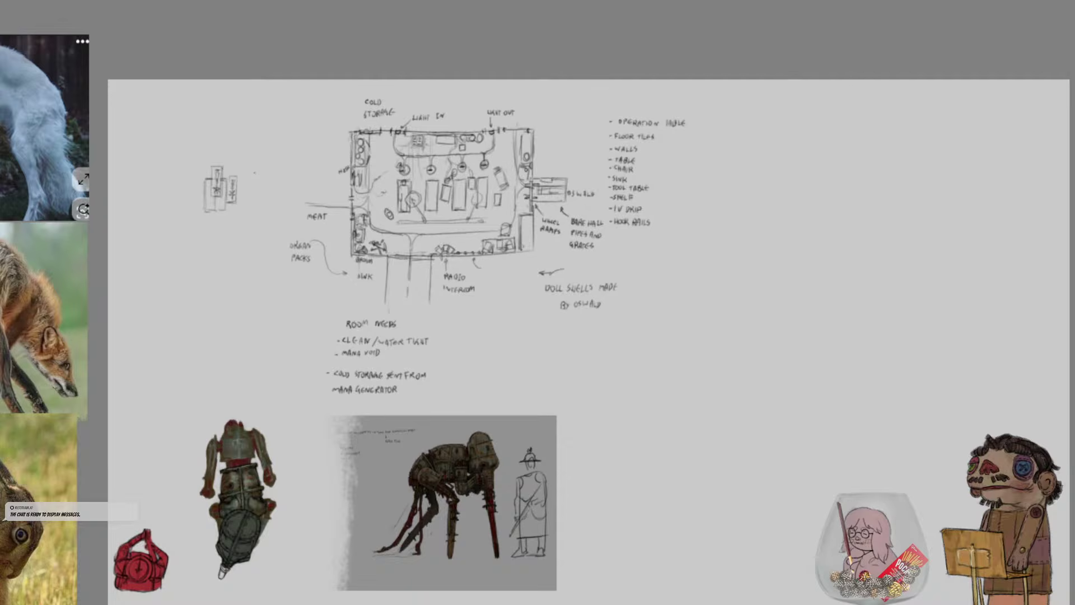
# Inspect the asset list beside the operating room floor plan and bring back the hidden palettes
pyautogui.moveTo(620, 351); pyautogui.dragTo(612, 391)
pyautogui.scroll(2, 648, 324)
pyautogui.moveTo(638, 338); pyautogui.dragTo(616, 372)
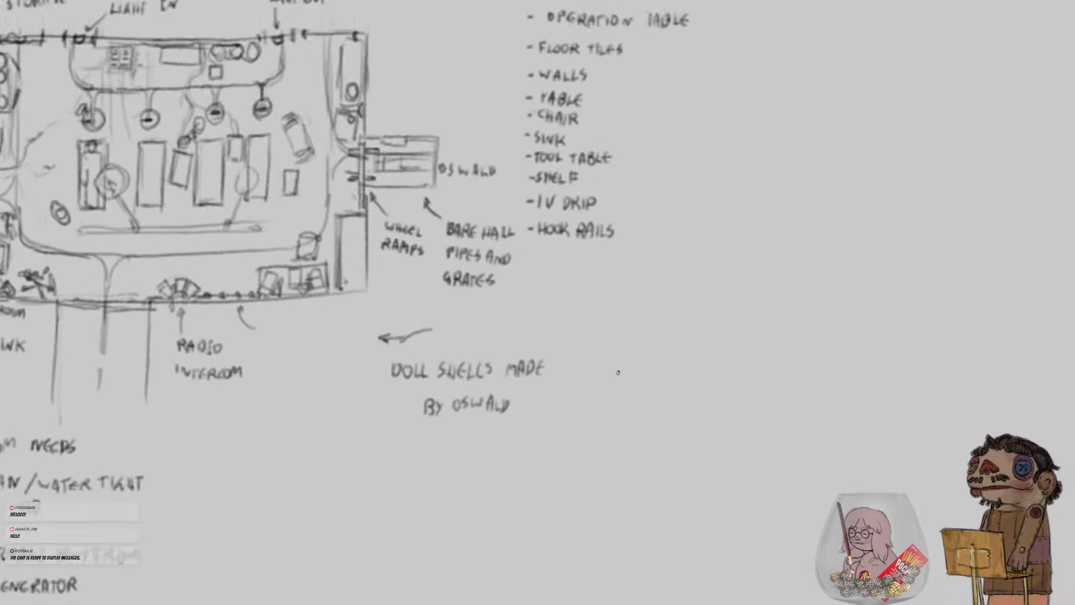
pyautogui.scroll(-1, 616, 370)
pyautogui.press('Tab')
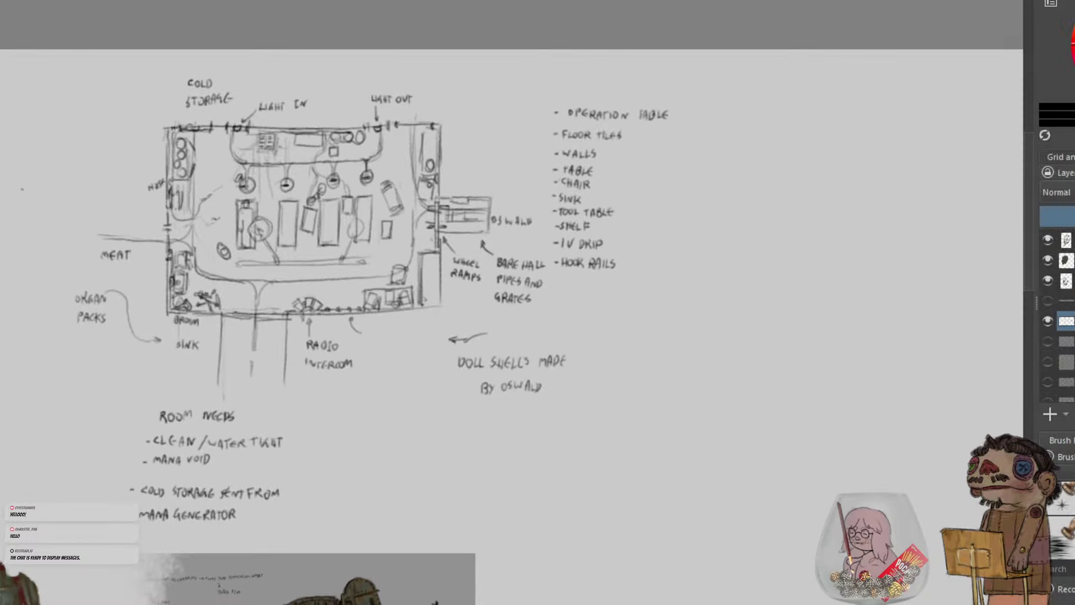
# Examine the operating room floor plan, its surrounding notes and the creature and doll artwork below it
pyautogui.scroll(-1, 805, 203)
pyautogui.moveTo(754, 249); pyautogui.dragTo(732, 217)
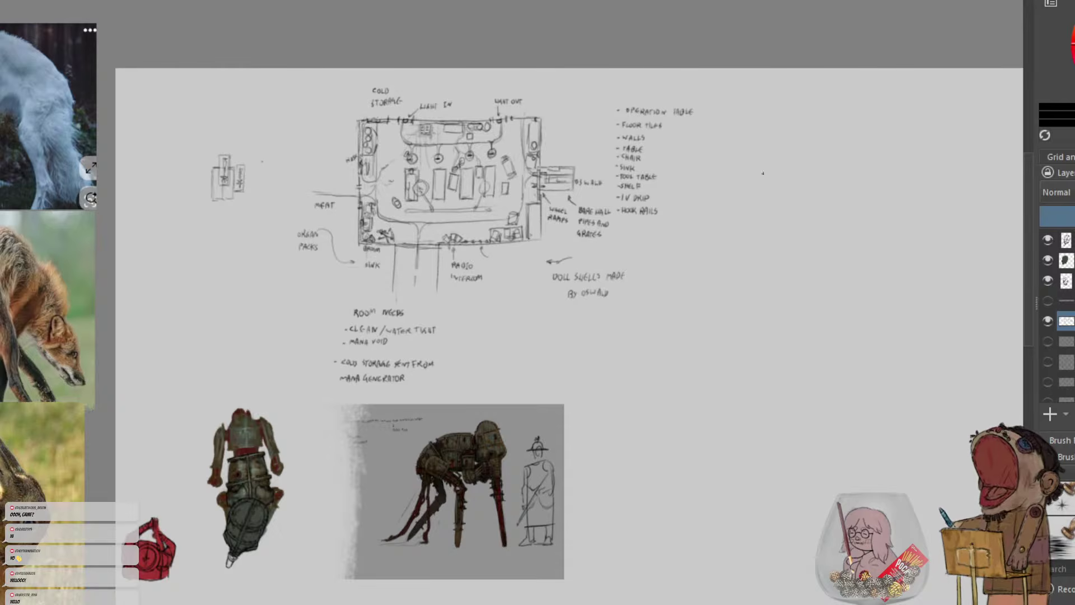
pyautogui.moveTo(762, 173); pyautogui.dragTo(658, 220)
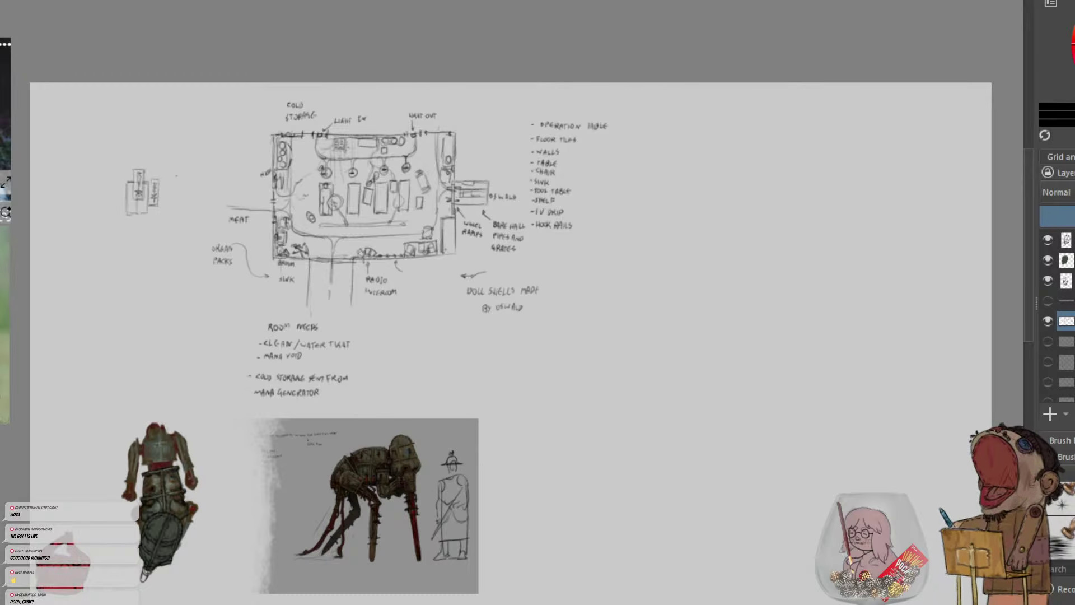
pyautogui.moveTo(517, 433); pyautogui.dragTo(550, 475)
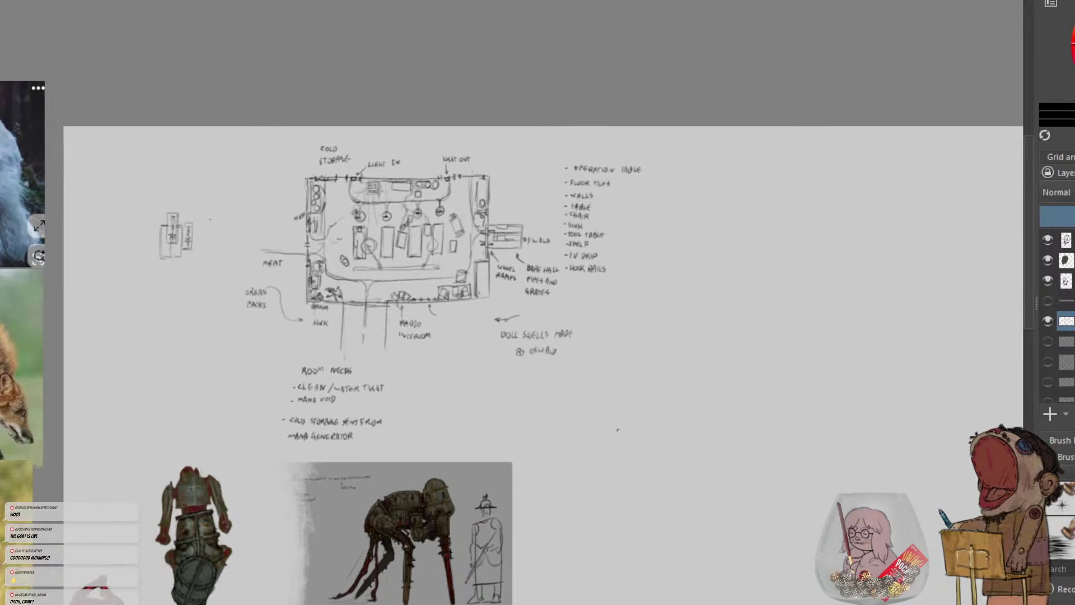
pyautogui.scroll(1, 472, 293)
pyautogui.moveTo(472, 292); pyautogui.dragTo(695, 326)
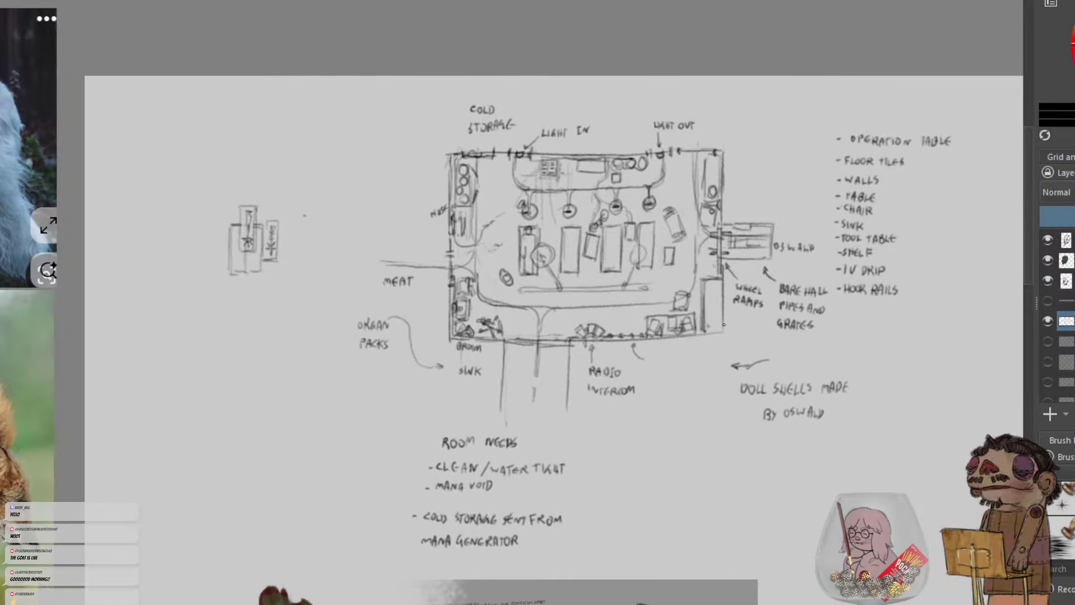
pyautogui.scroll(1, 663, 325)
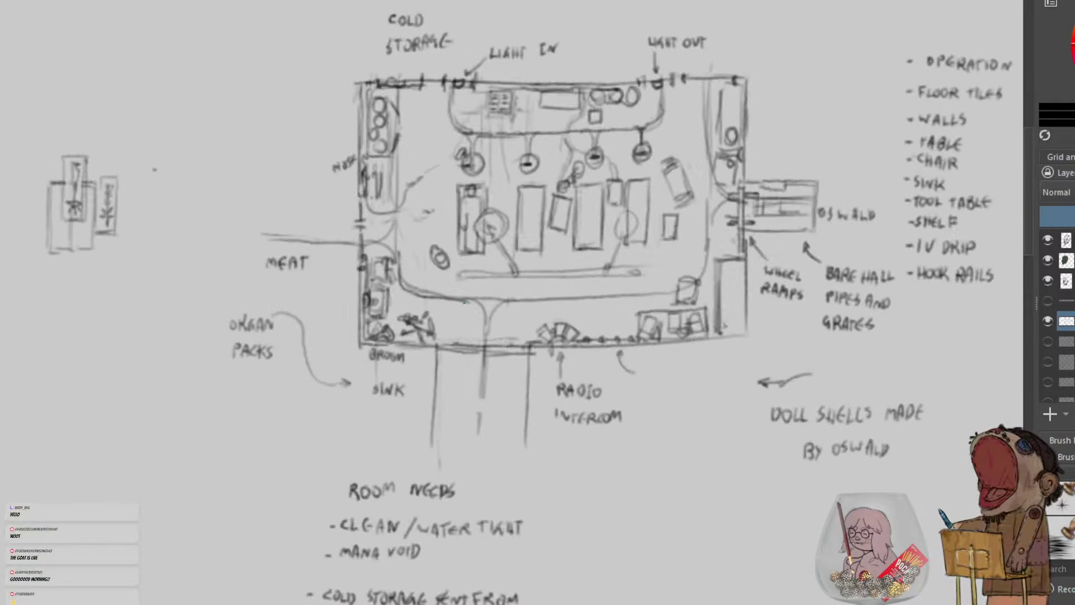
pyautogui.scroll(-2, 460, 320)
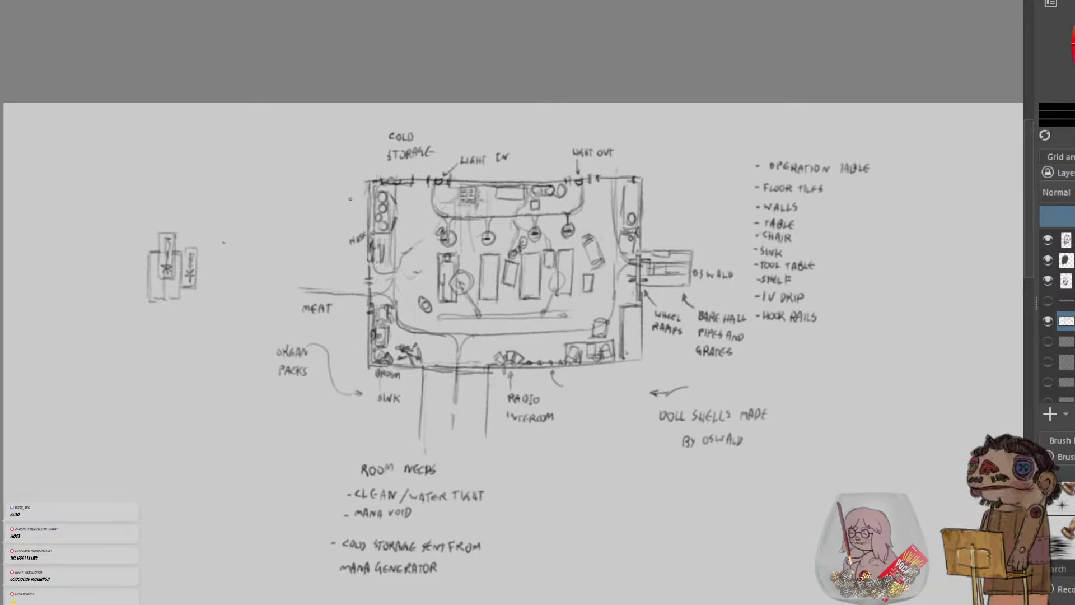
pyautogui.scroll(-2, 568, 384)
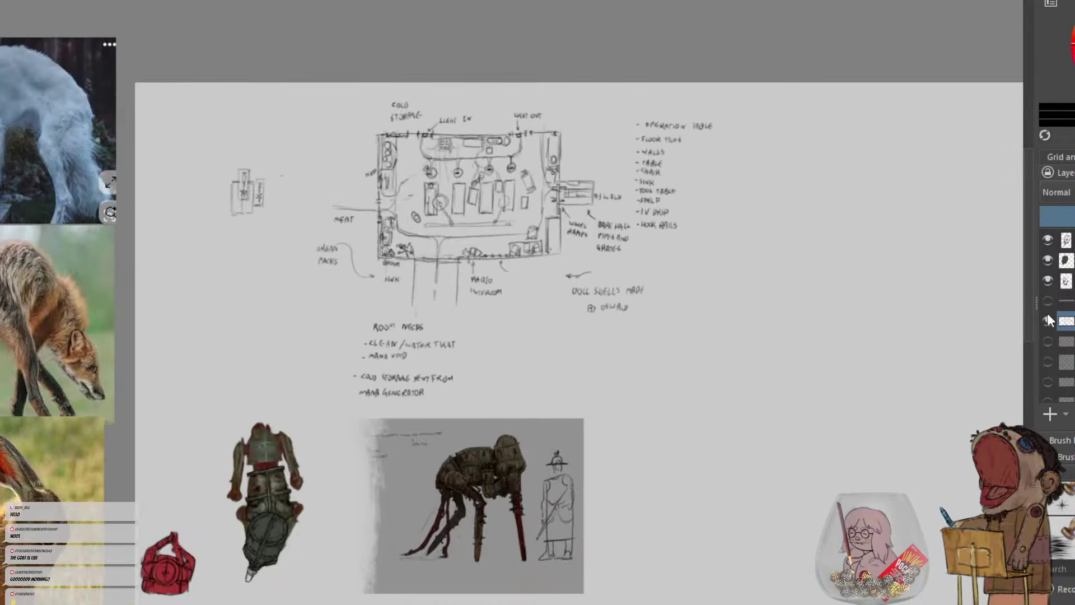
# Hide the operating room layer, show the Rat Nest sketch layer further down the stack, and examine its map
pyautogui.click(1047, 321)
pyautogui.doubleClick(1047, 321)
pyautogui.click(1048, 340)
pyautogui.click(1048, 341)
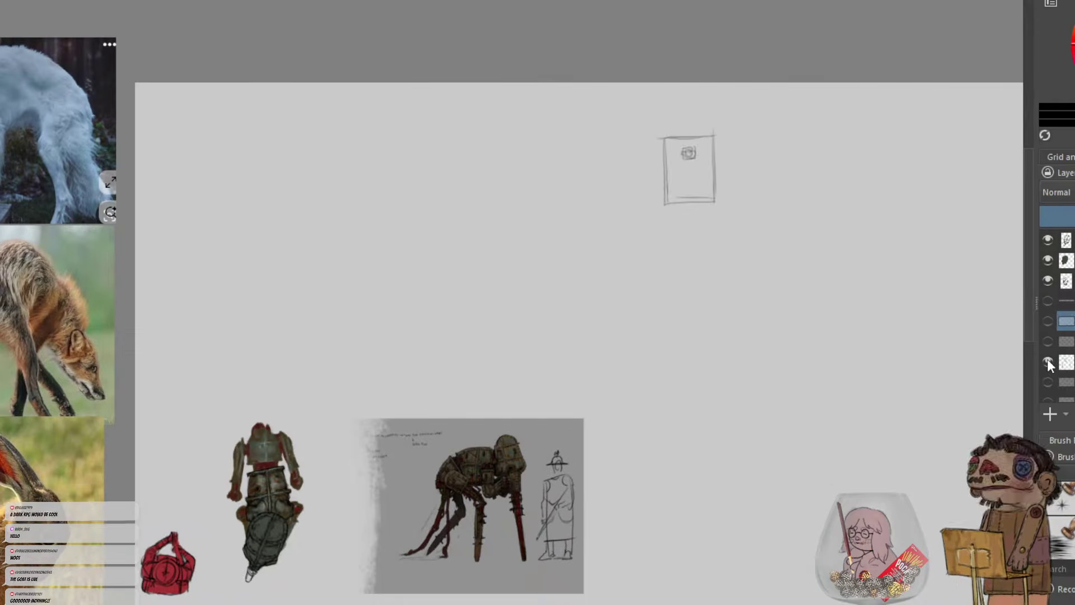
pyautogui.click(1046, 380)
pyautogui.moveTo(866, 349); pyautogui.dragTo(723, 243)
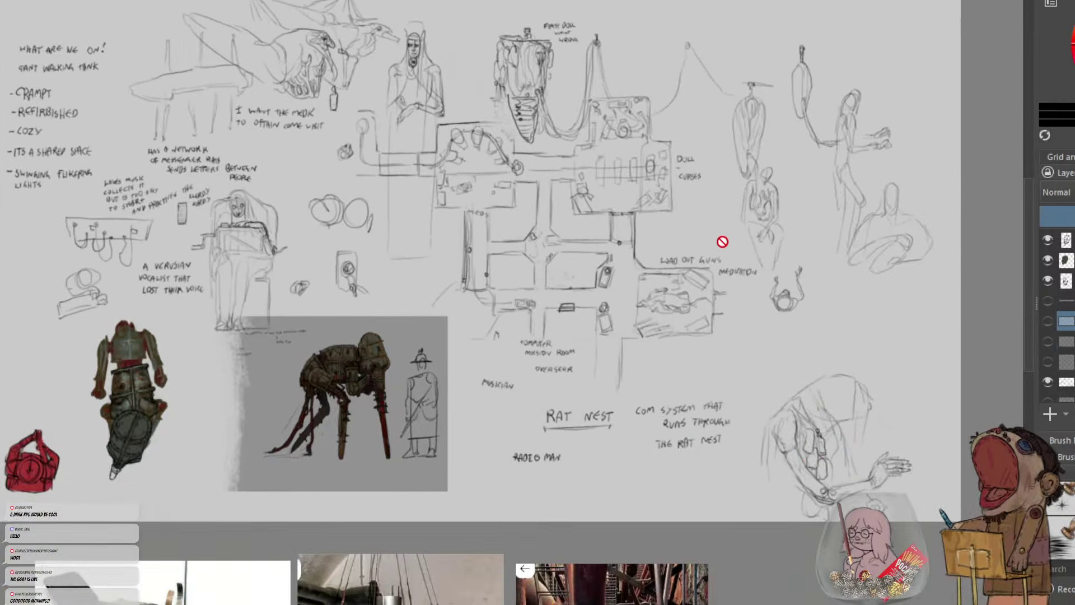
pyautogui.scroll(1, 665, 230)
pyautogui.moveTo(500, 415); pyautogui.dragTo(569, 447)
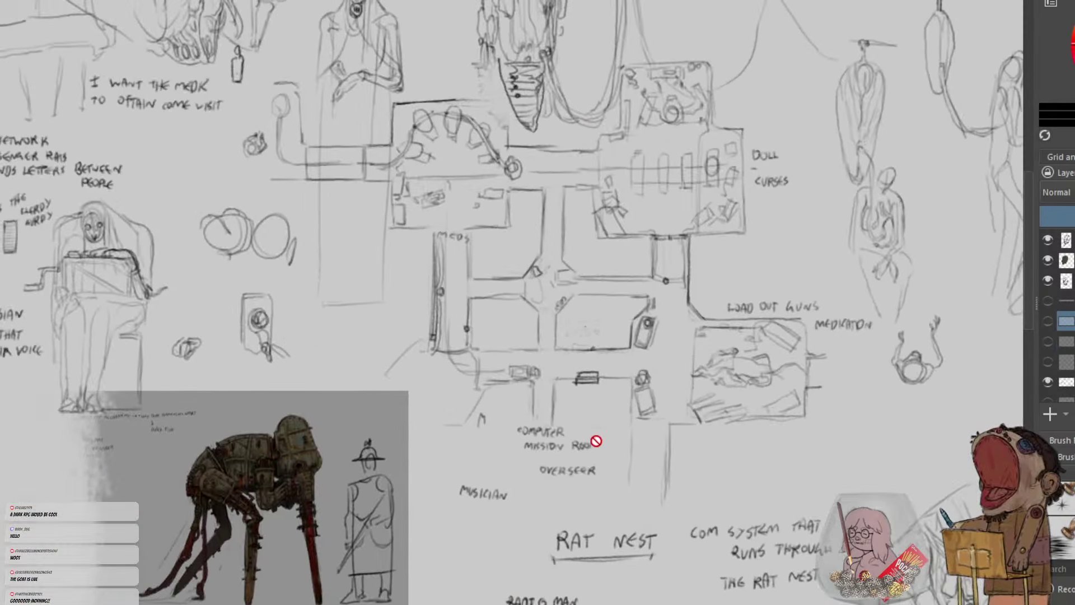
# Hide the Rat Nest sketch layer and show the operating room floor plan layer again
pyautogui.click(1045, 381)
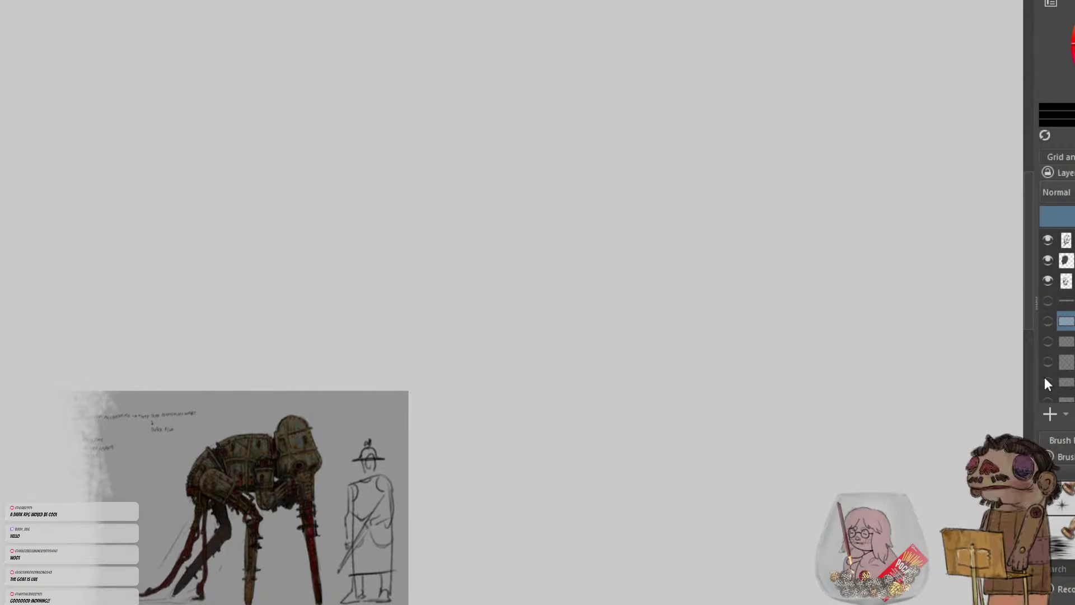
pyautogui.click(1041, 319)
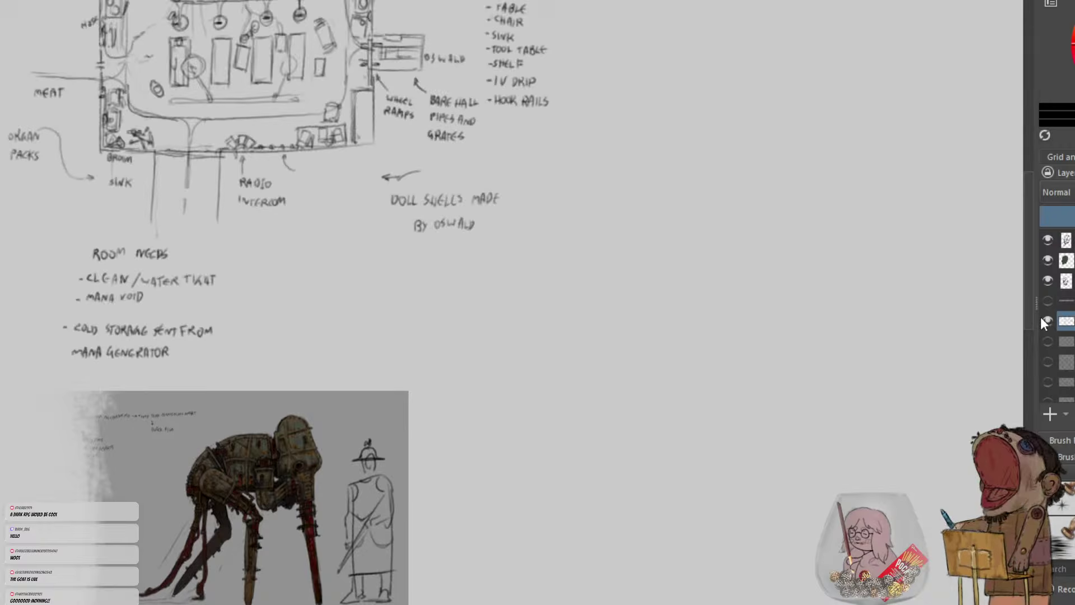
pyautogui.scroll(4, 770, 471)
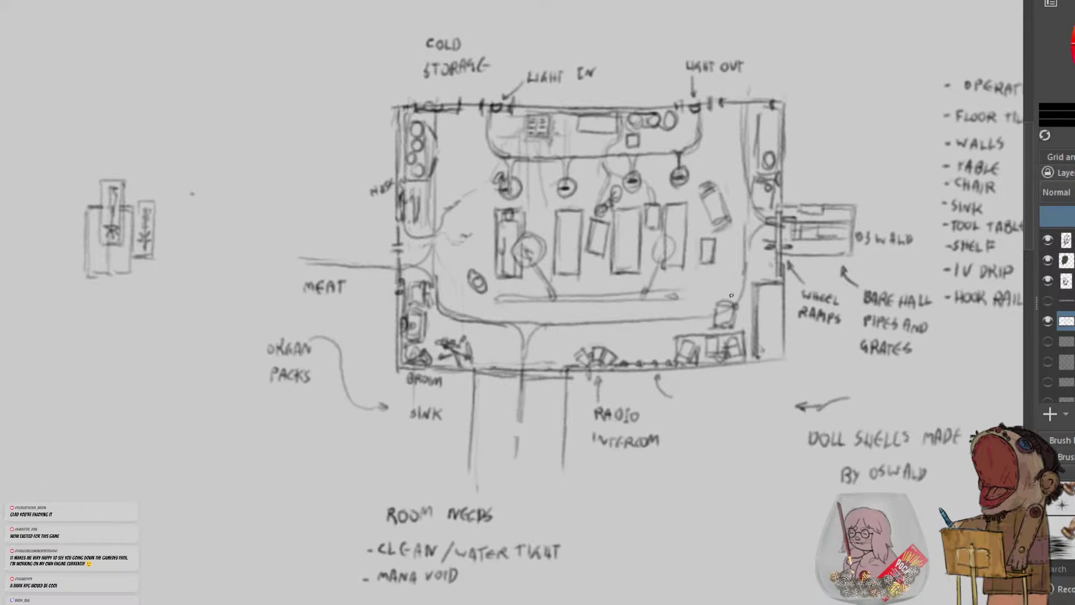
# Examine the operating room's furniture layout, wall annotations and asset list against the rest of the concept sheet
pyautogui.scroll(-1, 729, 294)
pyautogui.moveTo(700, 283); pyautogui.dragTo(611, 250)
pyautogui.scroll(1, 694, 237)
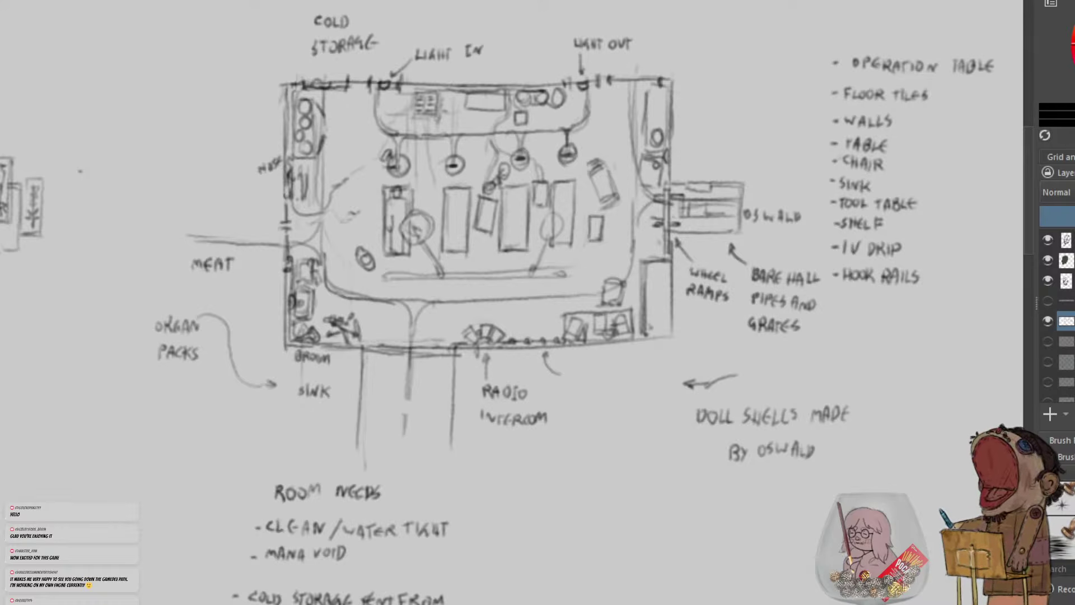
pyautogui.scroll(-3, 802, 222)
pyautogui.moveTo(801, 223); pyautogui.dragTo(711, 224)
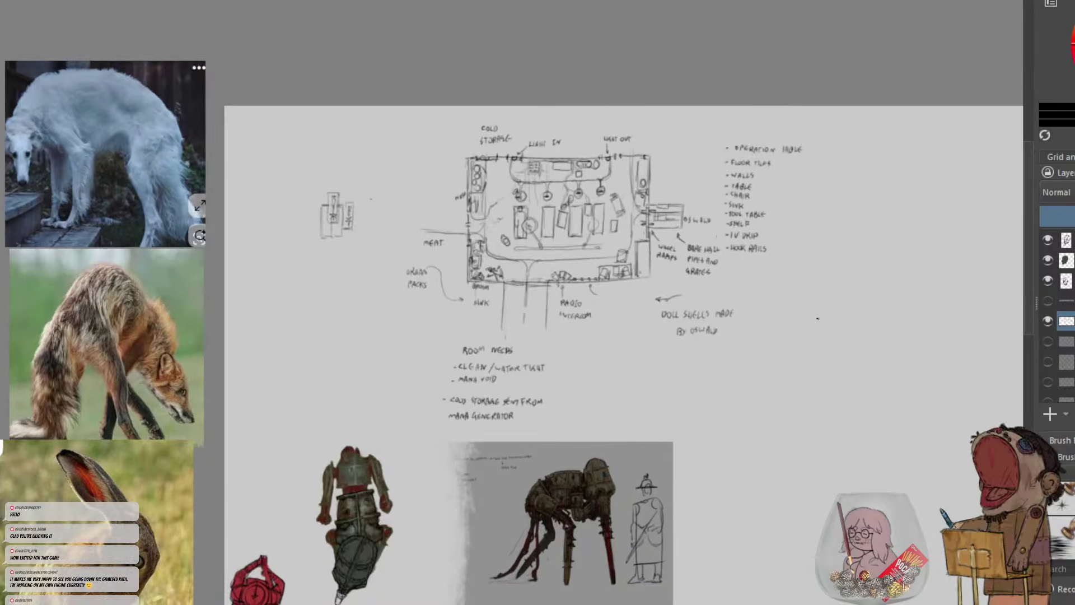
pyautogui.scroll(5, 805, 307)
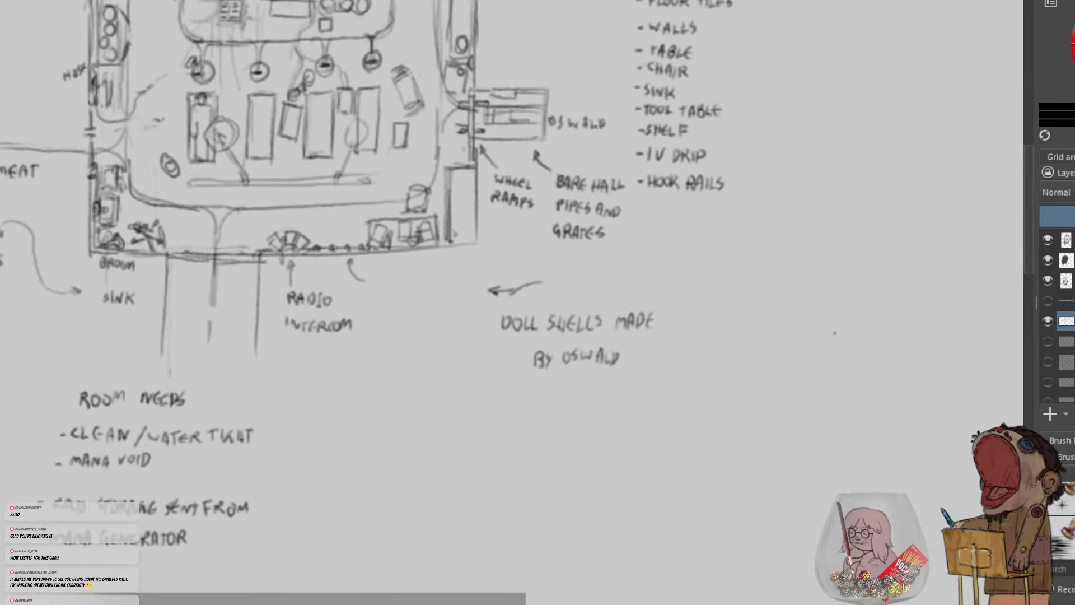
pyautogui.scroll(-3, 834, 333)
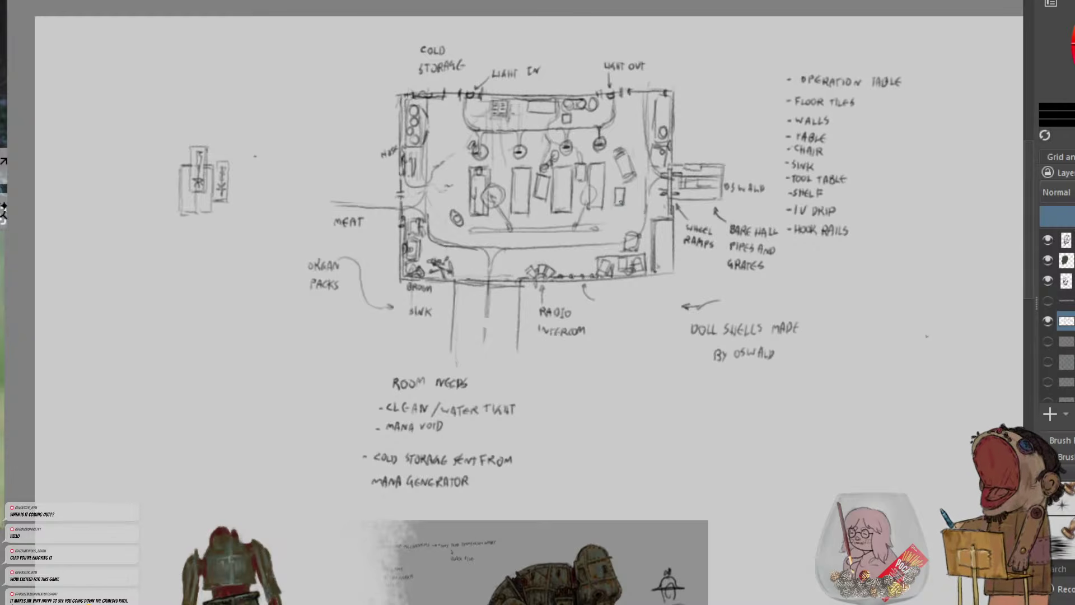
pyautogui.scroll(2, 632, 189)
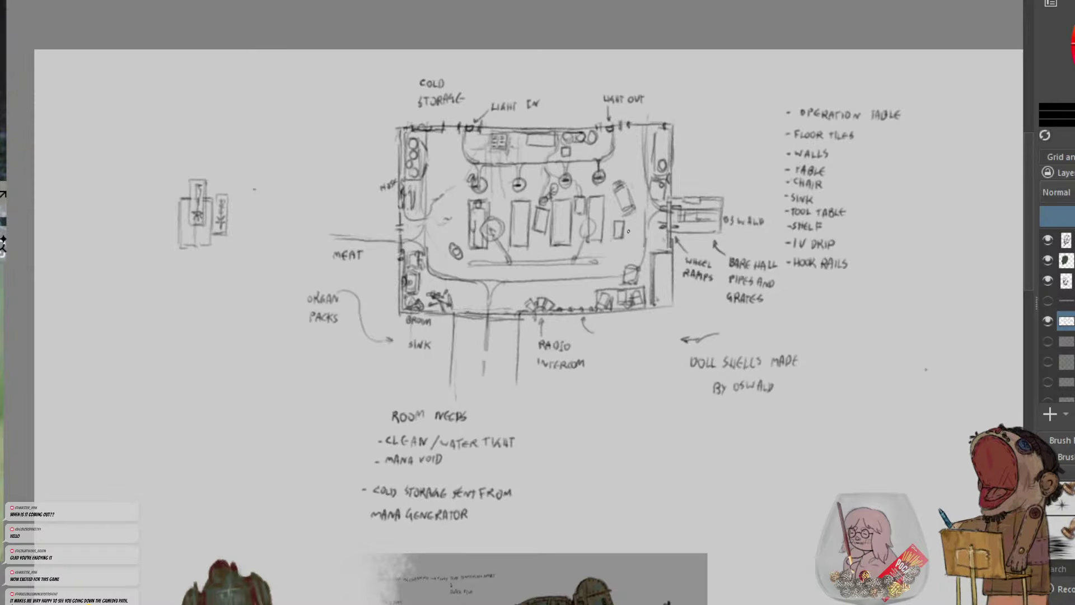
pyautogui.moveTo(629, 232); pyautogui.dragTo(627, 269)
pyautogui.scroll(1, 627, 269)
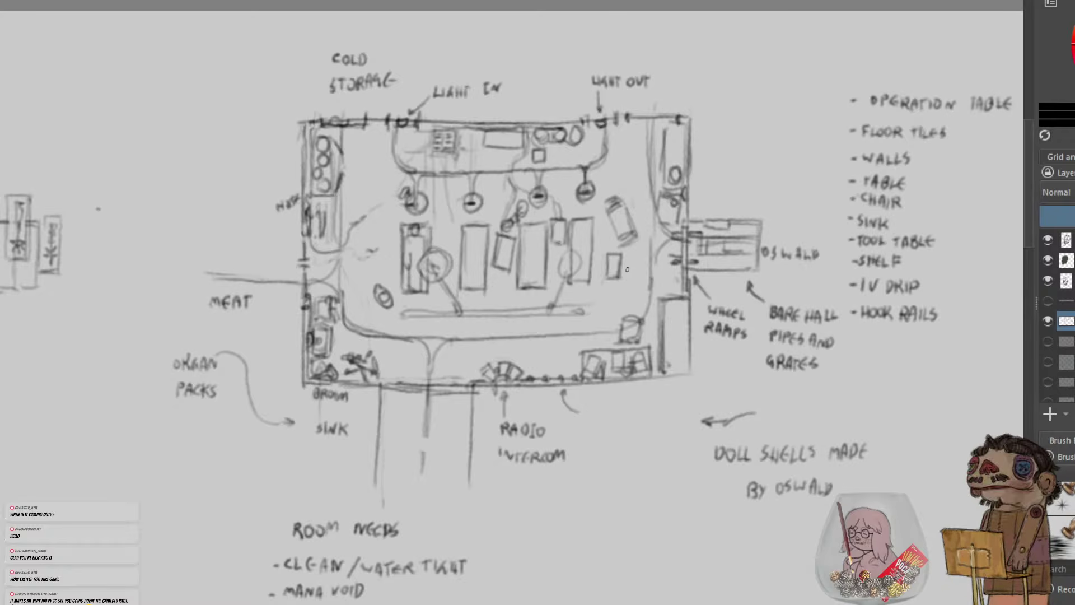
pyautogui.scroll(-2, 640, 243)
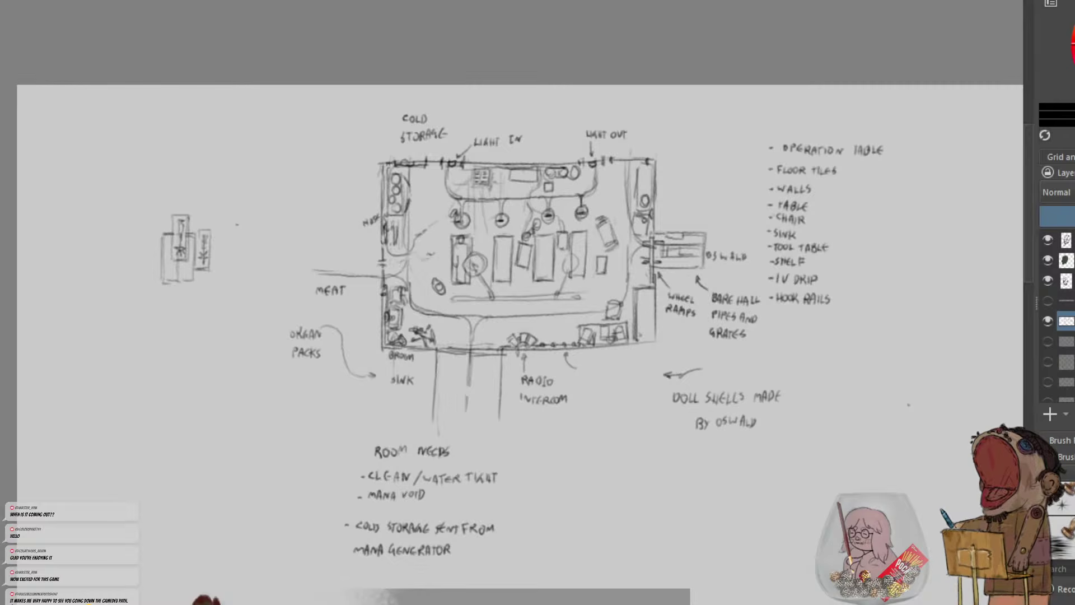
# Make the Display Capture source visible in OBS and switch to the Godot project
pyautogui.click(523, 402)
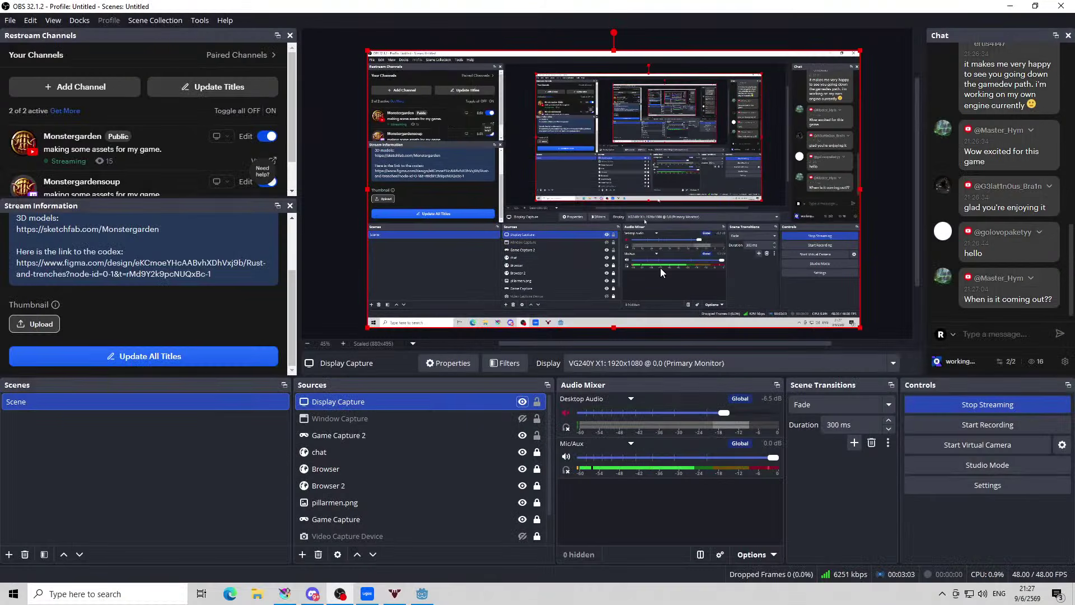
pyautogui.click(431, 598)
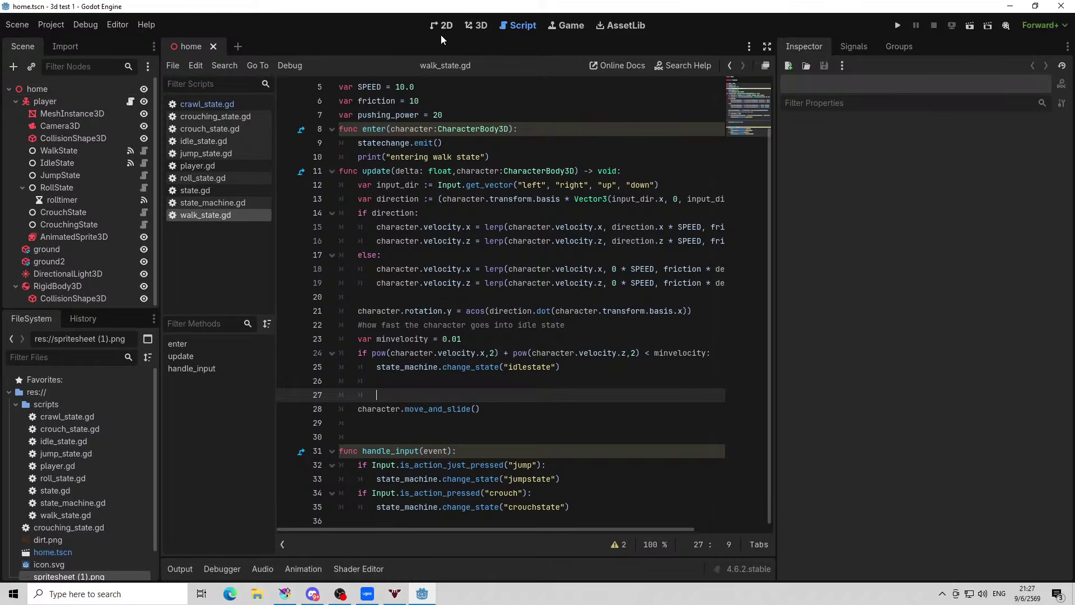
# Show the home scene in 3D and examine the player capsule, its sprite and the ground blocks from several angles
pyautogui.click(476, 25)
pyautogui.scroll(3, 579, 235)
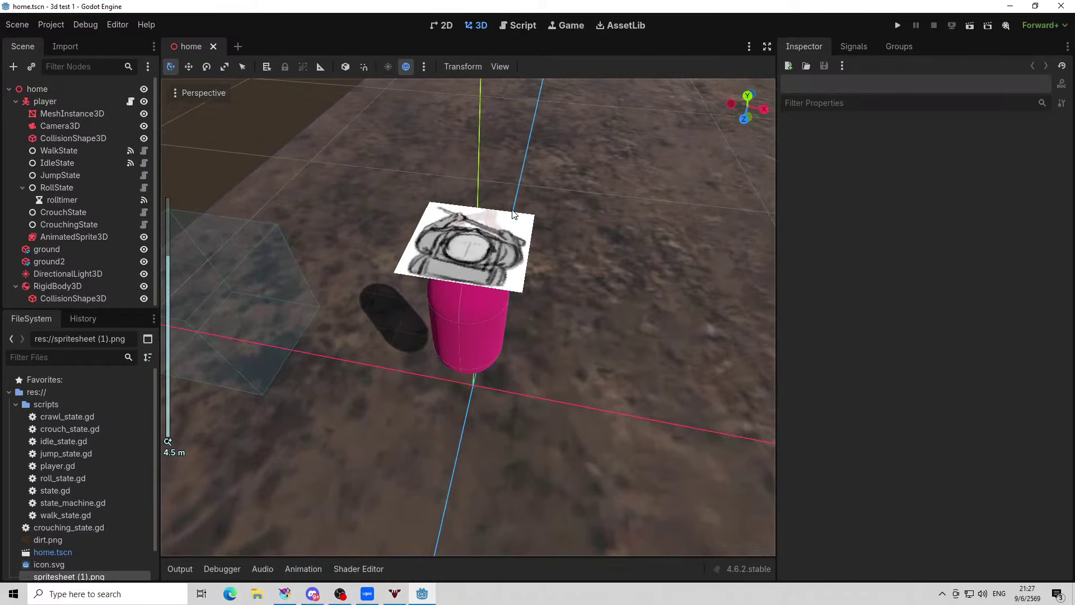
pyautogui.scroll(-12, 488, 297)
pyautogui.scroll(-2, 483, 339)
pyautogui.moveTo(483, 339); pyautogui.dragTo(441, 388)
pyautogui.scroll(5, 489, 344)
pyautogui.moveTo(466, 262); pyautogui.dragTo(571, 381)
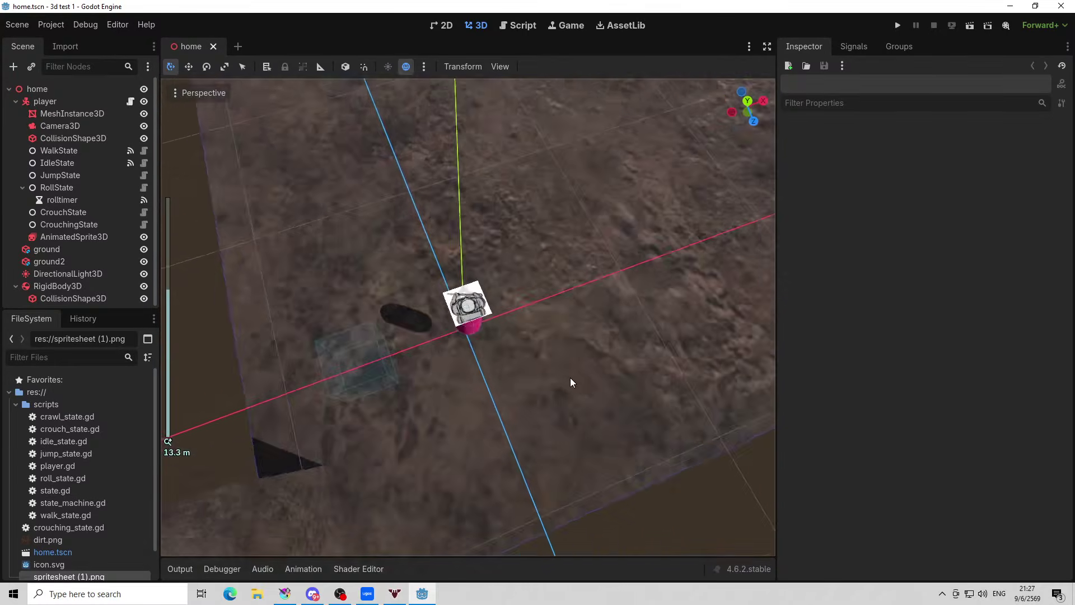
pyautogui.scroll(-7, 484, 345)
pyautogui.moveTo(483, 346); pyautogui.dragTo(482, 240)
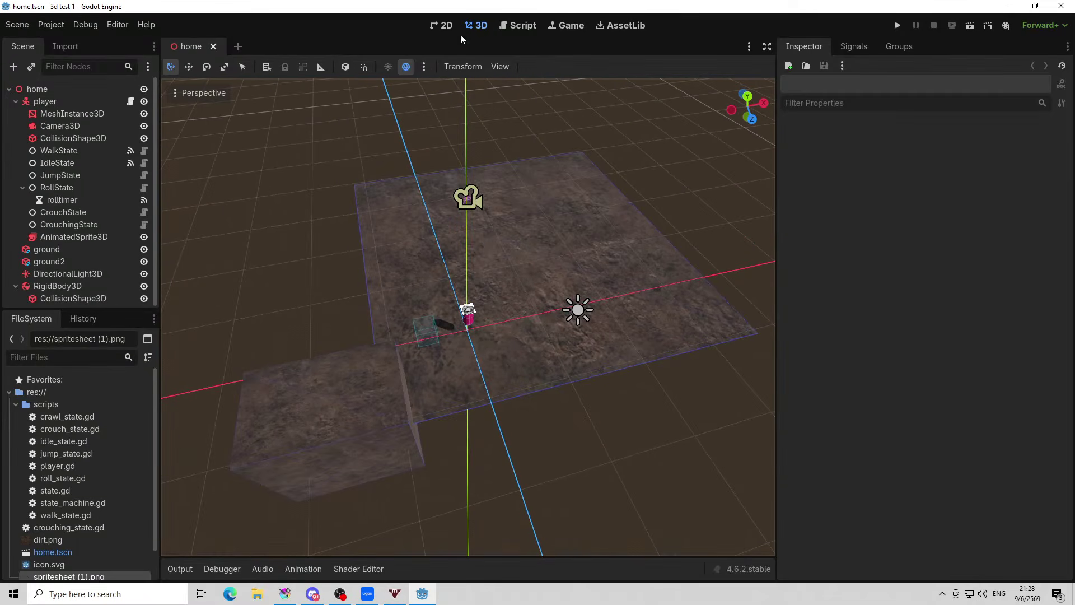
# Review the code of walk_state.gd, and open state_machine.gd to read through its functions
pyautogui.click(513, 32)
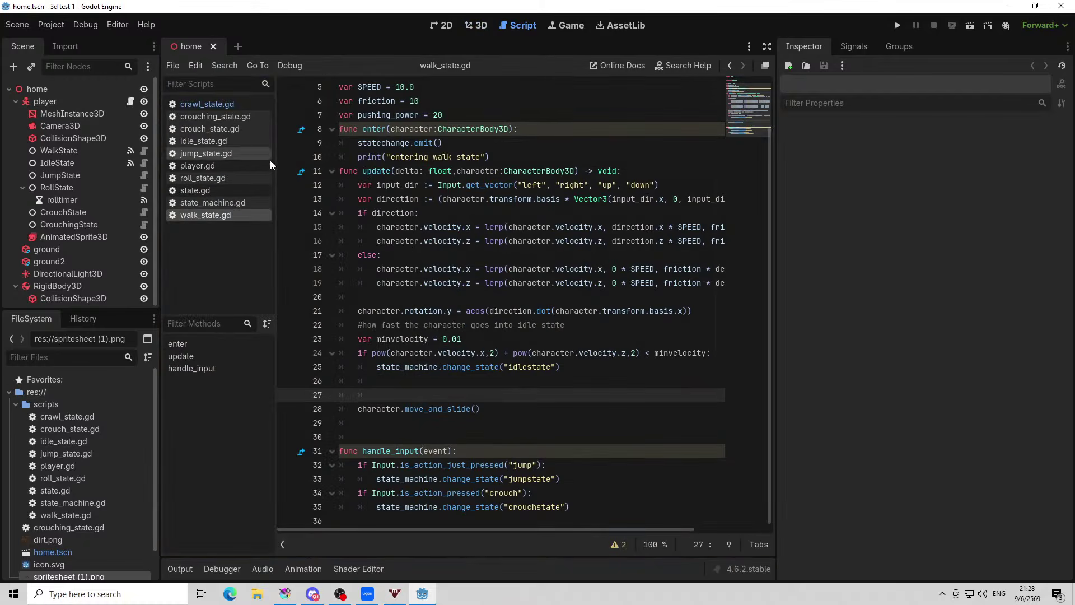
pyautogui.scroll(2, 314, 287)
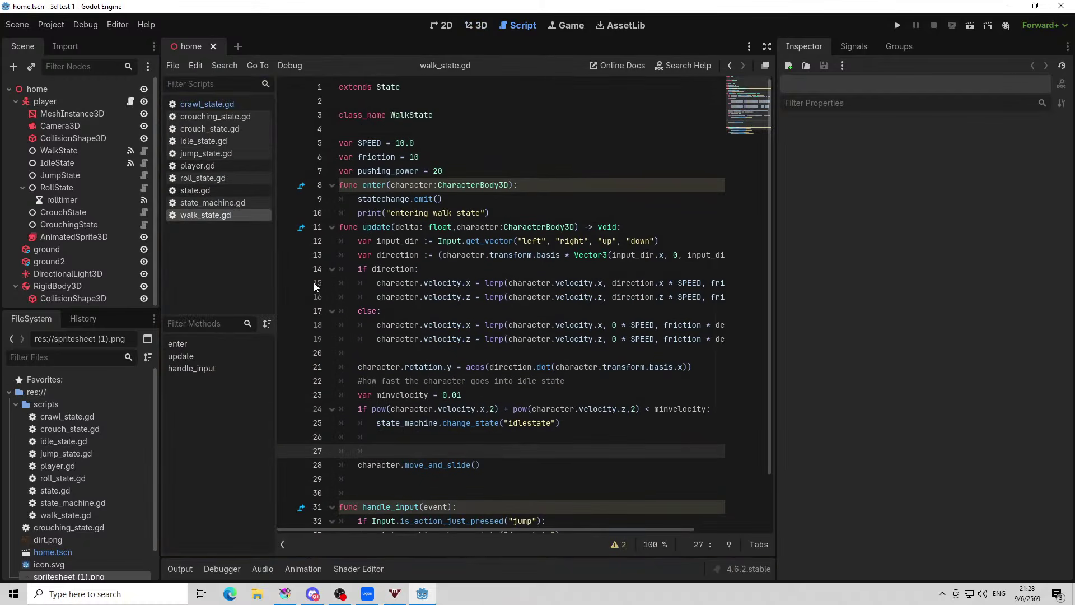
pyautogui.click(223, 208)
pyautogui.scroll(-1, 488, 385)
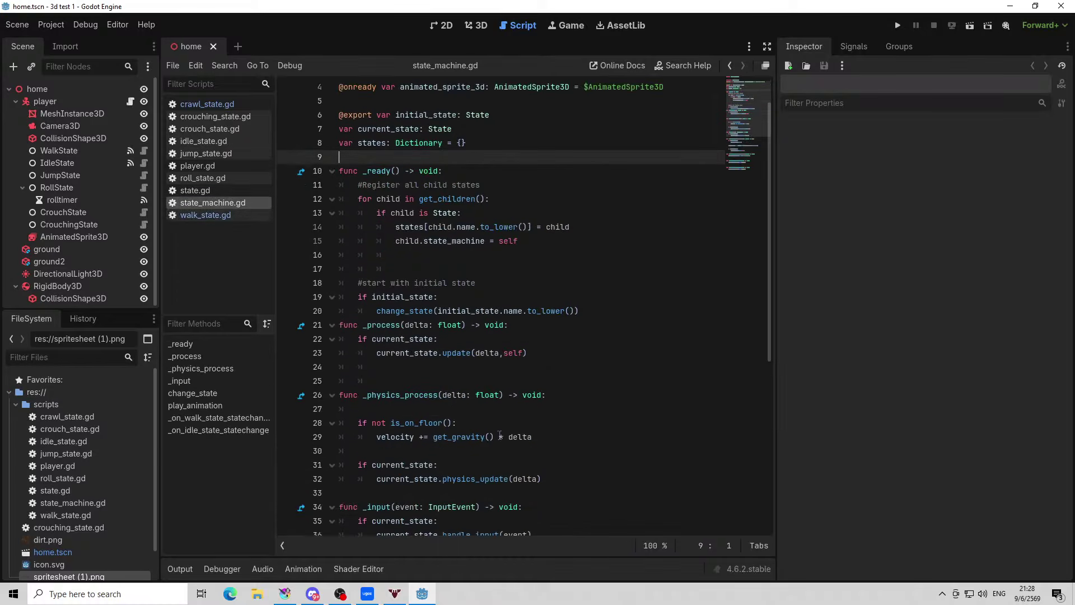
pyautogui.scroll(-4, 489, 385)
pyautogui.scroll(-1, 488, 385)
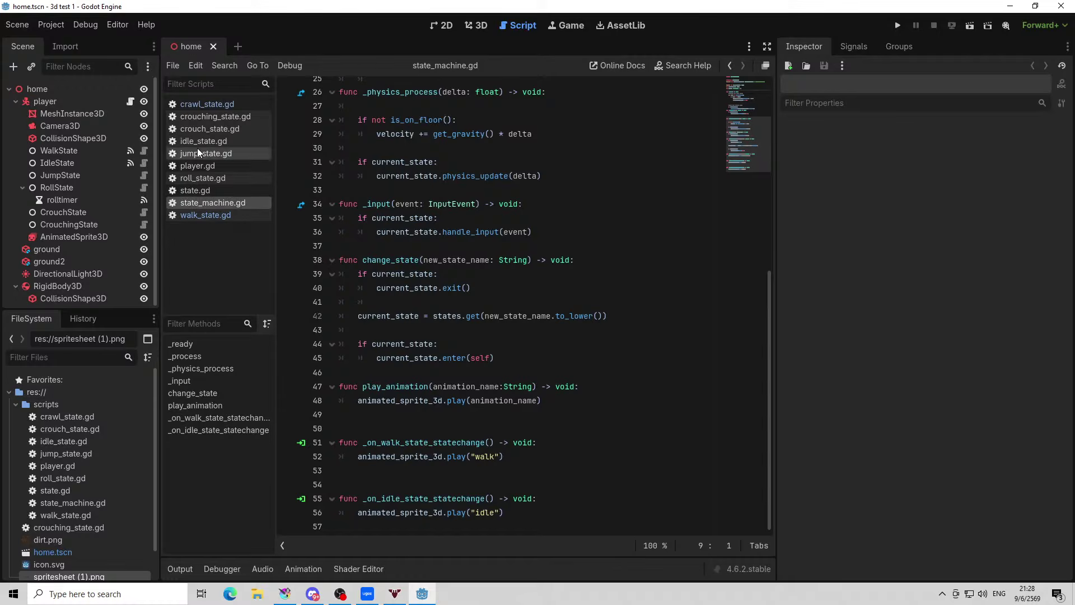
# Select the player node to inspect its properties and reread the attached state_machine.gd script
pyautogui.click(47, 102)
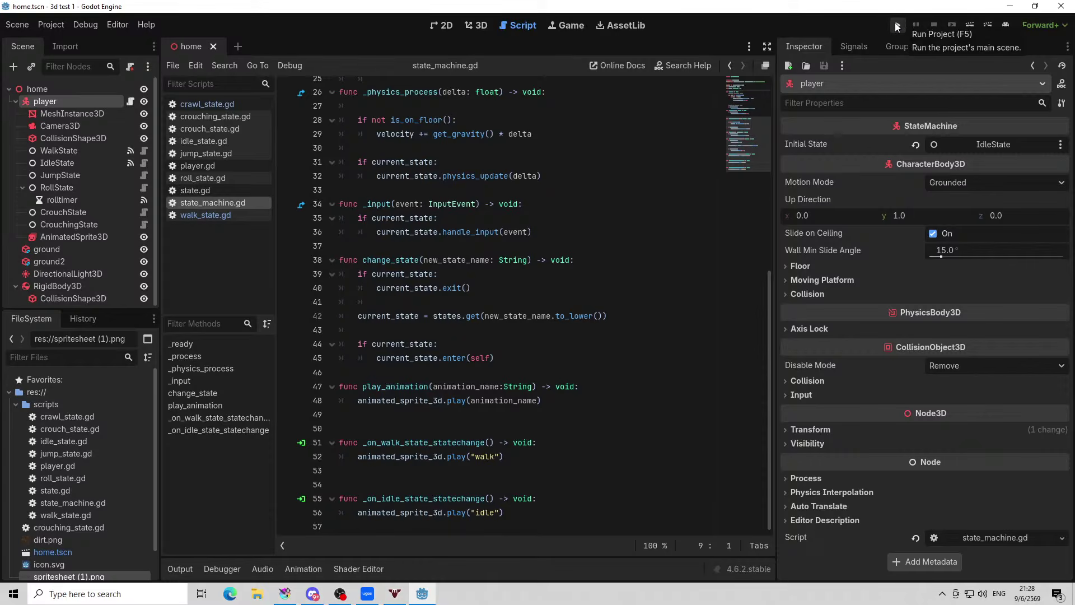
pyautogui.scroll(5, 375, 175)
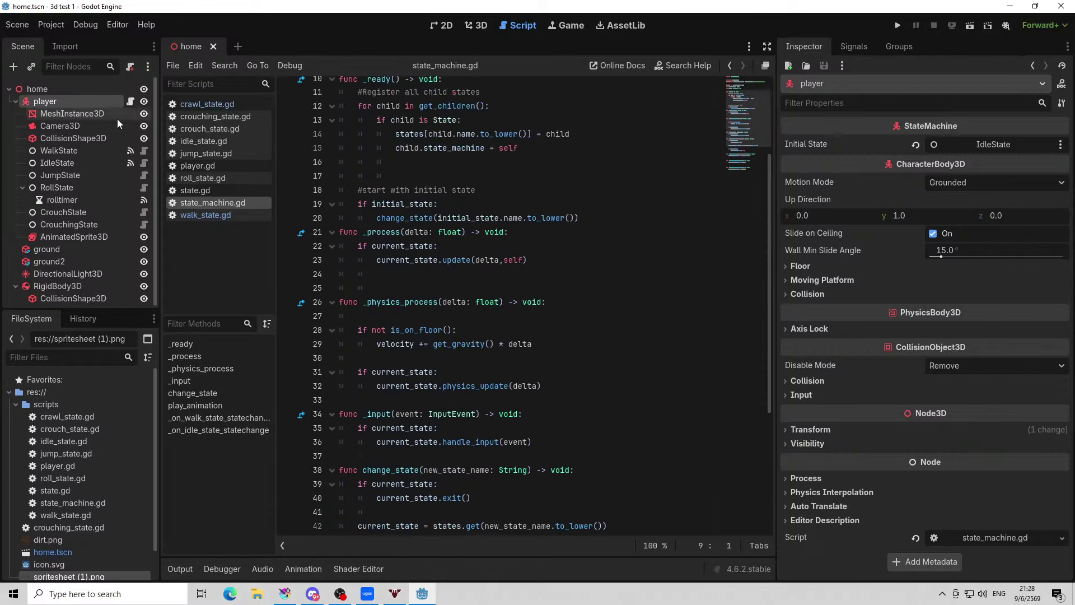
pyautogui.click(70, 114)
pyautogui.click(45, 102)
pyautogui.scroll(-5, 641, 196)
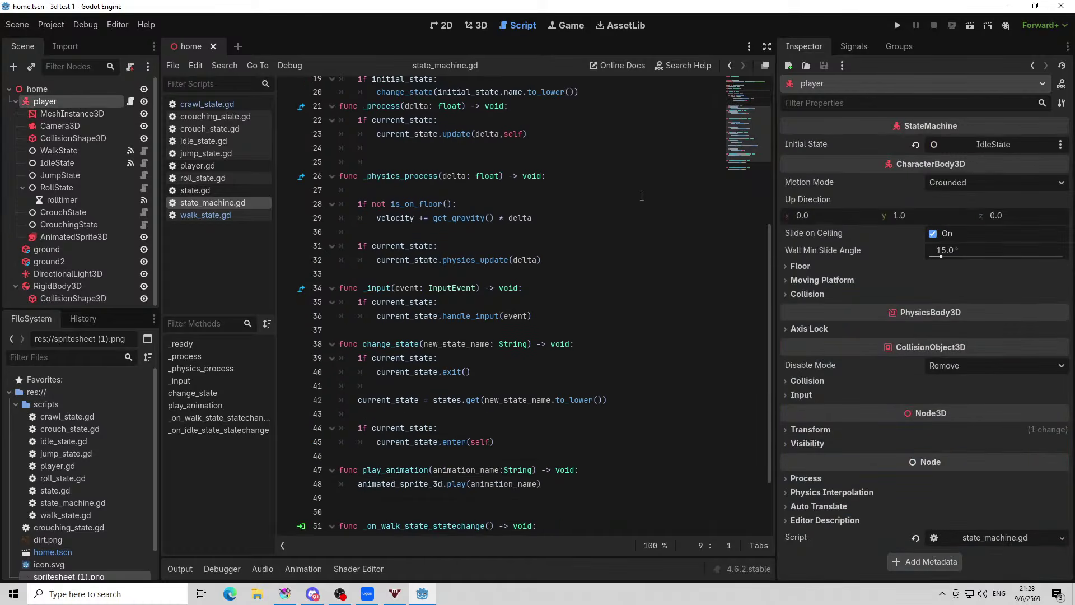
pyautogui.scroll(8, 559, 244)
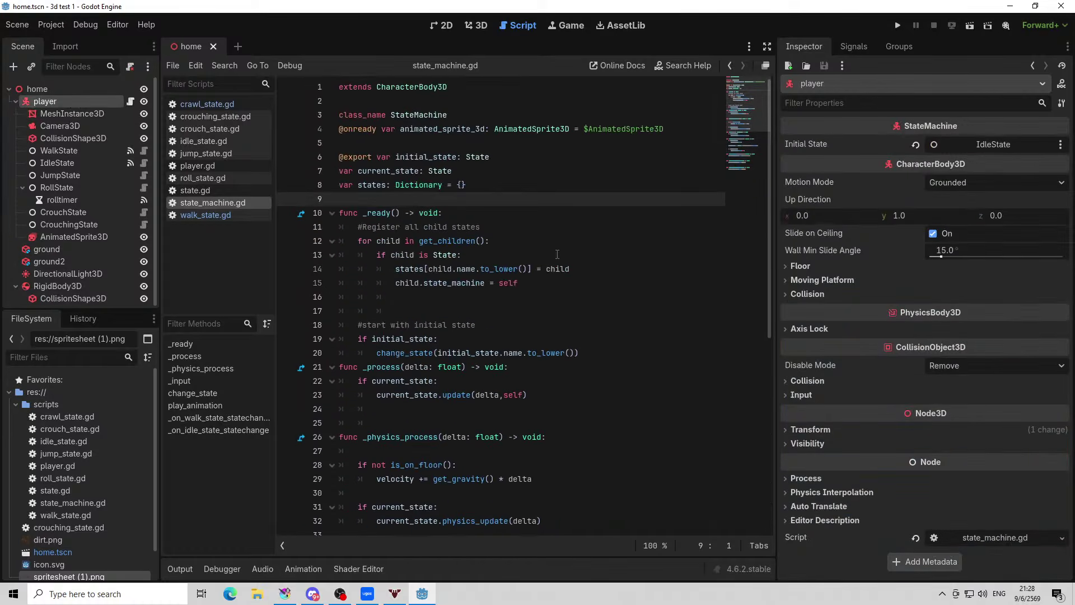
# Read through the enter, update and roll timer functions in roll_state.gd, and return to state_machine.gd
pyautogui.click(203, 178)
pyautogui.scroll(-3, 344, 248)
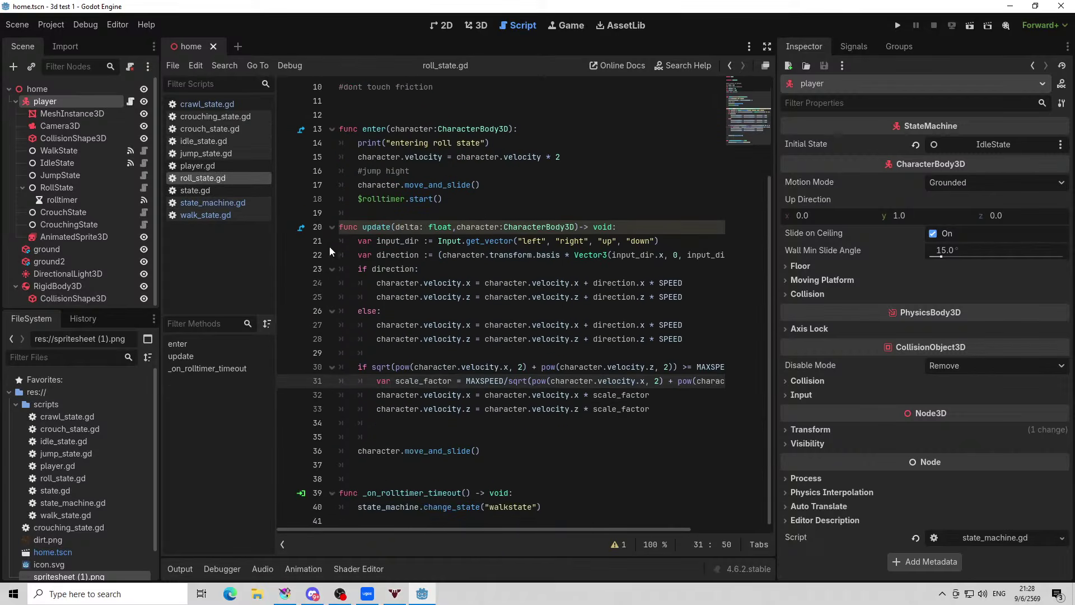
pyautogui.click(213, 203)
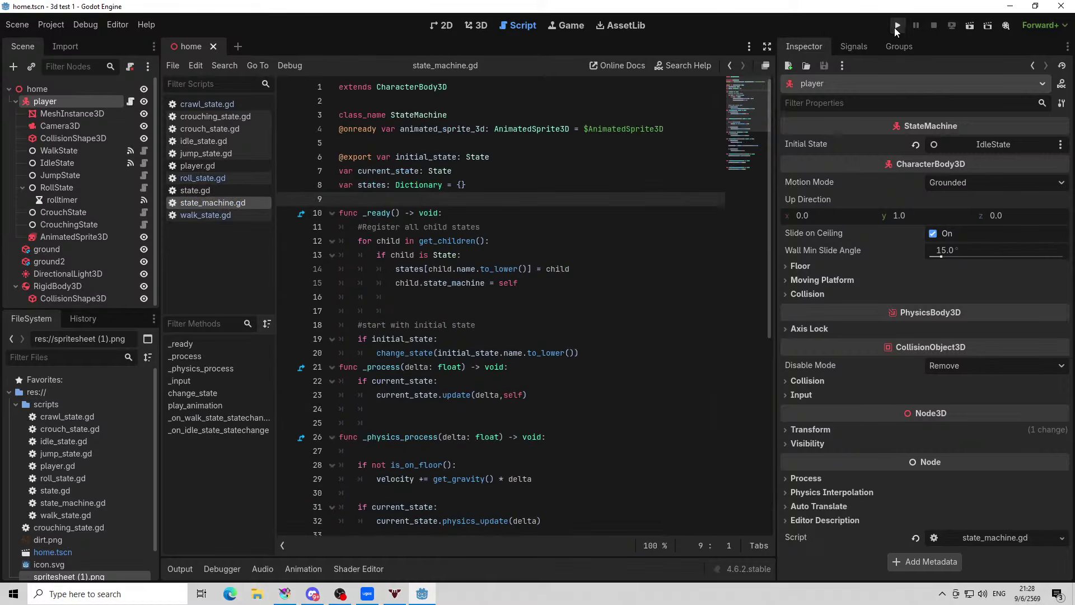
# Run the project, walk the player around briefly to check its state changes, and close the game
pyautogui.click(896, 27)
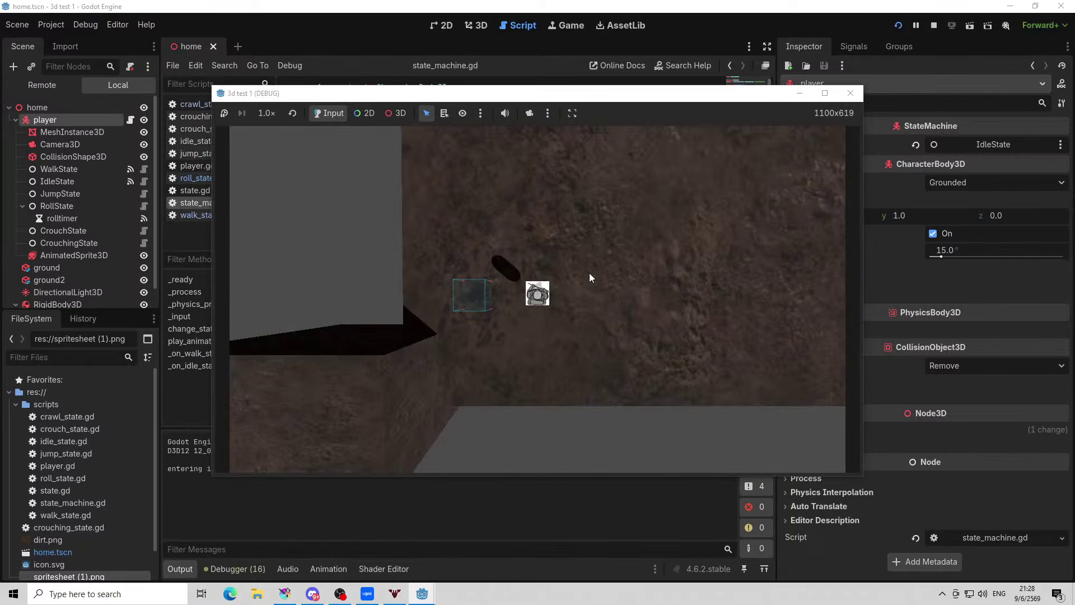
pyautogui.press('w')
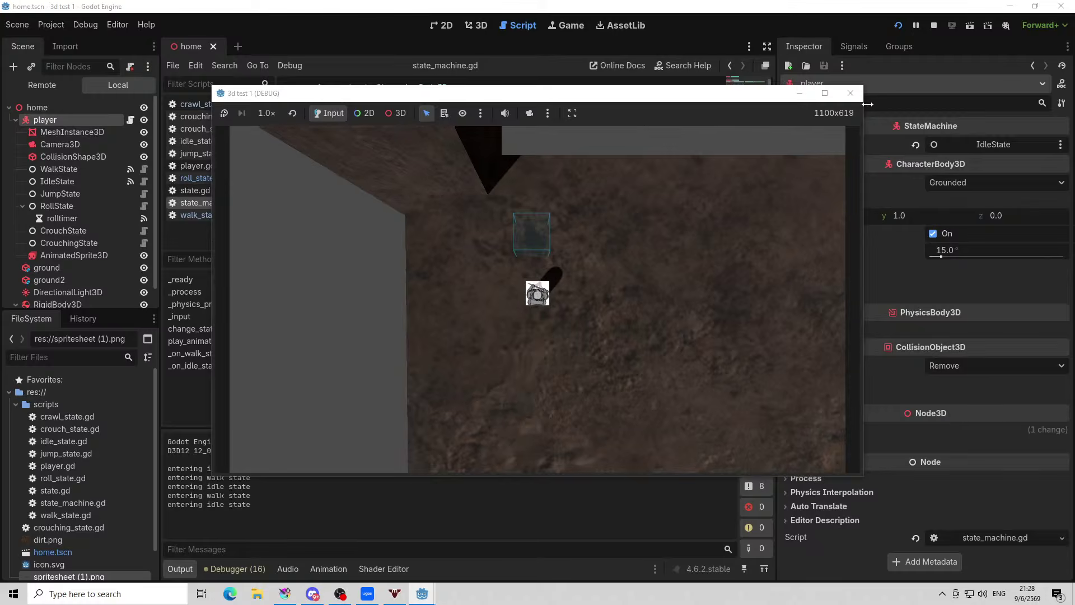
pyautogui.click(851, 92)
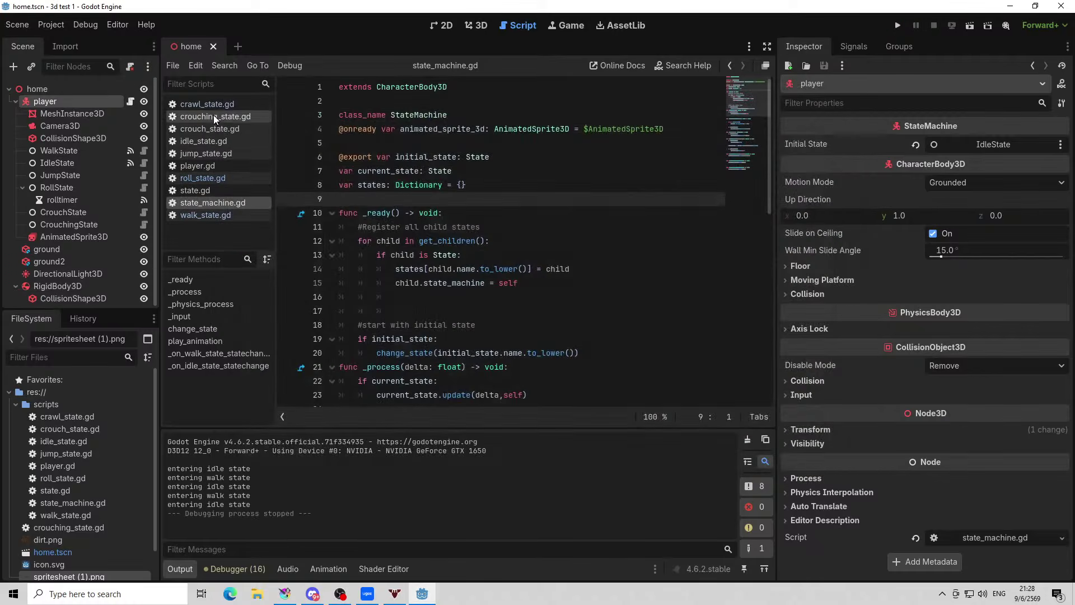
# In walk_state.gd, delete the character rotation line and the minvelocity check that switches to idlestate from the update function
pyautogui.click(205, 215)
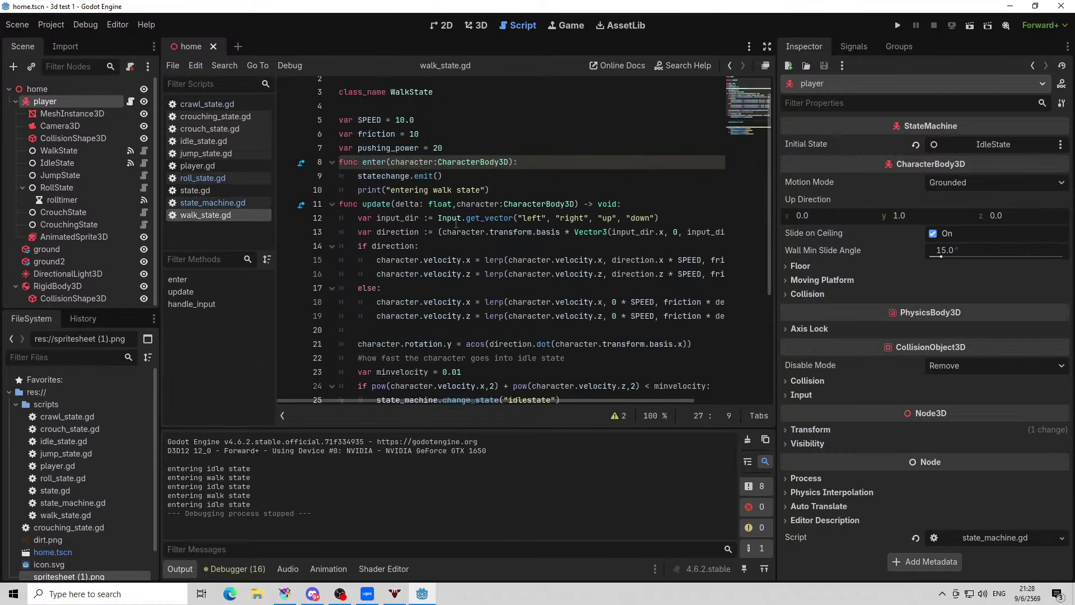
pyautogui.scroll(-5, 455, 224)
pyautogui.scroll(1, 578, 287)
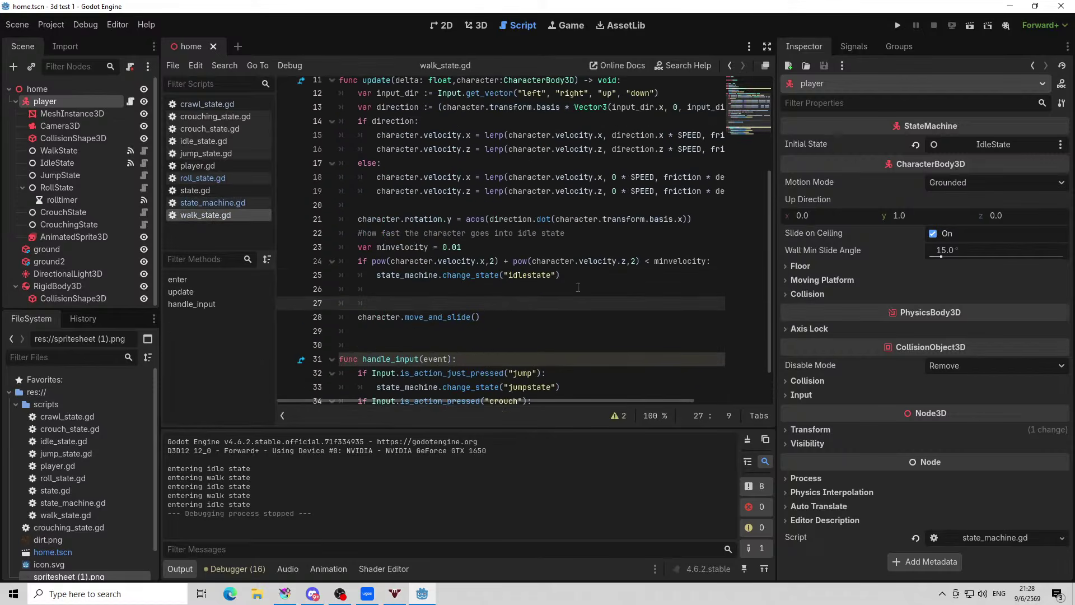
pyautogui.scroll(1, 499, 321)
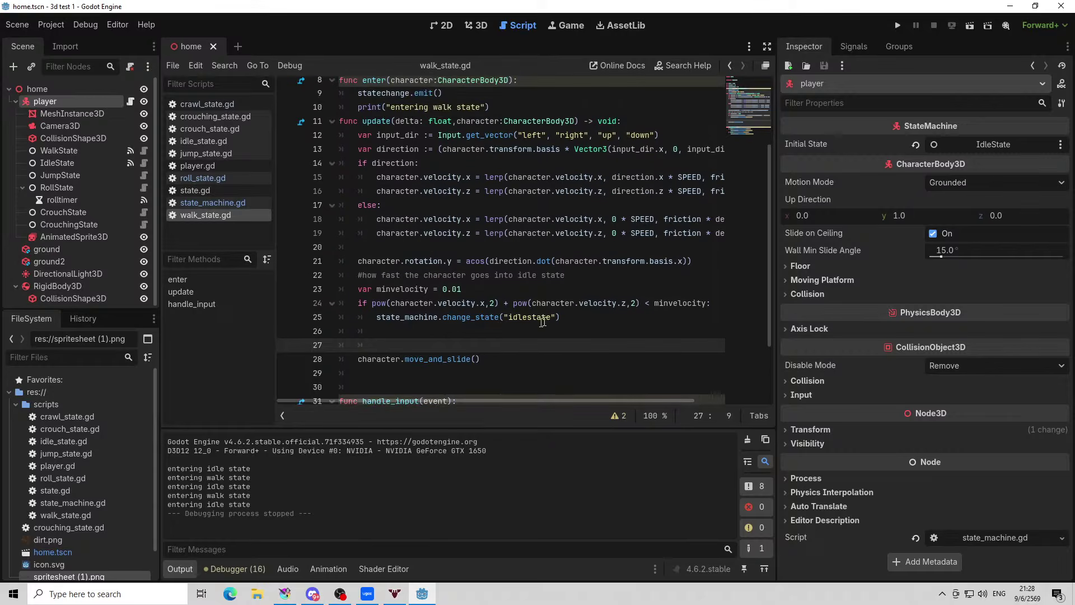
pyautogui.moveTo(578, 316); pyautogui.dragTo(303, 260)
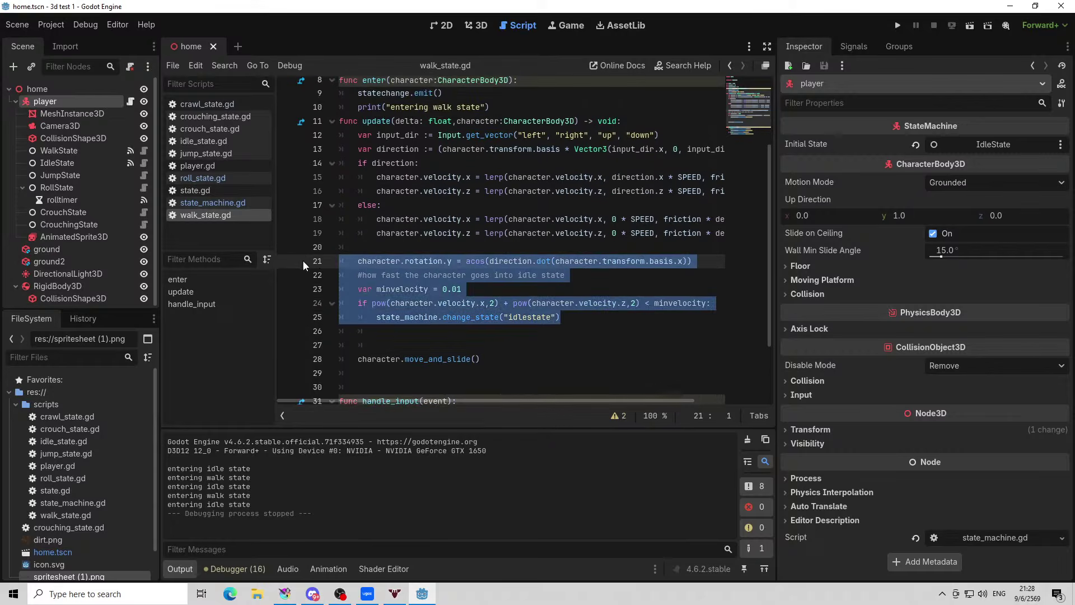
pyautogui.press('BackSpace')
pyautogui.press('BackSpace')
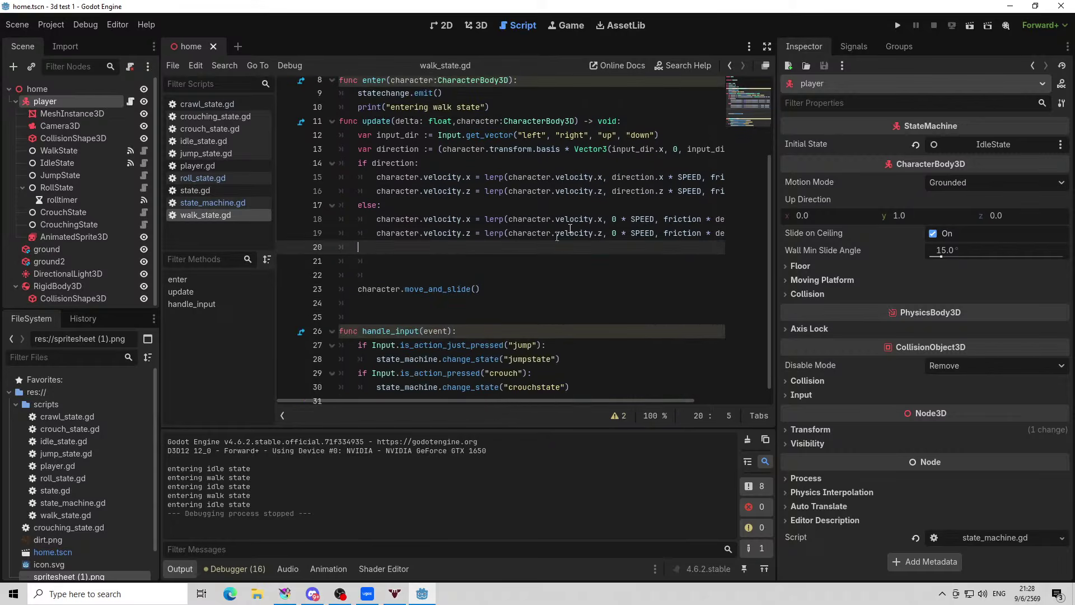
# Run the project, walk the player in all directions, and reposition the game window to uncover the output log
pyautogui.click(897, 26)
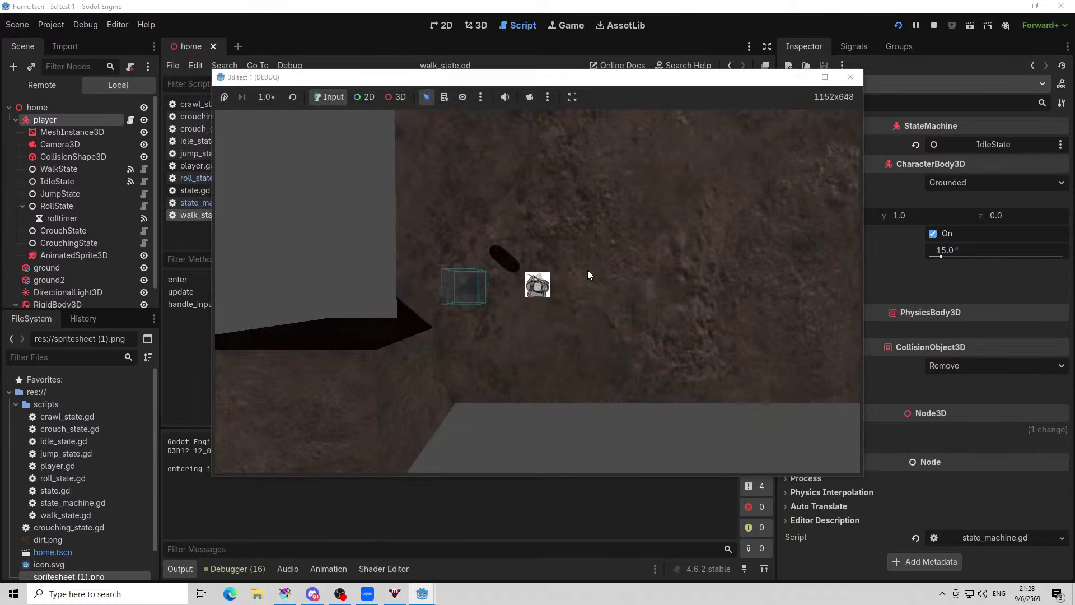
pyautogui.press('w')
pyautogui.press('a')
pyautogui.press('s')
pyautogui.press('d')
pyautogui.press('w')
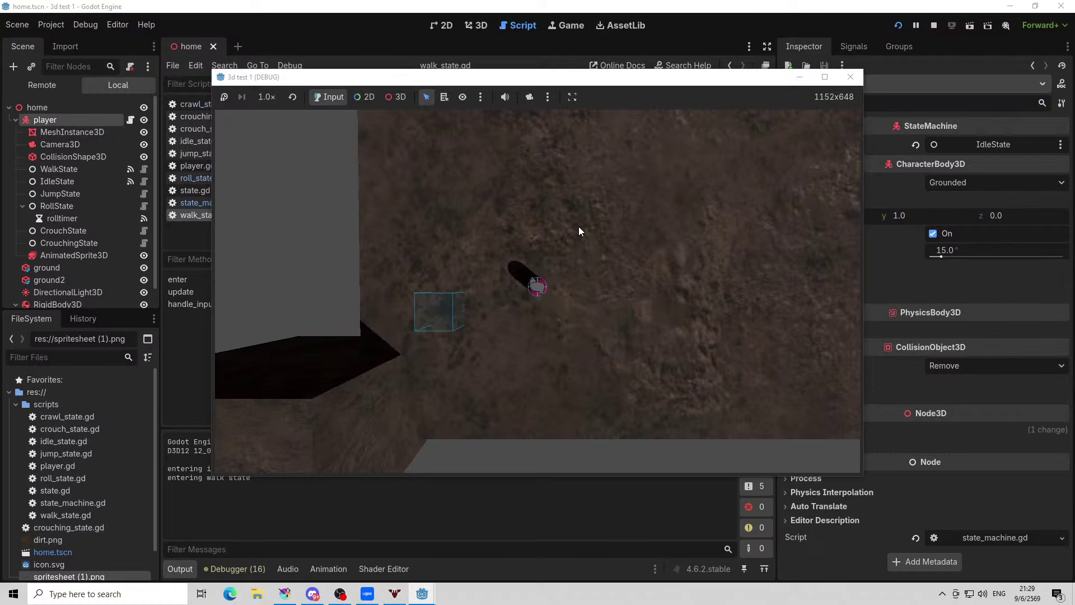
pyautogui.moveTo(530, 81); pyautogui.dragTo(556, 70)
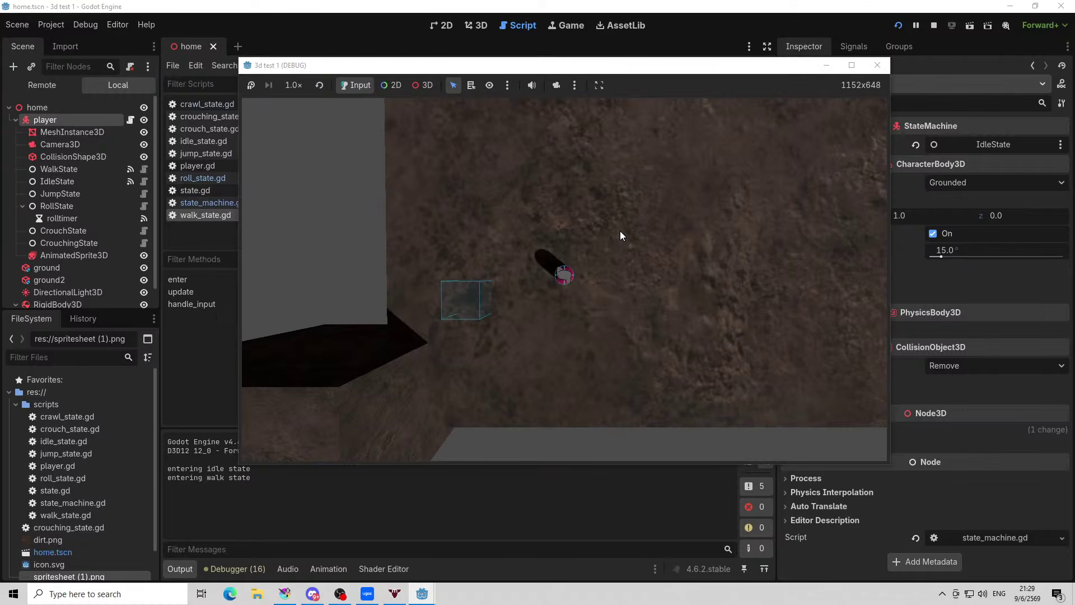
pyautogui.click(423, 63)
pyautogui.moveTo(422, 63); pyautogui.dragTo(374, 28)
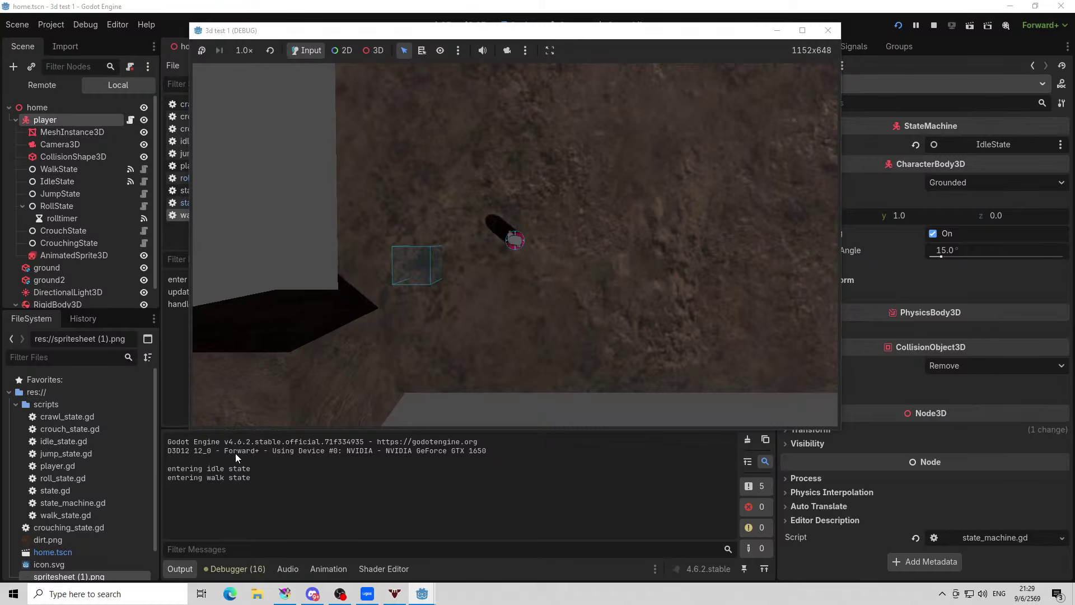
# Keep walking the player around the scene while checking the output log for state changes
pyautogui.press('w')
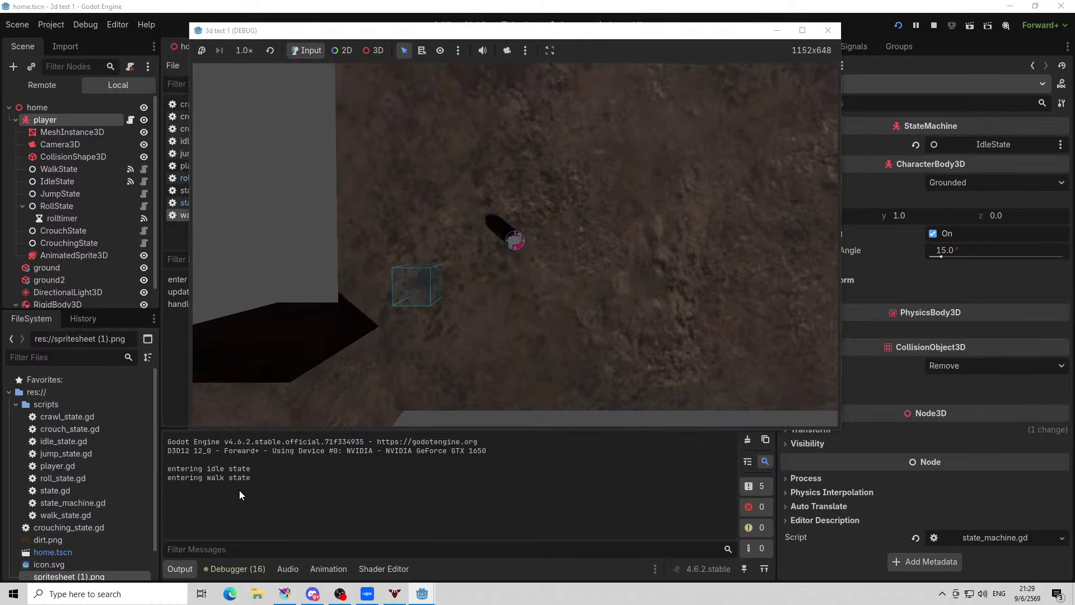
pyautogui.press('w')
pyautogui.press('d')
pyautogui.press('s')
pyautogui.press('a')
pyautogui.press('w')
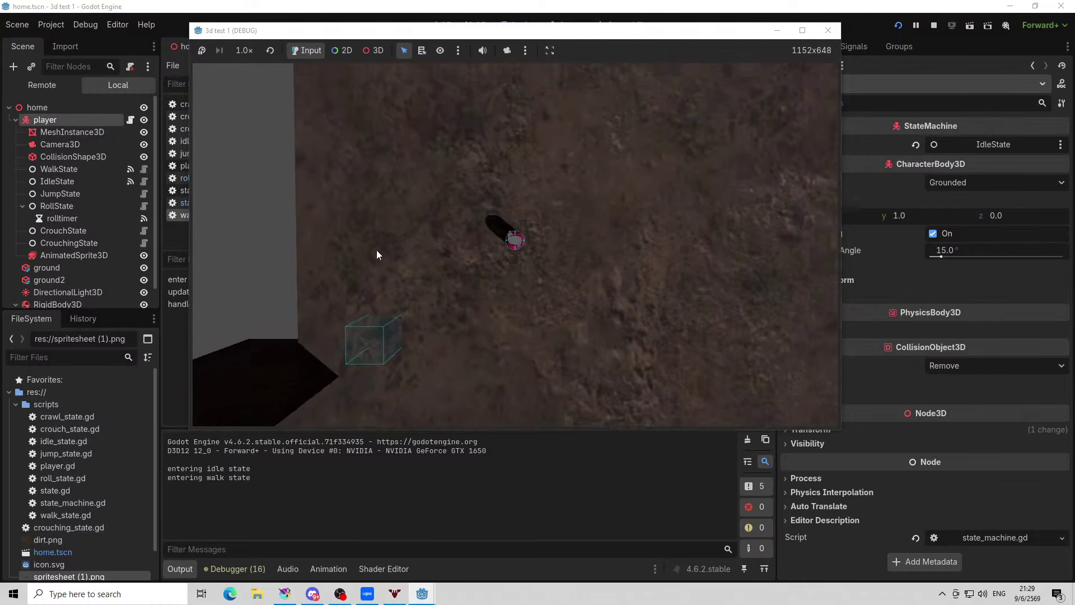
pyautogui.press('d')
# Test the player's jump and side-to-side walking in the running game, and close it
pyautogui.moveTo(384, 34); pyautogui.dragTo(486, 56)
pyautogui.press('w')
pyautogui.press('d')
pyautogui.press('space')
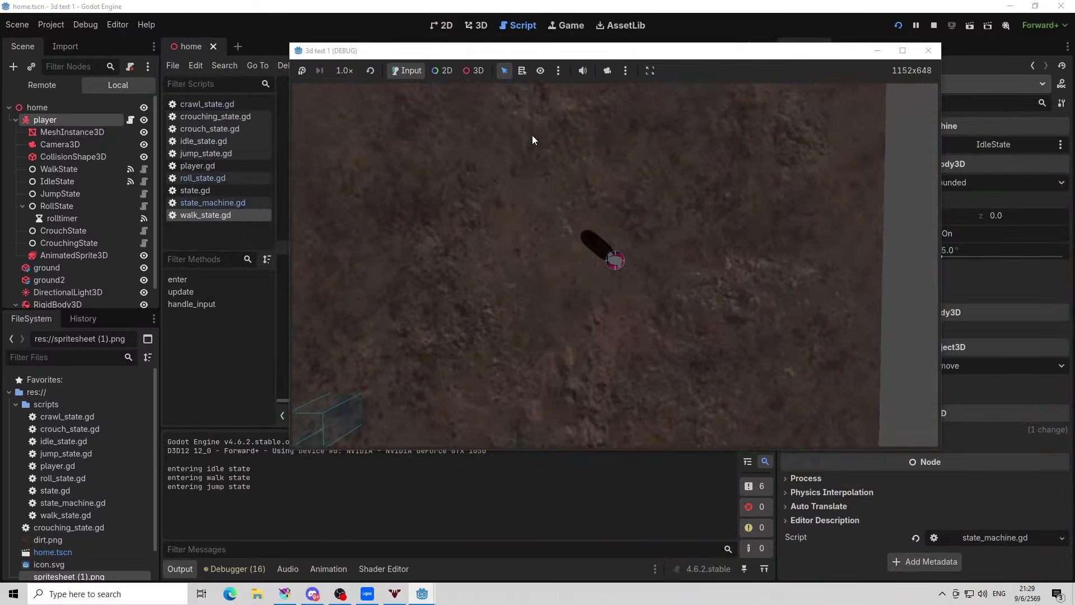
pyautogui.press('a')
pyautogui.press('d')
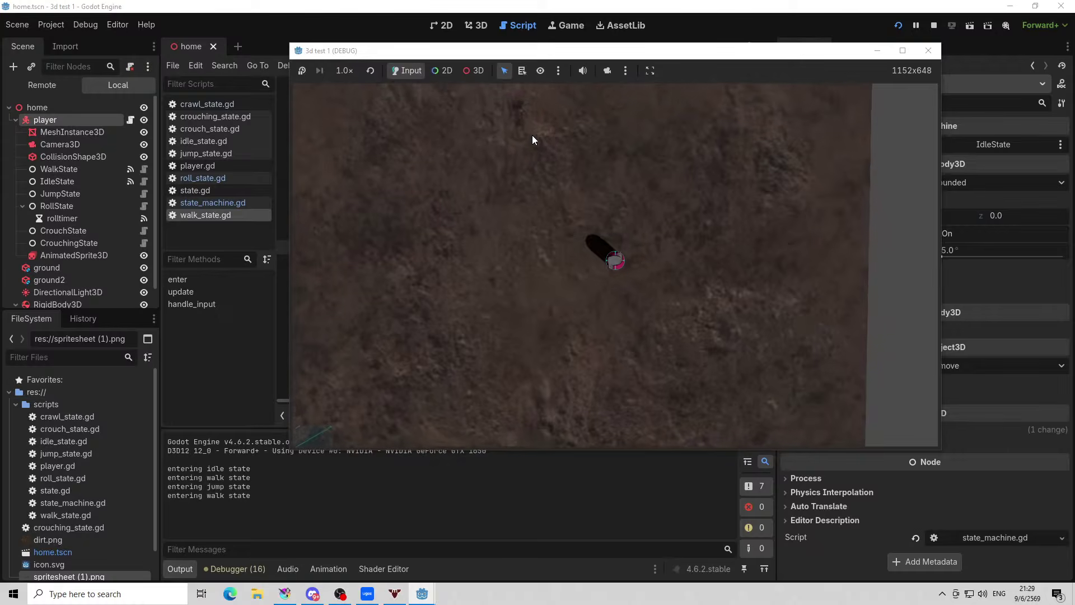
pyautogui.press('a')
pyautogui.press('d')
pyautogui.press('a')
pyautogui.click(928, 50)
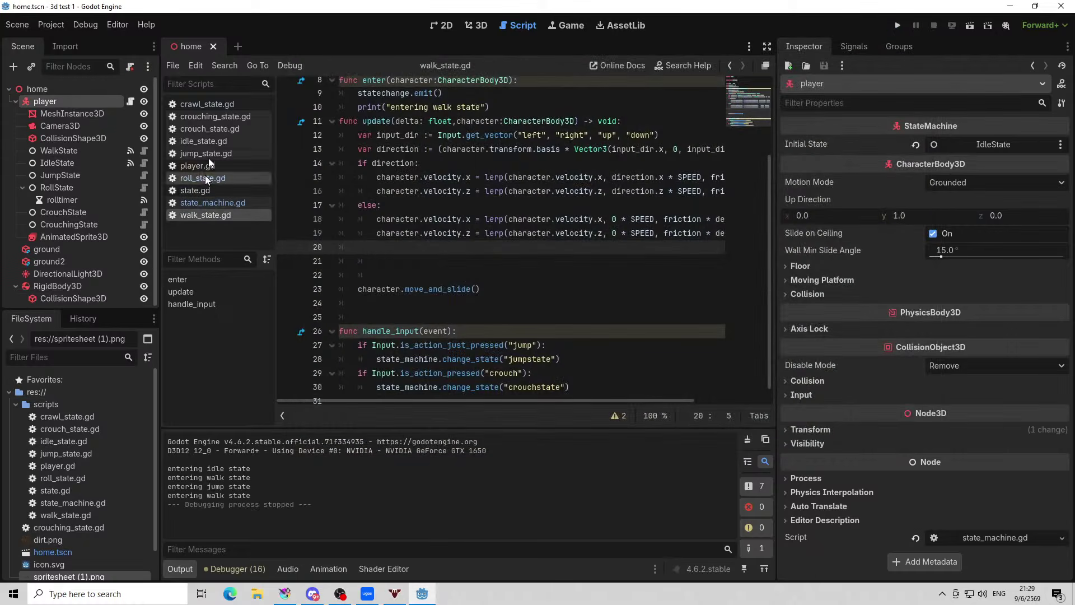
# Review the enter function of idle_state.gd, including its print statement and statechange signal emission
pyautogui.click(203, 140)
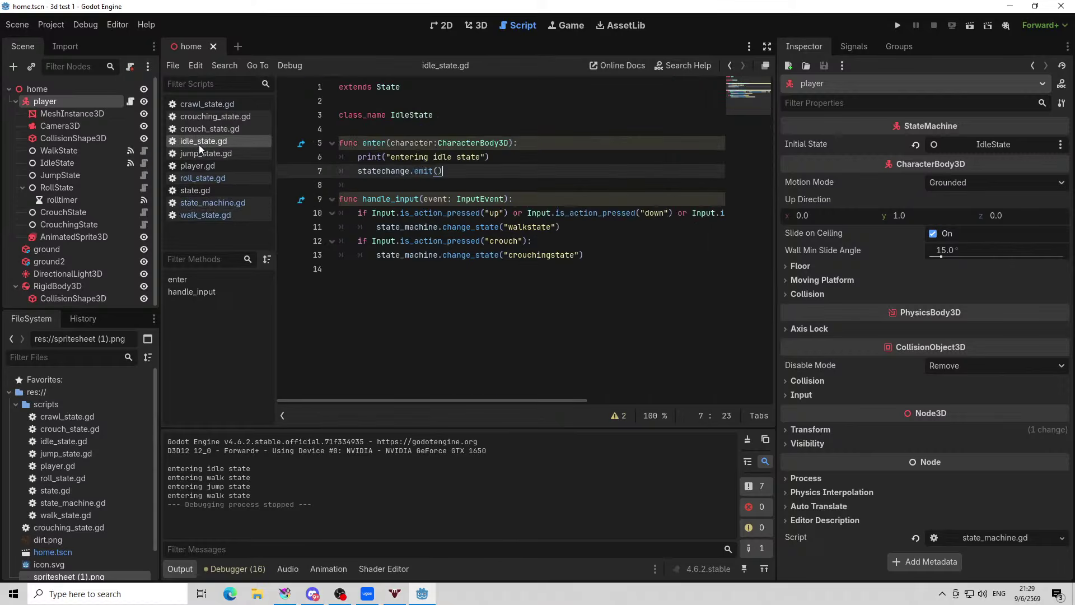
pyautogui.click(499, 155)
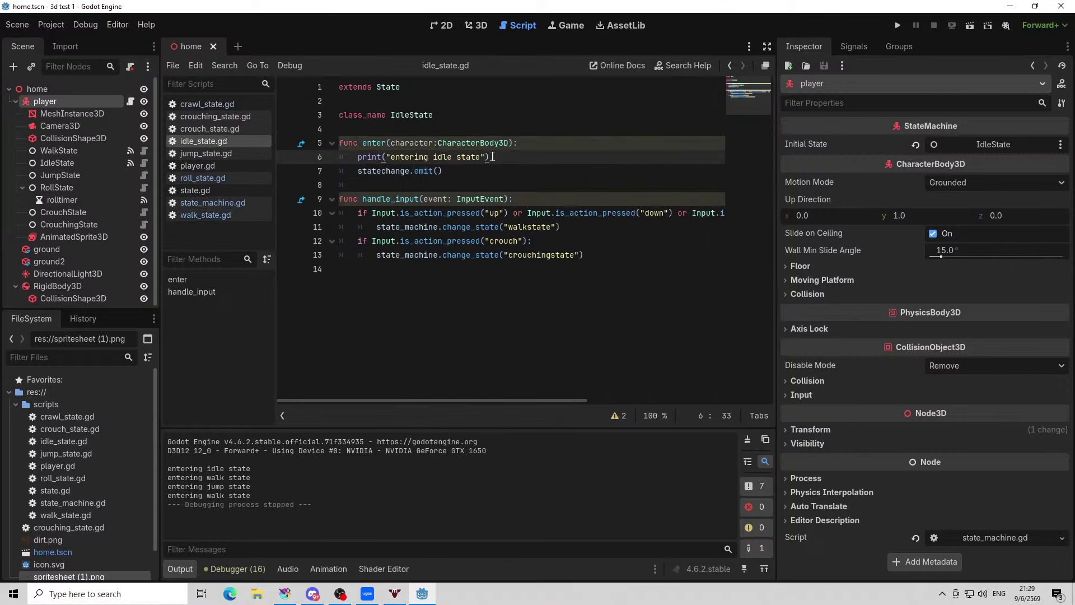
pyautogui.moveTo(483, 156); pyautogui.dragTo(359, 157)
pyautogui.click(428, 159)
pyautogui.click(458, 169)
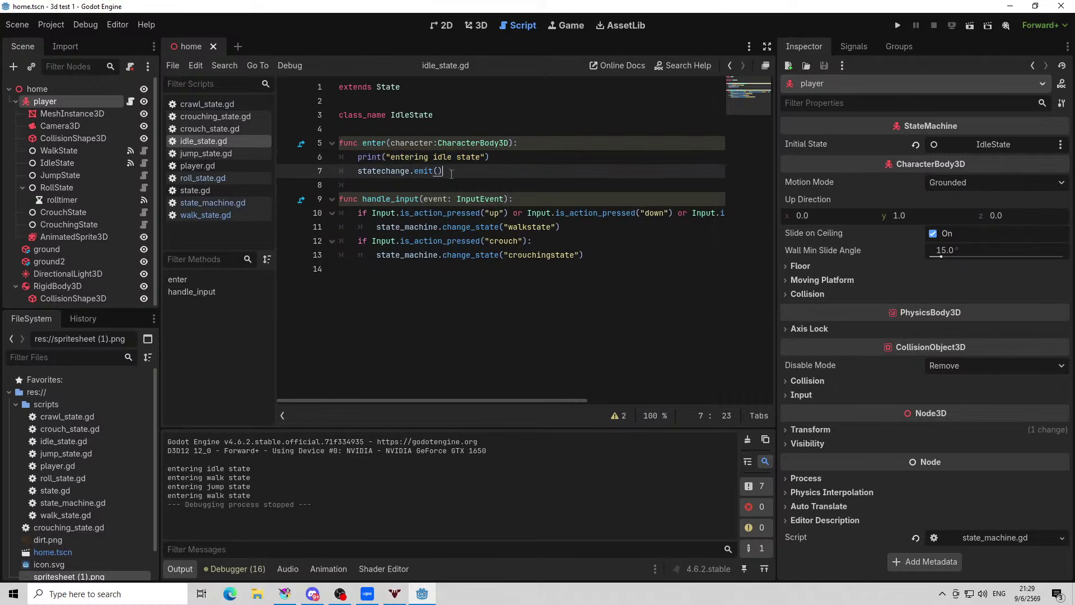
# Check crawl_state.gd, and reread the change_state, play_animation and statechange functions in state_machine.gd
pyautogui.click(213, 105)
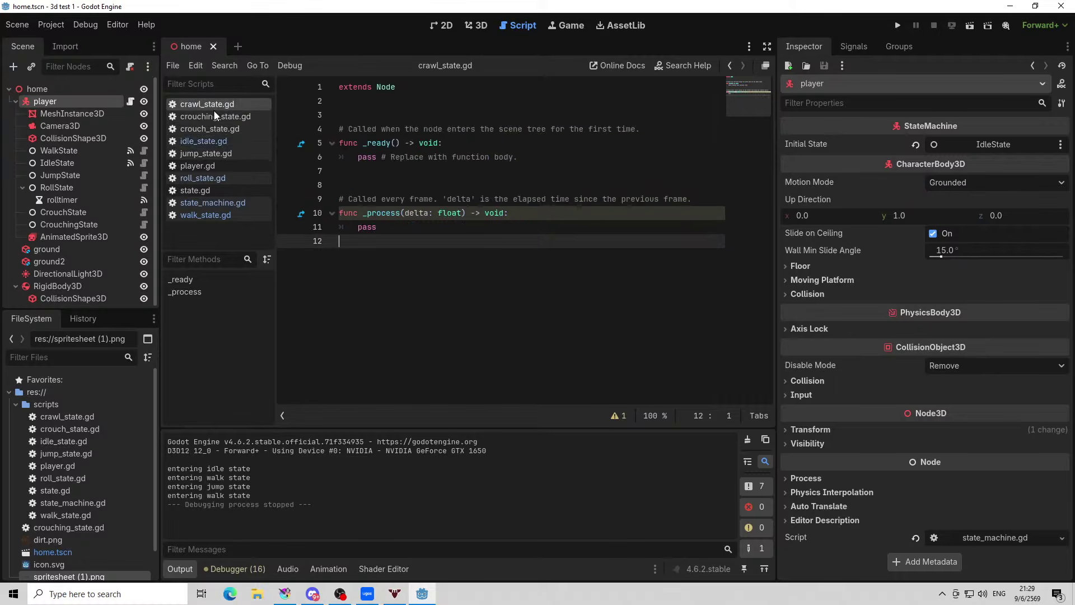
pyautogui.click(211, 203)
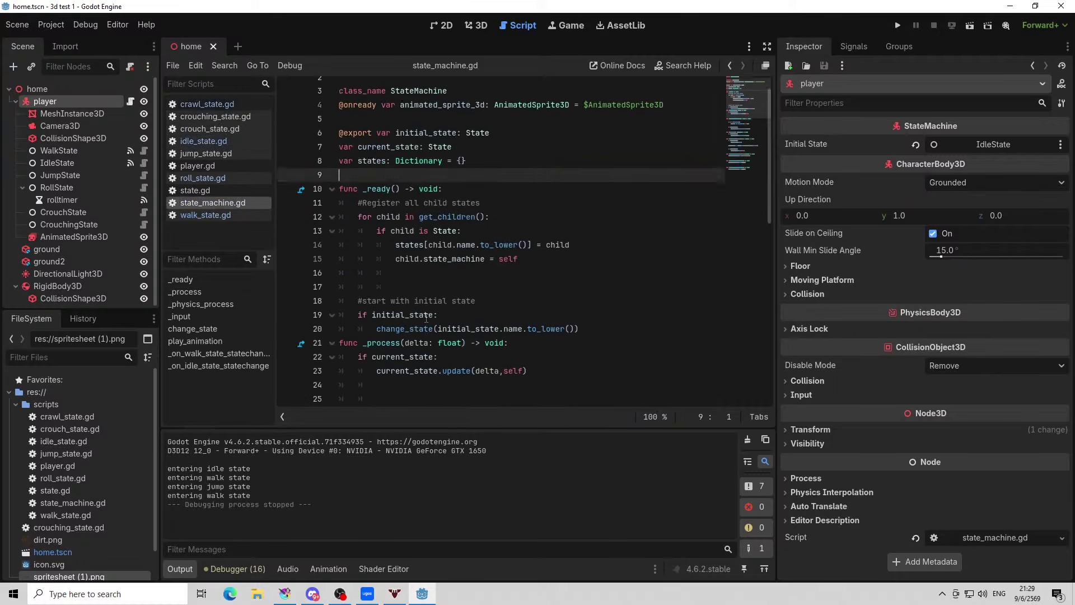
pyautogui.scroll(-10, 431, 302)
pyautogui.scroll(-1, 431, 302)
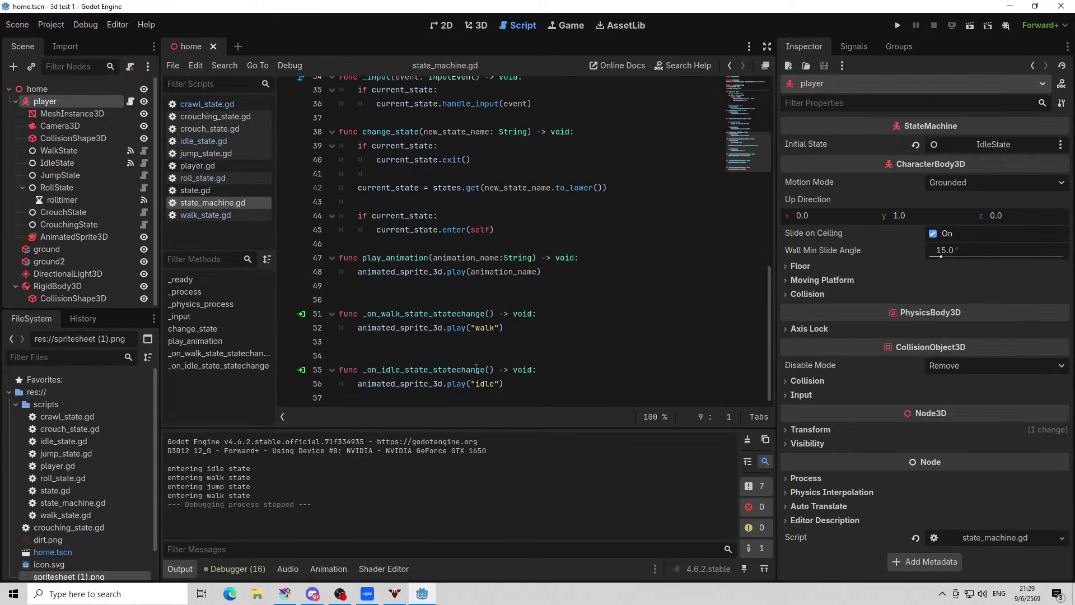
pyautogui.scroll(5, 515, 370)
# Run the project again and test the player's walking and jumping with the output log in view
pyautogui.click(896, 27)
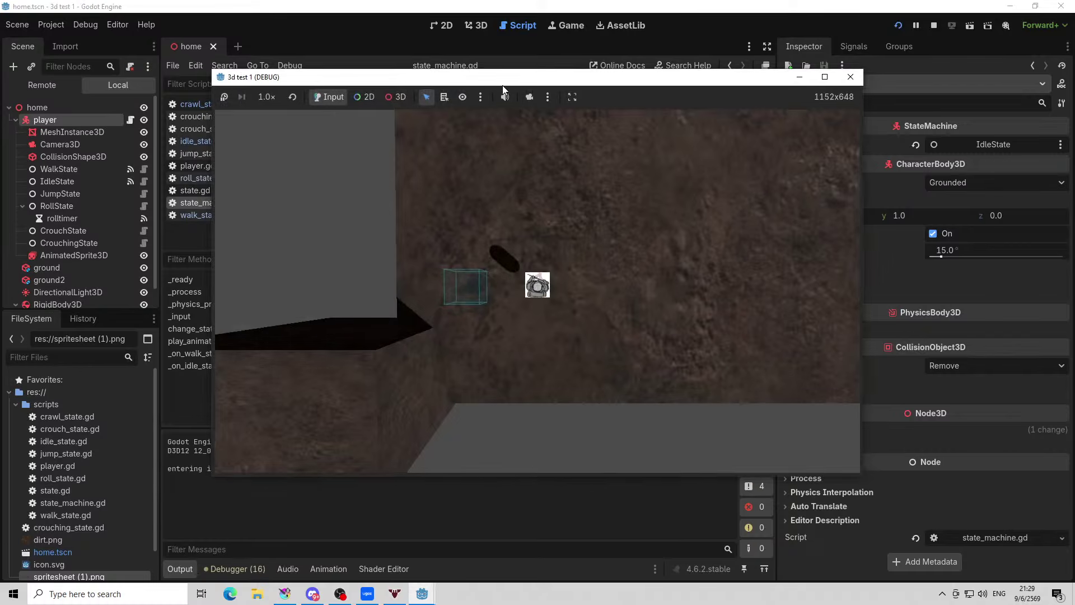
pyautogui.moveTo(505, 82); pyautogui.dragTo(510, 70)
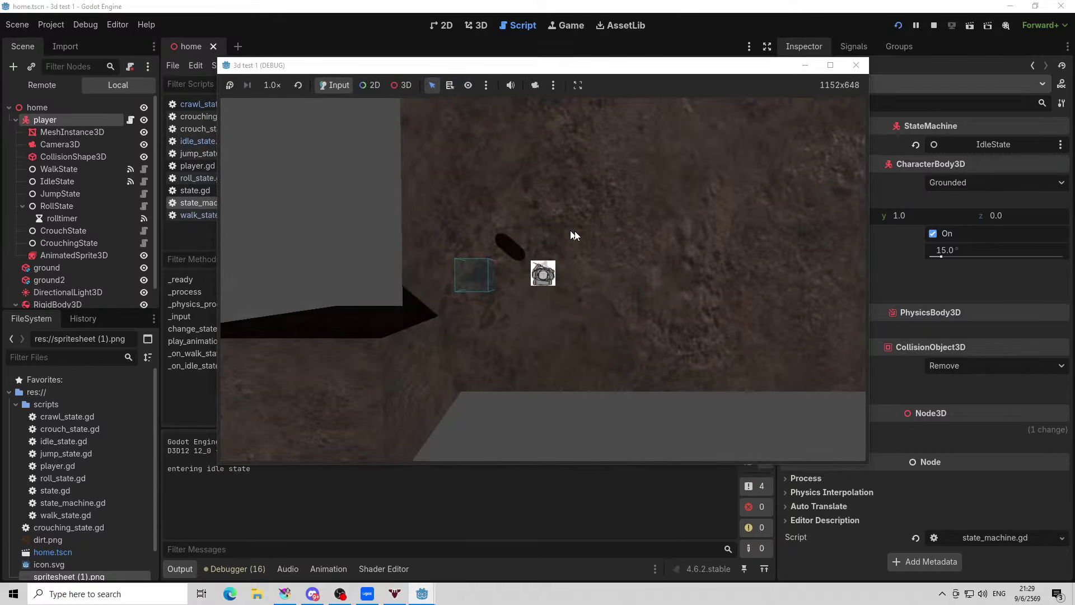
pyautogui.press('w')
pyautogui.press('d')
pyautogui.press('a')
pyautogui.press('d')
pyautogui.press('space')
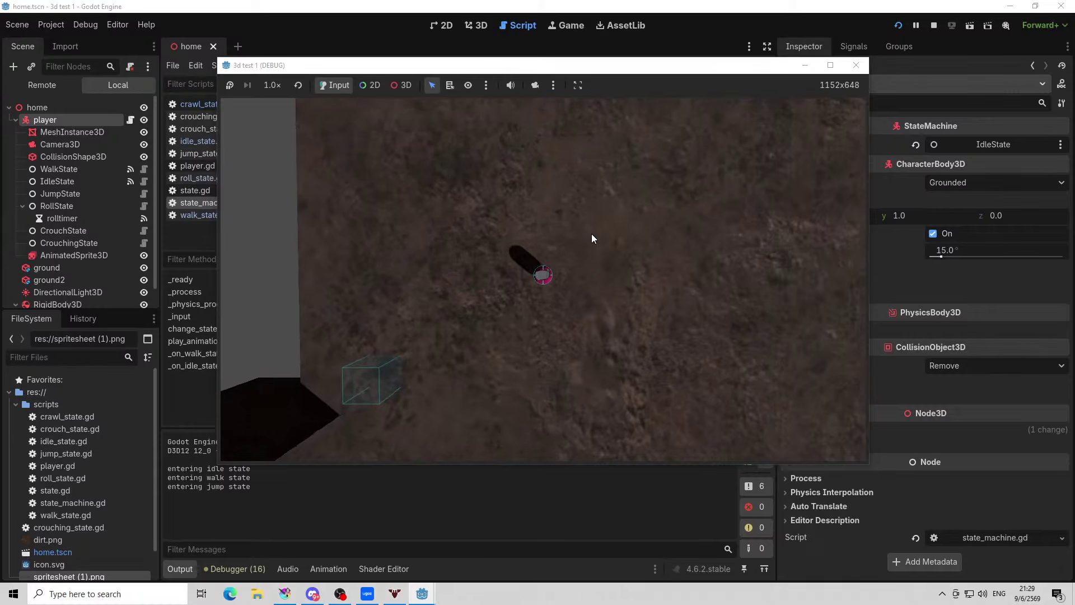
pyautogui.press('w')
pyautogui.press('a')
pyautogui.press('s')
pyautogui.press('d')
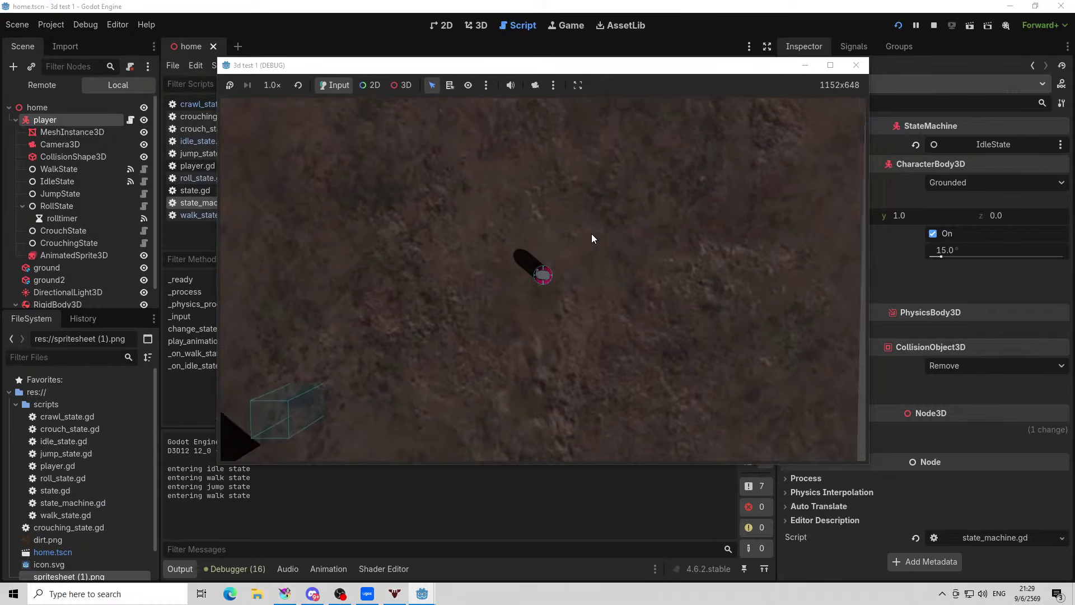
# Test the player's crouch twice while moving around, checking the logged state changes
pyautogui.press('w')
pyautogui.press('ctrl')
pyautogui.press('a')
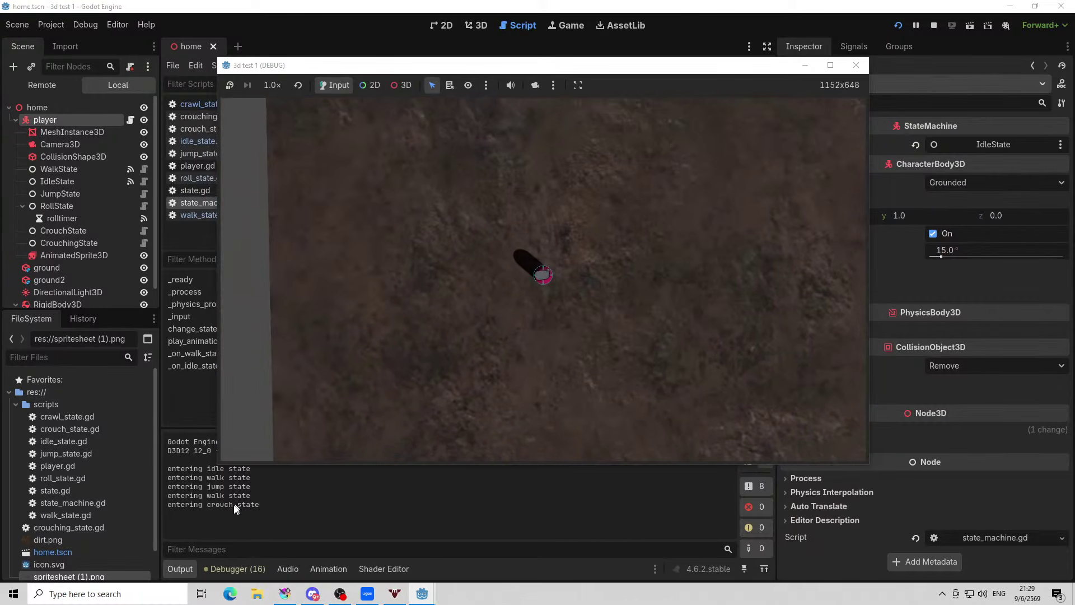
pyautogui.press('d')
pyautogui.press('s')
pyautogui.press('ctrl')
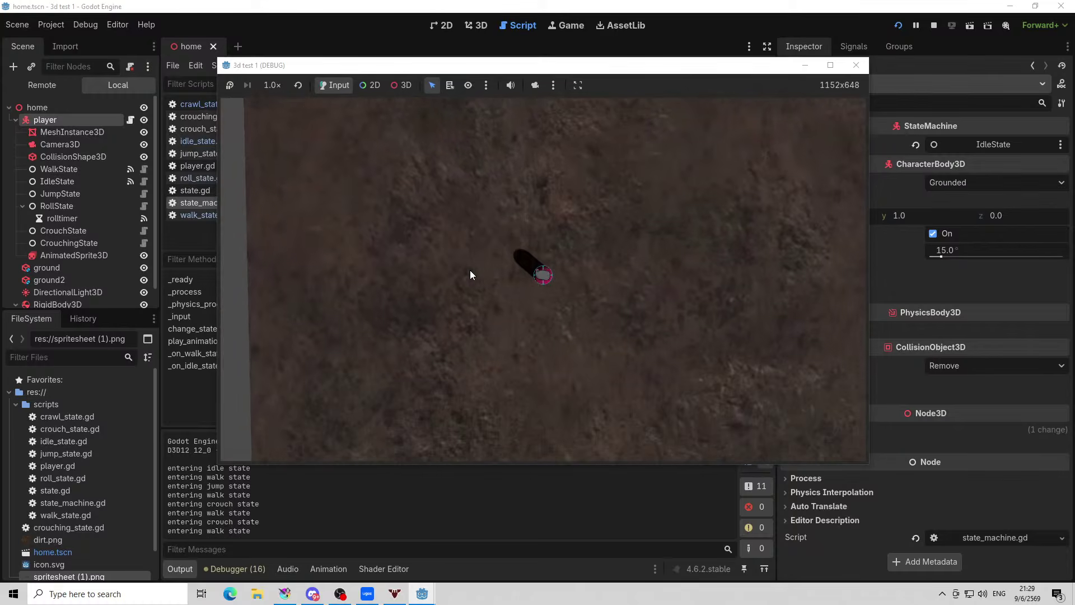
pyautogui.press('a')
pyautogui.press('w')
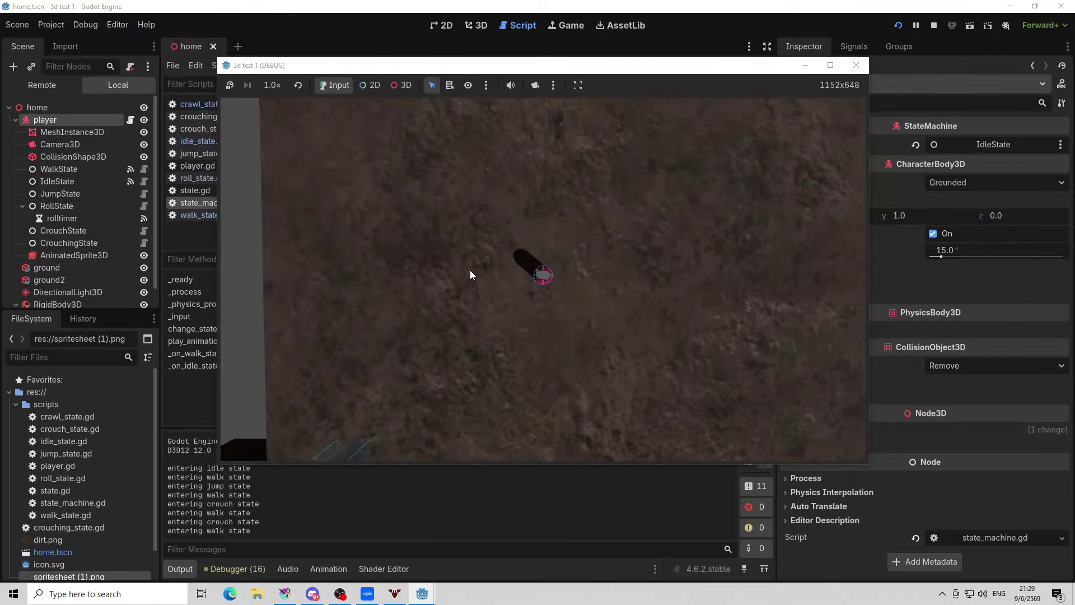
# Test jumping and rolling with the player repeatedly in the running game
pyautogui.press('space')
pyautogui.press('shift')
pyautogui.press('s')
pyautogui.press('space')
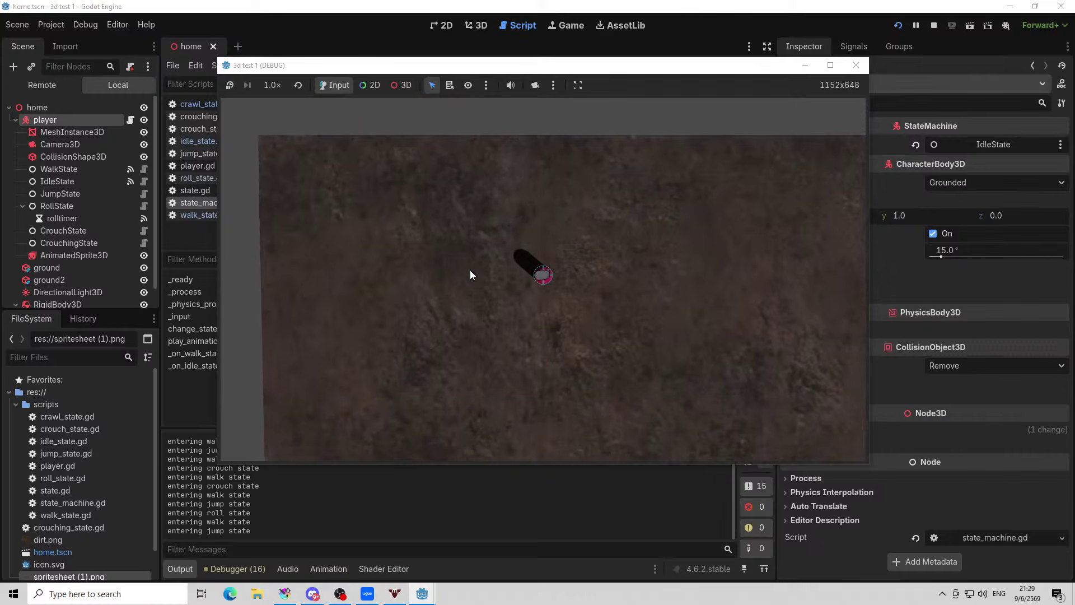
pyautogui.press('shift')
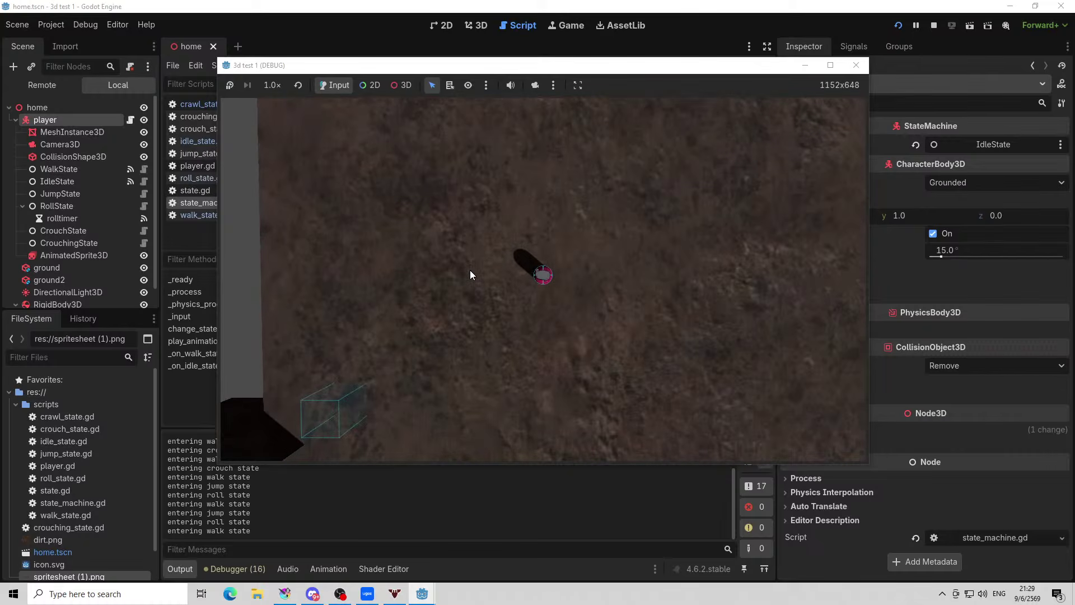
pyautogui.press('space')
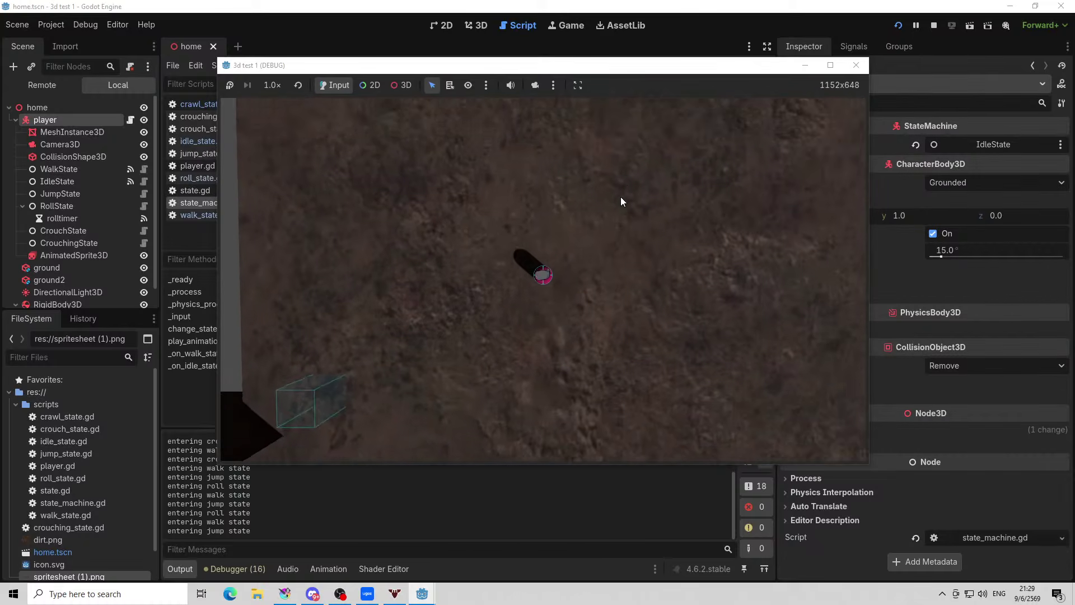
# Test sprint-key rolls combined with jumps in several directions in the running game, checking the logged jump, roll and walk states
pyautogui.press('shift')
pyautogui.press('s')
pyautogui.press('space')
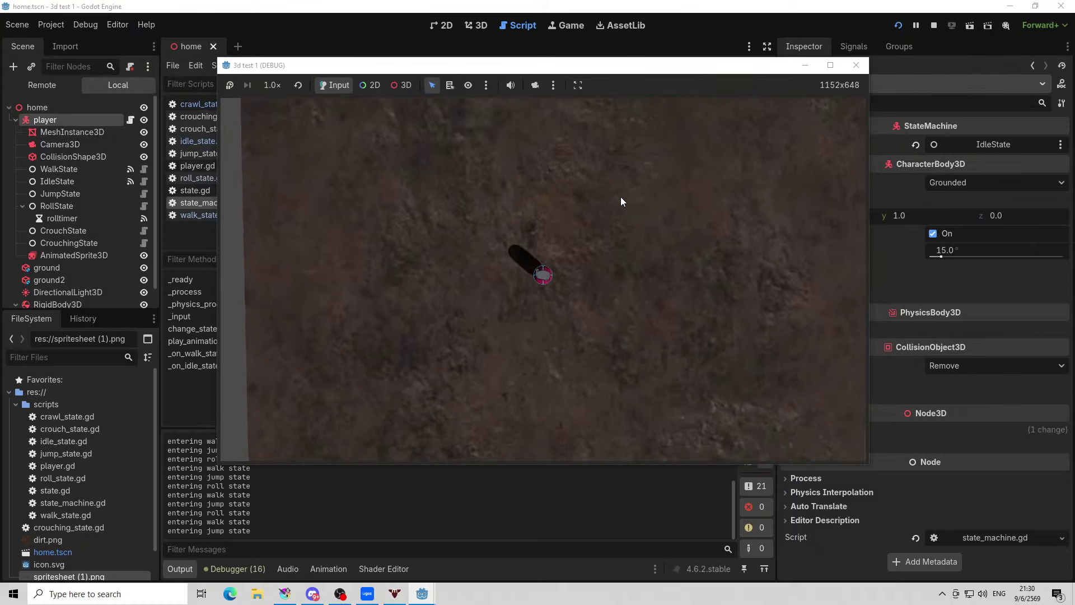
pyautogui.press('shift')
pyautogui.press('a')
pyautogui.press('w')
pyautogui.press('space')
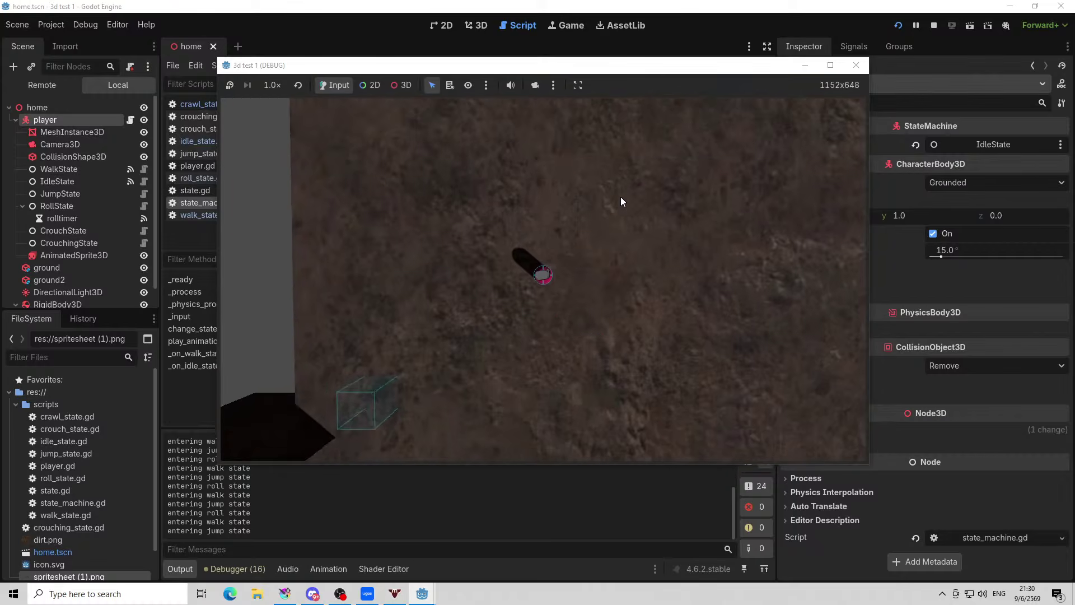
pyautogui.press('shift')
pyautogui.press('d')
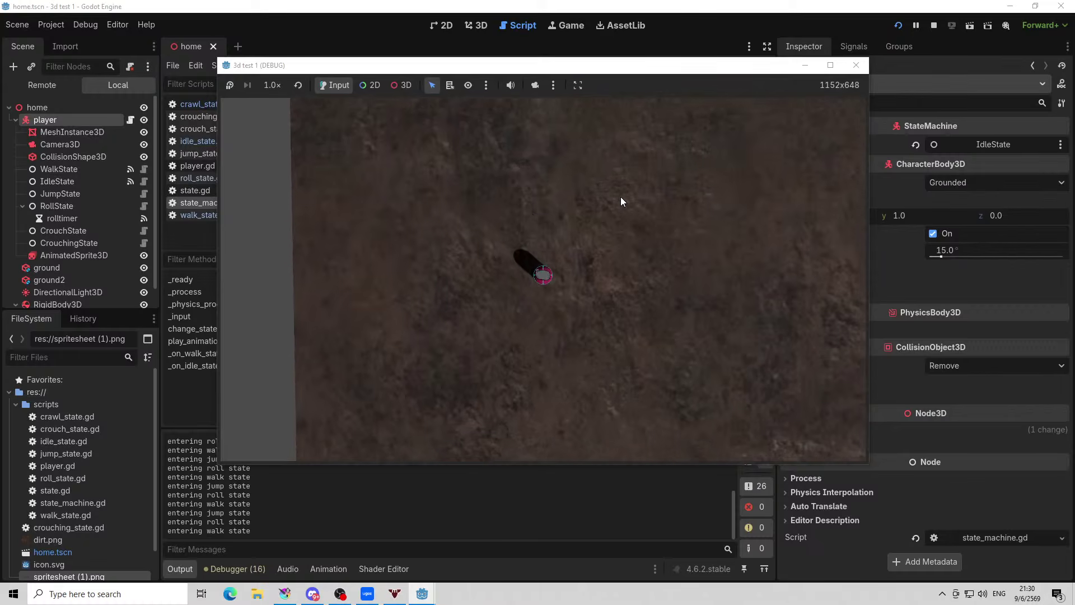
# Test plain jumps while walking the player around near the box, checking the logged jump and walk states
pyautogui.press('space')
pyautogui.press('s')
pyautogui.press('a')
pyautogui.press('space')
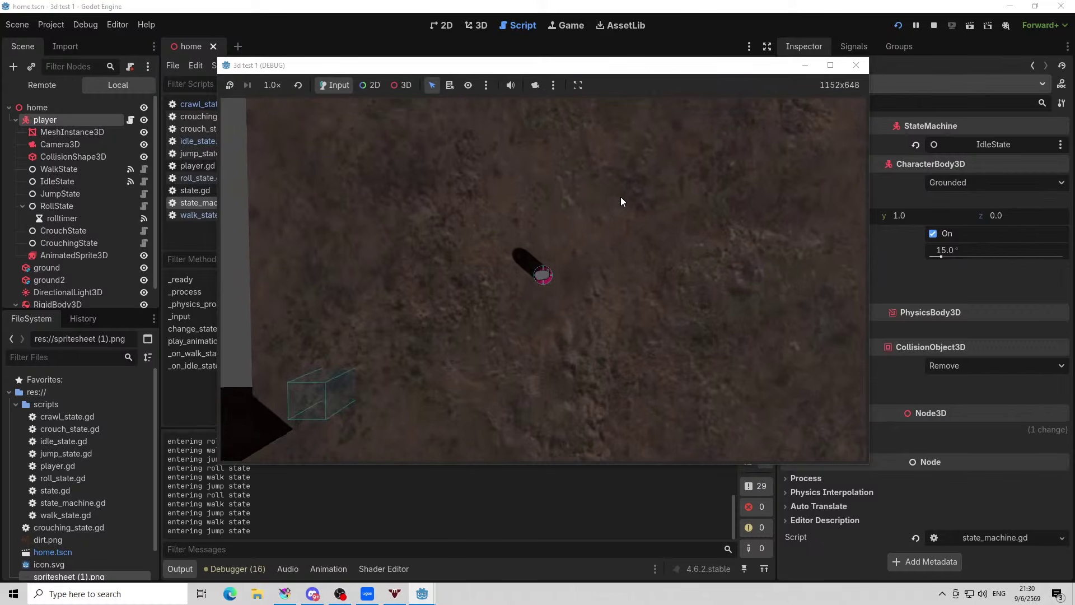
pyautogui.press('w')
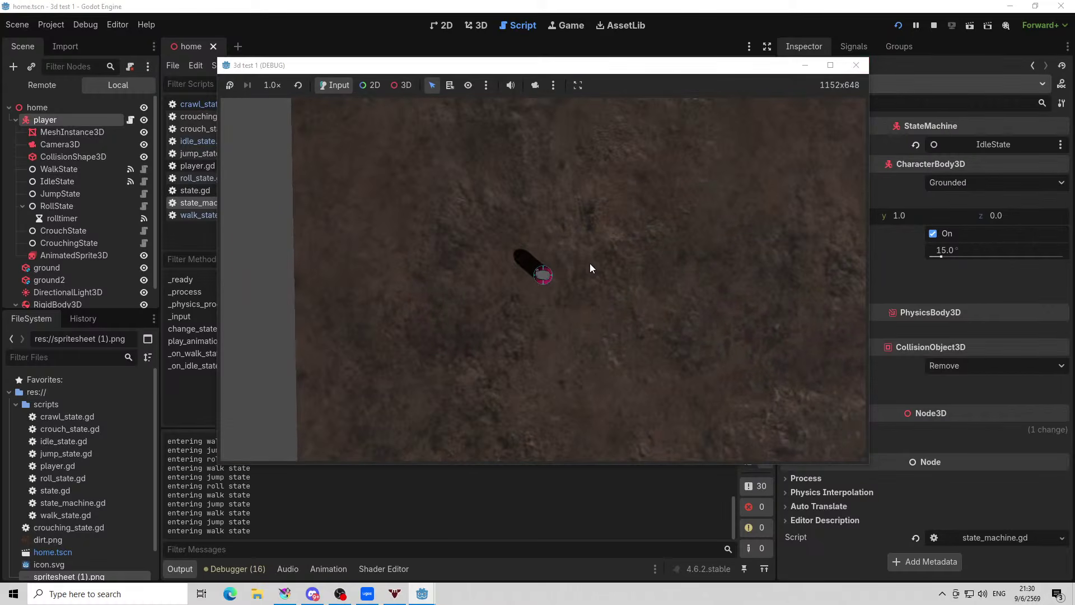
# Walk the player around the ground in all directions once more, and close the running game
pyautogui.press('a')
pyautogui.press('s')
pyautogui.press('d')
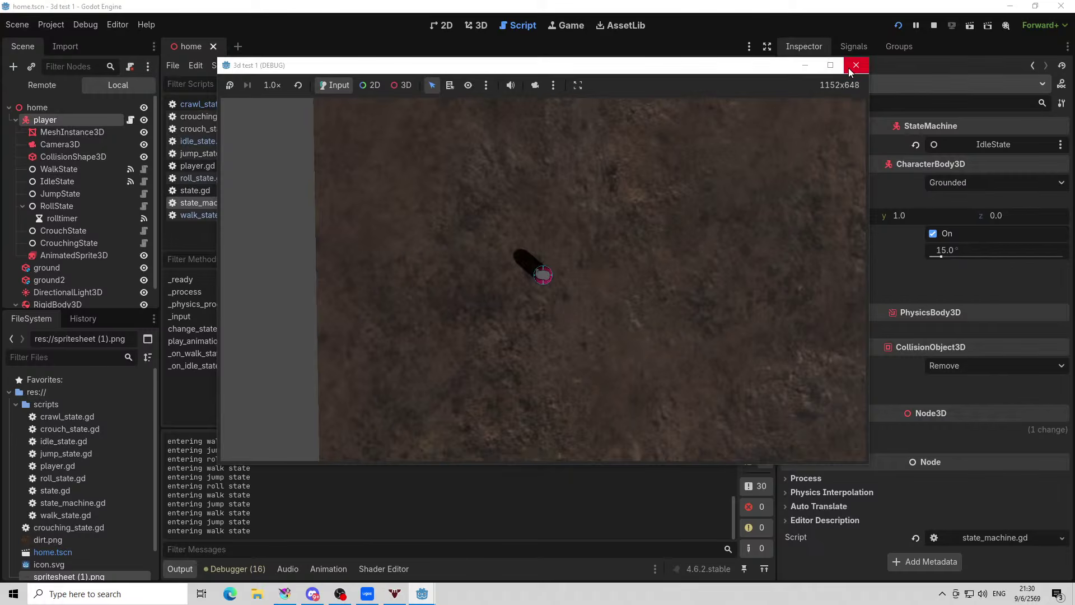
pyautogui.press('a')
pyautogui.press('s')
pyautogui.press('d')
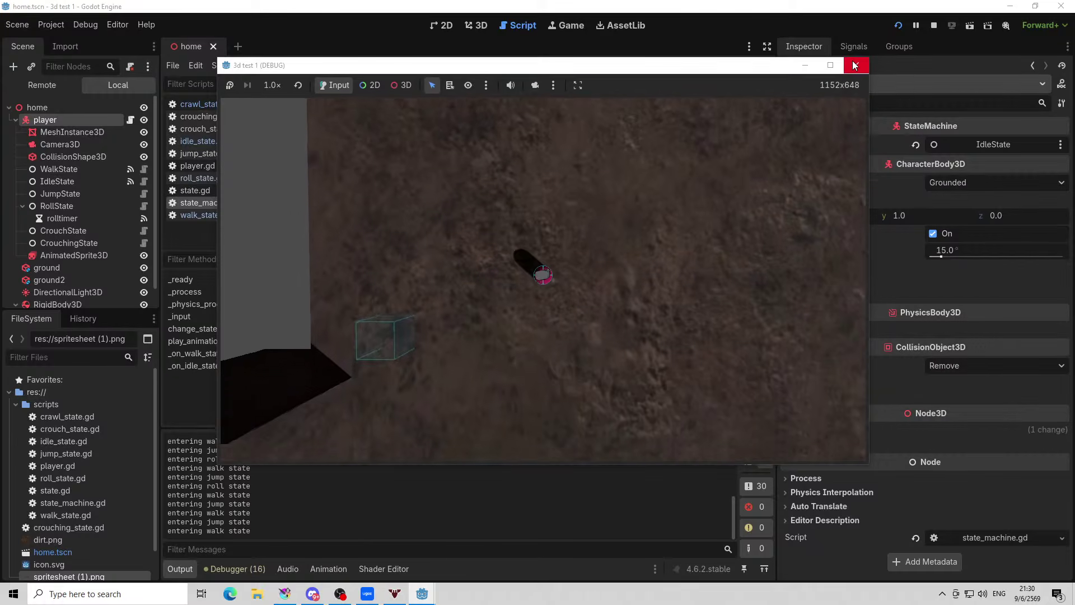
pyautogui.click(854, 65)
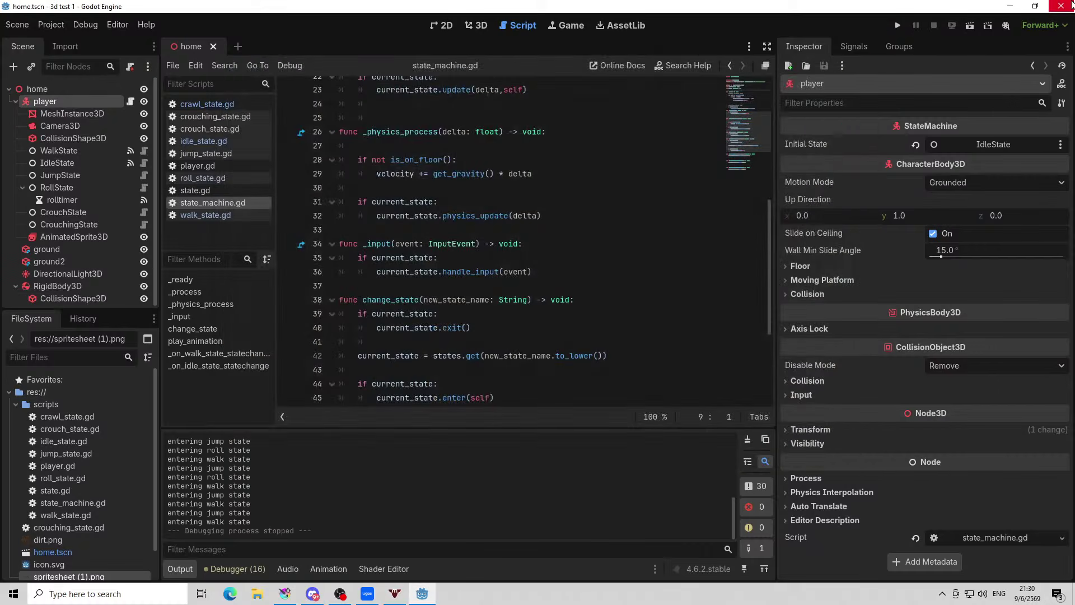
# Close the Godot editor and hide the Display Capture source in OBS
pyautogui.click(1071, 5)
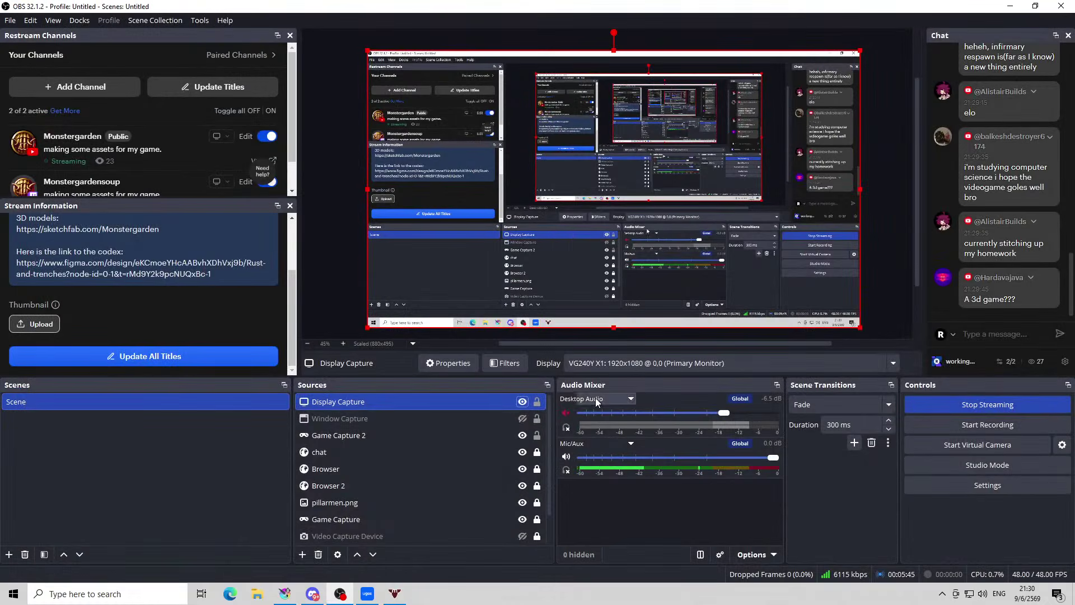
pyautogui.click(522, 401)
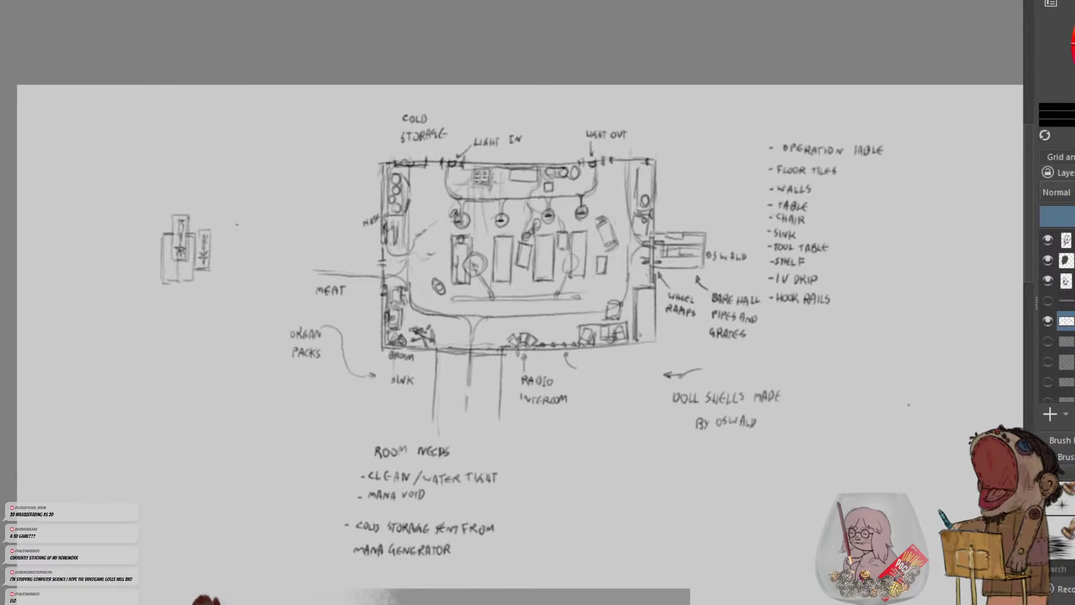
# Examine the operating room floor plan sketch and the asset list beside it in Krita
pyautogui.moveTo(591, 452); pyautogui.dragTo(626, 431)
pyautogui.scroll(-1, 627, 431)
pyautogui.moveTo(808, 383); pyautogui.dragTo(608, 324)
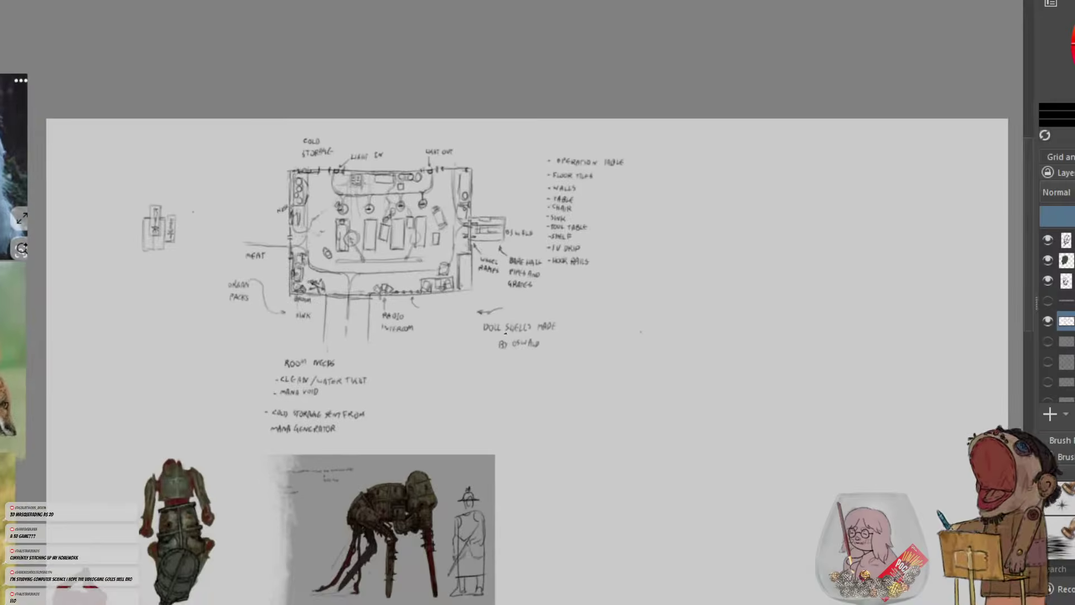
pyautogui.scroll(1, 608, 323)
pyautogui.moveTo(735, 294); pyautogui.dragTo(693, 342)
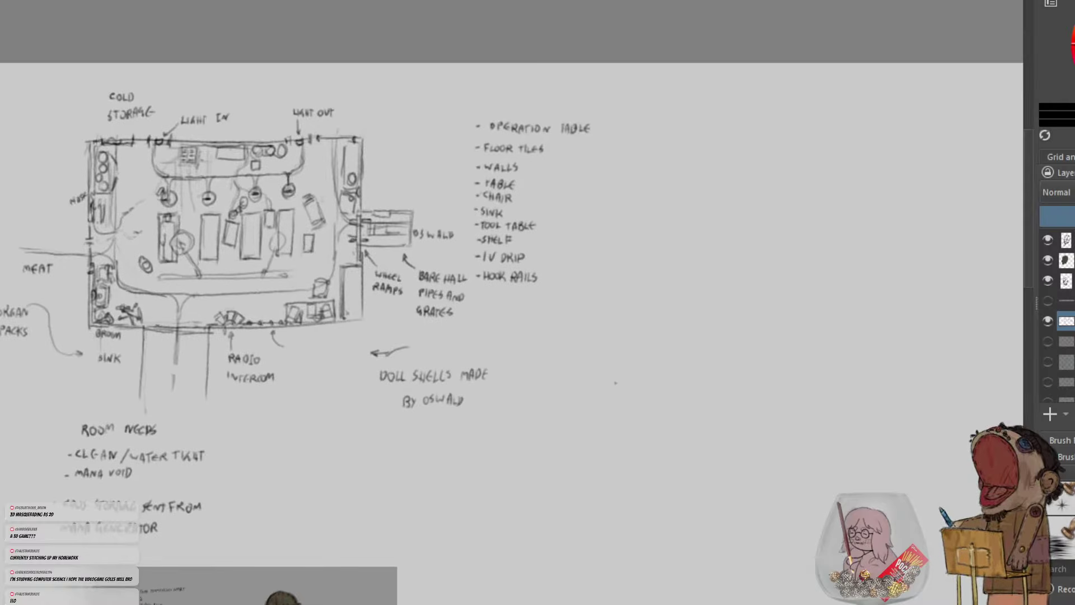
pyautogui.scroll(-3, 718, 208)
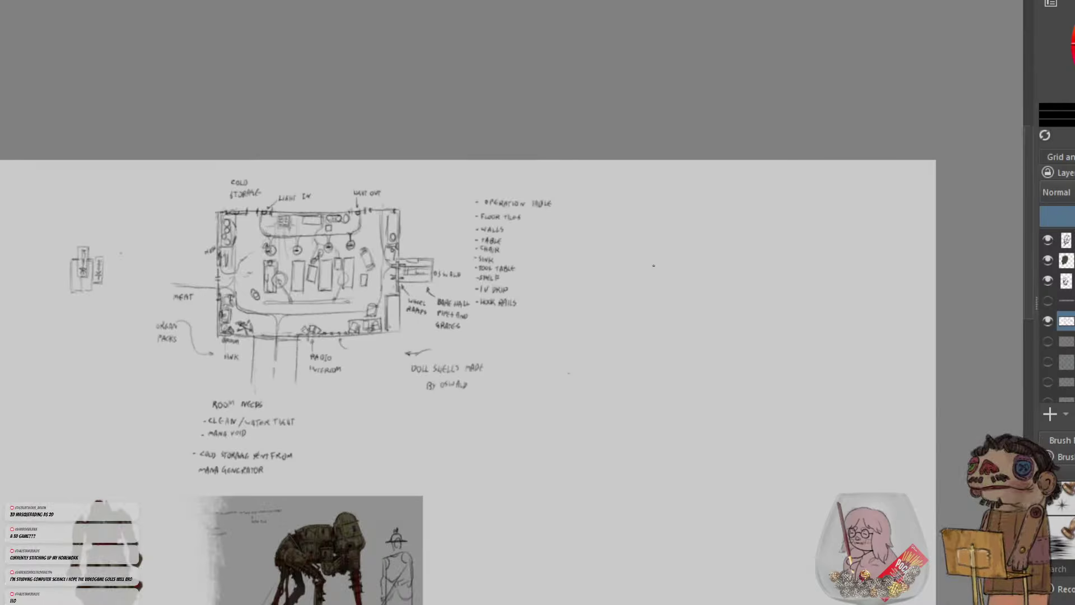
pyautogui.scroll(3, 653, 264)
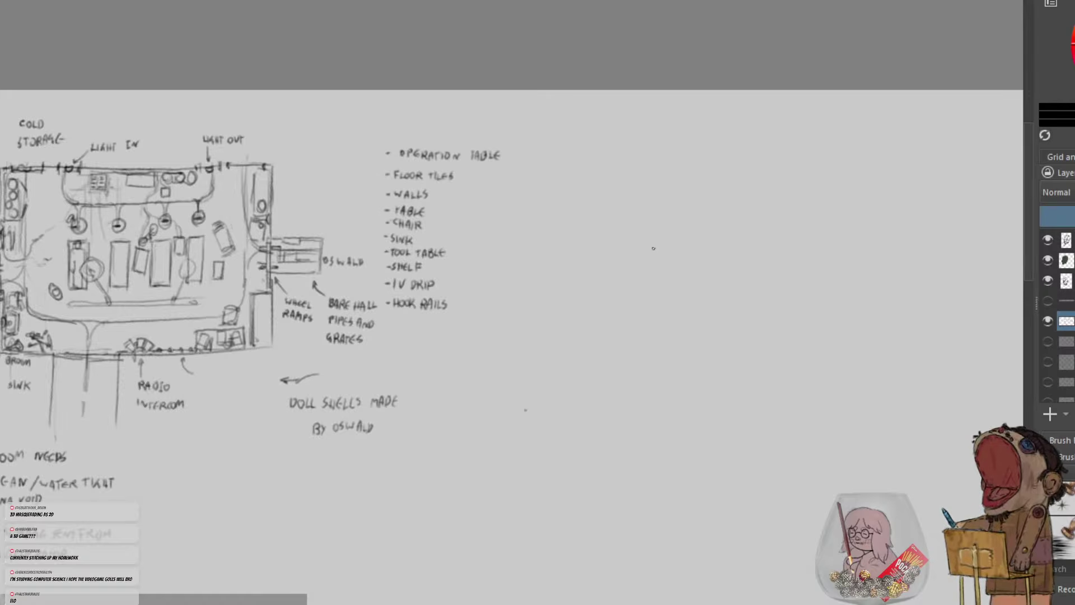
# Examine the doll and creature concept drawings below the floor plan, along with the animal reference photos
pyautogui.moveTo(501, 404)
pyautogui.mouseDown()
pyautogui.moveTo(576, 302)
pyautogui.moveTo(966, 17)
pyautogui.mouseUp()
pyautogui.scroll(1, 552, 287)
pyautogui.scroll(-1, 552, 288)
pyautogui.moveTo(551, 287); pyautogui.dragTo(650, 248)
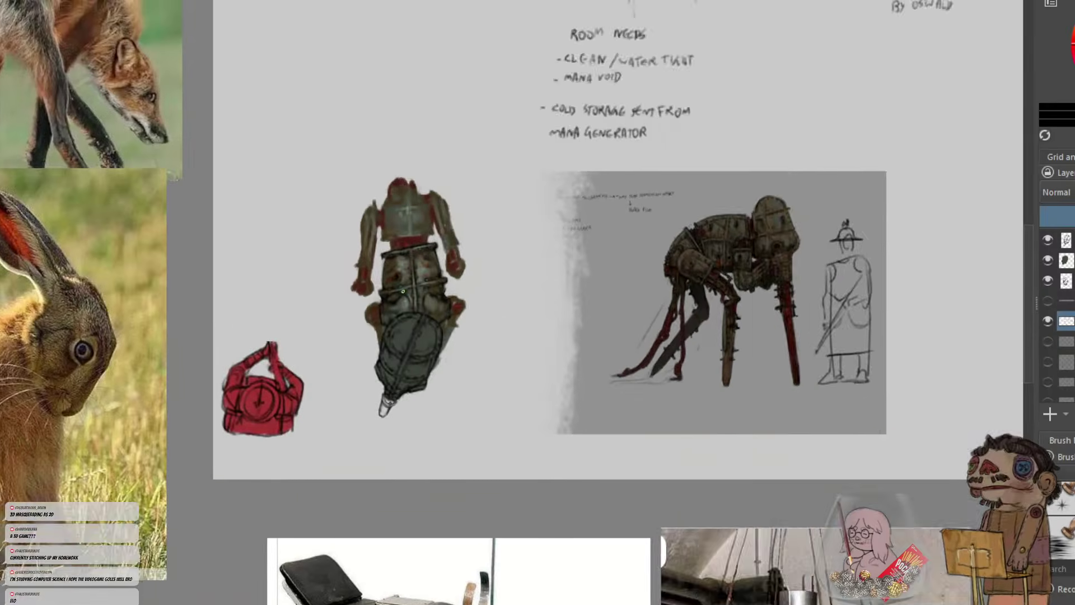
pyautogui.moveTo(362, 331); pyautogui.dragTo(634, 325)
pyautogui.scroll(2, 634, 324)
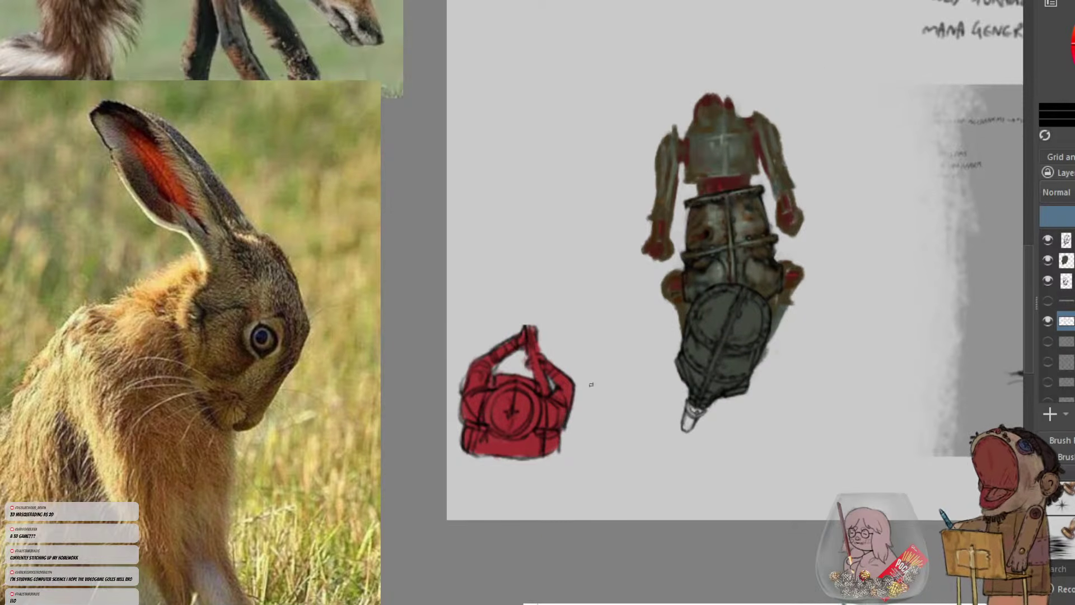
pyautogui.scroll(-4, 731, 287)
pyautogui.scroll(2, 627, 226)
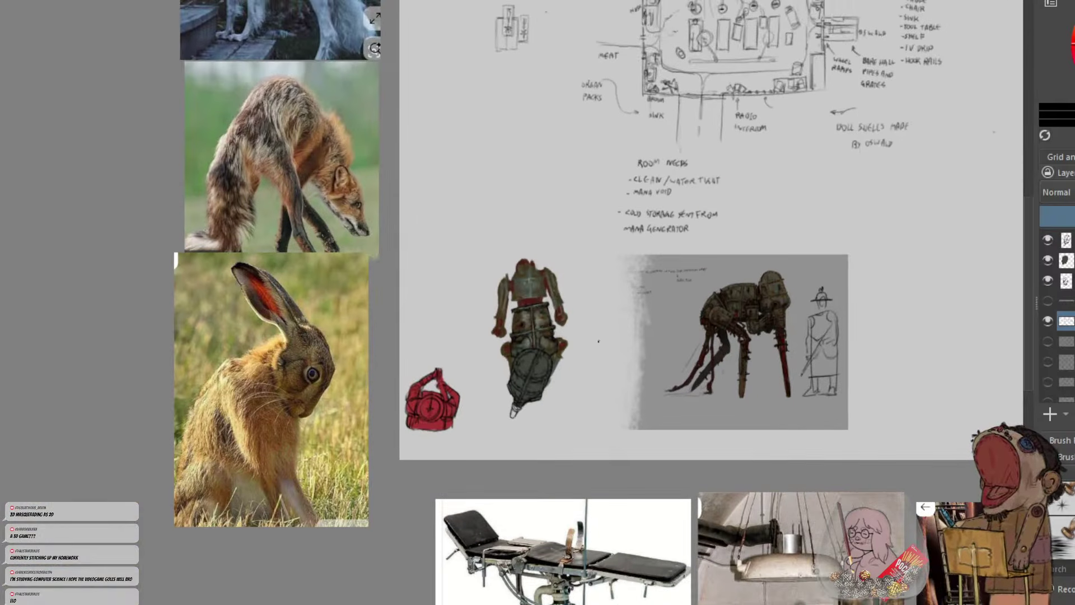
# Try sketching two overlapping ellipses above the red backpack figure, and undo them
pyautogui.moveTo(598, 341); pyautogui.dragTo(788, 299)
pyautogui.scroll(3, 616, 302)
pyautogui.moveTo(617, 301); pyautogui.dragTo(590, 318)
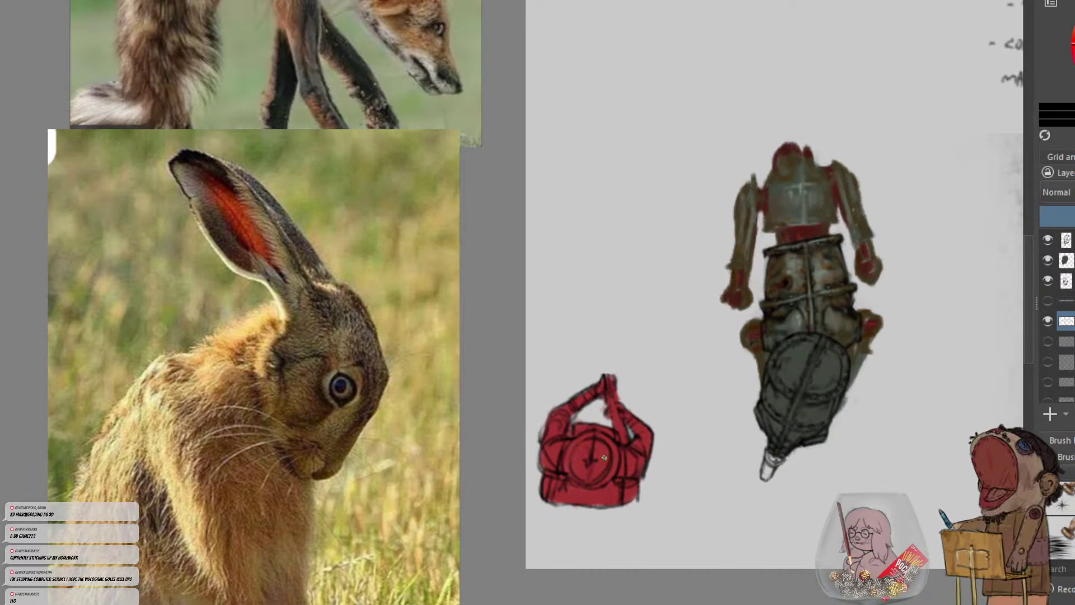
pyautogui.moveTo(609, 236)
pyautogui.mouseDown()
pyautogui.moveTo(655, 255)
pyautogui.moveTo(608, 253)
pyautogui.moveTo(634, 237)
pyautogui.moveTo(636, 262)
pyautogui.moveTo(575, 248)
pyautogui.moveTo(603, 233)
pyautogui.moveTo(576, 230)
pyautogui.moveTo(599, 225)
pyautogui.mouseUp()
pyautogui.hotkey('ctrl', 'z')
pyautogui.hotkey('ctrl', 'z')
pyautogui.hotkey('ctrl', 'z')
pyautogui.hotkey('ctrl', 'z')
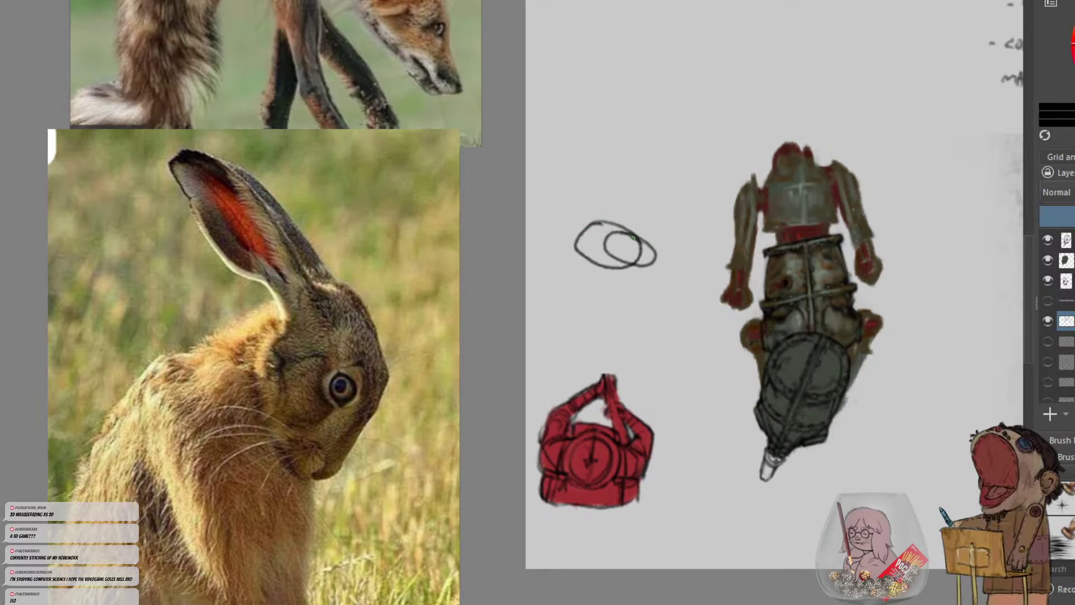
# Try sketching a square room outline with small ovals inside it above the red backpack figure, and undo it
pyautogui.moveTo(577, 149); pyautogui.dragTo(686, 150)
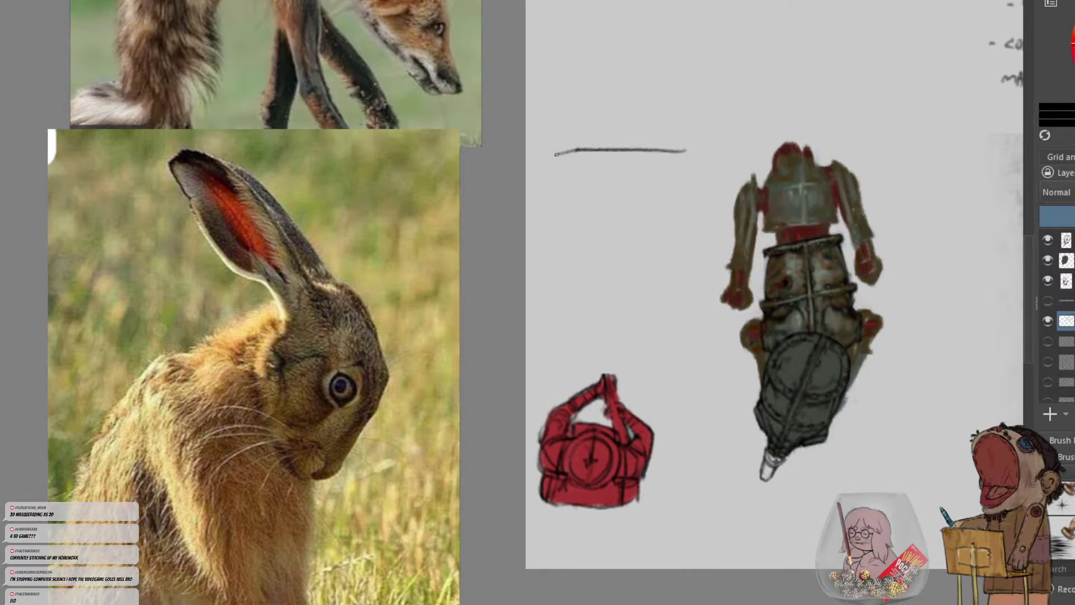
pyautogui.moveTo(556, 154); pyautogui.dragTo(540, 267)
pyautogui.moveTo(703, 159)
pyautogui.mouseDown()
pyautogui.moveTo(704, 215)
pyautogui.moveTo(590, 278)
pyautogui.mouseUp()
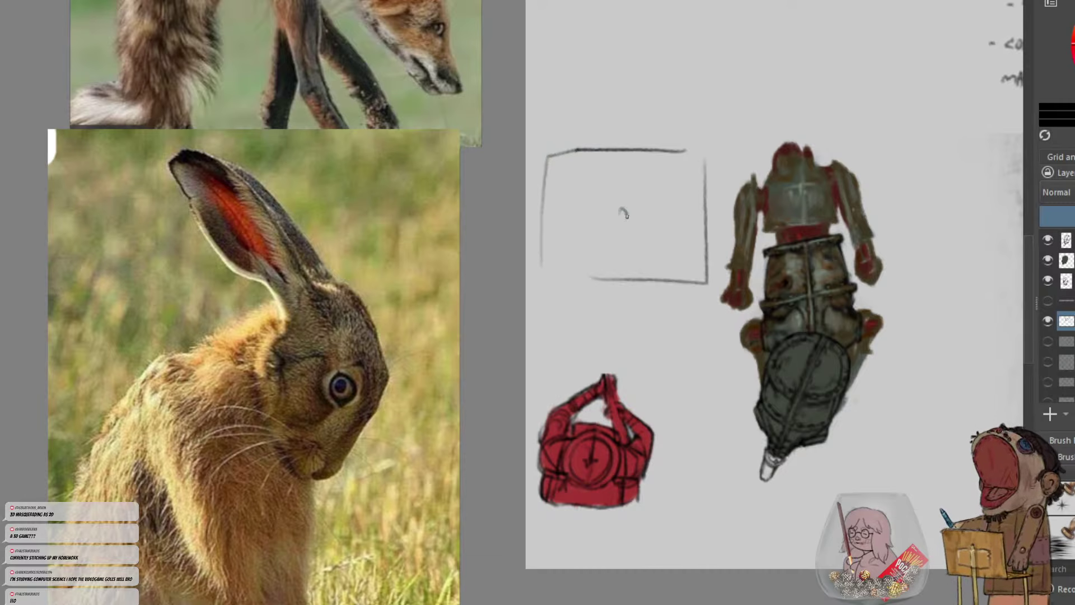
pyautogui.moveTo(615, 216); pyautogui.dragTo(620, 222)
pyautogui.hotkey('ctrl', 'z')
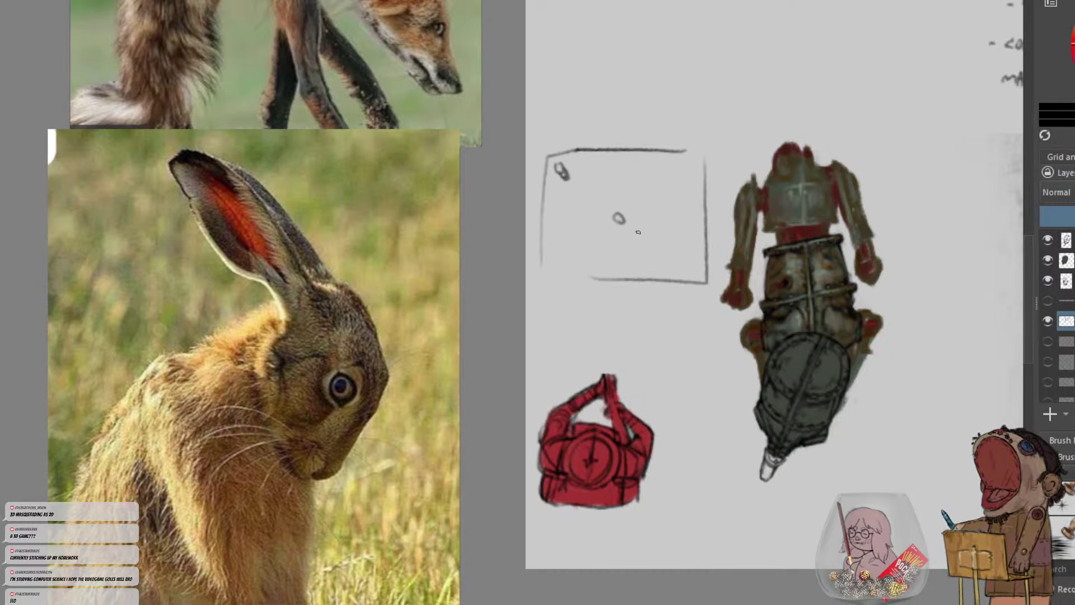
pyautogui.hotkey('ctrl', 'z')
pyautogui.hotkey('ctrl', 'z')
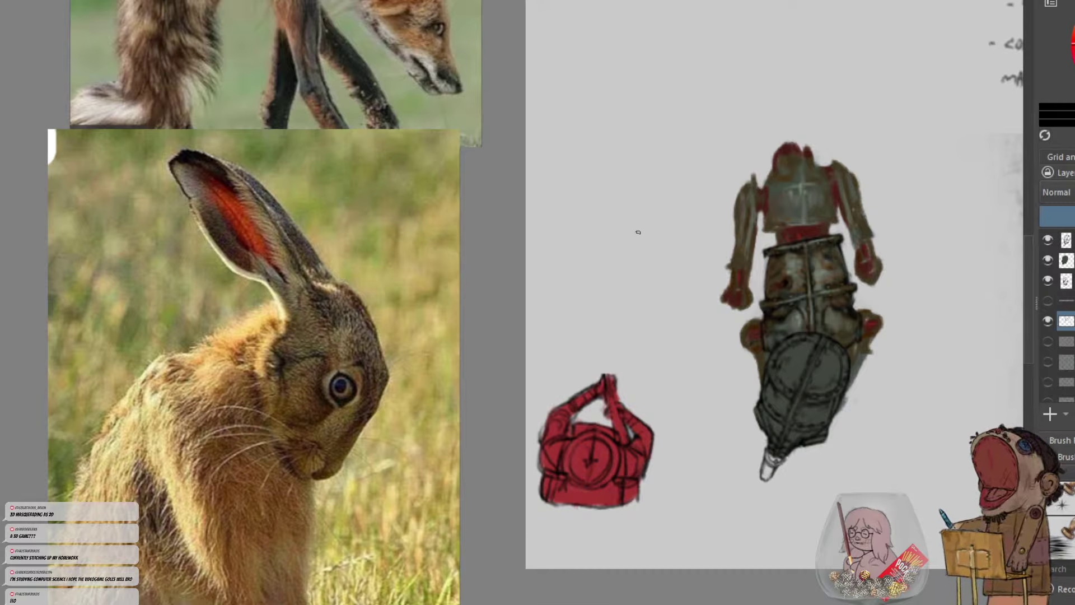
# Look over the whole canvas, from the creature concepts to the room plan and the room needs notes
pyautogui.scroll(-3, 637, 231)
pyautogui.moveTo(637, 232); pyautogui.dragTo(296, 297)
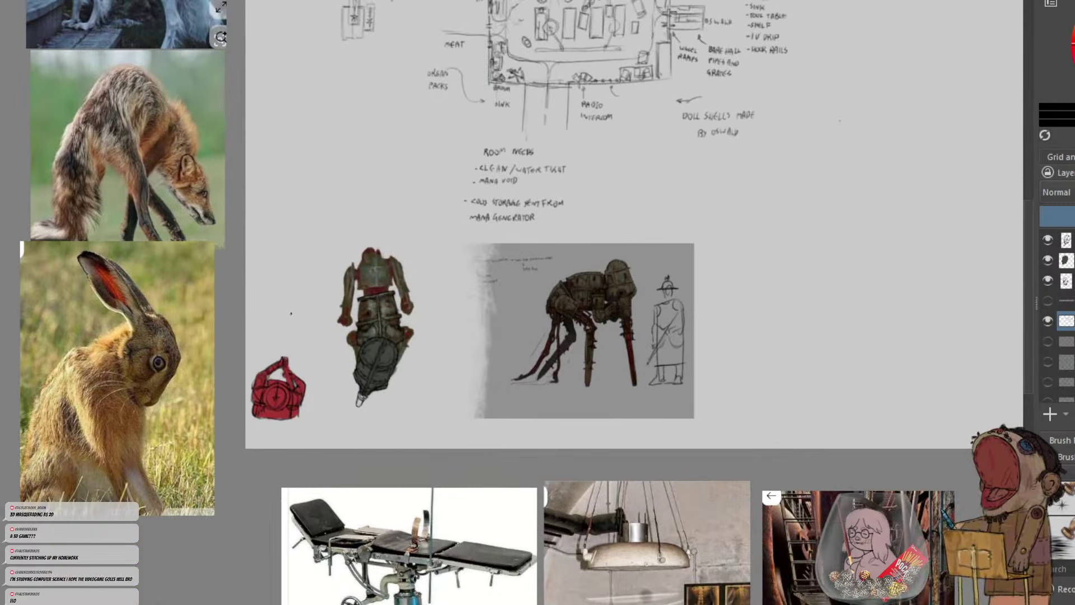
pyautogui.moveTo(629, 171); pyautogui.dragTo(523, 343)
pyautogui.moveTo(666, 232); pyautogui.dragTo(499, 245)
pyautogui.scroll(2, 325, 240)
pyautogui.scroll(-2, 423, 179)
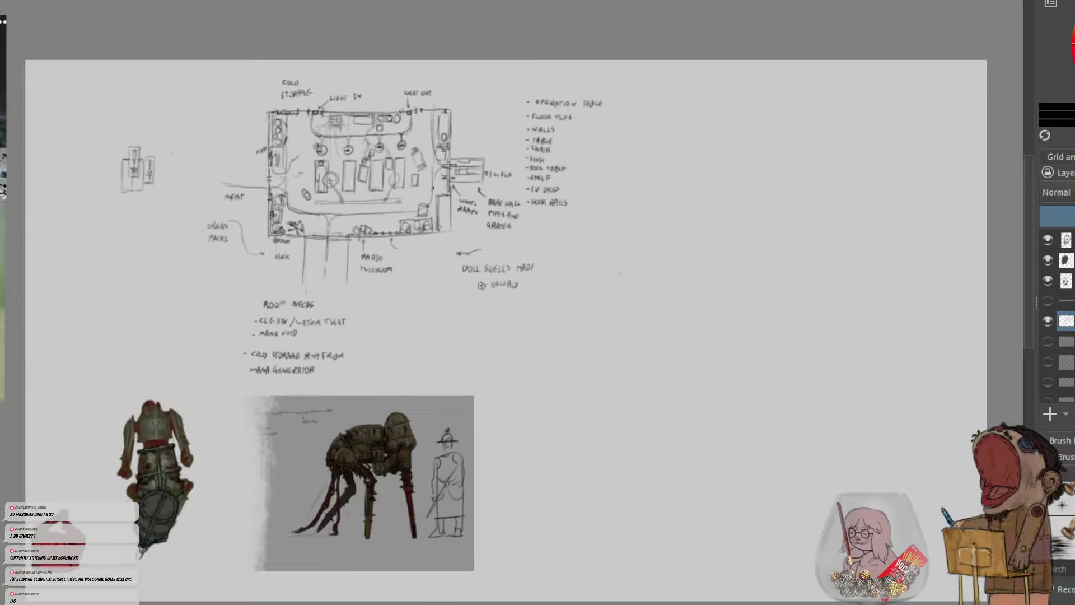
pyautogui.moveTo(601, 173); pyautogui.dragTo(609, 259)
pyautogui.scroll(1, 533, 179)
pyautogui.scroll(-4, 612, 224)
pyautogui.scroll(4, 644, 207)
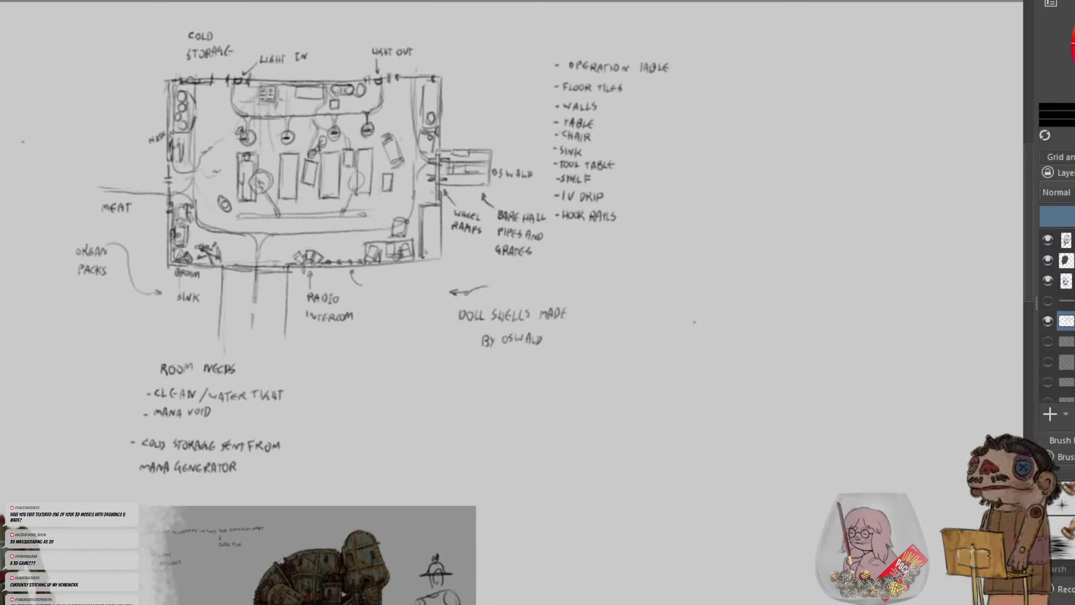
# Study the floor plan's labels and the asset list from operation table to hook rails
pyautogui.moveTo(605, 221); pyautogui.dragTo(688, 247)
pyautogui.moveTo(613, 220); pyautogui.dragTo(490, 199)
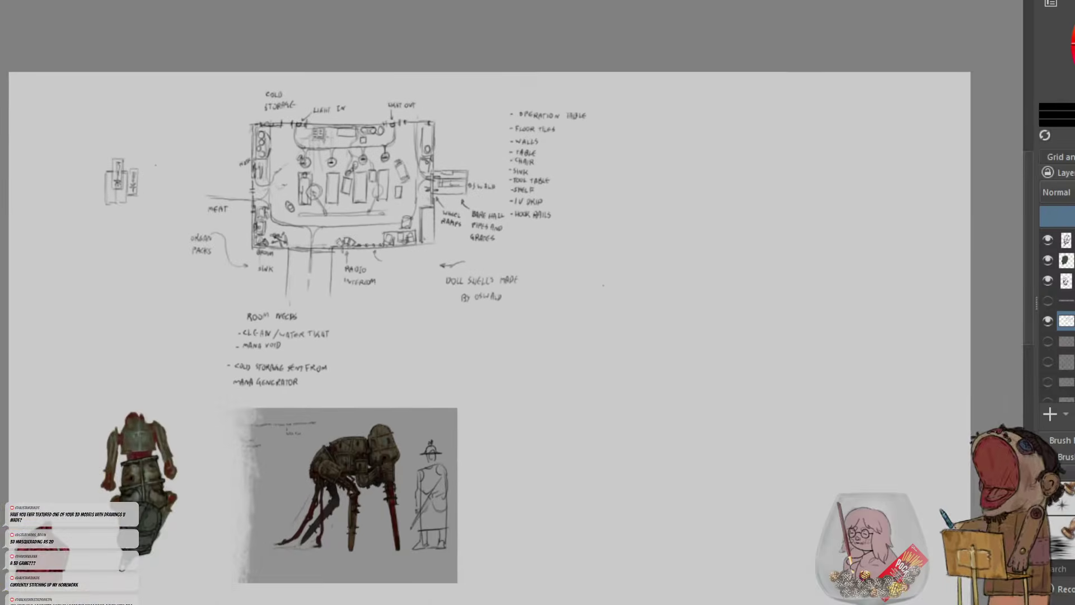
pyautogui.scroll(1, 482, 211)
pyautogui.moveTo(427, 191); pyautogui.dragTo(295, 213)
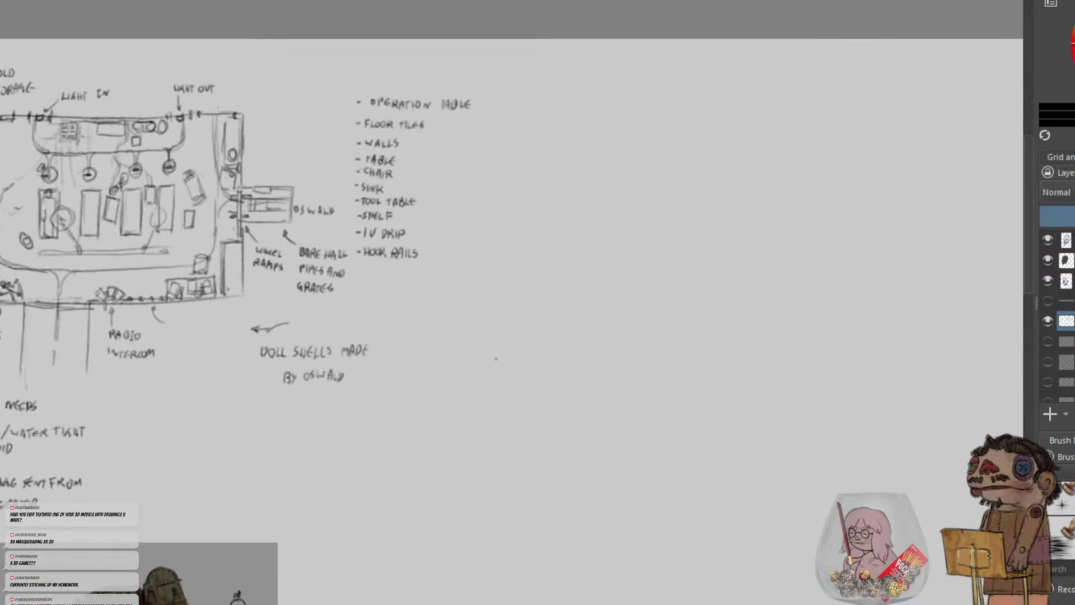
pyautogui.moveTo(165, 473); pyautogui.dragTo(461, 474)
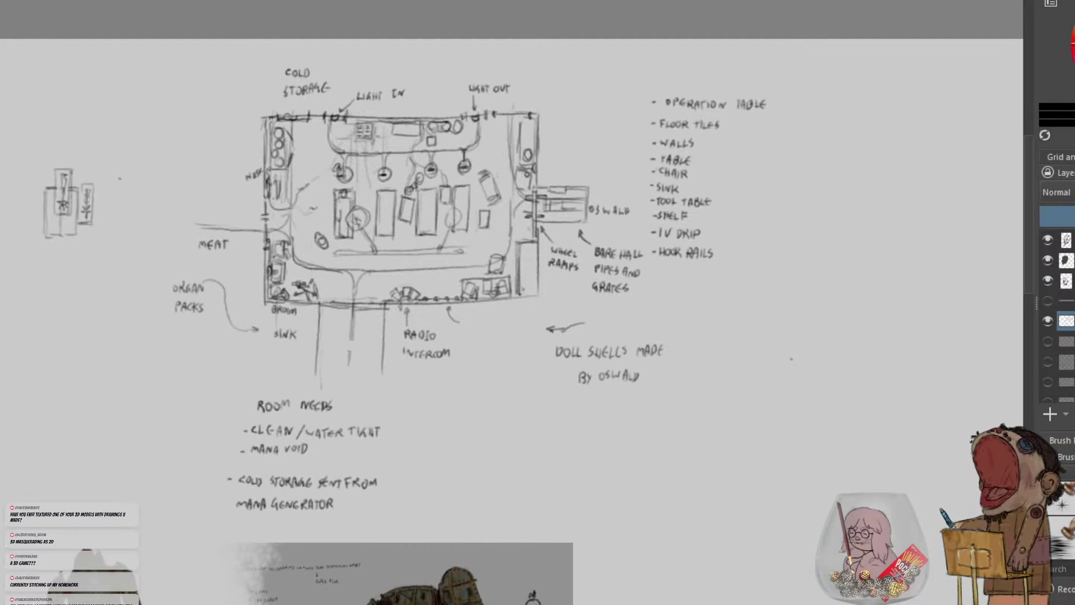
pyautogui.moveTo(483, 368); pyautogui.dragTo(215, 368)
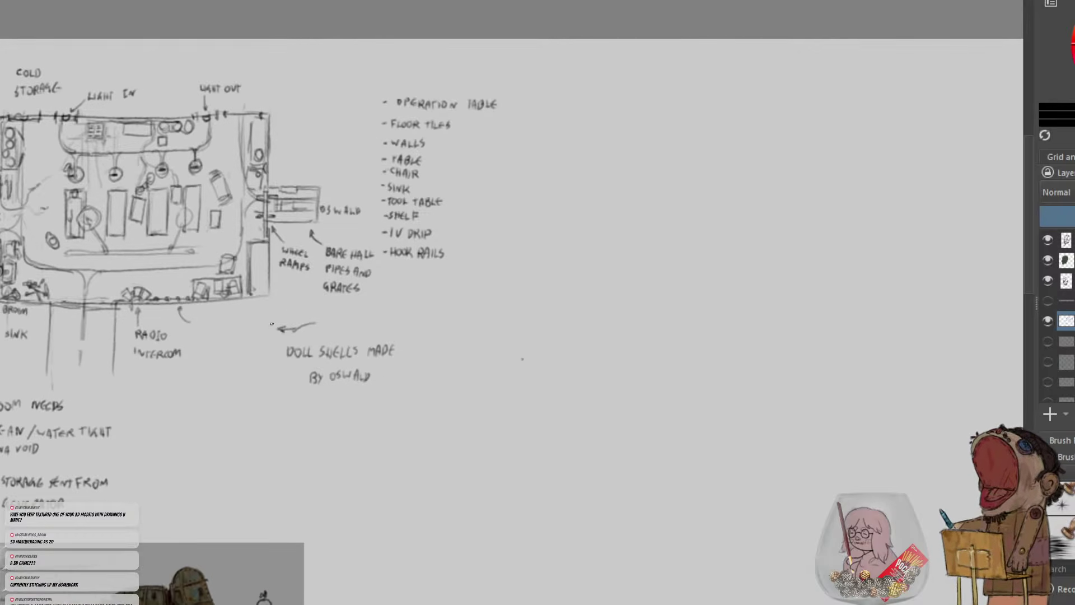
pyautogui.scroll(-1, 565, 253)
pyautogui.moveTo(564, 252); pyautogui.dragTo(566, 223)
pyautogui.scroll(1, 566, 223)
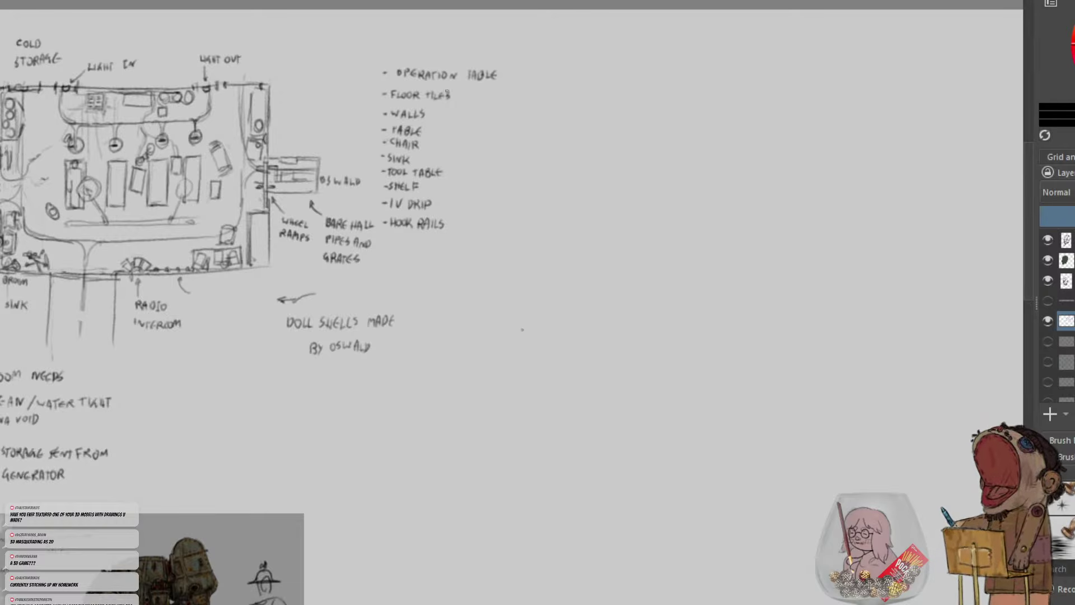
pyautogui.moveTo(516, 103)
pyautogui.mouseDown()
pyautogui.moveTo(487, 86)
pyautogui.moveTo(496, 85)
pyautogui.mouseUp()
pyautogui.hotkey('ctrl', 'z')
pyautogui.hotkey('ctrl', 'z')
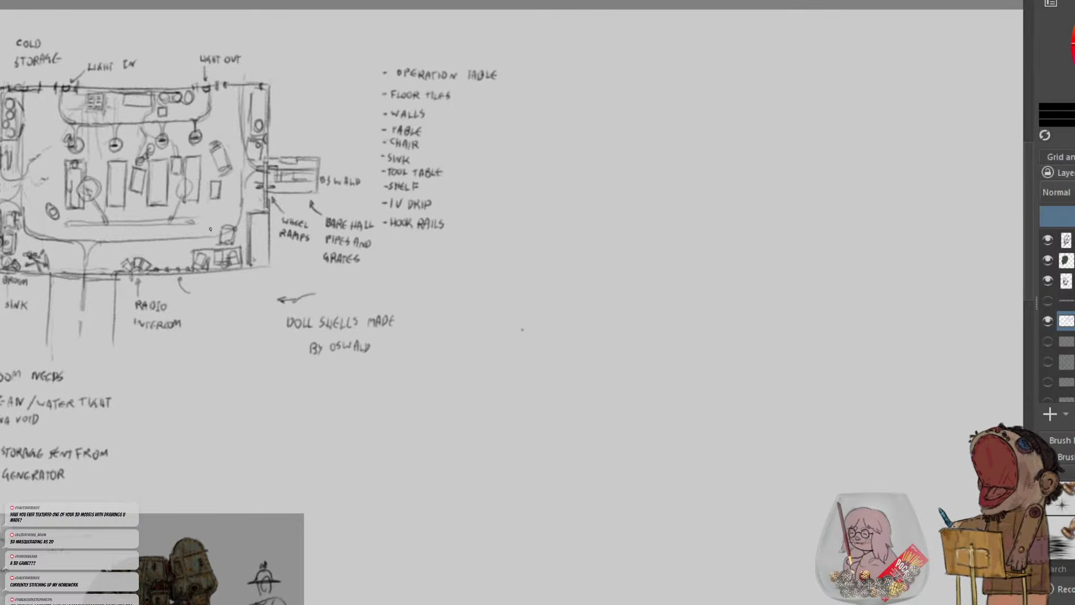
# Try drawing an arrow from below the floor plan to the operation tables, and undo each attempt
pyautogui.moveTo(233, 336); pyautogui.dragTo(193, 214)
pyautogui.hotkey('ctrl', 'z')
pyautogui.moveTo(235, 335); pyautogui.dragTo(203, 204)
pyautogui.hotkey('ctrl', 'z')
pyautogui.moveTo(235, 345); pyautogui.dragTo(191, 203)
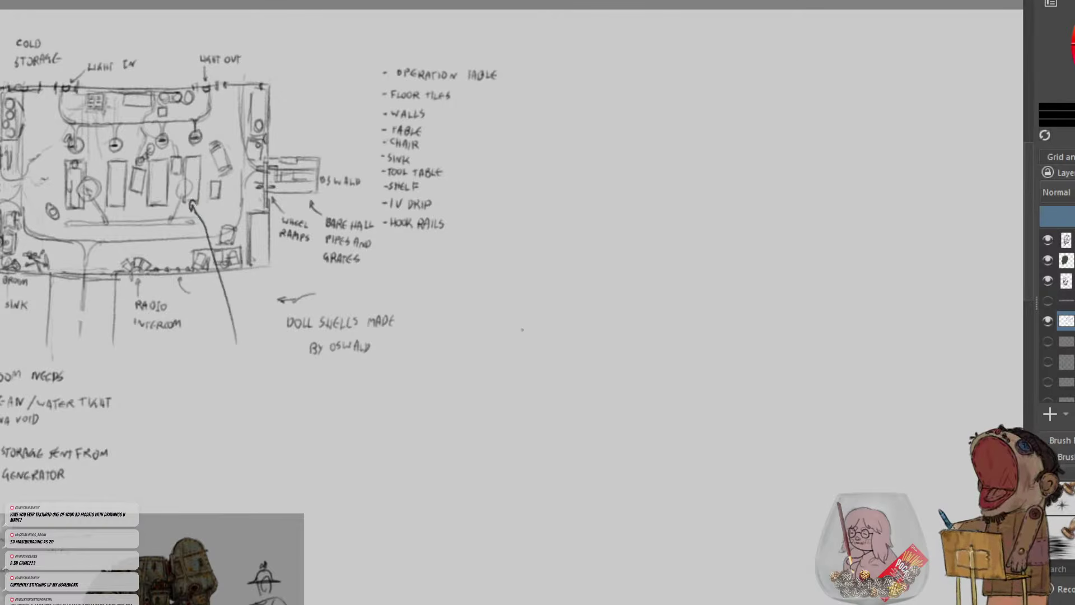
pyautogui.hotkey('ctrl', 'z')
pyautogui.moveTo(192, 146)
pyautogui.mouseDown()
pyautogui.moveTo(195, 211)
pyautogui.moveTo(191, 147)
pyautogui.mouseUp()
pyautogui.hotkey('ctrl', 'z')
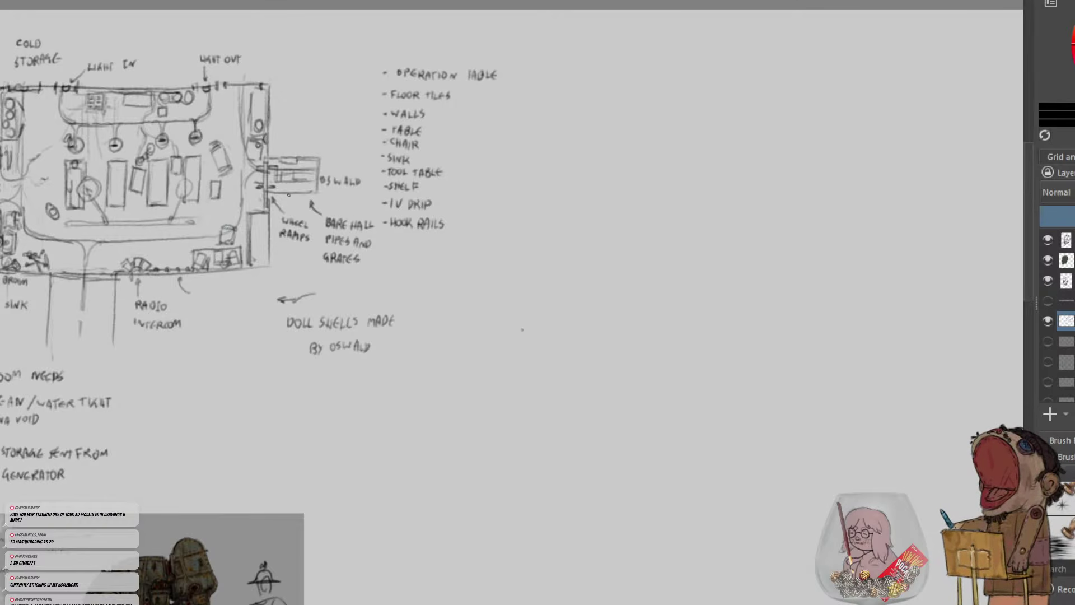
# Try sketching the sides and lower edge of an upright rectangular tabletop beside the asset list, and undo the strokes
pyautogui.moveTo(658, 205)
pyautogui.mouseDown()
pyautogui.moveTo(601, 204)
pyautogui.moveTo(603, 382)
pyautogui.moveTo(659, 287)
pyautogui.moveTo(656, 384)
pyautogui.mouseUp()
pyautogui.moveTo(591, 363); pyautogui.dragTo(661, 361)
pyautogui.hotkey('ctrl', 'z')
pyautogui.hotkey('ctrl', 'z')
pyautogui.moveTo(662, 205); pyautogui.dragTo(659, 347)
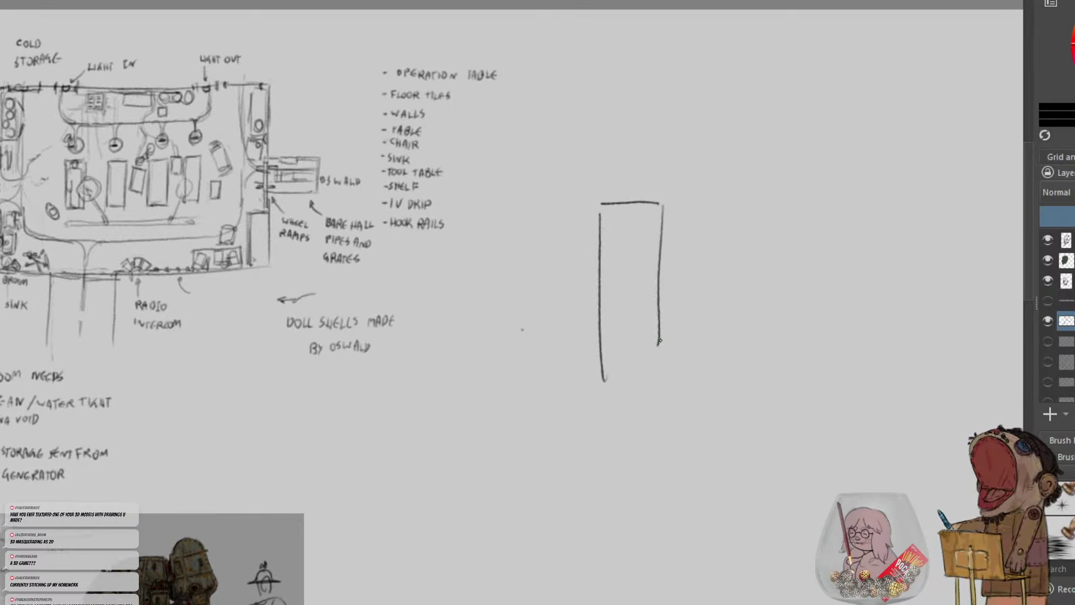
pyautogui.moveTo(591, 358); pyautogui.dragTo(662, 353)
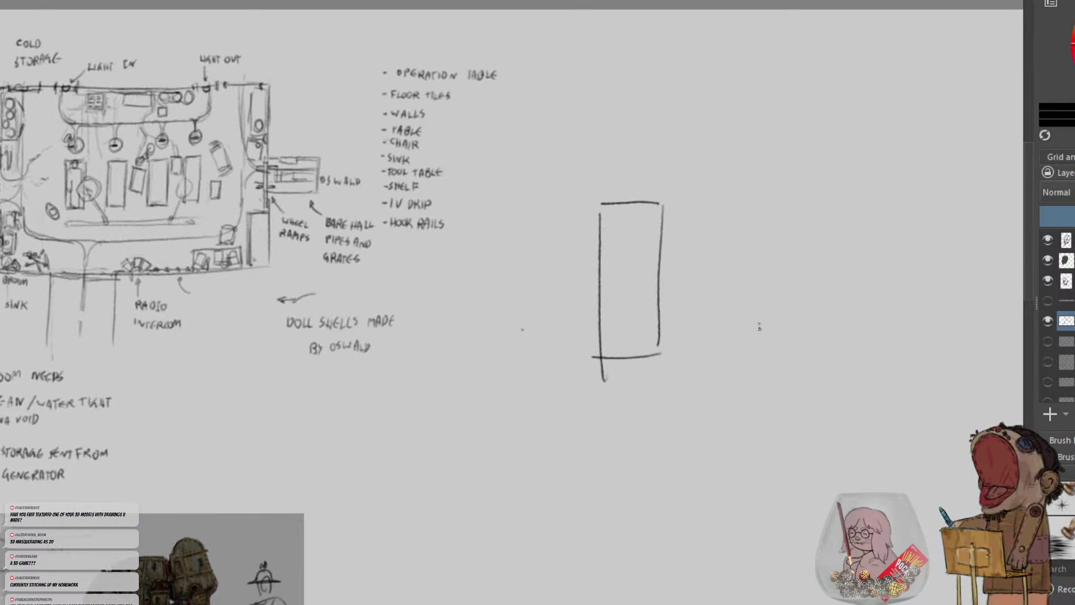
pyautogui.moveTo(759, 324)
pyautogui.mouseDown()
pyautogui.moveTo(771, 421)
pyautogui.moveTo(743, 422)
pyautogui.mouseUp()
pyautogui.hotkey('ctrl', 'z')
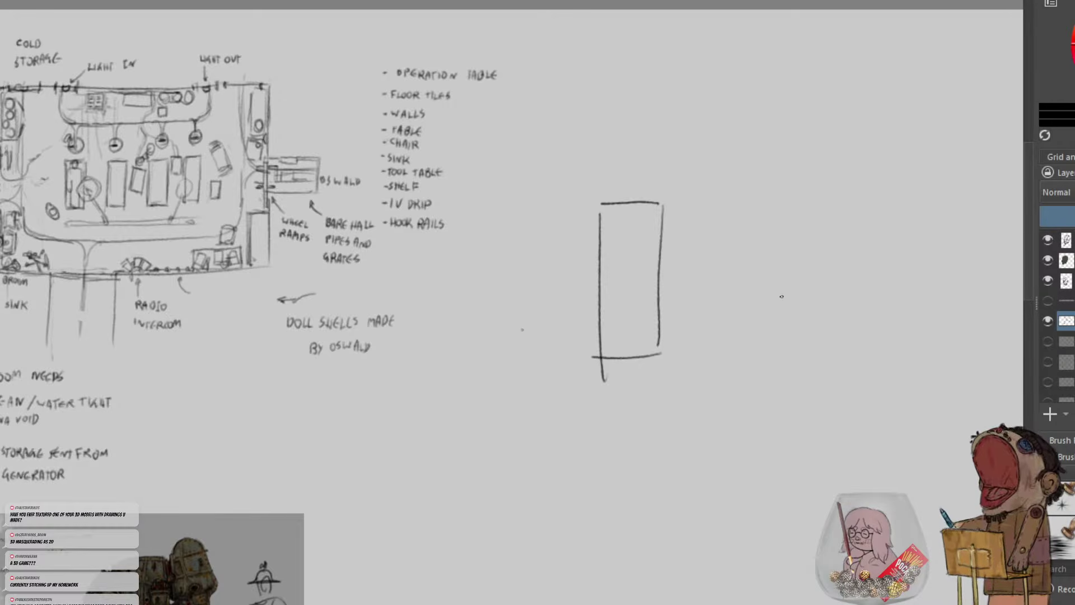
pyautogui.hotkey('ctrl', 'z')
pyautogui.hotkey('ctrl', 'z')
pyautogui.hotkey('ctrl', 'z')
# Sketch the operation table's slanted rectangular top and, beside it, a side view with a tabletop, tapered pedestal and flat base
pyautogui.moveTo(655, 203); pyautogui.dragTo(639, 366)
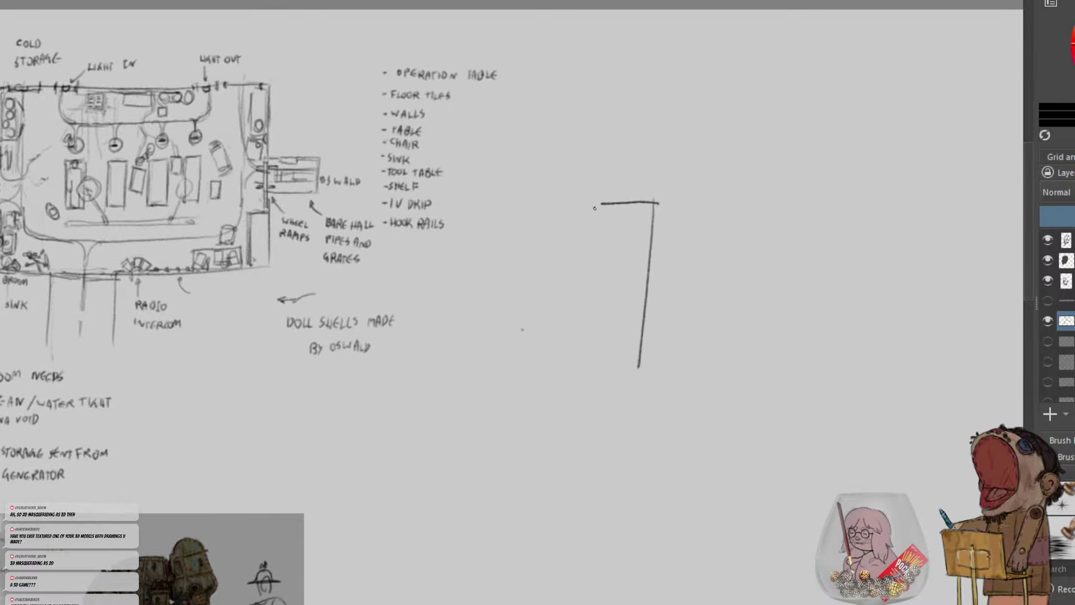
pyautogui.moveTo(596, 210); pyautogui.dragTo(580, 366)
pyautogui.moveTo(579, 366); pyautogui.dragTo(639, 364)
pyautogui.moveTo(853, 305)
pyautogui.mouseDown()
pyautogui.moveTo(688, 313)
pyautogui.moveTo(768, 318)
pyautogui.moveTo(767, 342)
pyautogui.mouseUp()
pyautogui.moveTo(793, 318); pyautogui.dragTo(782, 392)
pyautogui.moveTo(767, 343)
pyautogui.mouseDown()
pyautogui.moveTo(805, 381)
pyautogui.moveTo(788, 399)
pyautogui.moveTo(758, 402)
pyautogui.moveTo(776, 342)
pyautogui.moveTo(788, 355)
pyautogui.moveTo(806, 338)
pyautogui.mouseUp()
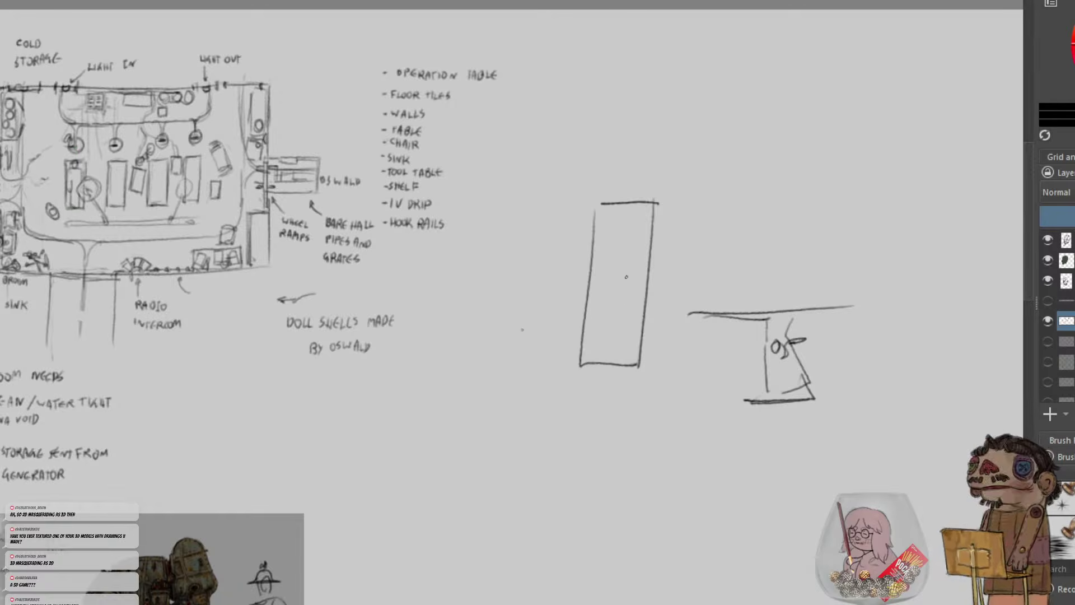
# Try adding a flat oval and a pointing arrow at each end of the tabletop, and undo them
pyautogui.moveTo(633, 327)
pyautogui.mouseDown()
pyautogui.moveTo(592, 326)
pyautogui.moveTo(633, 325)
pyautogui.mouseUp()
pyautogui.hotkey('ctrl', 'z')
pyautogui.moveTo(625, 397); pyautogui.dragTo(593, 395)
pyautogui.moveTo(599, 442); pyautogui.dragTo(601, 414)
pyautogui.moveTo(592, 422); pyautogui.dragTo(607, 400)
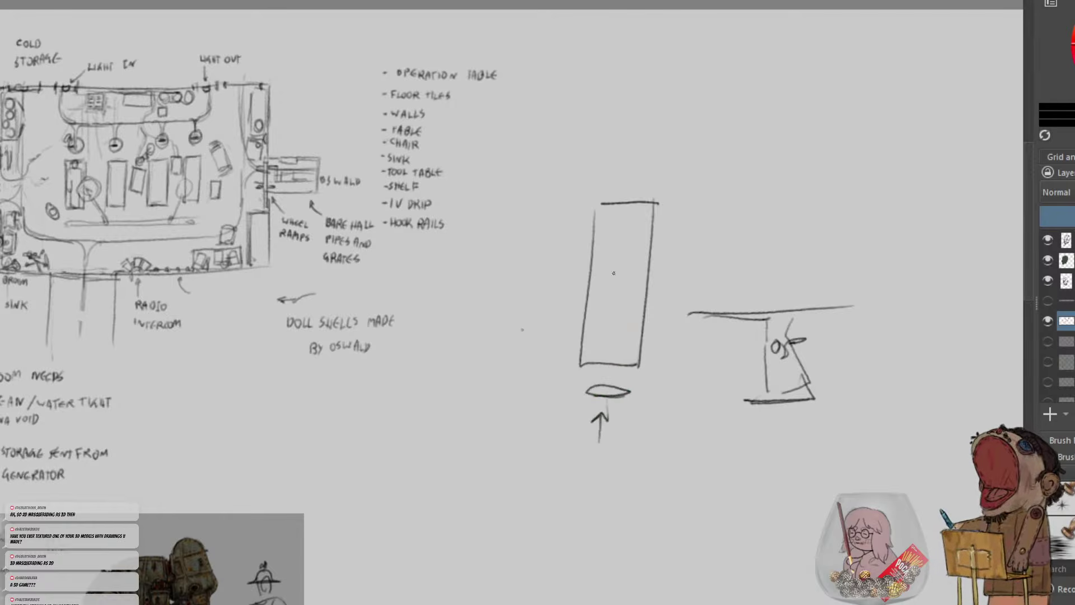
pyautogui.moveTo(642, 226)
pyautogui.mouseDown()
pyautogui.moveTo(619, 223)
pyautogui.moveTo(641, 223)
pyautogui.mouseUp()
pyautogui.hotkey('ctrl', 'z')
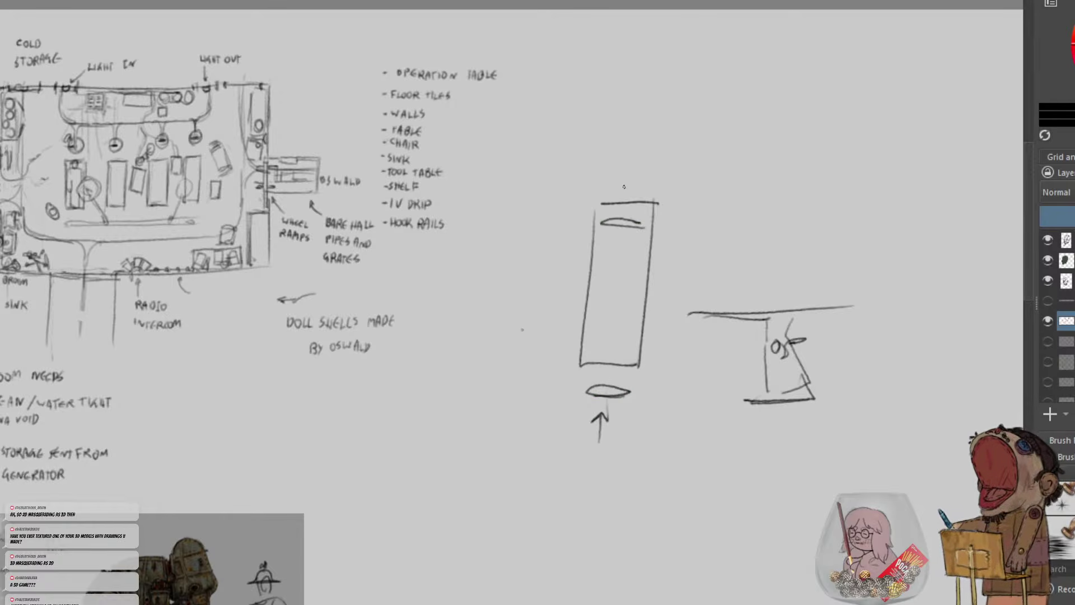
pyautogui.moveTo(626, 155); pyautogui.dragTo(625, 195)
pyautogui.moveTo(625, 195)
pyautogui.mouseDown()
pyautogui.moveTo(620, 183)
pyautogui.moveTo(626, 195)
pyautogui.mouseUp()
pyautogui.moveTo(626, 195); pyautogui.dragTo(632, 174)
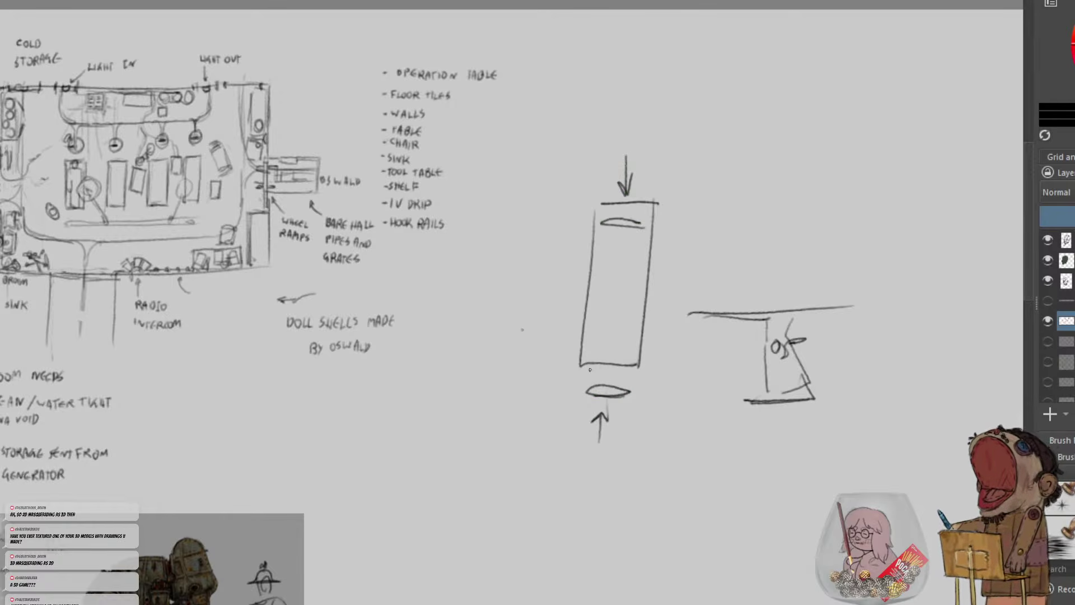
pyautogui.hotkey('ctrl', 'z')
pyautogui.hotkey('ctrl', 'z')
pyautogui.hotkey('ctrl', 'z')
pyautogui.hotkey('ctrl', 'z')
pyautogui.hotkey('ctrl', 'z')
pyautogui.hotkey('ctrl', 'z')
pyautogui.hotkey('ctrl', 'z')
pyautogui.hotkey('ctrl', 'z')
pyautogui.hotkey('ctrl', 'z')
pyautogui.hotkey('ctrl', 'z')
pyautogui.moveTo(762, 318)
pyautogui.mouseDown()
pyautogui.moveTo(779, 317)
pyautogui.moveTo(758, 334)
pyautogui.mouseUp()
pyautogui.hotkey('ctrl', 'z')
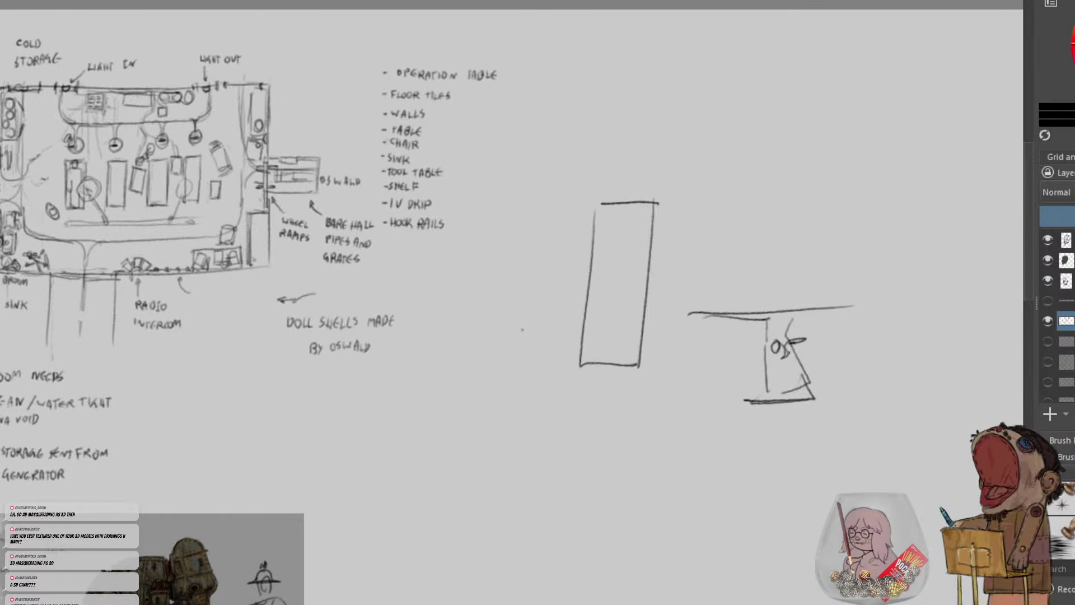
# Sketch a four-pointed star base with a central circle below the tabletop, and extend the side view's top and base lines
pyautogui.moveTo(675, 442)
pyautogui.mouseDown()
pyautogui.moveTo(693, 480)
pyautogui.moveTo(648, 449)
pyautogui.moveTo(605, 475)
pyautogui.moveTo(633, 425)
pyautogui.moveTo(626, 392)
pyautogui.moveTo(678, 439)
pyautogui.moveTo(697, 399)
pyautogui.moveTo(665, 427)
pyautogui.mouseUp()
pyautogui.moveTo(827, 394)
pyautogui.mouseDown()
pyautogui.moveTo(730, 398)
pyautogui.moveTo(815, 395)
pyautogui.mouseUp()
pyautogui.moveTo(737, 317)
pyautogui.mouseDown()
pyautogui.moveTo(671, 315)
pyautogui.moveTo(684, 310)
pyautogui.mouseUp()
pyautogui.hotkey('ctrl', 'z')
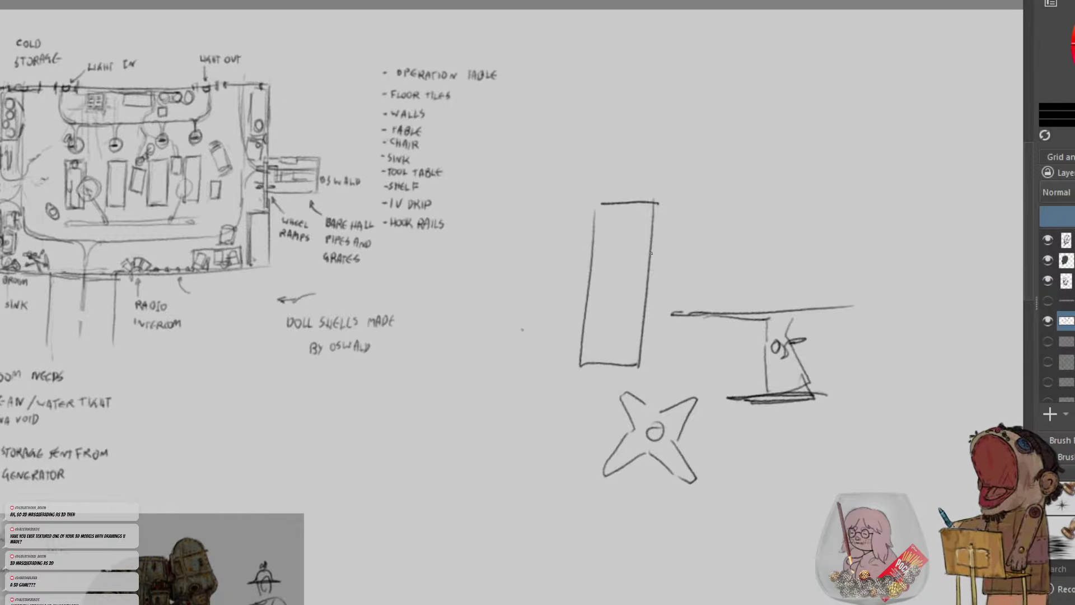
# Add two small curved handles along each long side of the rectangular tabletop
pyautogui.moveTo(651, 253); pyautogui.dragTo(645, 323)
pyautogui.moveTo(579, 301); pyautogui.dragTo(584, 321)
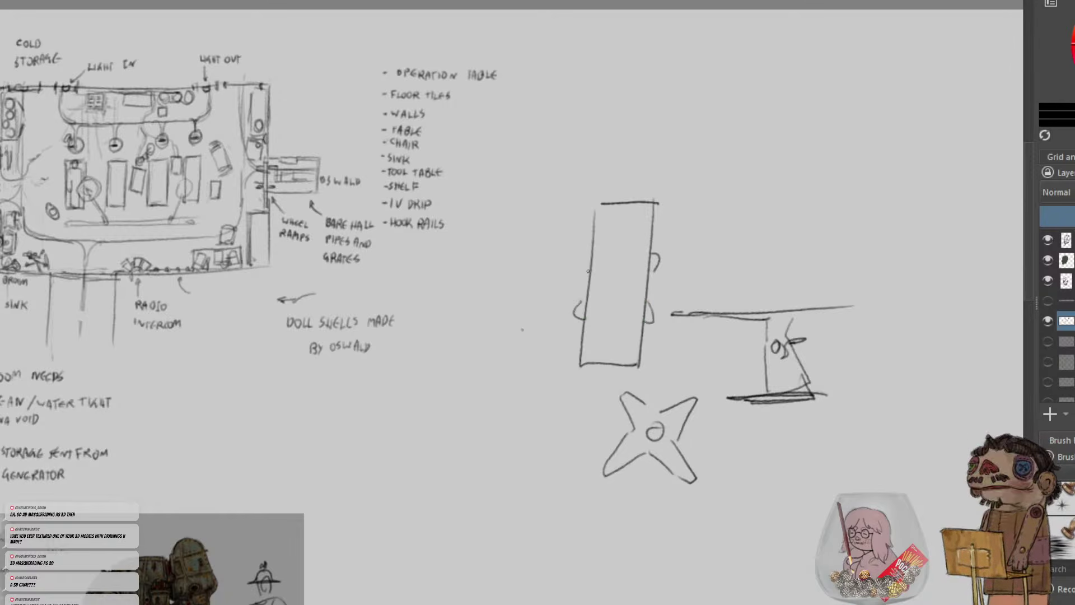
pyautogui.moveTo(587, 254); pyautogui.dragTo(586, 275)
# Sketch a second slanted tabletop with a winged bracket on its side, and link it to the first with a double-headed arrow
pyautogui.moveTo(509, 211)
pyautogui.mouseDown()
pyautogui.moveTo(450, 217)
pyautogui.moveTo(441, 284)
pyautogui.moveTo(468, 209)
pyautogui.moveTo(456, 216)
pyautogui.moveTo(440, 344)
pyautogui.moveTo(492, 281)
pyautogui.moveTo(476, 355)
pyautogui.moveTo(449, 207)
pyautogui.moveTo(429, 362)
pyautogui.mouseUp()
pyautogui.hotkey('ctrl', 'z')
pyautogui.hotkey('ctrl', 'z')
pyautogui.hotkey('ctrl', 'z')
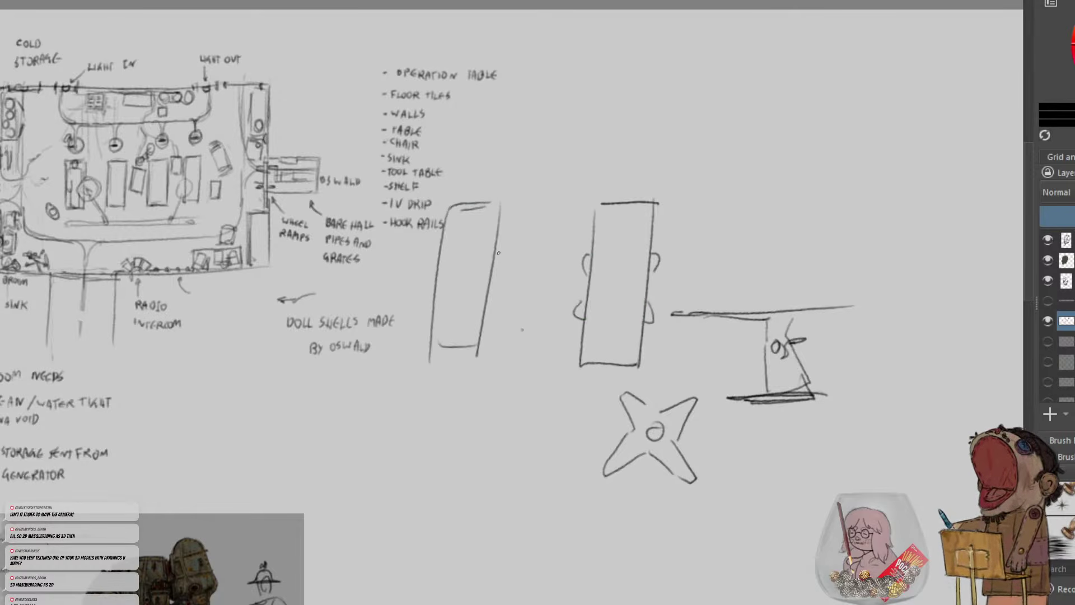
pyautogui.moveTo(496, 245); pyautogui.dragTo(490, 309)
pyautogui.moveTo(500, 256)
pyautogui.mouseDown()
pyautogui.moveTo(504, 319)
pyautogui.moveTo(483, 306)
pyautogui.mouseUp()
pyautogui.moveTo(565, 266); pyautogui.dragTo(517, 267)
pyautogui.moveTo(522, 259)
pyautogui.mouseDown()
pyautogui.moveTo(561, 260)
pyautogui.moveTo(513, 292)
pyautogui.moveTo(553, 294)
pyautogui.moveTo(449, 331)
pyautogui.moveTo(539, 295)
pyautogui.moveTo(676, 290)
pyautogui.moveTo(665, 194)
pyautogui.mouseUp()
pyautogui.hotkey('ctrl', '-')
pyautogui.hotkey('ctrl', 'z')
pyautogui.hotkey('ctrl', 'z')
pyautogui.hotkey('ctrl', 'z')
# Look over the whole canvas, from the floor plan and asset list to the new operation table sketches
pyautogui.scroll(1, 493, 317)
pyautogui.scroll(-1, 680, 291)
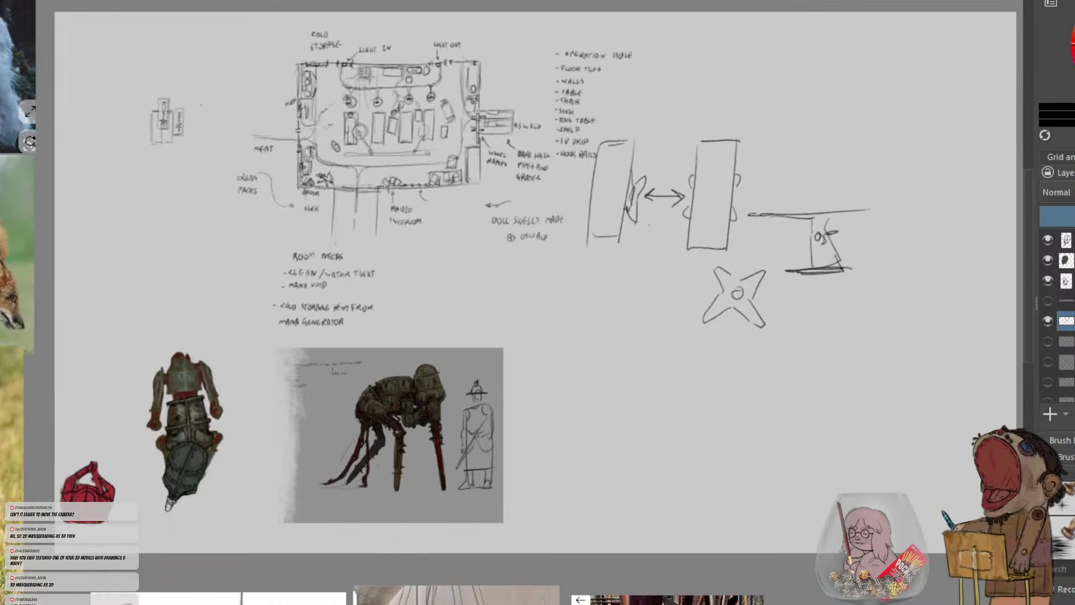
pyautogui.scroll(-5, 592, 218)
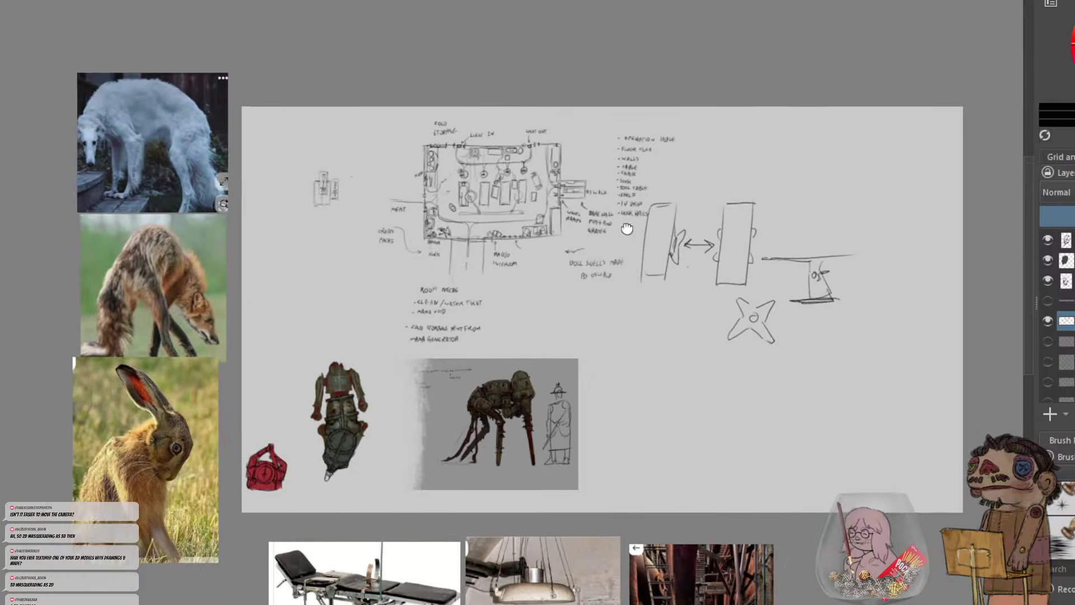
pyautogui.moveTo(628, 228); pyautogui.dragTo(672, 176)
pyautogui.scroll(4, 672, 176)
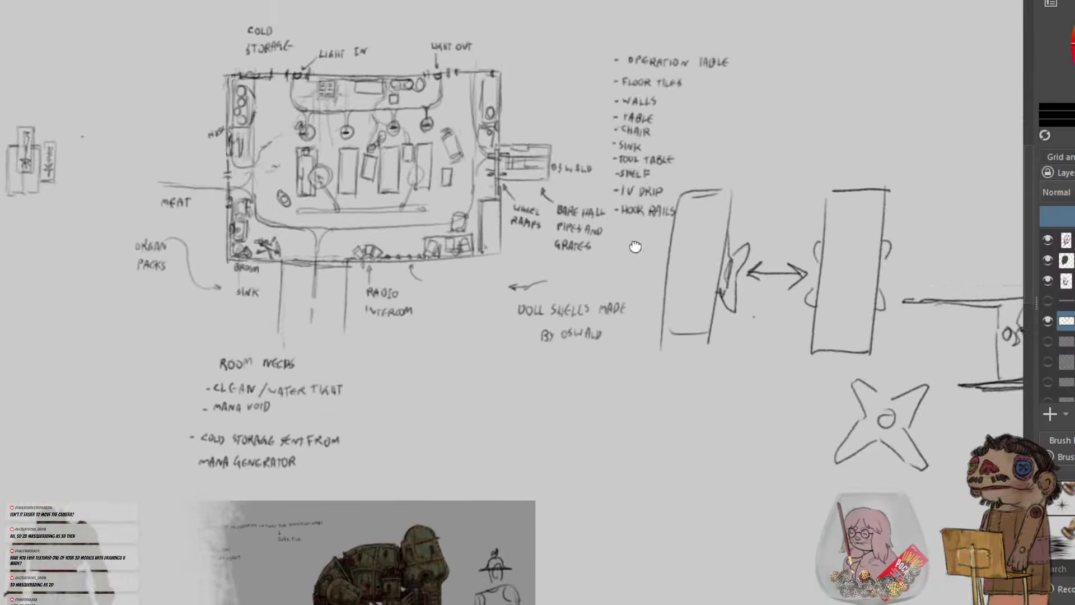
pyautogui.scroll(-4, 634, 267)
pyautogui.scroll(4, 675, 261)
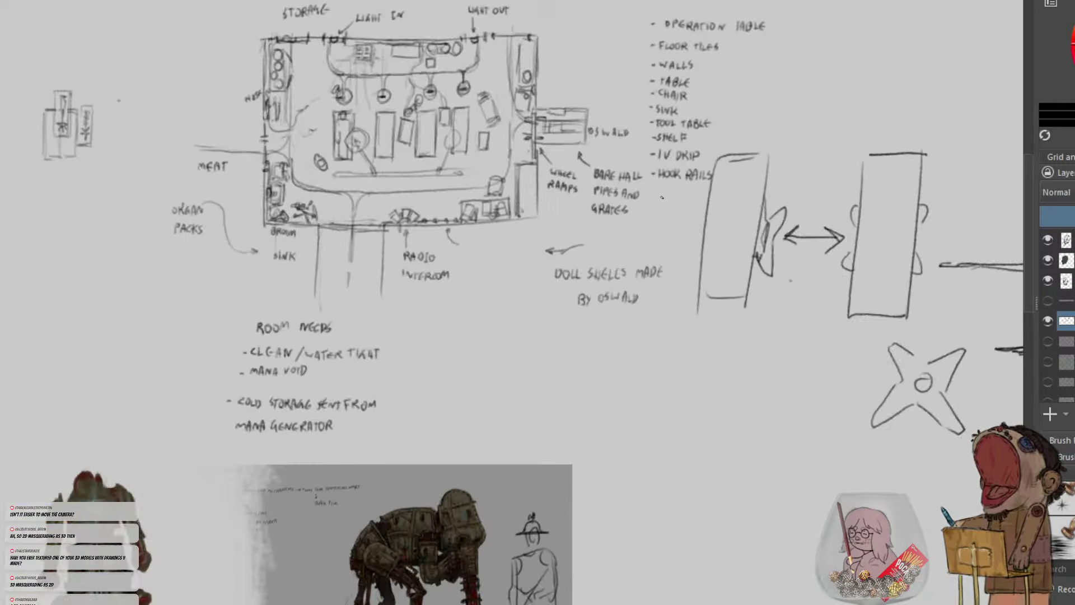
pyautogui.scroll(-3, 674, 261)
pyautogui.scroll(2, 683, 213)
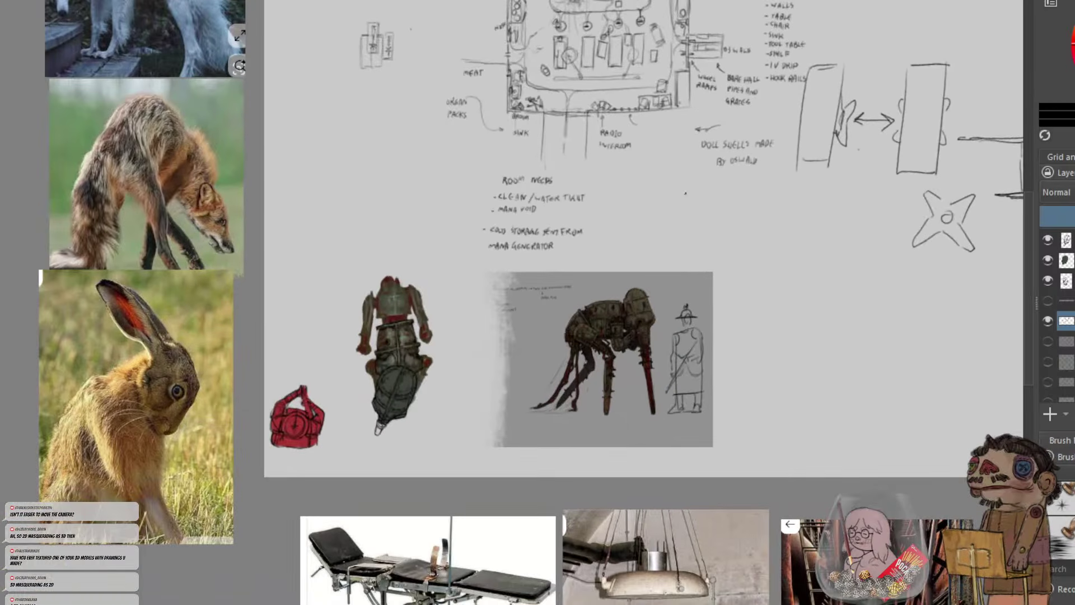
# Study the operating table and surgical lamp reference photos below the canvas, and return to the floor plan
pyautogui.moveTo(557, 335); pyautogui.dragTo(533, 43)
pyautogui.scroll(2, 172, 319)
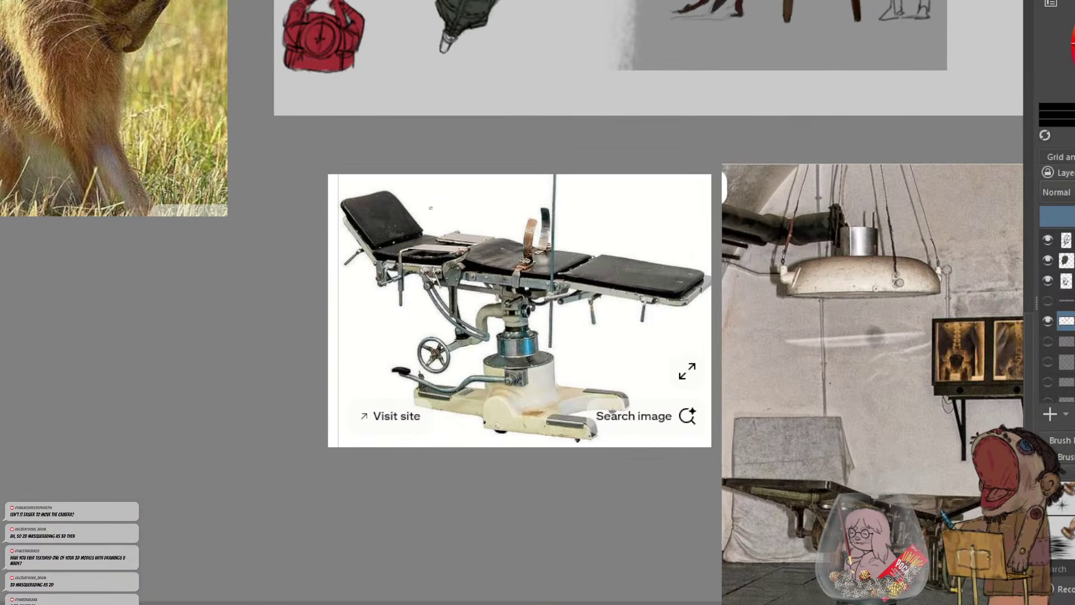
pyautogui.moveTo(431, 208); pyautogui.dragTo(353, 239)
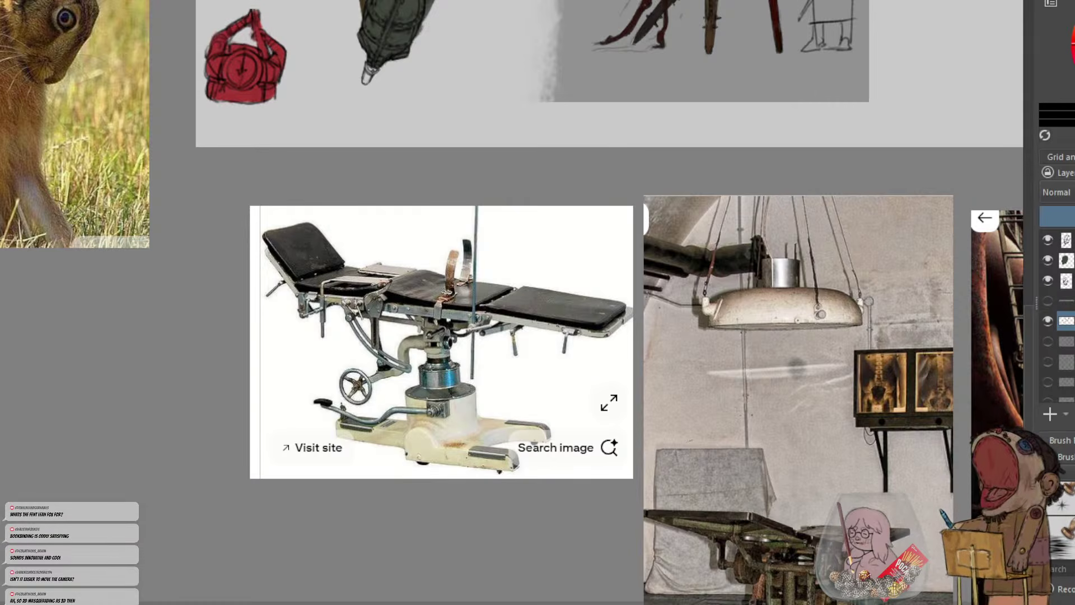
pyautogui.moveTo(541, 258); pyautogui.dragTo(461, 502)
pyautogui.moveTo(599, 224); pyautogui.dragTo(555, 528)
pyautogui.moveTo(604, 247); pyautogui.dragTo(567, 493)
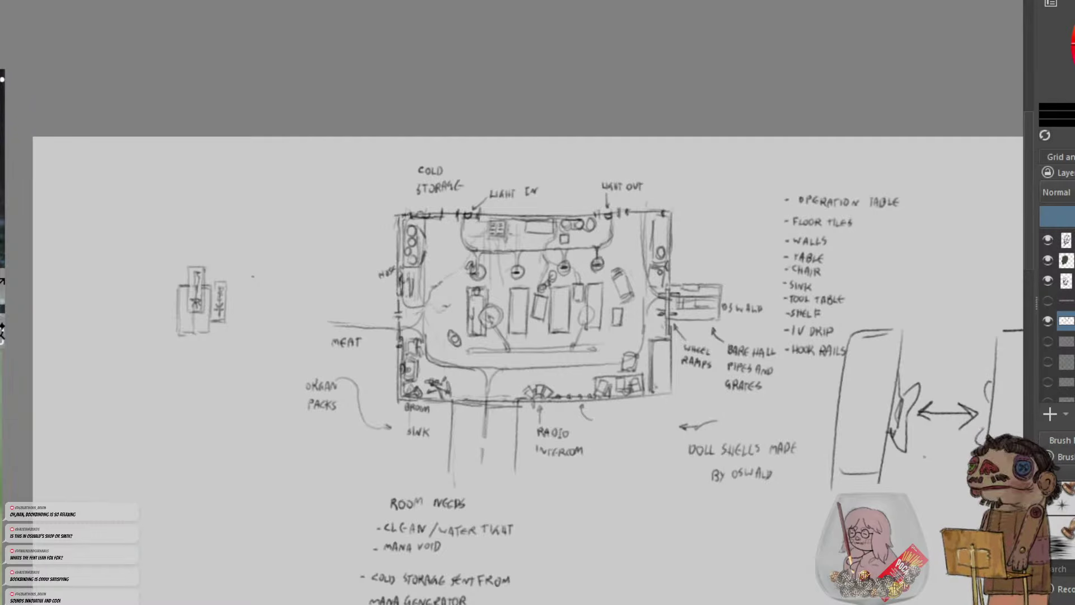
# Paste the chart "The Air Channels and Organs of the Body", shrink it and place it over the page's lower right corner
pyautogui.moveTo(497, 427); pyautogui.dragTo(698, 242)
pyautogui.hotkey('ctrl', 'v')
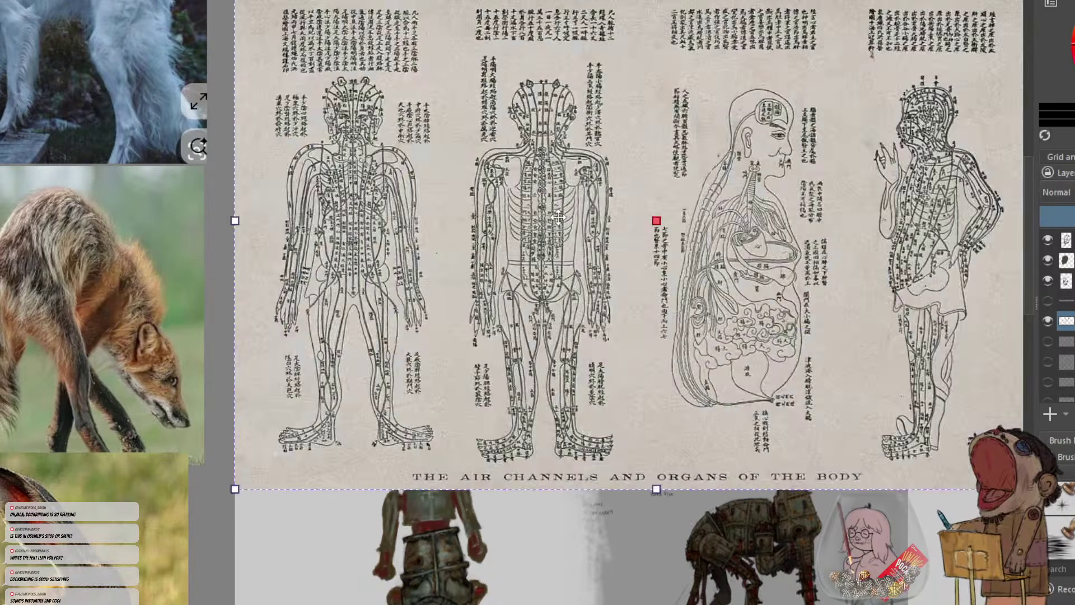
pyautogui.scroll(-2, 528, 219)
pyautogui.moveTo(567, 225); pyautogui.dragTo(682, 359)
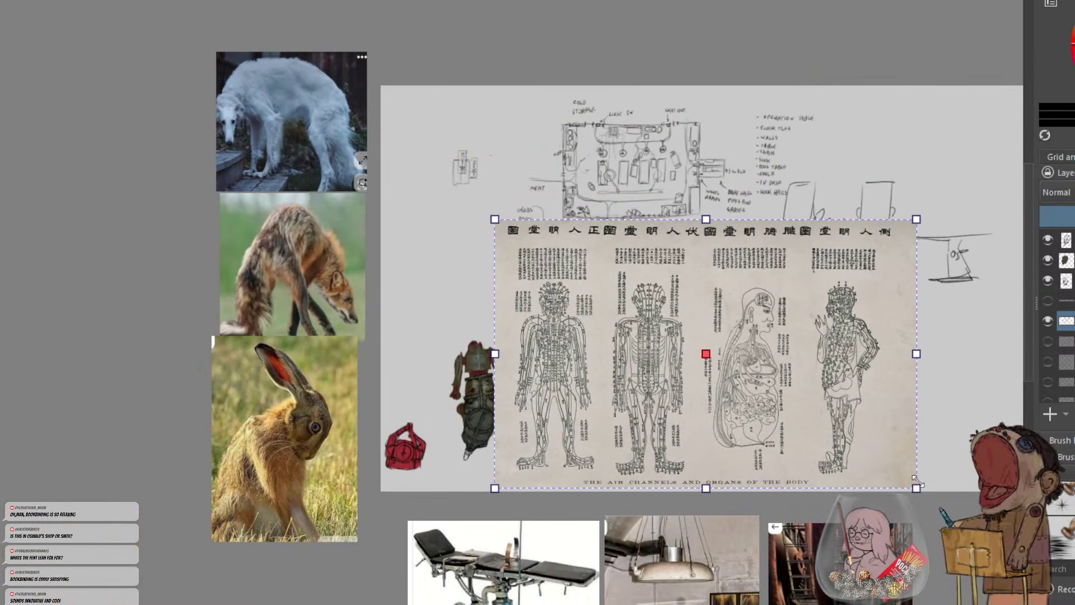
pyautogui.moveTo(916, 486); pyautogui.dragTo(767, 393)
pyautogui.moveTo(506, 244); pyautogui.dragTo(501, 242)
pyautogui.moveTo(377, 119); pyautogui.dragTo(823, 156)
pyautogui.moveTo(679, 249); pyautogui.dragTo(744, 345)
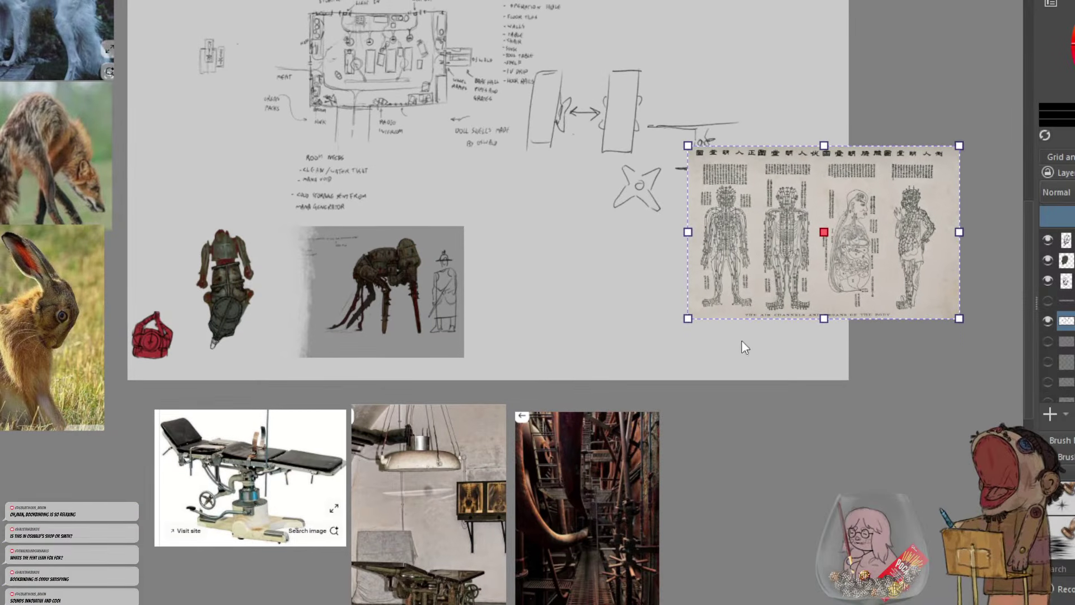
pyautogui.moveTo(796, 273); pyautogui.dragTo(727, 318)
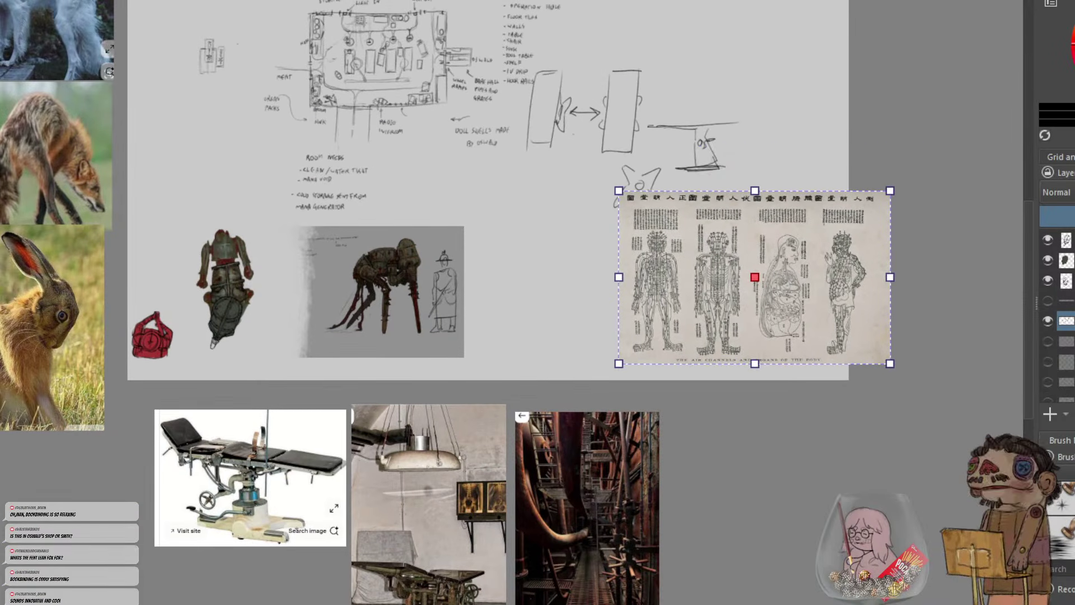
pyautogui.press('Return')
# Move the red backpack figure from the page's lower left corner to beside the robed figure next to the creature
pyautogui.scroll(1, 445, 277)
pyautogui.moveTo(258, 218); pyautogui.dragTo(479, 238)
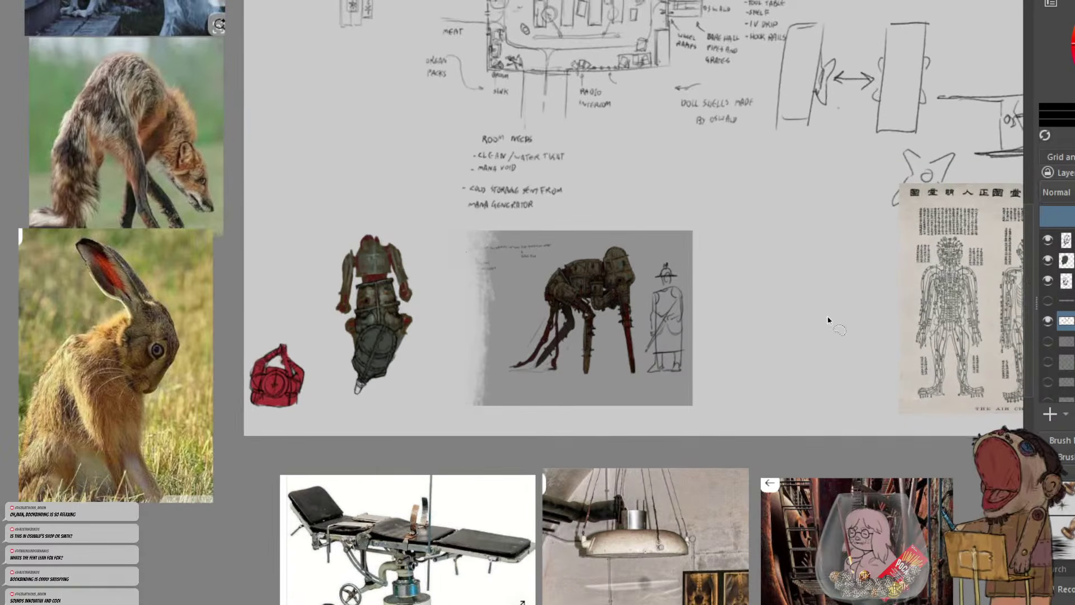
pyautogui.scroll(-3, 1059, 358)
pyautogui.click(1064, 355)
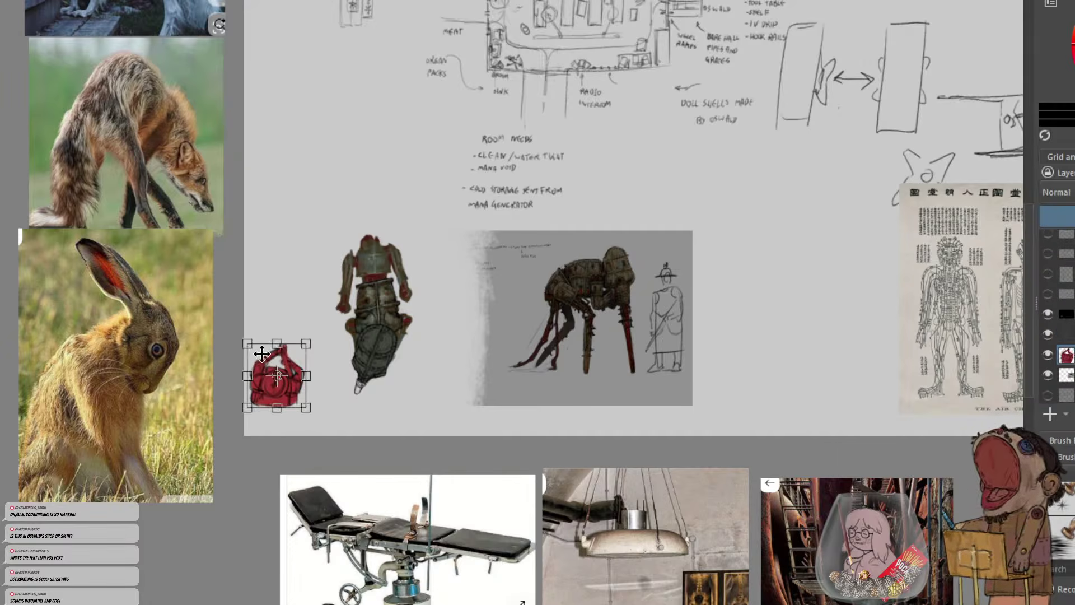
pyautogui.moveTo(248, 359); pyautogui.dragTo(699, 320)
pyautogui.hotkey('ctrl', 't')
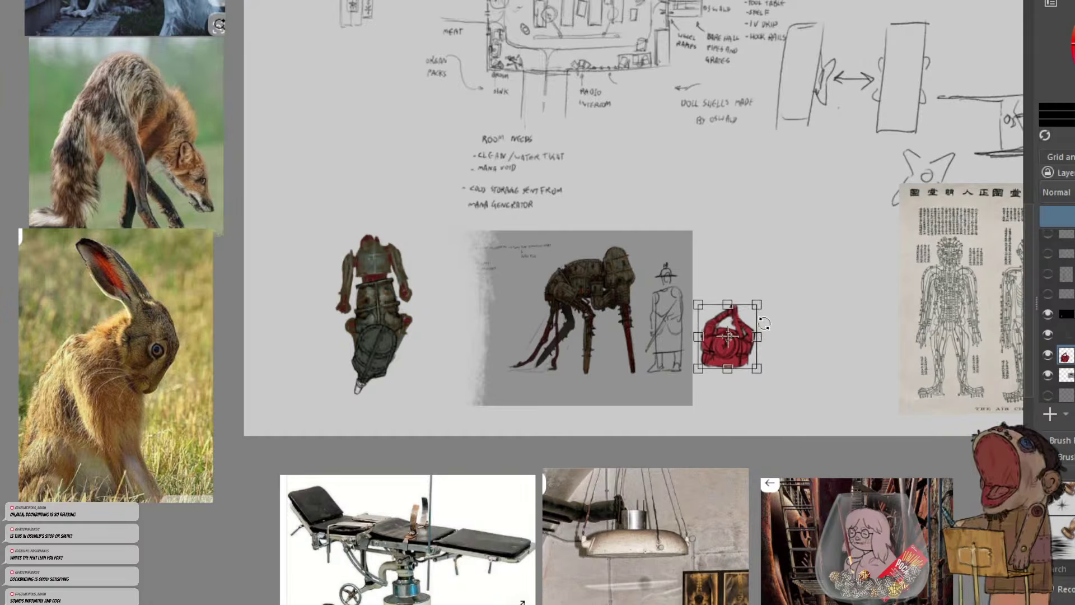
pyautogui.moveTo(803, 319); pyautogui.dragTo(593, 314)
pyautogui.scroll(1, 593, 314)
pyautogui.press('Return')
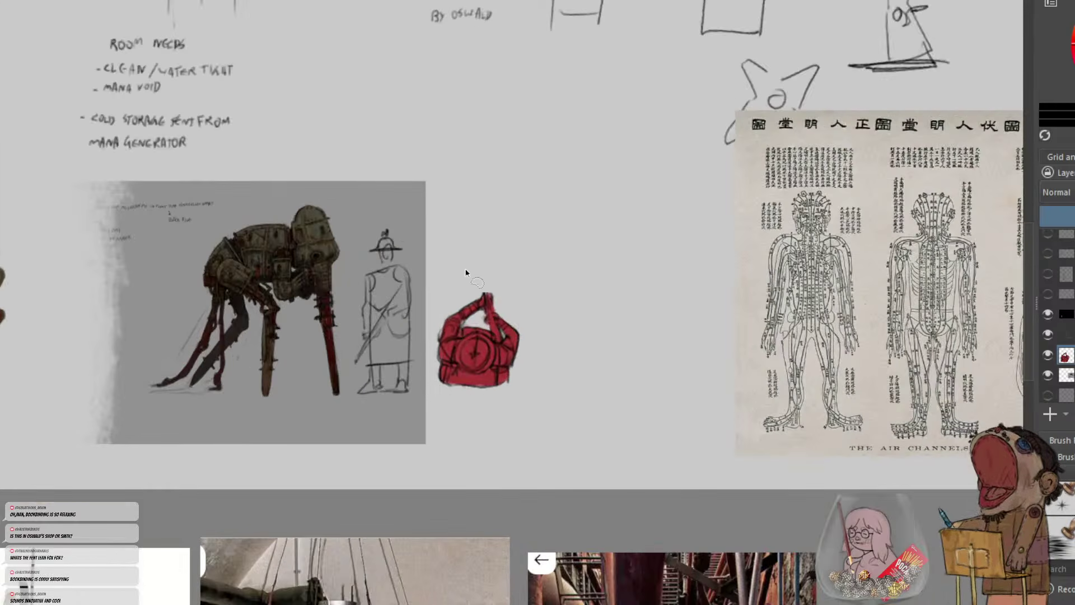
# Examine the rearranged canvas and the floor plan's operation tables, labels and room needs notes
pyautogui.moveTo(445, 289); pyautogui.dragTo(378, 316)
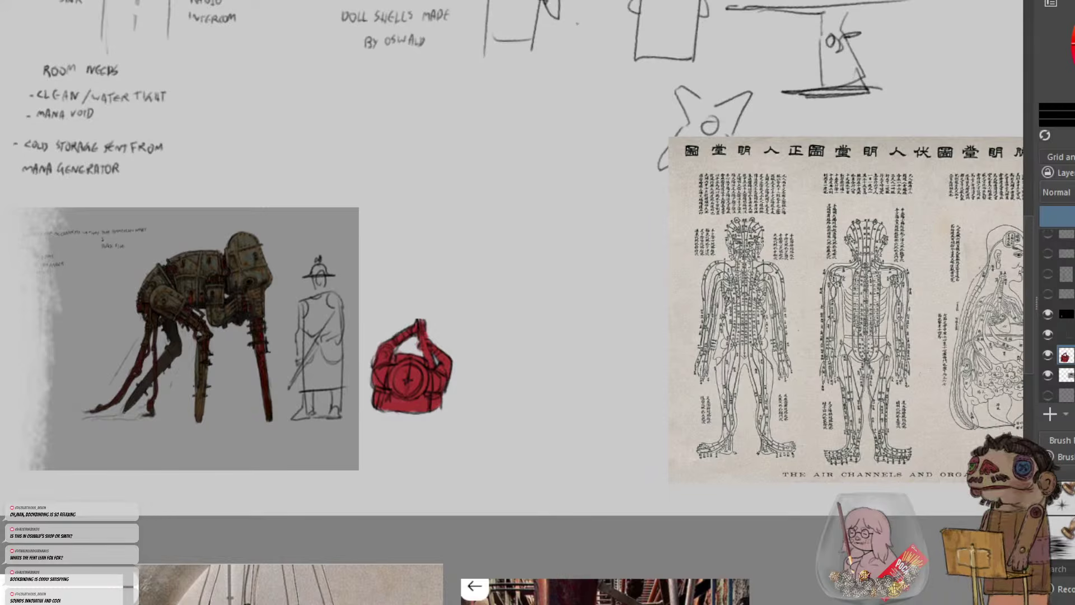
pyautogui.moveTo(574, 320); pyautogui.dragTo(589, 353)
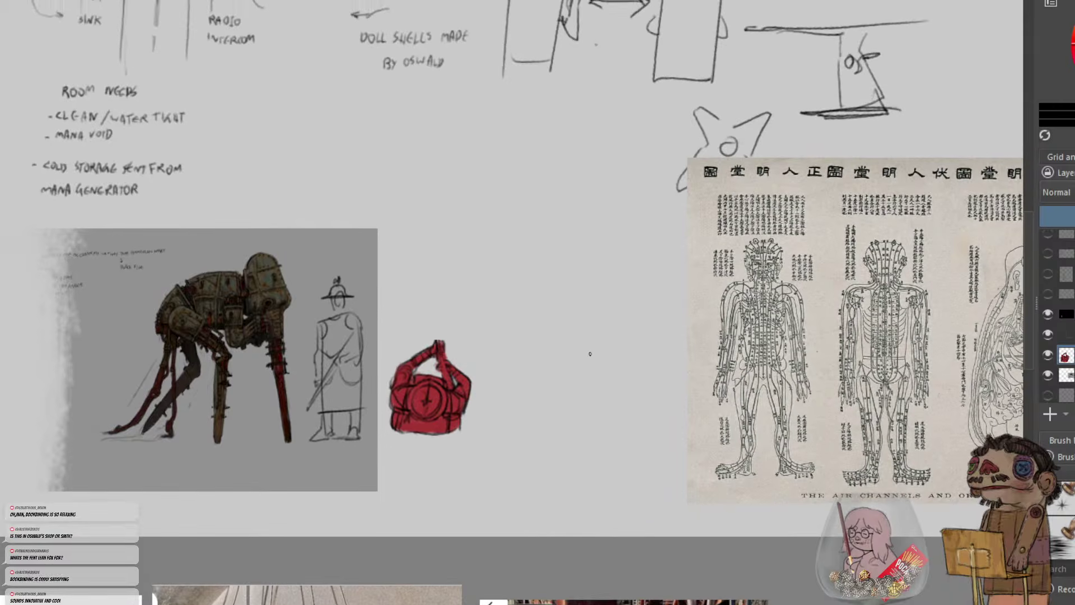
pyautogui.scroll(-2, 597, 351)
pyautogui.moveTo(599, 246); pyautogui.dragTo(637, 366)
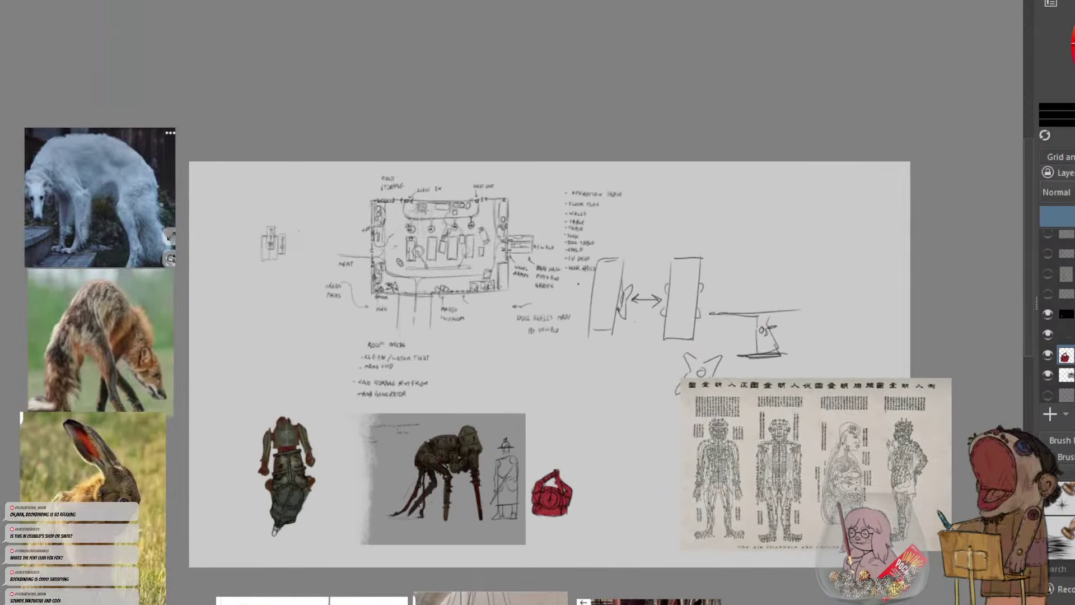
pyautogui.scroll(1, 538, 265)
pyautogui.moveTo(535, 265); pyautogui.dragTo(601, 269)
pyautogui.moveTo(507, 275); pyautogui.dragTo(623, 277)
pyautogui.scroll(2, 614, 268)
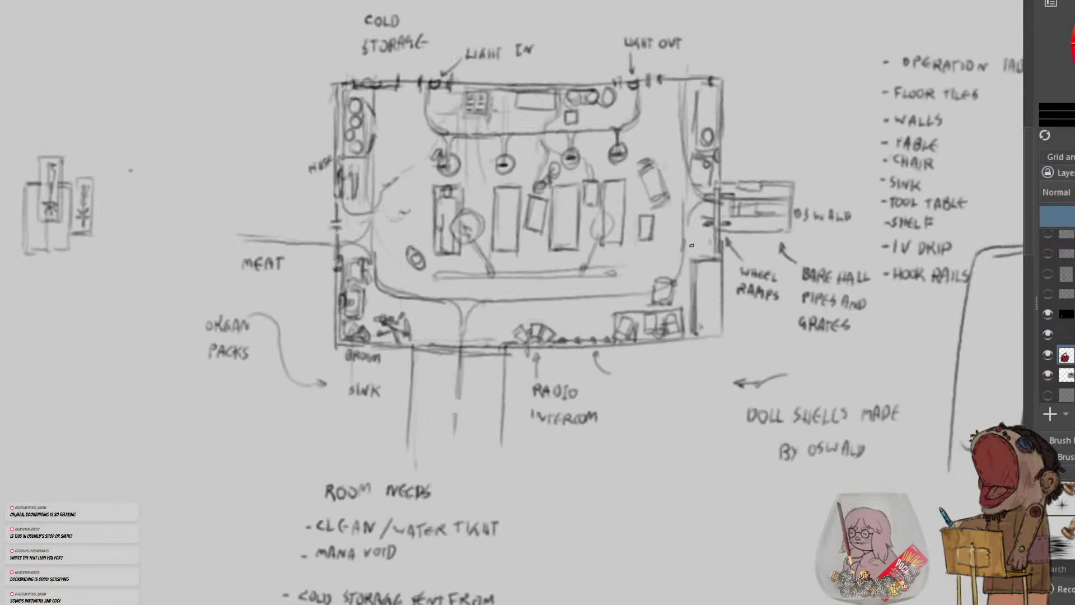
pyautogui.scroll(-1, 690, 248)
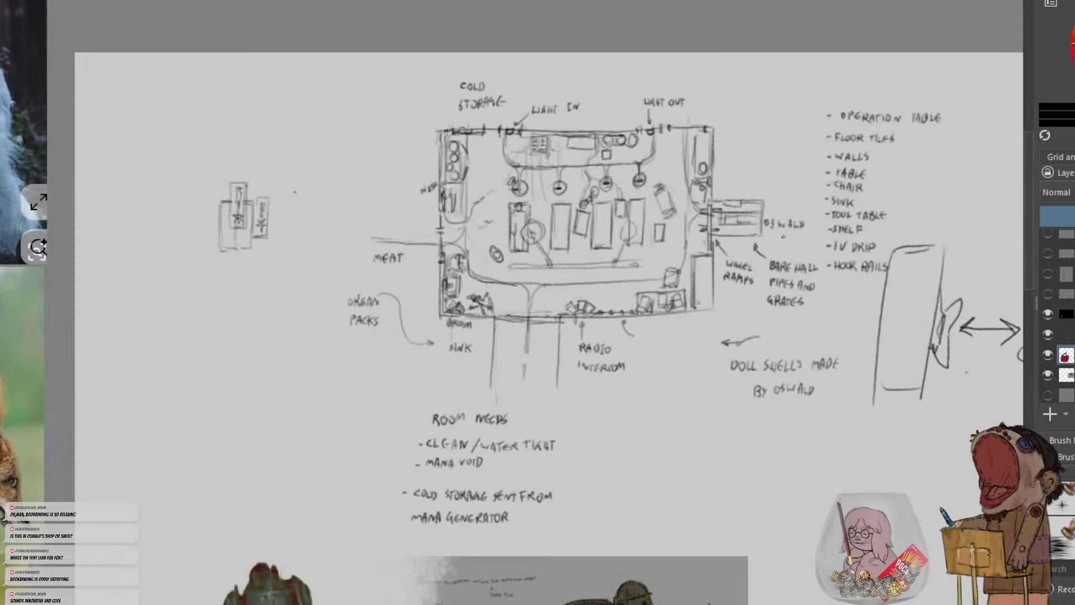
pyautogui.moveTo(757, 297); pyautogui.dragTo(713, 363)
pyautogui.scroll(1, 644, 313)
pyautogui.moveTo(640, 296); pyautogui.dragTo(661, 261)
pyautogui.scroll(-2, 662, 251)
pyautogui.moveTo(713, 350); pyautogui.dragTo(602, 225)
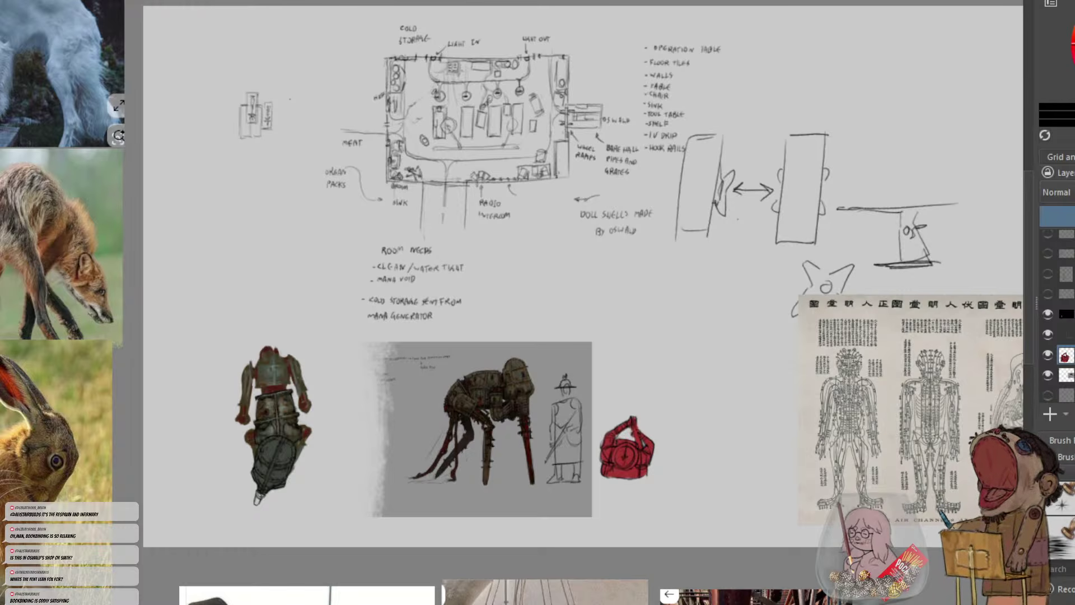
pyautogui.moveTo(521, 147); pyautogui.dragTo(543, 207)
pyautogui.scroll(4, 543, 207)
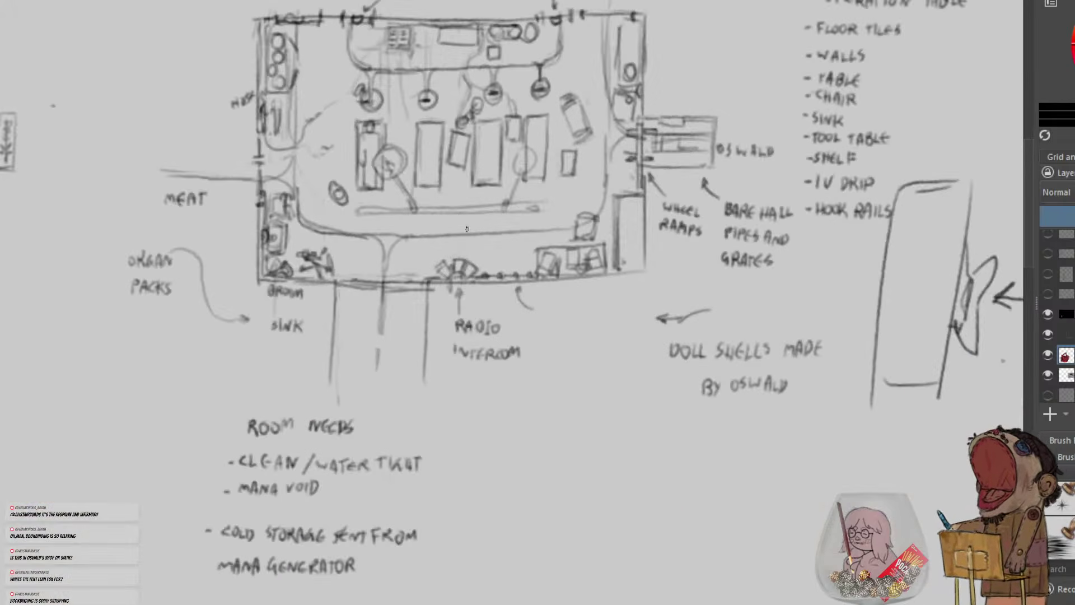
# Hide and reshow the red backpack figure's layer to identify it among the reference layers
pyautogui.scroll(-3, 543, 207)
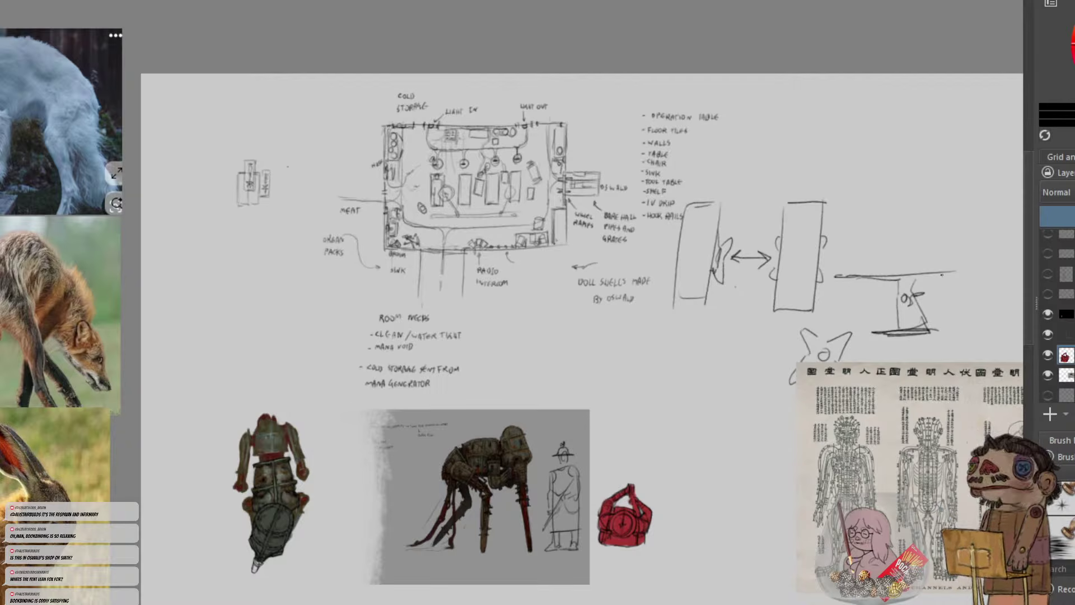
pyautogui.click(1048, 355)
pyautogui.click(1047, 368)
pyautogui.click(1047, 368)
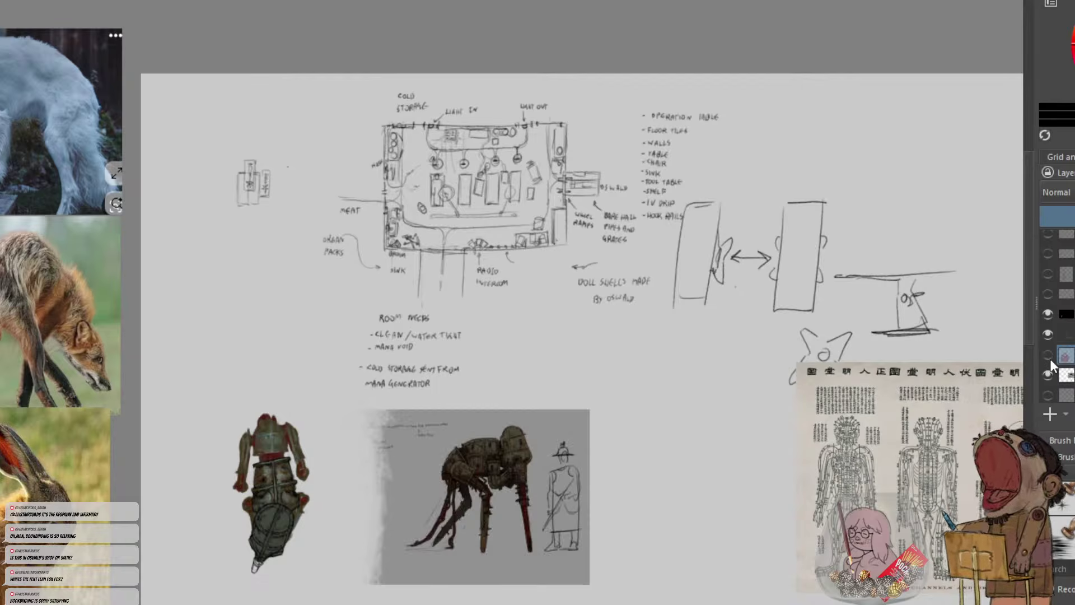
pyautogui.click(1048, 355)
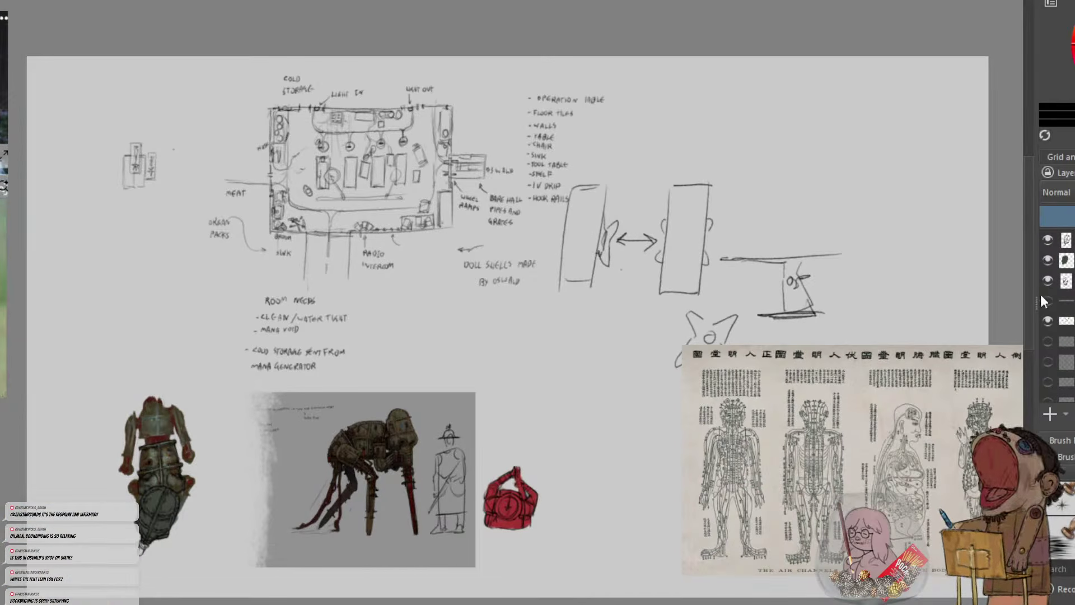
# Hide the floor plan layer and examine the older walking tank and Rat Nest sketch layer, leaving it hidden
pyautogui.click(1047, 301)
pyautogui.click(1048, 301)
pyautogui.click(1049, 321)
pyautogui.scroll(-1, 1045, 334)
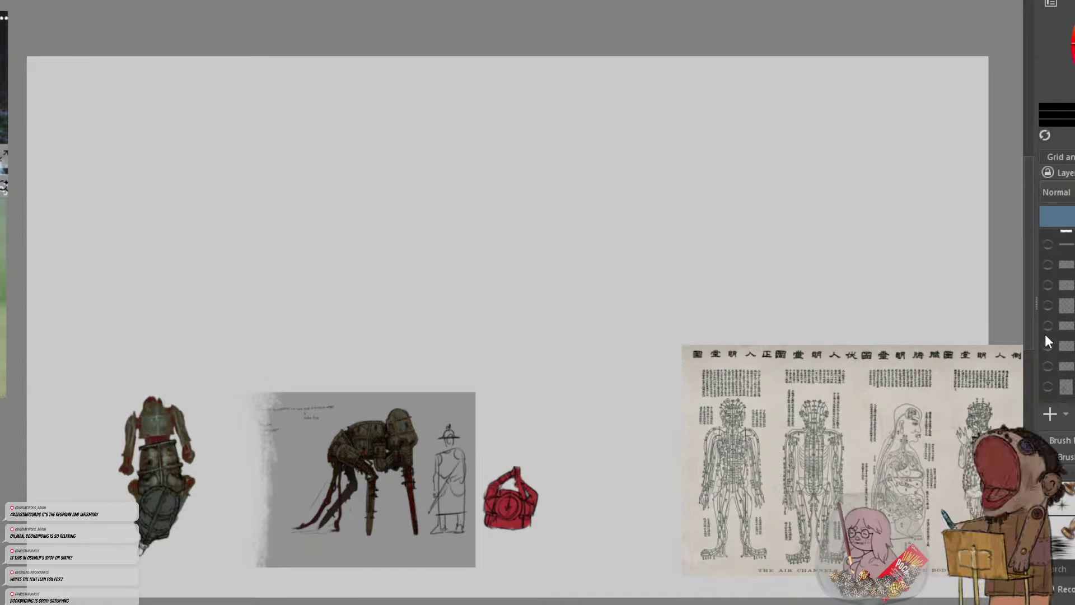
pyautogui.click(1047, 326)
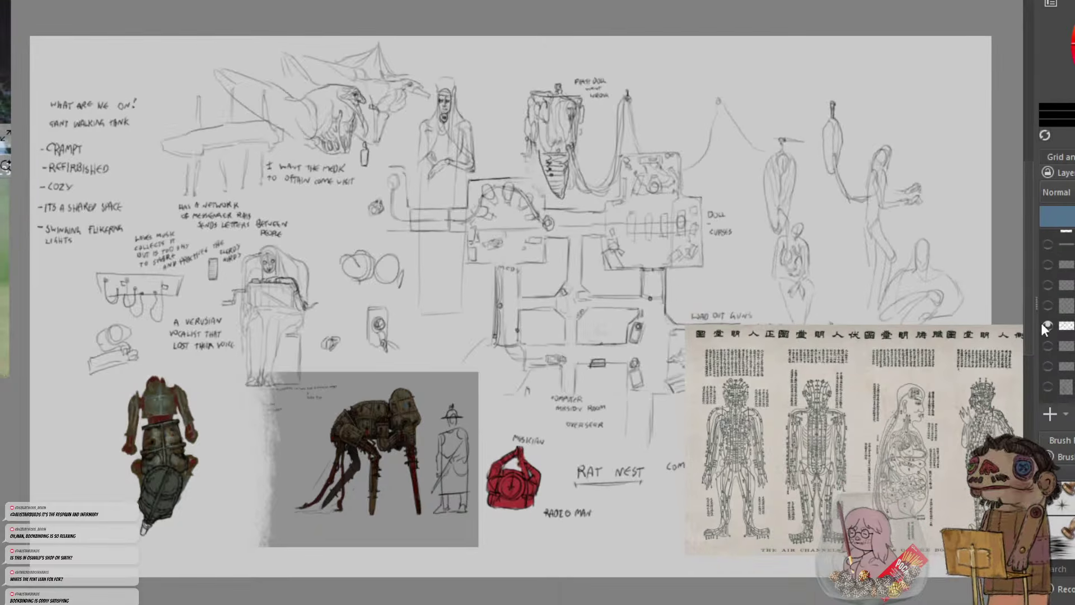
pyautogui.click(1047, 326)
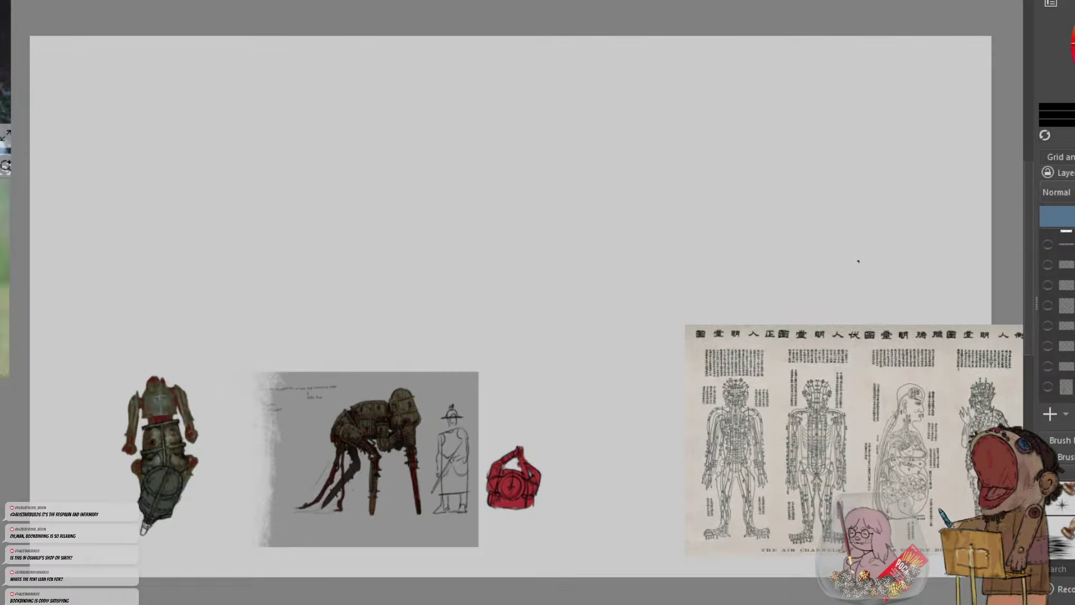
pyautogui.click(1047, 325)
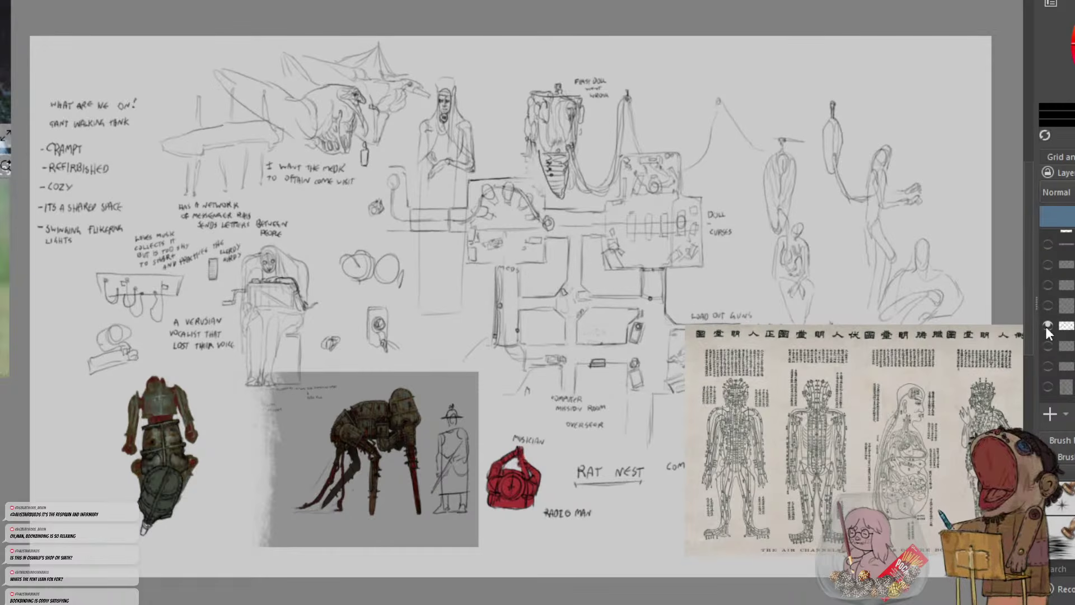
pyautogui.click(1047, 325)
pyautogui.click(1047, 326)
pyautogui.click(1046, 326)
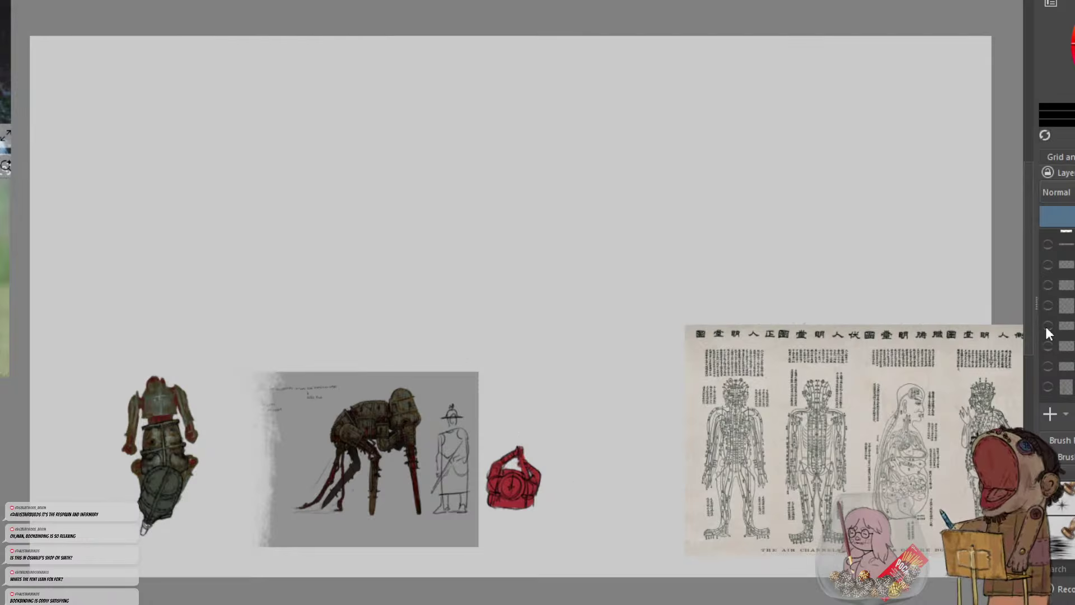
pyautogui.click(1047, 326)
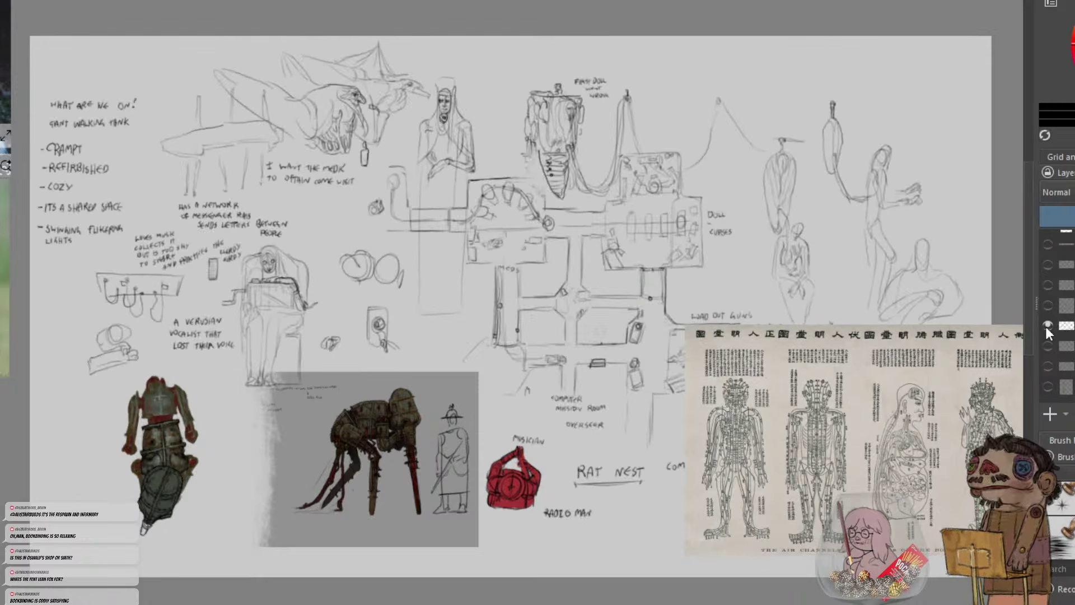
pyautogui.click(1045, 326)
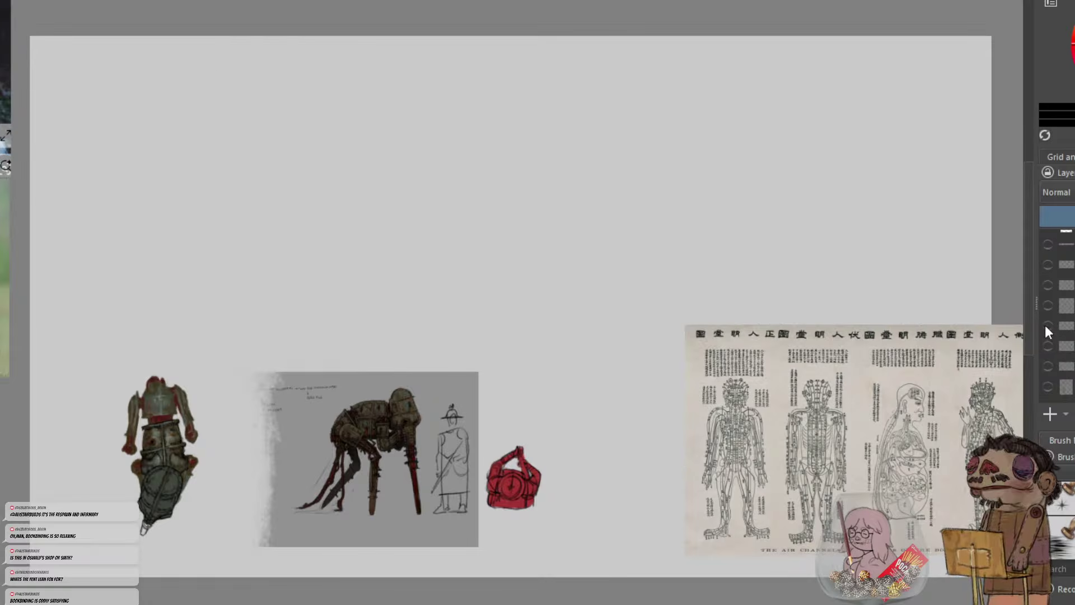
# Check the layers holding the lamp and operating chair sketches and the flesh doll note, and show the floor plan layer again
pyautogui.scroll(3, 1045, 324)
pyautogui.click(1047, 301)
pyautogui.click(1047, 302)
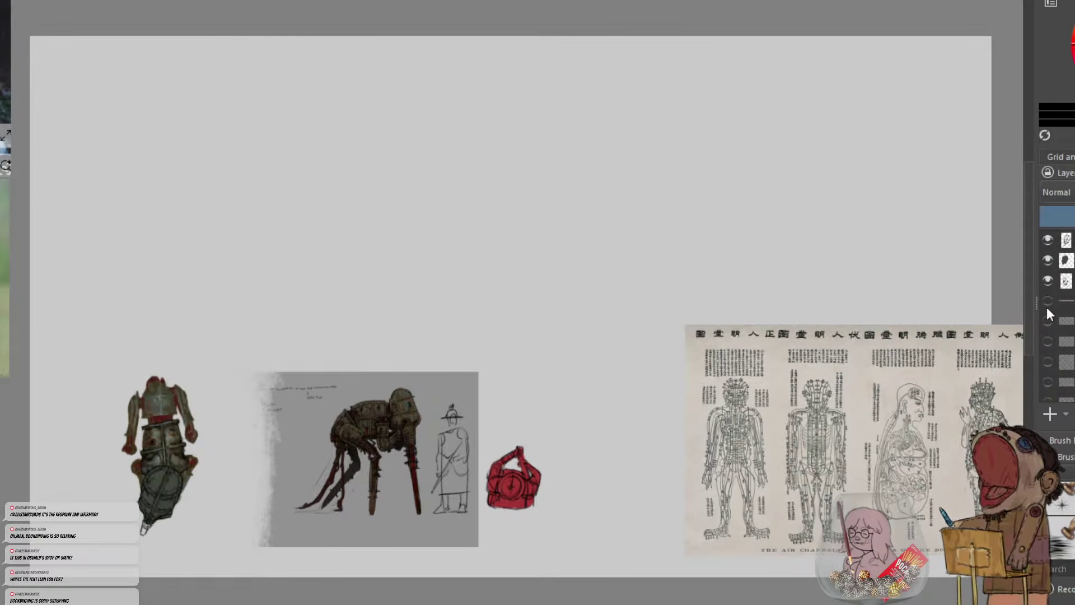
pyautogui.click(1047, 307)
pyautogui.click(1047, 308)
pyautogui.click(1046, 333)
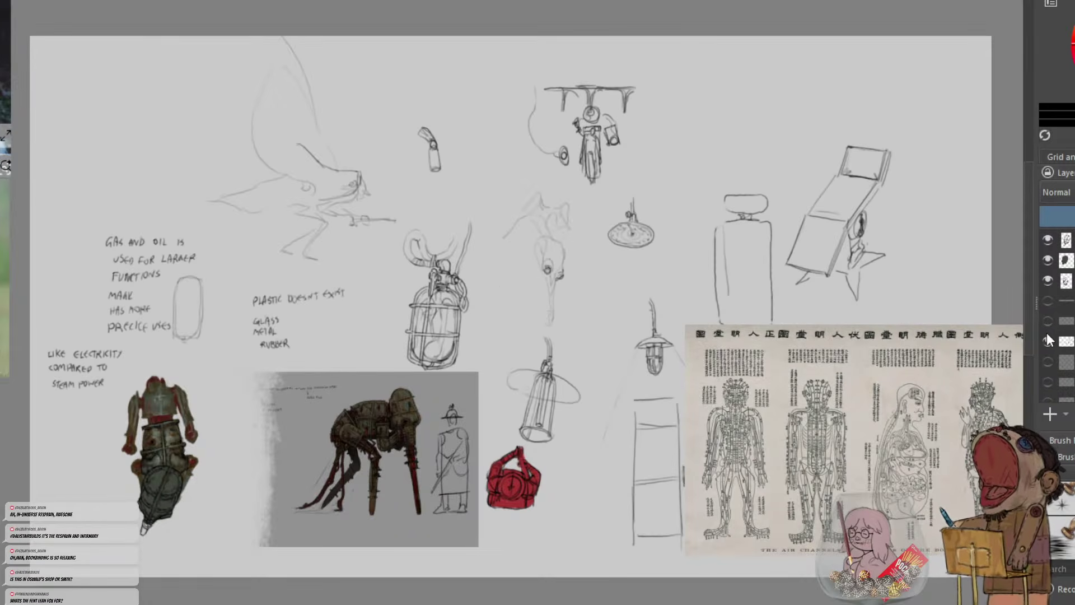
pyautogui.click(1046, 333)
pyautogui.click(1047, 303)
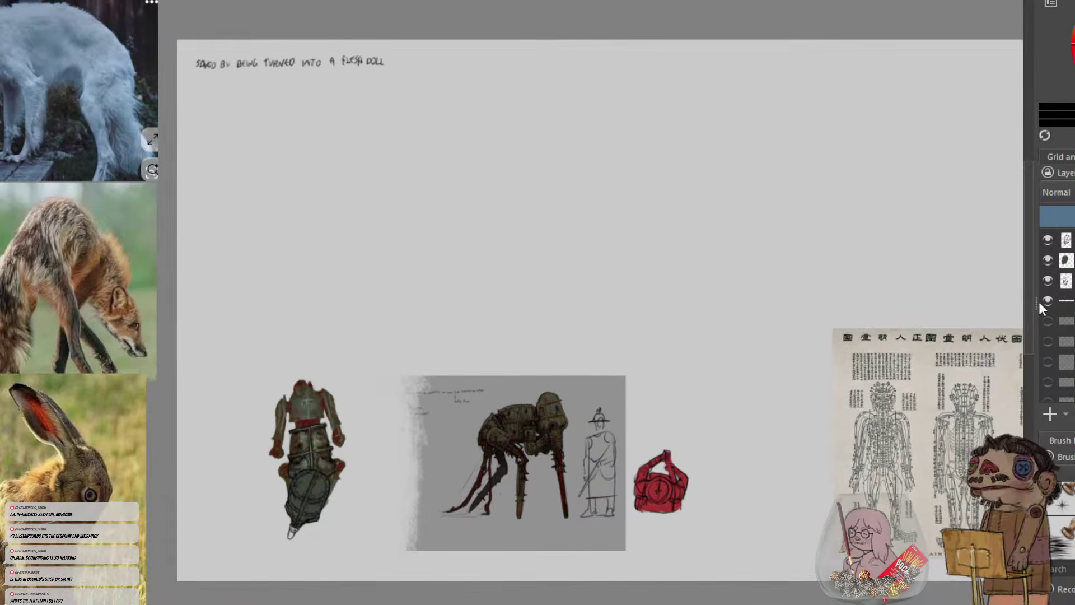
pyautogui.click(1047, 300)
pyautogui.click(1047, 320)
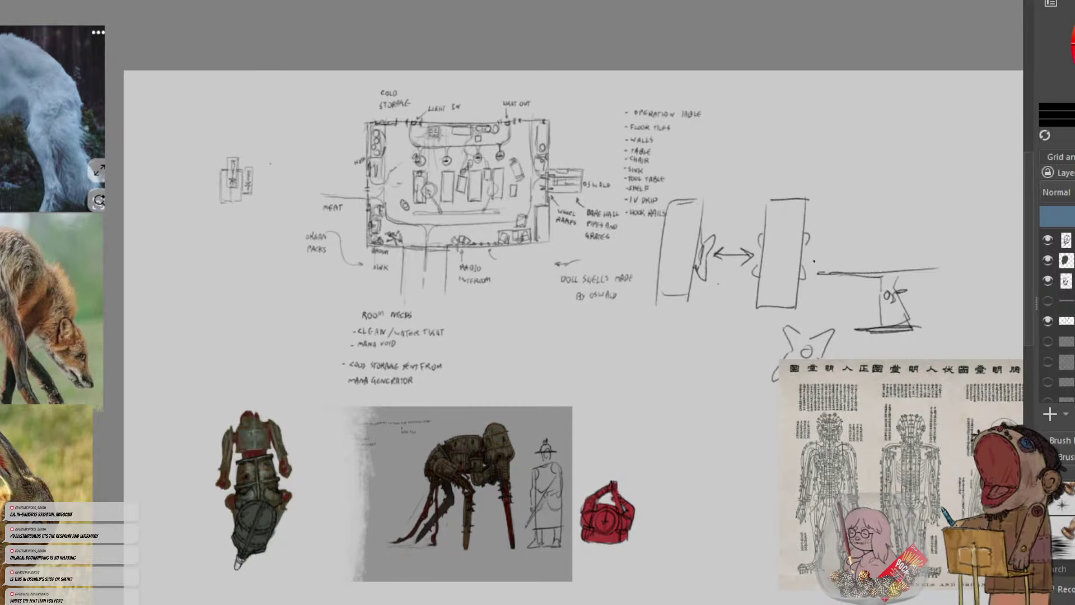
# Examine the floor plan together with its asset list and the operation table sketches beside it
pyautogui.moveTo(715, 236); pyautogui.dragTo(688, 252)
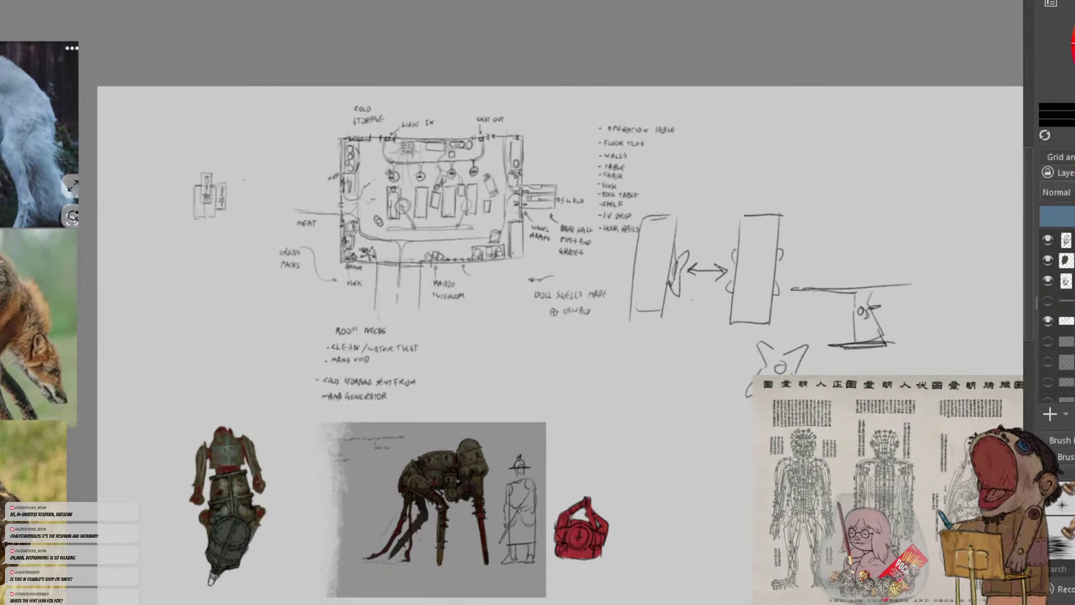
pyautogui.moveTo(732, 223); pyautogui.dragTo(788, 152)
pyautogui.scroll(1, 699, 228)
pyautogui.scroll(-1, 779, 146)
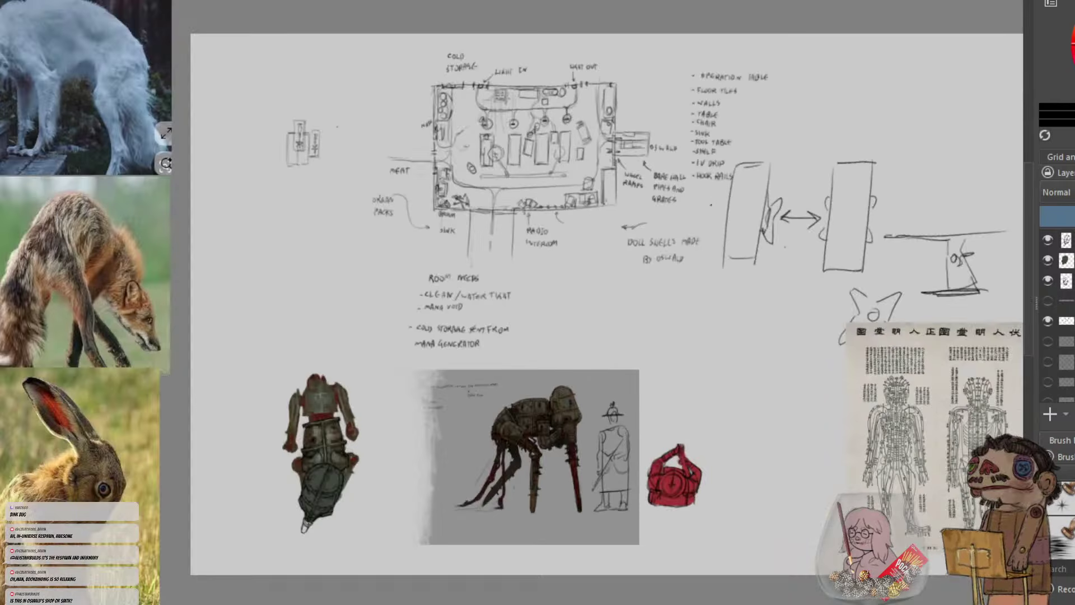
pyautogui.moveTo(538, 302); pyautogui.dragTo(570, 269)
pyautogui.scroll(2, 718, 171)
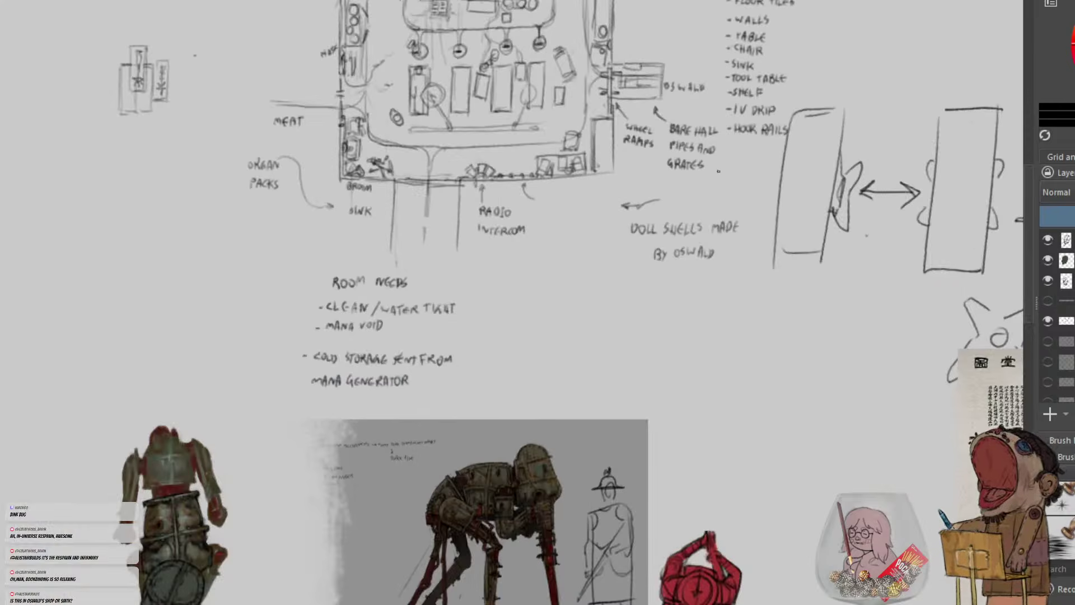
pyautogui.scroll(-3, 718, 161)
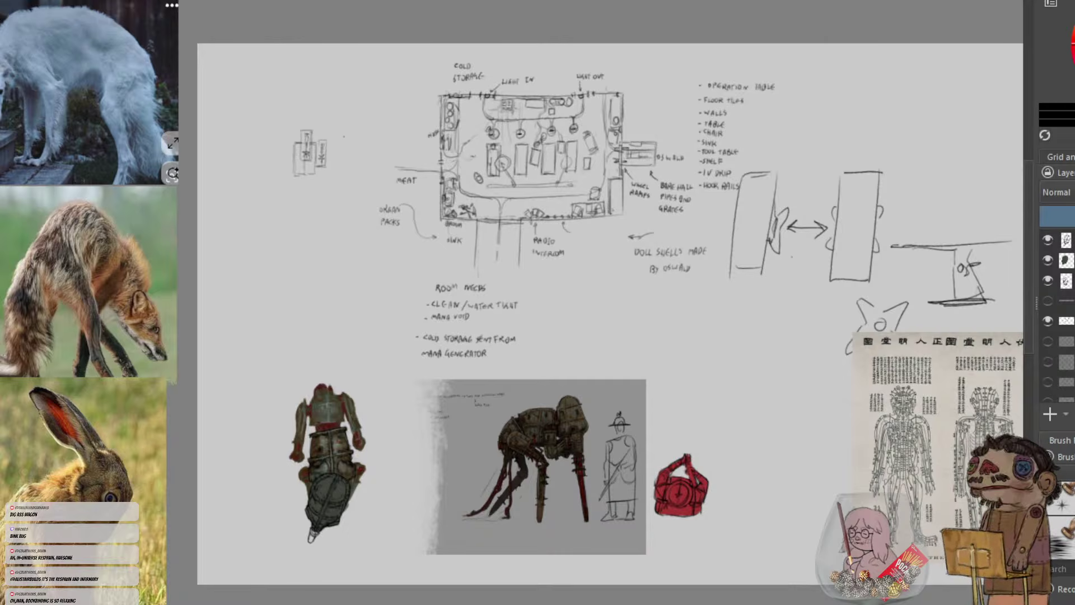
pyautogui.moveTo(592, 226); pyautogui.dragTo(520, 240)
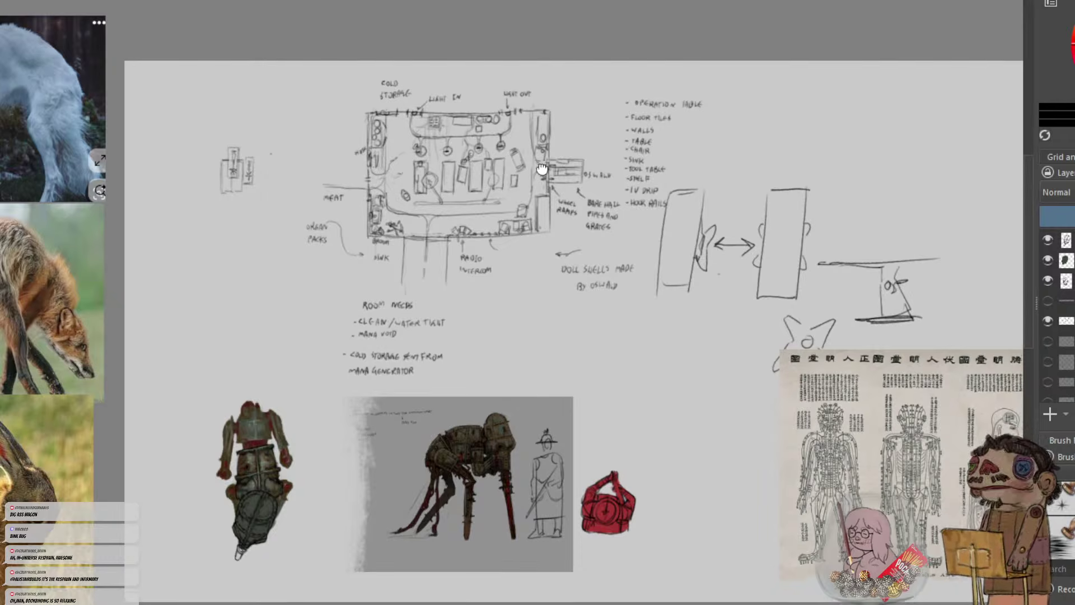
pyautogui.scroll(2, 671, 296)
pyautogui.moveTo(642, 309); pyautogui.dragTo(749, 297)
pyautogui.scroll(1, 665, 287)
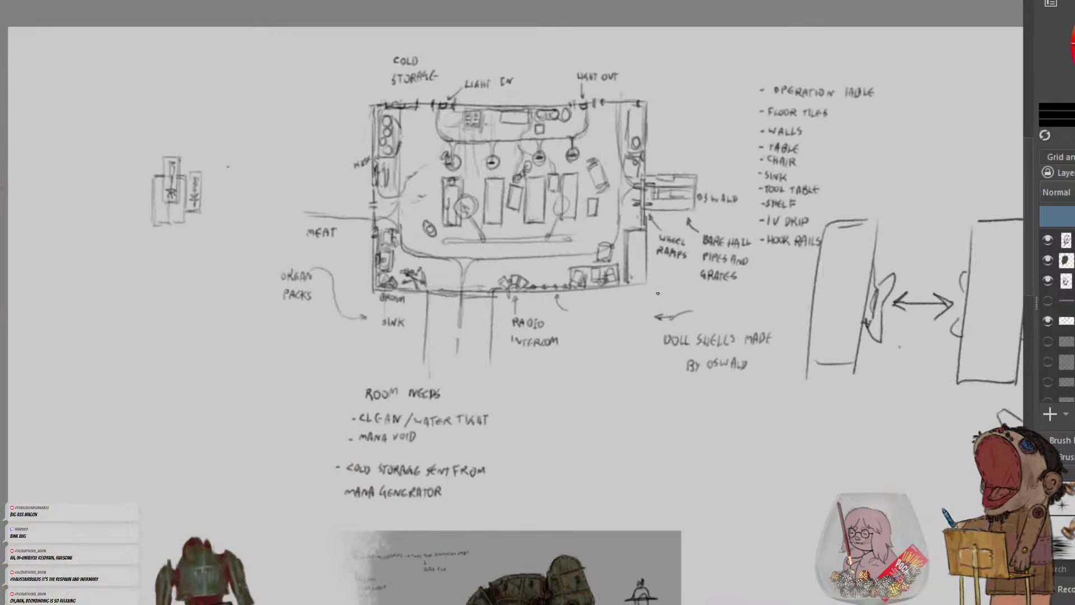
pyautogui.scroll(-1, 617, 323)
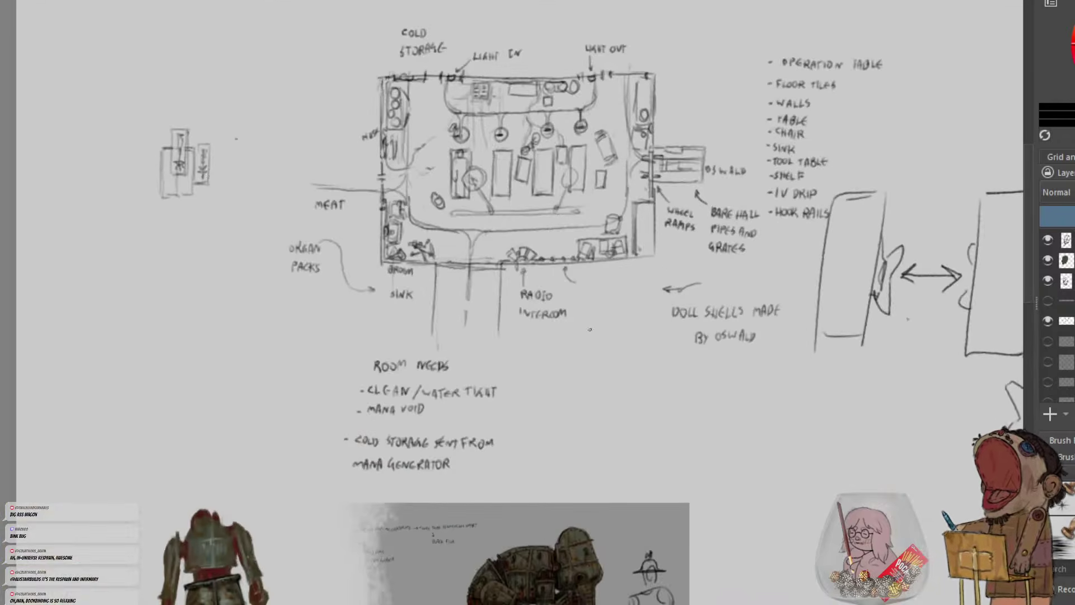
pyautogui.scroll(1, 585, 324)
pyautogui.scroll(-2, 585, 324)
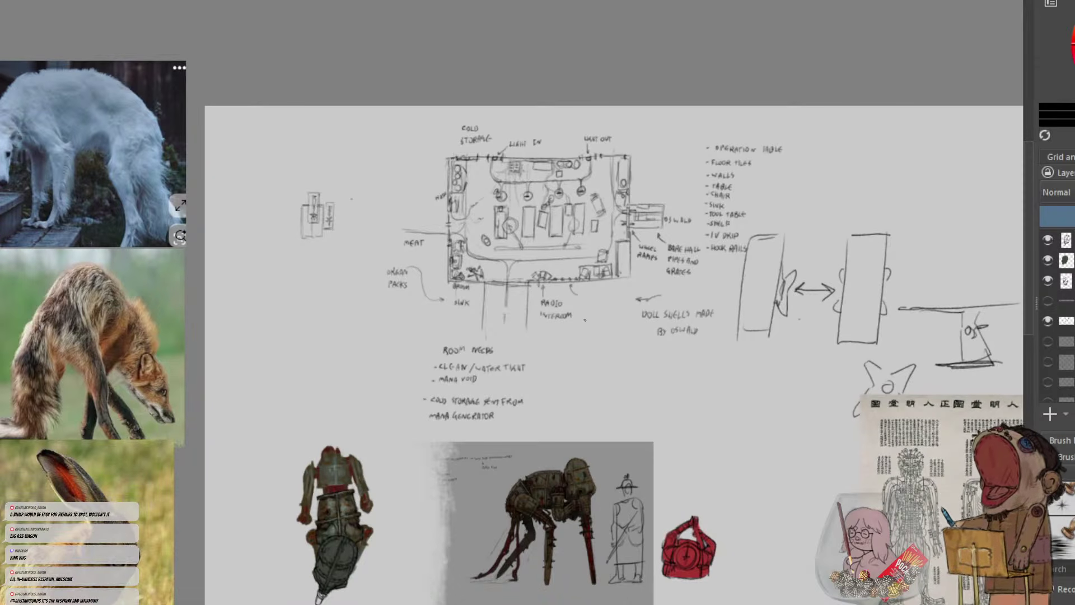
# Compare the animal reference photos with the page and study the operating room's layout and labels up close
pyautogui.moveTo(505, 287); pyautogui.dragTo(603, 289)
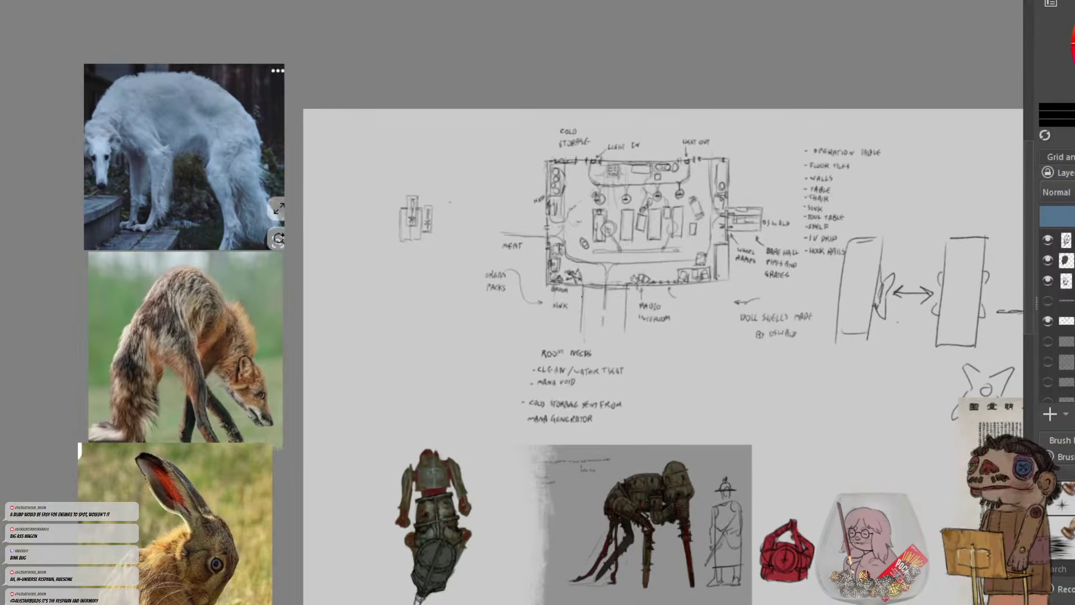
pyautogui.scroll(1, 611, 280)
pyautogui.moveTo(666, 219); pyautogui.dragTo(501, 267)
pyautogui.scroll(1, 515, 252)
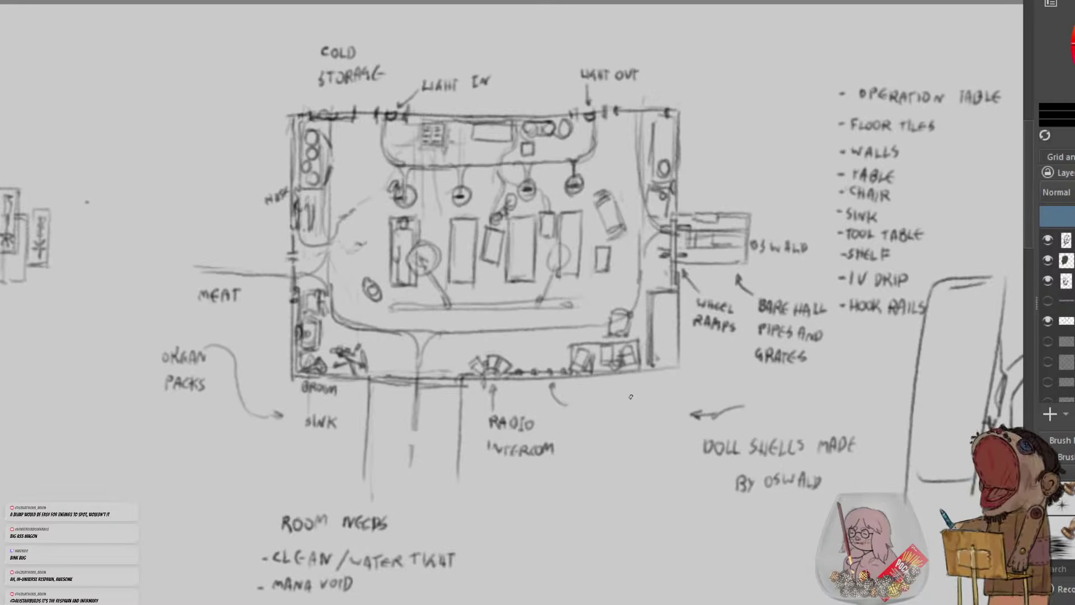
pyautogui.scroll(-1, 633, 386)
pyautogui.moveTo(630, 344); pyautogui.dragTo(679, 313)
pyautogui.scroll(1, 679, 315)
pyautogui.scroll(-3, 679, 312)
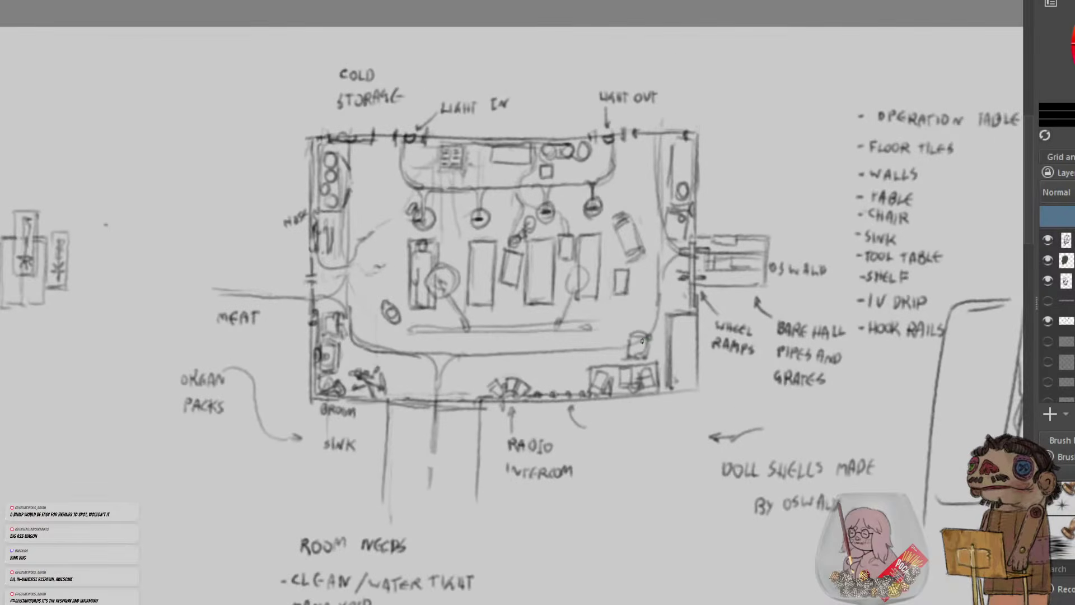
pyautogui.scroll(1, 633, 291)
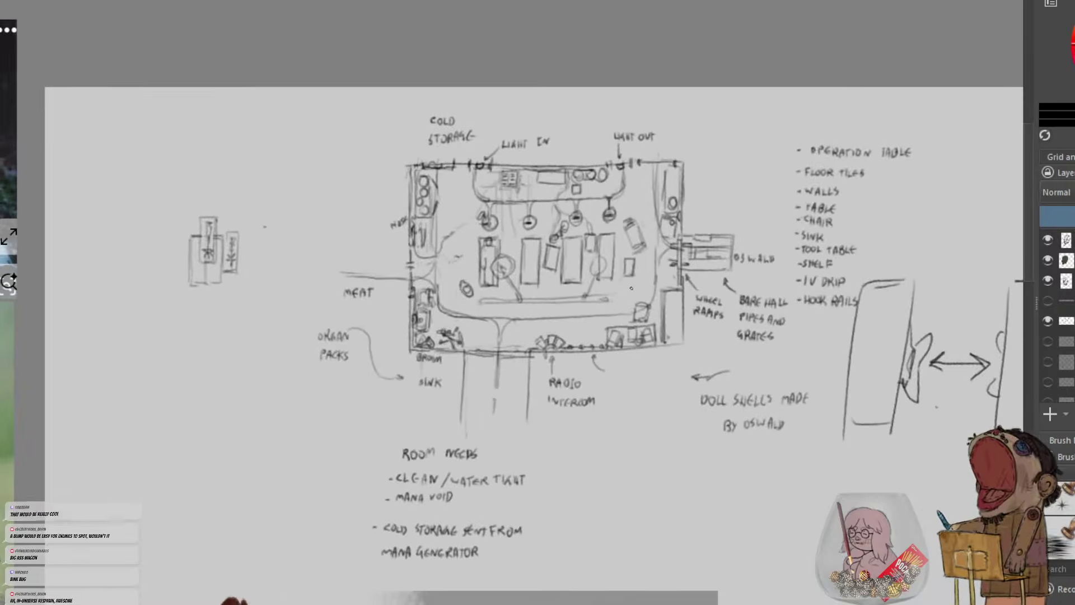
pyautogui.moveTo(641, 356); pyautogui.dragTo(654, 330)
pyautogui.scroll(1, 658, 306)
pyautogui.scroll(-3, 653, 330)
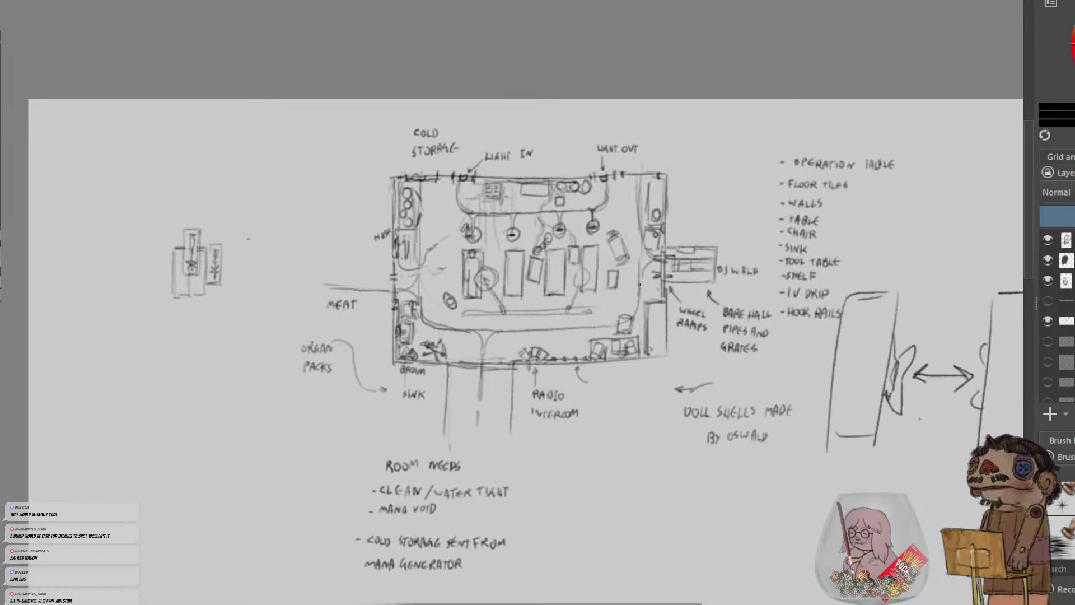
# Look over the references on the page's lower half and toggle layers to find the one holding the creature drawing
pyautogui.moveTo(680, 282); pyautogui.dragTo(428, 196)
pyautogui.scroll(-1, 428, 196)
pyautogui.moveTo(524, 304); pyautogui.dragTo(771, 152)
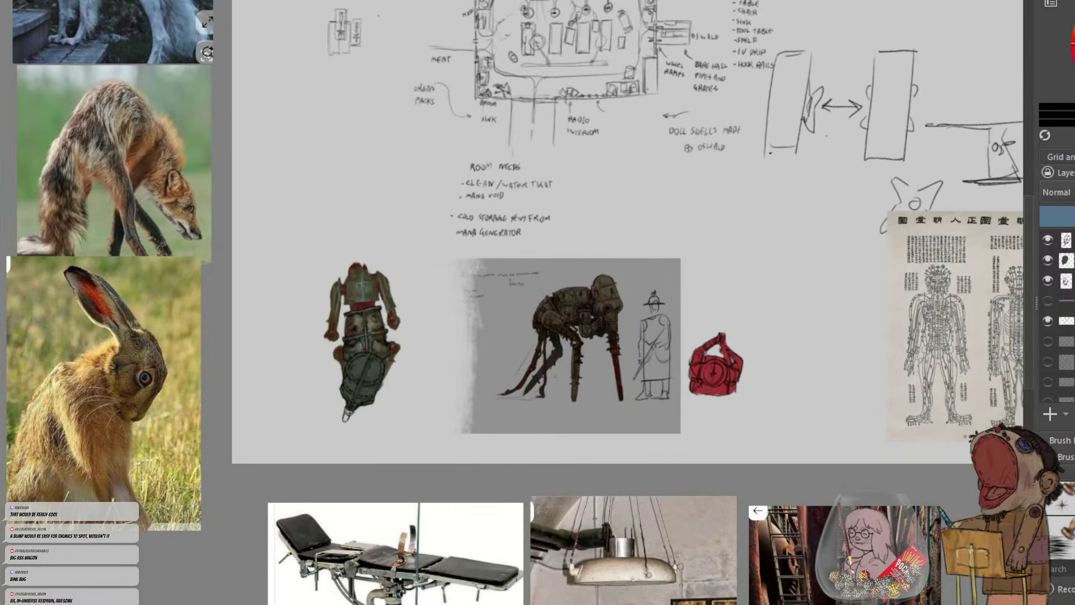
pyautogui.moveTo(784, 250); pyautogui.dragTo(596, 287)
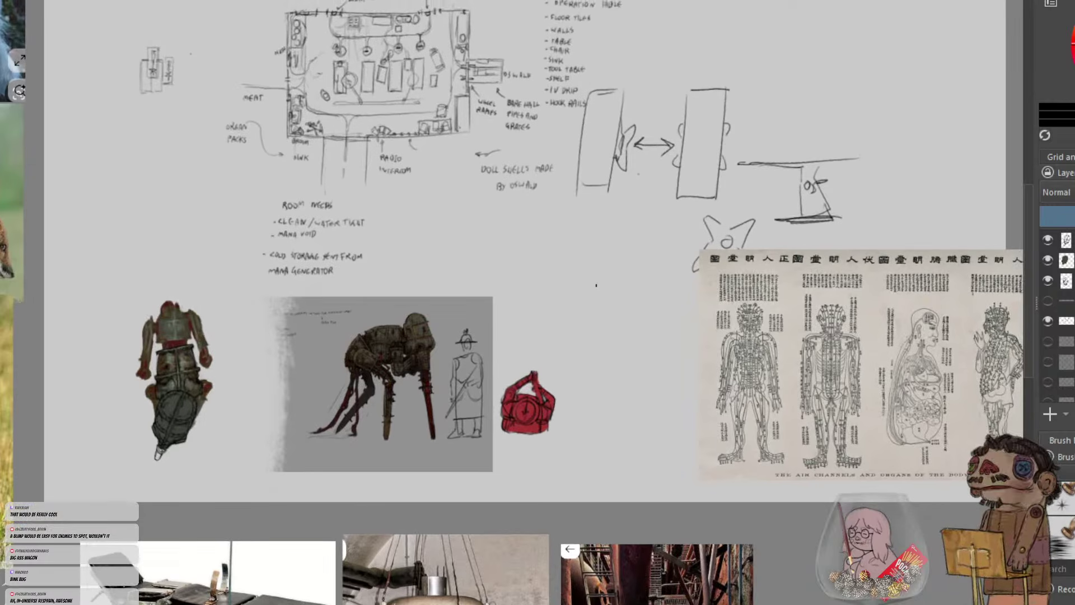
pyautogui.scroll(3, 597, 286)
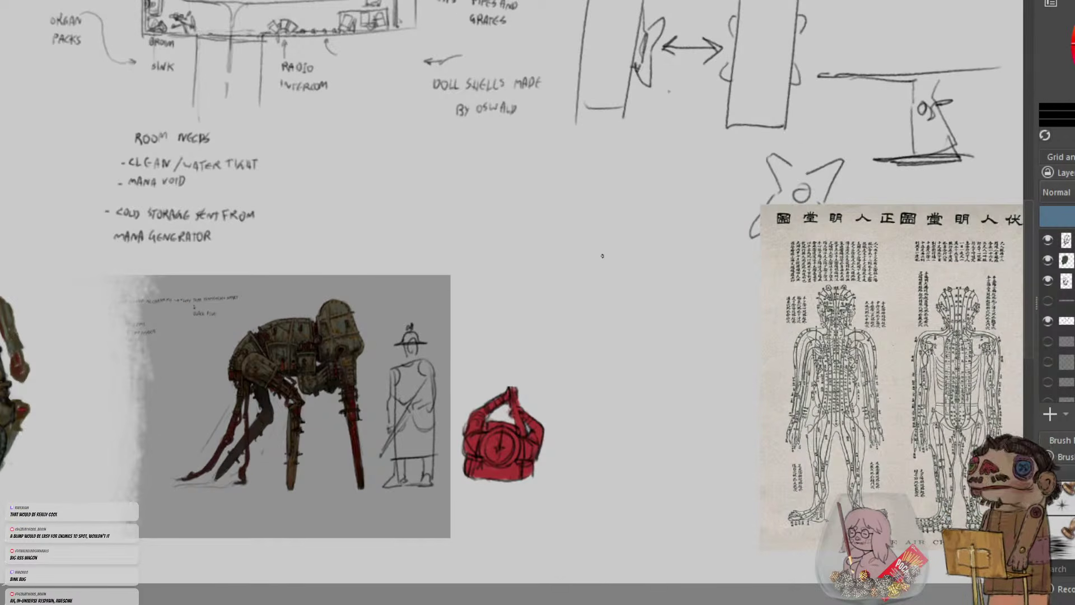
pyautogui.click(1046, 322)
pyautogui.click(1047, 321)
pyautogui.click(1049, 282)
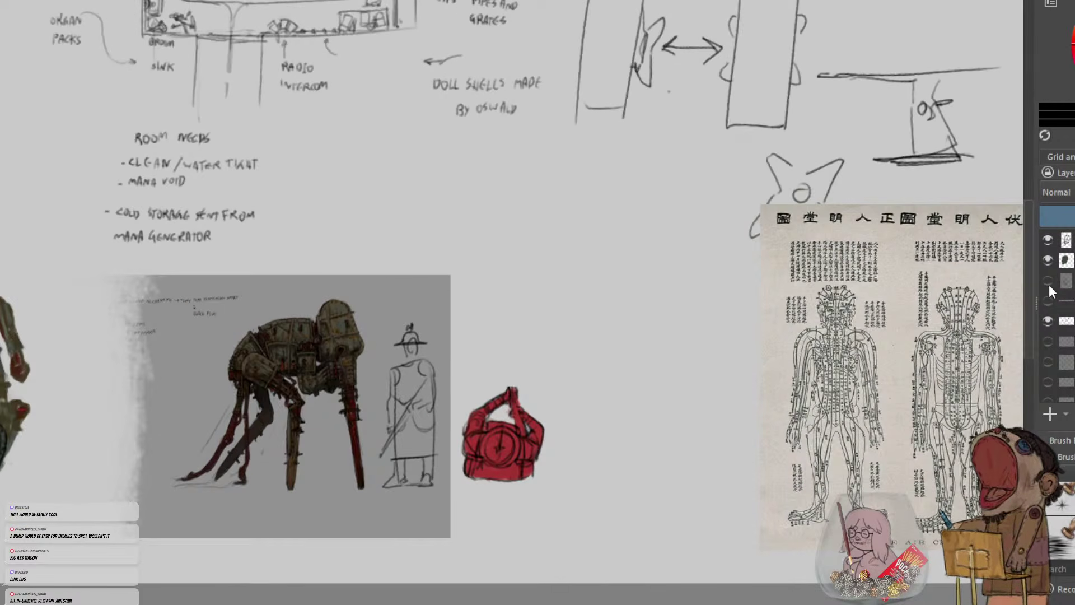
pyautogui.click(1048, 280)
pyautogui.click(1046, 324)
pyautogui.click(1046, 325)
pyautogui.scroll(-4, 1049, 314)
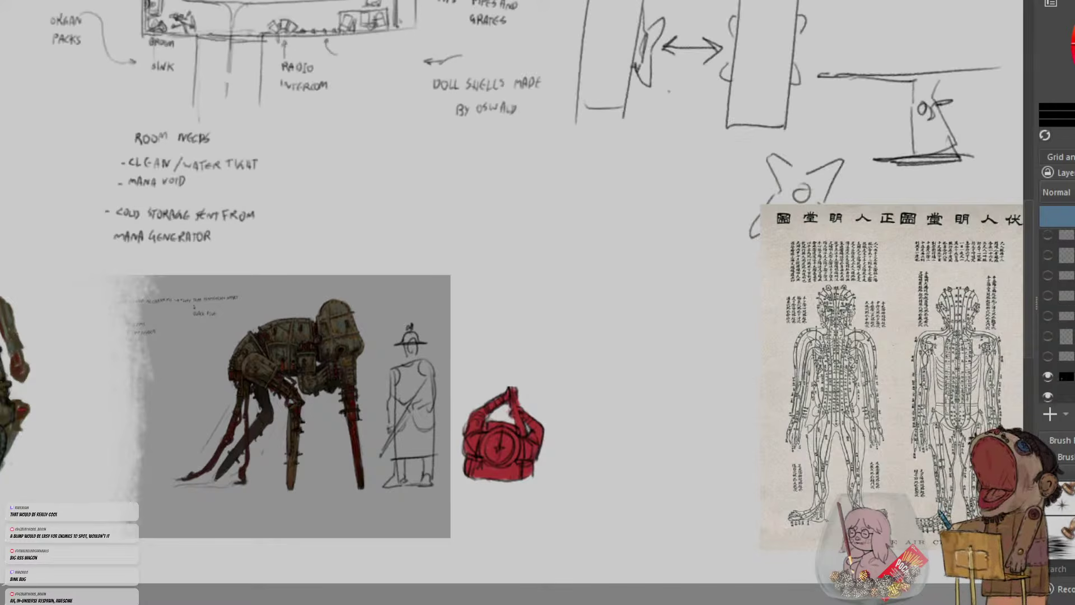
pyautogui.click(1047, 312)
pyautogui.click(1046, 313)
pyautogui.click(1043, 332)
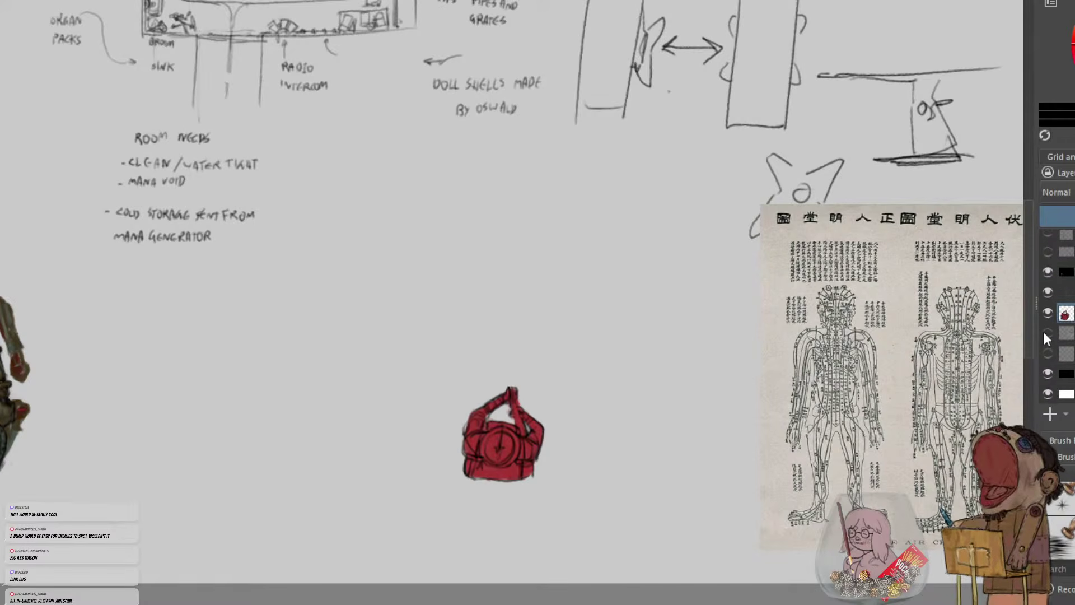
pyautogui.click(1043, 332)
# Check the red backpack figure's layer, try a short stroke at the backpack's upper edge and undo it
pyautogui.doubleClick(1046, 313)
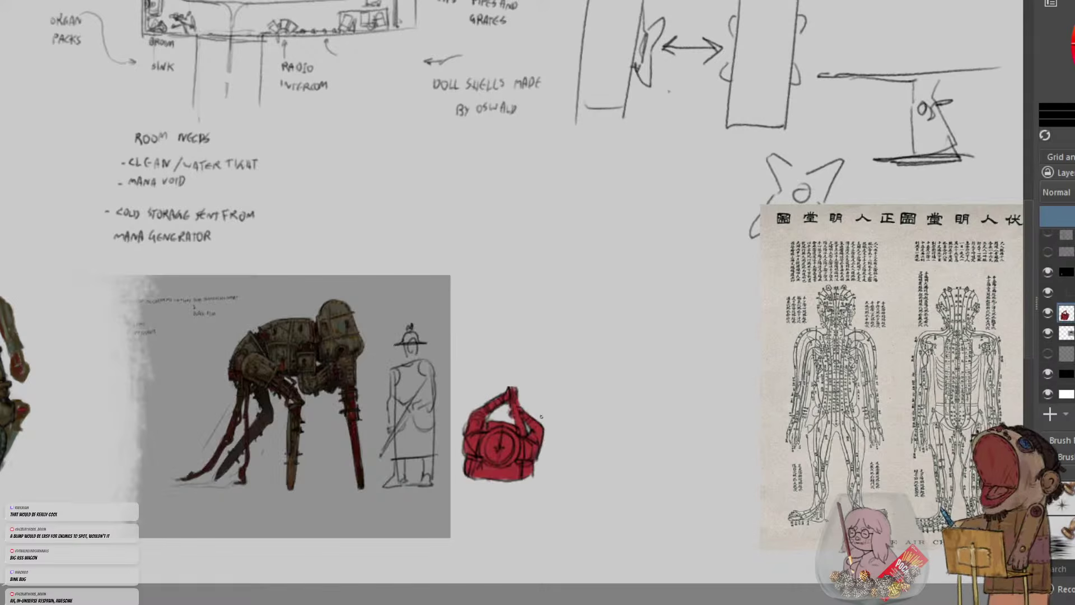
pyautogui.moveTo(478, 383); pyautogui.dragTo(469, 416)
pyautogui.hotkey('ctrl', 'z')
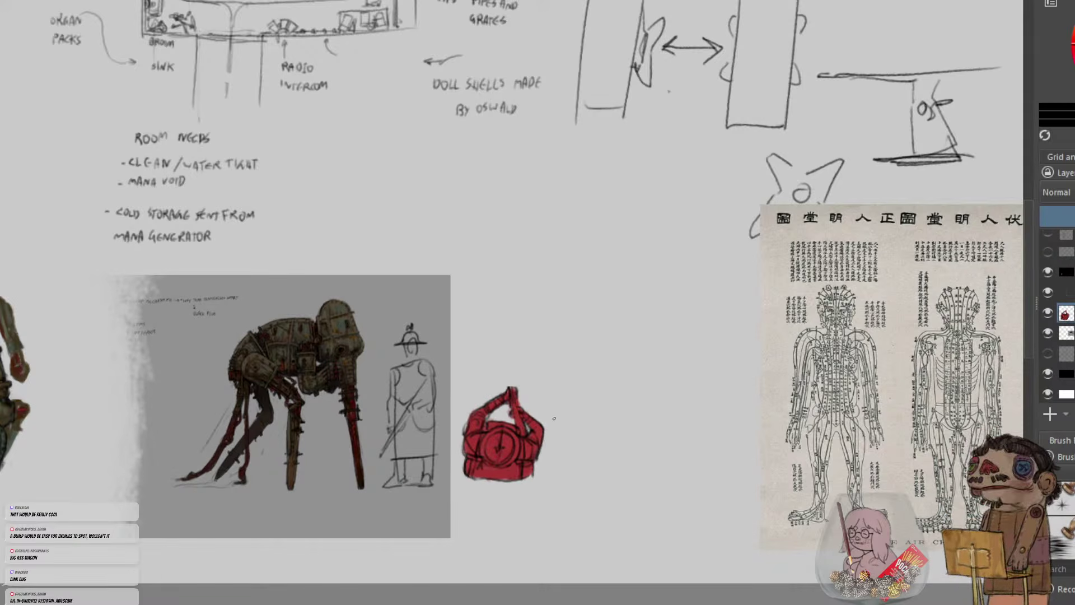
# Frame the red backpack with thin guide lines above and beside it and handwrite the size label "128 px" next to it
pyautogui.moveTo(558, 389); pyautogui.dragTo(553, 468)
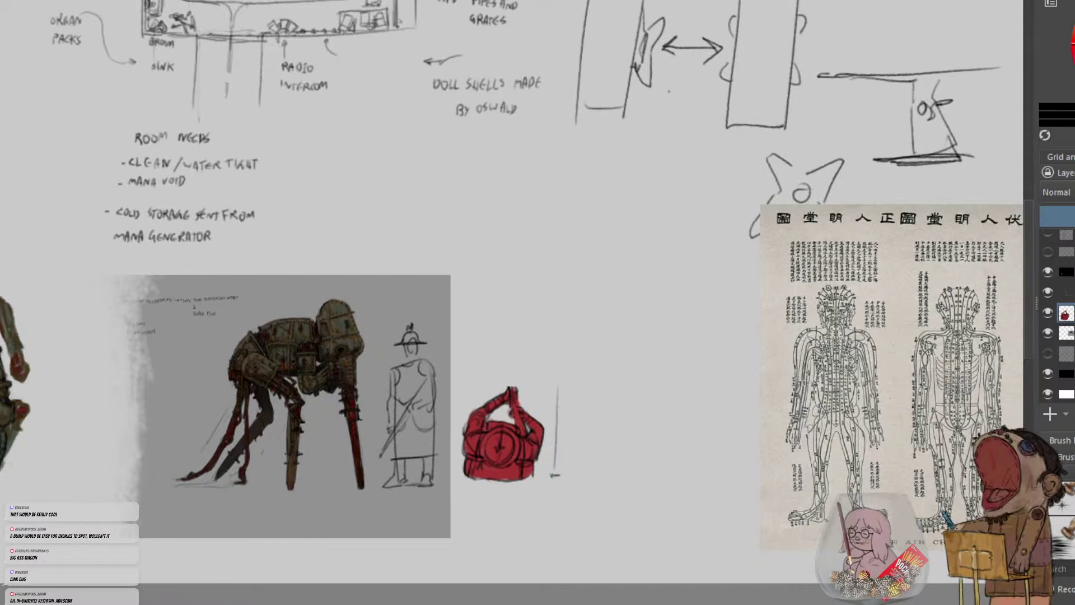
pyautogui.moveTo(558, 388)
pyautogui.mouseDown()
pyautogui.moveTo(453, 392)
pyautogui.moveTo(452, 474)
pyautogui.mouseUp()
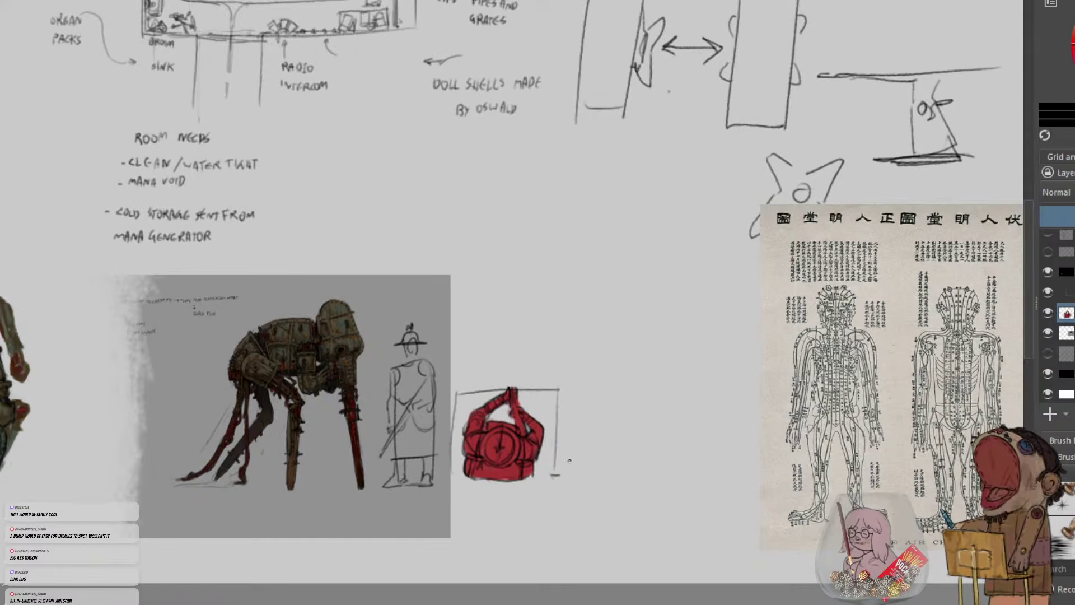
pyautogui.moveTo(566, 436); pyautogui.dragTo(583, 446)
pyautogui.moveTo(585, 443); pyautogui.dragTo(611, 449)
pyautogui.moveTo(611, 440); pyautogui.dragTo(603, 449)
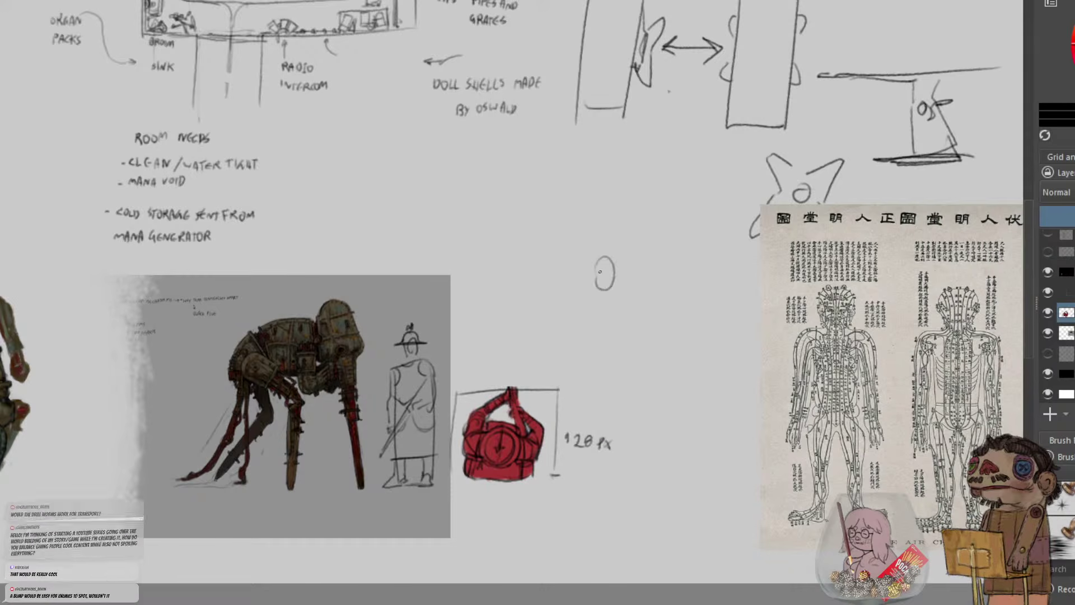
# Sketch a simple standing human figure beside the backpack, with an oval head, rounded shoulders and a long rectangular body
pyautogui.moveTo(594, 272)
pyautogui.mouseDown()
pyautogui.moveTo(603, 257)
pyautogui.moveTo(609, 277)
pyautogui.moveTo(576, 294)
pyautogui.moveTo(577, 468)
pyautogui.mouseUp()
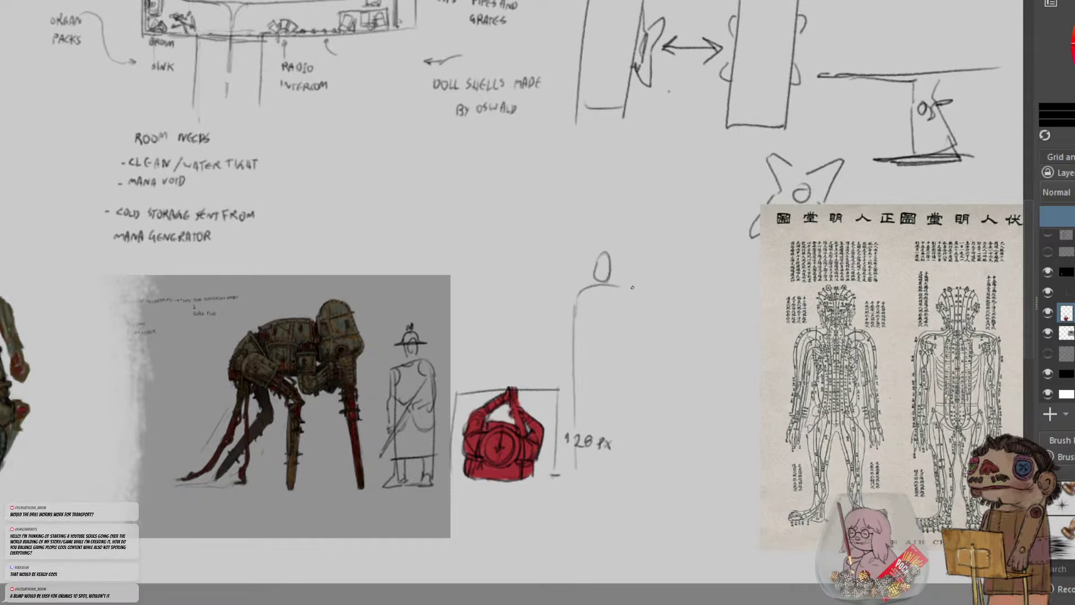
pyautogui.moveTo(627, 294); pyautogui.dragTo(632, 449)
pyautogui.hotkey('ctrl', 'z')
pyautogui.moveTo(622, 293); pyautogui.dragTo(631, 459)
pyautogui.hotkey('ctrl', 'z')
pyautogui.moveTo(628, 292)
pyautogui.mouseDown()
pyautogui.moveTo(615, 466)
pyautogui.moveTo(588, 461)
pyautogui.moveTo(618, 455)
pyautogui.mouseUp()
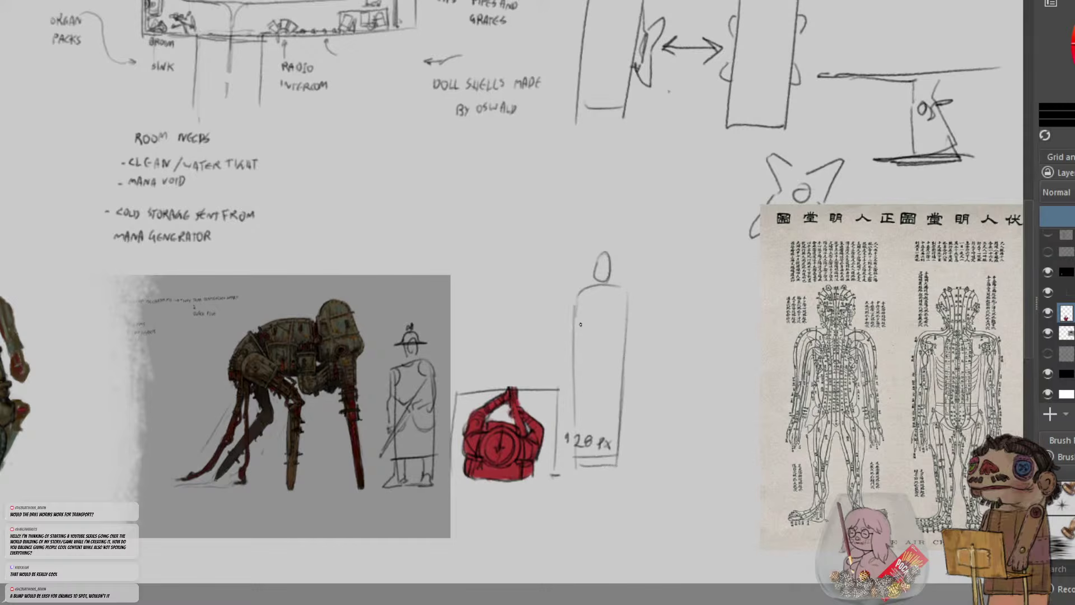
# Add arms with hands, a waist line and a vertical centre line to the standing figure
pyautogui.moveTo(579, 291); pyautogui.dragTo(562, 352)
pyautogui.moveTo(623, 287); pyautogui.dragTo(644, 365)
pyautogui.moveTo(636, 324)
pyautogui.mouseDown()
pyautogui.moveTo(644, 379)
pyautogui.moveTo(629, 365)
pyautogui.moveTo(623, 448)
pyautogui.moveTo(573, 459)
pyautogui.moveTo(625, 456)
pyautogui.mouseUp()
pyautogui.hotkey('ctrl', 'z')
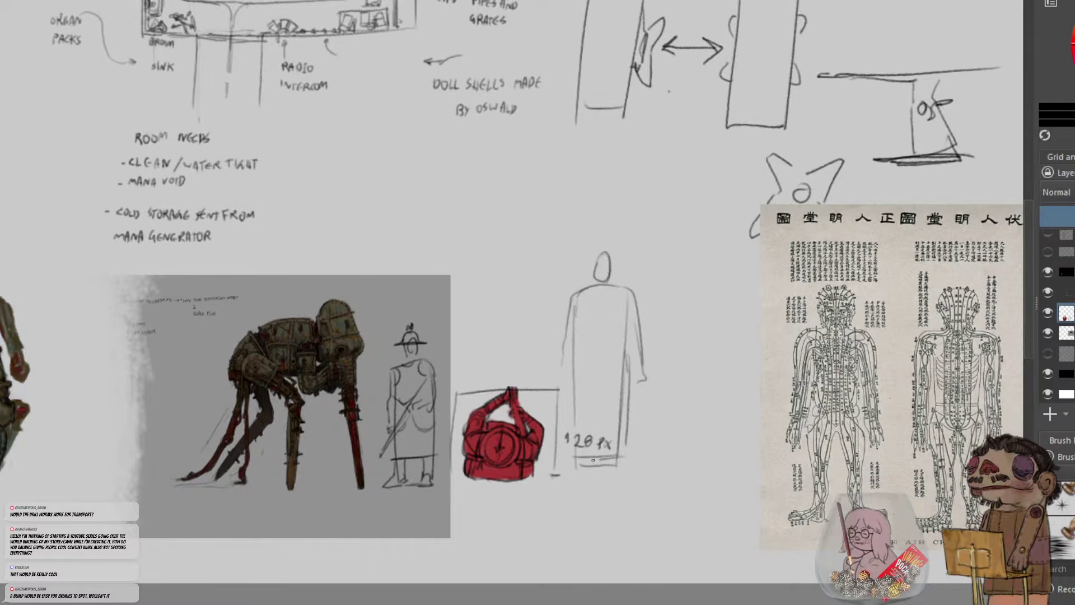
pyautogui.moveTo(569, 297)
pyautogui.mouseDown()
pyautogui.moveTo(558, 363)
pyautogui.moveTo(567, 382)
pyautogui.mouseUp()
pyautogui.moveTo(646, 364); pyautogui.dragTo(643, 384)
pyautogui.moveTo(638, 360)
pyautogui.mouseDown()
pyautogui.moveTo(641, 381)
pyautogui.moveTo(560, 361)
pyautogui.mouseUp()
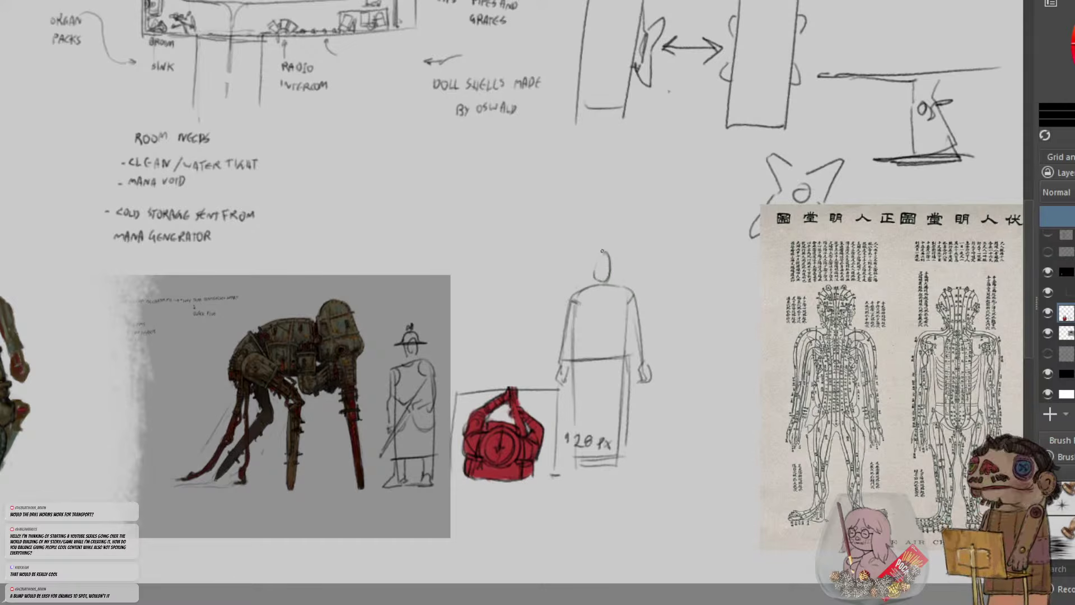
pyautogui.moveTo(603, 251); pyautogui.dragTo(597, 375)
# Extend the backpack's height guide upward past the figure's head and cap it with horizontal marks
pyautogui.hotkey('ctrl', '-')
pyautogui.press('-')
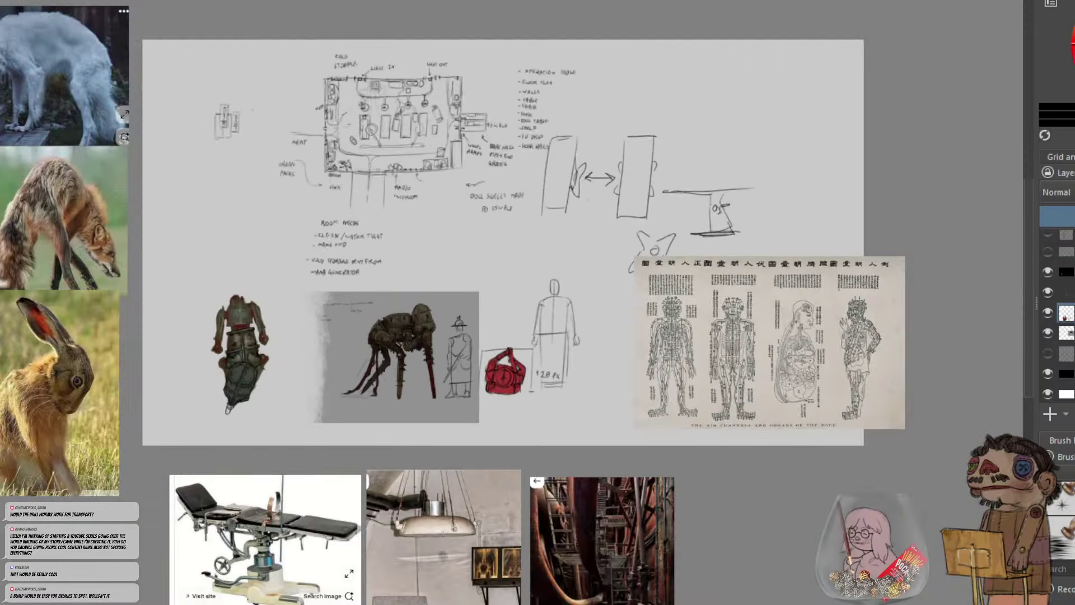
pyautogui.press('+')
pyautogui.press('+')
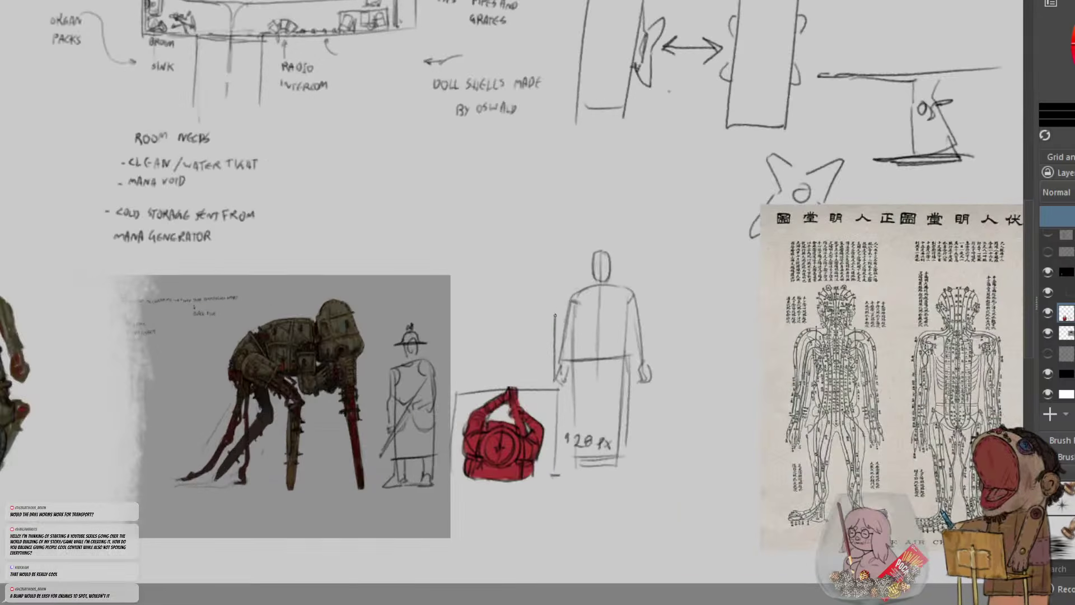
pyautogui.moveTo(557, 307)
pyautogui.mouseDown()
pyautogui.moveTo(556, 236)
pyautogui.moveTo(625, 231)
pyautogui.mouseUp()
pyautogui.hotkey('ctrl', 'z')
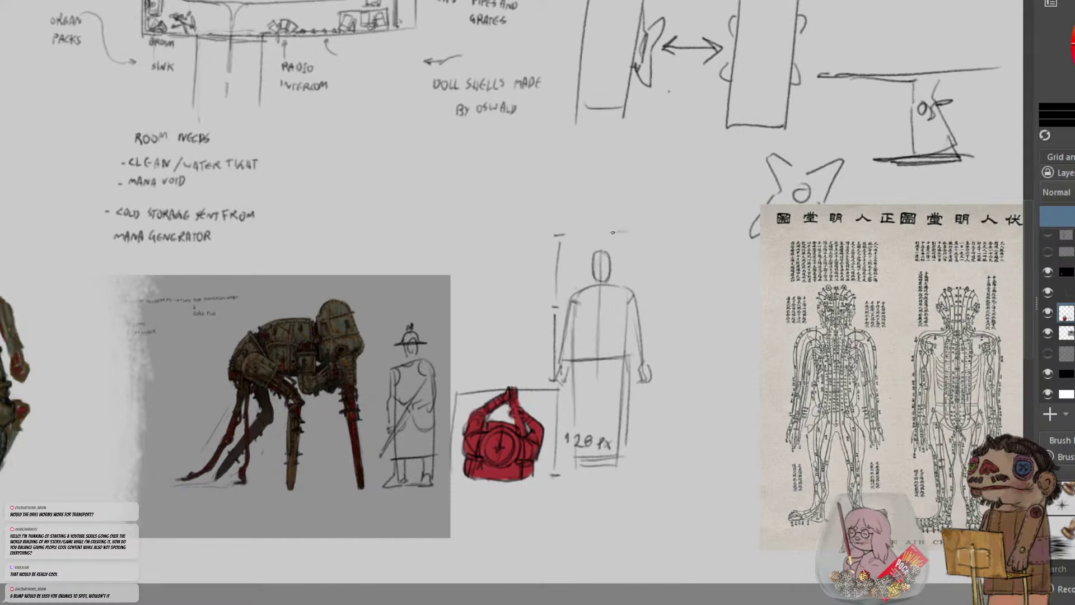
pyautogui.moveTo(554, 229)
pyautogui.mouseDown()
pyautogui.moveTo(617, 229)
pyautogui.moveTo(471, 245)
pyautogui.mouseUp()
pyautogui.hotkey('ctrl', 'z')
pyautogui.hotkey('ctrl', 'z')
pyautogui.hotkey('ctrl', 'z')
pyautogui.moveTo(554, 236); pyautogui.dragTo(466, 241)
pyautogui.scroll(-5, 536, 380)
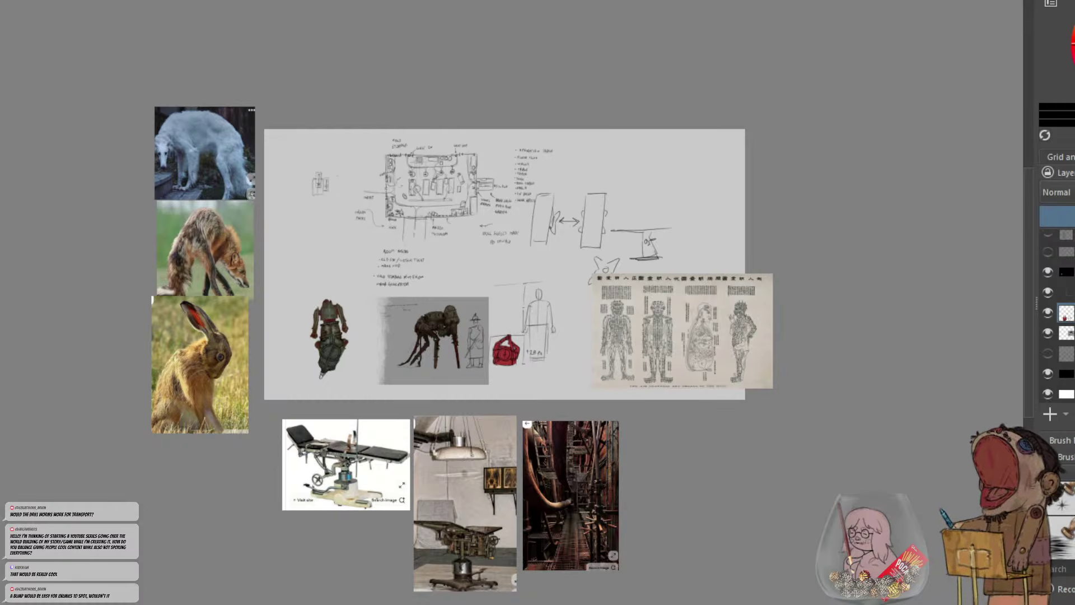
# Toggle layer visibility to check which layers hold the existing sketches and find one for the new drawing
pyautogui.scroll(1, 706, 400)
pyautogui.scroll(3, 389, 167)
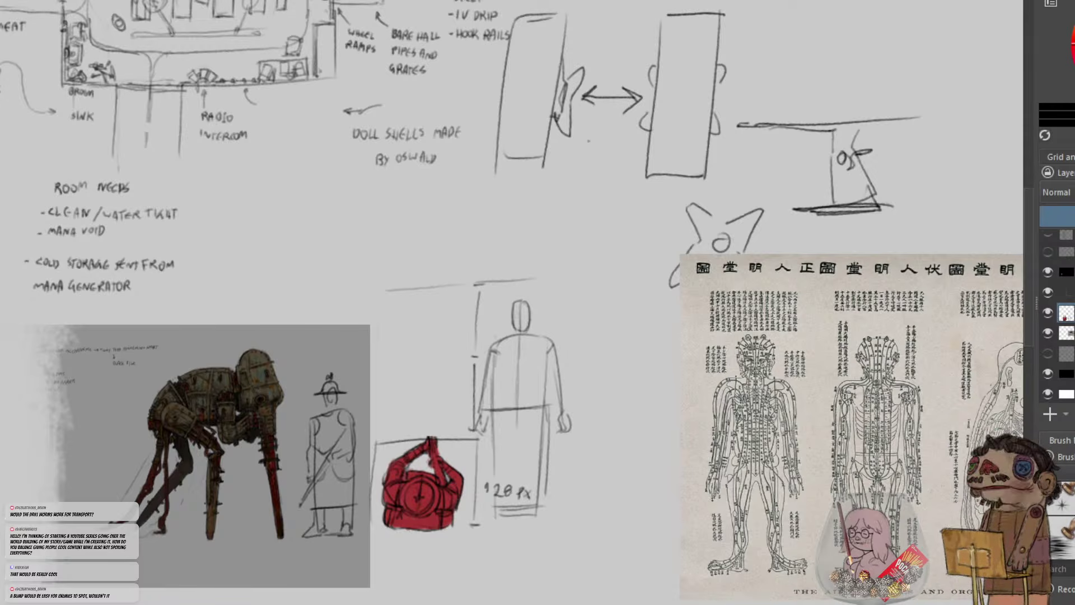
pyautogui.click(1047, 311)
pyautogui.scroll(4, 1056, 313)
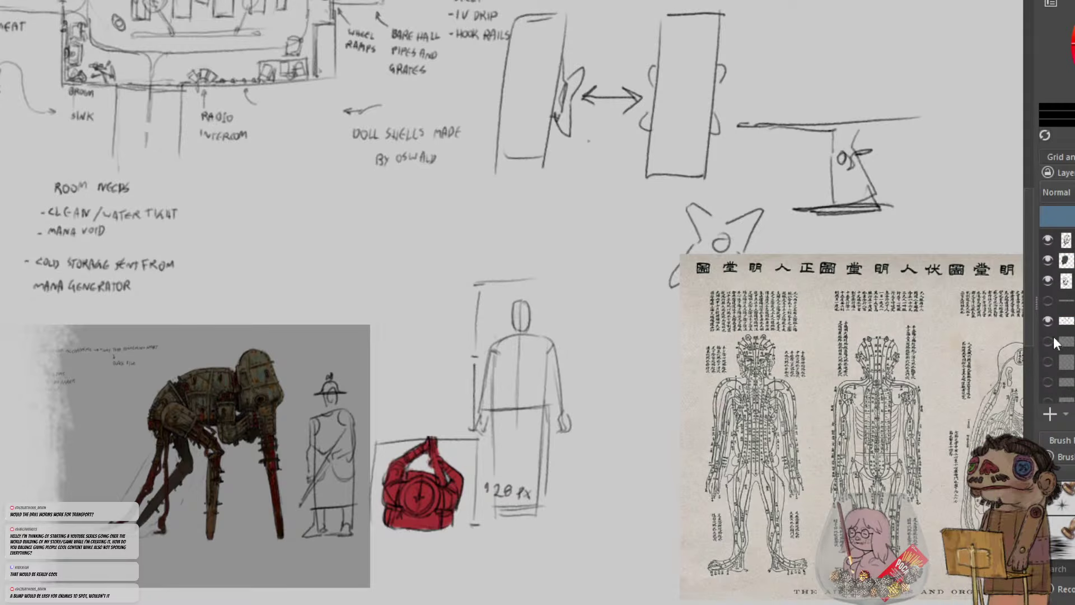
pyautogui.click(1047, 324)
pyautogui.click(1046, 324)
pyautogui.click(1046, 323)
pyautogui.click(1046, 323)
pyautogui.click(1048, 323)
pyautogui.click(1049, 321)
pyautogui.click(1049, 319)
pyautogui.click(1049, 319)
pyautogui.click(1066, 323)
pyautogui.scroll(-5, 1066, 320)
# Lower the opacity of the backpack and figure layer, and make the higher sketch layer active for drawing
pyautogui.click(1066, 311)
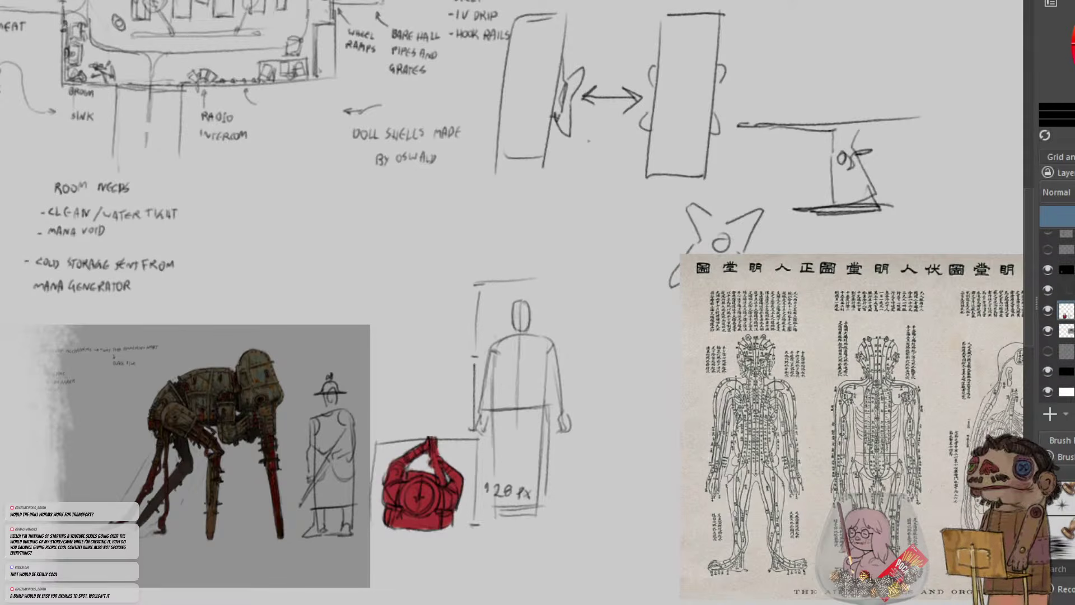
pyautogui.click(1074, 192)
pyautogui.scroll(5, 1067, 321)
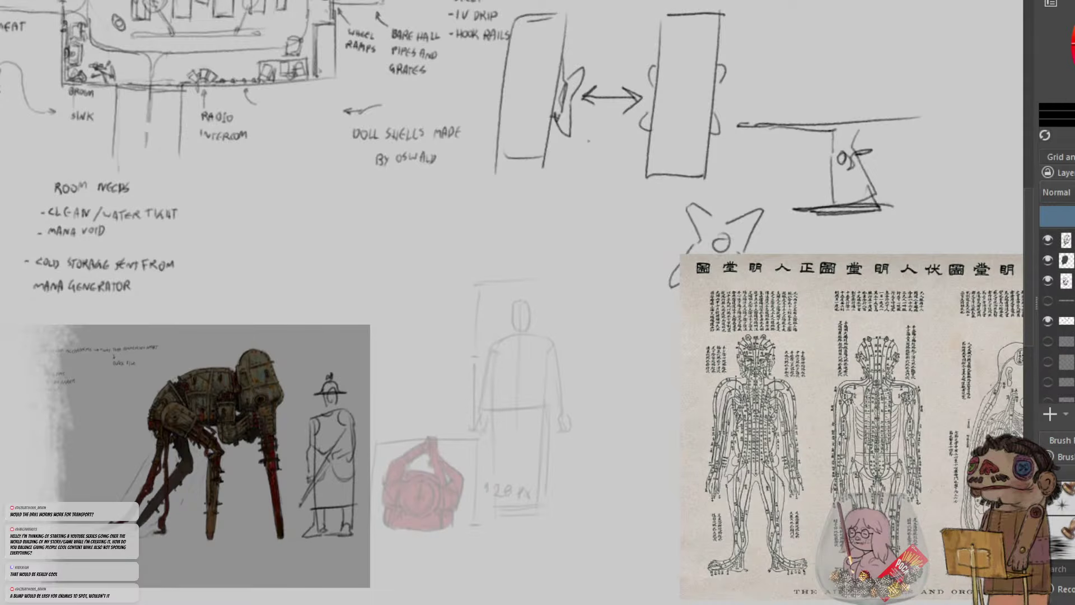
pyautogui.click(1066, 321)
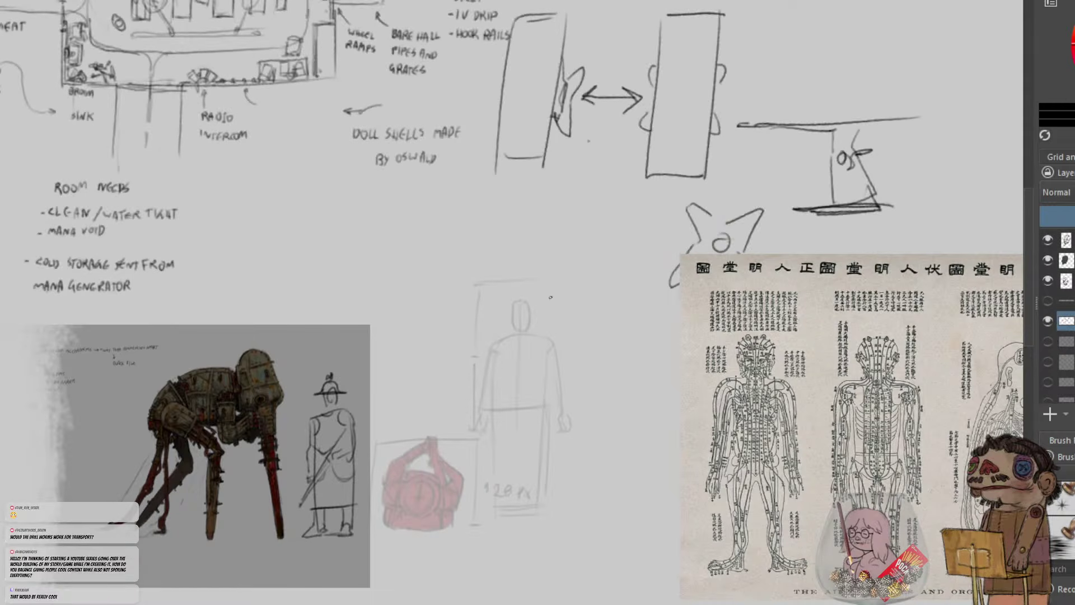
# Draw a square headrest outline around the faded figure's head, redoing strokes until the box fits
pyautogui.hotkey('ctrl', 'z')
pyautogui.moveTo(552, 297); pyautogui.dragTo(482, 294)
pyautogui.hotkey('ctrl', '-')
pyautogui.hotkey('ctrl', '-')
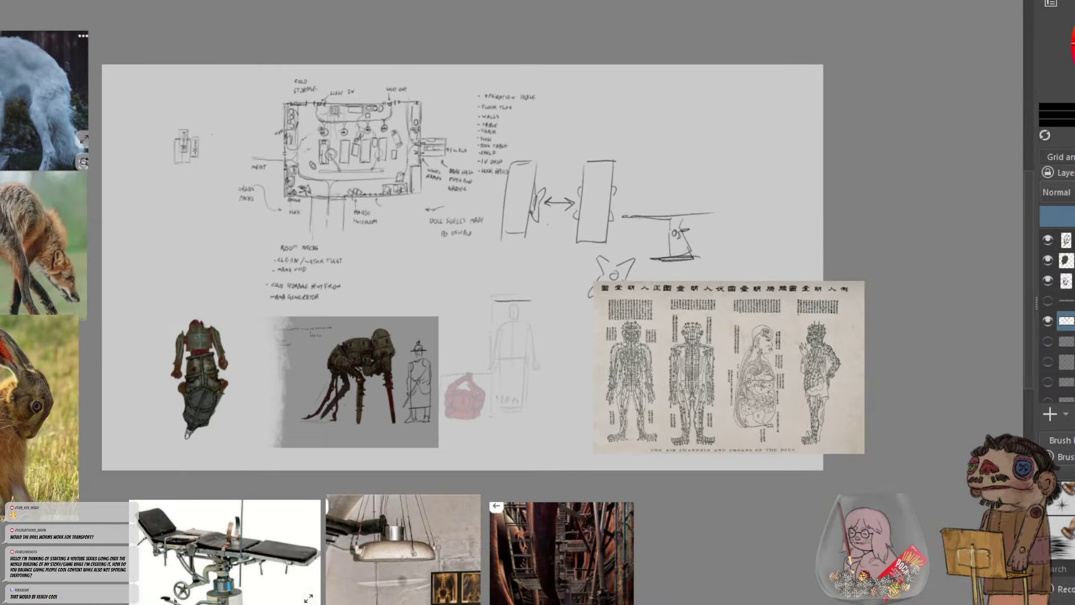
pyautogui.press('+')
pyautogui.press('+')
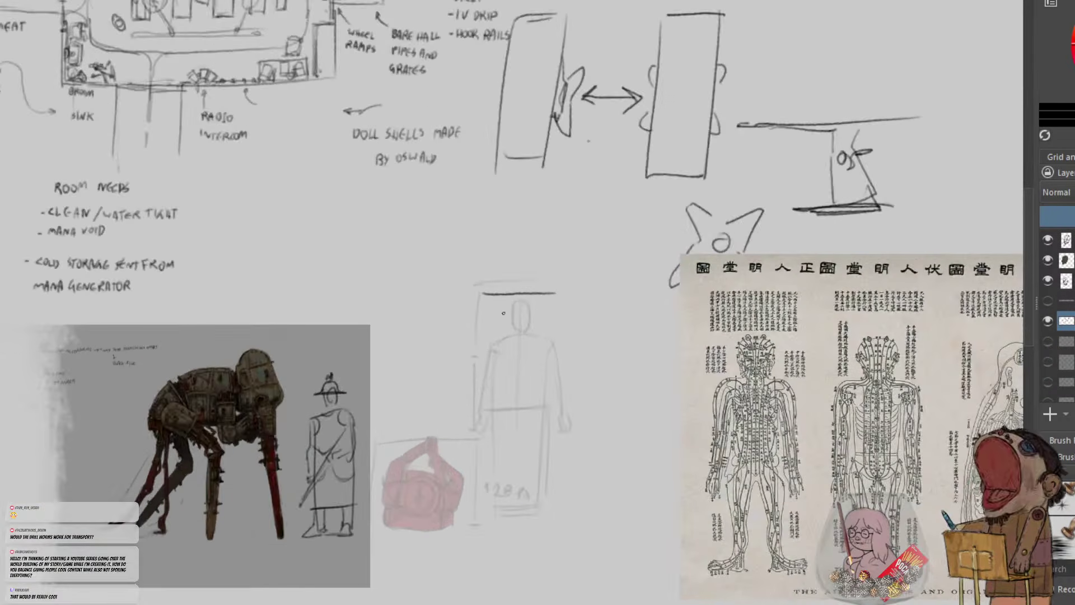
pyautogui.moveTo(486, 295)
pyautogui.mouseDown()
pyautogui.moveTo(487, 347)
pyautogui.moveTo(545, 291)
pyautogui.moveTo(501, 292)
pyautogui.moveTo(497, 336)
pyautogui.mouseUp()
pyautogui.hotkey('ctrl', 'z')
pyautogui.hotkey('ctrl', 'z')
pyautogui.hotkey('ctrl', 'z')
pyautogui.hotkey('ctrl', 'z')
pyautogui.hotkey('ctrl', 'z')
pyautogui.moveTo(541, 291)
pyautogui.mouseDown()
pyautogui.moveTo(542, 335)
pyautogui.moveTo(488, 339)
pyautogui.moveTo(509, 338)
pyautogui.moveTo(492, 338)
pyautogui.moveTo(491, 414)
pyautogui.mouseUp()
pyautogui.hotkey('ctrl', 'z')
pyautogui.hotkey('ctrl', 'z')
# Draw the operation table's long rectangular body below the headrest, with a dividing line below the figure's waist
pyautogui.moveTo(493, 339); pyautogui.dragTo(489, 510)
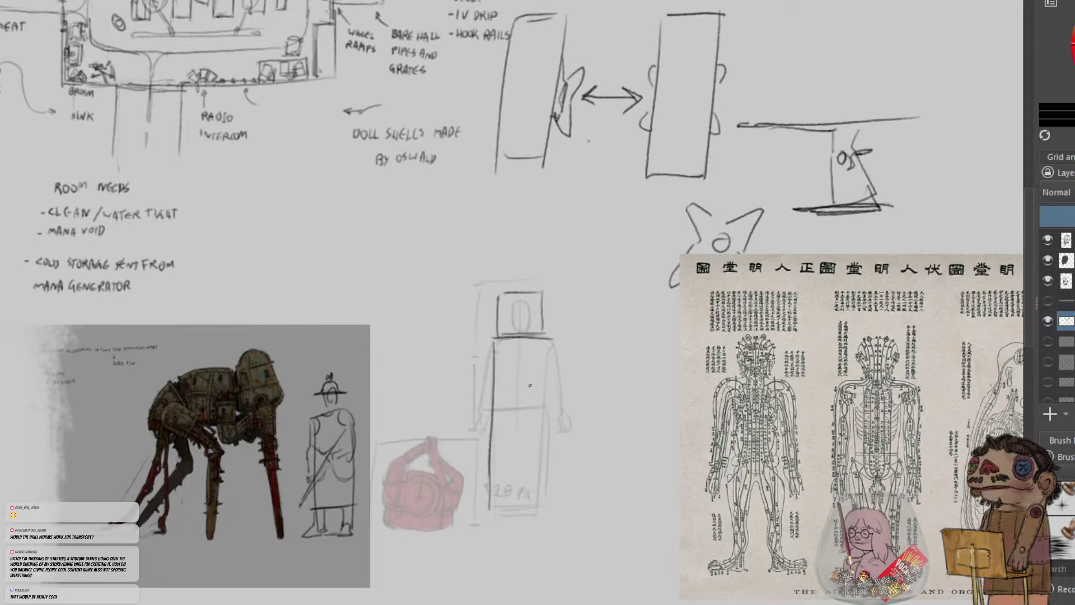
pyautogui.hotkey('ctrl', 'z')
pyautogui.moveTo(551, 338)
pyautogui.mouseDown()
pyautogui.moveTo(540, 507)
pyautogui.moveTo(492, 511)
pyautogui.mouseUp()
pyautogui.hotkey('ctrl', 'z')
pyautogui.hotkey('ctrl', 'z')
pyautogui.hotkey('ctrl', 'z')
pyautogui.hotkey('ctrl', 'z')
pyautogui.moveTo(551, 340); pyautogui.dragTo(544, 499)
pyautogui.moveTo(496, 341); pyautogui.dragTo(486, 490)
pyautogui.hotkey('ctrl', 'z')
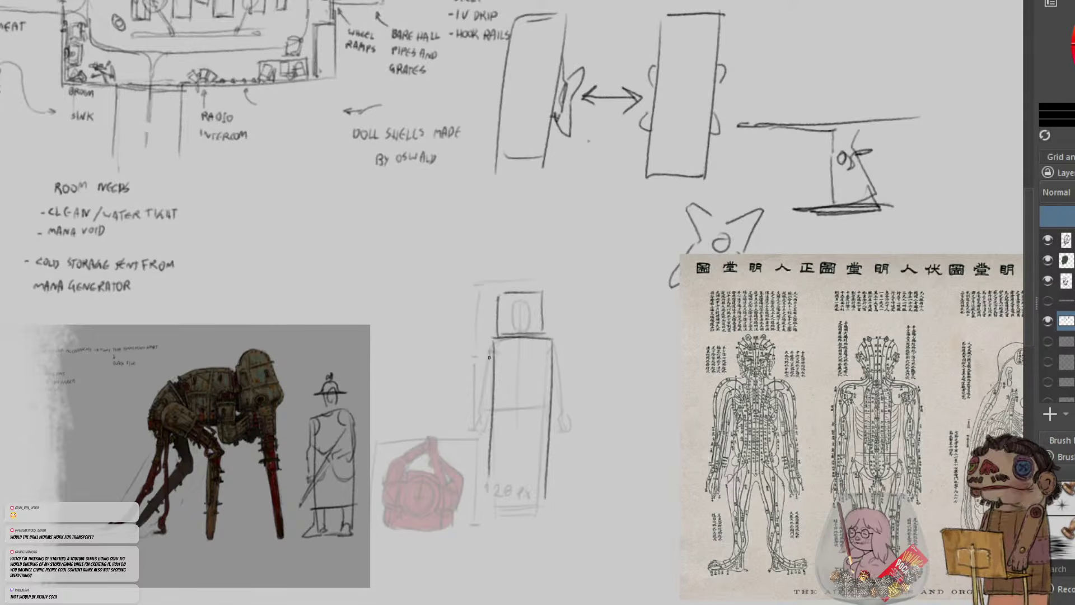
pyautogui.moveTo(491, 348); pyautogui.dragTo(489, 514)
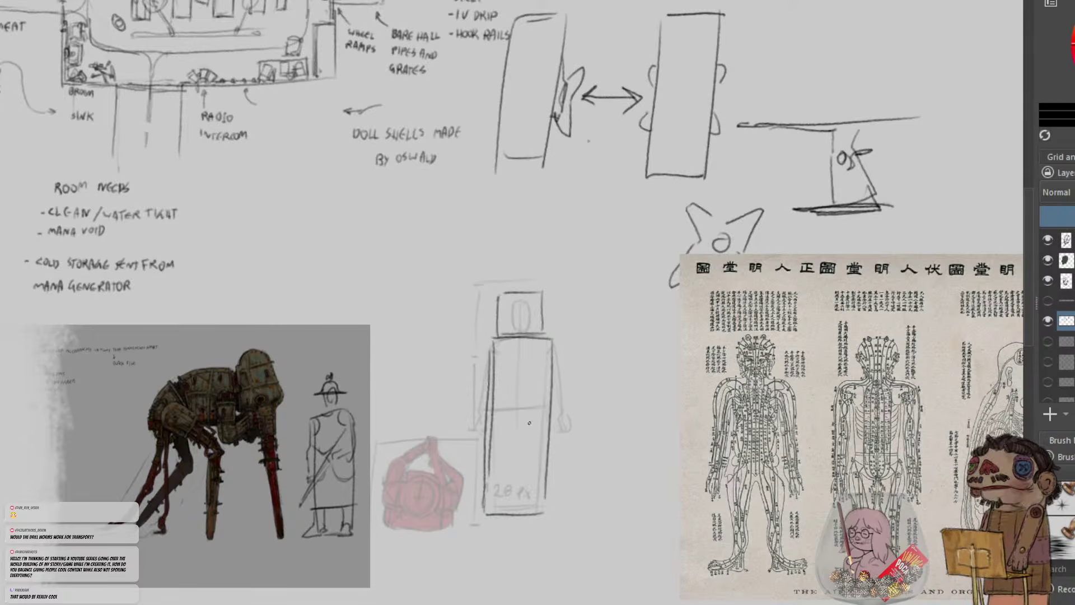
pyautogui.moveTo(552, 420)
pyautogui.mouseDown()
pyautogui.moveTo(479, 427)
pyautogui.moveTo(489, 419)
pyautogui.mouseUp()
pyautogui.hotkey('ctrl', 'z')
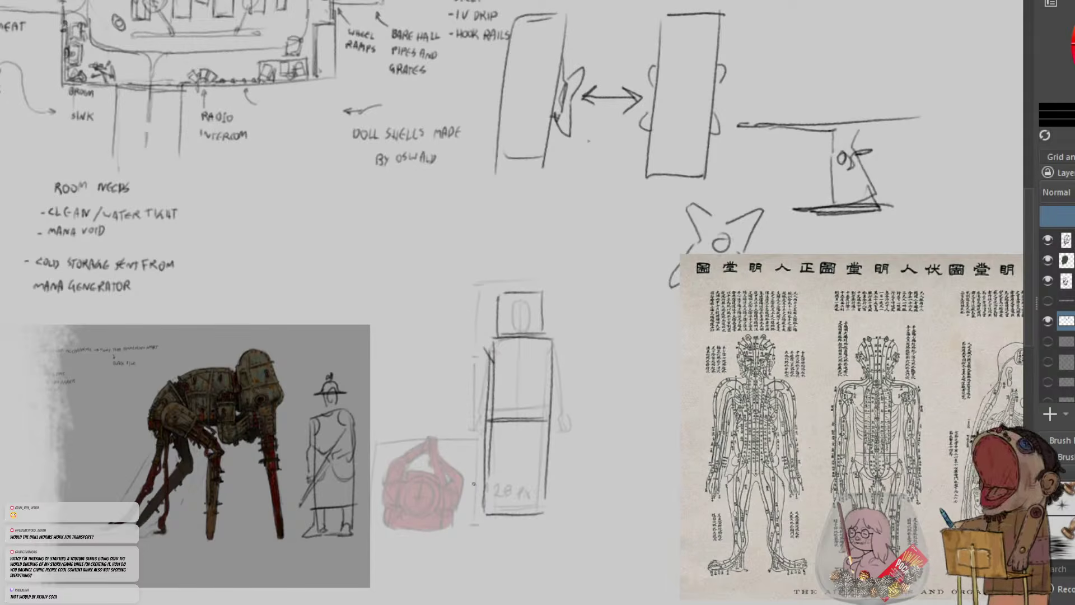
# Study the operating table reference photo and sketch a slanted arm board from the table's left shoulder
pyautogui.moveTo(357, 425); pyautogui.dragTo(722, 214)
pyautogui.scroll(3, 512, 314)
pyautogui.moveTo(314, 447); pyautogui.dragTo(556, 310)
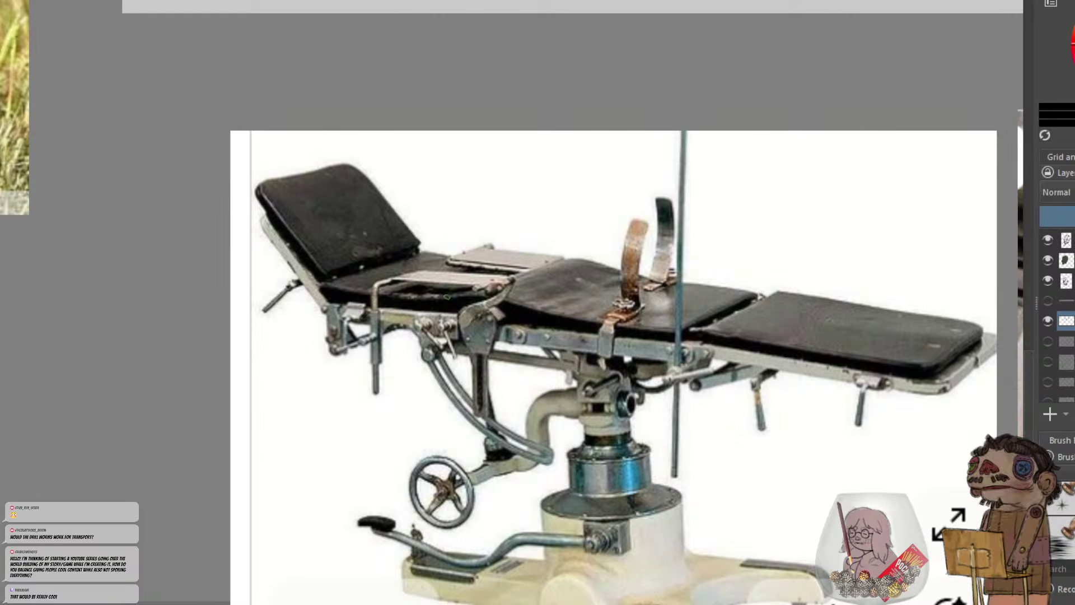
pyautogui.scroll(-3, 508, 271)
pyautogui.moveTo(964, 33)
pyautogui.mouseDown()
pyautogui.moveTo(493, 211)
pyautogui.moveTo(525, 275)
pyautogui.mouseUp()
pyautogui.scroll(1, 524, 276)
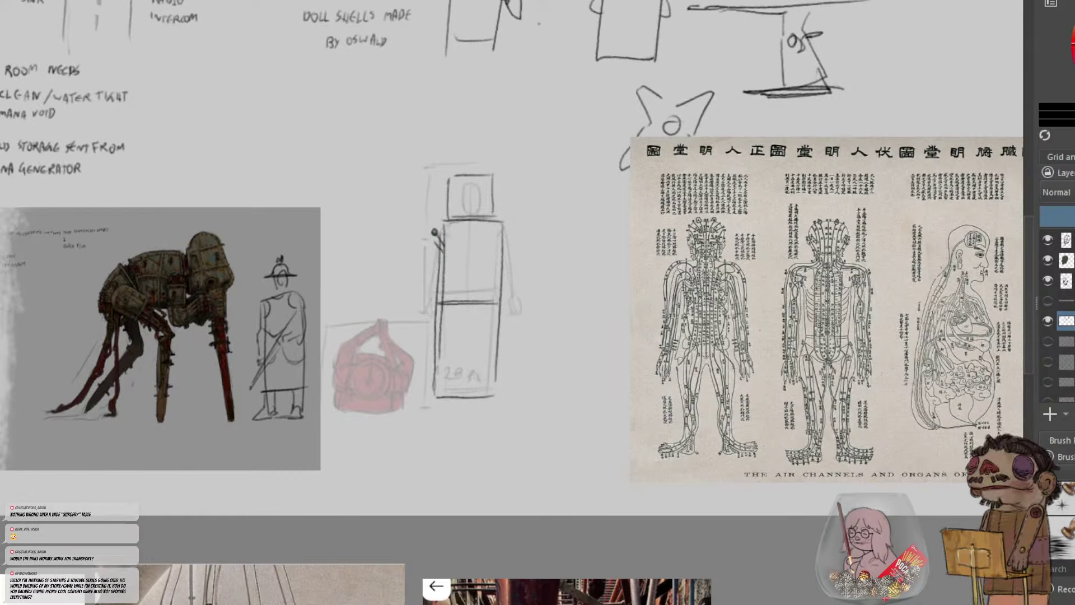
pyautogui.moveTo(445, 250); pyautogui.dragTo(406, 289)
pyautogui.moveTo(428, 241)
pyautogui.mouseDown()
pyautogui.moveTo(400, 271)
pyautogui.moveTo(410, 294)
pyautogui.mouseUp()
pyautogui.hotkey('ctrl', 'z')
pyautogui.hotkey('ctrl', 'z')
pyautogui.moveTo(447, 245)
pyautogui.mouseDown()
pyautogui.moveTo(419, 314)
pyautogui.moveTo(407, 305)
pyautogui.mouseUp()
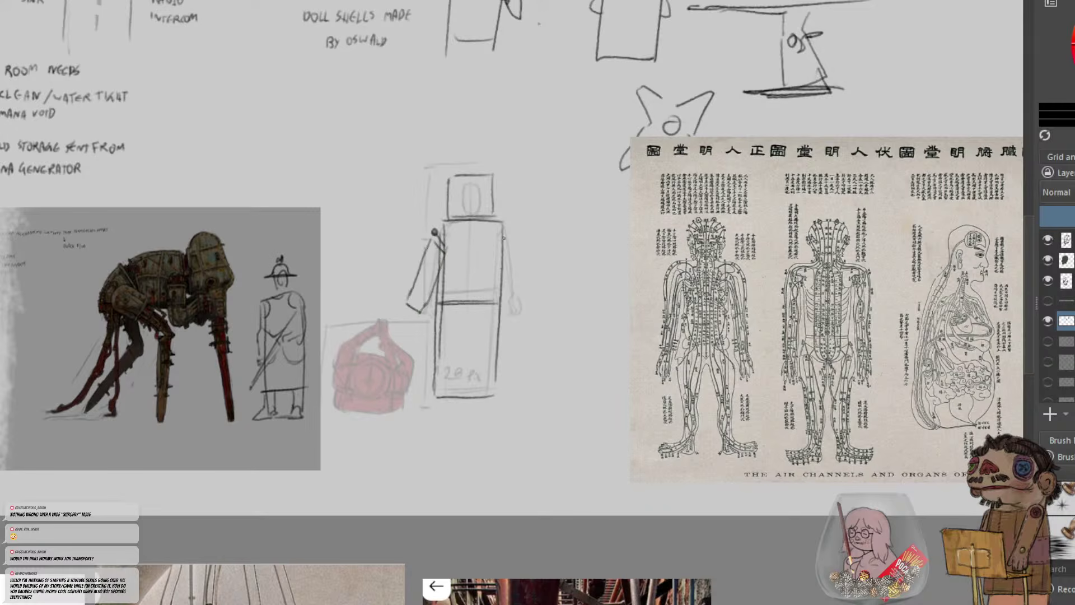
# Draw a matching slanted arm board with a pivot knob on the table's right side
pyautogui.moveTo(505, 232)
pyautogui.mouseDown()
pyautogui.moveTo(530, 305)
pyautogui.moveTo(510, 303)
pyautogui.mouseUp()
pyautogui.moveTo(506, 236); pyautogui.dragTo(495, 250)
pyautogui.moveTo(407, 296); pyautogui.dragTo(419, 303)
pyautogui.moveTo(491, 254)
pyautogui.mouseDown()
pyautogui.moveTo(499, 273)
pyautogui.moveTo(487, 251)
pyautogui.moveTo(502, 246)
pyautogui.moveTo(493, 254)
pyautogui.mouseUp()
pyautogui.hotkey('ctrl', 'z')
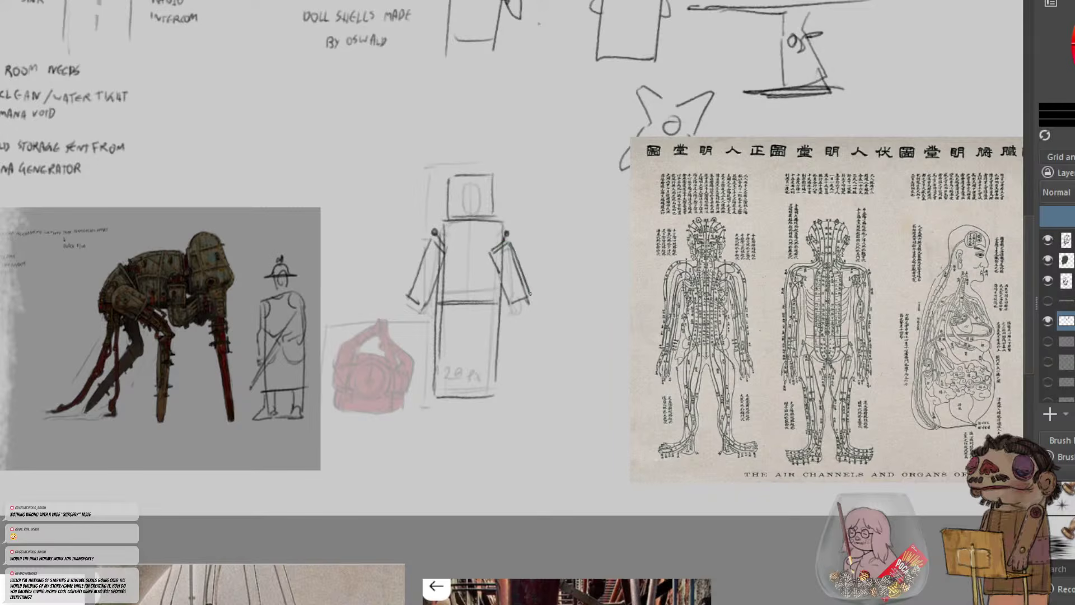
pyautogui.moveTo(530, 292); pyautogui.dragTo(522, 300)
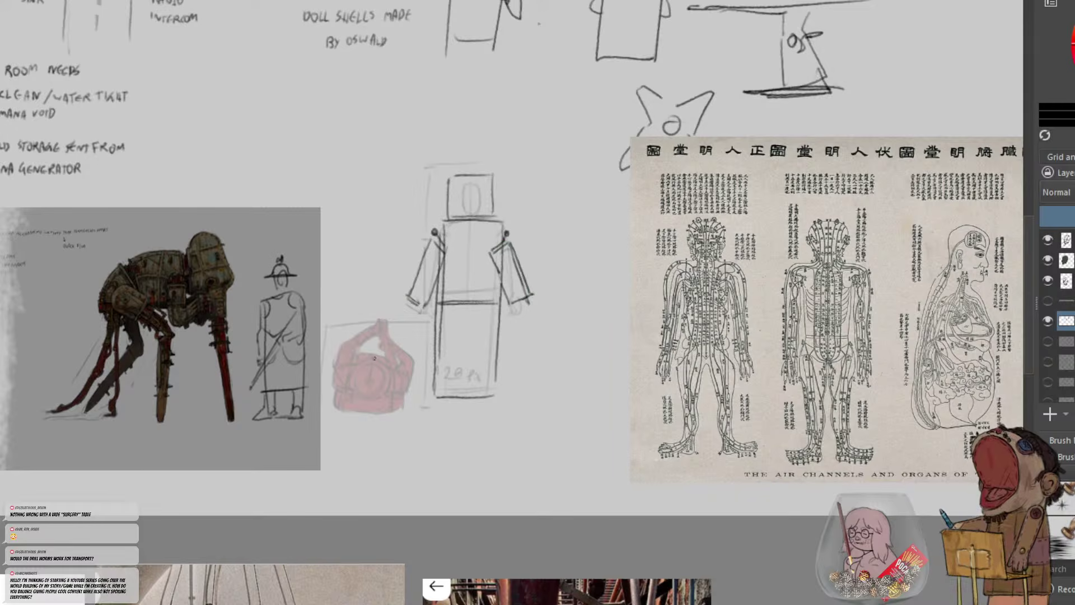
# Select the whole operation table drawing and shift it slightly down and to the right over the faded figure
pyautogui.moveTo(523, 426)
pyautogui.mouseDown()
pyautogui.moveTo(389, 297)
pyautogui.moveTo(493, 430)
pyautogui.mouseUp()
pyautogui.hotkey('ctrl', 't')
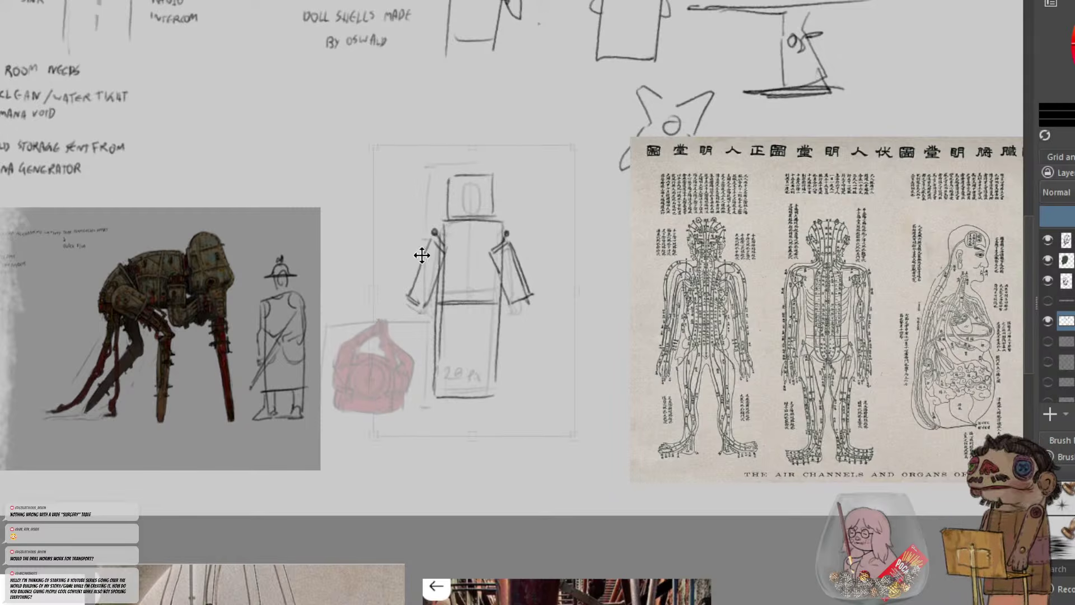
pyautogui.moveTo(420, 241); pyautogui.dragTo(341, 255)
pyautogui.moveTo(494, 289); pyautogui.dragTo(503, 289)
pyautogui.hotkey('ctrl', 'z')
pyautogui.moveTo(425, 240); pyautogui.dragTo(510, 249)
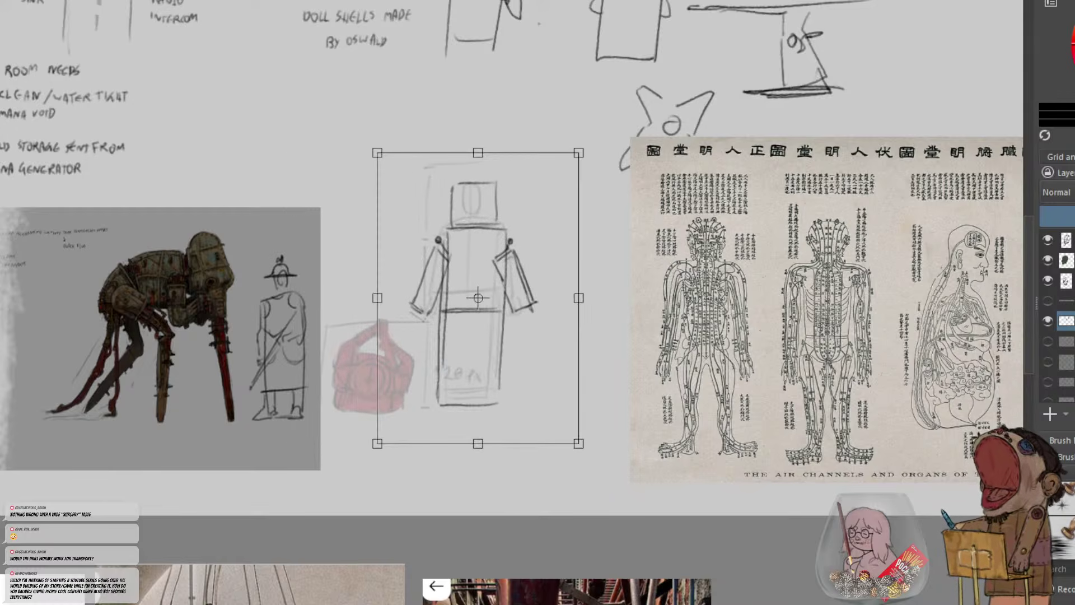
pyautogui.press('Return')
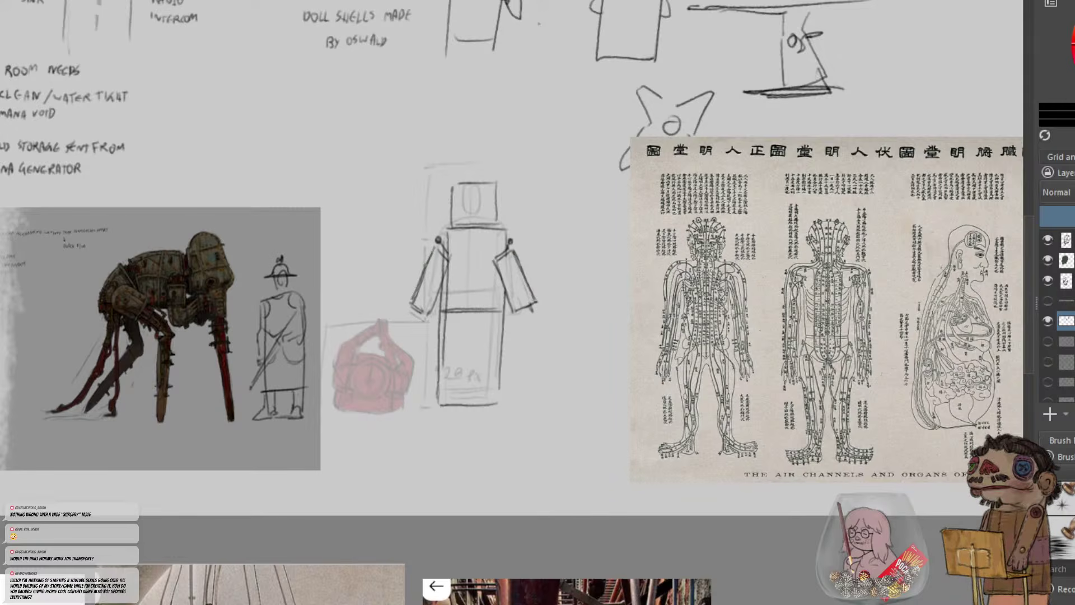
# Add hand-like grips to both arm board ends, an oval inside the headrest and small round fittings along the foot
pyautogui.moveTo(413, 293); pyautogui.dragTo(425, 303)
pyautogui.moveTo(503, 306); pyautogui.dragTo(458, 307)
pyautogui.hotkey('ctrl', 'z')
pyautogui.moveTo(479, 189)
pyautogui.mouseDown()
pyautogui.moveTo(485, 220)
pyautogui.moveTo(476, 184)
pyautogui.moveTo(462, 204)
pyautogui.moveTo(468, 219)
pyautogui.mouseUp()
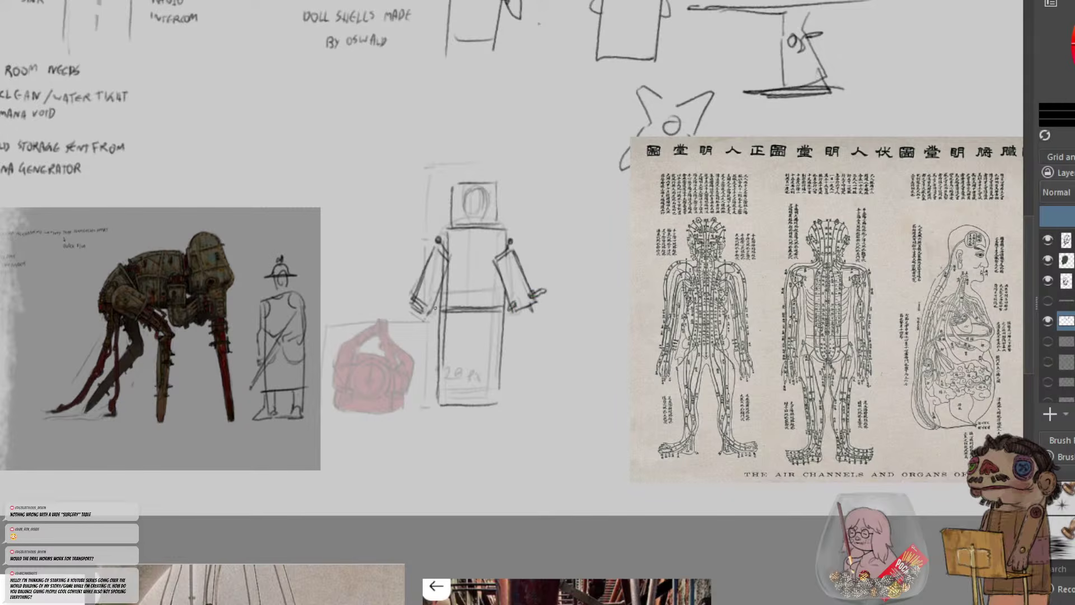
pyautogui.moveTo(435, 302)
pyautogui.mouseDown()
pyautogui.moveTo(425, 312)
pyautogui.moveTo(415, 290)
pyautogui.mouseUp()
pyautogui.moveTo(439, 393); pyautogui.dragTo(503, 398)
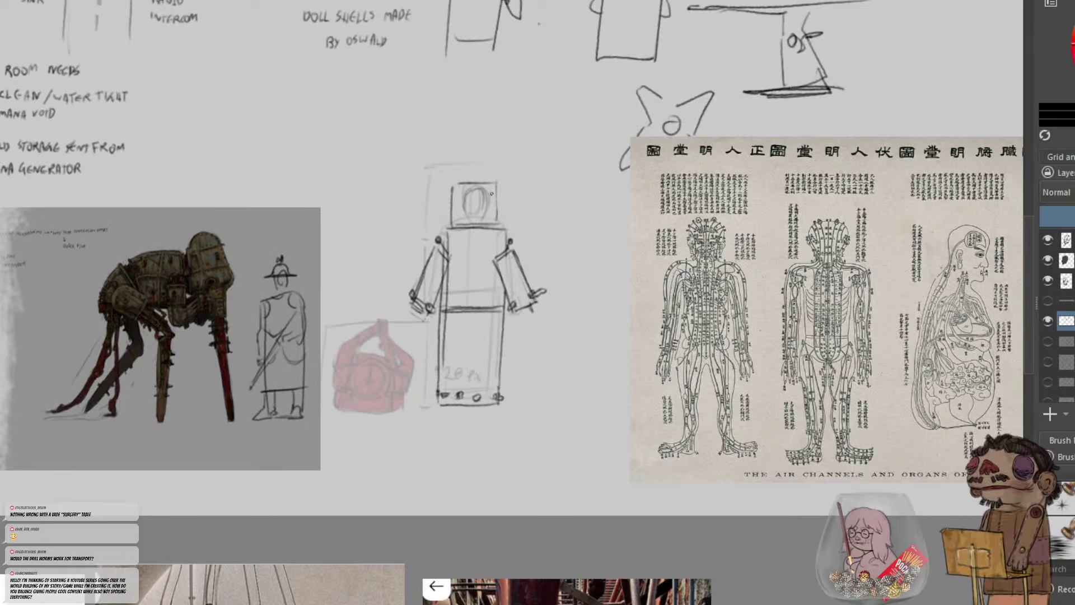
# Round the headrest's upper corners, add small side knobs to it and refine the lines where it meets the table body
pyautogui.moveTo(493, 190)
pyautogui.mouseDown()
pyautogui.moveTo(504, 192)
pyautogui.moveTo(449, 191)
pyautogui.moveTo(496, 183)
pyautogui.moveTo(498, 223)
pyautogui.moveTo(490, 182)
pyautogui.moveTo(454, 223)
pyautogui.mouseUp()
pyautogui.hotkey('ctrl', 'z')
pyautogui.hotkey('ctrl', 'z')
pyautogui.hotkey('ctrl', 'z')
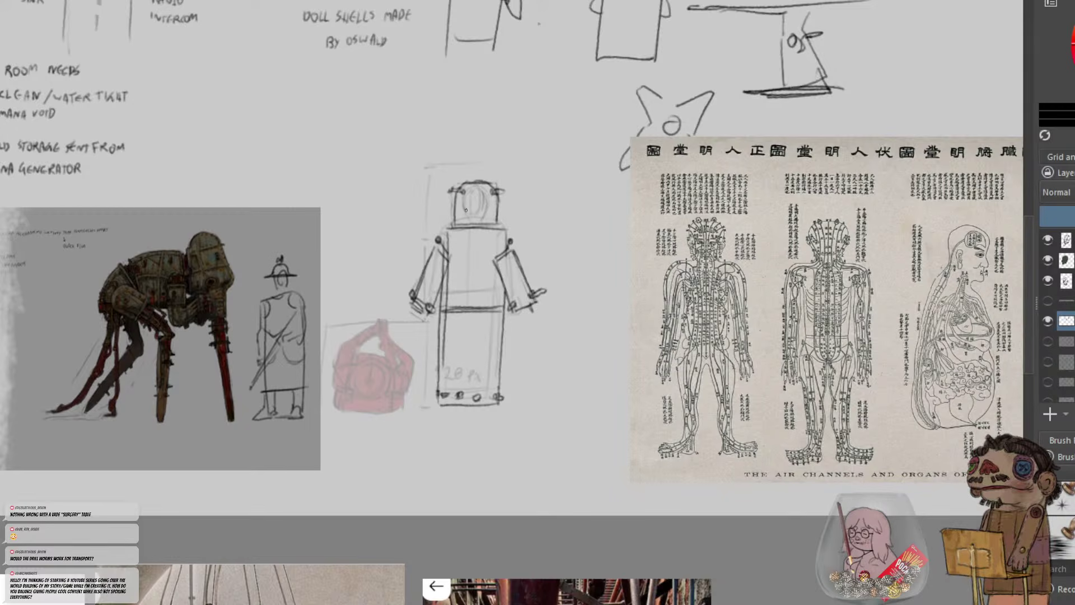
pyautogui.moveTo(466, 210)
pyautogui.mouseDown()
pyautogui.moveTo(482, 192)
pyautogui.moveTo(483, 215)
pyautogui.mouseUp()
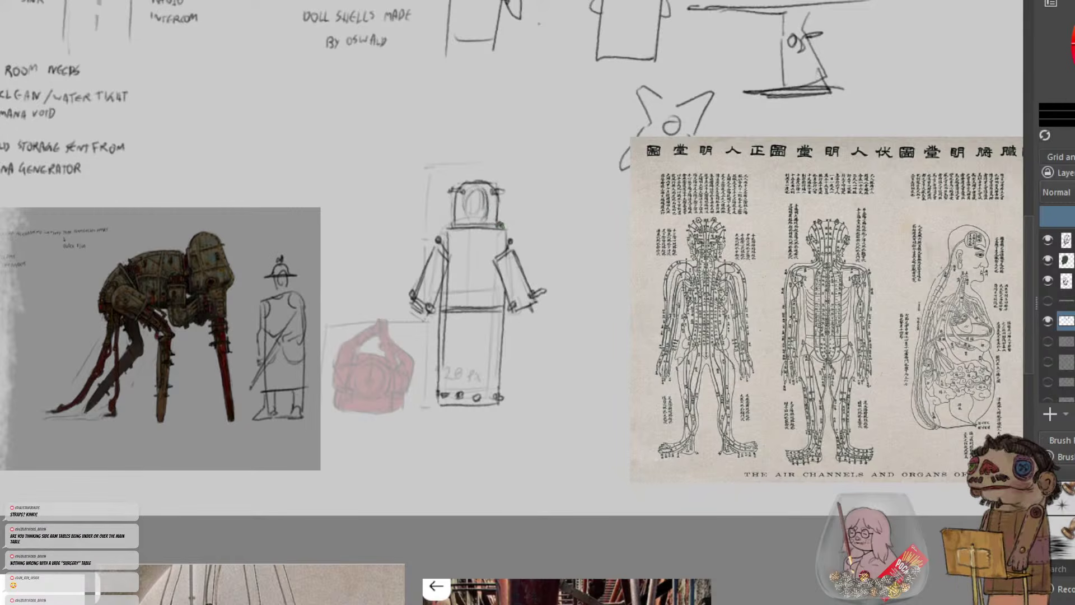
pyautogui.moveTo(501, 222)
pyautogui.mouseDown()
pyautogui.moveTo(500, 197)
pyautogui.moveTo(508, 242)
pyautogui.mouseUp()
pyautogui.moveTo(446, 226)
pyautogui.mouseDown()
pyautogui.moveTo(446, 247)
pyautogui.moveTo(454, 193)
pyautogui.mouseUp()
pyautogui.hotkey('ctrl', 'z')
pyautogui.hotkey('ctrl', '-')
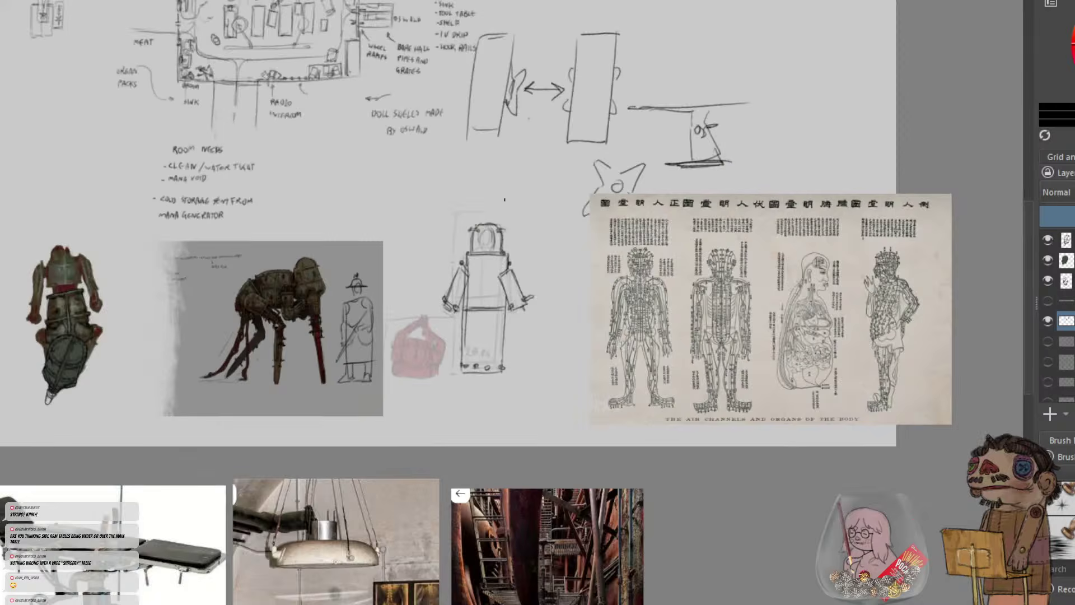
# Examine the vintage operating table photo and compare its sections and fittings with the operation table sketch
pyautogui.hotkey('ctrl', '+')
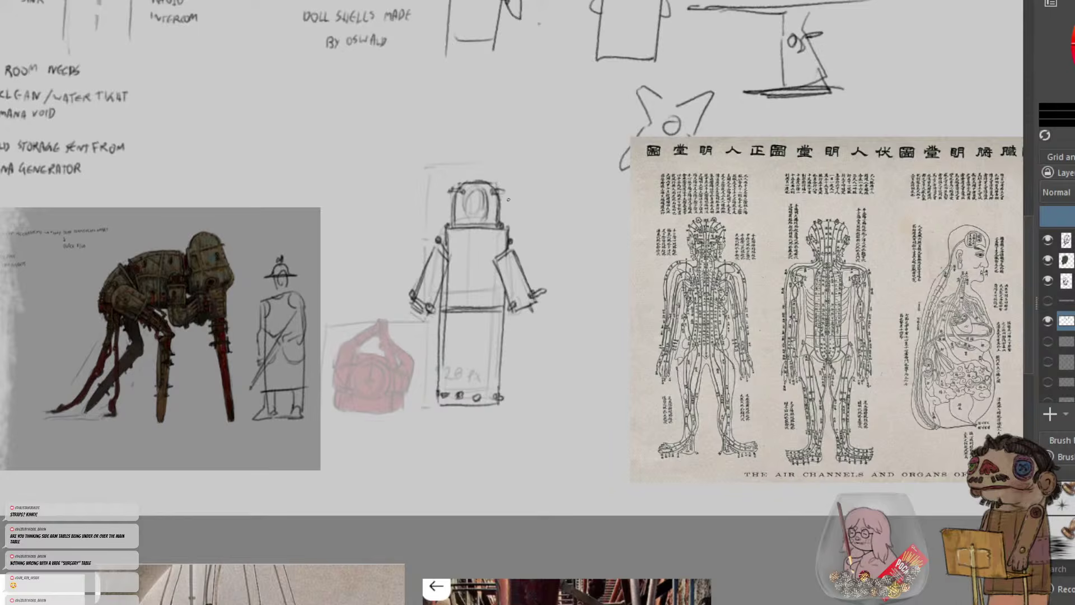
pyautogui.moveTo(408, 317); pyautogui.dragTo(629, 113)
pyautogui.moveTo(475, 304); pyautogui.dragTo(783, 62)
pyautogui.scroll(1, 276, 179)
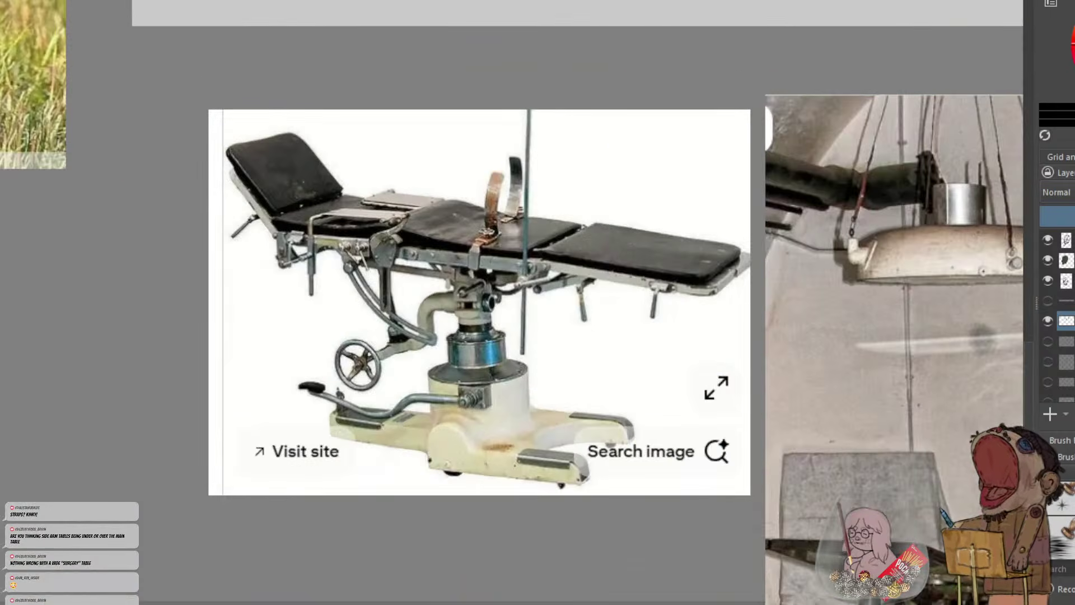
pyautogui.scroll(1, 302, 200)
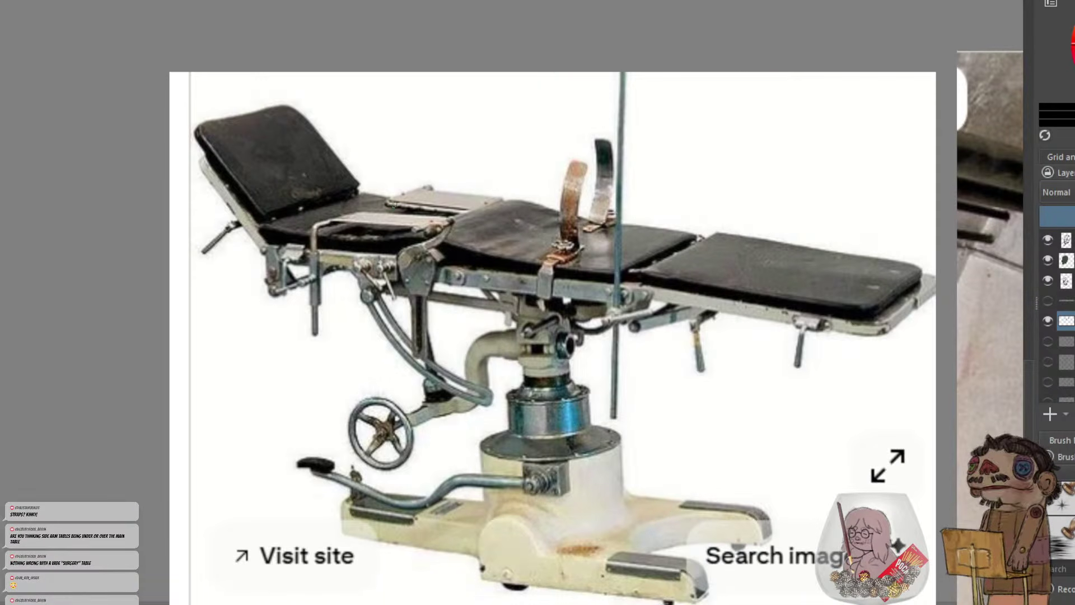
pyautogui.scroll(-2, 454, 257)
pyautogui.moveTo(903, 27); pyautogui.dragTo(465, 225)
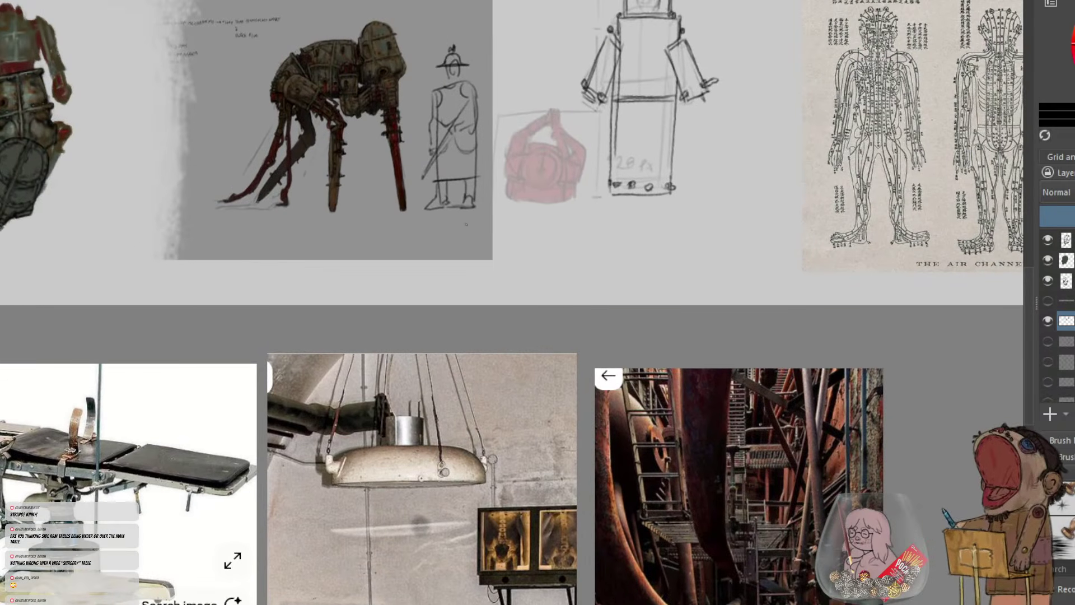
pyautogui.moveTo(529, 148); pyautogui.dragTo(435, 403)
pyautogui.scroll(1, 435, 403)
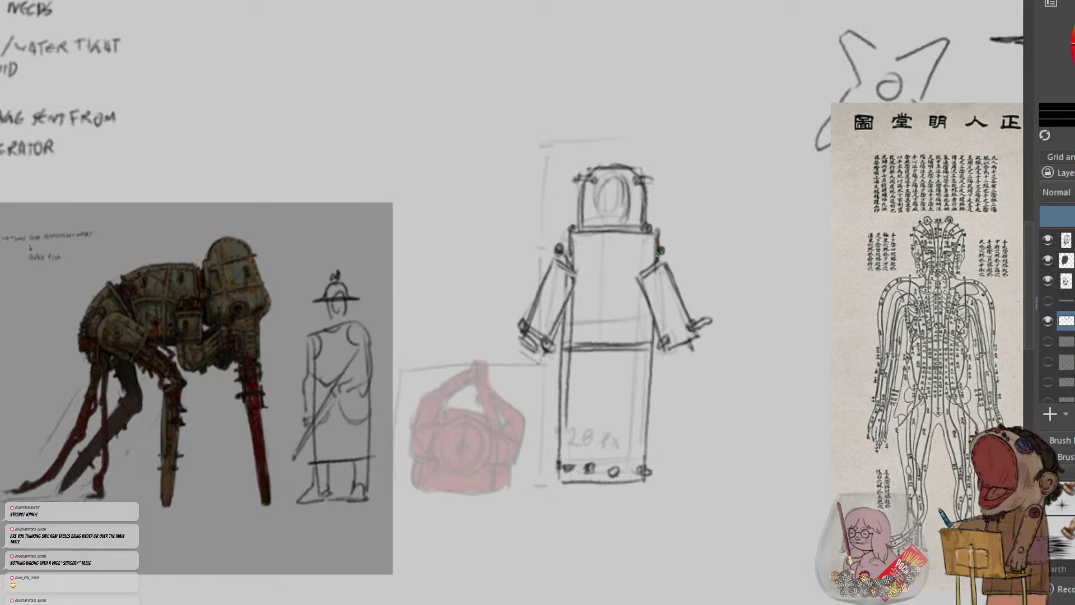
# Check the operating room floor plan against the operation table sketch and the creature scale reference
pyautogui.press('-')
pyautogui.moveTo(518, 183); pyautogui.dragTo(749, 403)
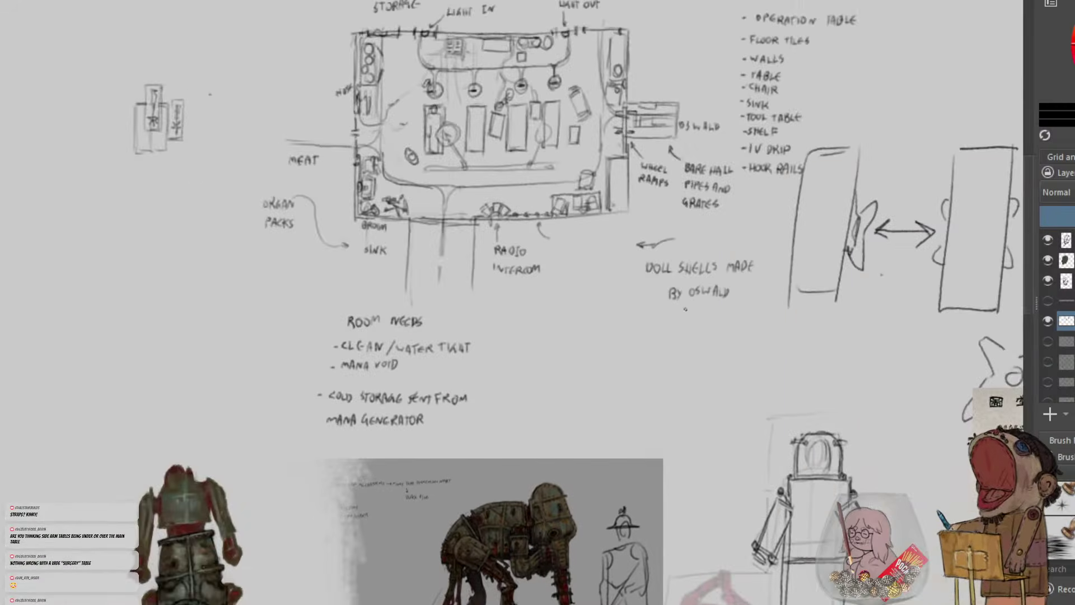
pyautogui.moveTo(457, 147); pyautogui.dragTo(454, 240)
pyautogui.scroll(2, 459, 225)
pyautogui.moveTo(374, 47); pyautogui.dragTo(398, 114)
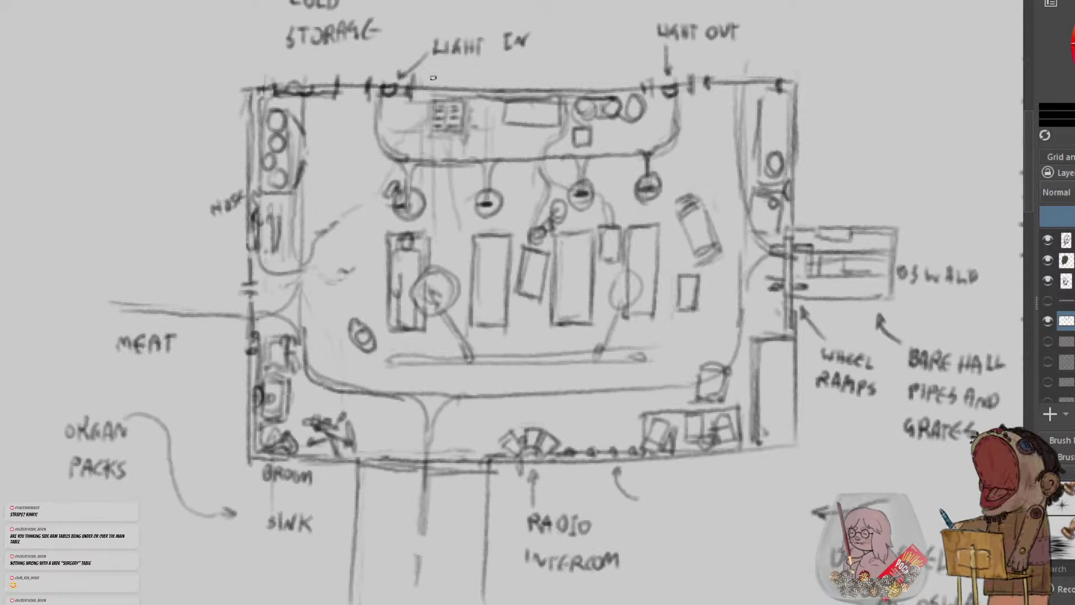
pyautogui.scroll(-3, 550, 374)
pyautogui.moveTo(623, 386); pyautogui.dragTo(456, 195)
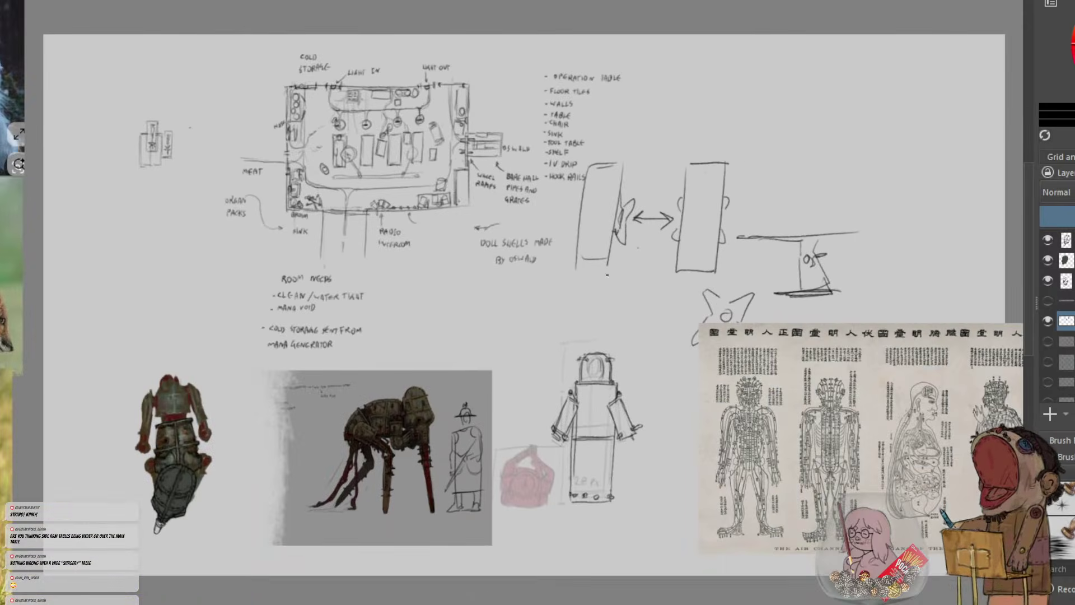
pyautogui.scroll(4, 692, 309)
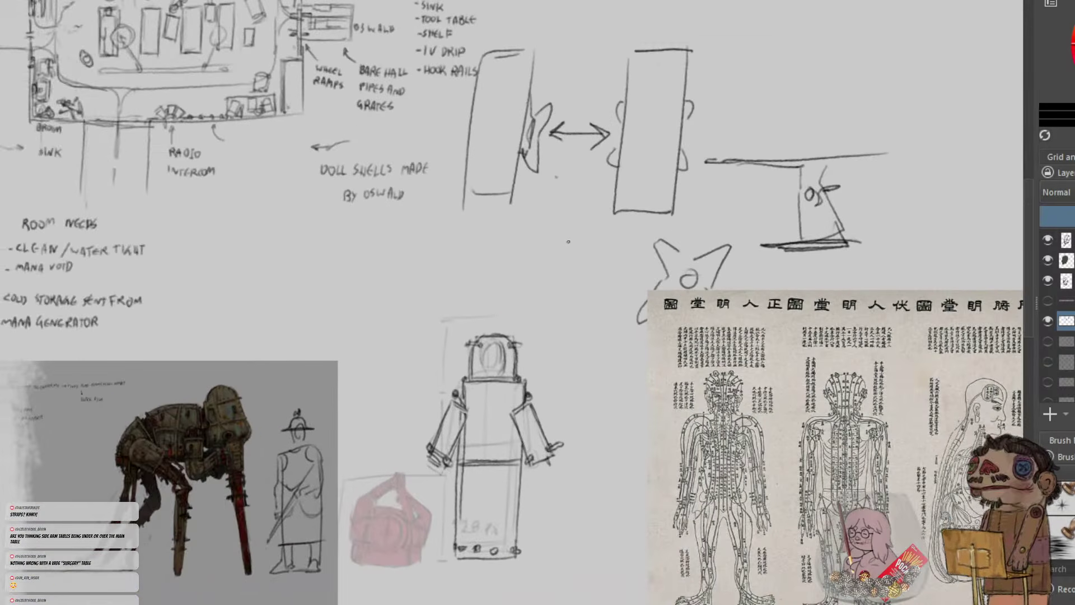
pyautogui.scroll(-4, 558, 256)
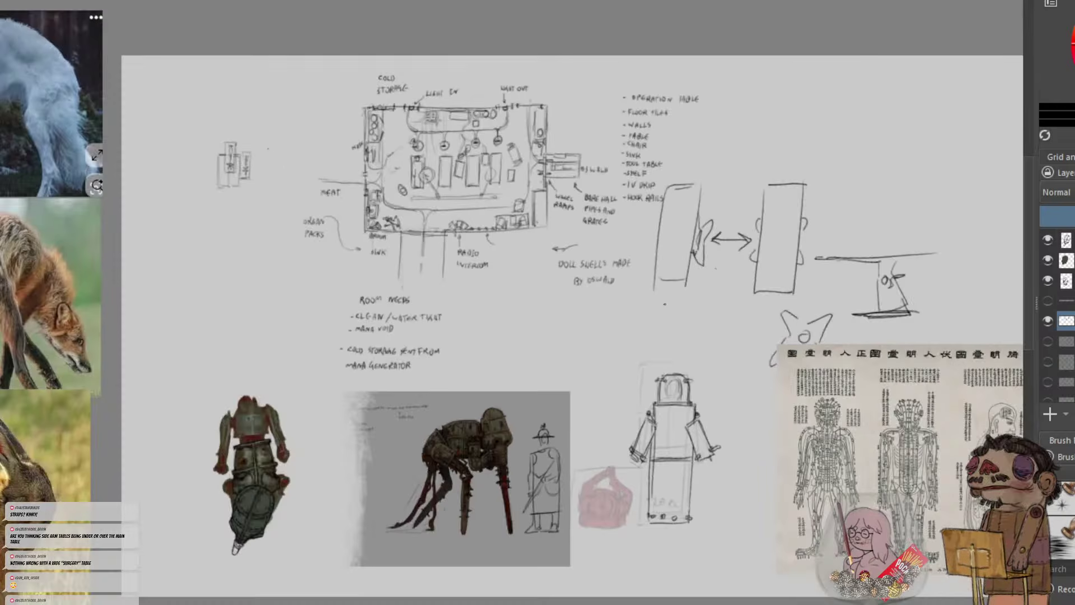
pyautogui.scroll(5, 664, 304)
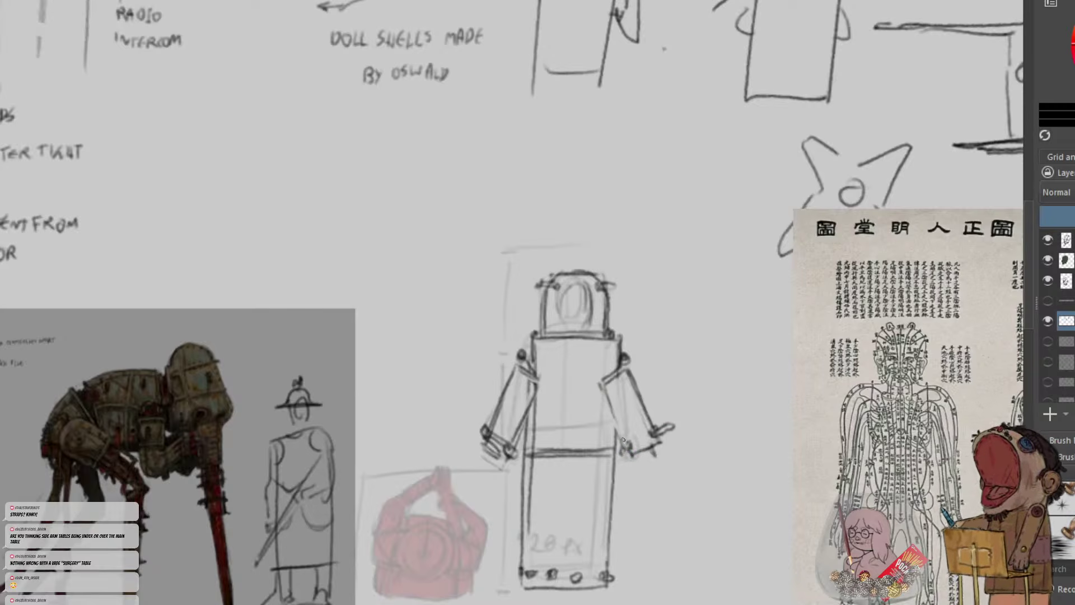
pyautogui.moveTo(614, 410); pyautogui.dragTo(625, 441)
# Review the floor plan's labels, the room needs notes and the asset list alongside the table concept sketches
pyautogui.moveTo(189, 168); pyautogui.dragTo(749, 372)
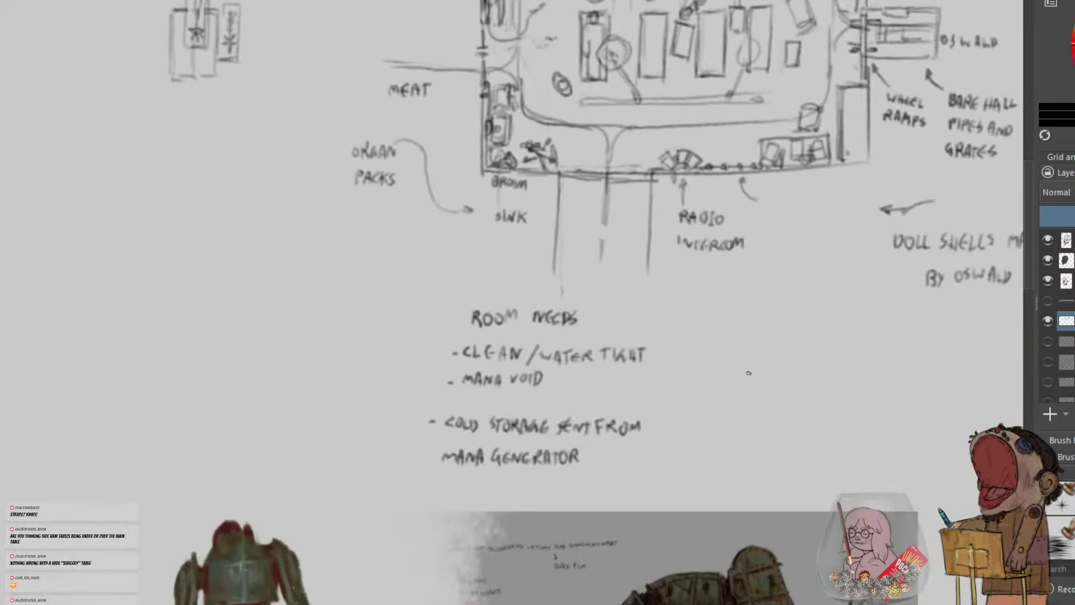
pyautogui.moveTo(644, 229); pyautogui.dragTo(621, 366)
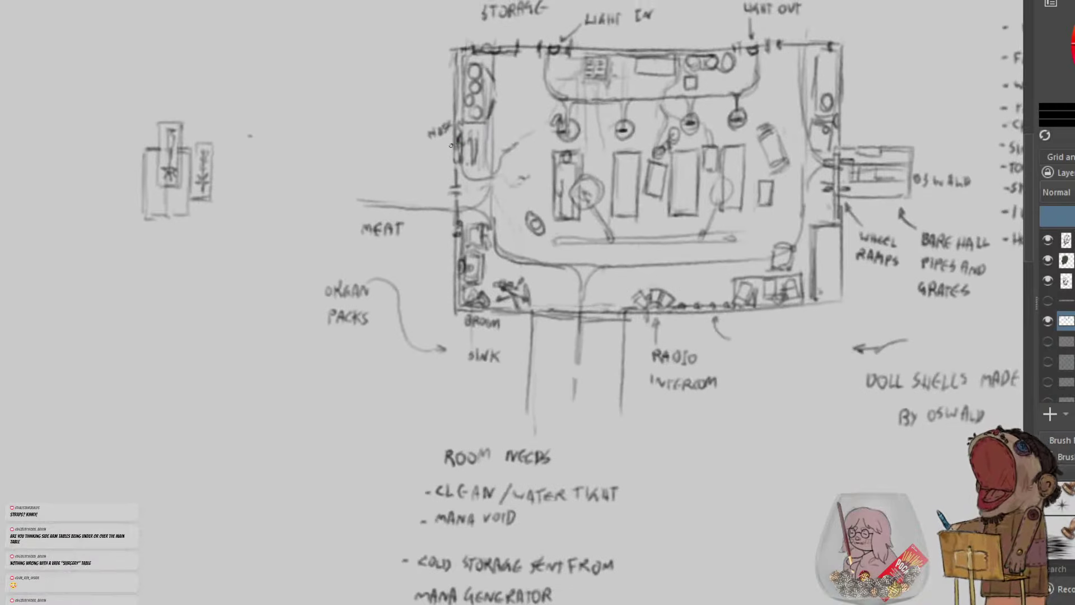
pyautogui.moveTo(529, 196); pyautogui.dragTo(434, 174)
pyautogui.scroll(-2, 504, 280)
pyautogui.scroll(2, 423, 247)
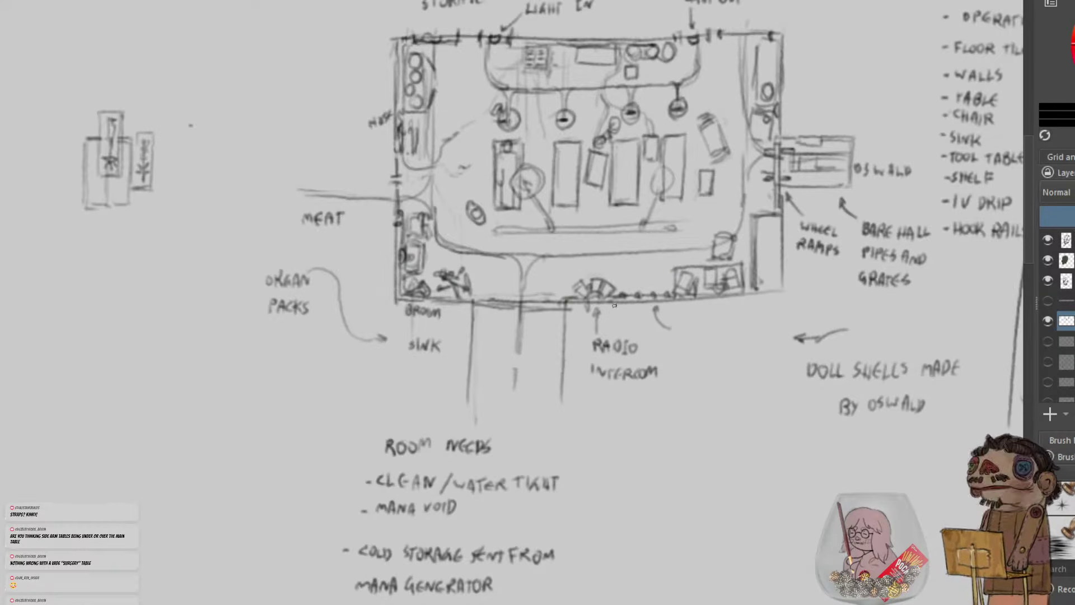
pyautogui.scroll(3, 613, 257)
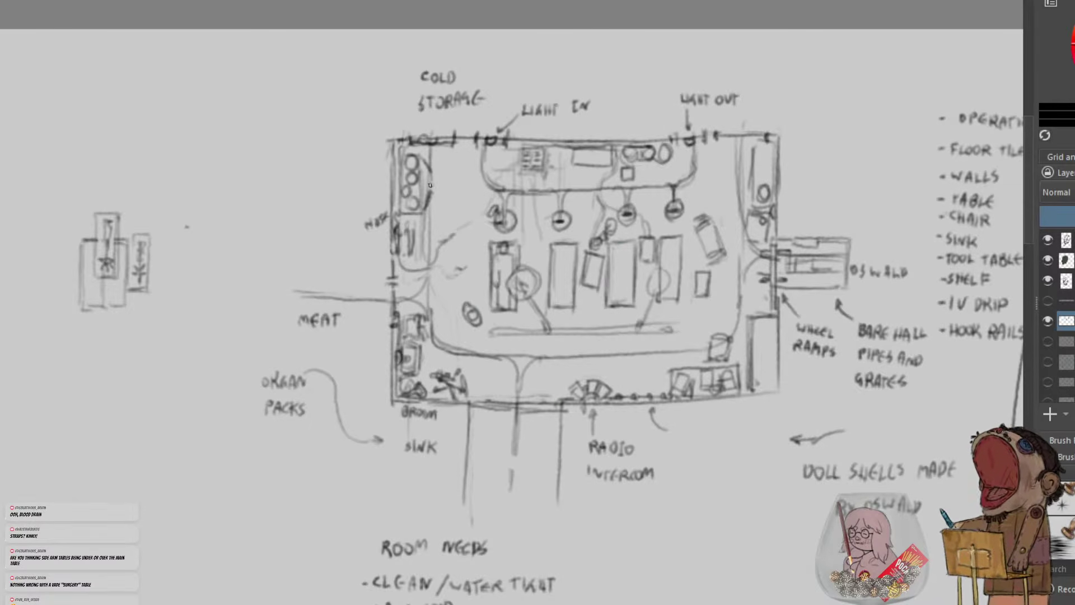
pyautogui.scroll(-2, 547, 328)
pyautogui.moveTo(610, 381)
pyautogui.mouseDown()
pyautogui.moveTo(336, 290)
pyautogui.moveTo(508, 343)
pyautogui.moveTo(322, 205)
pyautogui.mouseUp()
pyautogui.scroll(-2, 322, 205)
pyautogui.moveTo(444, 223); pyautogui.dragTo(580, 278)
pyautogui.scroll(1, 580, 278)
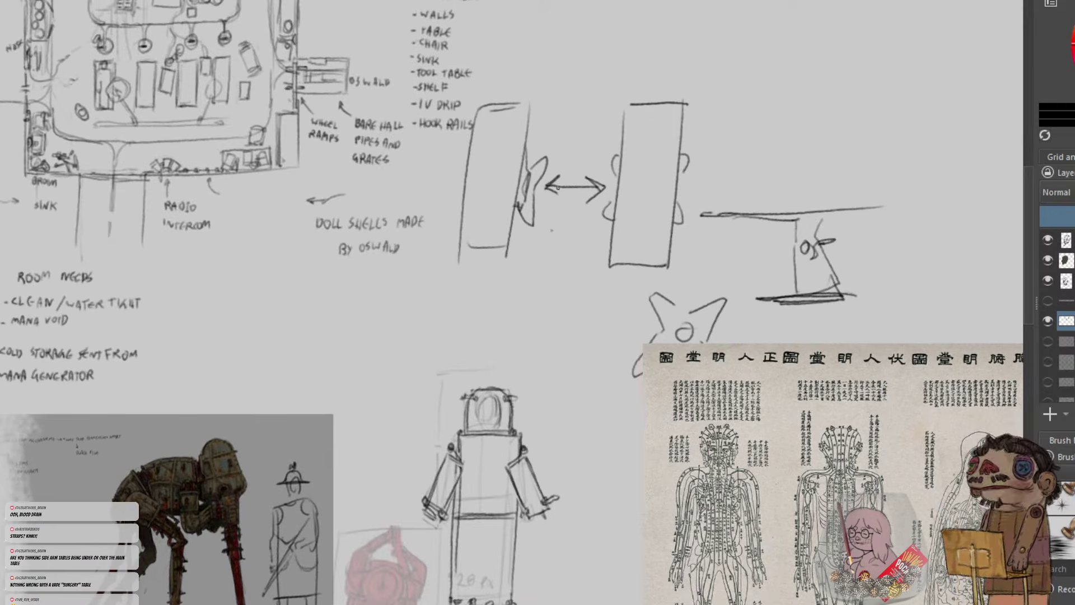
pyautogui.moveTo(589, 401); pyautogui.dragTo(672, 171)
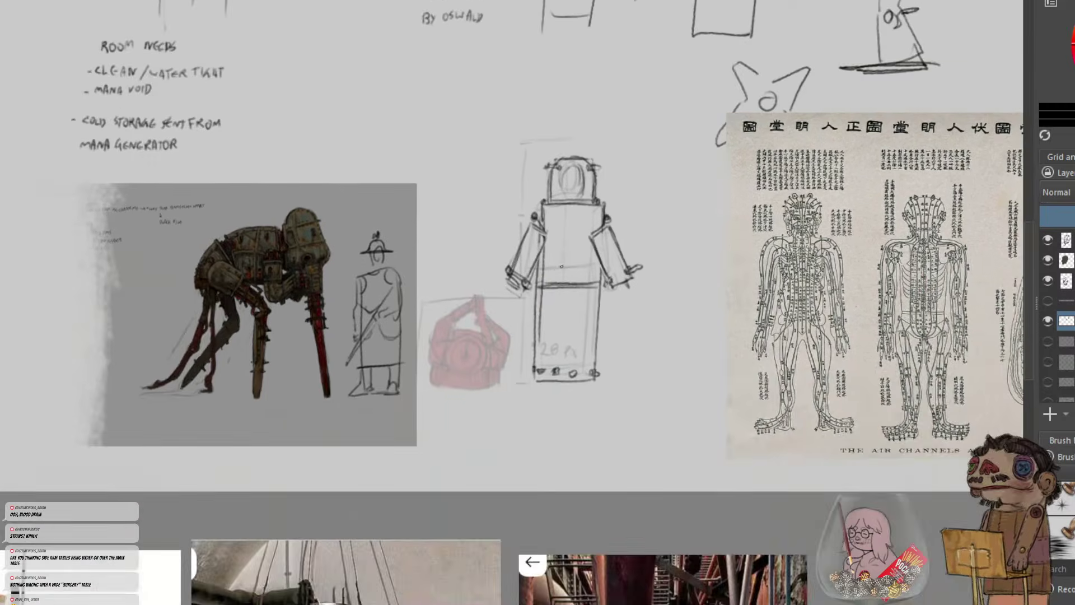
pyautogui.scroll(1, 604, 146)
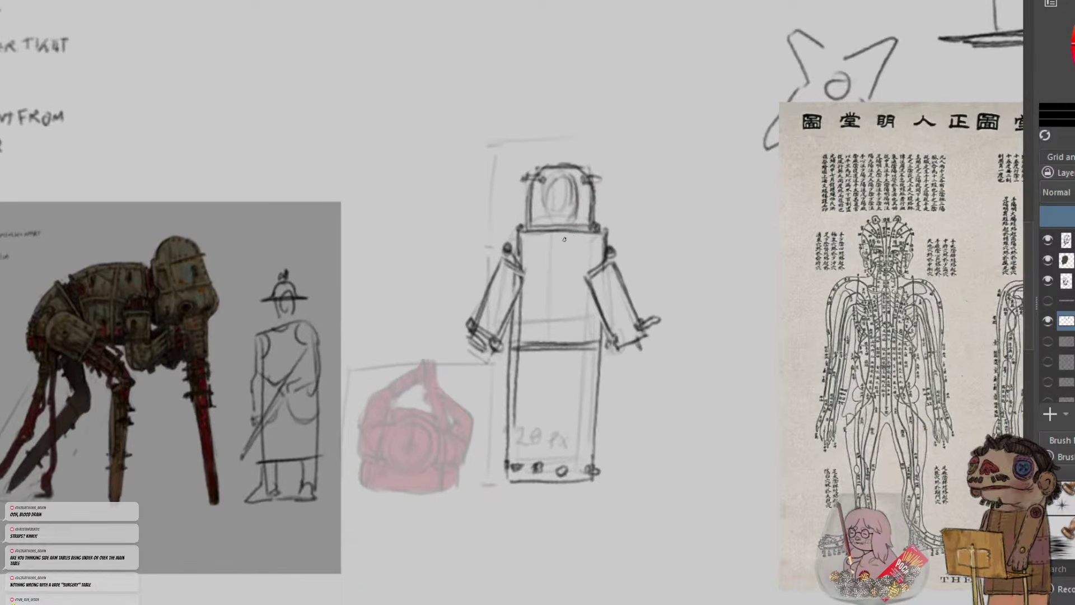
# Turn on horizontal mirroring and move the mirror axis onto the operation table's centre line
pyautogui.moveTo(564, 234); pyautogui.dragTo(554, 294)
pyautogui.hotkey('ctrl', 'z')
pyautogui.hotkey('ctrl', 'z')
pyautogui.hotkey('ctrl', 'z')
pyautogui.press('m')
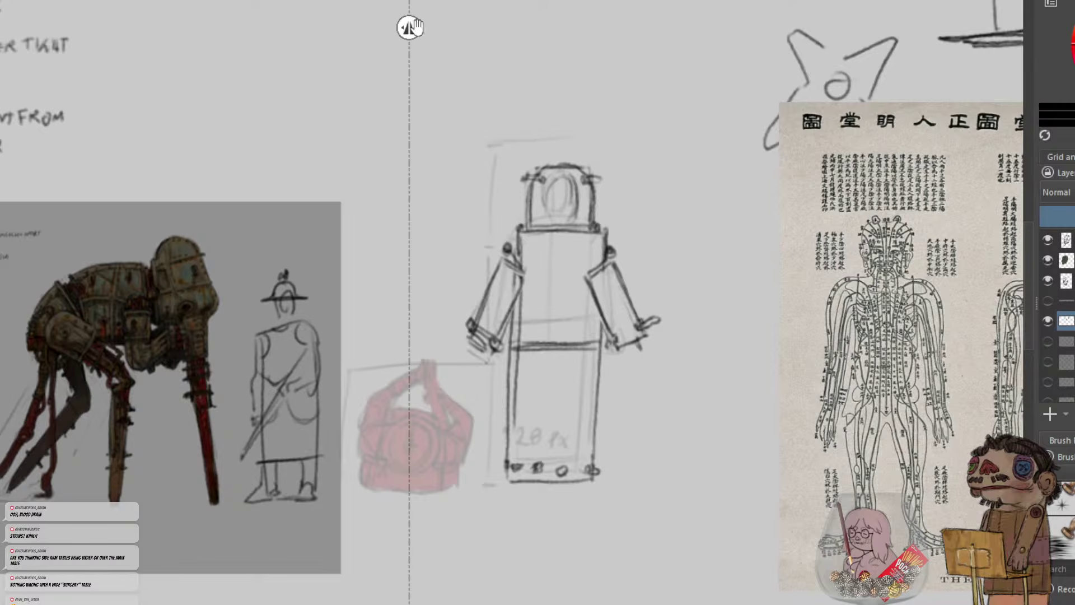
pyautogui.moveTo(408, 33); pyautogui.dragTo(557, 41)
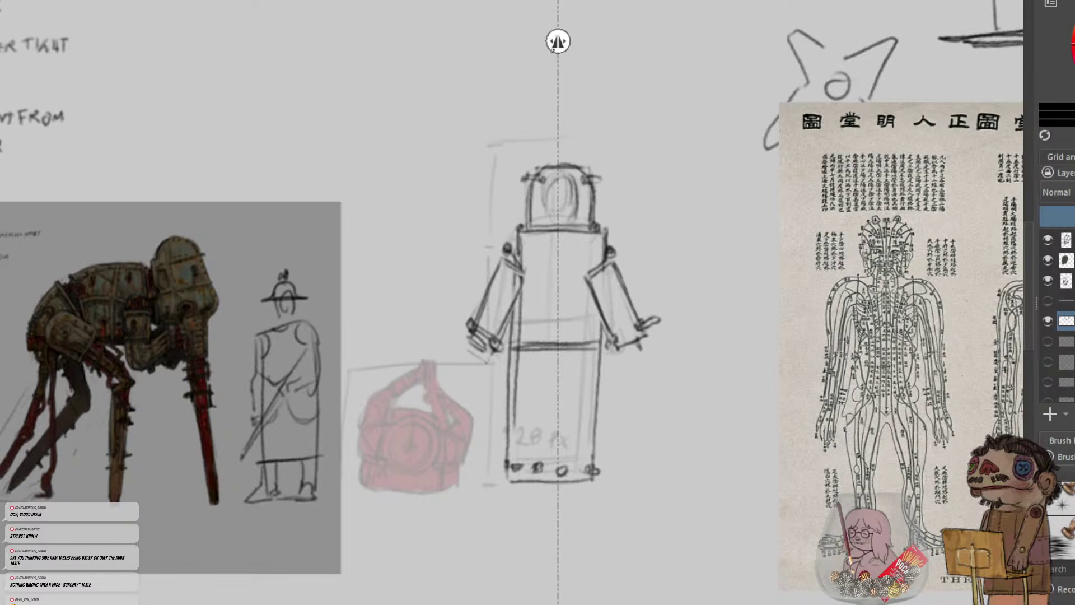
# Try a narrow vertical slot with an arched outline down the middle of the table's upper body
pyautogui.moveTo(551, 255); pyautogui.dragTo(554, 289)
pyautogui.moveTo(557, 247); pyautogui.dragTo(557, 290)
pyautogui.moveTo(557, 248)
pyautogui.mouseDown()
pyautogui.moveTo(557, 292)
pyautogui.moveTo(542, 249)
pyautogui.moveTo(541, 301)
pyautogui.moveTo(551, 258)
pyautogui.moveTo(550, 286)
pyautogui.mouseUp()
pyautogui.hotkey('ctrl', 'z')
pyautogui.hotkey('ctrl', 'z')
pyautogui.hotkey('ctrl', 'z')
pyautogui.hotkey('ctrl', 'z')
pyautogui.hotkey('ctrl', 'z')
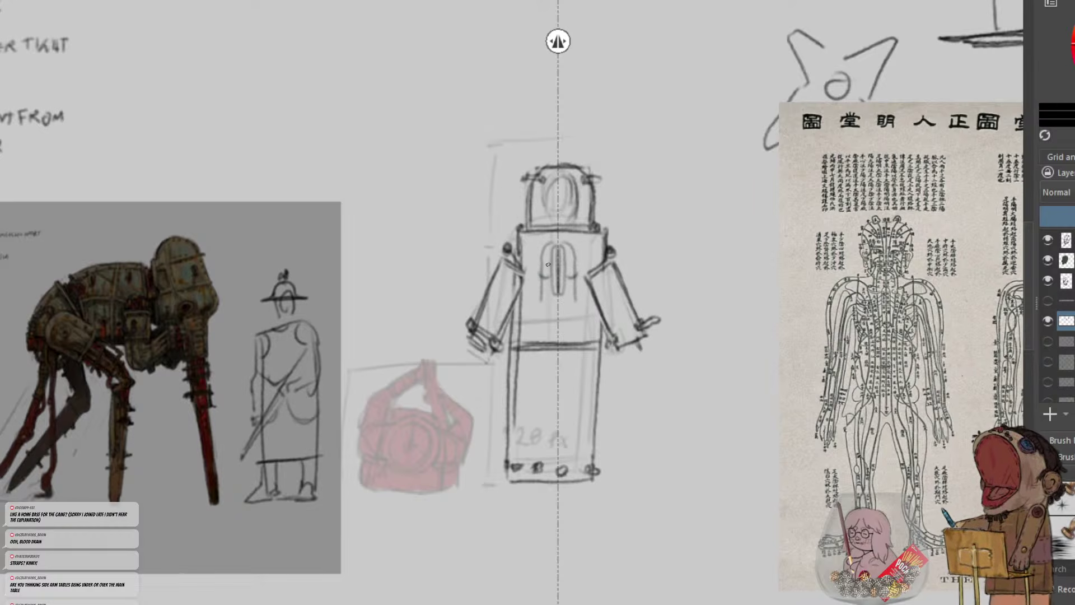
pyautogui.press('-')
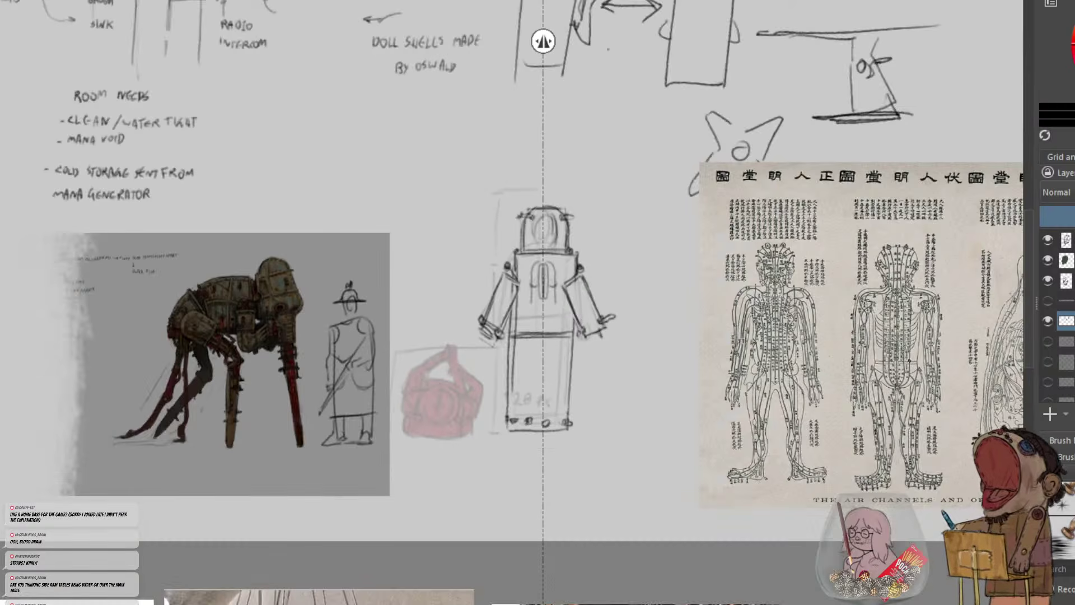
pyautogui.press('+')
pyautogui.hotkey('ctrl', 'z')
pyautogui.hotkey('ctrl', 'z')
pyautogui.hotkey('ctrl', 'z')
pyautogui.hotkey('ctrl', 'z')
pyautogui.hotkey('ctrl', 'z')
pyautogui.hotkey('ctrl', 'z')
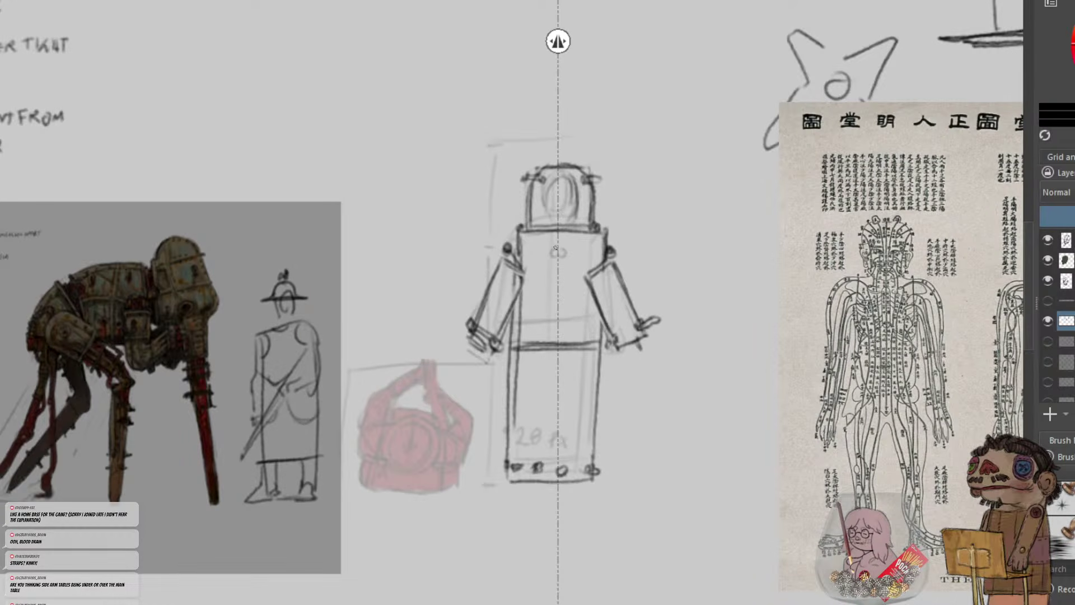
# Draw a spine-like column of small circles down the table's upper body and enclose it in long rounded outlines
pyautogui.moveTo(556, 265); pyautogui.dragTo(558, 297)
pyautogui.moveTo(553, 248); pyautogui.dragTo(551, 315)
pyautogui.hotkey('ctrl', 'z')
pyautogui.moveTo(553, 250)
pyautogui.mouseDown()
pyautogui.moveTo(553, 324)
pyautogui.moveTo(538, 247)
pyautogui.moveTo(534, 270)
pyautogui.moveTo(543, 244)
pyautogui.moveTo(535, 313)
pyautogui.moveTo(547, 332)
pyautogui.moveTo(537, 245)
pyautogui.moveTo(533, 314)
pyautogui.moveTo(535, 279)
pyautogui.mouseUp()
pyautogui.hotkey('ctrl', 'z')
pyautogui.hotkey('ctrl', 'z')
pyautogui.hotkey('ctrl', 'z')
pyautogui.hotkey('ctrl', 'z')
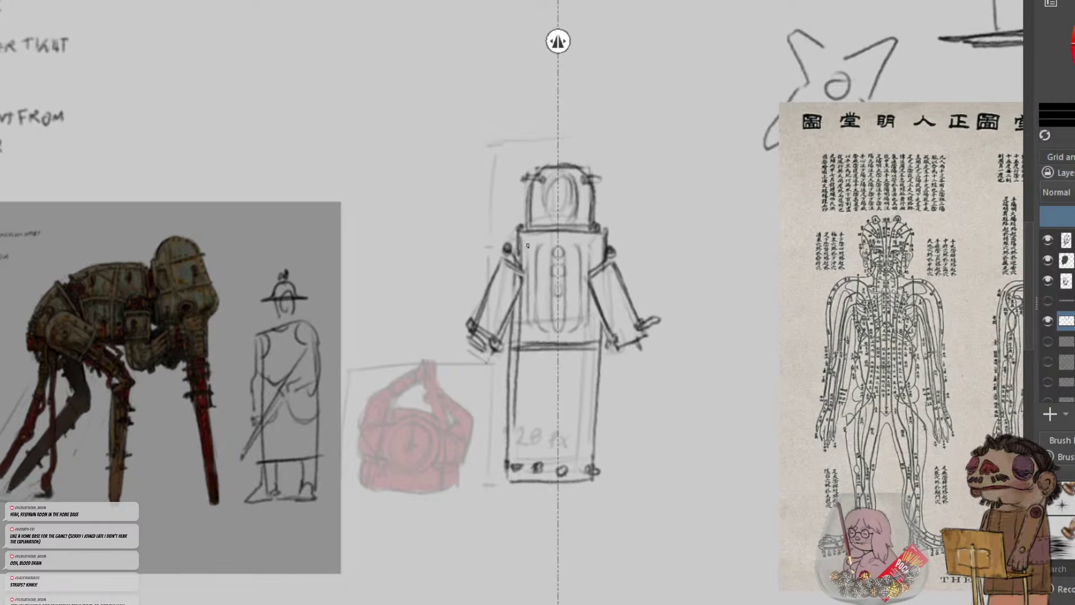
# Sketch mirrored rib-like bars and curved side contours around the central column, using the anatomical chart as reference
pyautogui.scroll(-1, 592, 274)
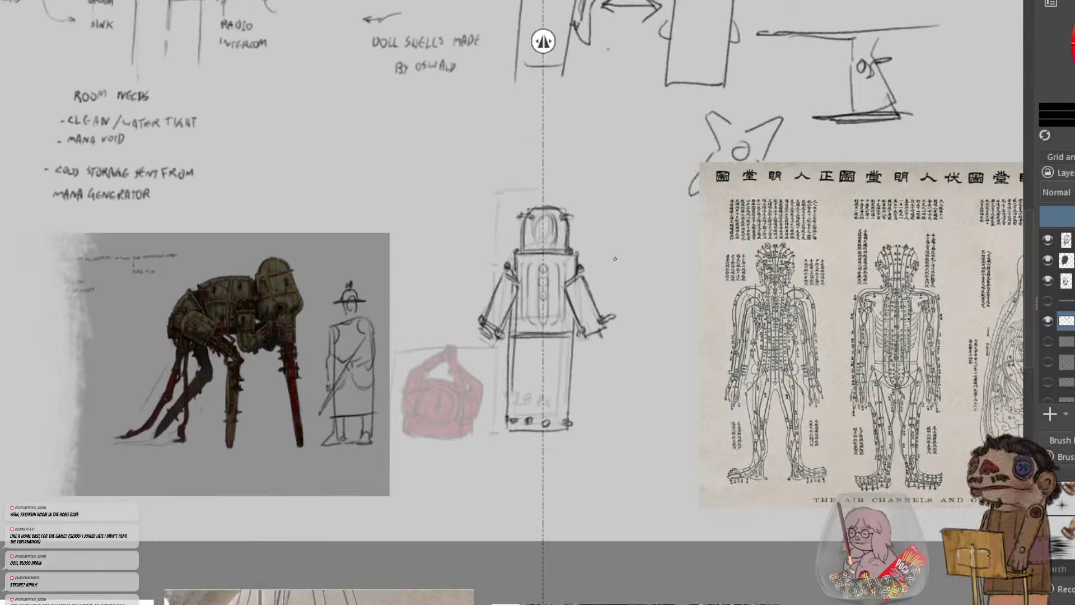
pyautogui.moveTo(621, 281); pyautogui.dragTo(430, 283)
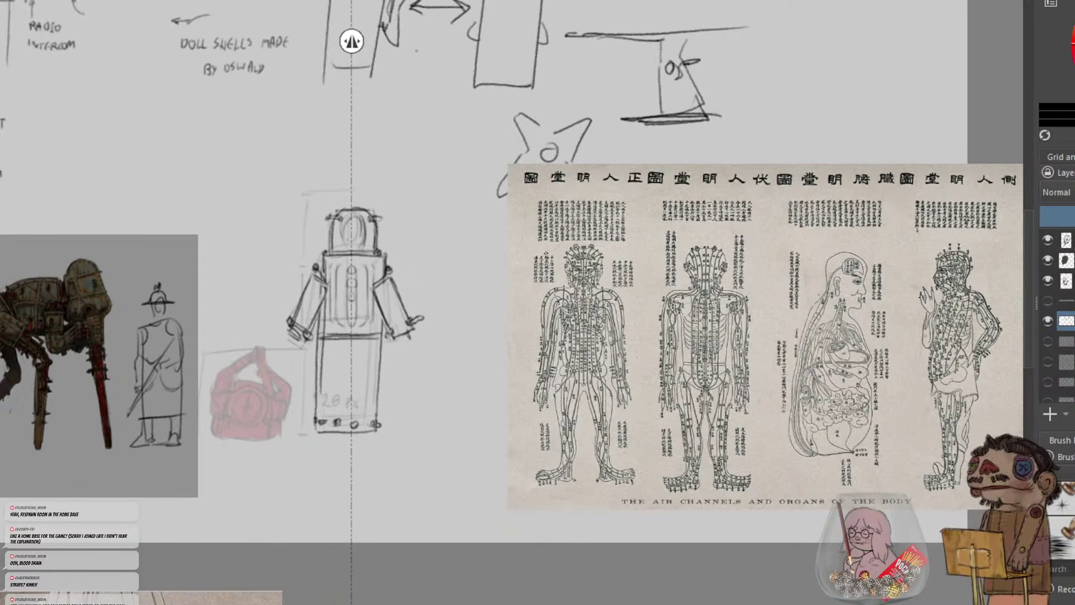
pyautogui.moveTo(502, 252); pyautogui.dragTo(598, 255)
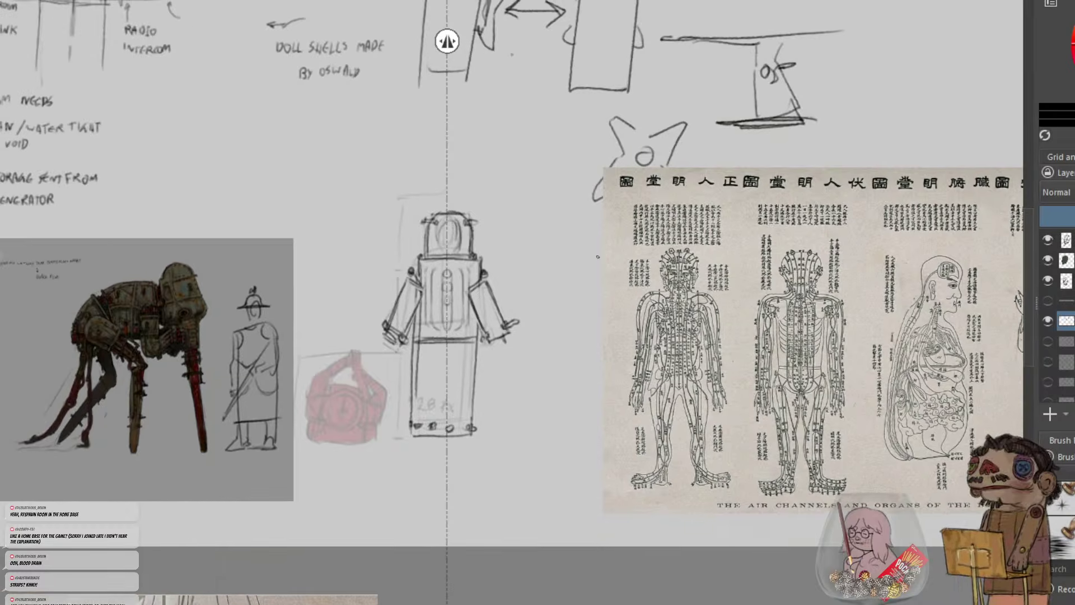
pyautogui.scroll(1, 598, 255)
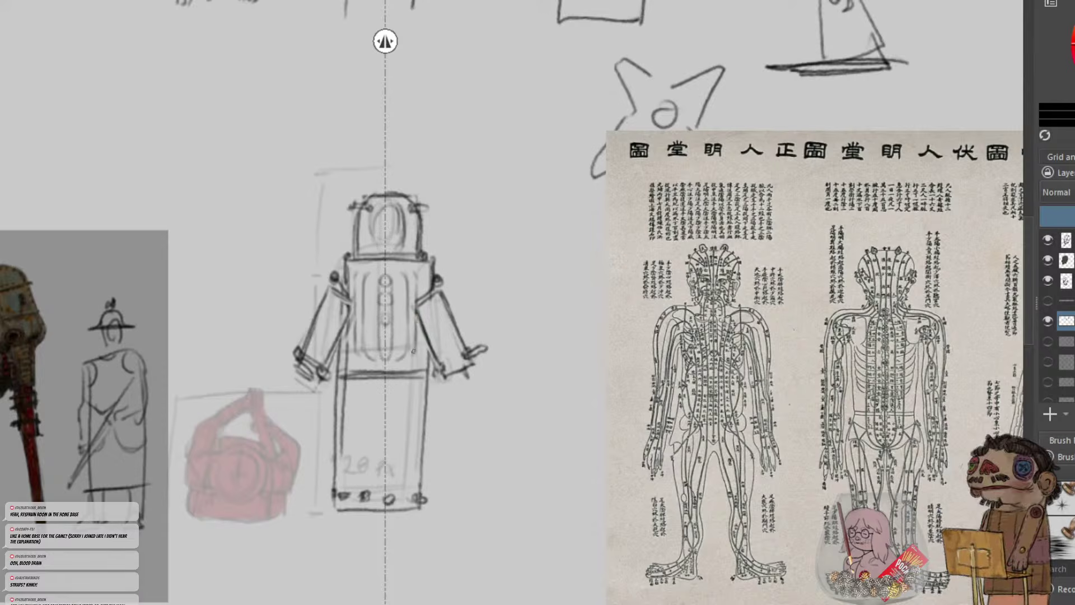
pyautogui.moveTo(418, 321); pyautogui.dragTo(415, 356)
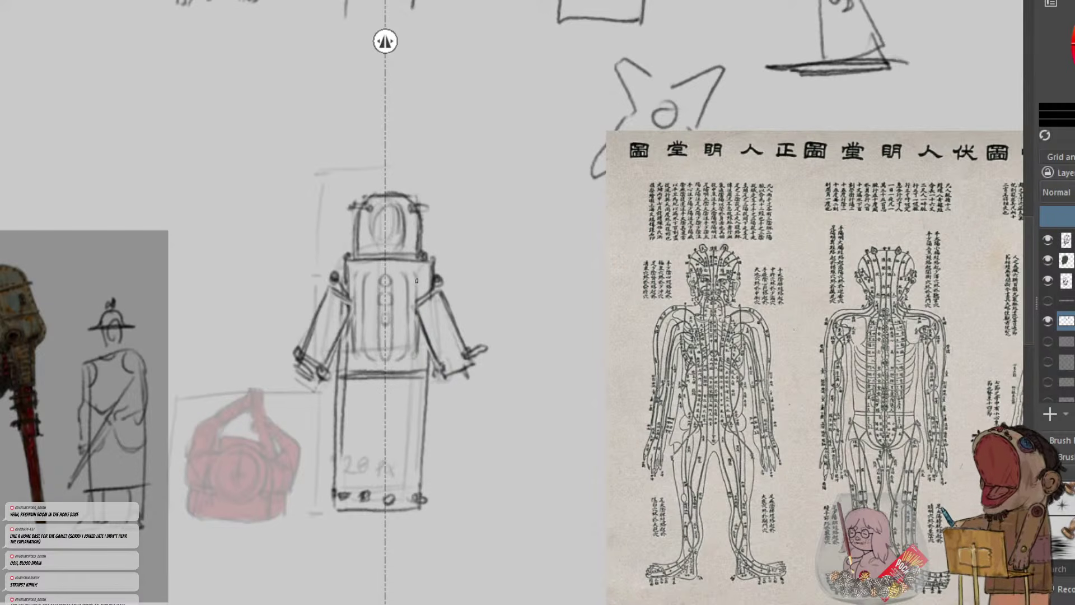
pyautogui.moveTo(418, 298)
pyautogui.mouseDown()
pyautogui.moveTo(410, 279)
pyautogui.moveTo(403, 309)
pyautogui.moveTo(410, 278)
pyautogui.moveTo(398, 358)
pyautogui.mouseUp()
pyautogui.hotkey('ctrl', 'z')
pyautogui.moveTo(404, 273)
pyautogui.mouseDown()
pyautogui.moveTo(420, 296)
pyautogui.moveTo(398, 306)
pyautogui.moveTo(421, 318)
pyautogui.moveTo(419, 333)
pyautogui.mouseUp()
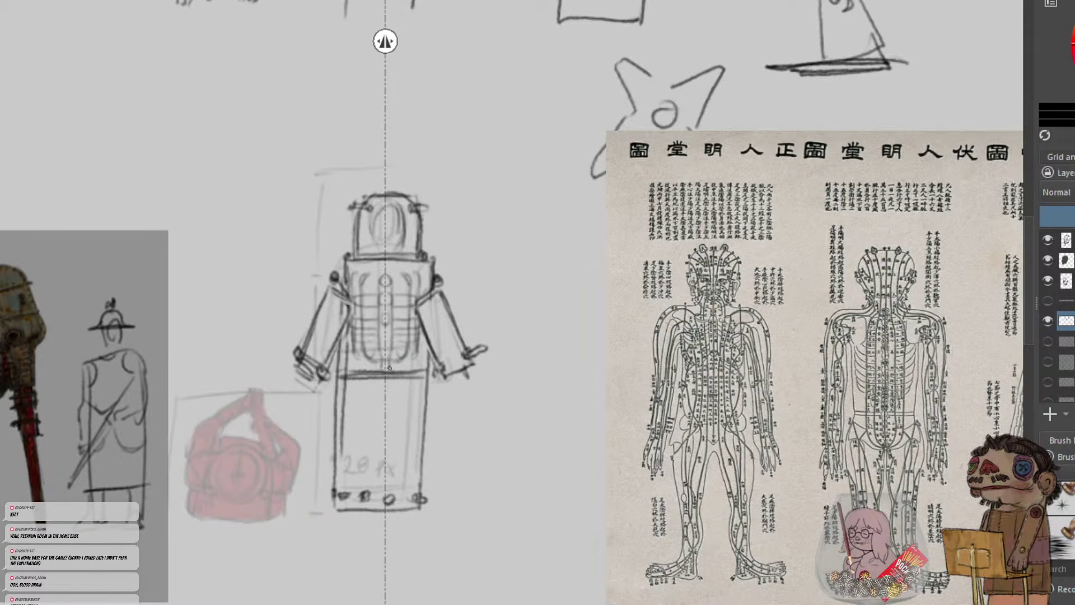
# Draw mirrored leg outlines with small joint marks and dots down the table's lower section
pyautogui.moveTo(391, 372)
pyautogui.mouseDown()
pyautogui.moveTo(410, 358)
pyautogui.moveTo(406, 414)
pyautogui.moveTo(412, 388)
pyautogui.moveTo(467, 409)
pyautogui.moveTo(399, 396)
pyautogui.moveTo(400, 387)
pyautogui.moveTo(408, 430)
pyautogui.mouseUp()
pyautogui.hotkey('ctrl', 'z')
pyautogui.hotkey('ctrl', 'z')
pyautogui.hotkey('ctrl', 'z')
pyautogui.moveTo(404, 380); pyautogui.dragTo(409, 492)
pyautogui.moveTo(401, 419)
pyautogui.mouseDown()
pyautogui.moveTo(400, 499)
pyautogui.moveTo(405, 408)
pyautogui.moveTo(400, 440)
pyautogui.moveTo(420, 404)
pyautogui.moveTo(404, 396)
pyautogui.mouseUp()
pyautogui.hotkey('ctrl', 'z')
pyautogui.hotkey('ctrl', 'z')
pyautogui.hotkey('ctrl', 'z')
pyautogui.click(402, 394)
pyautogui.hotkey('ctrl', 'z')
pyautogui.hotkey('ctrl', 'z')
pyautogui.hotkey('ctrl', 'z')
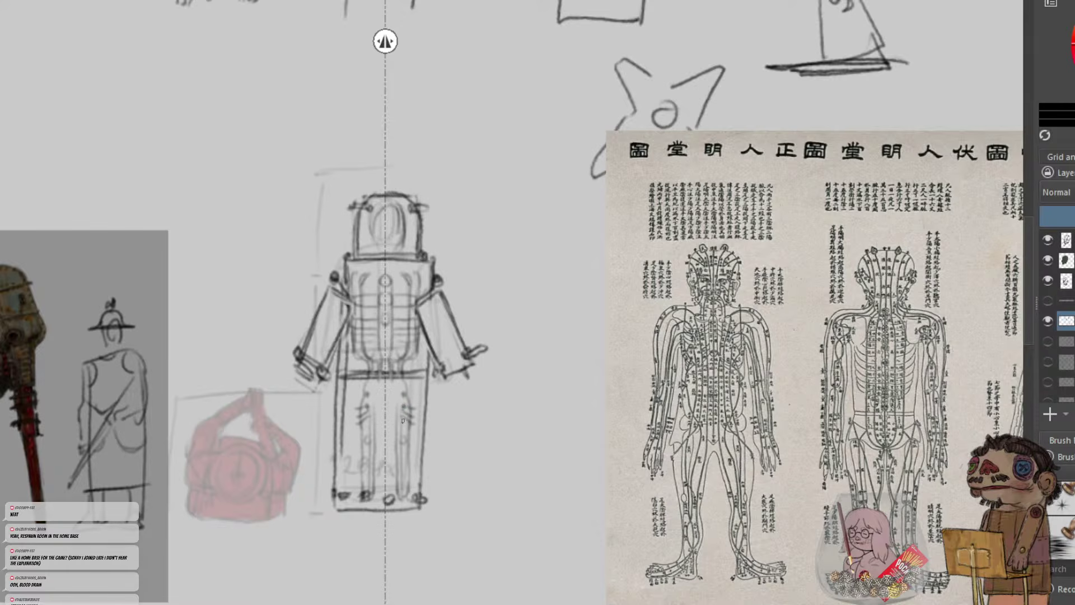
pyautogui.moveTo(401, 453); pyautogui.dragTo(406, 459)
# Add inner contour lines along both arm boards and a face-like outline with small dots inside the headrest
pyautogui.moveTo(422, 305); pyautogui.dragTo(449, 339)
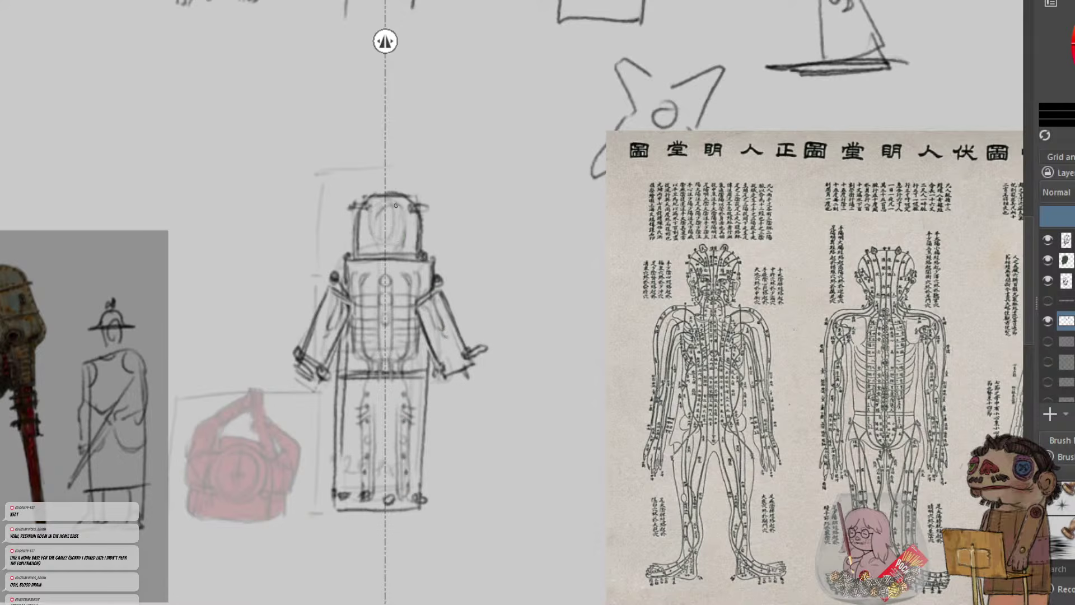
pyautogui.moveTo(395, 205)
pyautogui.mouseDown()
pyautogui.moveTo(396, 243)
pyautogui.moveTo(394, 224)
pyautogui.mouseUp()
pyautogui.hotkey('ctrl', 'z')
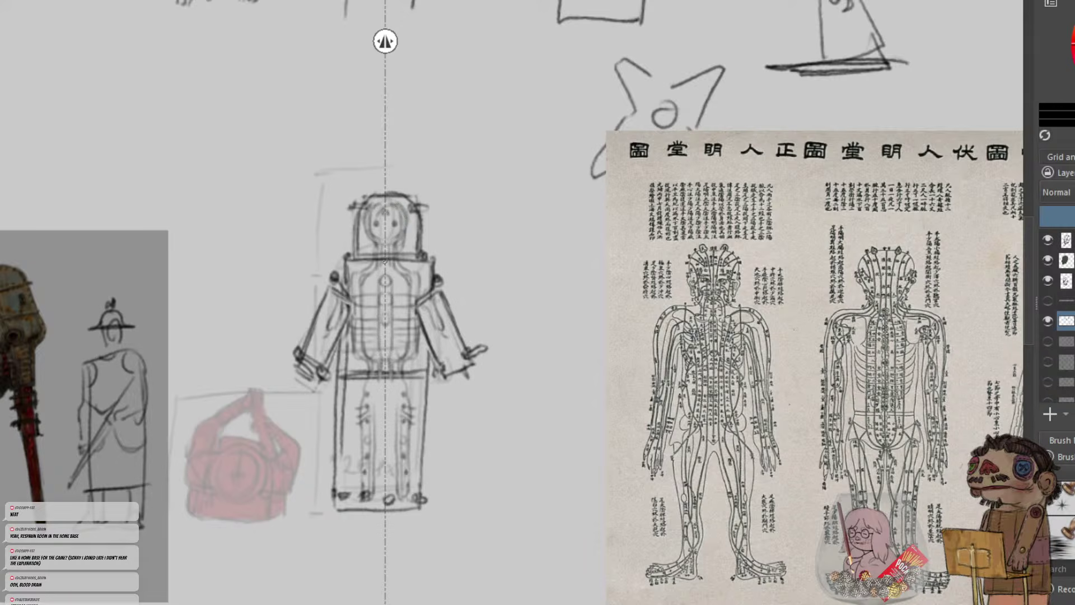
# Mark dark dots down the central column of circles and add a point on the ribs beside it
pyautogui.moveTo(384, 299); pyautogui.dragTo(385, 296)
pyautogui.click(385, 316)
pyautogui.click(385, 337)
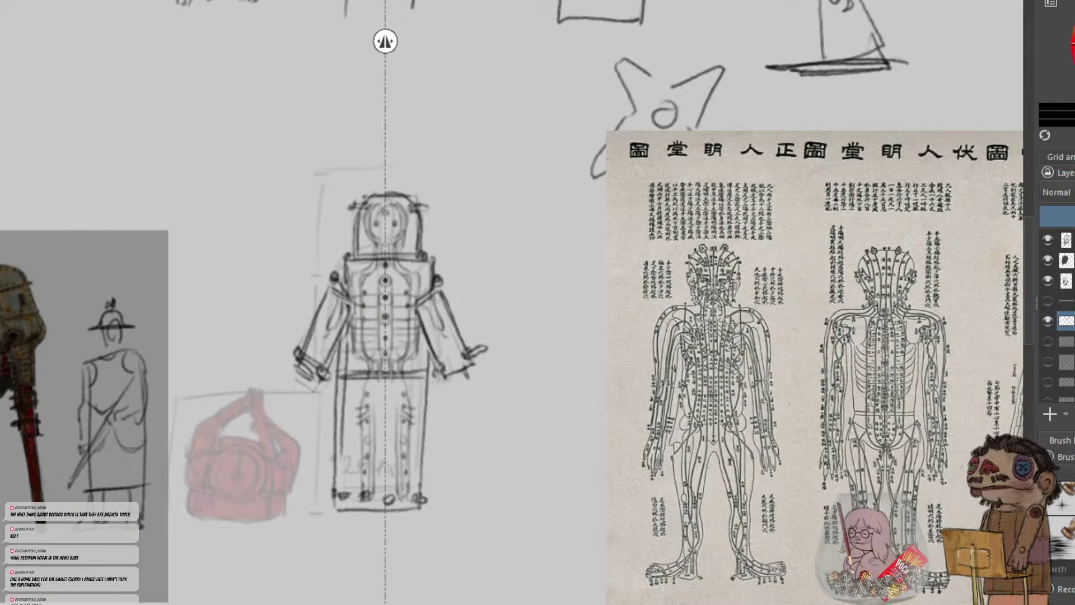
pyautogui.click(363, 319)
pyautogui.hotkey('ctrl', '-')
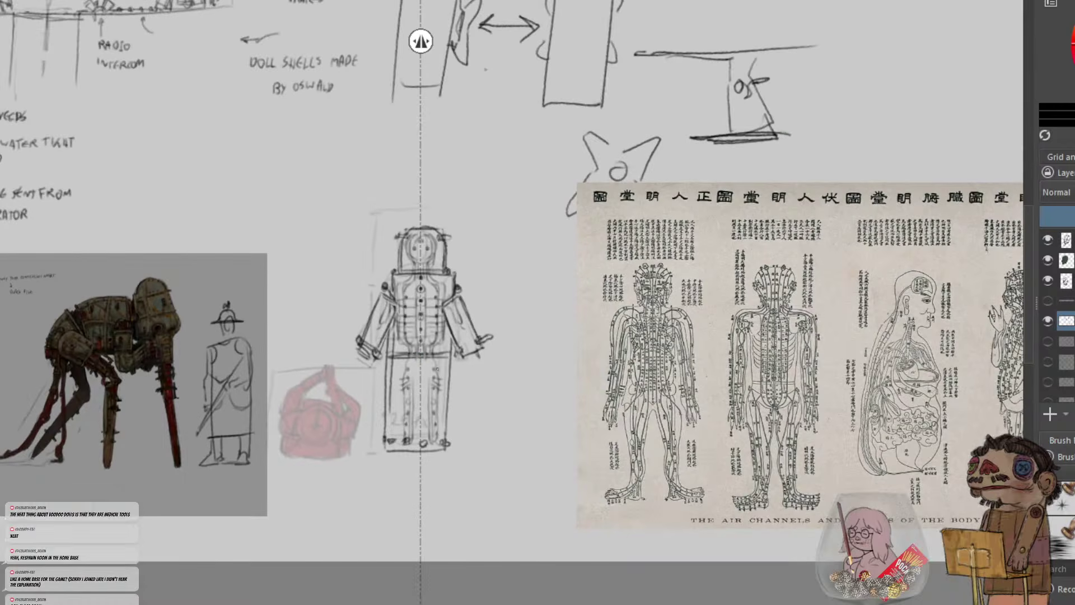
pyautogui.moveTo(525, 271); pyautogui.dragTo(591, 291)
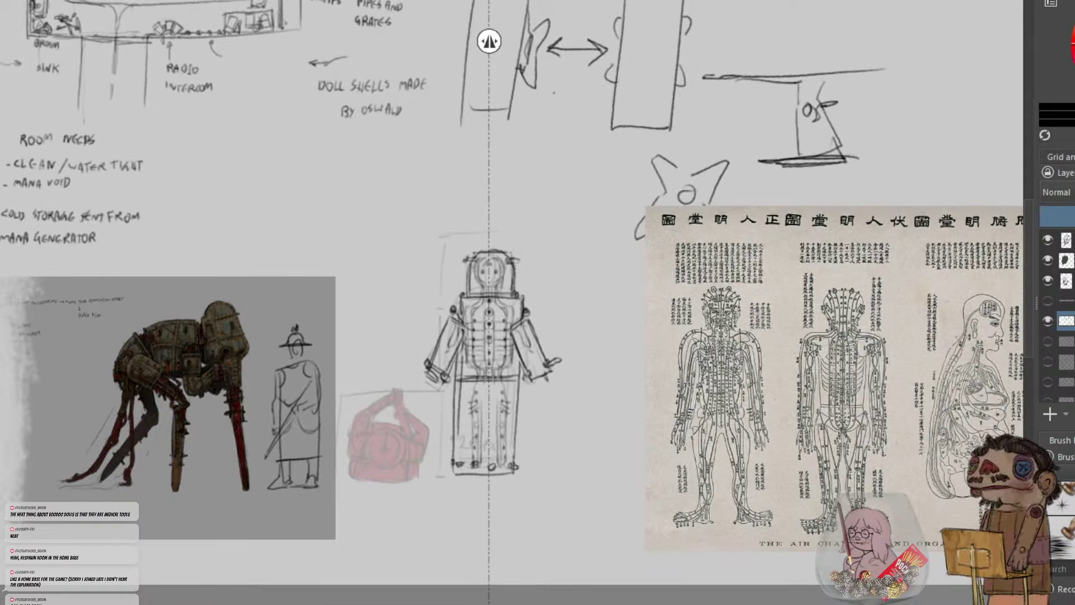
pyautogui.moveTo(408, 205)
pyautogui.mouseDown()
pyautogui.moveTo(397, 267)
pyautogui.moveTo(497, 252)
pyautogui.mouseUp()
pyautogui.scroll(-1, 397, 267)
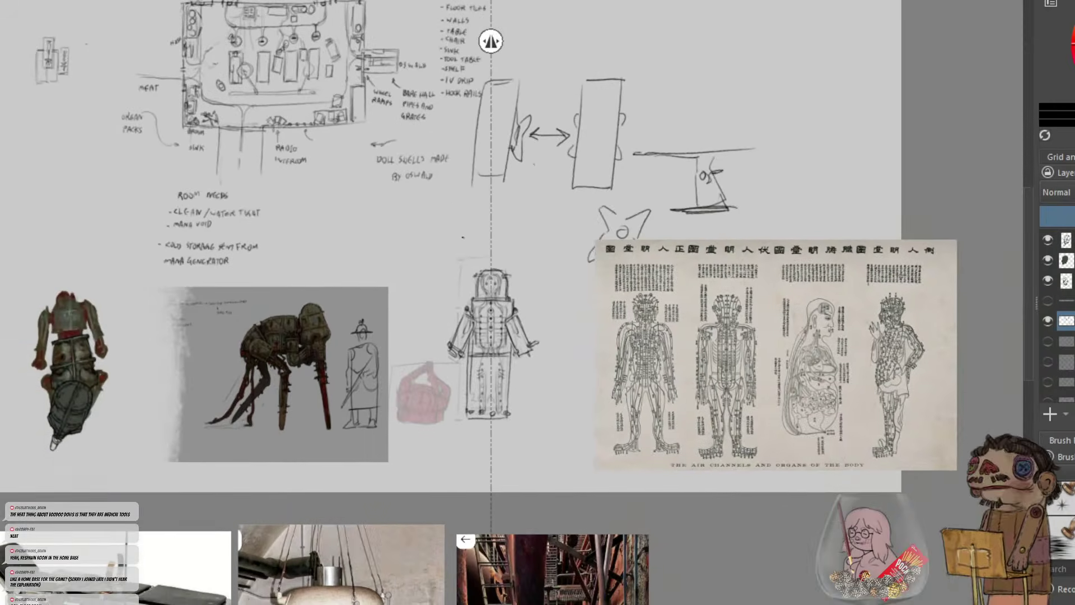
pyautogui.scroll(1, 497, 252)
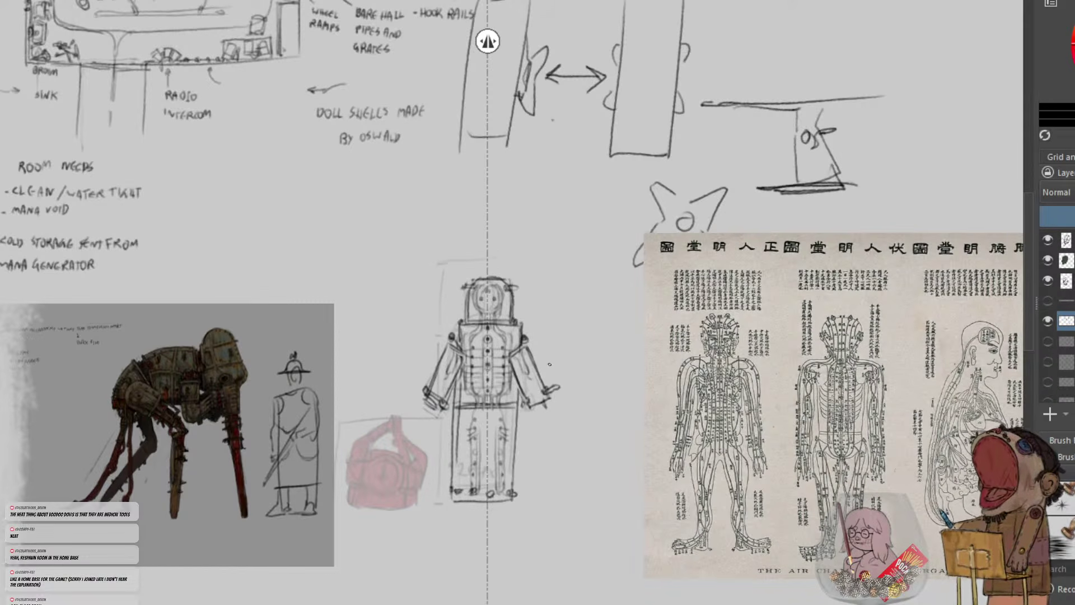
pyautogui.moveTo(549, 365); pyautogui.dragTo(558, 278)
pyautogui.scroll(1, 557, 278)
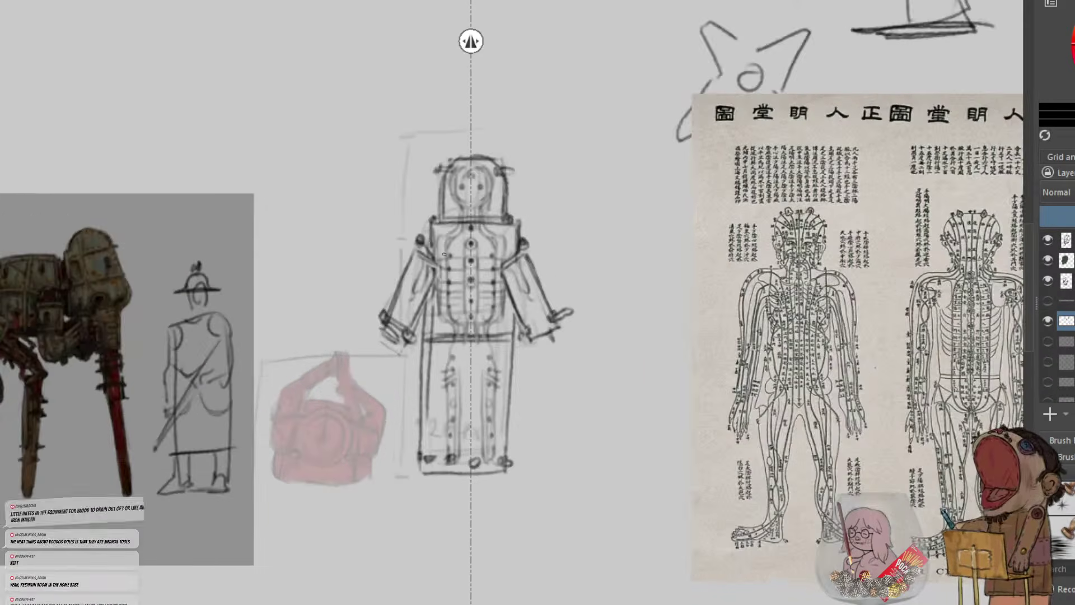
pyautogui.moveTo(536, 165); pyautogui.dragTo(687, 250)
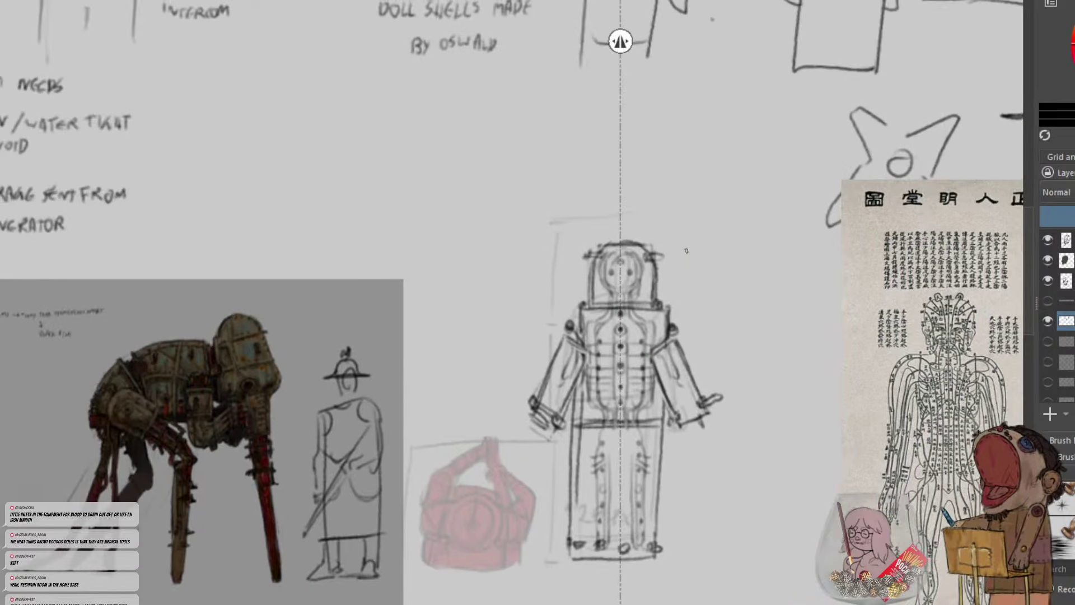
pyautogui.moveTo(526, 213); pyautogui.dragTo(399, 215)
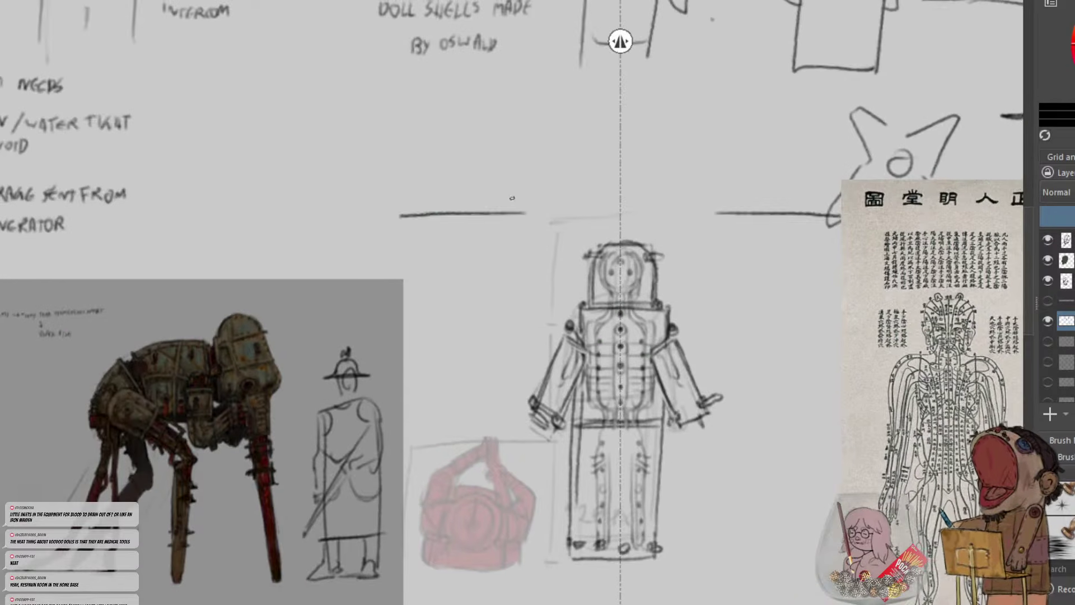
pyautogui.hotkey('ctrl', 'z')
# Sketch a small cross-section of a shallow recessed tray with short vertical dividers above the red bag, without mirroring
pyautogui.moveTo(486, 196)
pyautogui.mouseDown()
pyautogui.moveTo(356, 194)
pyautogui.moveTo(385, 192)
pyautogui.moveTo(427, 215)
pyautogui.moveTo(485, 217)
pyautogui.moveTo(532, 195)
pyautogui.moveTo(480, 216)
pyautogui.moveTo(395, 208)
pyautogui.moveTo(385, 190)
pyautogui.mouseUp()
pyautogui.hotkey('ctrl', 'z')
pyautogui.hotkey('ctrl', 'z')
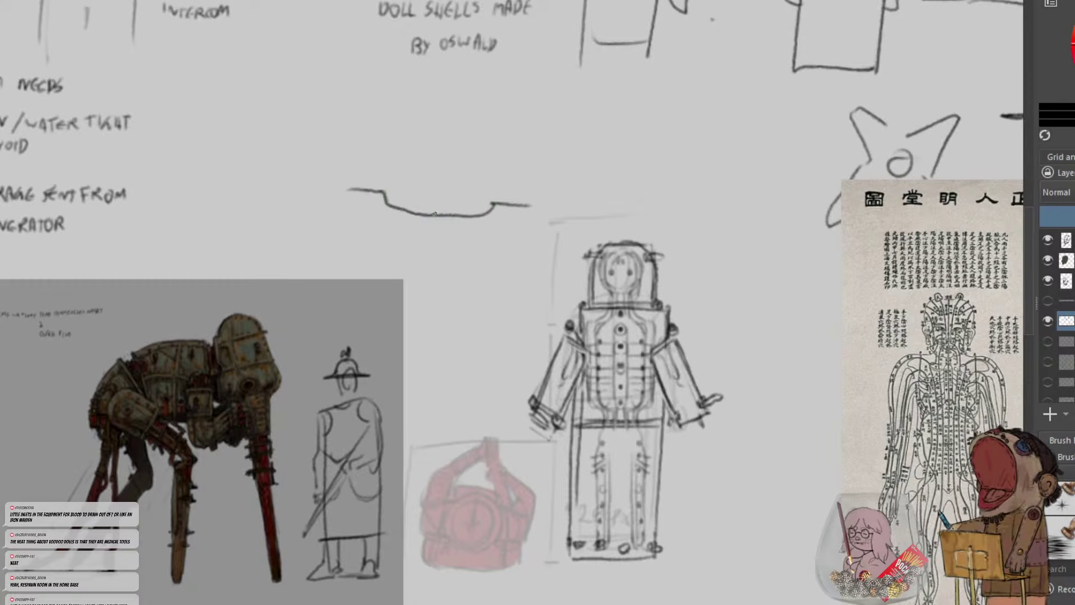
pyautogui.moveTo(436, 213)
pyautogui.mouseDown()
pyautogui.moveTo(438, 197)
pyautogui.moveTo(462, 205)
pyautogui.moveTo(409, 199)
pyautogui.mouseUp()
pyautogui.hotkey('ctrl', 'z')
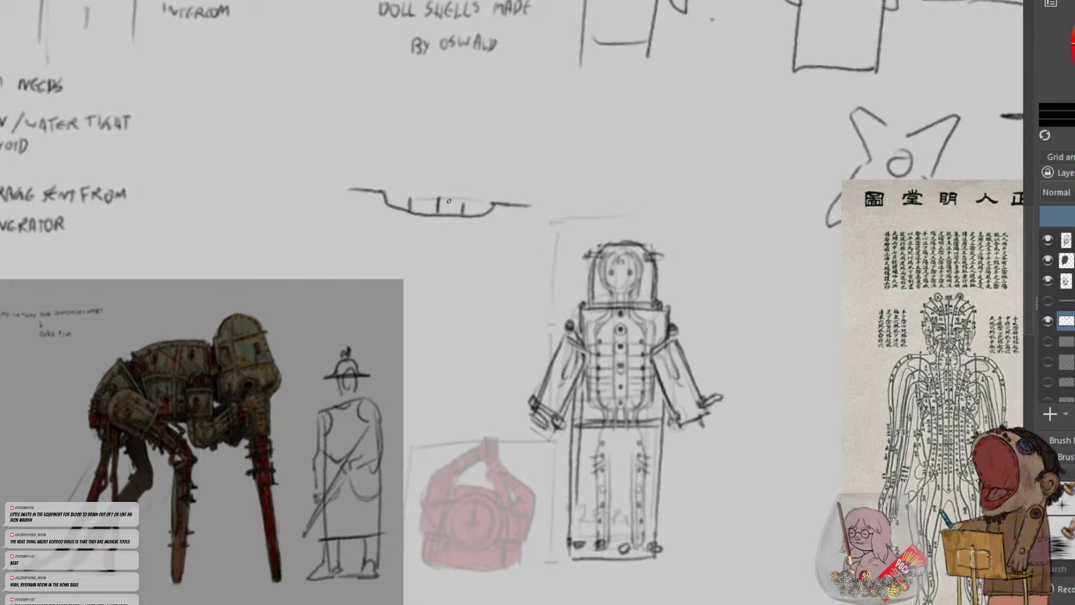
# Look over the operation table sketch against the room plan, anatomy chart and photo references
pyautogui.press('-')
pyautogui.moveTo(562, 307); pyautogui.dragTo(423, 256)
pyautogui.scroll(1, 480, 263)
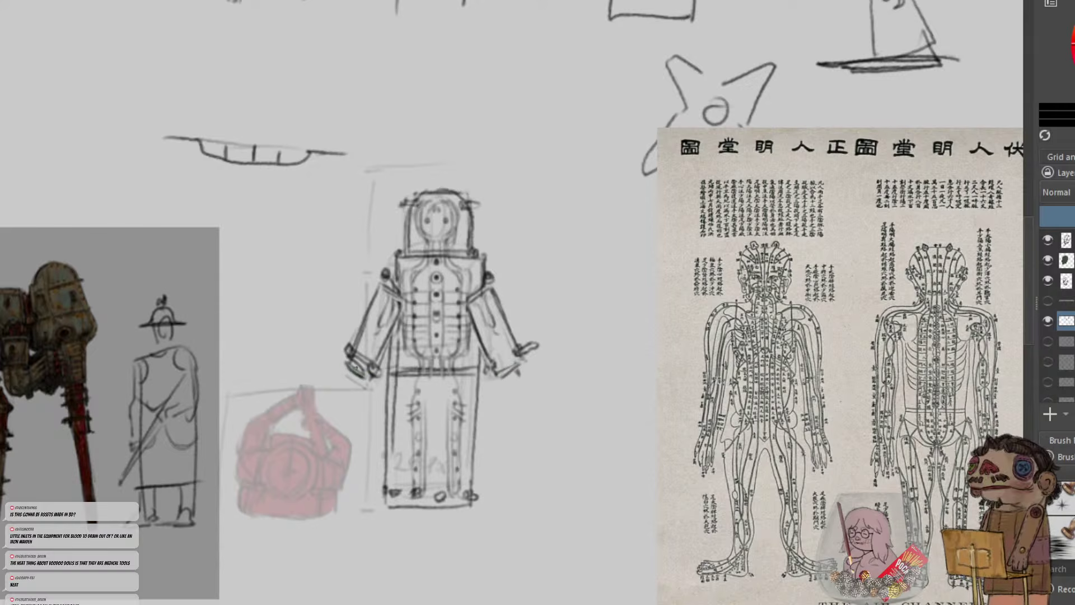
pyautogui.press('-')
pyautogui.press('-')
pyautogui.scroll(1, 699, 222)
pyautogui.moveTo(615, 247); pyautogui.dragTo(693, 229)
pyautogui.scroll(-1, 643, 349)
pyautogui.moveTo(632, 386); pyautogui.dragTo(574, 368)
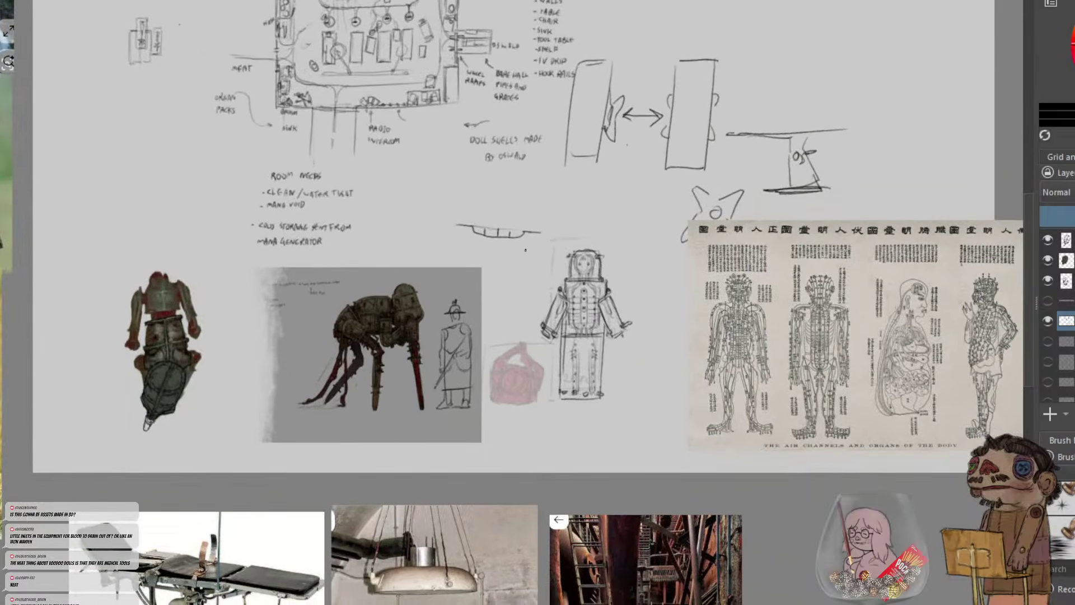
pyautogui.scroll(1, 616, 367)
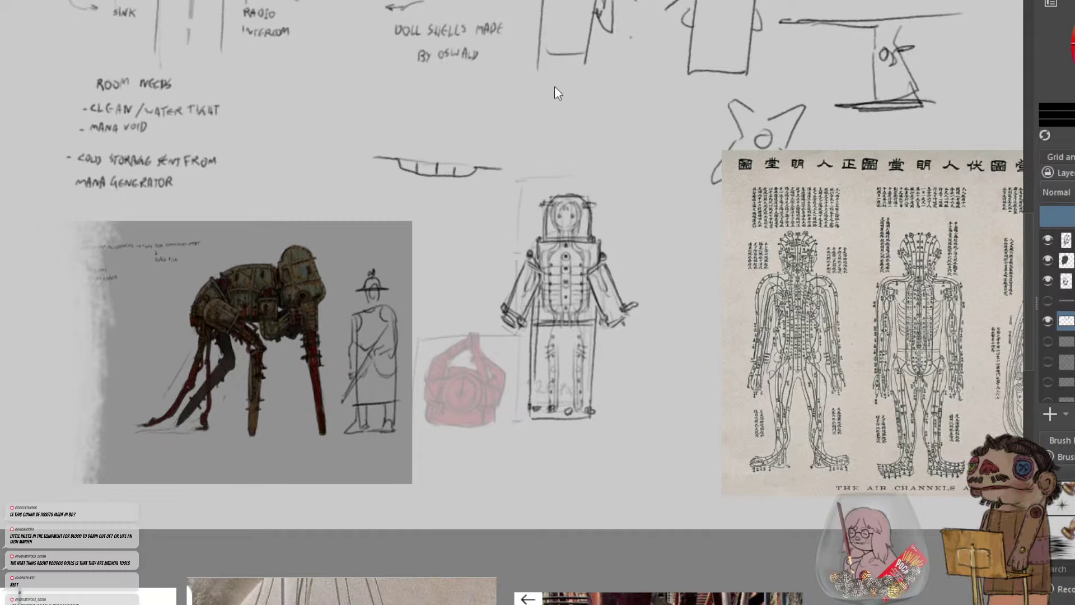
pyautogui.moveTo(579, 129); pyautogui.dragTo(661, 235)
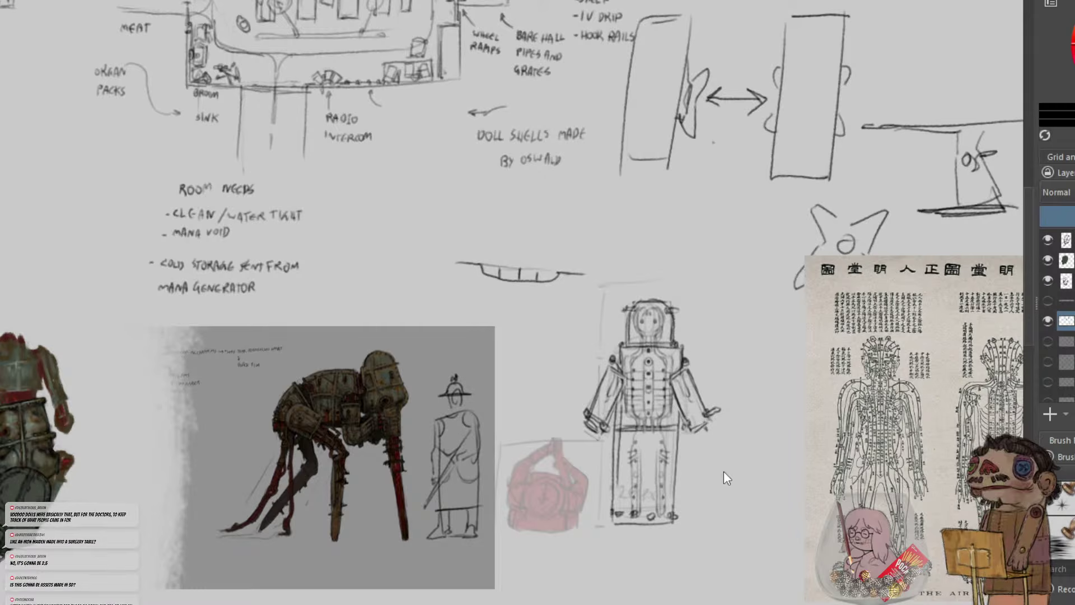
# Switch to the blank tall canvas and paste the red bag drawing into it as a new layer
pyautogui.press('p')
pyautogui.hotkey('ctrl', 'Tab')
pyautogui.scroll(-5, 603, 311)
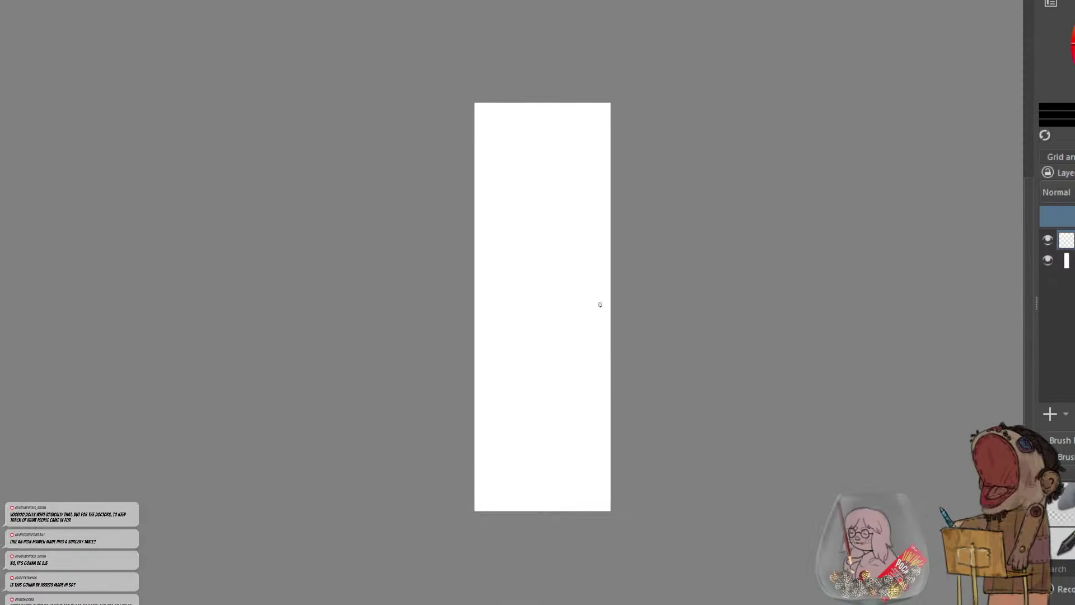
pyautogui.moveTo(599, 305); pyautogui.dragTo(615, 282)
pyautogui.scroll(2, 615, 282)
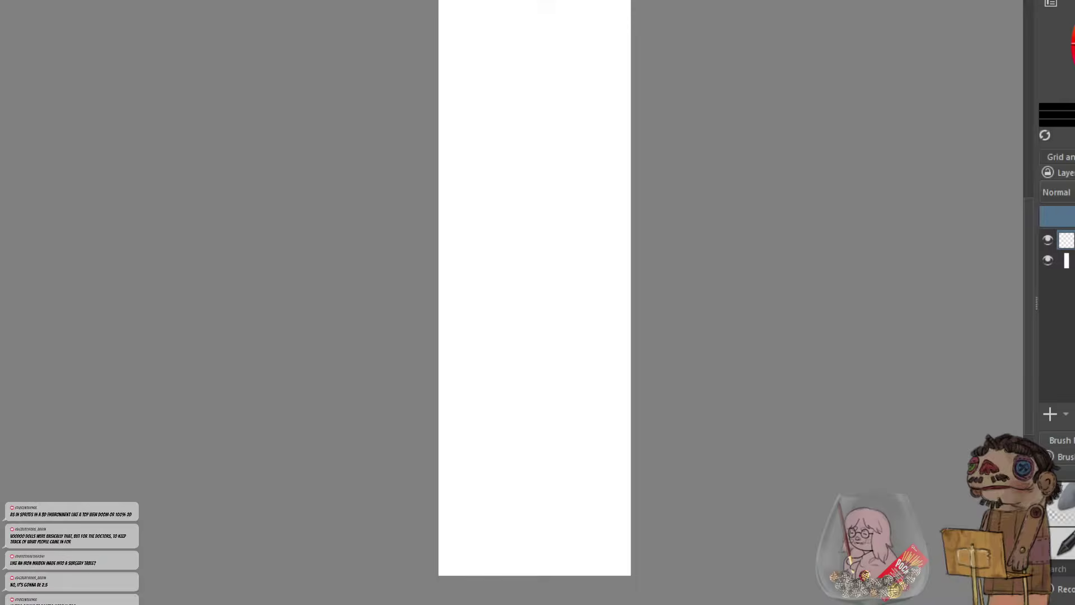
pyautogui.hotkey('ctrl', 'Tab')
pyautogui.hotkey('ctrl', 'Tab')
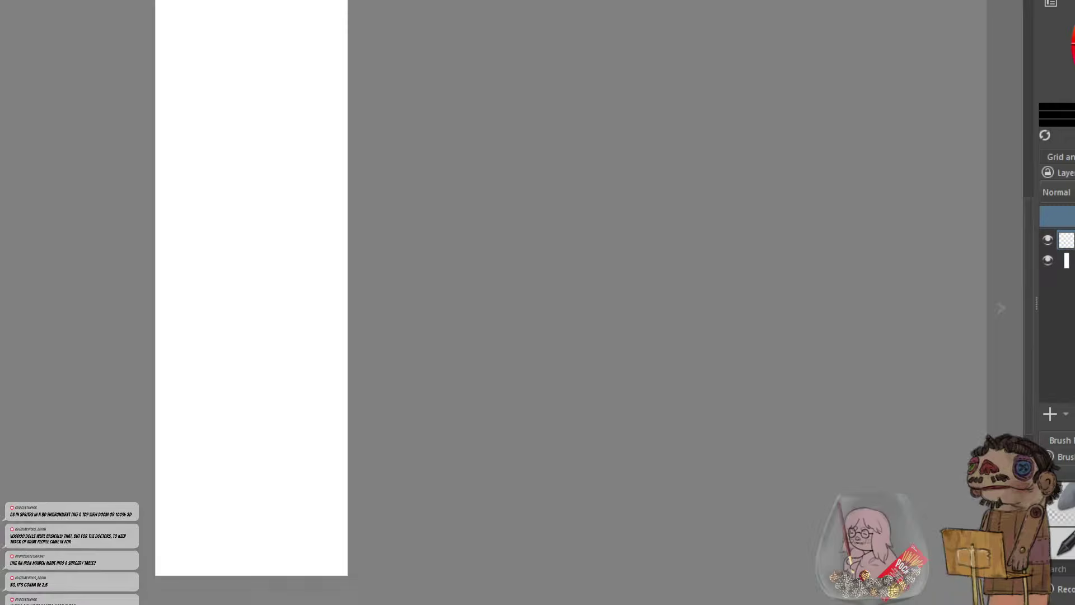
pyautogui.scroll(-2, 567, 223)
pyautogui.moveTo(568, 223); pyautogui.dragTo(720, 247)
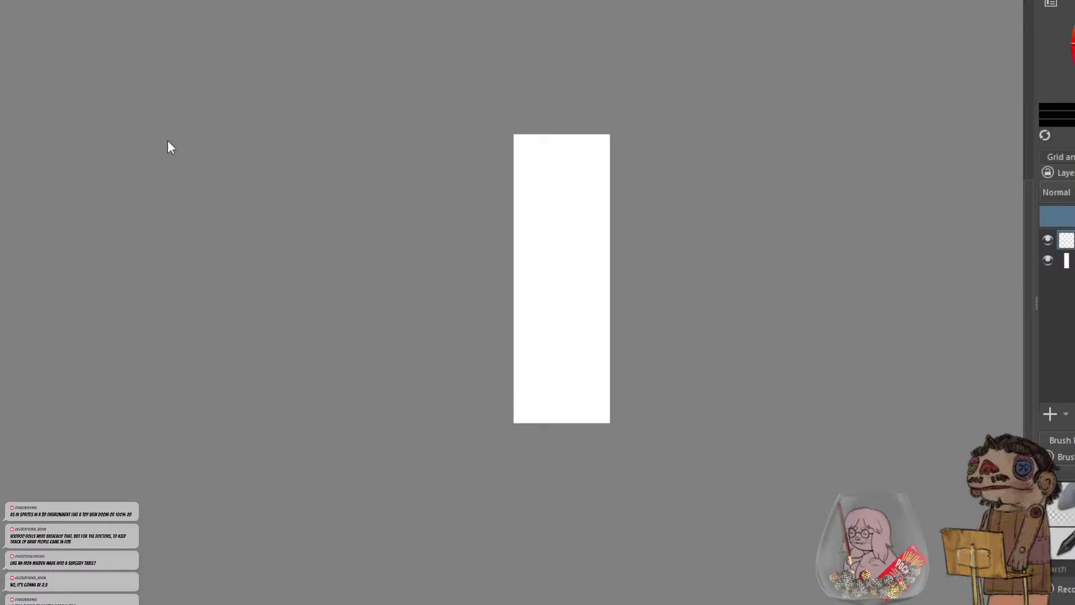
pyautogui.hotkey('ctrl', 'v')
pyautogui.scroll(1, 496, 198)
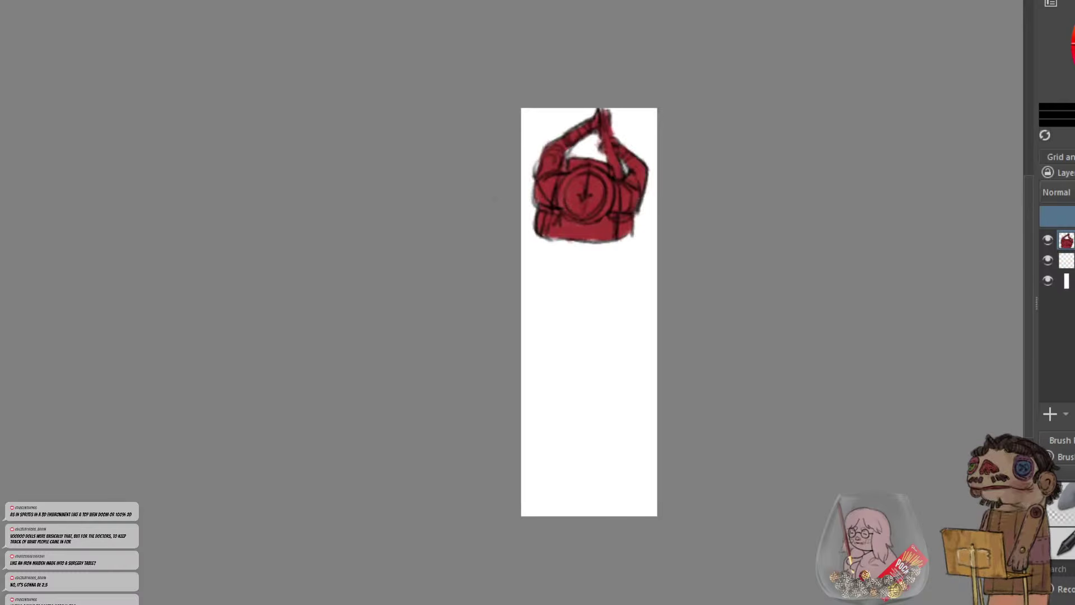
# Move the pasted bag to the base of the canvas and reduce its layer opacity as a scale guide
pyautogui.hotkey('ctrl', 't')
pyautogui.moveTo(588, 194)
pyautogui.mouseDown()
pyautogui.moveTo(566, 413)
pyautogui.moveTo(589, 435)
pyautogui.mouseUp()
pyautogui.click(1063, 220)
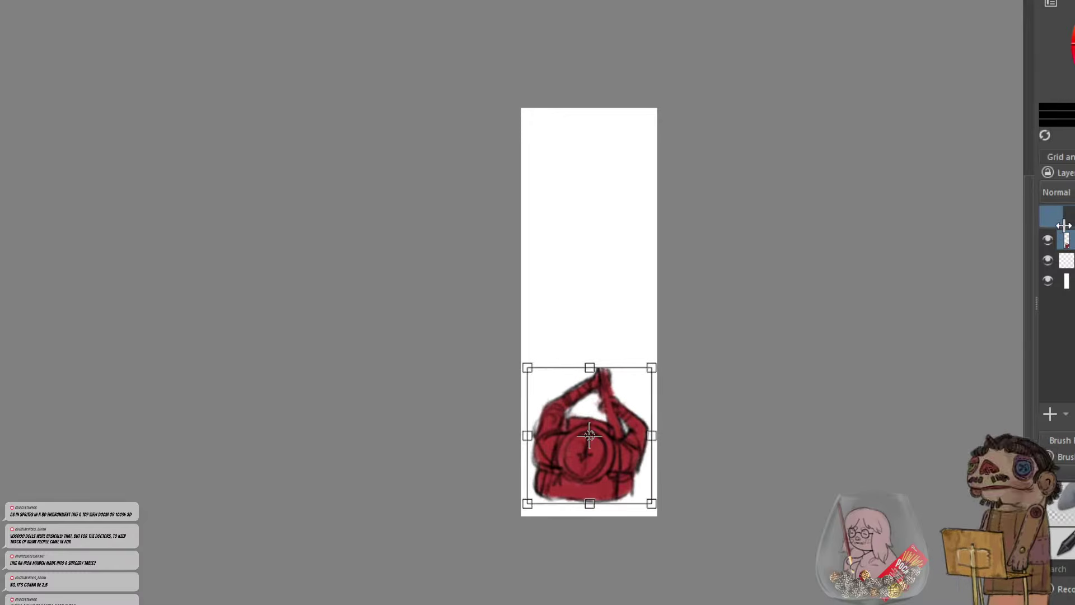
pyautogui.moveTo(717, 277); pyautogui.dragTo(708, 320)
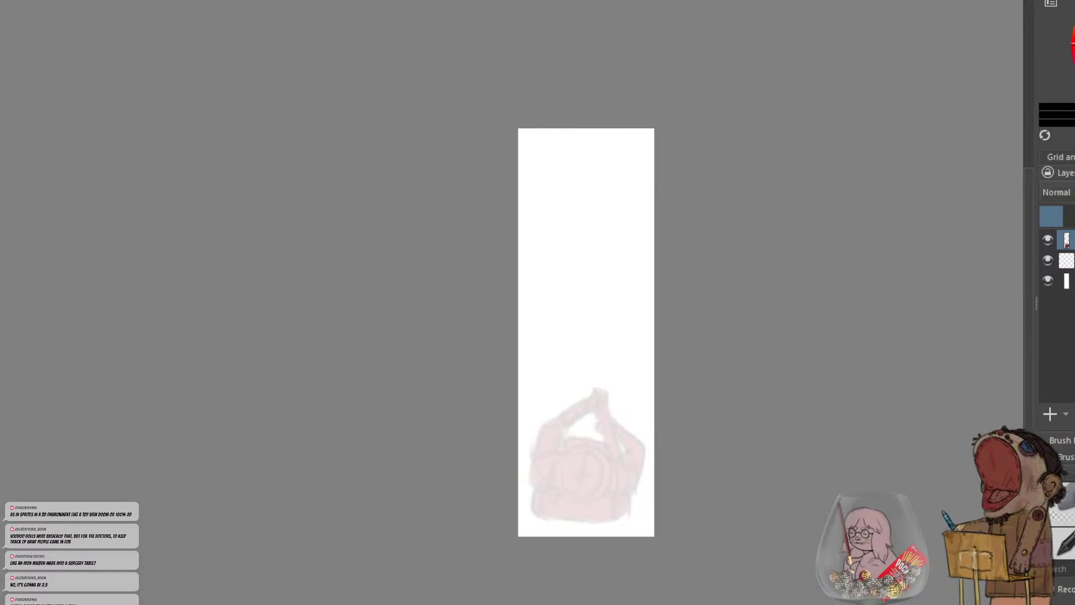
# Return to the concept sheet and sketch the table's bent side profile above the tray, with a raised end, flat middle and sloping lower end
pyautogui.click(367, 2)
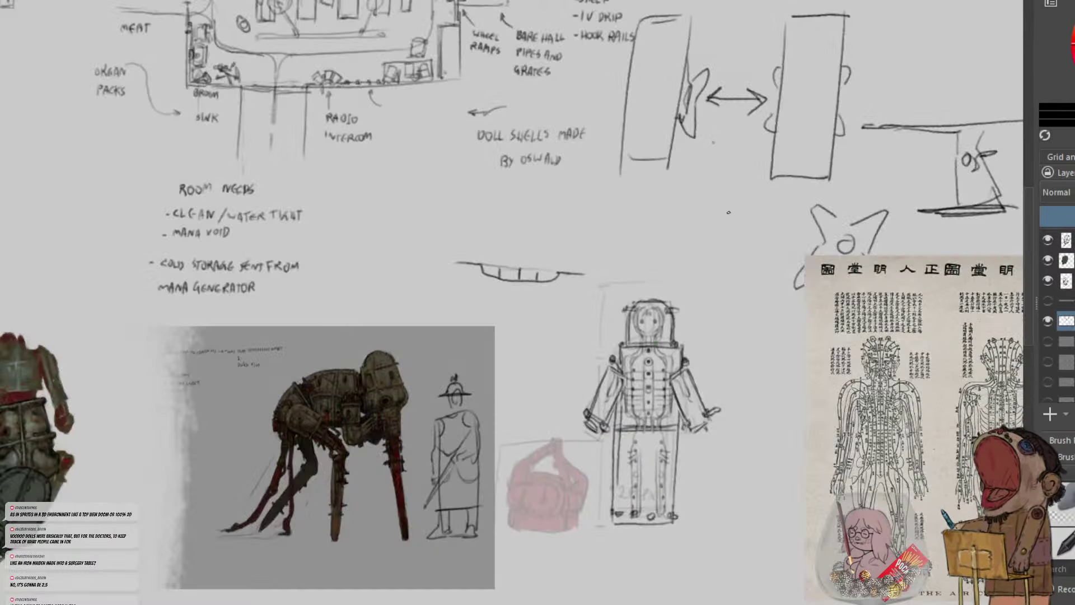
pyautogui.moveTo(731, 205)
pyautogui.mouseDown()
pyautogui.moveTo(696, 226)
pyautogui.moveTo(609, 230)
pyautogui.mouseUp()
pyautogui.hotkey('ctrl', 'z')
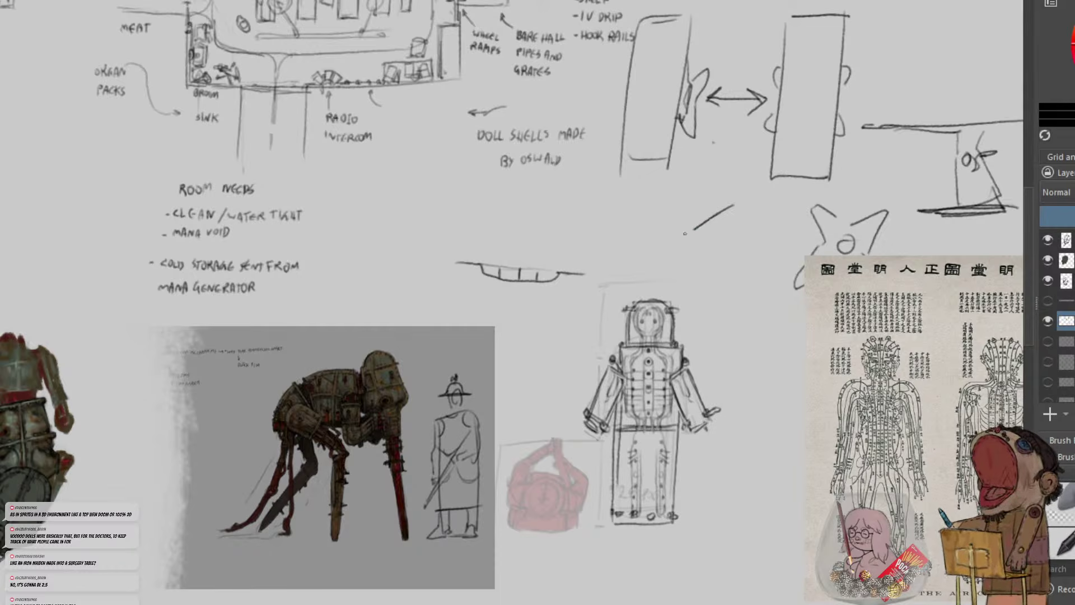
pyautogui.moveTo(694, 229)
pyautogui.mouseDown()
pyautogui.moveTo(609, 230)
pyautogui.moveTo(521, 259)
pyautogui.mouseUp()
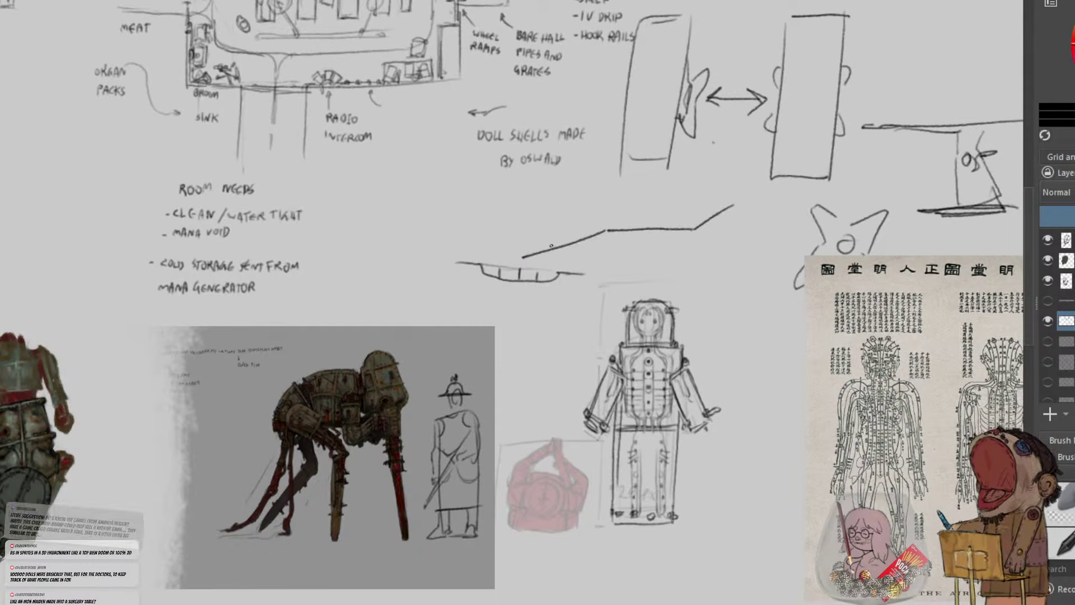
pyautogui.hotkey('ctrl', 'z')
pyautogui.moveTo(608, 230); pyautogui.dragTo(536, 253)
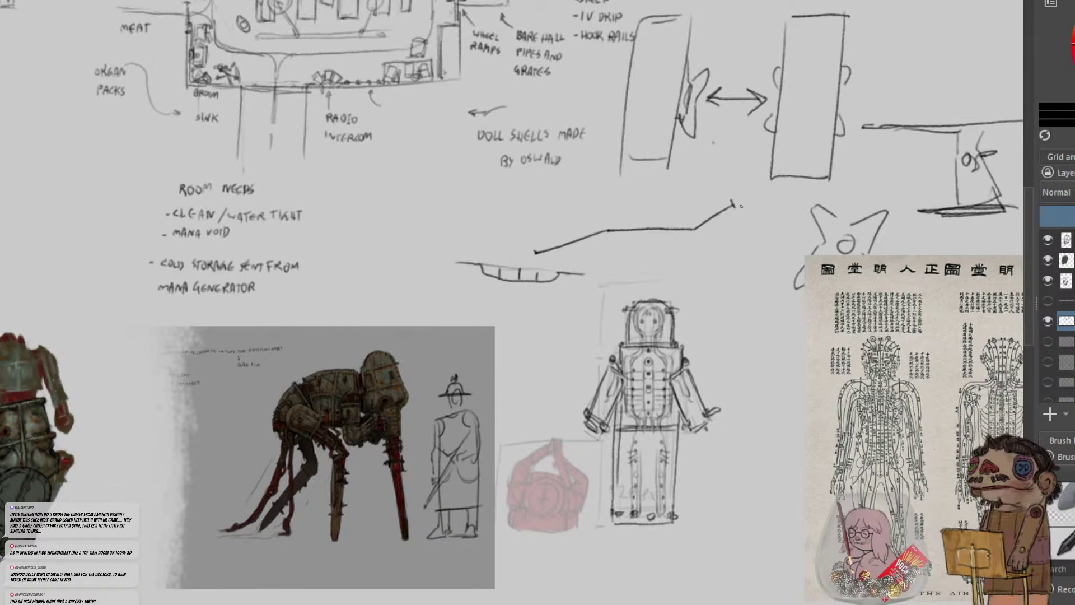
# Examine the table sketches beside the anatomy chart and operating-table photo, briefly toggling the sketch layer's visibility
pyautogui.scroll(-1, 741, 206)
pyautogui.moveTo(701, 242); pyautogui.dragTo(709, 118)
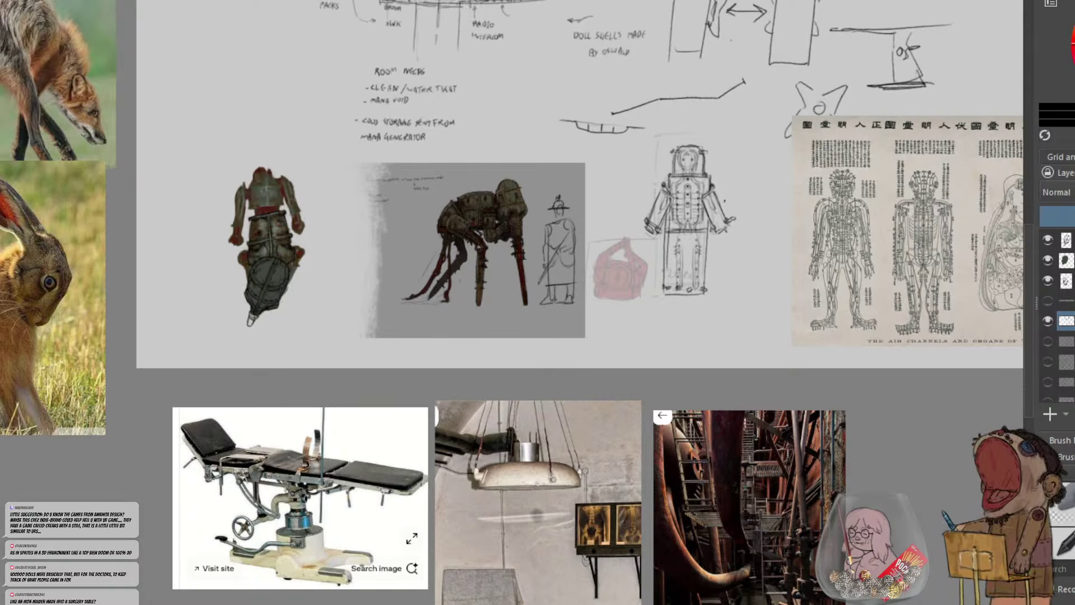
pyautogui.moveTo(718, 153); pyautogui.dragTo(739, 254)
pyautogui.scroll(1, 744, 228)
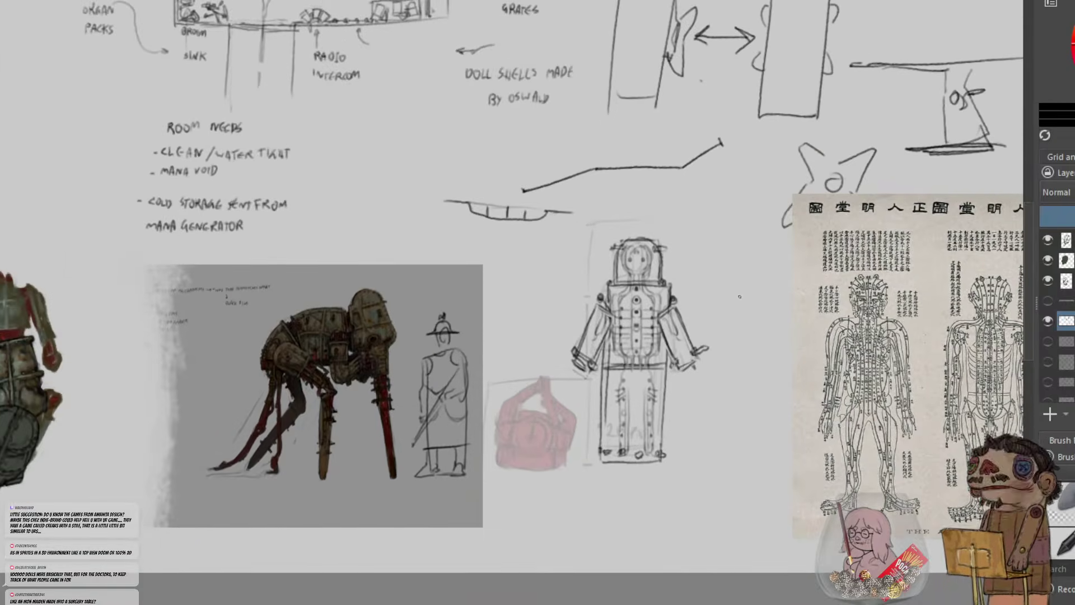
pyautogui.scroll(-1, 738, 253)
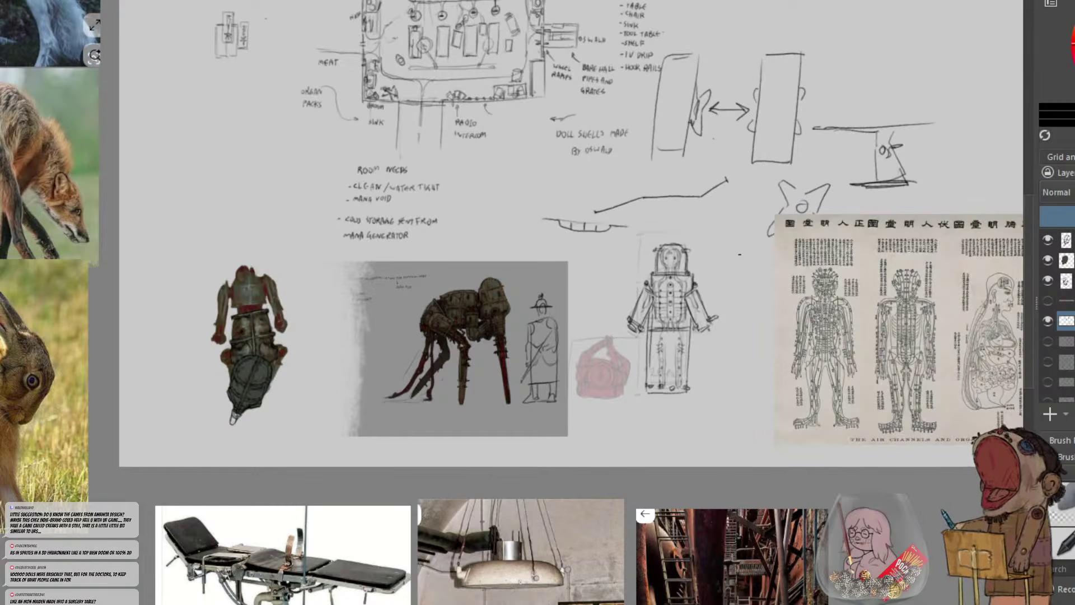
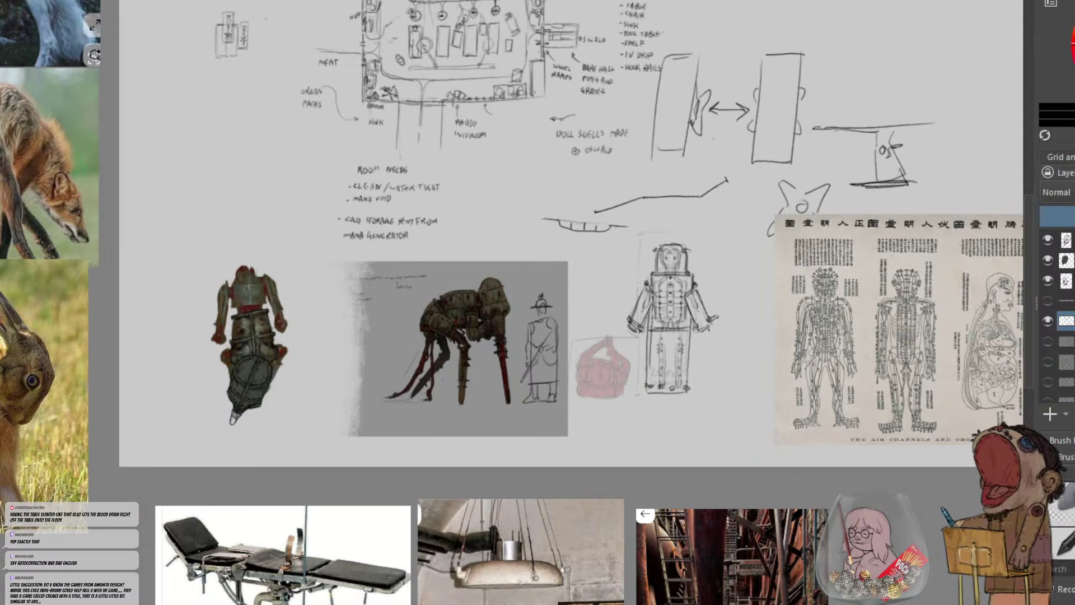
pyautogui.scroll(-4, 856, 354)
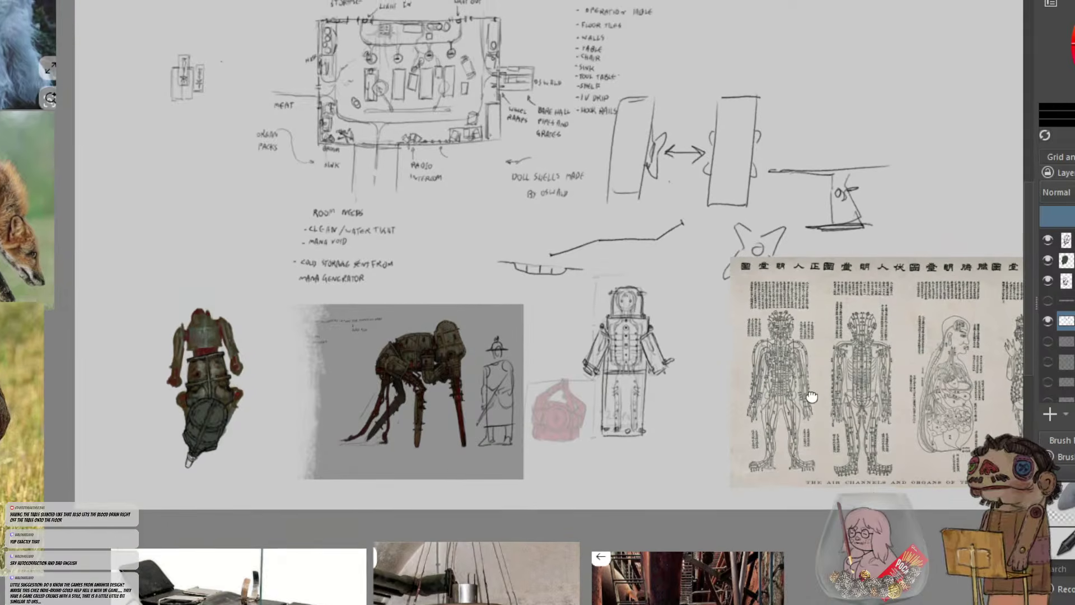
pyautogui.scroll(4, 811, 396)
pyautogui.moveTo(762, 343); pyautogui.dragTo(765, 355)
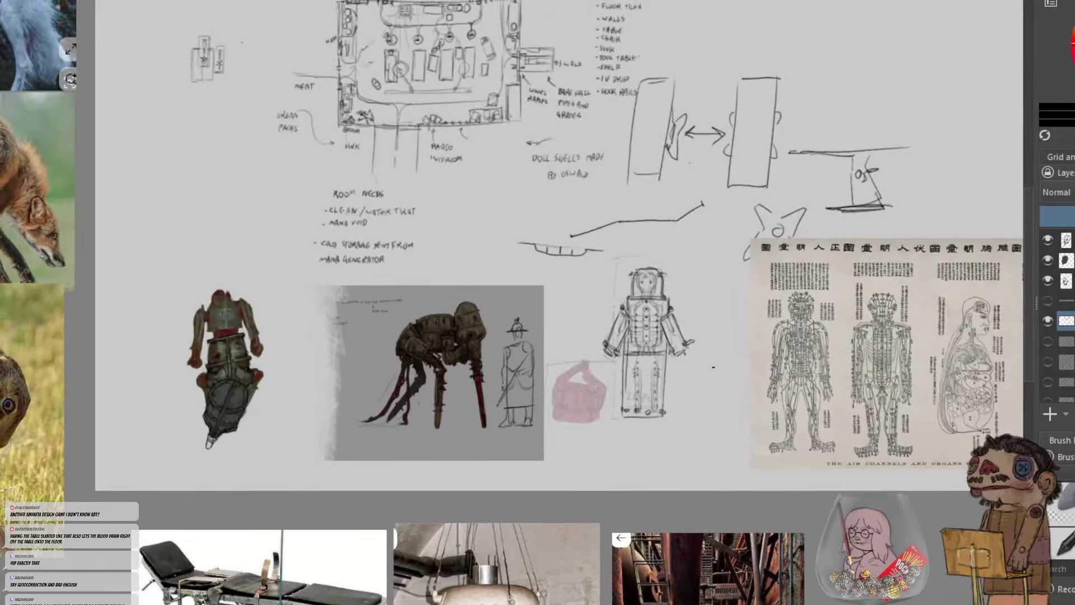
pyautogui.moveTo(710, 368); pyautogui.dragTo(630, 402)
pyautogui.scroll(2, 620, 402)
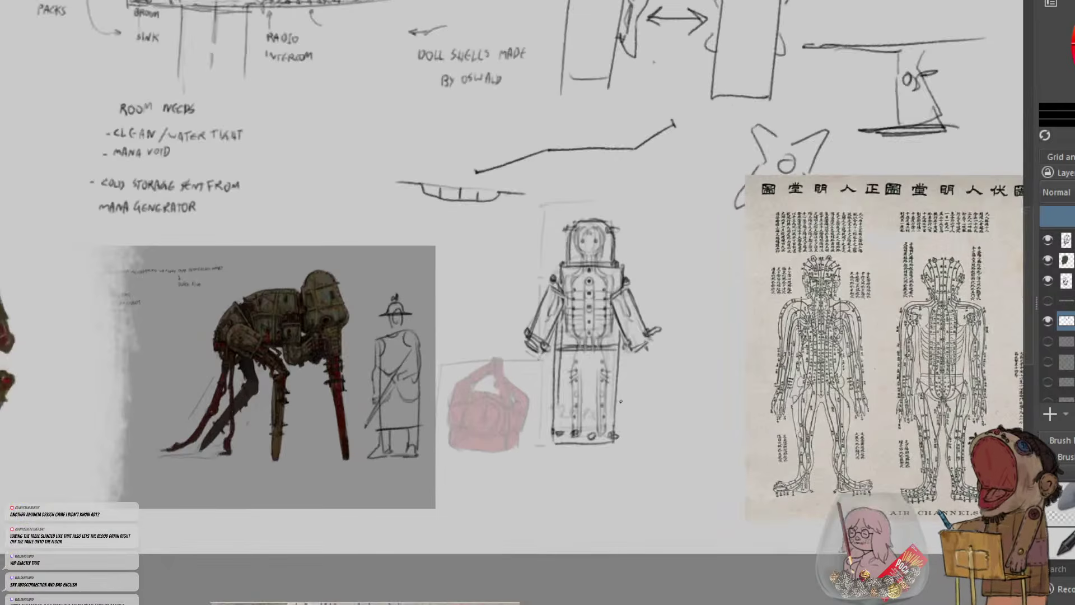
pyautogui.moveTo(620, 401); pyautogui.dragTo(592, 436)
pyautogui.scroll(2, 579, 380)
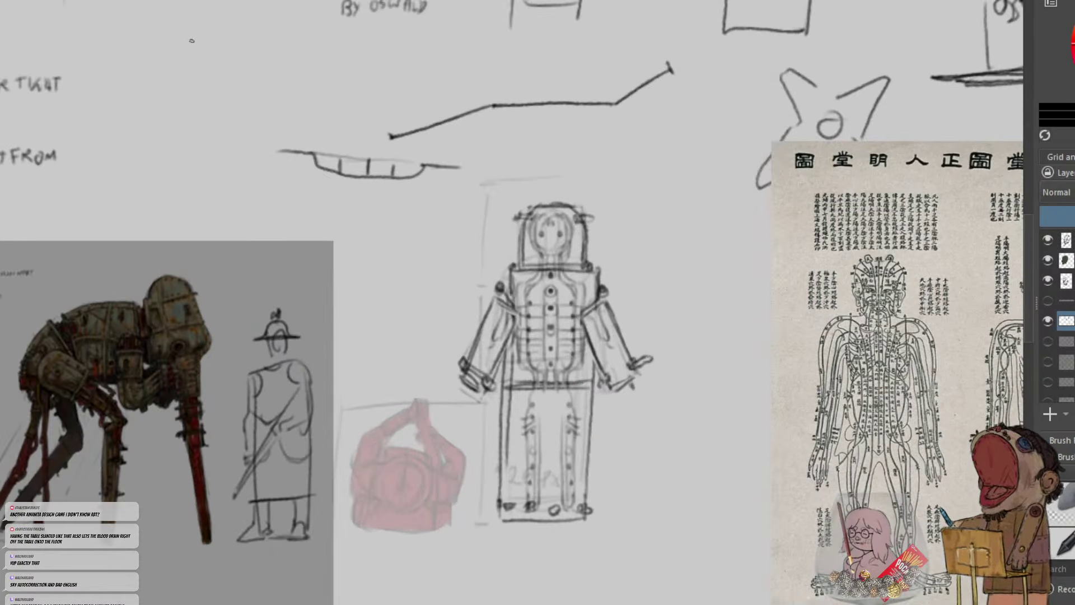
pyautogui.scroll(-2, 526, 319)
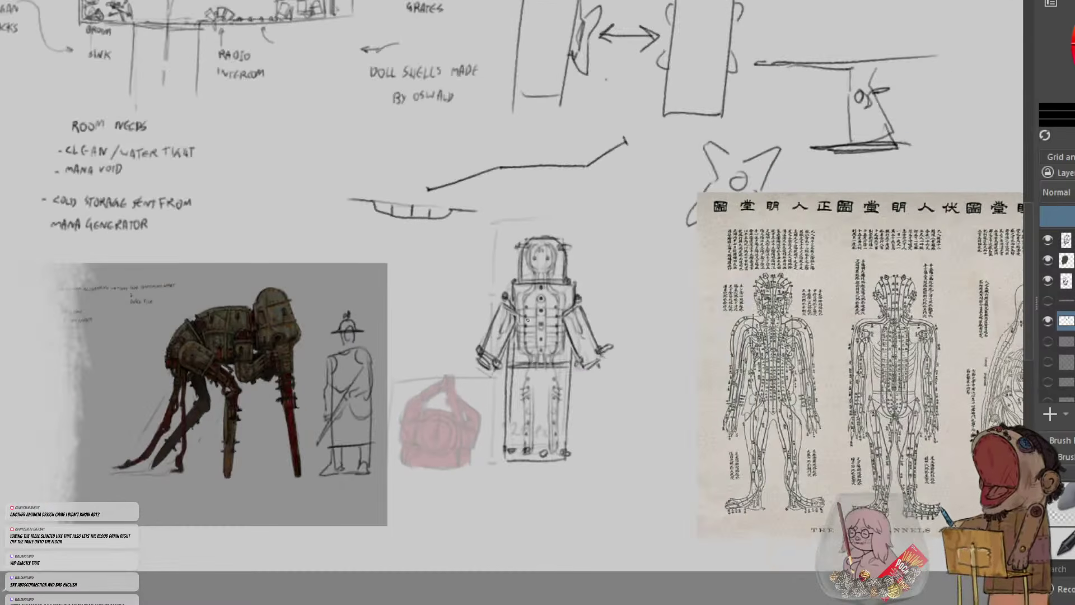
pyautogui.click(1046, 321)
pyautogui.click(1047, 321)
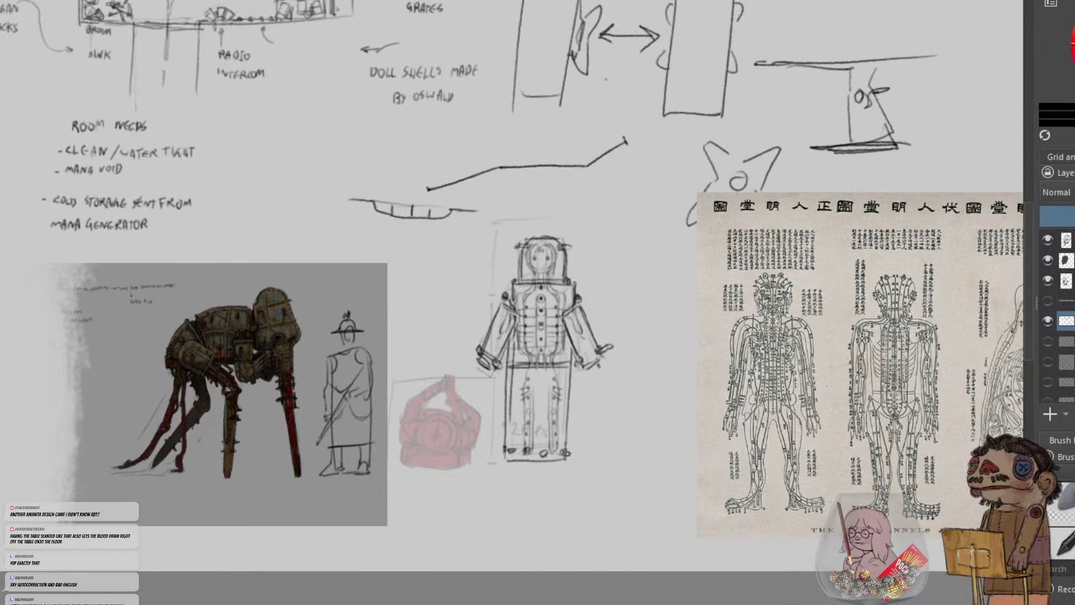
# Switch to the tall canvas and select the empty layer beneath the faded bag for drawing
pyautogui.hotkey('ctrl', 'Tab')
pyautogui.moveTo(190, 243); pyautogui.dragTo(567, 243)
pyautogui.press('Return')
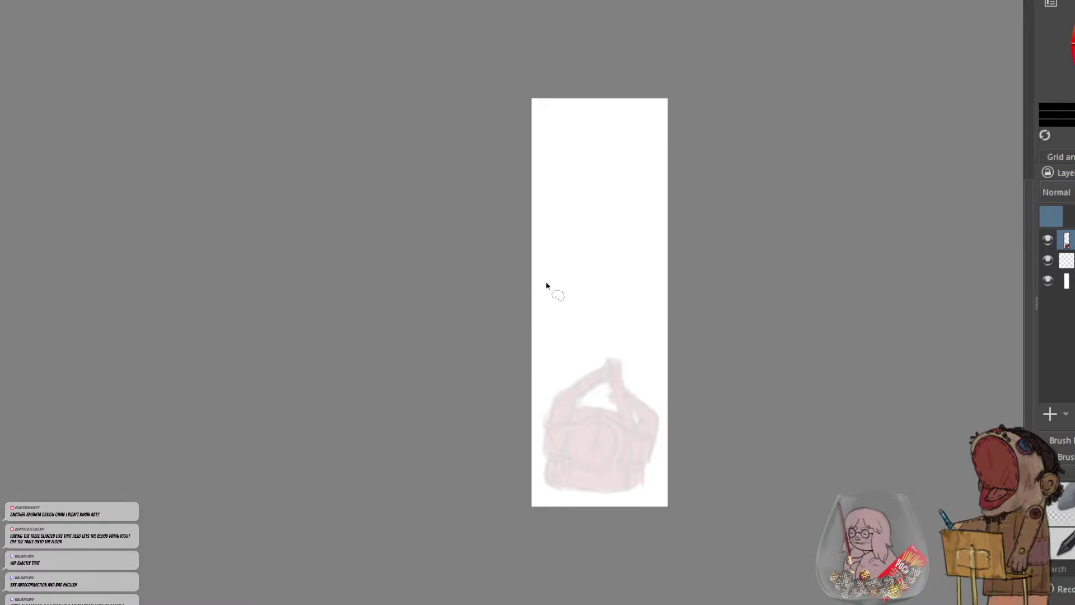
pyautogui.click(1054, 259)
pyautogui.click(1052, 255)
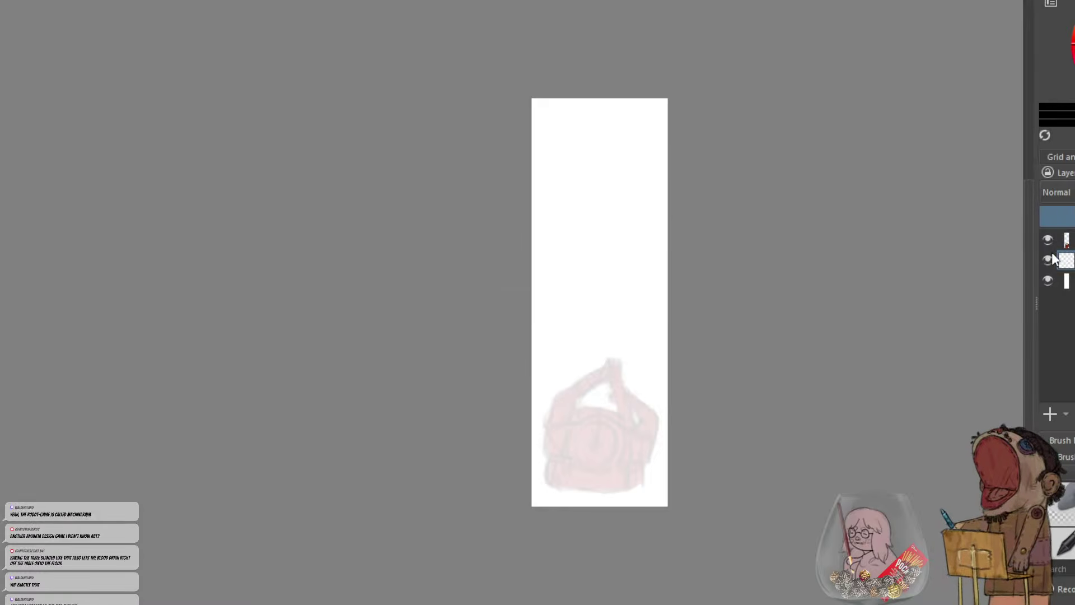
# Turn on mirrored painting about the vertical axis for the tall canvas
pyautogui.moveTo(784, 380); pyautogui.dragTo(765, 409)
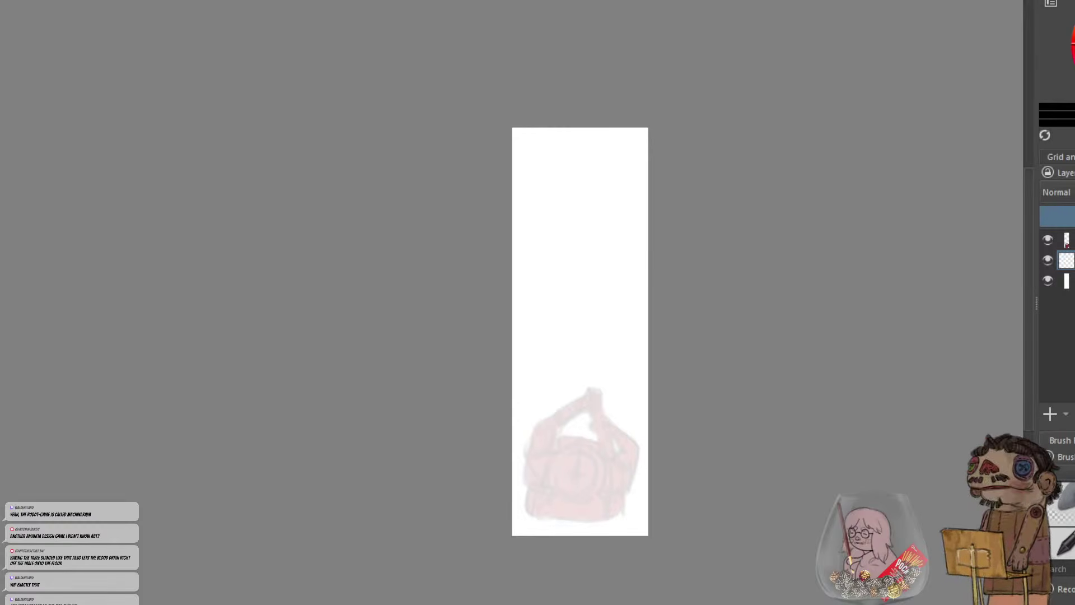
pyautogui.hotkey('ctrl', 'Tab')
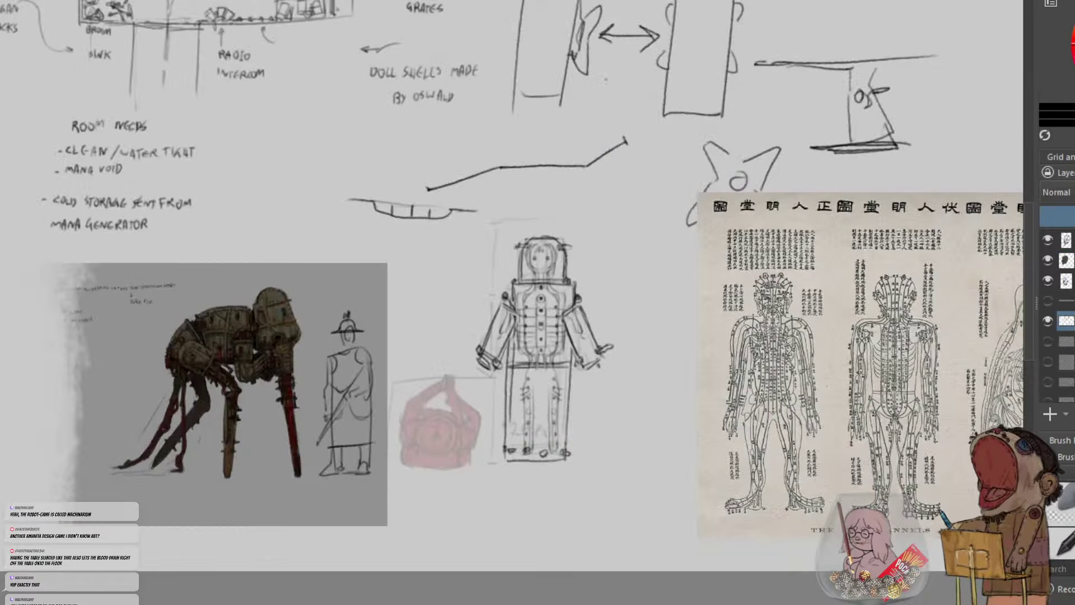
pyautogui.hotkey('ctrl', 'Tab')
pyautogui.moveTo(339, 216); pyautogui.dragTo(742, 169)
pyautogui.scroll(2, 598, 149)
pyautogui.moveTo(620, 155); pyautogui.dragTo(549, 169)
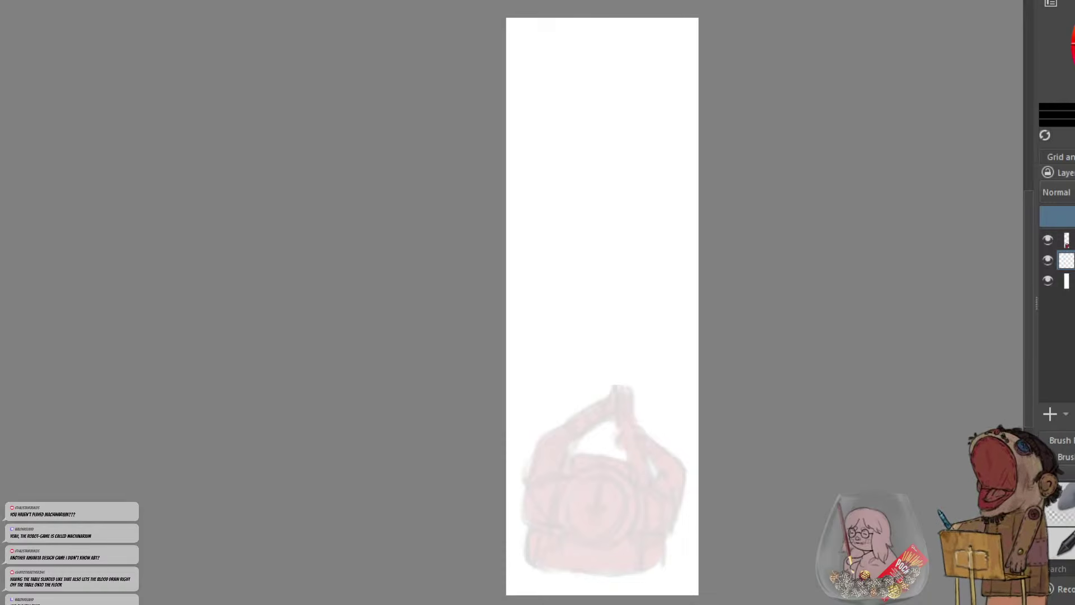
pyautogui.moveTo(479, 473); pyautogui.dragTo(456, 483)
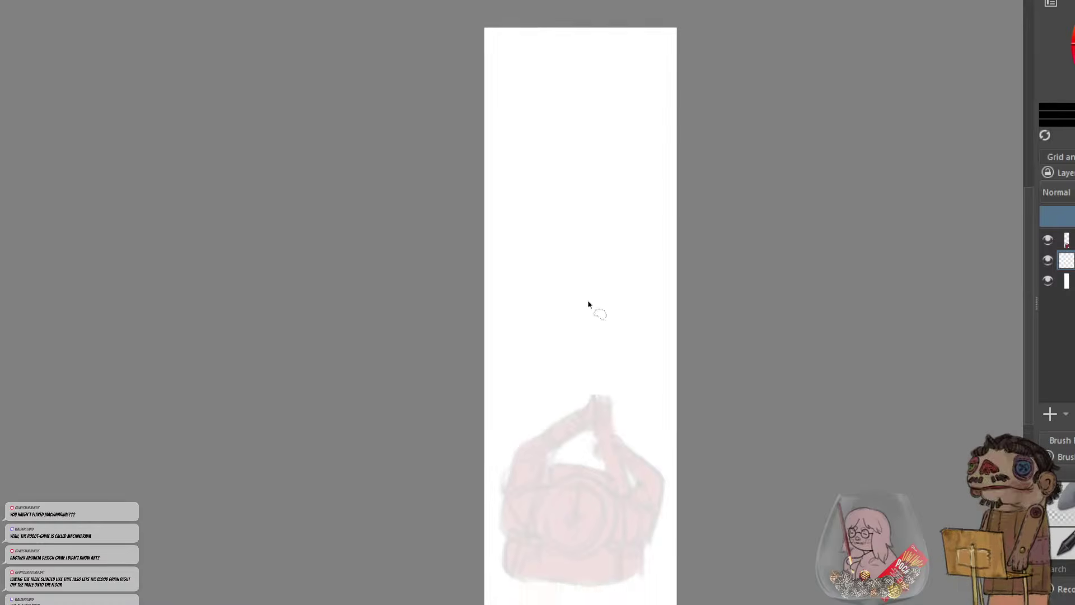
pyautogui.moveTo(659, 225); pyautogui.dragTo(600, 212)
pyautogui.click(737, 1)
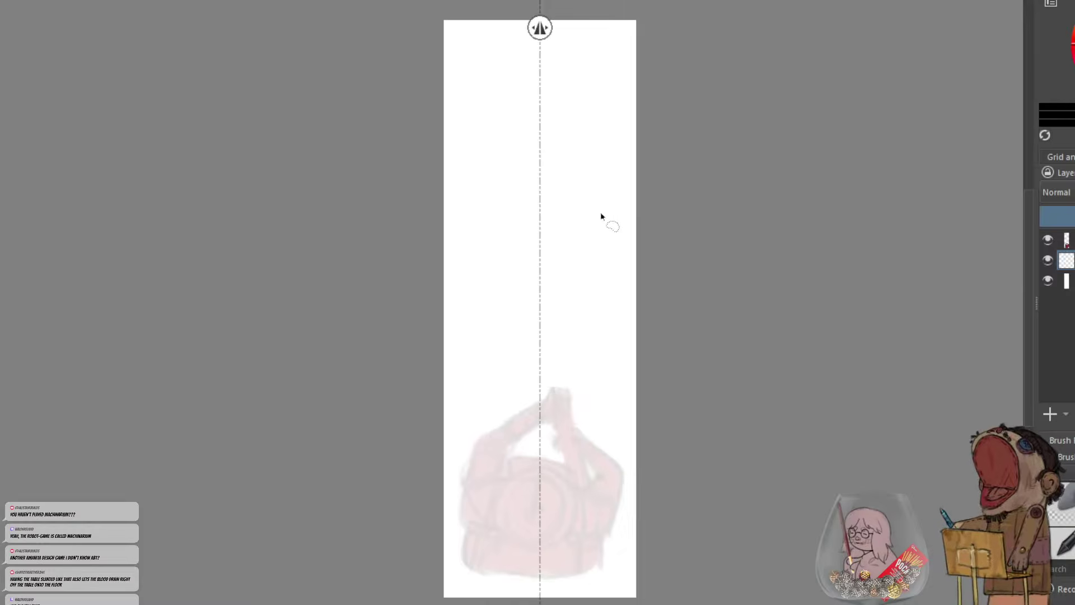
# Copy the front-view doll figure from the concept sheet to a new layer and paste it into the tall canvas
pyautogui.hotkey('ctrl', 'Tab')
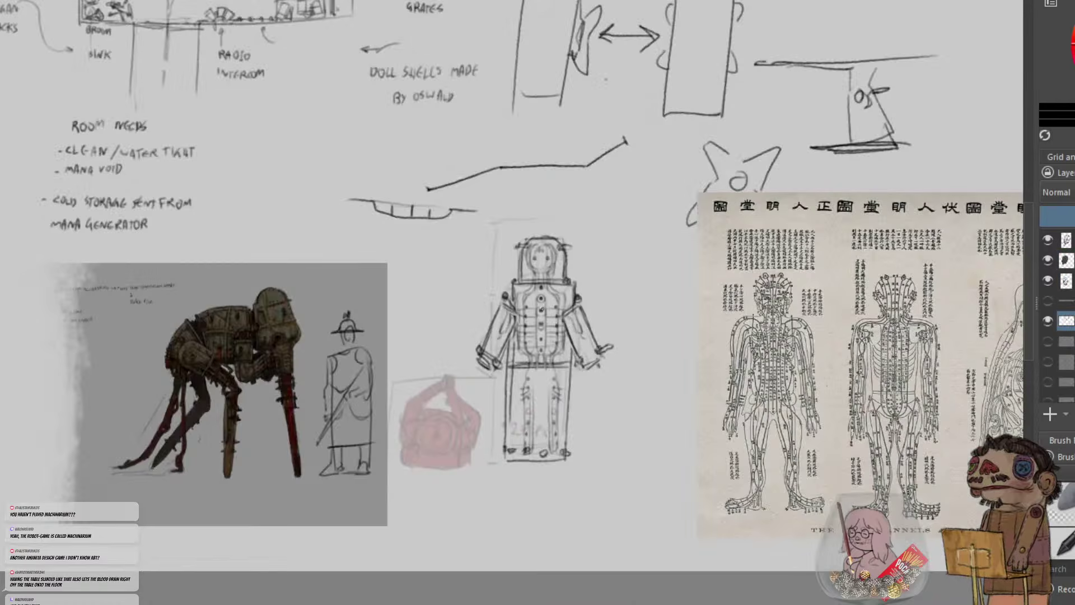
pyautogui.scroll(1, 528, 299)
pyautogui.click(1048, 323)
pyautogui.click(1048, 323)
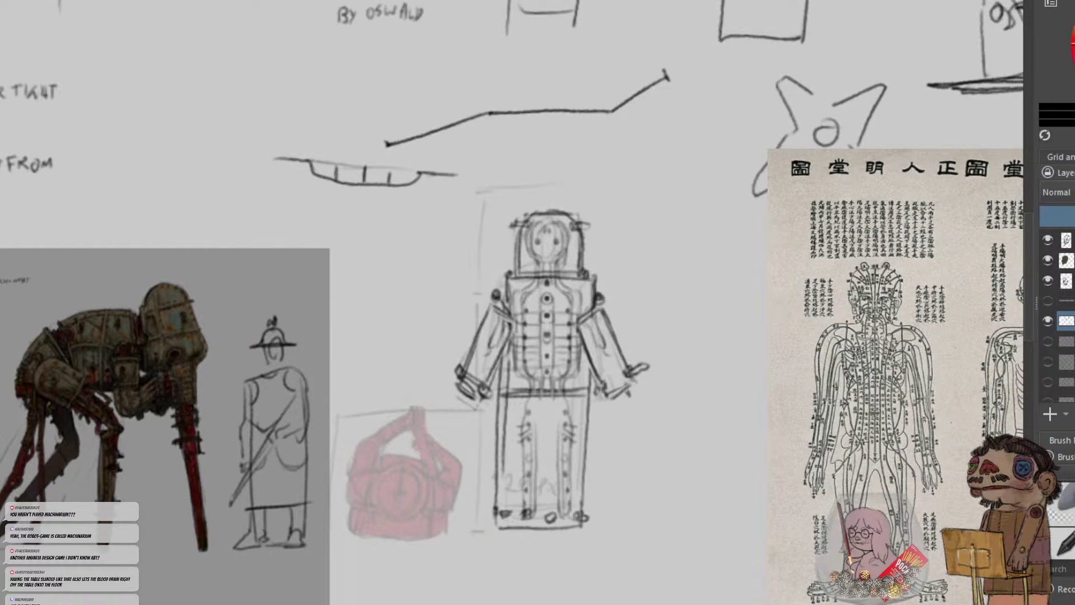
pyautogui.moveTo(448, 189); pyautogui.dragTo(677, 539)
pyautogui.hotkey('ctrl', 'alt', 'j')
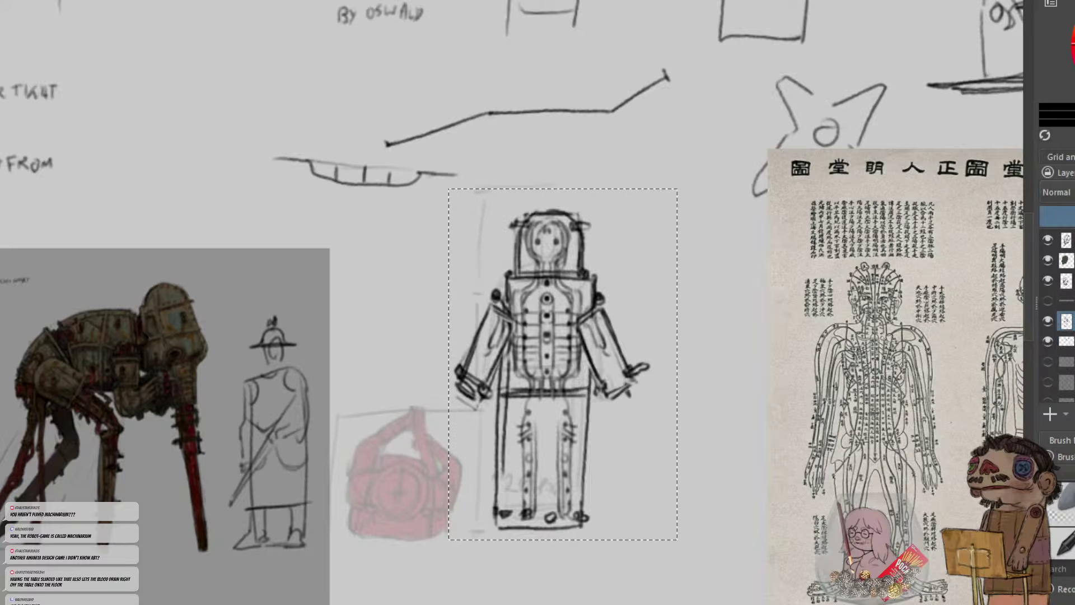
pyautogui.hotkey('ctrl', 'Tab')
pyautogui.hotkey('ctrl', 'v')
# Move the pasted doll figure down so its feet rest near the base of the canvas
pyautogui.moveTo(192, 273); pyautogui.dragTo(385, 273)
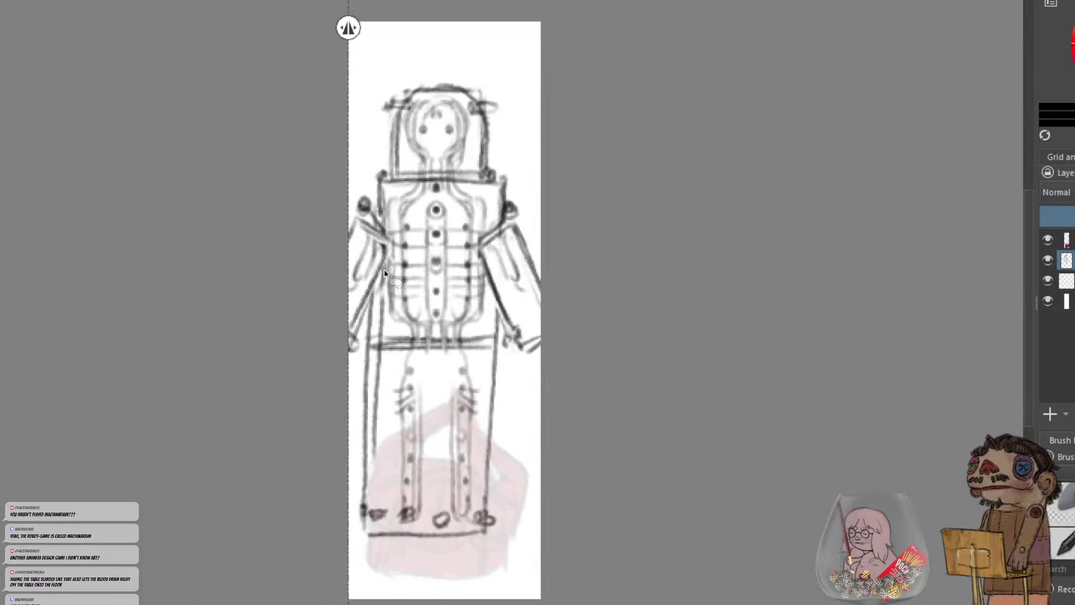
pyautogui.hotkey('ctrl', 't')
pyautogui.moveTo(475, 223)
pyautogui.mouseDown()
pyautogui.moveTo(492, 257)
pyautogui.moveTo(485, 276)
pyautogui.mouseUp()
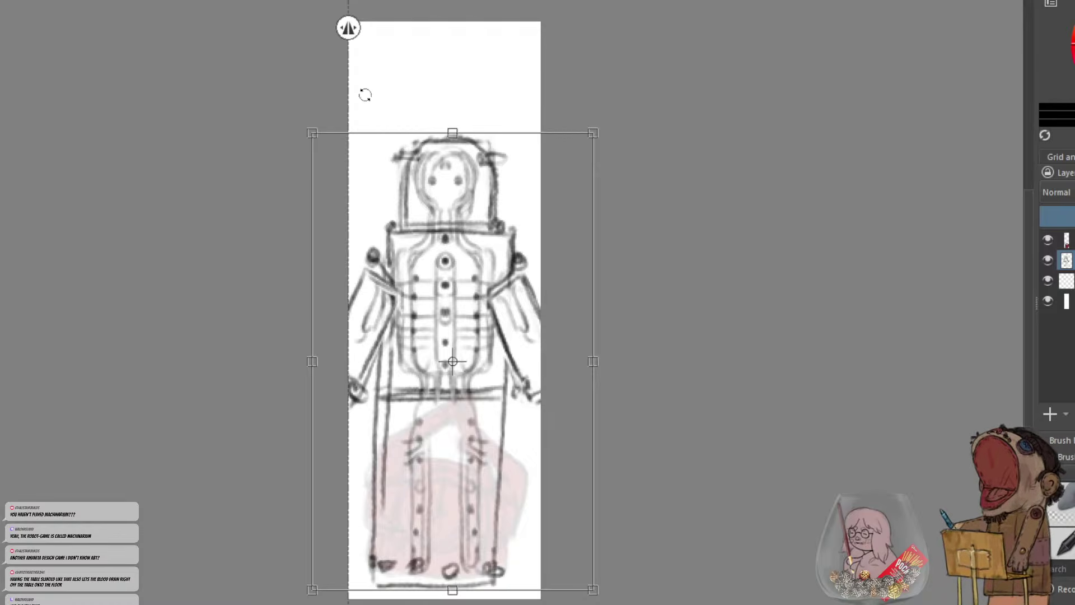
pyautogui.press('Return')
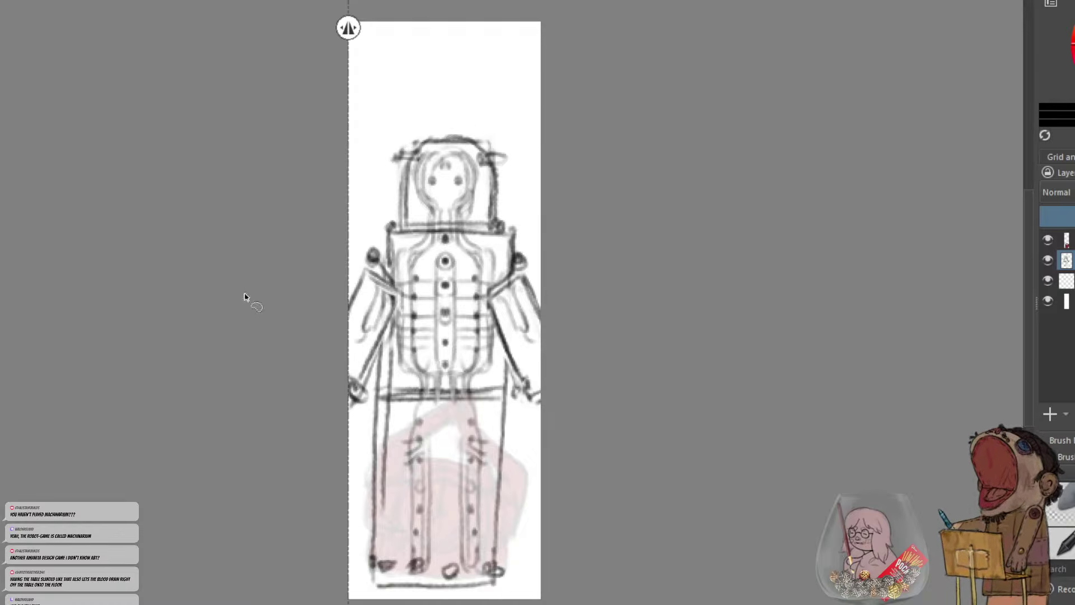
# Reduce the doll layer's opacity to a faint guide and add a new empty layer above it for drawing
pyautogui.moveTo(315, 328); pyautogui.dragTo(358, 302)
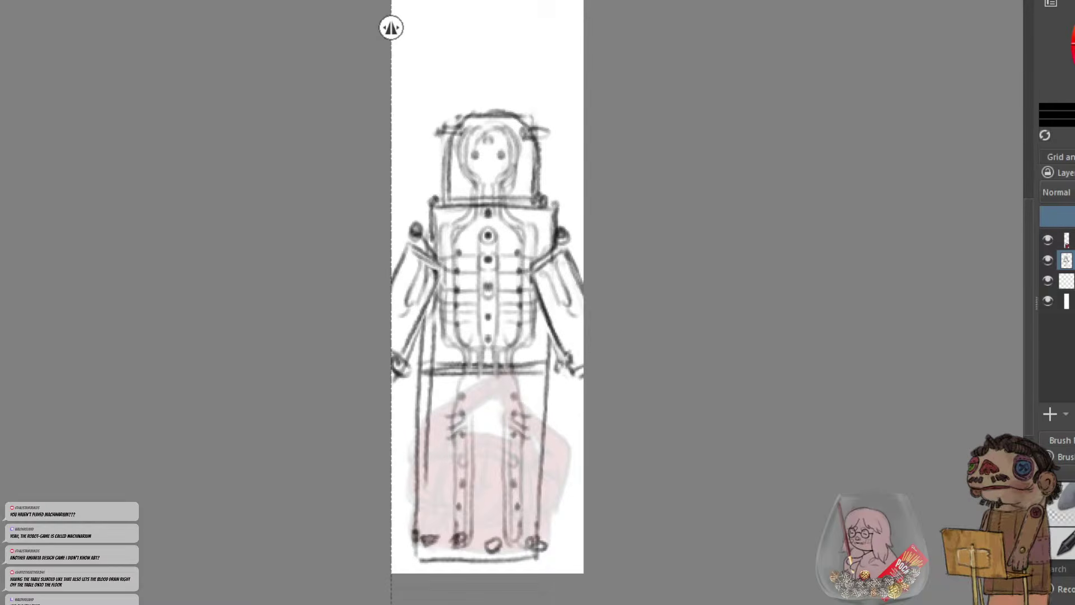
pyautogui.moveTo(310, 204); pyautogui.dragTo(333, 203)
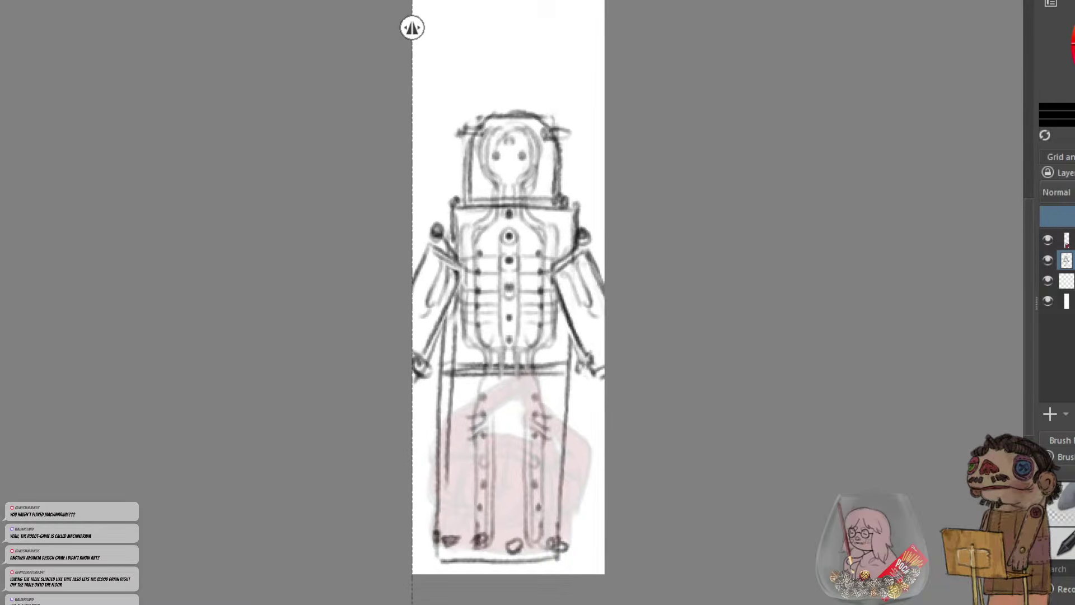
pyautogui.click(1065, 216)
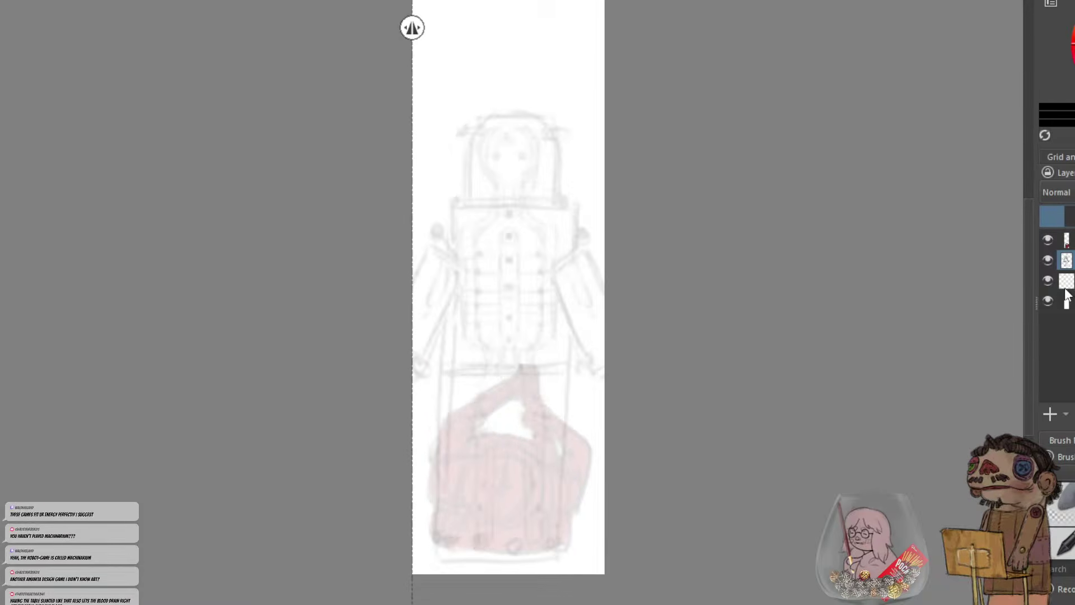
pyautogui.click(1050, 414)
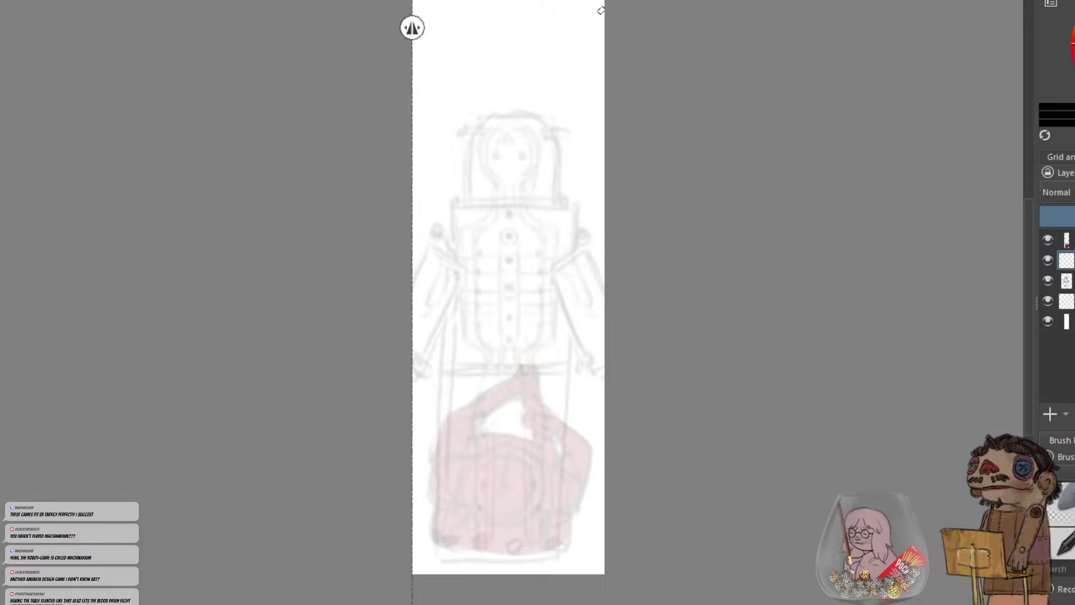
# Centre the mirror axis on the tall canvas and clear the selection around the doll on the concept sheet
pyautogui.moveTo(414, 28); pyautogui.dragTo(509, 31)
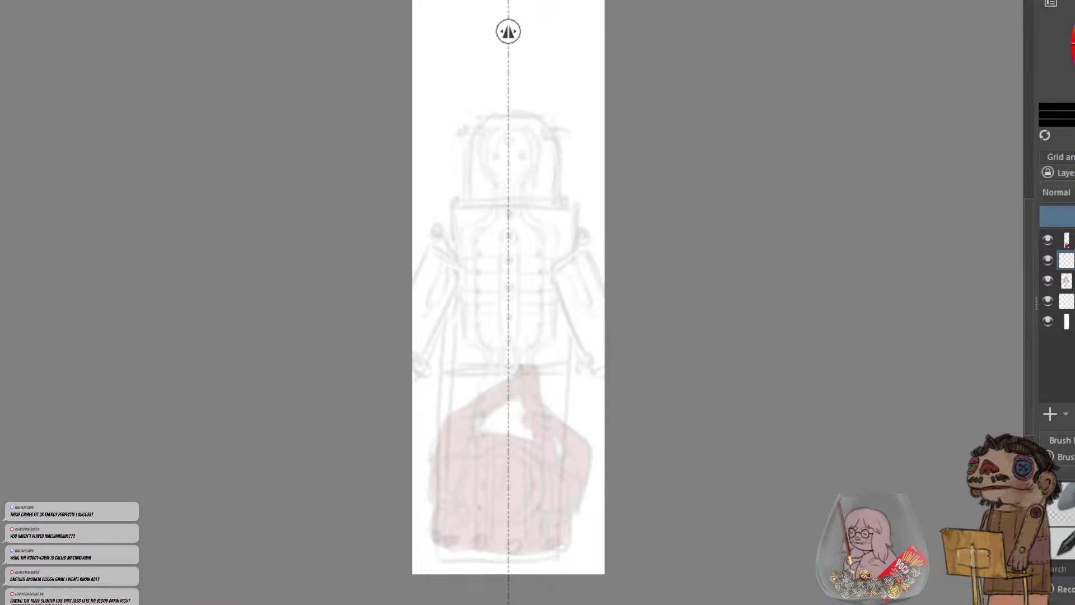
pyautogui.moveTo(716, 458); pyautogui.dragTo(737, 471)
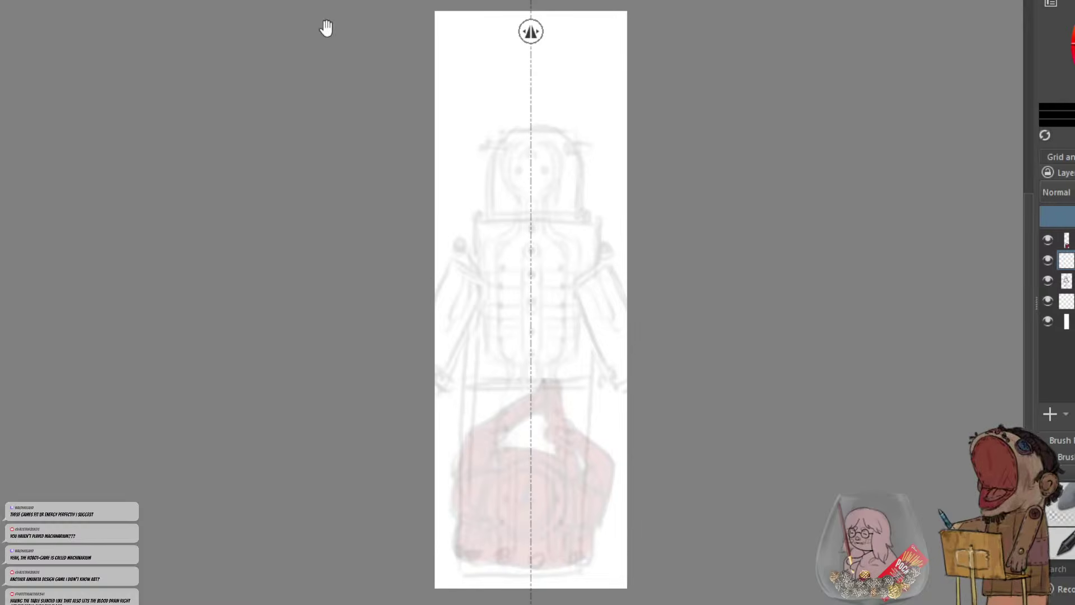
pyautogui.click(325, 2)
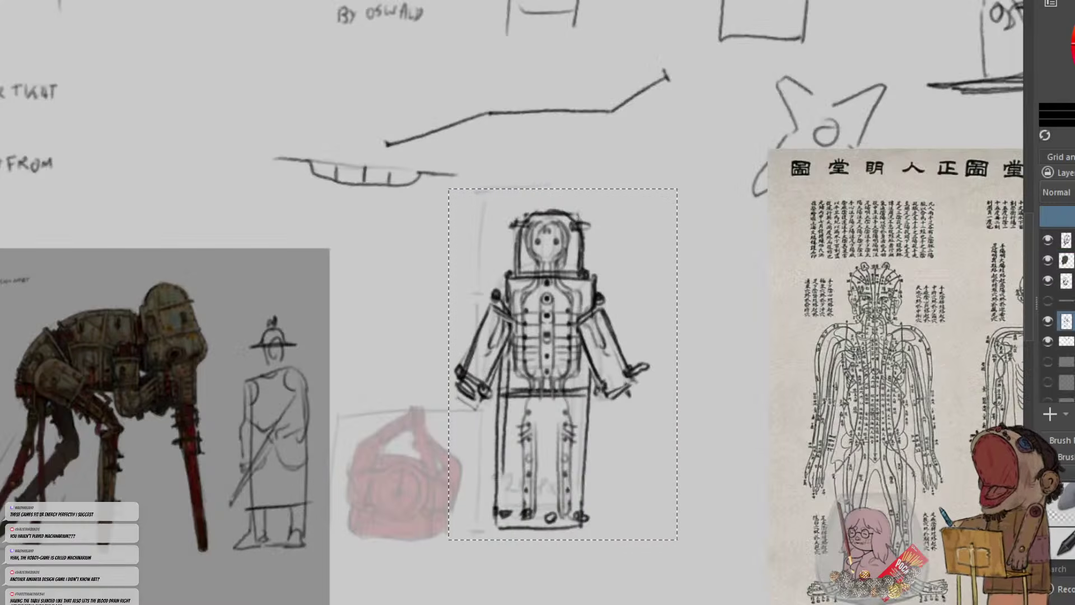
pyautogui.hotkey('ctrl', 'd')
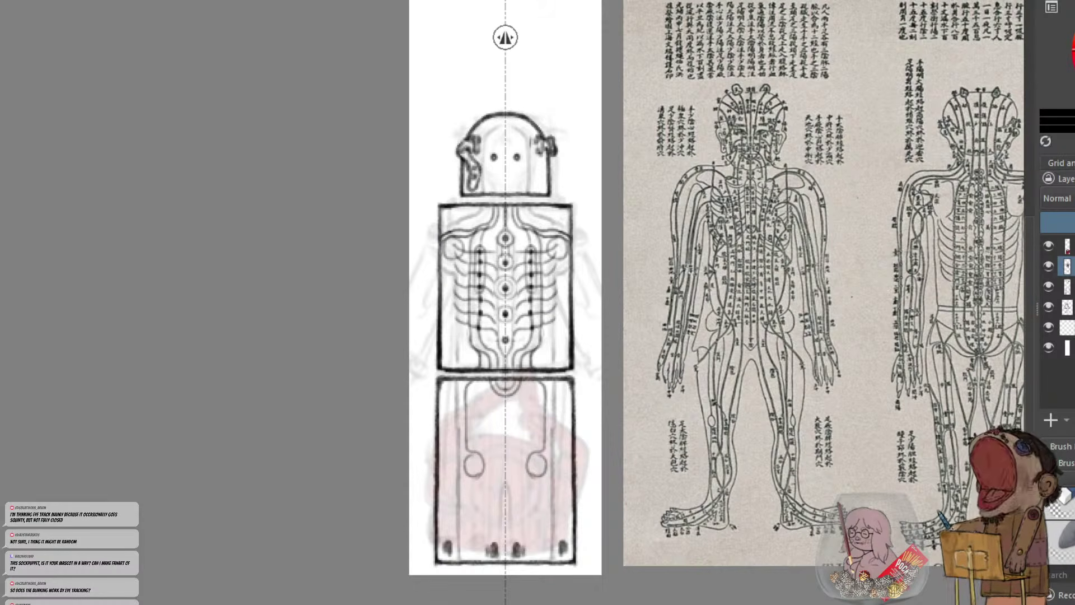
# Compare the table's channel linework with the anatomy chart, briefly toggling the linework layer's visibility
pyautogui.moveTo(578, 401); pyautogui.dragTo(401, 441)
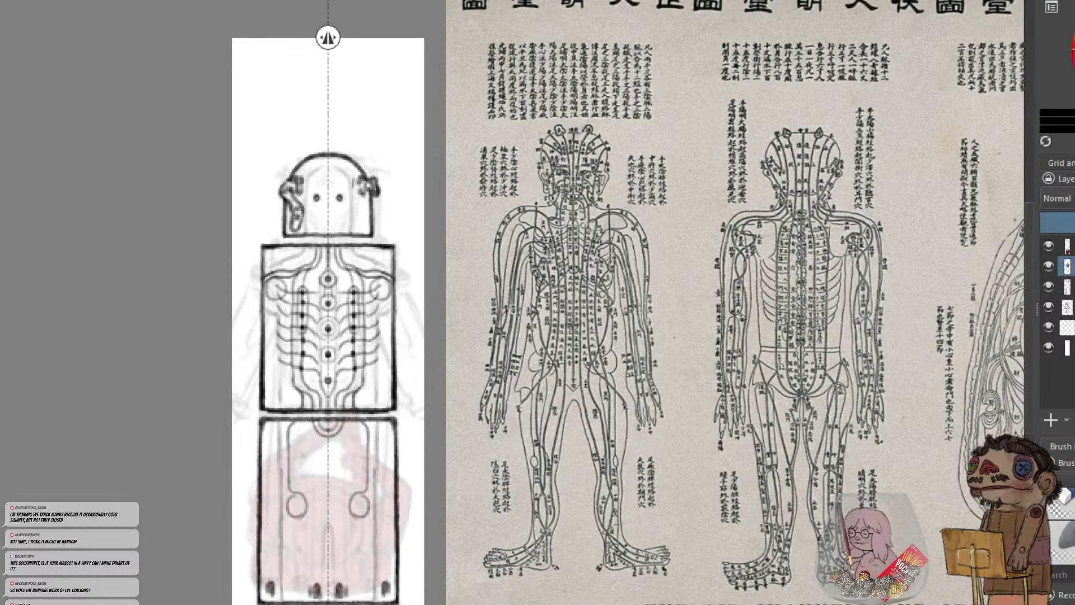
pyautogui.moveTo(481, 336); pyautogui.dragTo(506, 336)
pyautogui.moveTo(371, 317); pyautogui.dragTo(505, 316)
pyautogui.scroll(1, 506, 315)
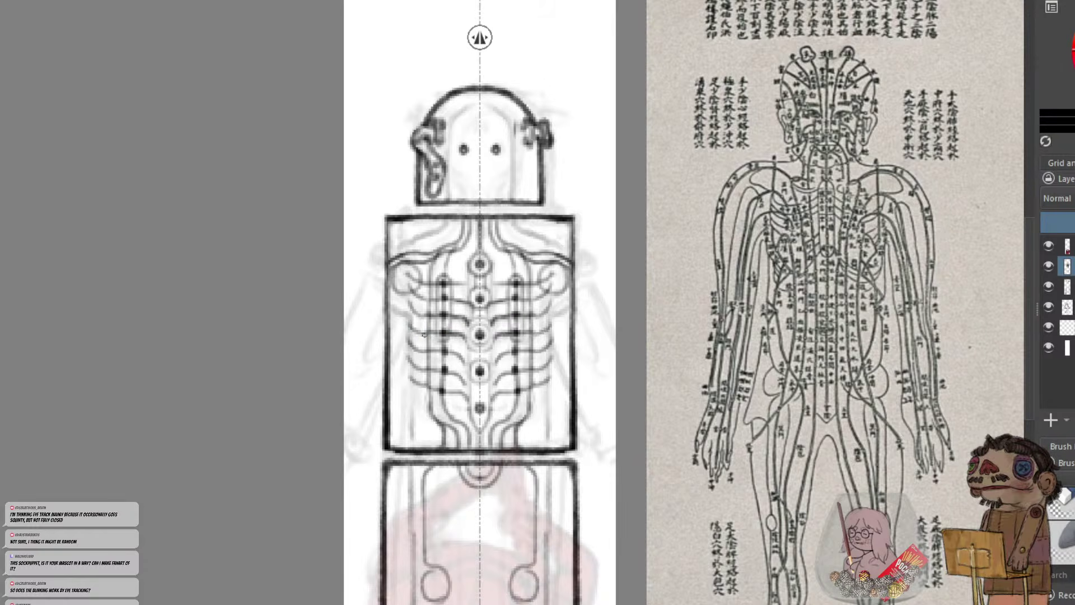
pyautogui.press('-')
pyautogui.press('-')
pyautogui.press('-')
pyautogui.press('-')
pyautogui.press('-')
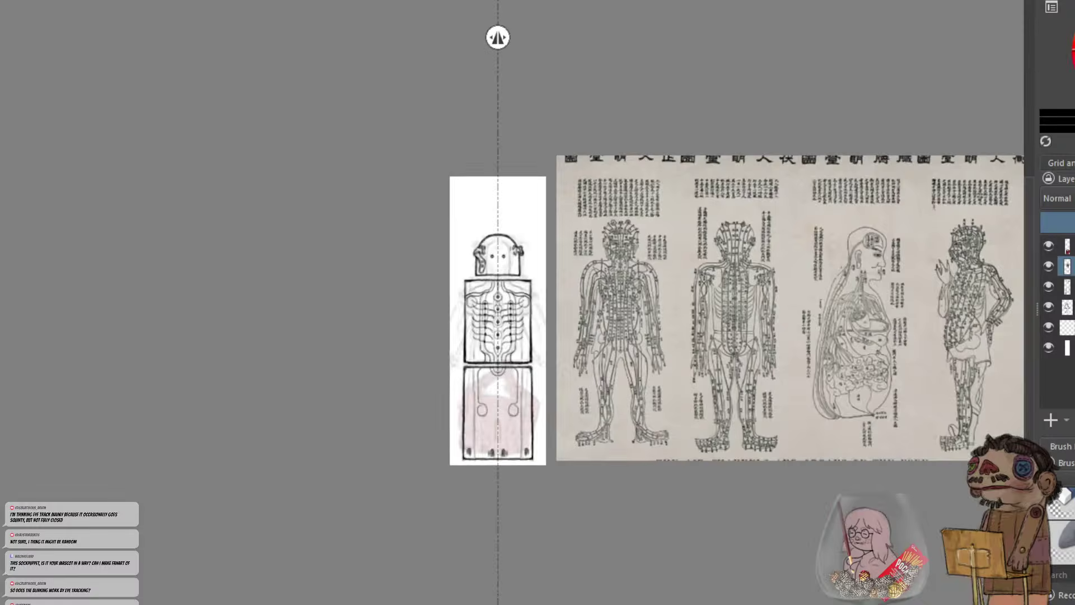
pyautogui.press('+')
pyautogui.press('+')
pyautogui.press('+')
pyautogui.press('+')
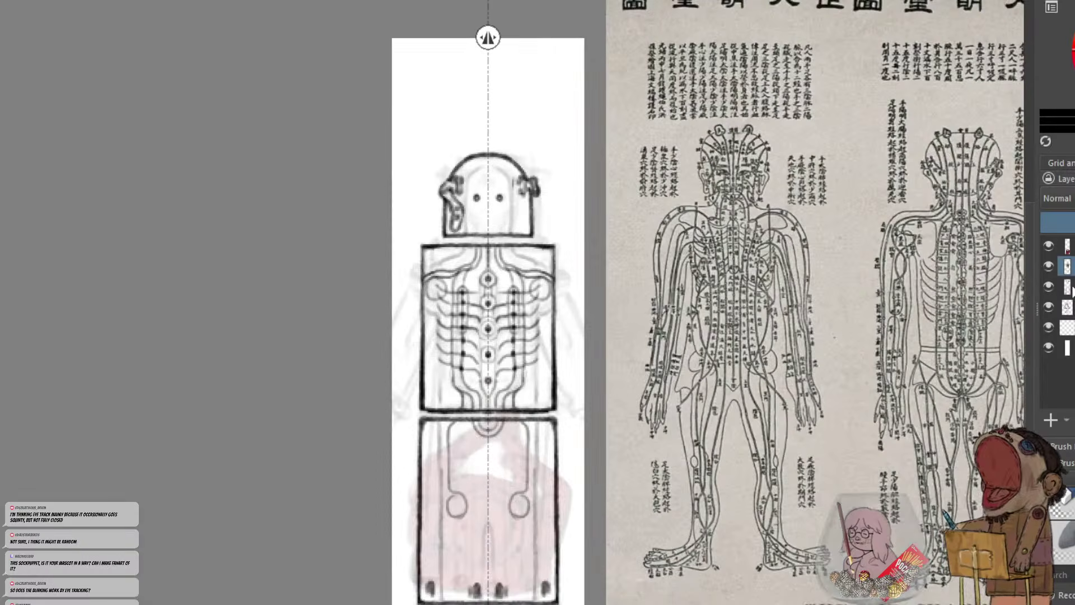
pyautogui.click(1048, 267)
pyautogui.click(1049, 268)
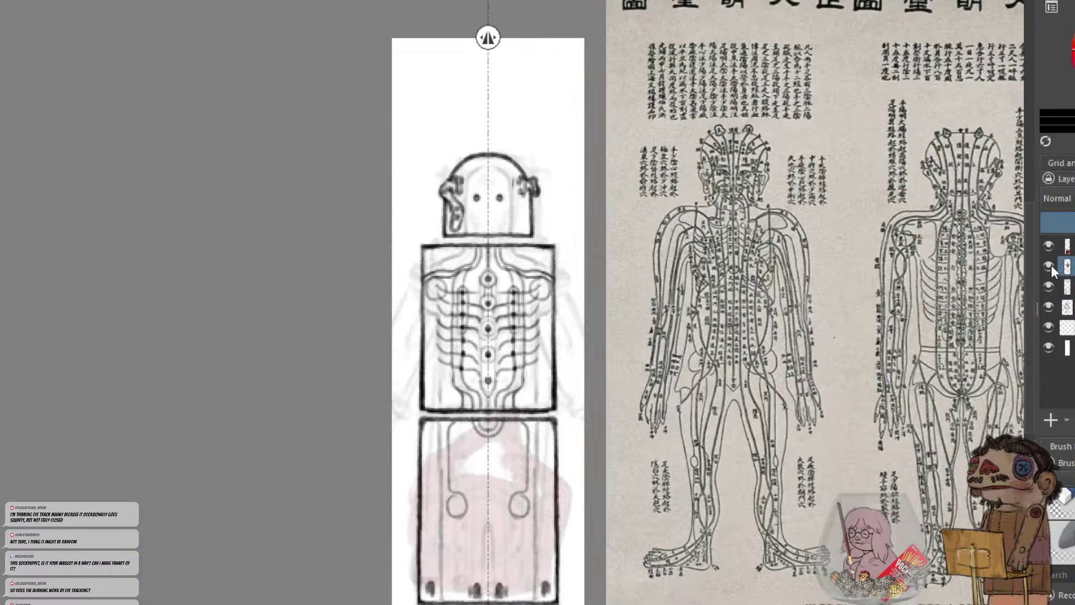
# Erase the rib and channel linework inside the torso and leg panels, keeping their outlines
pyautogui.moveTo(515, 269)
pyautogui.mouseDown()
pyautogui.moveTo(518, 313)
pyautogui.moveTo(529, 263)
pyautogui.moveTo(537, 400)
pyautogui.mouseUp()
pyautogui.moveTo(514, 361)
pyautogui.mouseDown()
pyautogui.moveTo(483, 247)
pyautogui.moveTo(489, 428)
pyautogui.mouseUp()
pyautogui.moveTo(517, 422); pyautogui.dragTo(520, 523)
# Paint two solid dots on the centre line in the upper half of the torso panel
pyautogui.press('+')
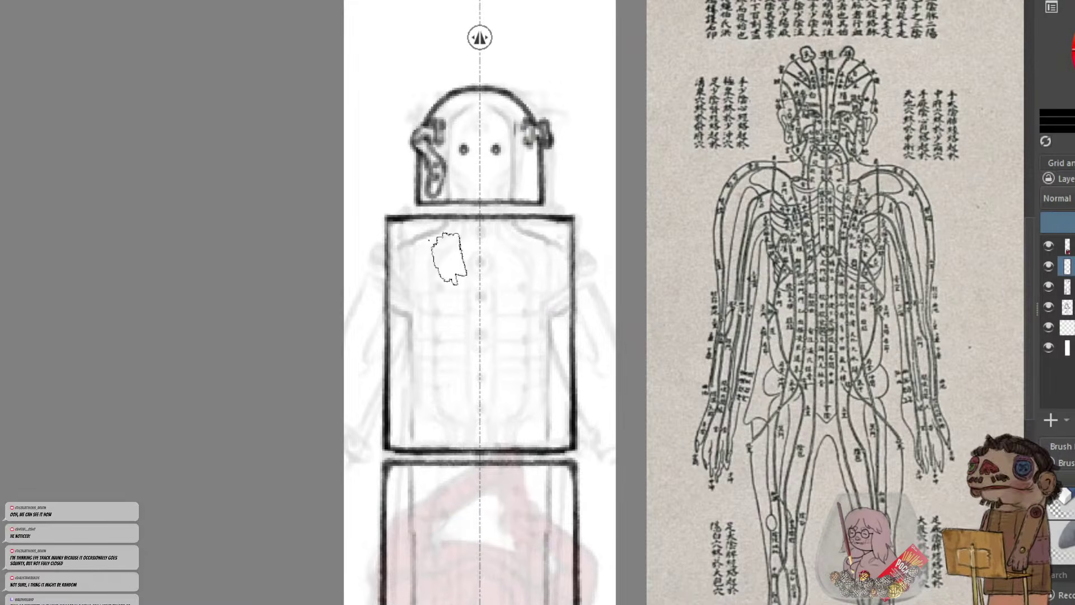
pyautogui.click(480, 261)
pyautogui.click(480, 297)
pyautogui.press('-')
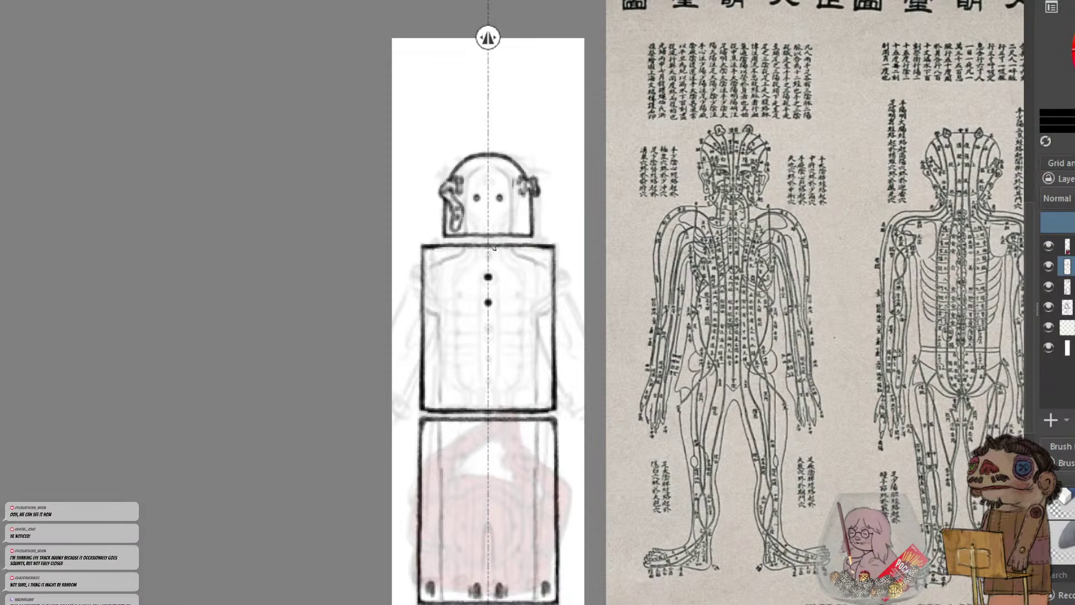
pyautogui.moveTo(495, 247); pyautogui.dragTo(488, 390)
pyautogui.hotkey('ctrl', 'z')
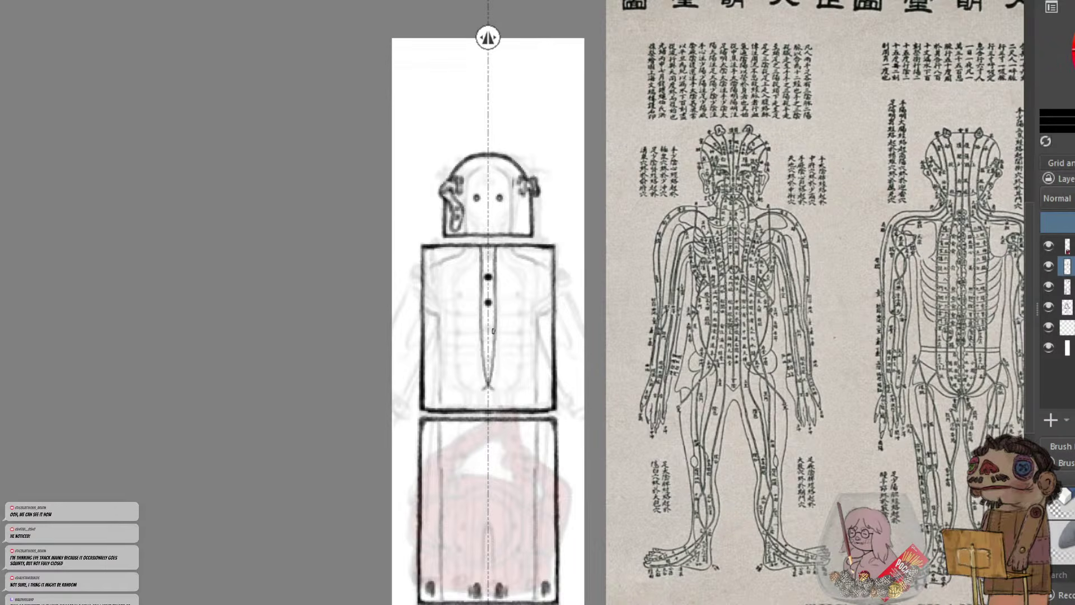
pyautogui.hotkey('ctrl', 'z')
pyautogui.moveTo(494, 289); pyautogui.dragTo(491, 390)
pyautogui.hotkey('ctrl', 'z')
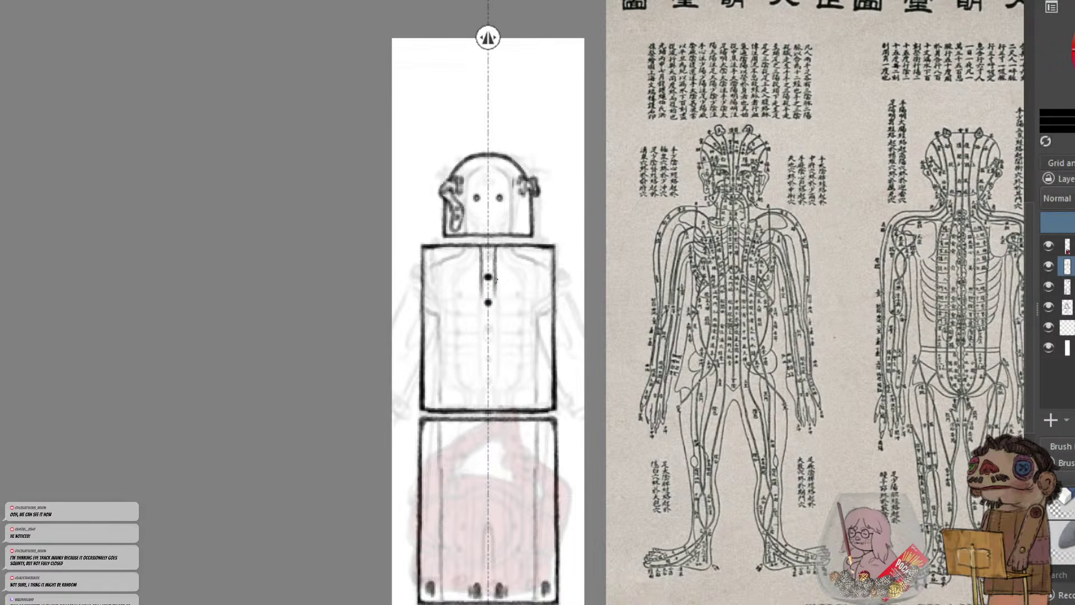
pyautogui.hotkey('ctrl', 'z')
# Draw a narrow mirrored channel down the full torso panel around the centre dots and add three more dots below them
pyautogui.moveTo(498, 247); pyautogui.dragTo(492, 410)
pyautogui.hotkey('ctrl', 'z')
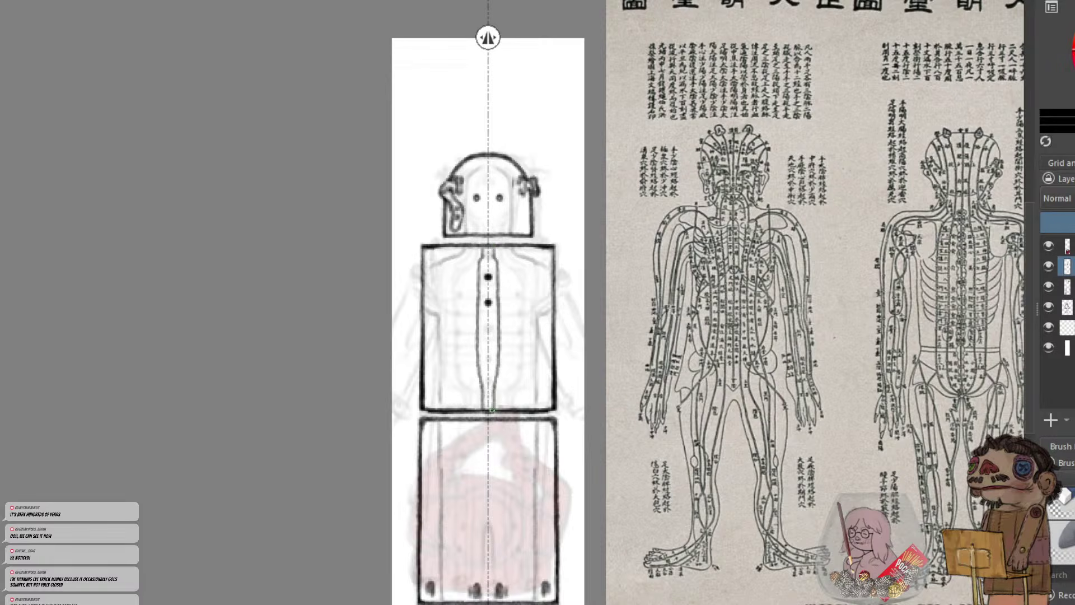
pyautogui.click(489, 358)
pyautogui.click(488, 376)
pyautogui.click(489, 327)
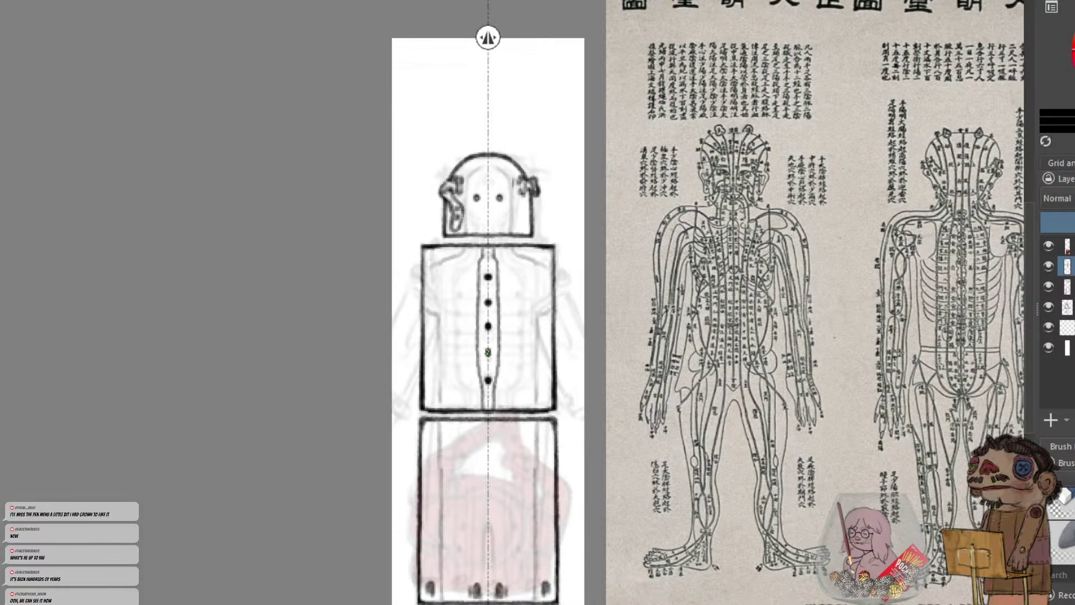
# Sketch mirrored outer channel lines beside the central one, curving outward from the top and base of the torso and redoing unsatisfactory strokes
pyautogui.moveTo(506, 257); pyautogui.dragTo(521, 297)
pyautogui.hotkey('ctrl', 'z')
pyautogui.moveTo(509, 257)
pyautogui.mouseDown()
pyautogui.moveTo(520, 365)
pyautogui.moveTo(504, 408)
pyautogui.moveTo(525, 387)
pyautogui.moveTo(527, 352)
pyautogui.mouseUp()
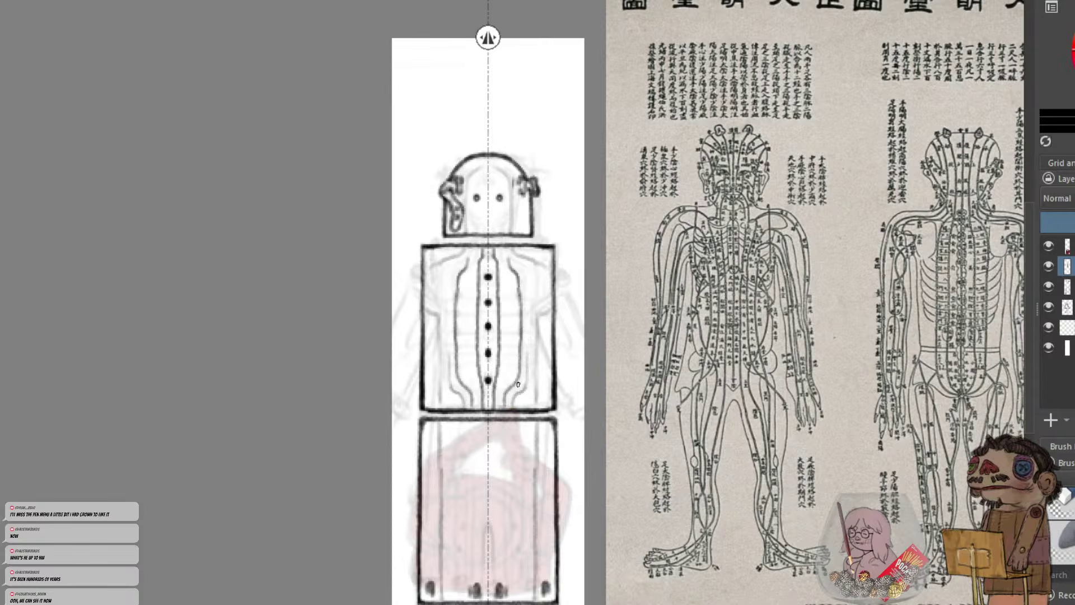
pyautogui.hotkey('ctrl', 'z')
pyautogui.hotkey('ctrl', 'z')
pyautogui.moveTo(509, 410)
pyautogui.mouseDown()
pyautogui.moveTo(526, 373)
pyautogui.moveTo(526, 296)
pyautogui.mouseUp()
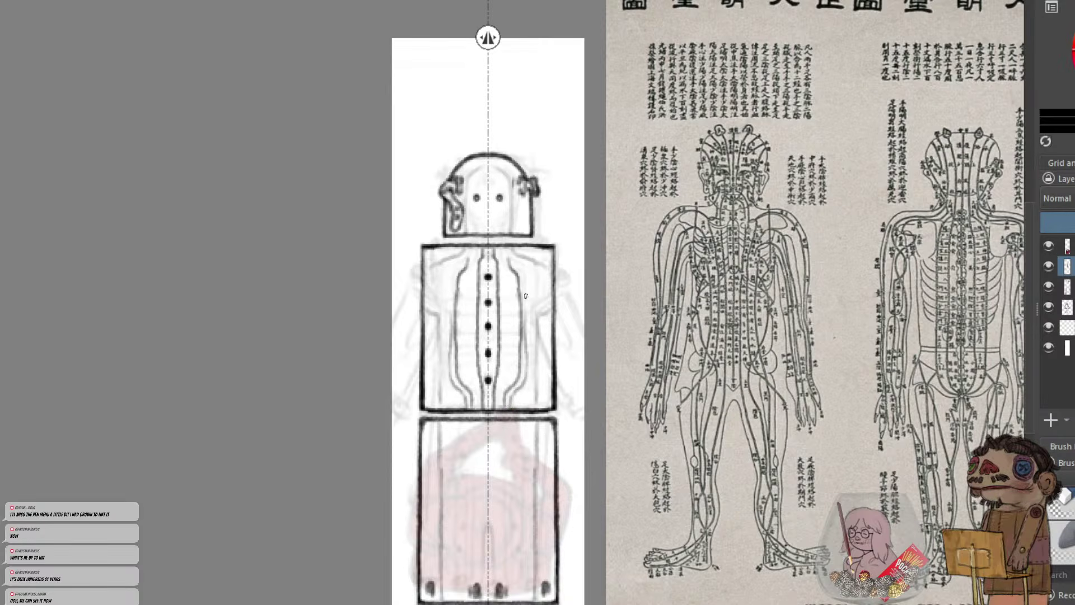
pyautogui.hotkey('ctrl', 'z')
pyautogui.moveTo(528, 378); pyautogui.dragTo(519, 268)
pyautogui.hotkey('ctrl', 'z')
pyautogui.hotkey('ctrl', 'z')
pyautogui.hotkey('ctrl', 'z')
pyautogui.hotkey('ctrl', 'z')
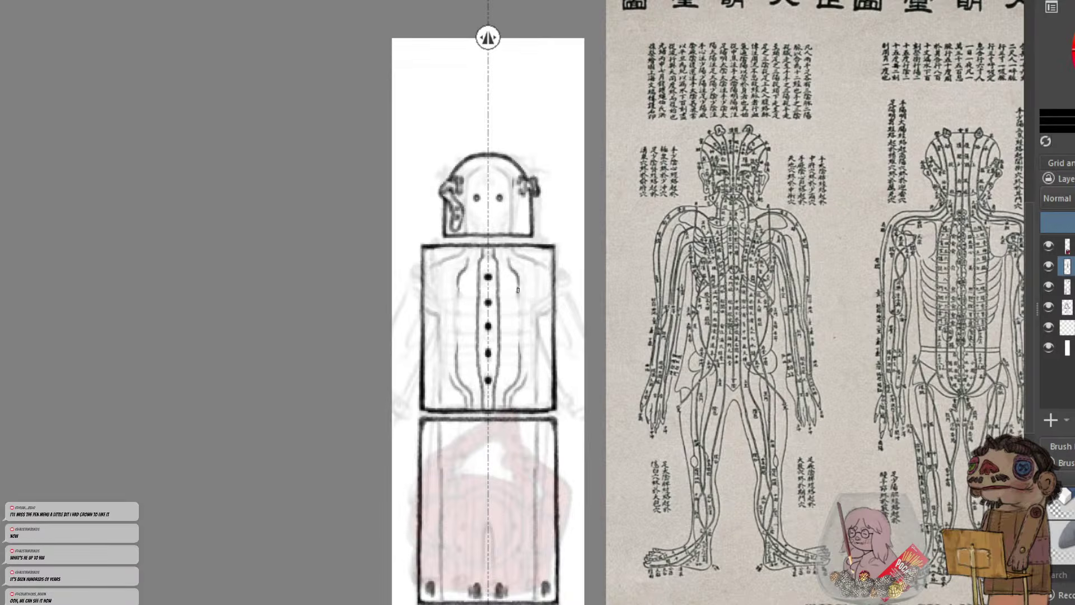
# Place a column of five evenly spaced small dots along each outer channel, bridging the gap between its upper and lower curves
pyautogui.moveTo(518, 290)
pyautogui.mouseDown()
pyautogui.moveTo(520, 355)
pyautogui.moveTo(520, 326)
pyautogui.moveTo(520, 345)
pyautogui.mouseUp()
pyautogui.hotkey('ctrl', 'z')
pyautogui.click(519, 290)
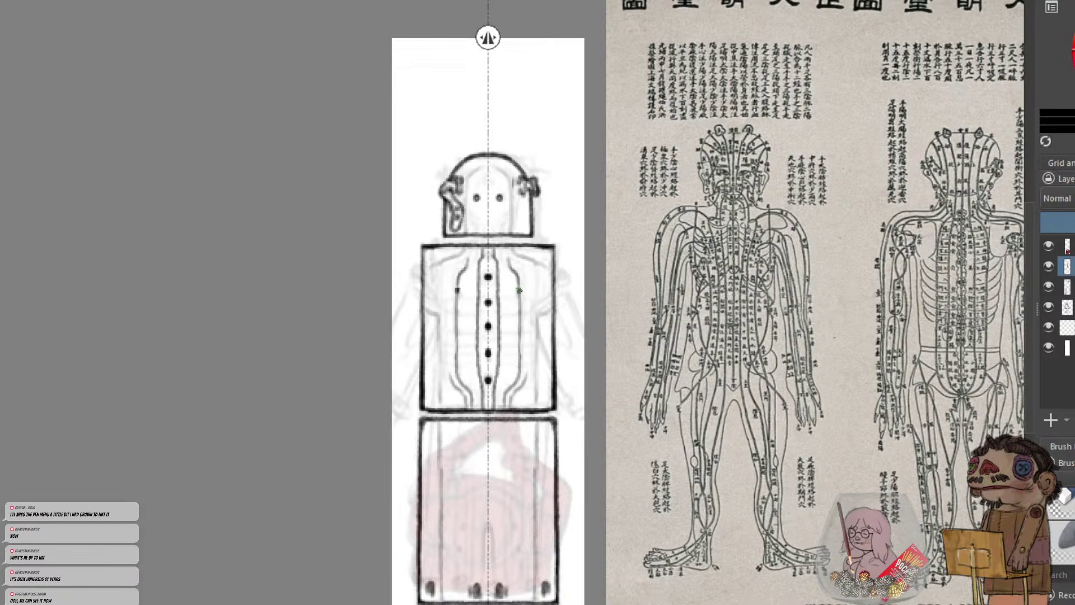
pyautogui.click(519, 329)
pyautogui.click(519, 349)
pyautogui.click(519, 367)
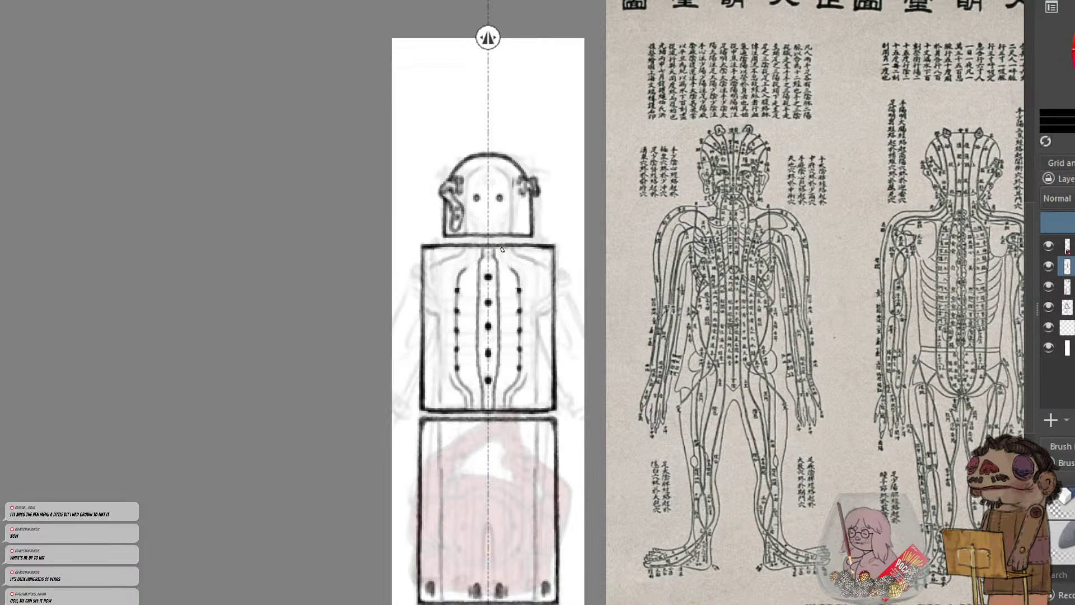
# Draw mirrored shoulder circles with curved lines from the upper channels, place a solid dot in each circle and ring the top centre dot
pyautogui.moveTo(517, 267)
pyautogui.mouseDown()
pyautogui.moveTo(539, 272)
pyautogui.moveTo(510, 260)
pyautogui.moveTo(548, 271)
pyautogui.moveTo(548, 297)
pyautogui.moveTo(540, 273)
pyautogui.moveTo(552, 278)
pyautogui.moveTo(538, 294)
pyautogui.mouseUp()
pyautogui.hotkey('ctrl', 'z')
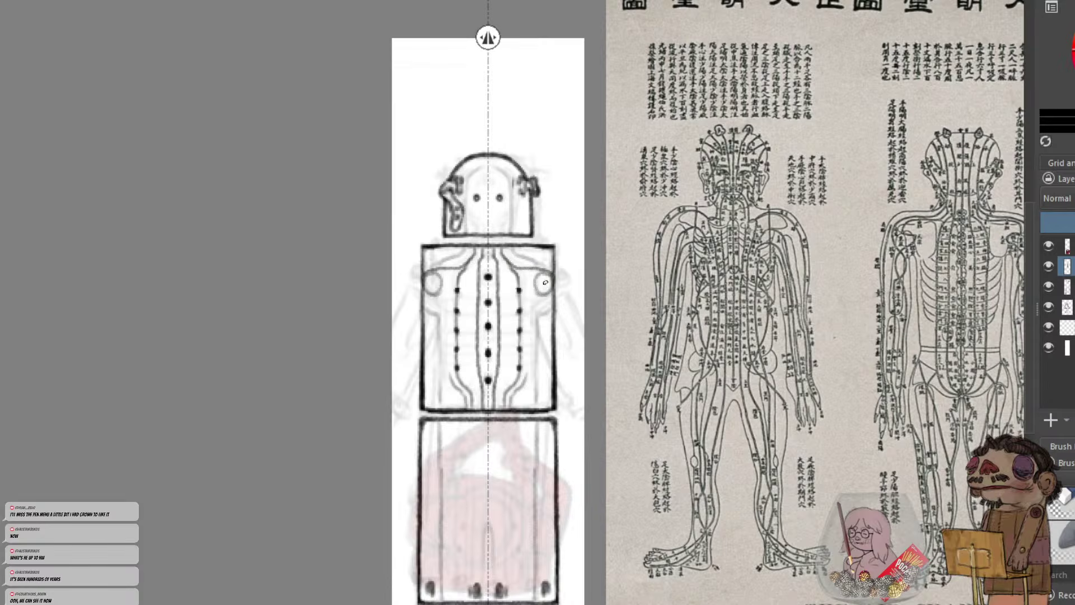
pyautogui.click(544, 283)
pyautogui.click(544, 283)
pyautogui.click(544, 283)
pyautogui.click(545, 283)
pyautogui.moveTo(497, 339); pyautogui.dragTo(497, 367)
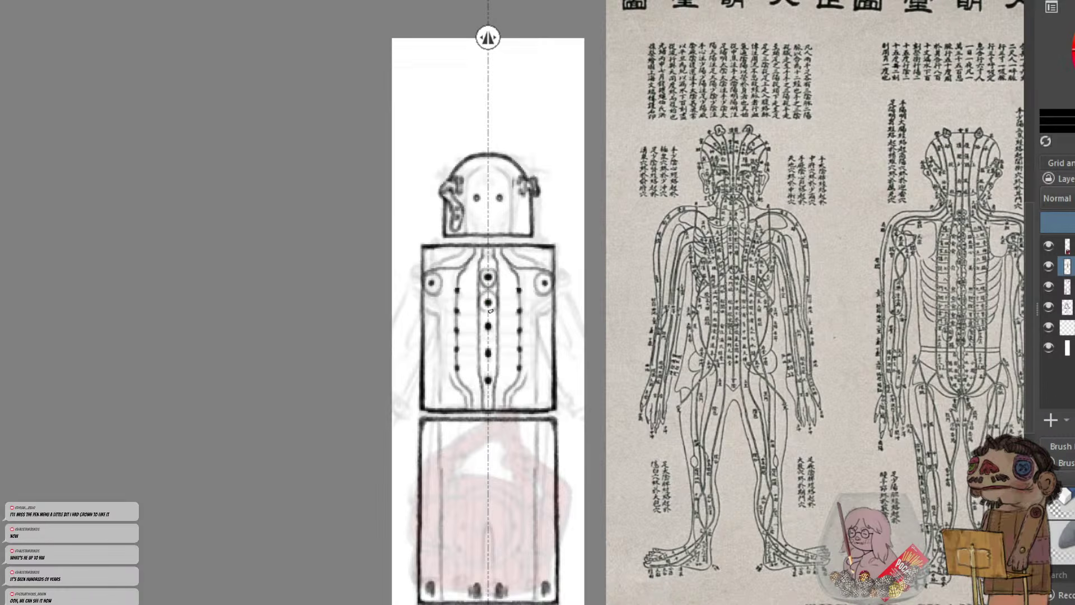
# Draw mirrored rib lines from the central channel through the outer dots, curving their outer ends upward and redoing unsatisfactory strokes
pyautogui.moveTo(486, 292)
pyautogui.mouseDown()
pyautogui.moveTo(487, 312)
pyautogui.moveTo(448, 295)
pyautogui.moveTo(434, 275)
pyautogui.mouseUp()
pyautogui.hotkey('ctrl', 'z')
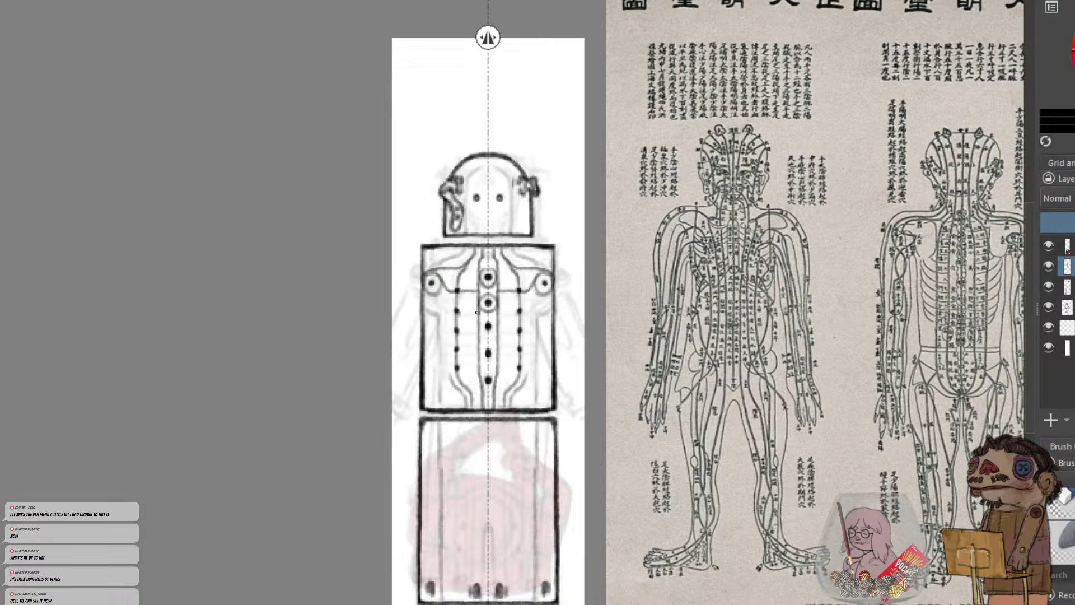
pyautogui.moveTo(479, 311)
pyautogui.mouseDown()
pyautogui.moveTo(433, 302)
pyautogui.moveTo(436, 294)
pyautogui.mouseUp()
pyautogui.hotkey('ctrl', 'z')
pyautogui.moveTo(475, 329)
pyautogui.mouseDown()
pyautogui.moveTo(448, 328)
pyautogui.moveTo(437, 305)
pyautogui.mouseUp()
pyautogui.moveTo(477, 347)
pyautogui.mouseDown()
pyautogui.moveTo(457, 349)
pyautogui.moveTo(440, 323)
pyautogui.mouseUp()
pyautogui.hotkey('ctrl', 'z')
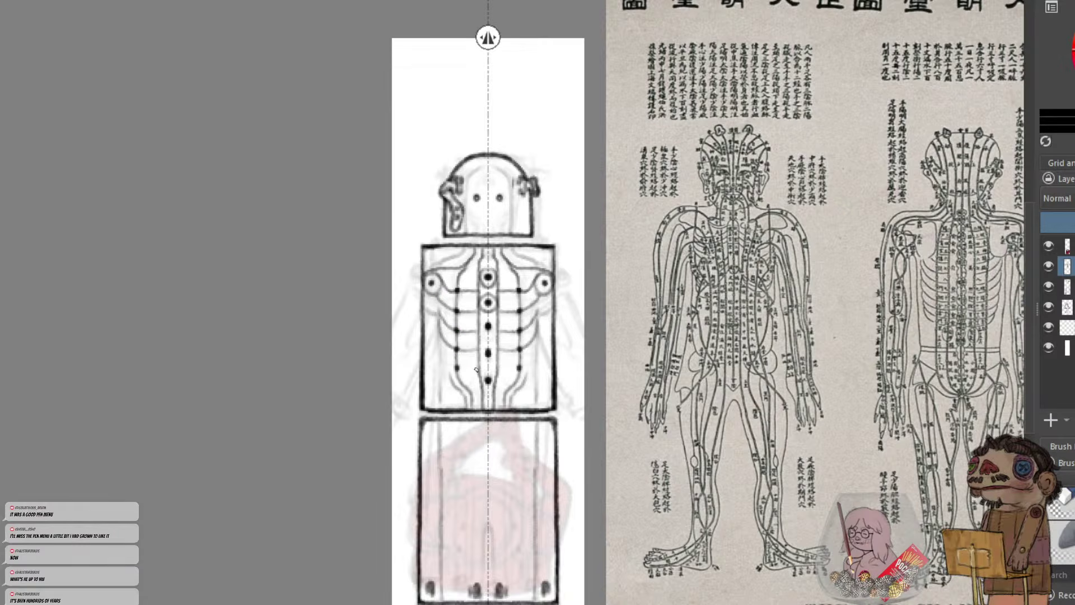
pyautogui.moveTo(476, 370)
pyautogui.mouseDown()
pyautogui.moveTo(454, 370)
pyautogui.moveTo(439, 341)
pyautogui.mouseUp()
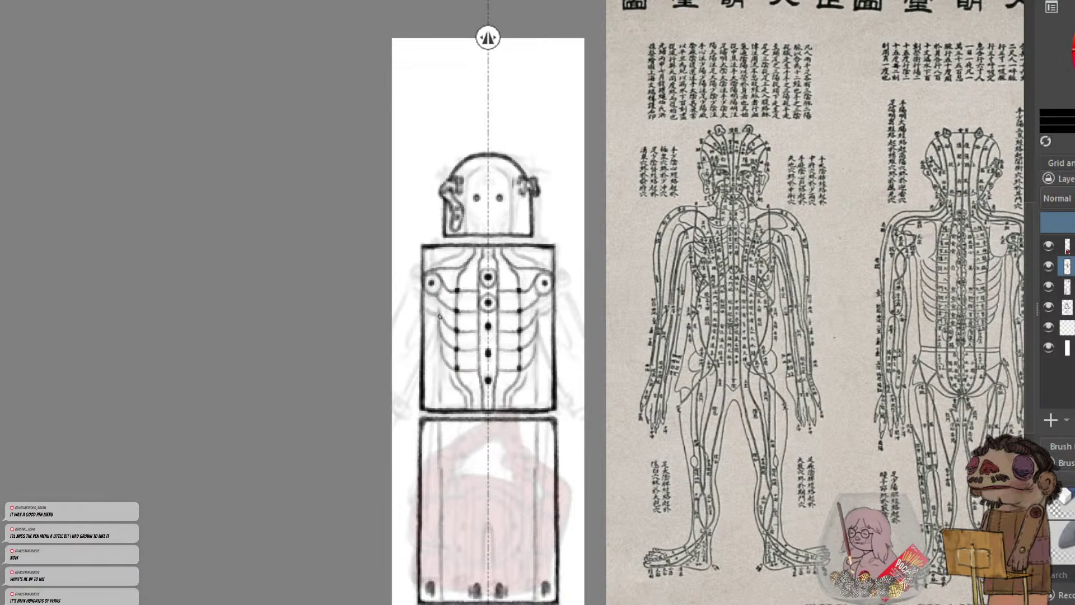
# Add parallel mirrored lines beside the torso's outer dotted channels, undoing and redrawing strokes that do not fit
pyautogui.moveTo(448, 366); pyautogui.dragTo(439, 317)
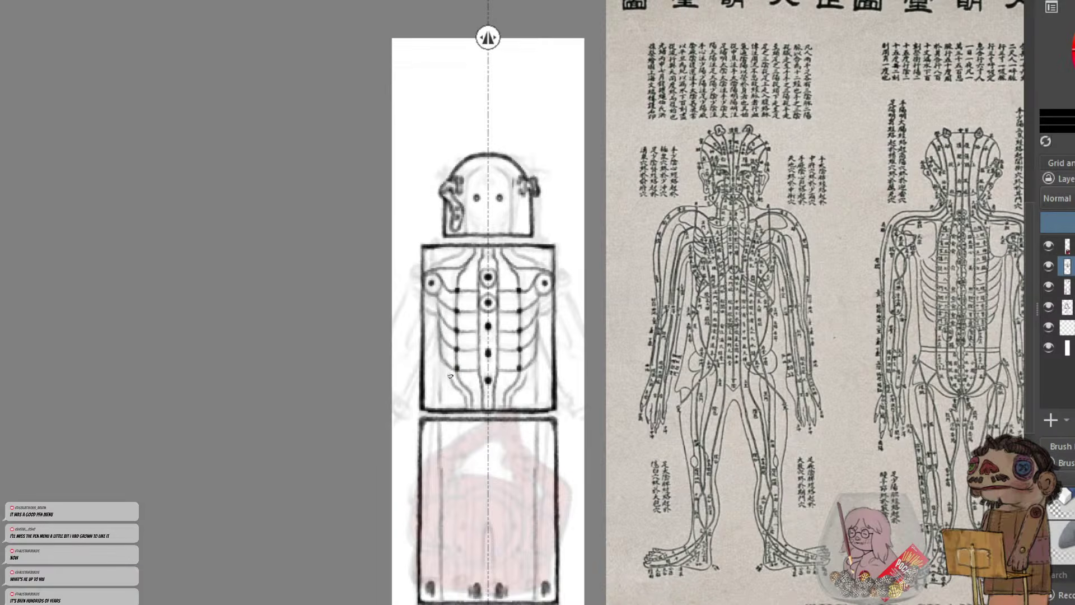
pyautogui.moveTo(450, 367); pyautogui.dragTo(461, 267)
pyautogui.hotkey('ctrl', 'z')
pyautogui.hotkey('ctrl', 'z')
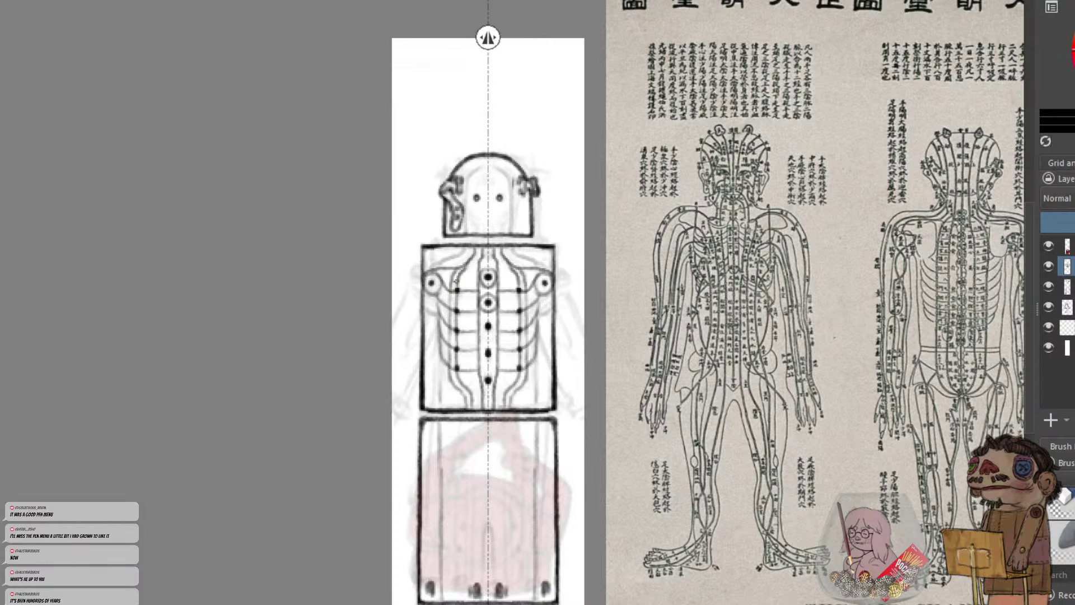
pyautogui.moveTo(455, 279); pyautogui.dragTo(451, 335)
pyautogui.hotkey('ctrl', 'z')
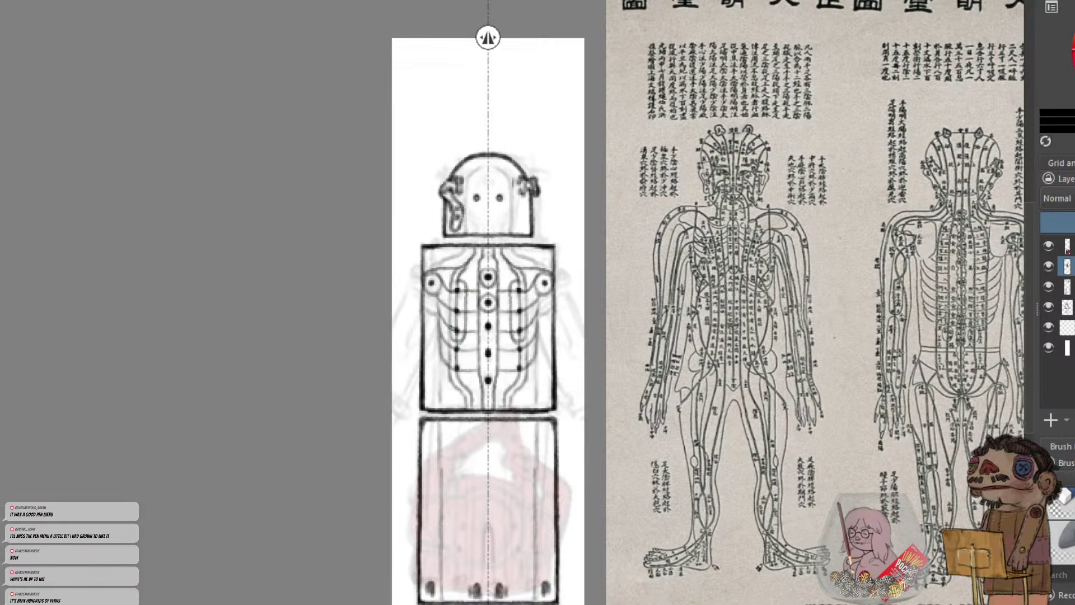
# Replace the shoulder circles and their dots with mirrored curves running from the shoulders down the outer sides of the ribs
pyautogui.press('-')
pyautogui.press('-')
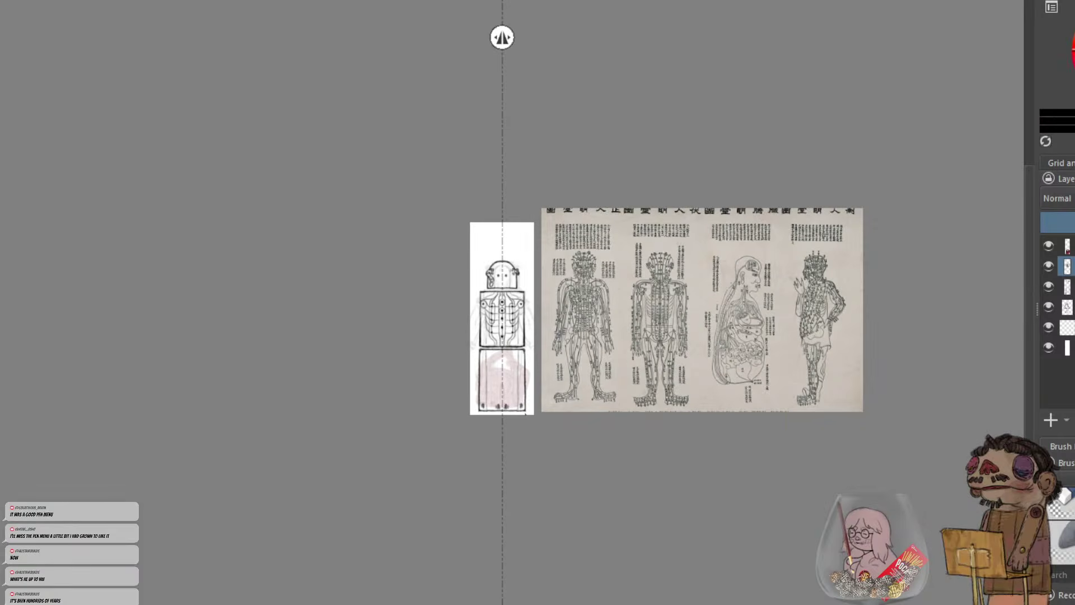
pyautogui.press('+')
pyautogui.press('+')
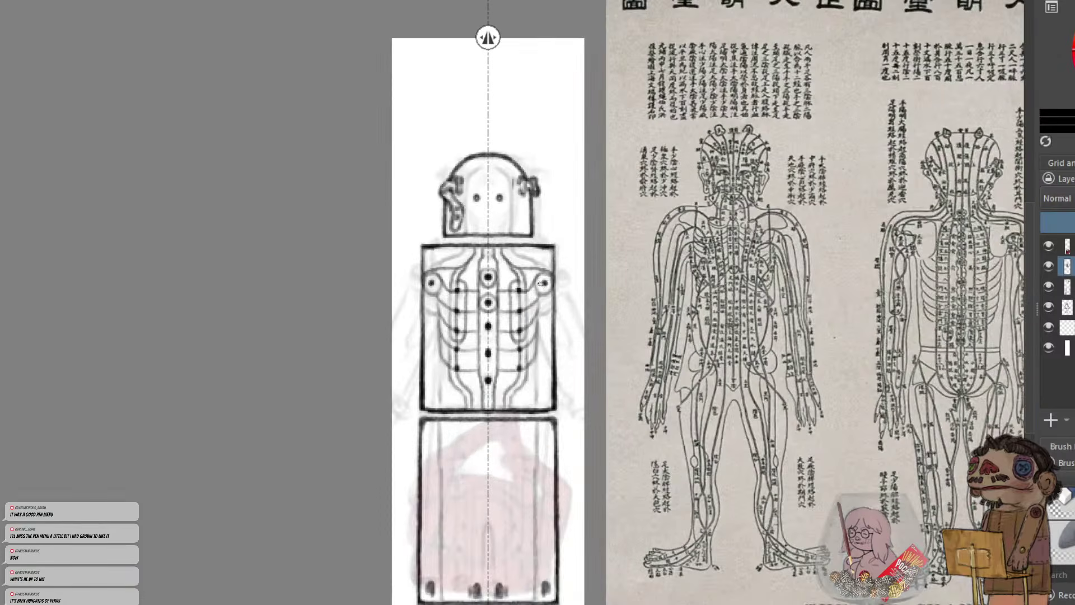
pyautogui.moveTo(546, 294)
pyautogui.mouseDown()
pyautogui.moveTo(536, 294)
pyautogui.moveTo(553, 284)
pyautogui.moveTo(533, 323)
pyautogui.mouseUp()
pyautogui.hotkey('ctrl', 'z')
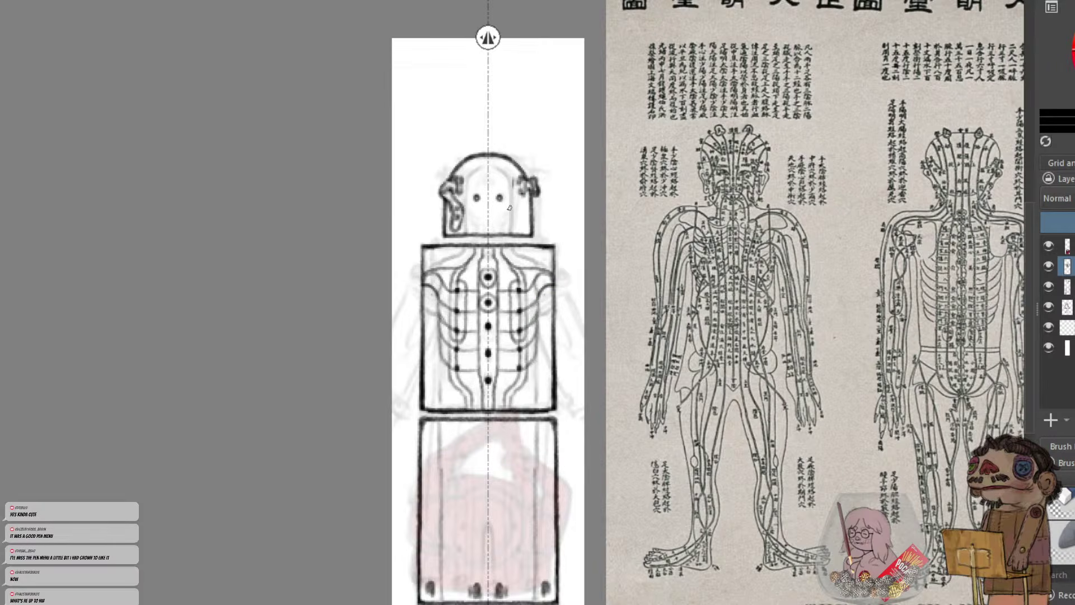
# Draw mirrored channels around the eye dots on the head, with a forehead dot and a narrow channel down the centre line
pyautogui.moveTo(500, 232)
pyautogui.mouseDown()
pyautogui.moveTo(504, 180)
pyautogui.moveTo(488, 171)
pyautogui.moveTo(498, 187)
pyautogui.mouseUp()
pyautogui.hotkey('ctrl', 'z')
pyautogui.hotkey('ctrl', 'z')
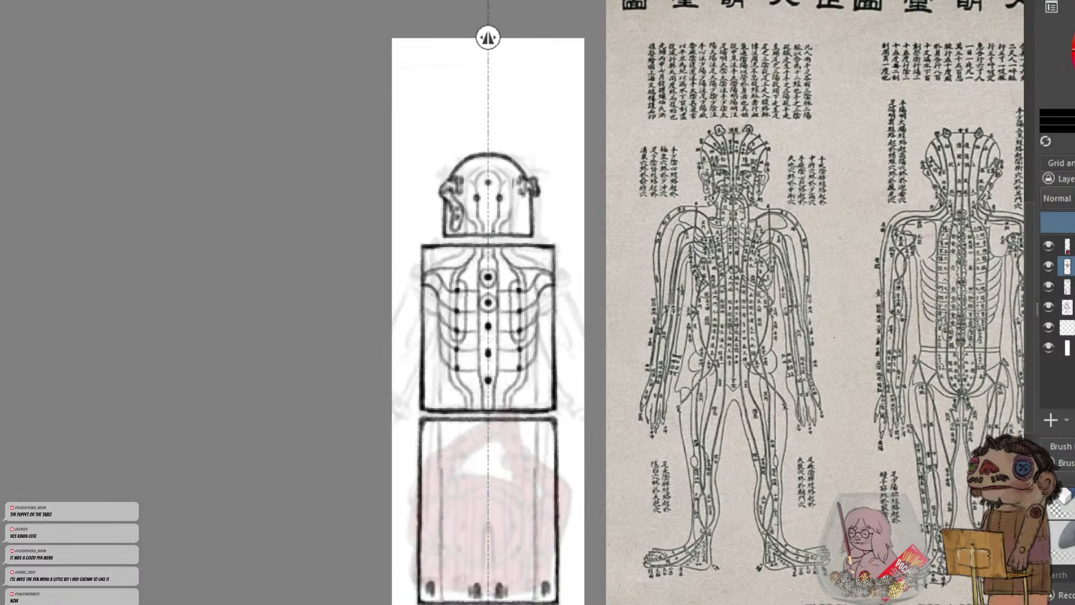
pyautogui.moveTo(488, 216)
pyautogui.mouseDown()
pyautogui.moveTo(489, 183)
pyautogui.moveTo(488, 234)
pyautogui.moveTo(469, 184)
pyautogui.moveTo(473, 223)
pyautogui.mouseUp()
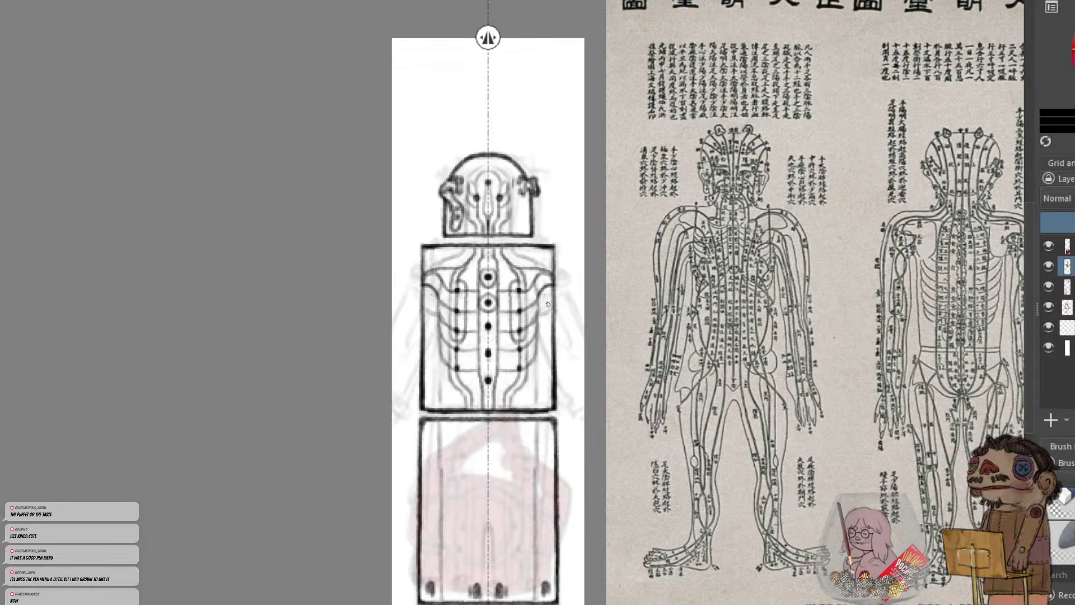
# Draw mirrored leg channels from the top of the lower panel to hooked knees and place three dots along each upper leg
pyautogui.press('-')
pyautogui.press('-')
pyautogui.press('+')
pyautogui.press('+')
pyautogui.moveTo(506, 418); pyautogui.dragTo(525, 459)
pyautogui.hotkey('ctrl', 'z')
pyautogui.moveTo(512, 423)
pyautogui.mouseDown()
pyautogui.moveTo(525, 443)
pyautogui.moveTo(526, 494)
pyautogui.moveTo(511, 522)
pyautogui.moveTo(527, 521)
pyautogui.moveTo(520, 512)
pyautogui.mouseUp()
pyautogui.click(518, 490)
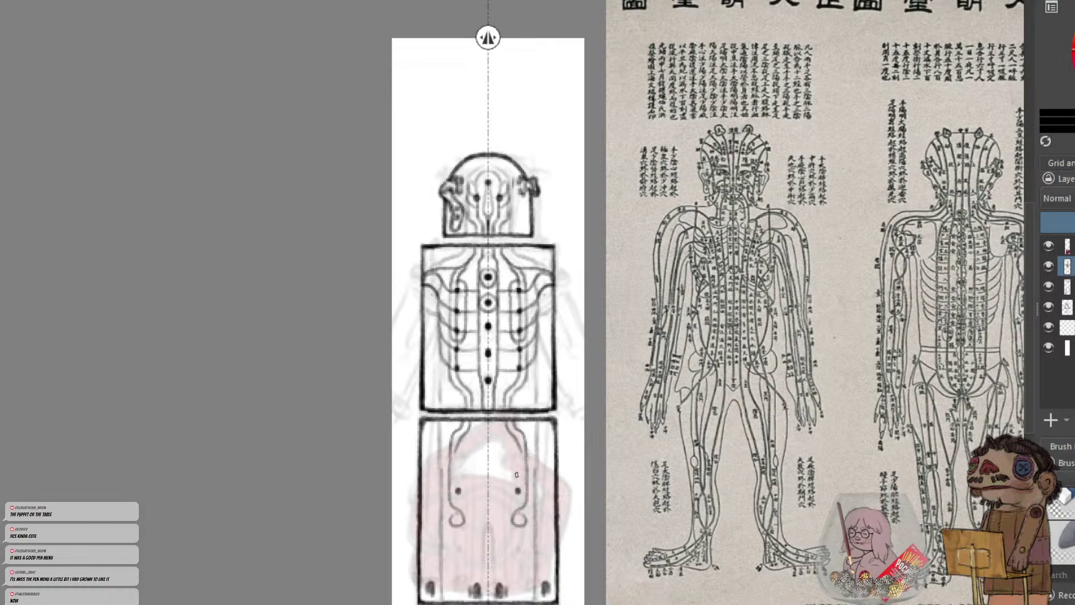
pyautogui.click(518, 467)
pyautogui.click(517, 448)
# Extend the mirrored leg channels to the base of the lower panel, close the knee circles and add three dots below each knee
pyautogui.moveTo(518, 443); pyautogui.dragTo(518, 591)
pyautogui.click(519, 541)
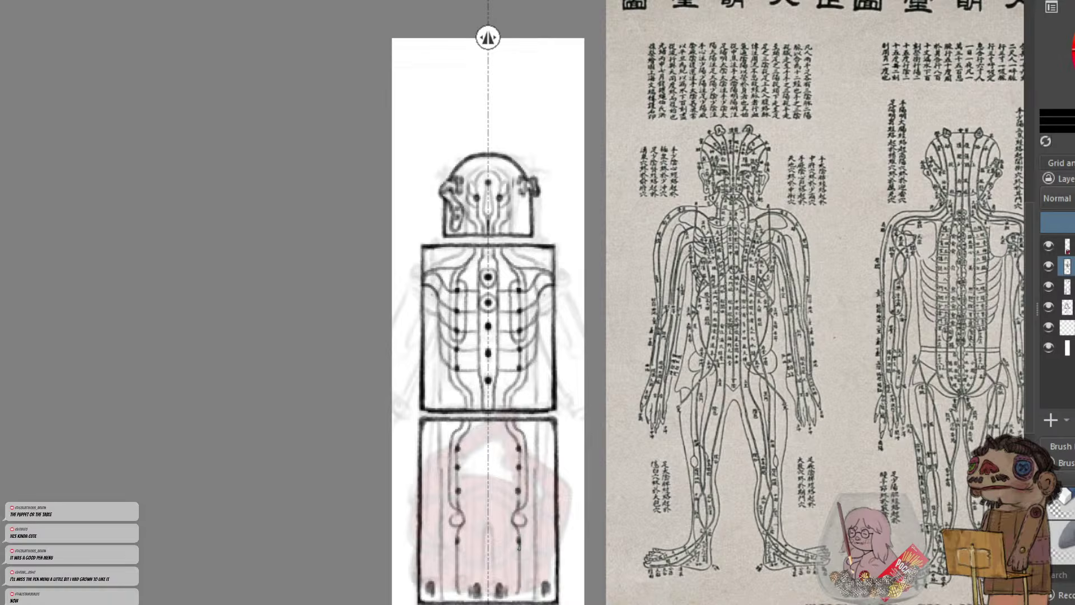
pyautogui.click(519, 560)
pyautogui.click(519, 580)
pyautogui.moveTo(519, 554); pyautogui.dragTo(517, 592)
pyautogui.moveTo(523, 554)
pyautogui.mouseDown()
pyautogui.moveTo(514, 579)
pyautogui.moveTo(512, 516)
pyautogui.mouseUp()
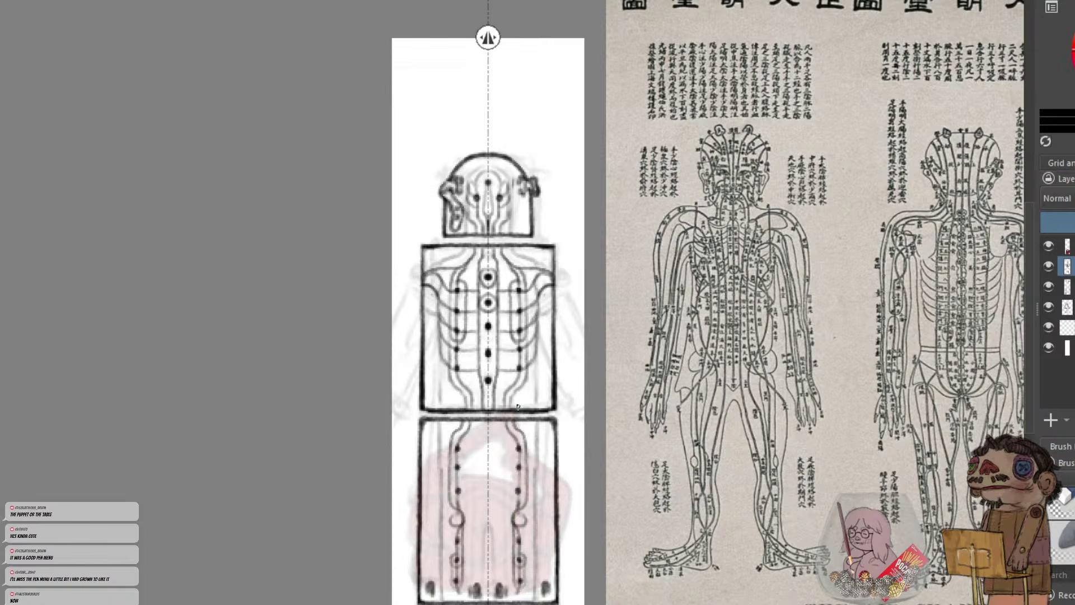
# Draw a U-shaped pelvic curve joining the leg channels at the top of the lower panel, redoing unsatisfactory strokes
pyautogui.moveTo(511, 420)
pyautogui.mouseDown()
pyautogui.moveTo(500, 445)
pyautogui.moveTo(488, 449)
pyautogui.moveTo(508, 431)
pyautogui.moveTo(489, 444)
pyautogui.moveTo(489, 432)
pyautogui.moveTo(493, 444)
pyautogui.mouseUp()
pyautogui.hotkey('ctrl', 'z')
pyautogui.hotkey('ctrl', 'z')
pyautogui.hotkey('ctrl', 'z')
pyautogui.hotkey('ctrl', 'z')
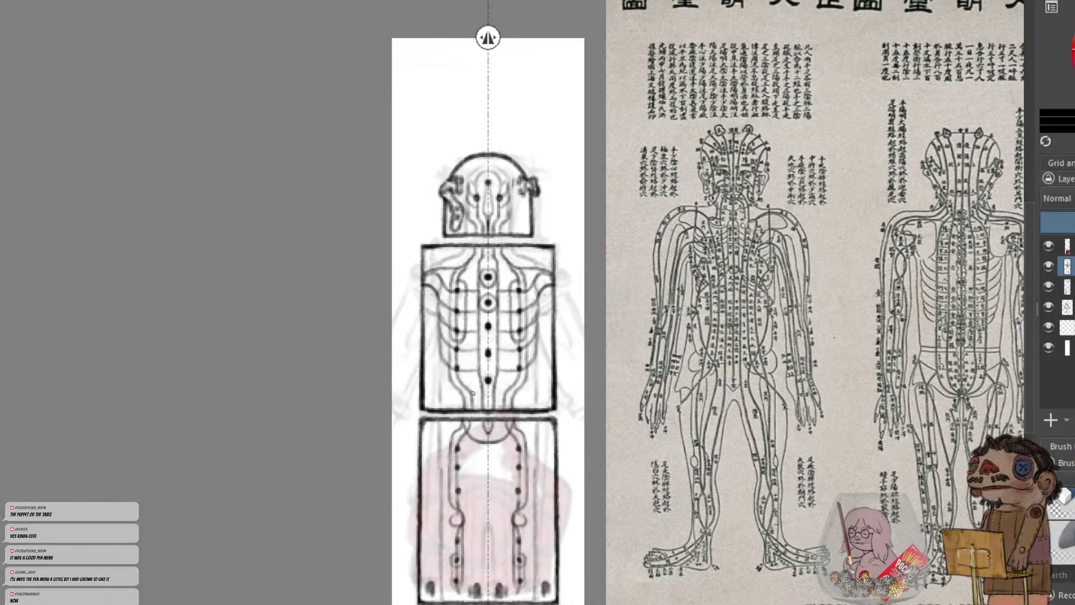
# Draw small rings around the third and fourth dots of the torso's centre line
pyautogui.press('-')
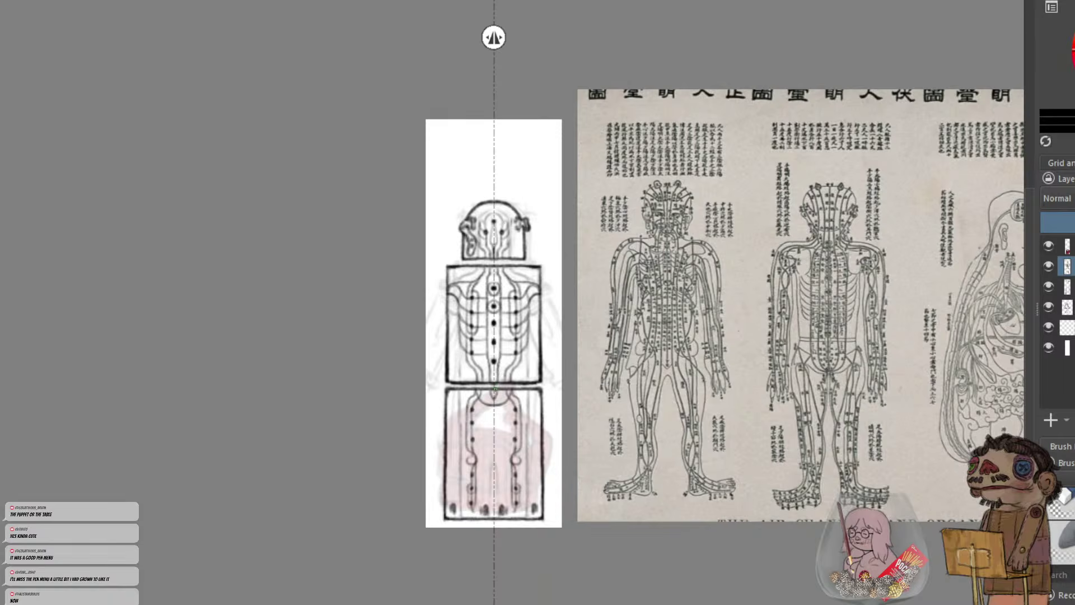
pyautogui.press('+')
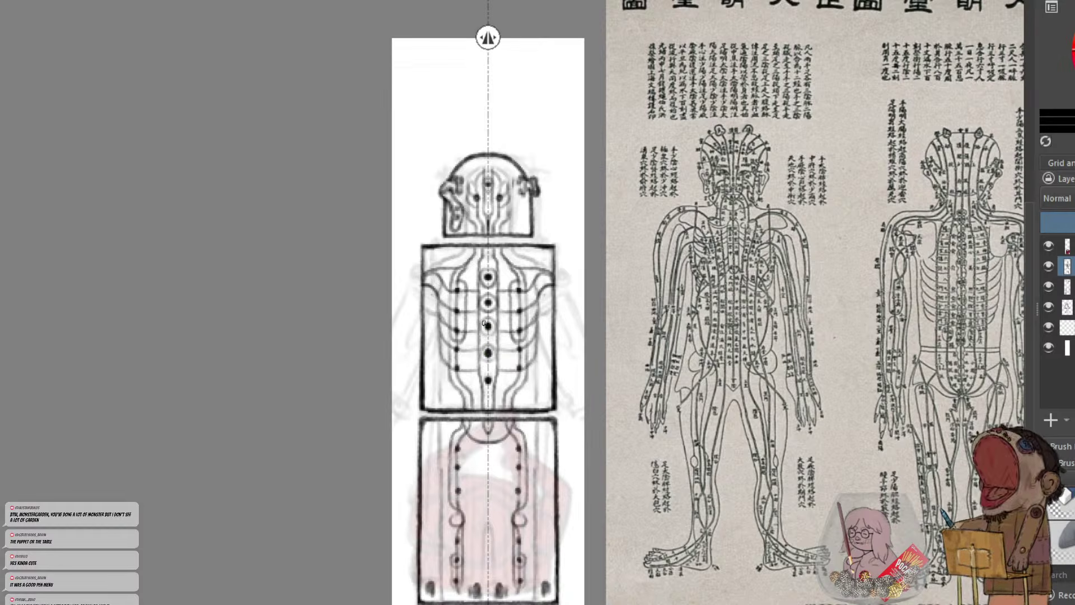
pyautogui.hotkey('ctrl', '-')
pyautogui.hotkey('ctrl', '-')
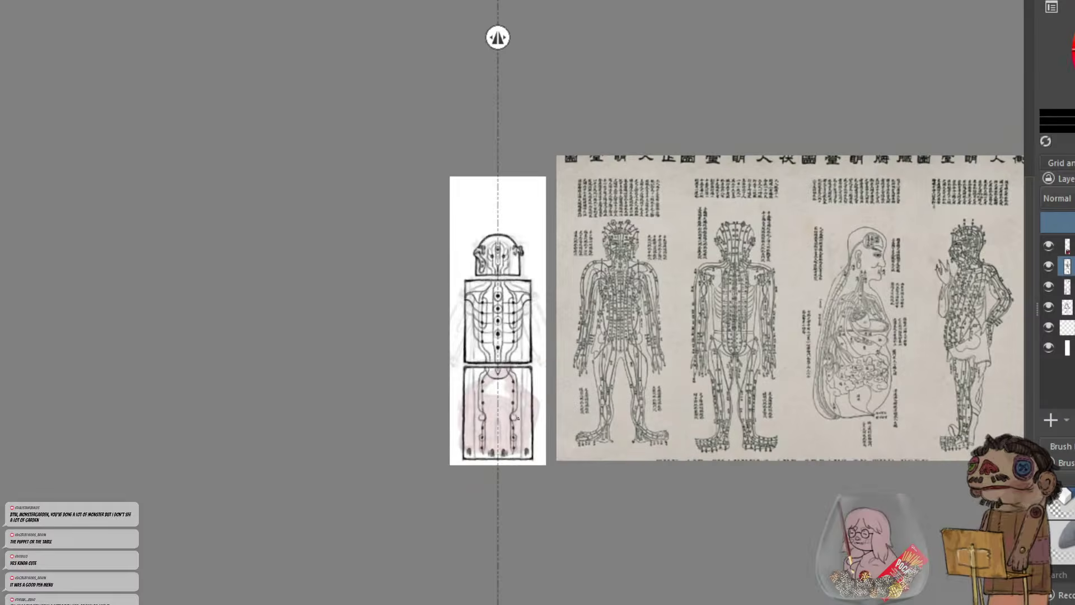
pyautogui.hotkey('ctrl', '+')
pyautogui.hotkey('ctrl', '+')
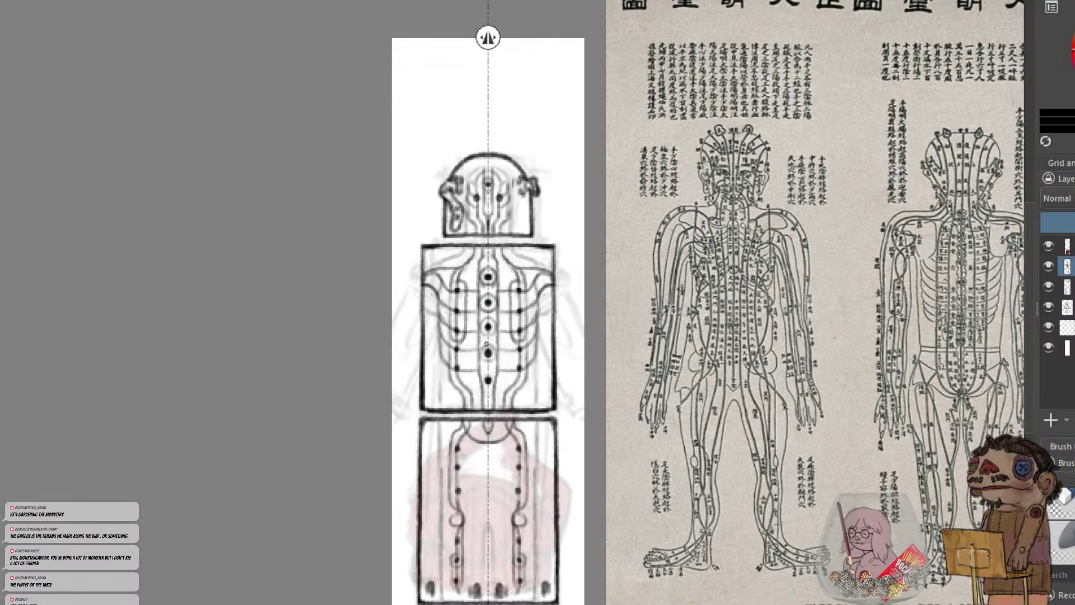
# Add mirrored inner leg lines below the pelvic curve and short curved branches from the upper leg dots, redoing unsatisfactory strokes
pyautogui.moveTo(473, 435)
pyautogui.mouseDown()
pyautogui.moveTo(468, 585)
pyautogui.moveTo(457, 601)
pyautogui.moveTo(447, 523)
pyautogui.moveTo(449, 556)
pyautogui.moveTo(450, 527)
pyautogui.moveTo(459, 531)
pyautogui.moveTo(454, 549)
pyautogui.moveTo(458, 521)
pyautogui.mouseUp()
pyautogui.hotkey('ctrl', 'z')
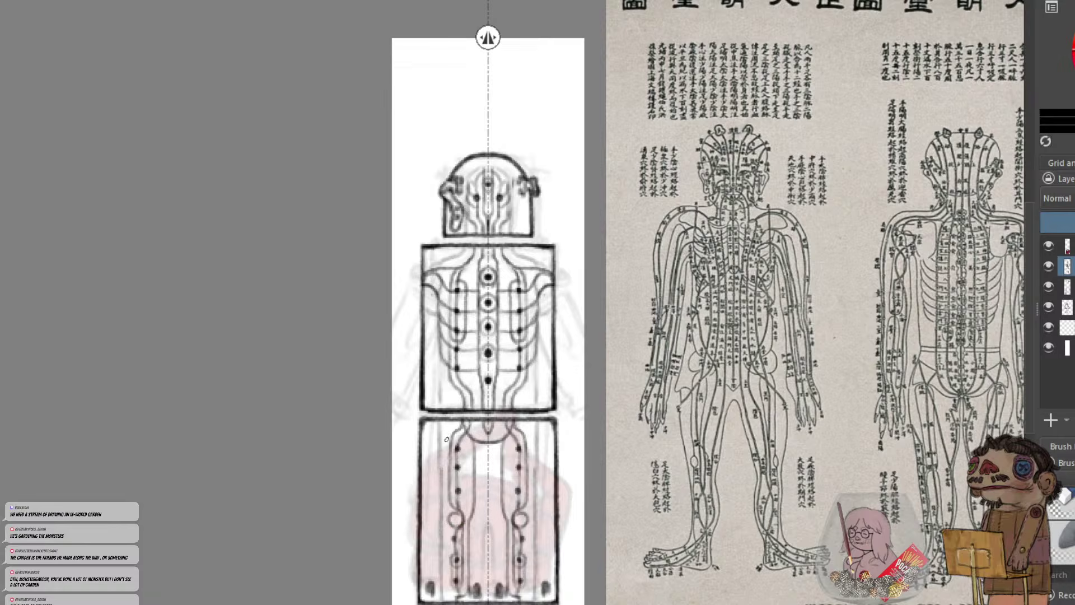
pyautogui.moveTo(452, 450)
pyautogui.mouseDown()
pyautogui.moveTo(442, 460)
pyautogui.moveTo(465, 474)
pyautogui.moveTo(458, 489)
pyautogui.moveTo(469, 476)
pyautogui.moveTo(470, 496)
pyautogui.mouseUp()
pyautogui.hotkey('ctrl', 'z')
pyautogui.hotkey('ctrl', 'z')
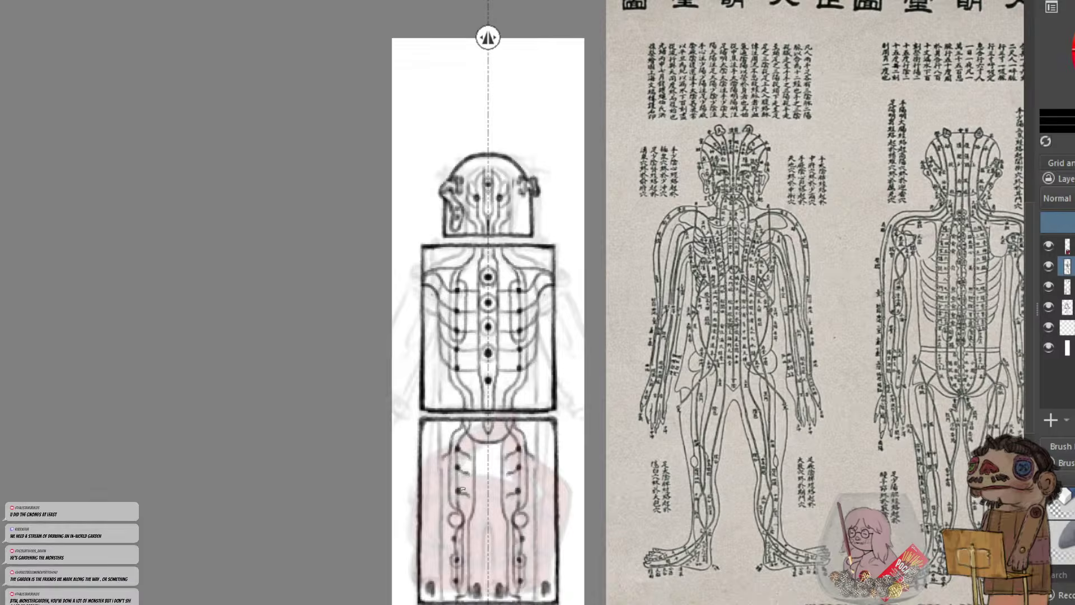
pyautogui.hotkey('ctrl', '-')
pyautogui.hotkey('ctrl', '-')
pyautogui.hotkey('ctrl', '+')
pyautogui.hotkey('ctrl', '+')
pyautogui.moveTo(469, 350); pyautogui.dragTo(470, 360)
pyautogui.hotkey('ctrl', 'z')
pyautogui.hotkey('ctrl', 'z')
pyautogui.press('-')
pyautogui.press('-')
pyautogui.press('-')
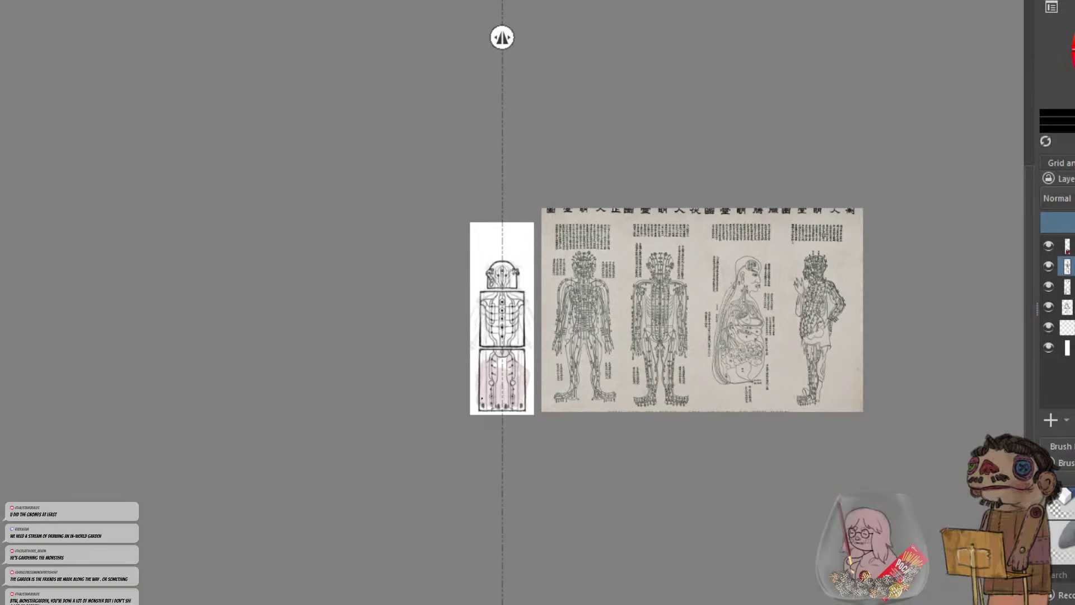
pyautogui.press('+')
pyautogui.press('+')
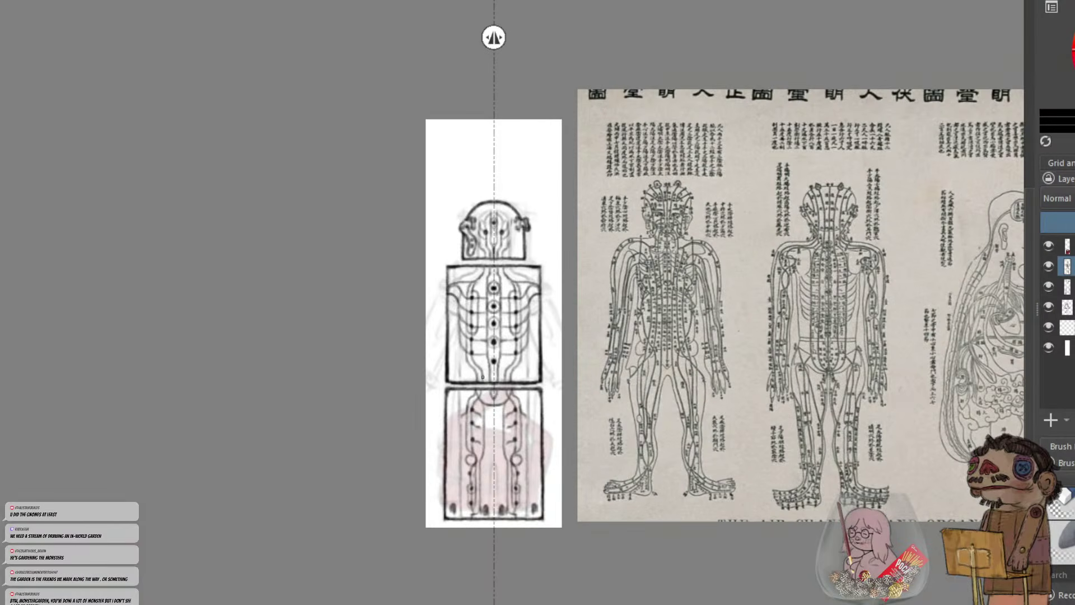
# Undo the trial line down the leg panel and draw small mirrored marks on the lower leg channel lines
pyautogui.press('+')
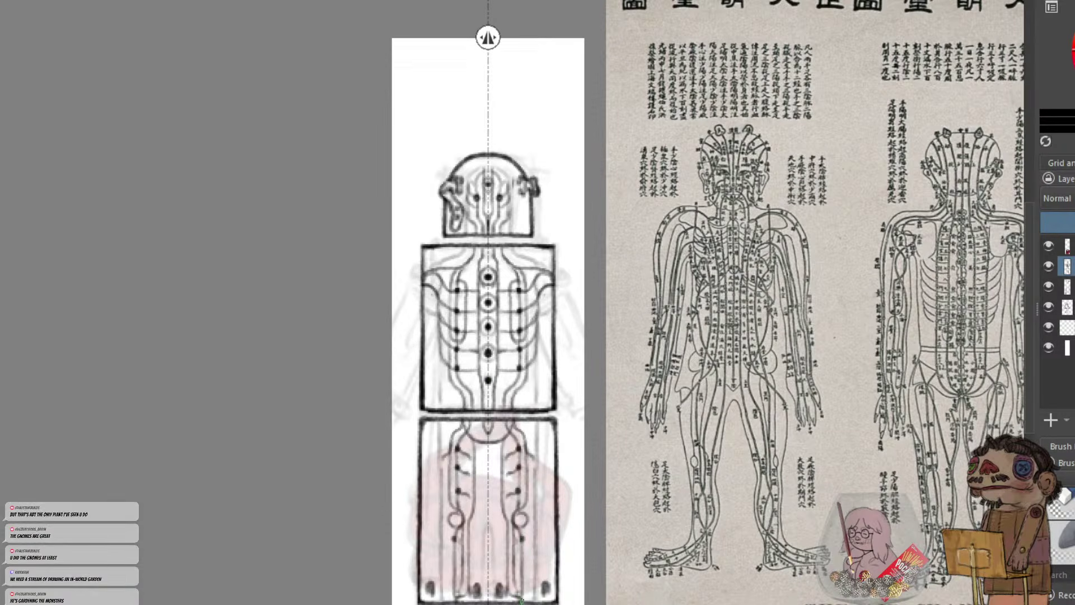
pyautogui.moveTo(528, 524); pyautogui.dragTo(529, 599)
pyautogui.hotkey('ctrl', 'z')
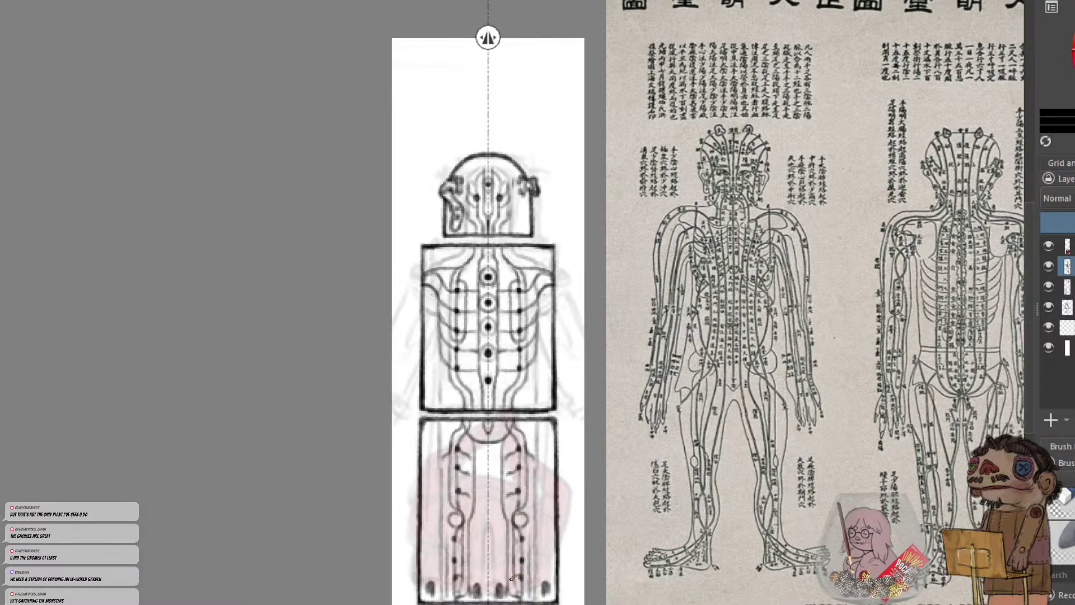
pyautogui.moveTo(521, 540); pyautogui.dragTo(518, 547)
pyautogui.press('-')
pyautogui.press('-')
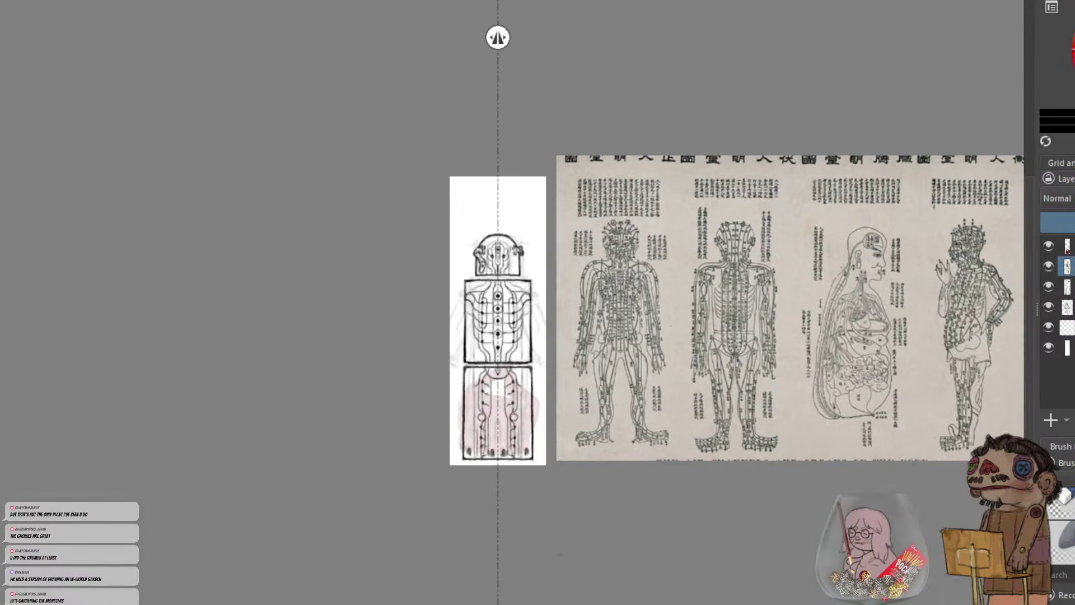
# Draw a narrow pointed shape on the centre axis inside the pelvis arc of the leg panel
pyautogui.press('+')
pyautogui.press('+')
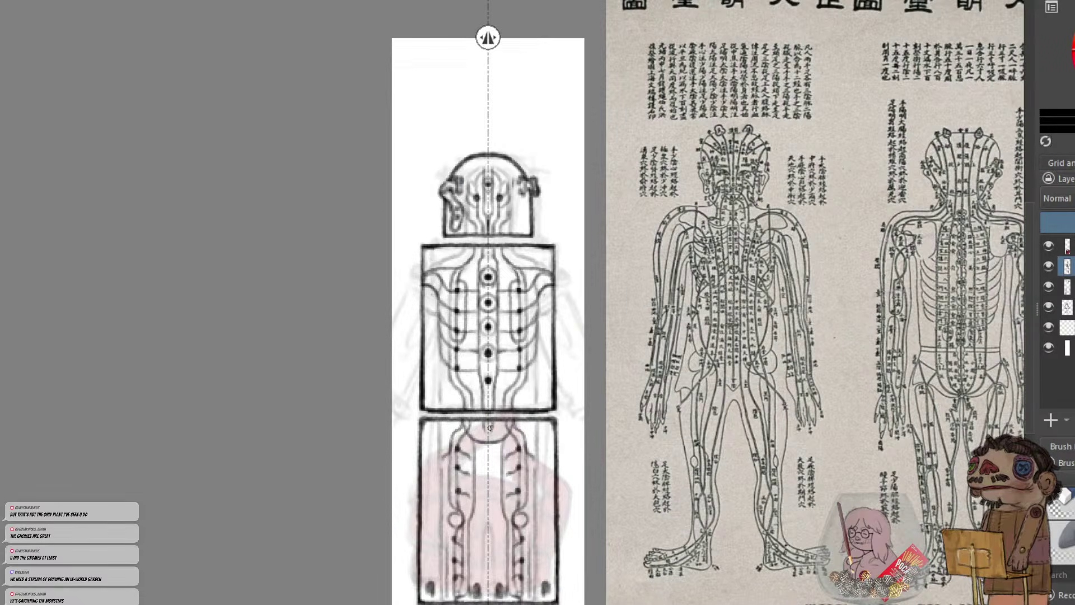
pyautogui.moveTo(484, 423); pyautogui.dragTo(489, 442)
pyautogui.hotkey('ctrl', '-')
pyautogui.hotkey('ctrl', '-')
pyautogui.hotkey('ctrl', '-')
pyautogui.press('+')
pyautogui.press('+')
pyautogui.press('+')
pyautogui.press('-')
pyautogui.press('-')
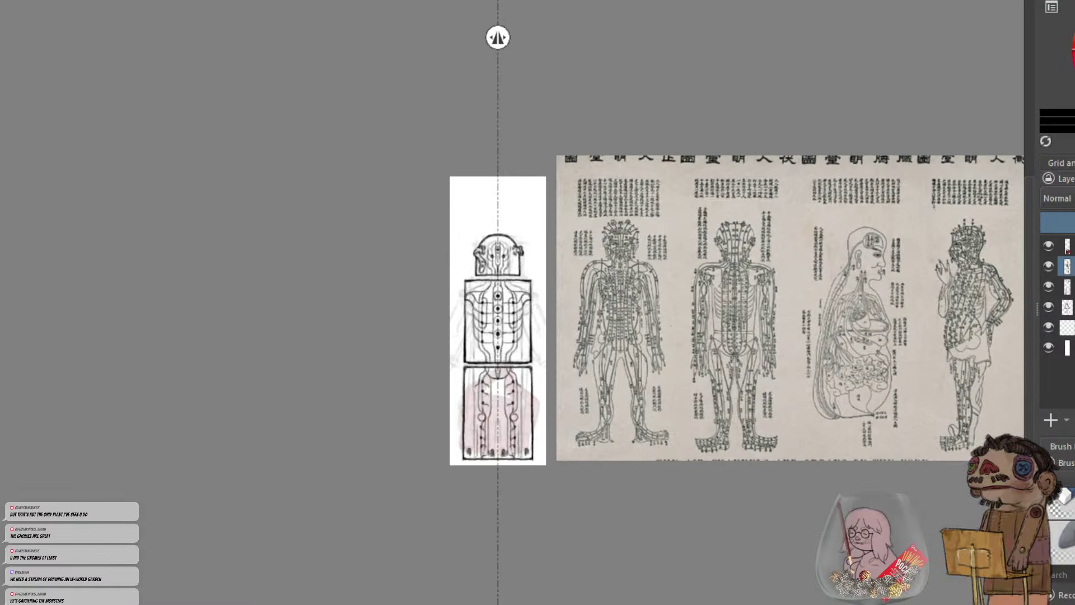
# Without symmetry, scribble small pseudo-script labels beside the upper and middle points of the torso panel
pyautogui.scroll(2, 507, 314)
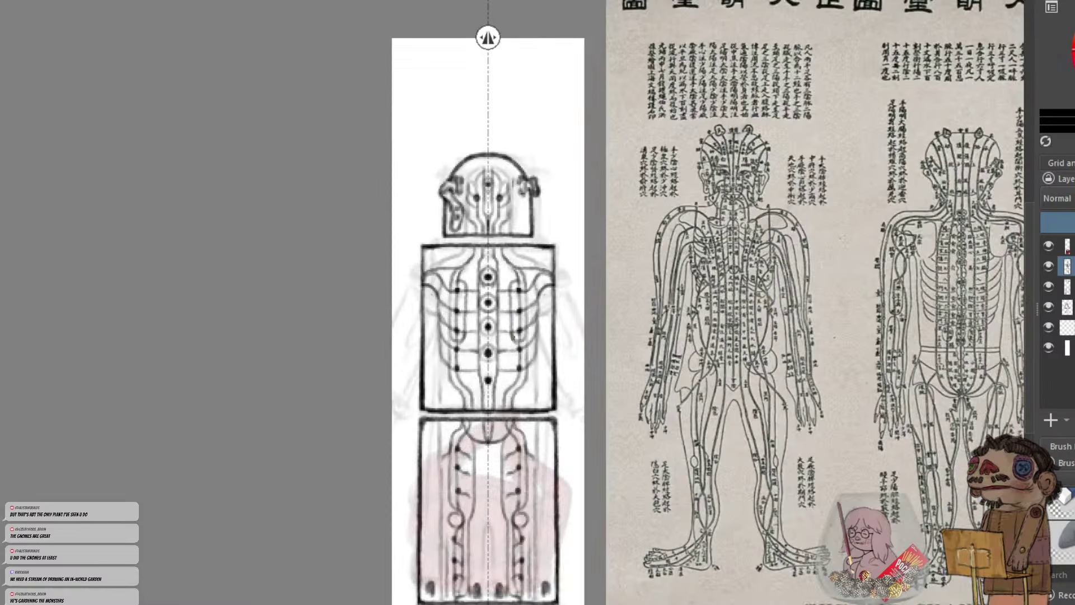
pyautogui.scroll(1, 508, 316)
pyautogui.click(525, 1)
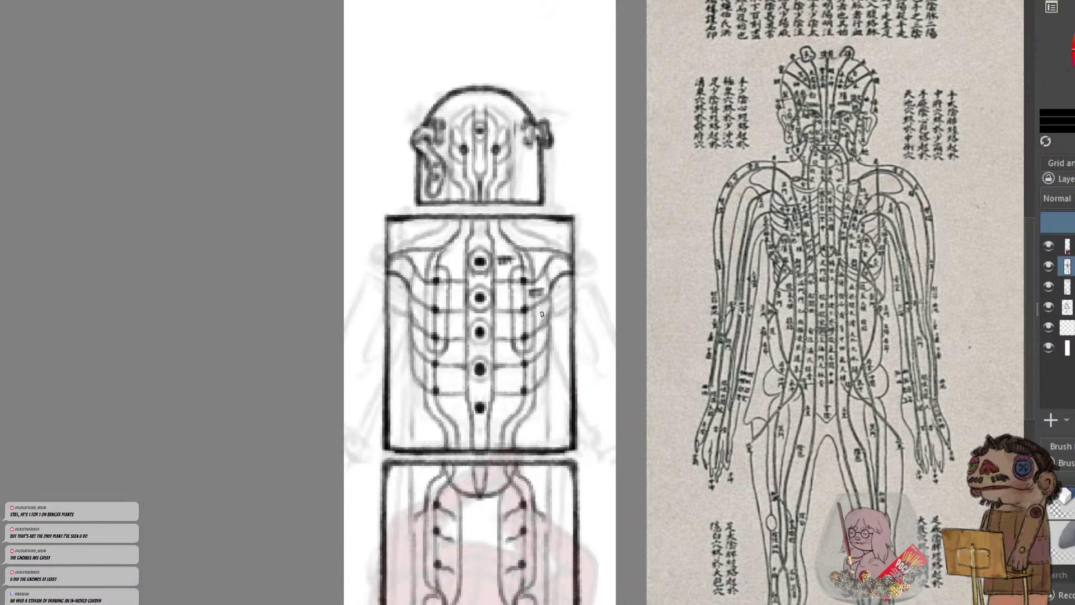
pyautogui.moveTo(537, 319); pyautogui.dragTo(541, 323)
pyautogui.moveTo(498, 351); pyautogui.dragTo(507, 325)
pyautogui.scroll(-3, 508, 316)
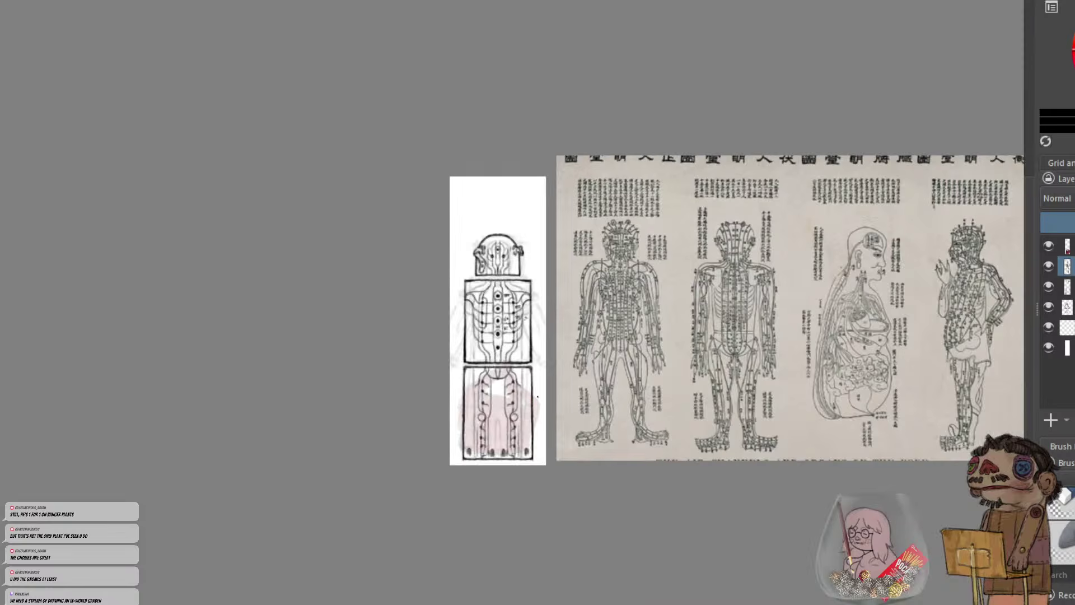
pyautogui.scroll(3, 537, 396)
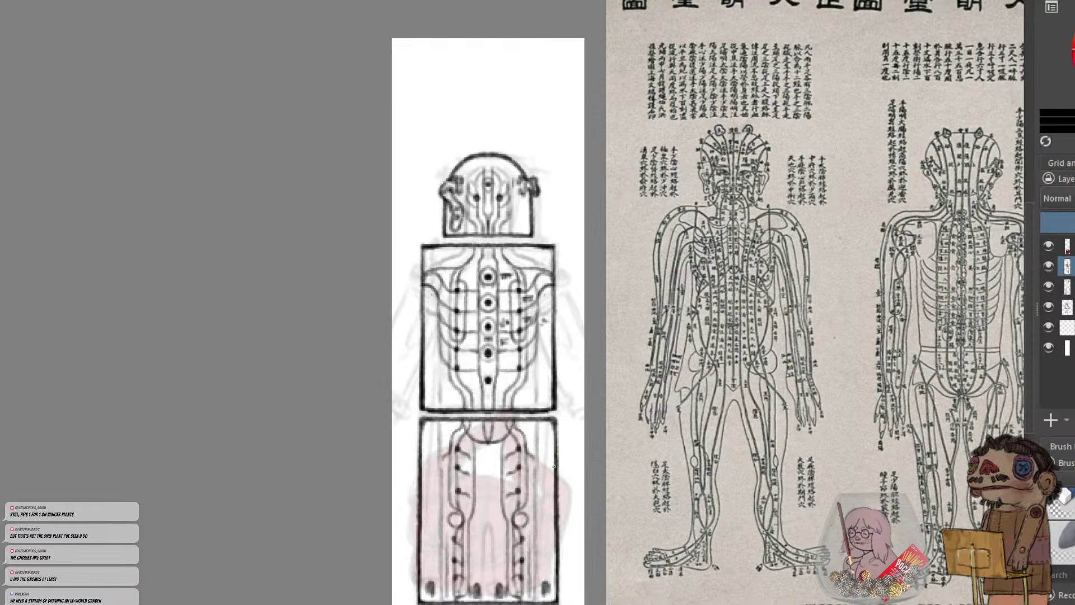
pyautogui.hotkey('ctrl', '+')
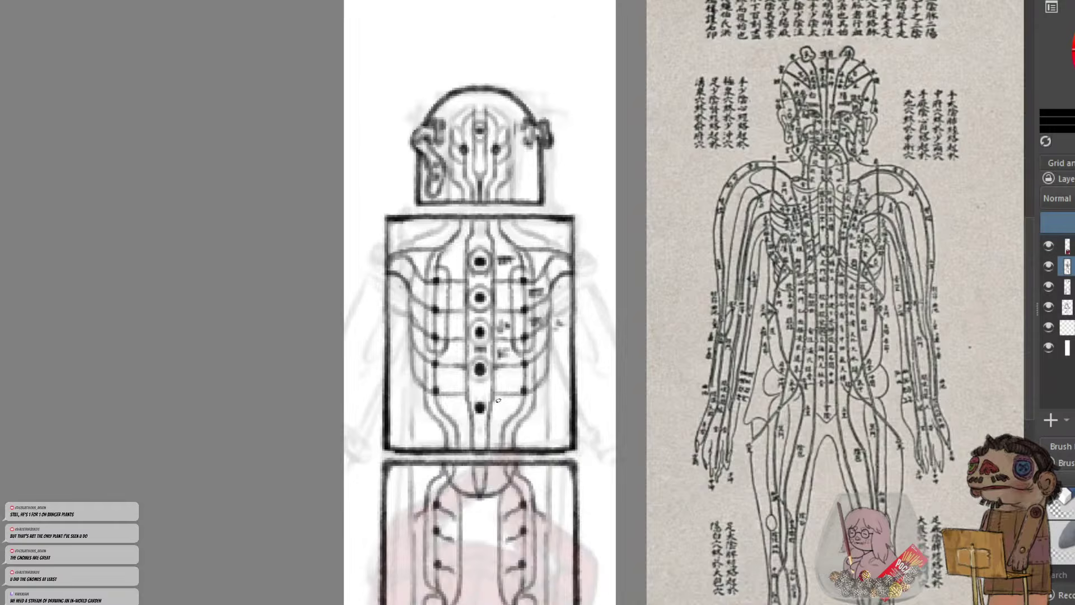
# Scribble pseudo-script labels around the lower torso points and in the empty area near the torso panel's lower left
pyautogui.moveTo(498, 400)
pyautogui.mouseDown()
pyautogui.moveTo(497, 409)
pyautogui.moveTo(515, 401)
pyautogui.moveTo(484, 411)
pyautogui.mouseUp()
pyautogui.hotkey('ctrl', 'z')
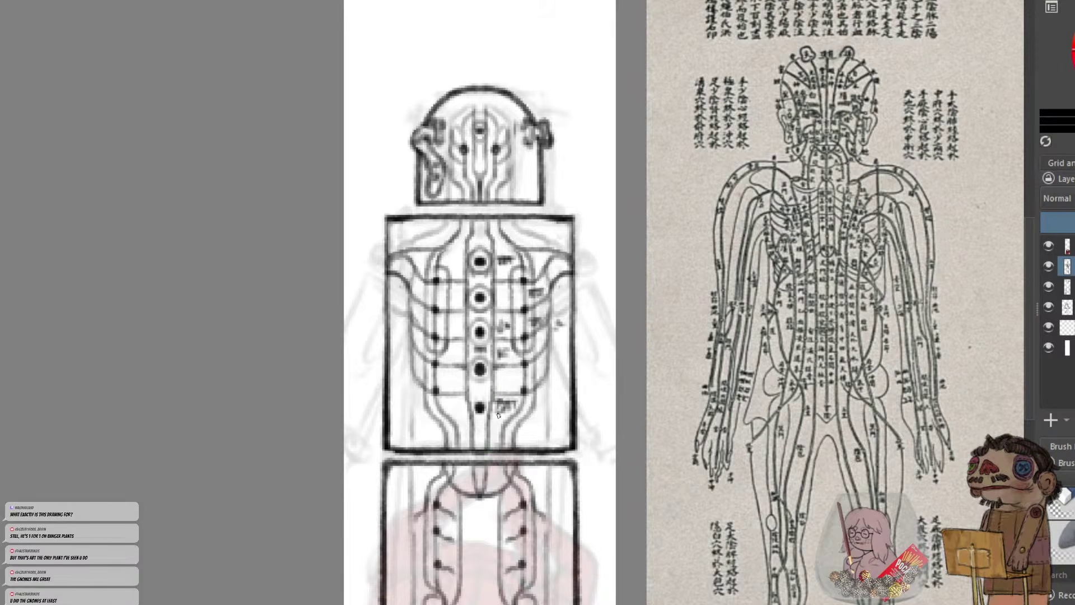
pyautogui.moveTo(447, 400); pyautogui.dragTo(455, 411)
pyautogui.moveTo(459, 403)
pyautogui.mouseDown()
pyautogui.moveTo(462, 411)
pyautogui.moveTo(459, 379)
pyautogui.moveTo(446, 379)
pyautogui.moveTo(458, 372)
pyautogui.moveTo(448, 372)
pyautogui.moveTo(399, 396)
pyautogui.moveTo(422, 407)
pyautogui.moveTo(396, 408)
pyautogui.mouseUp()
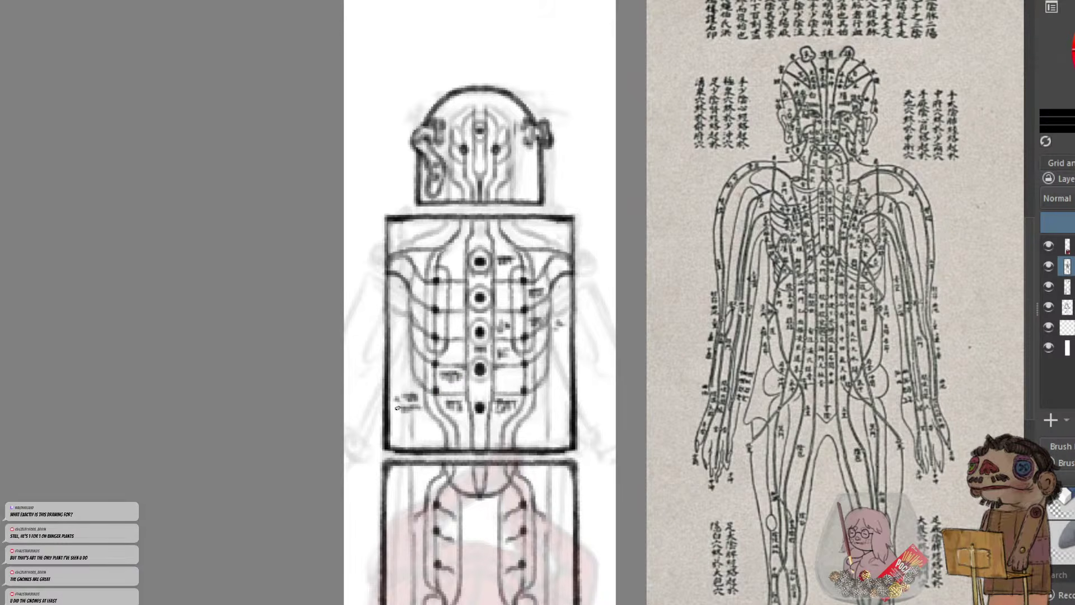
pyautogui.scroll(-4, 509, 314)
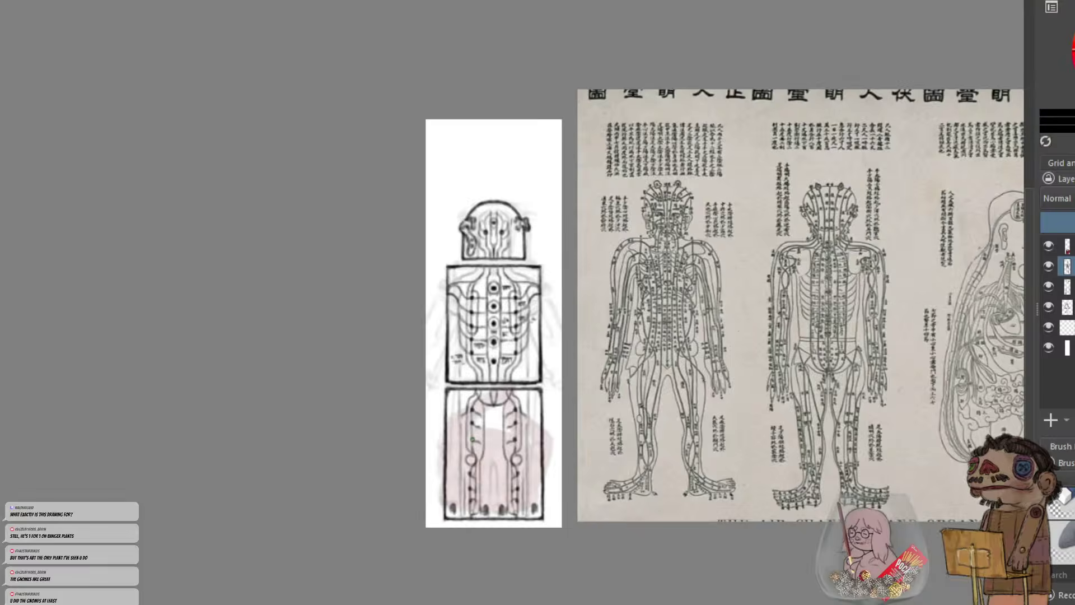
pyautogui.press('+')
pyautogui.press('+')
pyautogui.press('+')
pyautogui.press('+')
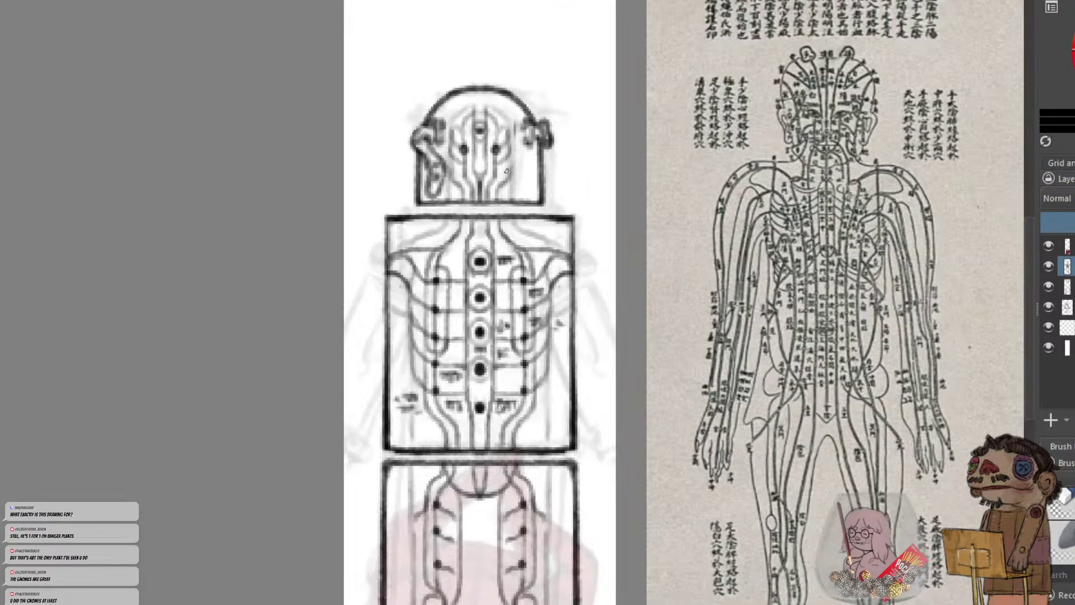
pyautogui.moveTo(519, 168); pyautogui.dragTo(520, 174)
pyautogui.moveTo(525, 168); pyautogui.dragTo(535, 167)
pyautogui.moveTo(522, 179)
pyautogui.mouseDown()
pyautogui.moveTo(520, 166)
pyautogui.moveTo(522, 193)
pyautogui.mouseUp()
pyautogui.hotkey('ctrl', 'z')
pyautogui.hotkey('ctrl', 'z')
pyautogui.hotkey('ctrl', 'z')
# Write a vertical column of pseudo-script characters along the right side of the head panel
pyautogui.moveTo(520, 173); pyautogui.dragTo(524, 177)
pyautogui.moveTo(522, 156); pyautogui.dragTo(526, 160)
pyautogui.moveTo(531, 160); pyautogui.dragTo(534, 164)
pyautogui.moveTo(531, 166); pyautogui.dragTo(533, 188)
pyautogui.press('-')
pyautogui.press('-')
pyautogui.press('-')
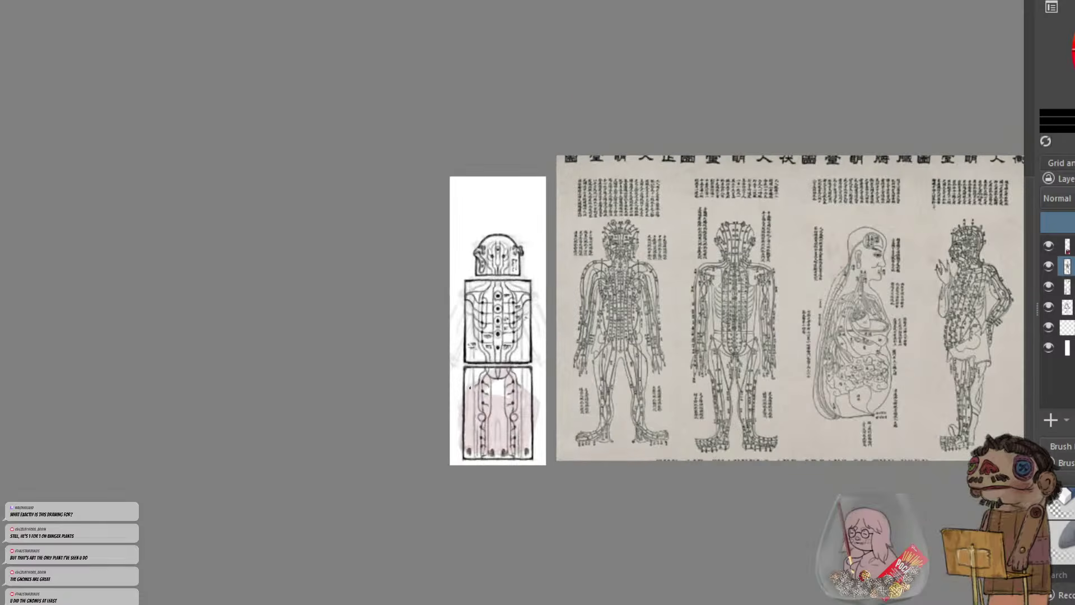
pyautogui.press('+')
pyautogui.press('+')
pyautogui.press('+')
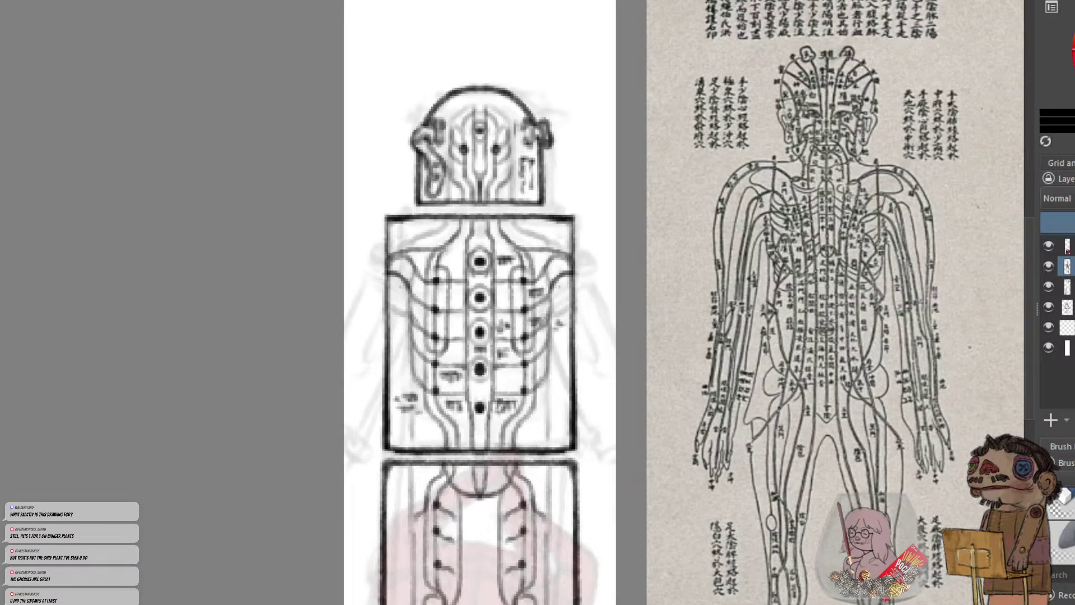
pyautogui.moveTo(519, 521); pyautogui.dragTo(519, 528)
pyautogui.moveTo(514, 522); pyautogui.dragTo(517, 527)
pyautogui.hotkey('ctrl', 'z')
pyautogui.hotkey('ctrl', 'z')
pyautogui.hotkey('ctrl', 'z')
# Scribble small pseudo-script labels beside the upper points of the right leg line
pyautogui.moveTo(511, 520); pyautogui.dragTo(518, 518)
pyautogui.press('-')
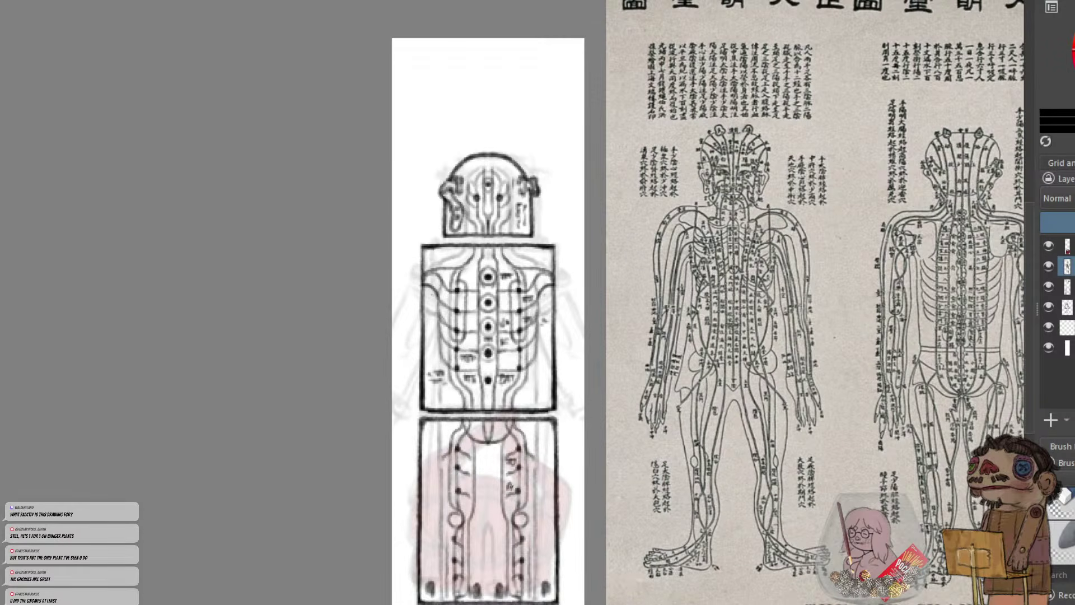
pyautogui.press('-')
pyautogui.press('-')
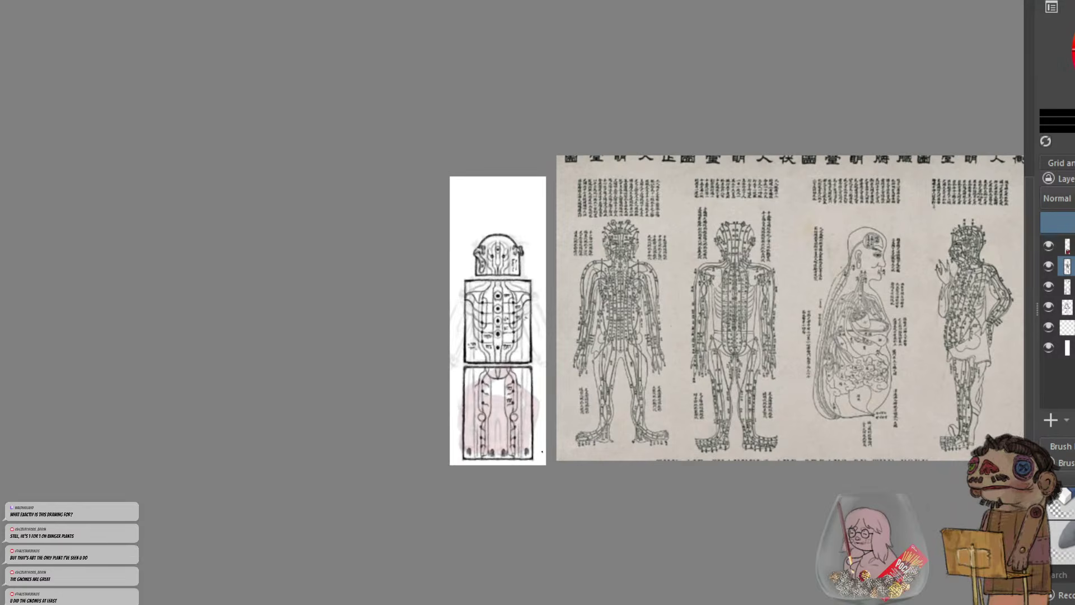
pyautogui.press('+')
pyautogui.press('+')
pyautogui.press('+')
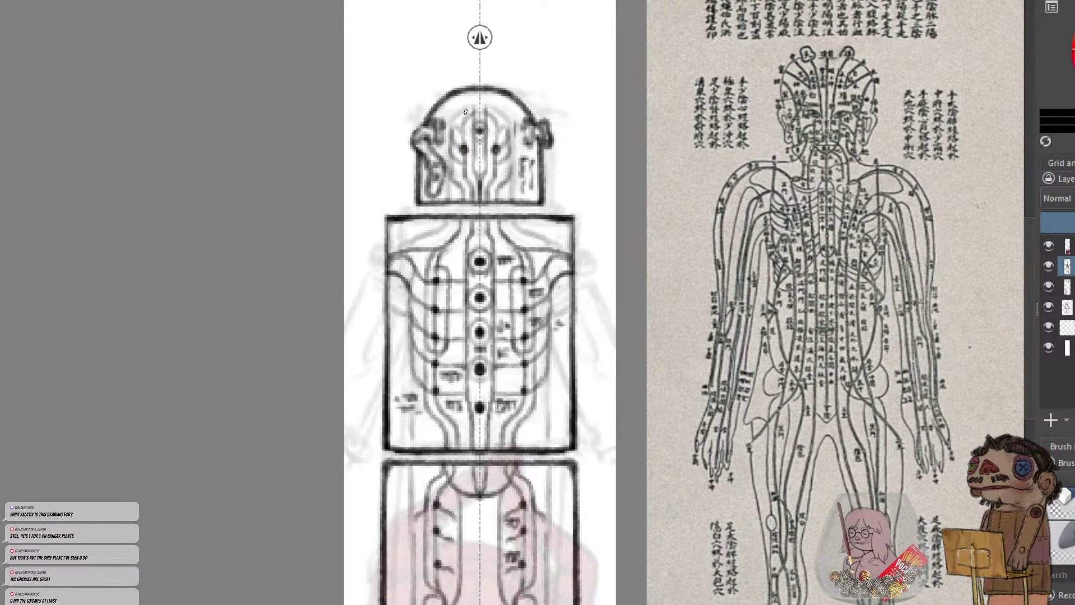
pyautogui.moveTo(467, 108)
pyautogui.mouseDown()
pyautogui.moveTo(458, 126)
pyautogui.moveTo(476, 143)
pyautogui.moveTo(469, 128)
pyautogui.moveTo(445, 124)
pyautogui.moveTo(471, 129)
pyautogui.moveTo(475, 106)
pyautogui.moveTo(458, 122)
pyautogui.mouseUp()
pyautogui.hotkey('ctrl', 'z')
pyautogui.hotkey('ctrl', 'z')
pyautogui.hotkey('ctrl', 'z')
pyautogui.hotkey('ctrl', 'z')
pyautogui.click(479, 130)
pyautogui.hotkey('ctrl', 'z')
pyautogui.hotkey('ctrl', 'z')
# Draw a symmetrical four-pointed star around the forehead point in the head panel
pyautogui.moveTo(477, 110)
pyautogui.mouseDown()
pyautogui.moveTo(474, 135)
pyautogui.moveTo(472, 114)
pyautogui.moveTo(479, 122)
pyautogui.moveTo(455, 129)
pyautogui.moveTo(479, 152)
pyautogui.mouseUp()
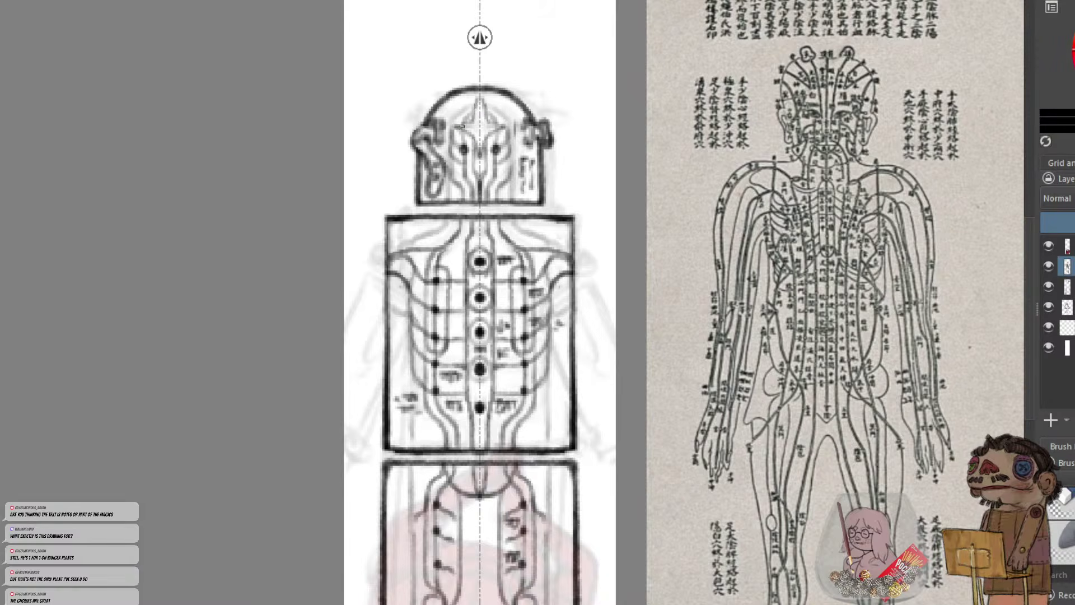
pyautogui.moveTo(473, 119); pyautogui.dragTo(452, 127)
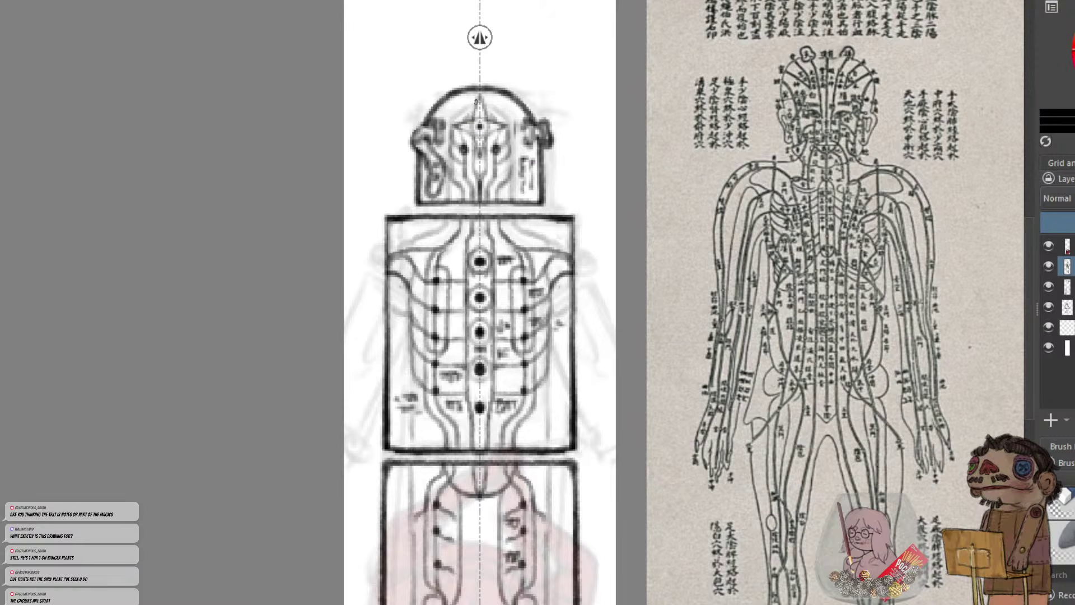
pyautogui.hotkey('ctrl', '-')
pyautogui.hotkey('ctrl', '-')
pyautogui.hotkey('ctrl', '-')
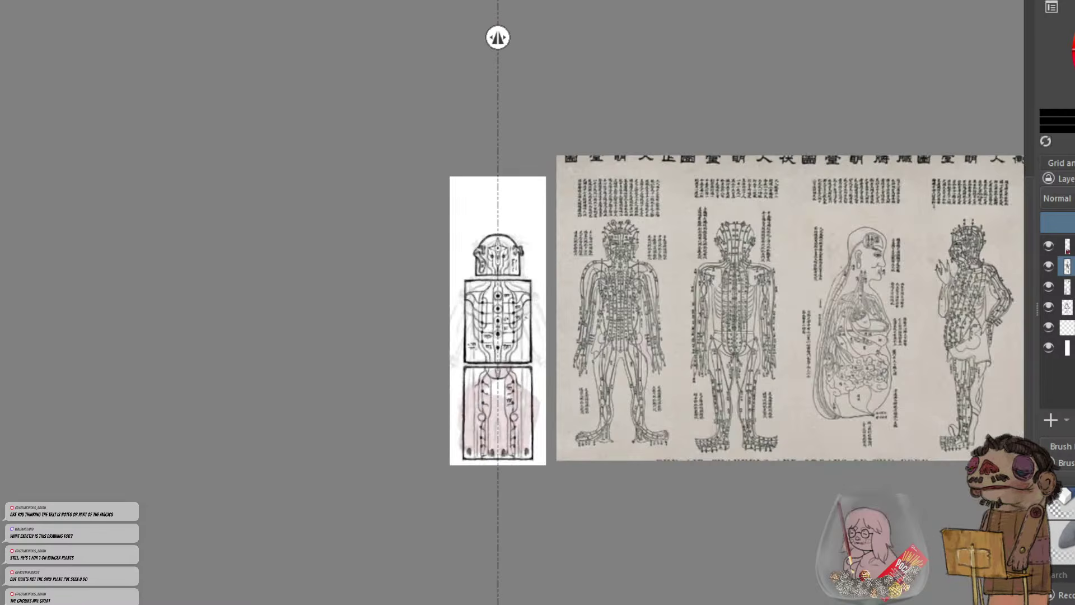
# Draw a diamond around the second circled point on the torso's centre line
pyautogui.hotkey('ctrl', '+')
pyautogui.press('+')
pyautogui.press('+')
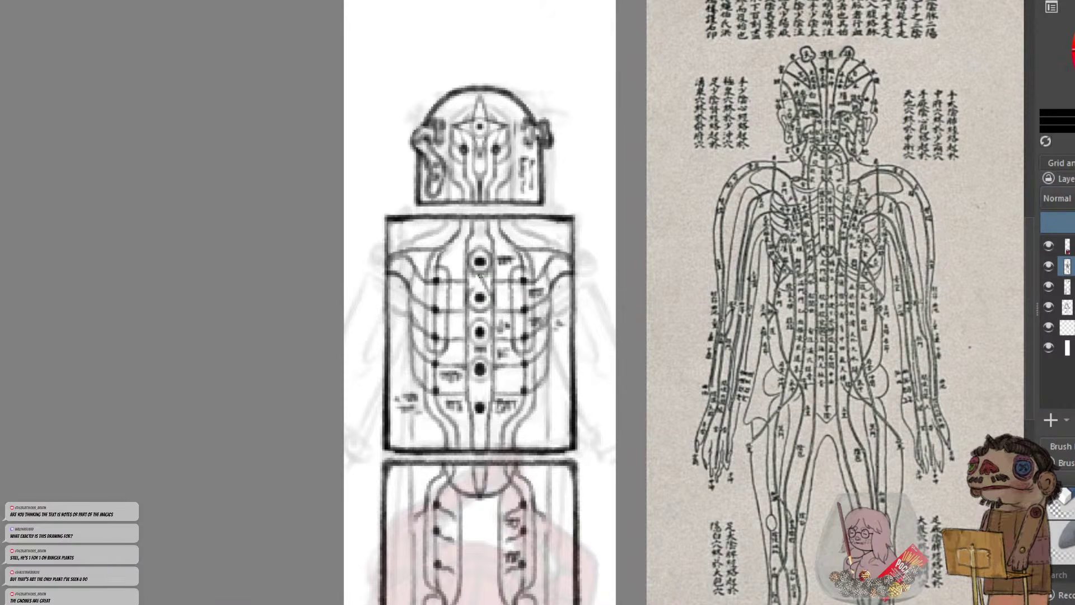
pyautogui.moveTo(477, 281); pyautogui.dragTo(467, 291)
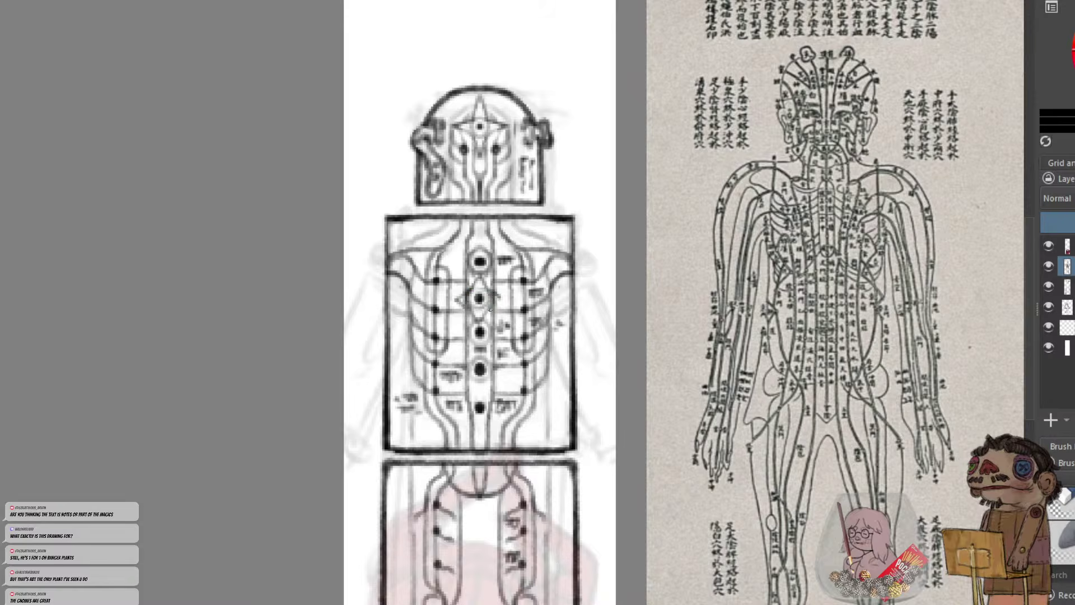
pyautogui.hotkey('ctrl', '-')
pyautogui.hotkey('ctrl', '-')
pyautogui.hotkey('ctrl', '-')
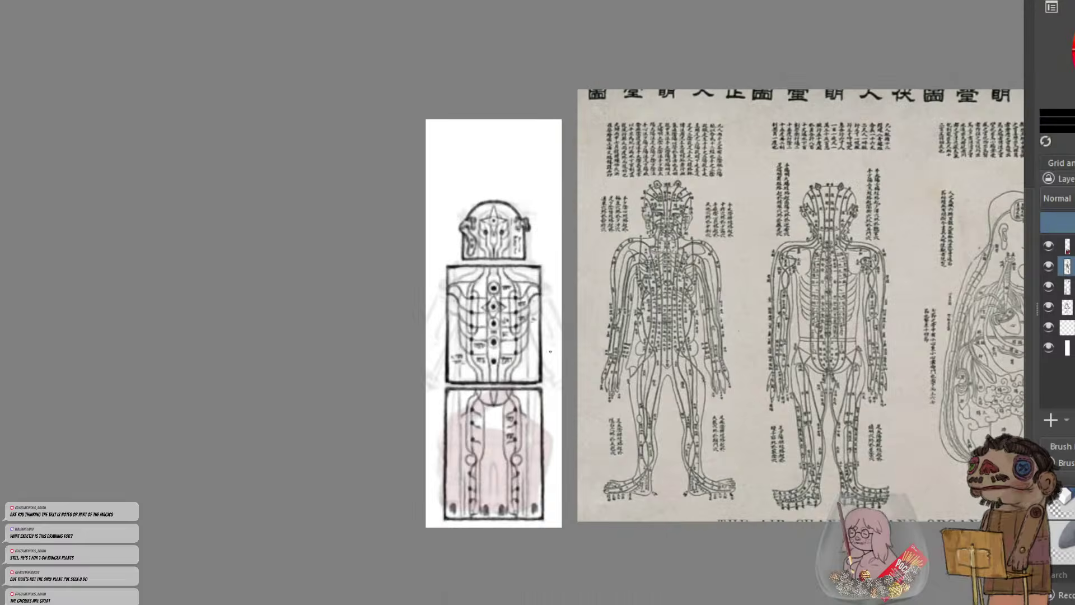
# Scribble a pseudo-script label in the lower right corner of the torso panel
pyautogui.hotkey('ctrl', '+')
pyautogui.hotkey('ctrl', '+')
pyautogui.hotkey('ctrl', '+')
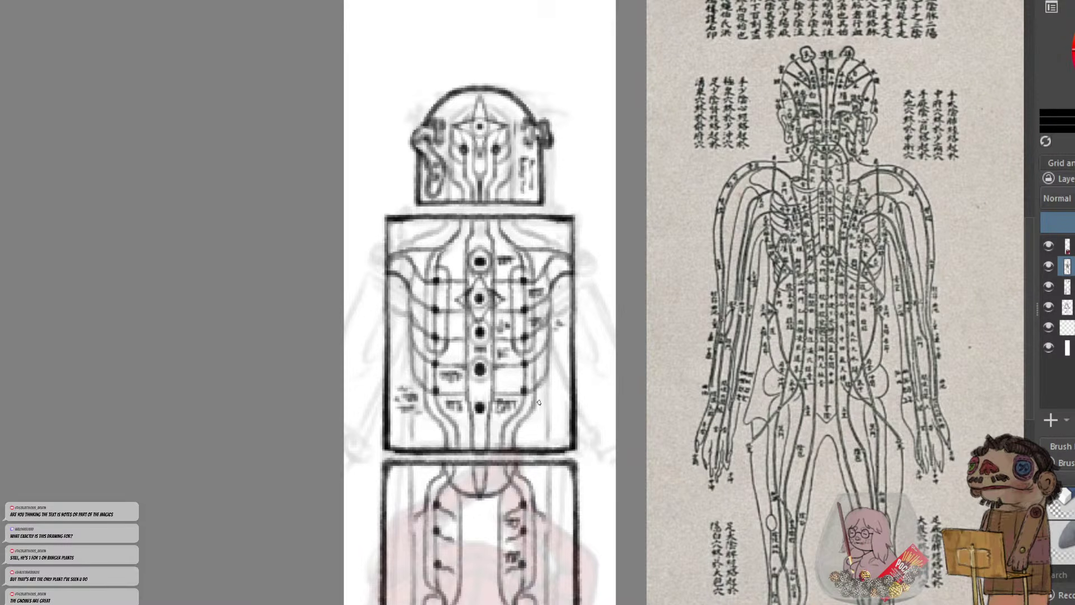
pyautogui.moveTo(516, 435); pyautogui.dragTo(542, 436)
pyautogui.press('-')
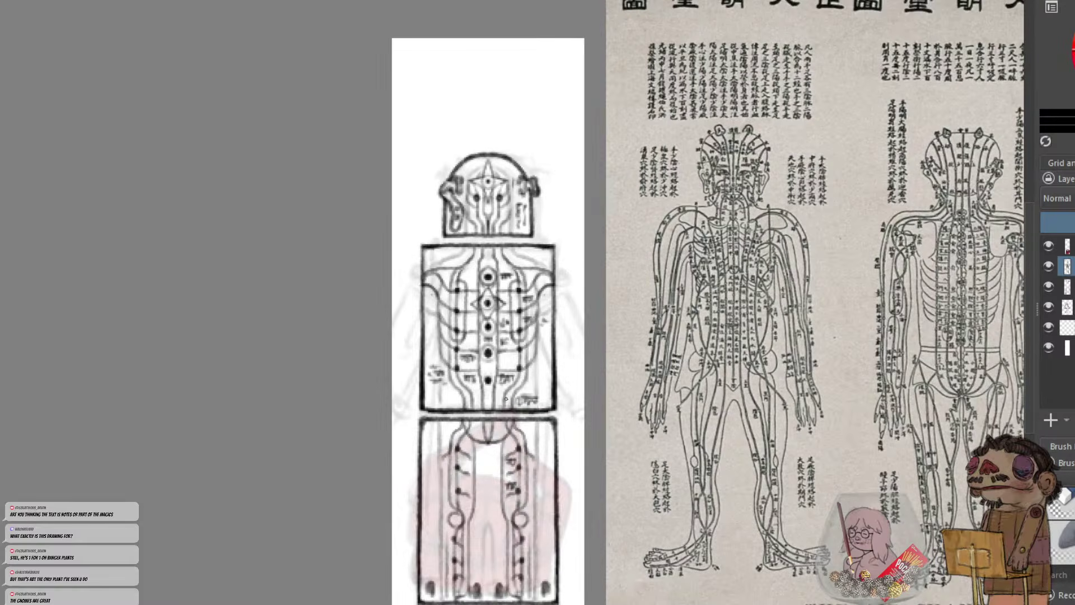
pyautogui.press('+')
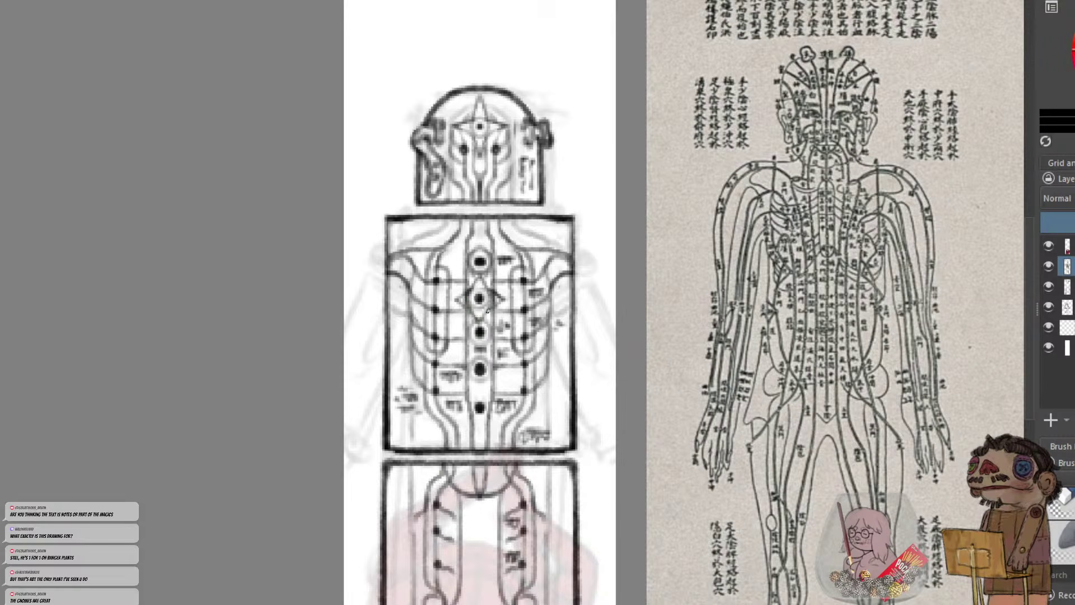
# Circle the third point on the left leg line and undo the last stroke made beside it
pyautogui.scroll(-2, 487, 311)
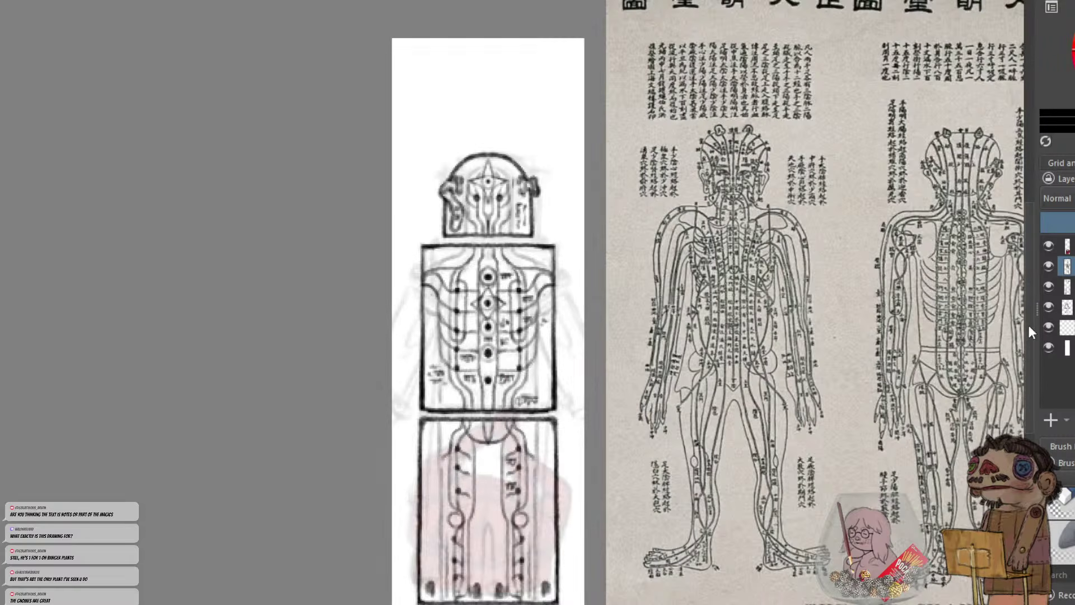
pyautogui.scroll(-3, 1029, 363)
pyautogui.scroll(2, 508, 311)
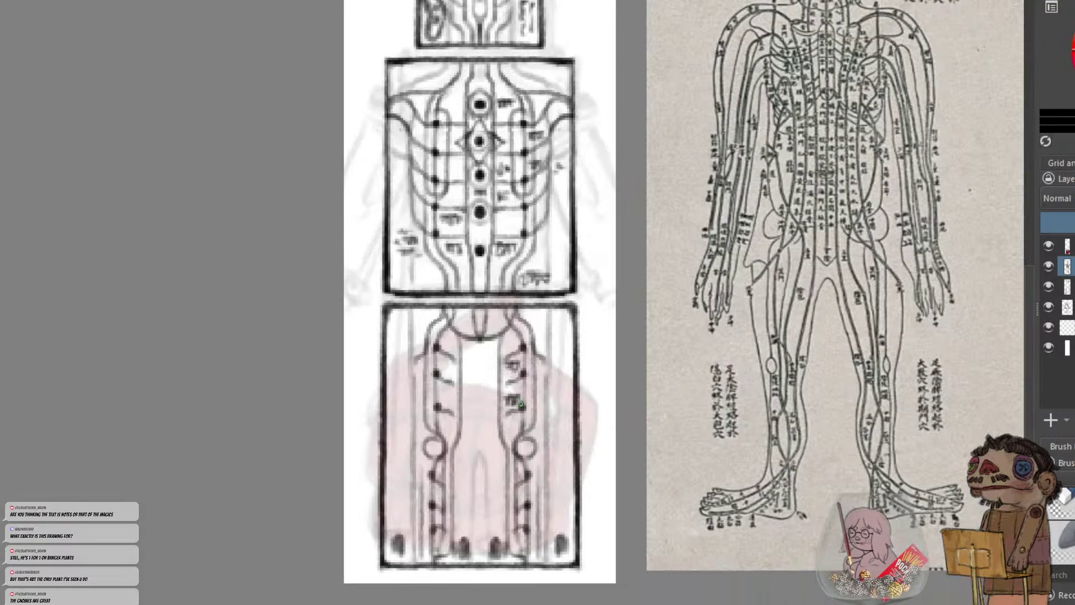
pyautogui.moveTo(431, 400)
pyautogui.mouseDown()
pyautogui.moveTo(447, 401)
pyautogui.moveTo(409, 404)
pyautogui.mouseUp()
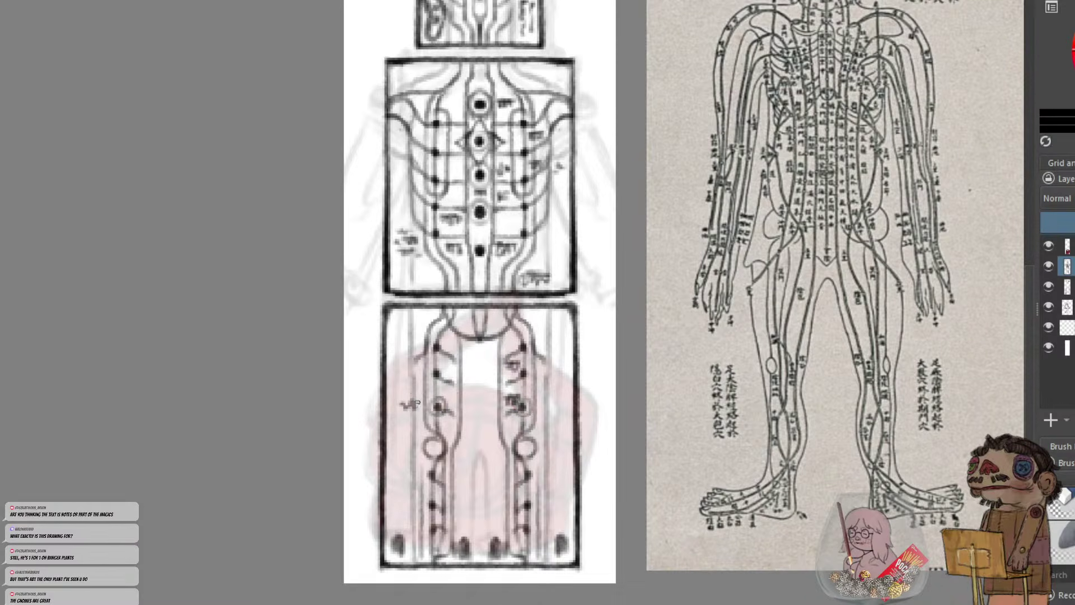
pyautogui.hotkey('ctrl', 'z')
pyautogui.press('-')
pyautogui.press('-')
pyautogui.press('-')
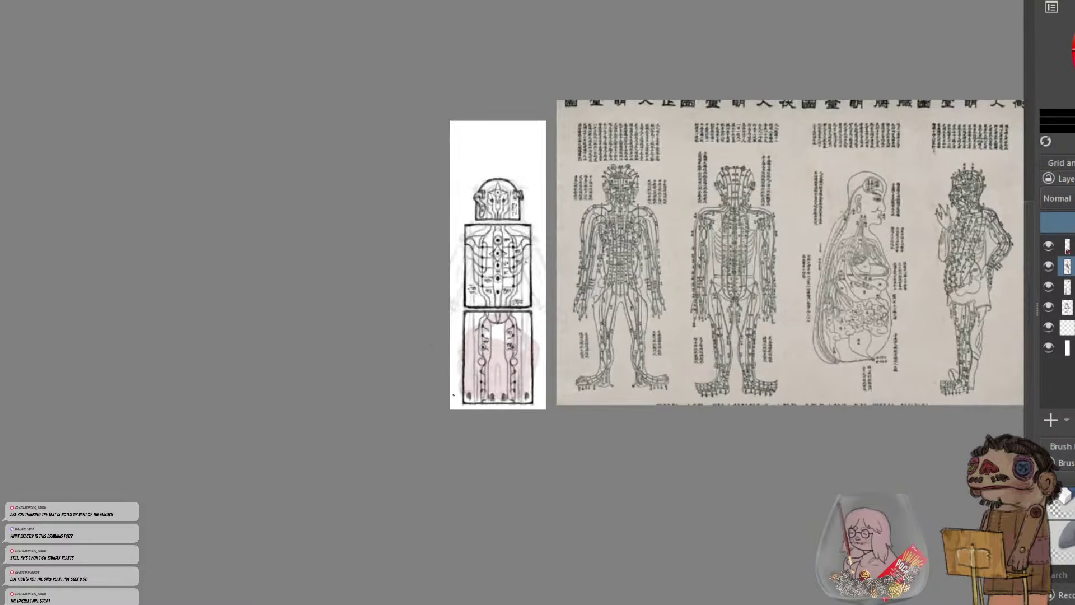
pyautogui.moveTo(445, 353); pyautogui.dragTo(470, 453)
pyautogui.scroll(-1, 534, 379)
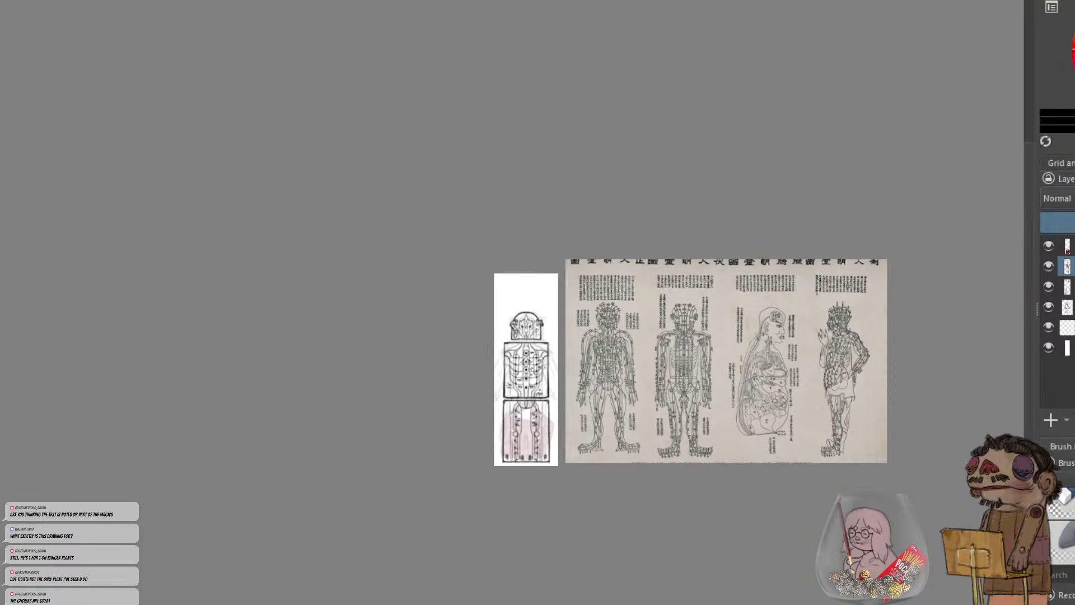
# Toggle the visibility of the second and third layers to compare them, and make the third layer active
pyautogui.press('+')
pyautogui.press('+')
pyautogui.press('+')
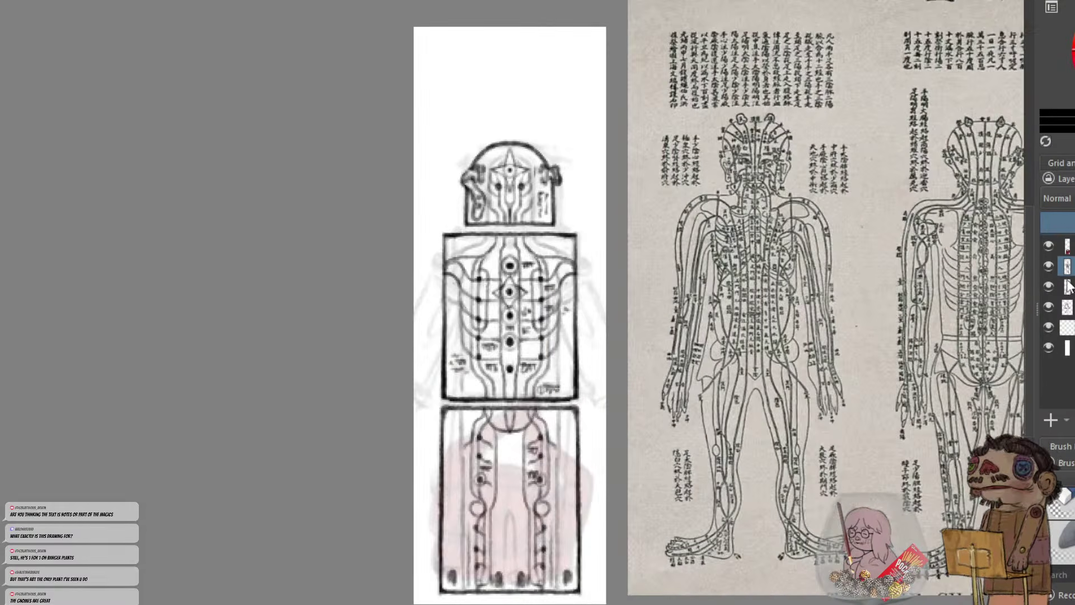
pyautogui.click(1049, 265)
pyautogui.click(1049, 266)
pyautogui.click(1049, 288)
pyautogui.click(1049, 288)
pyautogui.click(1070, 286)
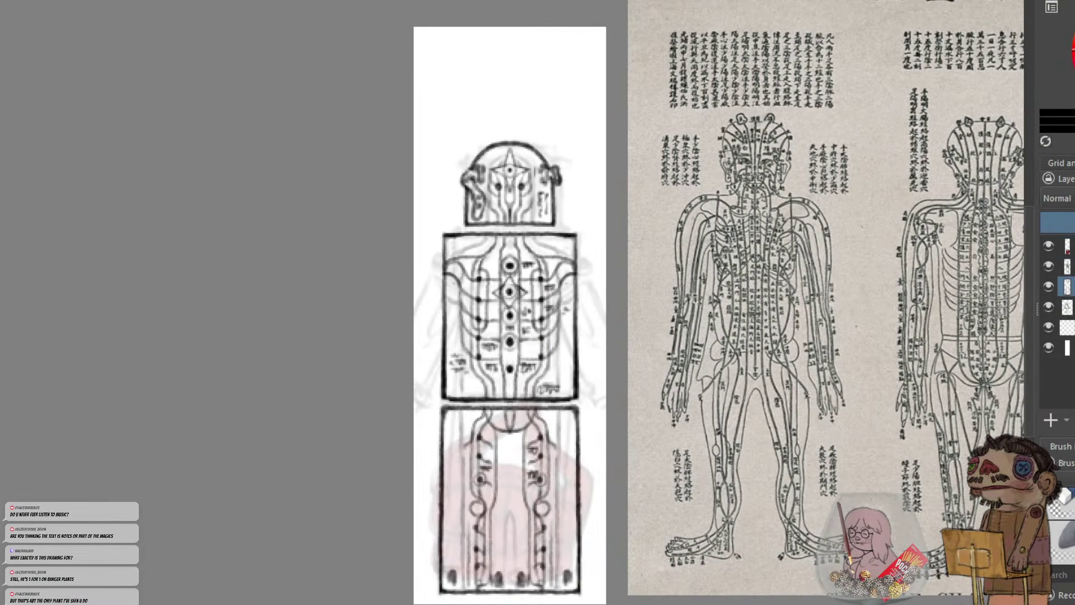
pyautogui.moveTo(527, 336); pyautogui.dragTo(508, 347)
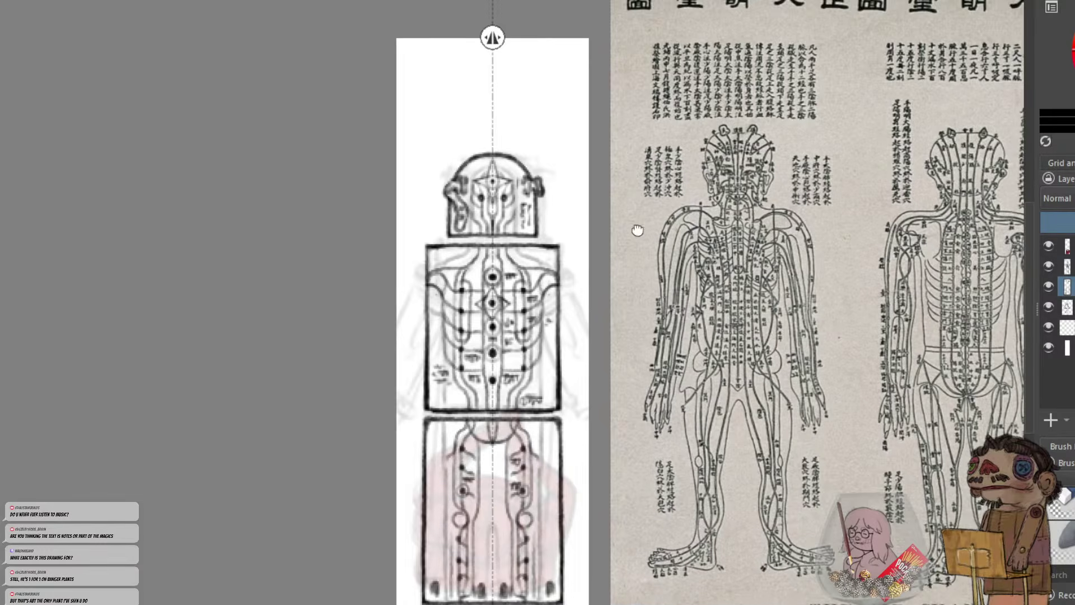
pyautogui.moveTo(638, 230); pyautogui.dragTo(666, 113)
pyautogui.scroll(2, 578, 230)
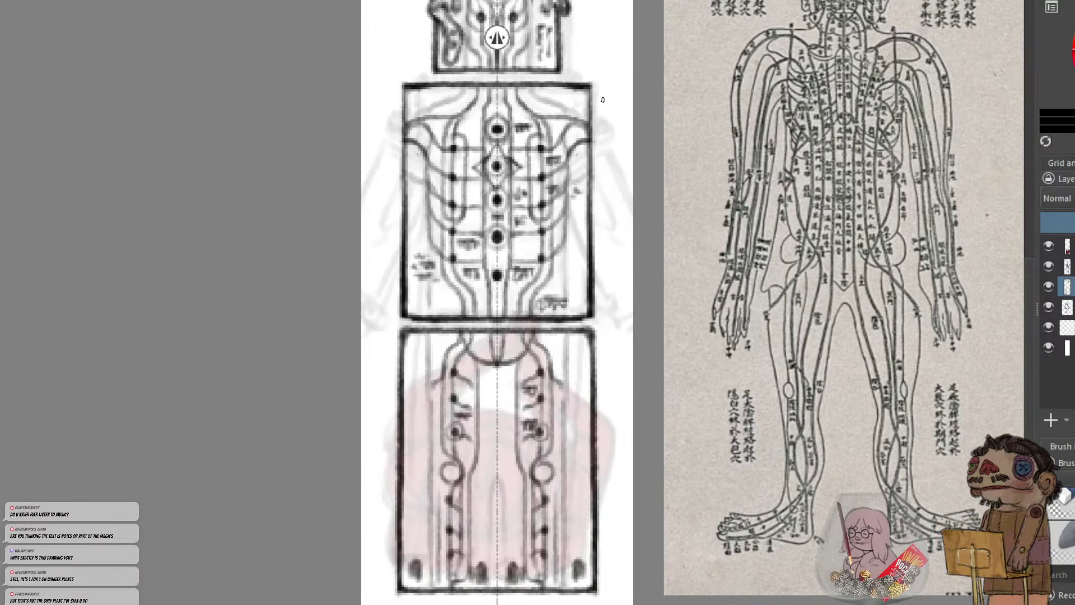
pyautogui.press('-')
pyautogui.press('-')
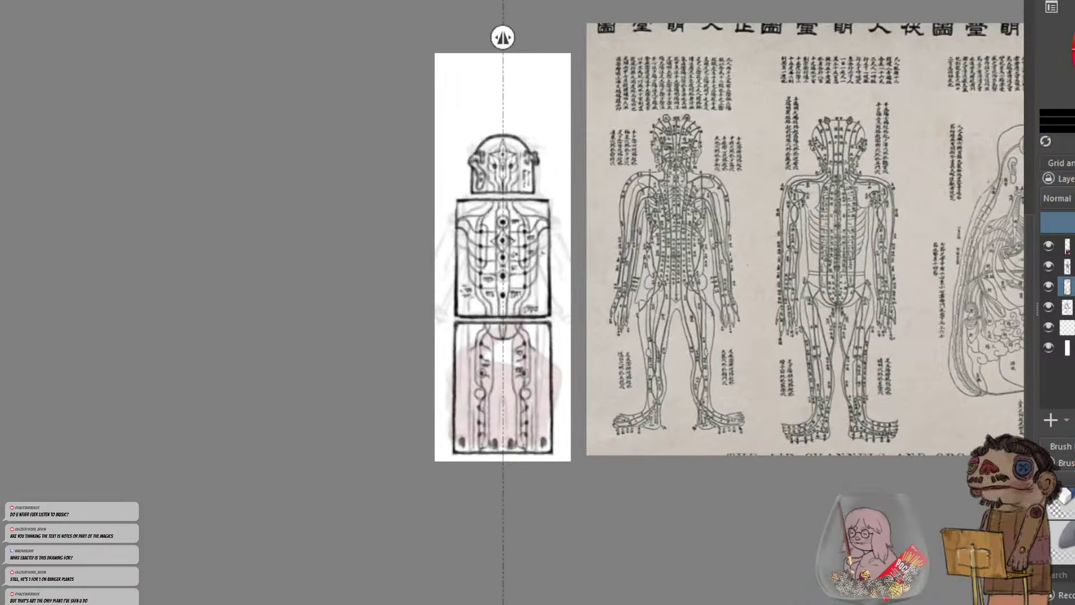
# Switch to the other canvas, examine the operating table reference up close, and return to the body chart canvas
pyautogui.hotkey('ctrl', 'Tab')
pyautogui.moveTo(422, 358); pyautogui.dragTo(708, 156)
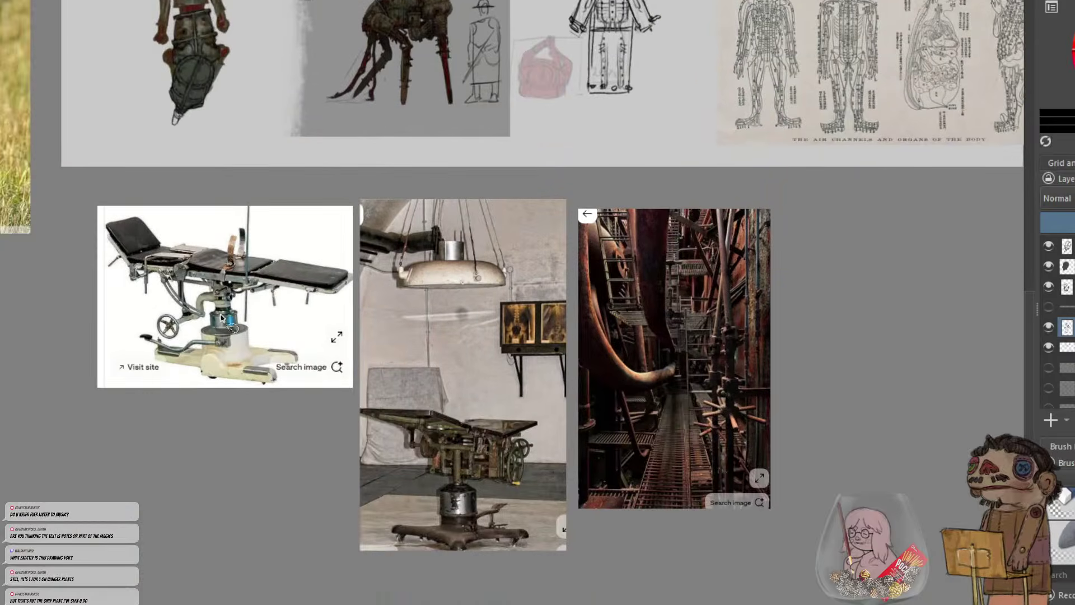
pyautogui.moveTo(220, 305); pyautogui.dragTo(273, 267)
pyautogui.moveTo(499, 366); pyautogui.dragTo(600, 502)
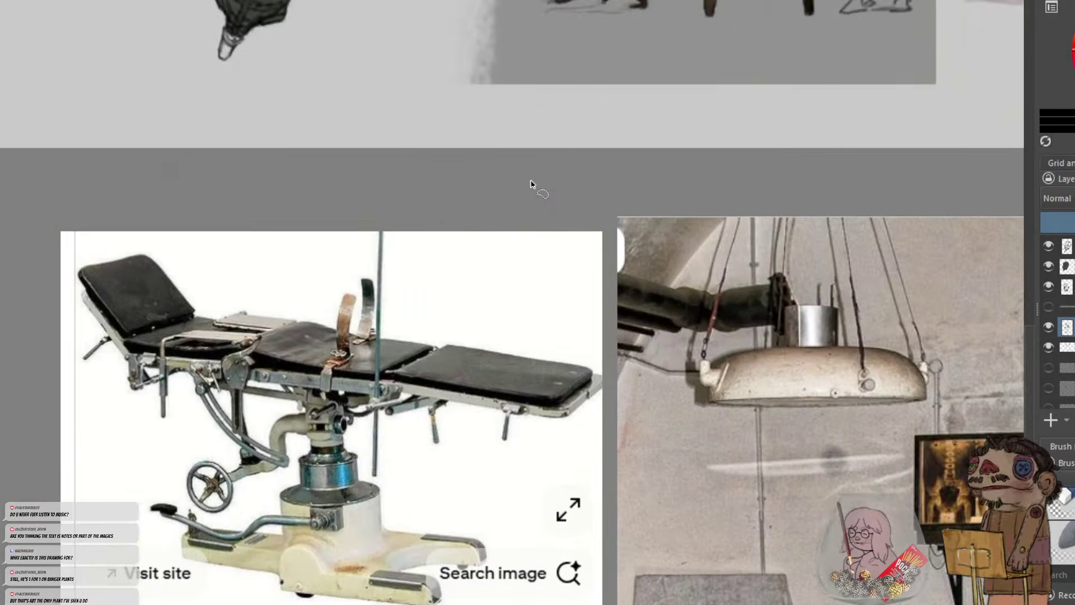
pyautogui.moveTo(529, 182); pyautogui.dragTo(504, 296)
pyautogui.moveTo(485, 192)
pyautogui.mouseDown()
pyautogui.moveTo(564, 446)
pyautogui.moveTo(485, 203)
pyautogui.mouseUp()
pyautogui.scroll(6, 492, 285)
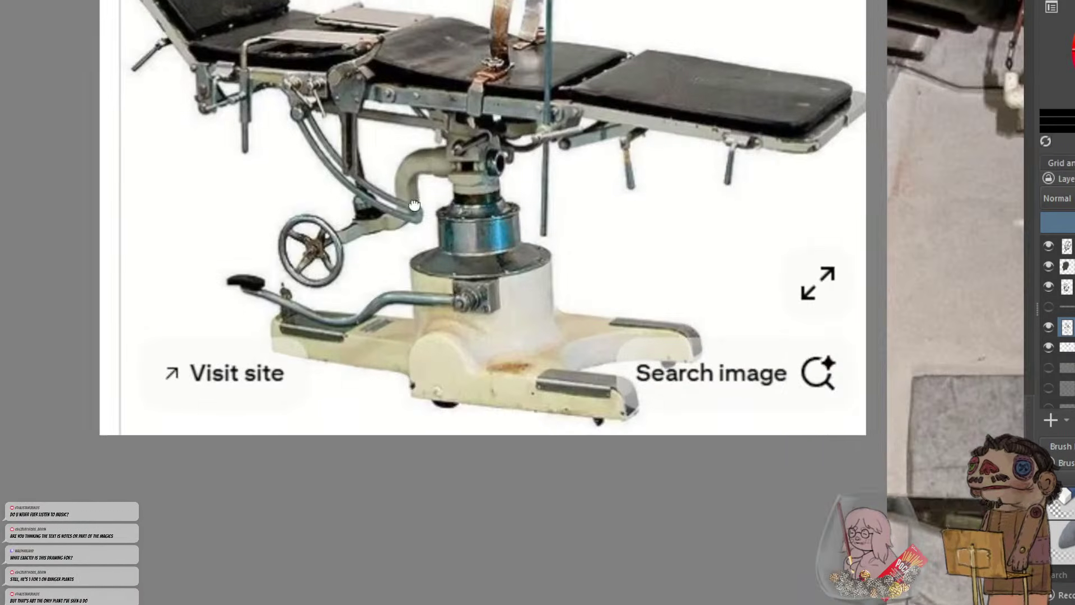
pyautogui.moveTo(428, 92); pyautogui.dragTo(492, 285)
pyautogui.scroll(1, 493, 285)
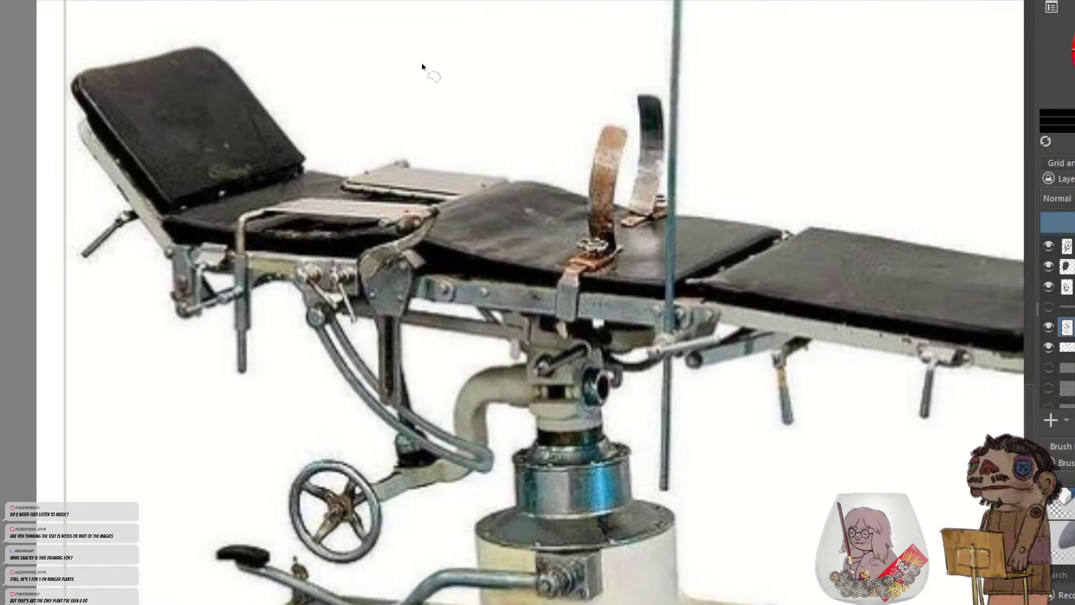
pyautogui.hotkey('ctrl', 'Tab')
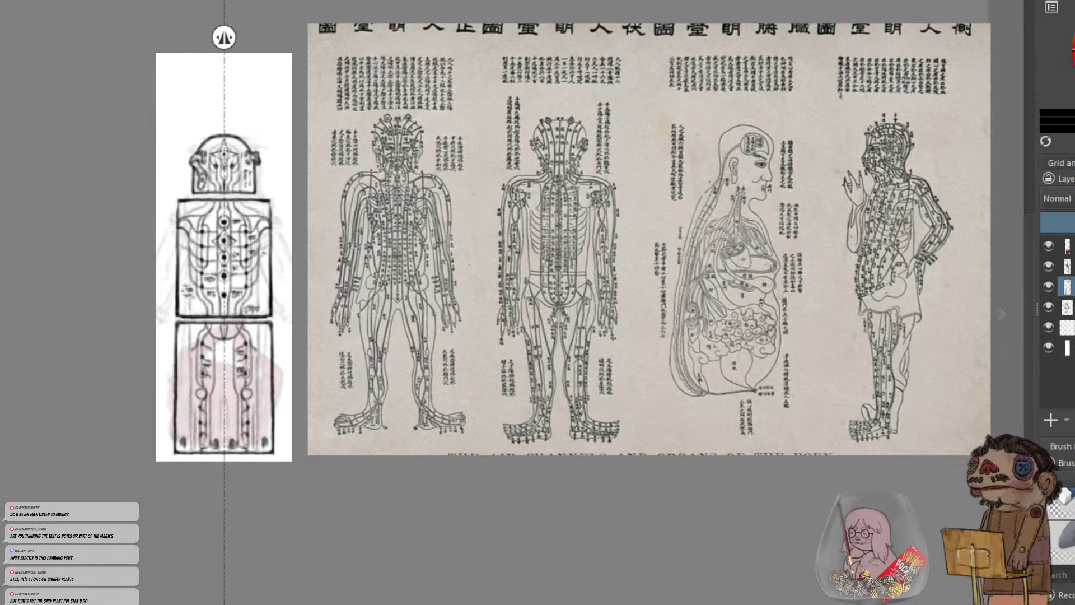
# Draw mirrored rods with small brackets along both sides of the head panel, redoing the strokes that miss
pyautogui.moveTo(385, 223); pyautogui.dragTo(804, 196)
pyautogui.scroll(1, 804, 196)
pyautogui.moveTo(618, 119); pyautogui.dragTo(605, 202)
pyautogui.scroll(2, 605, 203)
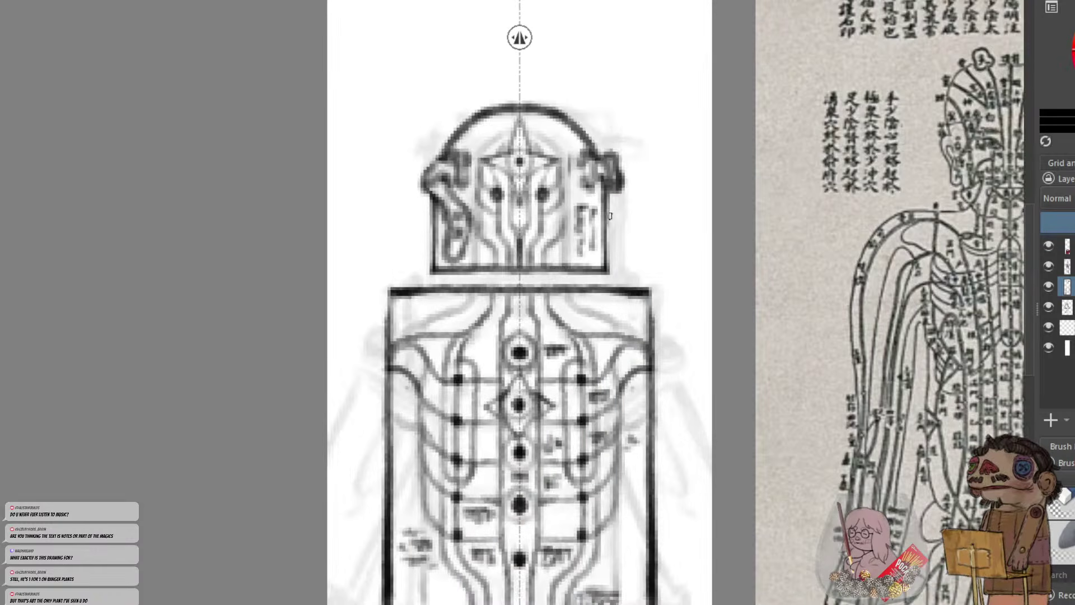
pyautogui.hotkey('ctrl', 'z')
pyautogui.moveTo(615, 194); pyautogui.dragTo(614, 266)
pyautogui.hotkey('ctrl', 'z')
pyautogui.moveTo(615, 193)
pyautogui.mouseDown()
pyautogui.moveTo(614, 266)
pyautogui.moveTo(620, 253)
pyautogui.moveTo(627, 288)
pyautogui.moveTo(612, 285)
pyautogui.mouseUp()
pyautogui.moveTo(611, 156)
pyautogui.mouseDown()
pyautogui.moveTo(603, 140)
pyautogui.moveTo(598, 151)
pyautogui.mouseUp()
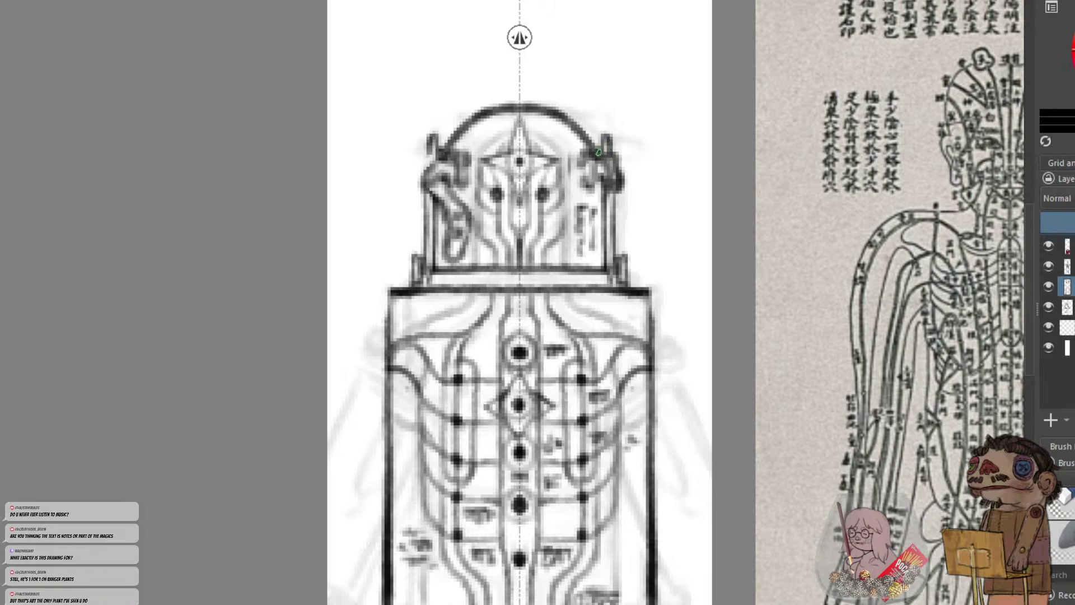
# Draw mirrored frame rods with corner clamps down both sides of the torso panel, undoing stray strokes
pyautogui.press('-')
pyautogui.moveTo(610, 301)
pyautogui.mouseDown()
pyautogui.moveTo(591, 289)
pyautogui.moveTo(611, 284)
pyautogui.moveTo(630, 306)
pyautogui.moveTo(613, 347)
pyautogui.moveTo(613, 325)
pyautogui.moveTo(615, 414)
pyautogui.mouseUp()
pyautogui.hotkey('ctrl', 'z')
pyautogui.moveTo(614, 321)
pyautogui.mouseDown()
pyautogui.moveTo(620, 532)
pyautogui.moveTo(610, 535)
pyautogui.moveTo(625, 536)
pyautogui.moveTo(607, 542)
pyautogui.mouseUp()
pyautogui.hotkey('ctrl', 'z')
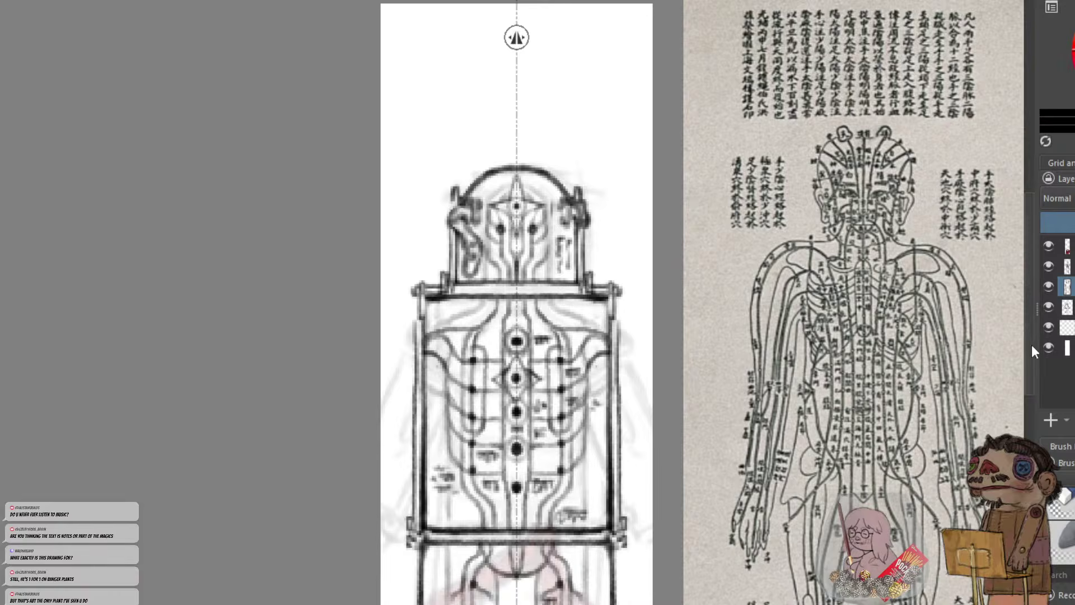
# Draw mirrored frame rods down both sides of the leg panel and reinforce the hinges where it meets the torso
pyautogui.scroll(-5, 1031, 344)
pyautogui.moveTo(618, 280)
pyautogui.mouseDown()
pyautogui.moveTo(622, 534)
pyautogui.moveTo(611, 547)
pyautogui.moveTo(624, 537)
pyautogui.mouseUp()
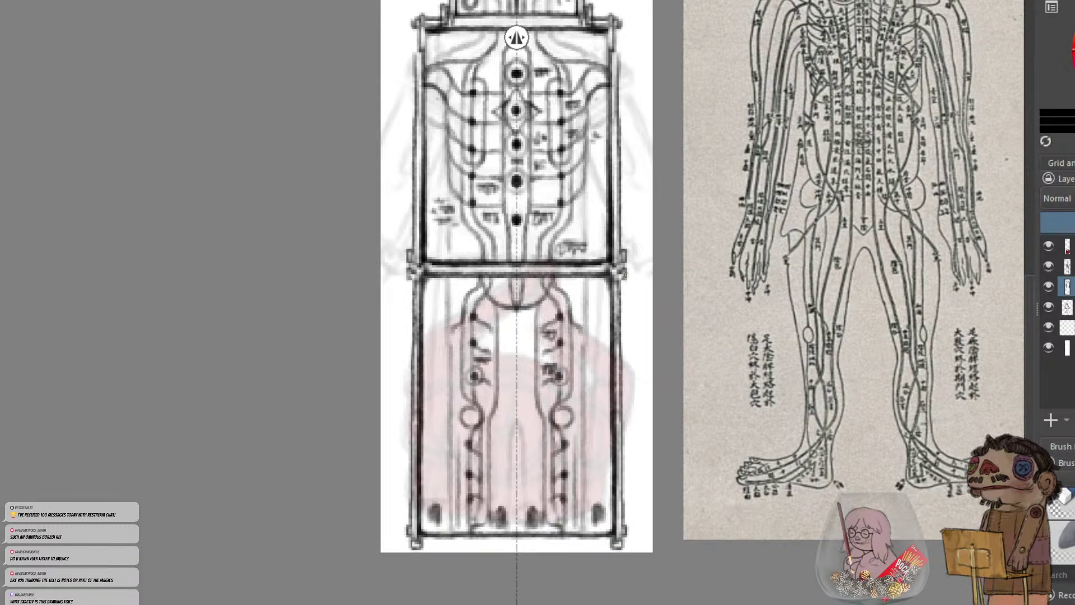
pyautogui.moveTo(625, 274)
pyautogui.mouseDown()
pyautogui.moveTo(627, 249)
pyautogui.moveTo(616, 272)
pyautogui.moveTo(620, 264)
pyautogui.moveTo(603, 266)
pyautogui.mouseUp()
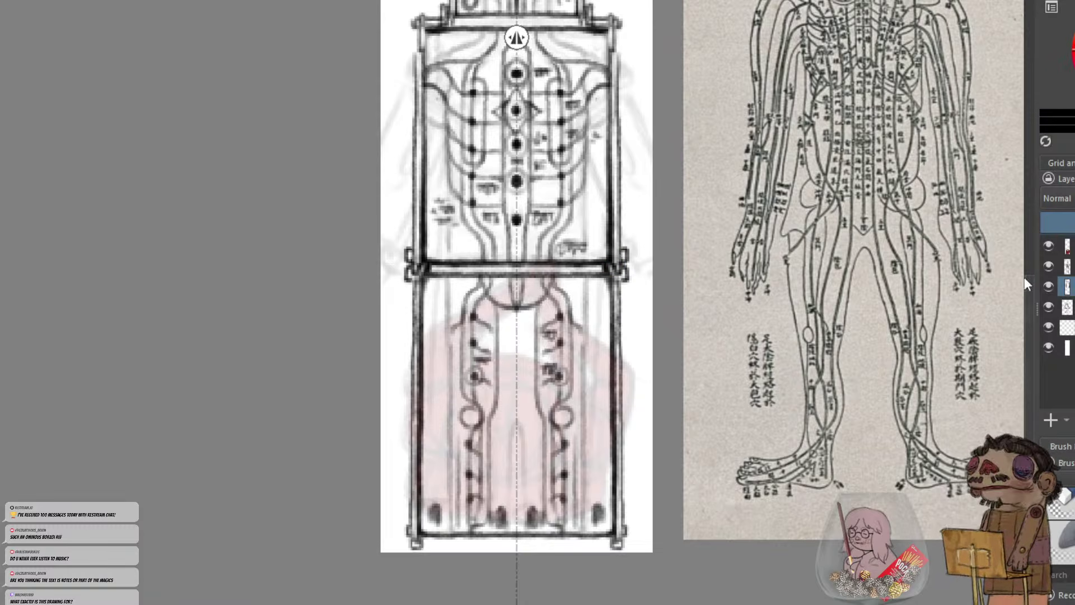
# Refine the mirrored brackets at the torso's upper corners, the head's base and the sides of the head
pyautogui.scroll(4, 1023, 274)
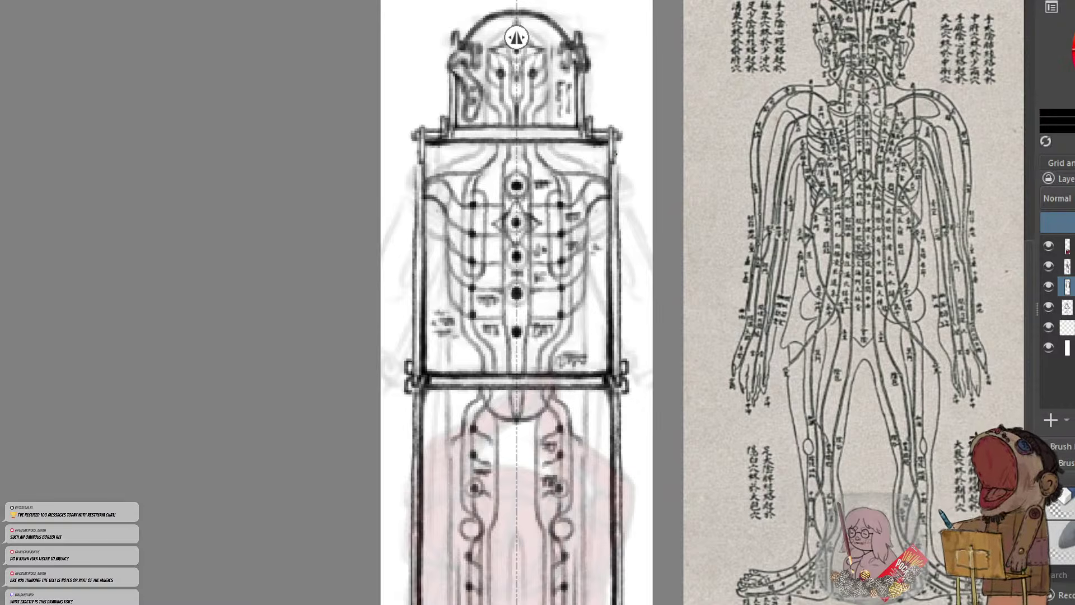
pyautogui.moveTo(615, 154)
pyautogui.mouseDown()
pyautogui.moveTo(617, 275)
pyautogui.moveTo(613, 140)
pyautogui.moveTo(614, 152)
pyautogui.mouseUp()
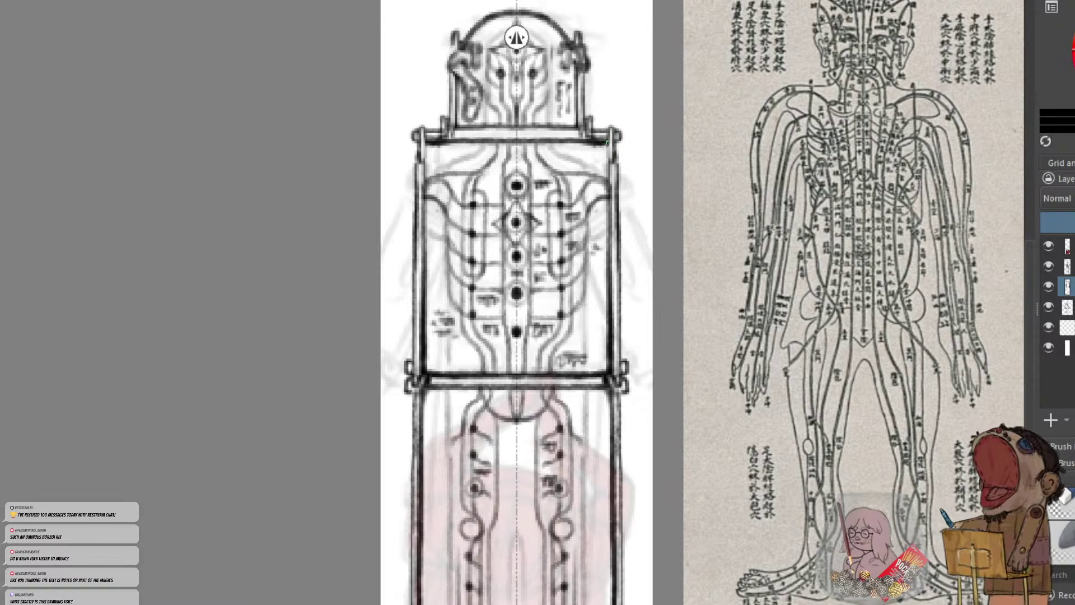
pyautogui.moveTo(586, 124)
pyautogui.mouseDown()
pyautogui.moveTo(586, 137)
pyautogui.moveTo(593, 130)
pyautogui.mouseUp()
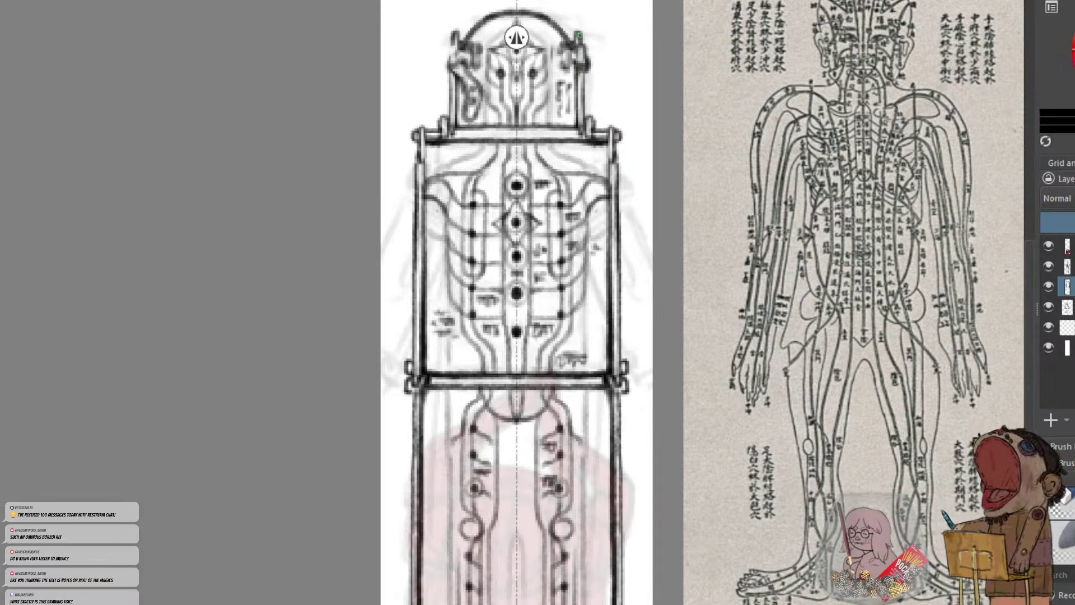
pyautogui.moveTo(587, 63); pyautogui.dragTo(576, 47)
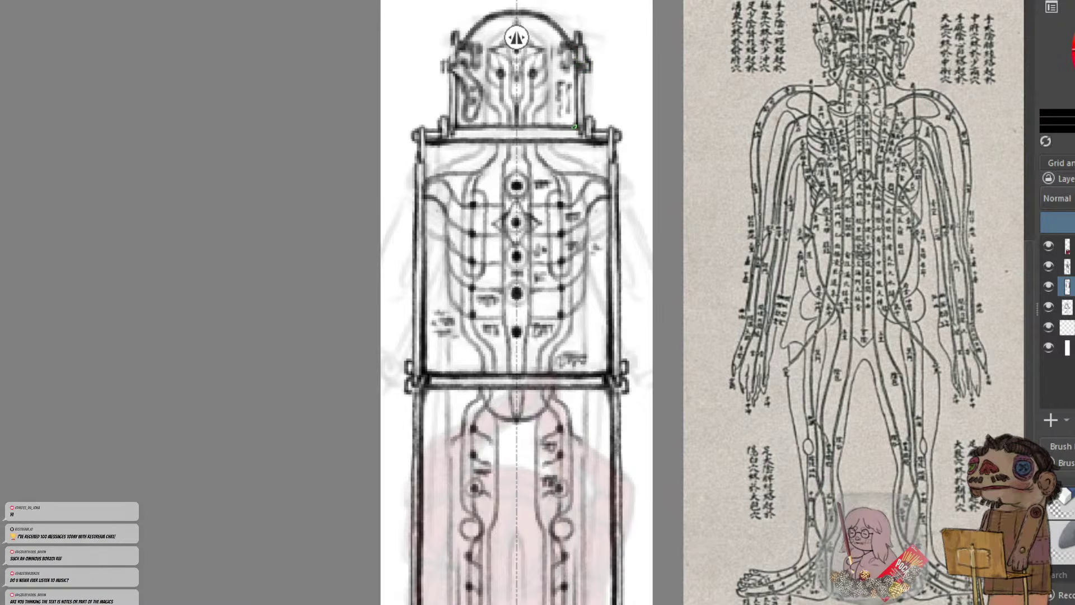
# Carry the meridian lines across the bars joining the head, torso and leg panels, undoing unwanted strokes
pyautogui.moveTo(574, 131); pyautogui.dragTo(516, 133)
pyautogui.hotkey('ctrl', 'z')
pyautogui.hotkey('ctrl', 'z')
pyautogui.hotkey('ctrl', 'z')
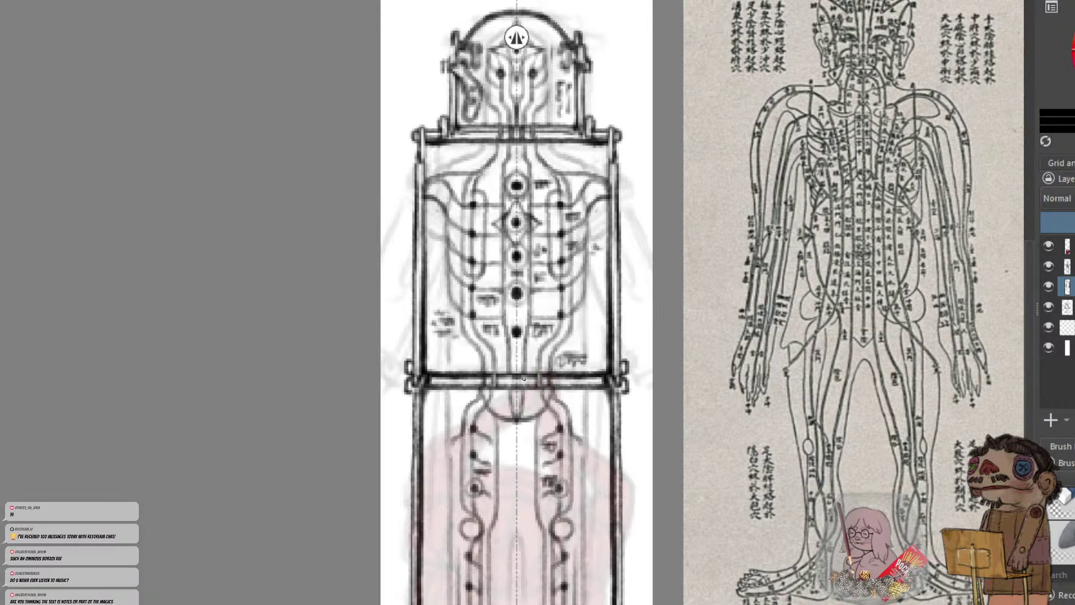
# Draw the bar along the lower edge of the leg panel's frame
pyautogui.press('-')
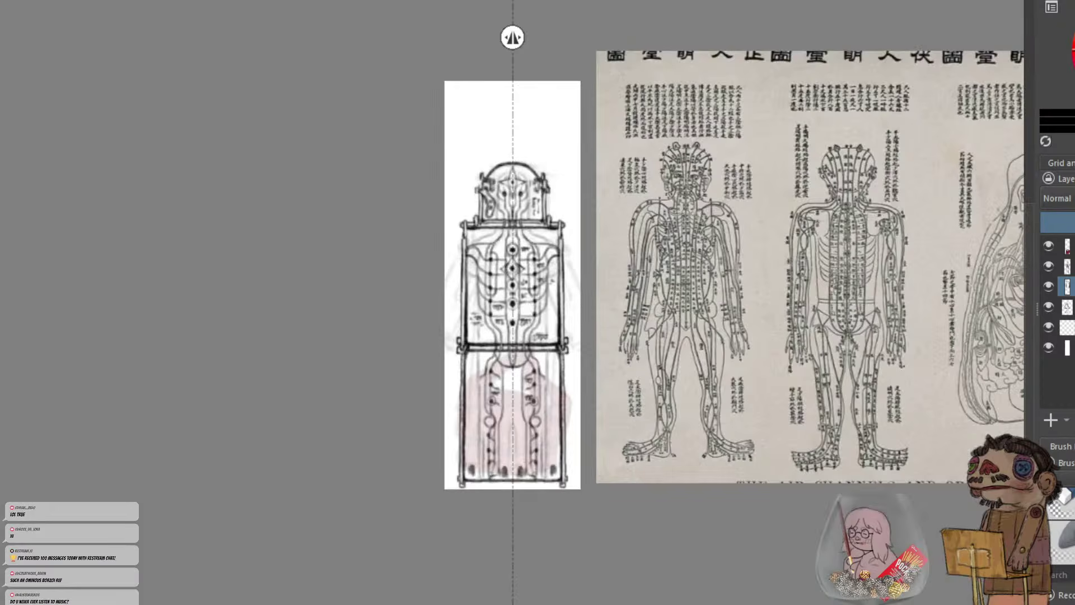
pyautogui.press('+')
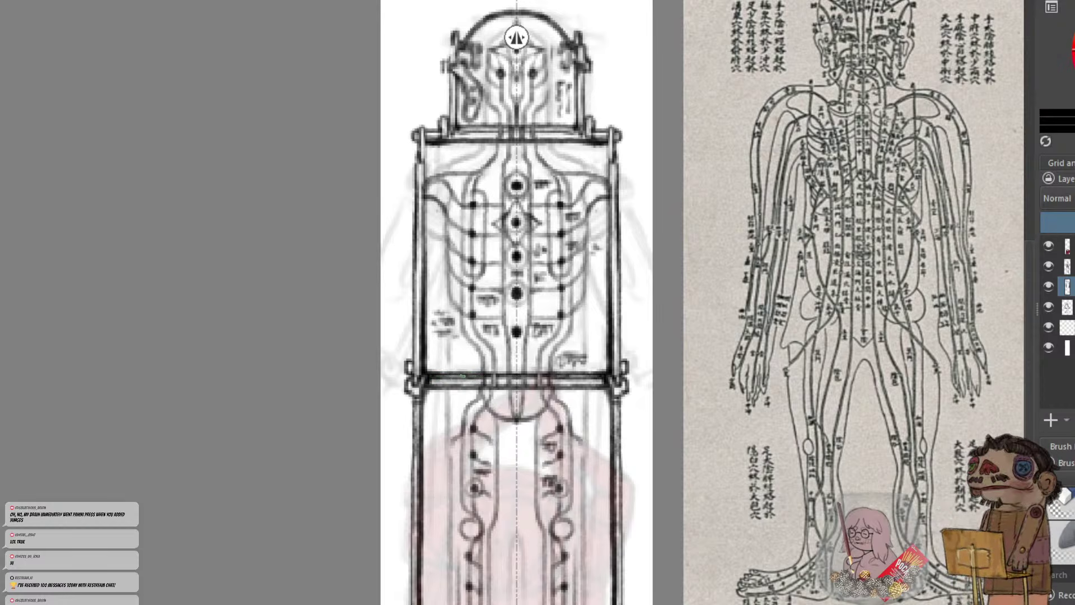
pyautogui.press('-')
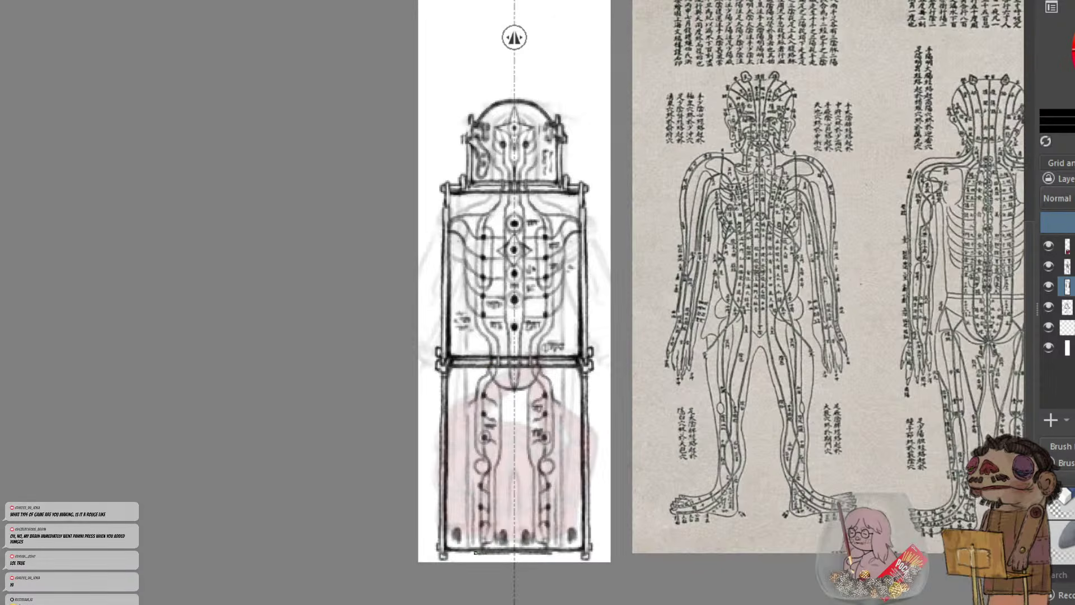
pyautogui.moveTo(513, 554); pyautogui.dragTo(448, 555)
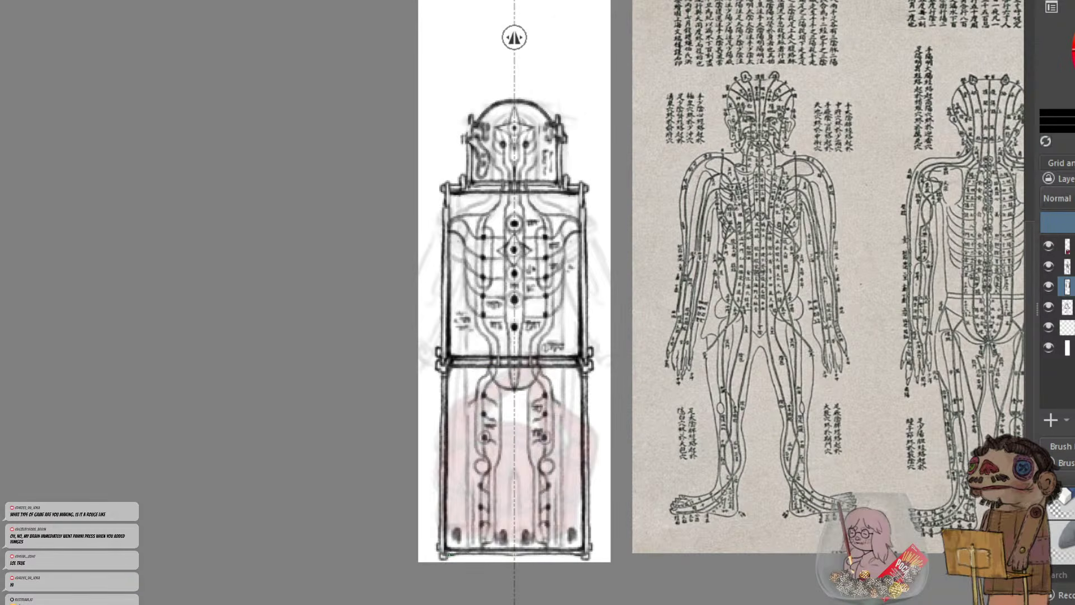
pyautogui.moveTo(580, 555); pyautogui.dragTo(571, 554)
pyautogui.press('+')
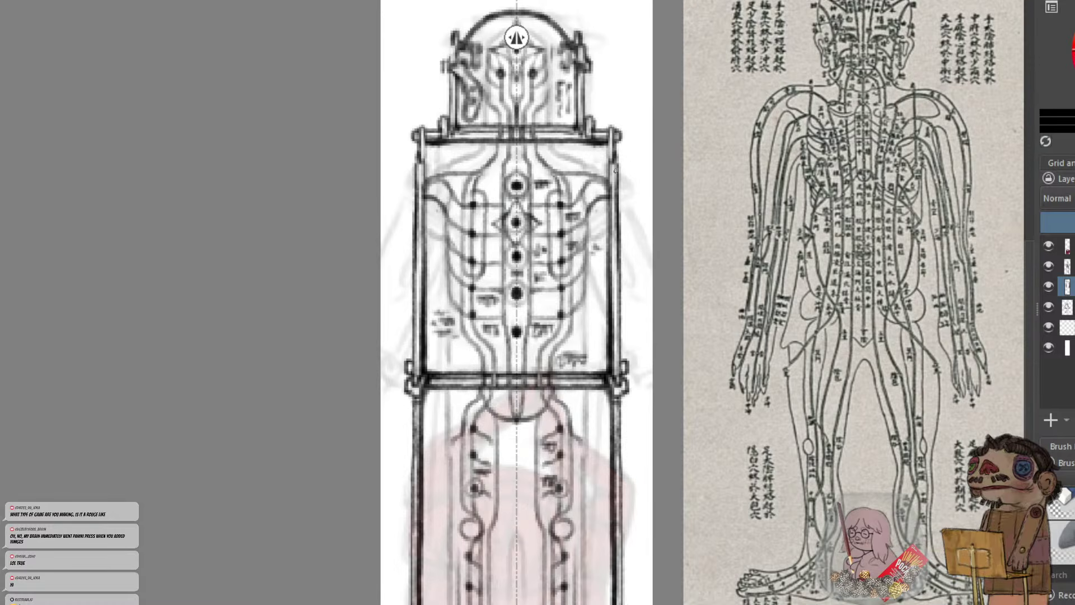
# Draw a mirrored round ring on the outside of each torso rod at shoulder height, undoing the failed strokes
pyautogui.moveTo(620, 195)
pyautogui.mouseDown()
pyautogui.moveTo(621, 183)
pyautogui.moveTo(631, 197)
pyautogui.moveTo(632, 186)
pyautogui.moveTo(621, 191)
pyautogui.moveTo(629, 184)
pyautogui.moveTo(632, 196)
pyautogui.moveTo(621, 186)
pyautogui.moveTo(634, 201)
pyautogui.moveTo(634, 185)
pyautogui.moveTo(628, 206)
pyautogui.moveTo(620, 184)
pyautogui.moveTo(626, 202)
pyautogui.mouseUp()
pyautogui.hotkey('ctrl', 'z')
pyautogui.hotkey('ctrl', 'z')
pyautogui.hotkey('ctrl', 'z')
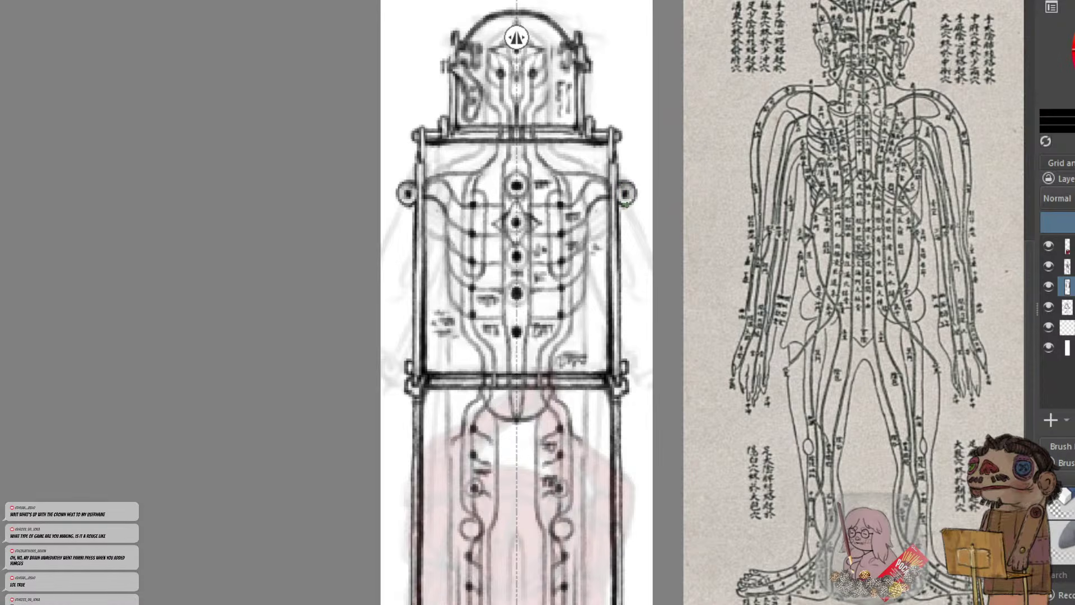
pyautogui.hotkey('ctrl', 'z')
pyautogui.hotkey('ctrl', 'z')
pyautogui.moveTo(623, 190); pyautogui.dragTo(620, 208)
pyautogui.press('-')
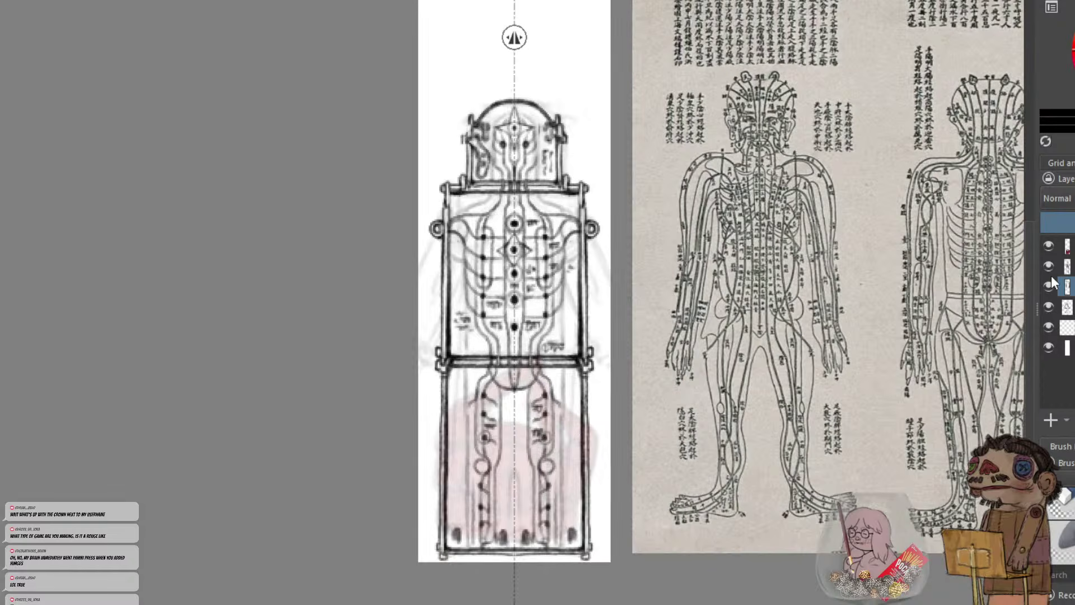
# Turn off the symmetry and draw a bolted strap with a loose end over the left foot area
pyautogui.scroll(-2, 1028, 318)
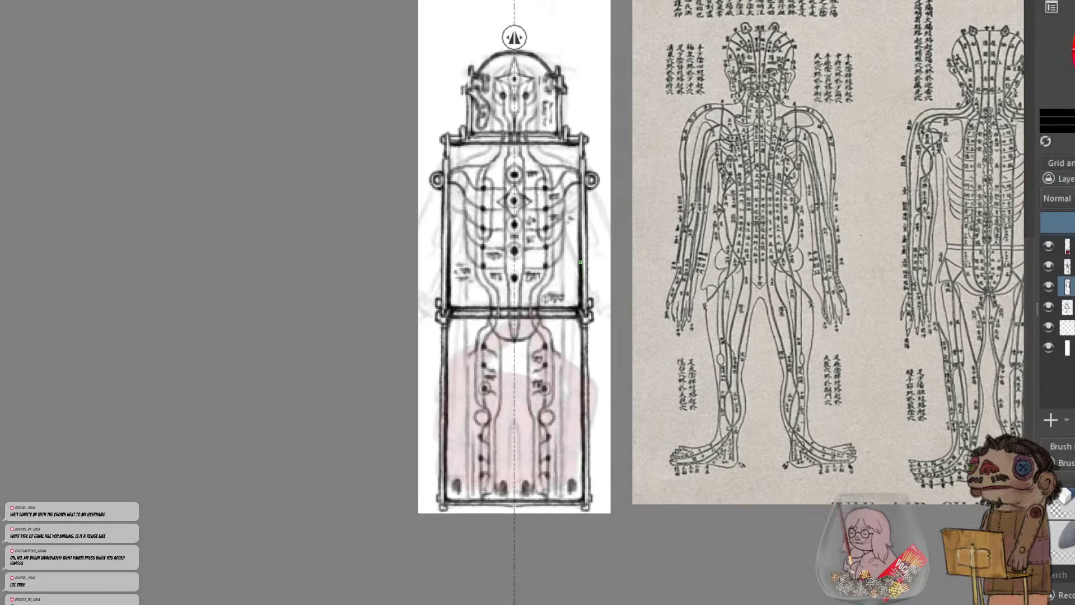
pyautogui.press('+')
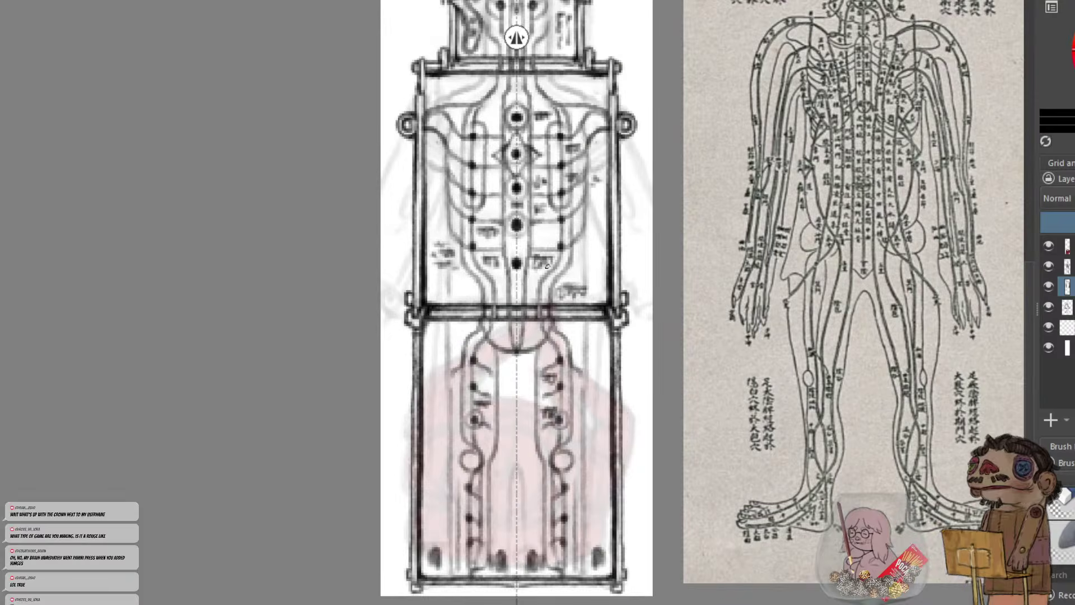
pyautogui.scroll(-2, 1029, 277)
pyautogui.press('m')
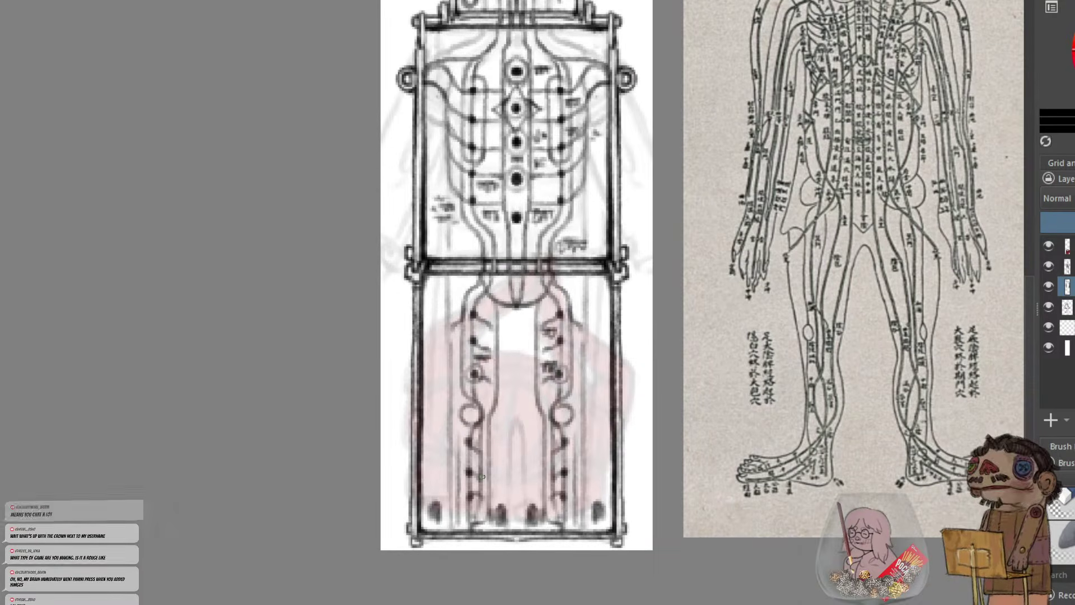
pyautogui.moveTo(491, 504)
pyautogui.mouseDown()
pyautogui.moveTo(494, 523)
pyautogui.moveTo(464, 514)
pyautogui.moveTo(499, 509)
pyautogui.moveTo(454, 507)
pyautogui.moveTo(480, 516)
pyautogui.moveTo(479, 507)
pyautogui.moveTo(434, 526)
pyautogui.moveTo(442, 542)
pyautogui.moveTo(450, 521)
pyautogui.moveTo(468, 518)
pyautogui.moveTo(447, 533)
pyautogui.moveTo(454, 511)
pyautogui.moveTo(440, 510)
pyautogui.moveTo(453, 507)
pyautogui.moveTo(430, 521)
pyautogui.mouseUp()
pyautogui.hotkey('ctrl', 'z')
pyautogui.hotkey('ctrl', 'z')
pyautogui.hotkey('ctrl', 'z')
pyautogui.hotkey('ctrl', 'z')
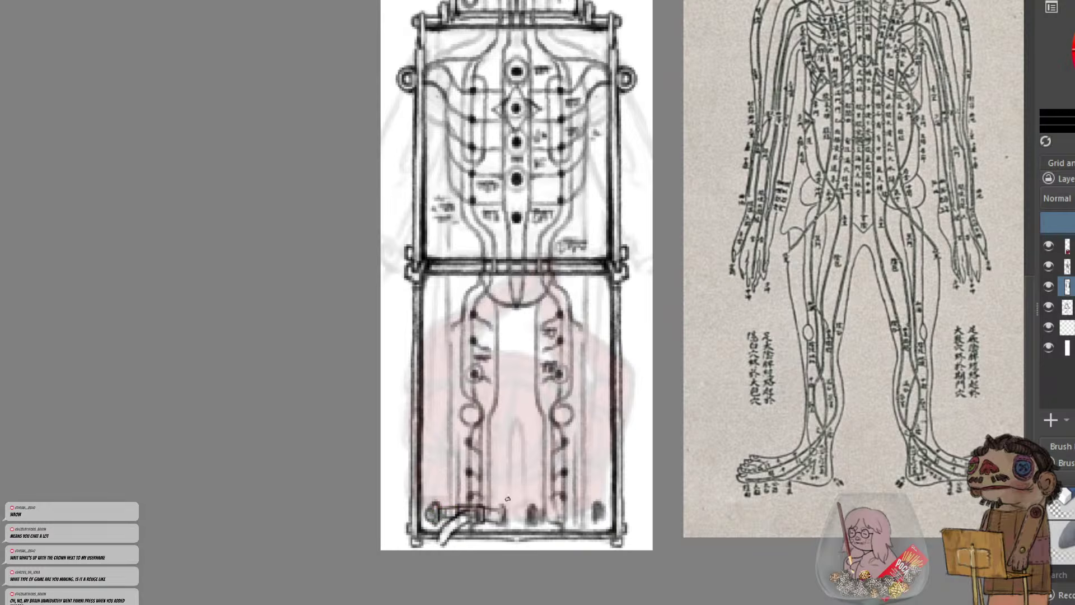
pyautogui.moveTo(505, 508); pyautogui.dragTo(509, 524)
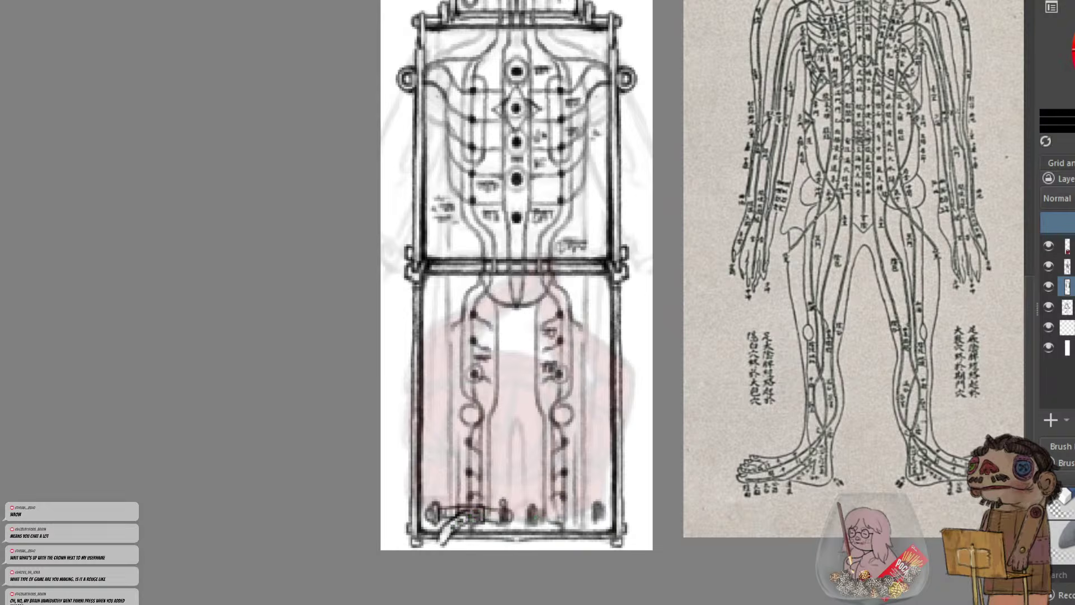
# Draw a knotted strap over the right foot area and touch up the left strap's inner bolt
pyautogui.moveTo(536, 512)
pyautogui.mouseDown()
pyautogui.moveTo(570, 539)
pyautogui.moveTo(538, 519)
pyautogui.moveTo(607, 542)
pyautogui.moveTo(554, 526)
pyautogui.moveTo(594, 539)
pyautogui.moveTo(559, 525)
pyautogui.moveTo(585, 513)
pyautogui.moveTo(576, 524)
pyautogui.moveTo(594, 522)
pyautogui.moveTo(577, 524)
pyautogui.moveTo(592, 511)
pyautogui.moveTo(565, 541)
pyautogui.mouseUp()
pyautogui.hotkey('ctrl', 'z')
pyautogui.moveTo(565, 539)
pyautogui.mouseDown()
pyautogui.moveTo(570, 546)
pyautogui.moveTo(578, 527)
pyautogui.moveTo(570, 538)
pyautogui.moveTo(531, 508)
pyautogui.mouseUp()
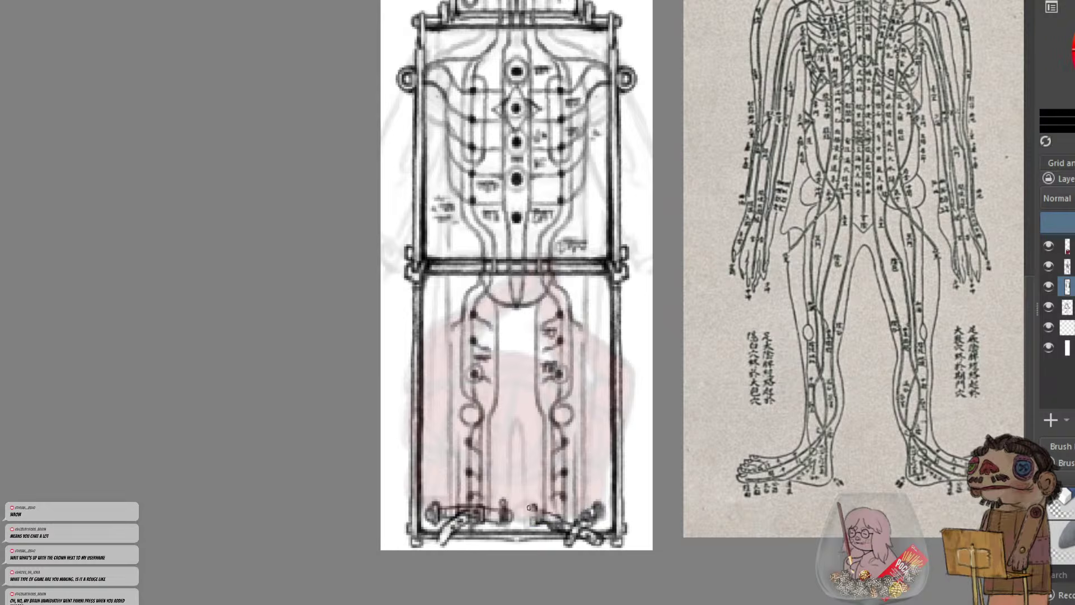
pyautogui.moveTo(502, 506); pyautogui.dragTo(505, 524)
pyautogui.press('-')
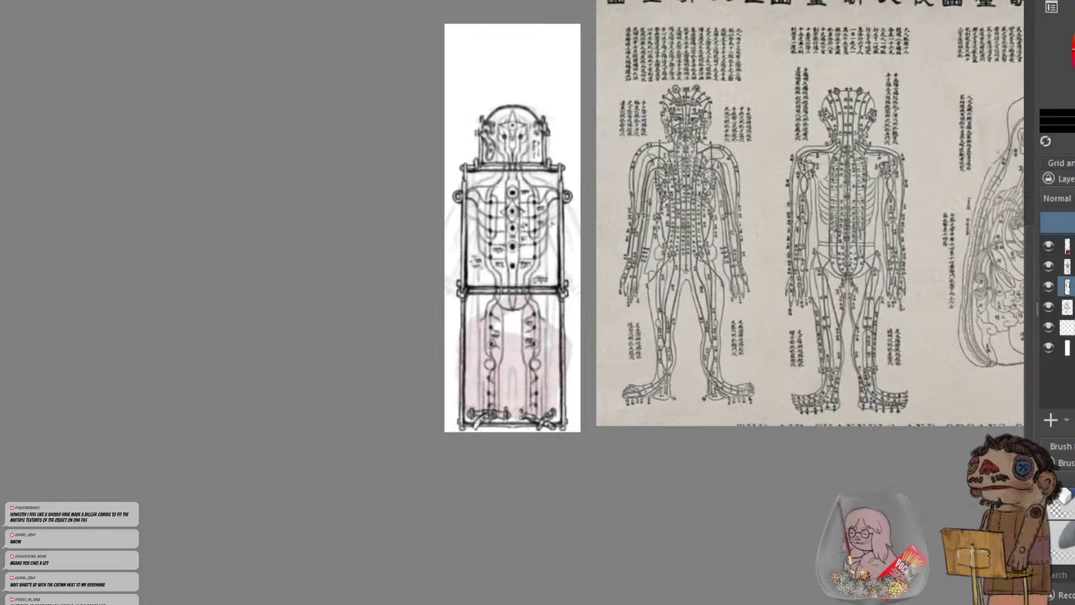
# Turn the symmetry back on and add small mirrored bands at upper, middle and lower points of the leg panel's side rods
pyautogui.press('+')
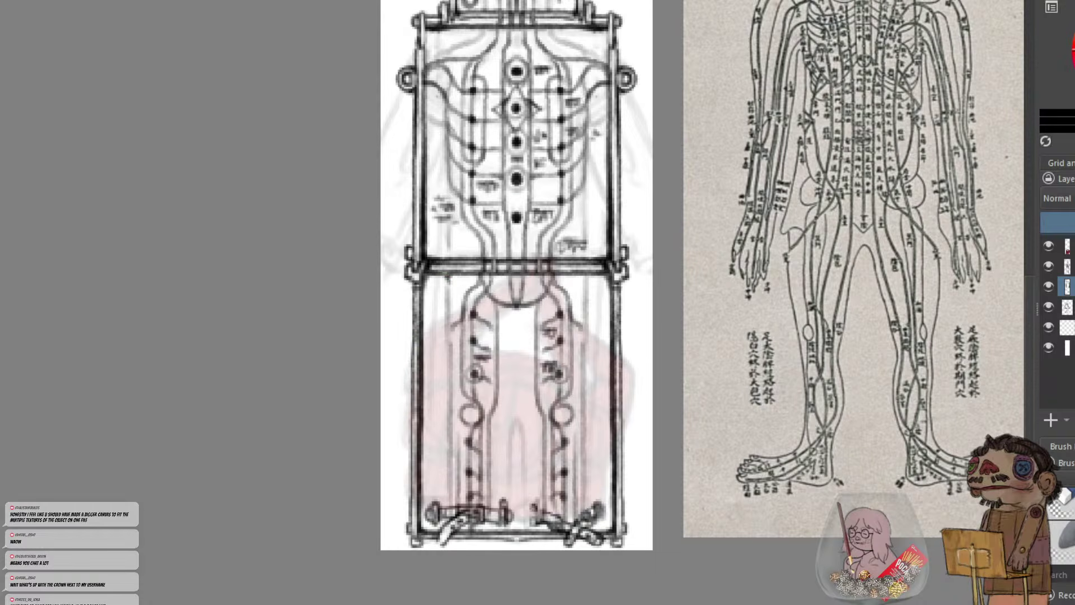
pyautogui.press('m')
pyautogui.moveTo(421, 323)
pyautogui.mouseDown()
pyautogui.moveTo(417, 311)
pyautogui.moveTo(416, 321)
pyautogui.mouseUp()
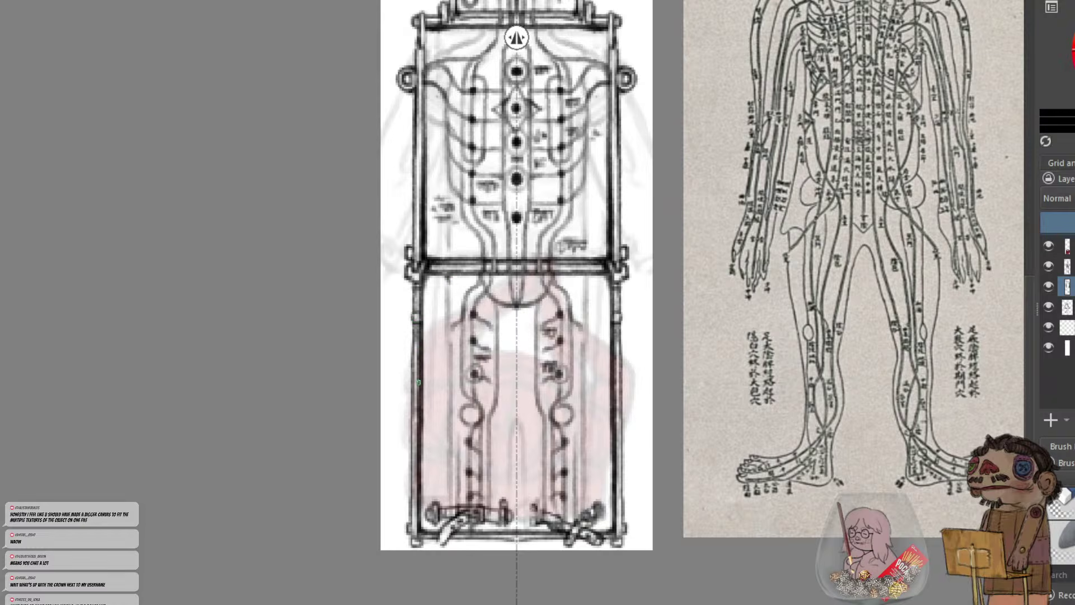
pyautogui.moveTo(416, 501); pyautogui.dragTo(411, 495)
pyautogui.moveTo(414, 410); pyautogui.dragTo(414, 405)
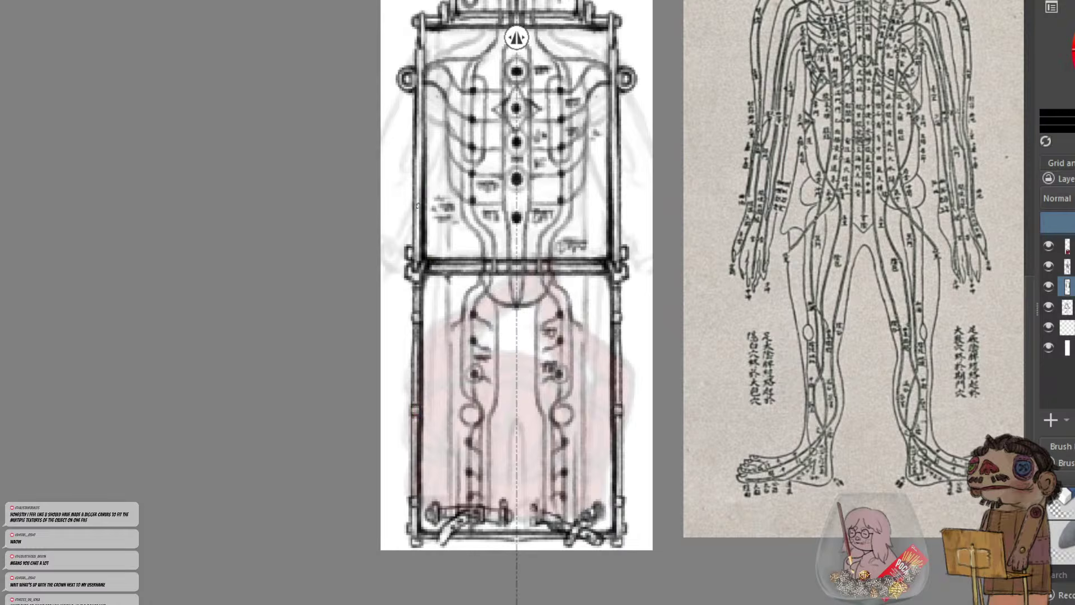
# Add small mirrored bands at the upper, middle and lower points of the torso panel's side rods
pyautogui.moveTo(416, 222); pyautogui.dragTo(413, 227)
pyautogui.moveTo(413, 173); pyautogui.dragTo(415, 171)
pyautogui.moveTo(418, 77); pyautogui.dragTo(415, 74)
pyautogui.press('-')
pyautogui.press('-')
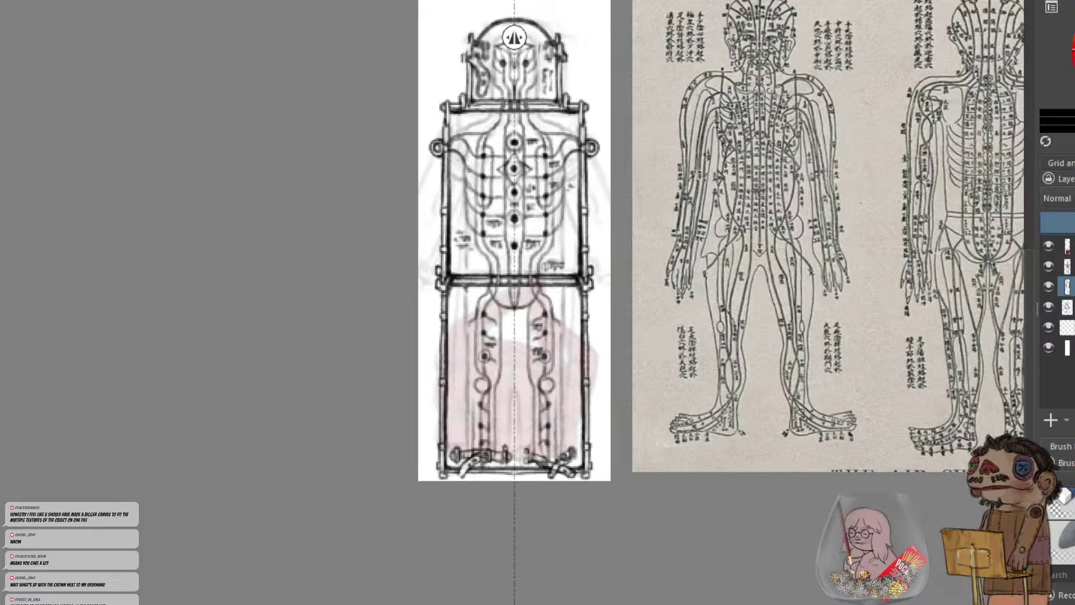
pyautogui.moveTo(529, 292); pyautogui.dragTo(541, 413)
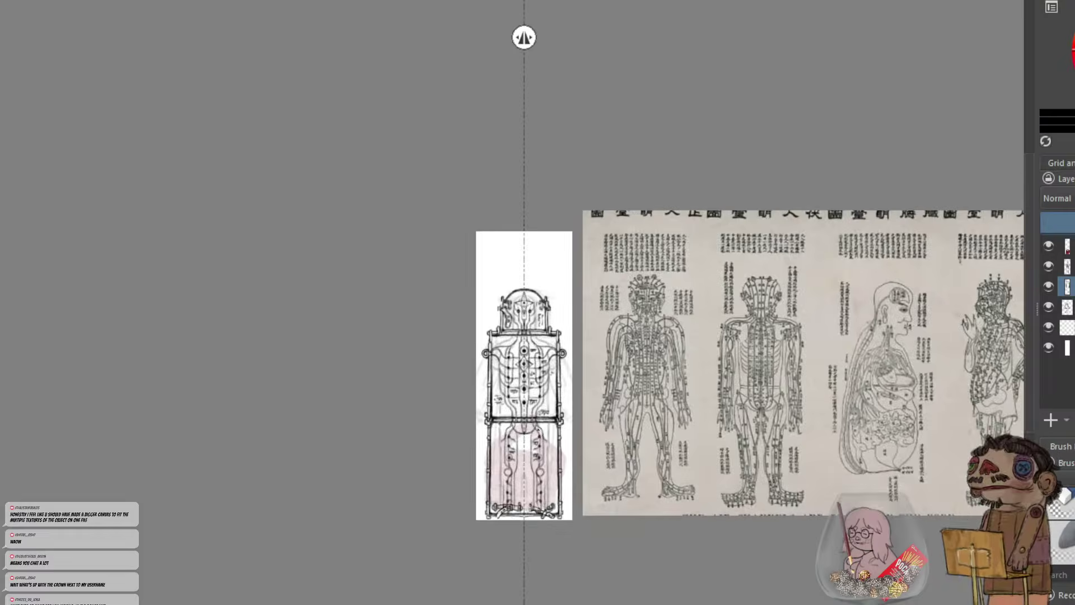
pyautogui.scroll(3, 540, 410)
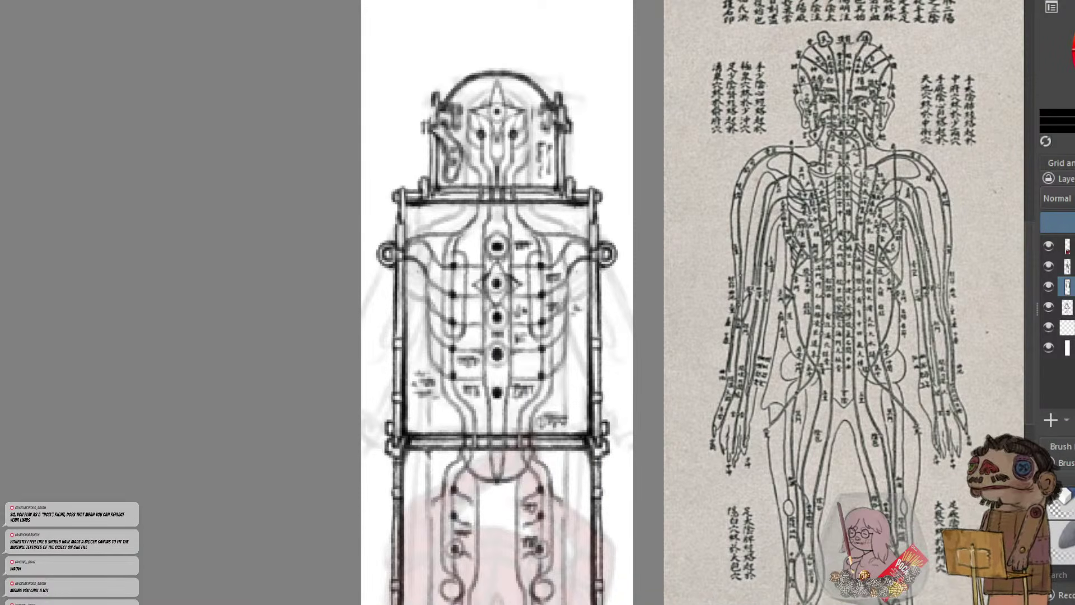
# With symmetry off, rework the head's left side into a curved studded strap and draw a short loose strap at the right hinge
pyautogui.moveTo(450, 143); pyautogui.dragTo(457, 168)
pyautogui.press('e')
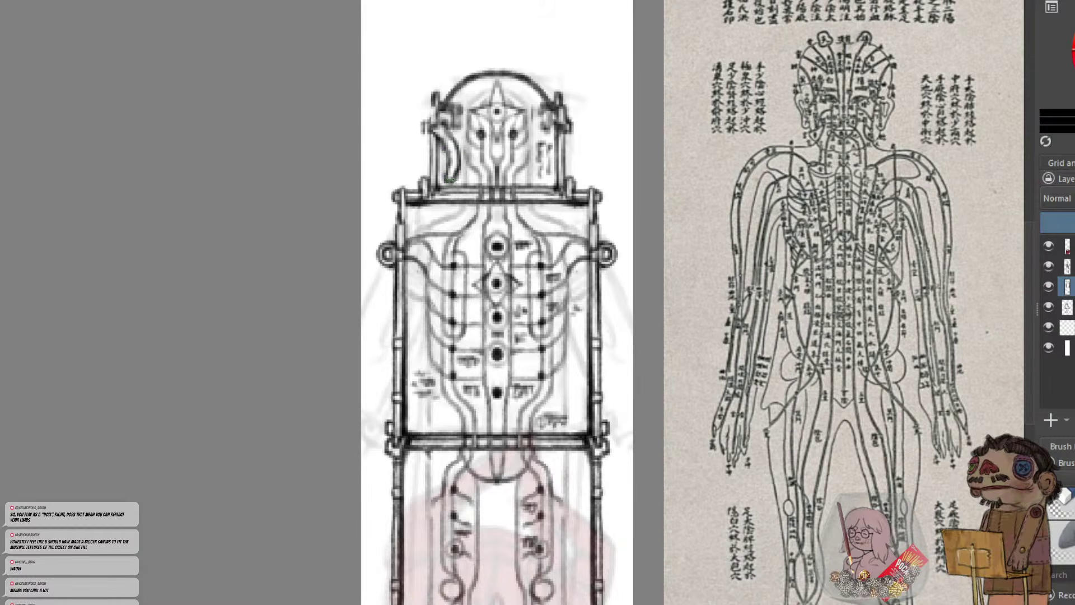
pyautogui.moveTo(453, 154)
pyautogui.mouseDown()
pyautogui.moveTo(433, 118)
pyautogui.moveTo(421, 130)
pyautogui.mouseUp()
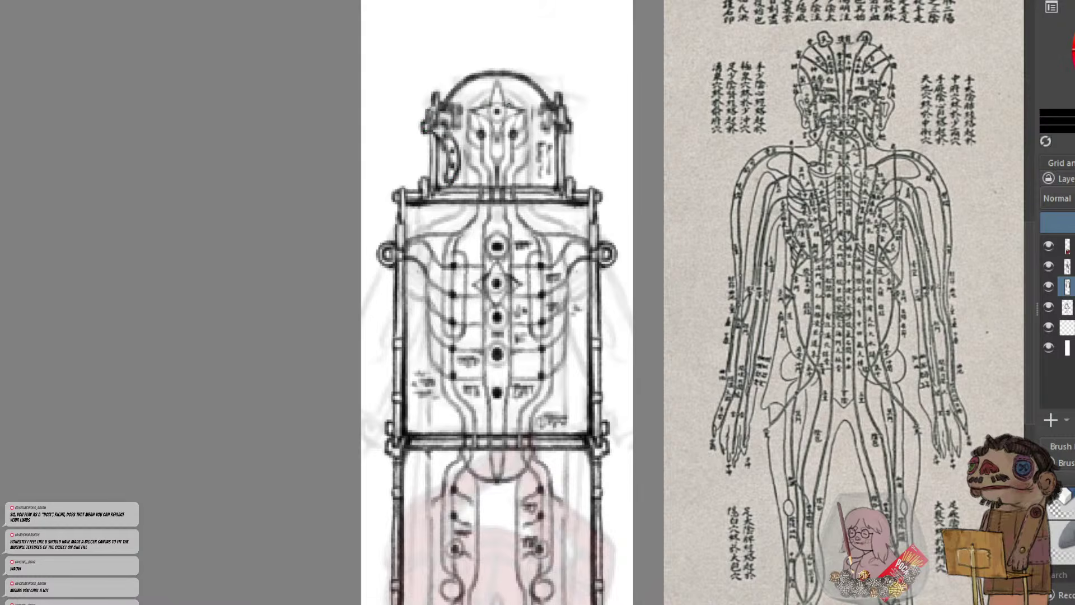
pyautogui.moveTo(553, 118)
pyautogui.mouseDown()
pyautogui.moveTo(559, 146)
pyautogui.moveTo(558, 124)
pyautogui.moveTo(569, 145)
pyautogui.moveTo(548, 114)
pyautogui.mouseUp()
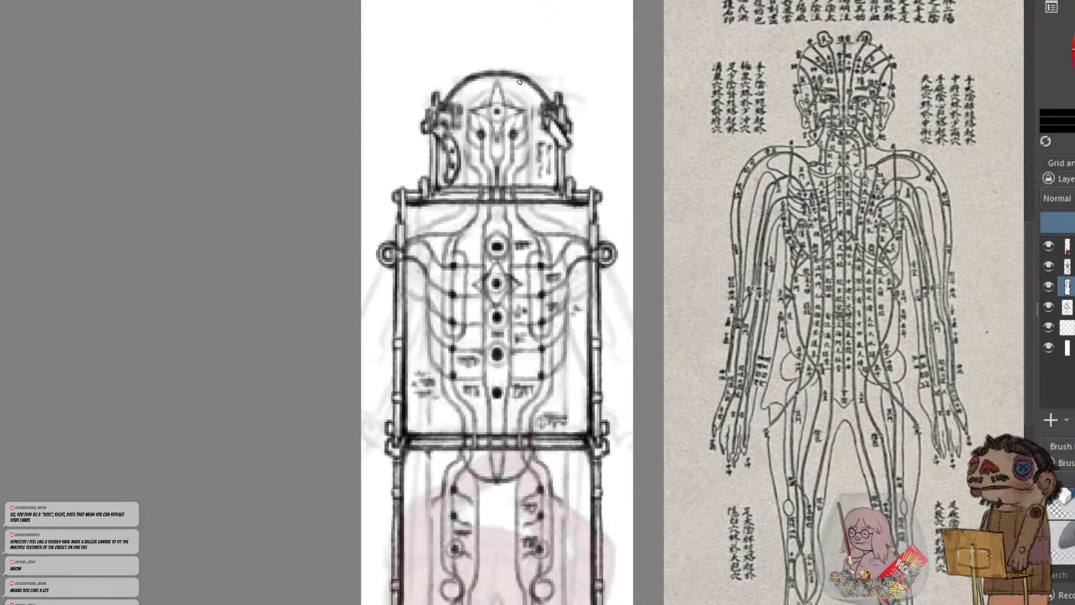
# Examine the overall figure sketch against the acupuncture chart
pyautogui.press('-')
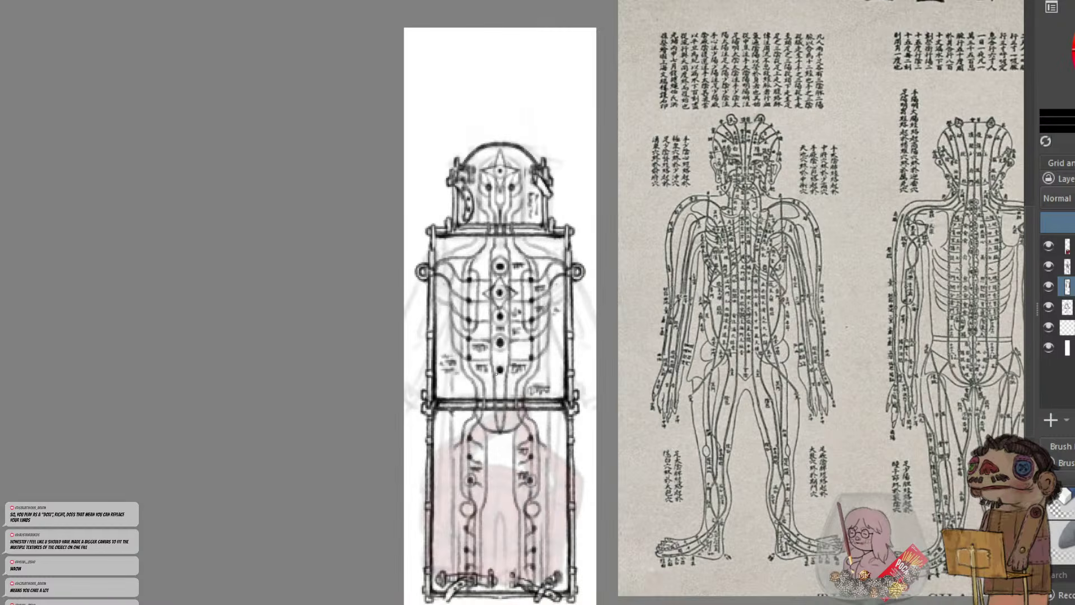
pyautogui.press('+')
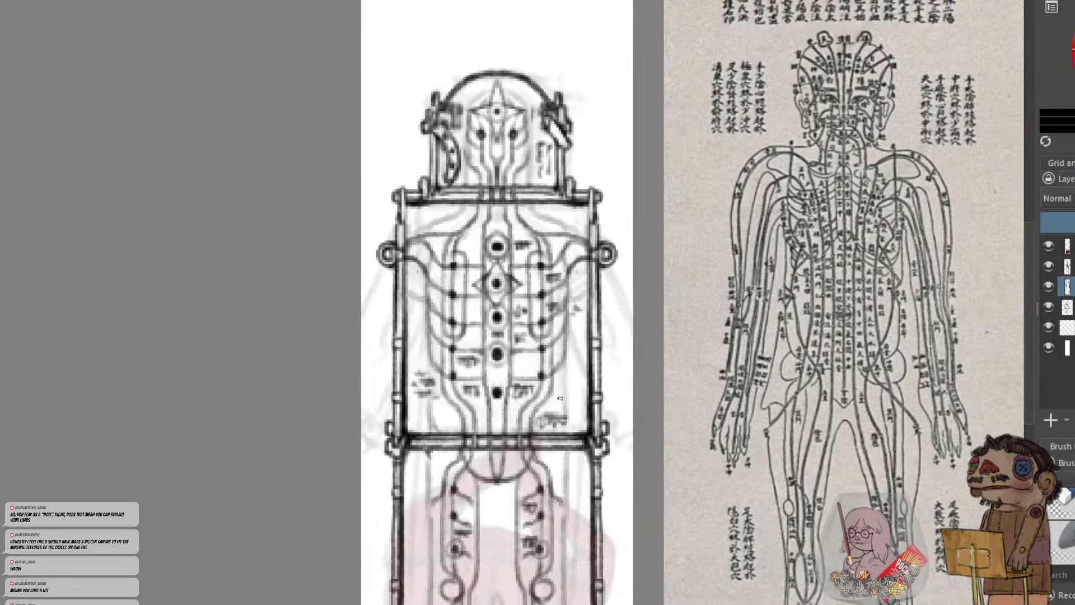
pyautogui.press('-')
pyautogui.press('-')
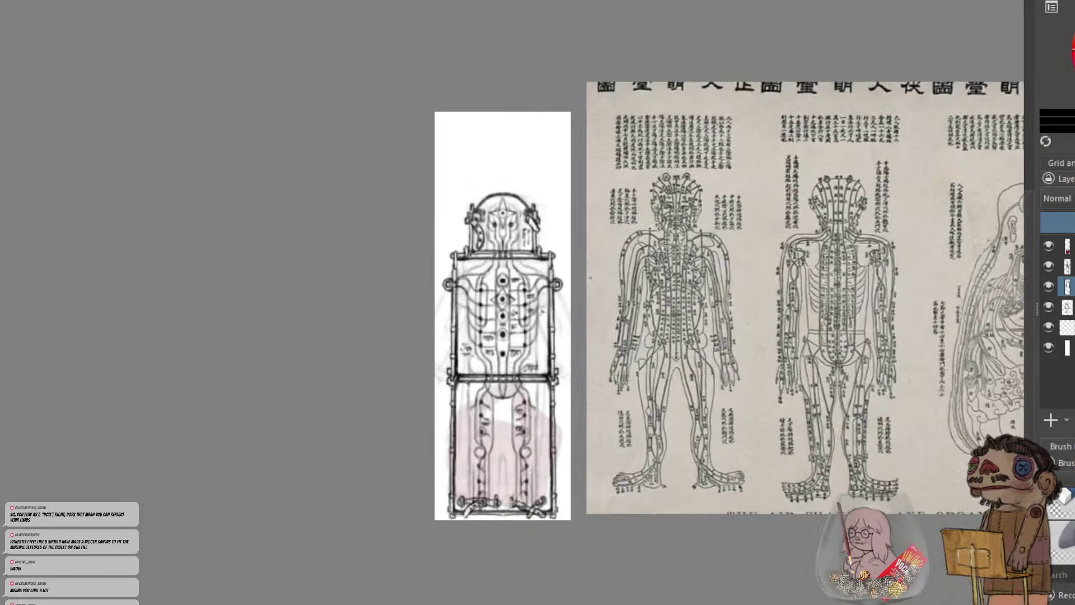
pyautogui.press('+')
pyautogui.press('+')
pyautogui.press('-')
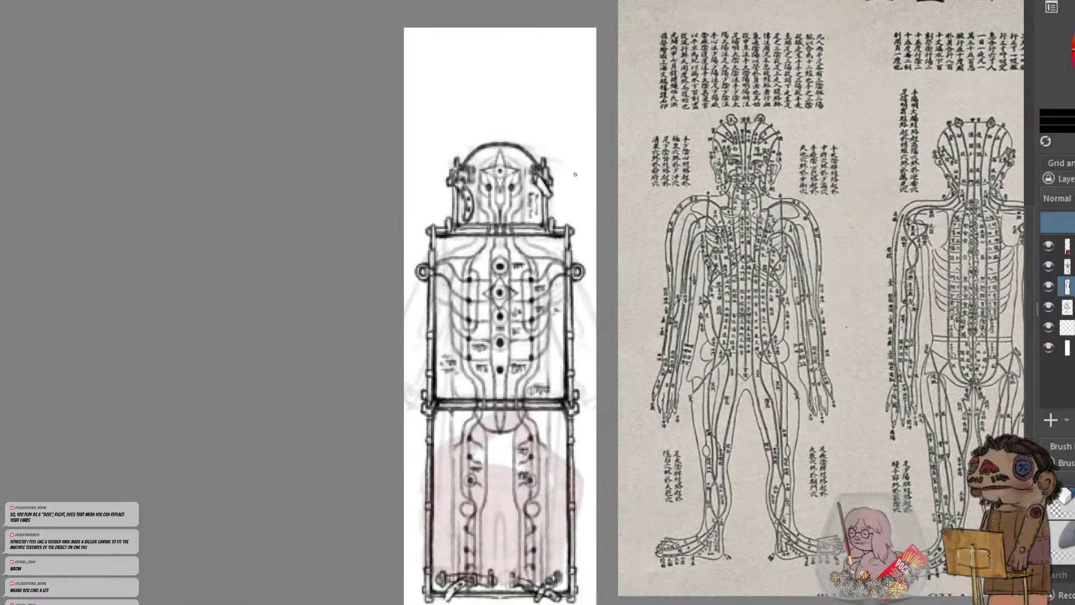
pyautogui.moveTo(566, 203)
pyautogui.mouseDown()
pyautogui.moveTo(586, 229)
pyautogui.moveTo(652, 218)
pyautogui.mouseUp()
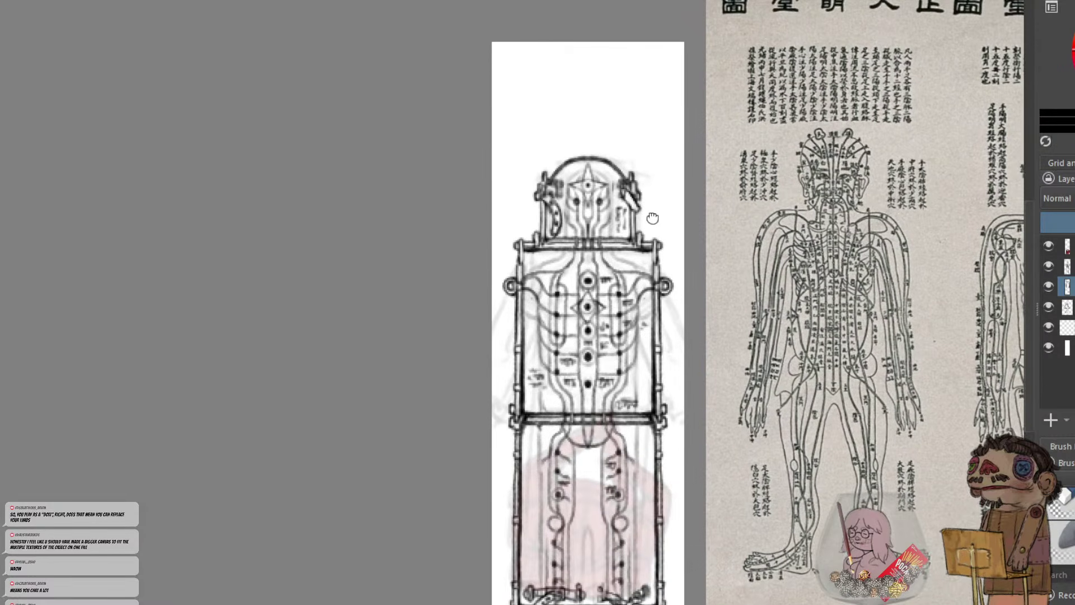
pyautogui.press('+')
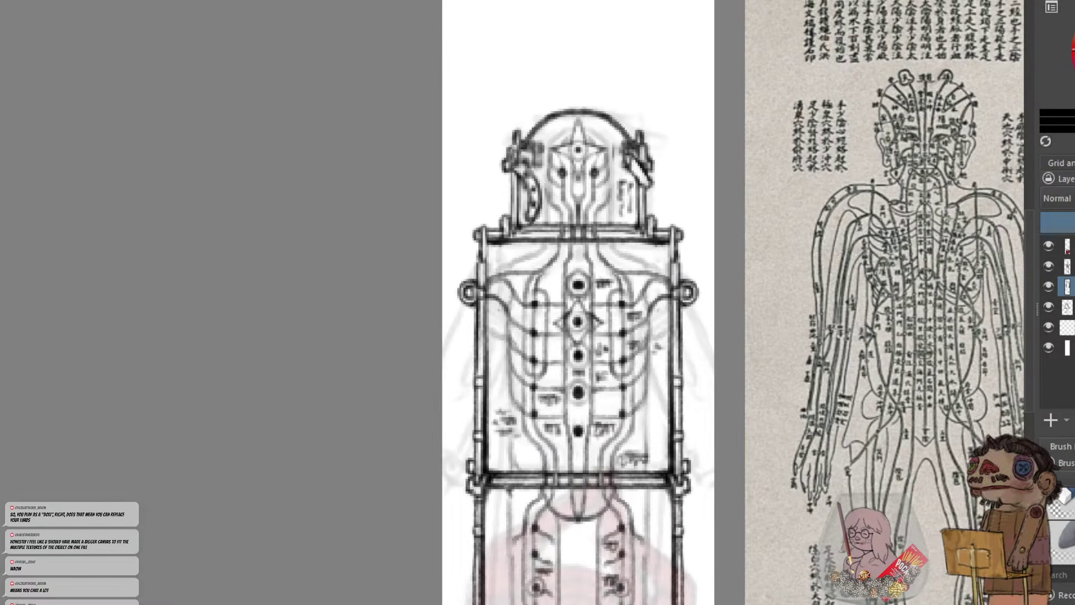
# Add a new empty layer directly above the frame layer
pyautogui.click(1050, 420)
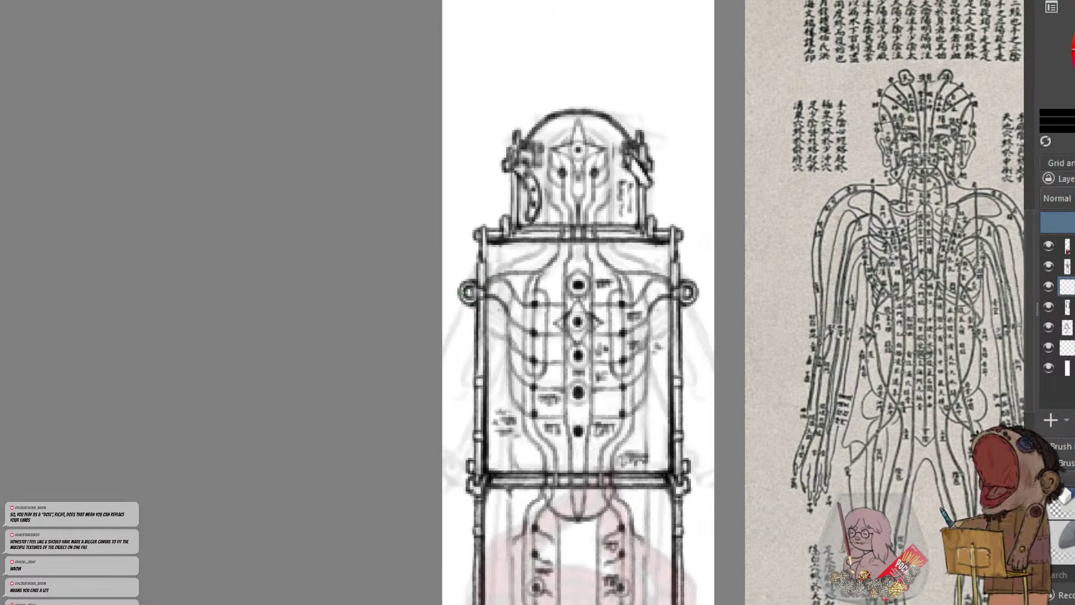
pyautogui.moveTo(459, 297); pyautogui.dragTo(462, 457)
pyautogui.hotkey('ctrl', 'z')
pyautogui.hotkey('ctrl', 'z')
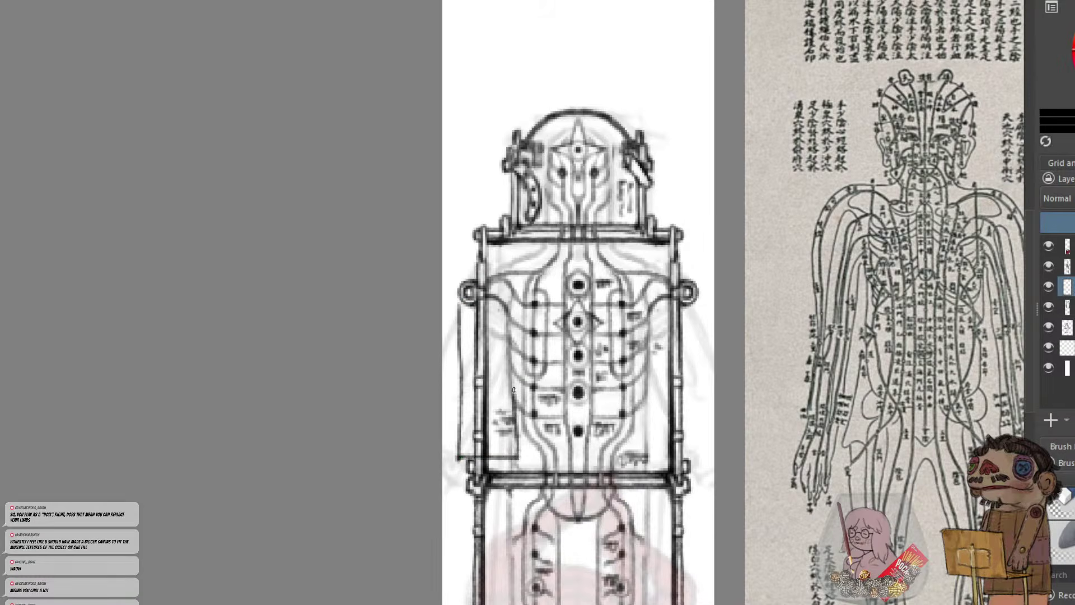
pyautogui.hotkey('ctrl', 'z')
pyautogui.hotkey('ctrl', 'z')
pyautogui.hotkey('ctrl', 'z')
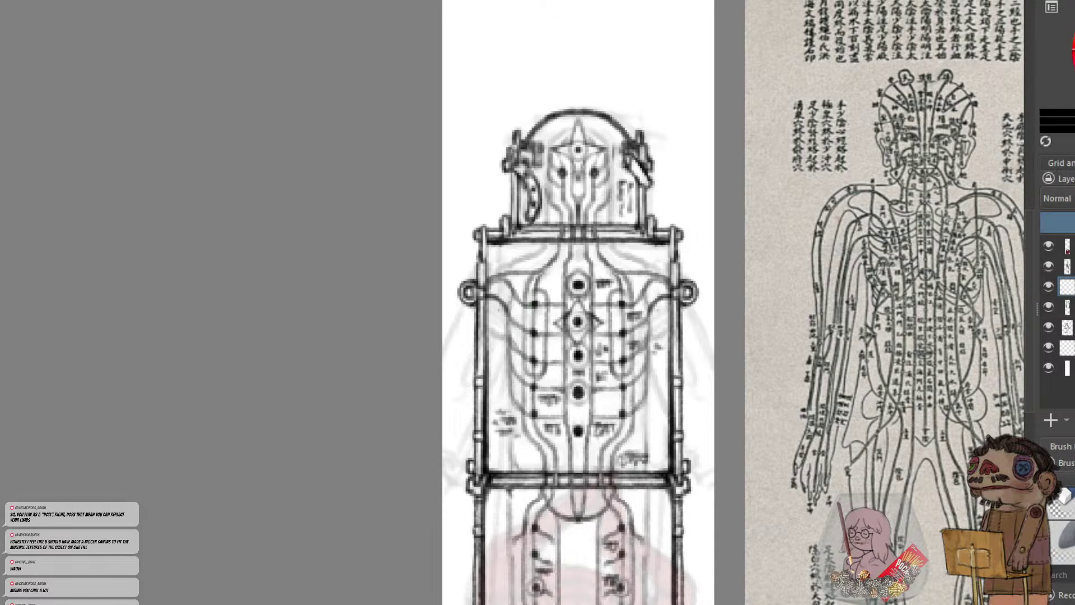
# Turn the symmetry back on and lower the frame layer's opacity to a faint guide
pyautogui.press('m')
pyautogui.moveTo(460, 293); pyautogui.dragTo(458, 429)
pyautogui.hotkey('ctrl', 'z')
pyautogui.click(1067, 306)
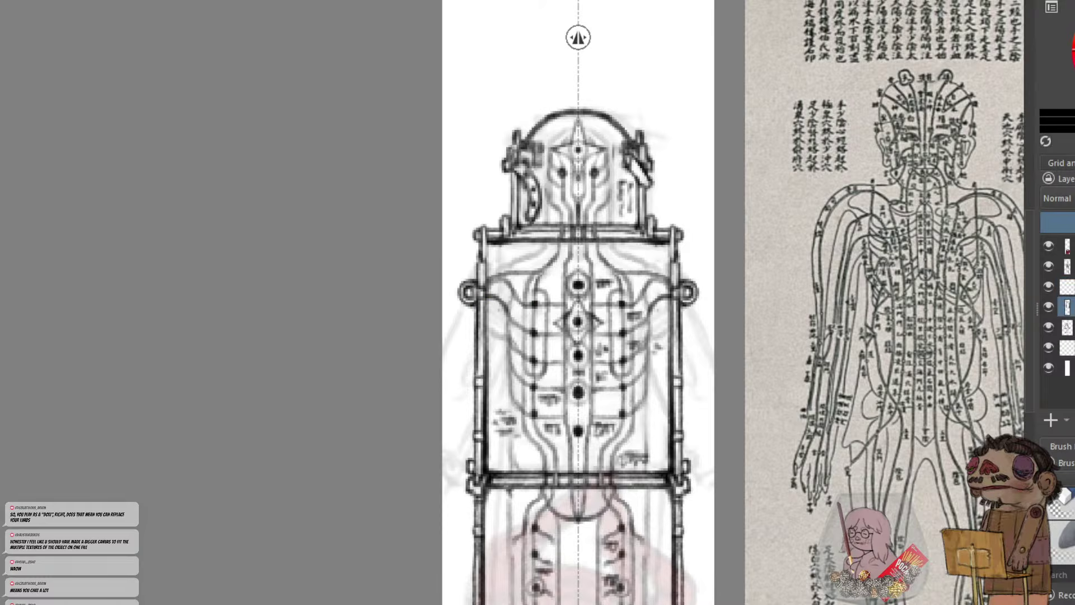
pyautogui.click(1065, 223)
# Hide the old rough sketch layer beneath the frame, checking which layer holds which lines
pyautogui.click(1067, 327)
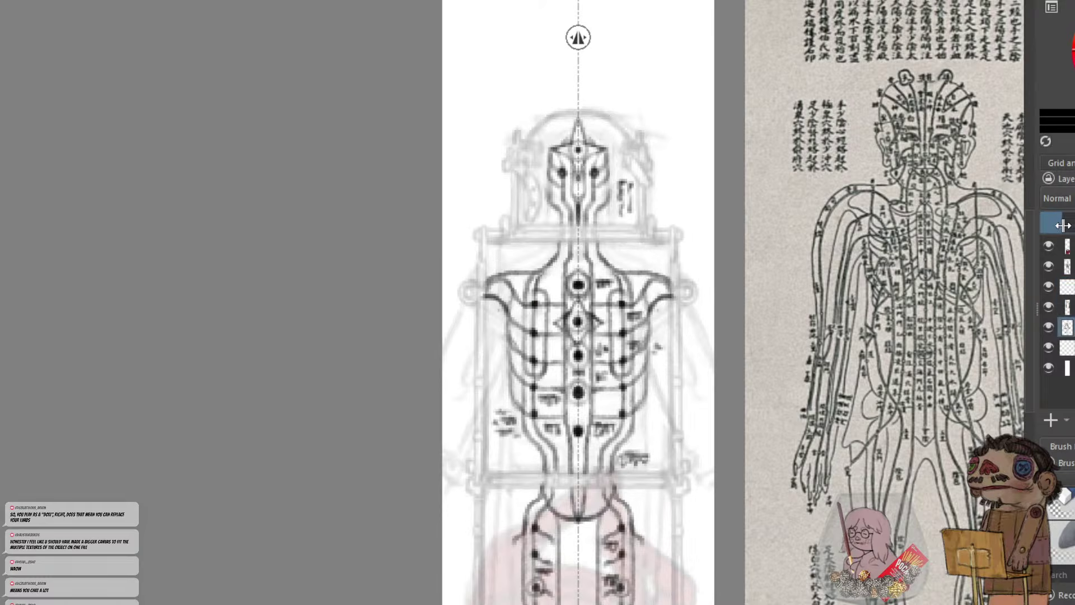
pyautogui.moveTo(1063, 225); pyautogui.dragTo(1074, 224)
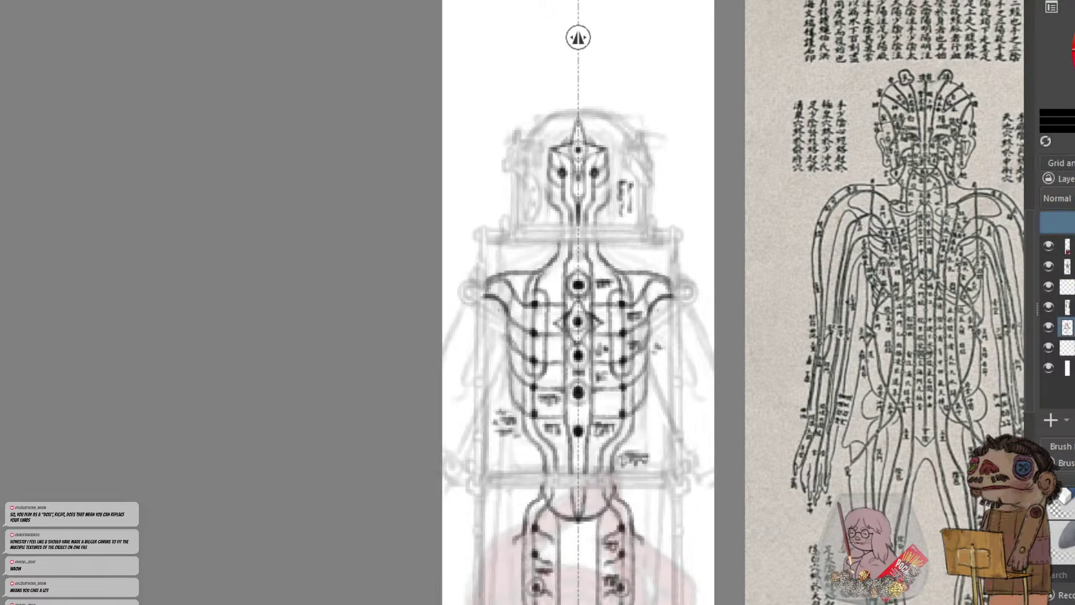
pyautogui.click(1047, 328)
pyautogui.click(1051, 343)
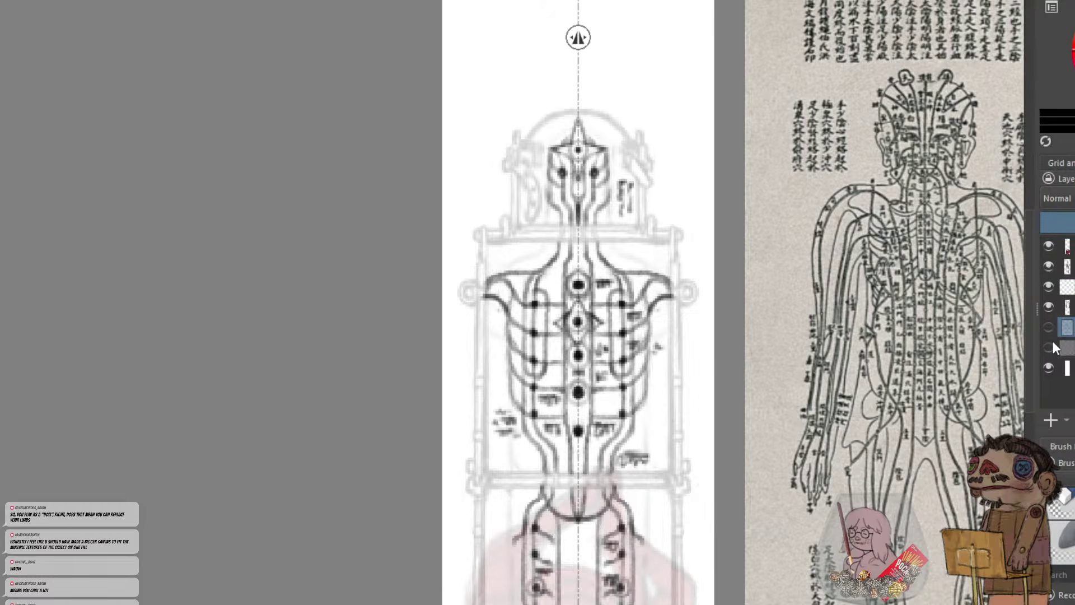
pyautogui.click(1048, 307)
pyautogui.click(1048, 308)
pyautogui.click(1069, 307)
# Lower the meridian layer's opacity to a faint guide and make the new empty layer active
pyautogui.click(1046, 282)
pyautogui.click(1047, 270)
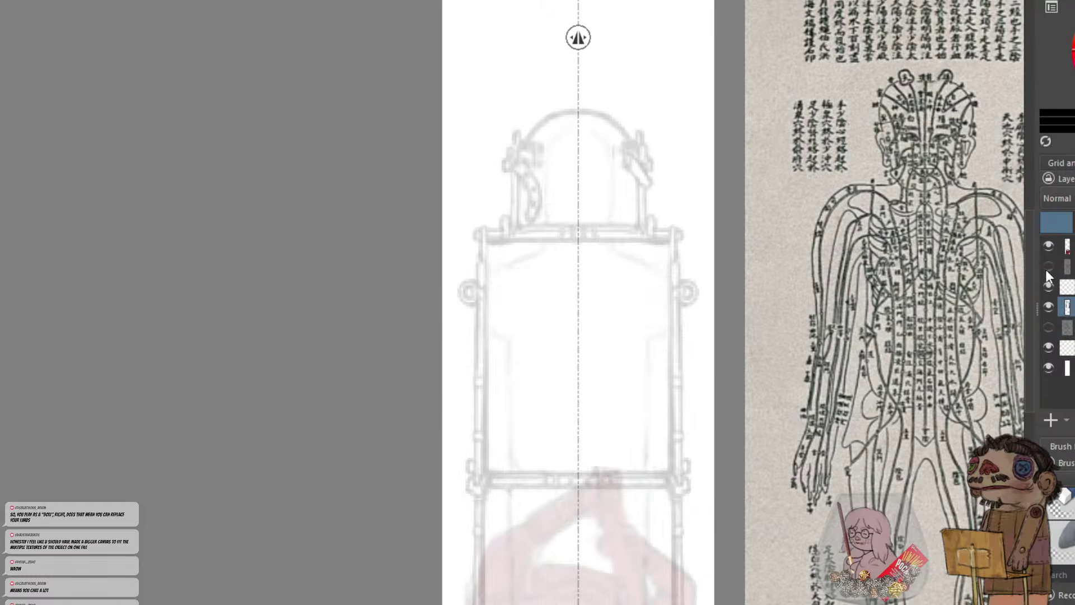
pyautogui.click(1047, 270)
pyautogui.click(1068, 267)
pyautogui.click(1059, 223)
pyautogui.click(1068, 287)
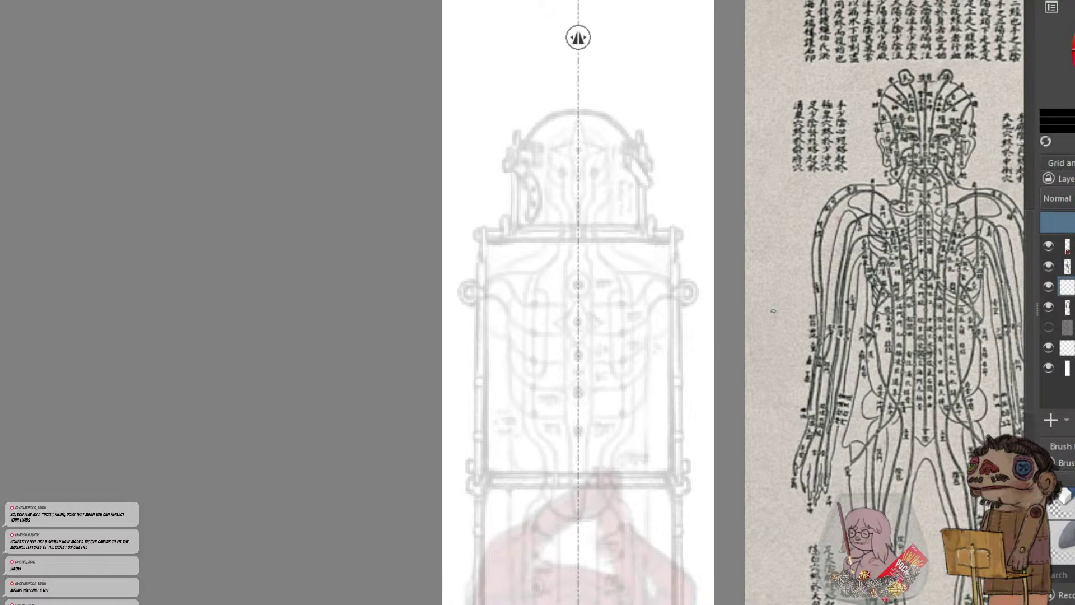
# Draw a mirrored bolt inside each shoulder ring and start an arm panel's outer edge below it, undoing poor strokes
pyautogui.moveTo(467, 289)
pyautogui.mouseDown()
pyautogui.moveTo(455, 454)
pyautogui.moveTo(508, 457)
pyautogui.moveTo(463, 456)
pyautogui.mouseUp()
pyautogui.hotkey('ctrl', 'z')
pyautogui.hotkey('ctrl', 'z')
pyautogui.hotkey('ctrl', 'z')
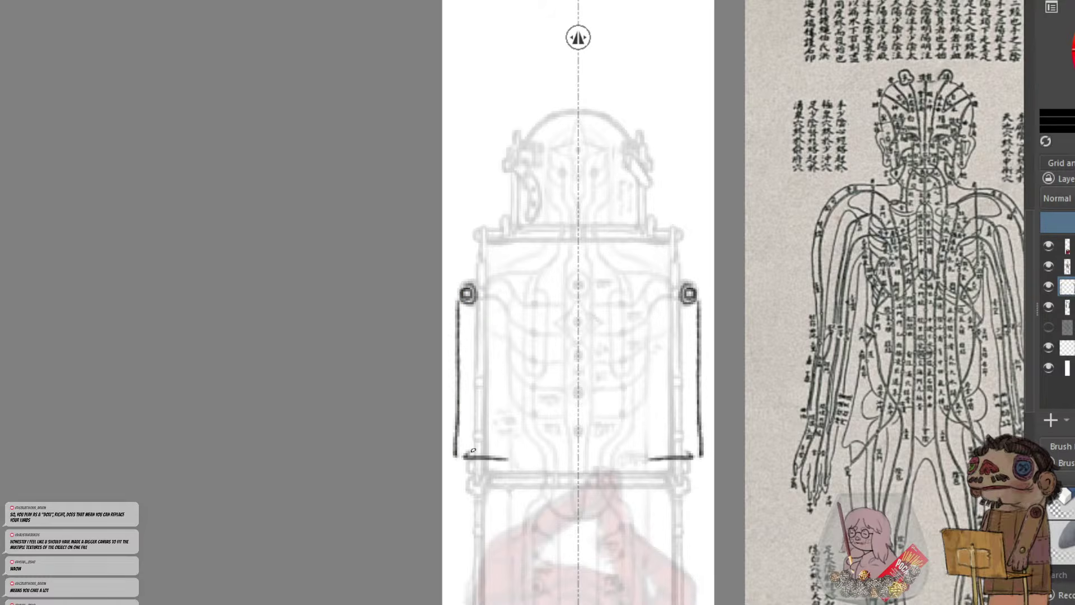
# Complete the tall mirrored arm panels with bottom and inner edges ending just above the torso's lower hinge, undoing failed strokes
pyautogui.moveTo(453, 381); pyautogui.dragTo(454, 457)
pyautogui.moveTo(455, 402)
pyautogui.mouseDown()
pyautogui.moveTo(460, 464)
pyautogui.moveTo(459, 454)
pyautogui.mouseUp()
pyautogui.hotkey('ctrl', 'z')
pyautogui.hotkey('ctrl', 'z')
pyautogui.hotkey('ctrl', 'z')
pyautogui.hotkey('ctrl', 'z')
pyautogui.moveTo(511, 443); pyautogui.dragTo(511, 469)
pyautogui.moveTo(510, 471); pyautogui.dragTo(459, 473)
pyautogui.hotkey('ctrl', 'z')
pyautogui.hotkey('ctrl', 'z')
pyautogui.moveTo(458, 435)
pyautogui.mouseDown()
pyautogui.moveTo(459, 470)
pyautogui.moveTo(454, 456)
pyautogui.moveTo(511, 354)
pyautogui.moveTo(510, 314)
pyautogui.moveTo(509, 432)
pyautogui.mouseUp()
pyautogui.hotkey('ctrl', 'z')
pyautogui.moveTo(512, 324); pyautogui.dragTo(511, 447)
pyautogui.hotkey('ctrl', 'z')
pyautogui.hotkey('ctrl', 'z')
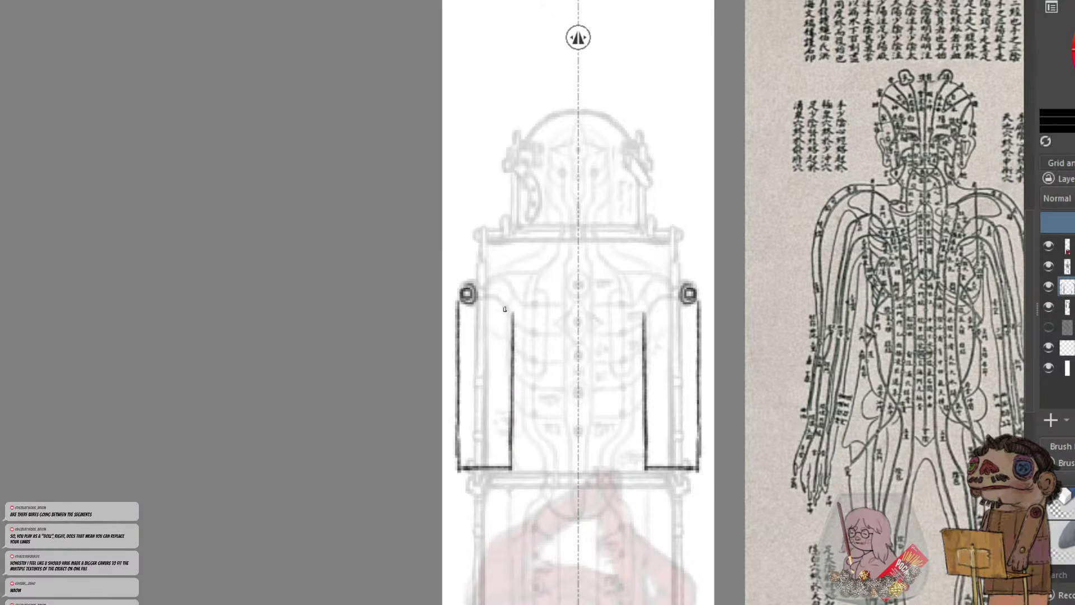
# Cap each arm panel with a horizontal rod with end knobs just below the shoulder bolt
pyautogui.moveTo(511, 308)
pyautogui.mouseDown()
pyautogui.moveTo(469, 304)
pyautogui.moveTo(476, 293)
pyautogui.moveTo(518, 303)
pyautogui.moveTo(514, 312)
pyautogui.mouseUp()
pyautogui.hotkey('ctrl', 'z')
pyautogui.hotkey('ctrl', 'z')
pyautogui.hotkey('ctrl', 'z')
pyautogui.hotkey('ctrl', 'z')
pyautogui.hotkey('ctrl', 'z')
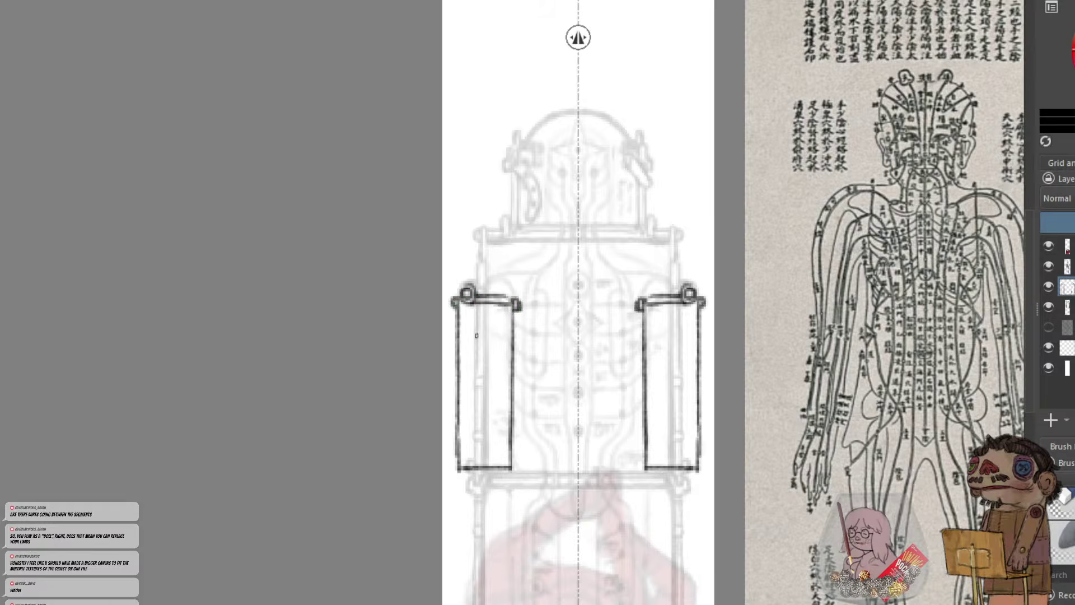
# Double the arm panels' side and bottom edges into rods and touch up their top rods
pyautogui.moveTo(511, 470); pyautogui.dragTo(453, 464)
pyautogui.hotkey('ctrl', 'z')
pyautogui.moveTo(451, 307); pyautogui.dragTo(451, 465)
pyautogui.hotkey('ctrl', 'z')
pyautogui.moveTo(516, 308)
pyautogui.mouseDown()
pyautogui.moveTo(515, 463)
pyautogui.moveTo(454, 408)
pyautogui.moveTo(456, 459)
pyautogui.mouseUp()
pyautogui.moveTo(452, 399)
pyautogui.mouseDown()
pyautogui.moveTo(450, 464)
pyautogui.moveTo(459, 458)
pyautogui.mouseUp()
pyautogui.hotkey('ctrl', 'z')
pyautogui.hotkey('ctrl', 'z')
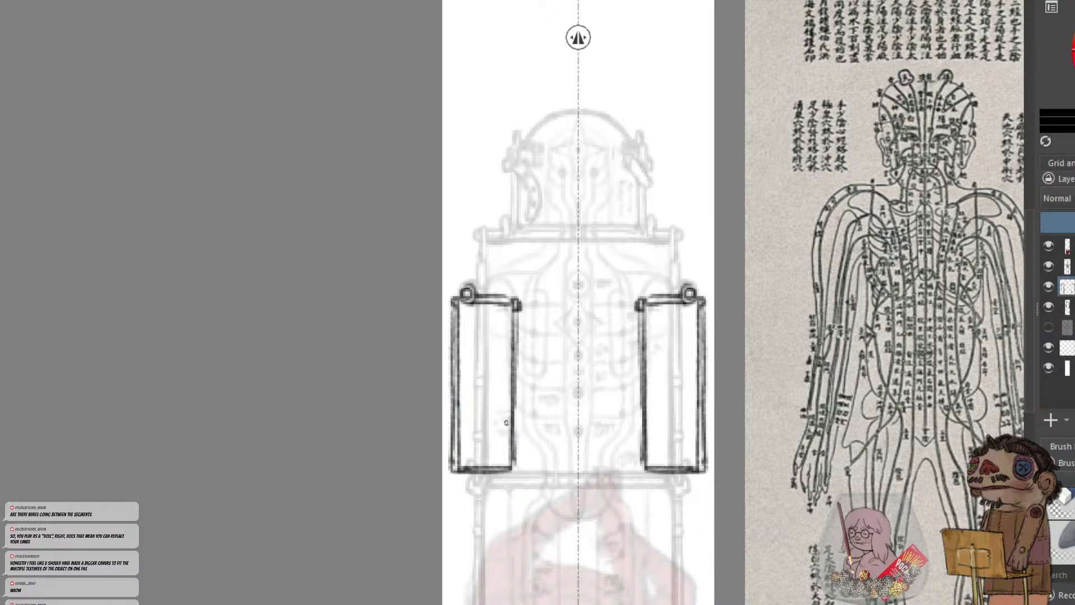
pyautogui.moveTo(510, 405); pyautogui.dragTo(514, 465)
pyautogui.moveTo(463, 304); pyautogui.dragTo(480, 301)
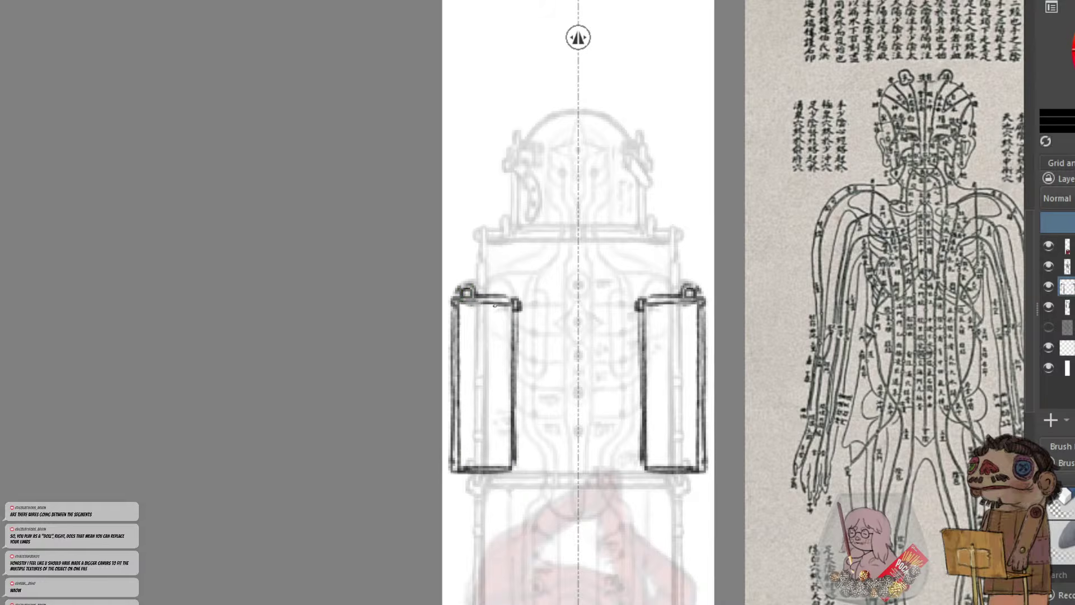
# Add a new layer and draw a mirrored curved meridian line with points running into a circle on each arm panel
pyautogui.moveTo(495, 299)
pyautogui.mouseDown()
pyautogui.moveTo(495, 385)
pyautogui.moveTo(481, 402)
pyautogui.moveTo(480, 440)
pyautogui.mouseUp()
pyautogui.hotkey('ctrl', 'z')
pyautogui.click(1049, 421)
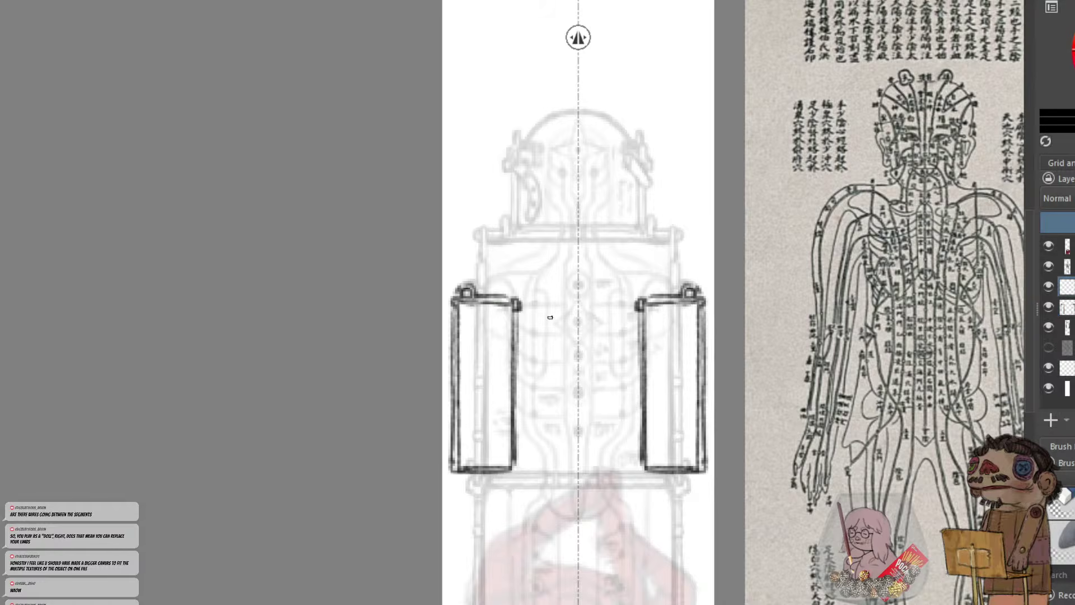
pyautogui.moveTo(500, 303)
pyautogui.mouseDown()
pyautogui.moveTo(484, 407)
pyautogui.moveTo(488, 386)
pyautogui.mouseUp()
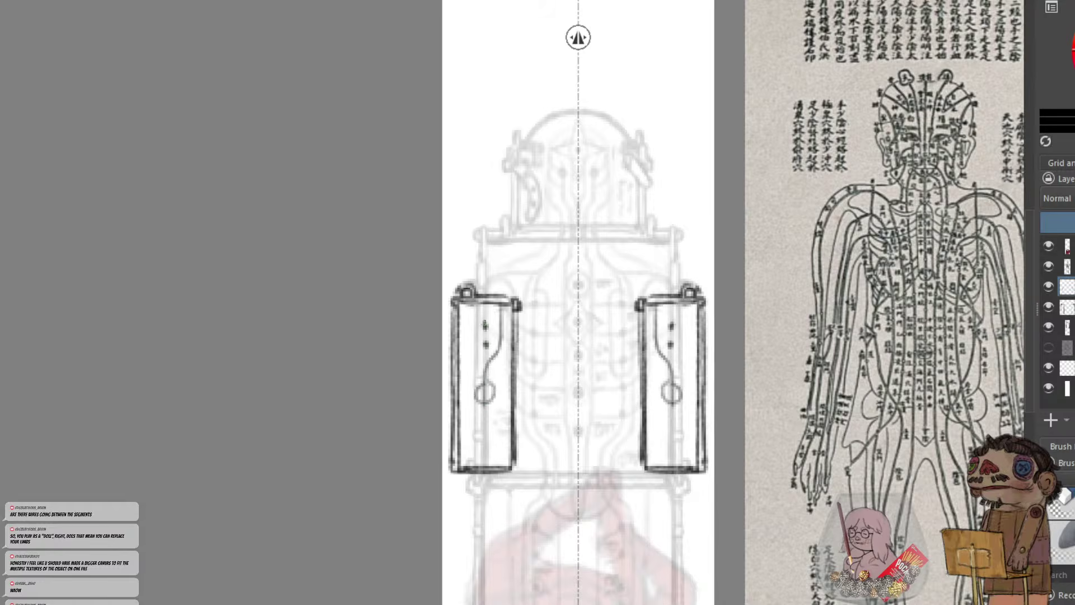
# Extend the arm meridians with straight lines and points above and below the circle, and add small pseudo-script labels
pyautogui.moveTo(484, 309); pyautogui.dragTo(478, 369)
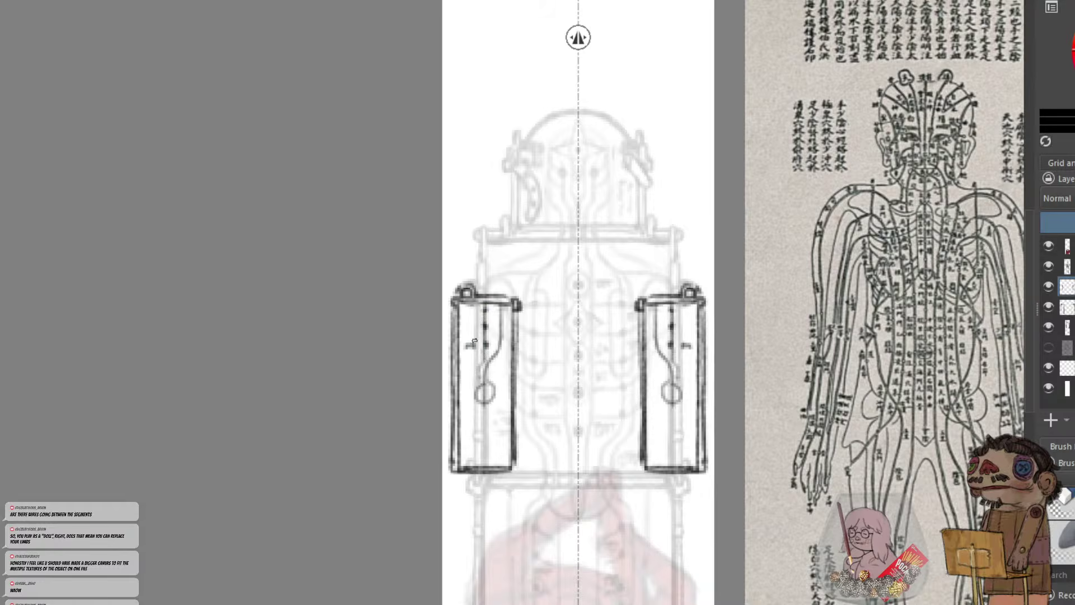
pyautogui.moveTo(484, 407); pyautogui.dragTo(483, 465)
pyautogui.moveTo(491, 405)
pyautogui.mouseDown()
pyautogui.moveTo(478, 460)
pyautogui.moveTo(478, 402)
pyautogui.moveTo(492, 412)
pyautogui.moveTo(492, 453)
pyautogui.mouseUp()
pyautogui.scroll(-3, 515, 425)
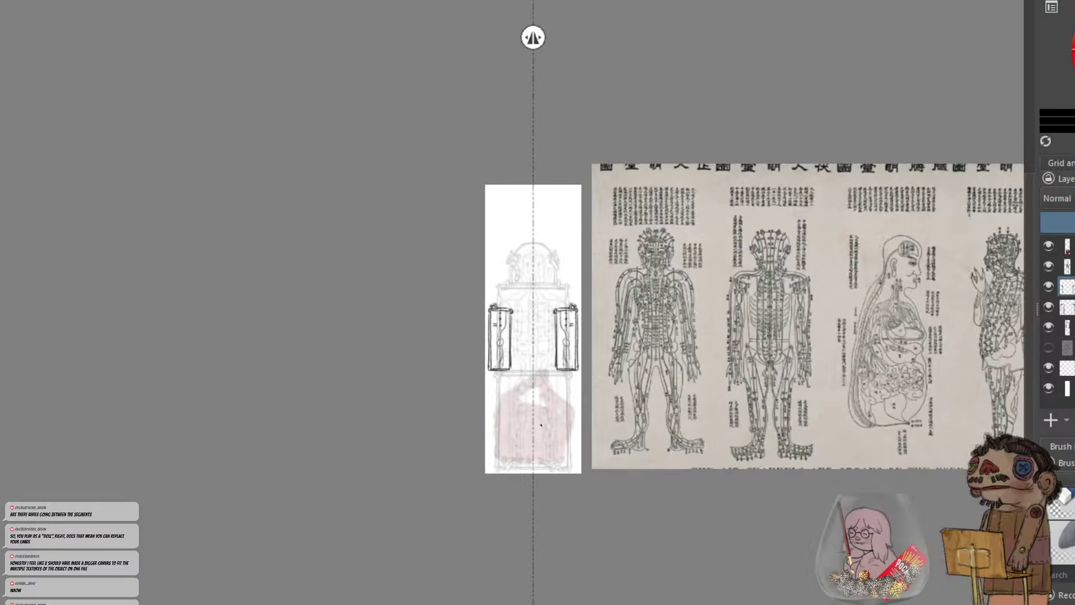
pyautogui.scroll(3, 543, 409)
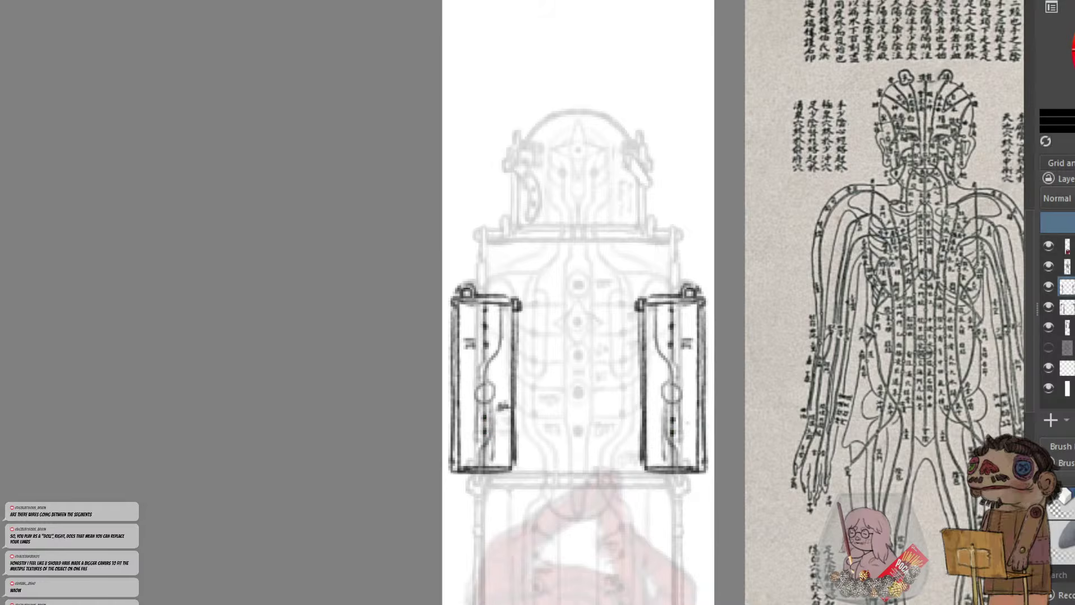
pyautogui.moveTo(650, 446)
pyautogui.mouseDown()
pyautogui.moveTo(653, 457)
pyautogui.moveTo(689, 457)
pyautogui.mouseUp()
pyautogui.hotkey('ctrl', '-')
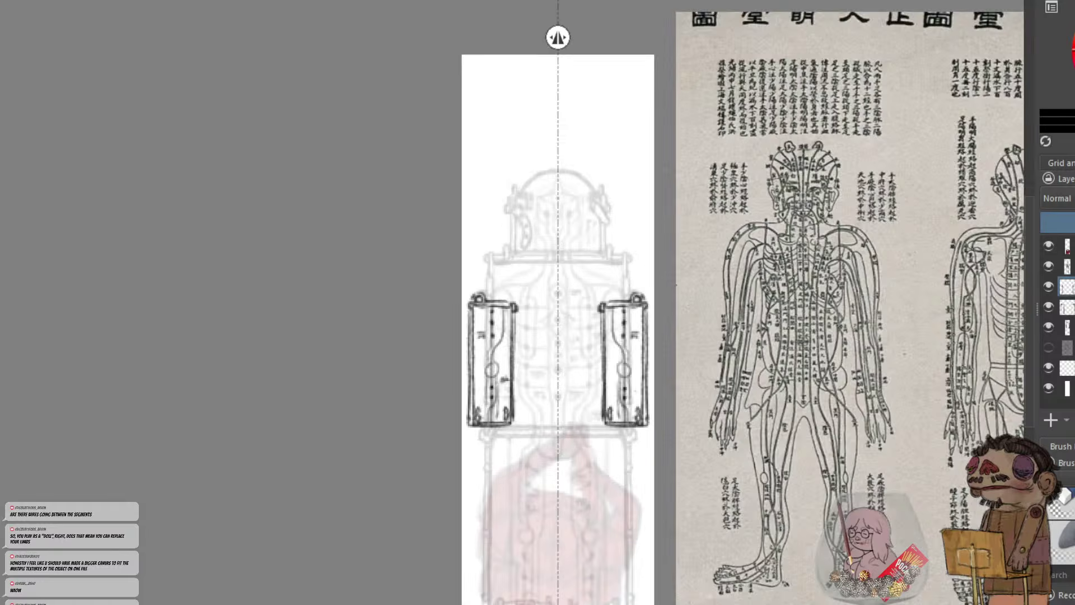
pyautogui.hotkey('ctrl', '+')
pyautogui.press('m')
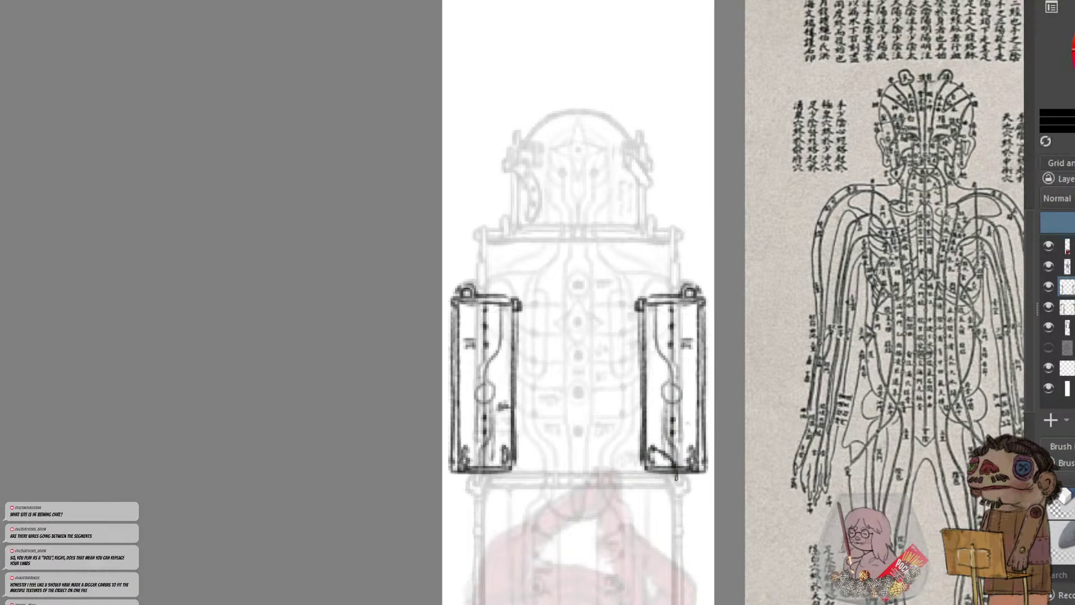
pyautogui.hotkey('ctrl', 'z')
pyautogui.hotkey('ctrl', 'z')
pyautogui.hotkey('ctrl', 'z')
pyautogui.hotkey('ctrl', 'z')
pyautogui.hotkey('ctrl', 'z')
# On the arm frame layer, draw a strap with a loose end over the right arm panel's lower inner corner
pyautogui.click(1043, 305)
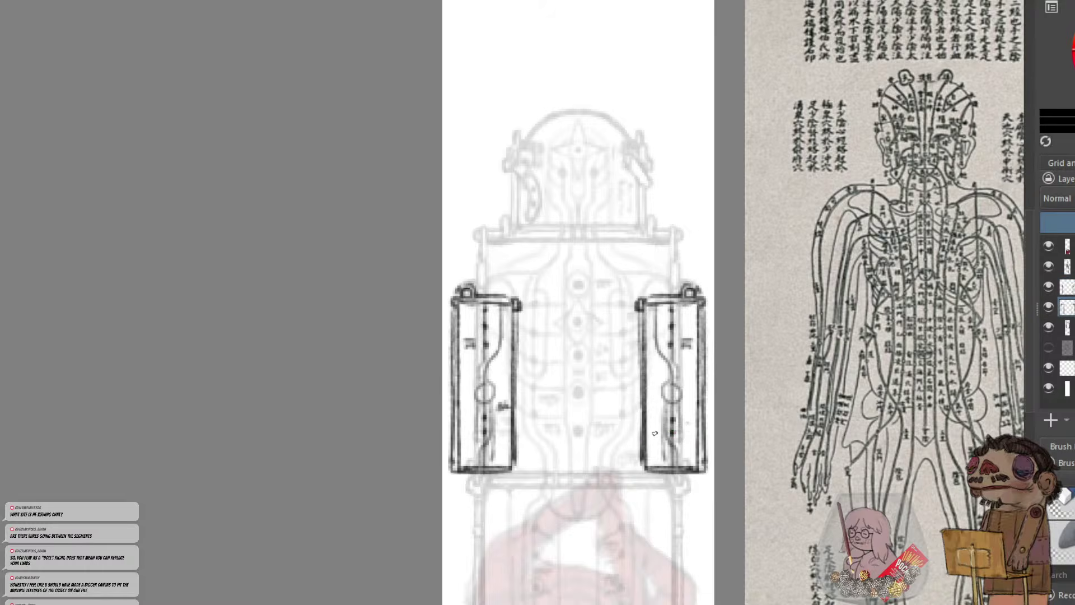
pyautogui.moveTo(651, 446); pyautogui.dragTo(675, 486)
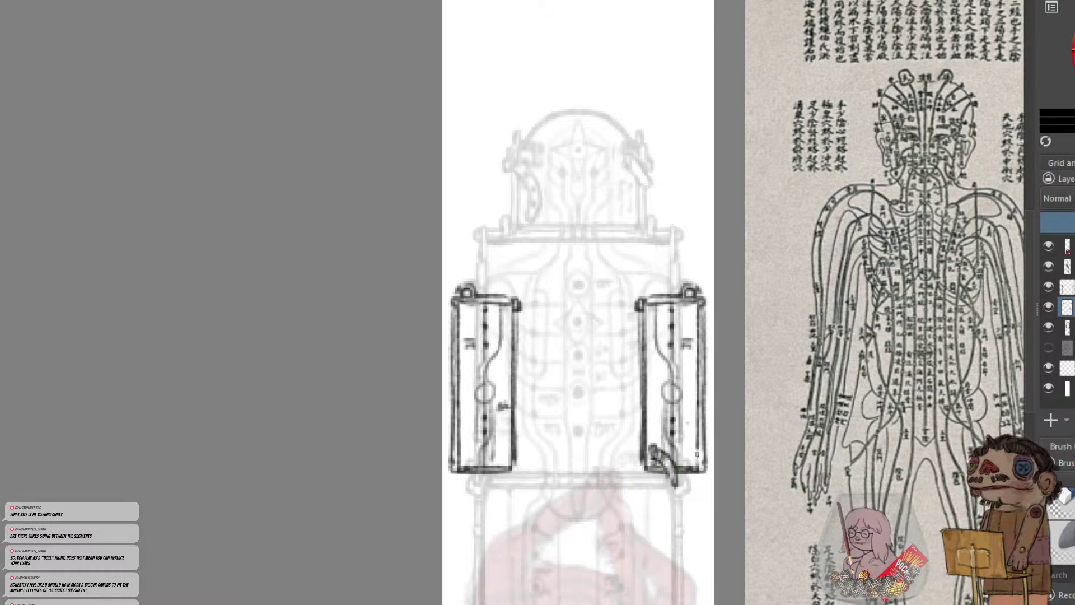
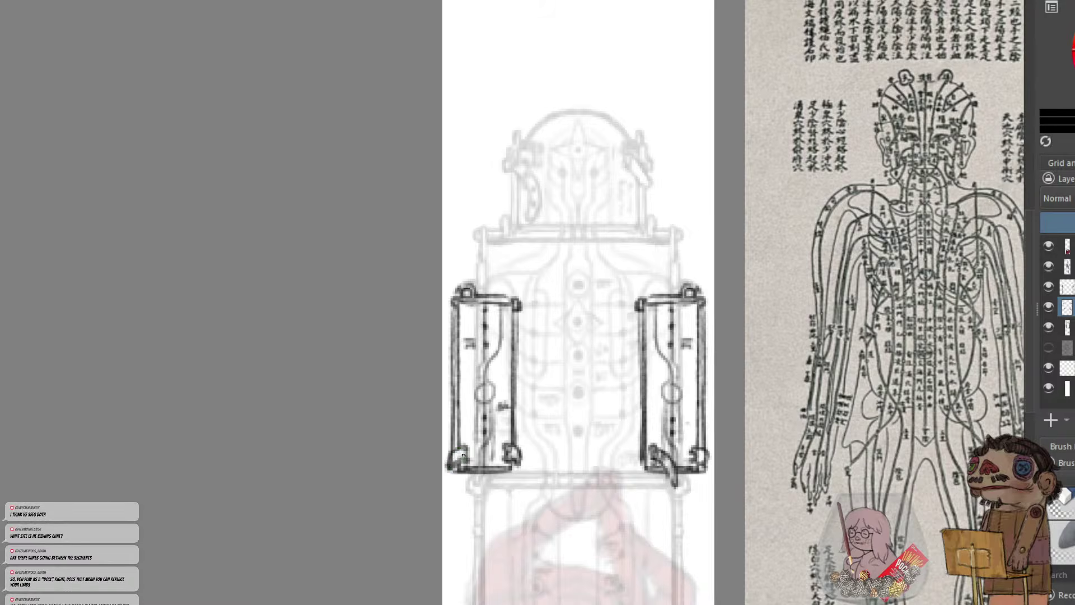
# Undo the last stroke and redraw long vertical lines down the outer side of each arm panel
pyautogui.scroll(-3, 509, 314)
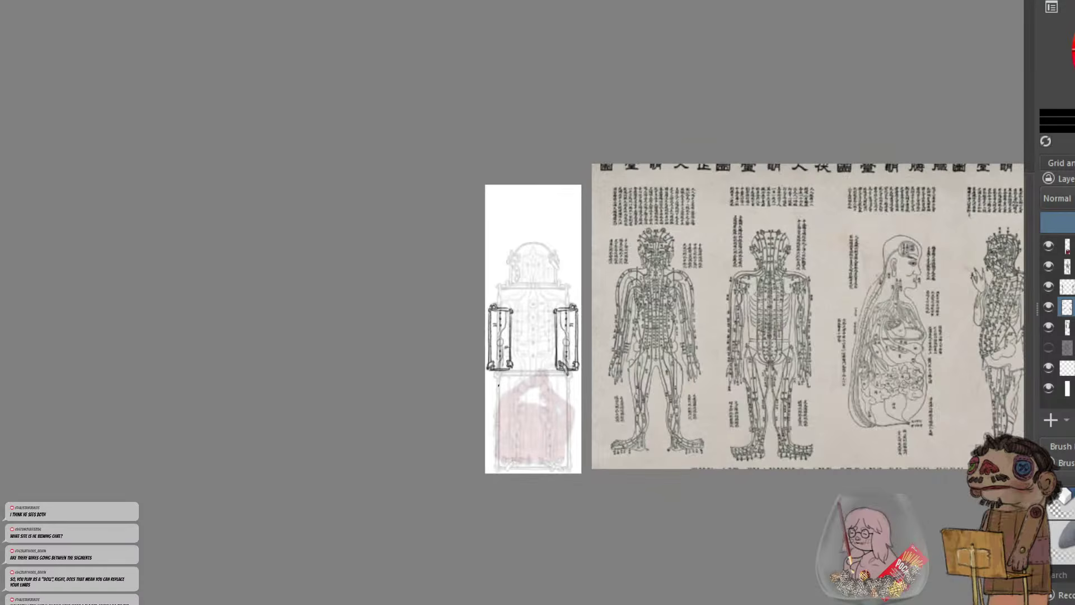
pyautogui.scroll(3, 509, 316)
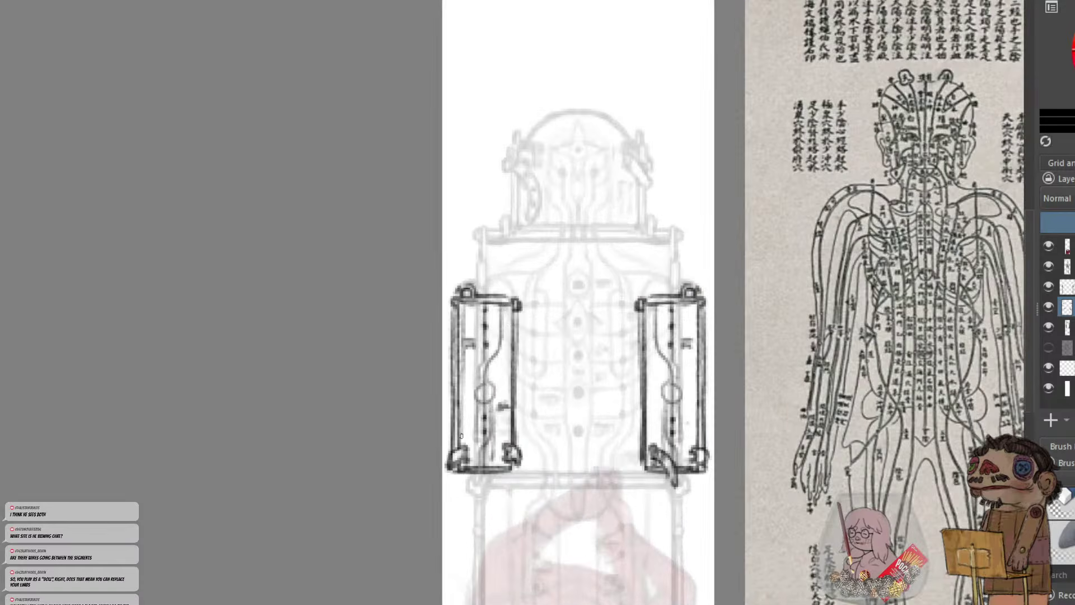
pyautogui.hotkey('ctrl', 'z')
pyautogui.moveTo(464, 311); pyautogui.dragTo(464, 431)
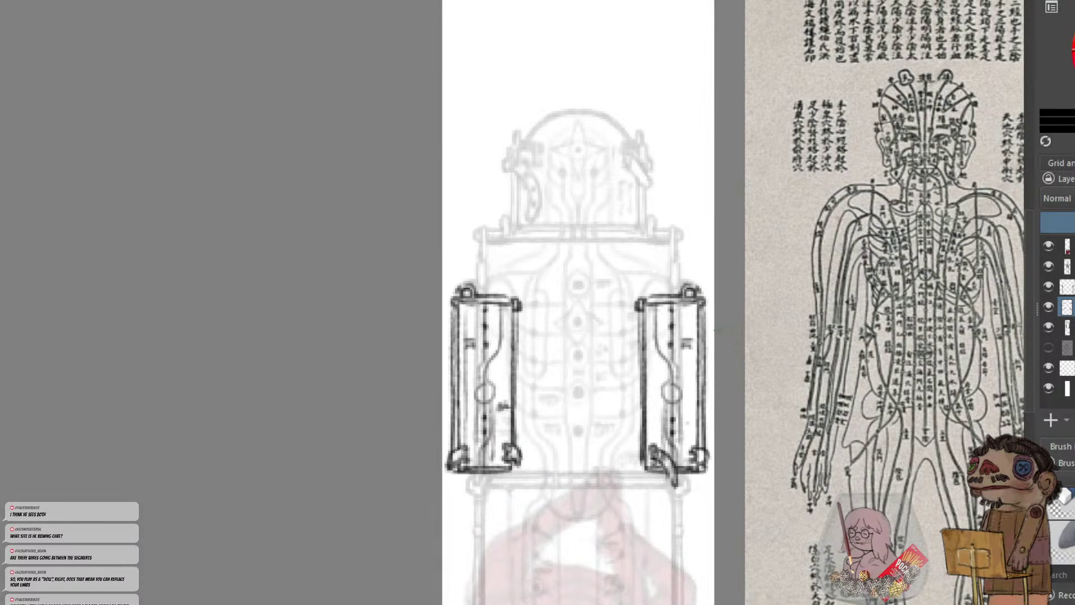
pyautogui.moveTo(693, 300); pyautogui.dragTo(691, 454)
pyautogui.hotkey('ctrl', '-')
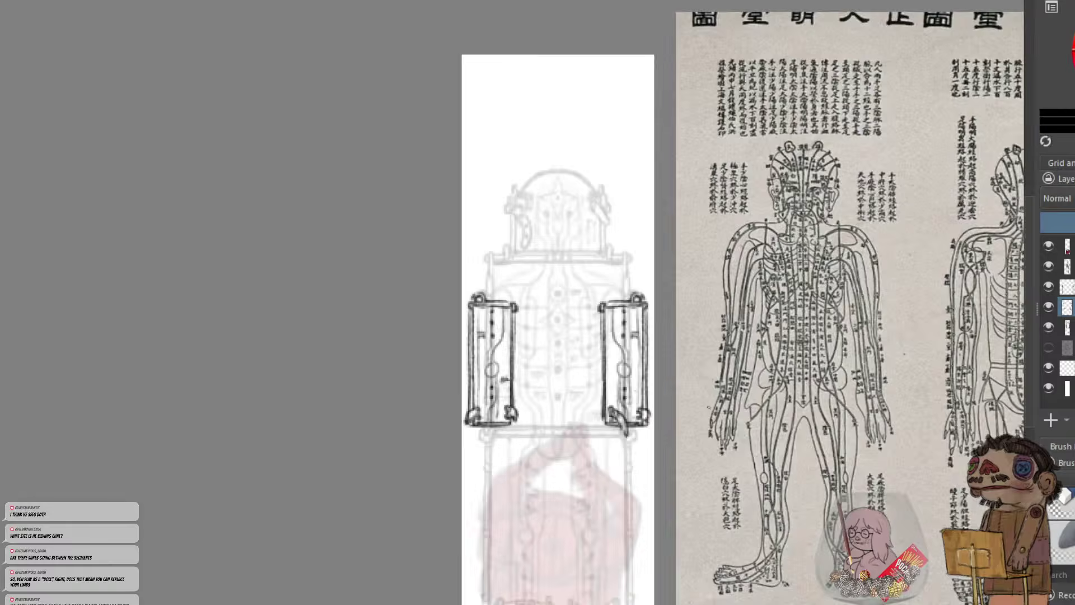
pyautogui.press('-')
pyautogui.moveTo(535, 157); pyautogui.dragTo(546, 151)
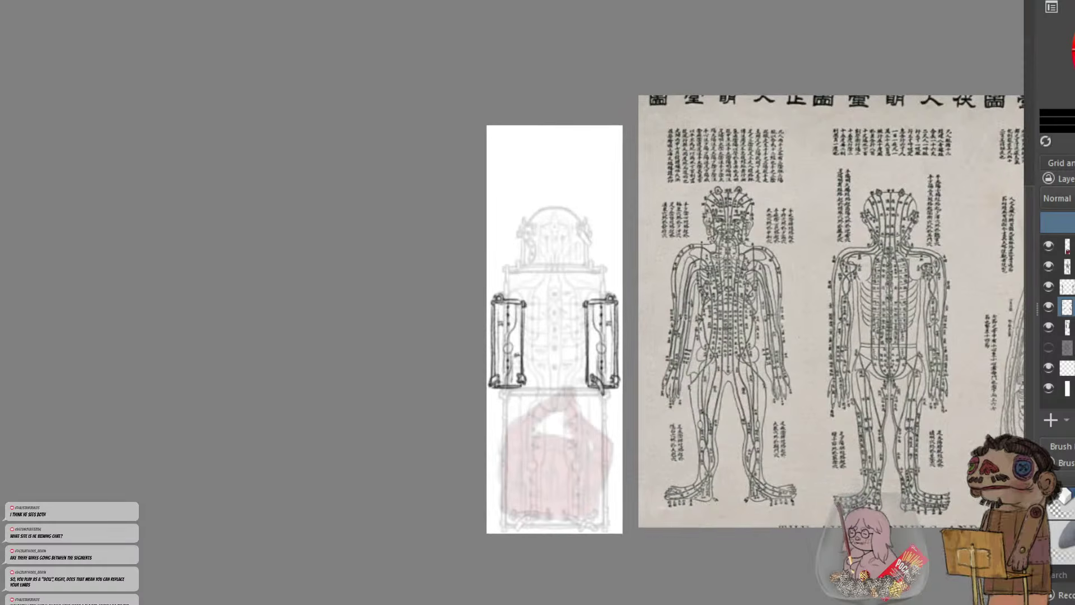
# Group the arm panel layers together and hide the arm panels
pyautogui.click(1045, 307)
pyautogui.click(1046, 307)
pyautogui.hotkey('ctrl', 'g')
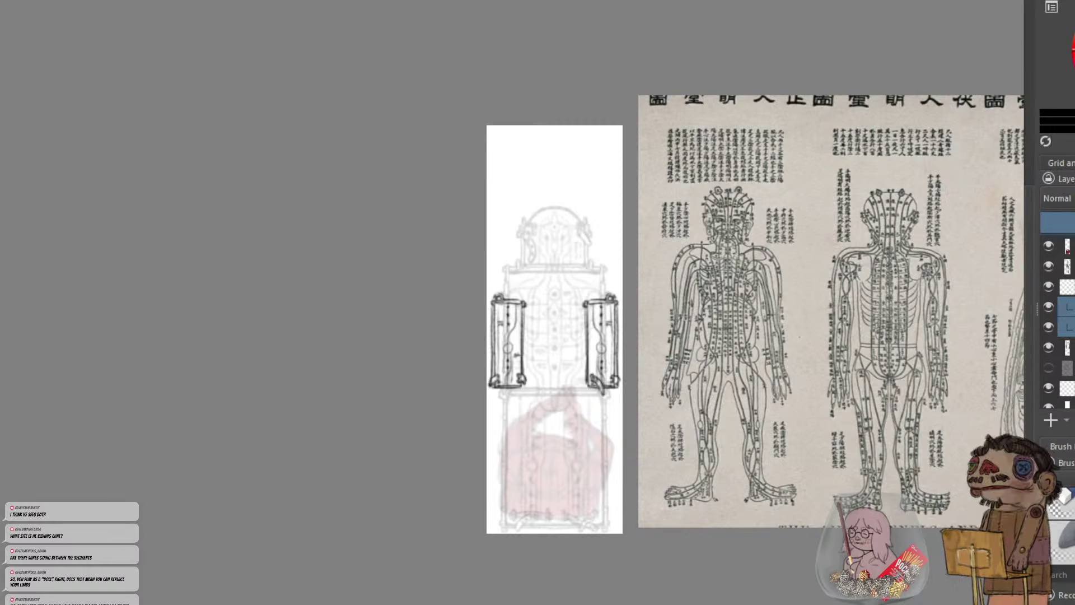
pyautogui.hotkey('ctrl', 't')
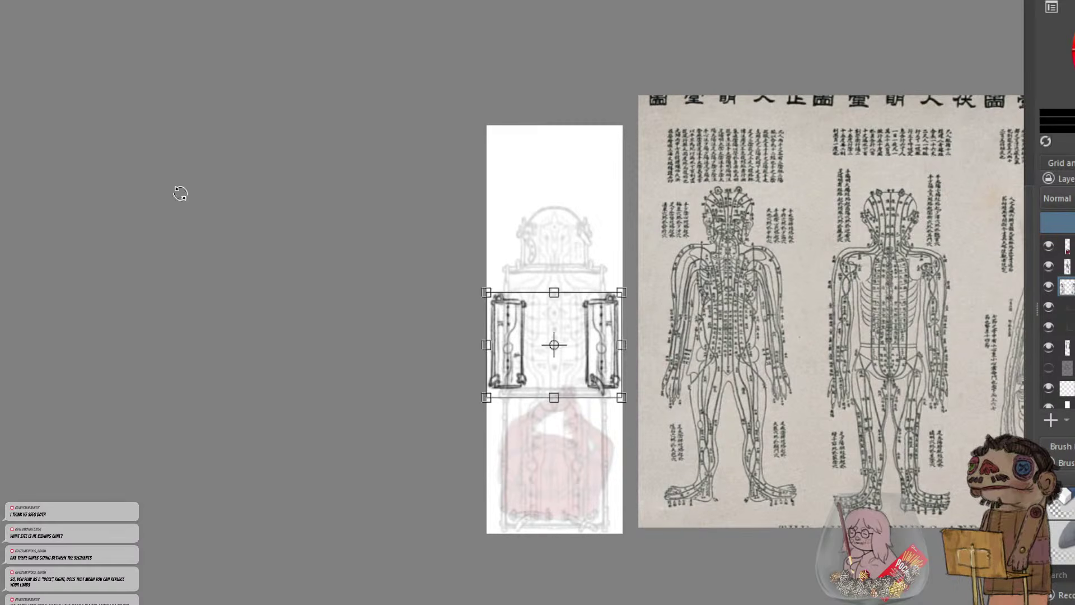
pyautogui.press('+')
pyautogui.press('+')
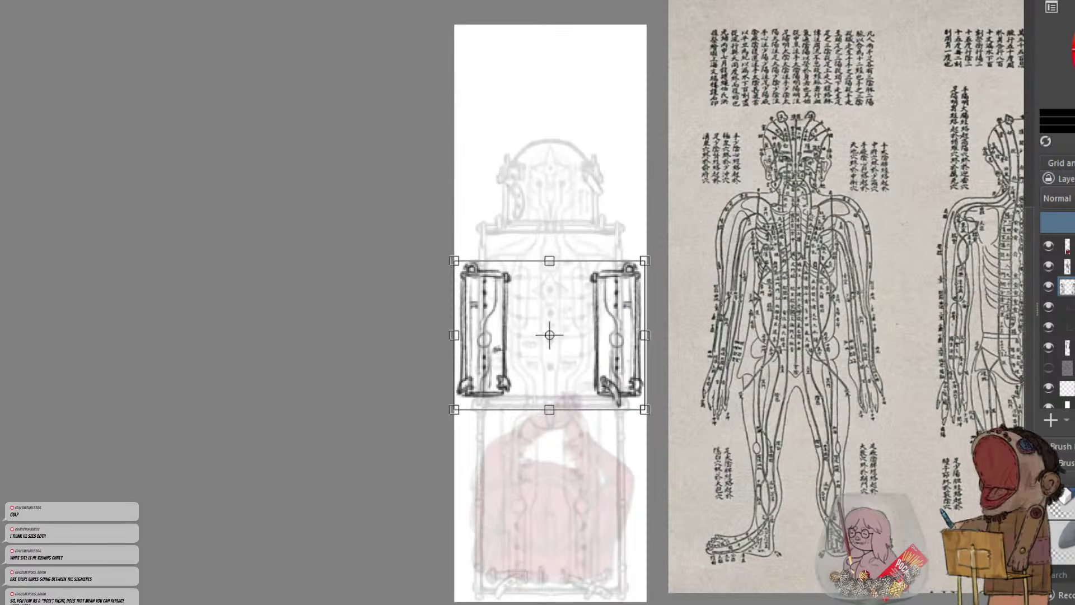
pyautogui.press('Return')
pyautogui.click(1048, 286)
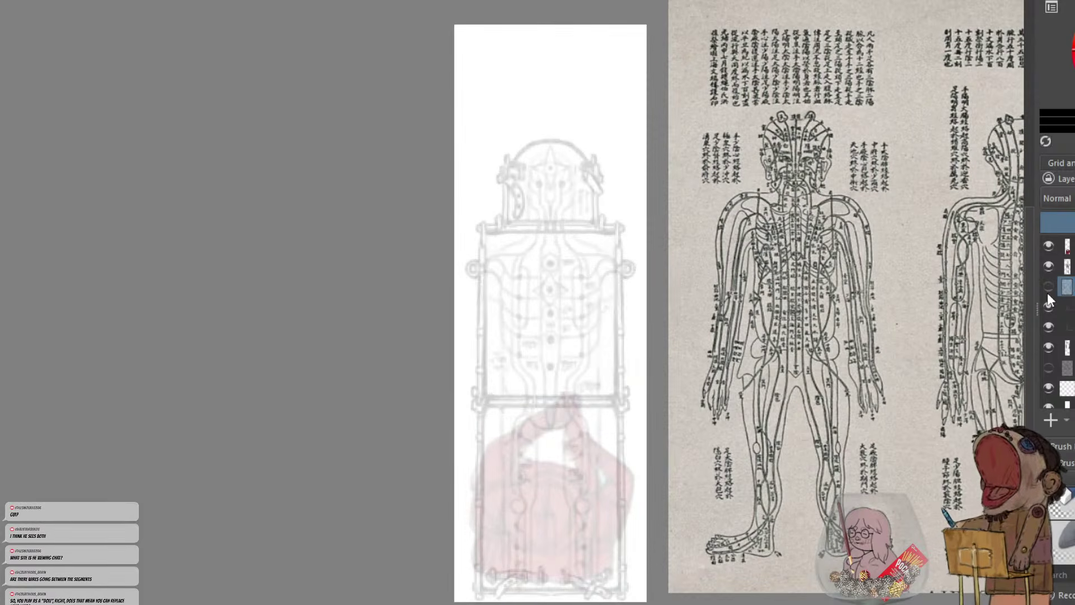
# Restore the frame and meridian line art to full opacity and move the meridian layer below the frame layer
pyautogui.scroll(2, 629, 307)
pyautogui.moveTo(631, 309); pyautogui.dragTo(683, 260)
pyautogui.scroll(-1, 687, 288)
pyautogui.click(1066, 348)
pyautogui.click(1044, 351)
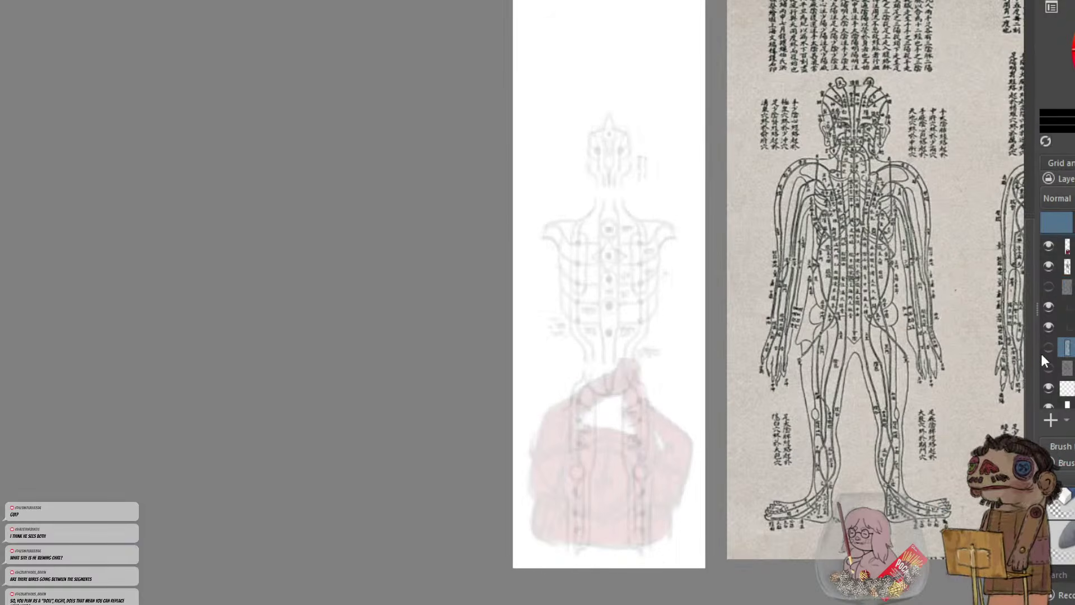
pyautogui.click(1044, 351)
pyautogui.moveTo(1060, 225); pyautogui.dragTo(1074, 225)
pyautogui.moveTo(1067, 266); pyautogui.dragTo(1067, 356)
pyautogui.click(1074, 198)
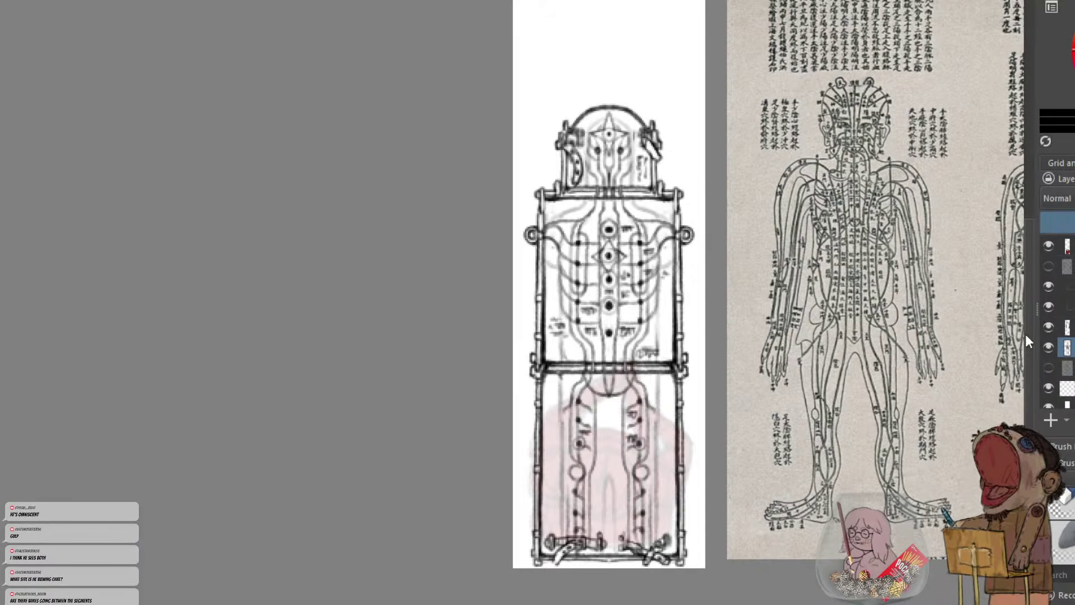
# Compare the sketch with the frame layer off and on, and look over the head and torso segments
pyautogui.click(1048, 327)
pyautogui.click(1049, 327)
pyautogui.moveTo(642, 311)
pyautogui.mouseDown()
pyautogui.moveTo(642, 322)
pyautogui.moveTo(642, 286)
pyautogui.mouseUp()
pyautogui.scroll(2, 641, 287)
pyautogui.moveTo(659, 242)
pyautogui.mouseDown()
pyautogui.moveTo(669, 173)
pyautogui.moveTo(663, 224)
pyautogui.mouseUp()
pyautogui.scroll(-2, 669, 173)
pyautogui.scroll(2, 663, 266)
pyautogui.scroll(-2, 660, 265)
pyautogui.moveTo(657, 268); pyautogui.dragTo(632, 311)
pyautogui.scroll(-1, 621, 246)
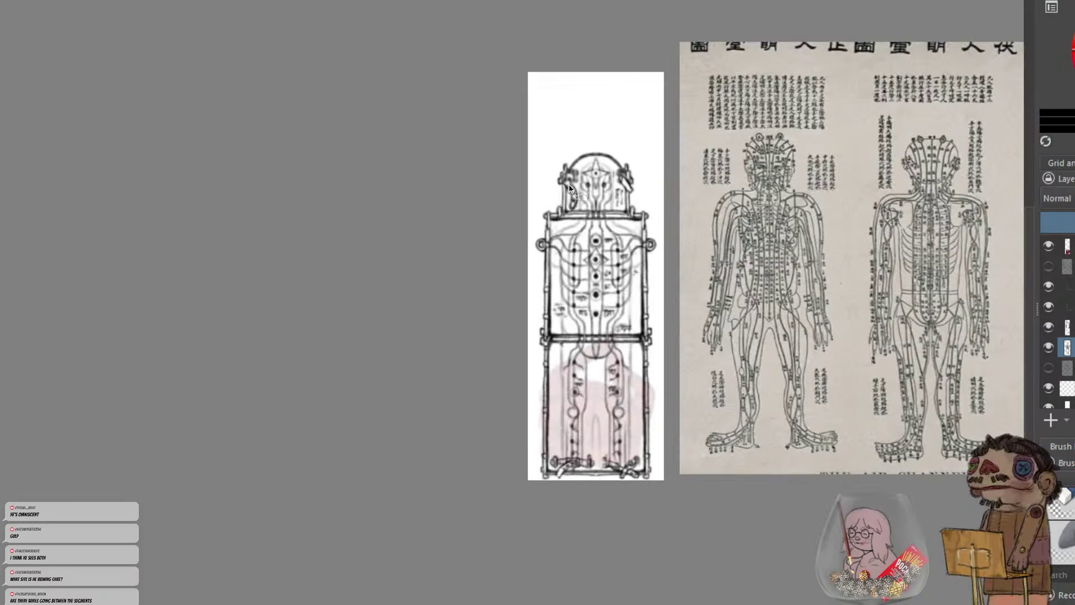
# Switch to the reference document, copy the photo of the old operating table with gears, and paste it into the body sketch
pyautogui.click(632, 0)
pyautogui.scroll(-1, 529, 193)
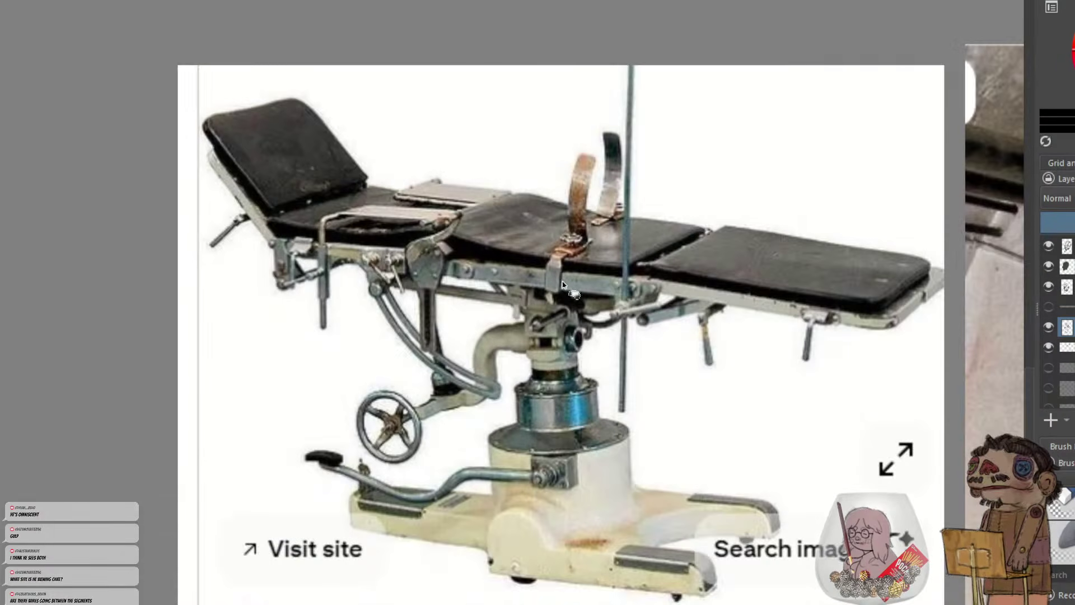
pyautogui.moveTo(952, 301); pyautogui.dragTo(491, 185)
pyautogui.scroll(-2, 474, 355)
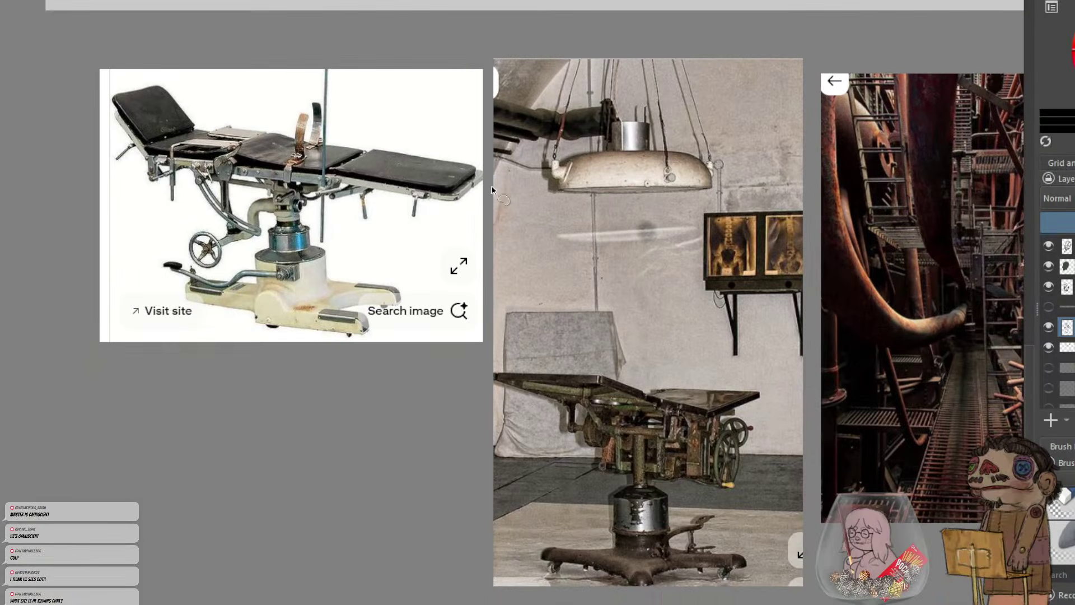
pyautogui.scroll(3, 620, 445)
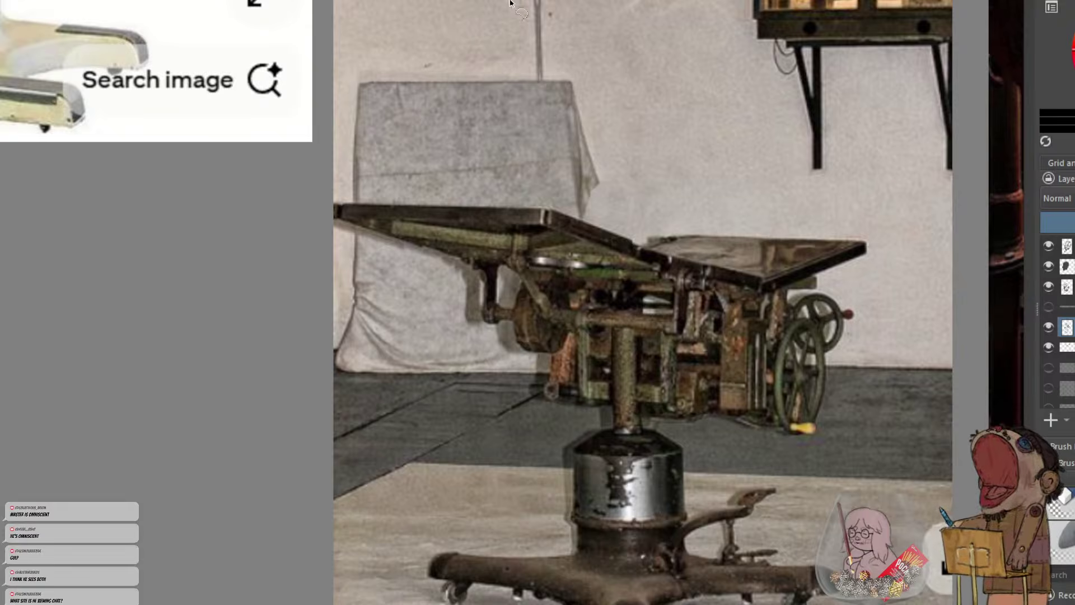
pyautogui.click(348, 0)
pyautogui.moveTo(330, 215); pyautogui.dragTo(734, 206)
pyautogui.scroll(-1, 478, 259)
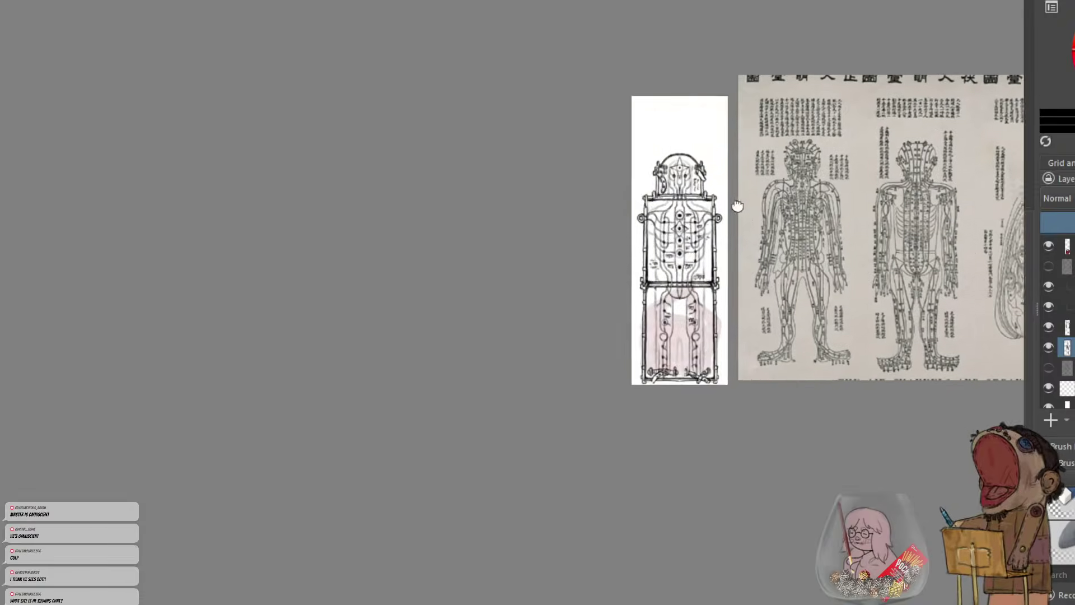
pyautogui.scroll(2, 509, 192)
pyautogui.moveTo(578, 206); pyautogui.dragTo(320, 225)
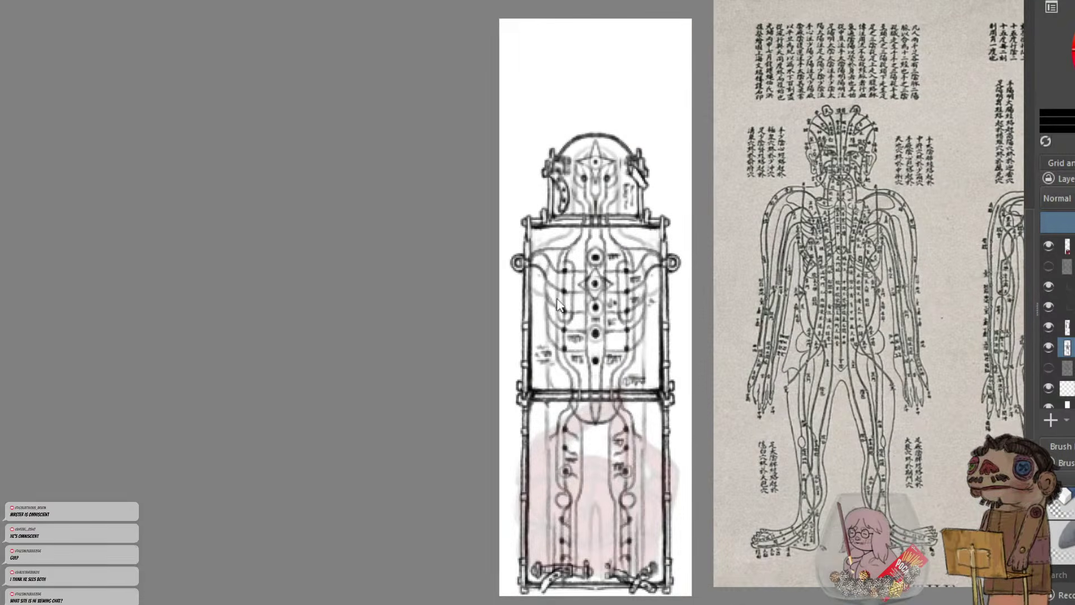
pyautogui.hotkey('ctrl', 'v')
# Scale down the pasted operating table photo and place it over the head and upper torso of the sketch
pyautogui.scroll(-3, 416, 225)
pyautogui.hotkey('ctrl', 't')
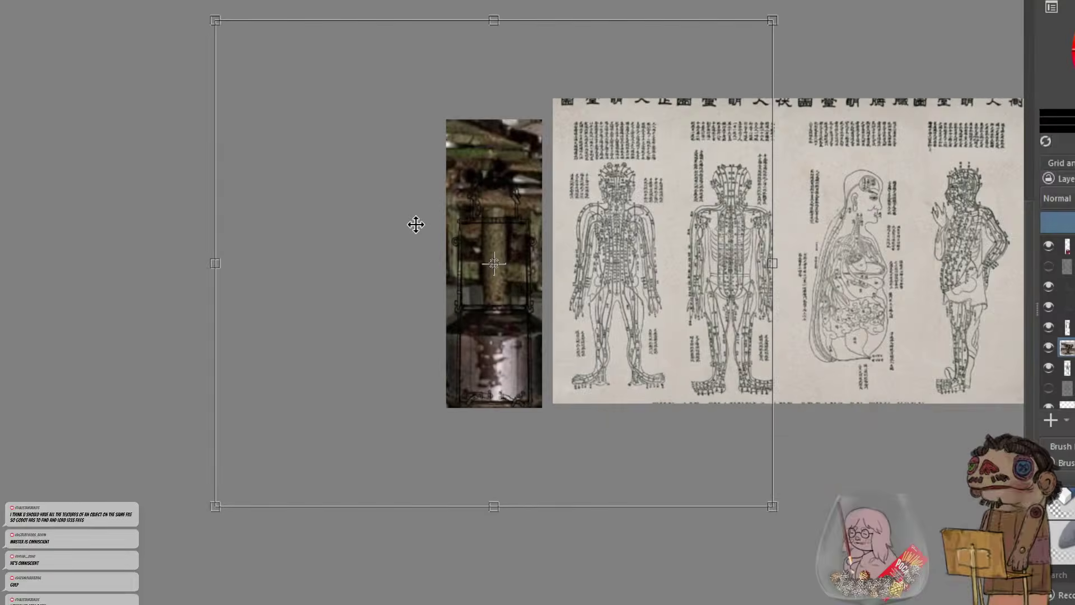
pyautogui.scroll(-1, 422, 225)
pyautogui.moveTo(657, 413)
pyautogui.mouseDown()
pyautogui.moveTo(436, 244)
pyautogui.moveTo(427, 221)
pyautogui.mouseUp()
pyautogui.moveTo(391, 152)
pyautogui.mouseDown()
pyautogui.moveTo(495, 182)
pyautogui.moveTo(468, 230)
pyautogui.moveTo(469, 221)
pyautogui.mouseUp()
pyautogui.scroll(4, 481, 179)
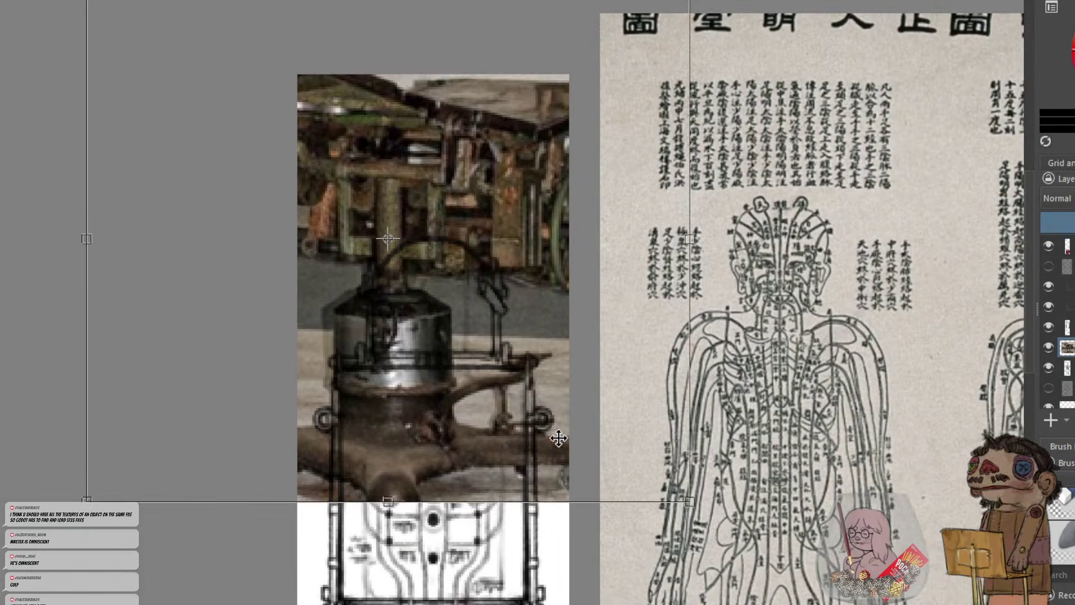
pyautogui.moveTo(689, 501); pyautogui.dragTo(657, 473)
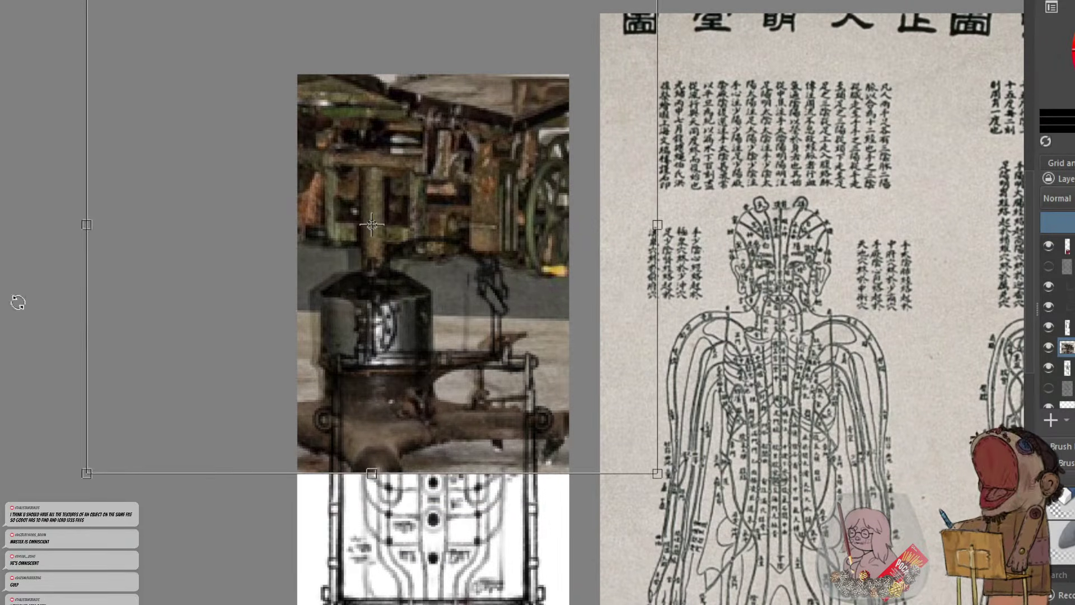
pyautogui.press('Return')
# Put a rectangular crop of the table's mechanism on its own layer and delete the rest of the photo
pyautogui.hotkey('ctrl', 'r')
pyautogui.moveTo(297, 66); pyautogui.dragTo(548, 239)
pyautogui.click(491, 240)
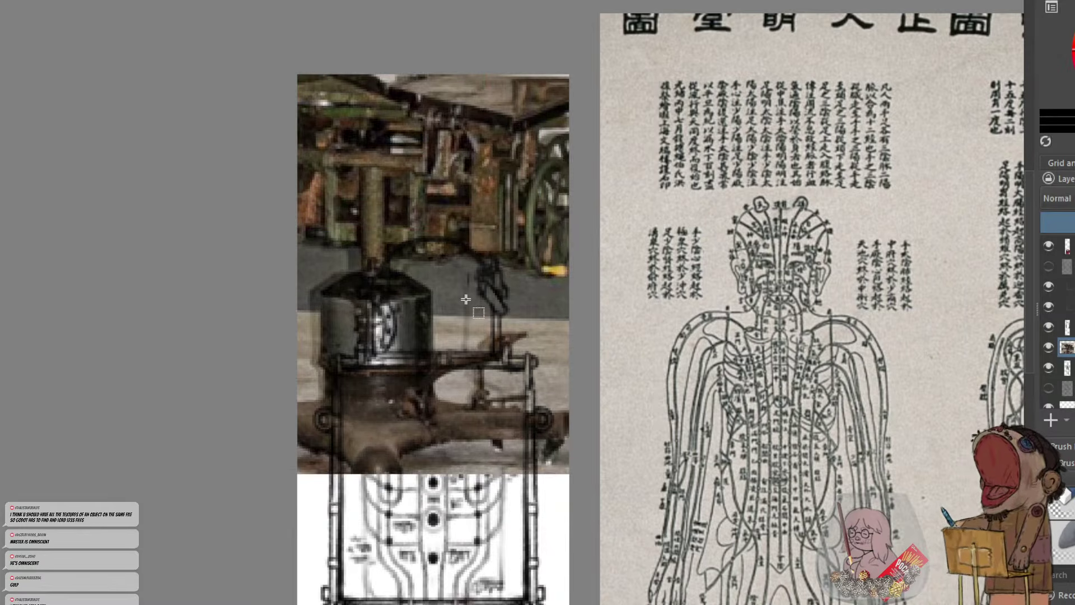
pyautogui.moveTo(295, 59); pyautogui.dragTo(530, 313)
pyautogui.press('Return')
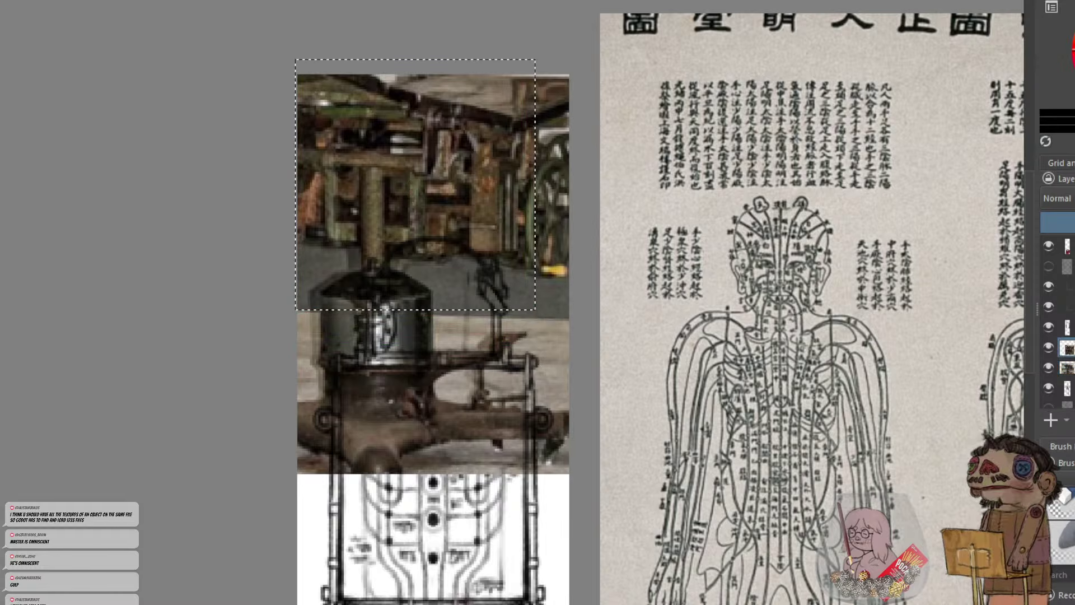
pyautogui.press('Delete')
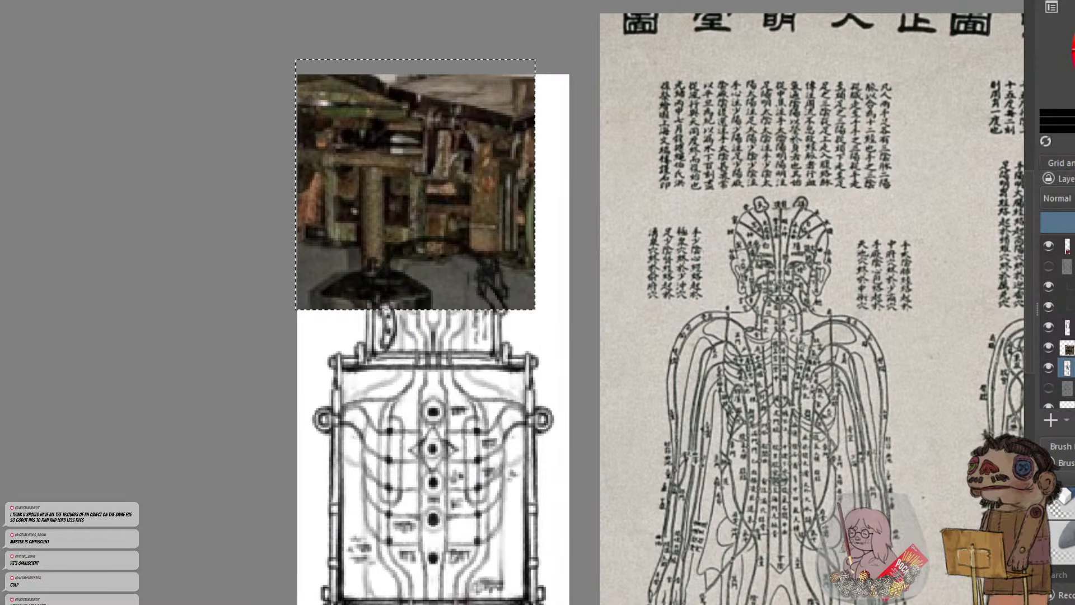
pyautogui.click(135, 255)
# Examine the operating table photos in the reference document and return to the body sketch
pyautogui.moveTo(134, 254); pyautogui.dragTo(249, 235)
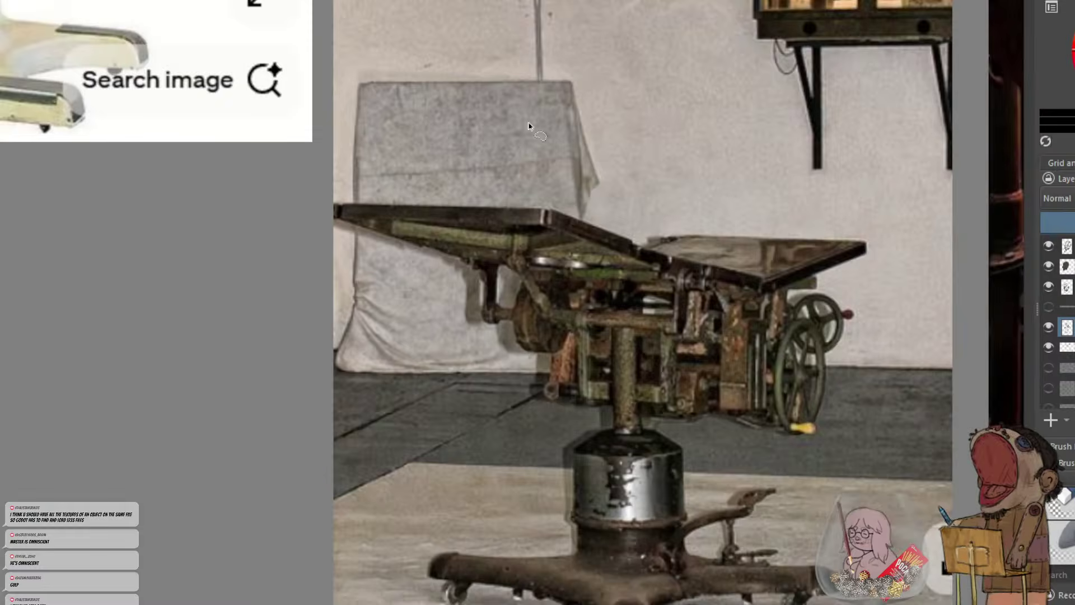
pyautogui.scroll(-3, 469, 217)
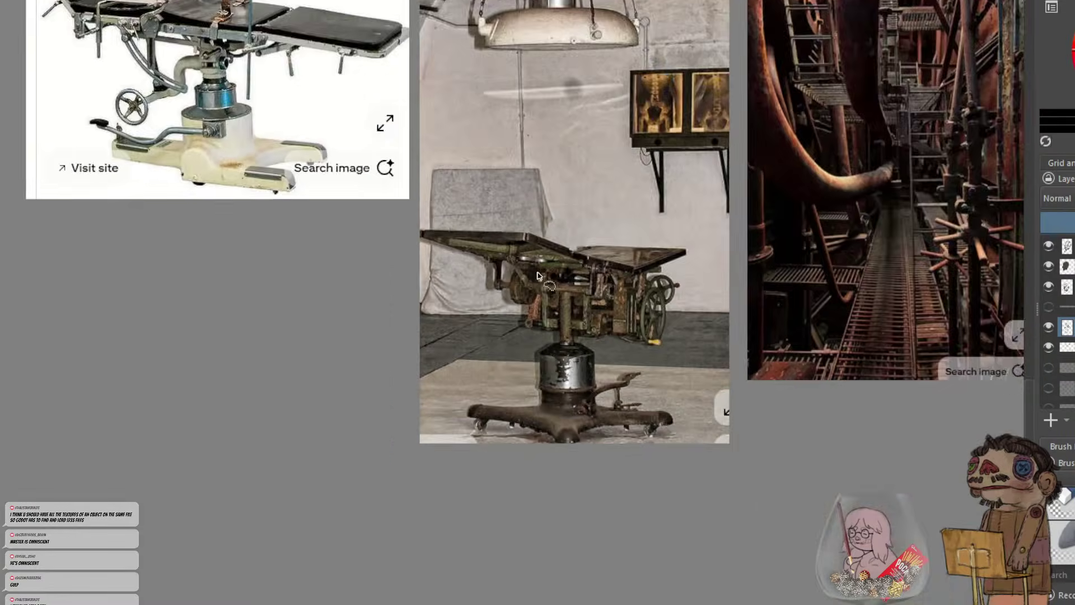
pyautogui.scroll(5, 470, 217)
pyautogui.moveTo(469, 217); pyautogui.dragTo(478, 261)
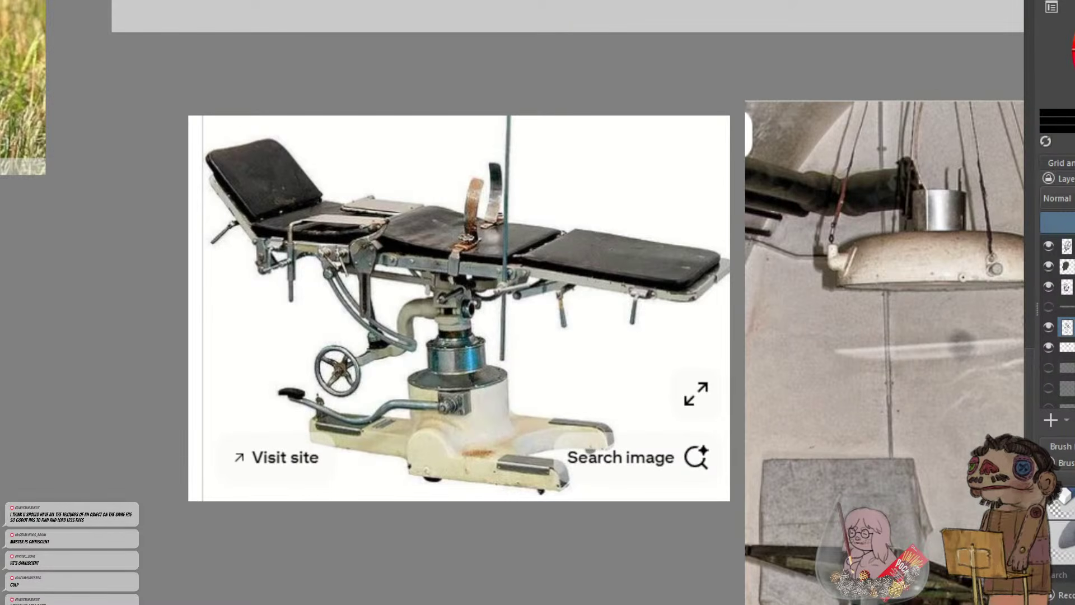
pyautogui.click(540, 1)
pyautogui.moveTo(438, 217); pyautogui.dragTo(605, 239)
pyautogui.scroll(1, 452, 238)
pyautogui.scroll(-2, 547, 262)
pyautogui.moveTo(474, 247); pyautogui.dragTo(589, 198)
pyautogui.scroll(1, 590, 198)
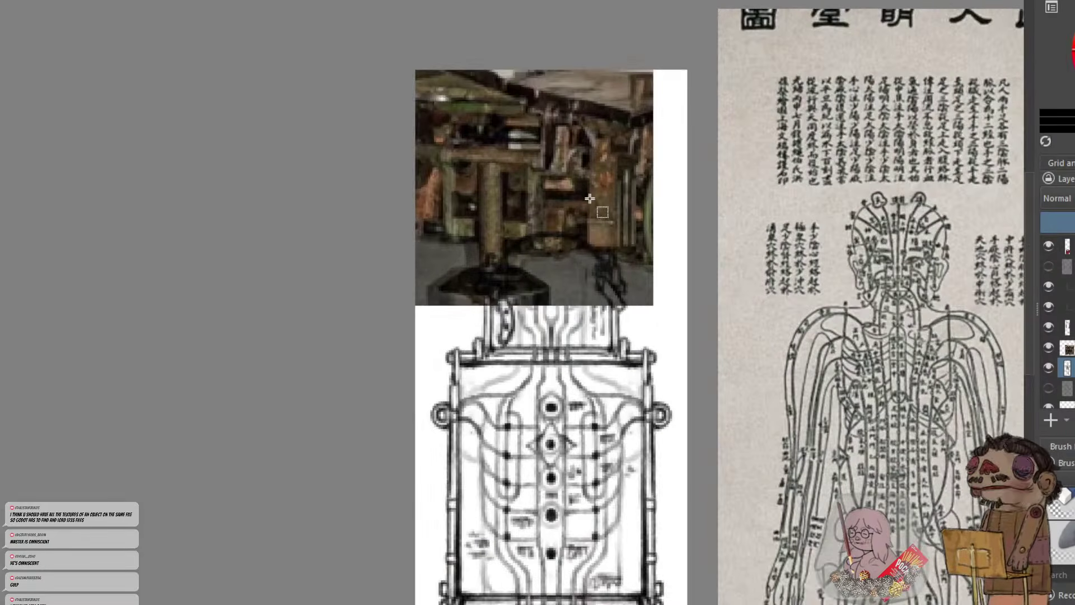
# Toggle the visibility of the photo, frame, meridian and lower sketch layers to identify what each one holds
pyautogui.click(1048, 368)
pyautogui.click(1048, 347)
pyautogui.click(1048, 347)
pyautogui.click(1048, 368)
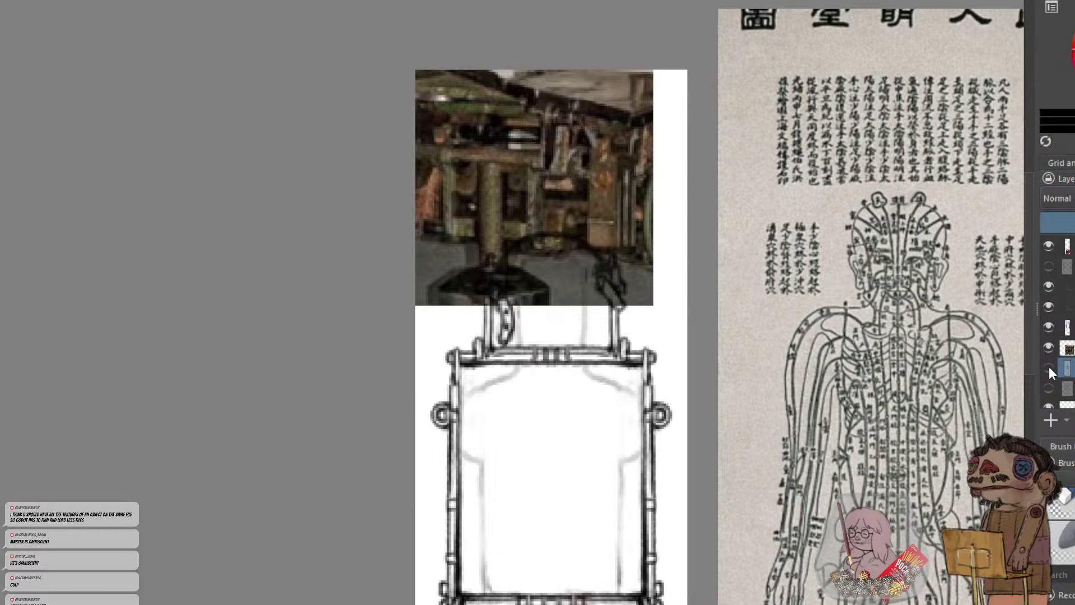
pyautogui.click(1048, 368)
pyautogui.scroll(-3, 1033, 303)
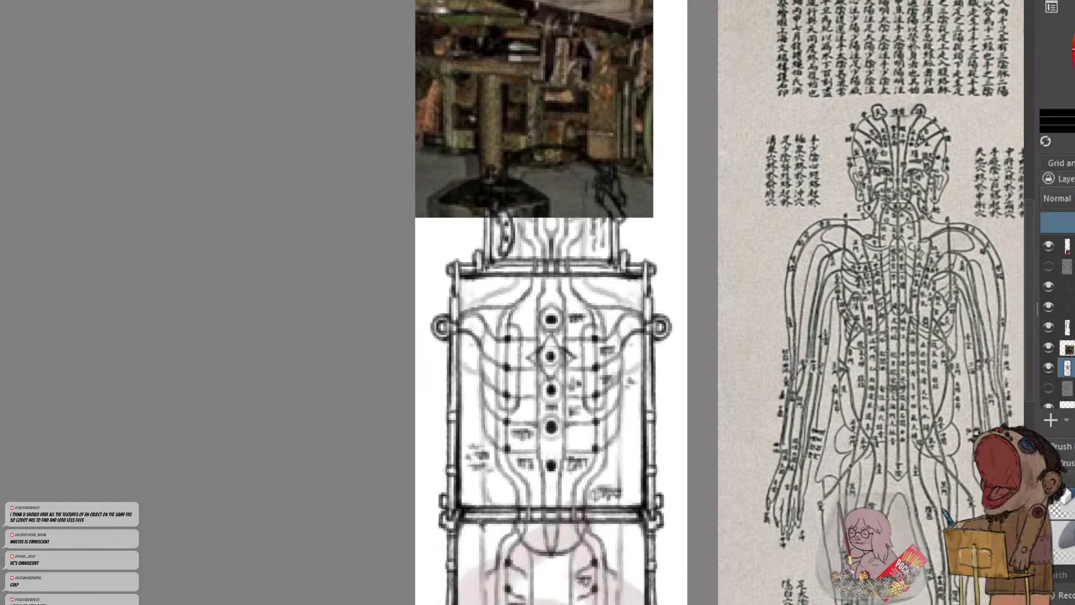
pyautogui.click(1049, 386)
pyautogui.click(1048, 387)
pyautogui.click(1049, 387)
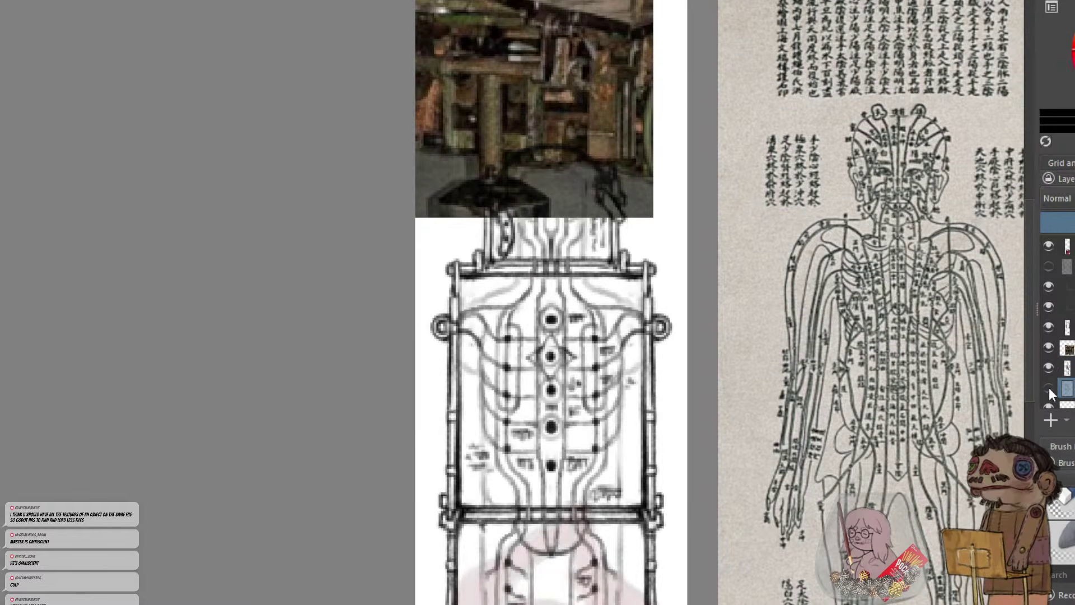
pyautogui.click(1048, 368)
pyautogui.click(1048, 368)
pyautogui.click(1049, 368)
pyautogui.click(1049, 369)
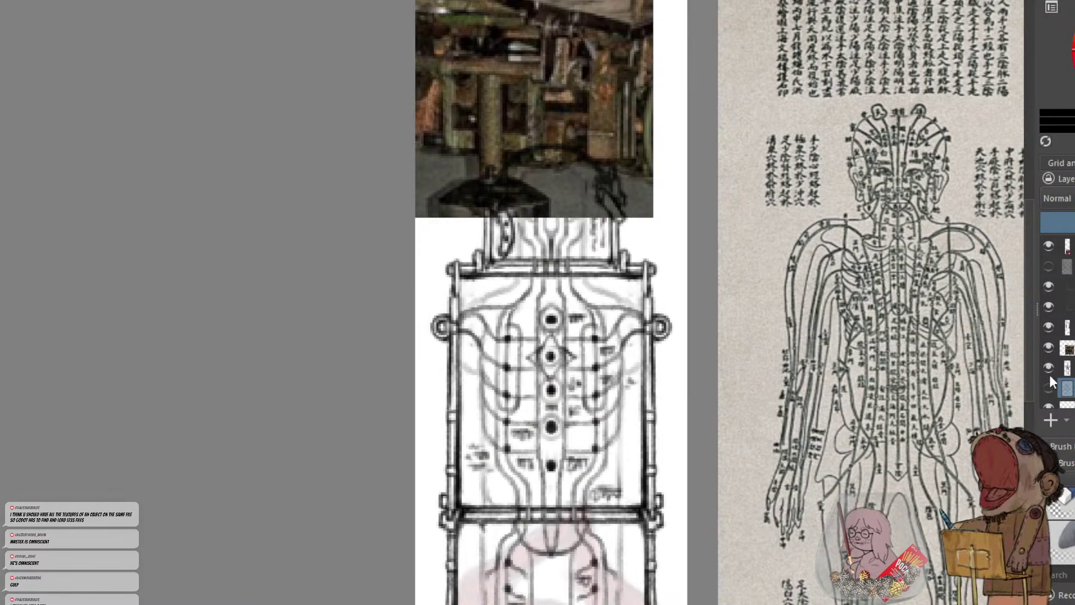
pyautogui.click(1048, 326)
pyautogui.click(1048, 328)
# Move the cropped table photo layer to the top of the layer stack, undoing the meridian layer's move
pyautogui.moveTo(1066, 348); pyautogui.dragTo(1063, 318)
pyautogui.click(1066, 366)
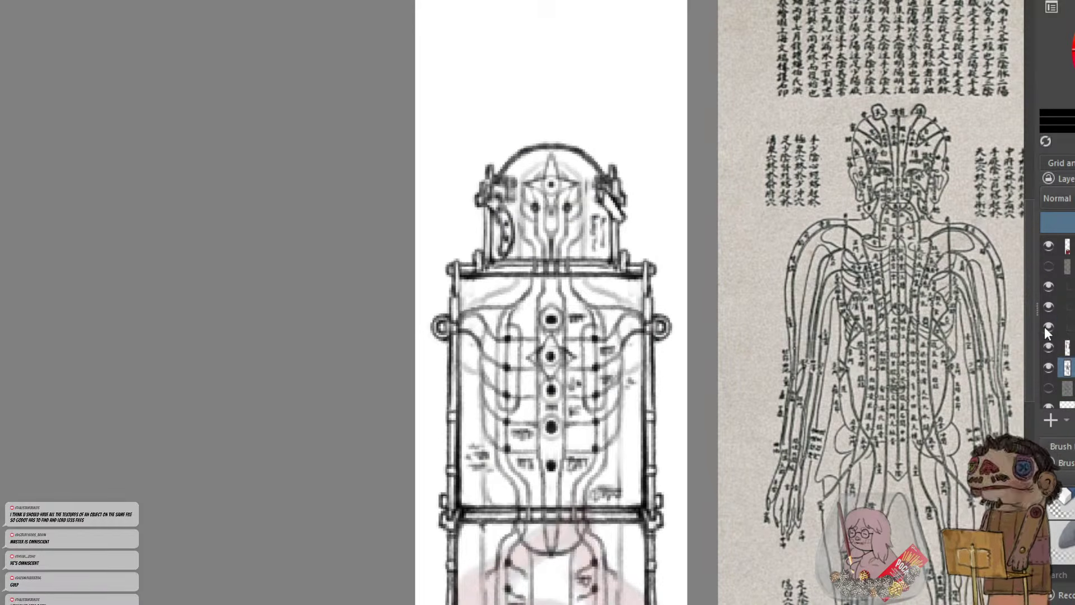
pyautogui.moveTo(1069, 367); pyautogui.dragTo(1070, 248)
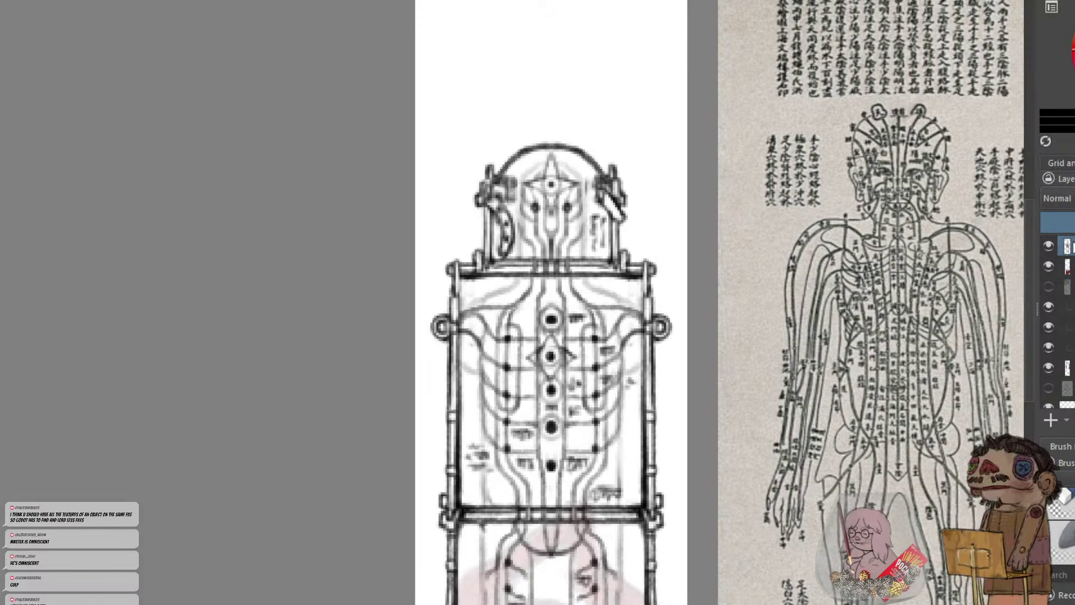
pyautogui.hotkey('ctrl', 'z')
pyautogui.moveTo(1068, 327); pyautogui.dragTo(1069, 238)
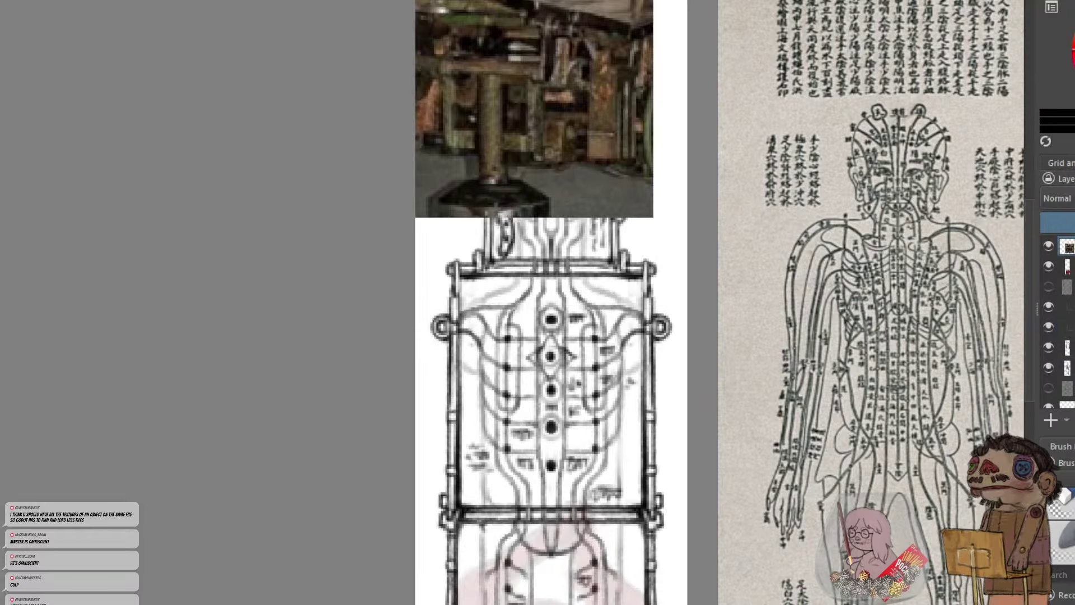
# Add a new layer beneath the line art and block in the torso panel with textured dark blue-grey paint
pyautogui.click(1067, 388)
pyautogui.click(1048, 367)
pyautogui.click(1048, 367)
pyautogui.click(1050, 420)
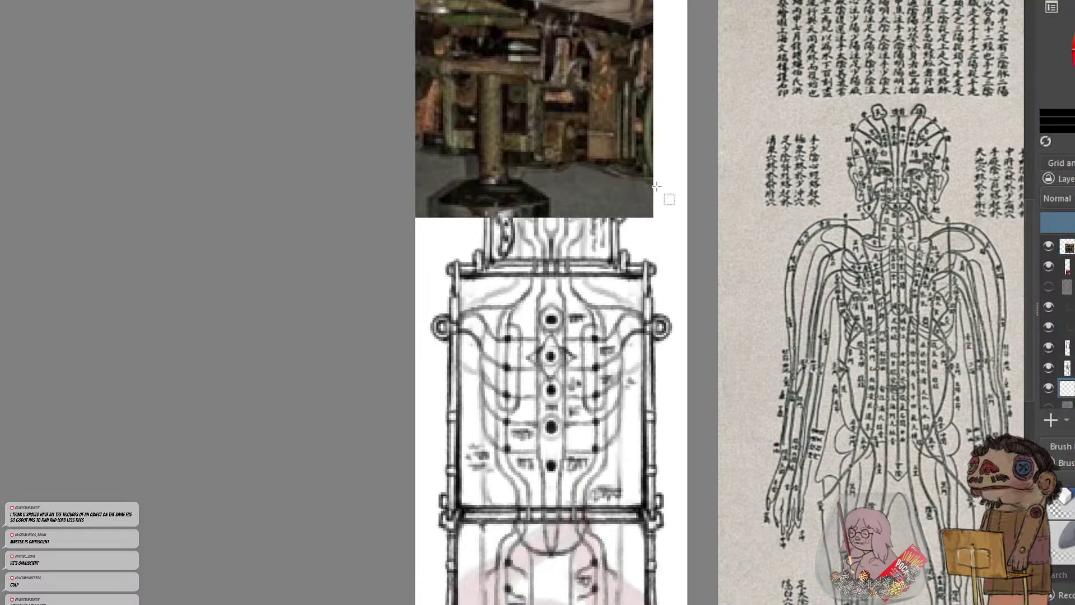
pyautogui.press('-')
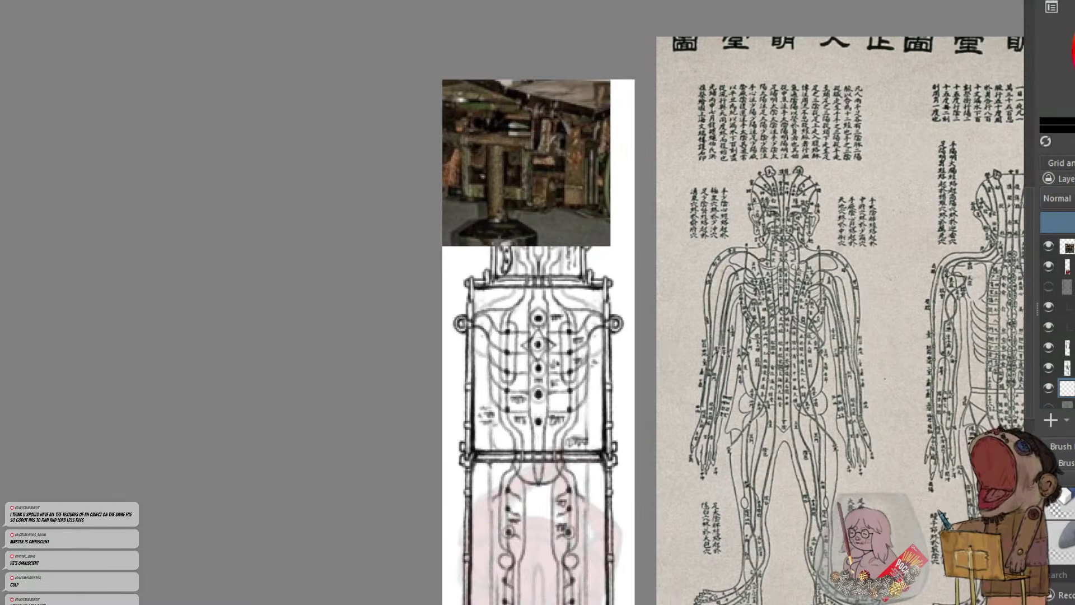
pyautogui.moveTo(493, 306)
pyautogui.mouseDown()
pyautogui.moveTo(487, 415)
pyautogui.moveTo(497, 311)
pyautogui.moveTo(541, 437)
pyautogui.mouseUp()
pyautogui.press('+')
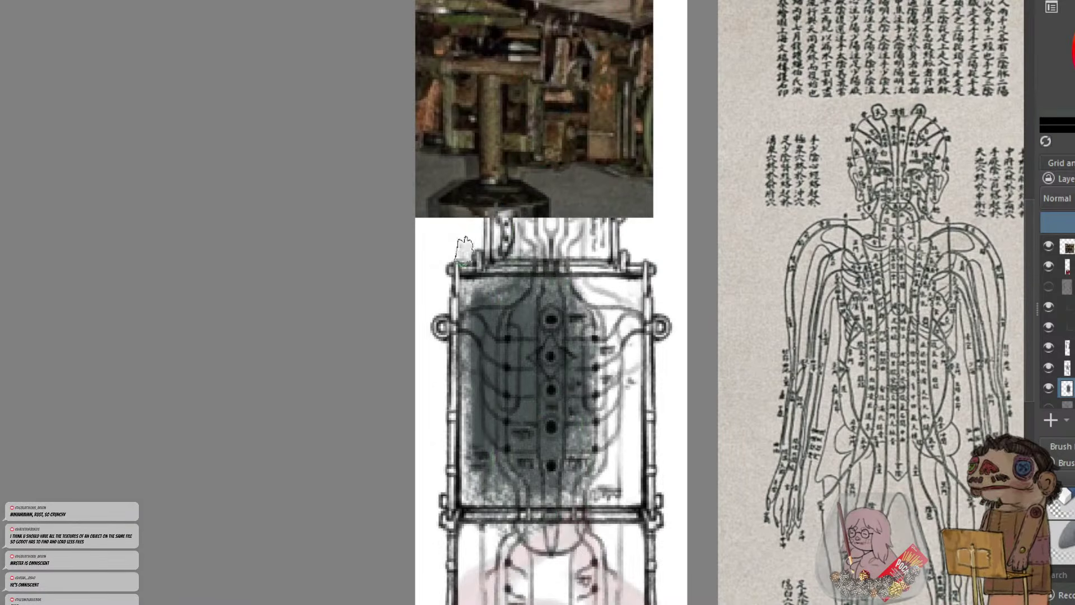
# Hide the cropped table photo and fill the head panel with the same dark blue-grey, using mirror symmetry
pyautogui.click(1049, 246)
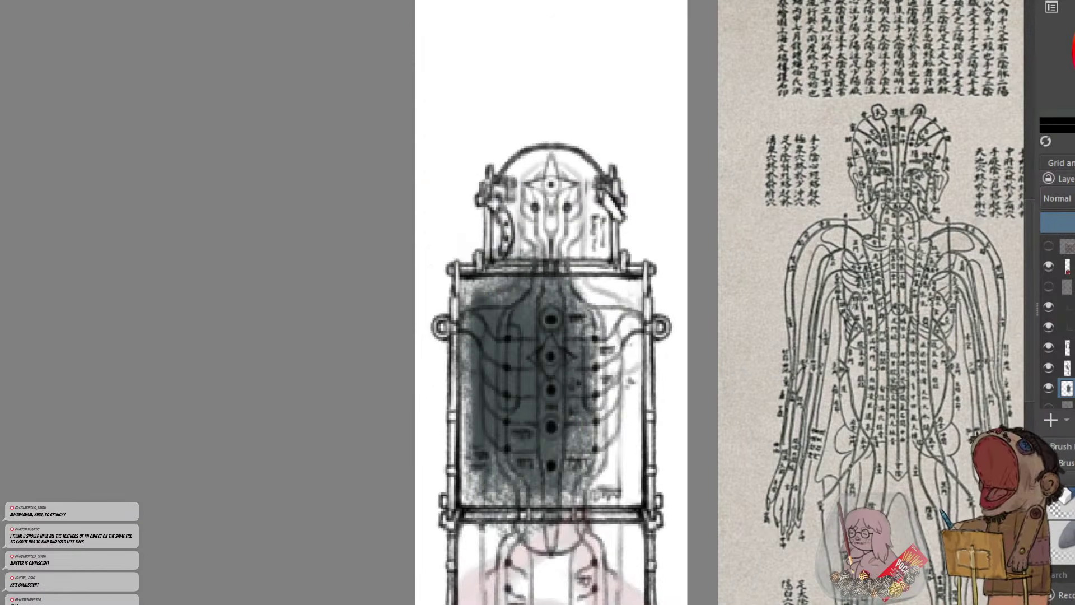
pyautogui.moveTo(510, 196)
pyautogui.mouseDown()
pyautogui.moveTo(495, 268)
pyautogui.moveTo(507, 168)
pyautogui.moveTo(538, 157)
pyautogui.mouseUp()
pyautogui.press('m')
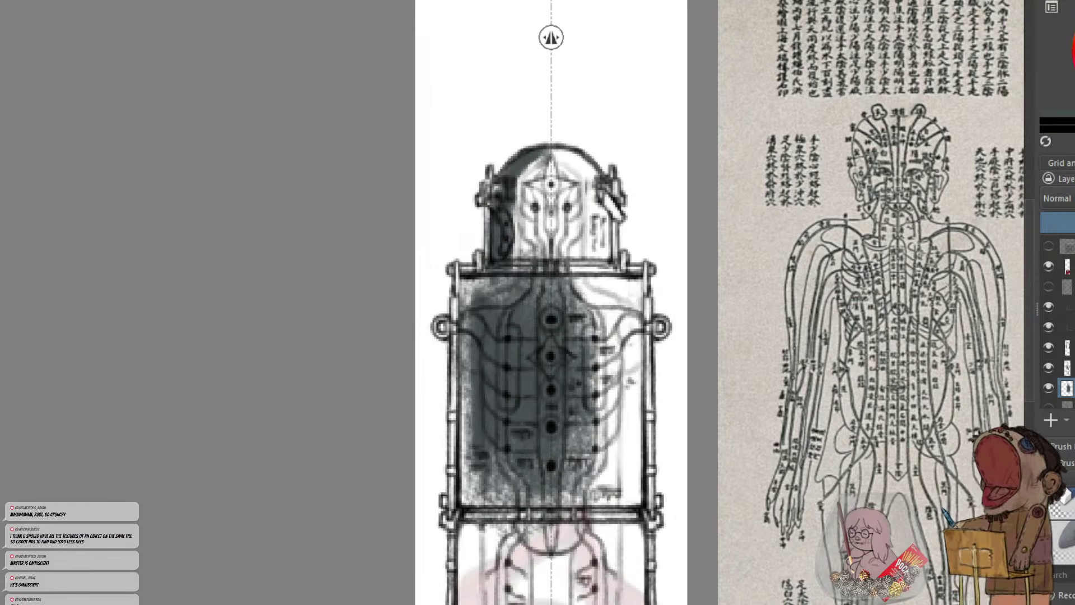
pyautogui.moveTo(525, 217)
pyautogui.mouseDown()
pyautogui.moveTo(511, 257)
pyautogui.moveTo(532, 159)
pyautogui.moveTo(543, 238)
pyautogui.moveTo(547, 182)
pyautogui.moveTo(510, 254)
pyautogui.moveTo(551, 237)
pyautogui.moveTo(518, 252)
pyautogui.moveTo(542, 182)
pyautogui.moveTo(534, 237)
pyautogui.moveTo(516, 210)
pyautogui.moveTo(531, 165)
pyautogui.moveTo(570, 148)
pyautogui.moveTo(599, 206)
pyautogui.mouseUp()
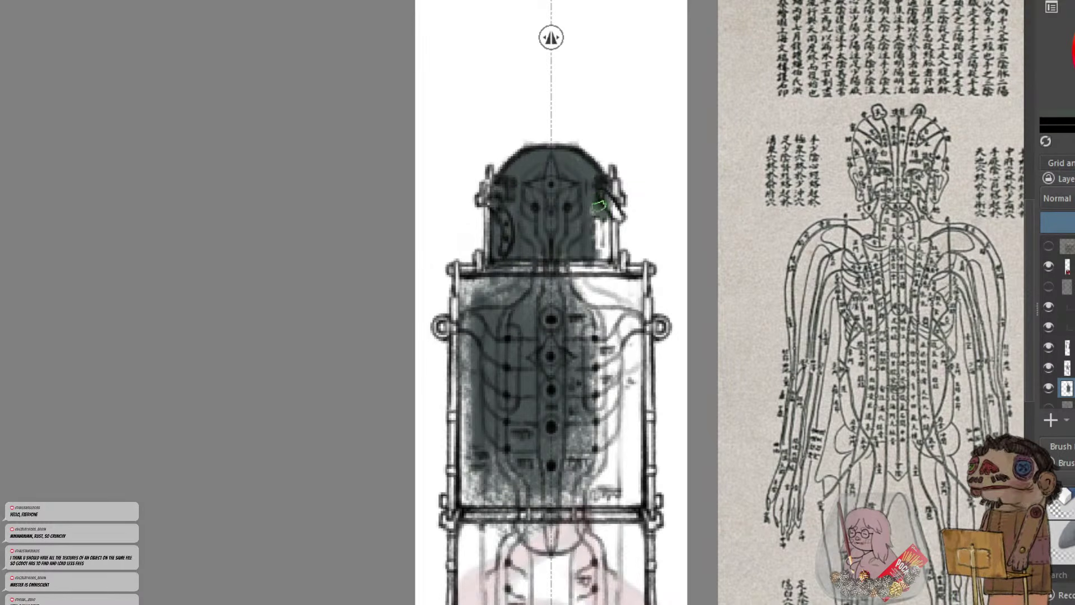
pyautogui.moveTo(580, 162)
pyautogui.mouseDown()
pyautogui.moveTo(605, 254)
pyautogui.moveTo(611, 183)
pyautogui.moveTo(616, 226)
pyautogui.moveTo(586, 211)
pyautogui.moveTo(618, 197)
pyautogui.moveTo(620, 270)
pyautogui.moveTo(619, 259)
pyautogui.moveTo(516, 268)
pyautogui.moveTo(584, 257)
pyautogui.moveTo(554, 258)
pyautogui.moveTo(592, 262)
pyautogui.mouseUp()
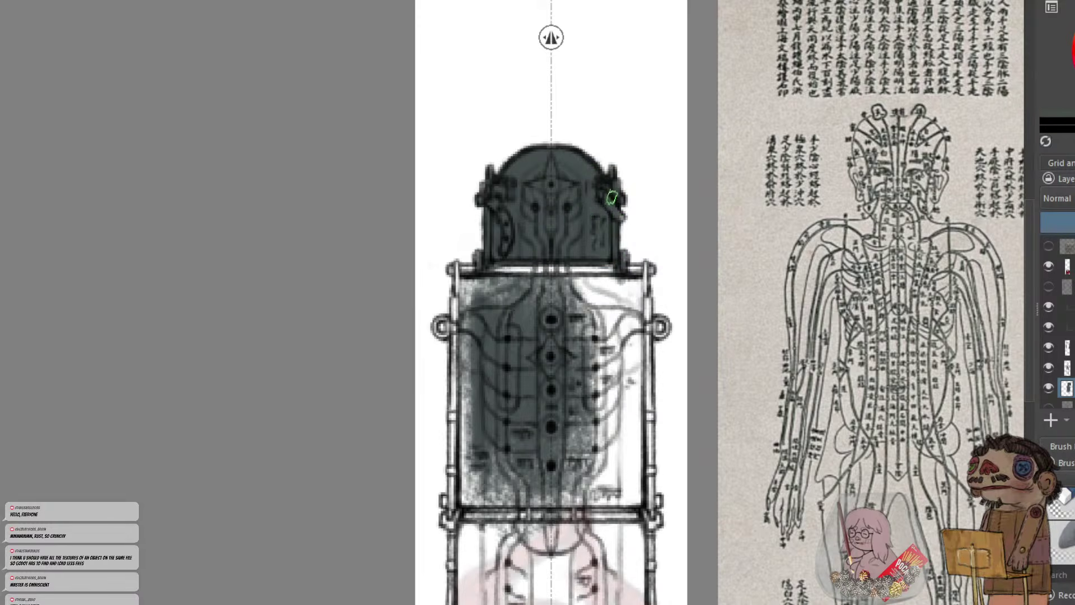
# Fill the rest of the torso panel, its side rails and the arm rings with dark blue-grey
pyautogui.moveTo(628, 273)
pyautogui.mouseDown()
pyautogui.moveTo(650, 269)
pyautogui.moveTo(643, 373)
pyautogui.moveTo(651, 324)
pyautogui.moveTo(660, 328)
pyautogui.moveTo(625, 318)
pyautogui.moveTo(626, 350)
pyautogui.moveTo(638, 345)
pyautogui.moveTo(644, 474)
pyautogui.moveTo(646, 369)
pyautogui.moveTo(654, 509)
pyautogui.mouseUp()
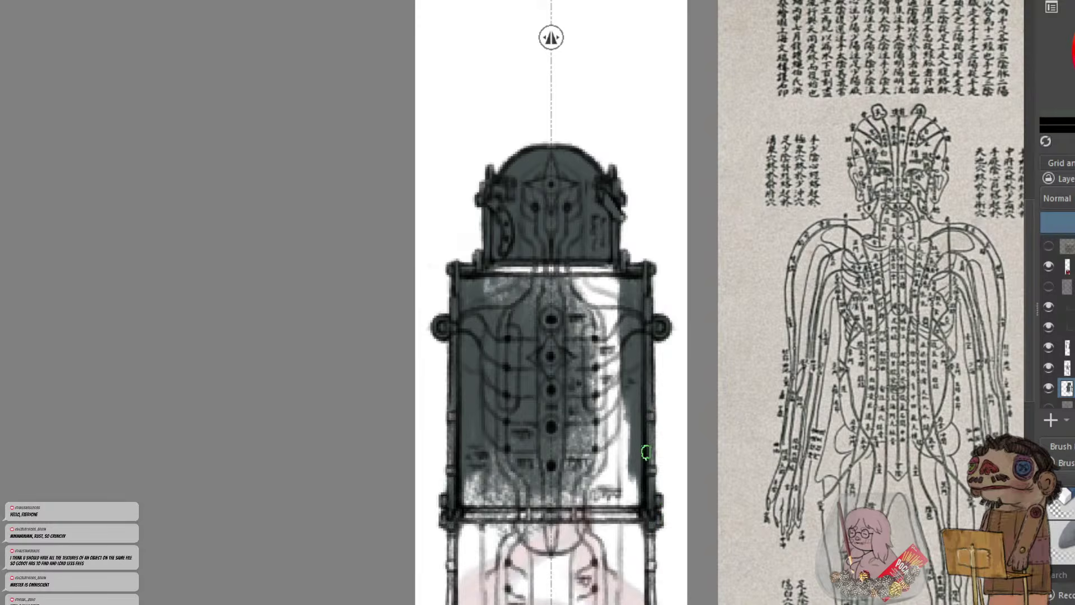
pyautogui.moveTo(645, 451)
pyautogui.mouseDown()
pyautogui.moveTo(648, 487)
pyautogui.moveTo(585, 498)
pyautogui.moveTo(621, 502)
pyautogui.moveTo(599, 487)
pyautogui.moveTo(627, 482)
pyautogui.mouseUp()
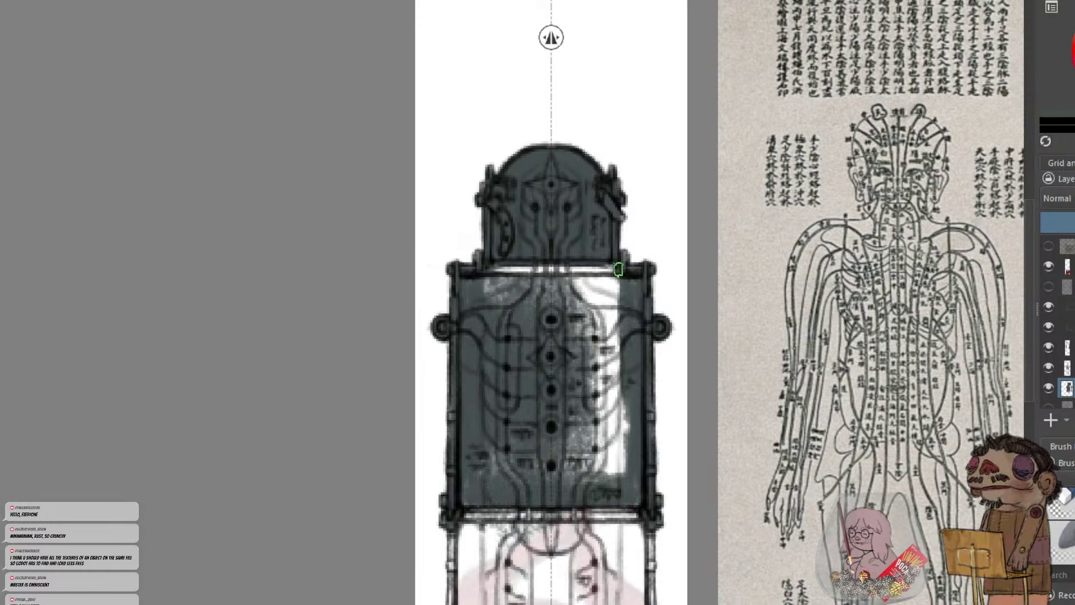
pyautogui.moveTo(552, 310)
pyautogui.mouseDown()
pyautogui.moveTo(600, 280)
pyautogui.moveTo(571, 287)
pyautogui.moveTo(572, 297)
pyautogui.moveTo(591, 263)
pyautogui.moveTo(574, 255)
pyautogui.moveTo(567, 272)
pyautogui.moveTo(595, 269)
pyautogui.moveTo(557, 272)
pyautogui.moveTo(595, 258)
pyautogui.moveTo(562, 261)
pyautogui.moveTo(604, 258)
pyautogui.moveTo(567, 262)
pyautogui.moveTo(600, 261)
pyautogui.moveTo(578, 264)
pyautogui.mouseUp()
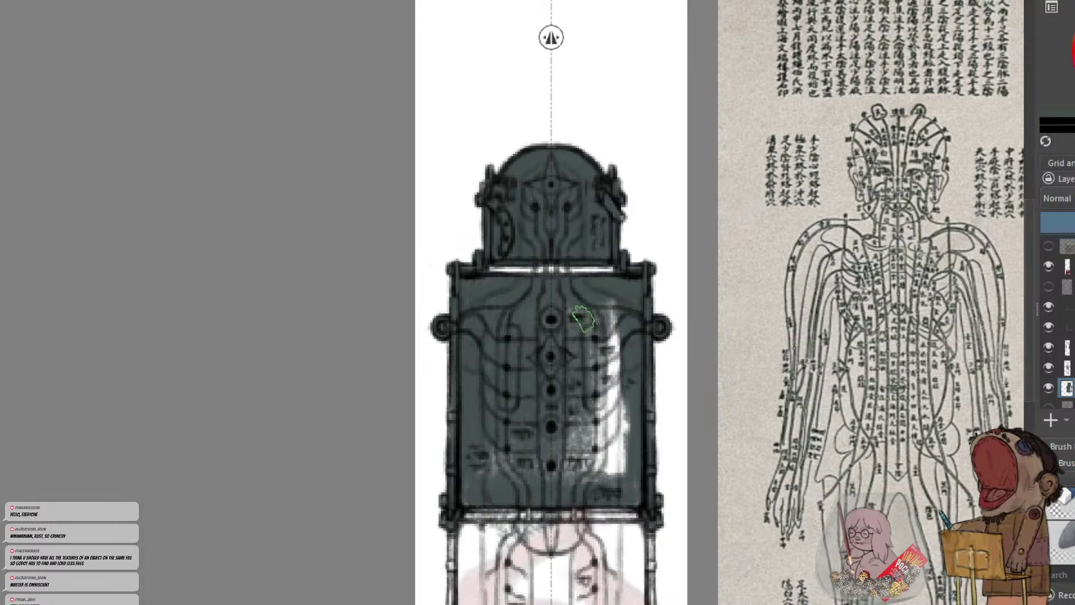
pyautogui.moveTo(583, 319)
pyautogui.mouseDown()
pyautogui.moveTo(568, 311)
pyautogui.moveTo(598, 307)
pyautogui.moveTo(603, 343)
pyautogui.moveTo(603, 323)
pyautogui.mouseUp()
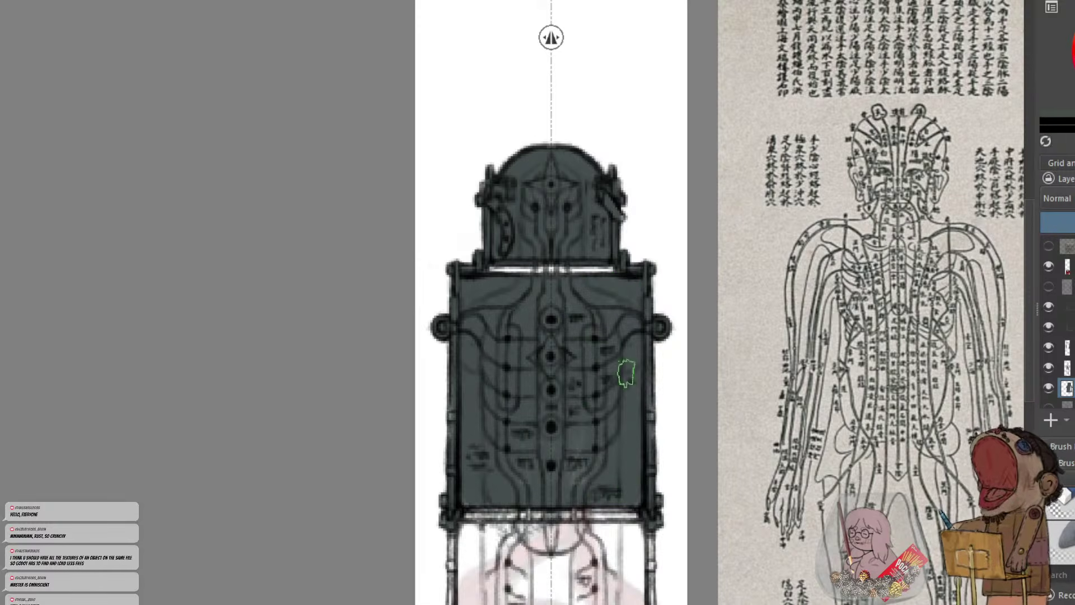
# Fill the leg panel and its rails with dark blue-grey and erase the paint that spills past the frame
pyautogui.press('-')
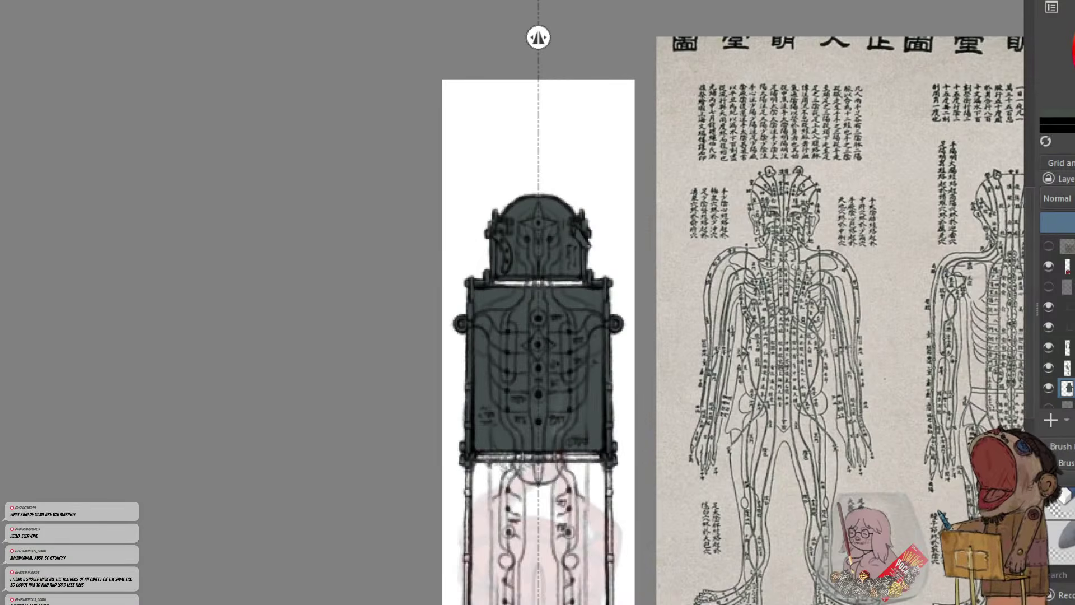
pyautogui.moveTo(1029, 265); pyautogui.dragTo(1029, 327)
pyautogui.press('+')
pyautogui.moveTo(553, 356); pyautogui.dragTo(587, 330)
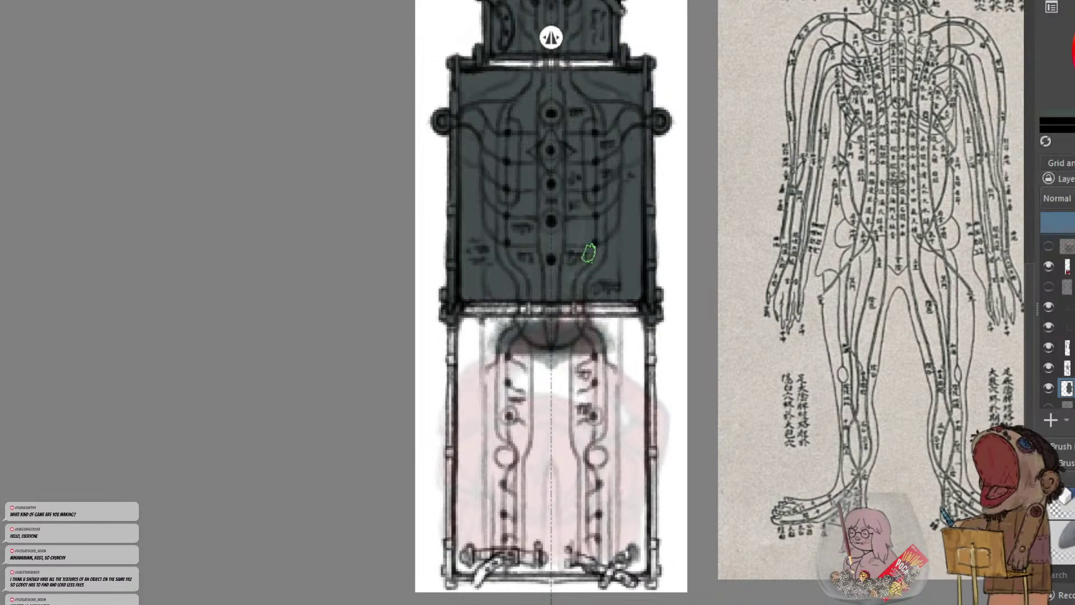
pyautogui.moveTo(575, 302)
pyautogui.mouseDown()
pyautogui.moveTo(632, 299)
pyautogui.moveTo(589, 317)
pyautogui.moveTo(626, 314)
pyautogui.moveTo(538, 323)
pyautogui.moveTo(640, 323)
pyautogui.moveTo(647, 364)
pyautogui.moveTo(644, 345)
pyautogui.moveTo(621, 392)
pyautogui.moveTo(608, 335)
pyautogui.moveTo(631, 356)
pyautogui.moveTo(638, 383)
pyautogui.moveTo(606, 442)
pyautogui.moveTo(570, 332)
pyautogui.moveTo(568, 412)
pyautogui.moveTo(551, 472)
pyautogui.moveTo(597, 428)
pyautogui.moveTo(575, 374)
pyautogui.moveTo(585, 361)
pyautogui.moveTo(613, 497)
pyautogui.moveTo(644, 374)
pyautogui.moveTo(642, 561)
pyautogui.moveTo(649, 503)
pyautogui.moveTo(651, 575)
pyautogui.mouseUp()
pyautogui.press('e')
pyautogui.moveTo(667, 525)
pyautogui.mouseDown()
pyautogui.moveTo(664, 553)
pyautogui.moveTo(641, 570)
pyautogui.moveTo(573, 578)
pyautogui.moveTo(583, 504)
pyautogui.moveTo(566, 447)
pyautogui.moveTo(552, 515)
pyautogui.moveTo(571, 465)
pyautogui.moveTo(585, 462)
pyautogui.moveTo(607, 504)
pyautogui.moveTo(562, 541)
pyautogui.moveTo(604, 518)
pyautogui.moveTo(630, 537)
pyautogui.moveTo(616, 535)
pyautogui.moveTo(642, 521)
pyautogui.moveTo(616, 551)
pyautogui.moveTo(619, 566)
pyautogui.moveTo(634, 558)
pyautogui.mouseUp()
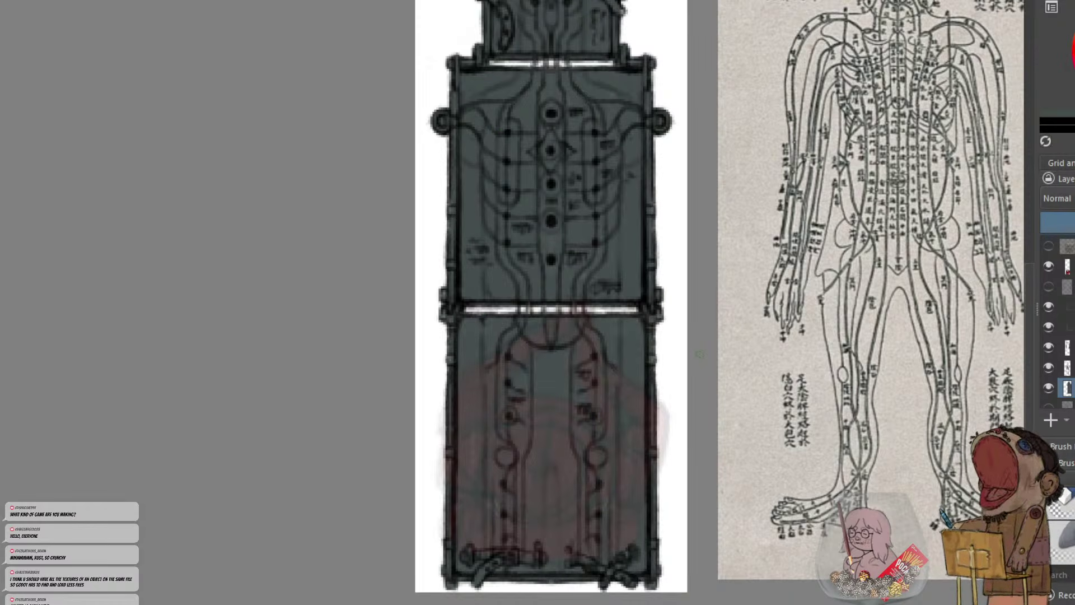
# Examine the filled frame as a whole, switching the fill layer off and on to compare
pyautogui.moveTo(574, 51); pyautogui.dragTo(538, 116)
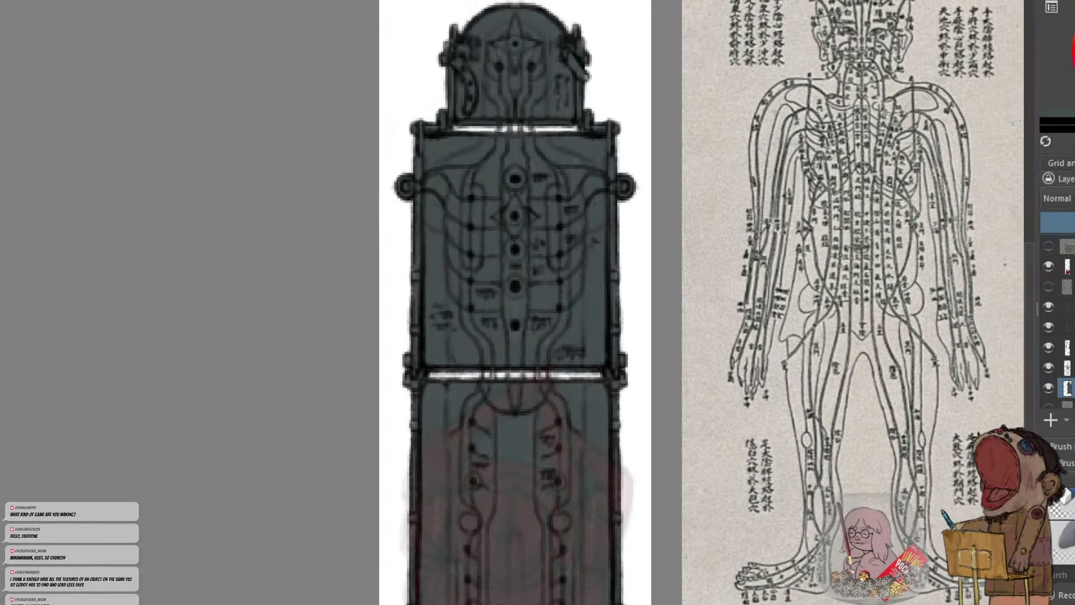
pyautogui.moveTo(495, 176); pyautogui.dragTo(530, 218)
pyautogui.scroll(-1, 545, 180)
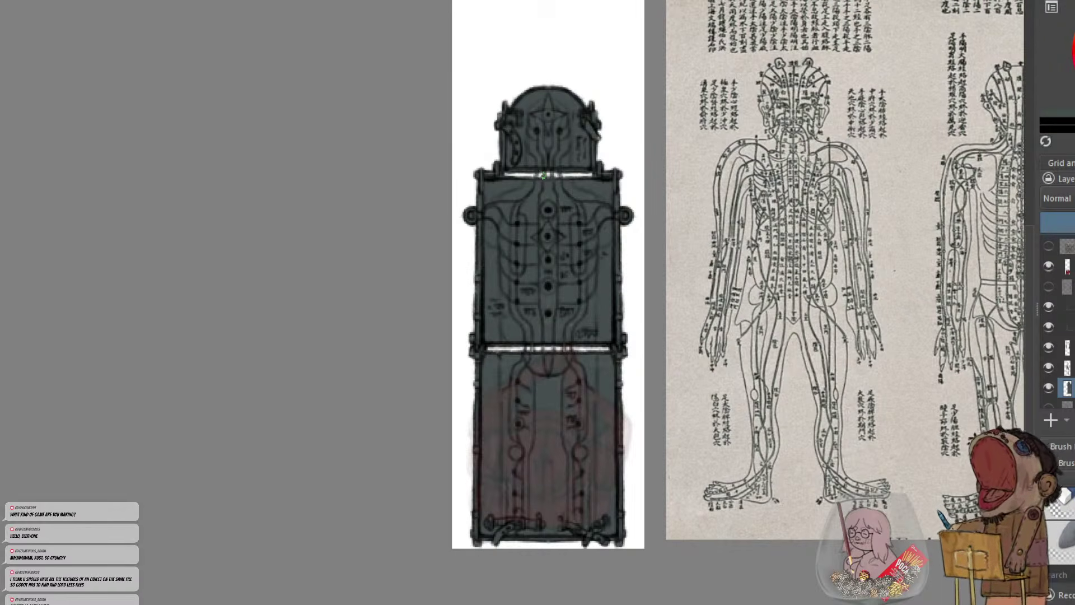
pyautogui.moveTo(651, 363); pyautogui.dragTo(667, 401)
pyautogui.scroll(-1, 665, 400)
pyautogui.scroll(1, 655, 400)
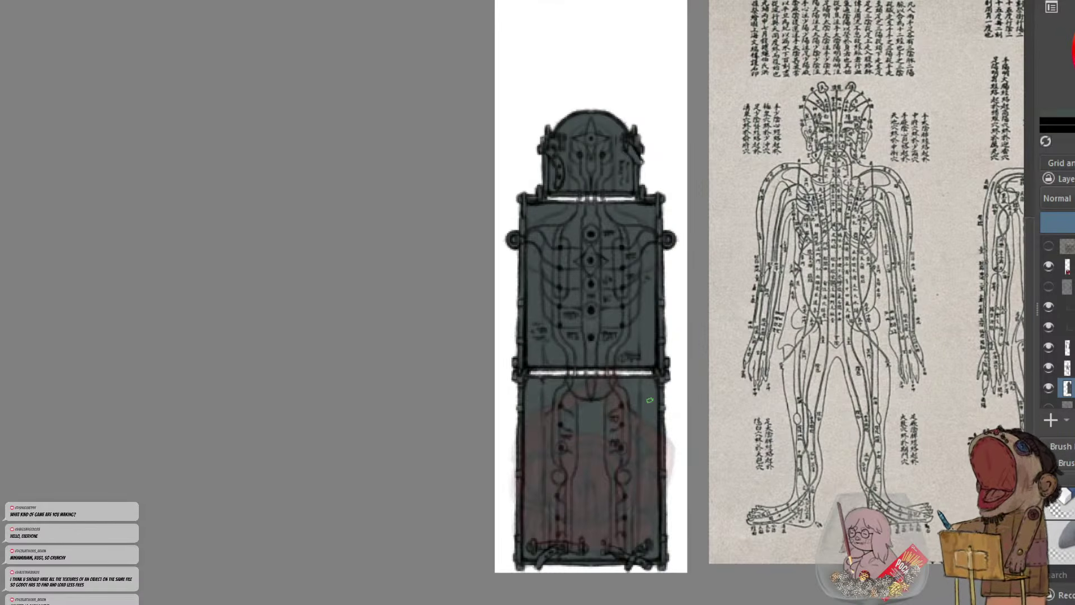
pyautogui.moveTo(615, 249); pyautogui.dragTo(636, 294)
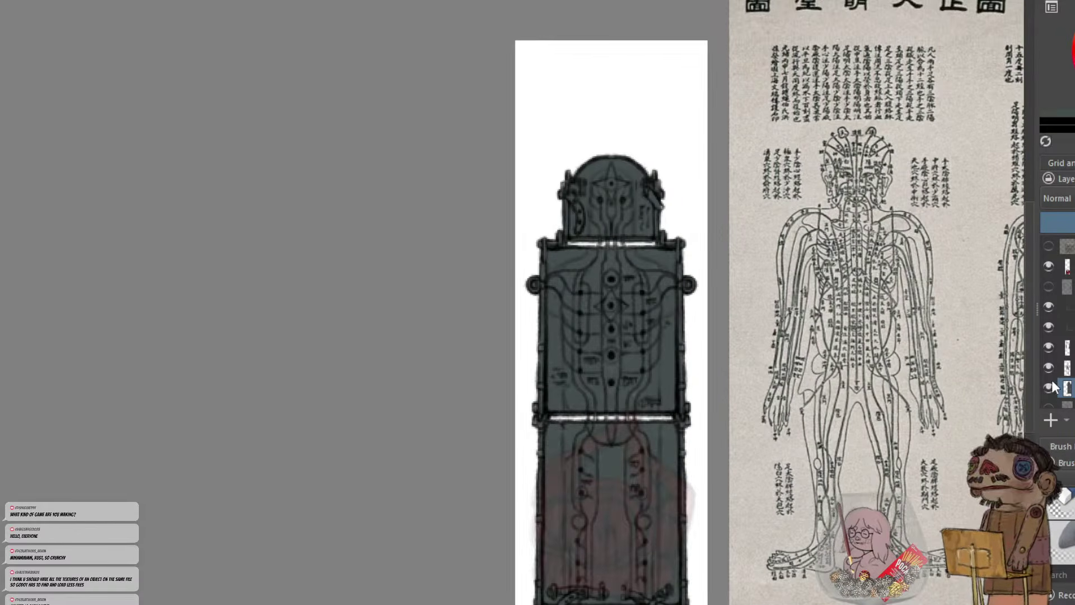
pyautogui.click(1050, 384)
pyautogui.click(1051, 385)
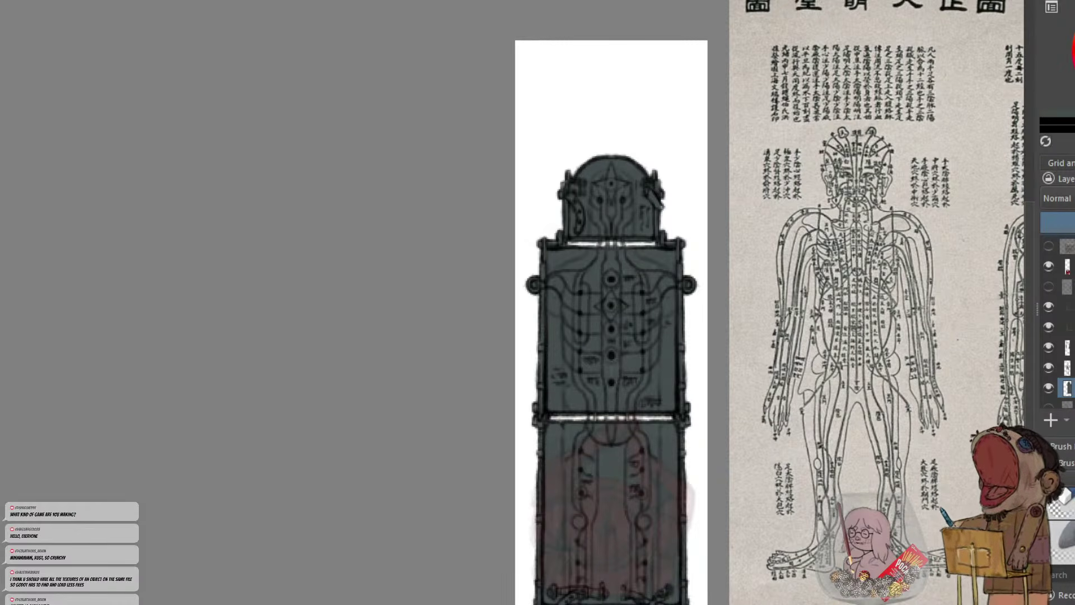
# Hide the pink sketch layer and colour the head and foot straps brown on the fill layer
pyautogui.click(1068, 405)
pyautogui.scroll(3, 1016, 415)
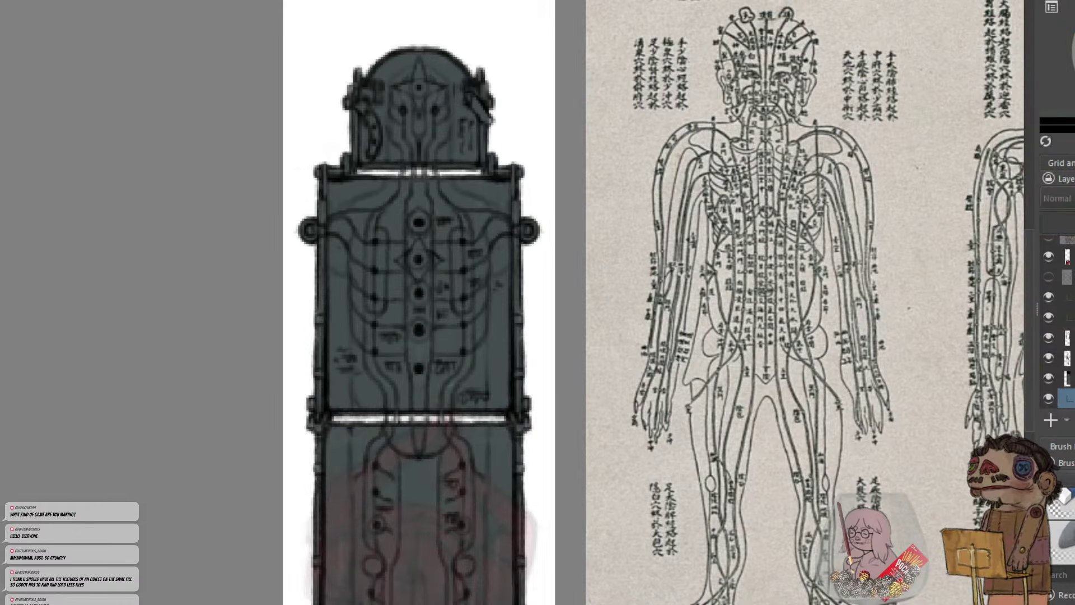
pyautogui.click(1067, 378)
pyautogui.moveTo(928, 326); pyautogui.dragTo(957, 320)
pyautogui.scroll(-3, 956, 319)
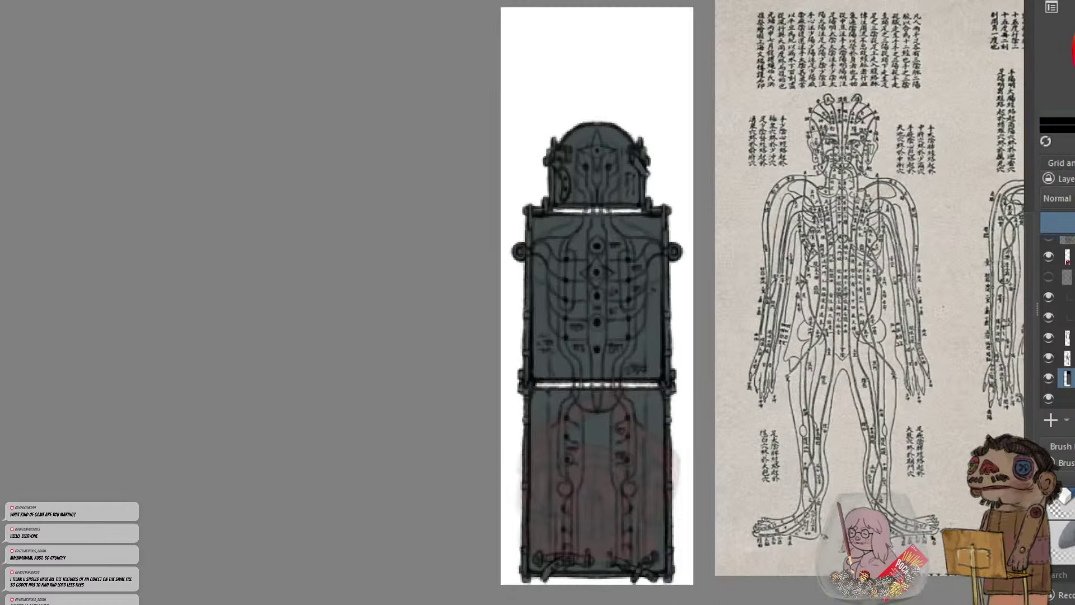
pyautogui.scroll(1, 1063, 283)
pyautogui.click(1051, 266)
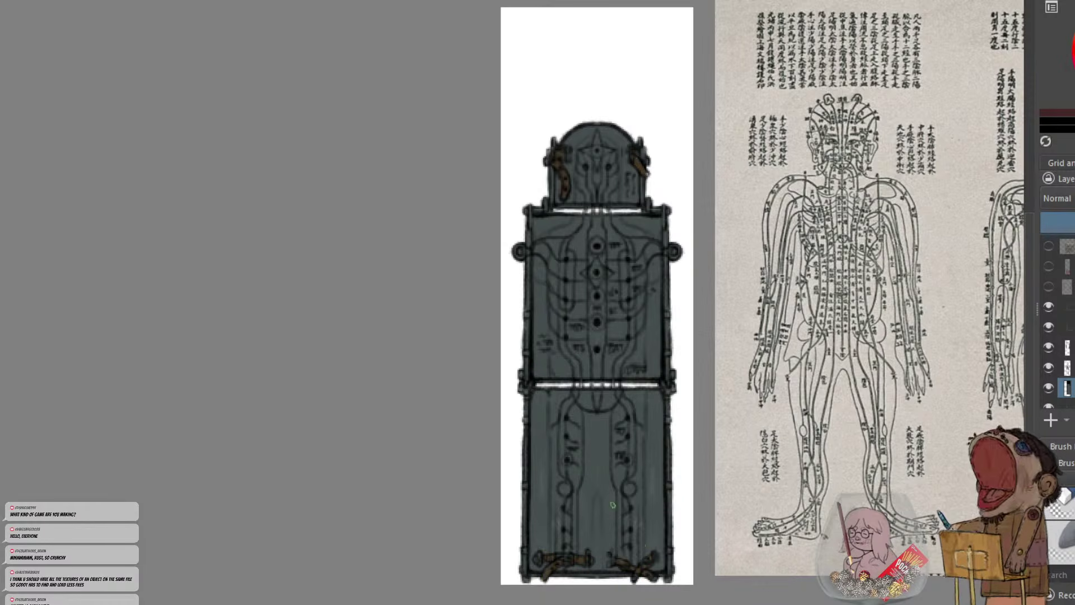
# Check the table photo briefly and brush lighter teal highlights over the torso and leg panels
pyautogui.click(1049, 247)
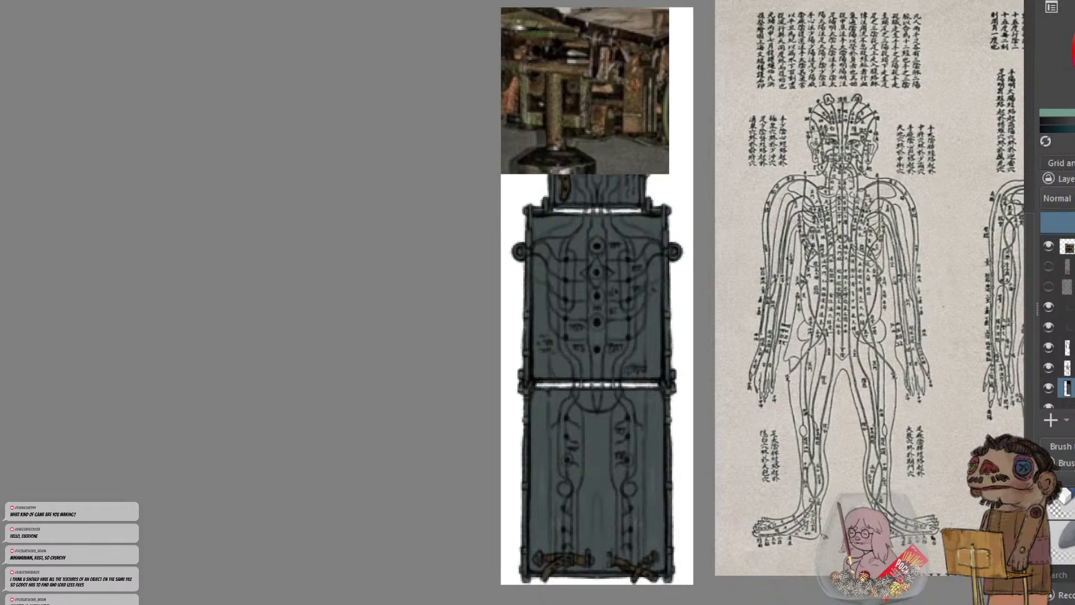
pyautogui.click(1049, 245)
pyautogui.moveTo(540, 235)
pyautogui.mouseDown()
pyautogui.moveTo(598, 284)
pyautogui.moveTo(656, 372)
pyautogui.mouseUp()
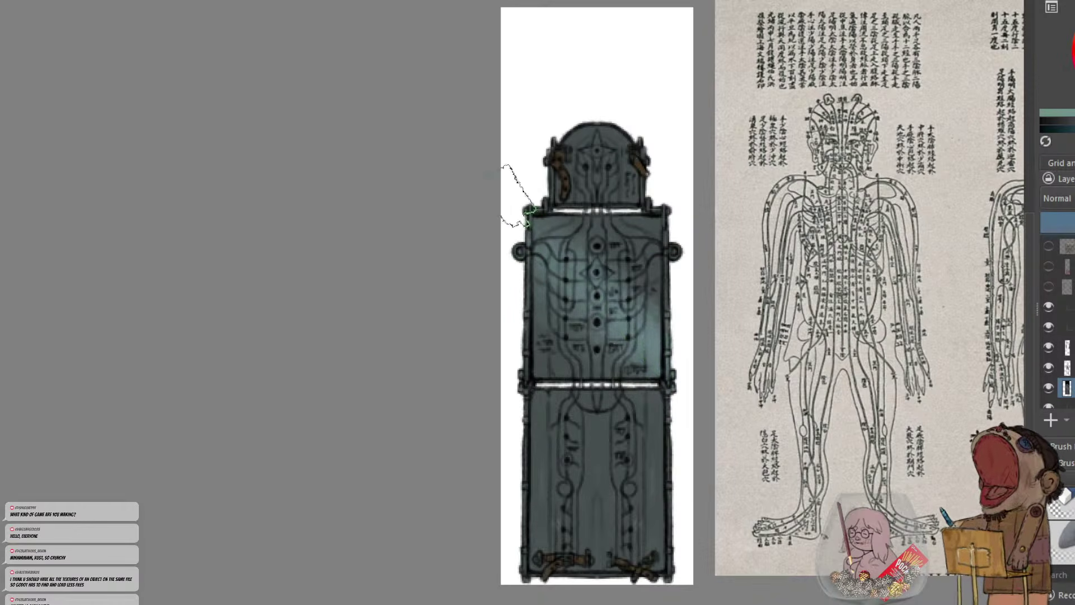
pyautogui.moveTo(585, 434)
pyautogui.mouseDown()
pyautogui.moveTo(655, 512)
pyautogui.moveTo(576, 439)
pyautogui.moveTo(515, 412)
pyautogui.moveTo(624, 529)
pyautogui.mouseUp()
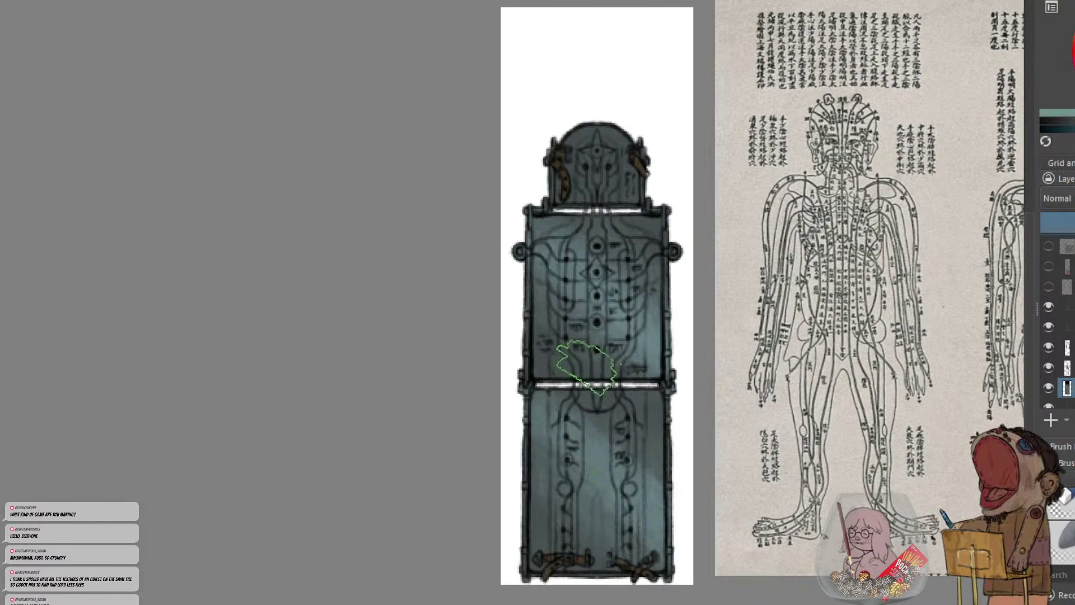
# Choose a darker teal, undo the test stroke at the shoulder and shade the centre of the torso
pyautogui.click(1073, 78)
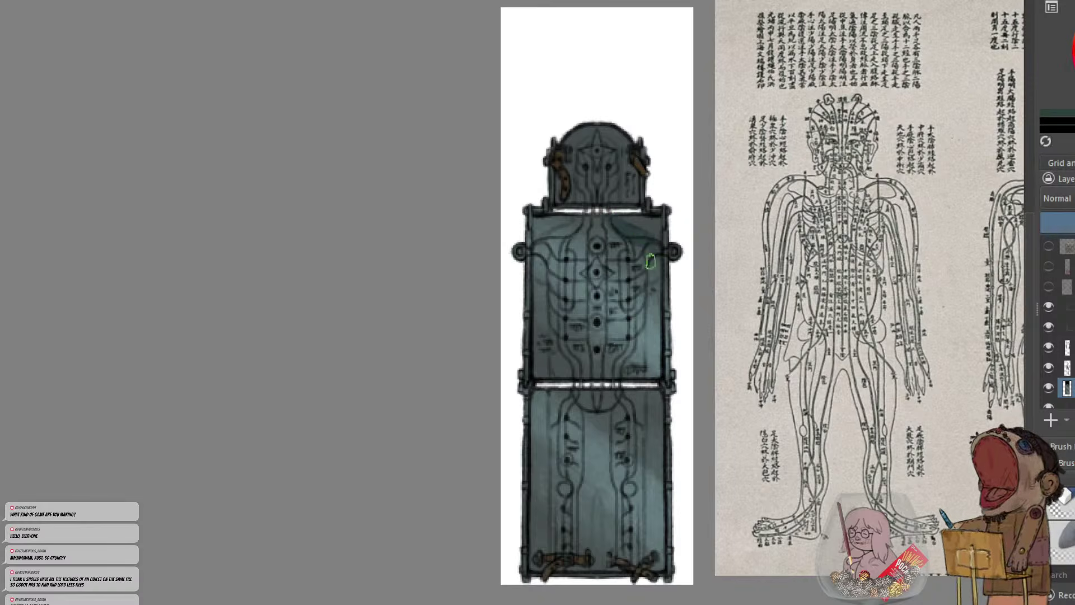
pyautogui.moveTo(617, 230); pyautogui.dragTo(610, 217)
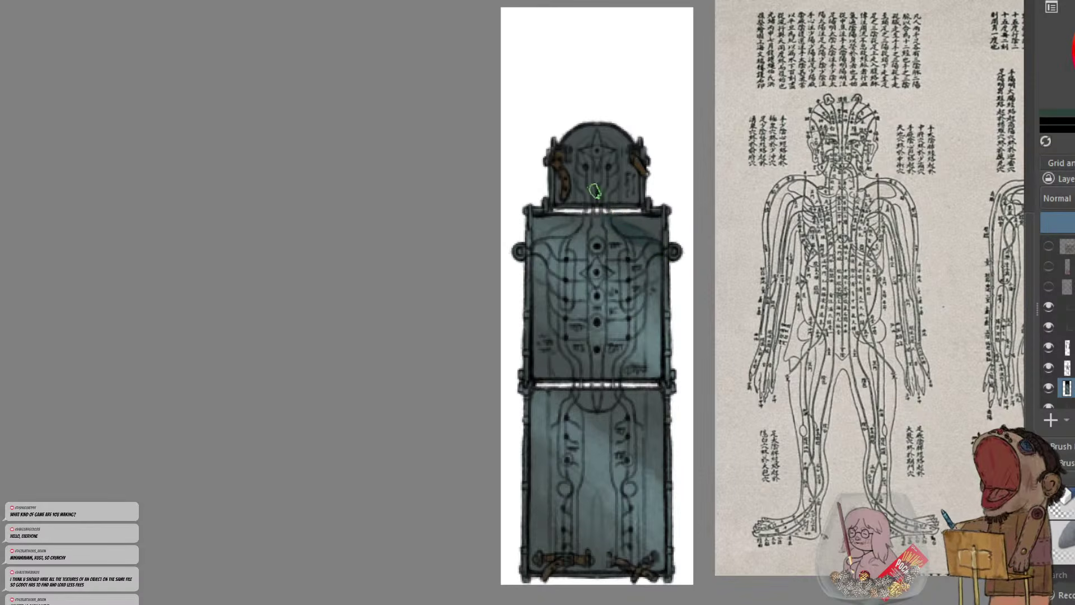
pyautogui.hotkey('ctrl', 'z')
pyautogui.moveTo(593, 262)
pyautogui.mouseDown()
pyautogui.moveTo(601, 314)
pyautogui.moveTo(567, 332)
pyautogui.mouseUp()
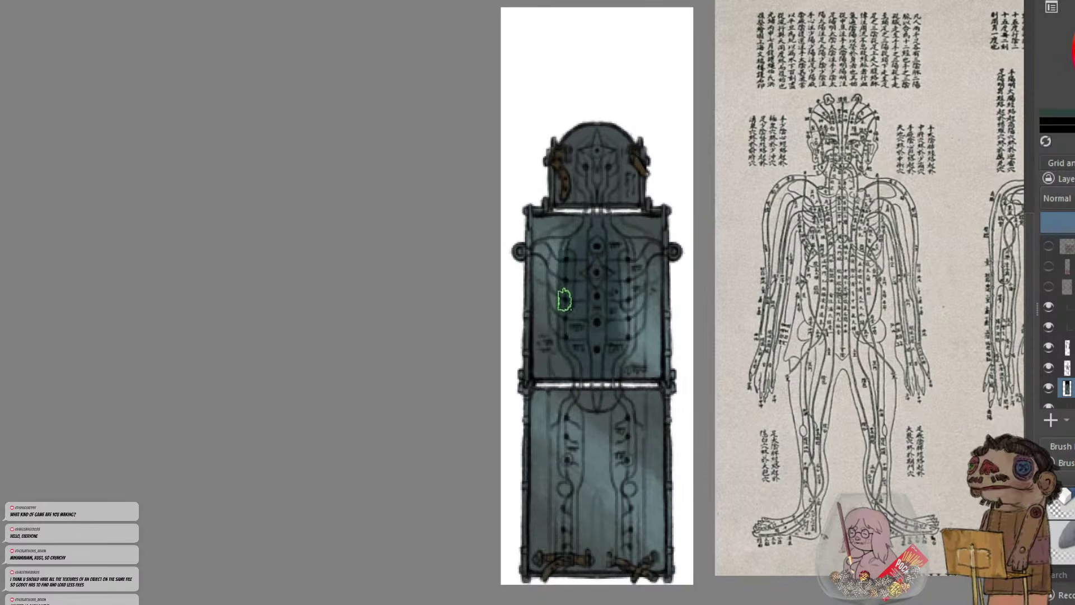
# Turn on mirror symmetry and shade a dark human silhouette across the head, torso and leg panels
pyautogui.press('m')
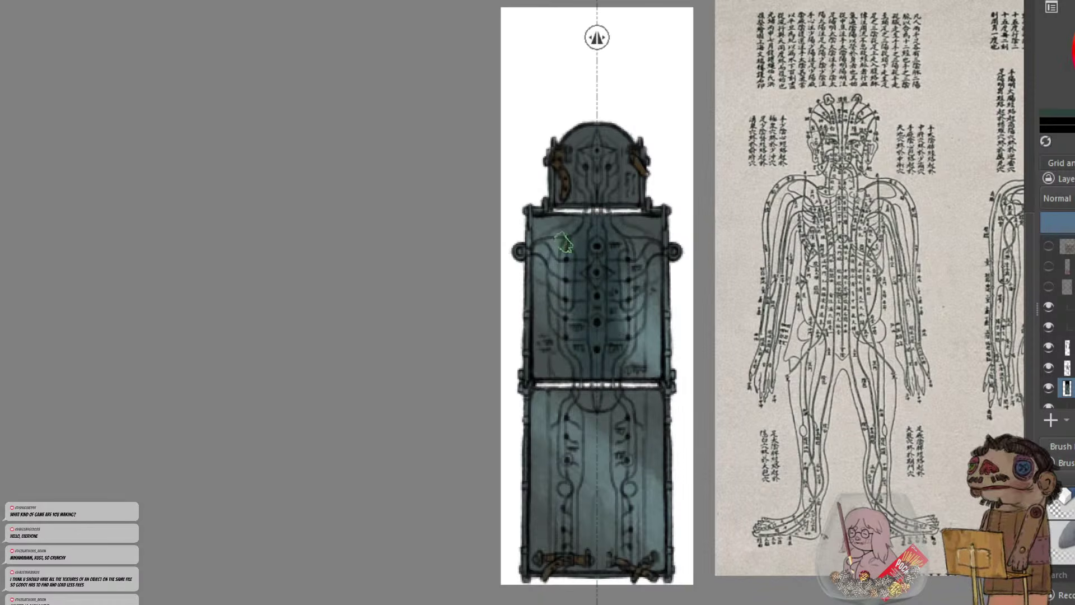
pyautogui.moveTo(551, 250); pyautogui.dragTo(564, 364)
pyautogui.moveTo(567, 280)
pyautogui.mouseDown()
pyautogui.moveTo(576, 254)
pyautogui.moveTo(539, 265)
pyautogui.moveTo(556, 246)
pyautogui.mouseUp()
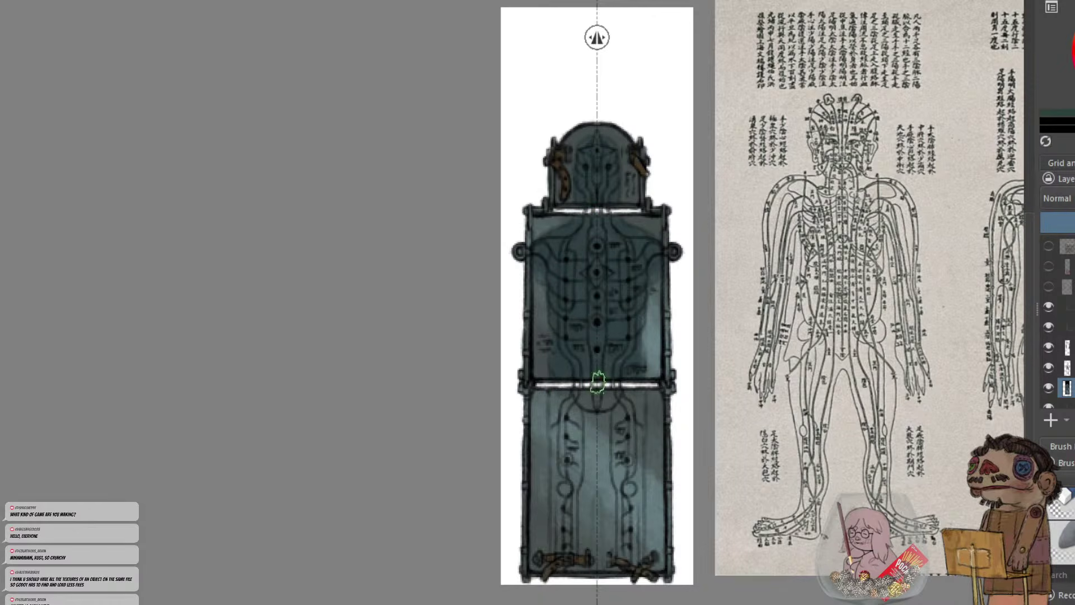
pyautogui.moveTo(574, 404)
pyautogui.mouseDown()
pyautogui.moveTo(571, 474)
pyautogui.moveTo(589, 455)
pyautogui.moveTo(581, 543)
pyautogui.moveTo(576, 441)
pyautogui.moveTo(568, 521)
pyautogui.moveTo(558, 447)
pyautogui.moveTo(560, 538)
pyautogui.mouseUp()
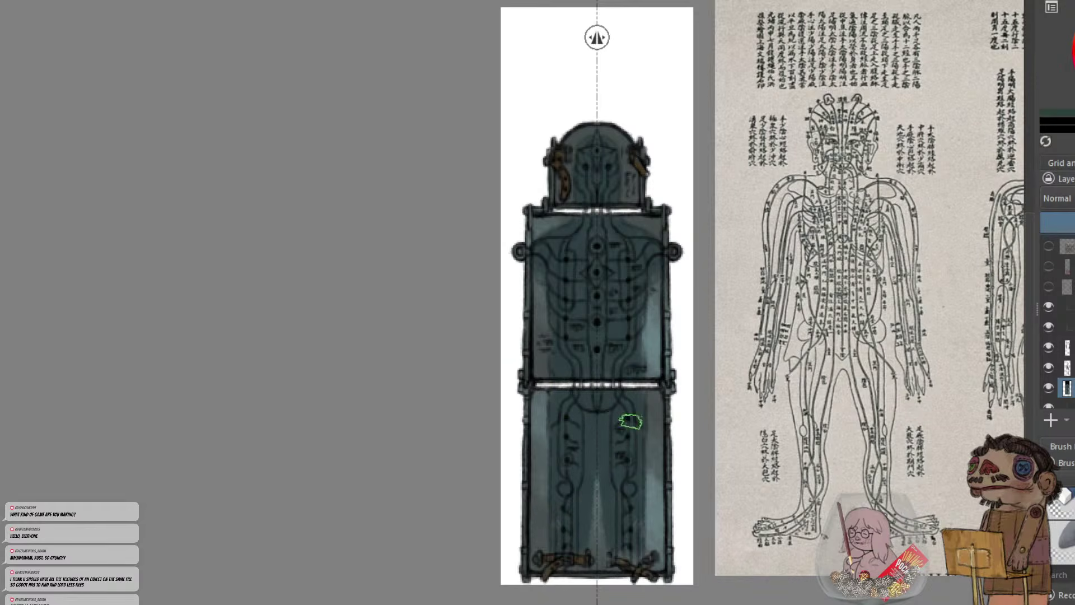
# Sample teal tones from the panels and refine the lighter areas beside the silhouette's torso and around its legs
pyautogui.keyDown('ctrl'); pyautogui.click(660, 490); pyautogui.keyUp('ctrl')
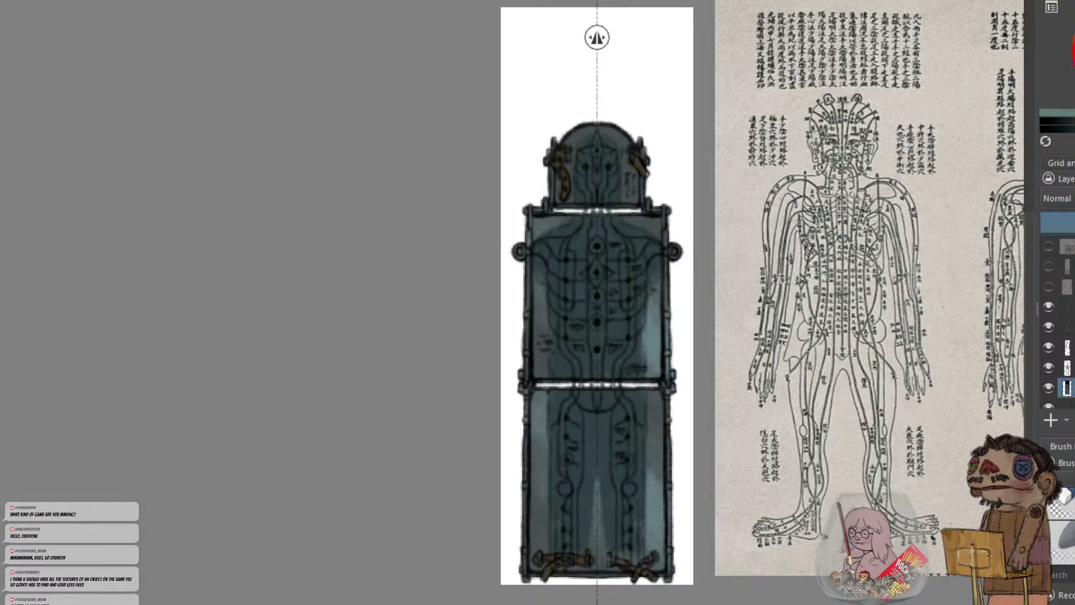
pyautogui.moveTo(647, 418); pyautogui.dragTo(644, 492)
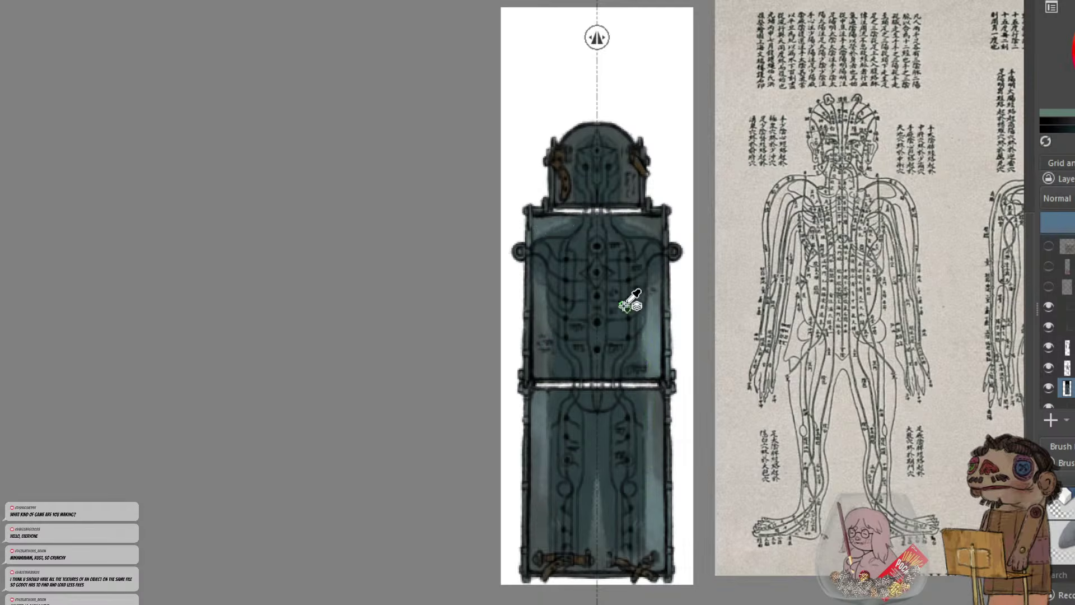
pyautogui.keyDown('ctrl'); pyautogui.click(538, 365); pyautogui.keyUp('ctrl')
pyautogui.moveTo(543, 355); pyautogui.dragTo(545, 335)
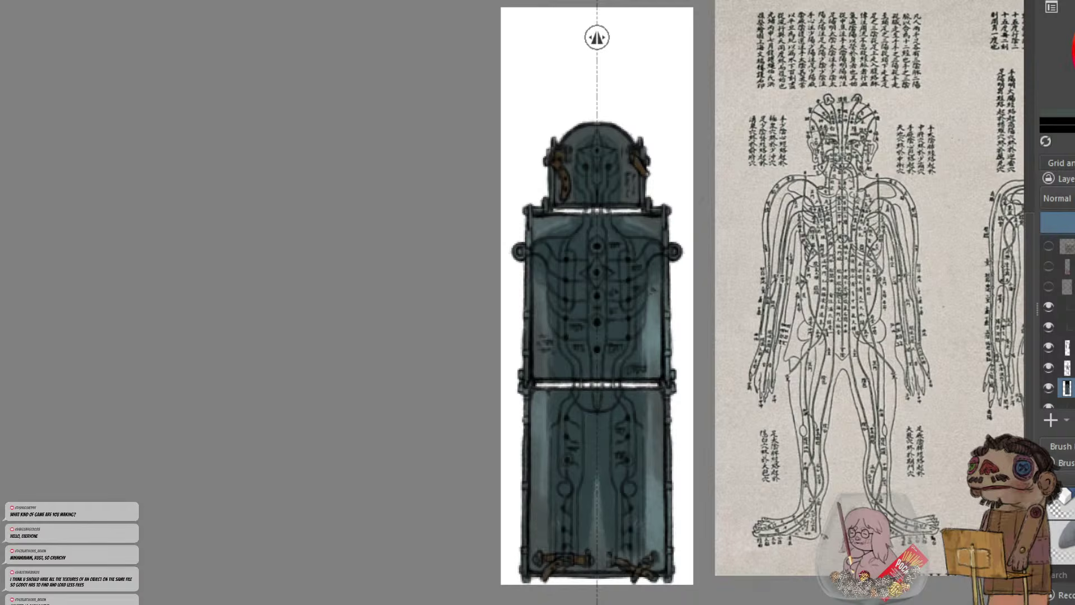
pyautogui.click(1074, 78)
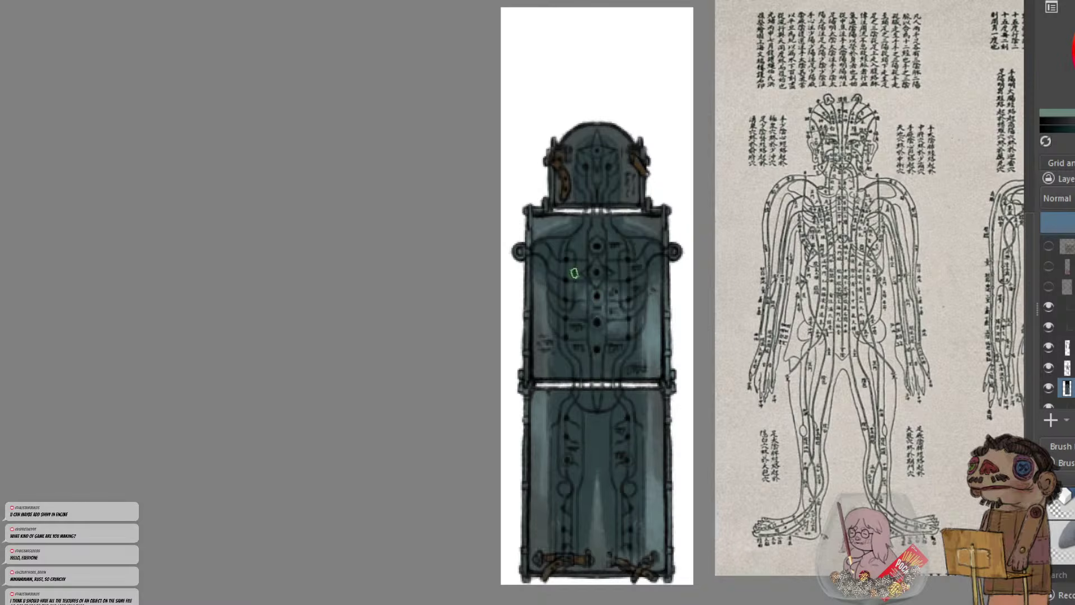
# Brush teal tones over the chest and between the legs, and shade the silhouette's upper arms and sides darker
pyautogui.moveTo(556, 277); pyautogui.dragTo(580, 305)
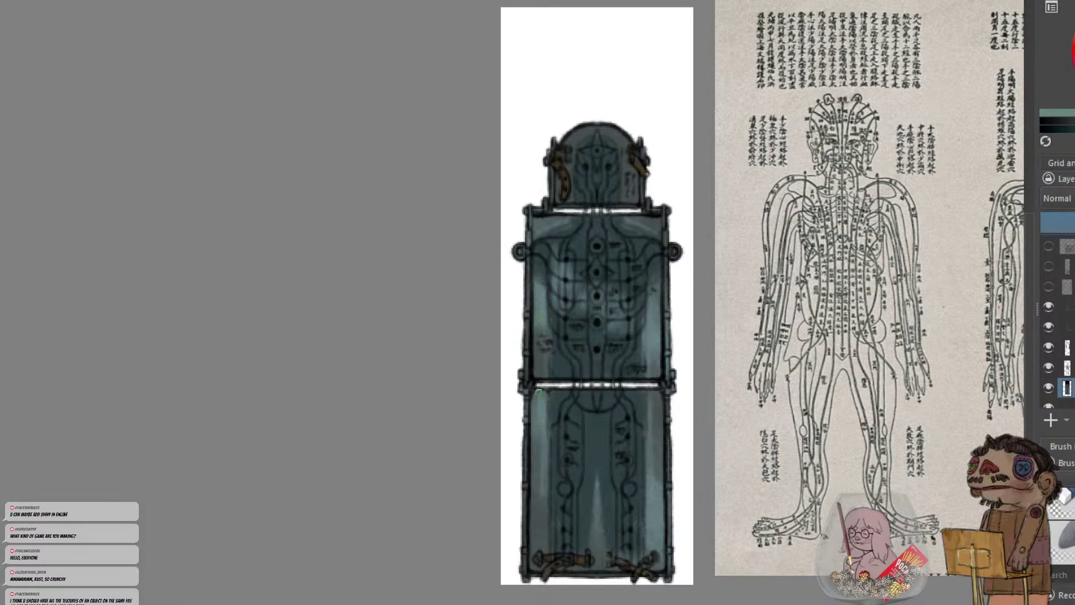
pyautogui.moveTo(598, 483); pyautogui.dragTo(594, 515)
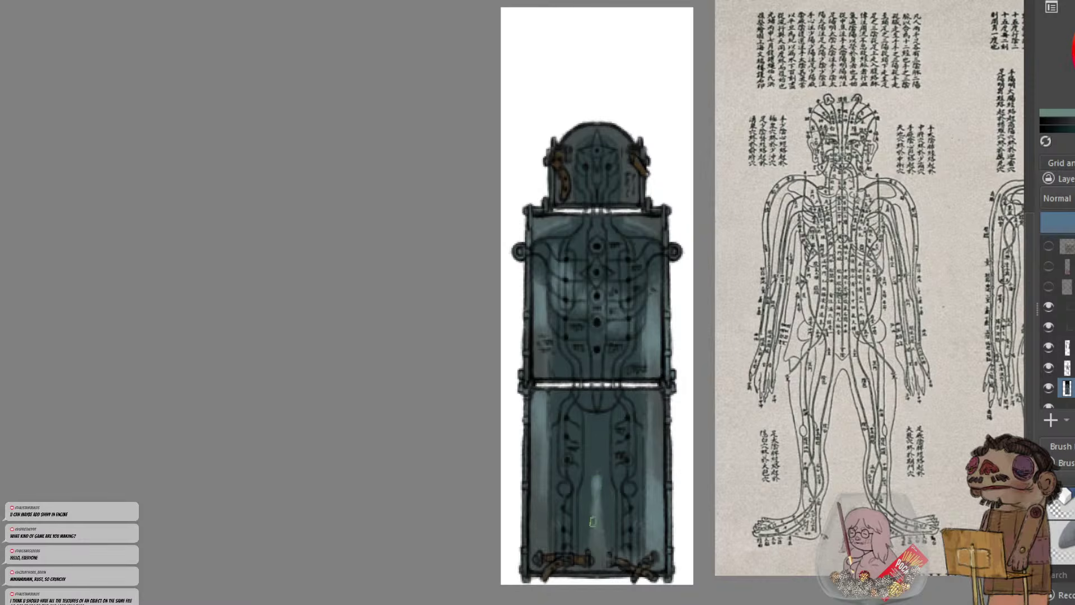
pyautogui.keyDown('ctrl'); pyautogui.click(593, 467); pyautogui.keyUp('ctrl')
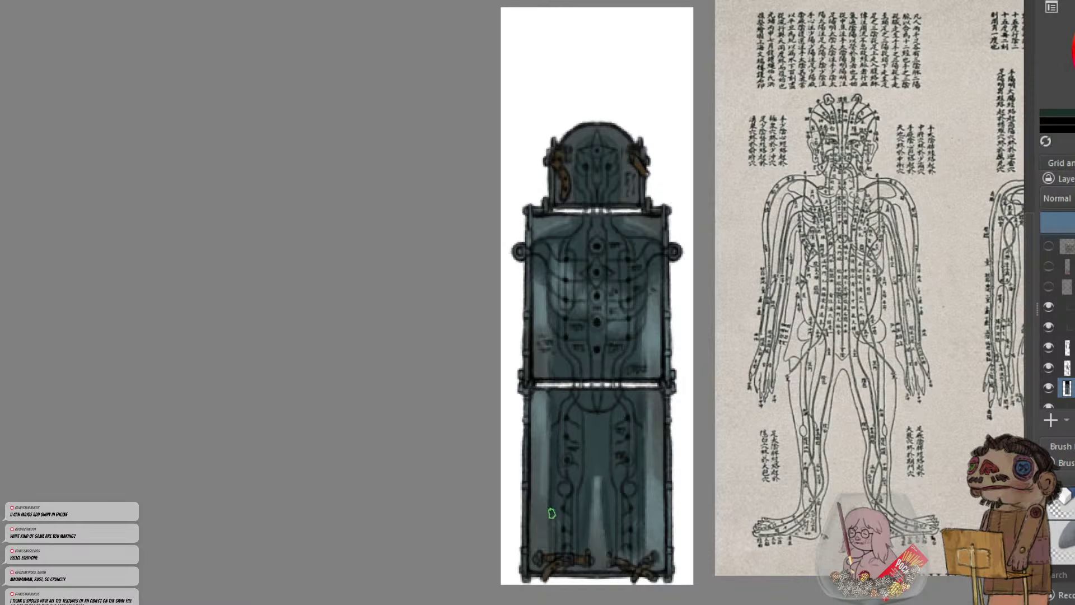
pyautogui.moveTo(557, 327)
pyautogui.mouseDown()
pyautogui.moveTo(550, 256)
pyautogui.moveTo(534, 274)
pyautogui.mouseUp()
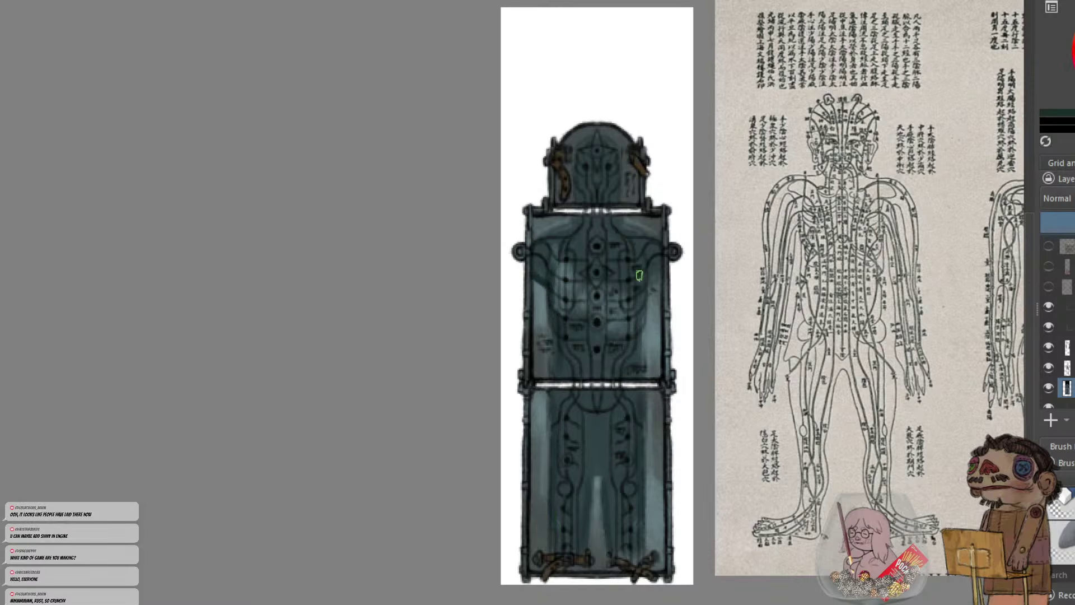
pyautogui.moveTo(639, 275); pyautogui.dragTo(642, 332)
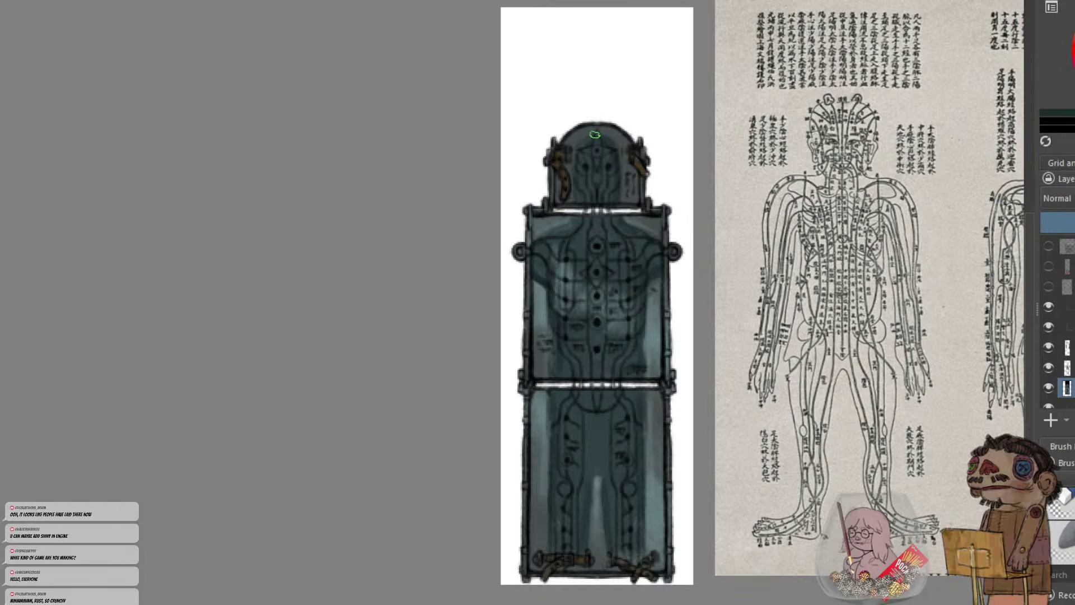
# Sample the lighter teal from the torso panel and brush highlights around the silhouette on the head panel
pyautogui.keyDown('alt'); pyautogui.click(543, 303); pyautogui.keyUp('alt')
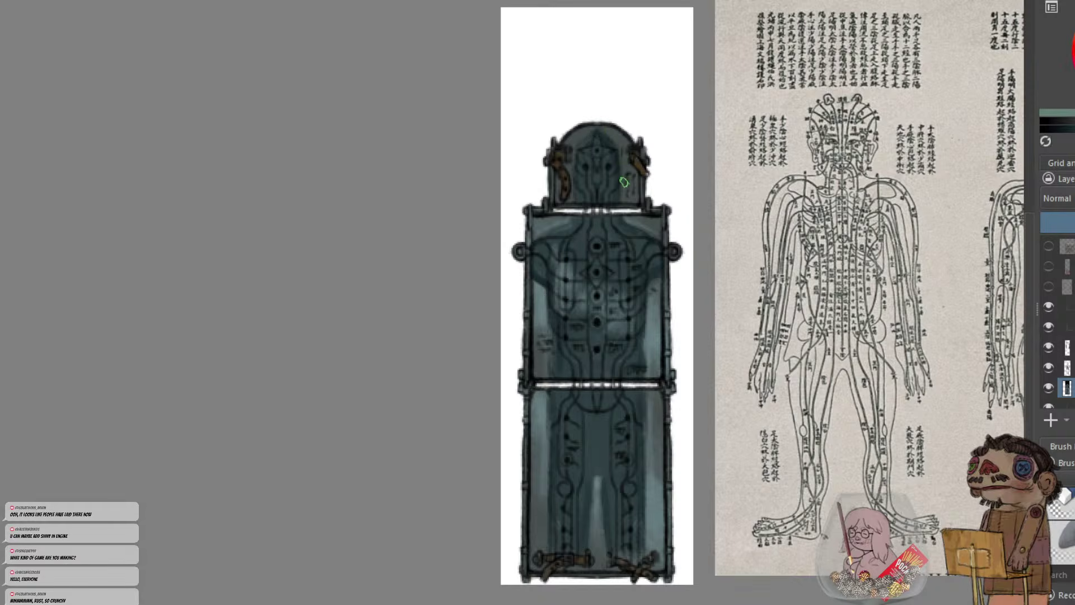
pyautogui.moveTo(626, 169); pyautogui.dragTo(635, 184)
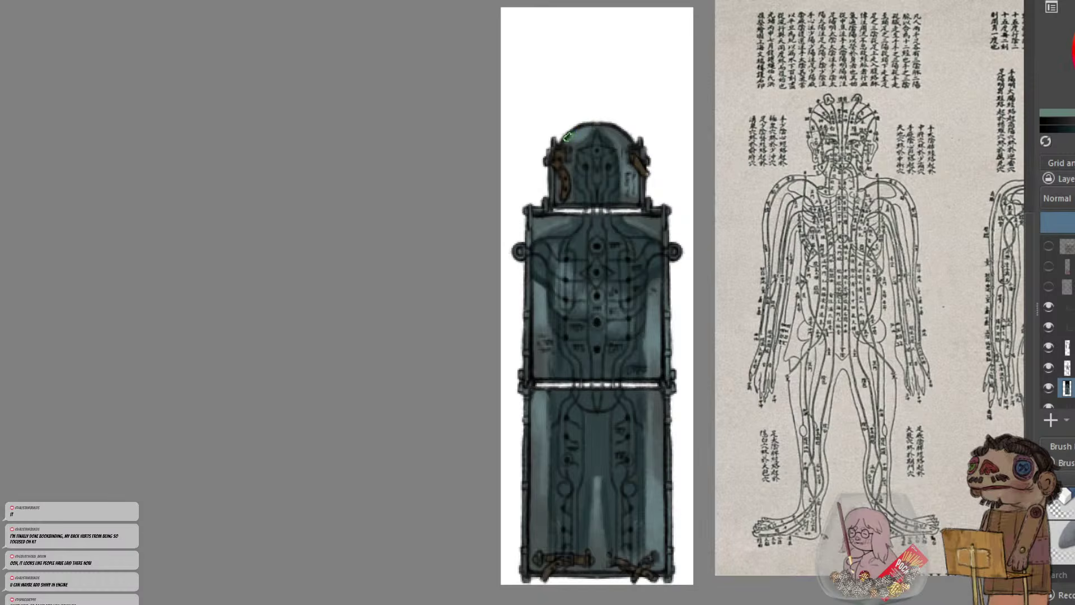
pyautogui.hotkey('ctrl', '-')
pyautogui.hotkey('ctrl', '-')
pyautogui.hotkey('ctrl', '-')
pyautogui.hotkey('ctrl', '+')
pyautogui.hotkey('ctrl', '+')
pyautogui.hotkey('ctrl', '+')
# Sample teal tones from the leg and torso panels and shade the silhouette's chest and abdomen with a larger brush
pyautogui.keyDown('ctrl'); pyautogui.click(593, 495); pyautogui.keyUp('ctrl')
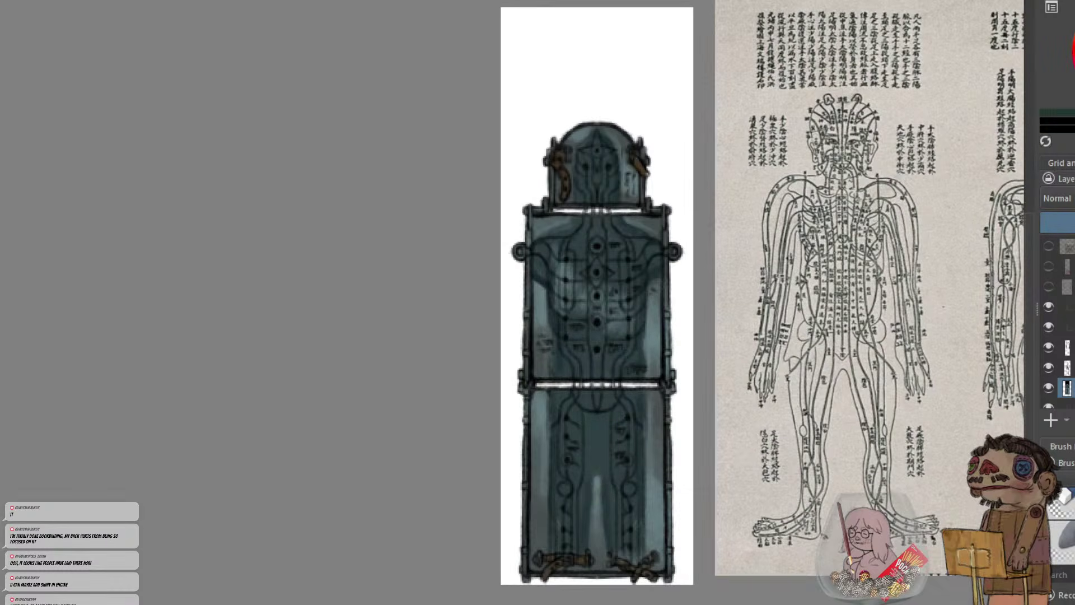
pyautogui.keyDown('alt'); pyautogui.click(542, 501); pyautogui.keyUp('alt')
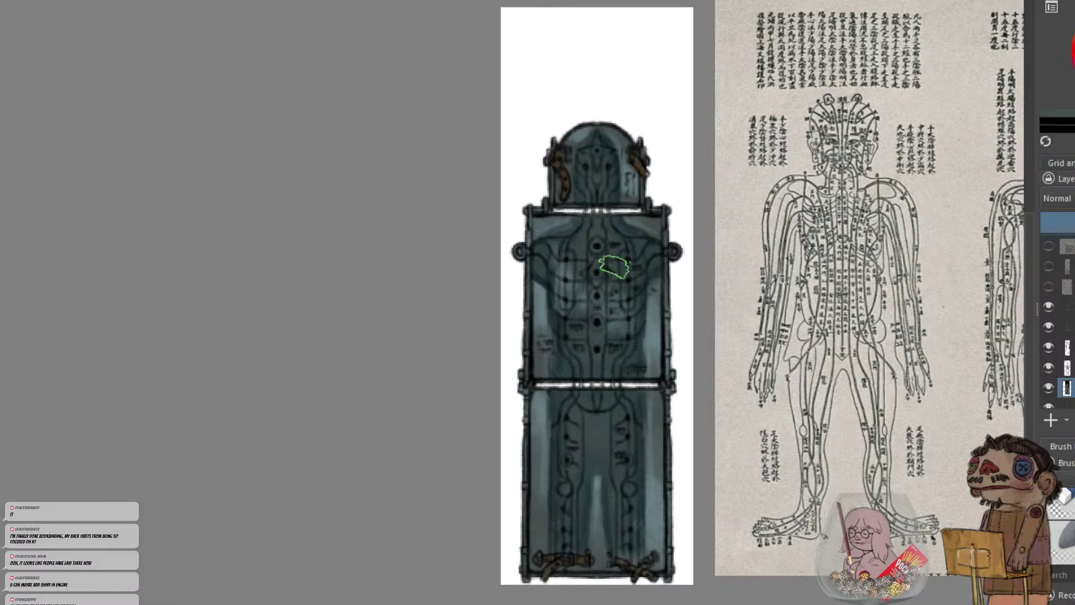
pyautogui.keyDown('alt'); pyautogui.click(583, 309); pyautogui.keyUp('alt')
pyautogui.moveTo(581, 325); pyautogui.dragTo(573, 340)
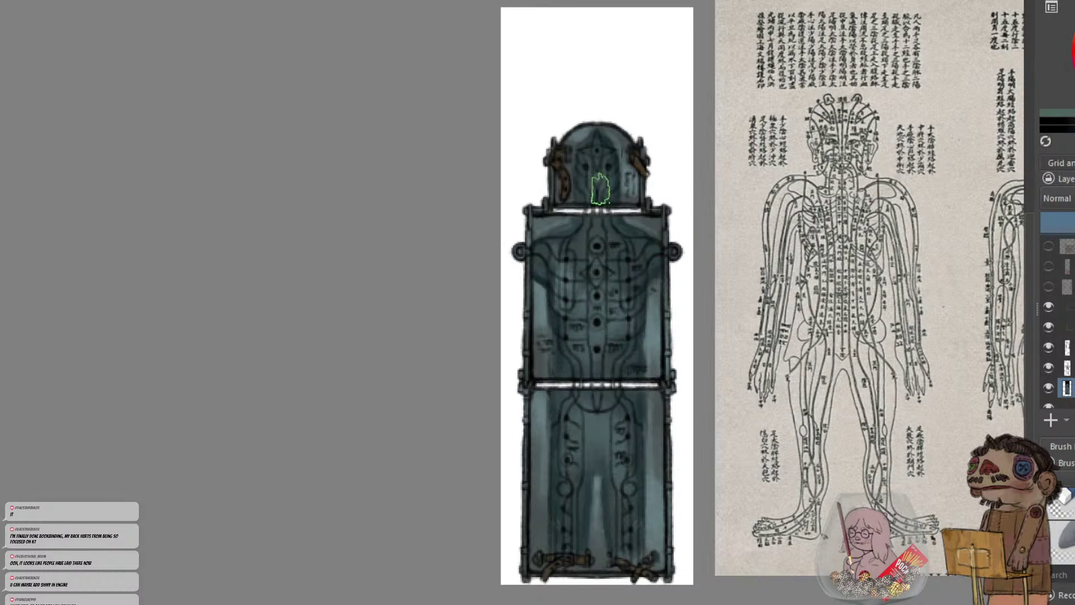
pyautogui.hotkey('ctrl', '-')
pyautogui.hotkey('ctrl', '-')
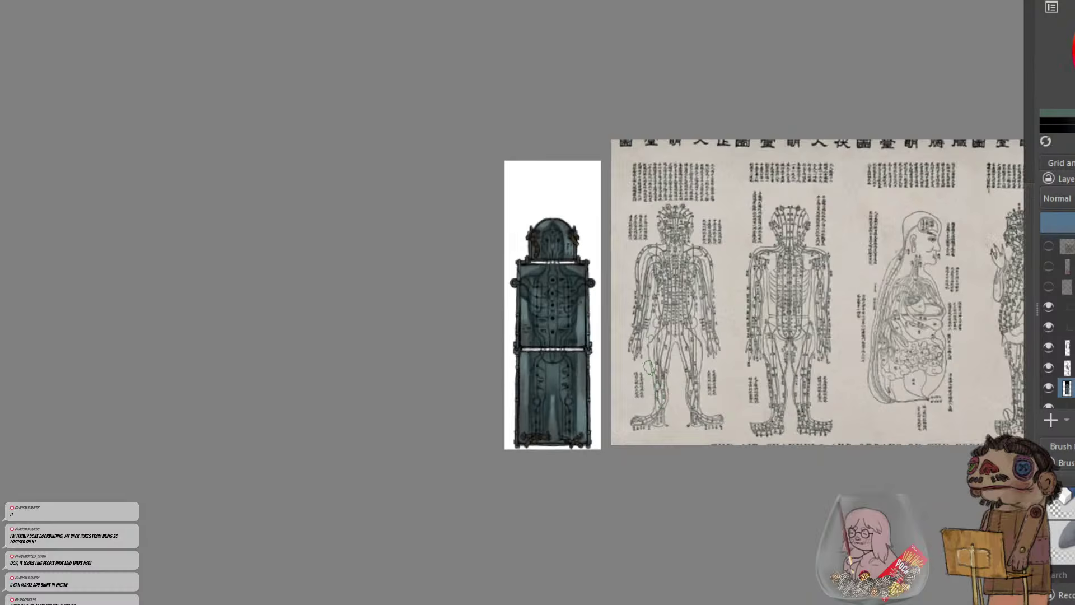
pyautogui.press('+')
pyautogui.press('+')
pyautogui.press('+')
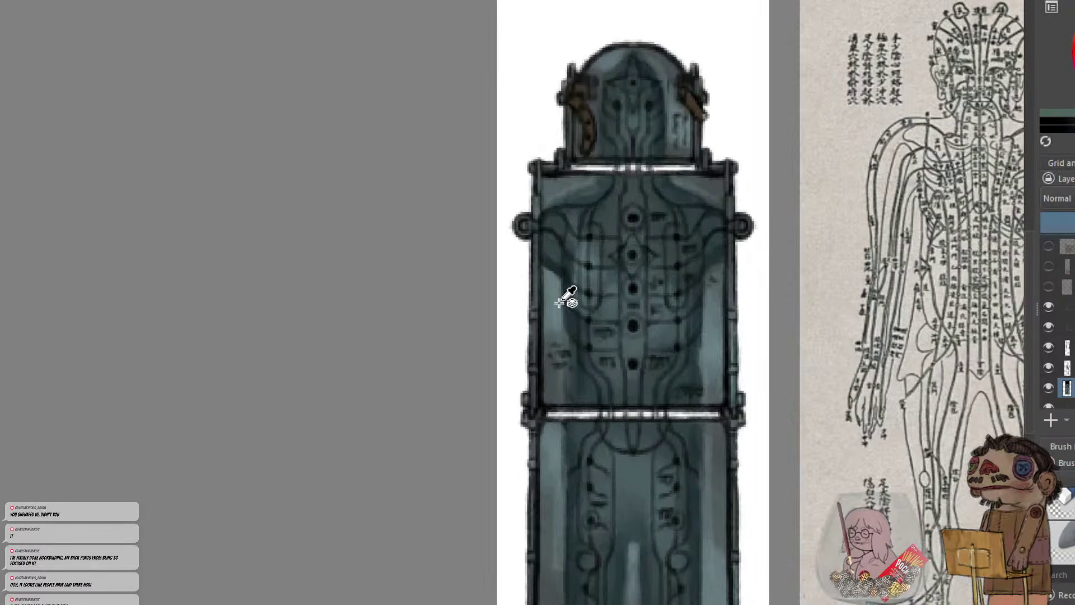
pyautogui.press('-')
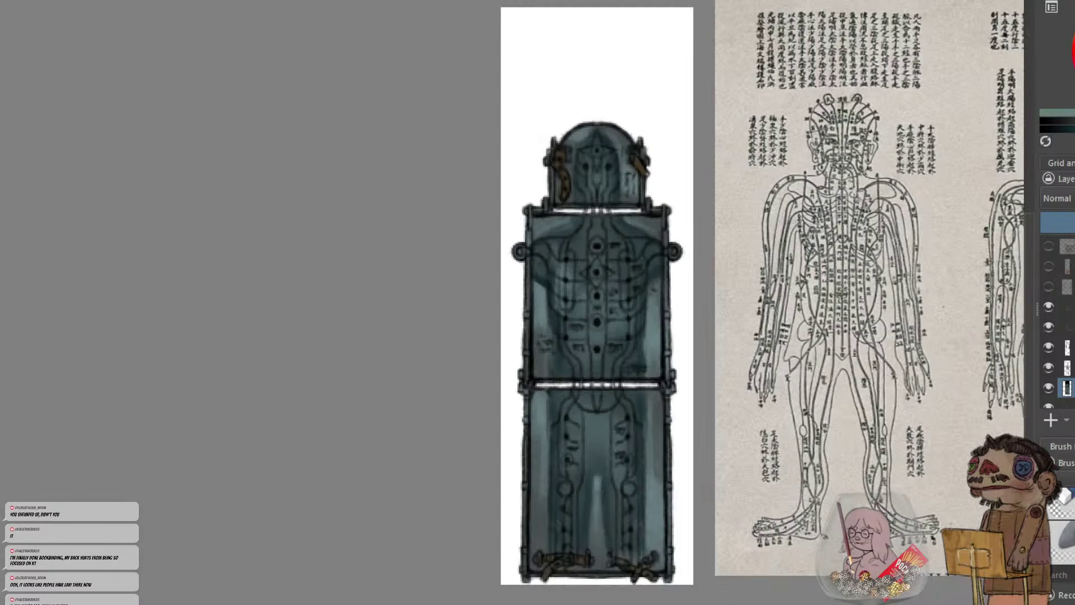
# Lighten the teal and brush highlights between the legs and along the edges of the torso and leg panels
pyautogui.press('l')
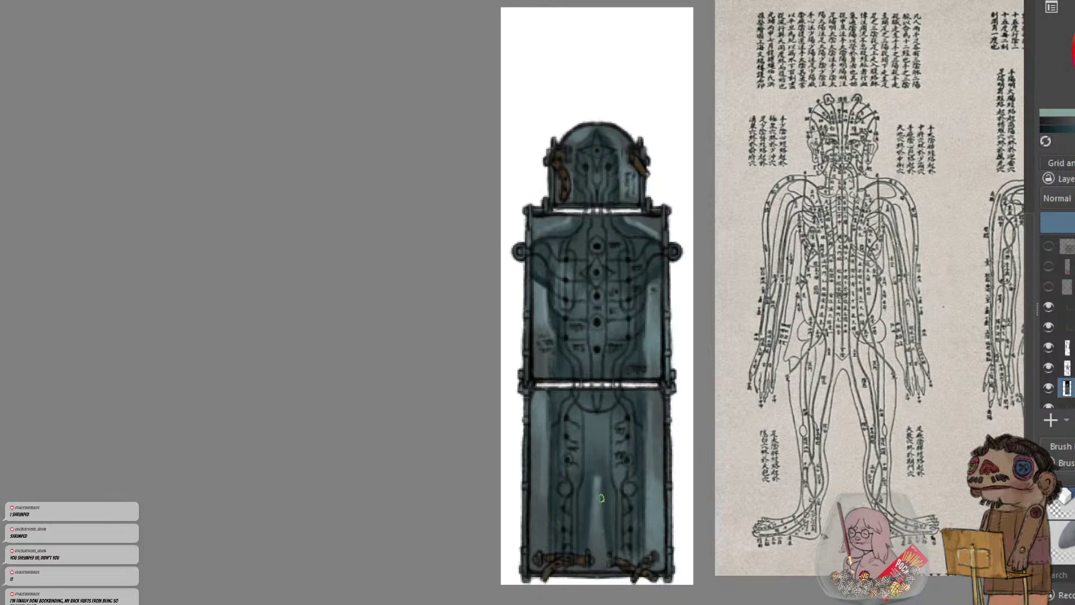
pyautogui.press('-')
pyautogui.press('-')
pyautogui.press('-')
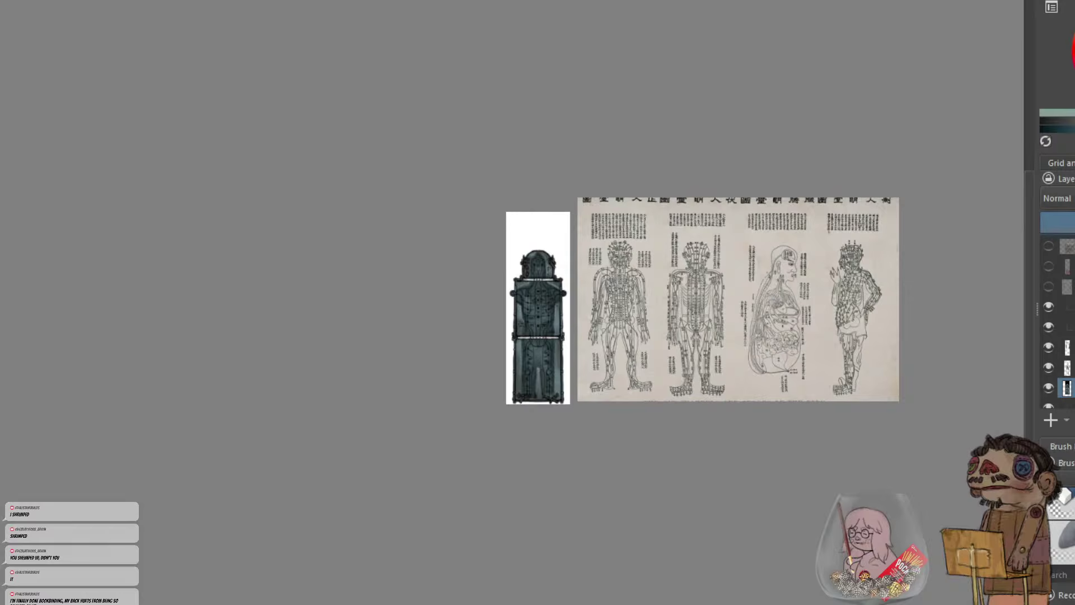
pyautogui.press('+')
pyautogui.press('+')
pyautogui.press('+')
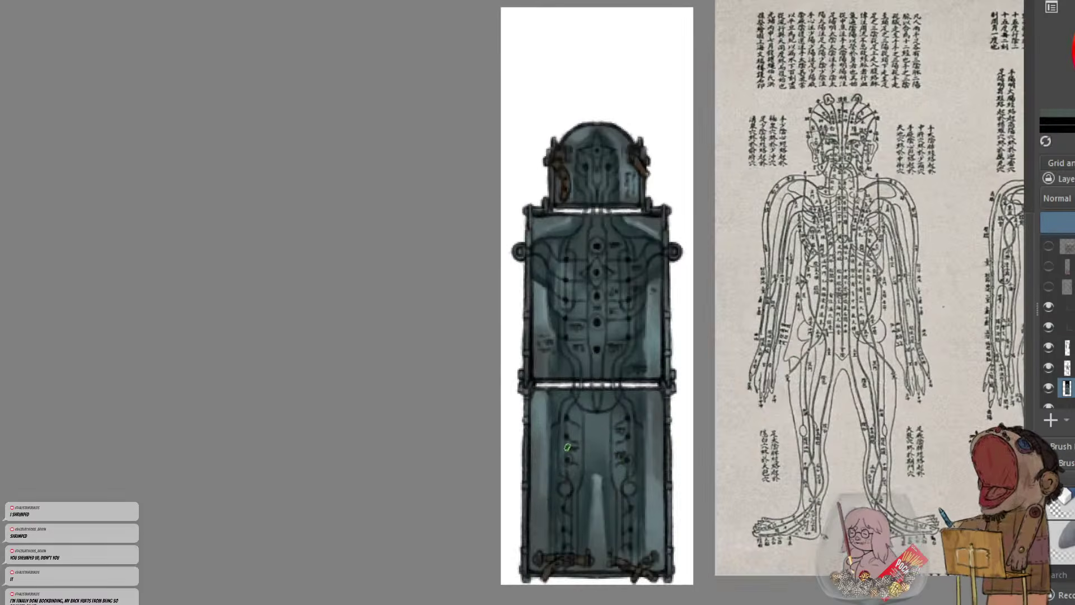
# Sample a dark teal beside the lower leg and refine the shading of the legs down to the foot straps
pyautogui.keyDown('alt'); pyautogui.click(553, 523); pyautogui.keyUp('alt')
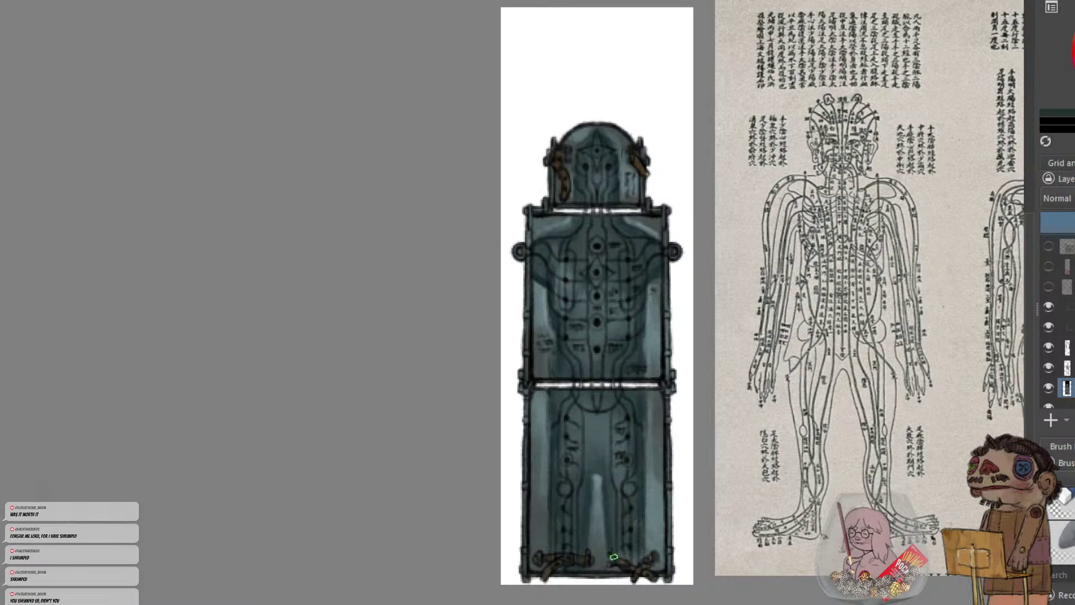
pyautogui.press('-')
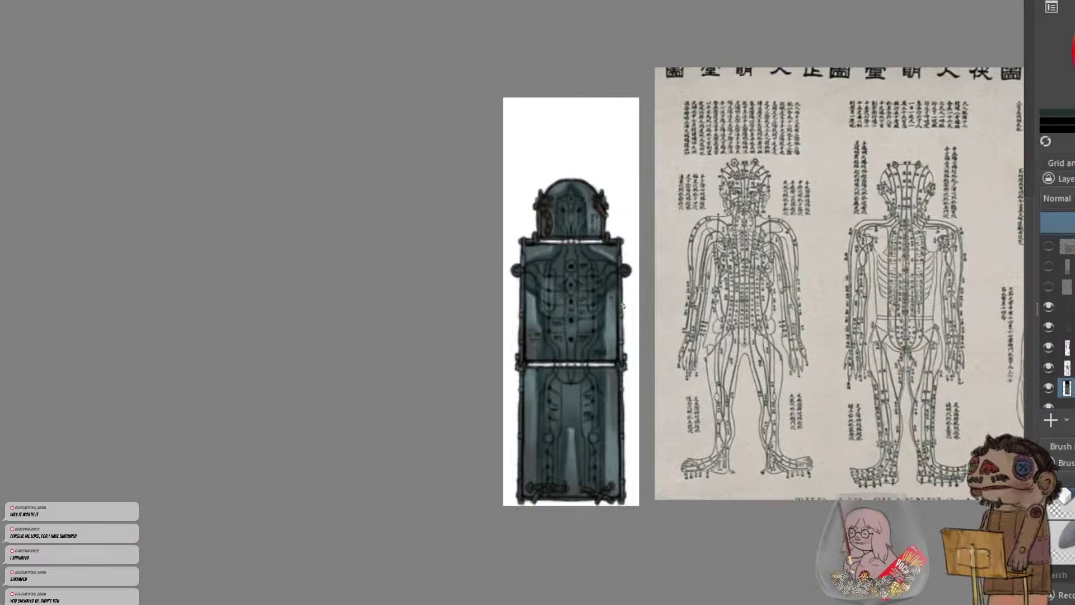
pyautogui.press('-')
pyautogui.press('-')
pyautogui.press('-')
pyautogui.press('+')
pyautogui.press('+')
pyautogui.press('+')
pyautogui.press('+')
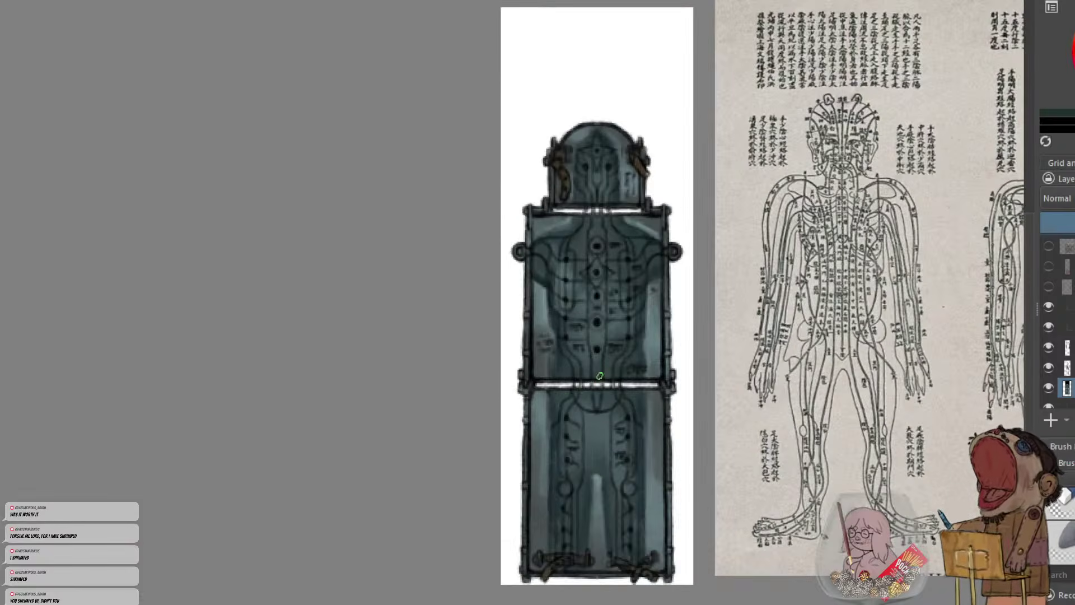
# Sample a light teal from the leg panel and brush highlights along the outer edges of the leg and torso panels
pyautogui.keyDown('ctrl'); pyautogui.click(539, 421); pyautogui.keyUp('ctrl')
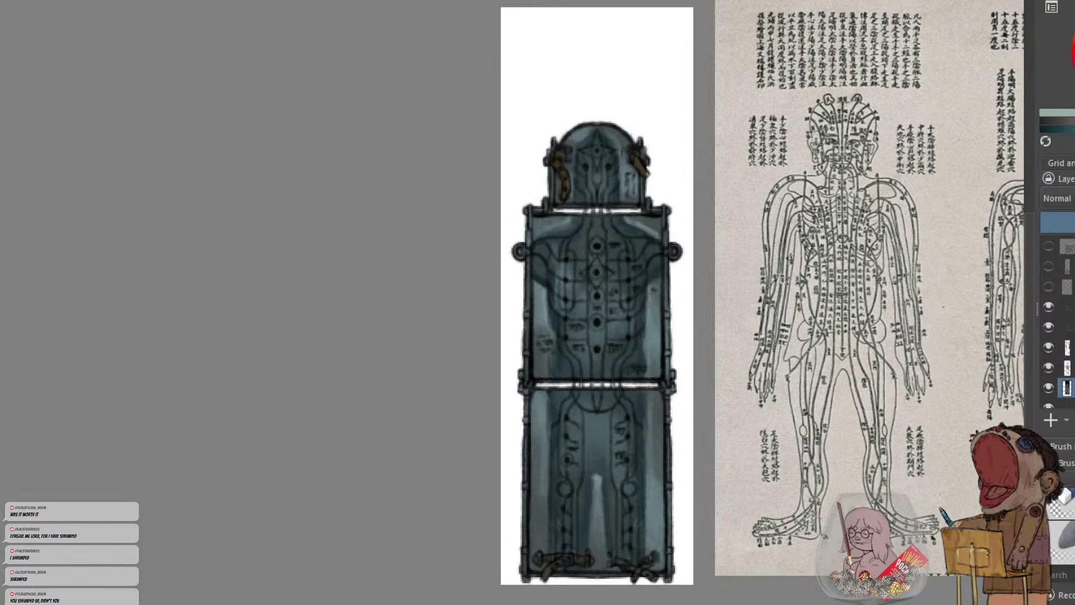
pyautogui.moveTo(548, 460); pyautogui.dragTo(546, 509)
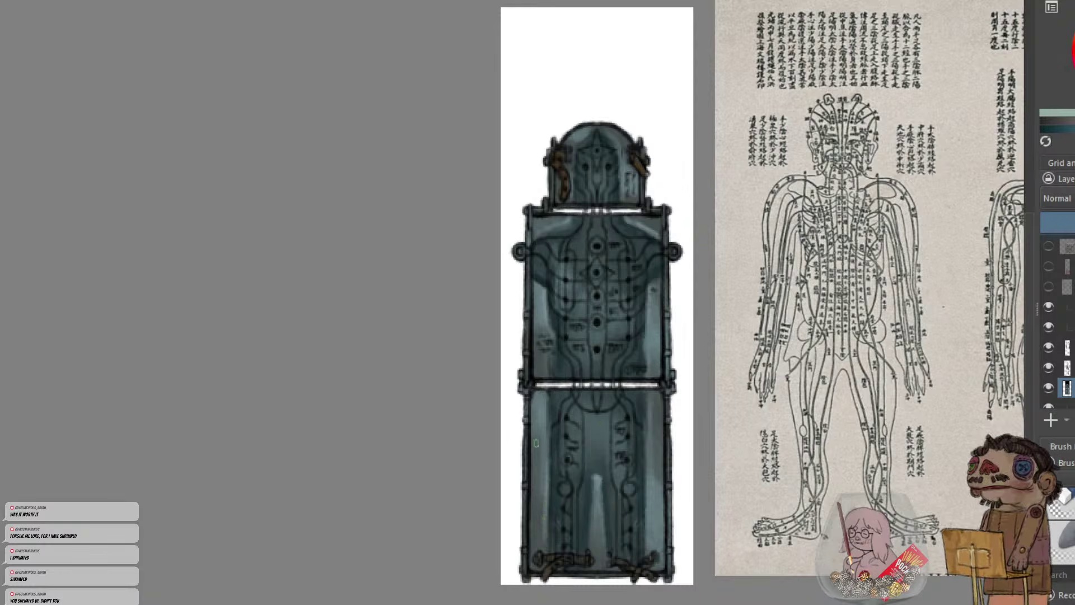
pyautogui.moveTo(530, 424)
pyautogui.mouseDown()
pyautogui.moveTo(538, 527)
pyautogui.moveTo(530, 553)
pyautogui.mouseUp()
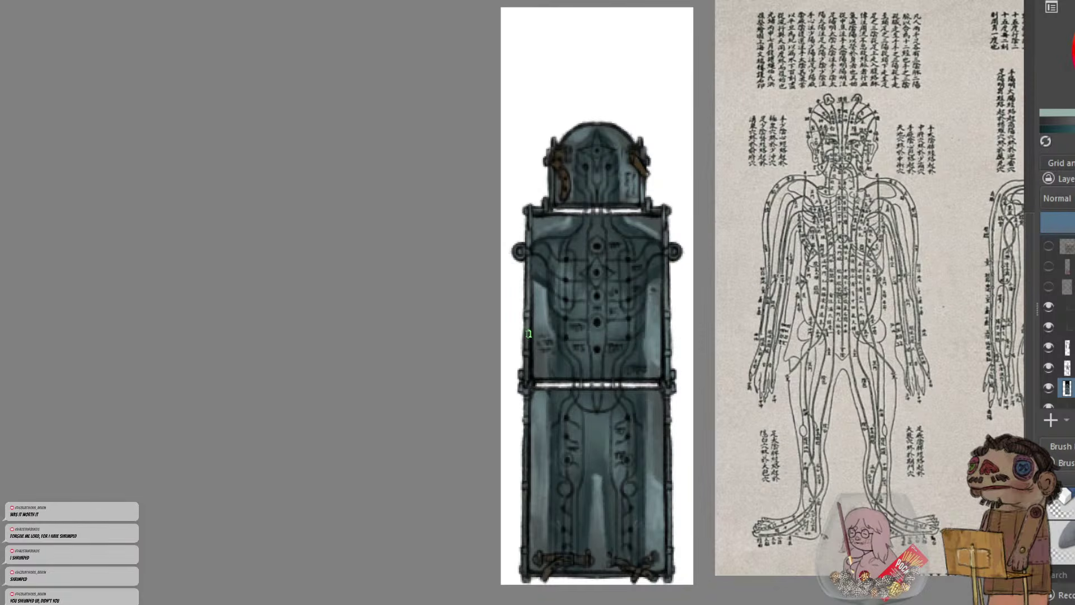
pyautogui.scroll(-4, 524, 308)
pyautogui.scroll(4, 509, 314)
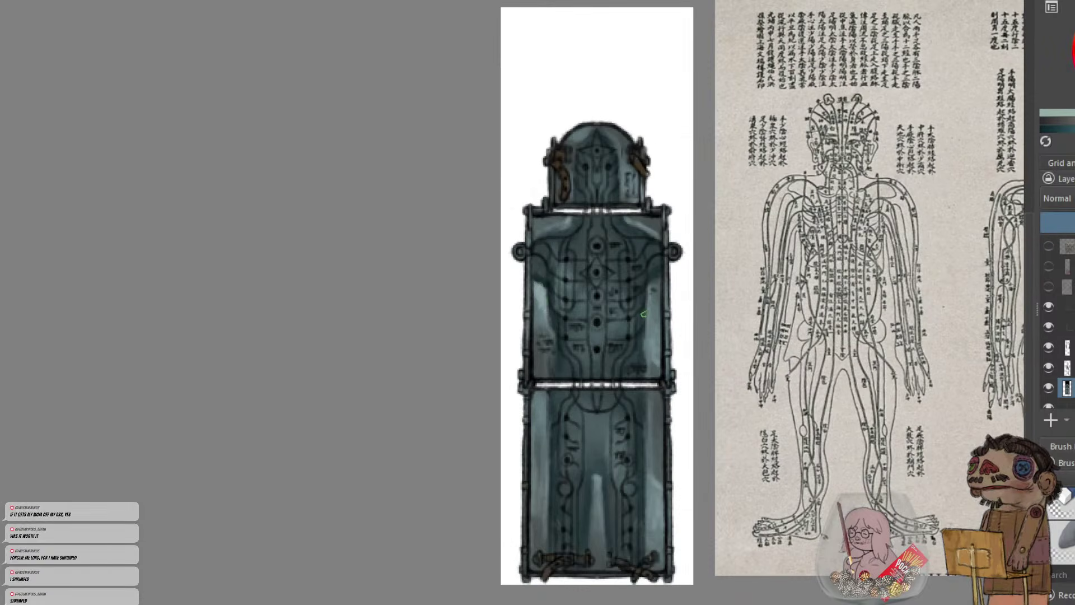
pyautogui.scroll(-4, 665, 347)
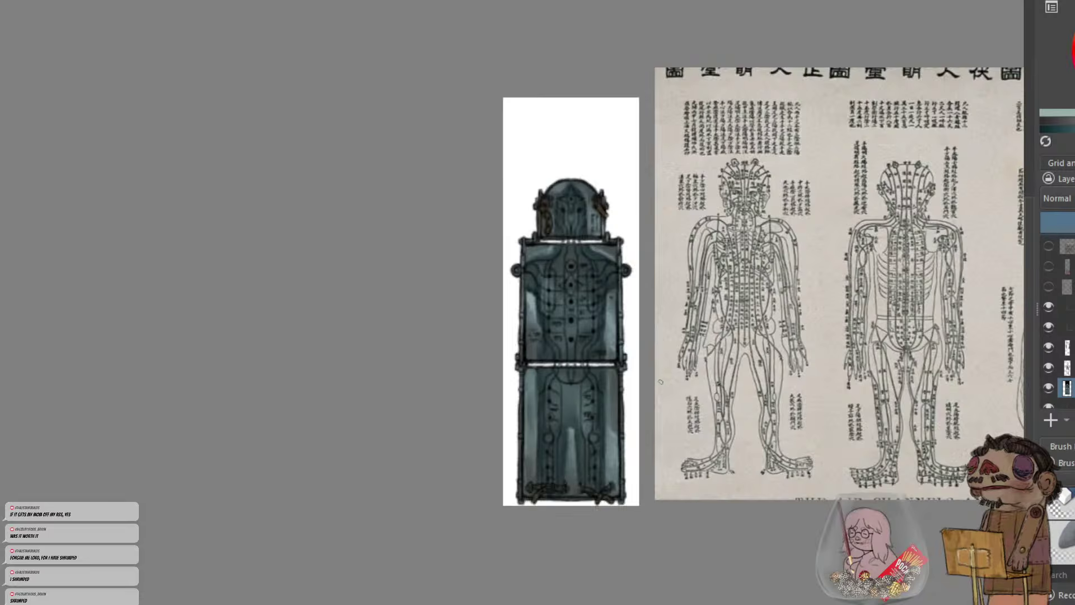
pyautogui.scroll(4, 660, 425)
# Choose a warm ochre tone and tint the lighter areas of the torso and leg panels with a large brush
pyautogui.keyDown('alt'); pyautogui.click(660, 446); pyautogui.keyUp('alt')
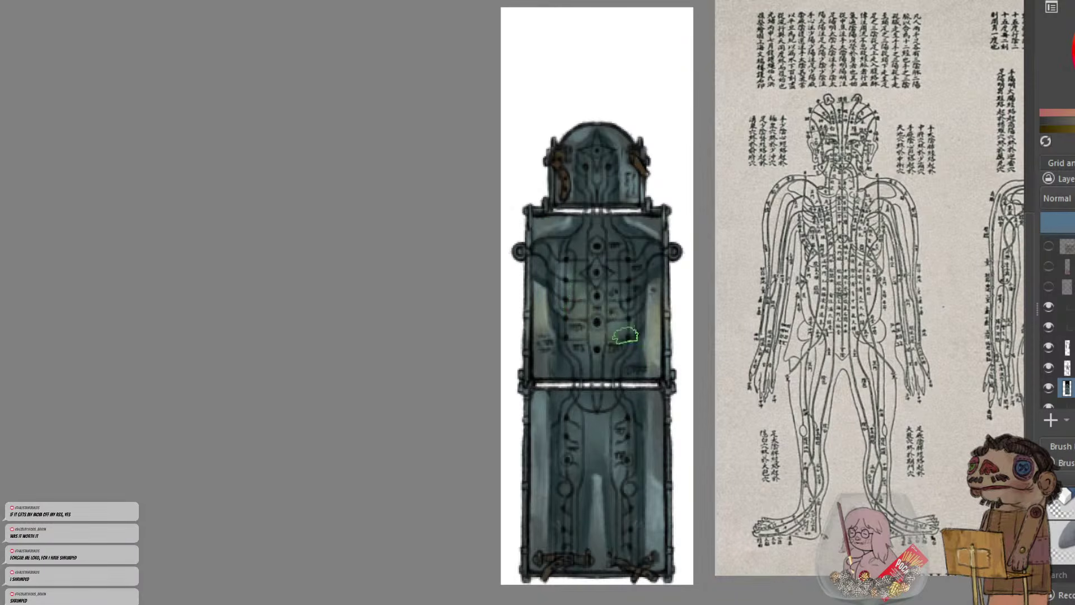
pyautogui.moveTo(600, 486); pyautogui.dragTo(610, 529)
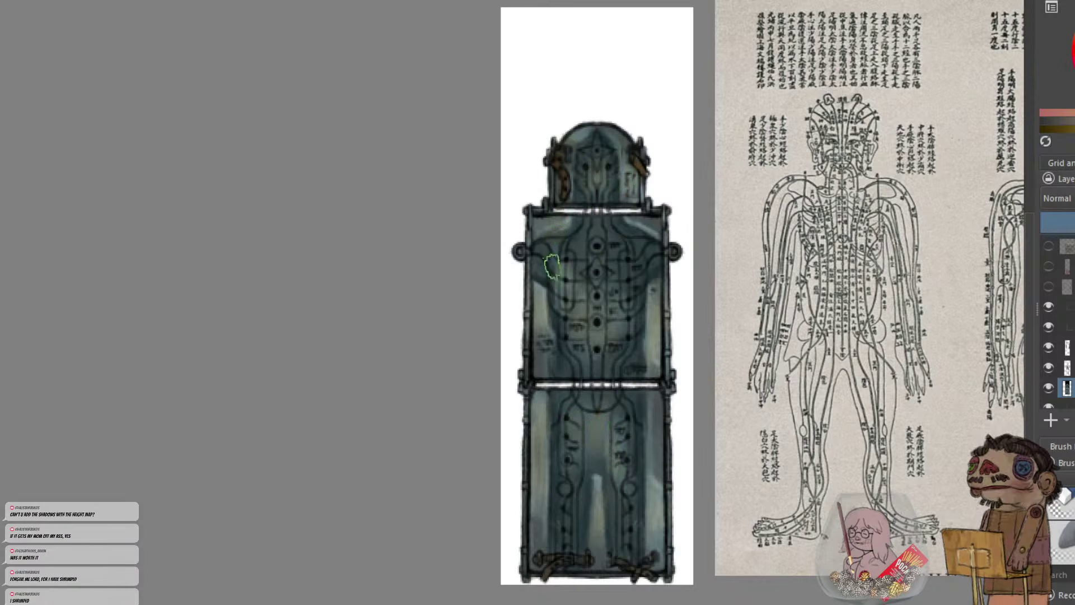
# Brush golden-yellow highlights onto the straps at the head and feet
pyautogui.hotkey('ctrl', '-')
pyautogui.hotkey('ctrl', '-')
pyautogui.hotkey('ctrl', '-')
pyautogui.hotkey('ctrl', '+')
pyautogui.hotkey('ctrl', '+')
pyautogui.hotkey('ctrl', '+')
pyautogui.hotkey('ctrl', '+')
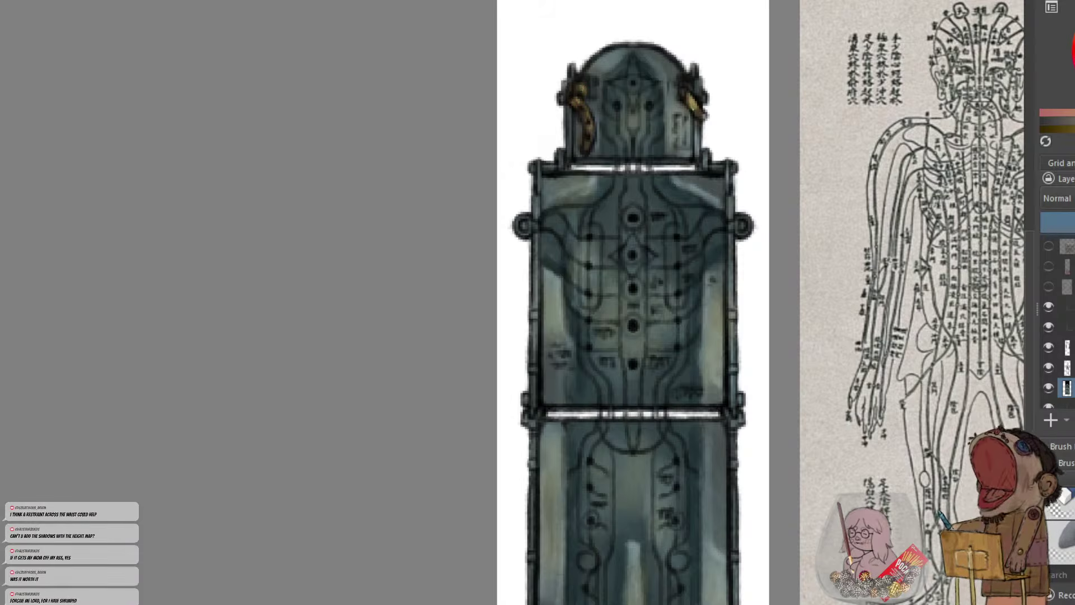
pyautogui.press('-')
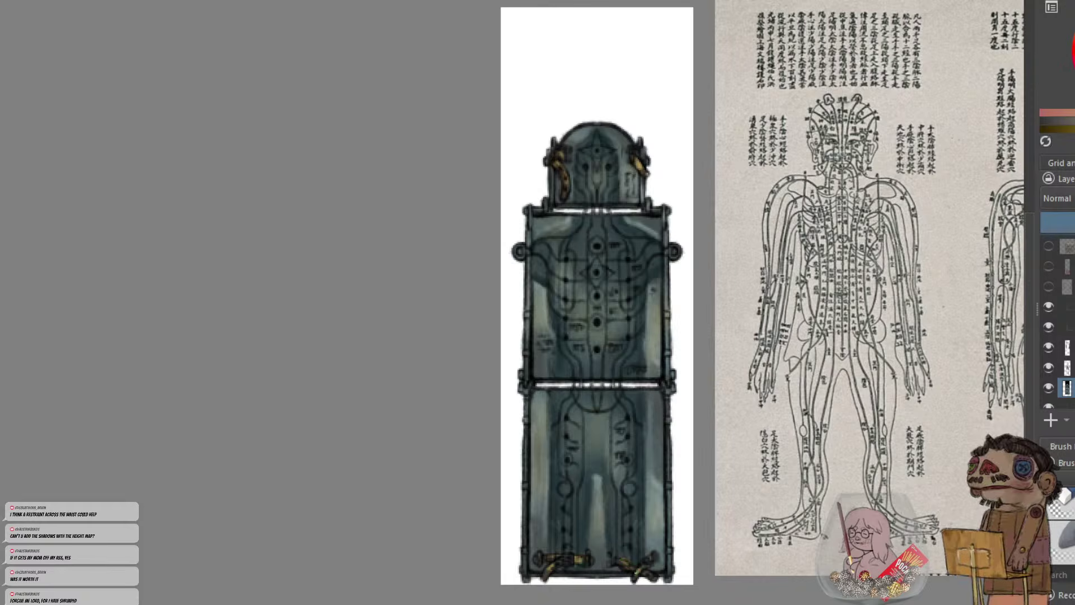
pyautogui.press('-')
pyautogui.press('-')
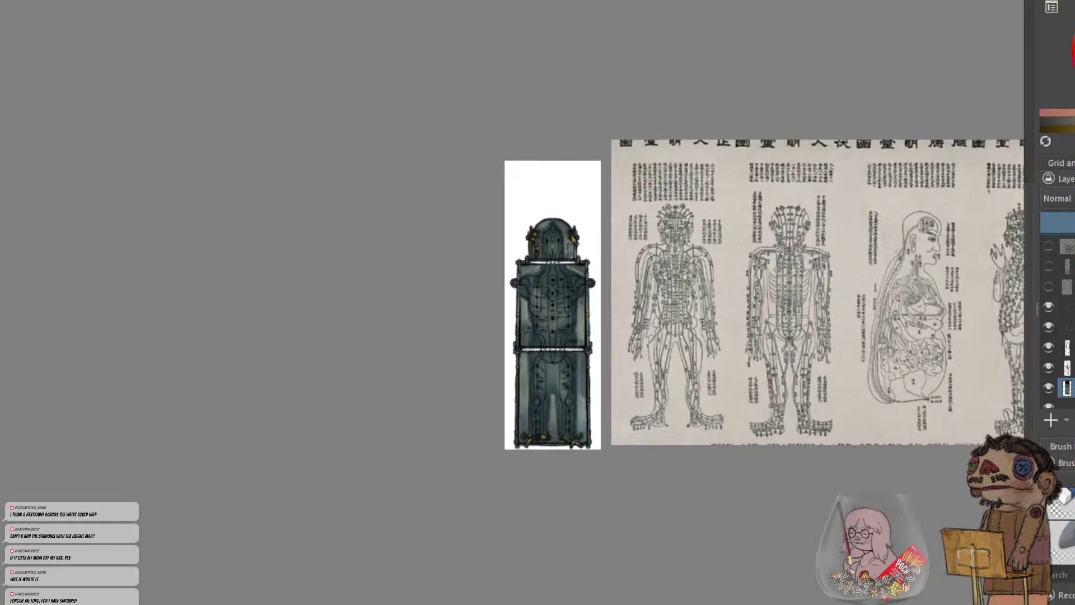
pyautogui.press('+')
pyautogui.press('+')
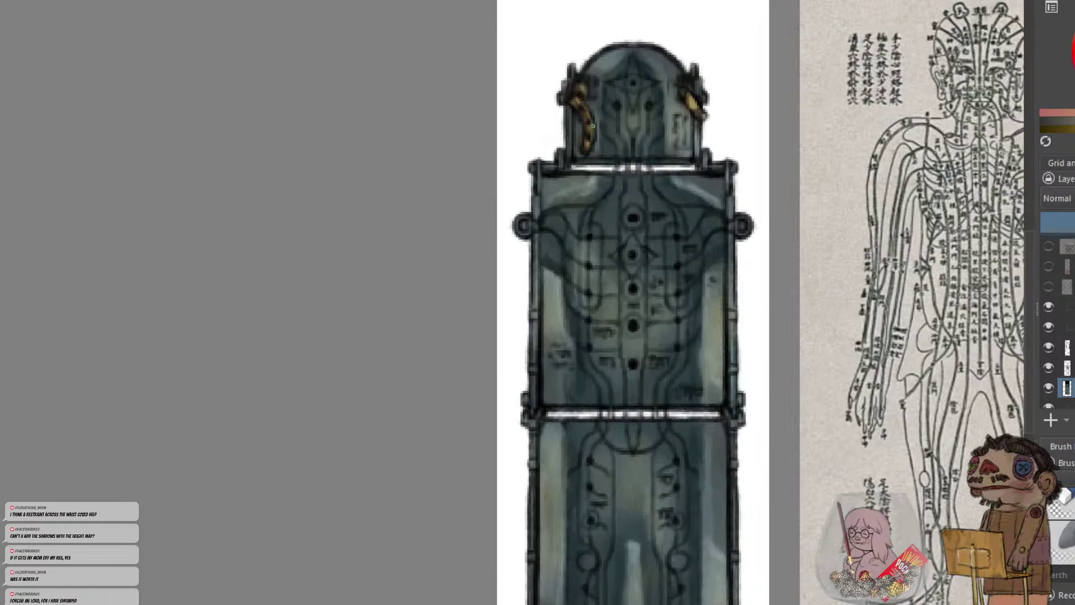
# Switch to a dark brown and shade the straps at the head and feet
pyautogui.press('x')
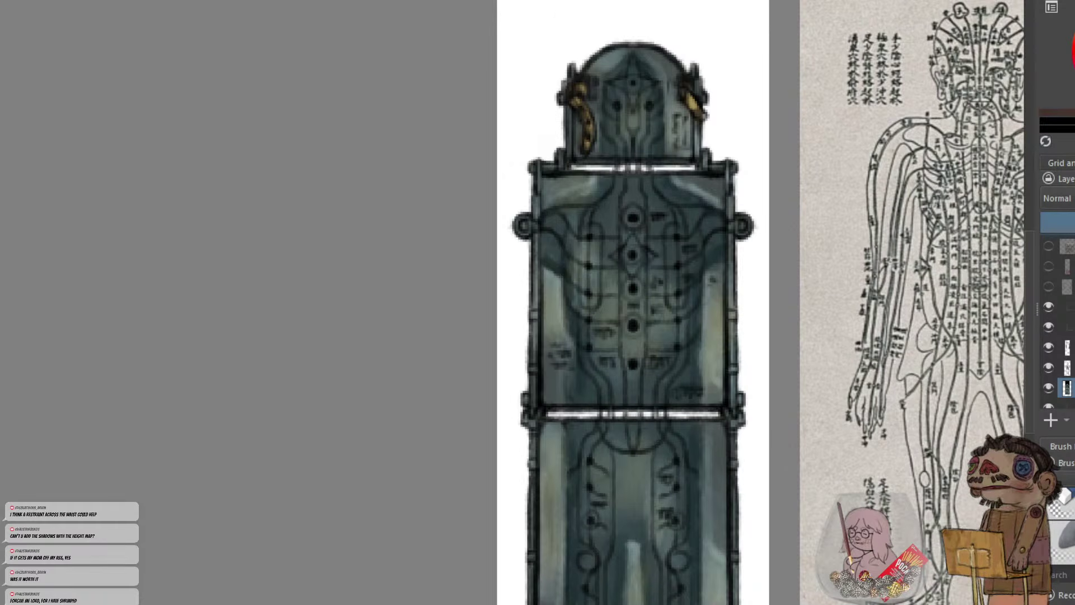
pyautogui.press('l')
pyautogui.press('-')
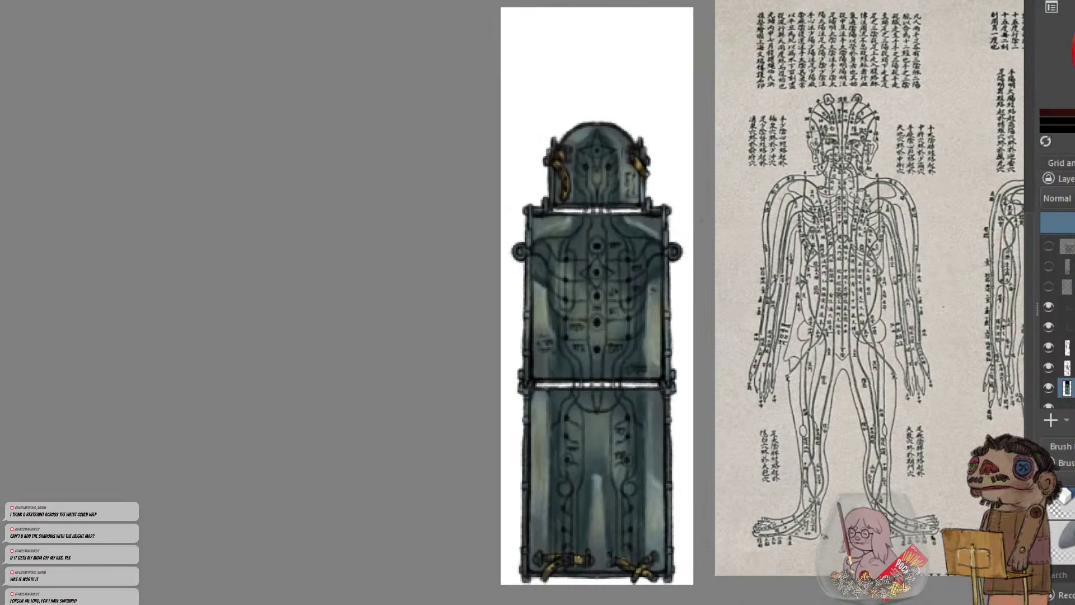
# Sample a muted grey-green from the leg panel and refine the highlights on the straps and frame rings
pyautogui.click(541, 504)
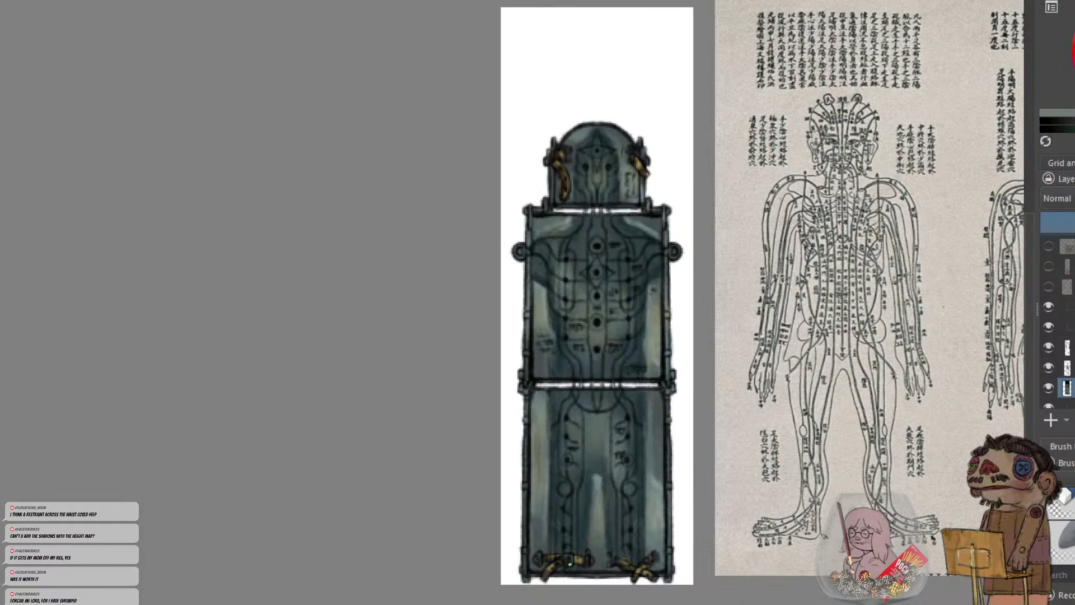
pyautogui.press('+')
pyautogui.press('+')
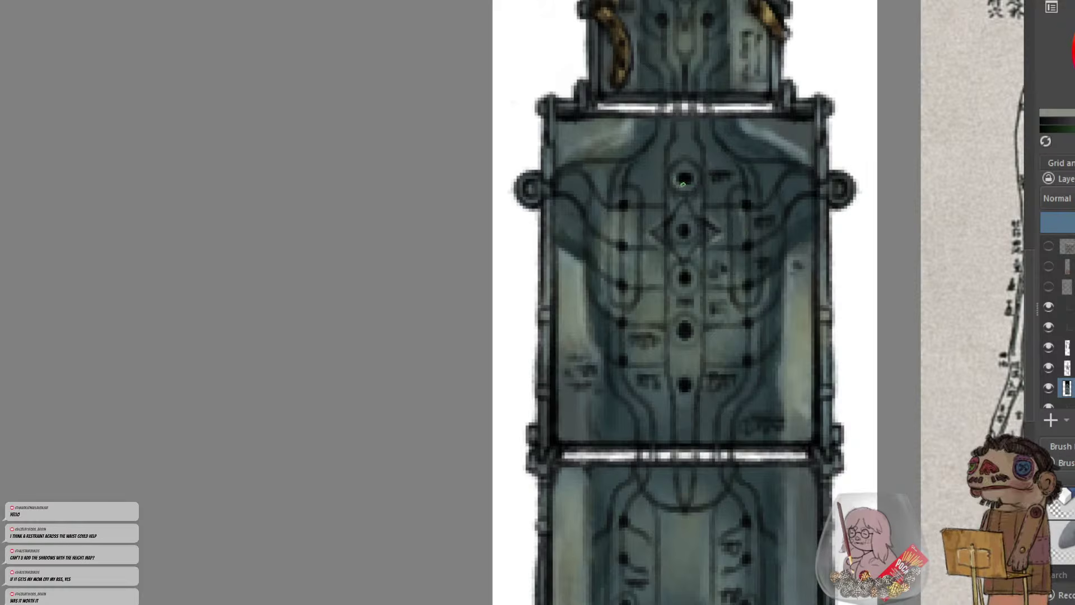
pyautogui.hotkey('ctrl', '-')
pyautogui.hotkey('ctrl', '-')
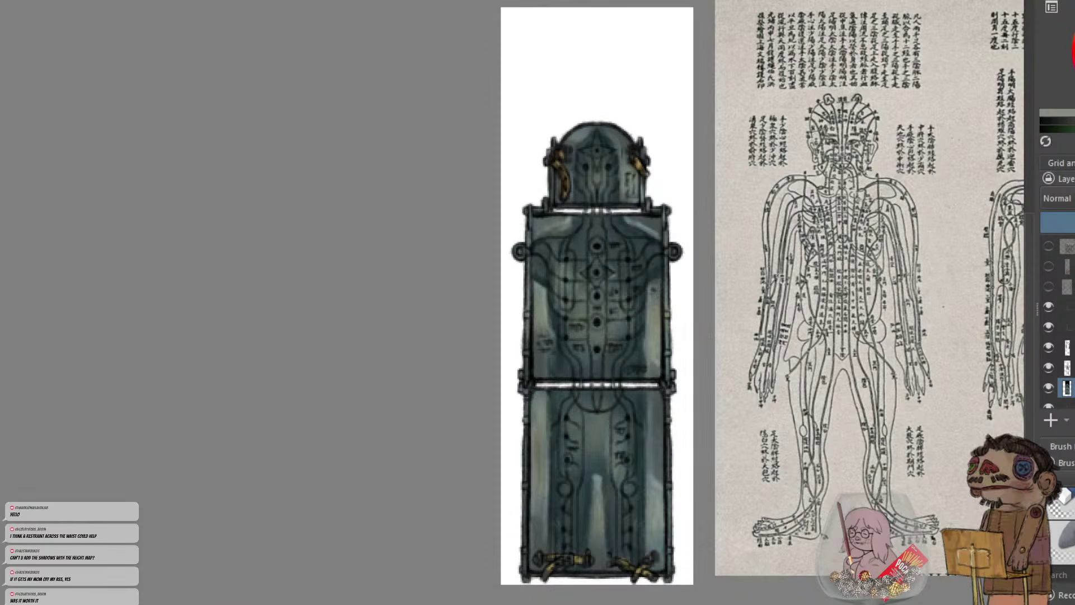
# Check the painted table as a whole and select the layer with the body's meridian lines
pyautogui.press('+')
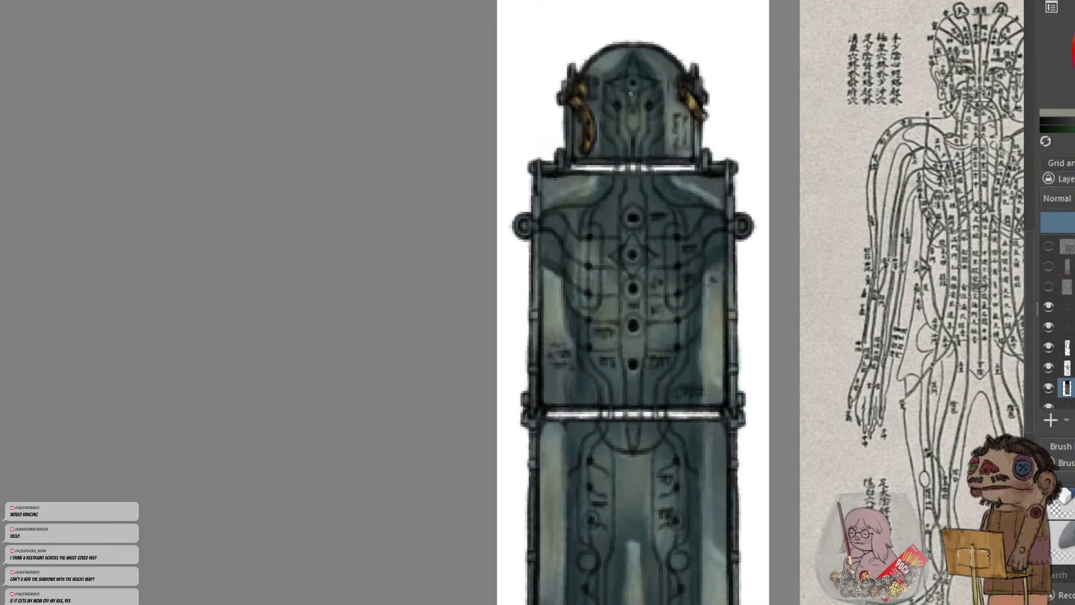
pyautogui.hotkey('ctrl', '-')
pyautogui.moveTo(626, 403); pyautogui.dragTo(619, 370)
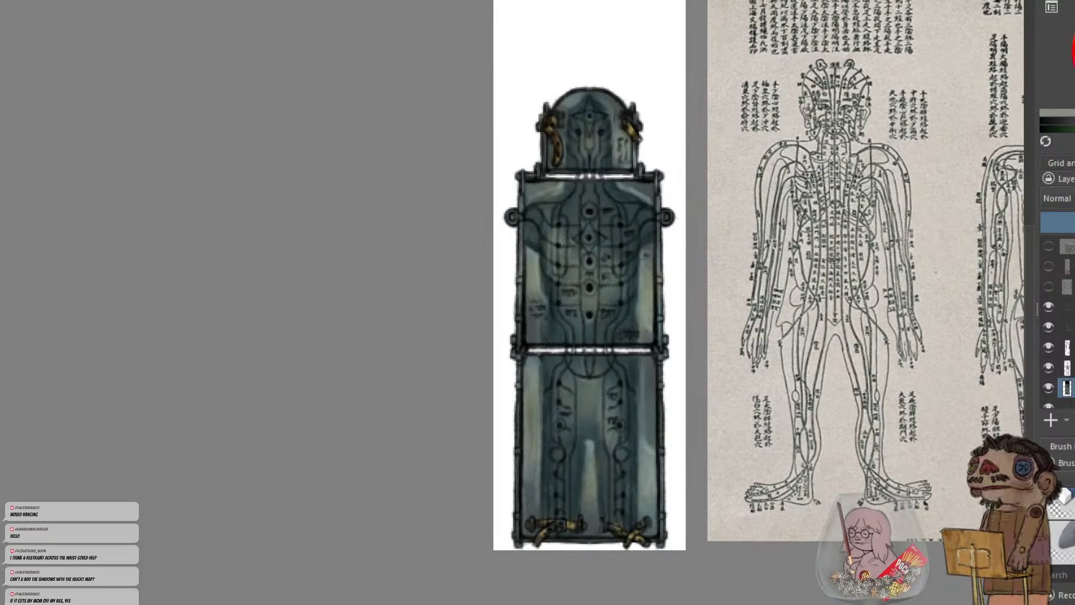
pyautogui.press('+')
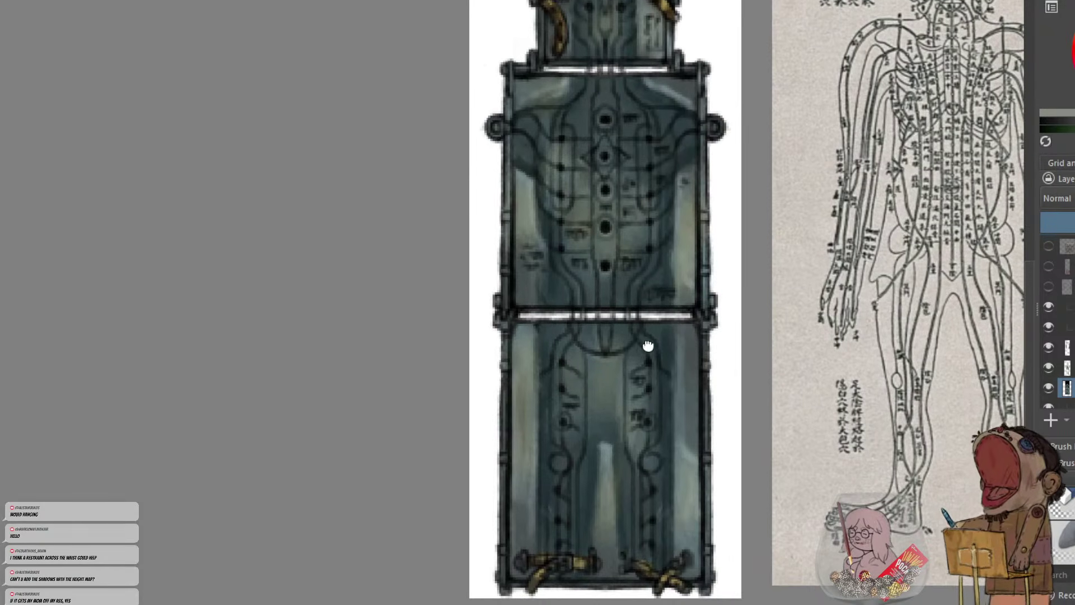
pyautogui.click(1048, 367)
pyautogui.click(1048, 367)
pyautogui.click(1068, 367)
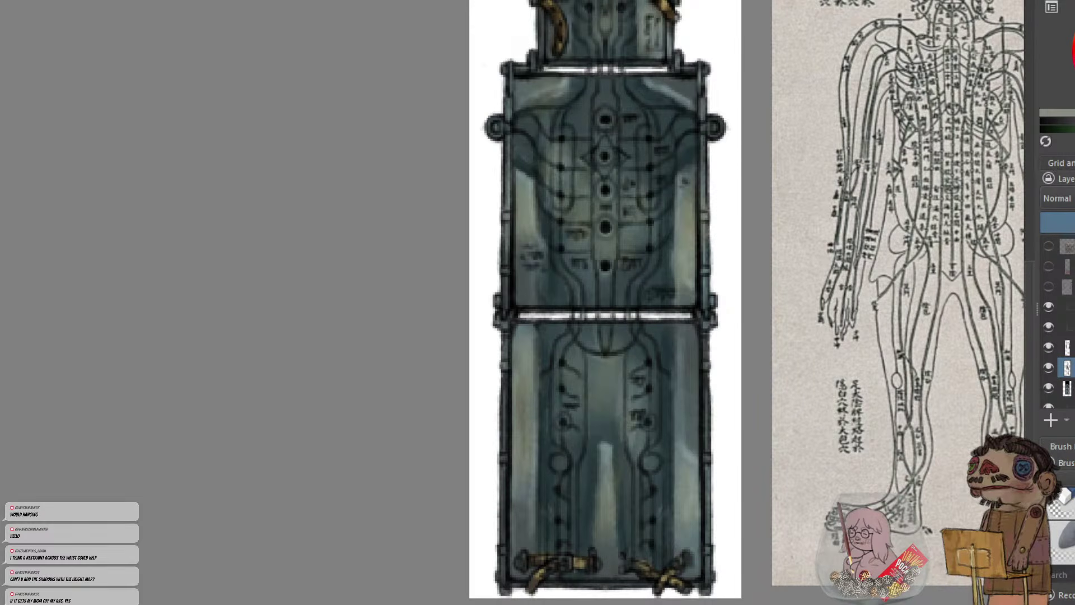
# Try recolouring the meridian lines with an orange gradient, then undo it
pyautogui.hotkey('ctrl', 'e')
pyautogui.keyDown('ctrl'); pyautogui.click(676, 173); pyautogui.keyUp('ctrl')
pyautogui.keyDown('ctrl'); pyautogui.click(676, 173); pyautogui.keyUp('ctrl')
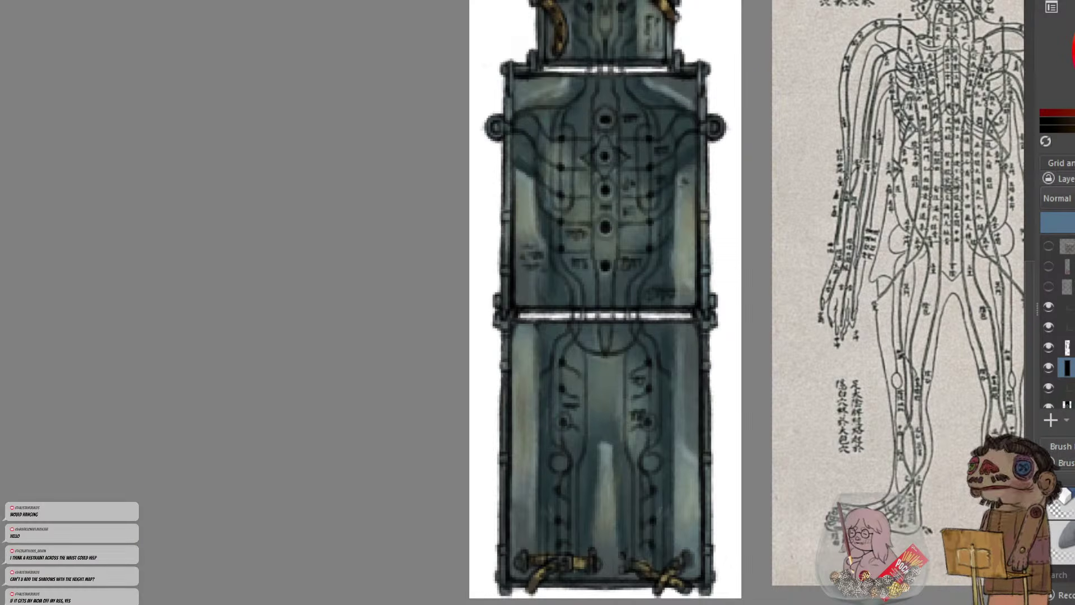
pyautogui.hotkey('ctrl', 'z')
pyautogui.hotkey('ctrl', '-')
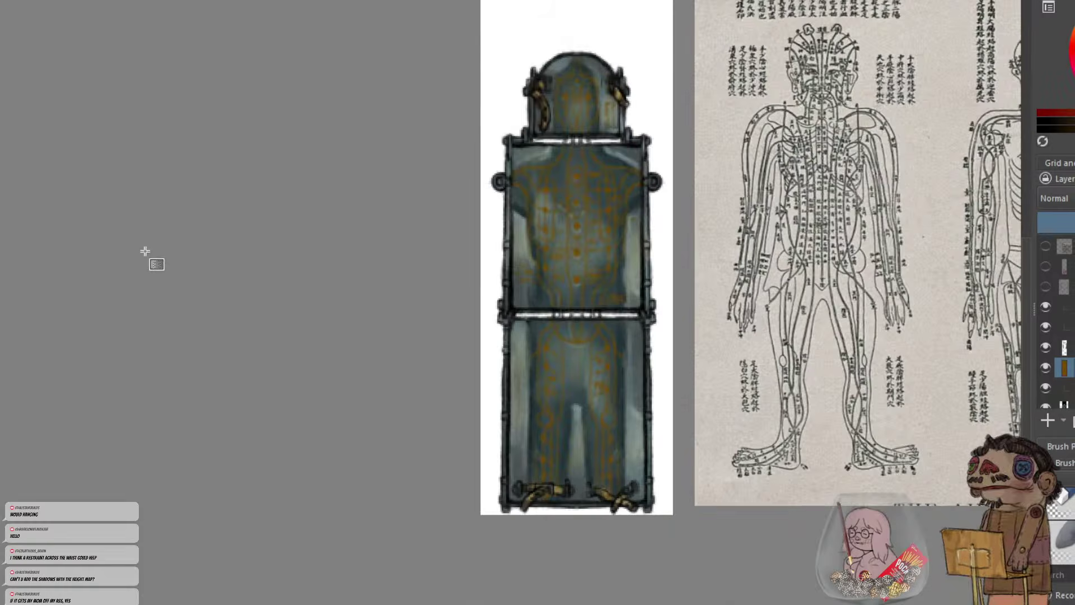
pyautogui.hotkey('ctrl', '+')
pyautogui.hotkey('ctrl', 'shift', 'z')
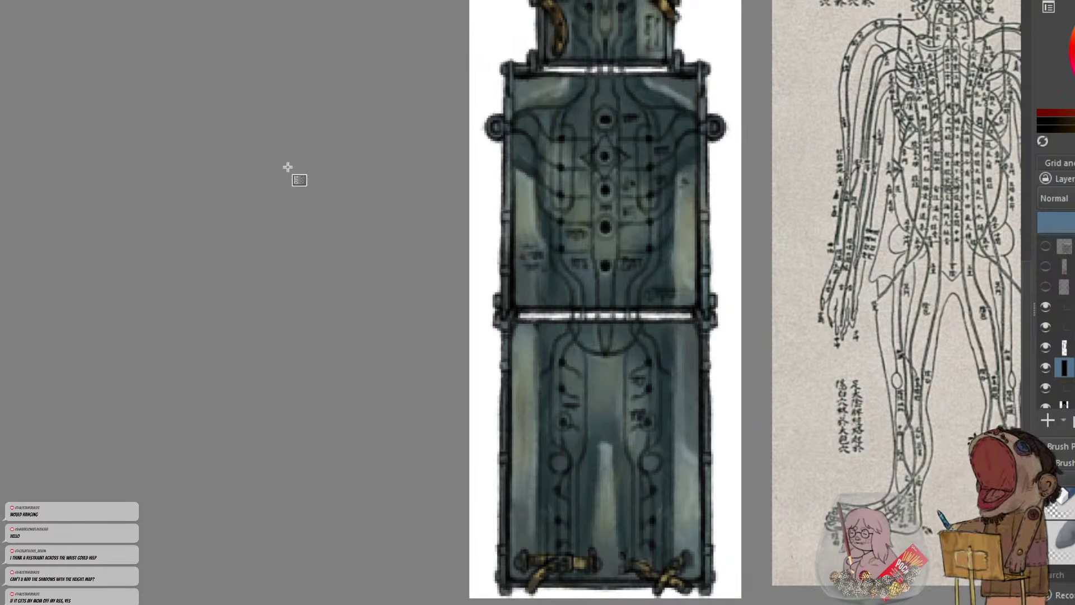
# Load the meridian lines as a selection, fill them with a golden-orange gradient on a new layer, and deselect
pyautogui.click(1046, 367)
pyautogui.click(1046, 367)
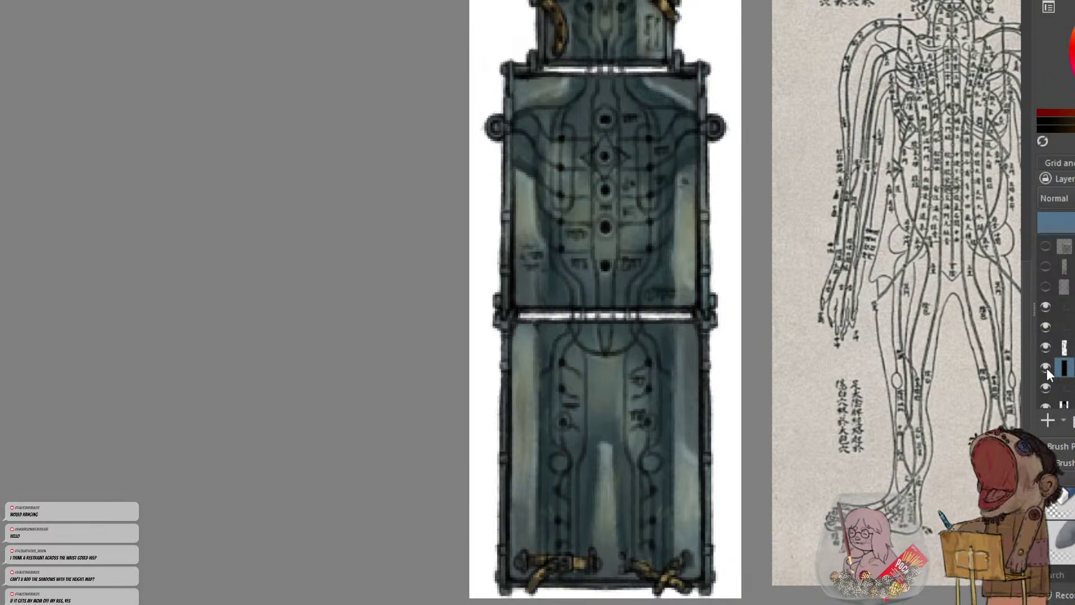
pyautogui.moveTo(867, 345); pyautogui.dragTo(855, 366)
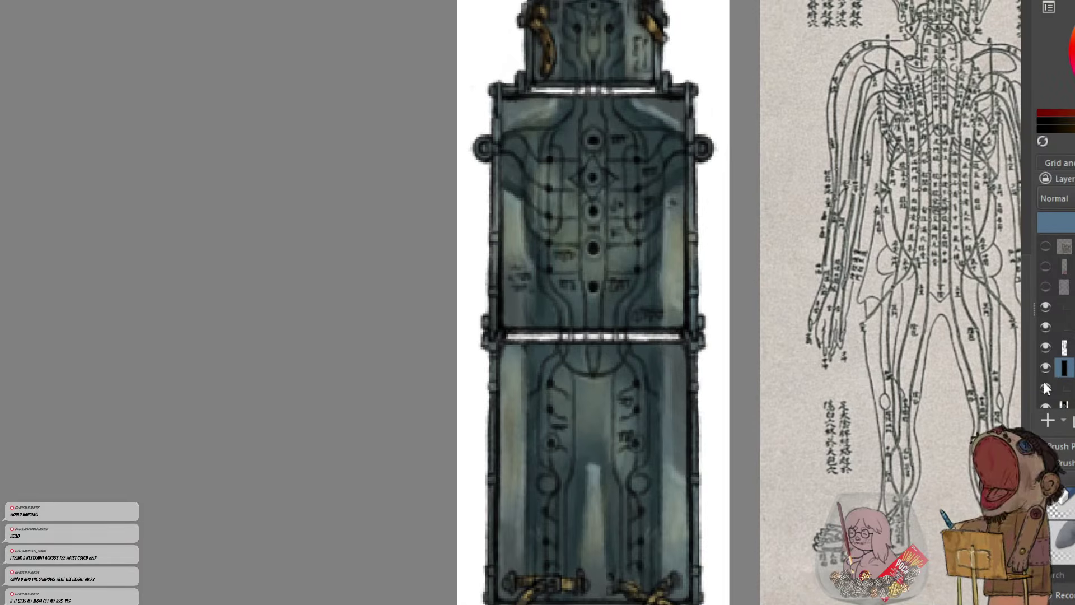
pyautogui.hotkey('ctrl', 'z')
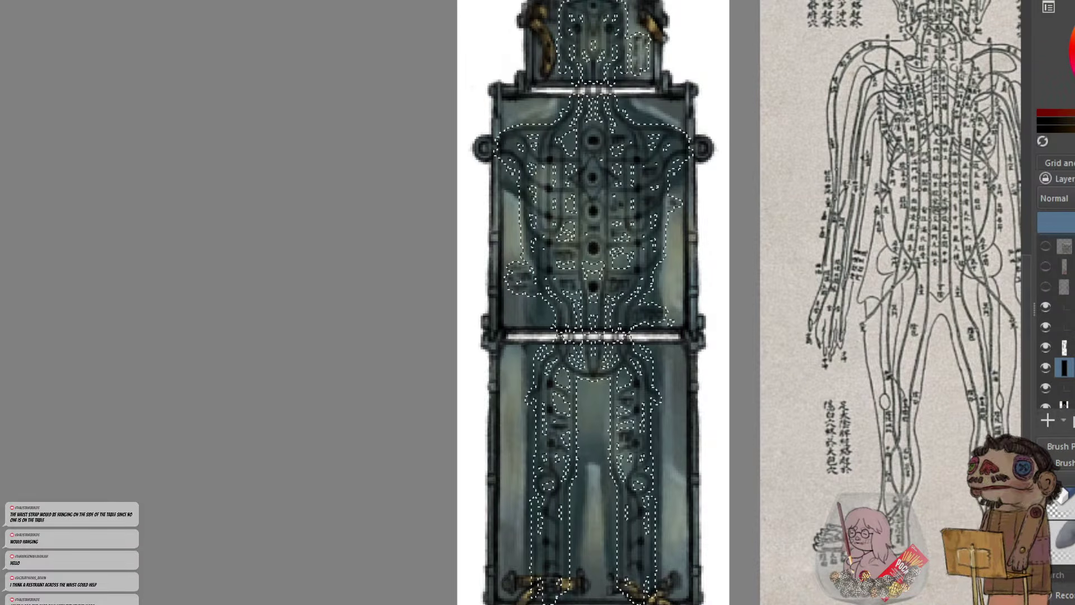
pyautogui.click(1047, 419)
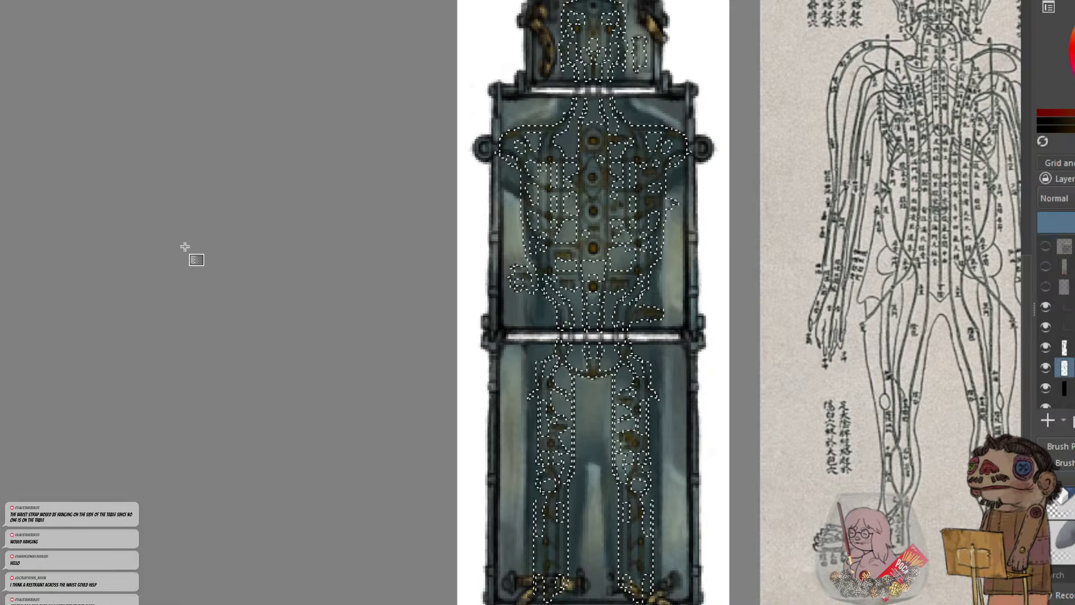
pyautogui.moveTo(240, 283); pyautogui.dragTo(175, 285)
pyautogui.hotkey('ctrl', 'shift', 'a')
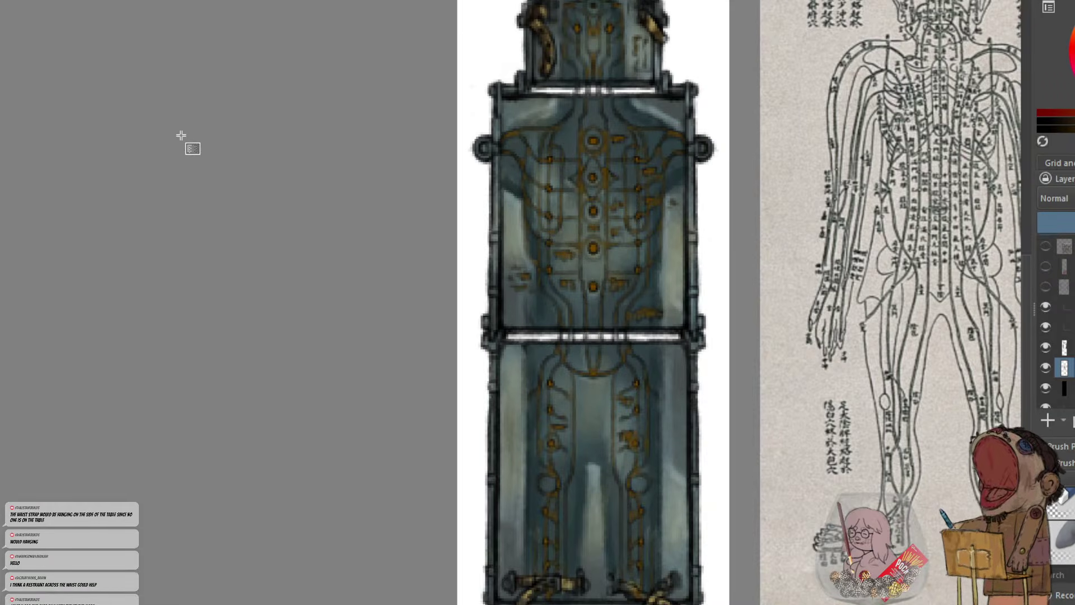
# Compare the table with and without the golden meridian lines, both as an overview and close up
pyautogui.hotkey('ctrl', '-')
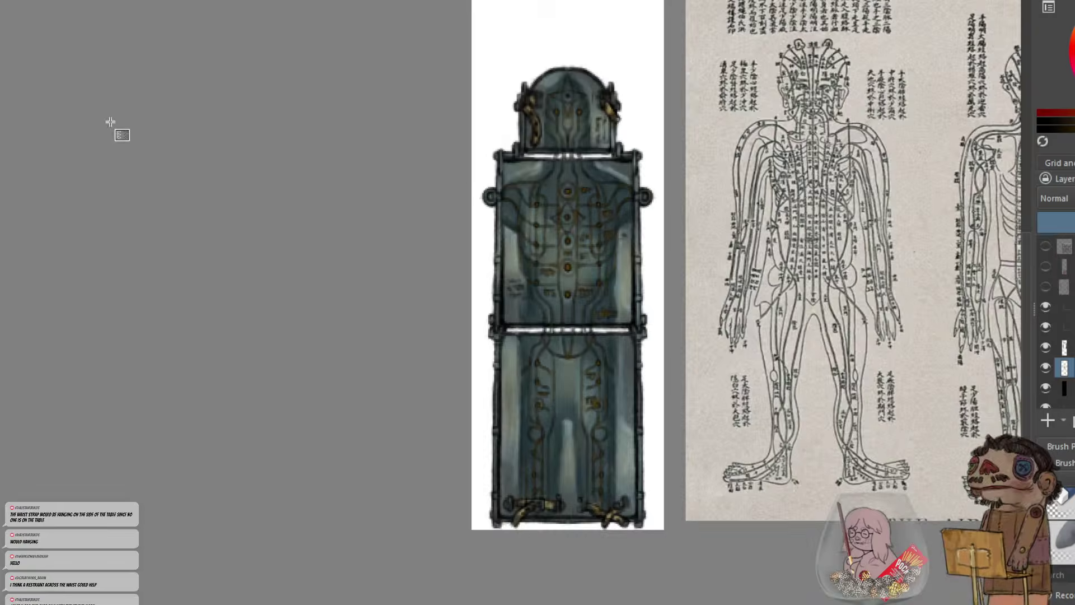
pyautogui.hotkey('ctrl', '+')
pyautogui.press('-')
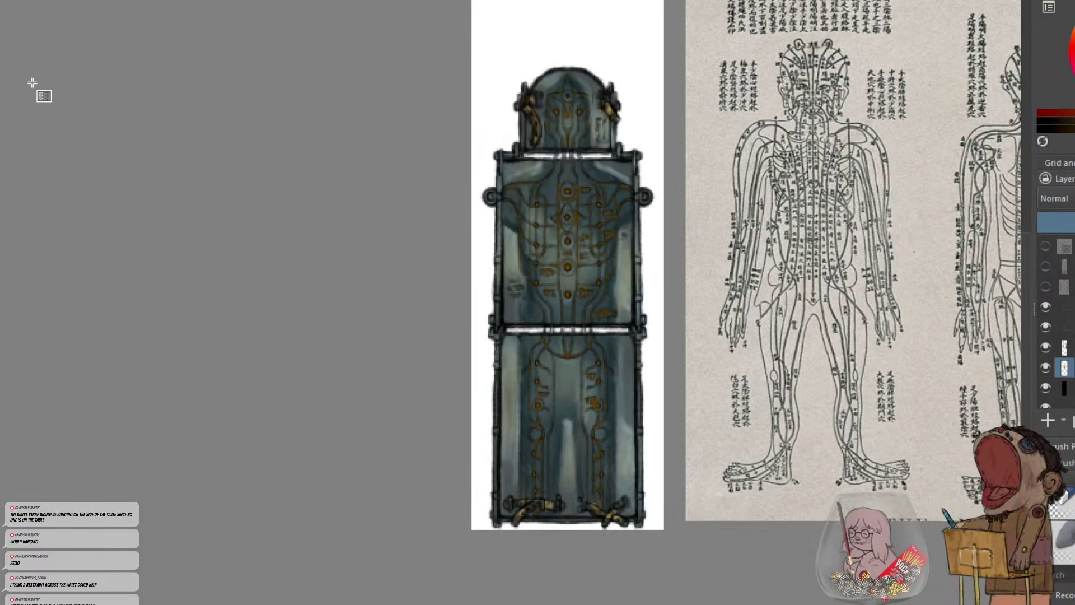
pyautogui.press('+')
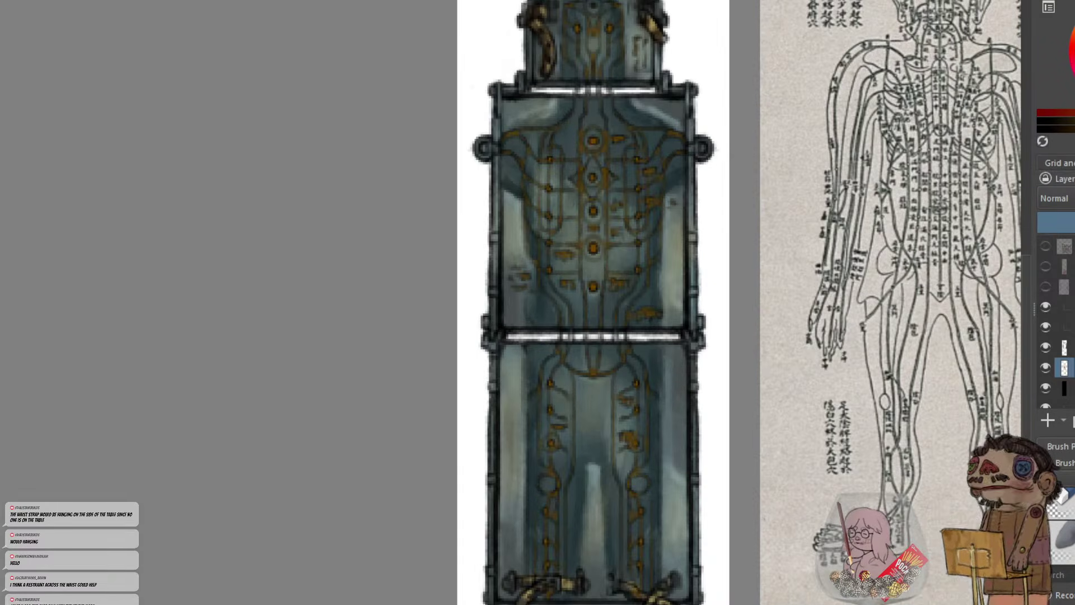
pyautogui.click(1045, 366)
pyautogui.click(1046, 367)
pyautogui.moveTo(778, 262); pyautogui.dragTo(775, 318)
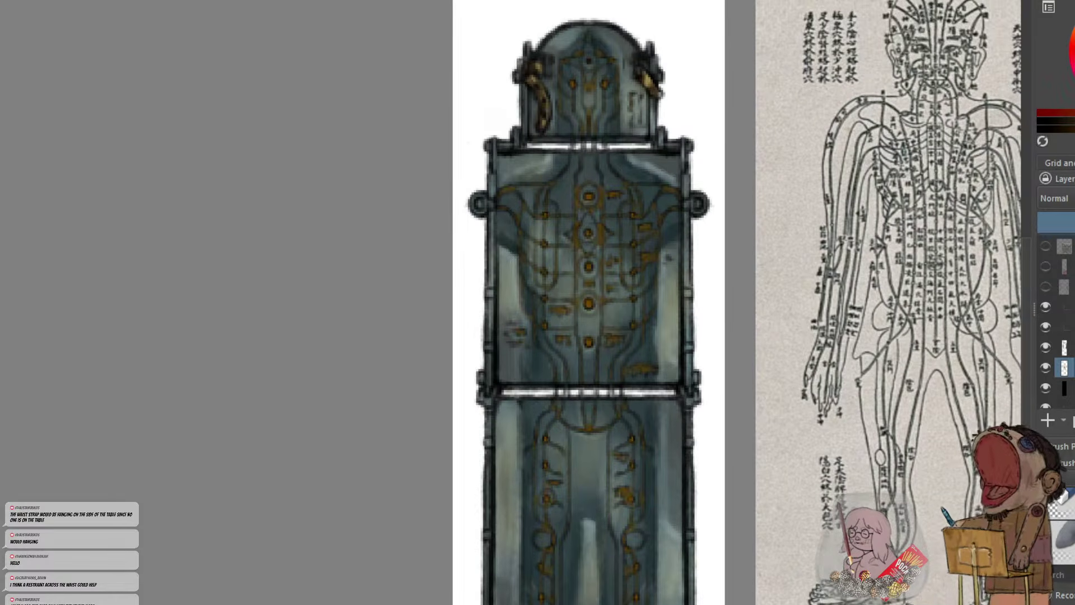
# Select the golden line layer and brush varied darker and lighter tones over the meridian lines and points
pyautogui.click(1053, 283)
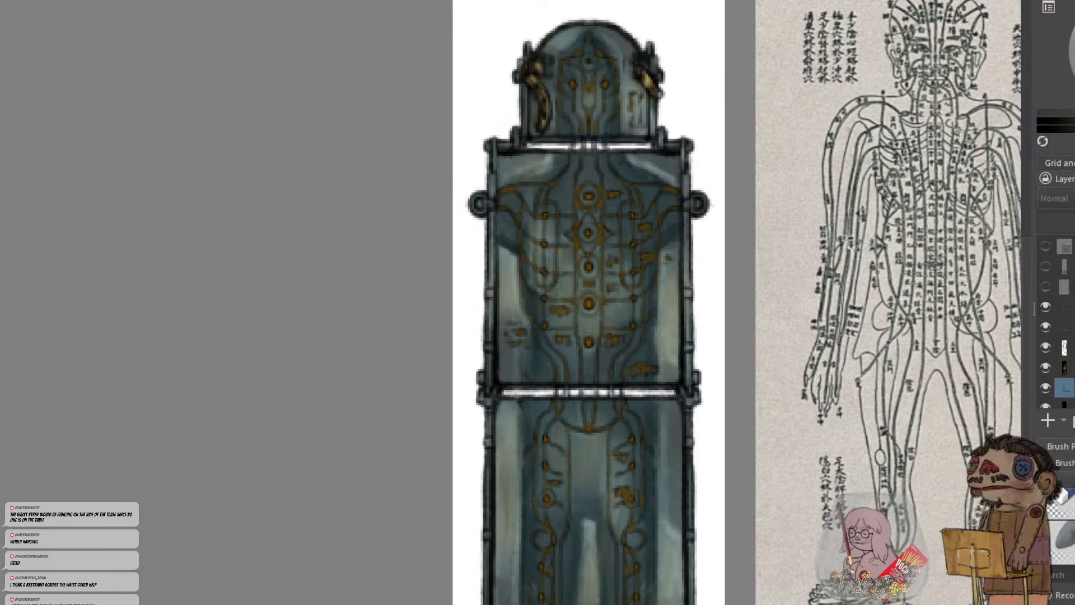
pyautogui.moveTo(425, 292); pyautogui.dragTo(415, 235)
pyautogui.click(1063, 367)
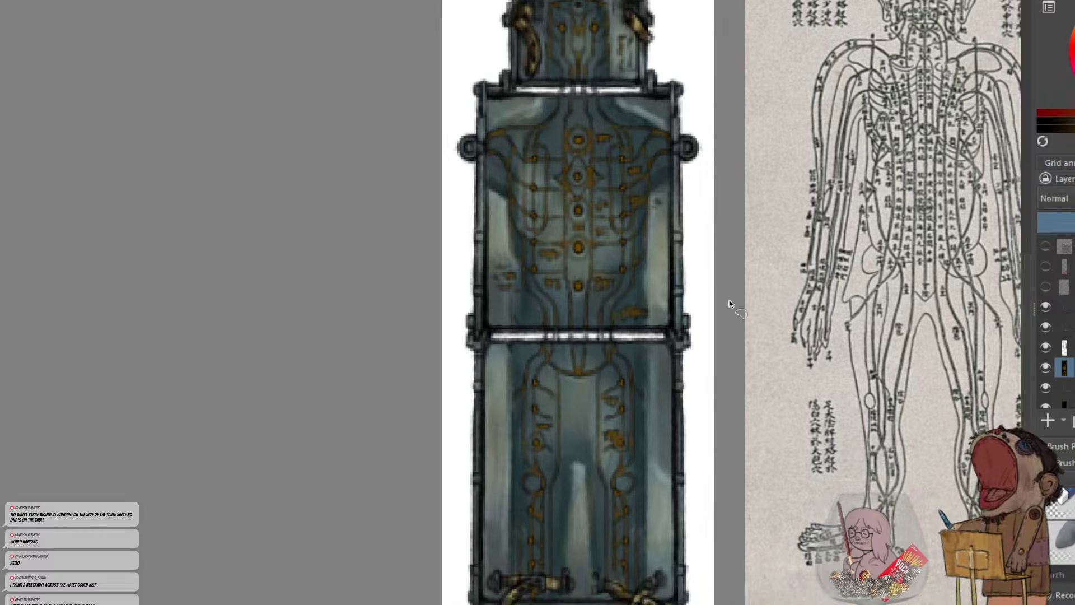
pyautogui.scroll(-1, 653, 359)
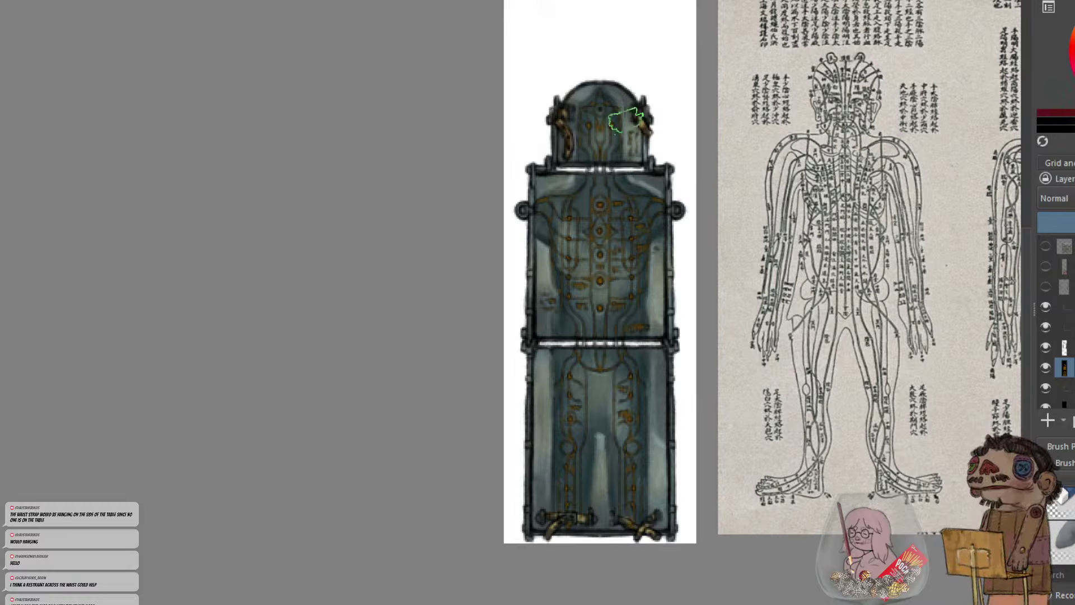
pyautogui.hotkey('ctrl', '+')
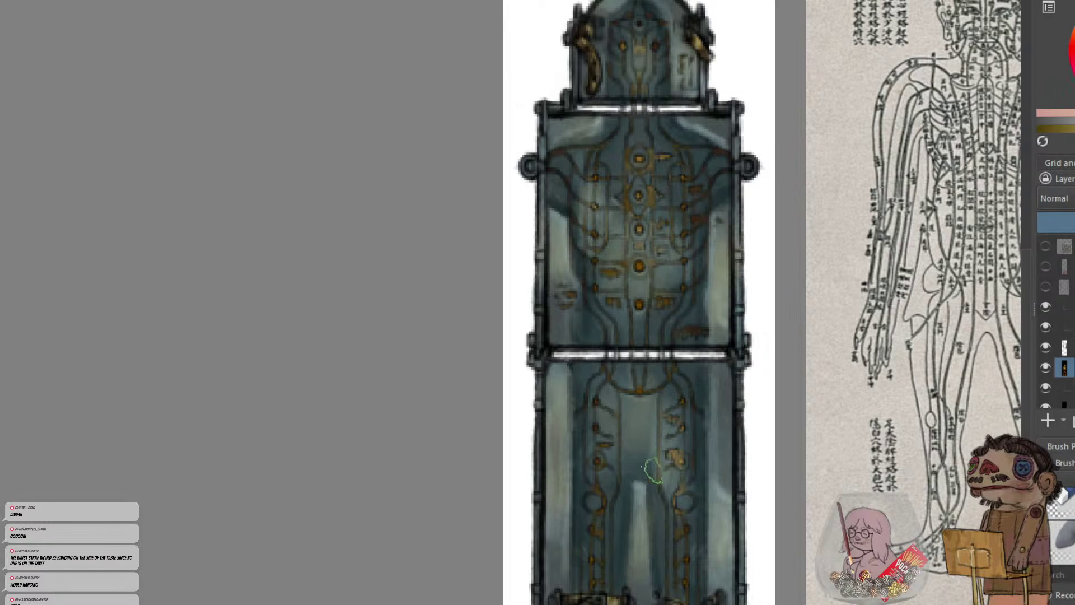
# Examine the golden lines and points on the head, torso and leg panels from overview to close-up
pyautogui.hotkey('ctrl', '-')
pyautogui.hotkey('ctrl', '-')
pyautogui.hotkey('ctrl', '-')
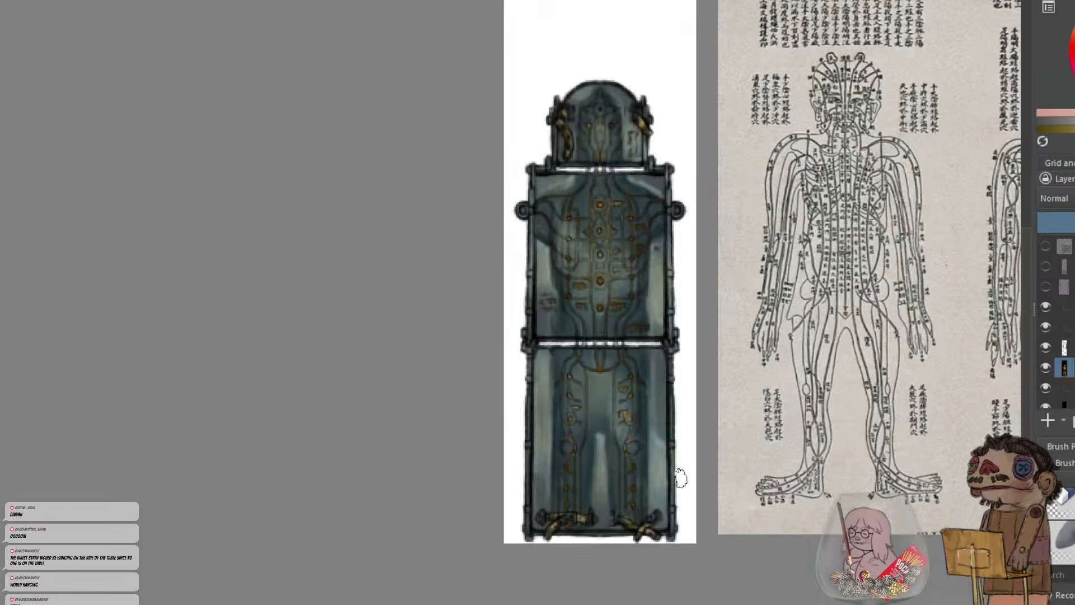
pyautogui.hotkey('ctrl', '+')
pyautogui.hotkey('ctrl', '+')
pyautogui.hotkey('ctrl', '+')
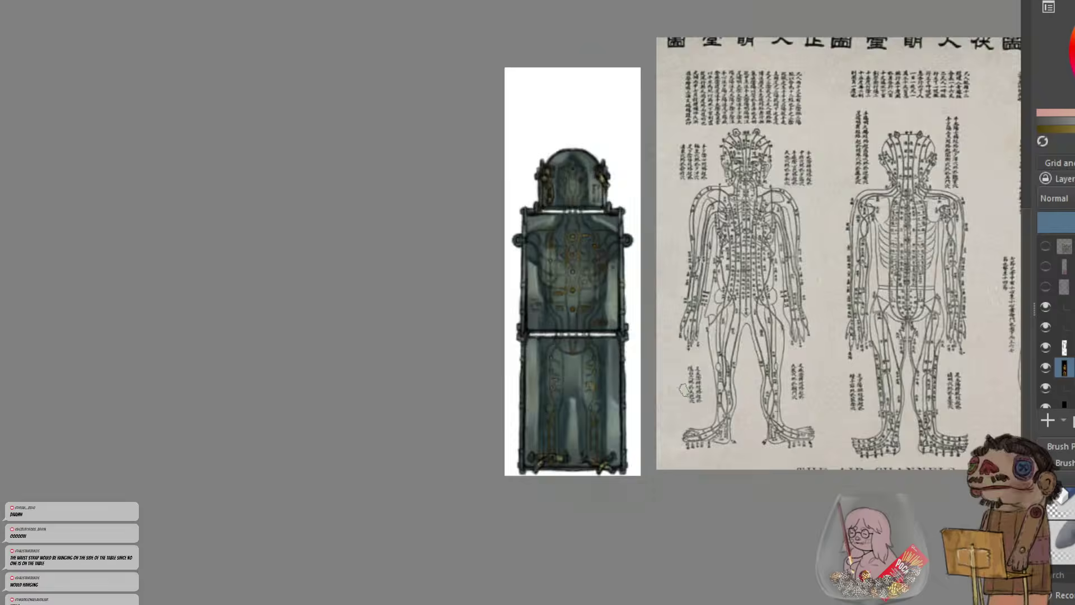
pyautogui.press('-')
pyautogui.press('-')
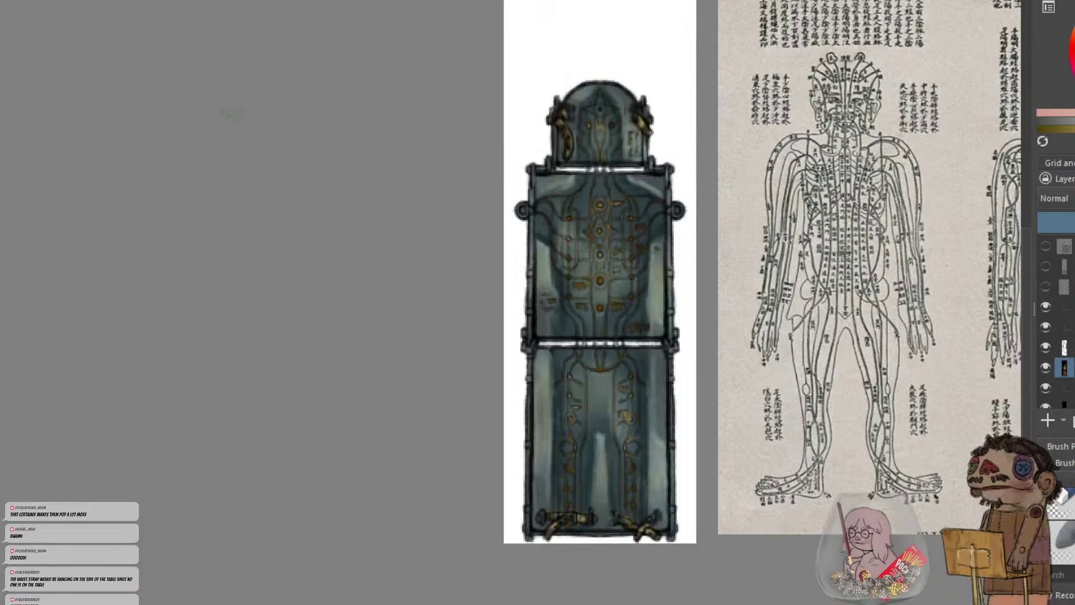
pyautogui.press('+')
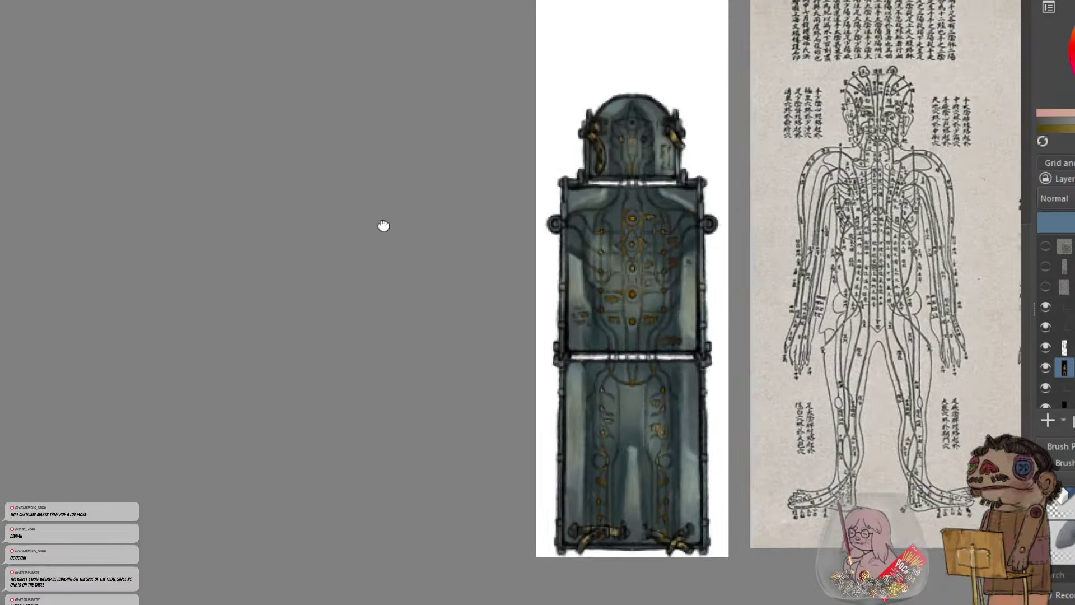
pyautogui.moveTo(384, 225); pyautogui.dragTo(382, 218)
pyautogui.press('+')
pyautogui.moveTo(599, 305); pyautogui.dragTo(549, 289)
pyautogui.press('-')
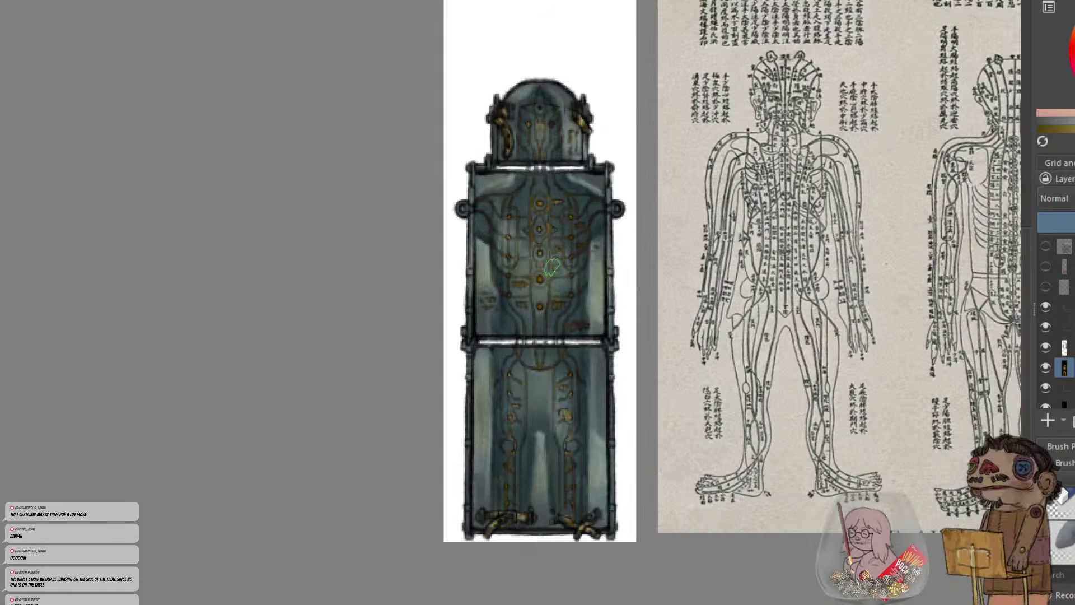
pyautogui.press('+')
pyautogui.press('-')
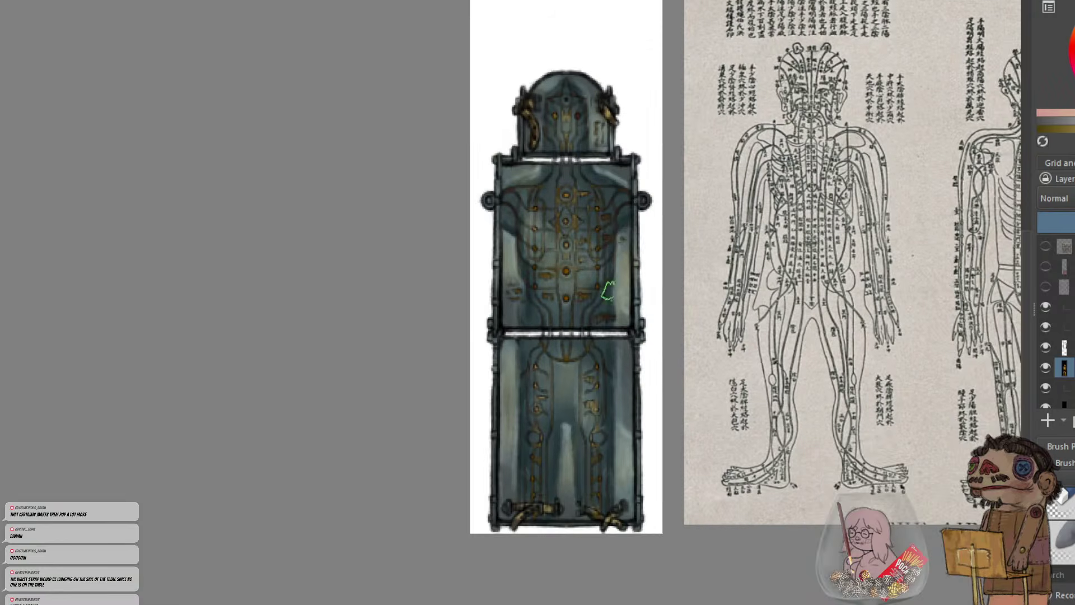
pyautogui.press('-')
pyautogui.press('-')
pyautogui.press('-')
pyautogui.moveTo(666, 365); pyautogui.dragTo(626, 361)
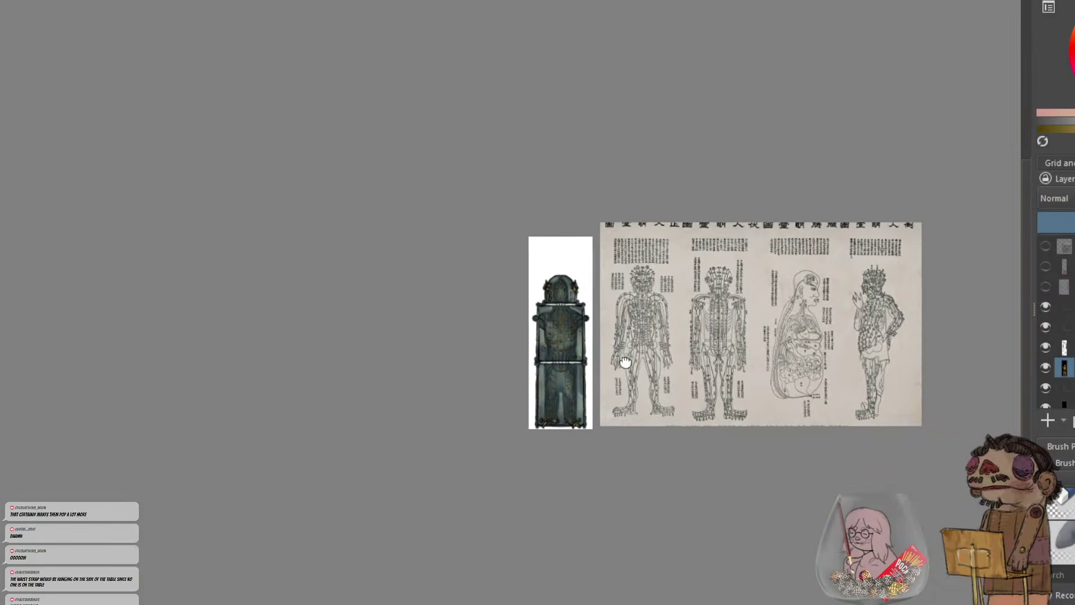
pyautogui.scroll(5, 583, 312)
pyautogui.moveTo(556, 317); pyautogui.dragTo(624, 306)
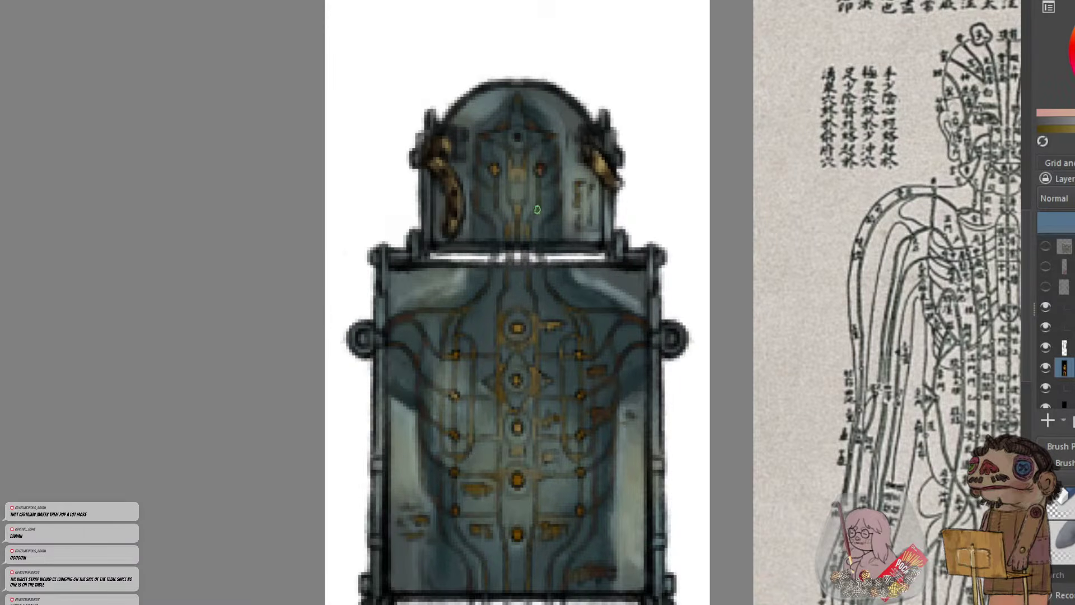
pyautogui.press('-')
pyautogui.moveTo(651, 369); pyautogui.dragTo(716, 150)
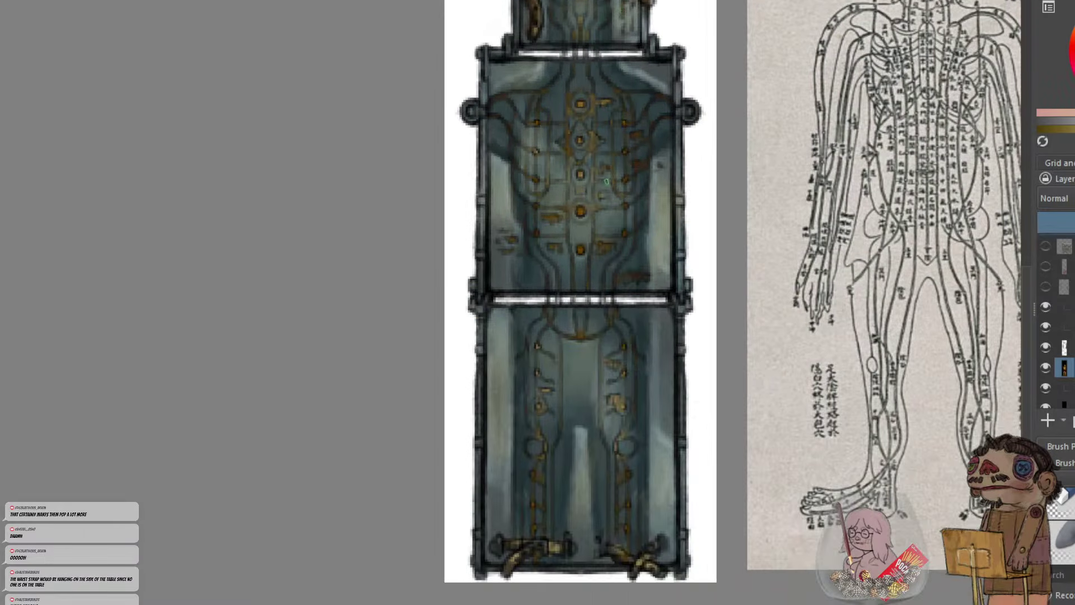
# Identify the panel paint layer by toggling layer visibility, select it and sample a muted grey-green from the leg panel
pyautogui.click(1046, 347)
pyautogui.click(1045, 347)
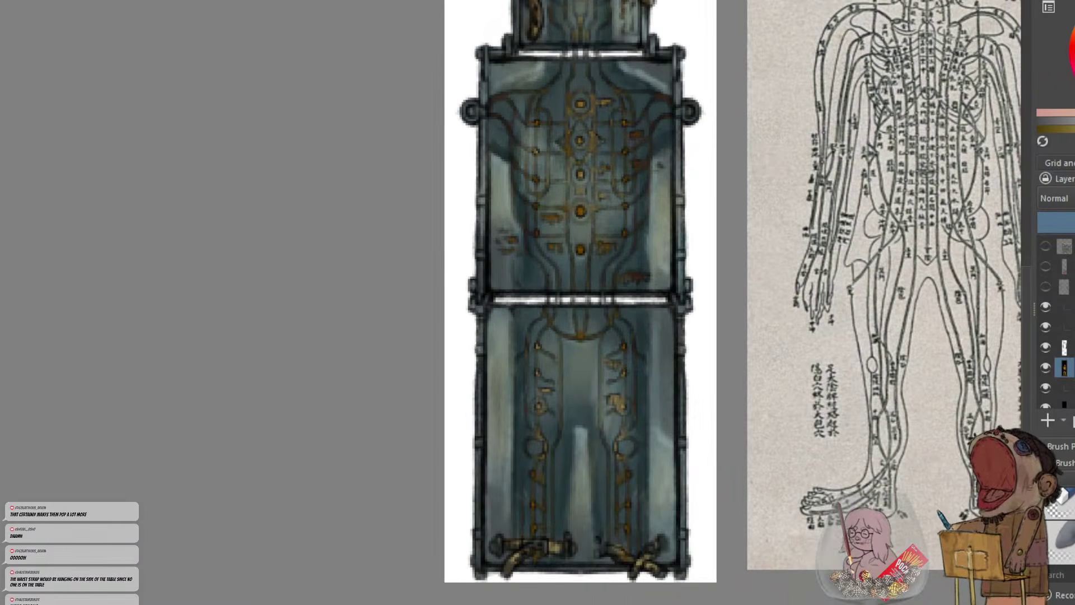
pyautogui.scroll(2, 811, 345)
pyautogui.scroll(-1, 997, 347)
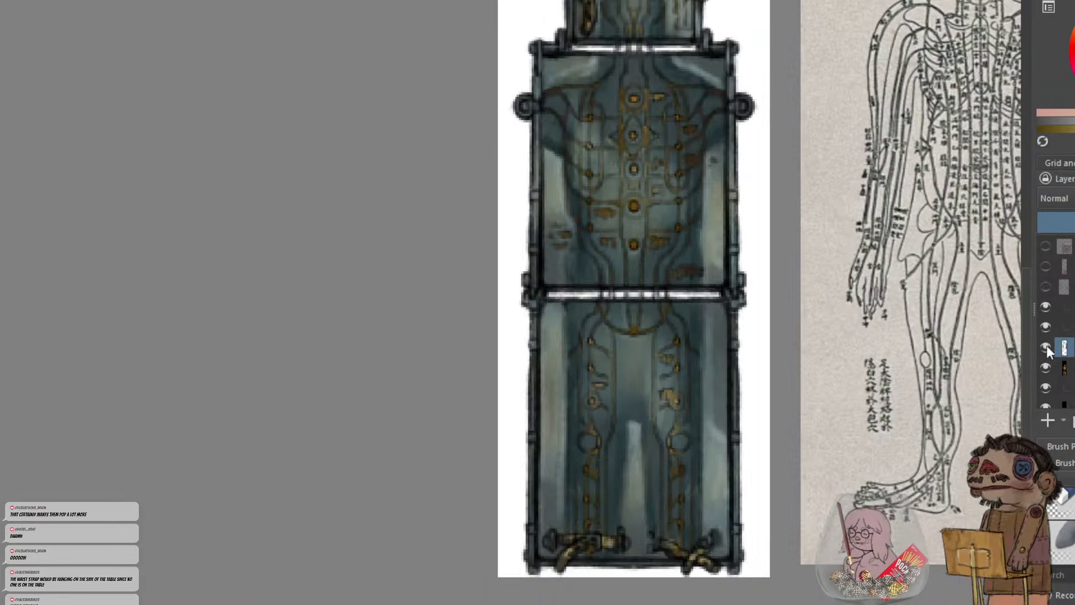
pyautogui.scroll(-1, 1047, 346)
pyautogui.click(1064, 352)
pyautogui.click(1040, 351)
pyautogui.click(1045, 351)
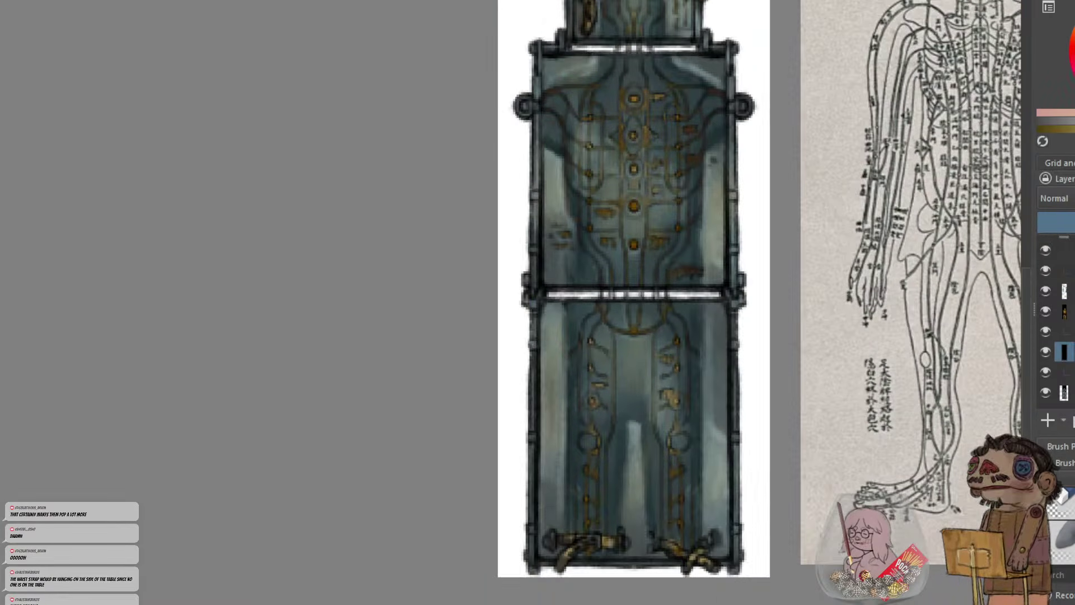
pyautogui.click(1055, 371)
pyautogui.click(1052, 392)
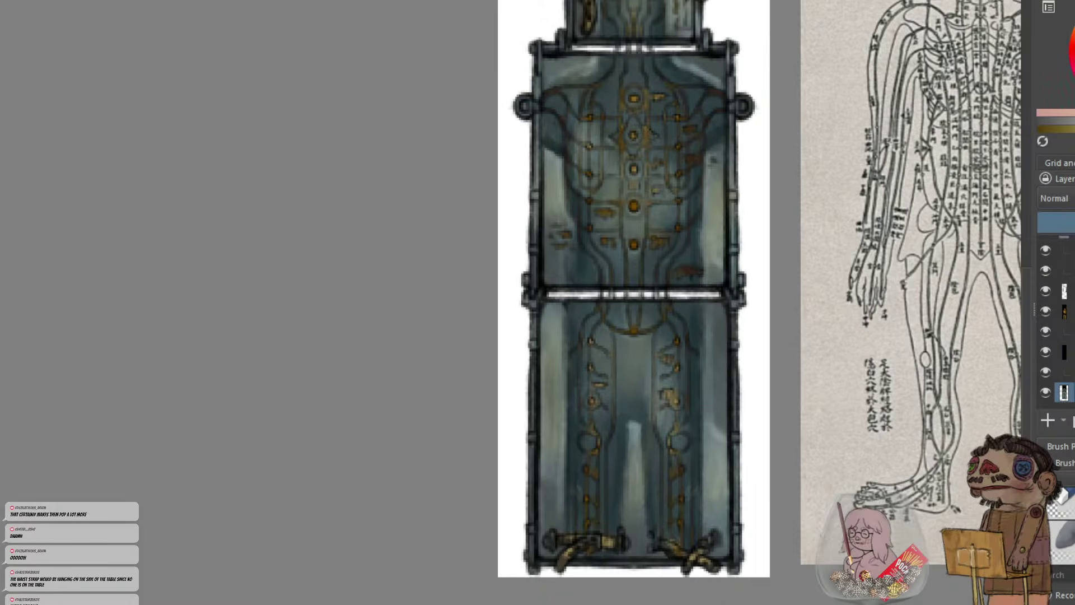
pyautogui.moveTo(565, 322); pyautogui.dragTo(569, 339)
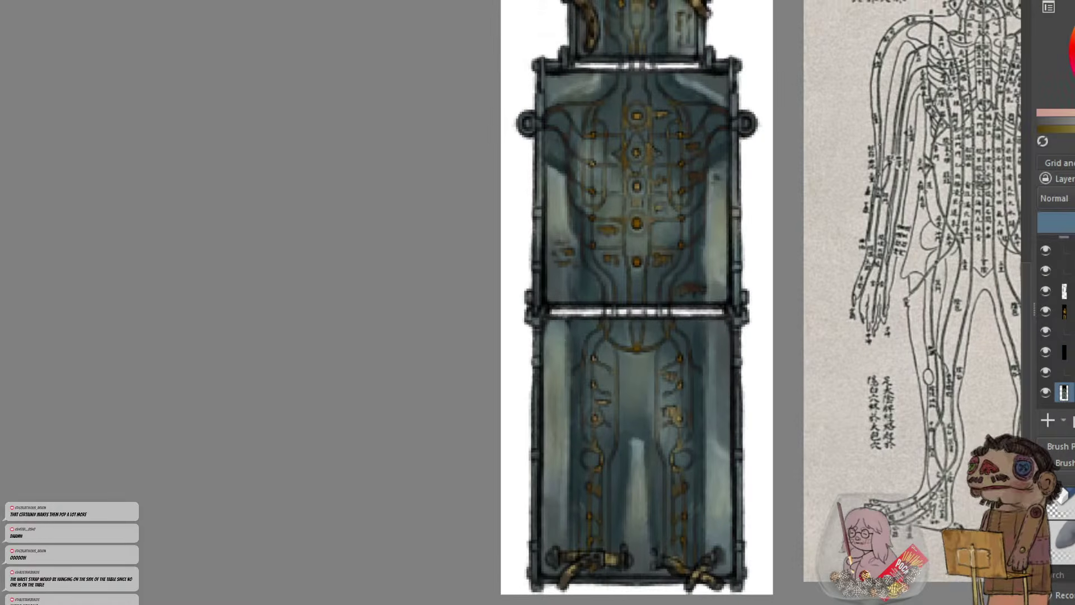
pyautogui.keyDown('ctrl'); pyautogui.click(567, 338); pyautogui.keyUp('ctrl')
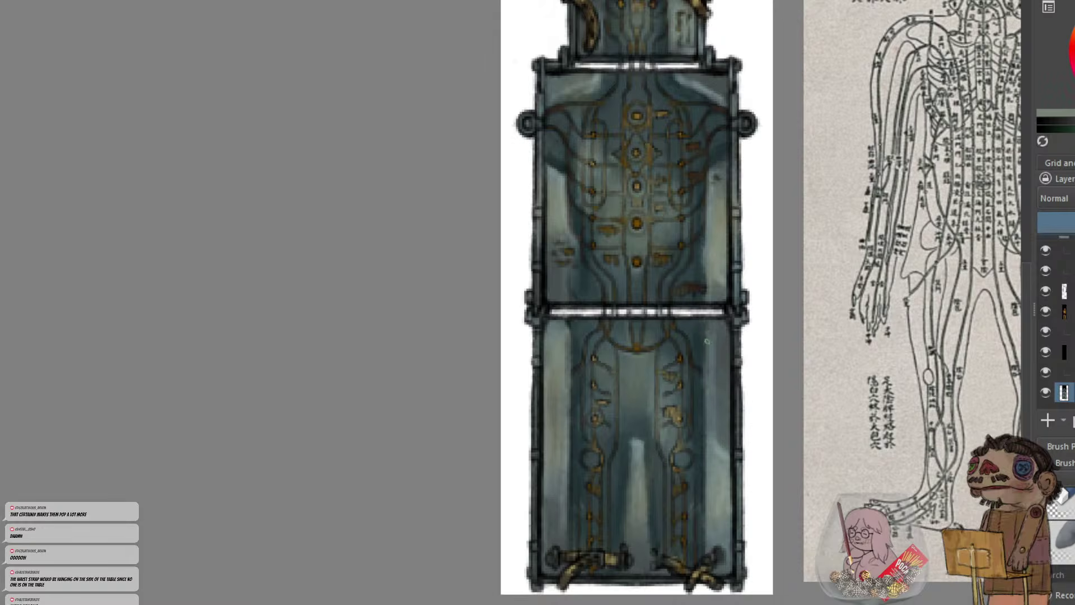
# Add a blank layer above the panel paint and sample a dark rusty red from the reference photo, showing that photo only for sampling
pyautogui.press('-')
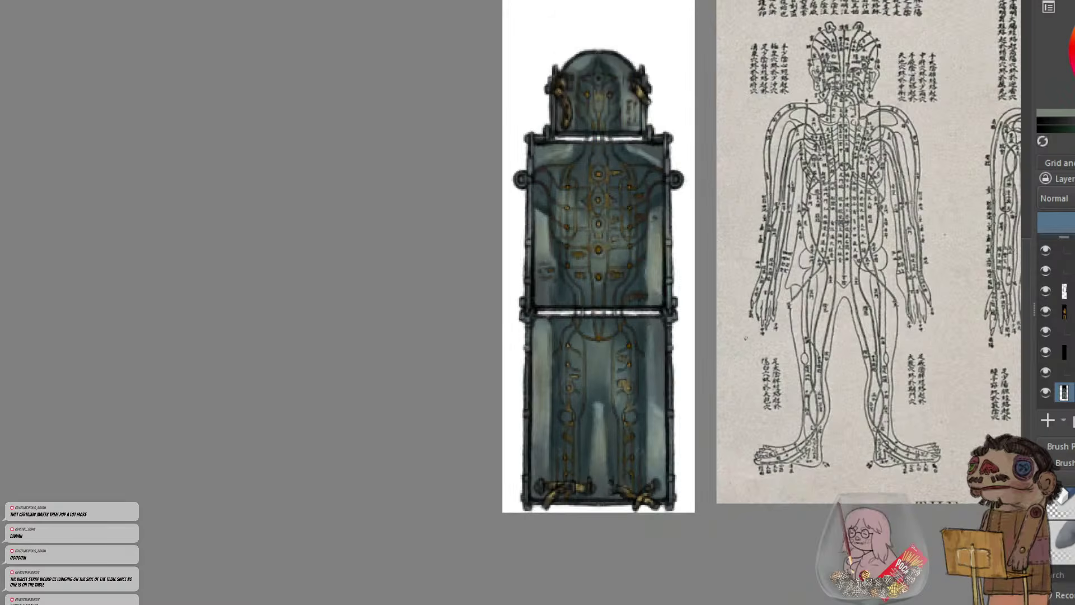
pyautogui.press('+')
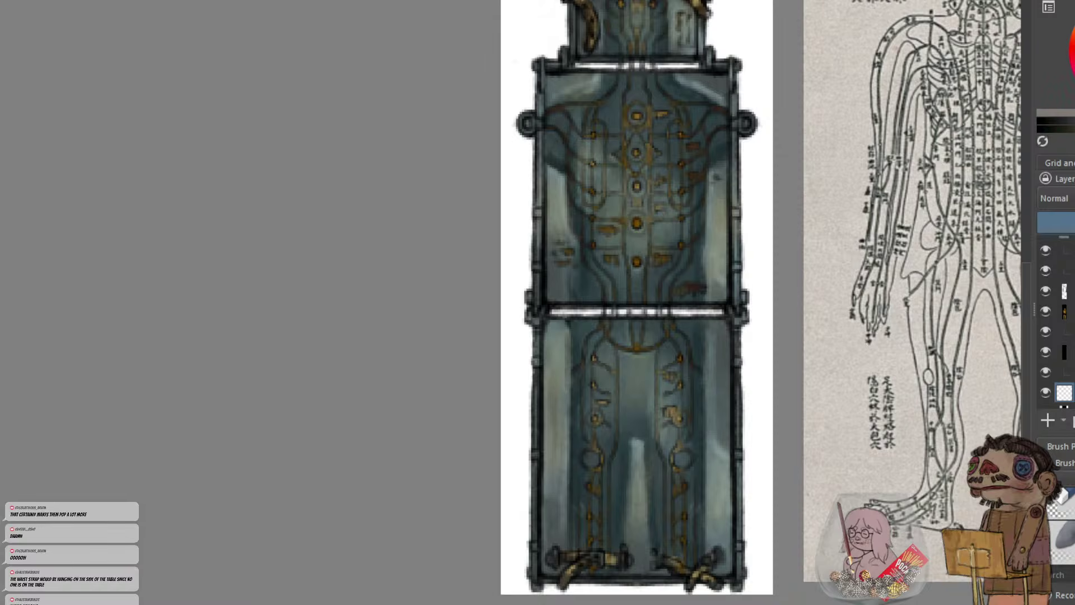
pyautogui.scroll(3, 1024, 263)
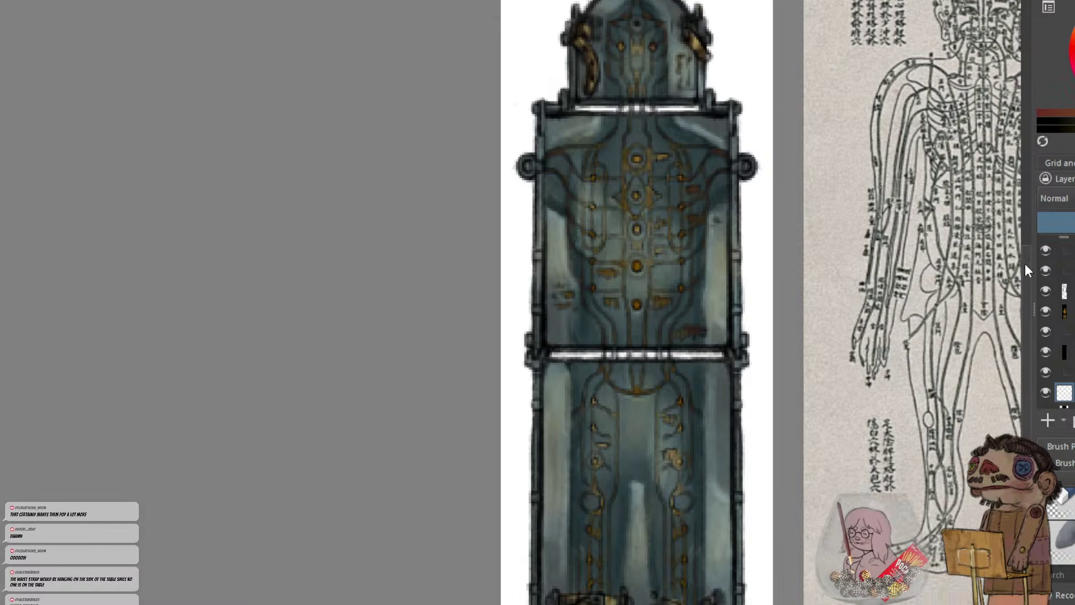
pyautogui.scroll(1, 1069, 275)
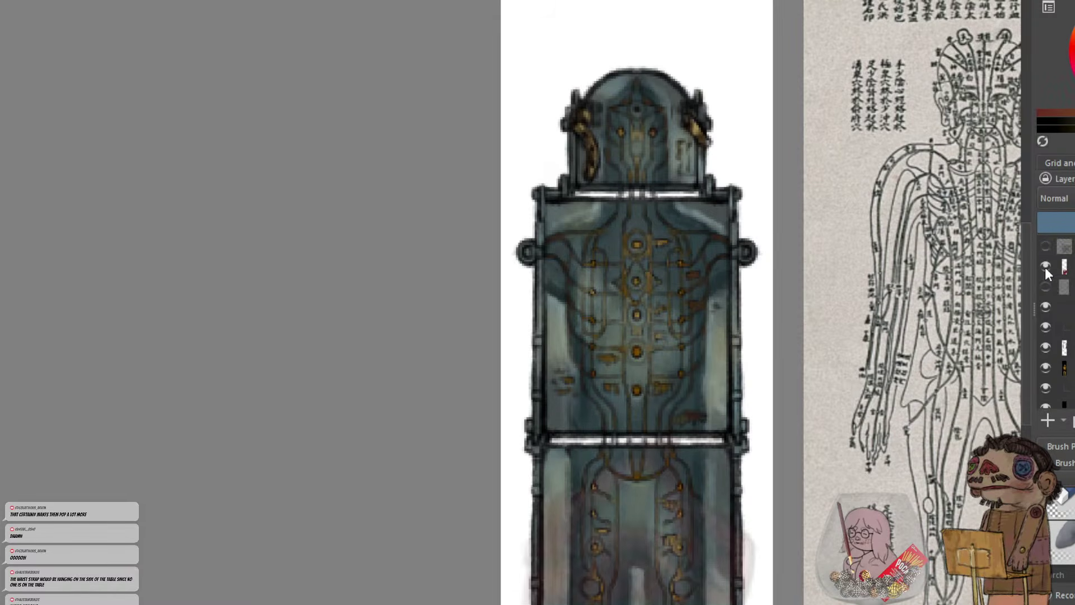
pyautogui.click(1044, 246)
pyautogui.scroll(2, 683, 306)
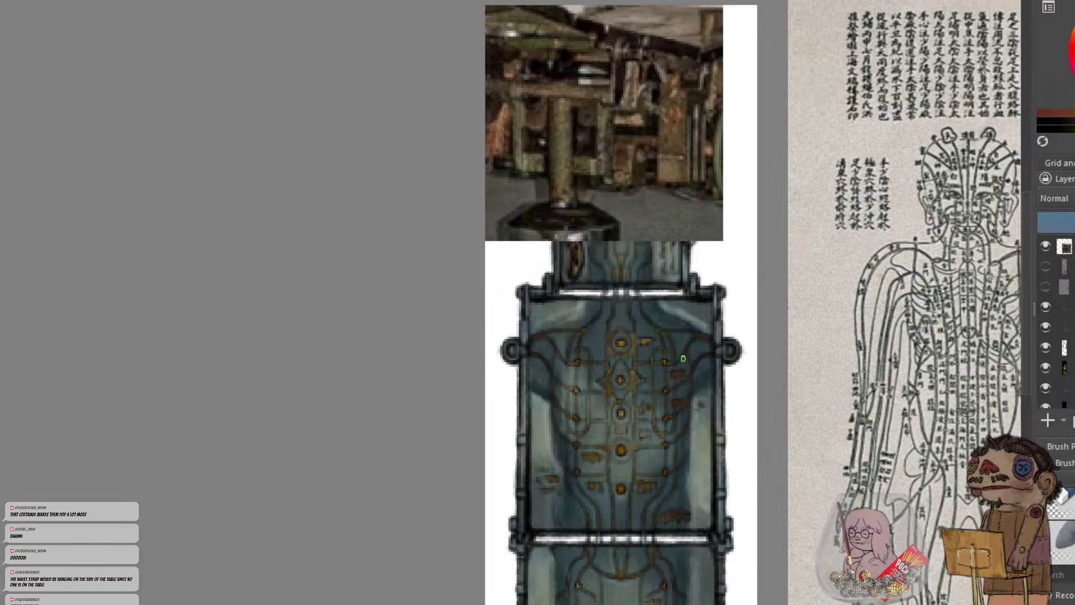
pyautogui.keyDown('ctrl'); pyautogui.click(585, 98); pyautogui.keyUp('ctrl')
pyautogui.click(1045, 246)
pyautogui.scroll(-3, 1022, 195)
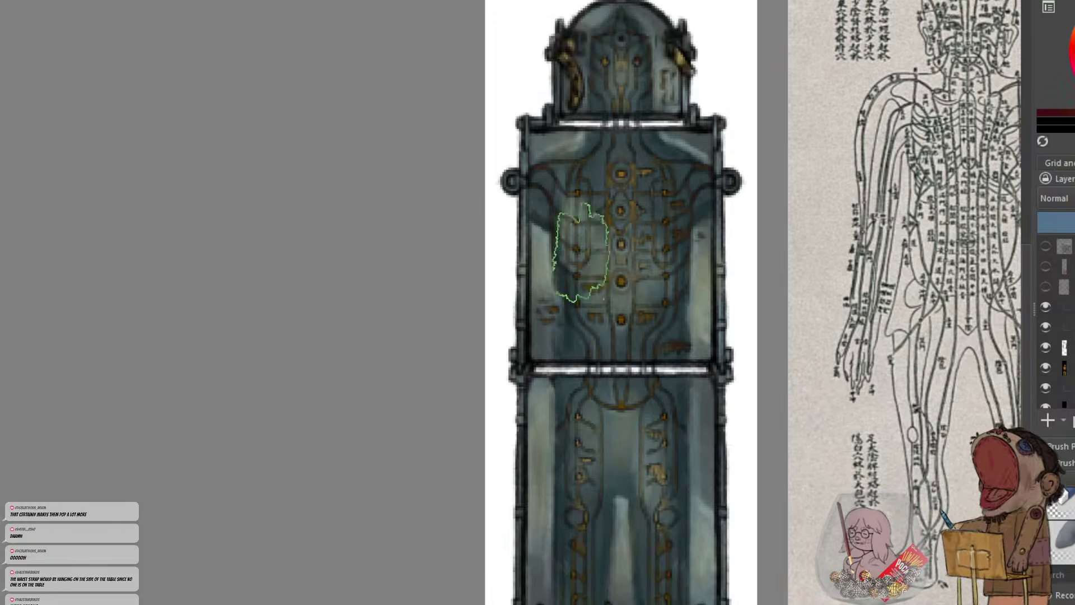
# On the new layer above the panel paint, brush broad, faint rust tones over the torso panel, undoing unwanted strokes
pyautogui.moveTo(540, 255)
pyautogui.mouseDown()
pyautogui.moveTo(587, 353)
pyautogui.moveTo(534, 287)
pyautogui.mouseUp()
pyautogui.press('e')
pyautogui.moveTo(511, 230)
pyautogui.mouseDown()
pyautogui.moveTo(522, 324)
pyautogui.moveTo(586, 302)
pyautogui.moveTo(536, 290)
pyautogui.mouseUp()
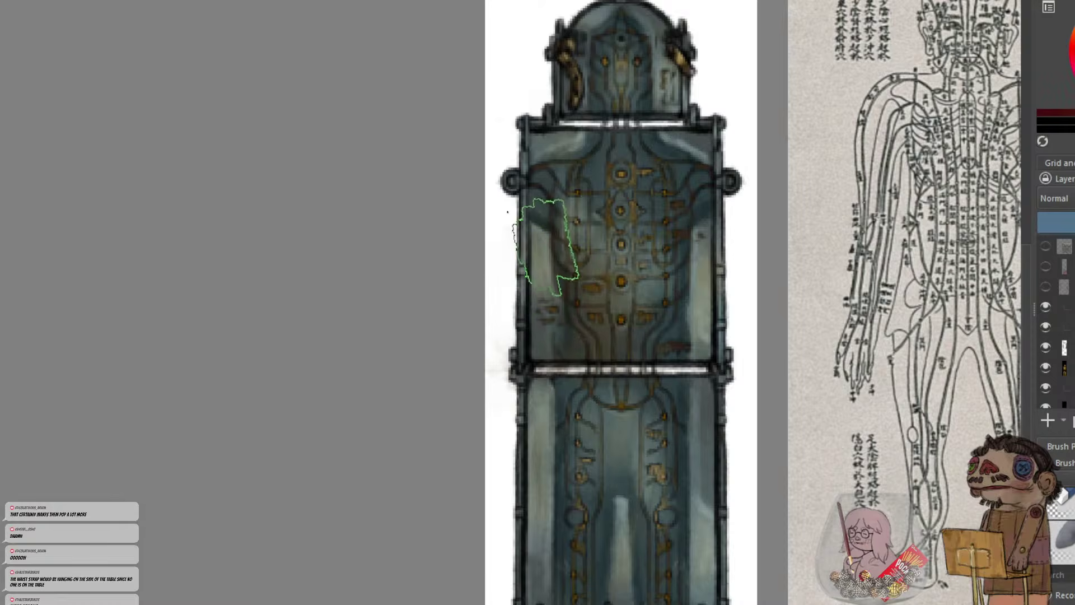
pyautogui.scroll(-2, 1058, 336)
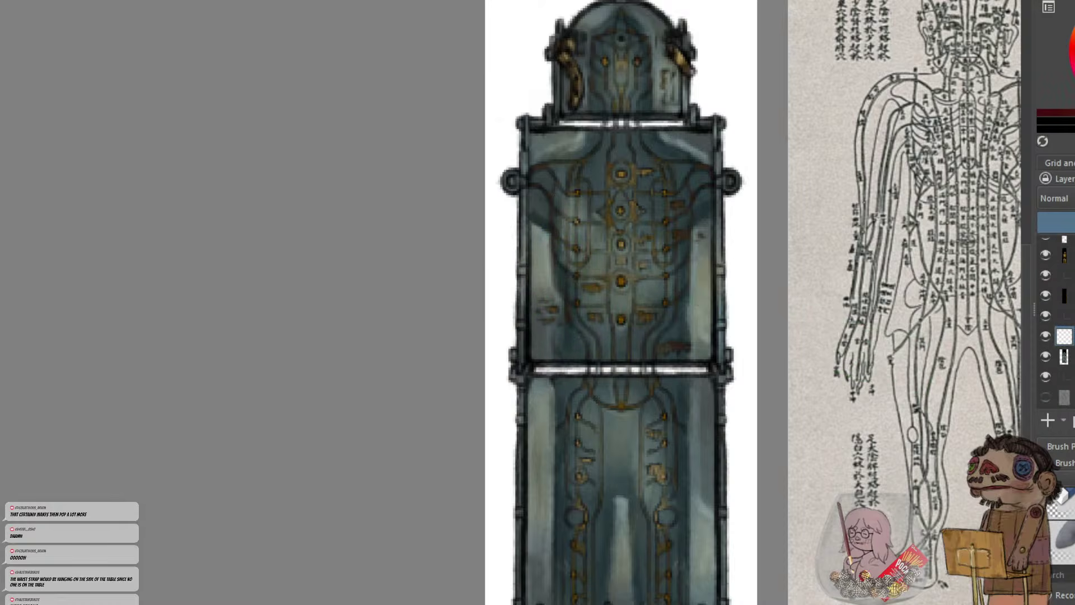
pyautogui.click(1064, 336)
pyautogui.moveTo(659, 335); pyautogui.dragTo(638, 269)
pyautogui.scroll(-1, 498, 216)
pyautogui.moveTo(546, 163)
pyautogui.mouseDown()
pyautogui.moveTo(550, 191)
pyautogui.moveTo(509, 250)
pyautogui.mouseUp()
pyautogui.moveTo(549, 188)
pyautogui.mouseDown()
pyautogui.moveTo(567, 227)
pyautogui.moveTo(524, 219)
pyautogui.mouseUp()
pyautogui.hotkey('ctrl', 'z')
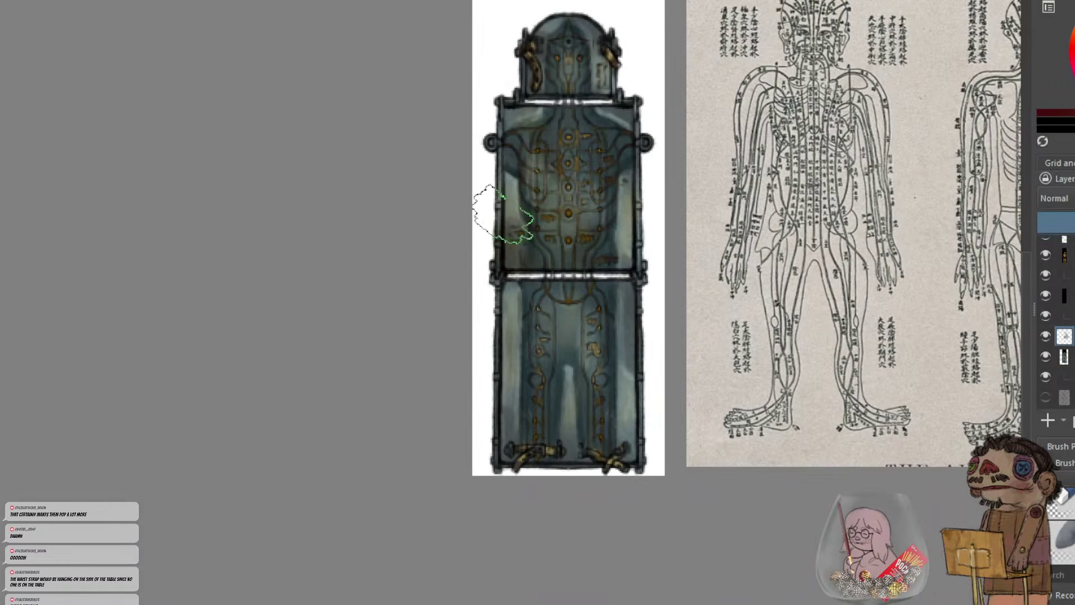
pyautogui.moveTo(636, 178)
pyautogui.mouseDown()
pyautogui.moveTo(641, 208)
pyautogui.moveTo(610, 224)
pyautogui.mouseUp()
pyautogui.hotkey('ctrl', 'z')
pyautogui.hotkey('ctrl', 'z')
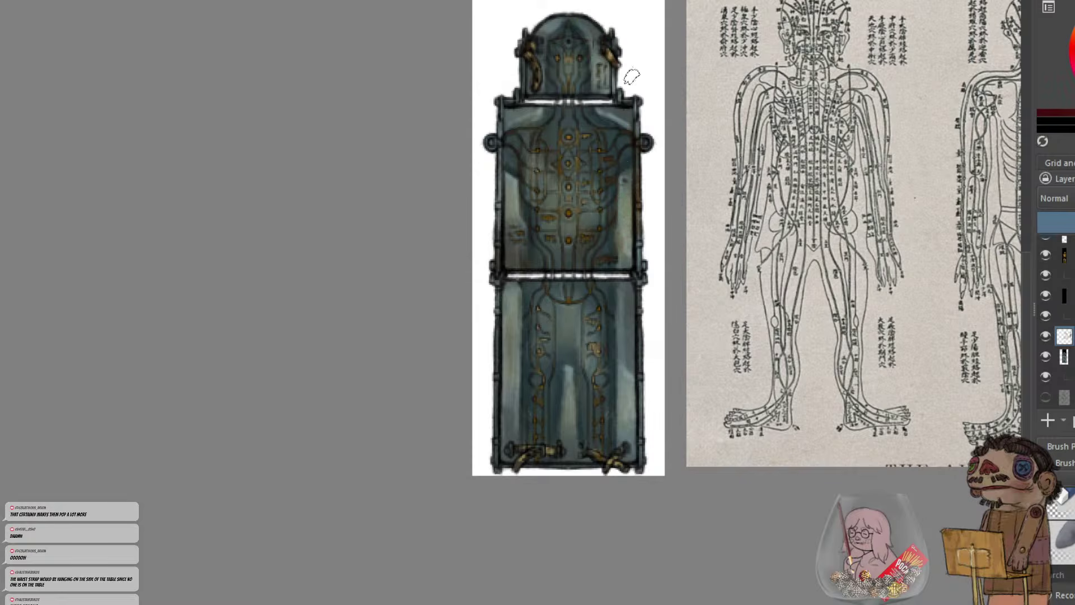
# Paint rust with a smaller brush along the torso and leg frames, the side rings and the head panel's edges
pyautogui.moveTo(637, 133); pyautogui.dragTo(640, 264)
pyautogui.moveTo(638, 187); pyautogui.dragTo(639, 225)
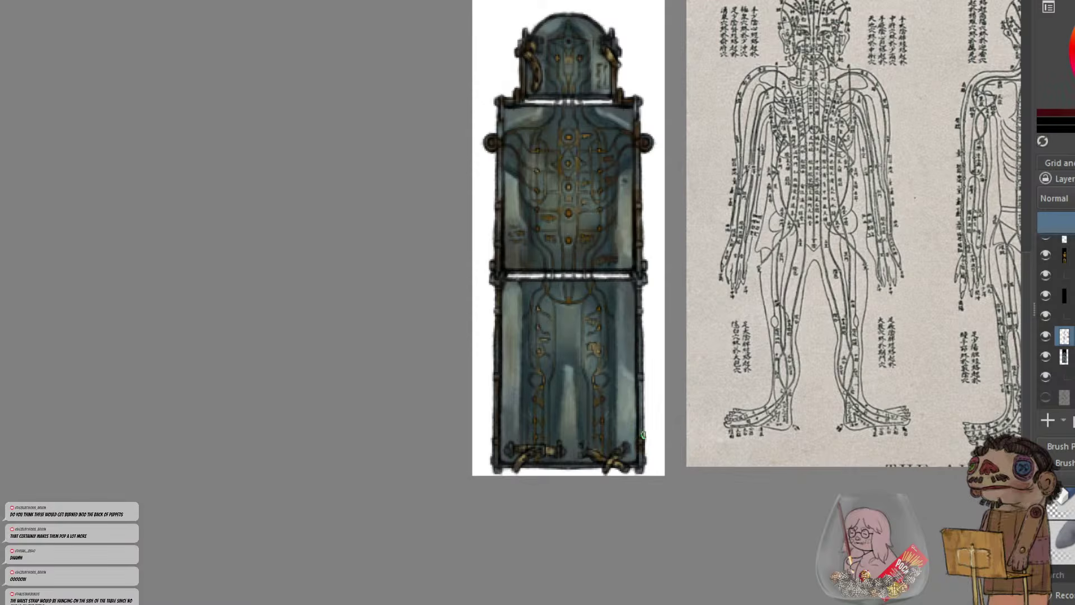
pyautogui.moveTo(644, 435); pyautogui.dragTo(640, 440)
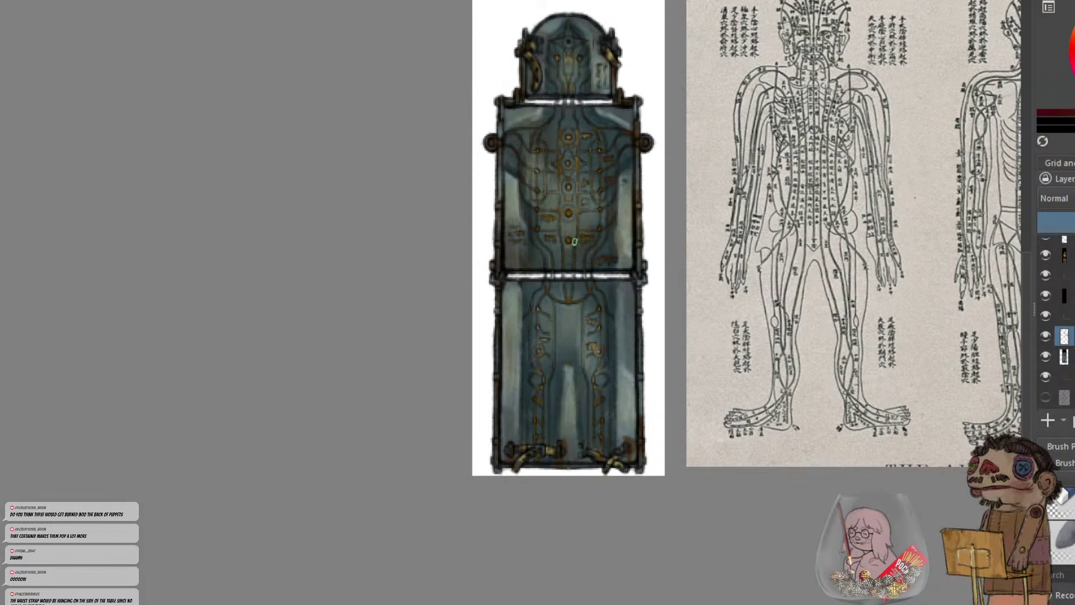
pyautogui.press('+')
pyautogui.moveTo(1027, 306); pyautogui.dragTo(1028, 261)
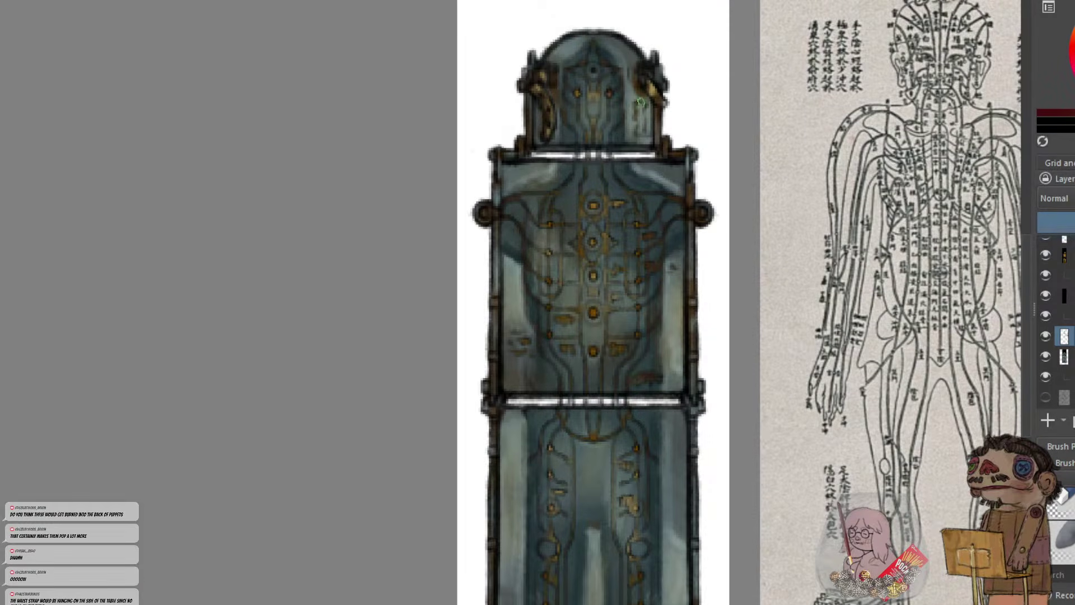
pyautogui.moveTo(640, 102); pyautogui.dragTo(640, 117)
pyautogui.moveTo(611, 250); pyautogui.dragTo(592, 178)
pyautogui.moveTo(628, 272); pyautogui.dragTo(623, 262)
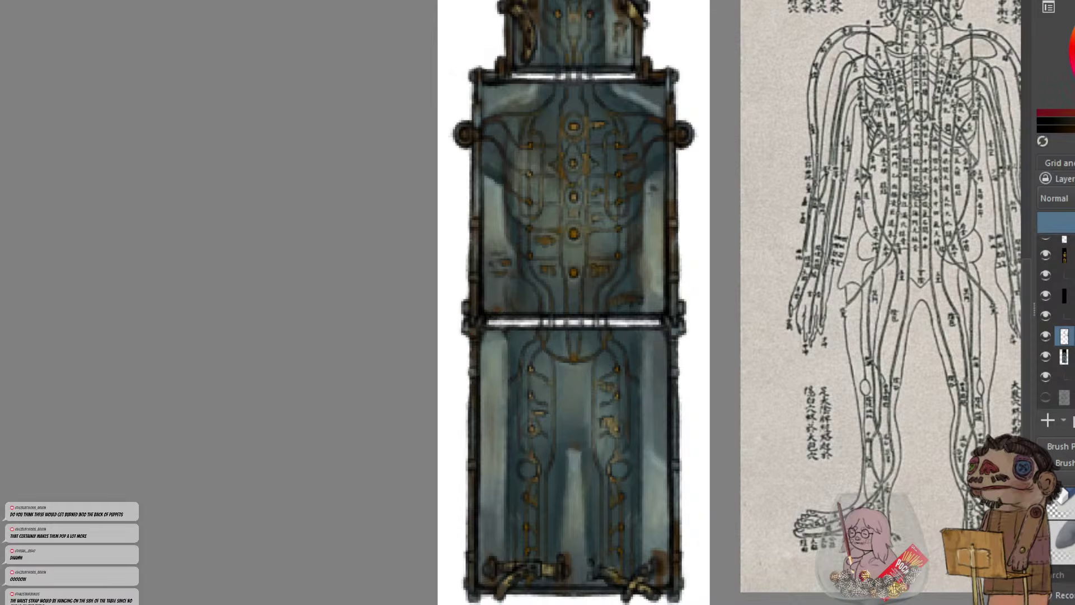
# Pick a warmer orange rust tone and paint it over the hinges between the torso and leg panels
pyautogui.click(1073, 53)
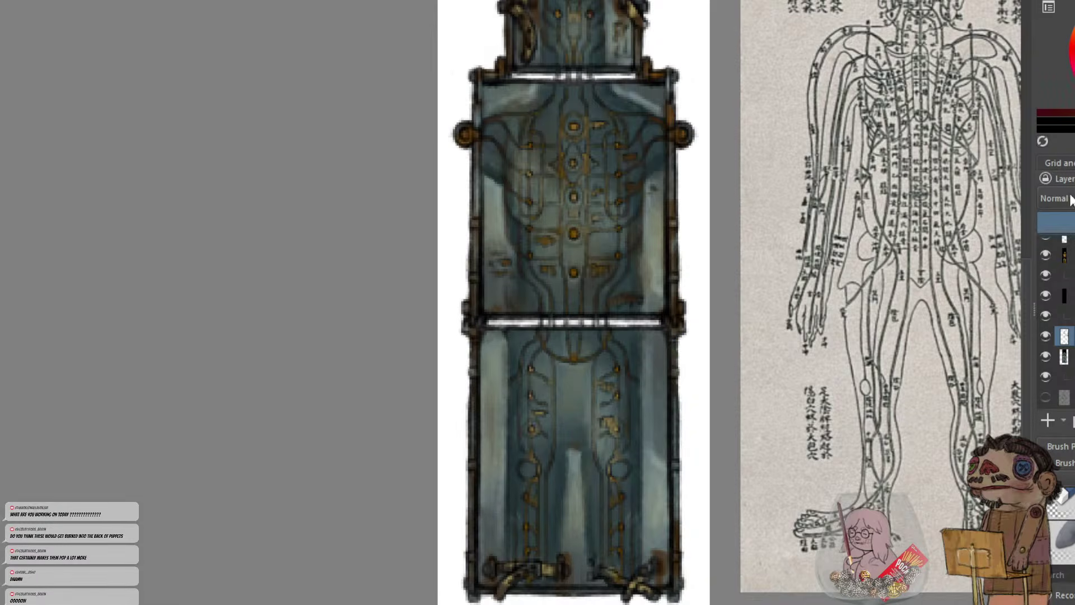
pyautogui.moveTo(678, 315)
pyautogui.mouseDown()
pyautogui.moveTo(670, 318)
pyautogui.moveTo(679, 296)
pyautogui.mouseUp()
pyautogui.moveTo(482, 321); pyautogui.dragTo(467, 320)
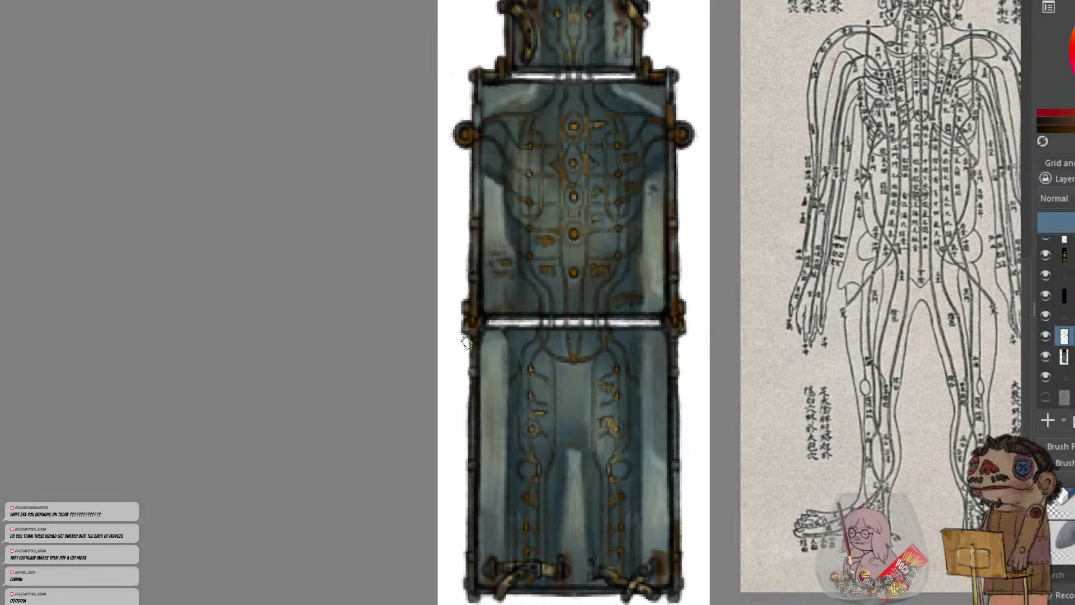
# Examine the rusted frame, side rings and hinges from a full overview to close-up
pyautogui.hotkey('ctrl', '-')
pyautogui.hotkey('ctrl', '-')
pyautogui.press('+')
pyautogui.press('-')
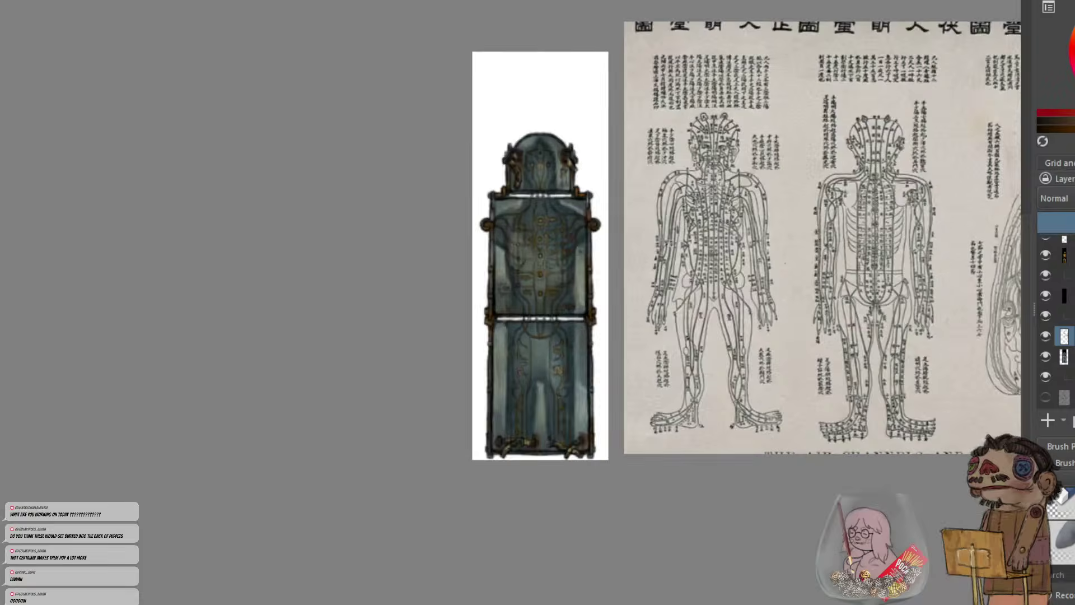
pyautogui.press('+')
pyautogui.press('+')
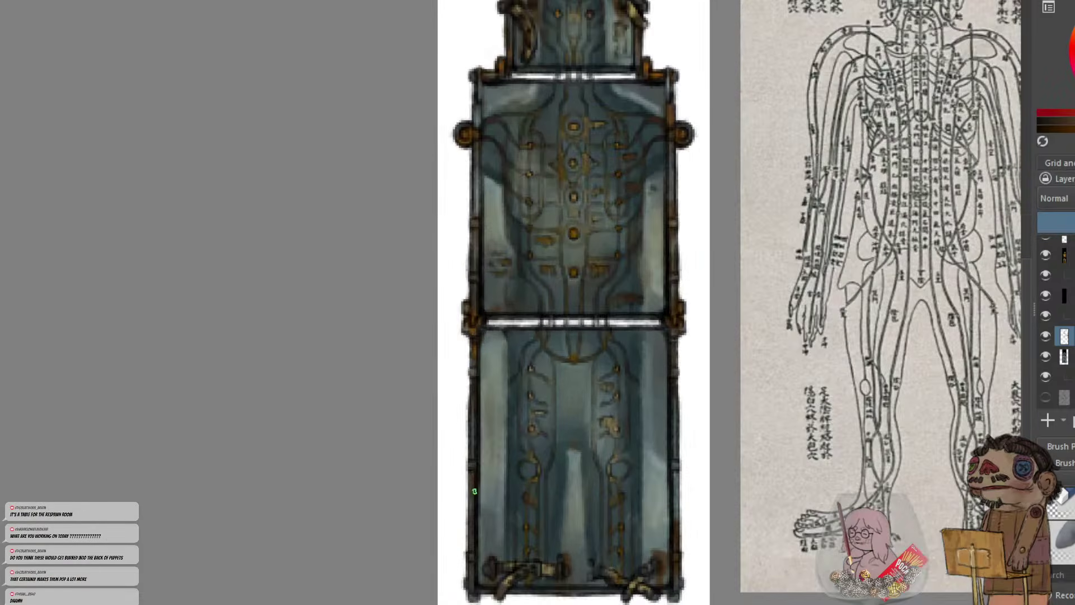
pyautogui.press('-')
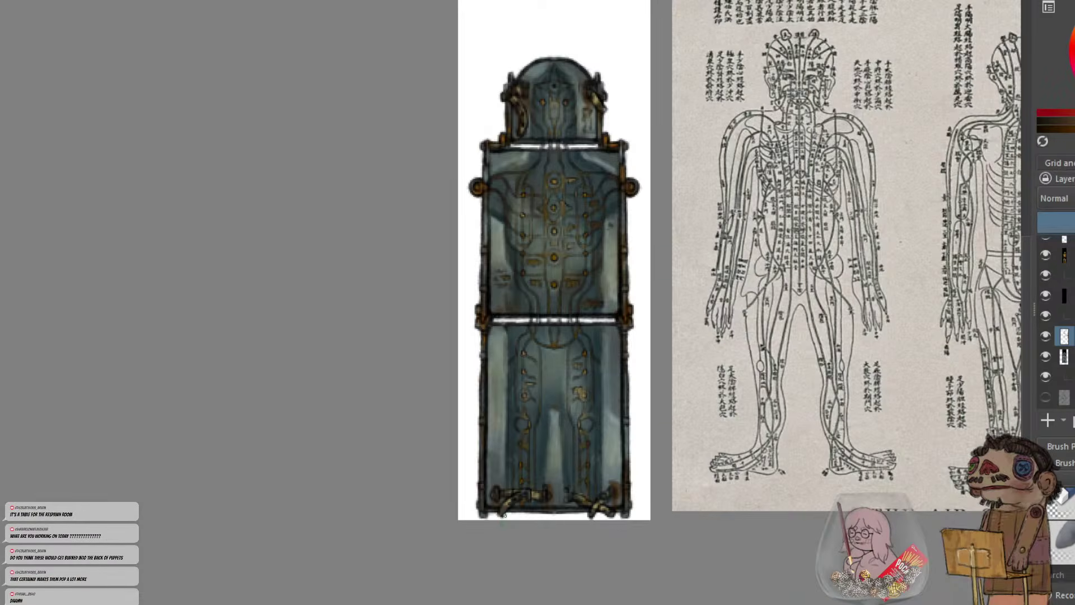
pyautogui.press('-')
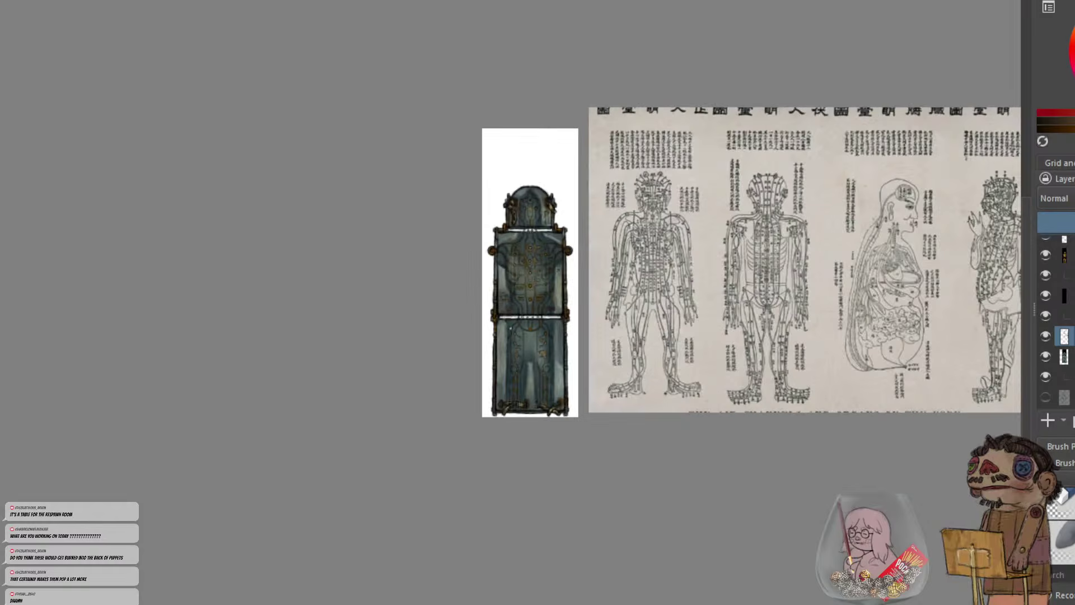
pyautogui.press('+')
pyautogui.press('+')
pyautogui.press('+')
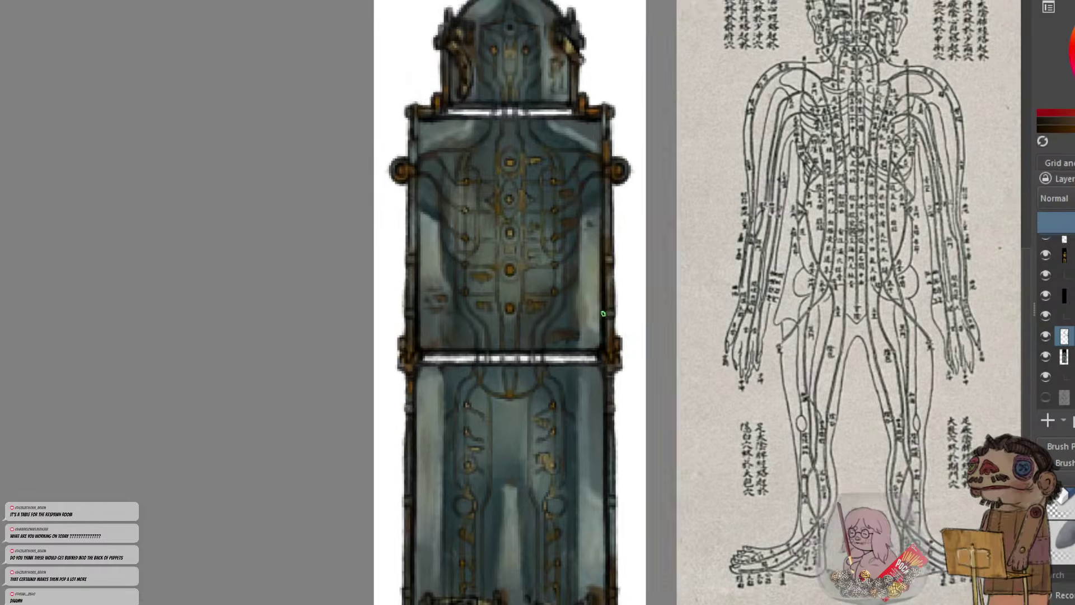
pyautogui.moveTo(603, 314); pyautogui.dragTo(671, 279)
pyautogui.press('-')
pyautogui.press('+')
# Identify the frame line art layer by toggling its visibility and add a blank layer above it
pyautogui.scroll(1, 1056, 314)
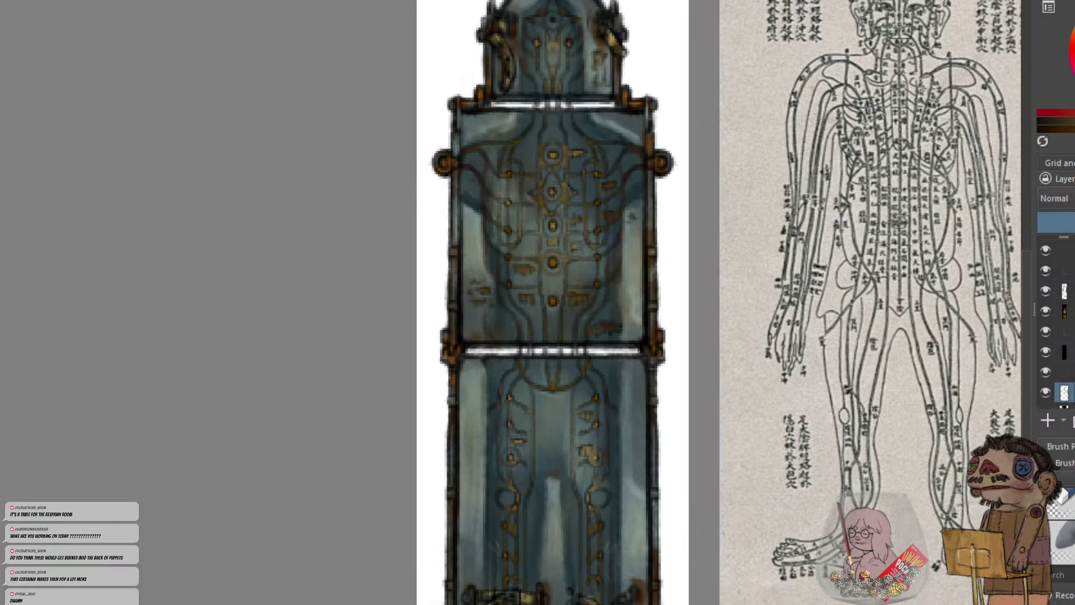
pyautogui.click(1039, 294)
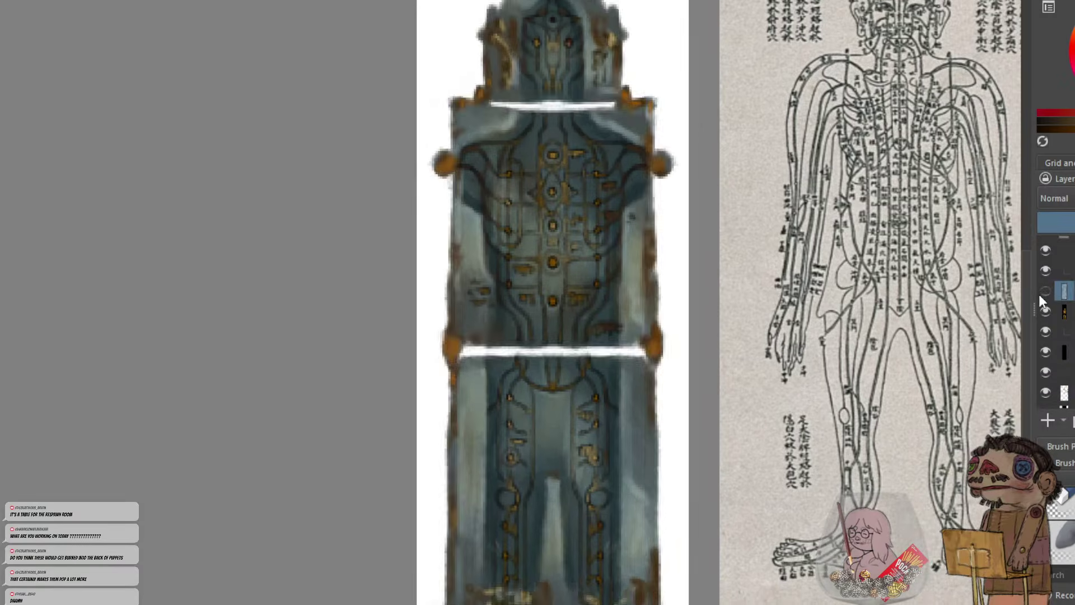
pyautogui.click(1044, 420)
pyautogui.moveTo(685, 295); pyautogui.dragTo(732, 367)
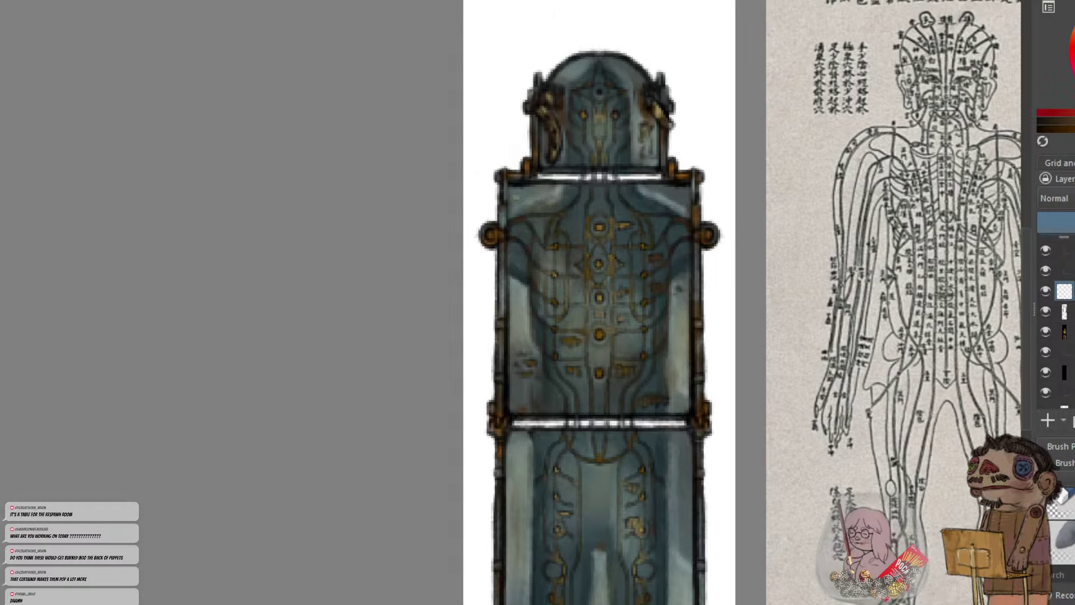
# Paint over the pale upper corners of the torso panel with sampled muted teal tones on the new layer
pyautogui.click(514, 192)
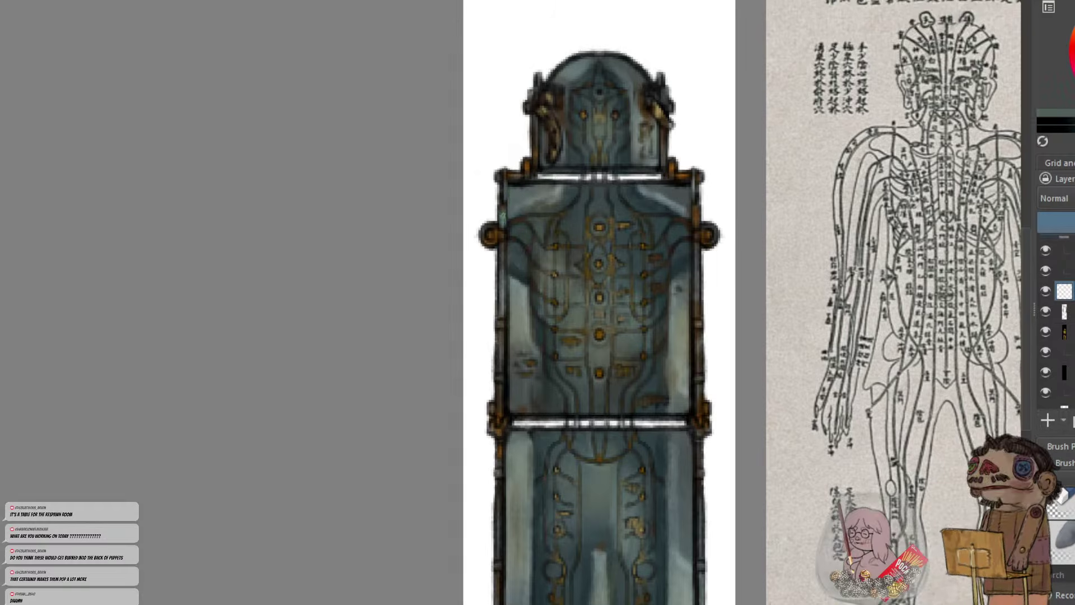
pyautogui.keyDown('alt'); pyautogui.click(509, 209); pyautogui.keyUp('alt')
pyautogui.keyDown('alt'); pyautogui.click(518, 201); pyautogui.keyUp('alt')
pyautogui.click(503, 211)
pyautogui.moveTo(691, 193)
pyautogui.mouseDown()
pyautogui.moveTo(691, 216)
pyautogui.moveTo(680, 213)
pyautogui.mouseUp()
pyautogui.keyDown('alt'); pyautogui.click(666, 197); pyautogui.keyUp('alt')
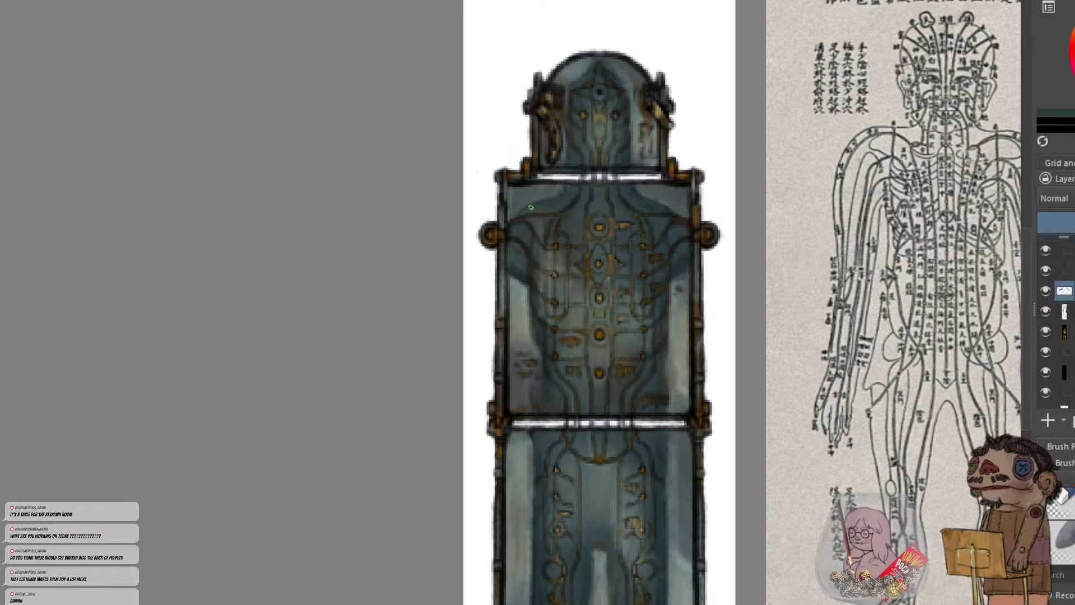
pyautogui.hotkey('ctrl', '-')
pyautogui.hotkey('ctrl', '-')
pyautogui.hotkey('ctrl', '+')
pyautogui.hotkey('ctrl', '+')
# Refine the highlights and arm shadows along both sides of the torso panel with sampled grey-green and dark teal tones
pyautogui.keyDown('alt'); pyautogui.click(516, 291); pyautogui.keyUp('alt')
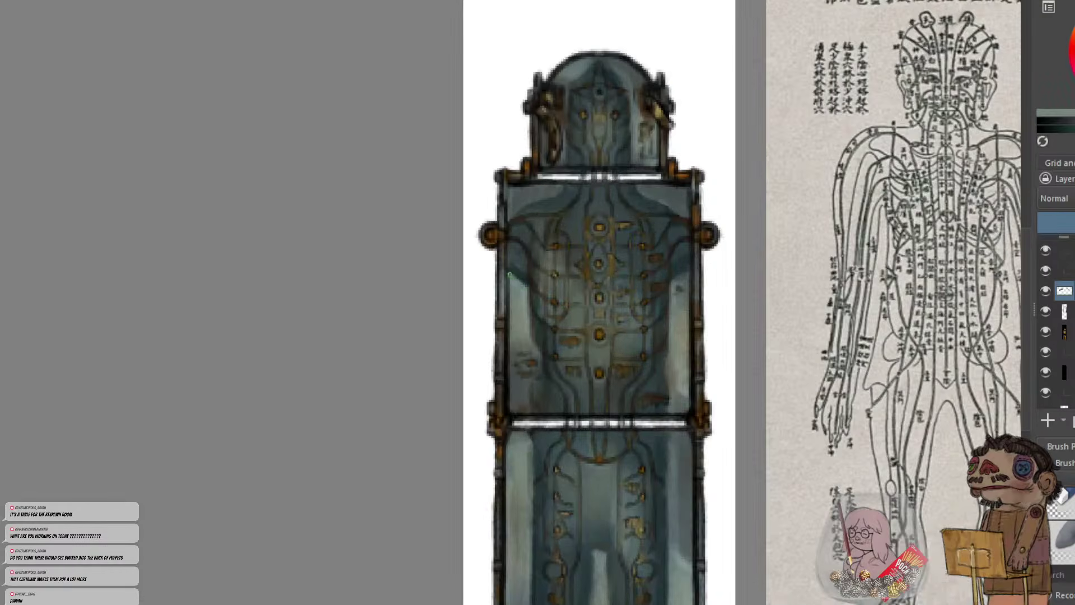
pyautogui.keyDown('alt'); pyautogui.click(521, 256); pyautogui.keyUp('alt')
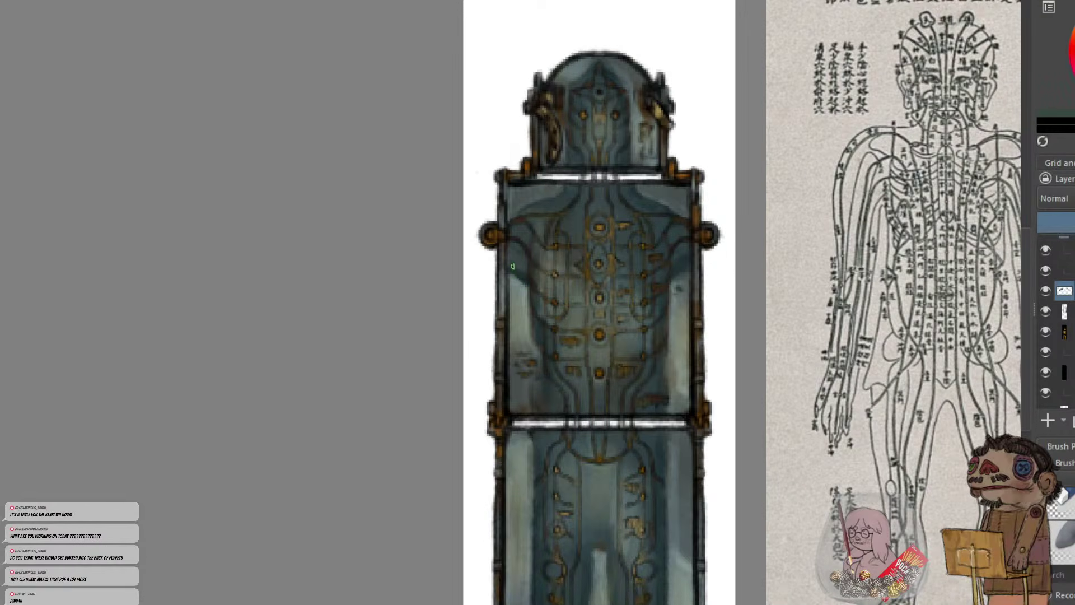
pyautogui.keyDown('alt'); pyautogui.click(519, 342); pyautogui.keyUp('alt')
pyautogui.moveTo(537, 359); pyautogui.dragTo(538, 405)
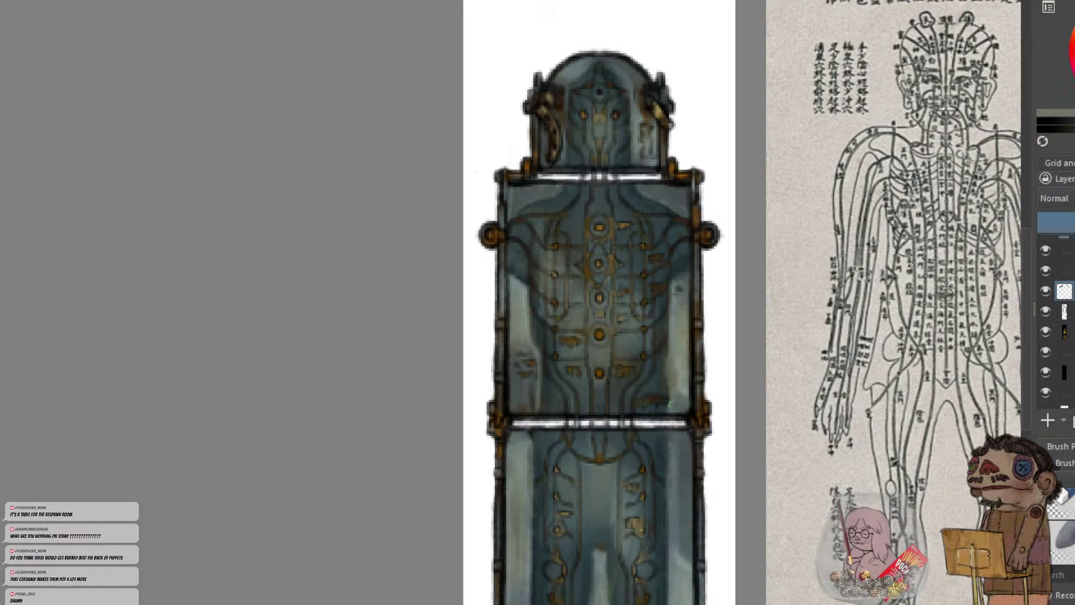
pyautogui.keyDown('ctrl'); pyautogui.click(679, 358); pyautogui.keyUp('ctrl')
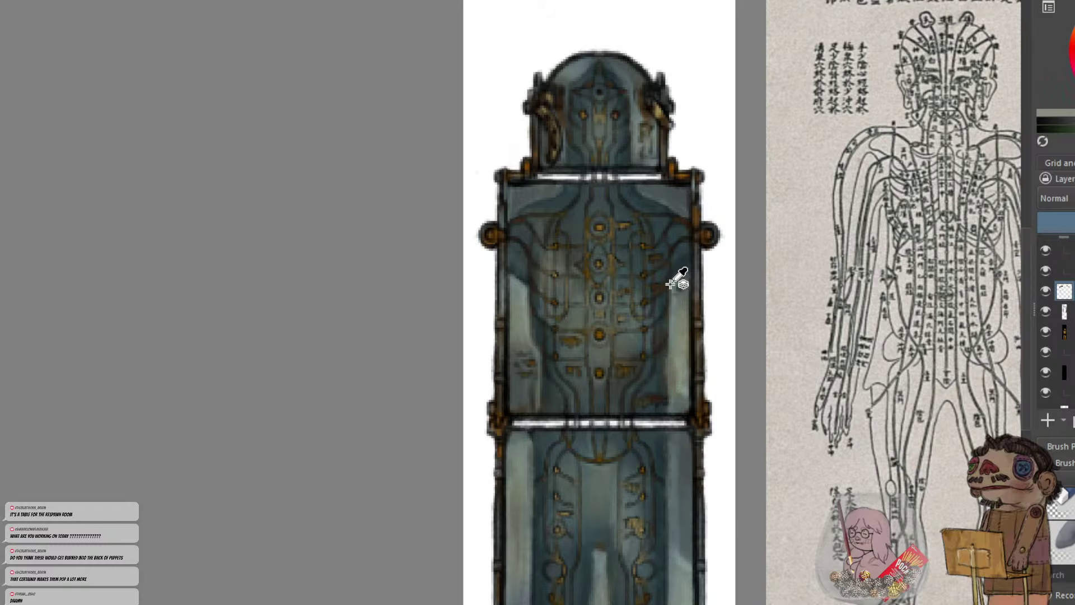
pyautogui.keyDown('ctrl'); pyautogui.click(661, 246); pyautogui.keyUp('ctrl')
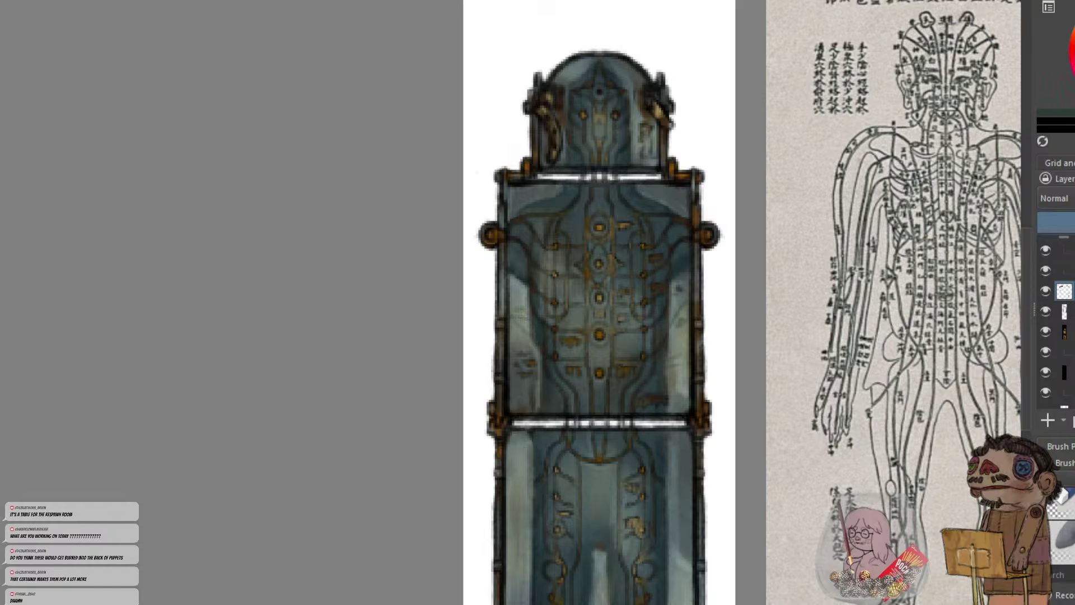
# Sample a tone near the pale highlight between the legs and brush it over that part of the leg panel
pyautogui.press('-')
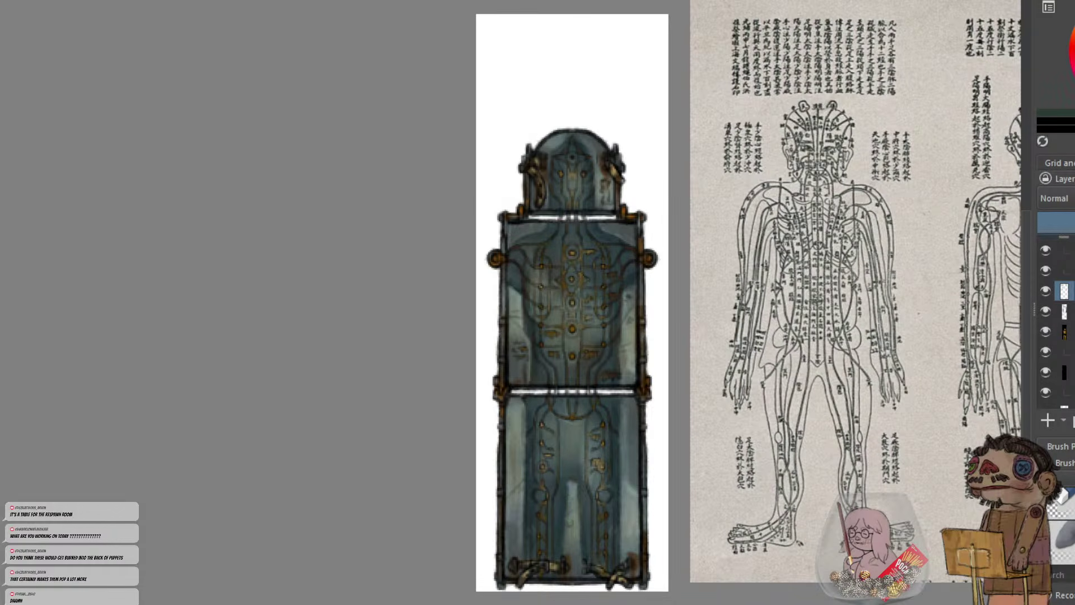
pyautogui.keyDown('ctrl'); pyautogui.click(566, 546); pyautogui.keyUp('ctrl')
pyautogui.moveTo(564, 542); pyautogui.dragTo(566, 488)
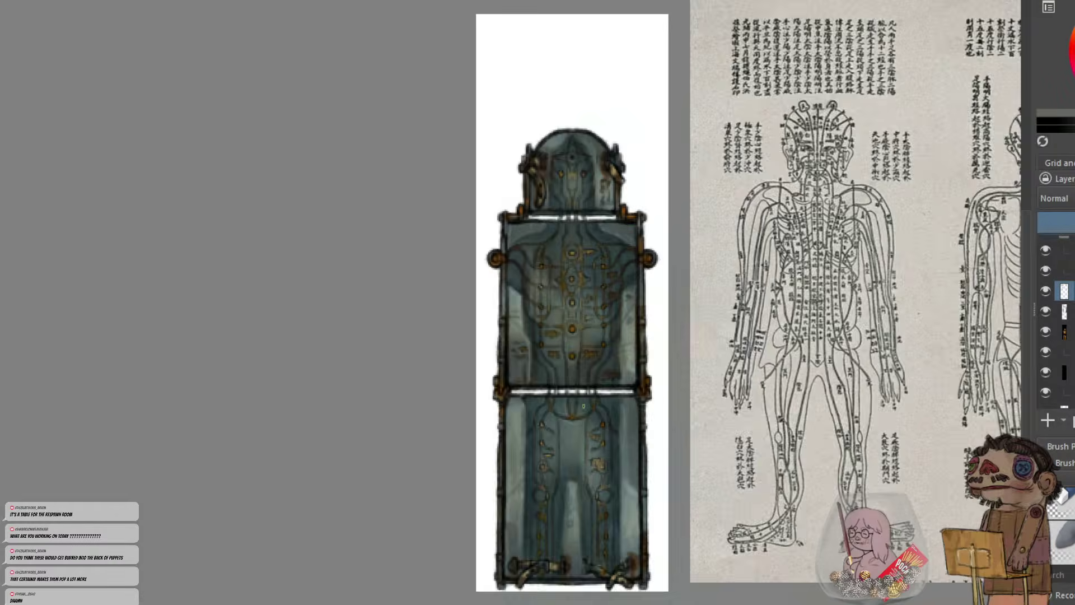
# Retouch the side highlights of the torso panel and dab dull red-brown rust near its lower right corner with sampled tones
pyautogui.hotkey('ctrl', '+')
pyautogui.keyDown('ctrl'); pyautogui.click(518, 299); pyautogui.keyUp('ctrl')
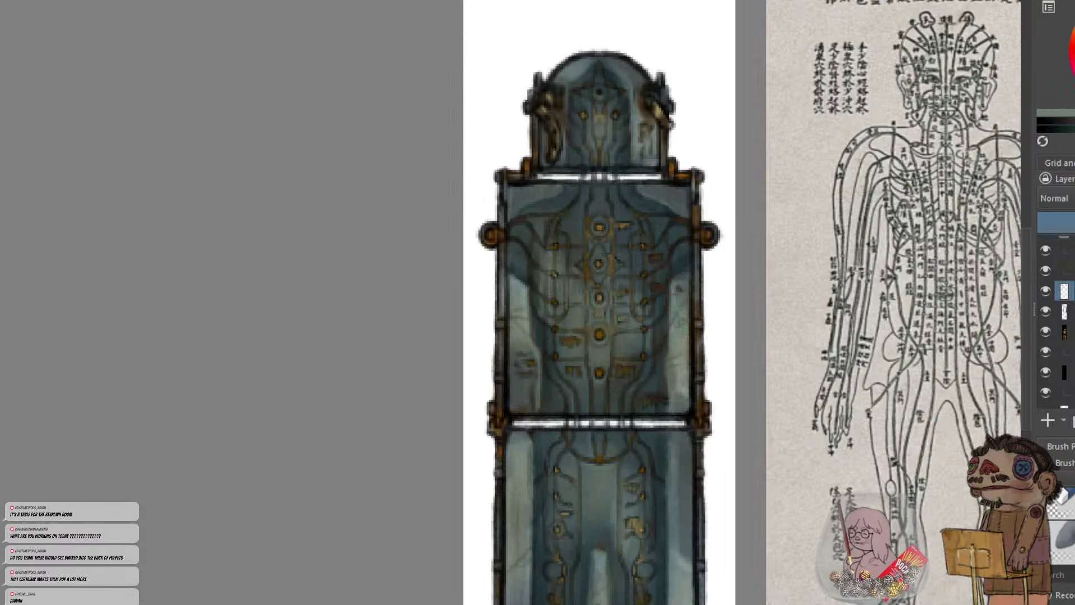
pyautogui.keyDown('ctrl'); pyautogui.click(706, 304); pyautogui.keyUp('ctrl')
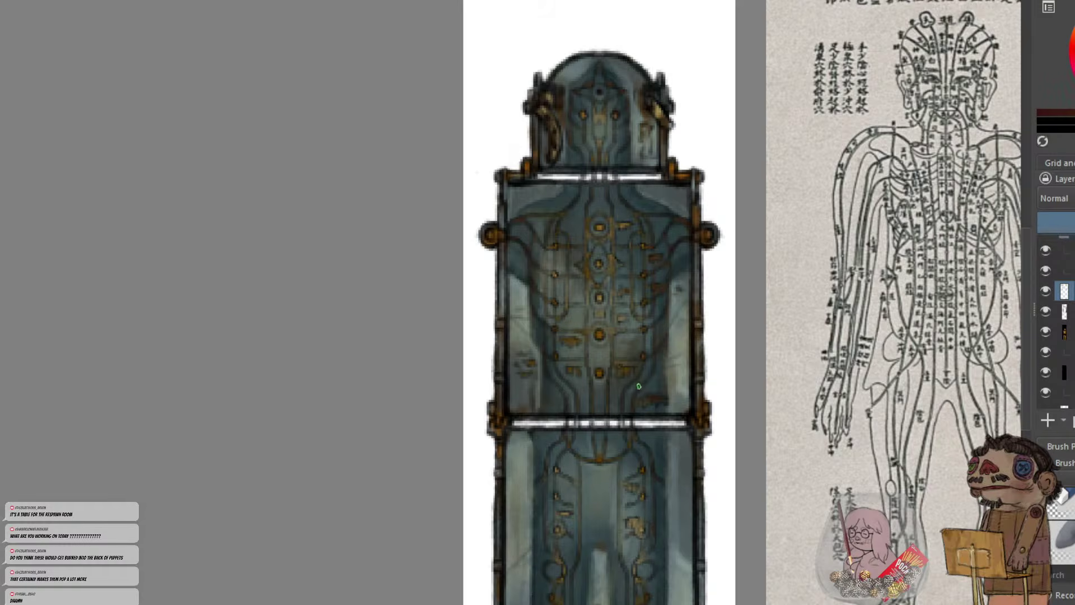
pyautogui.press('-')
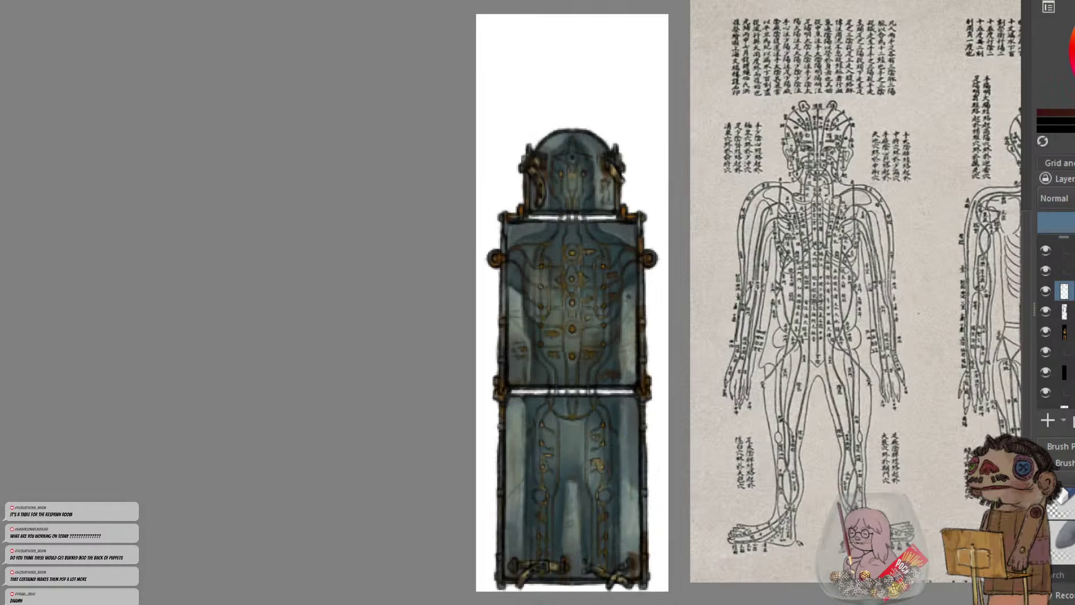
pyautogui.keyDown('ctrl'); pyautogui.click(632, 421); pyautogui.keyUp('ctrl')
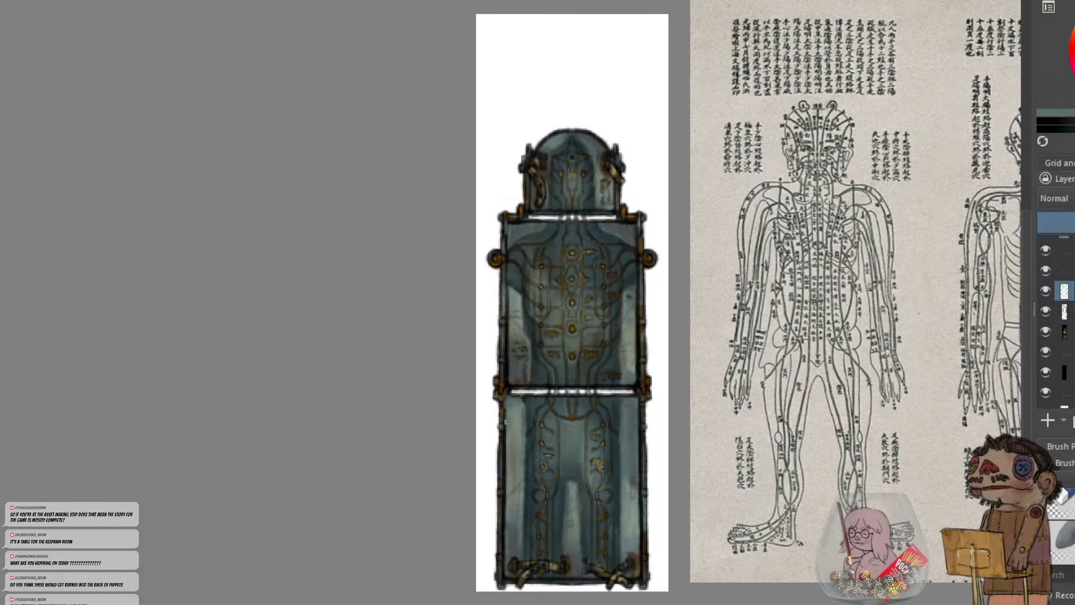
# Brush sampled grey-green tones over the pale lower side strips of the torso panel and touch up the arm shadows beside the frame
pyautogui.hotkey('ctrl', '+')
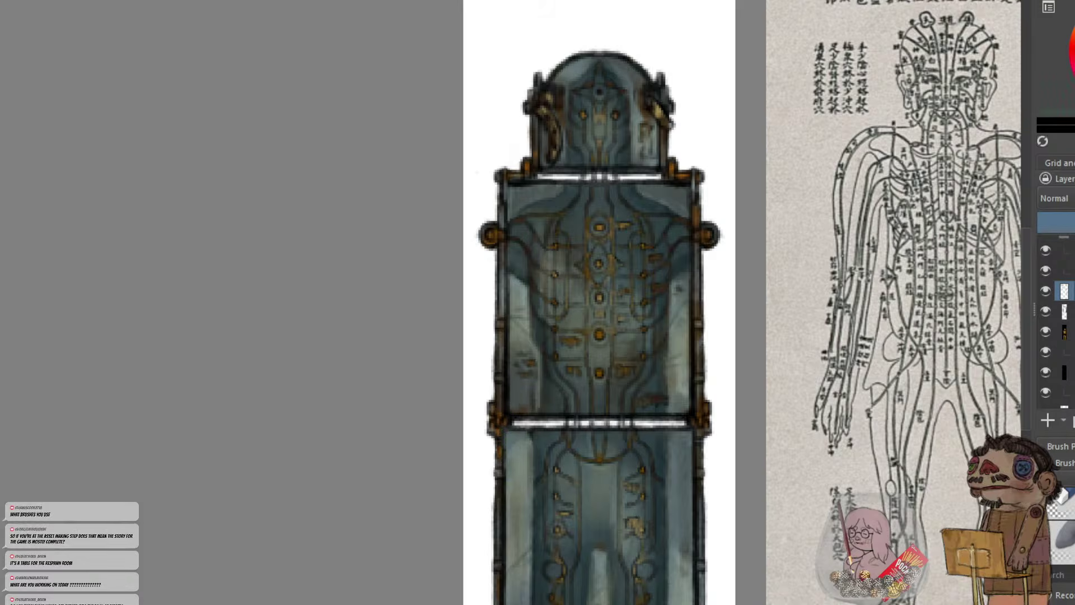
pyautogui.keyDown('ctrl'); pyautogui.click(516, 337); pyautogui.keyUp('ctrl')
pyautogui.moveTo(508, 323); pyautogui.dragTo(507, 395)
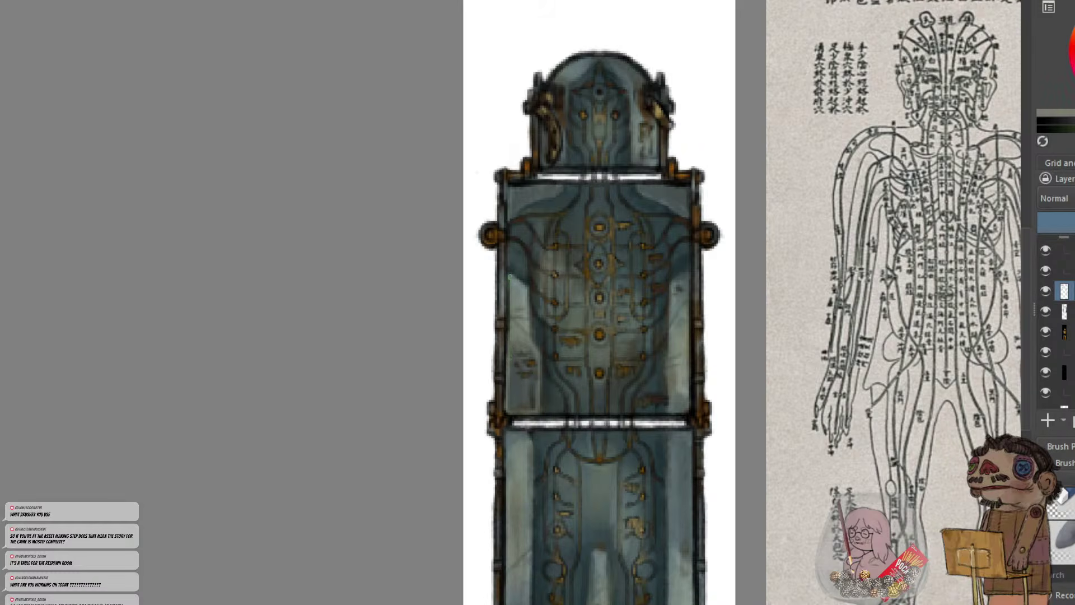
pyautogui.moveTo(510, 277); pyautogui.dragTo(509, 347)
pyautogui.moveTo(665, 351); pyautogui.dragTo(660, 404)
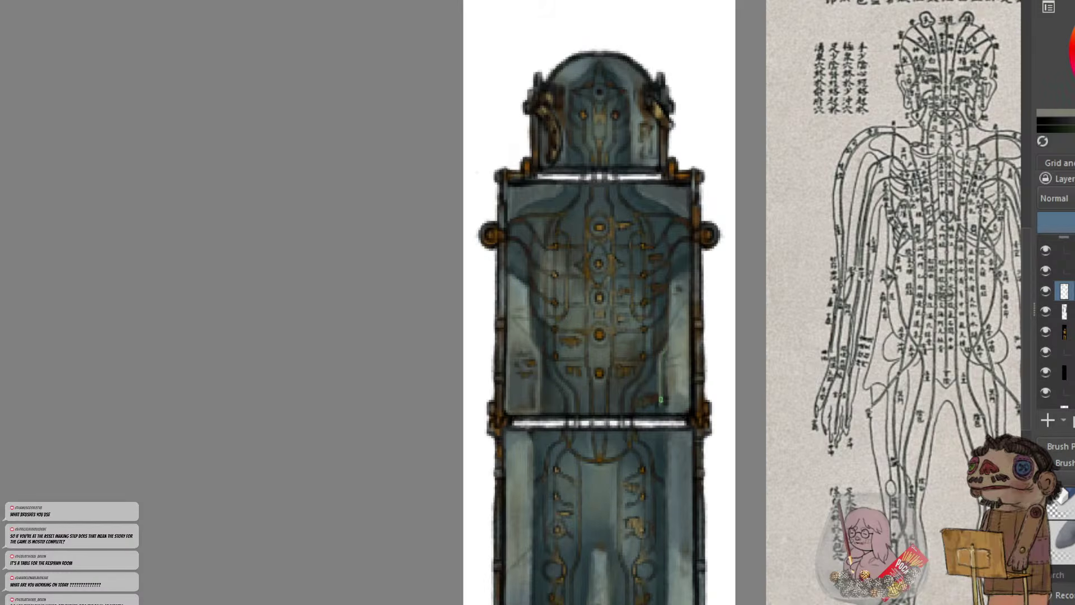
pyautogui.keyDown('alt'); pyautogui.click(672, 396); pyautogui.keyUp('alt')
pyautogui.moveTo(666, 363)
pyautogui.mouseDown()
pyautogui.moveTo(665, 406)
pyautogui.moveTo(665, 372)
pyautogui.mouseUp()
pyautogui.keyDown('alt'); pyautogui.click(662, 359); pyautogui.keyUp('alt')
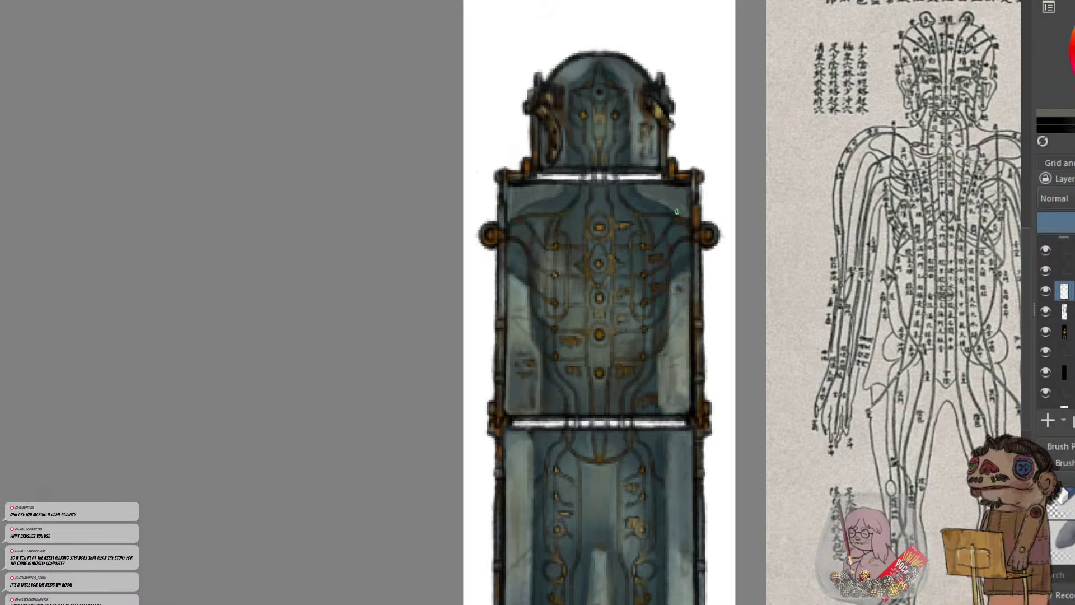
pyautogui.keyDown('ctrl'); pyautogui.click(691, 221); pyautogui.keyUp('ctrl')
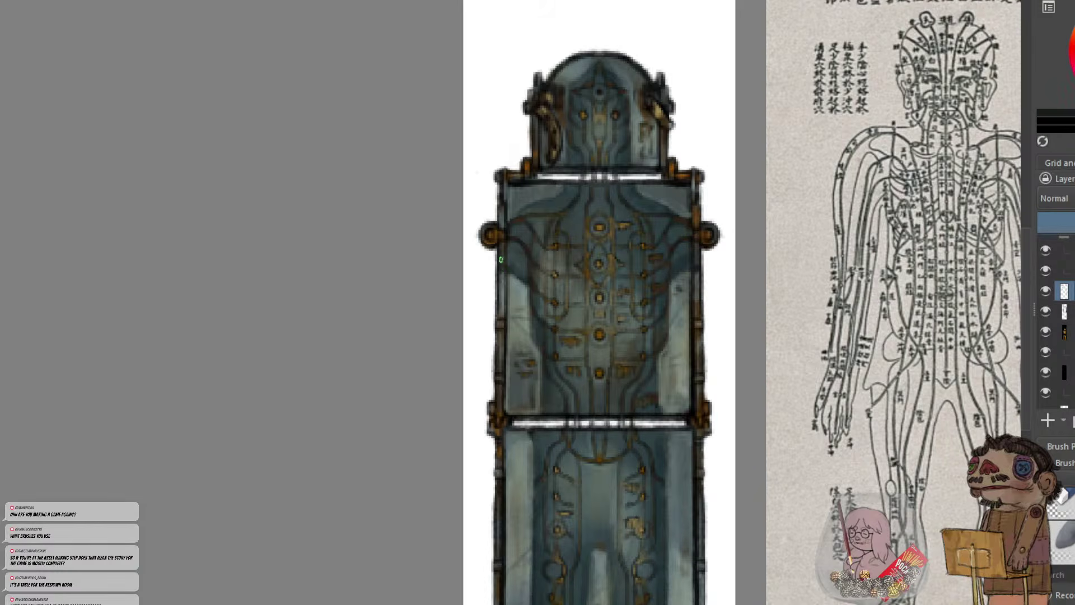
pyautogui.keyDown('ctrl'); pyautogui.click(520, 279); pyautogui.keyUp('ctrl')
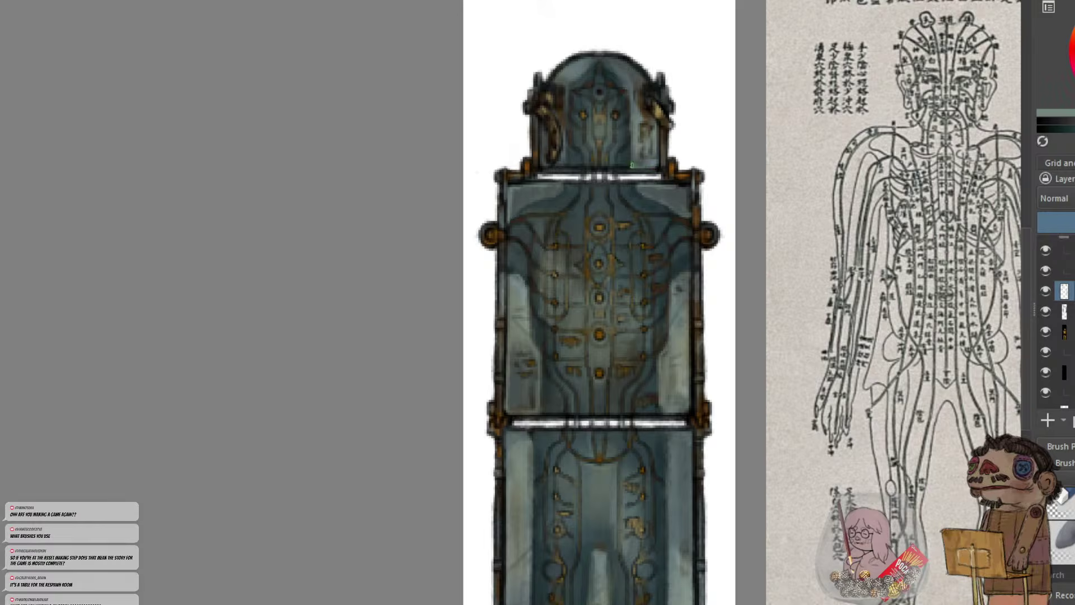
# Shade the domed top of the head panel with sampled teal tones, keeping a paler band along the rim around the head shape
pyautogui.press('+')
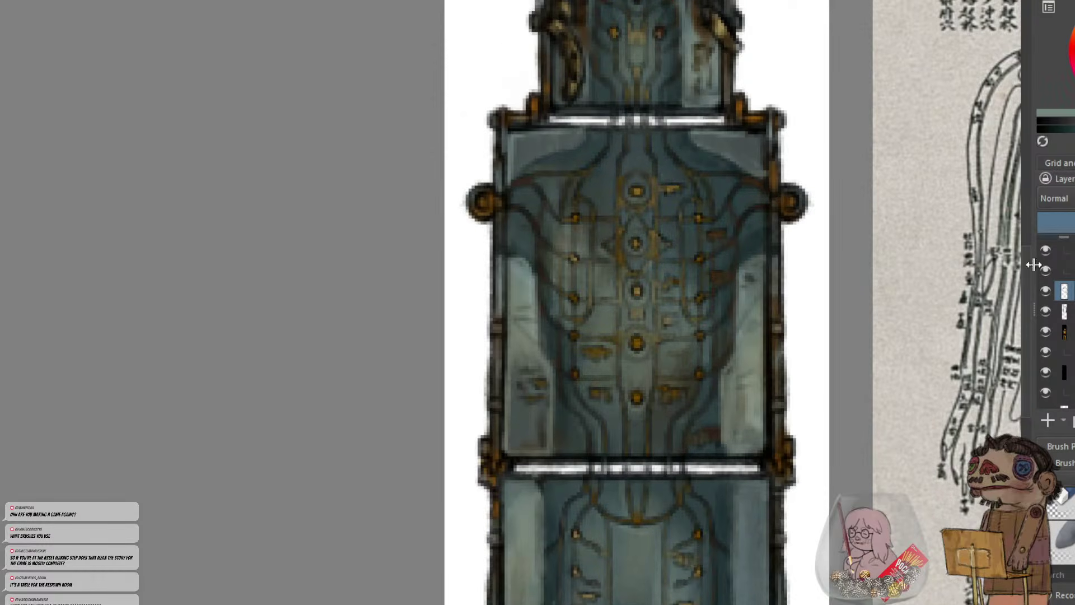
pyautogui.scroll(2, 638, 302)
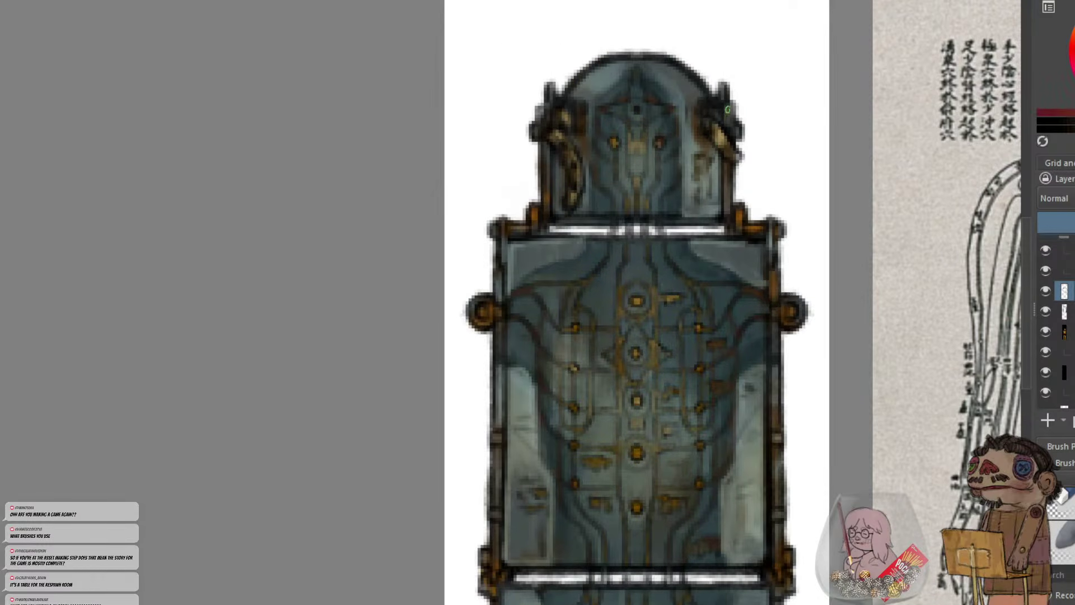
pyautogui.keyDown('ctrl'); pyautogui.click(688, 63); pyautogui.keyUp('ctrl')
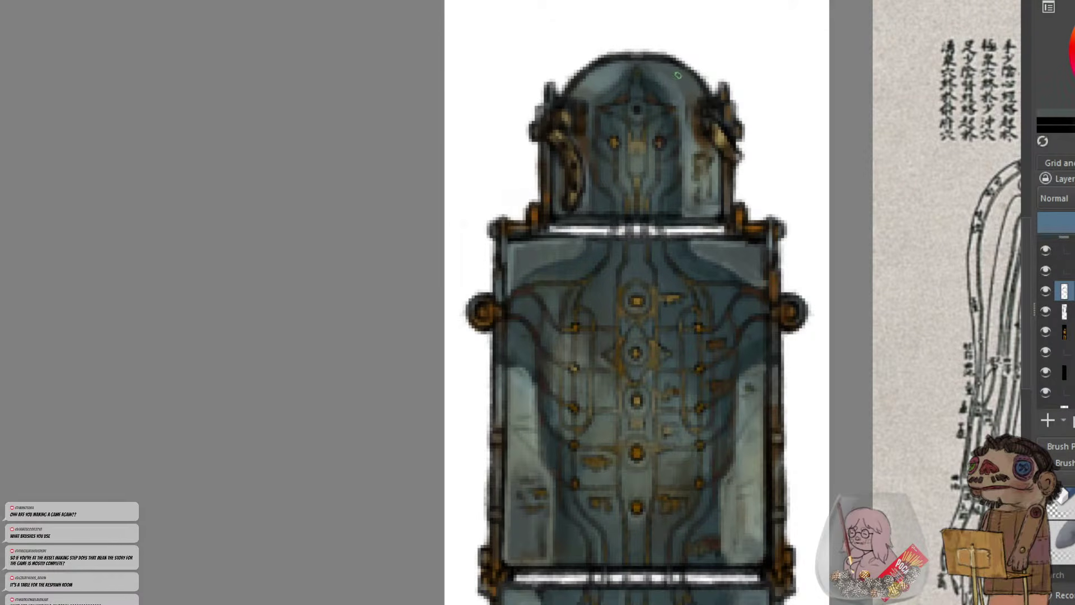
pyautogui.keyDown('ctrl'); pyautogui.click(609, 77); pyautogui.keyUp('ctrl')
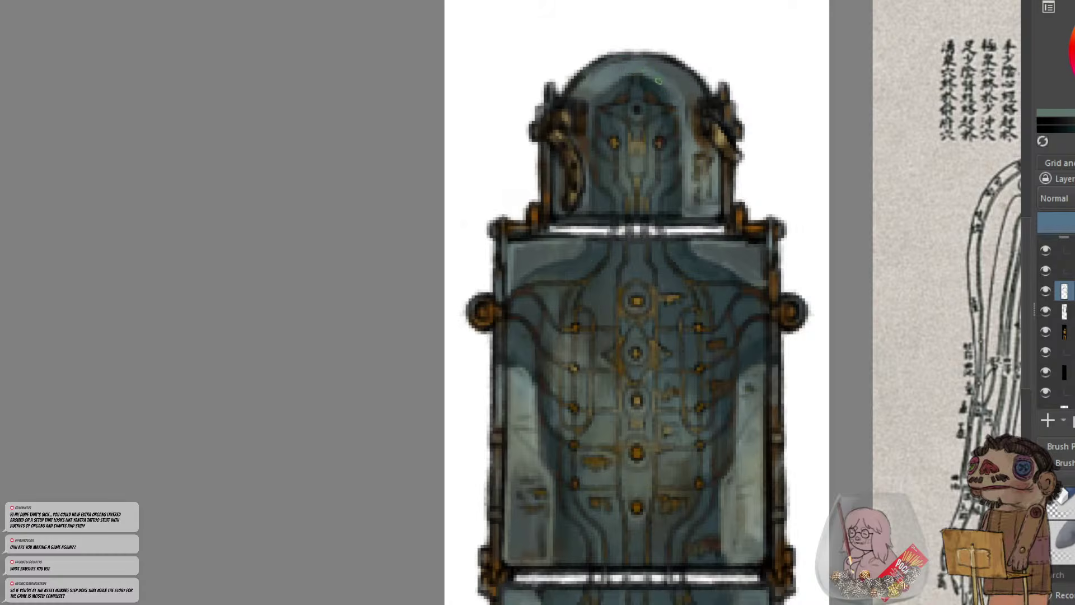
pyautogui.keyDown('ctrl'); pyautogui.click(694, 93); pyautogui.keyUp('ctrl')
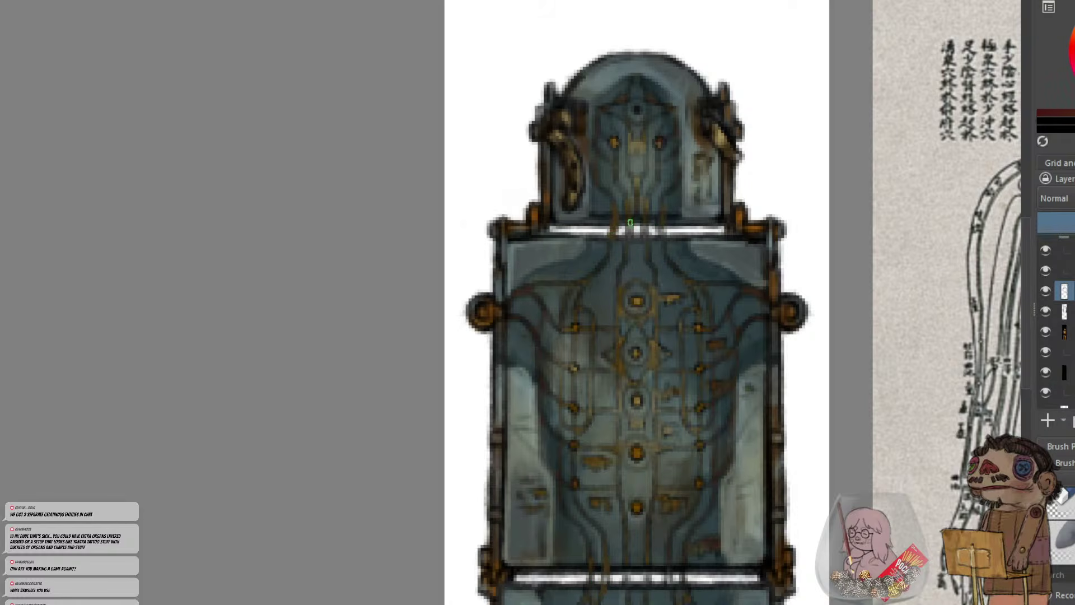
# Extend the golden meridian lines across the white hinge gap between the head and torso panels and check them at a smaller scale
pyautogui.moveTo(643, 219)
pyautogui.mouseDown()
pyautogui.moveTo(643, 234)
pyautogui.moveTo(660, 234)
pyautogui.mouseUp()
pyautogui.press('-')
pyautogui.press('-')
pyautogui.press('+')
pyautogui.press('+')
pyautogui.press('-')
pyautogui.press('-')
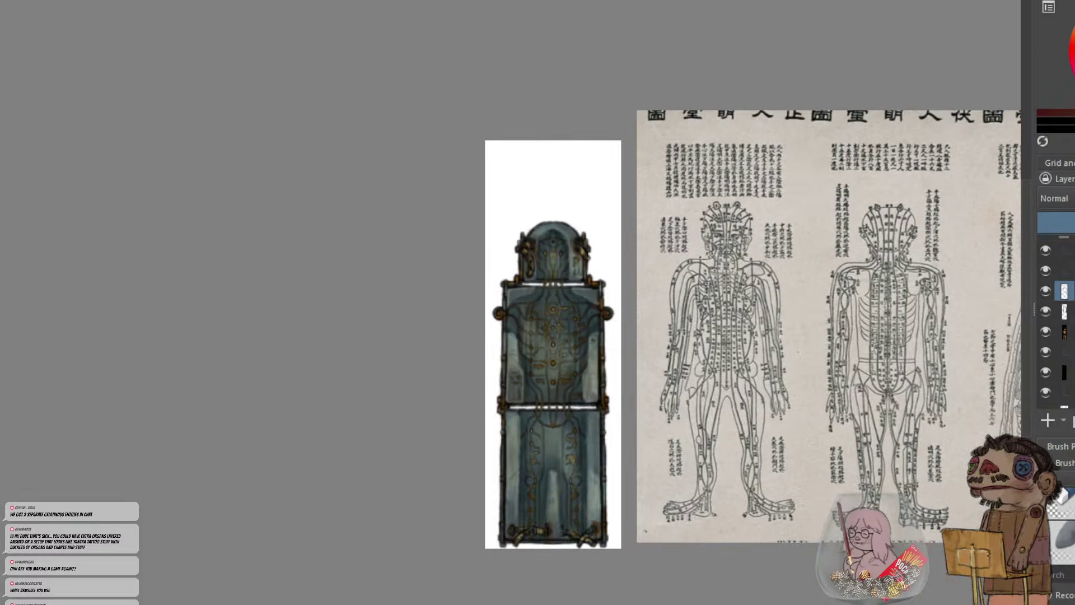
pyautogui.press('+')
pyautogui.press('+')
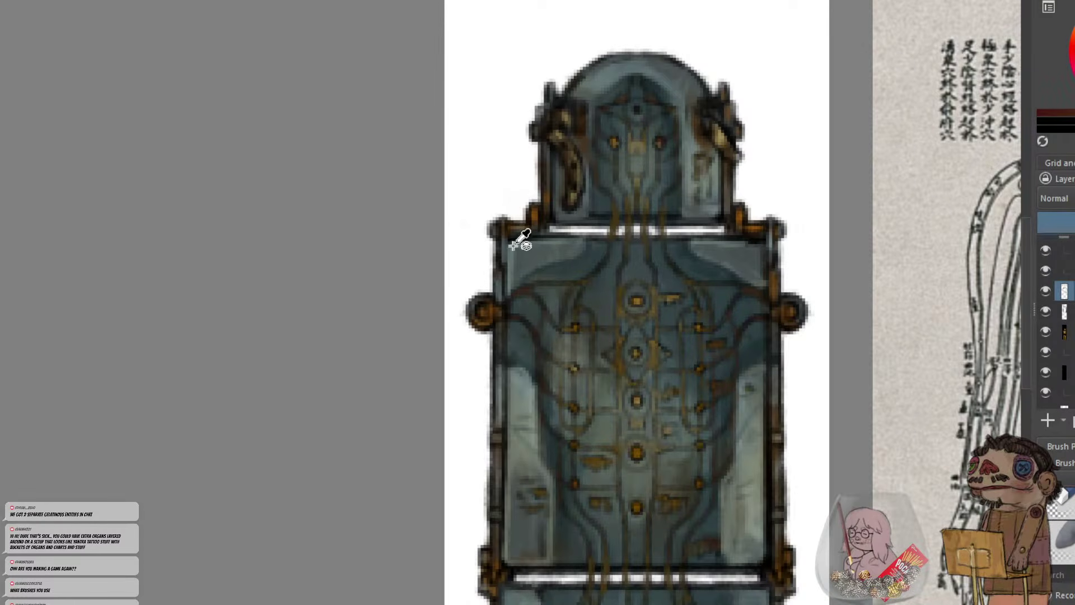
# Retouch the upper corners of the torso panel with sampled tones and blend a rust stain into the upper right corner
pyautogui.keyDown('ctrl'); pyautogui.click(513, 245); pyautogui.keyUp('ctrl')
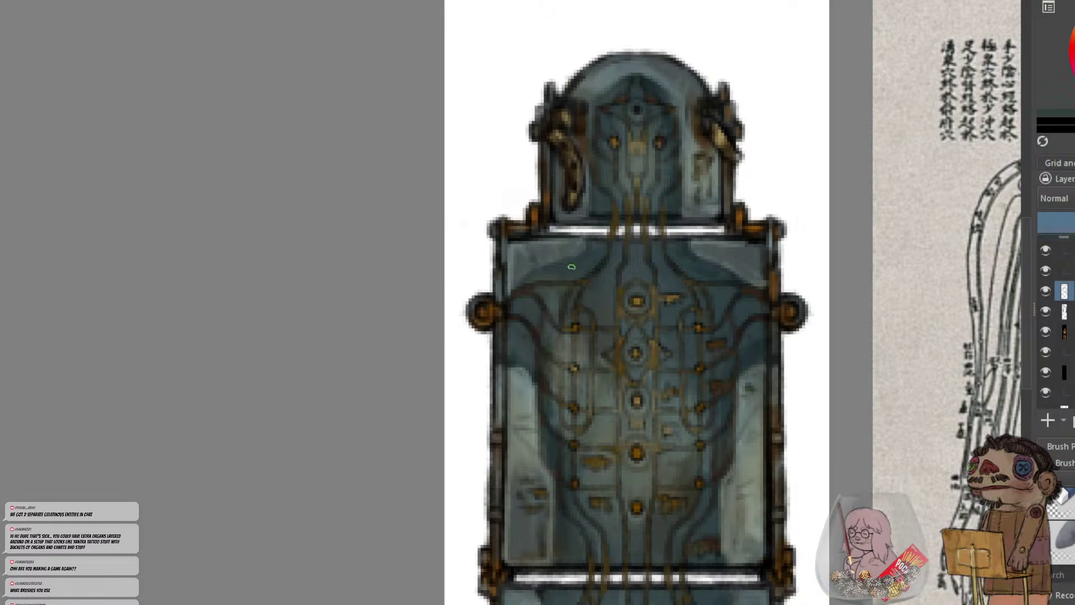
pyautogui.keyDown('ctrl'); pyautogui.click(740, 220); pyautogui.keyUp('ctrl')
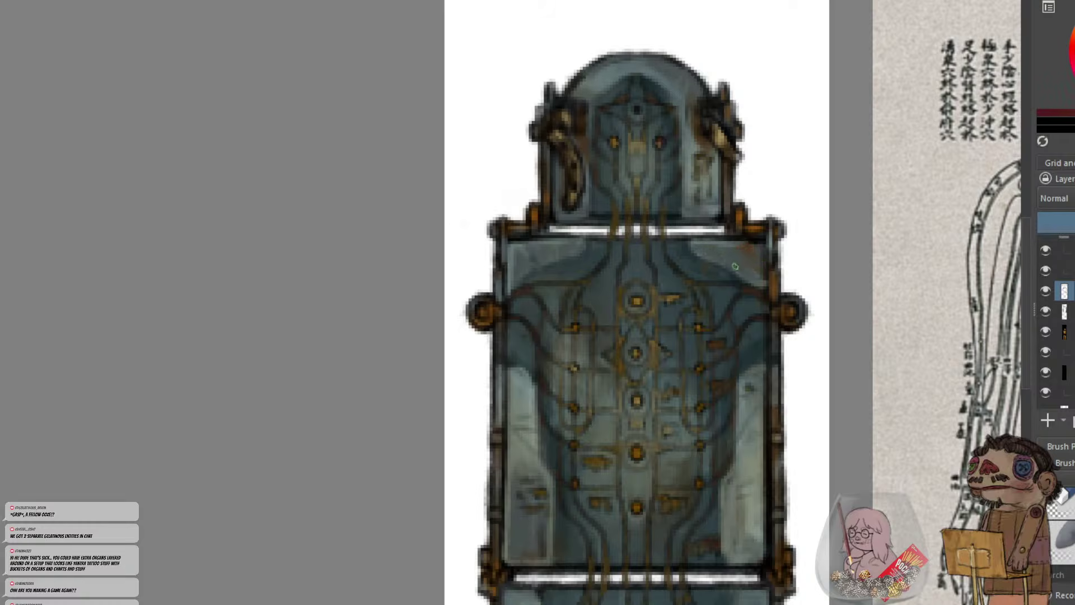
pyautogui.keyDown('ctrl'); pyautogui.click(737, 232); pyautogui.keyUp('ctrl')
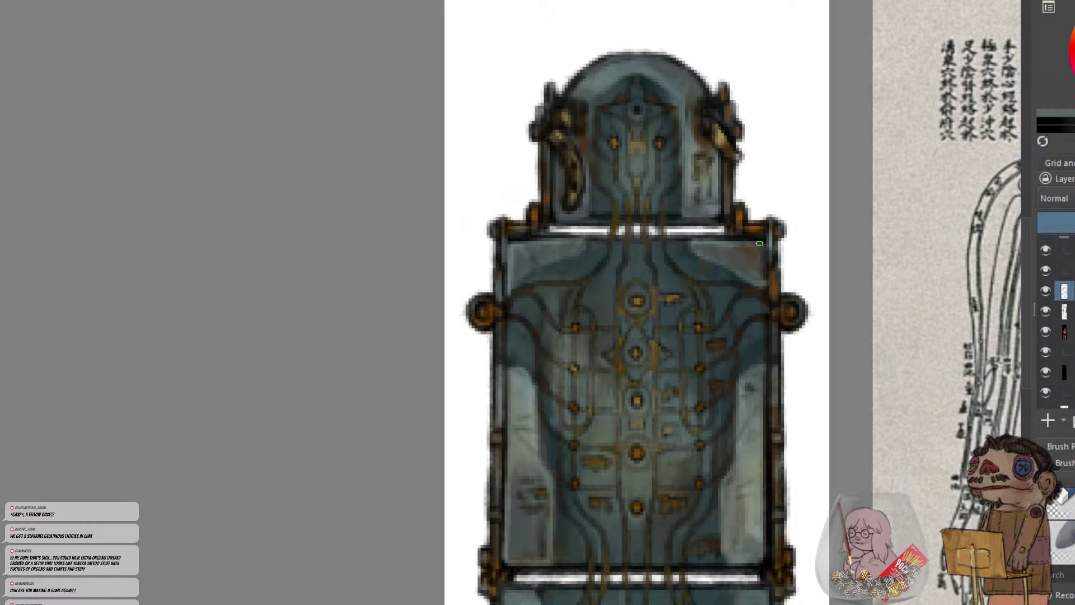
pyautogui.keyDown('ctrl'); pyautogui.click(771, 288); pyautogui.keyUp('ctrl')
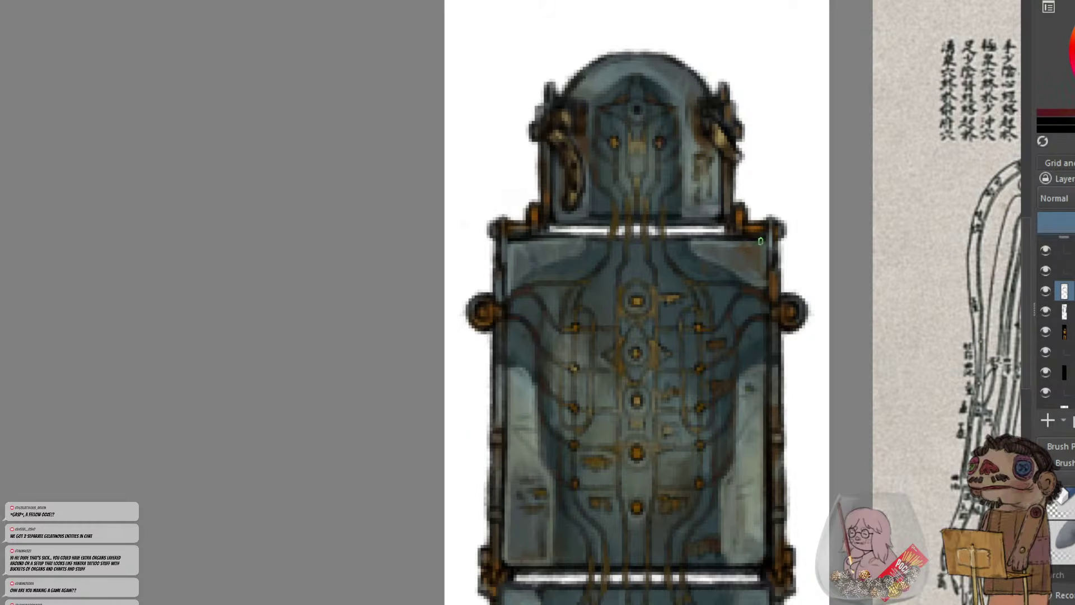
pyautogui.keyDown('ctrl'); pyautogui.click(739, 247); pyautogui.keyUp('ctrl')
pyautogui.keyDown('ctrl'); pyautogui.click(768, 234); pyautogui.keyUp('ctrl')
pyautogui.keyDown('alt'); pyautogui.click(744, 246); pyautogui.keyUp('alt')
pyautogui.hotkey('ctrl', '-')
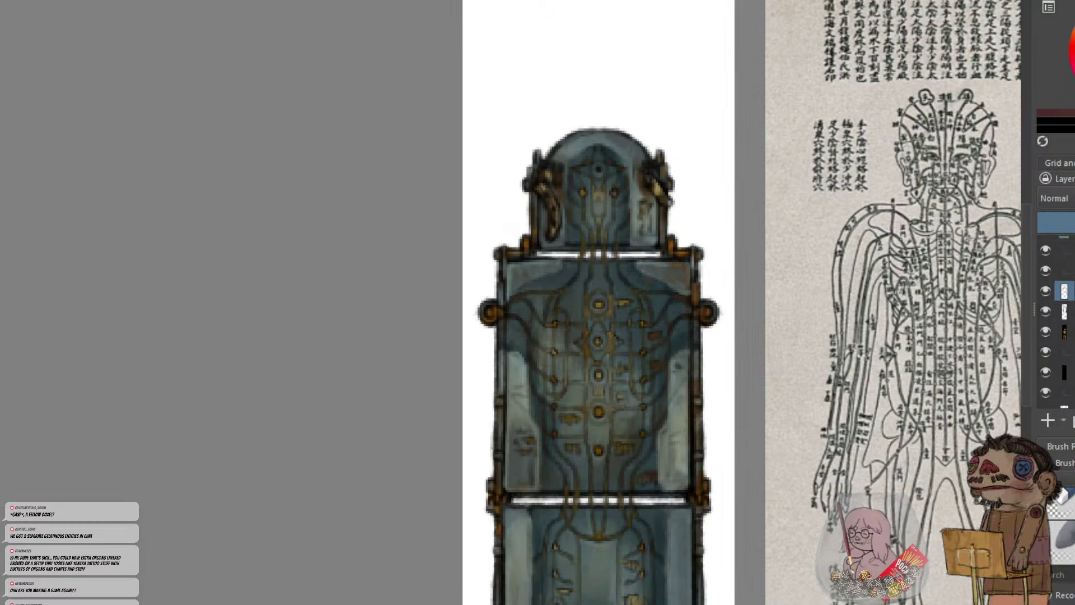
# Add brown rust stains to the torso panel's lower left strip, the leg panel's side strips and the highlight between the legs
pyautogui.moveTo(517, 405); pyautogui.dragTo(521, 418)
pyautogui.hotkey('ctrl', '-')
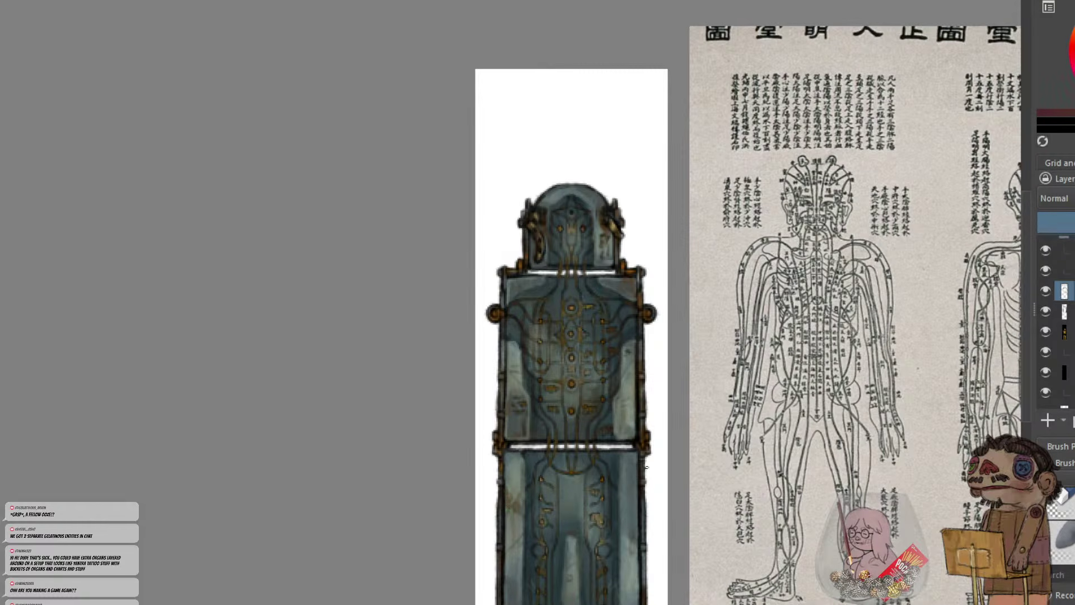
pyautogui.scroll(1, 646, 466)
pyautogui.moveTo(644, 466); pyautogui.dragTo(663, 253)
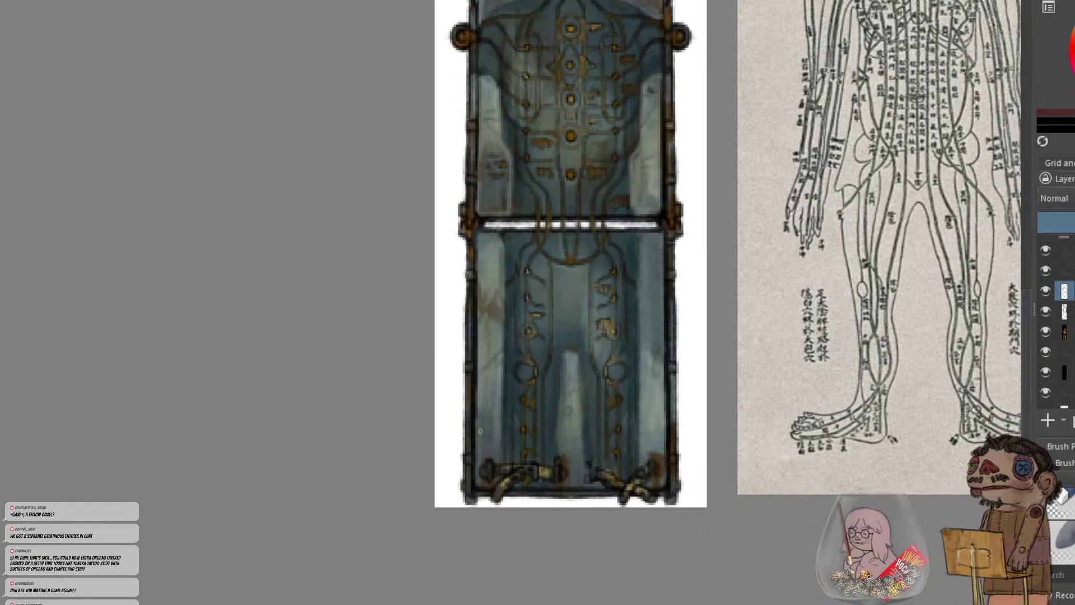
pyautogui.hotkey('ctrl', '+')
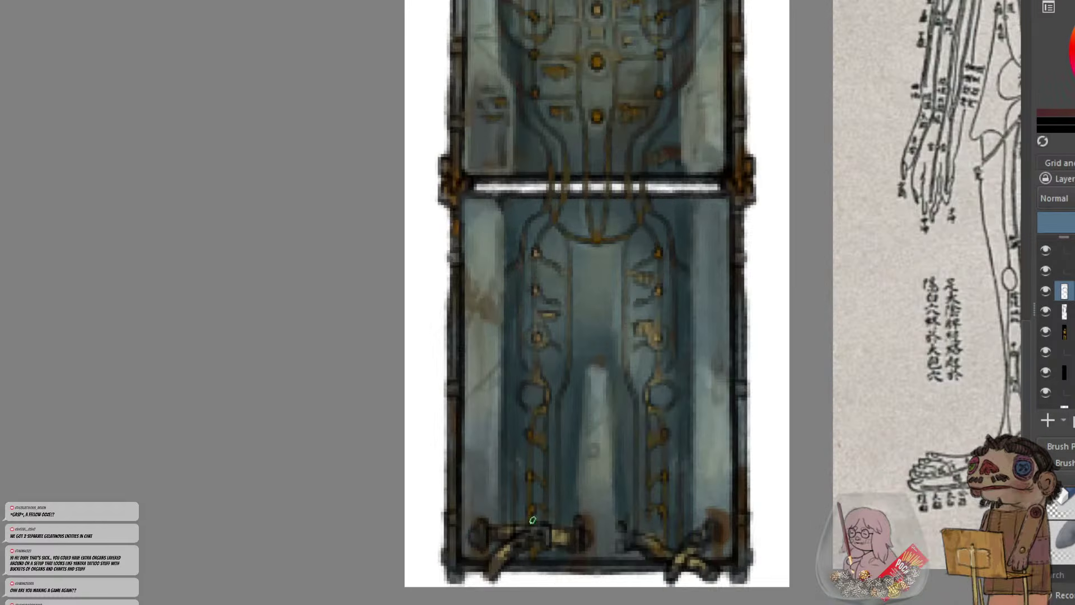
pyautogui.click(598, 431)
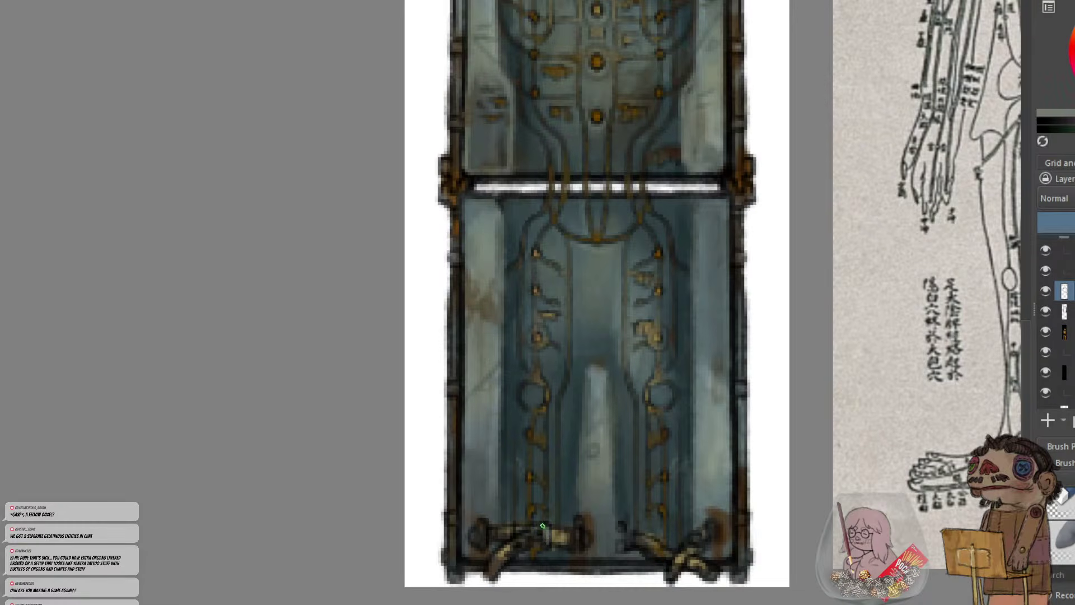
# Touch up the two foot clamps and their straps with sampled dark, rust and grey-green tones
pyautogui.click(534, 532)
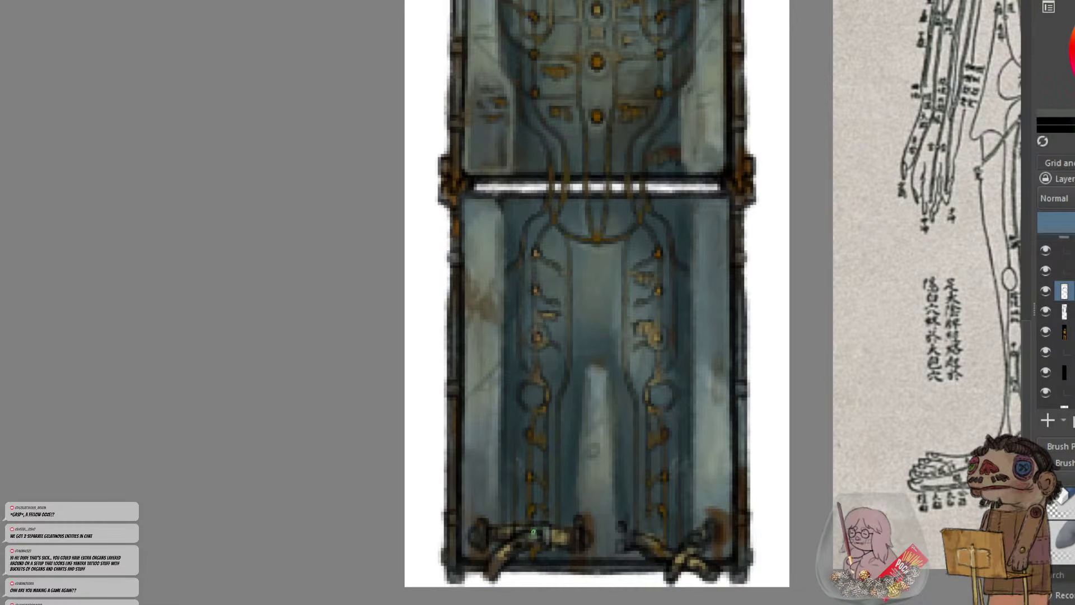
pyautogui.keyDown('ctrl'); pyautogui.click(467, 563); pyautogui.keyUp('ctrl')
pyautogui.click(506, 544)
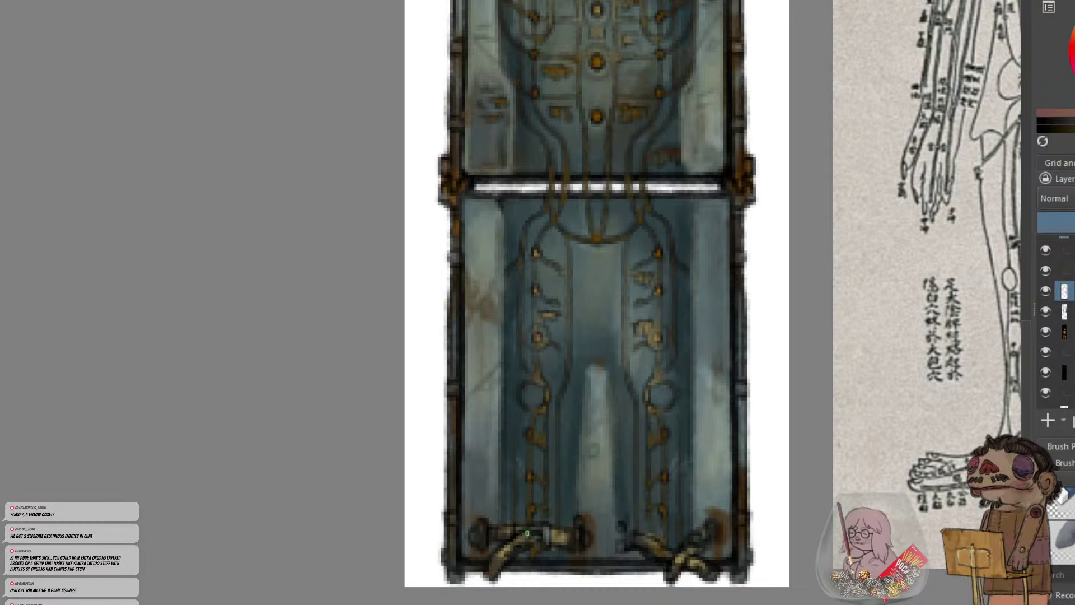
pyautogui.keyDown('ctrl'); pyautogui.click(501, 563); pyautogui.keyUp('ctrl')
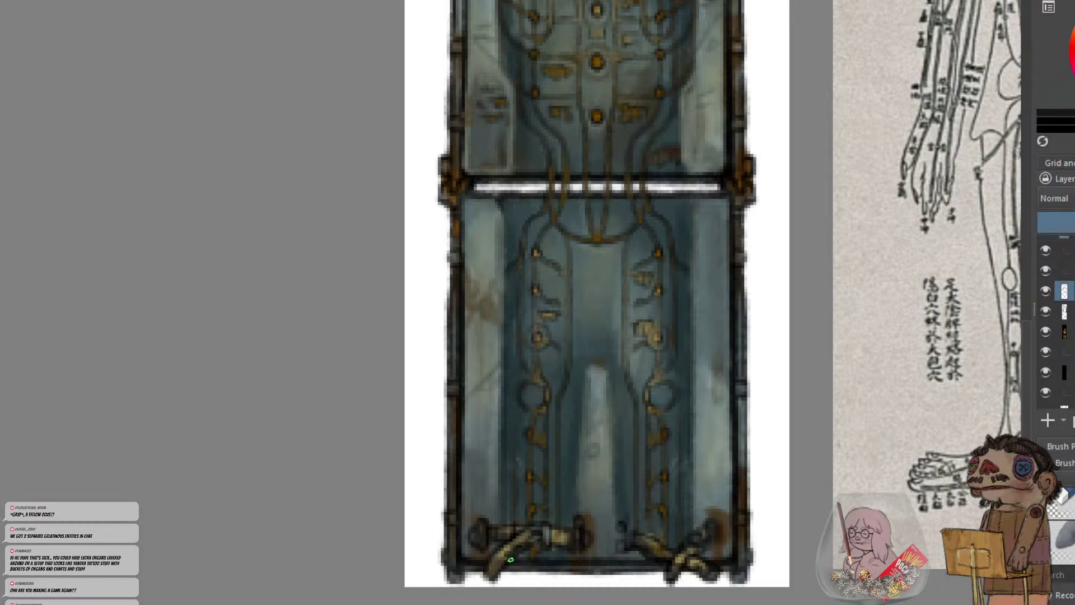
pyautogui.keyDown('ctrl'); pyautogui.click(657, 546); pyautogui.keyUp('ctrl')
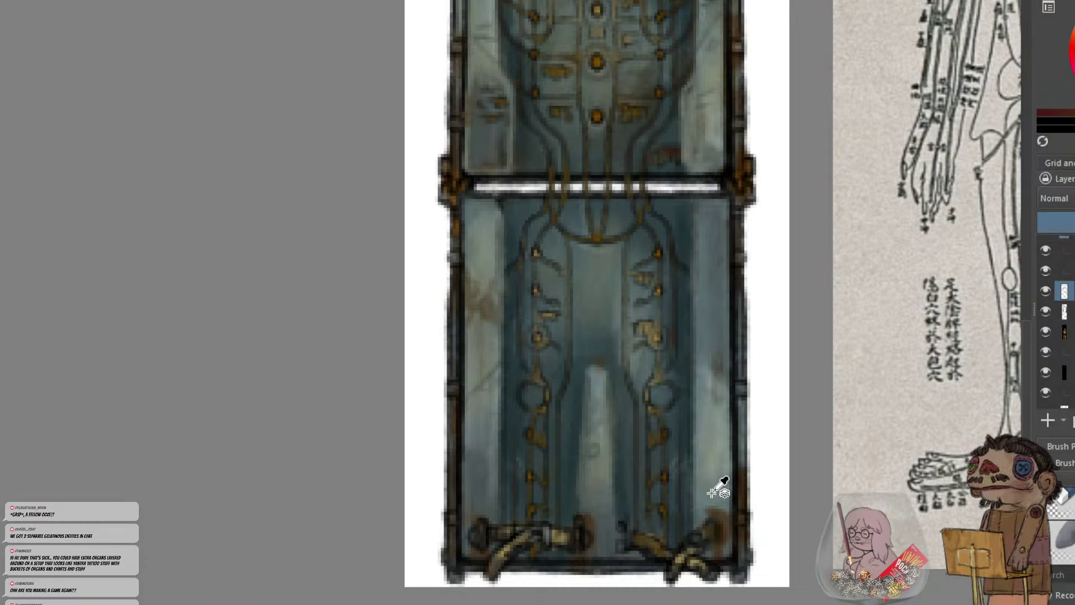
pyautogui.keyDown('ctrl'); pyautogui.click(715, 526); pyautogui.keyUp('ctrl')
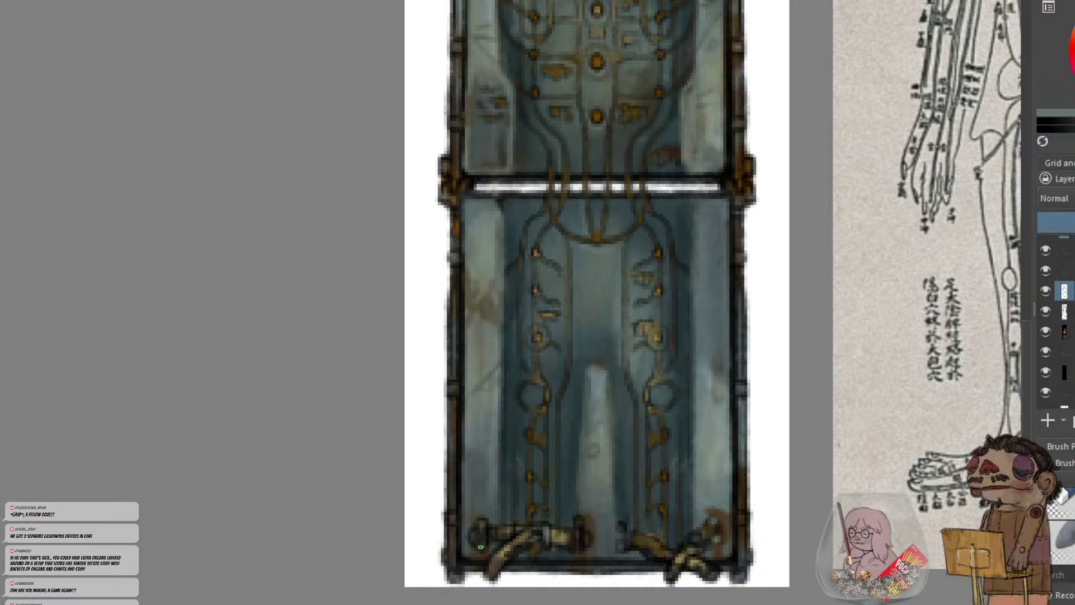
# Sample rust and grey-green tones around the left foot clamp and brush them over the bottom of the leg panel between the clamps
pyautogui.scroll(-1, 506, 315)
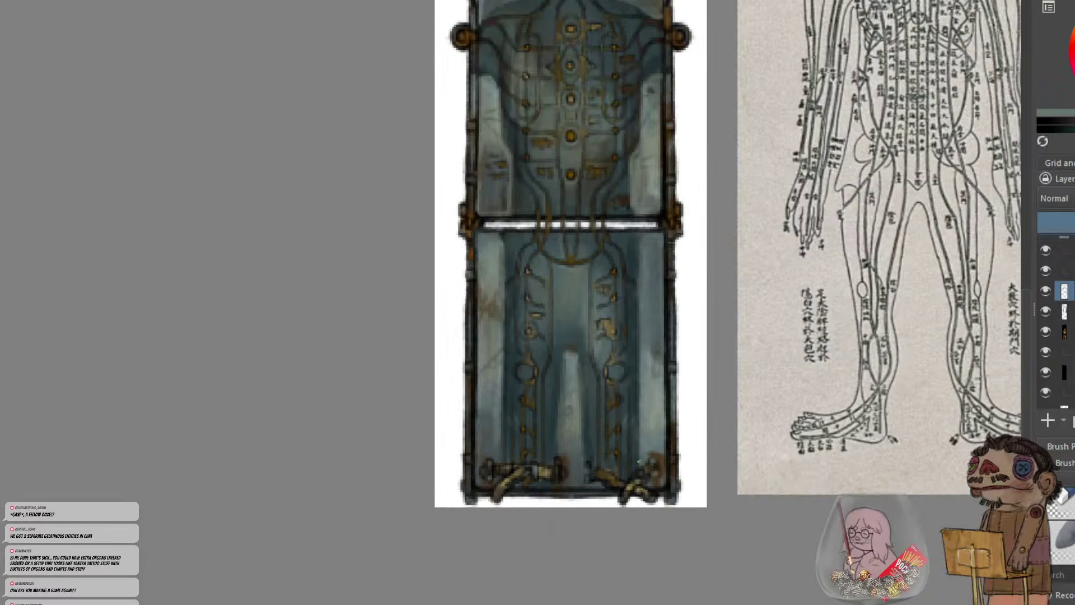
pyautogui.keyDown('alt'); pyautogui.click(560, 464); pyautogui.keyUp('alt')
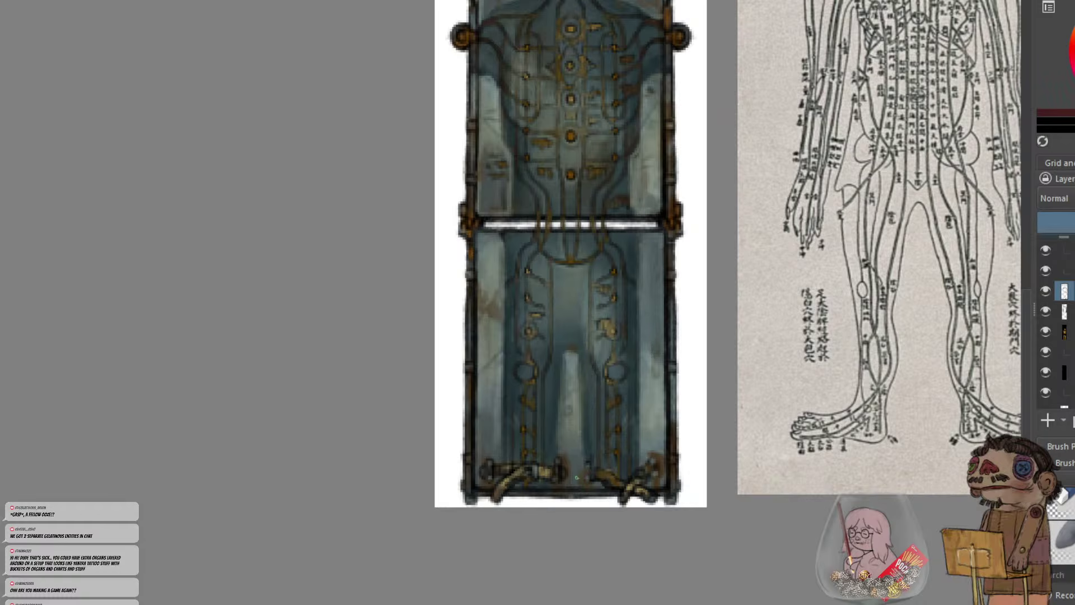
pyautogui.keyDown('alt'); pyautogui.click(571, 452); pyautogui.keyUp('alt')
pyautogui.moveTo(552, 487); pyautogui.dragTo(582, 487)
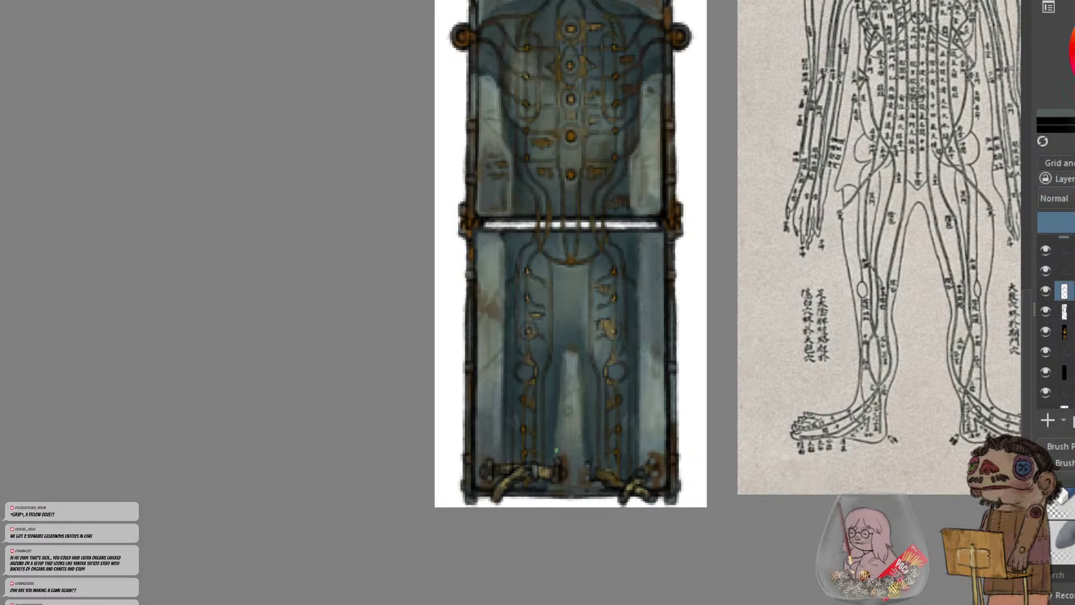
pyautogui.keyDown('alt'); pyautogui.click(572, 474); pyautogui.keyUp('alt')
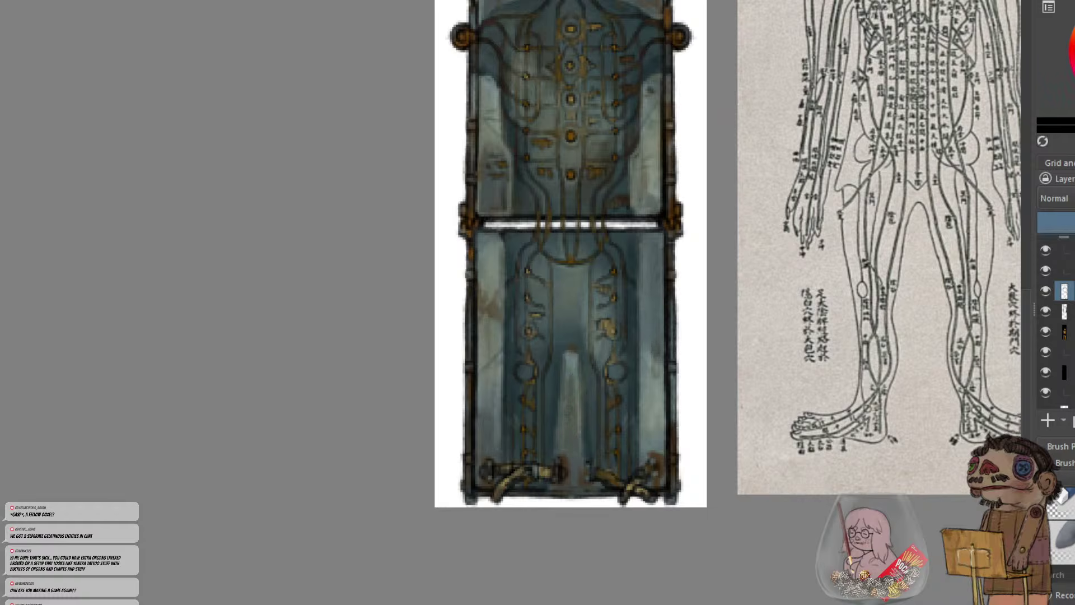
# Retouch the dark frame rail along the leg panel's right edge with a short stroke
pyautogui.scroll(-6, 506, 313)
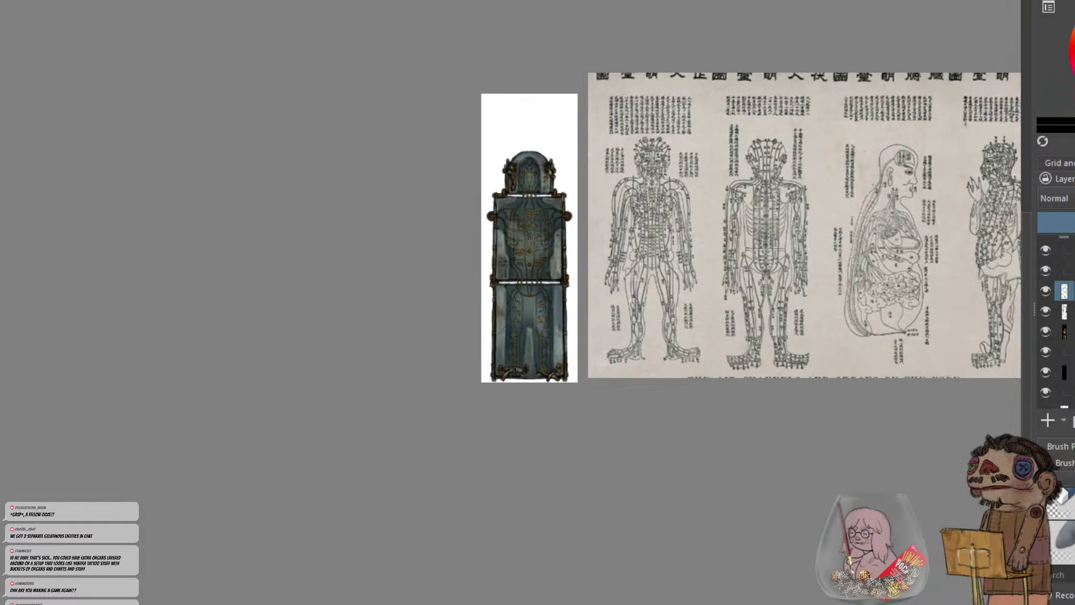
pyautogui.scroll(6, 507, 314)
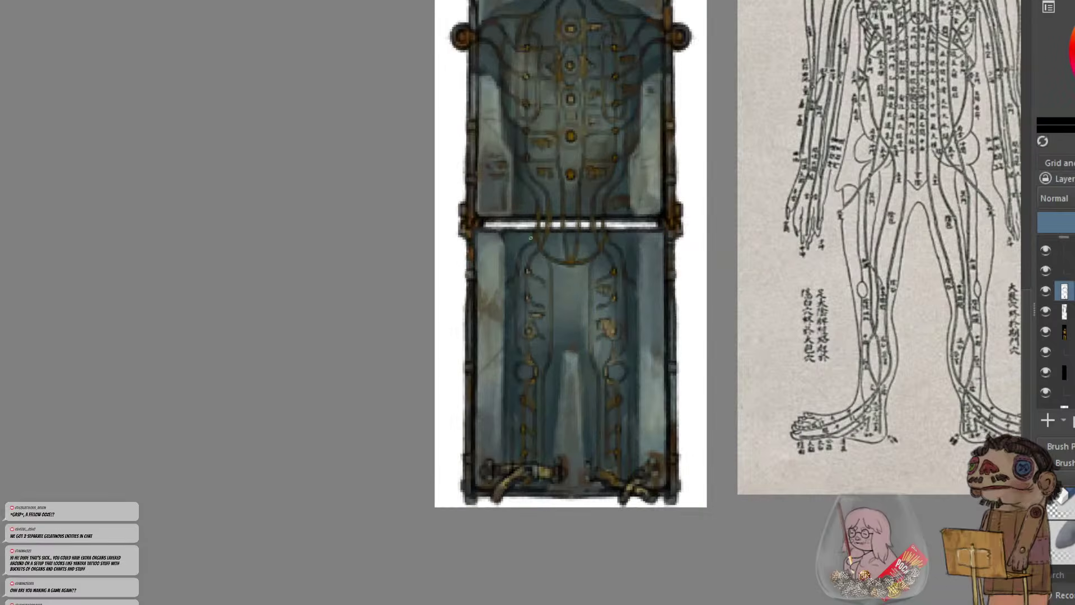
pyautogui.scroll(-3, 507, 314)
pyautogui.scroll(3, 507, 314)
pyautogui.scroll(2, 498, 391)
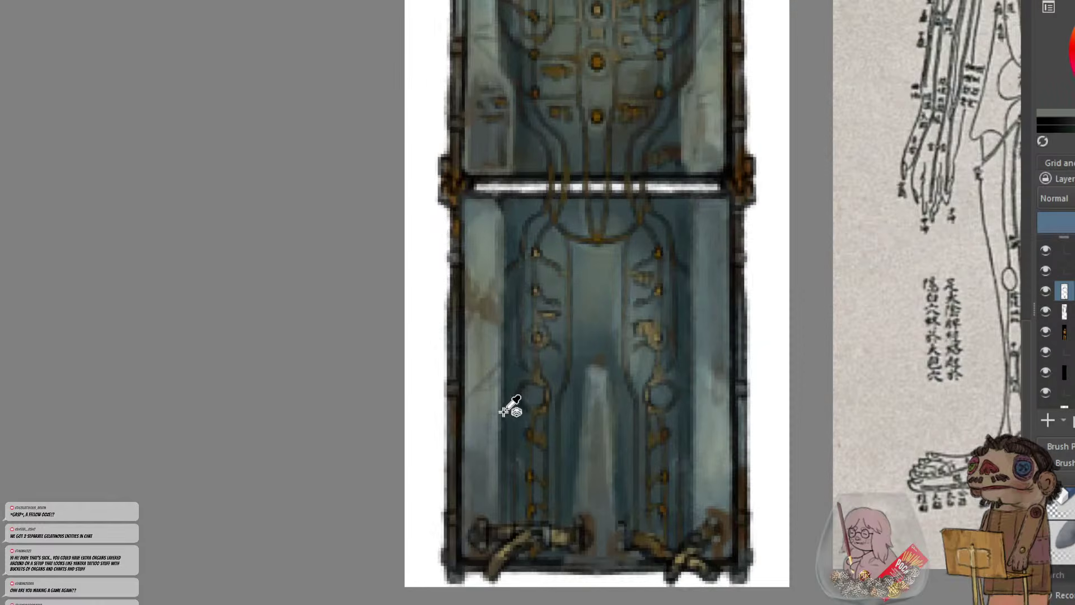
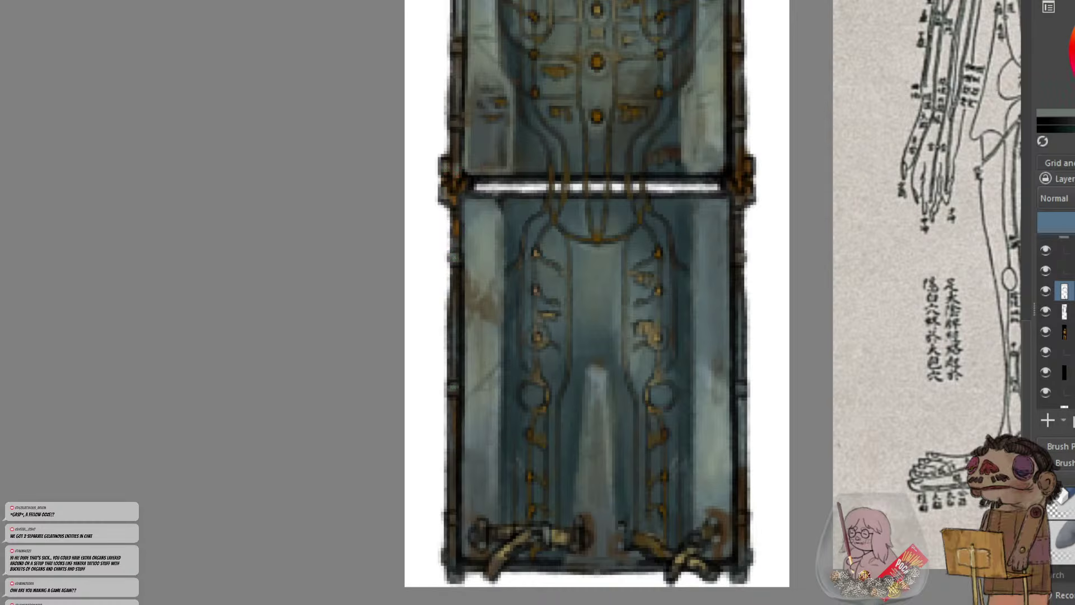
pyautogui.moveTo(740, 308); pyautogui.dragTo(739, 295)
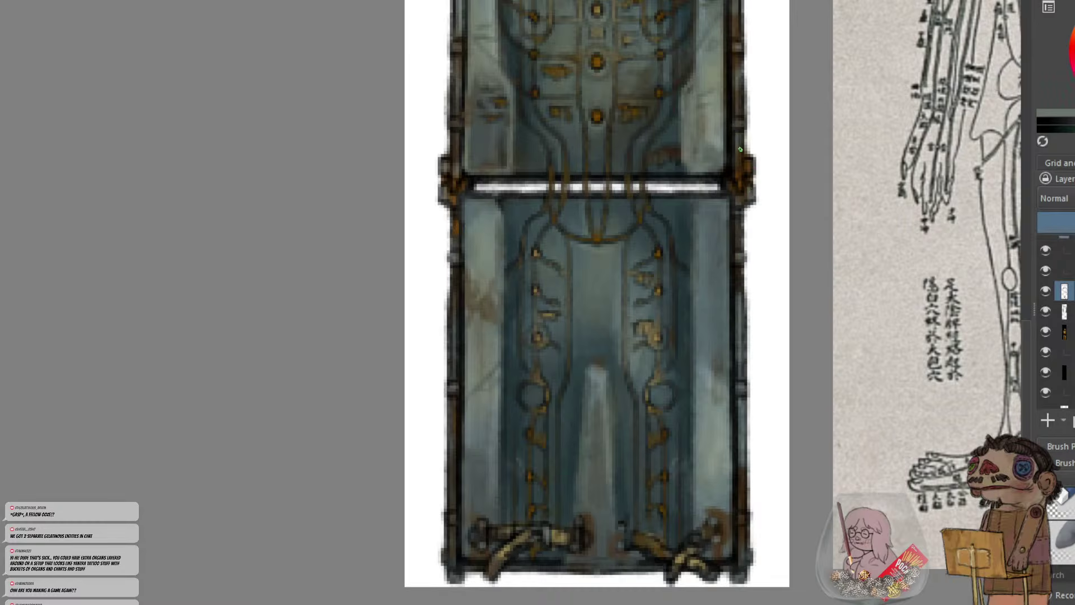
# Examine the full table from head to feet, comparing its shading and meridian lines with the acupuncture chart
pyautogui.hotkey('ctrl', '-')
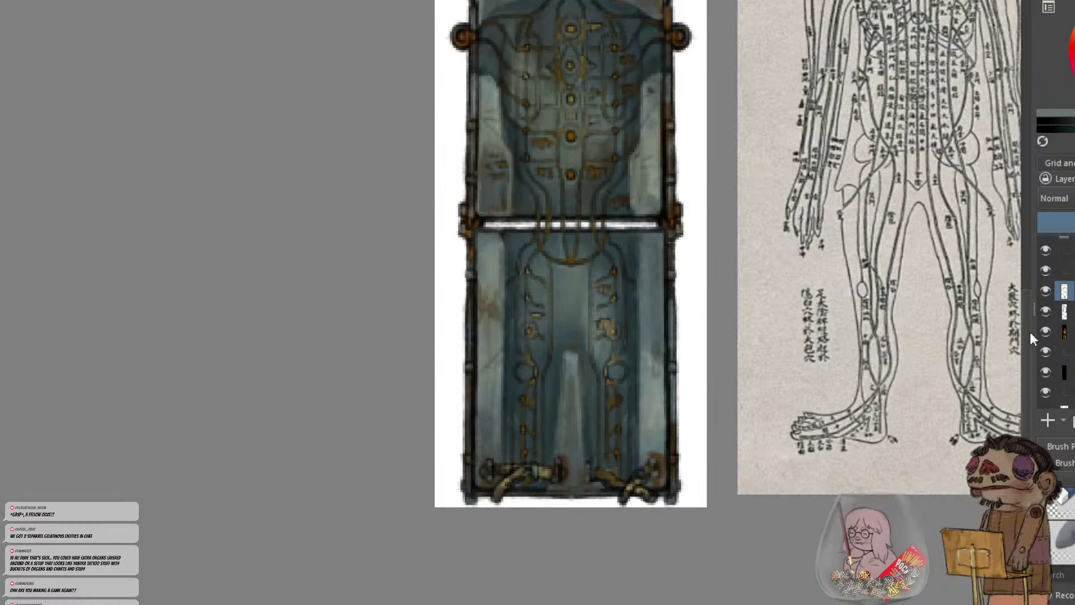
pyautogui.moveTo(1027, 334); pyautogui.dragTo(1012, 280)
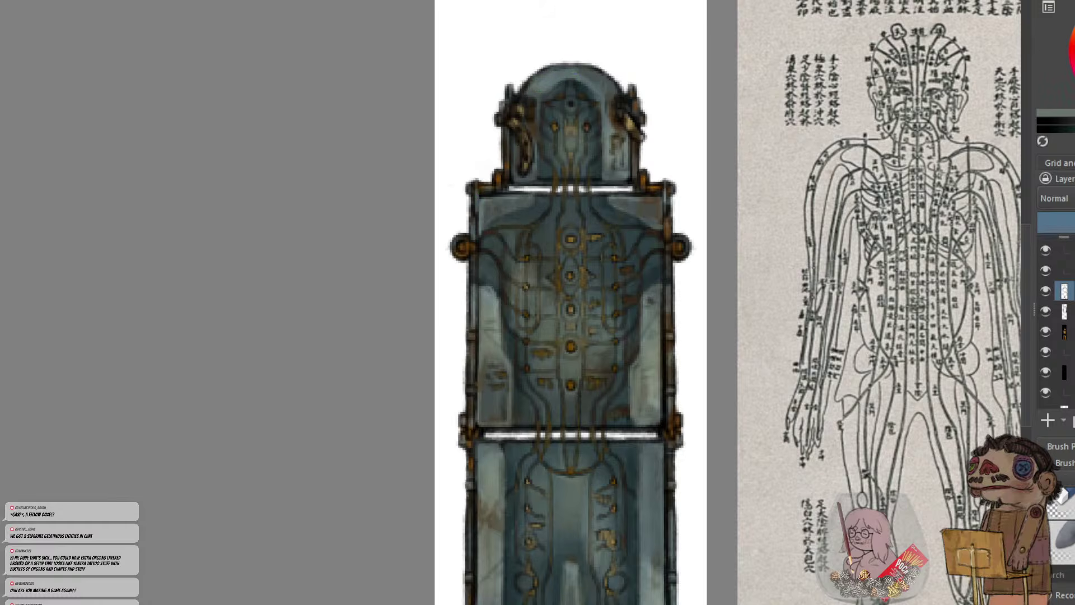
pyautogui.press('-')
pyautogui.press('-')
pyautogui.press('-')
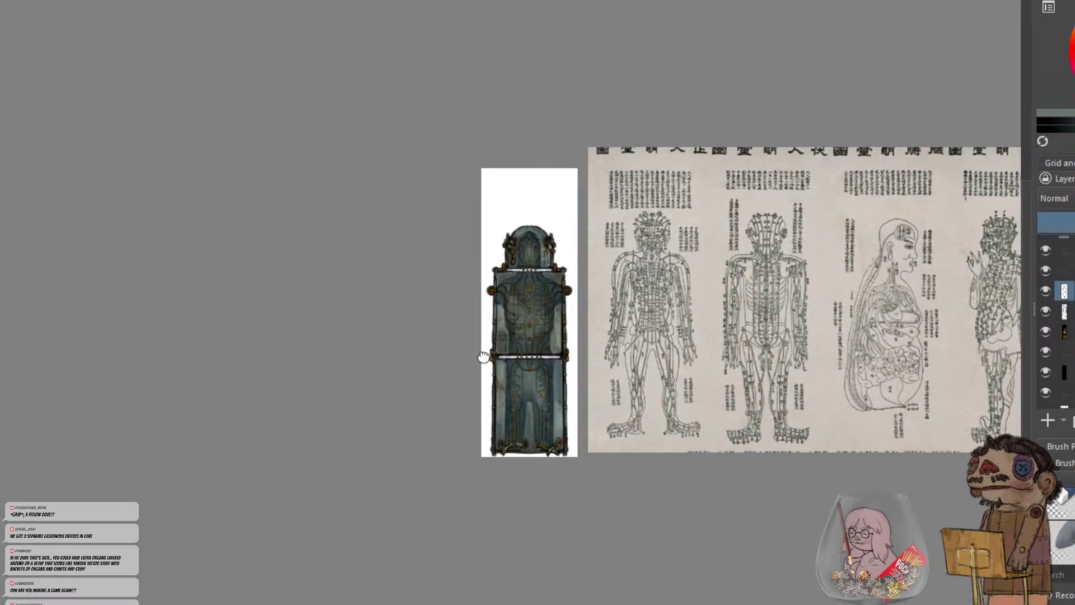
pyautogui.moveTo(483, 356); pyautogui.dragTo(485, 323)
pyautogui.press('+')
pyautogui.moveTo(545, 307); pyautogui.dragTo(552, 301)
pyautogui.press('+')
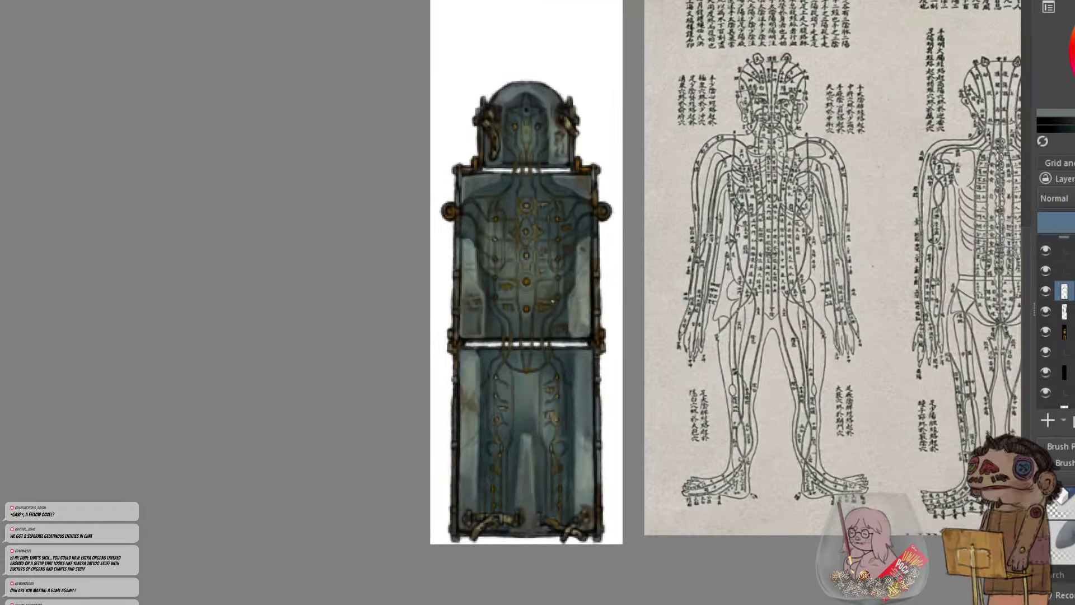
pyautogui.scroll(3, 551, 301)
# Brush a sampled tone over the centre strip of the leg panel, undoing one stray stroke near the hinge
pyautogui.keyDown('ctrl'); pyautogui.click(556, 420); pyautogui.keyUp('ctrl')
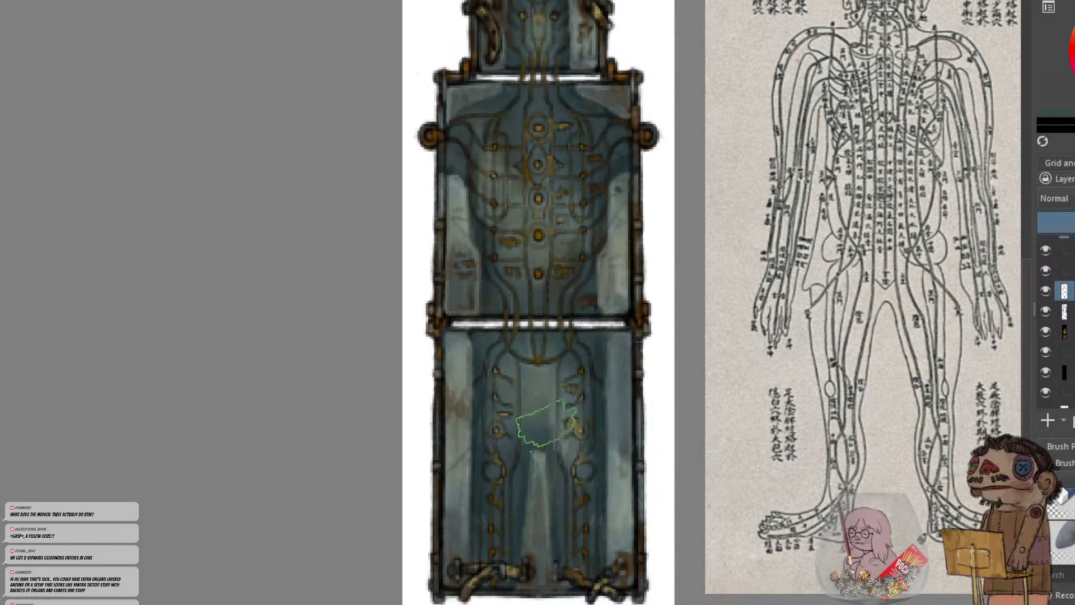
pyautogui.moveTo(531, 319); pyautogui.dragTo(544, 335)
pyautogui.hotkey('ctrl', 'z')
pyautogui.moveTo(526, 406); pyautogui.dragTo(541, 415)
# Check how the whole painted table reads at small and large size beside the reference chart
pyautogui.press('-')
pyautogui.press('-')
pyautogui.press('-')
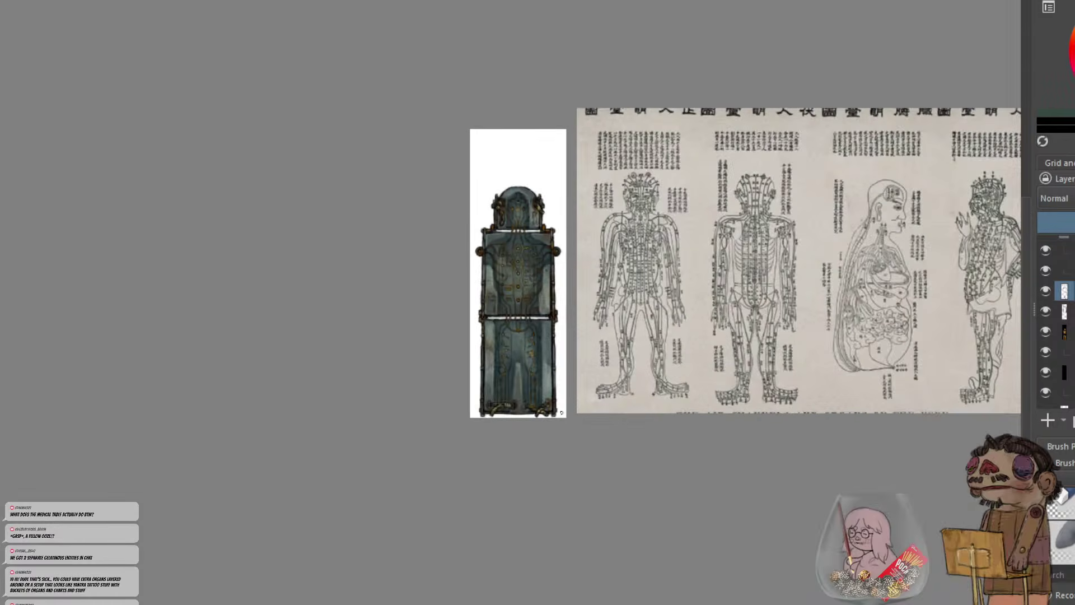
pyautogui.scroll(5, 493, 328)
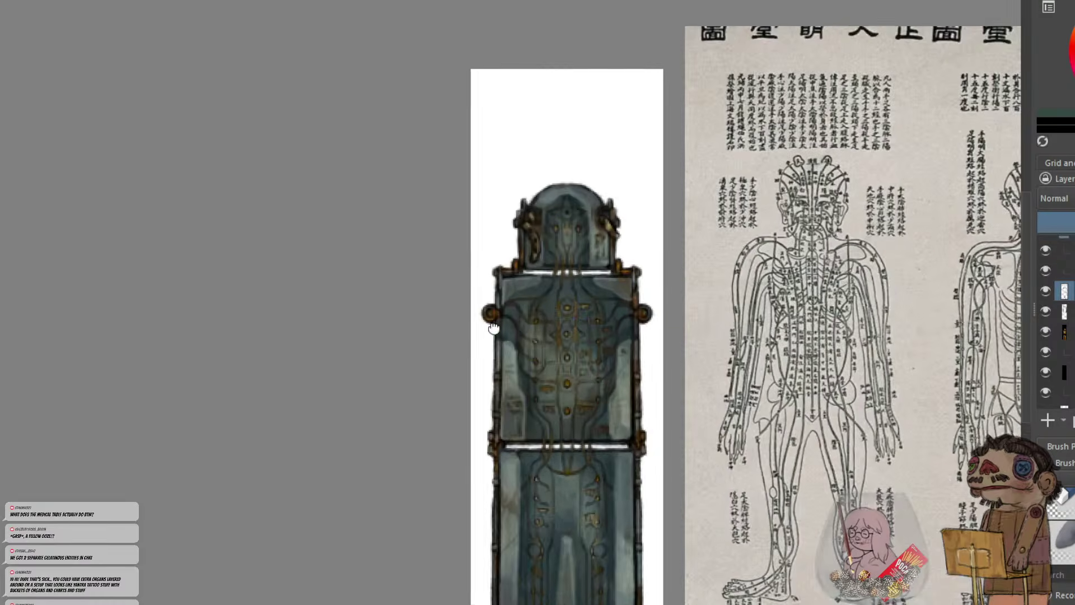
pyautogui.moveTo(493, 327); pyautogui.dragTo(396, 204)
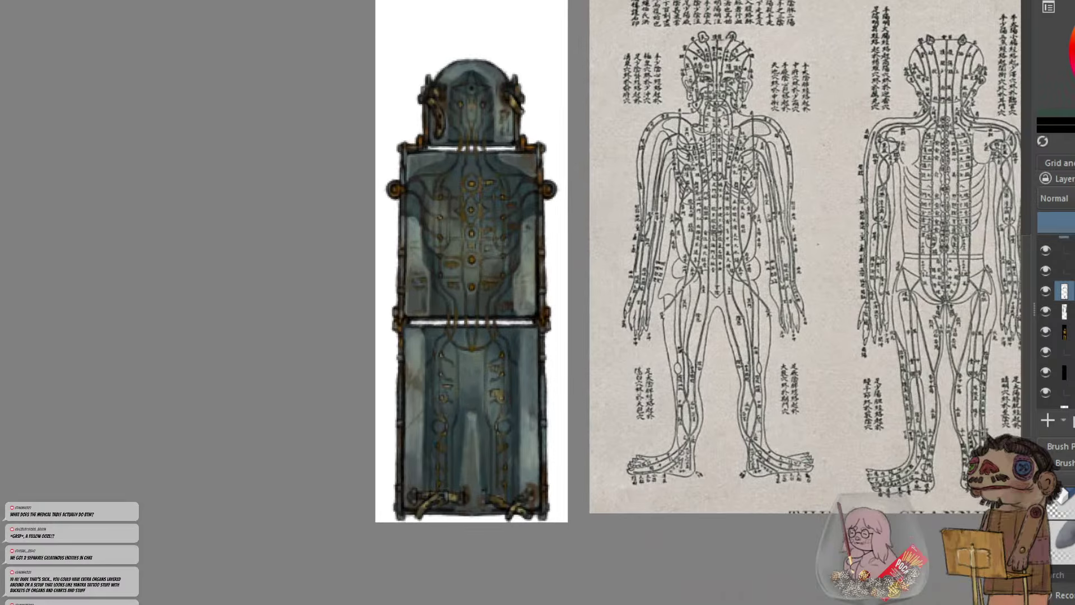
pyautogui.scroll(-2, 520, 350)
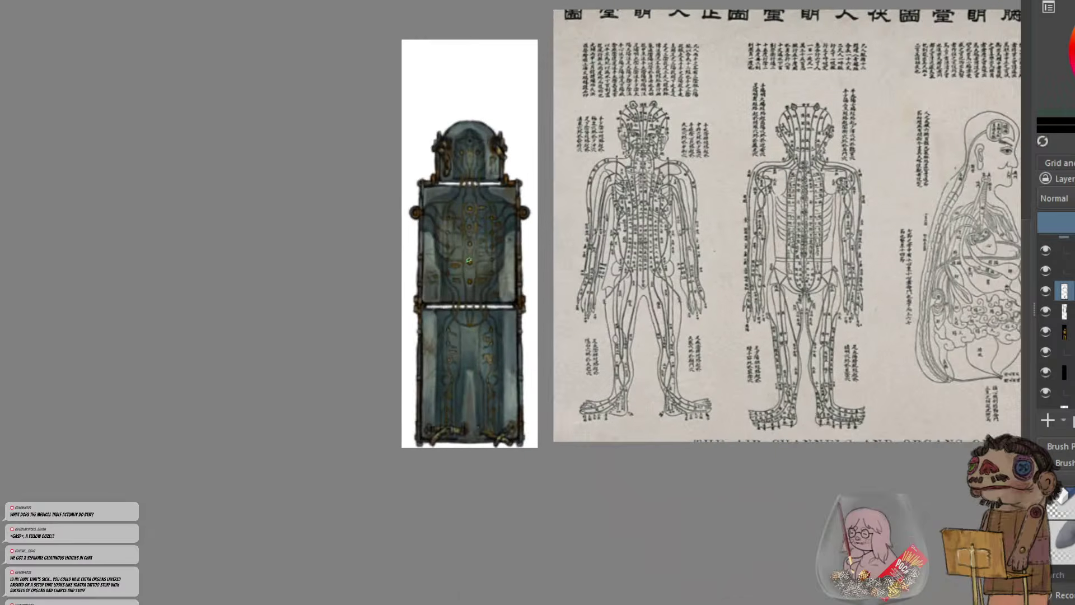
pyautogui.scroll(2, 520, 349)
pyautogui.scroll(2, 519, 349)
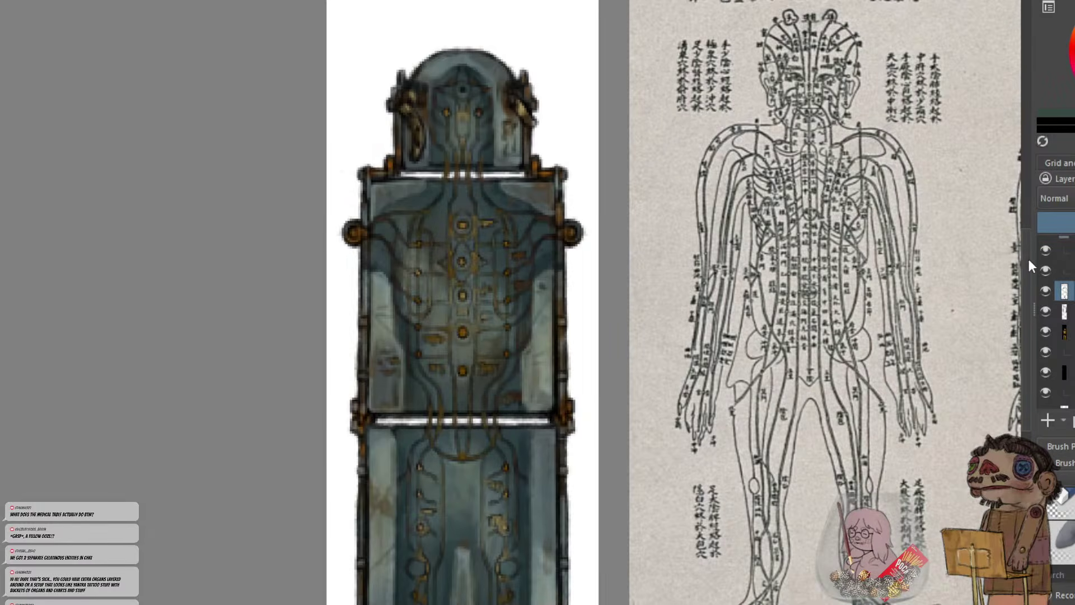
# Show the arm panel sketch, add an empty layer beneath it for the base colour and activate the symmetry ruler
pyautogui.scroll(2, 1045, 290)
pyautogui.click(1044, 287)
pyautogui.moveTo(519, 335); pyautogui.dragTo(596, 359)
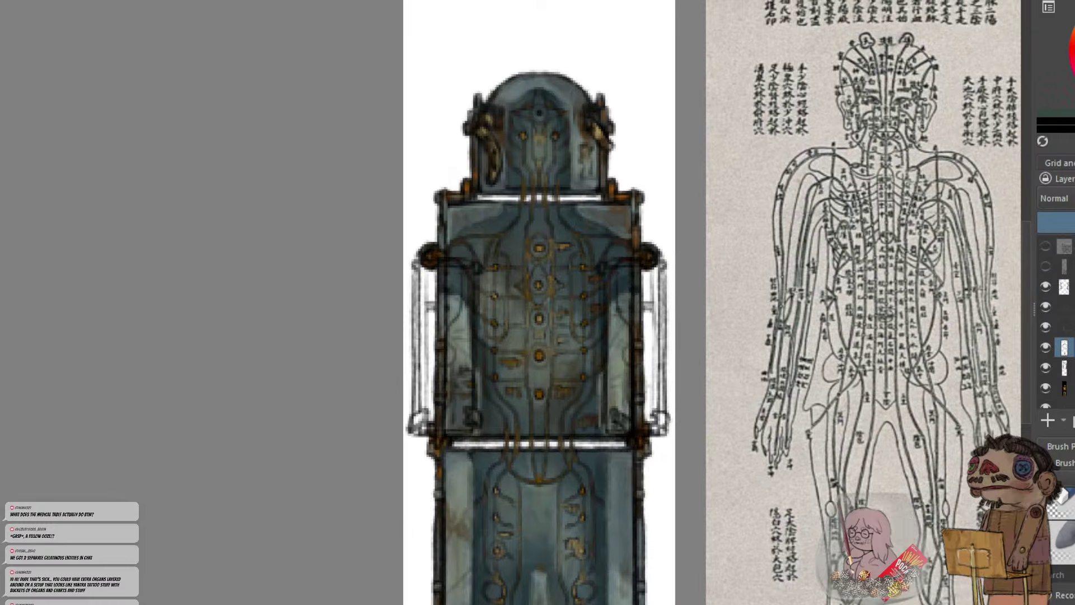
pyautogui.click(1046, 420)
pyautogui.moveTo(784, 346); pyautogui.dragTo(824, 348)
pyautogui.scroll(2, 824, 348)
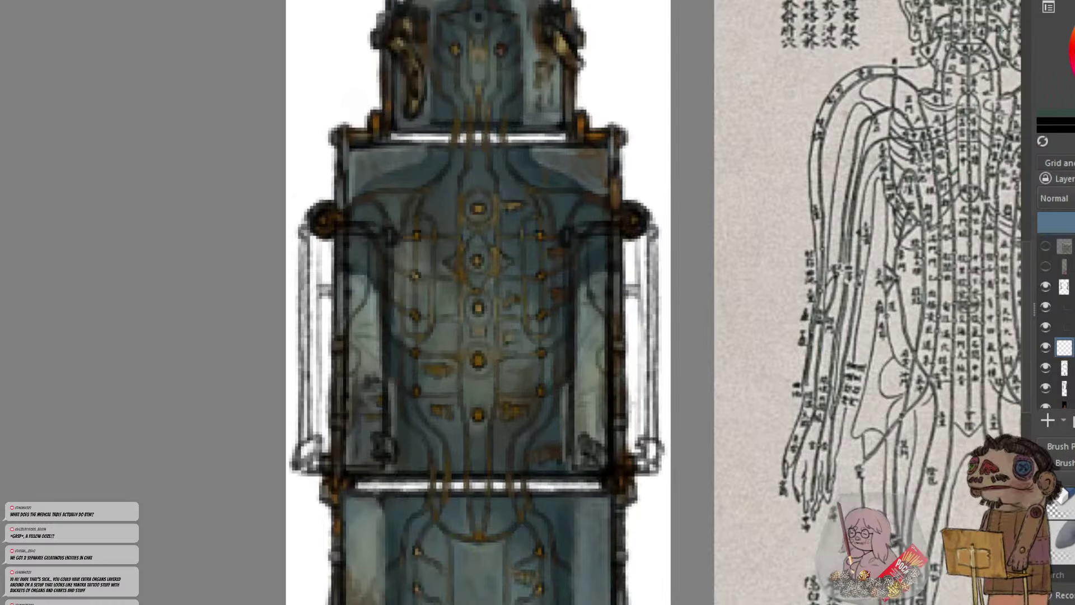
pyautogui.press('m')
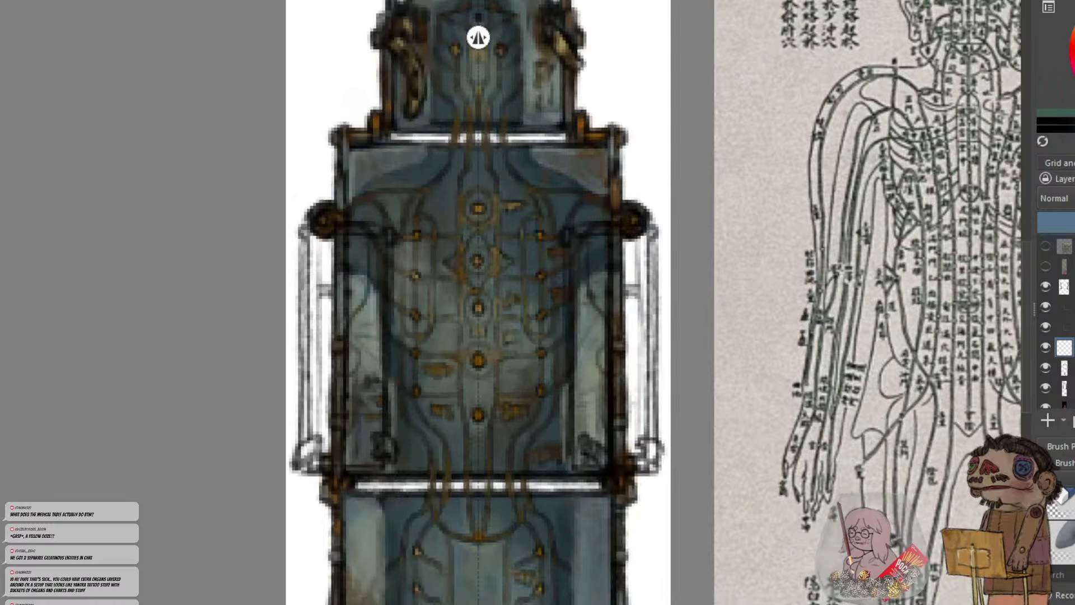
# Block in both arm panels with a flat dark grey under the linework using mirrored strokes
pyautogui.moveTo(598, 268)
pyautogui.mouseDown()
pyautogui.moveTo(582, 302)
pyautogui.moveTo(601, 289)
pyautogui.moveTo(609, 260)
pyautogui.moveTo(621, 281)
pyautogui.moveTo(622, 372)
pyautogui.mouseUp()
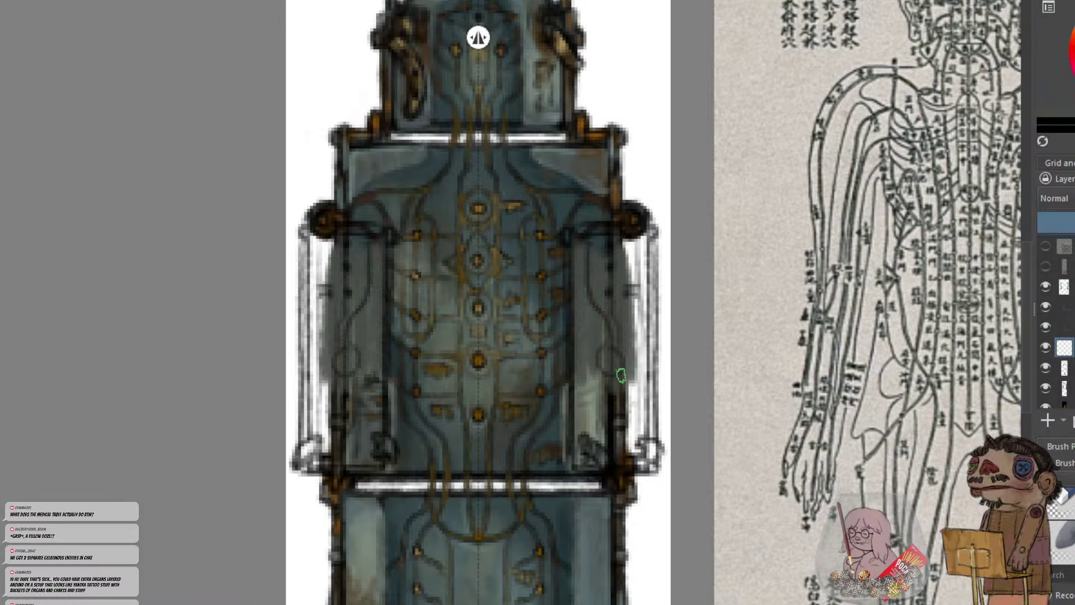
pyautogui.moveTo(626, 257)
pyautogui.mouseDown()
pyautogui.moveTo(654, 343)
pyautogui.moveTo(635, 220)
pyautogui.moveTo(649, 298)
pyautogui.moveTo(612, 244)
pyautogui.moveTo(621, 229)
pyautogui.moveTo(577, 233)
pyautogui.moveTo(569, 308)
pyautogui.mouseUp()
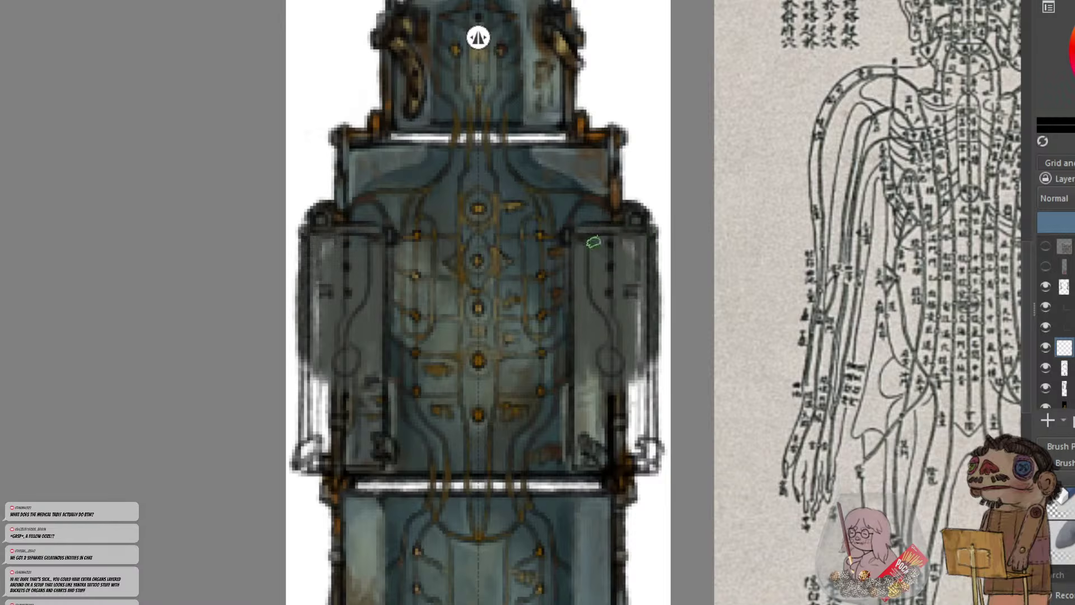
pyautogui.moveTo(618, 241)
pyautogui.mouseDown()
pyautogui.moveTo(649, 457)
pyautogui.moveTo(572, 459)
pyautogui.moveTo(591, 435)
pyautogui.moveTo(609, 357)
pyautogui.moveTo(613, 458)
pyautogui.moveTo(634, 369)
pyautogui.moveTo(635, 445)
pyautogui.mouseUp()
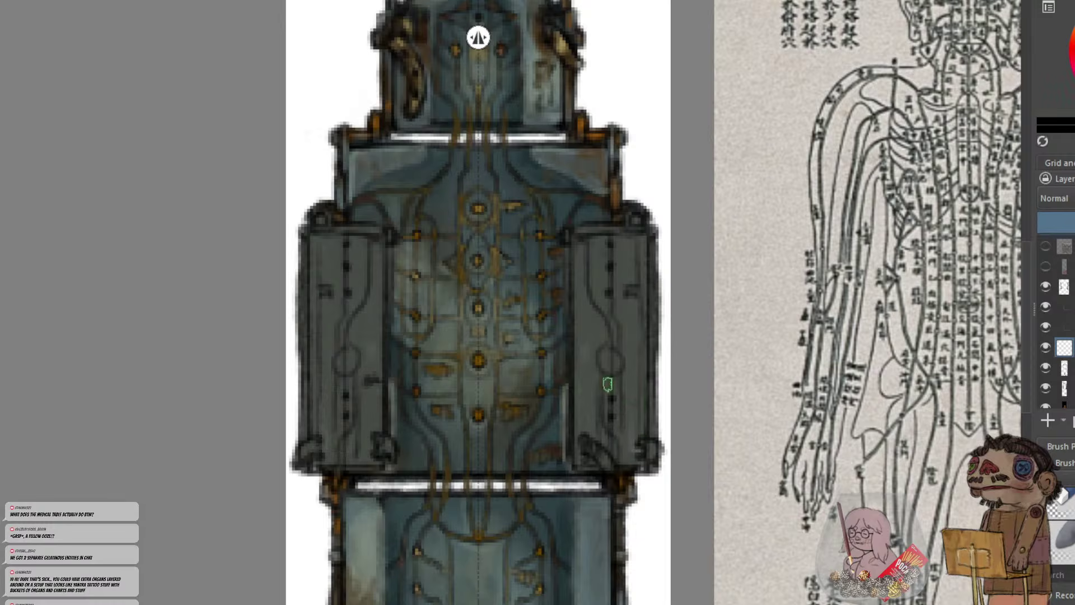
# Hide the painted head, torso and leg layers so only the two arm panels remain on the white canvas
pyautogui.click(1043, 346)
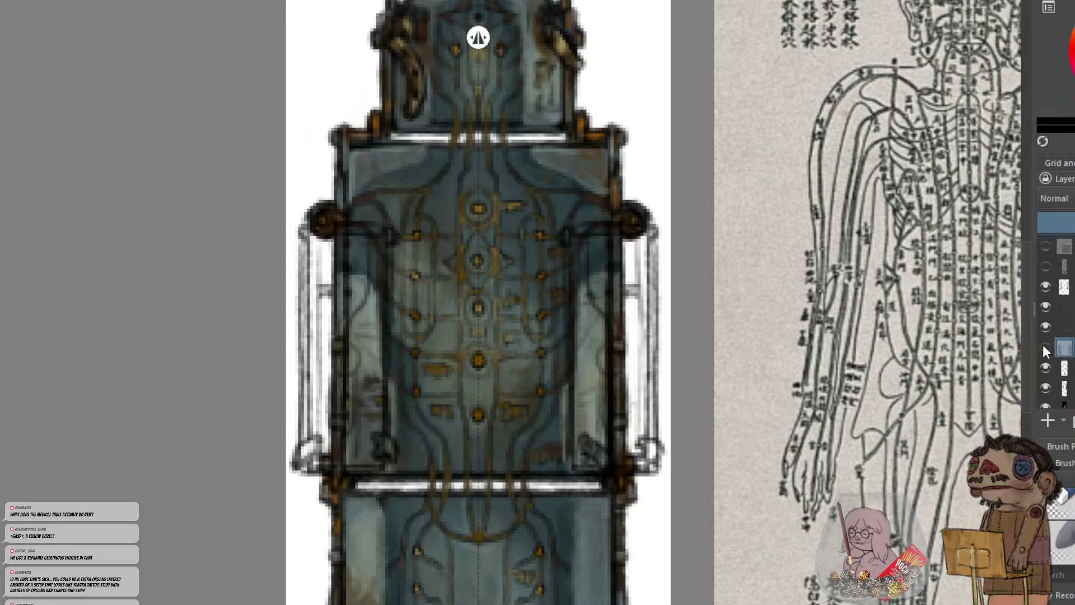
pyautogui.click(1043, 345)
pyautogui.click(1047, 369)
pyautogui.click(1046, 389)
pyautogui.click(1045, 404)
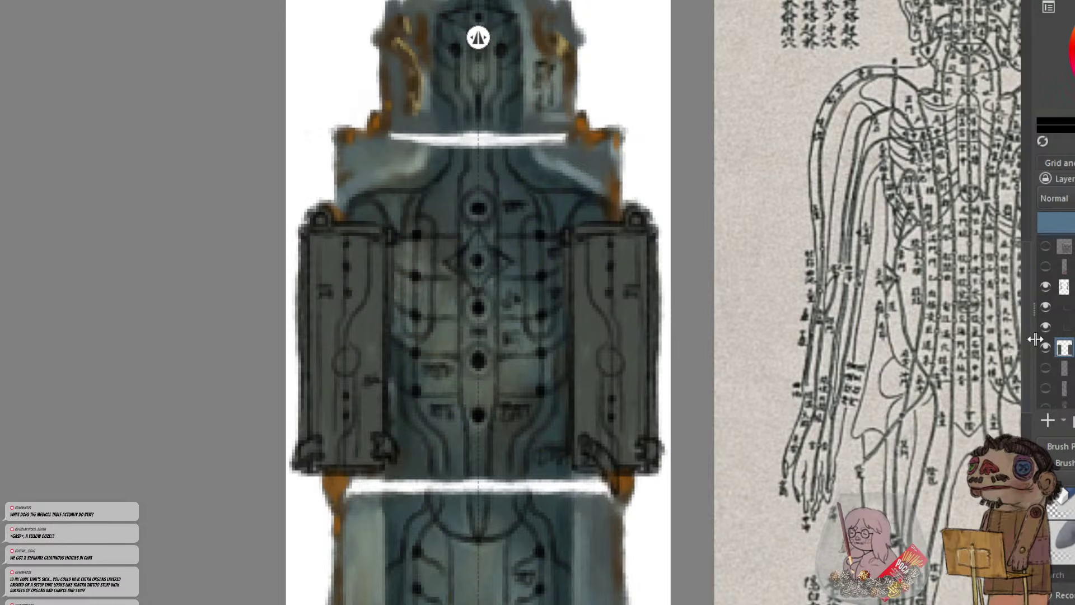
pyautogui.scroll(-2, 1049, 344)
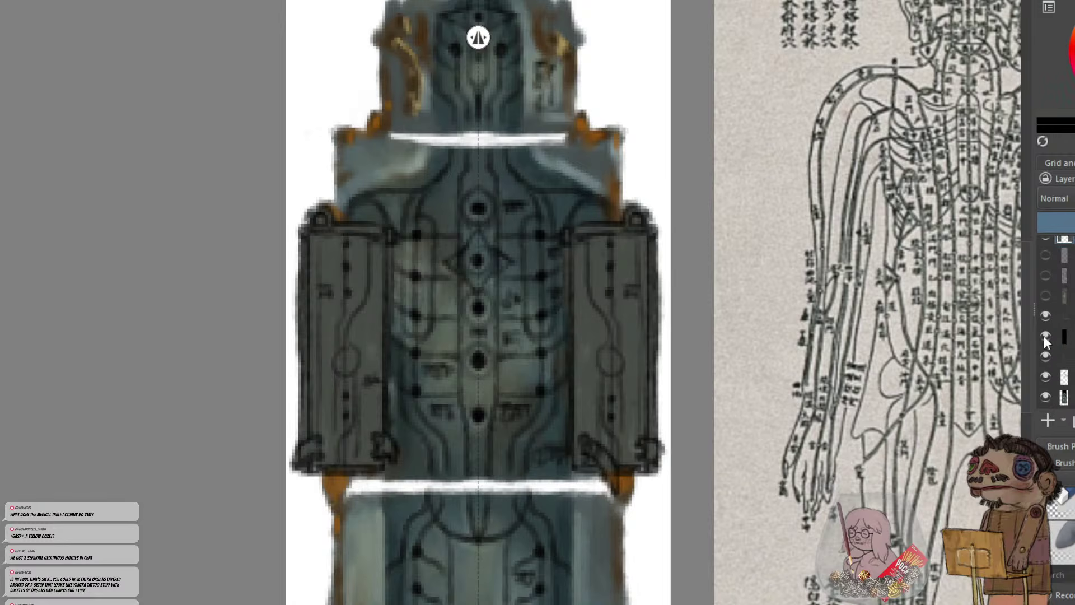
pyautogui.click(1045, 336)
pyautogui.click(1045, 377)
pyautogui.click(1044, 395)
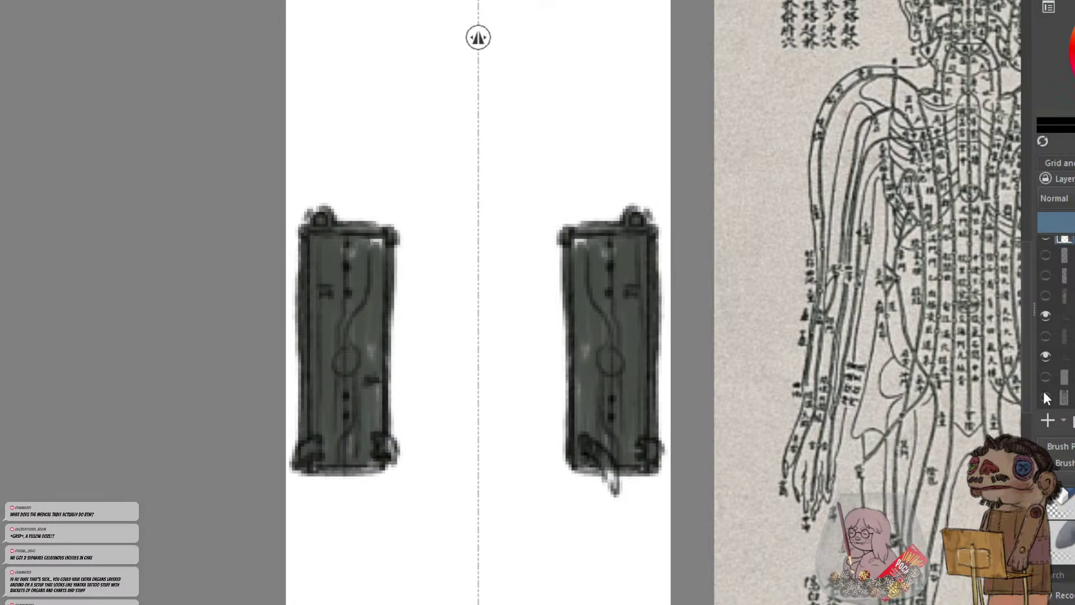
# Fill the remaining gaps in the arm panels' grey base and tidy its bottom edges
pyautogui.moveTo(601, 238)
pyautogui.mouseDown()
pyautogui.moveTo(579, 242)
pyautogui.moveTo(616, 248)
pyautogui.moveTo(581, 292)
pyautogui.mouseUp()
pyautogui.moveTo(604, 464)
pyautogui.mouseDown()
pyautogui.moveTo(613, 480)
pyautogui.moveTo(581, 465)
pyautogui.moveTo(645, 467)
pyautogui.mouseUp()
pyautogui.moveTo(342, 483); pyautogui.dragTo(352, 481)
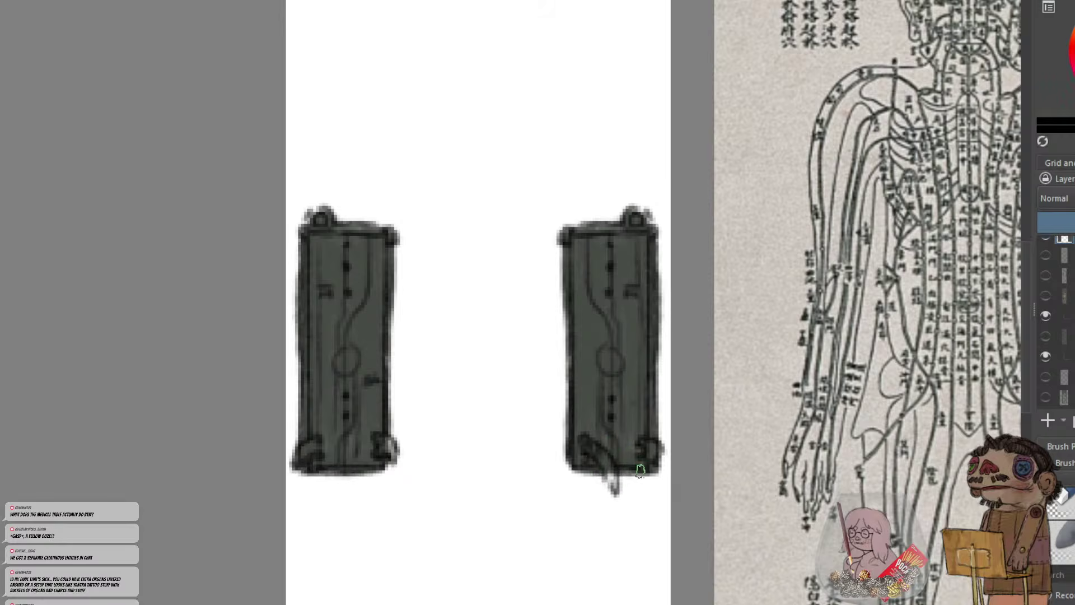
# Fill in the rings, corner clamps and outer edges of both arm panels with dark grey
pyautogui.moveTo(604, 480)
pyautogui.mouseDown()
pyautogui.moveTo(613, 476)
pyautogui.moveTo(591, 454)
pyautogui.mouseUp()
pyautogui.moveTo(639, 219); pyautogui.dragTo(636, 217)
pyautogui.moveTo(322, 219); pyautogui.dragTo(309, 239)
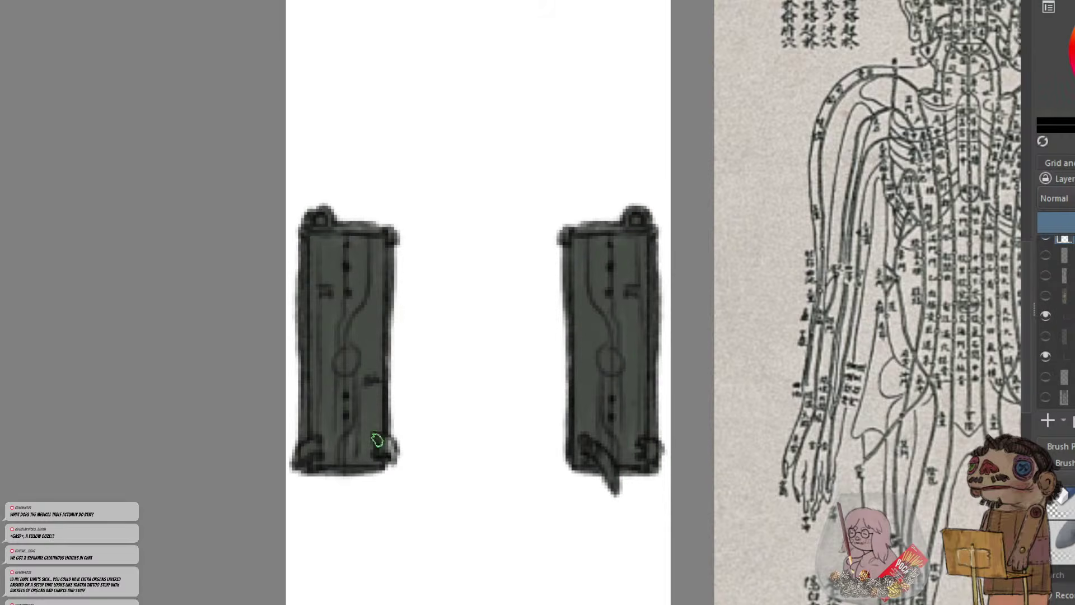
pyautogui.moveTo(379, 444); pyautogui.dragTo(385, 452)
pyautogui.moveTo(353, 228); pyautogui.dragTo(390, 228)
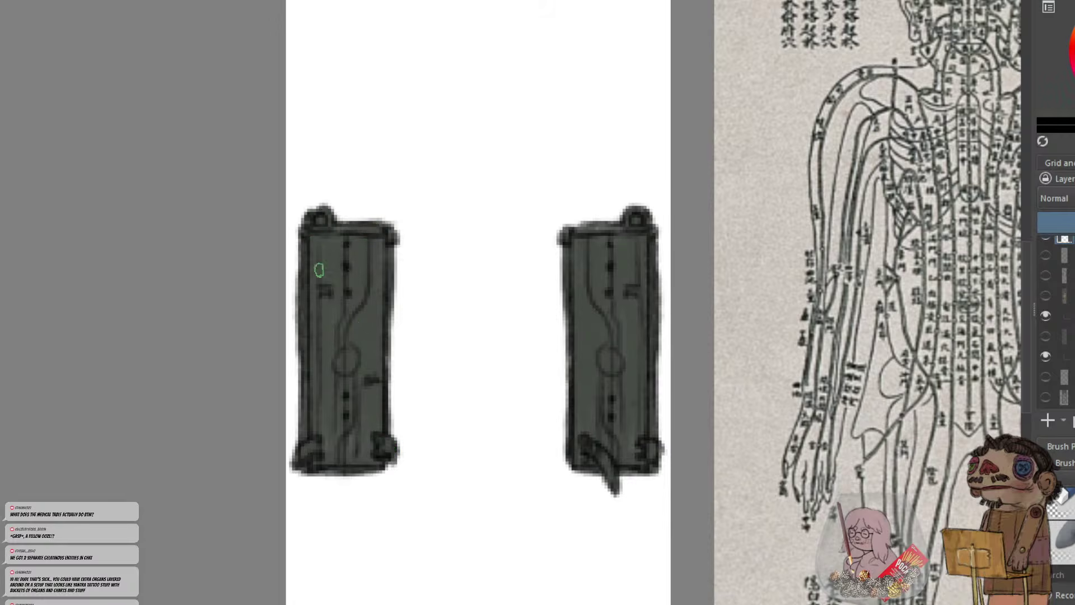
pyautogui.moveTo(299, 255); pyautogui.dragTo(306, 425)
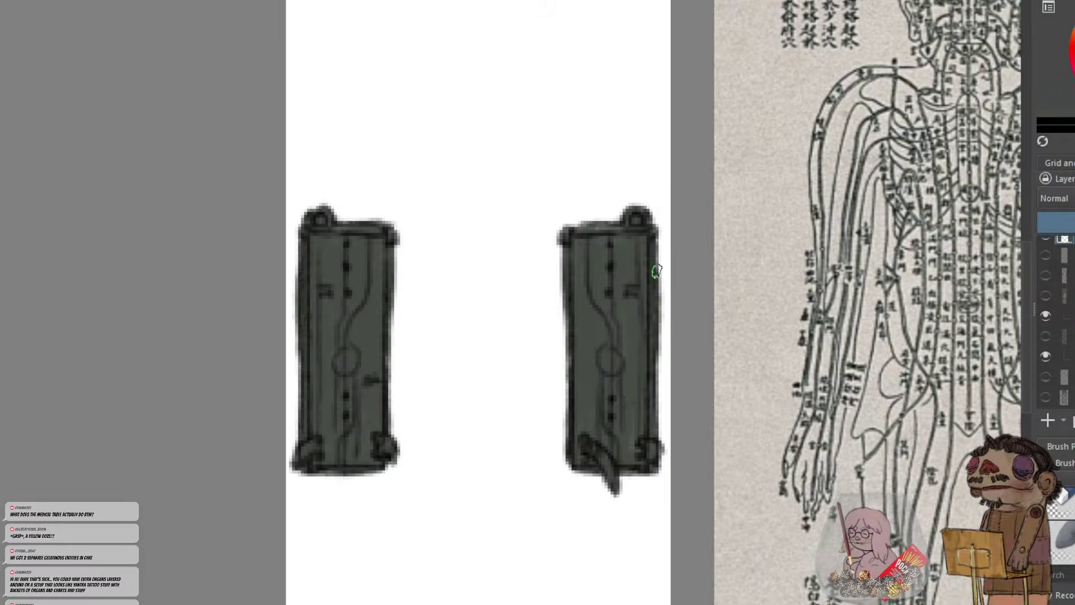
pyautogui.press('-')
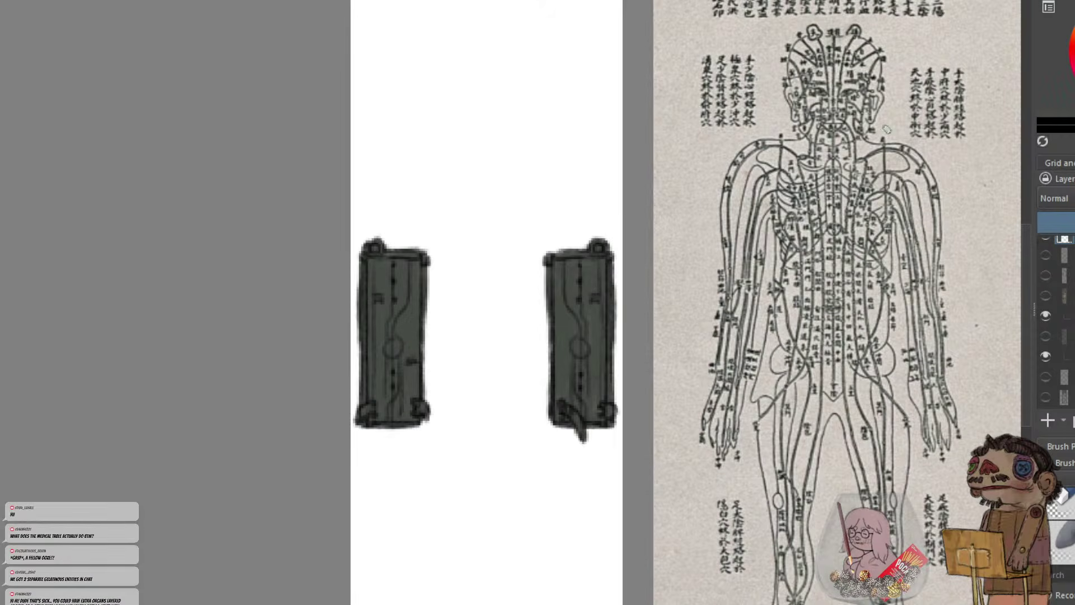
# Move the arm panels' grey fill layer into their layer group, beneath the line layers
pyautogui.scroll(2, 1061, 316)
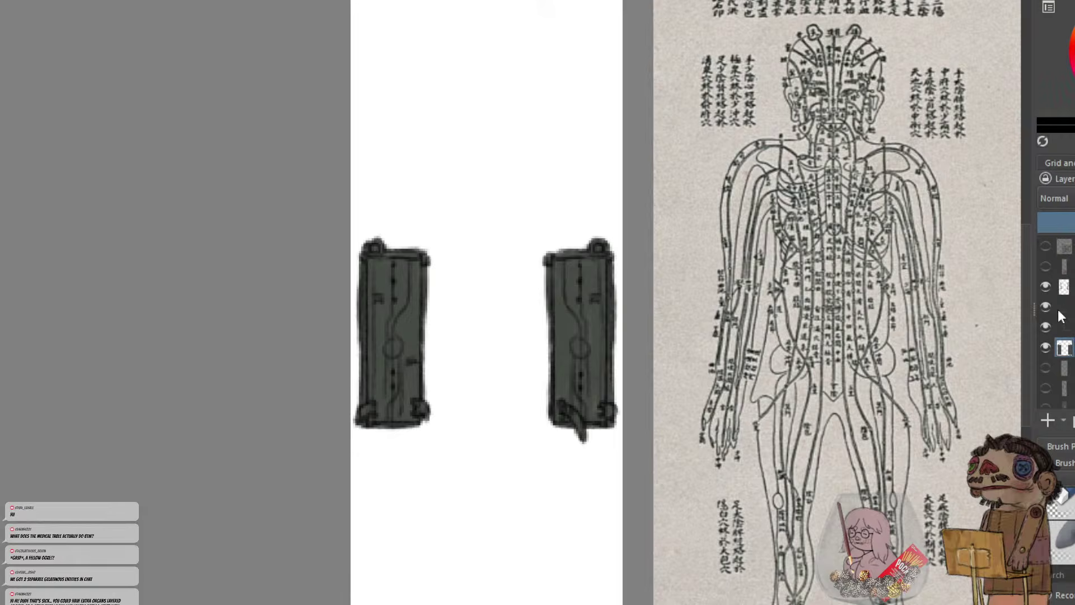
pyautogui.click(1046, 347)
pyautogui.click(1046, 347)
pyautogui.scroll(-1, 758, 310)
pyautogui.scroll(1, 757, 310)
pyautogui.click(1051, 308)
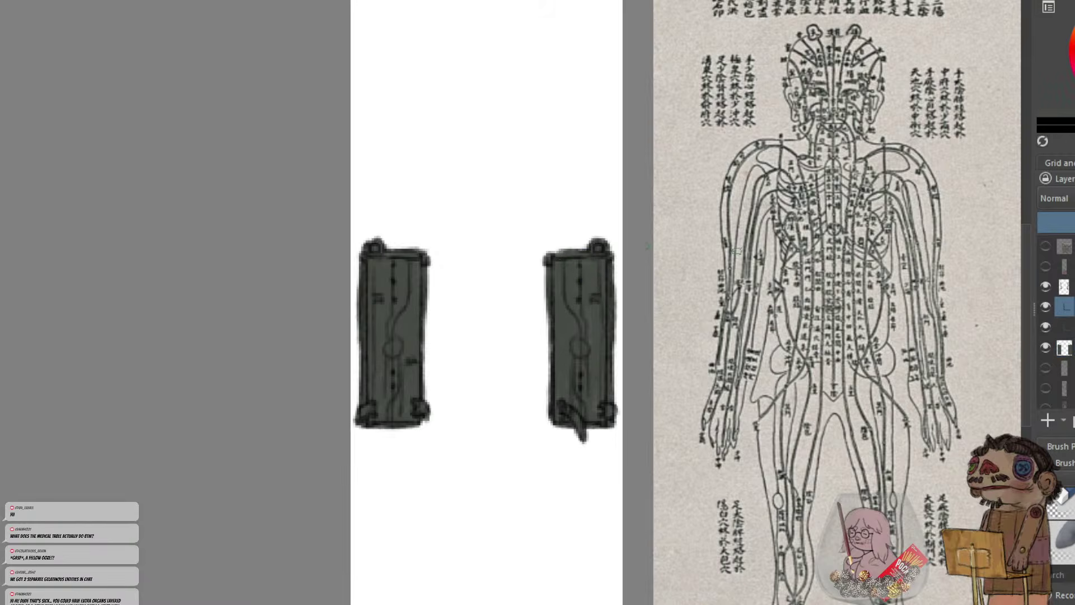
pyautogui.moveTo(1060, 347); pyautogui.dragTo(1061, 278)
pyautogui.click(1060, 327)
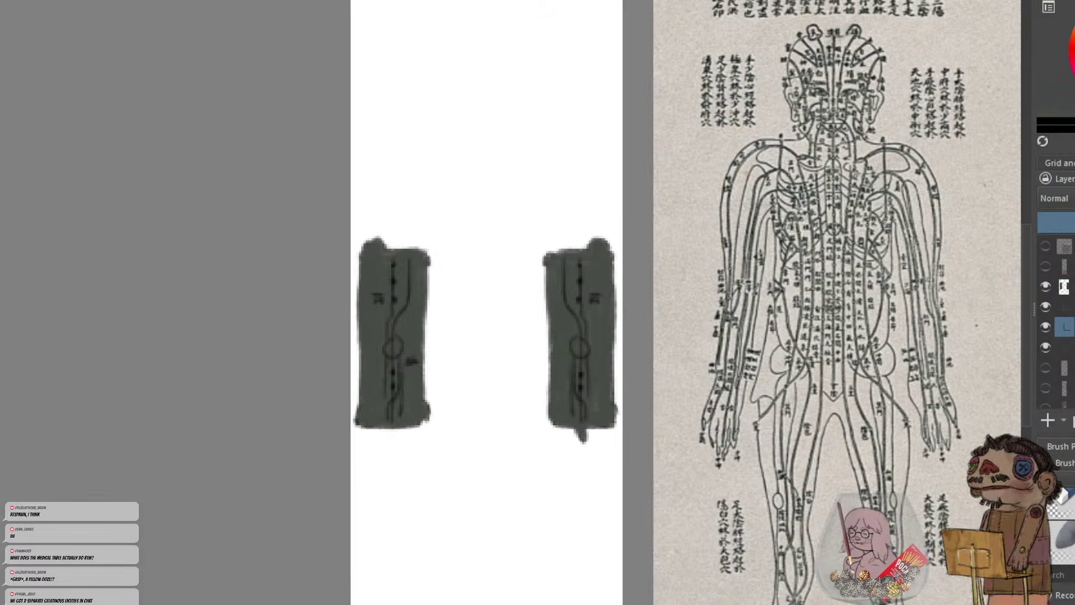
pyautogui.click(1061, 347)
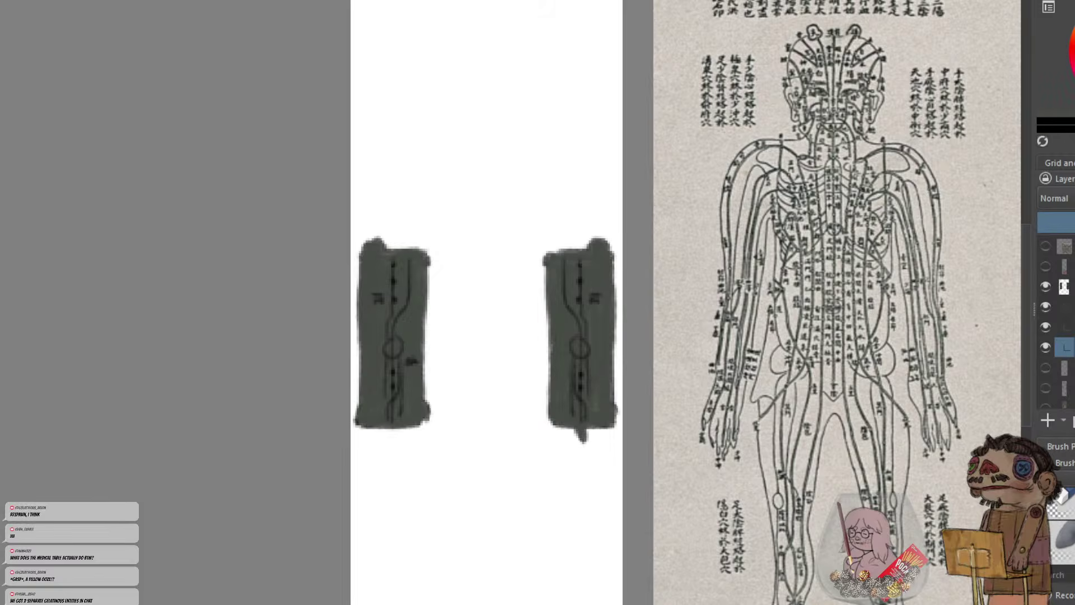
pyautogui.hotkey('ctrl', 'z')
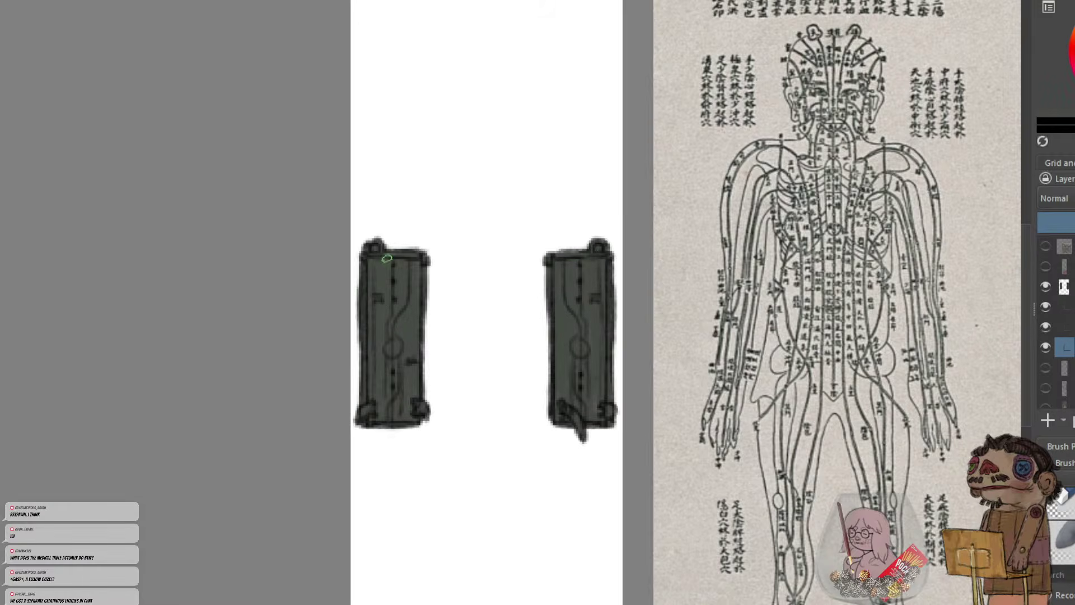
# Make the hidden layers of the head, torso and leg sections visible around the arm panels
pyautogui.scroll(1, 506, 318)
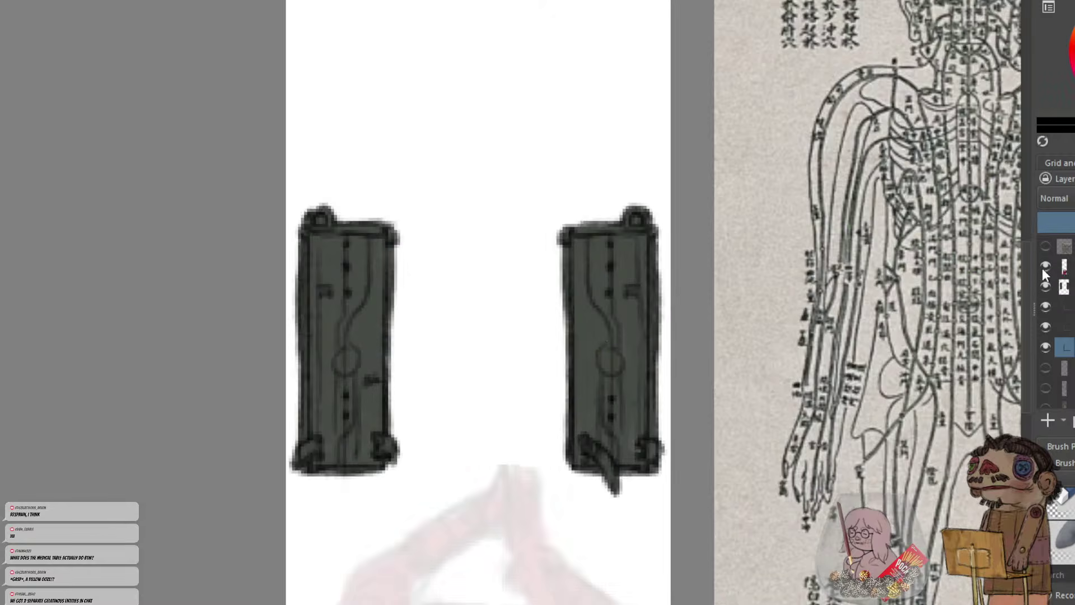
pyautogui.scroll(-1, 1064, 302)
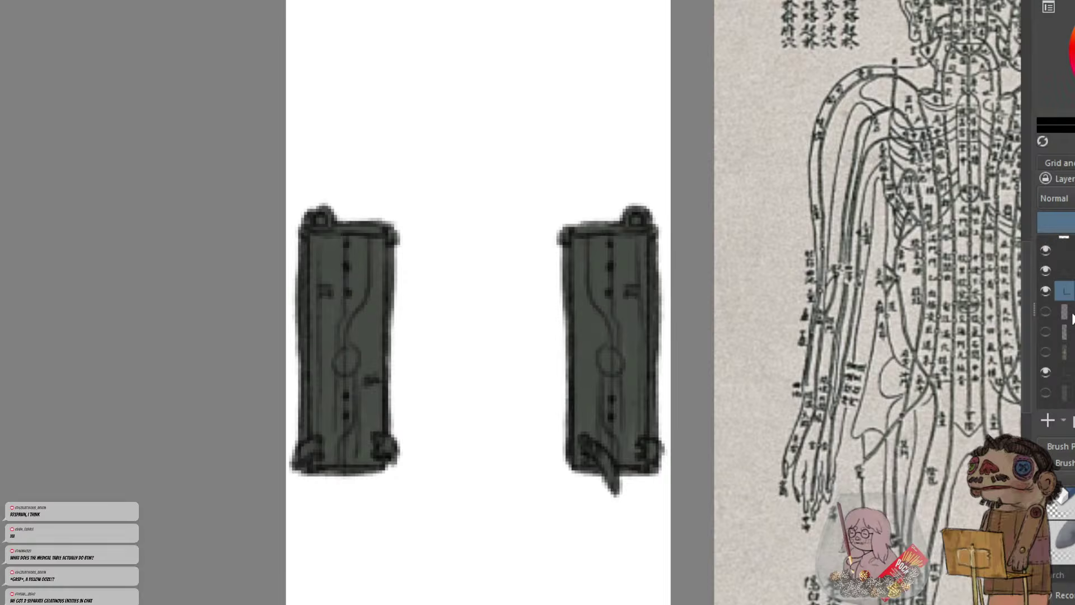
pyautogui.click(1045, 312)
pyautogui.click(1045, 331)
pyautogui.click(1046, 352)
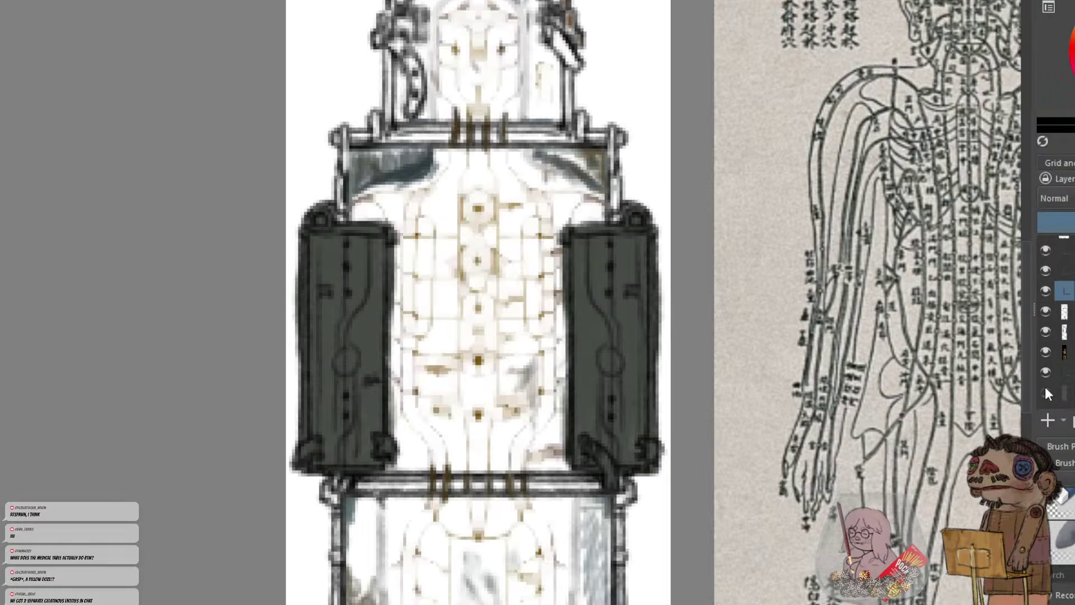
pyautogui.click(1046, 391)
pyautogui.scroll(-1, 1048, 364)
pyautogui.click(1046, 376)
pyautogui.click(1045, 396)
# Examine the assembled figure from head to legs beside the reference chart
pyautogui.scroll(-5, 739, 229)
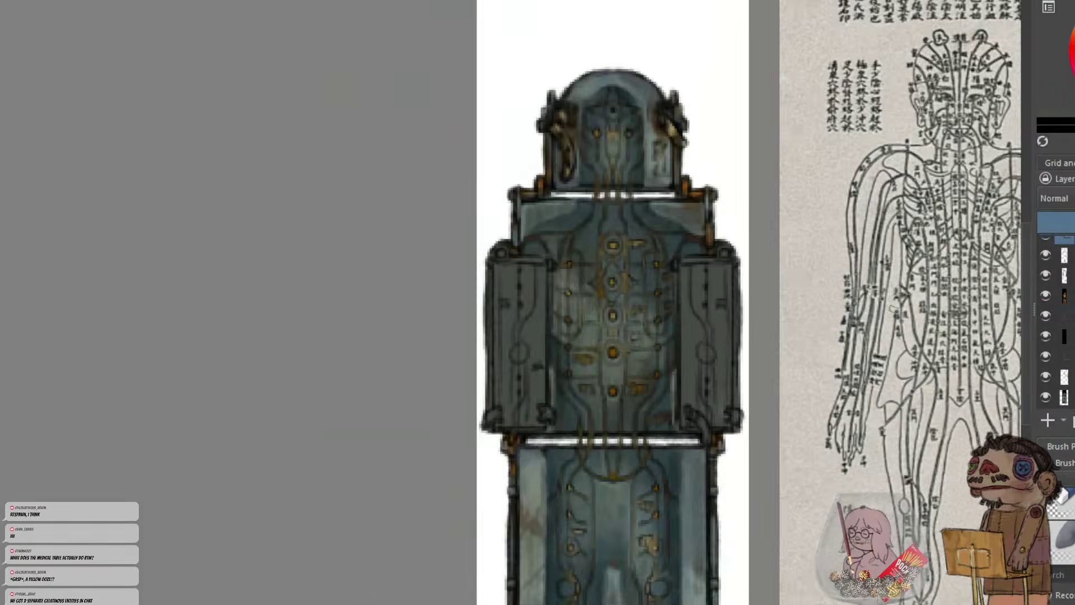
pyautogui.scroll(3, 740, 229)
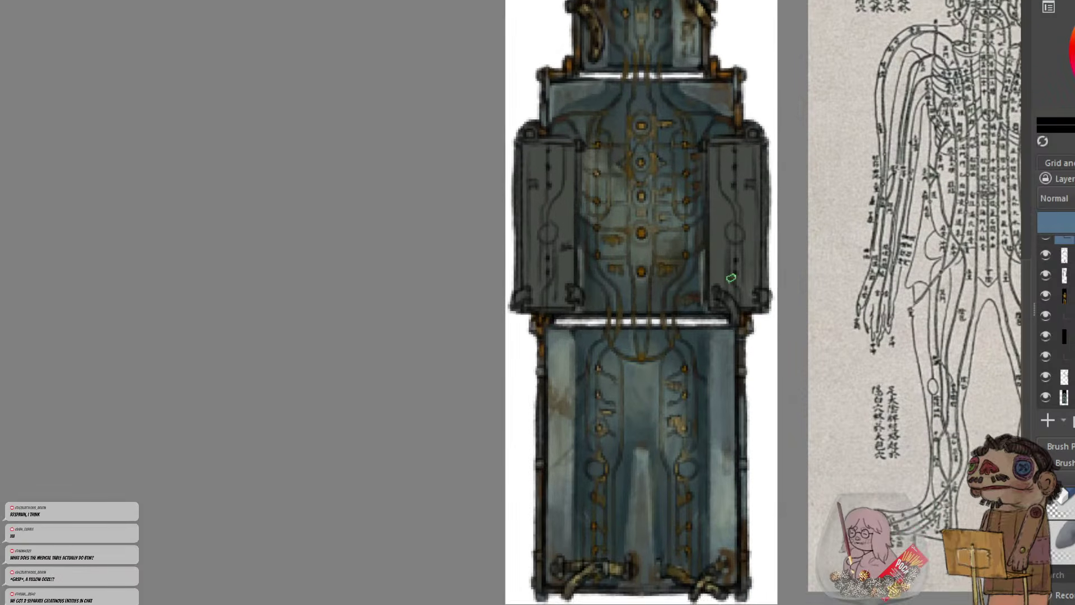
pyautogui.scroll(-8, 719, 238)
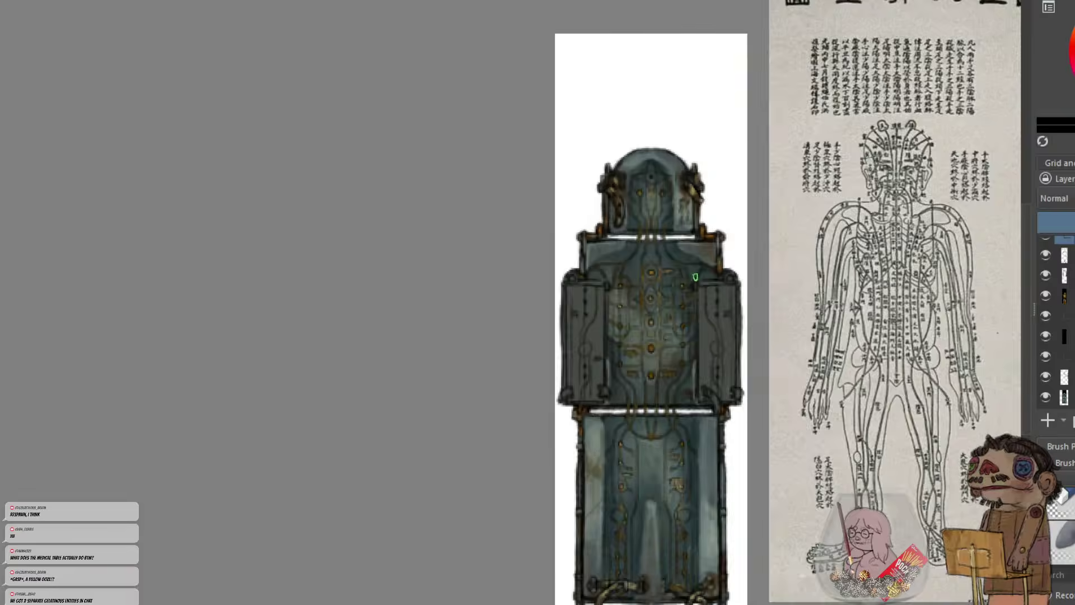
pyautogui.scroll(-4, 711, 262)
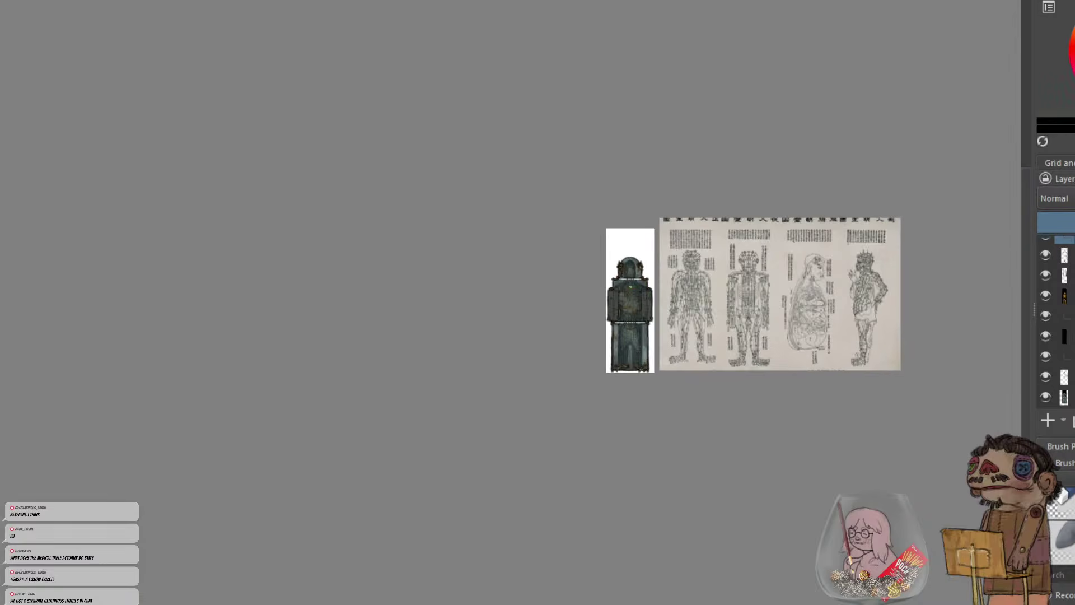
pyautogui.scroll(6, 629, 287)
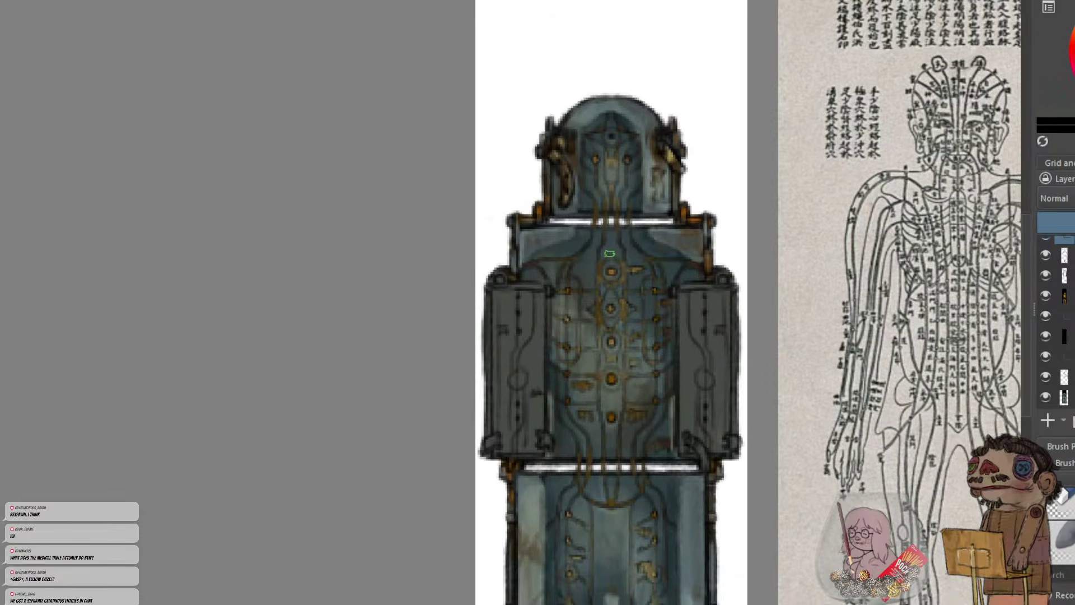
pyautogui.scroll(-1, 609, 253)
pyautogui.scroll(3, 616, 221)
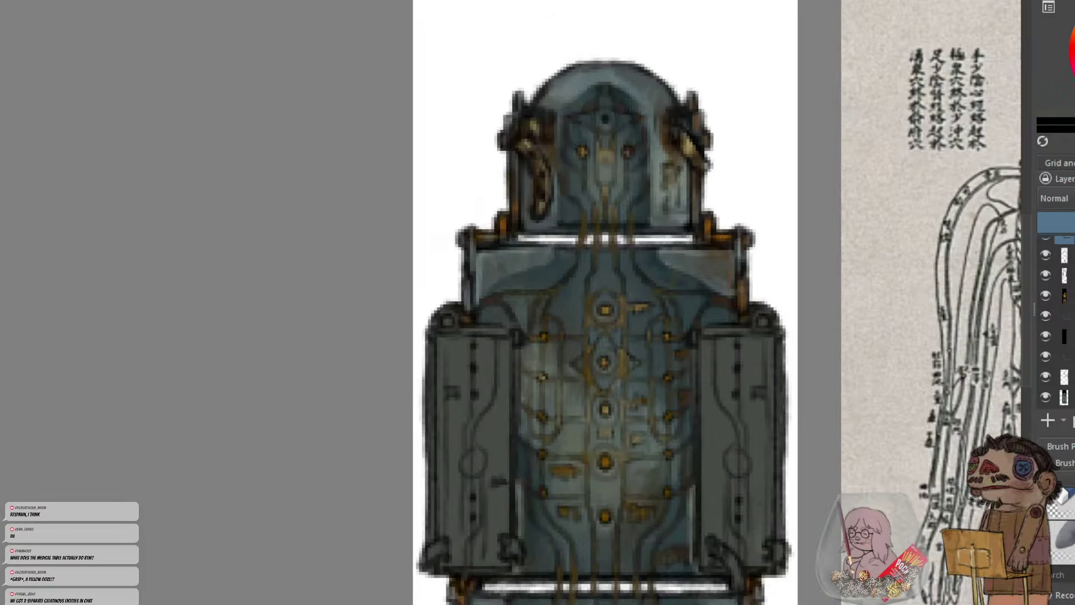
# Select the shading layer above the body and darken the brass clamps on both sides of the head
pyautogui.scroll(2, 1046, 298)
pyautogui.click(1044, 304)
pyautogui.click(1045, 304)
pyautogui.click(1066, 311)
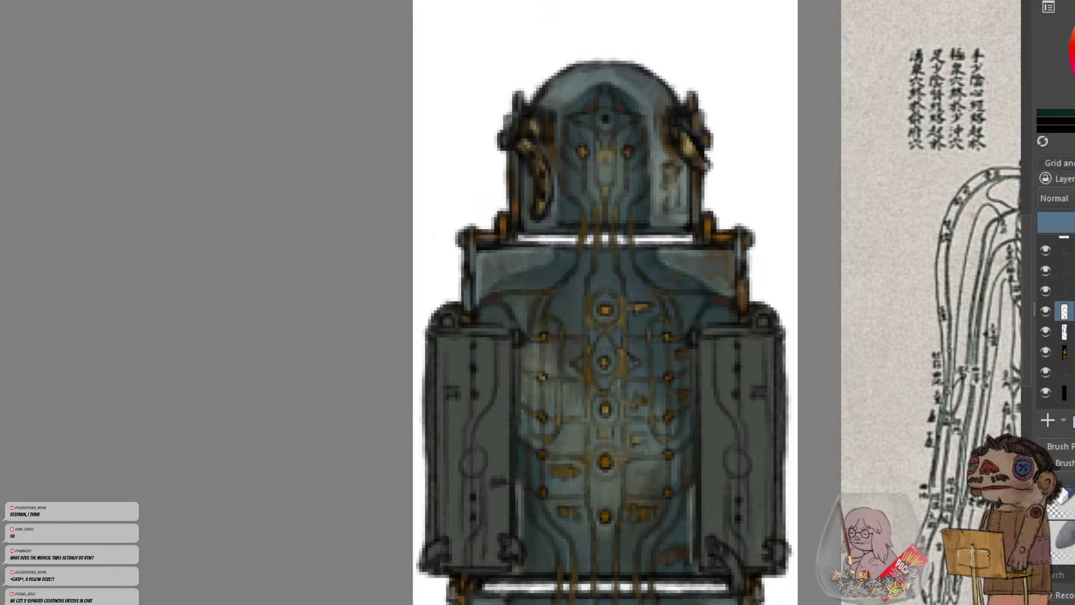
pyautogui.moveTo(682, 156)
pyautogui.mouseDown()
pyautogui.moveTo(702, 178)
pyautogui.moveTo(708, 149)
pyautogui.moveTo(695, 156)
pyautogui.moveTo(707, 171)
pyautogui.mouseUp()
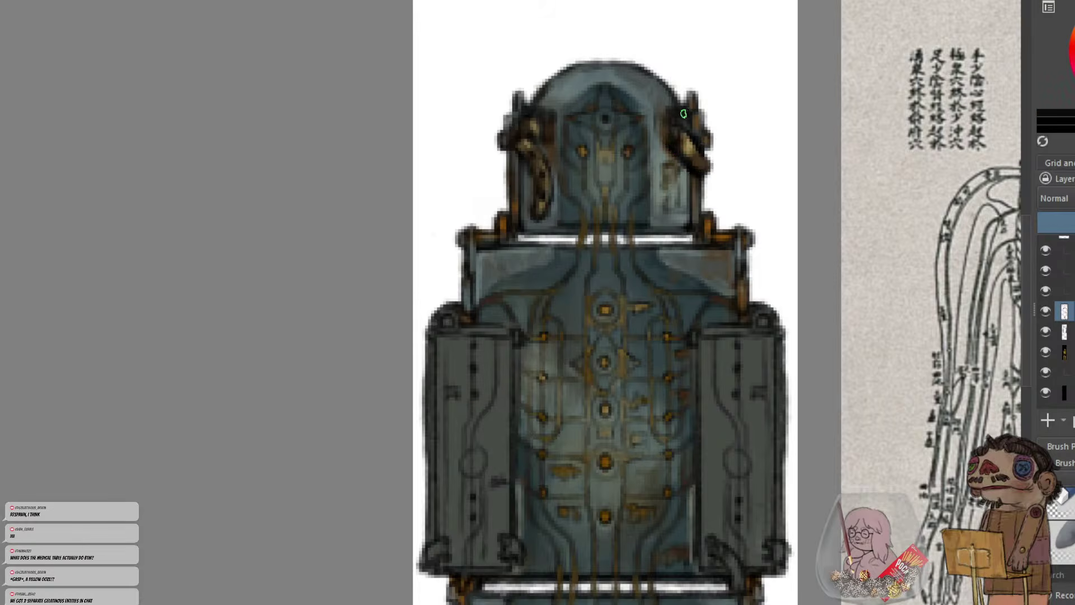
pyautogui.moveTo(539, 145); pyautogui.dragTo(550, 173)
pyautogui.keyDown('ctrl'); pyautogui.click(562, 96); pyautogui.keyUp('ctrl')
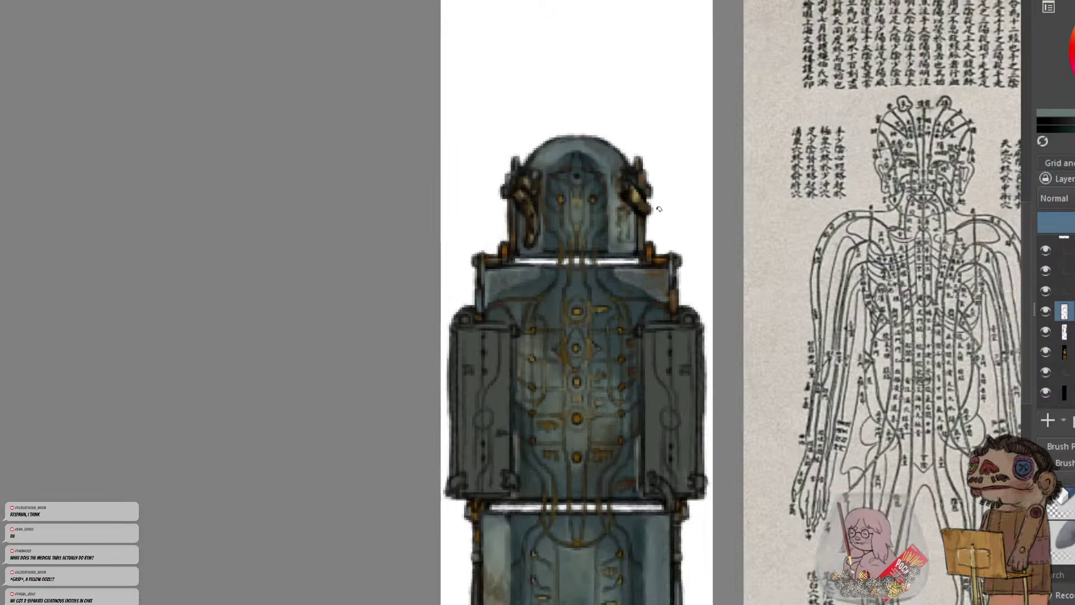
# Examine the legs, torso and head at different magnifications and compare the artwork with the shading layer hidden
pyautogui.press('-')
pyautogui.scroll(-5, 577, 302)
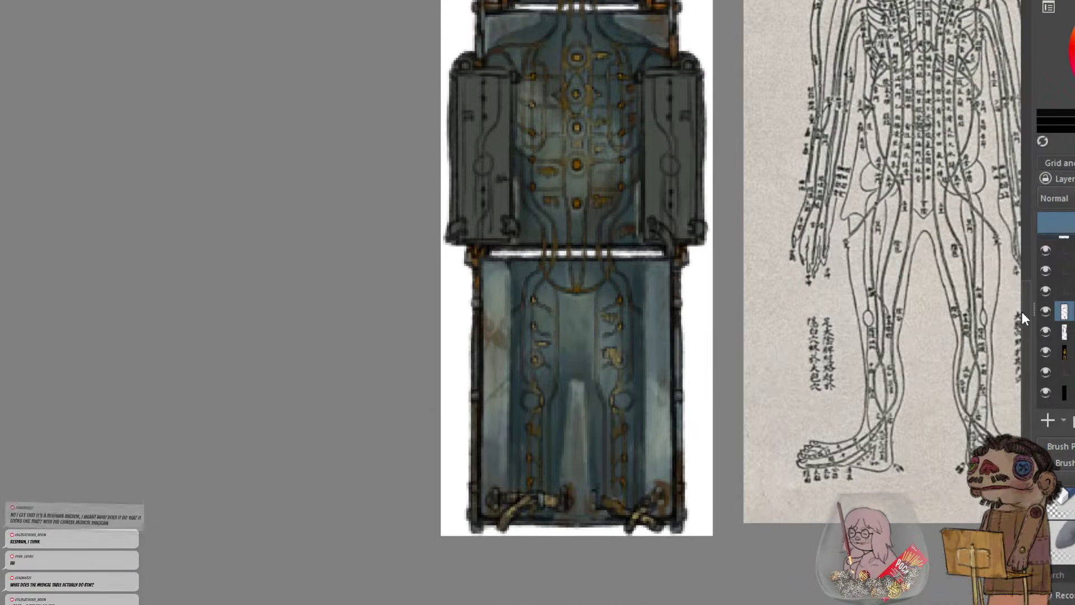
pyautogui.press('+')
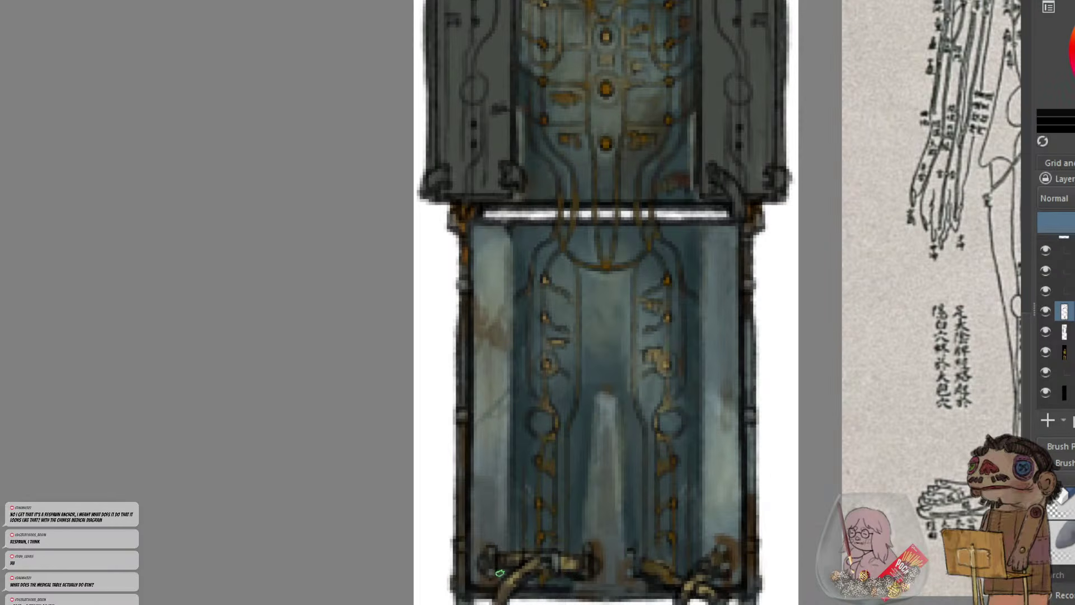
pyautogui.scroll(-3, 495, 577)
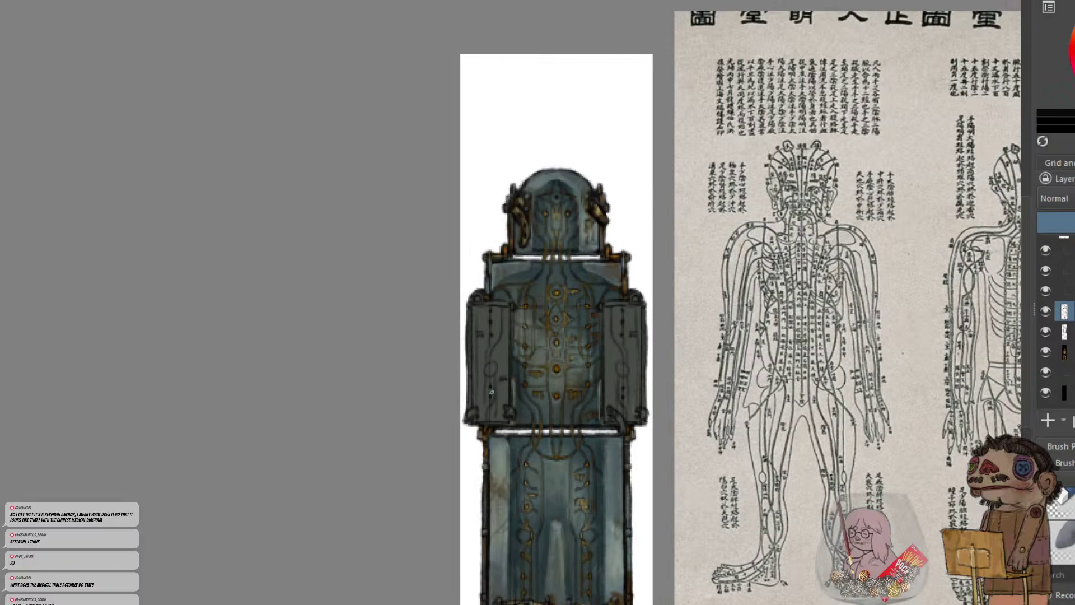
pyautogui.scroll(1, 504, 356)
pyautogui.scroll(1, 519, 356)
pyautogui.moveTo(518, 354); pyautogui.dragTo(503, 374)
pyautogui.scroll(-1, 520, 311)
pyautogui.moveTo(566, 327)
pyautogui.mouseDown()
pyautogui.moveTo(539, 288)
pyautogui.moveTo(548, 309)
pyautogui.moveTo(551, 294)
pyautogui.mouseUp()
pyautogui.scroll(1, 540, 289)
pyautogui.scroll(-1, 540, 289)
pyautogui.scroll(1, 549, 308)
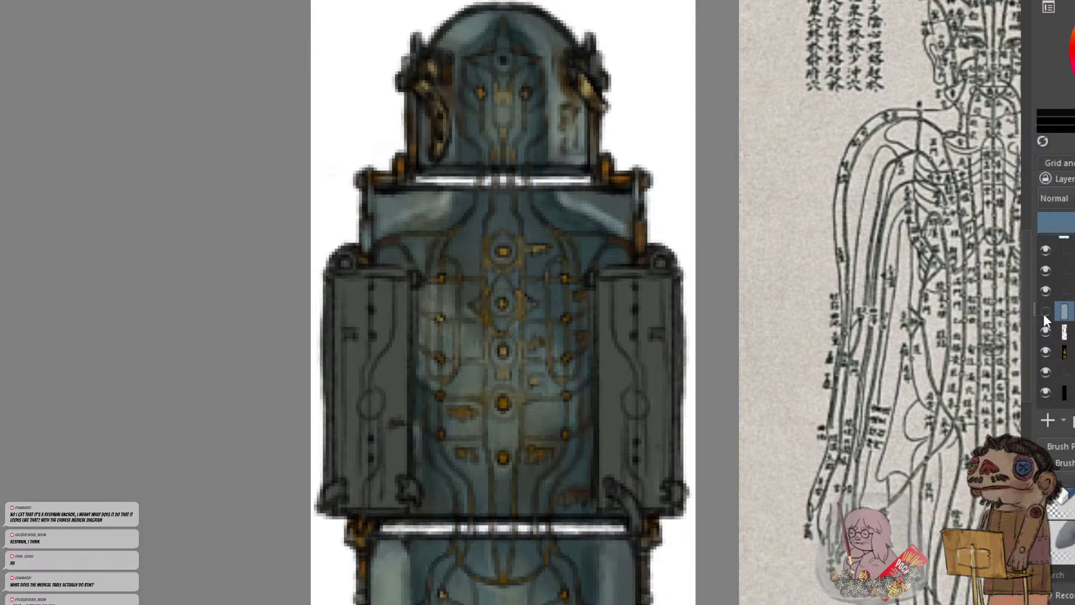
pyautogui.moveTo(800, 335); pyautogui.dragTo(801, 303)
# Add a layer above the arm panels' linework and paint their circuit lines and nodes with orange sampled from the torso
pyautogui.scroll(2, 1050, 336)
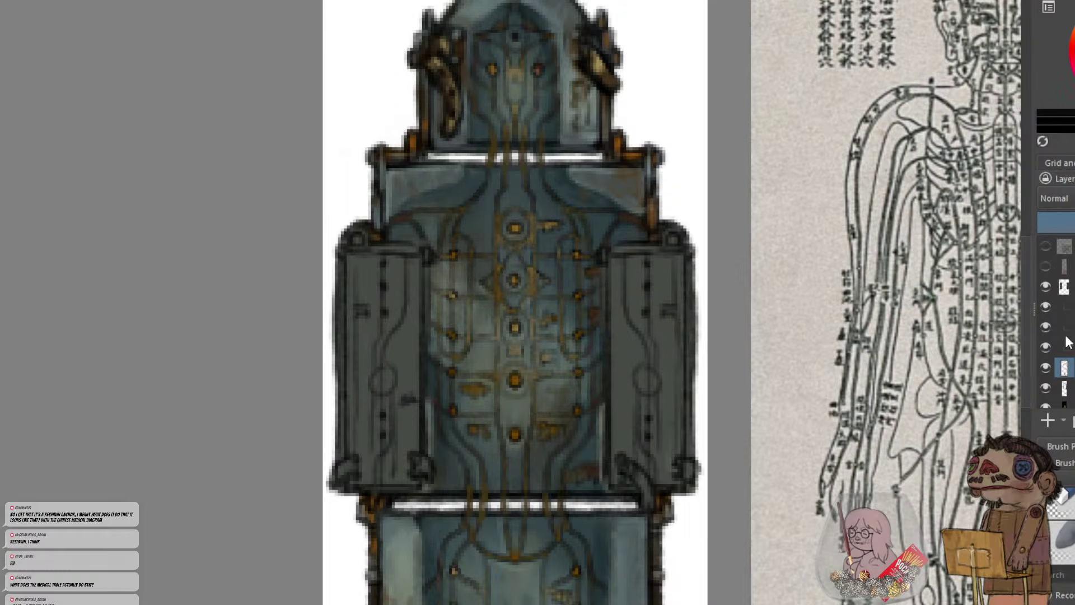
pyautogui.click(1048, 307)
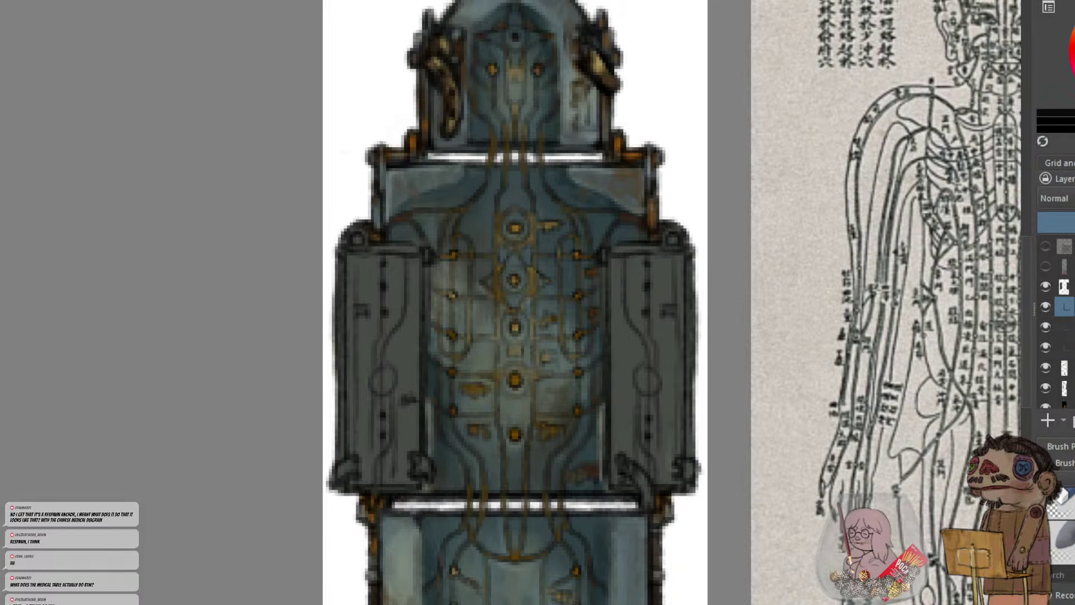
pyautogui.click(1046, 421)
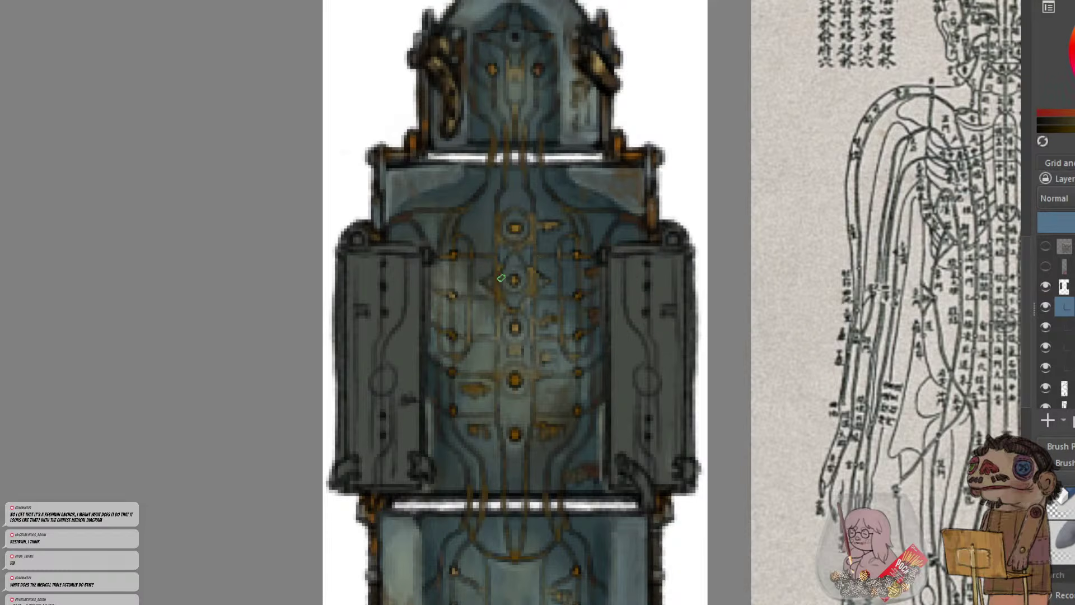
pyautogui.keyDown('ctrl'); pyautogui.click(511, 385); pyautogui.keyUp('ctrl')
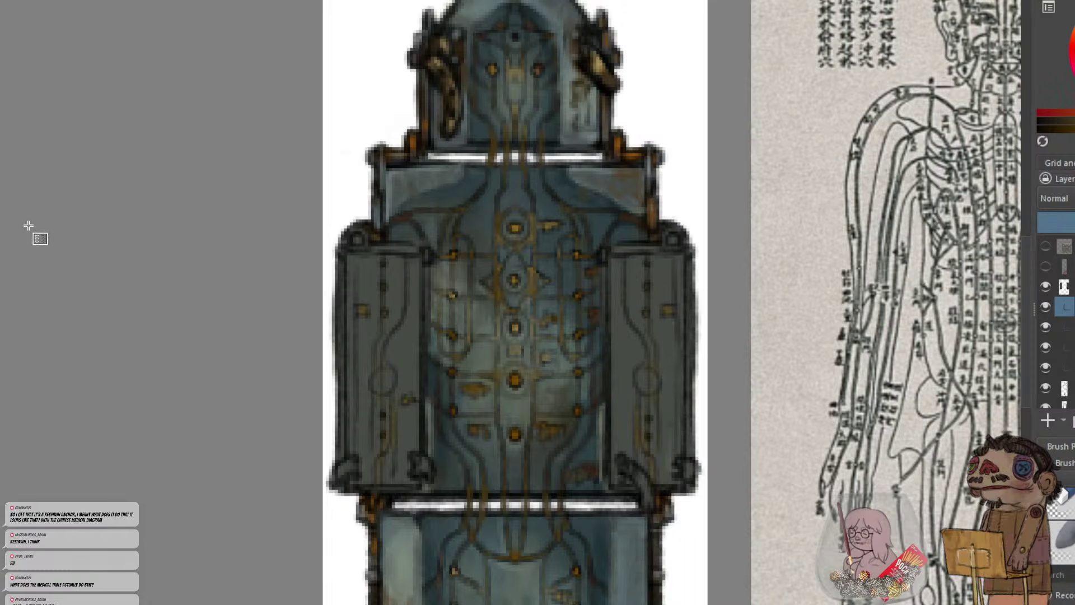
pyautogui.press('-')
pyautogui.press('-')
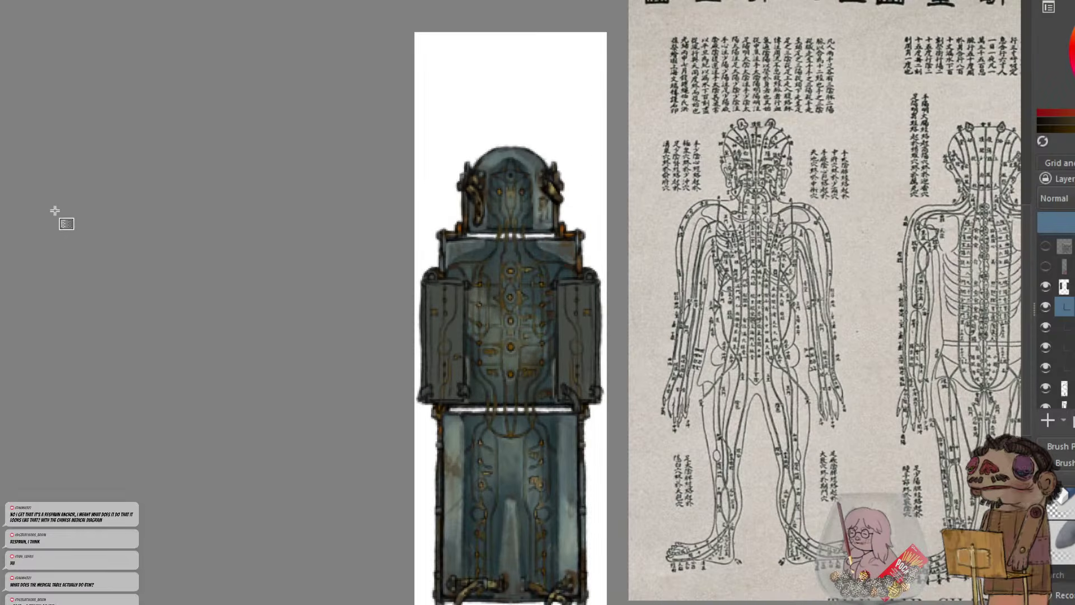
pyautogui.press('+')
pyautogui.press('+')
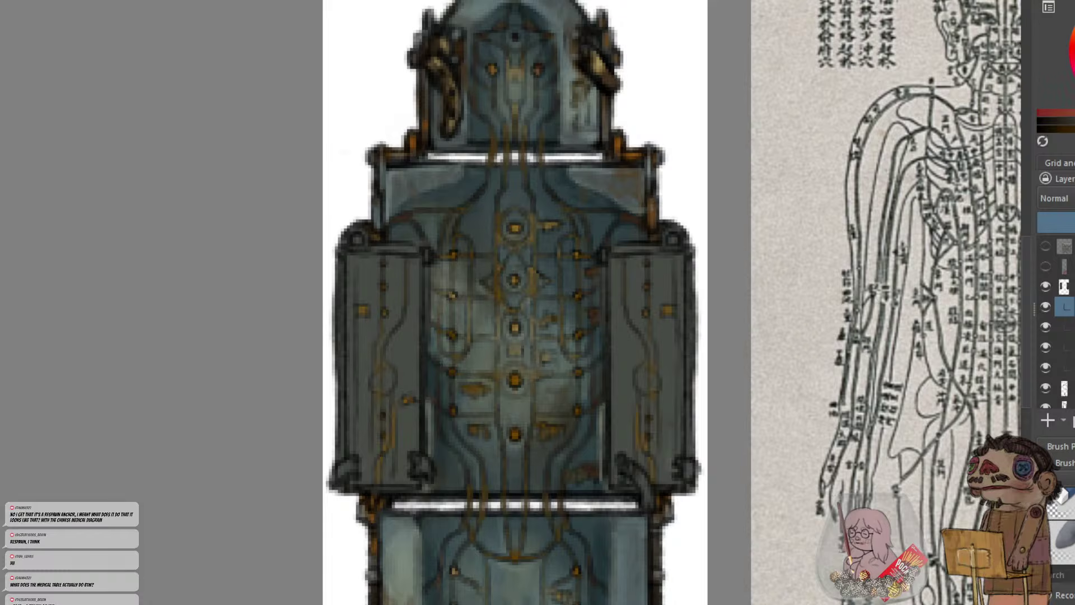
# Pick the arm panels' base colour layer and hide and reshow it to check what it holds
pyautogui.click(1074, 50)
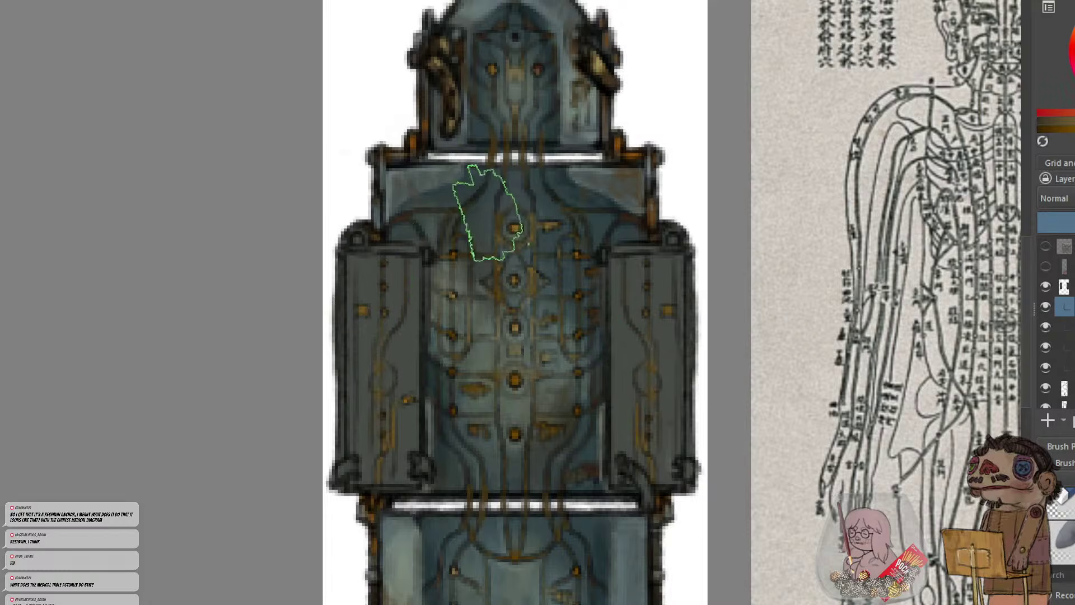
pyautogui.keyDown('ctrl'); pyautogui.click(404, 217); pyautogui.keyUp('ctrl')
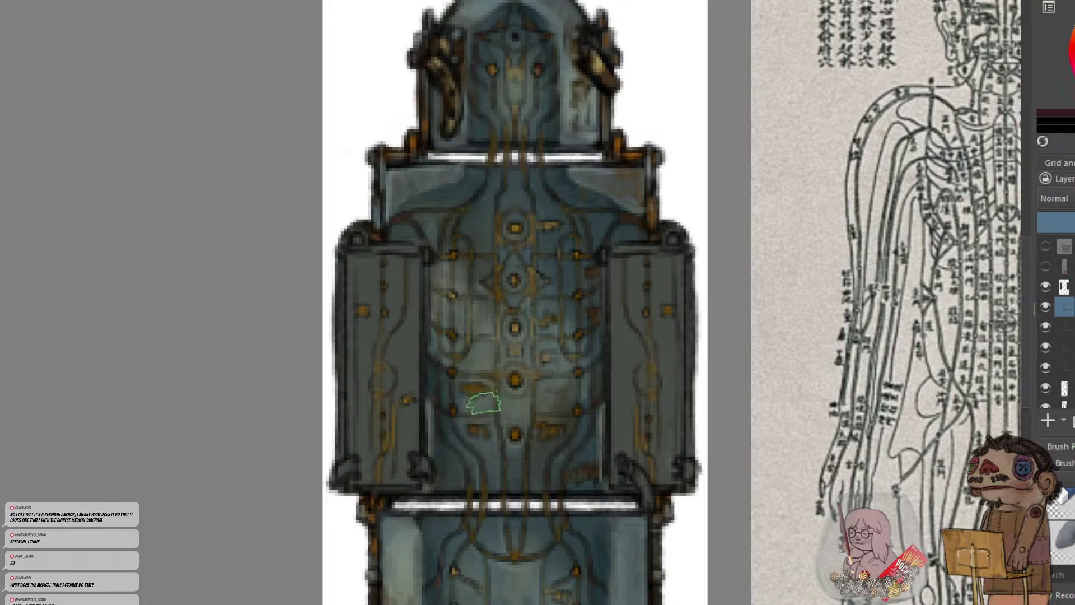
pyautogui.click(1065, 367)
pyautogui.click(1045, 368)
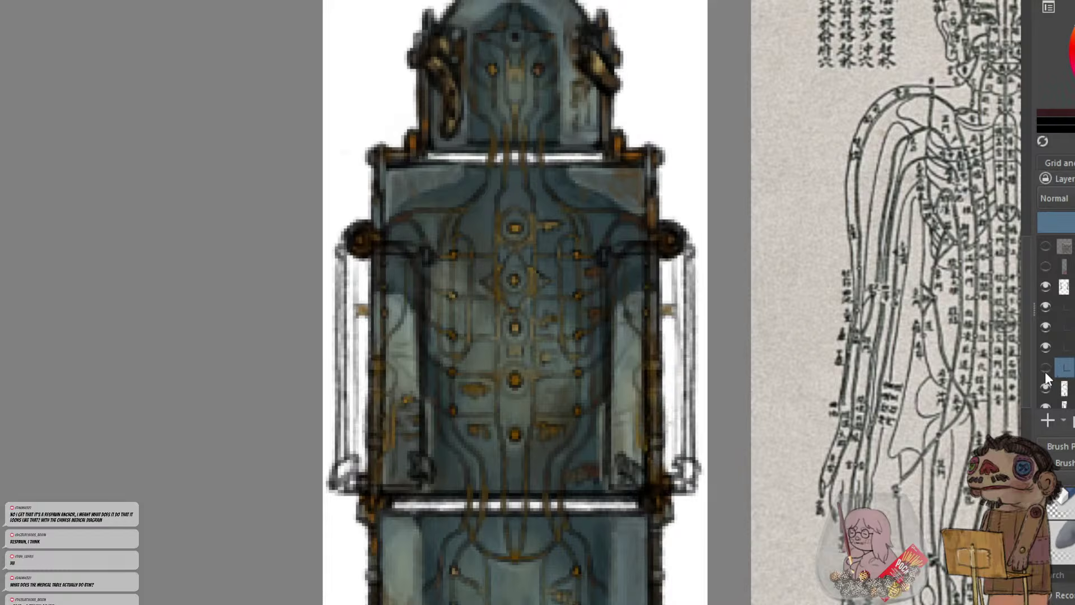
pyautogui.click(1045, 368)
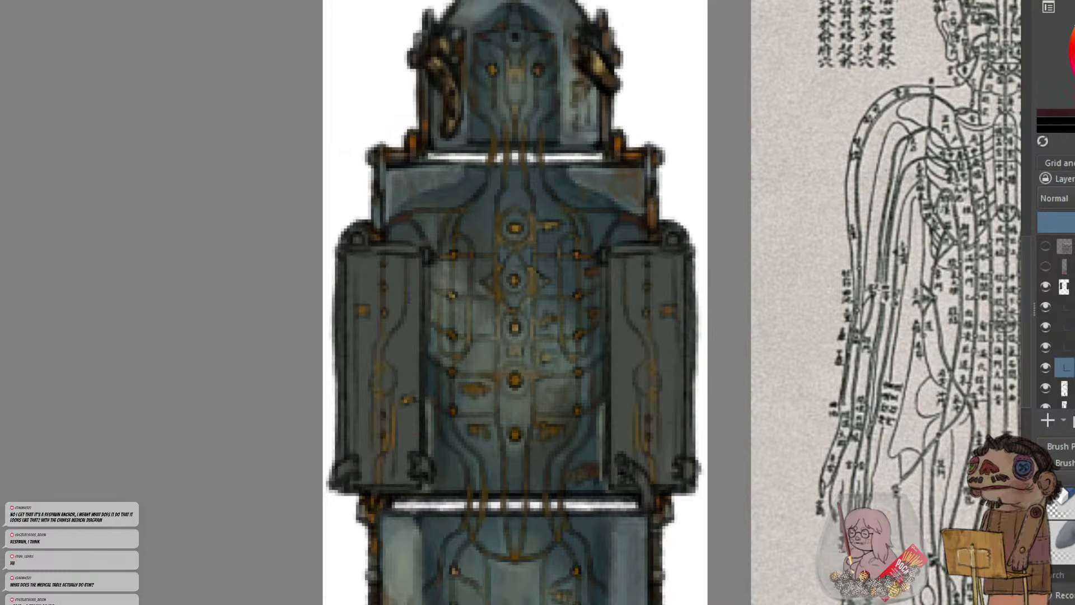
pyautogui.press('pagedown')
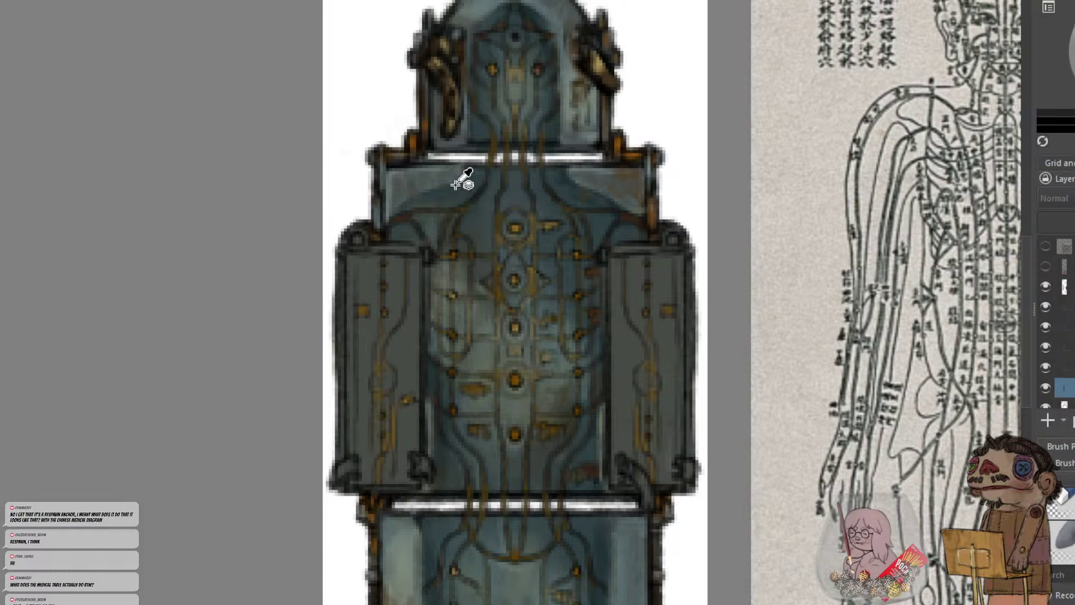
pyautogui.keyDown('ctrl'); pyautogui.click(425, 178); pyautogui.keyUp('ctrl')
pyautogui.moveTo(404, 269)
pyautogui.mouseDown()
pyautogui.moveTo(405, 438)
pyautogui.moveTo(396, 278)
pyautogui.mouseUp()
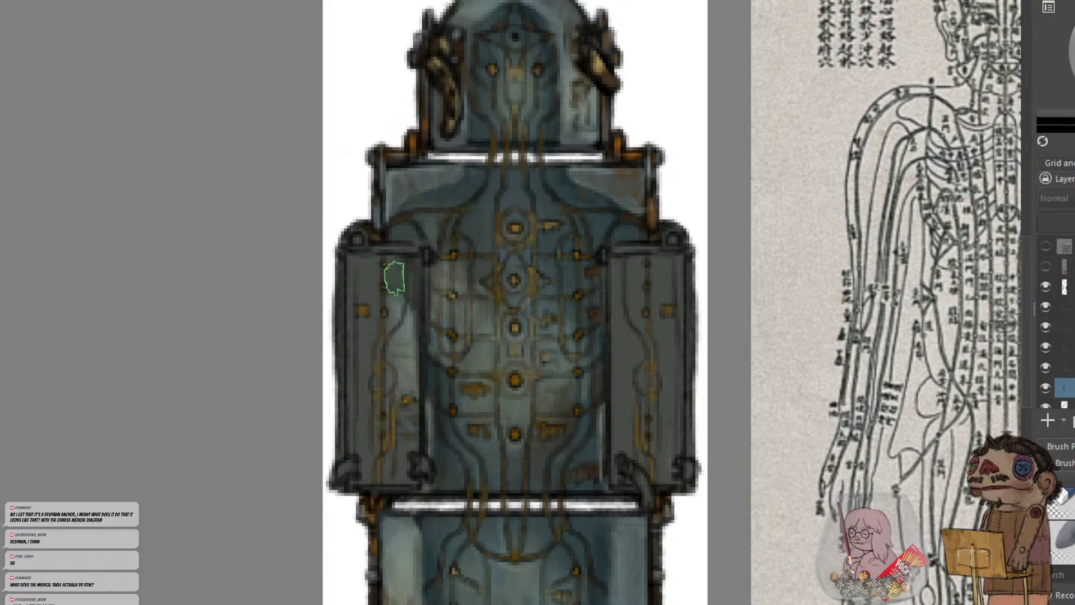
pyautogui.hotkey('ctrl', 'z')
# Paint both arm panels blue-grey on their base layer with mirrored strokes, using colours sampled from the torso's shoulder area
pyautogui.click(1064, 367)
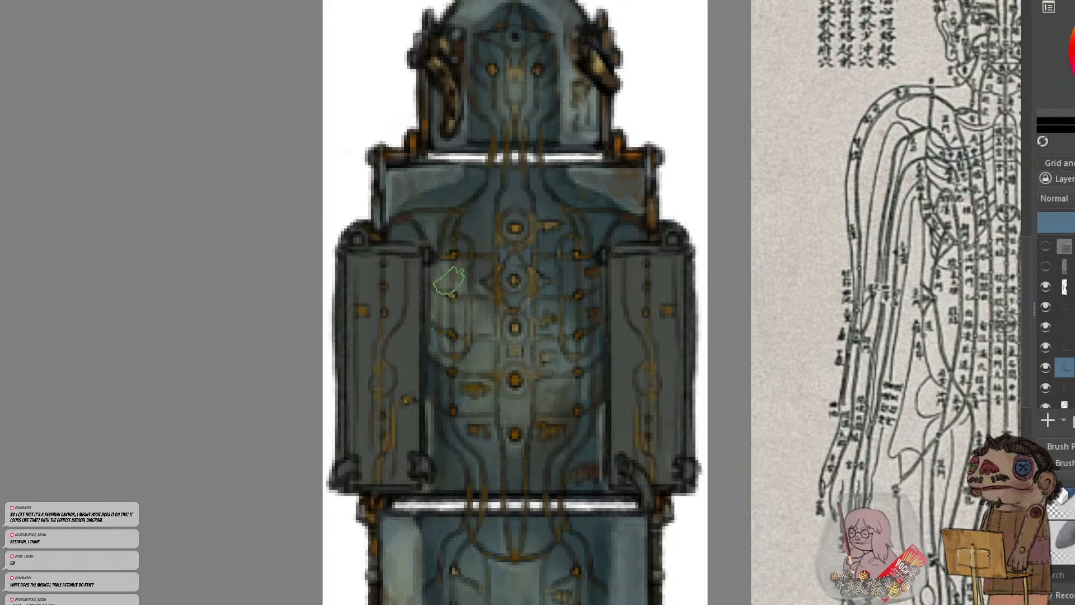
pyautogui.press('m')
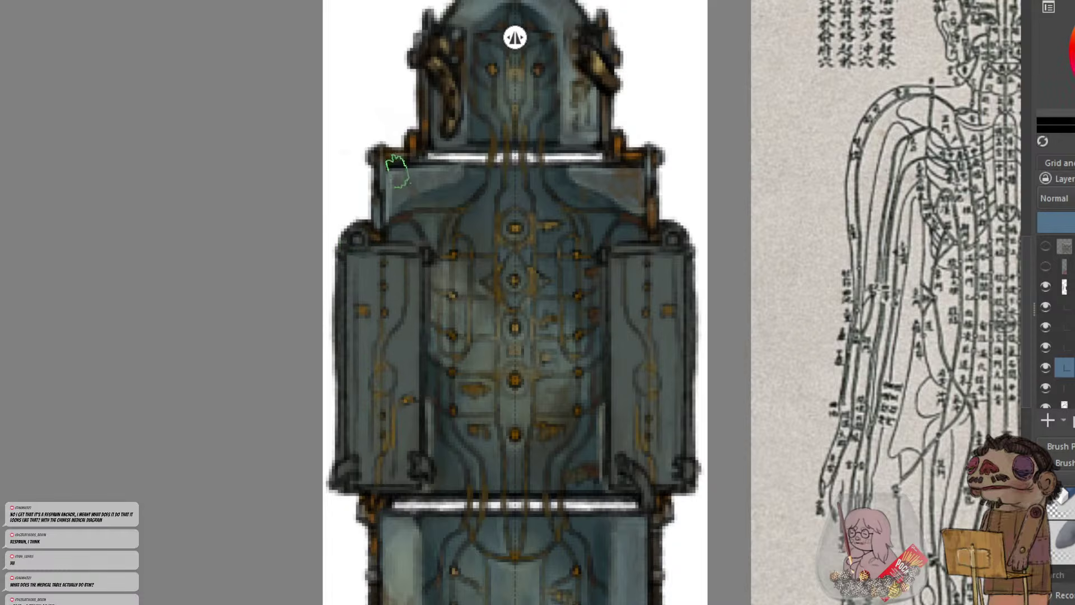
pyautogui.keyDown('ctrl'); pyautogui.click(451, 184); pyautogui.keyUp('ctrl')
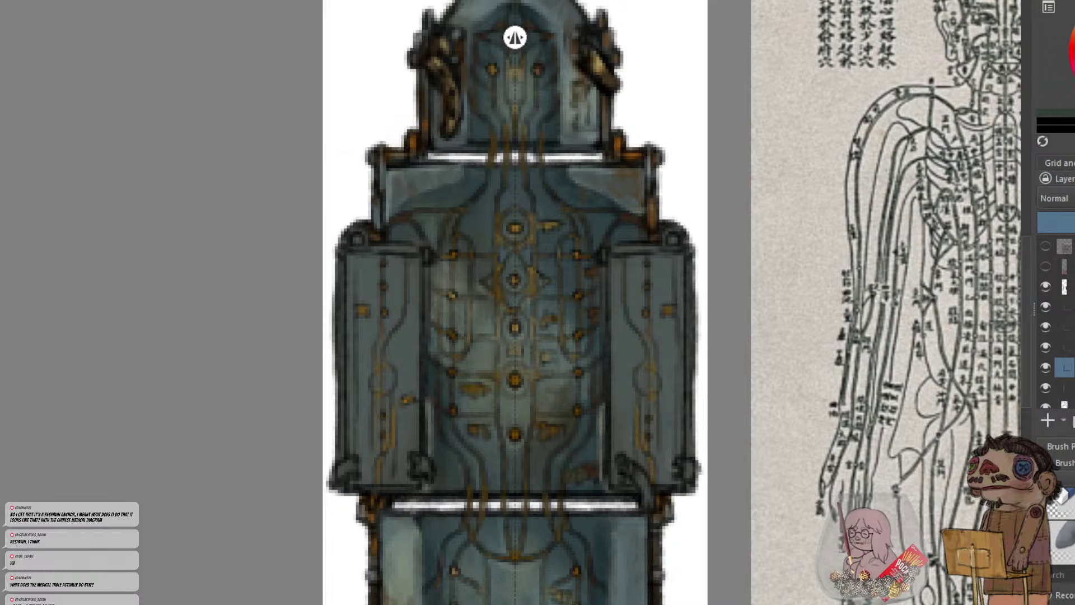
pyautogui.moveTo(385, 251)
pyautogui.mouseDown()
pyautogui.moveTo(396, 430)
pyautogui.moveTo(370, 396)
pyautogui.mouseUp()
pyautogui.moveTo(372, 269); pyautogui.dragTo(358, 480)
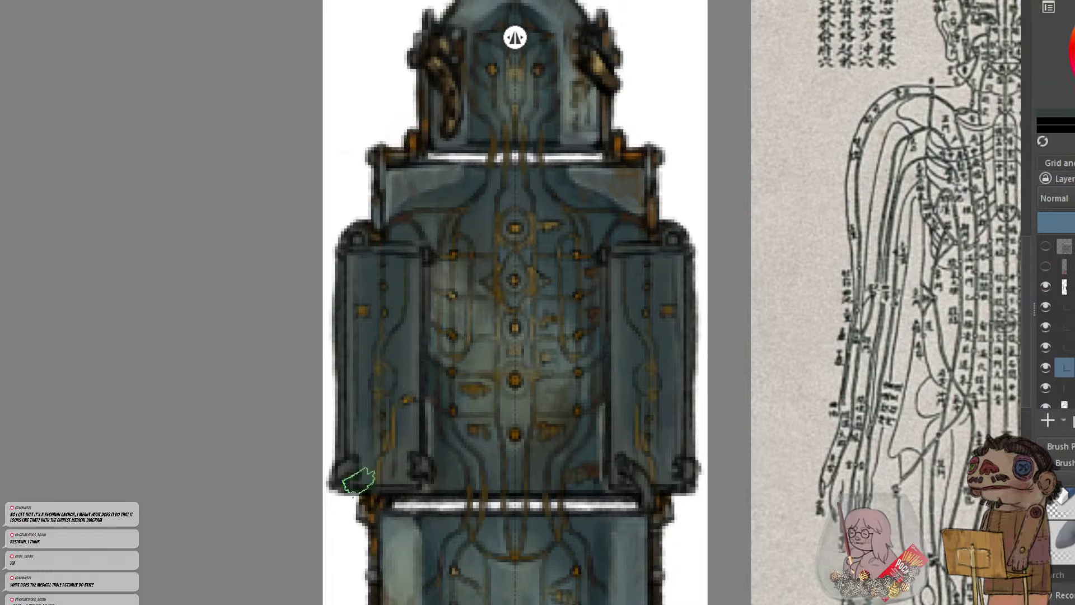
# Deepen the arm panels' lower areas with mirrored strokes and shade beside the paler strips along their inner edges
pyautogui.moveTo(378, 445); pyautogui.dragTo(391, 475)
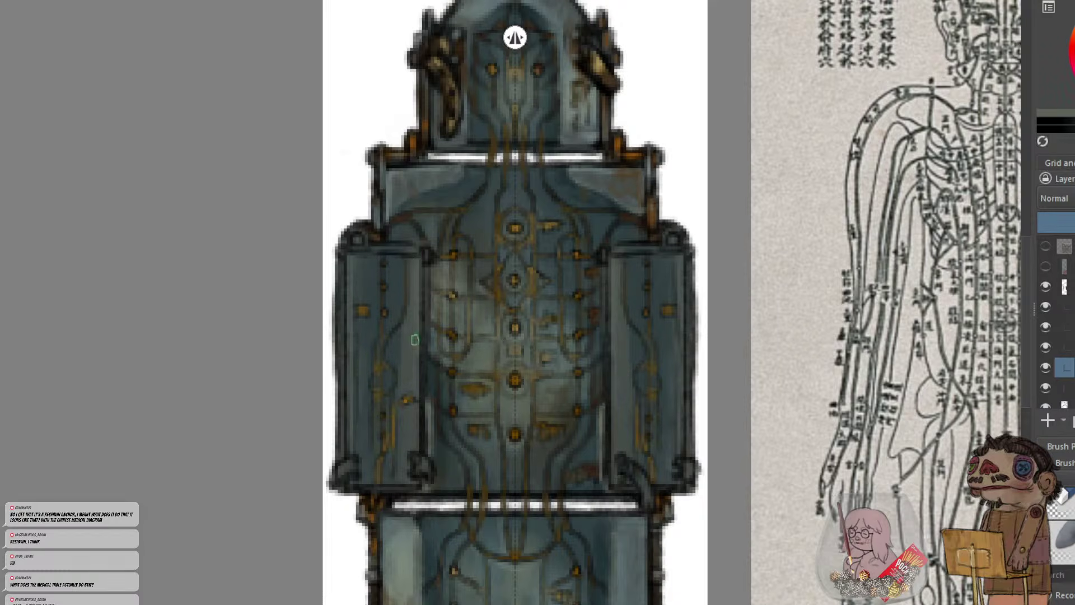
pyautogui.moveTo(366, 408); pyautogui.dragTo(372, 446)
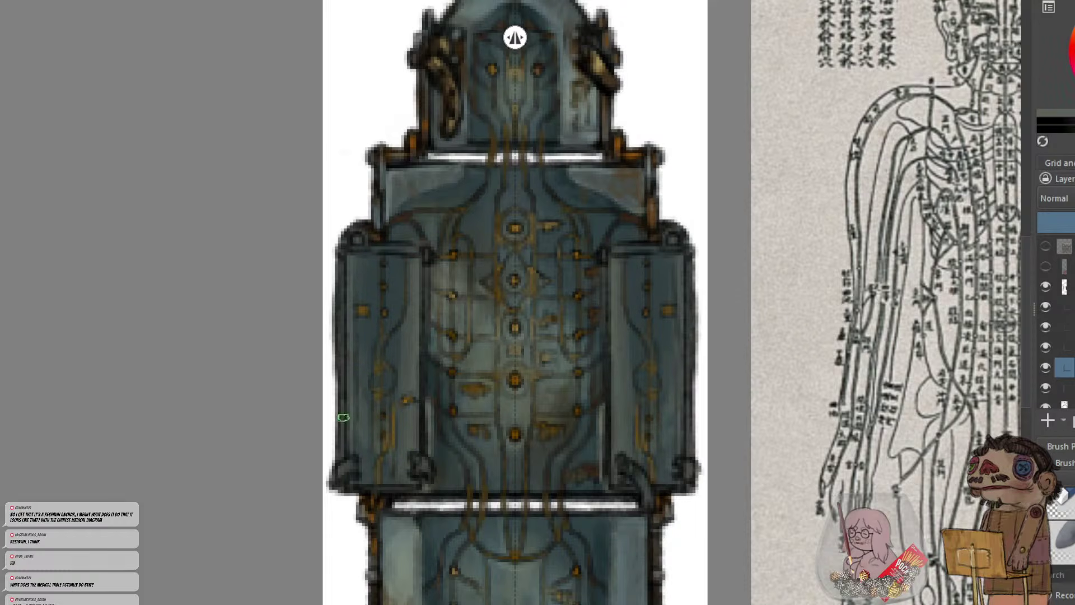
pyautogui.moveTo(358, 406); pyautogui.dragTo(373, 446)
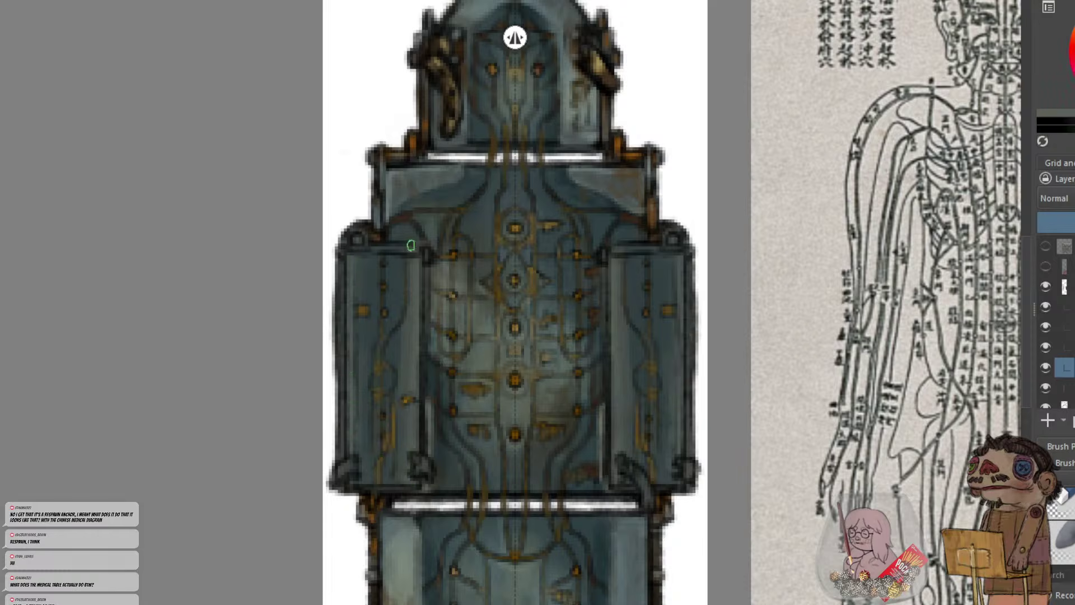
# Tint the arm panels' shoulder pivots and frames with rust sampled from the body, add rust stains, and turn mirrored painting off
pyautogui.keyDown('ctrl'); pyautogui.click(396, 149); pyautogui.keyUp('ctrl')
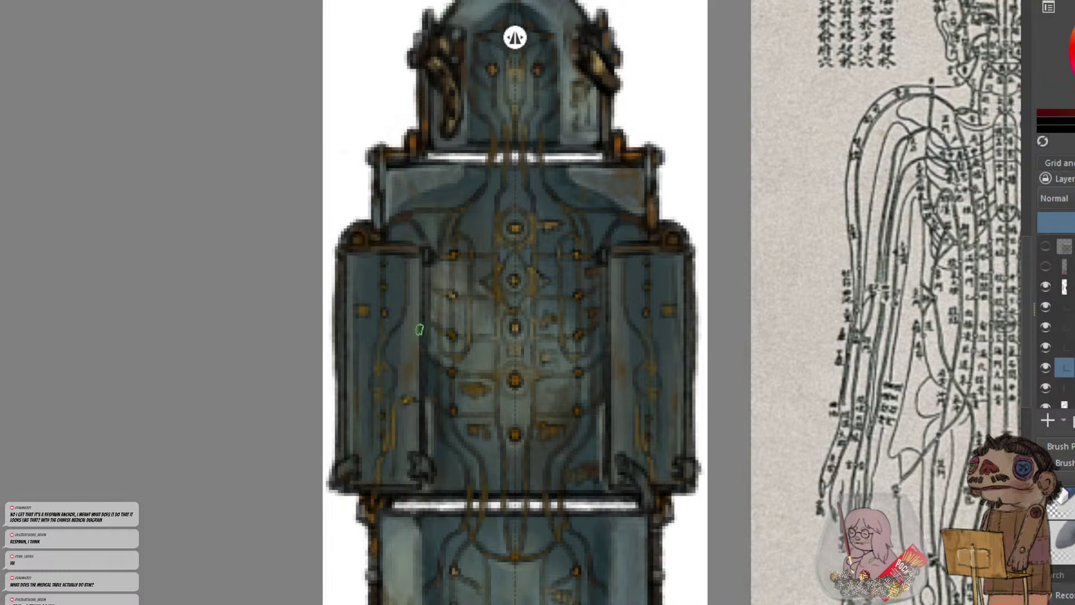
pyautogui.keyDown('ctrl'); pyautogui.click(443, 81); pyautogui.keyUp('ctrl')
pyautogui.click(660, 1)
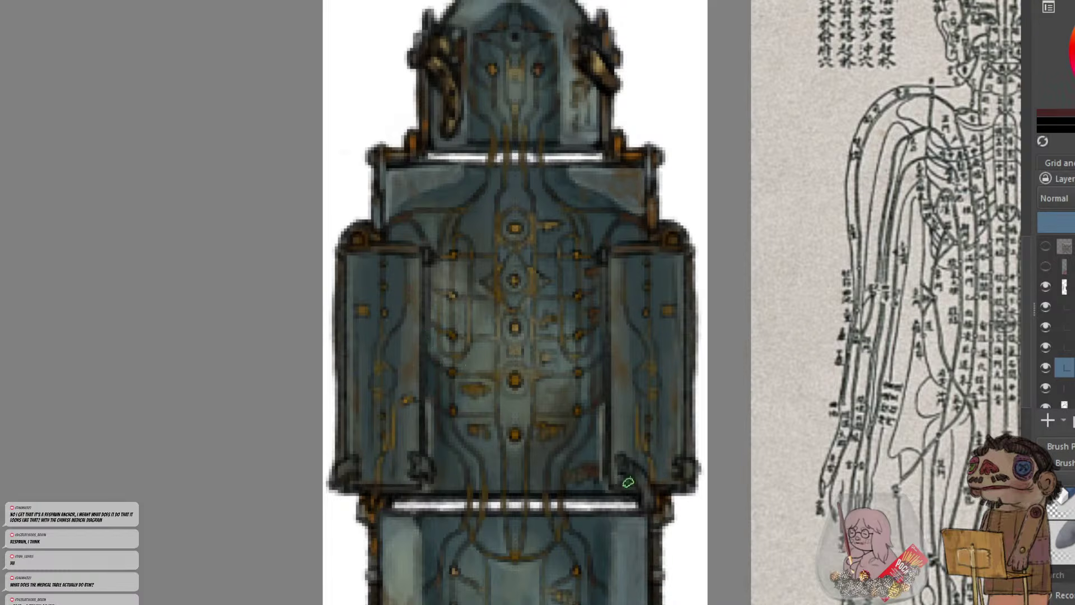
# Paint the clamps at the lower corners of the arm panels with brass tones sampled from the head's clamps
pyautogui.moveTo(627, 468)
pyautogui.mouseDown()
pyautogui.moveTo(644, 478)
pyautogui.moveTo(689, 468)
pyautogui.mouseUp()
pyautogui.keyDown('ctrl'); pyautogui.click(605, 57); pyautogui.keyUp('ctrl')
pyautogui.moveTo(637, 477)
pyautogui.mouseDown()
pyautogui.moveTo(687, 468)
pyautogui.moveTo(643, 485)
pyautogui.mouseUp()
pyautogui.hotkey('ctrl', 'z')
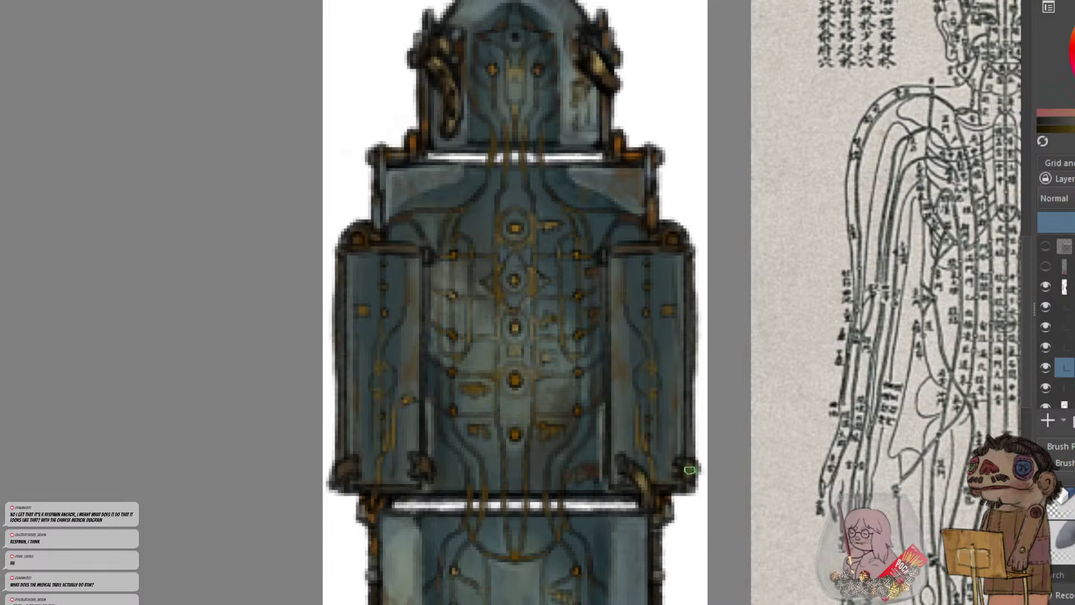
# Refine the arm panels' frame edges with dark shadows and pale highlights in tones sampled from the torso and legs
pyautogui.keyDown('ctrl'); pyautogui.click(420, 333); pyautogui.keyUp('ctrl')
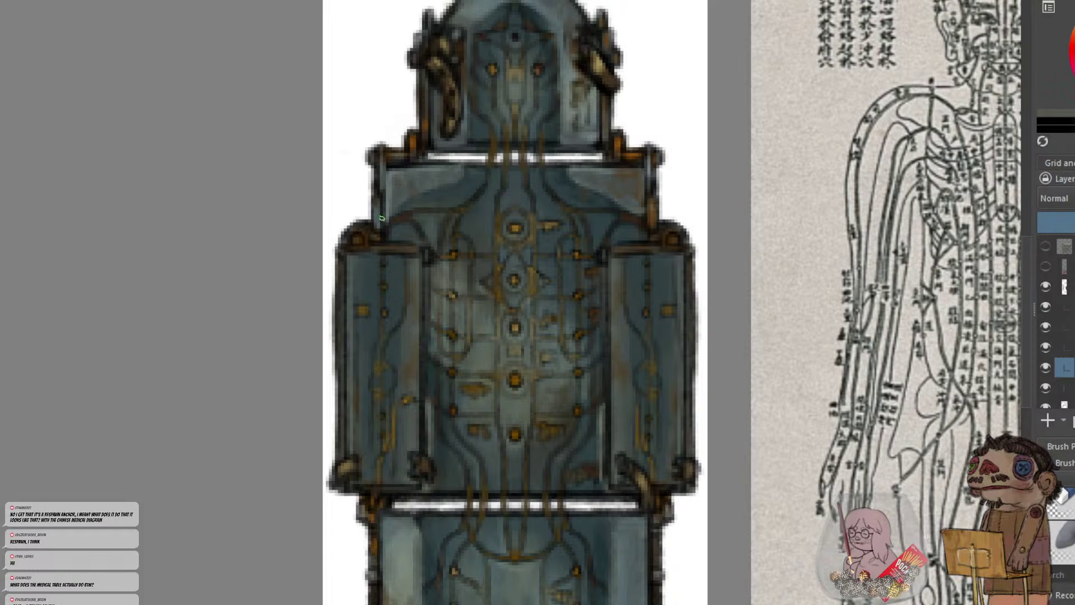
pyautogui.keyDown('ctrl'); pyautogui.click(421, 190); pyautogui.keyUp('ctrl')
pyautogui.press('x')
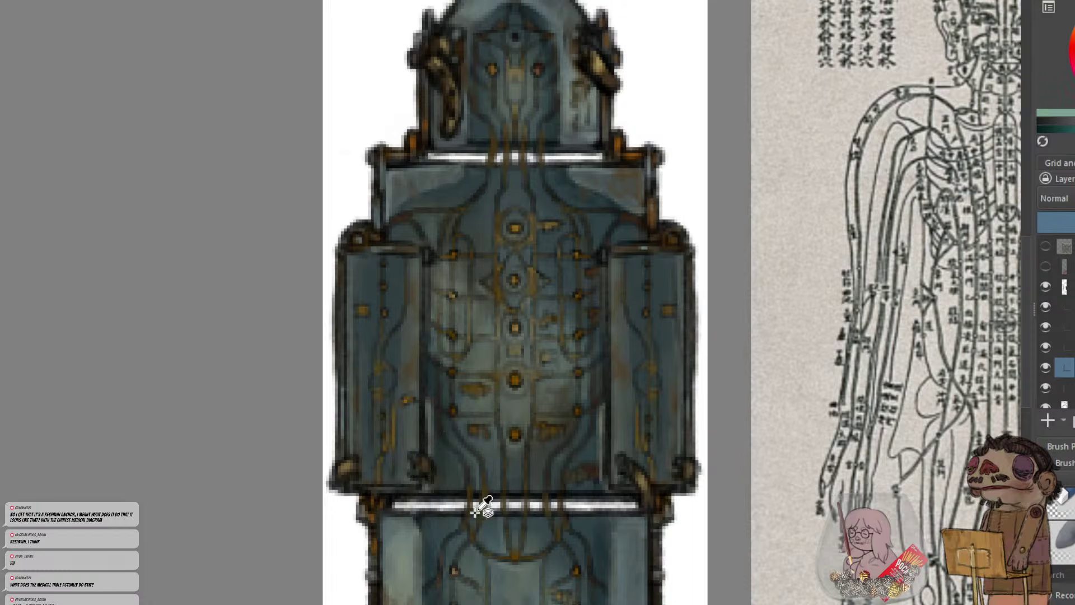
pyautogui.keyDown('ctrl'); pyautogui.click(405, 604); pyautogui.keyUp('ctrl')
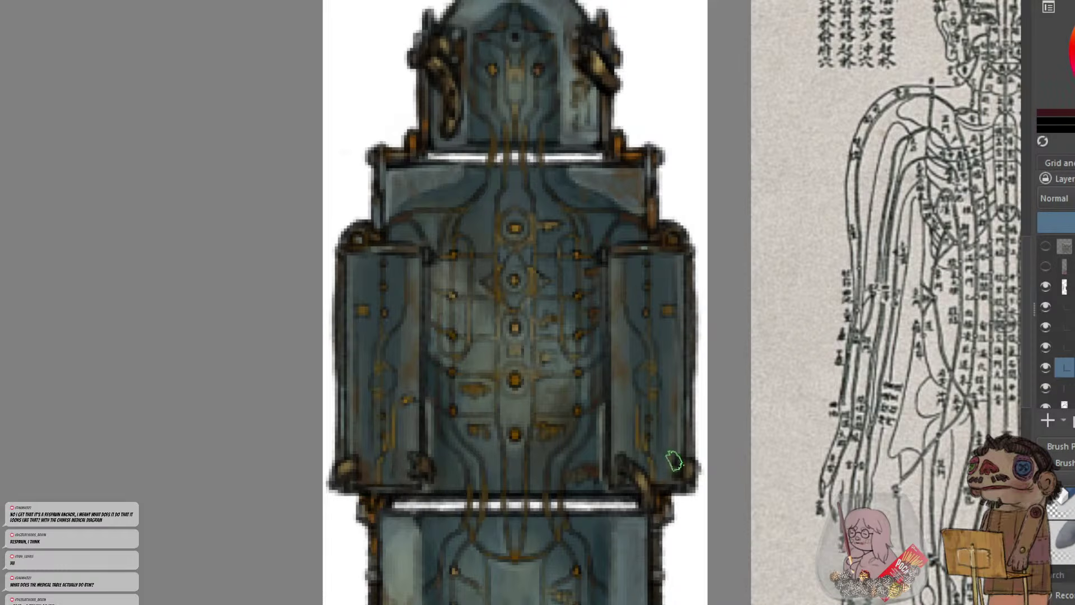
# Examine the whole figure beside the reference chart to judge how the arm panels match the other sections
pyautogui.scroll(-3, 676, 495)
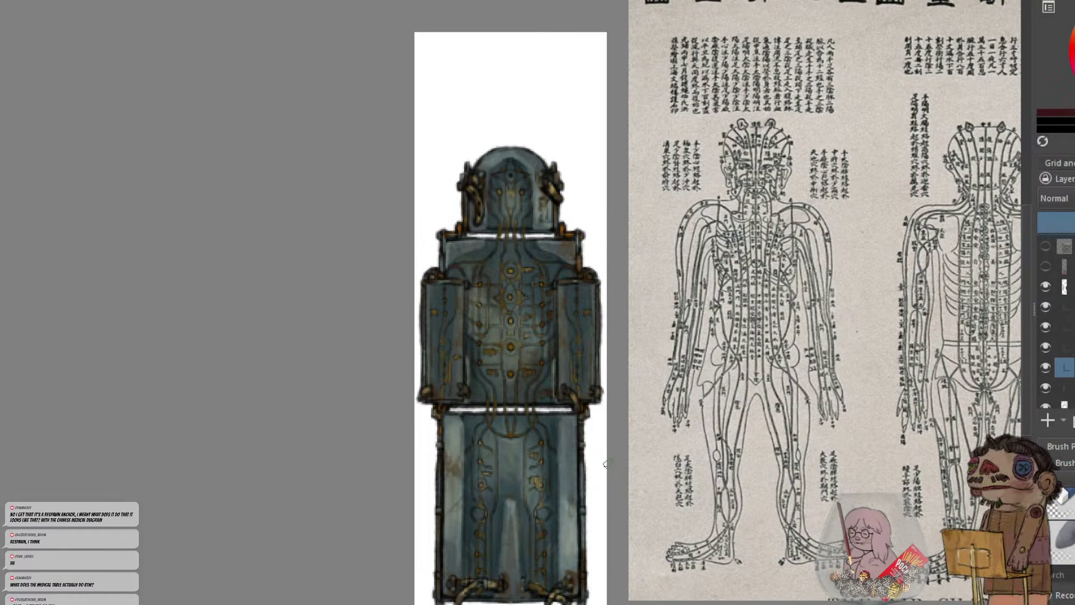
pyautogui.moveTo(542, 363); pyautogui.dragTo(562, 397)
pyautogui.scroll(-3, 563, 395)
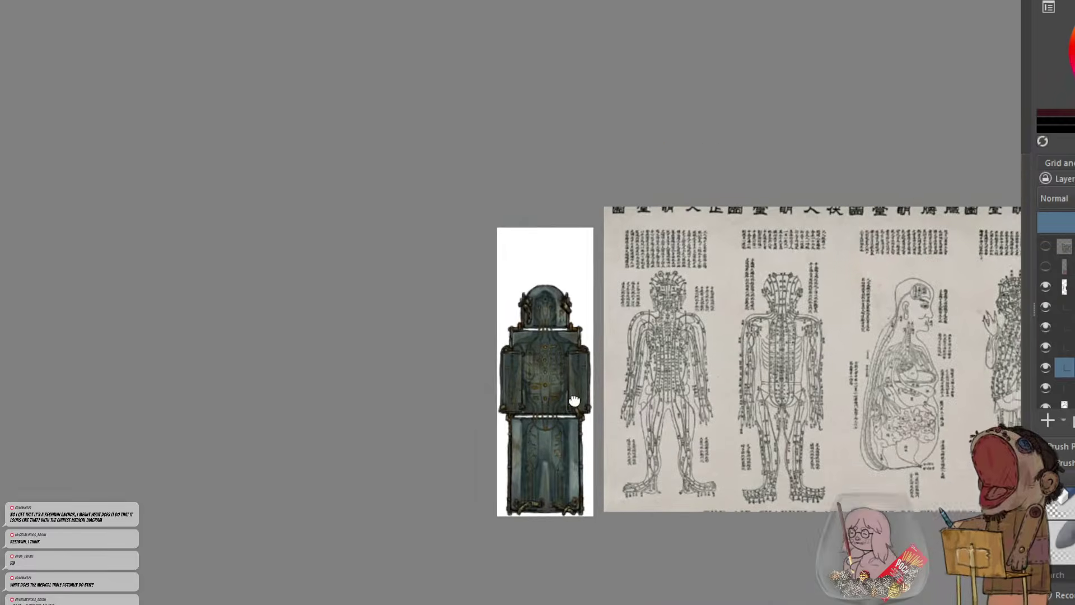
pyautogui.scroll(3, 574, 400)
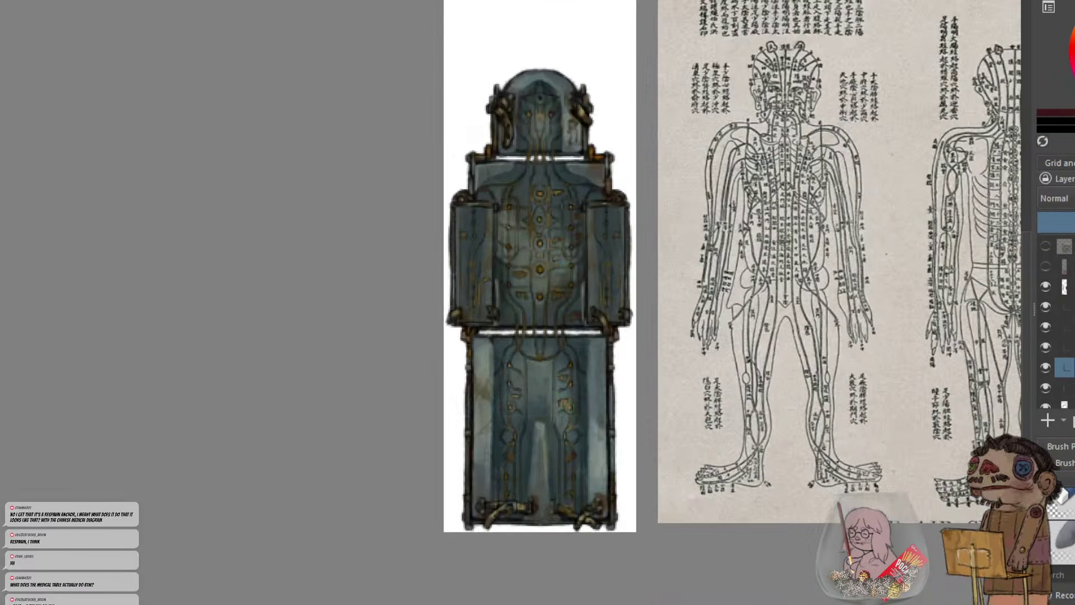
pyautogui.moveTo(506, 243); pyautogui.dragTo(498, 307)
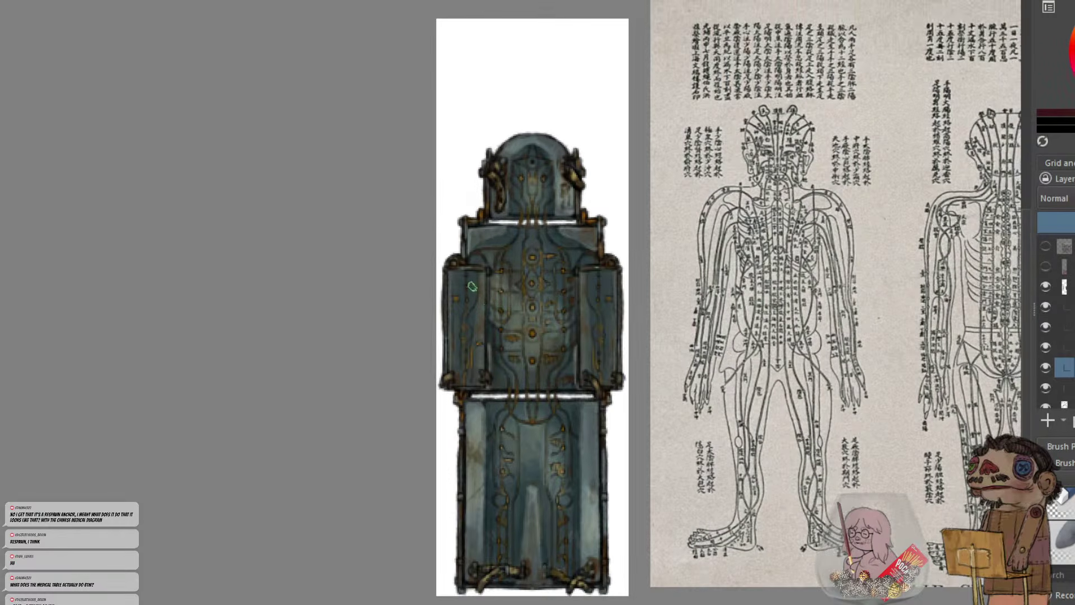
# On the upper layer holding the arm panels, select the left arm panel, move it above the head and rotate it to lie horizontally
pyautogui.click(1046, 290)
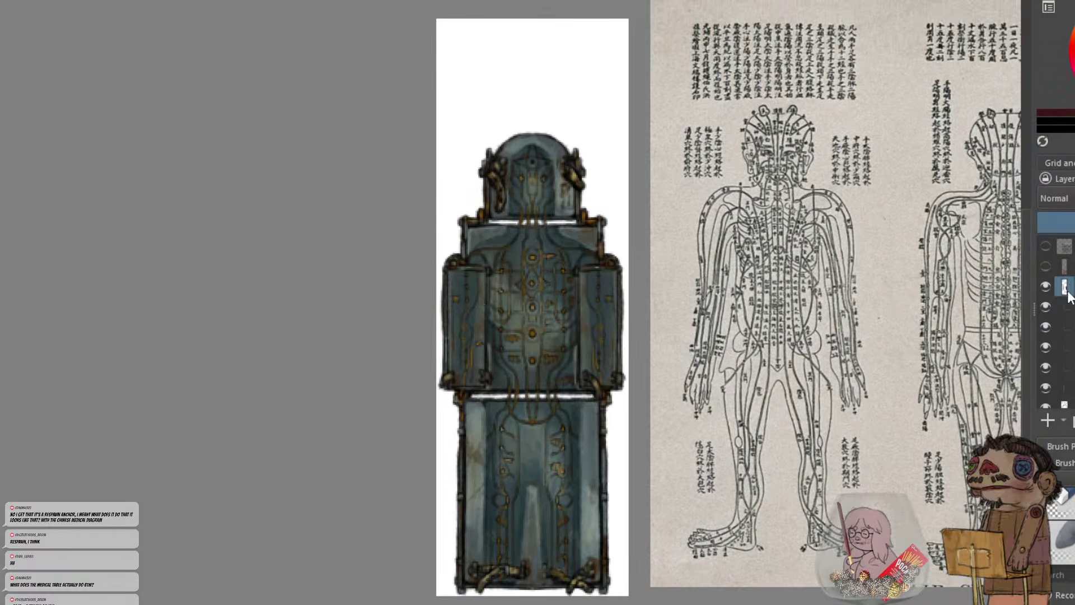
pyautogui.moveTo(797, 288); pyautogui.dragTo(801, 334)
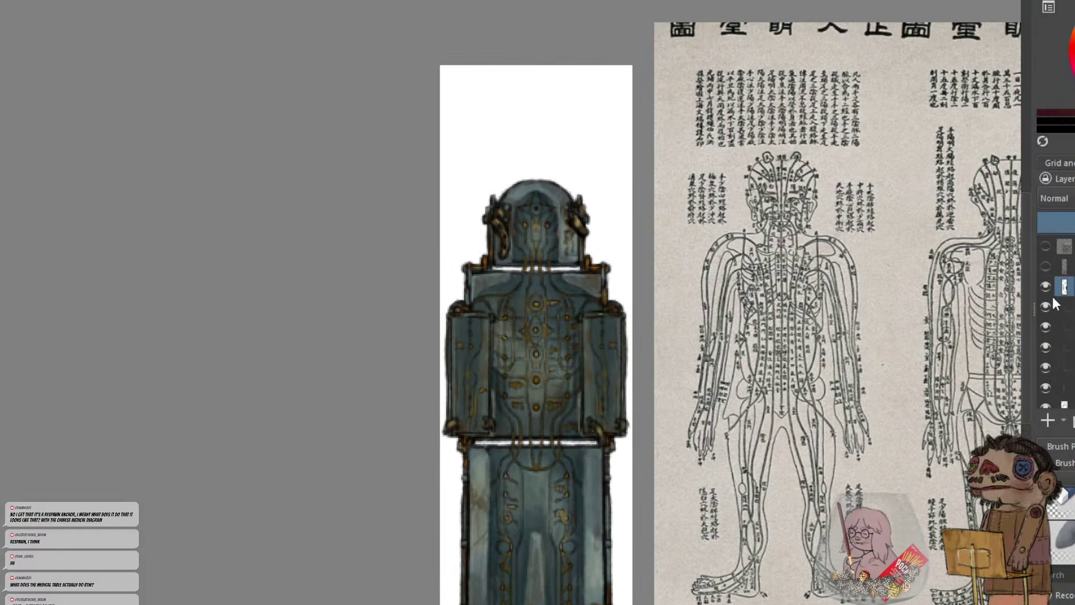
pyautogui.click(1048, 289)
pyautogui.click(1048, 289)
pyautogui.moveTo(383, 258); pyautogui.dragTo(512, 483)
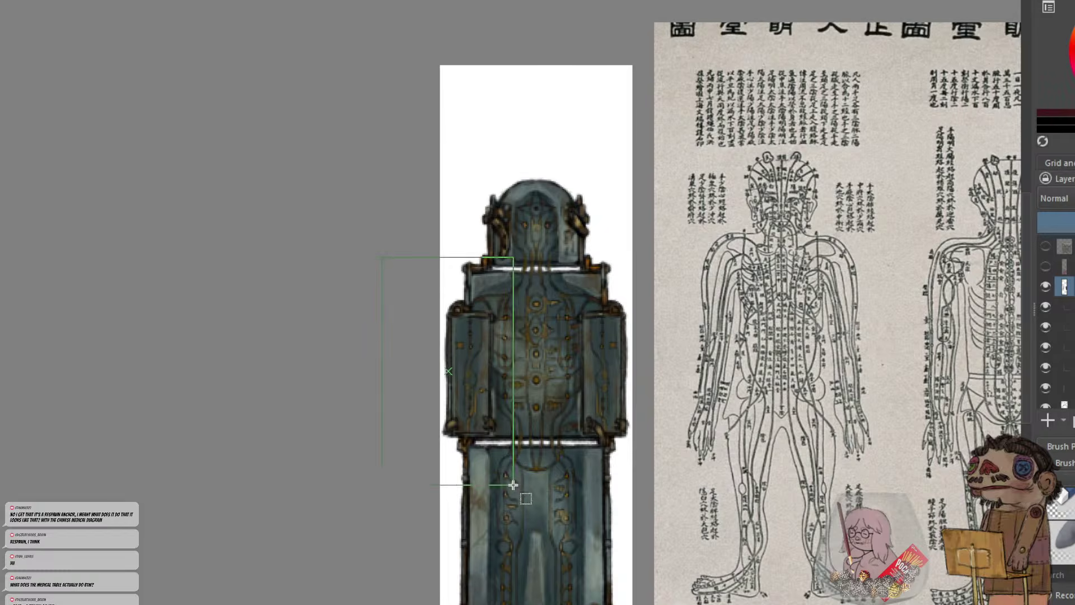
pyautogui.hotkey('ctrl', 't')
pyautogui.moveTo(462, 318); pyautogui.dragTo(512, 115)
pyautogui.moveTo(417, 42); pyautogui.dragTo(629, 127)
pyautogui.moveTo(655, 172); pyautogui.dragTo(300, 141)
pyautogui.hotkey('ctrl', 'z')
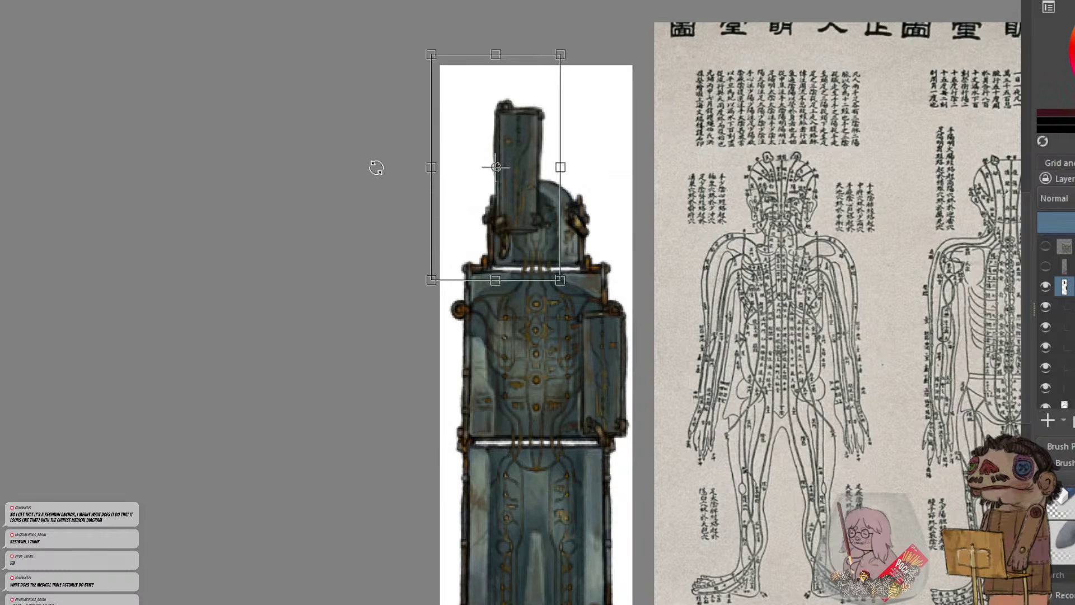
pyautogui.moveTo(334, 113); pyautogui.dragTo(516, 73)
pyautogui.moveTo(458, 151); pyautogui.dragTo(484, 127)
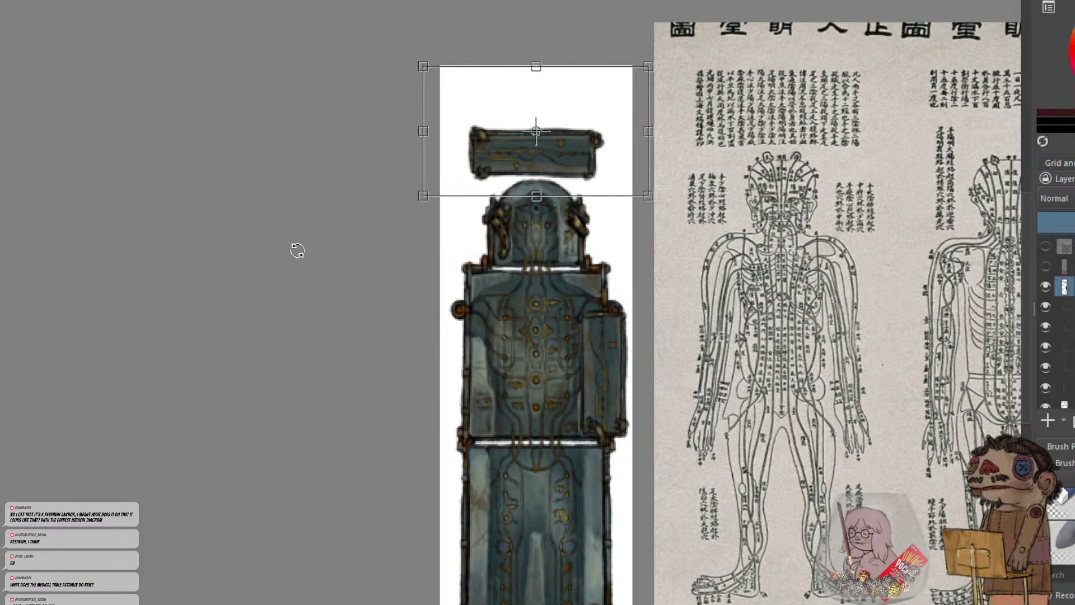
pyautogui.press('Return')
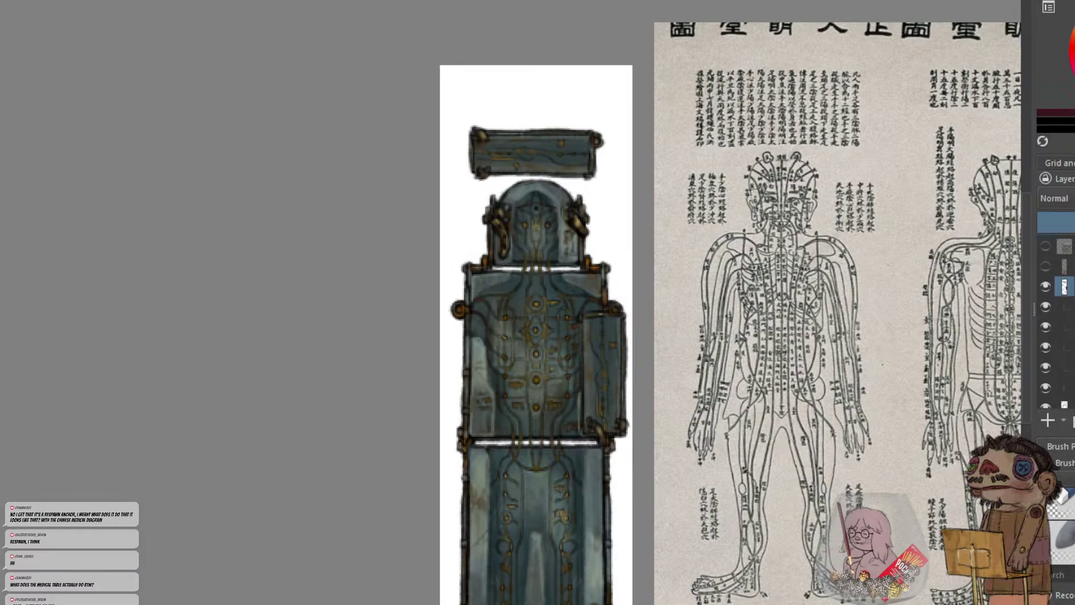
pyautogui.hotkey('ctrl', 't')
pyautogui.moveTo(564, 316); pyautogui.dragTo(522, 99)
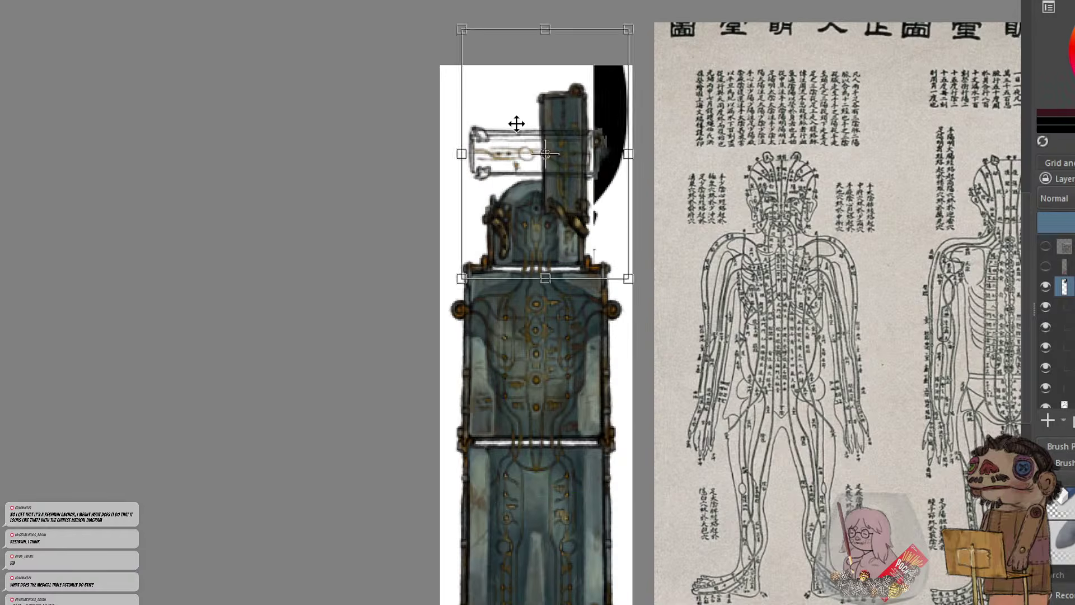
pyautogui.press('Escape')
pyautogui.press('Escape')
pyautogui.moveTo(528, 252); pyautogui.dragTo(632, 468)
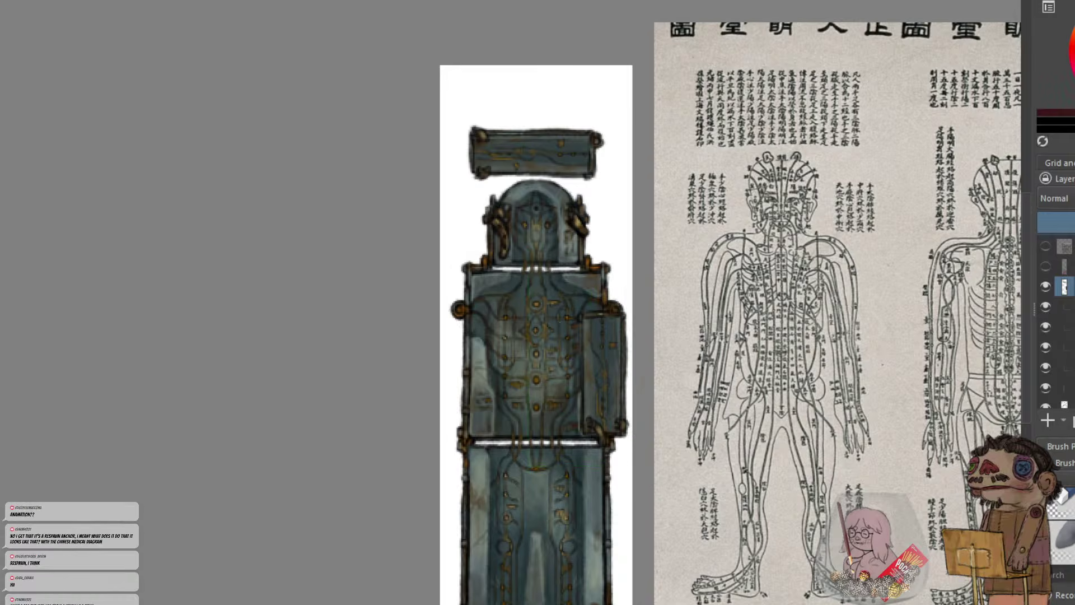
pyautogui.hotkey('ctrl', 't')
pyautogui.moveTo(578, 266); pyautogui.dragTo(529, 100)
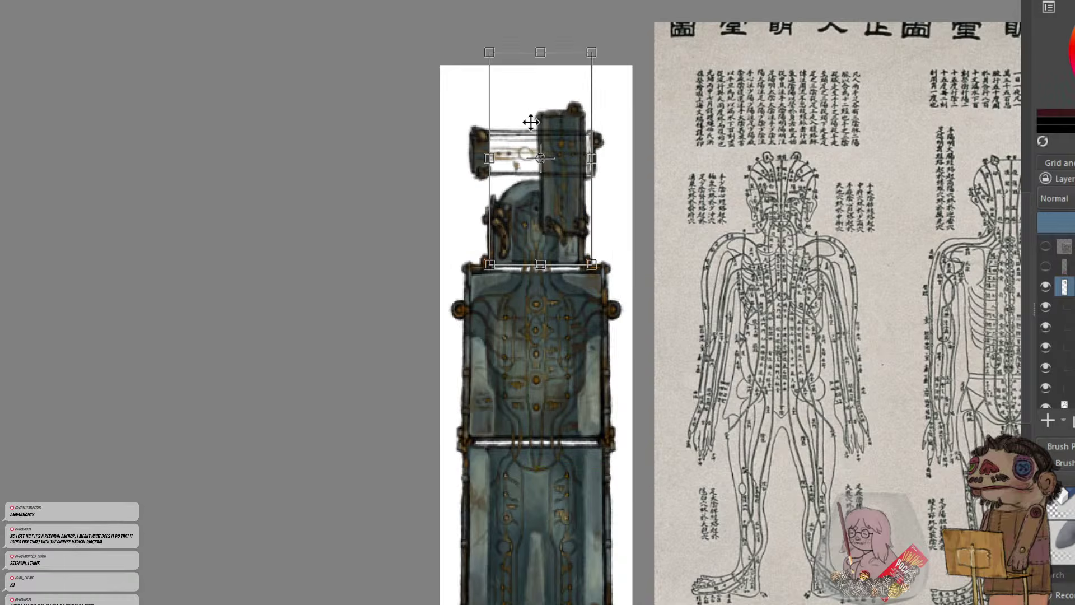
pyautogui.hotkey('ctrl', 'z')
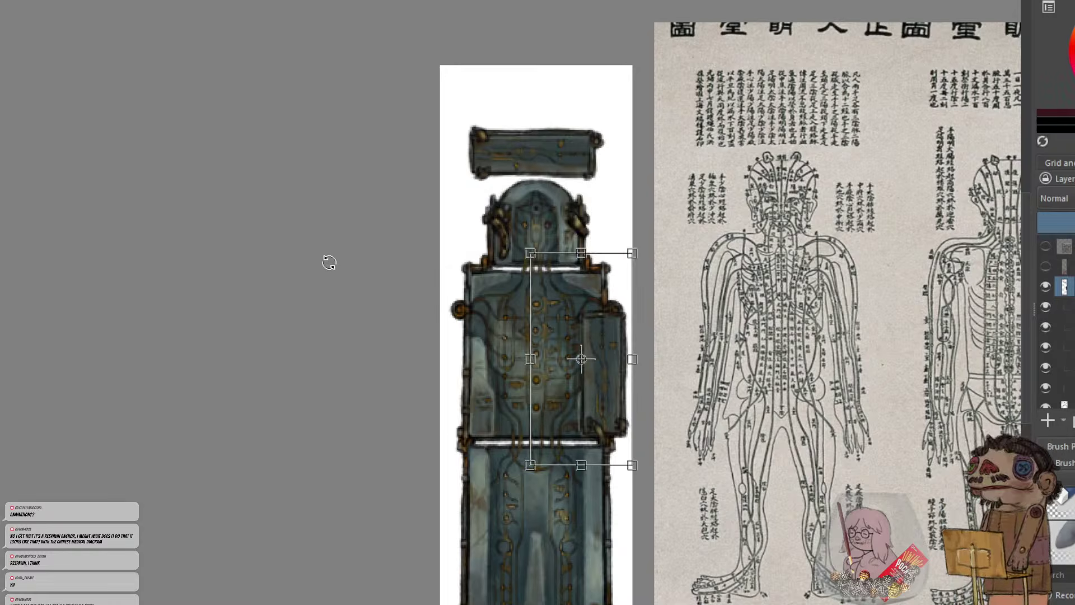
pyautogui.press('Escape')
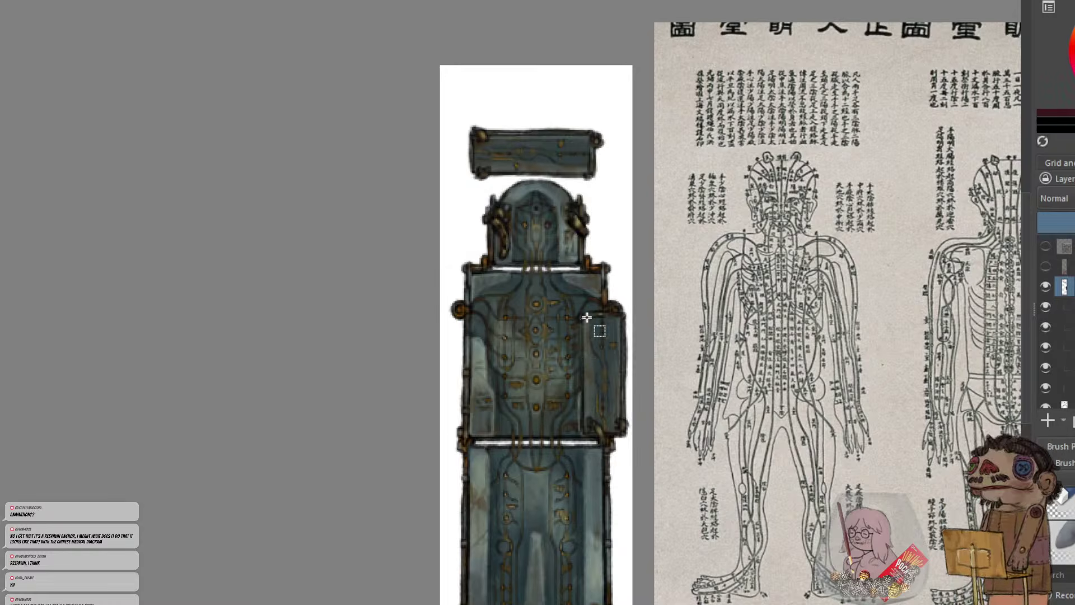
# Select the right arm panel, move it above the other arm panel over the head and rotate it to lie horizontally
pyautogui.moveTo(577, 303); pyautogui.dragTo(632, 452)
pyautogui.hotkey('ctrl', 't')
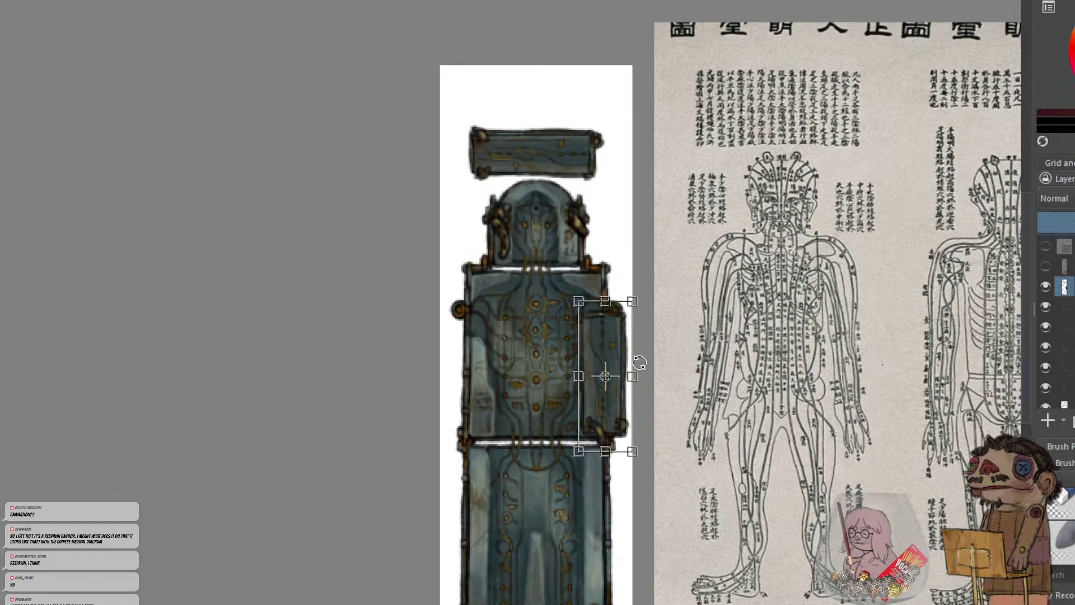
pyautogui.moveTo(609, 340); pyautogui.dragTo(562, 131)
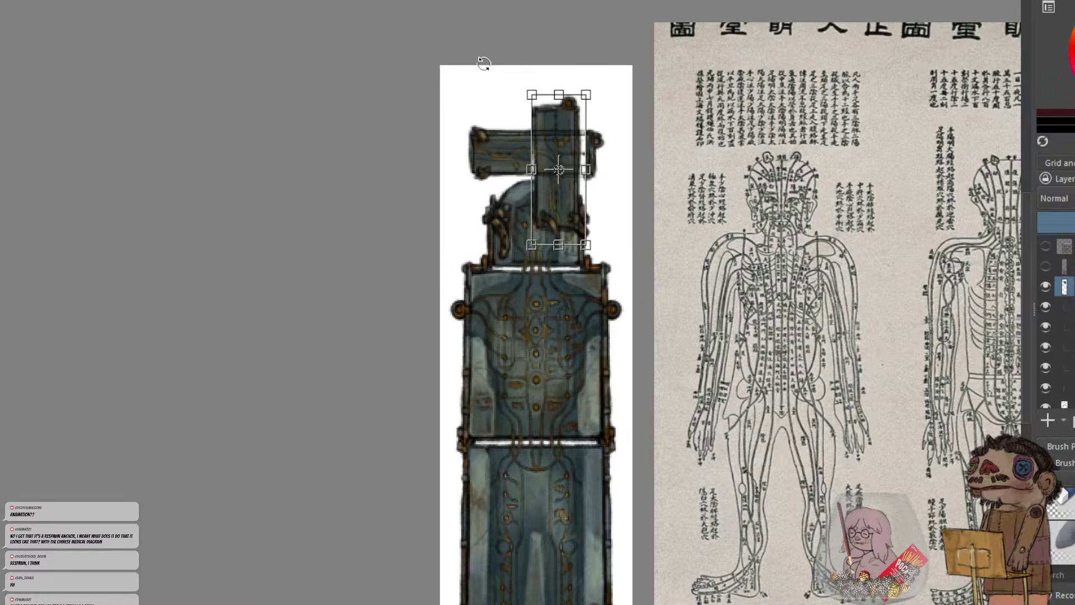
pyautogui.moveTo(484, 63); pyautogui.dragTo(454, 240)
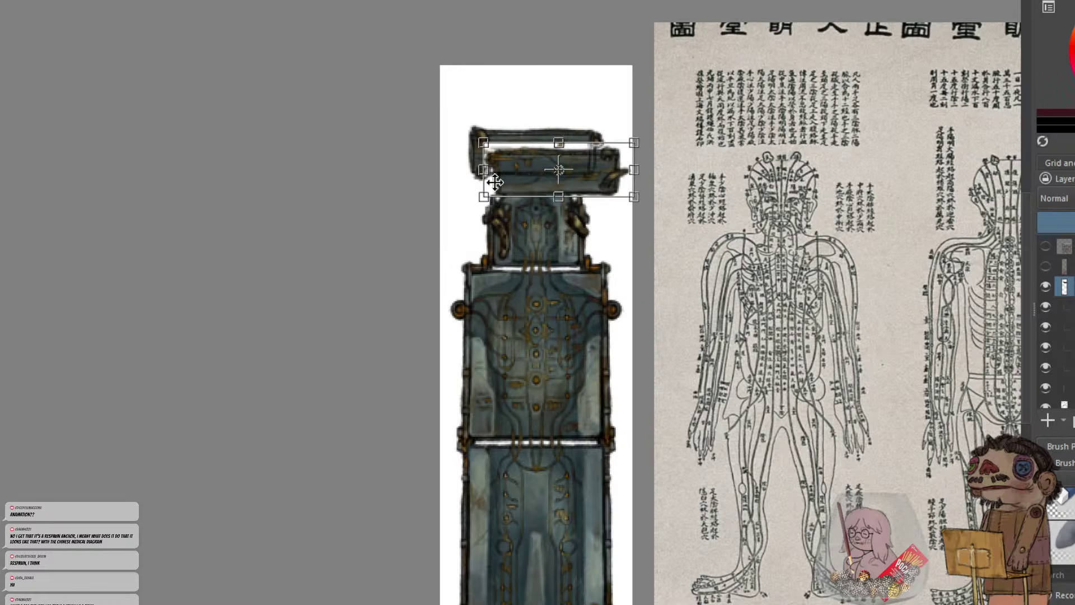
pyautogui.moveTo(518, 170); pyautogui.dragTo(503, 97)
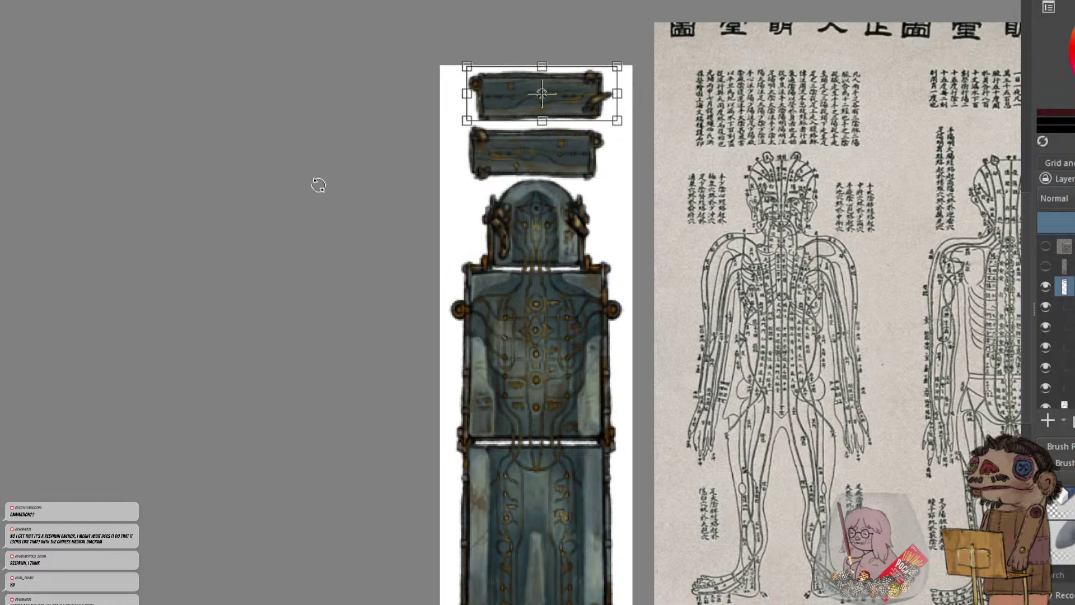
pyautogui.press('Return')
# Hide the two visible background layers at the base of the layer stack to leave the canvas transparent behind the figure
pyautogui.scroll(-3, 1044, 336)
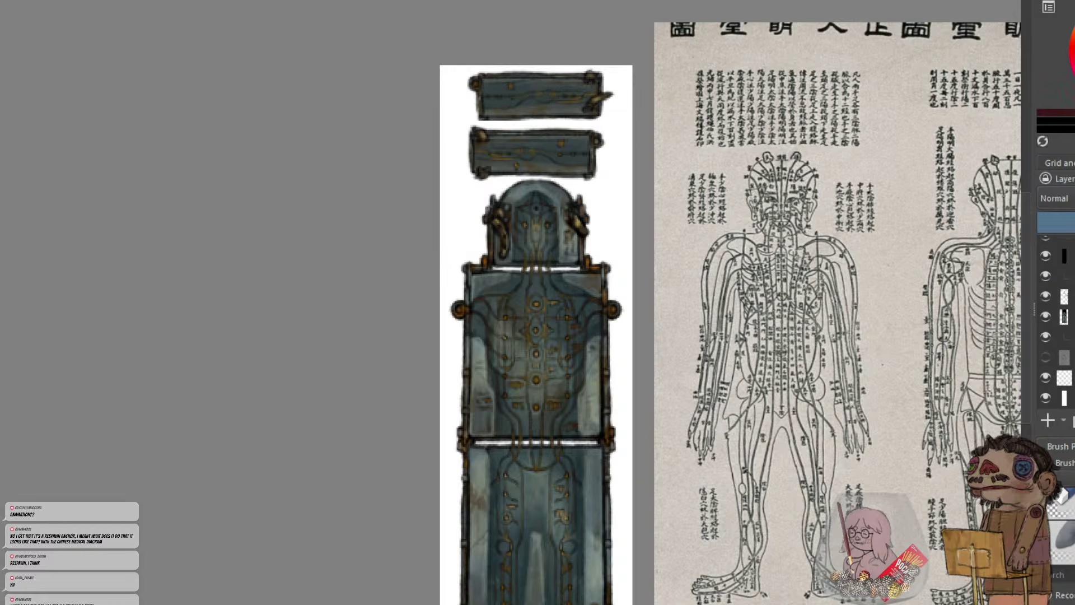
pyautogui.click(1045, 393)
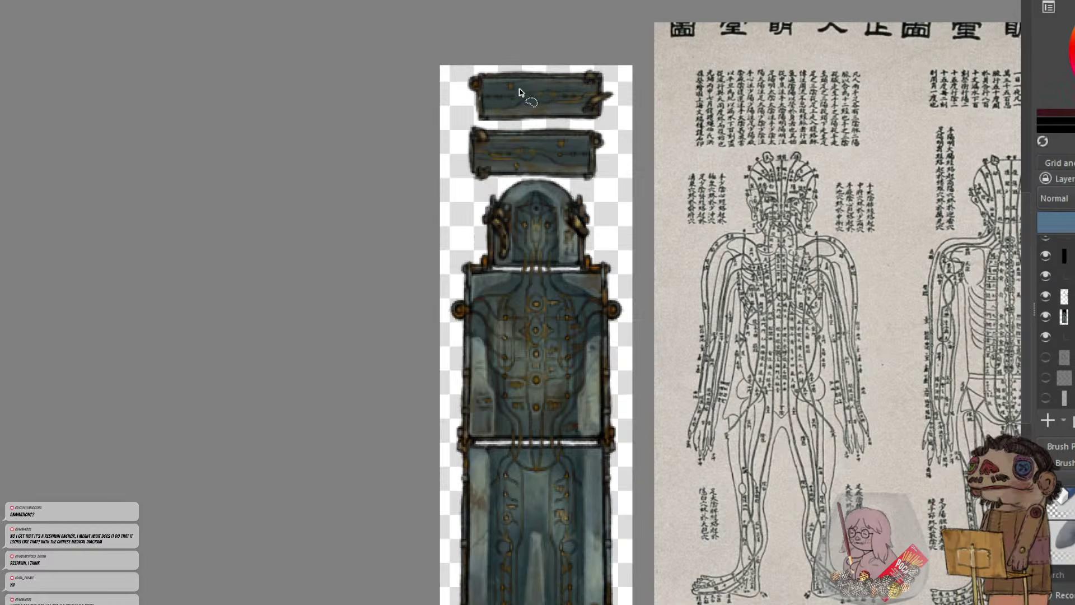
pyautogui.scroll(3, 523, 94)
pyautogui.scroll(-3, 530, 133)
pyautogui.moveTo(573, 225); pyautogui.dragTo(579, 159)
pyautogui.scroll(-2, 579, 159)
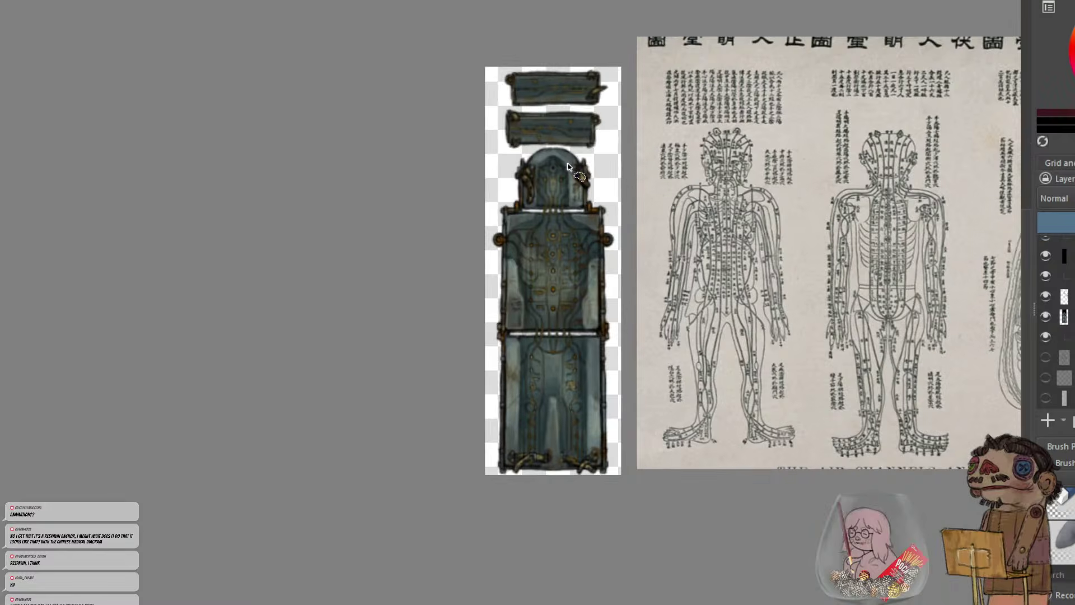
pyautogui.scroll(2, 551, 202)
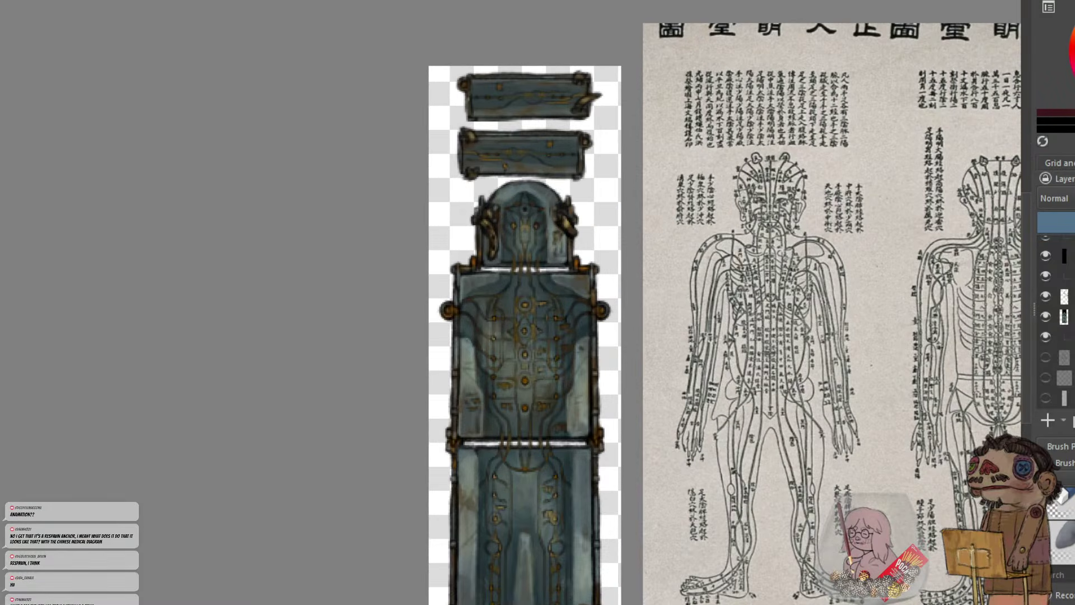
pyautogui.scroll(-2, 413, 264)
pyautogui.scroll(2, 533, 271)
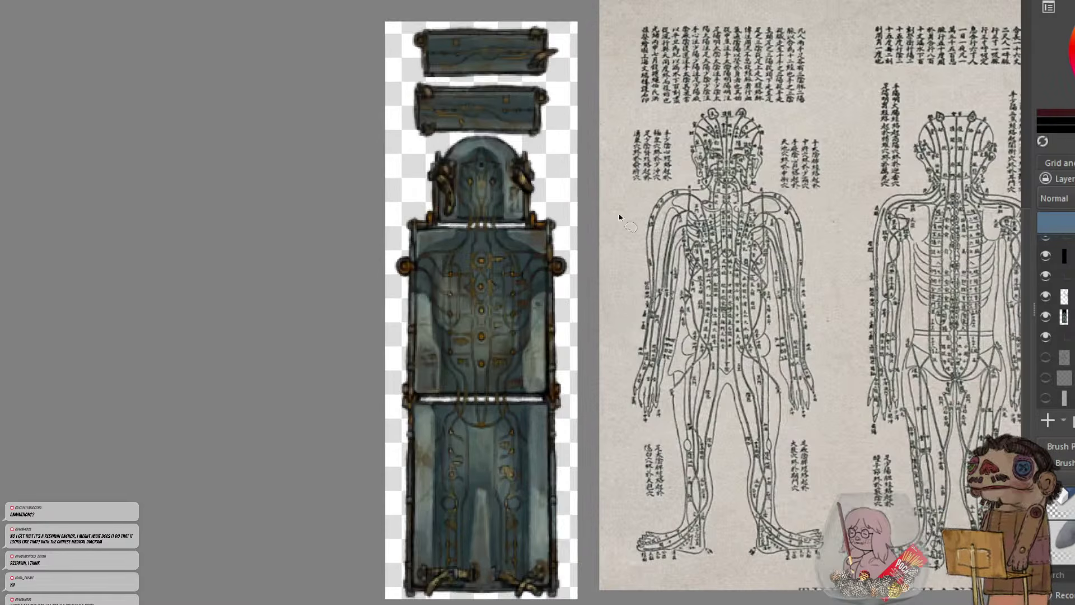
# Select all the figure's painted layers, combine them into one group and select that group
pyautogui.scroll(4, 1056, 319)
pyautogui.scroll(-2, 1056, 319)
pyautogui.scroll(2, 1056, 320)
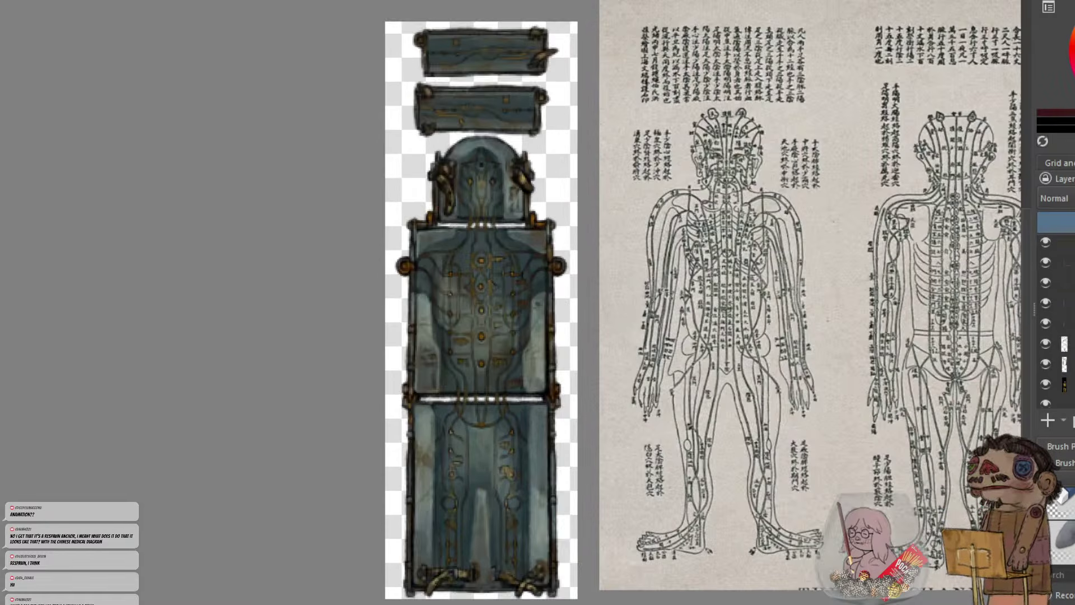
pyautogui.scroll(-2, 1055, 314)
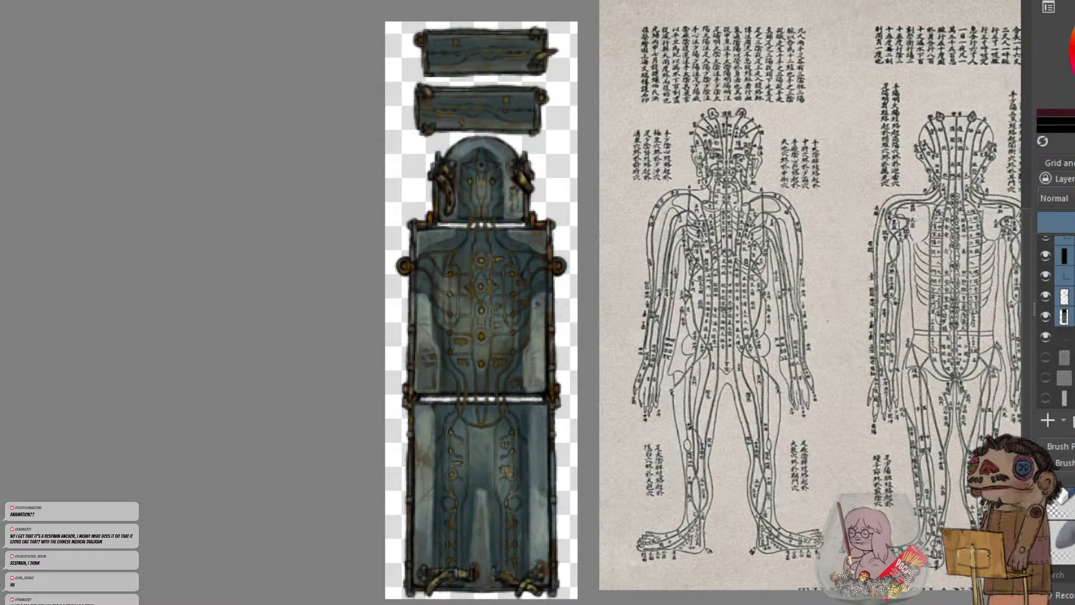
pyautogui.keyDown('shift'); pyautogui.click(1065, 336); pyautogui.keyUp('shift')
pyautogui.hotkey('ctrl', 'g')
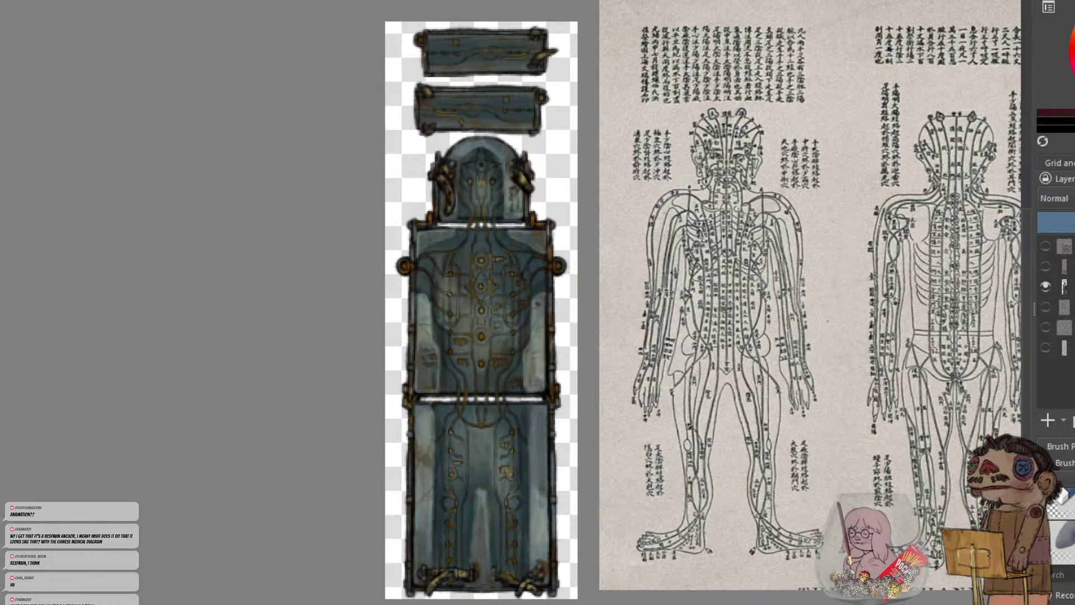
pyautogui.click(1049, 285)
pyautogui.click(1049, 285)
pyautogui.click(1064, 286)
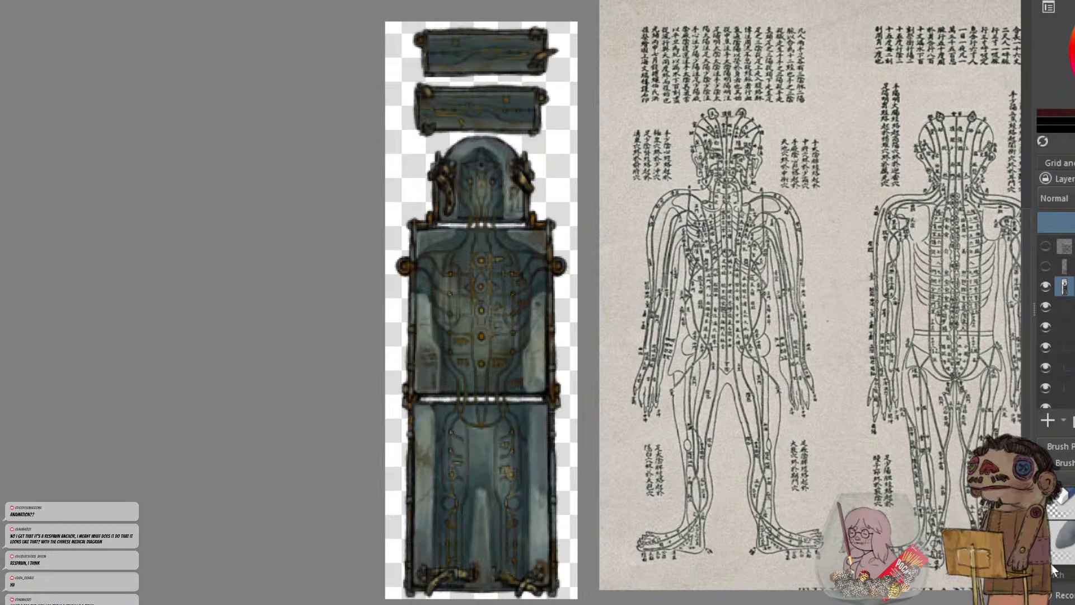
# Examine the head, torso, legs and relocated arm panels up close and as a whole beside the reference chart
pyautogui.press('pagedown')
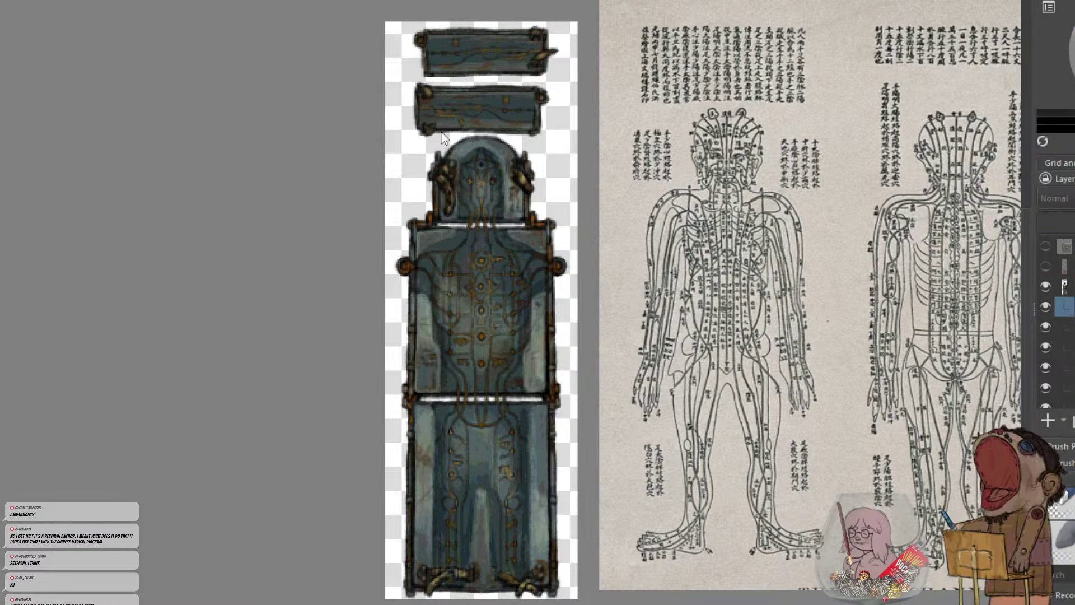
pyautogui.press('Insert')
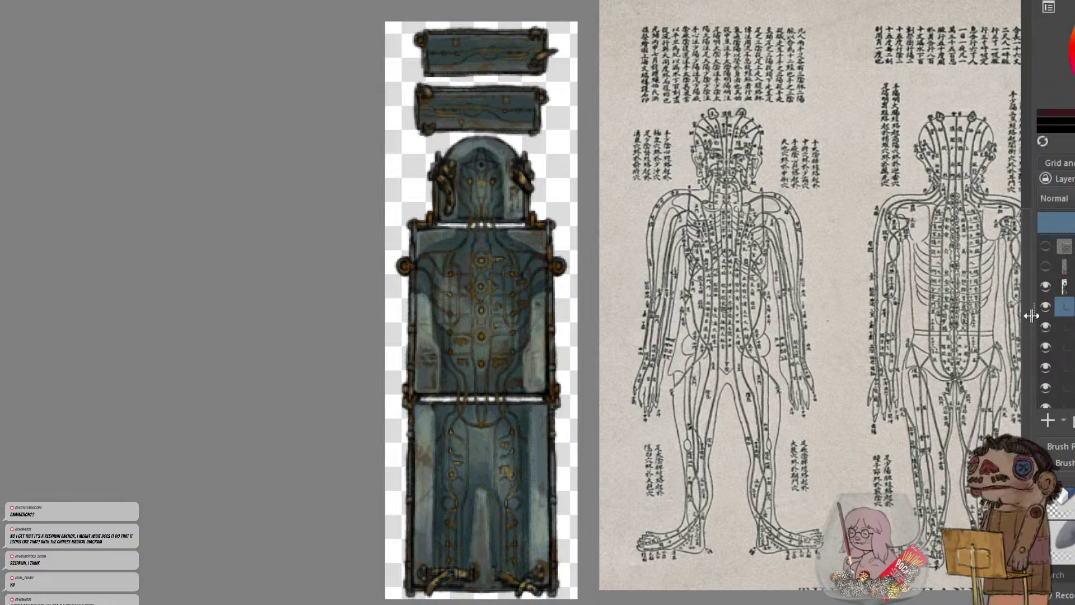
pyautogui.click(1065, 286)
pyautogui.scroll(2, 474, 336)
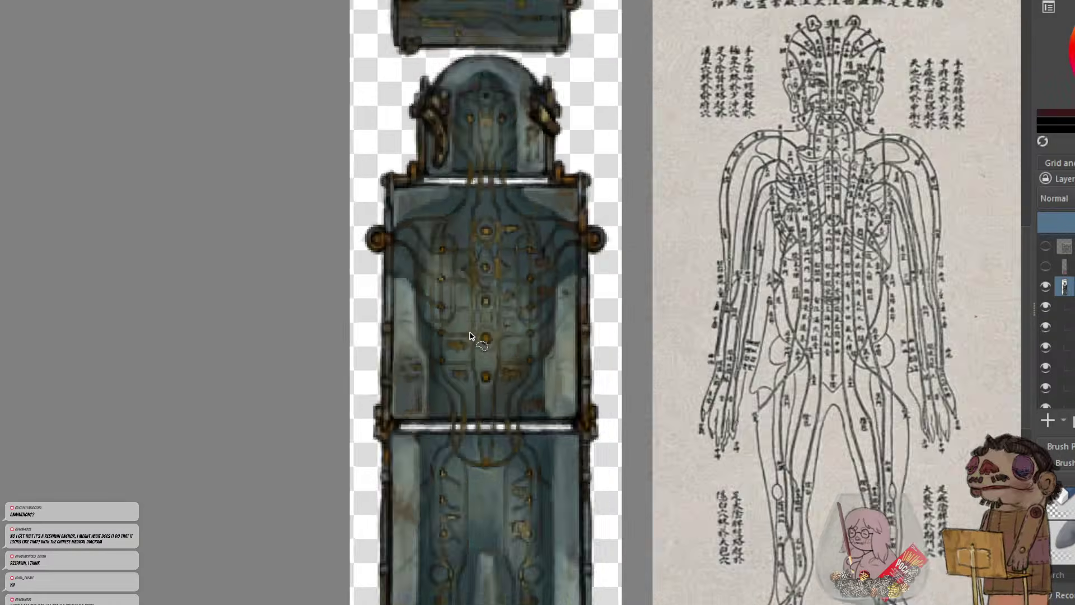
pyautogui.moveTo(514, 332); pyautogui.dragTo(559, 315)
pyautogui.scroll(-1, 560, 315)
pyautogui.scroll(-1, 323, 317)
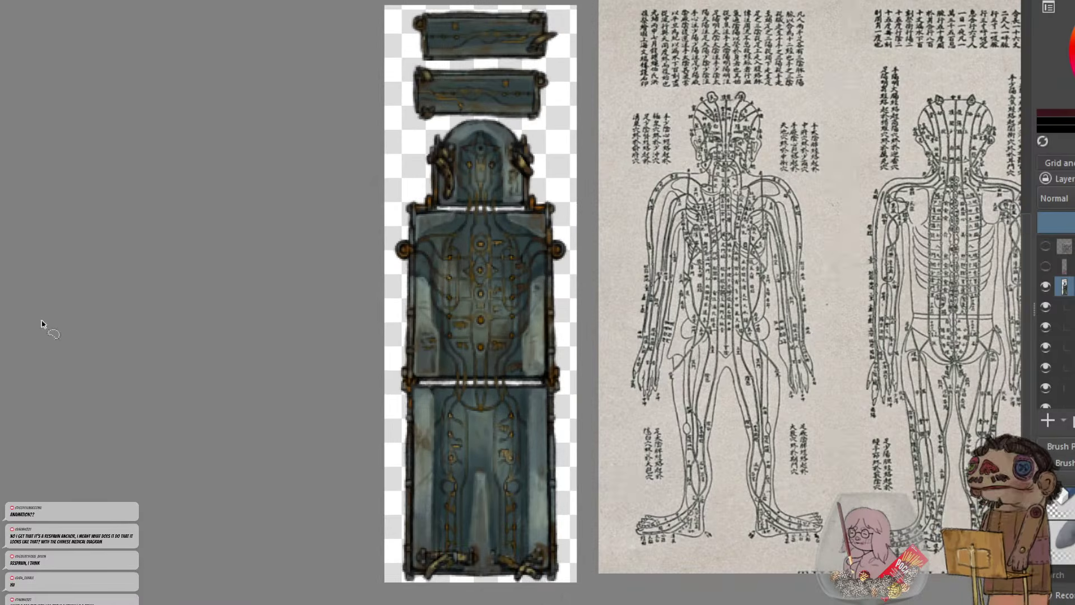
pyautogui.scroll(1, 344, 293)
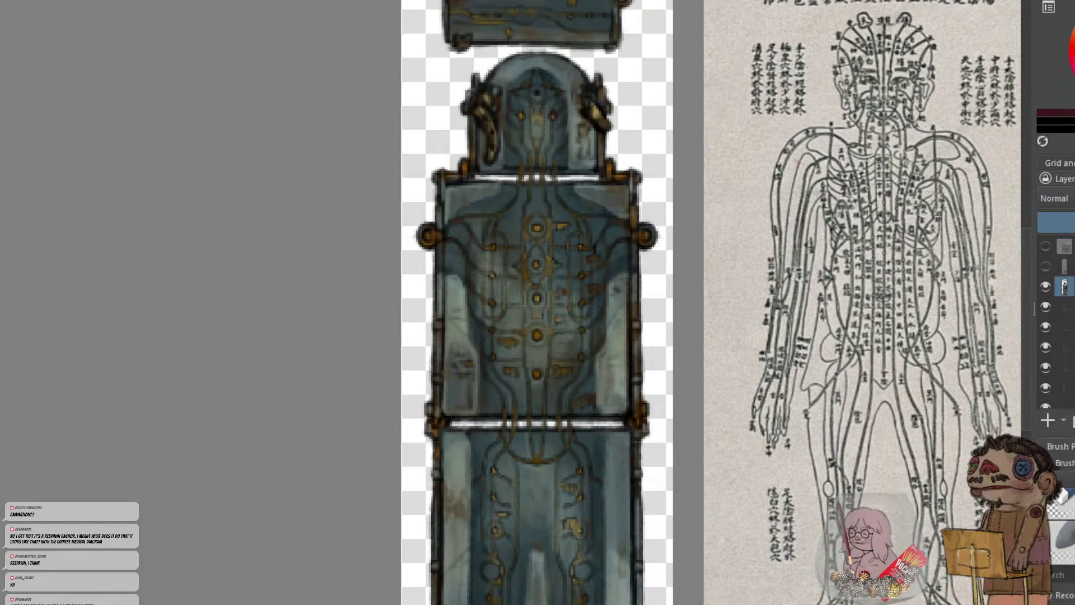
pyautogui.press('pagedown')
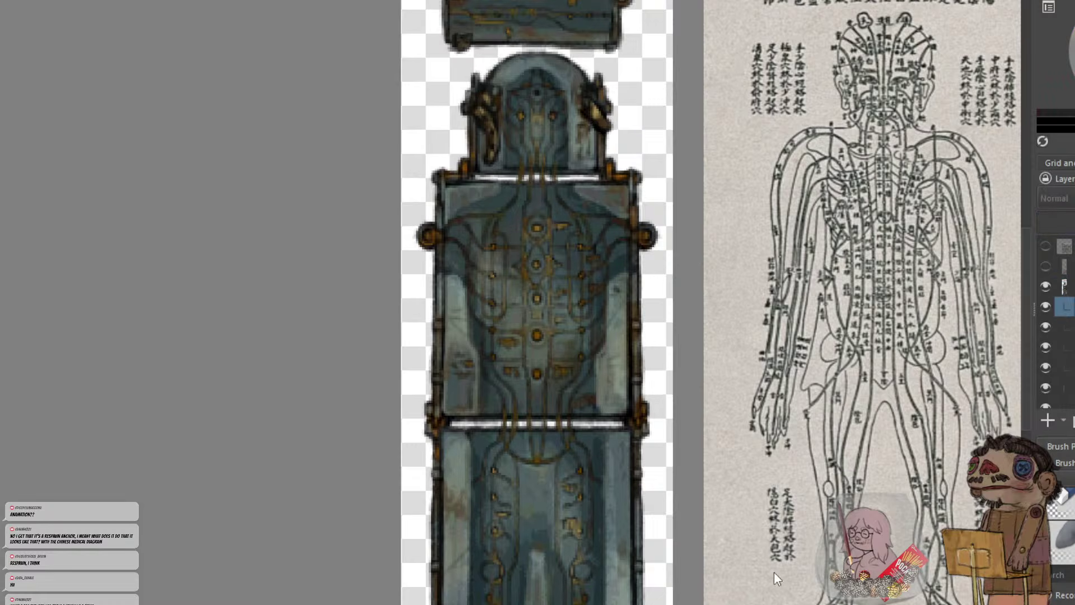
pyautogui.scroll(-3, 589, 386)
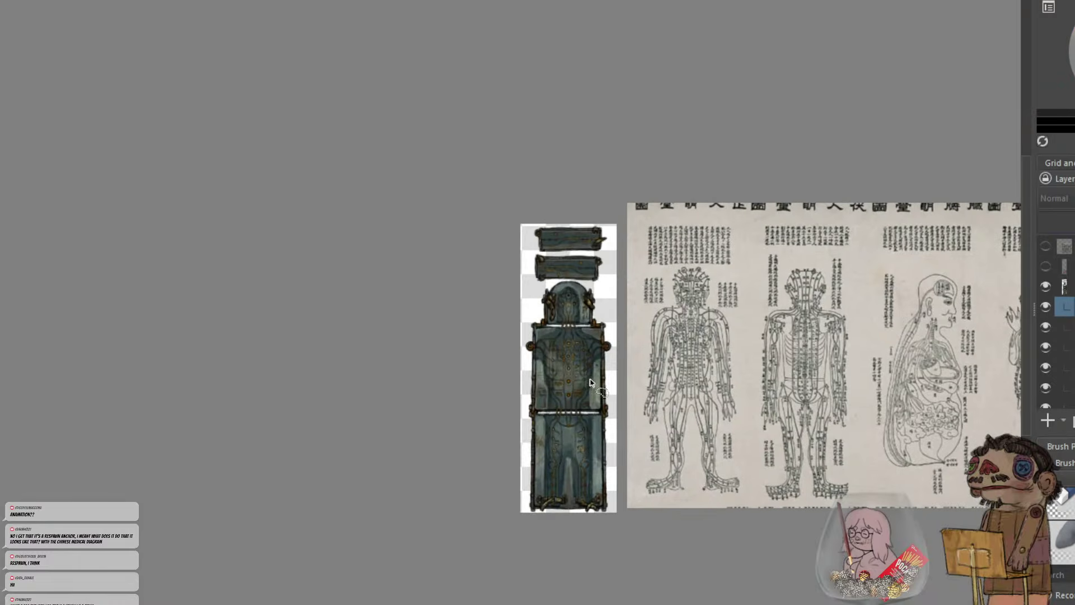
pyautogui.scroll(7, 606, 442)
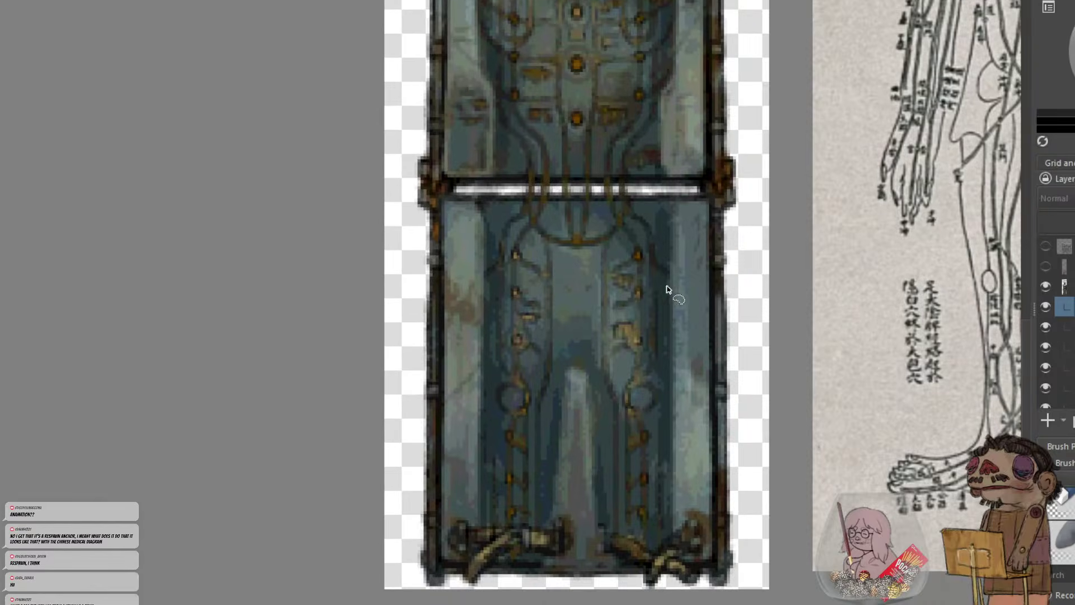
pyautogui.scroll(-7, 612, 396)
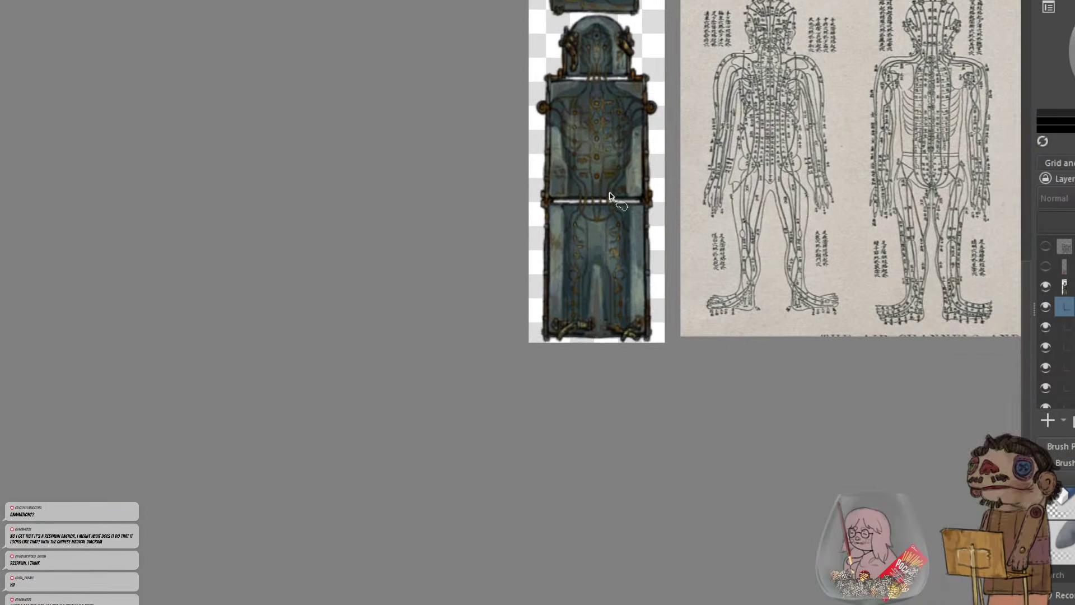
pyautogui.scroll(6, 579, 289)
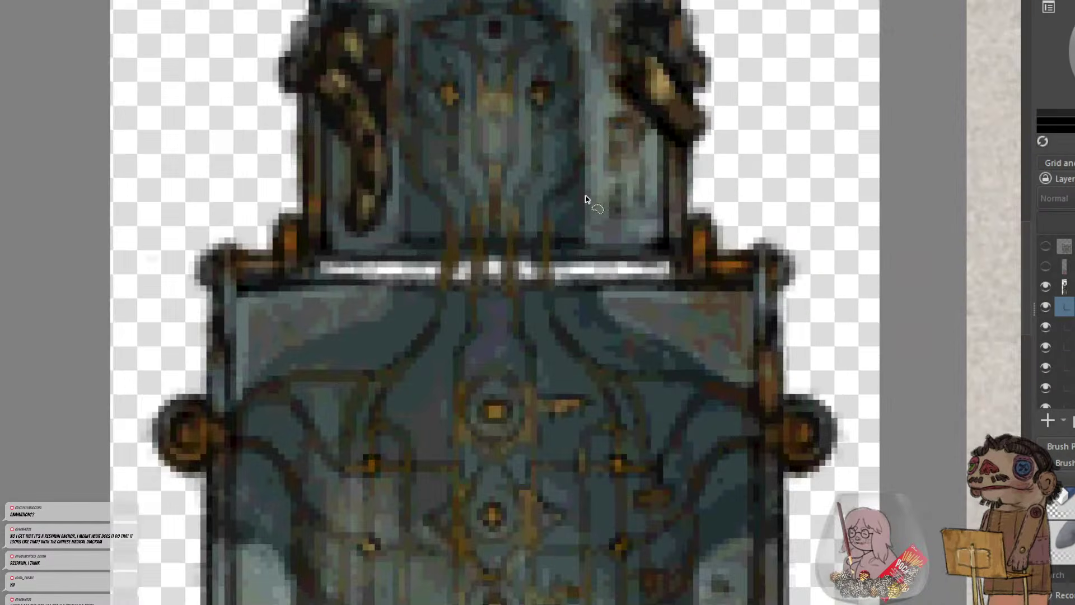
pyautogui.scroll(-6, 697, 408)
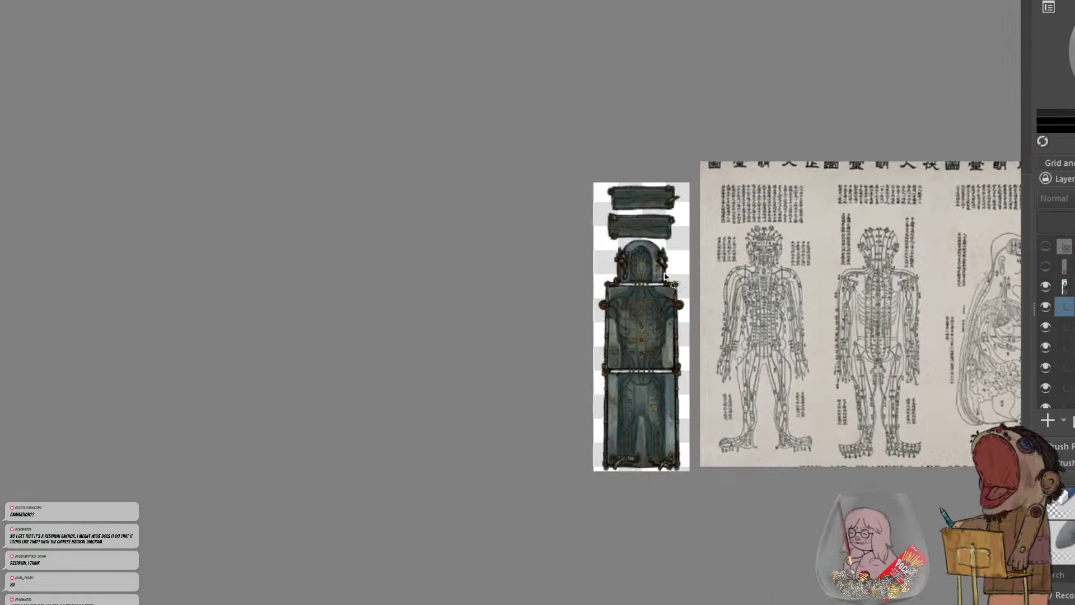
pyautogui.scroll(4, 625, 323)
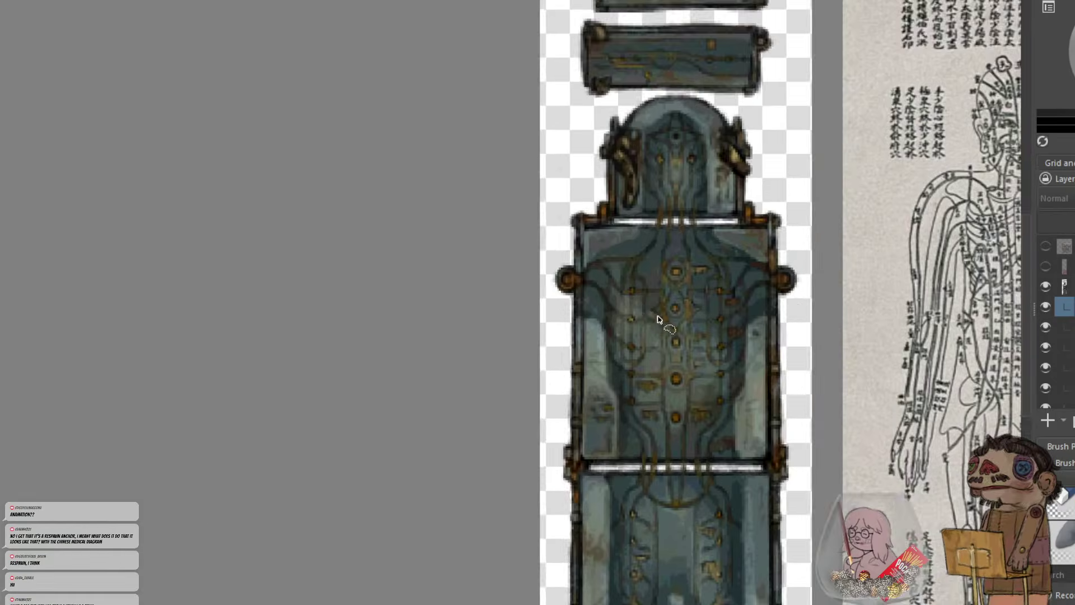
pyautogui.scroll(-1, 616, 336)
pyautogui.scroll(-2, 609, 404)
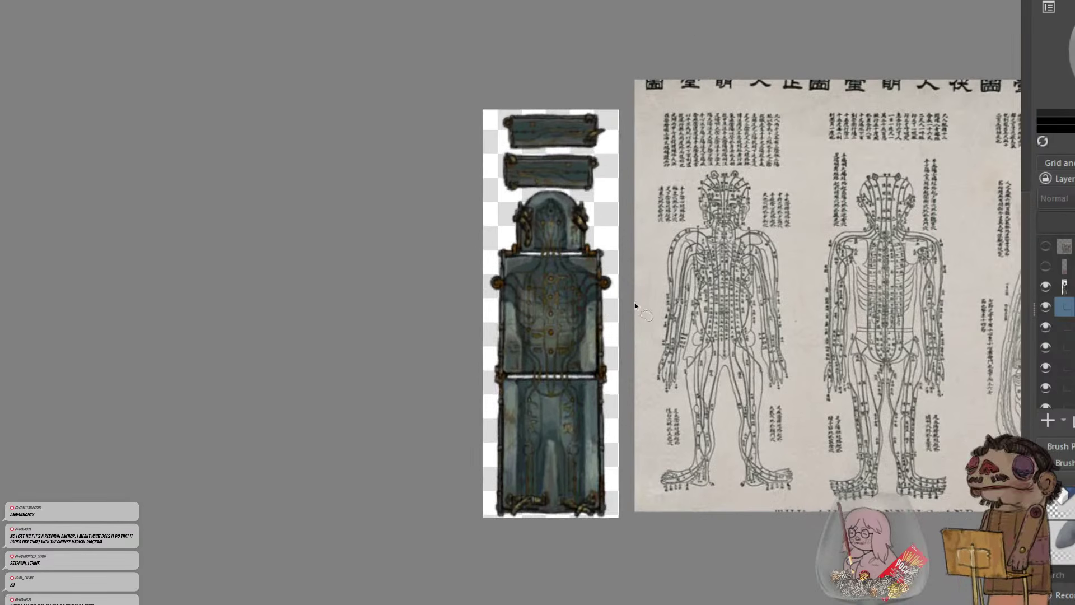
pyautogui.moveTo(629, 283); pyautogui.dragTo(611, 302)
pyautogui.scroll(1, 593, 370)
pyautogui.scroll(-1, 616, 248)
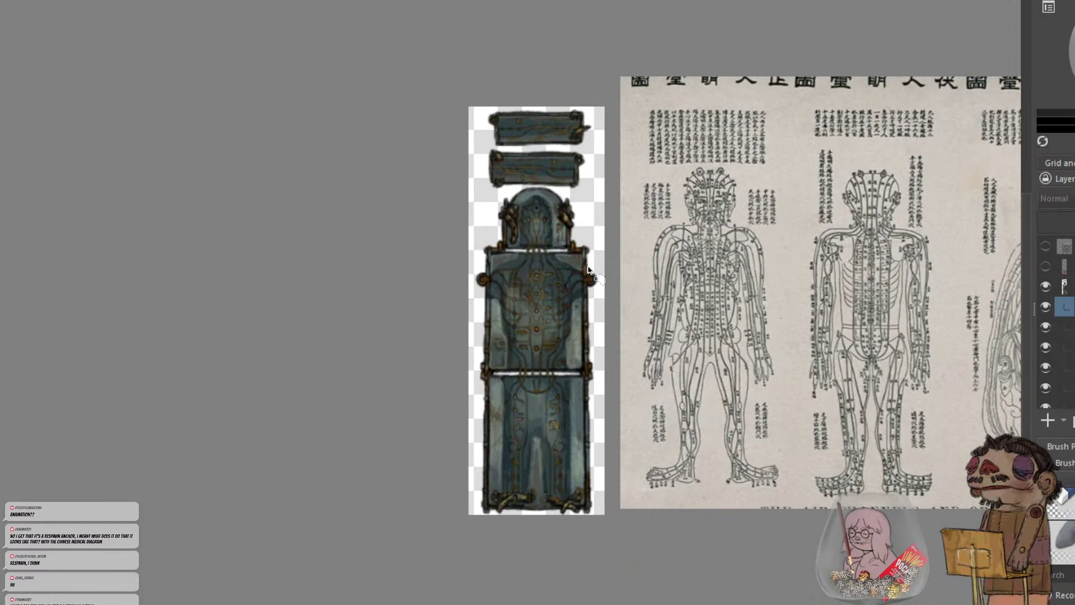
pyautogui.moveTo(581, 231); pyautogui.dragTo(591, 263)
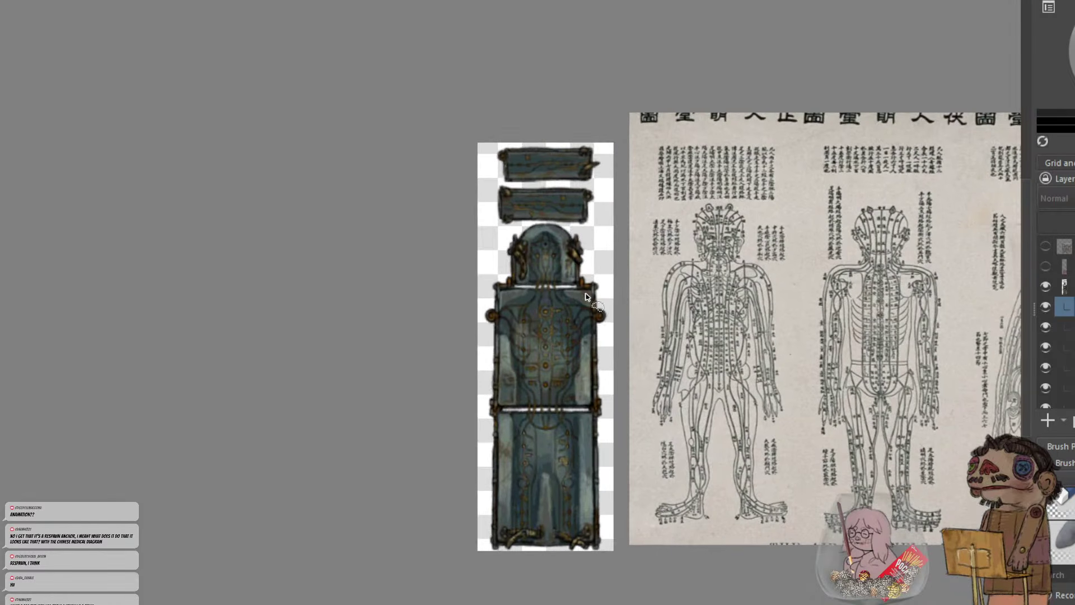
pyautogui.scroll(3, 585, 359)
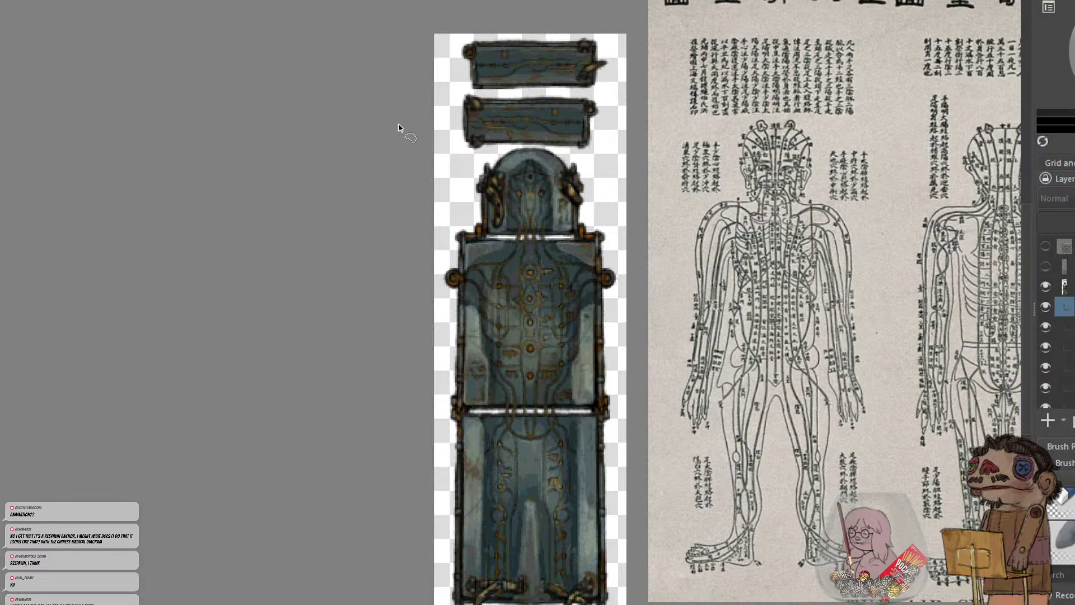
pyautogui.scroll(-3, 399, 127)
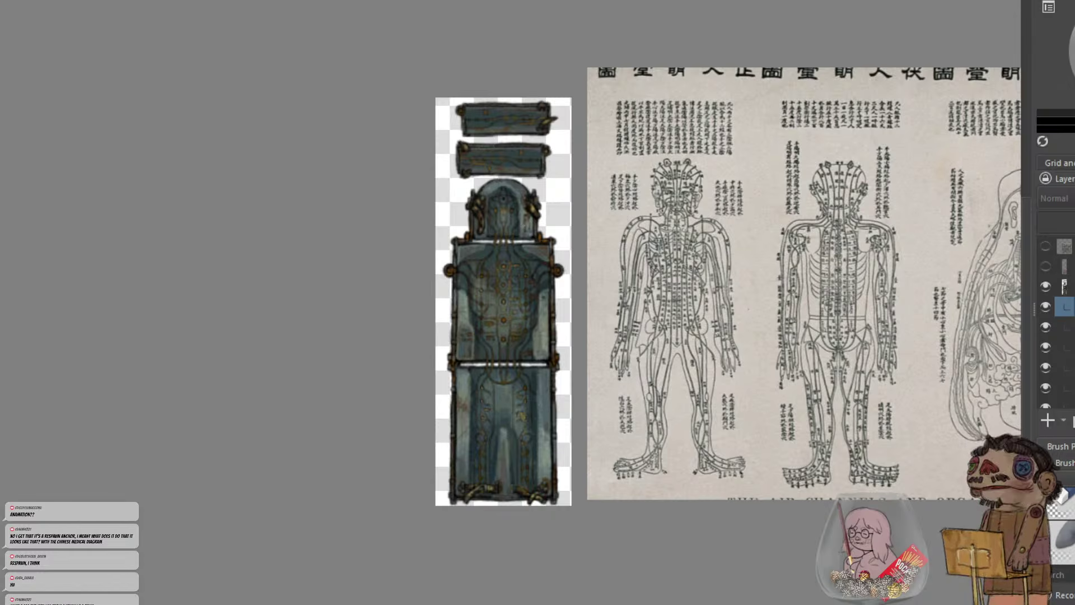
# Toggle the figure group's visibility off and on to check that it contains the whole painting
pyautogui.click(1050, 288)
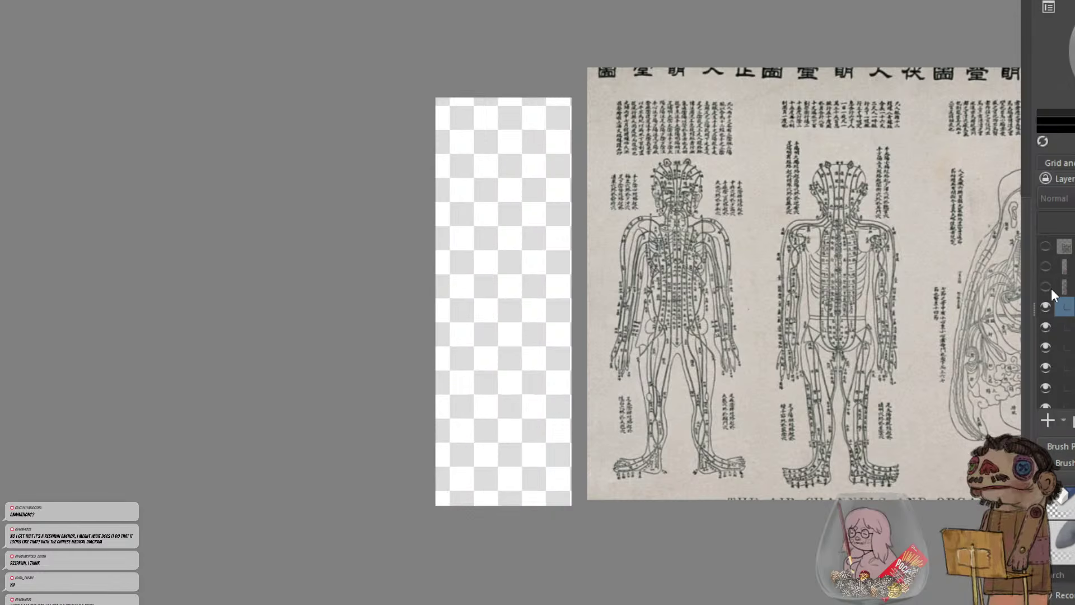
pyautogui.click(1050, 287)
pyautogui.click(1050, 288)
pyautogui.click(1050, 288)
pyautogui.scroll(2, 529, 297)
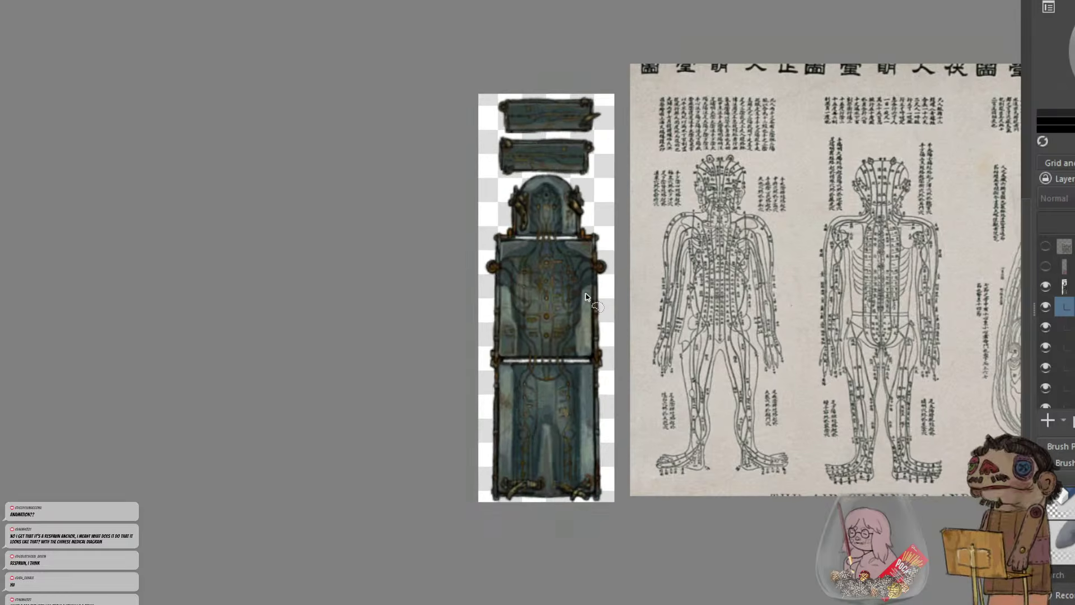
# Lower the figure group's opacity until the painting is very faint, and show the bottom white background layer
pyautogui.click(1070, 266)
pyautogui.click(1070, 286)
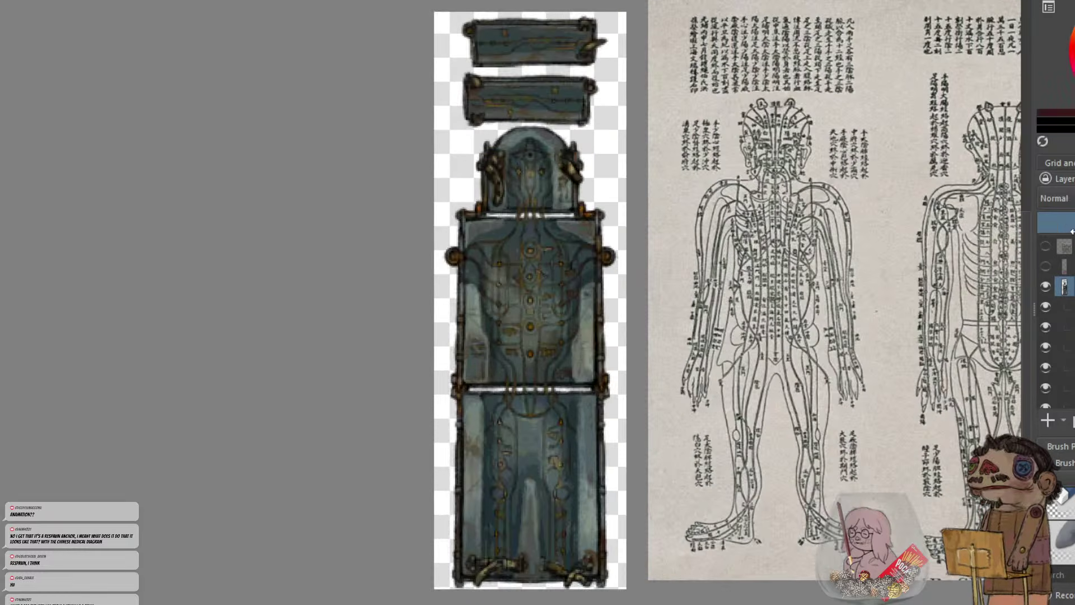
pyautogui.click(1072, 218)
pyautogui.scroll(-3, 1070, 302)
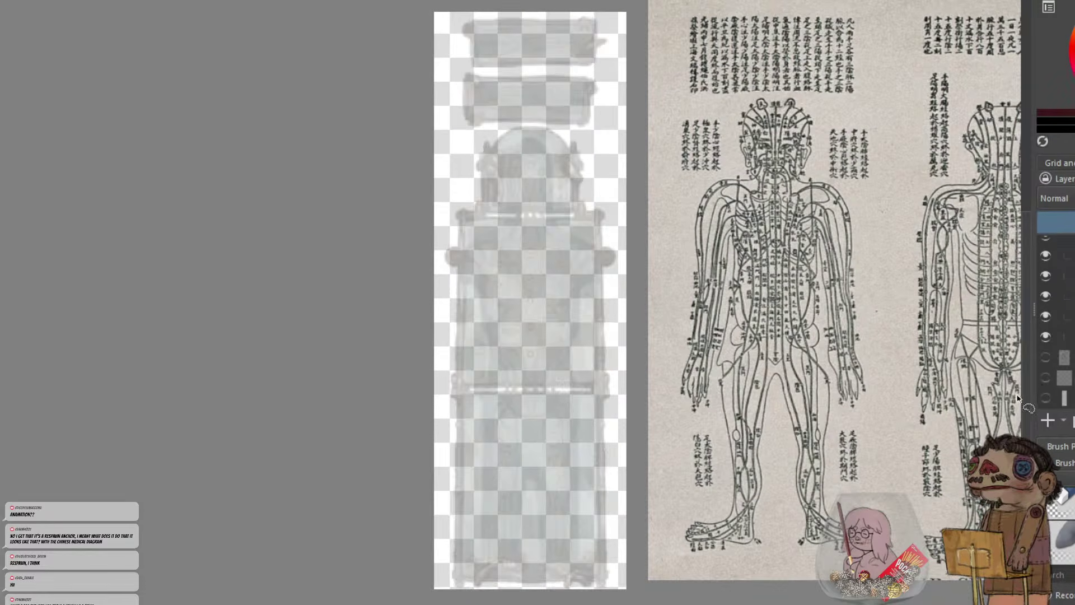
pyautogui.click(1044, 398)
pyautogui.scroll(2, 1056, 313)
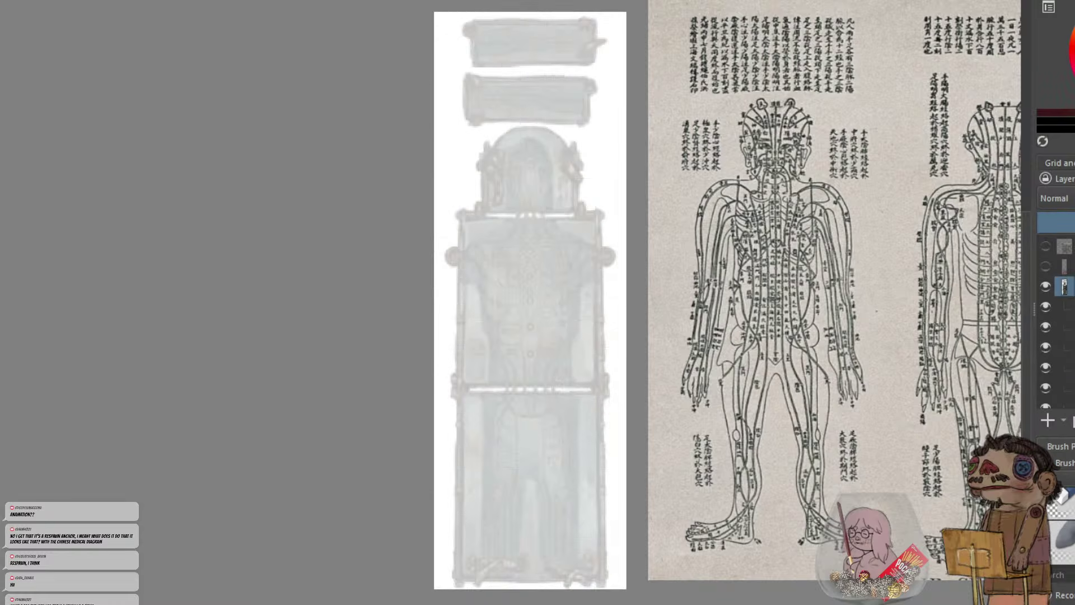
# Flick the faded figure group off and back on, and add a new empty layer above it
pyautogui.click(1047, 288)
pyautogui.click(1047, 288)
pyautogui.click(1047, 420)
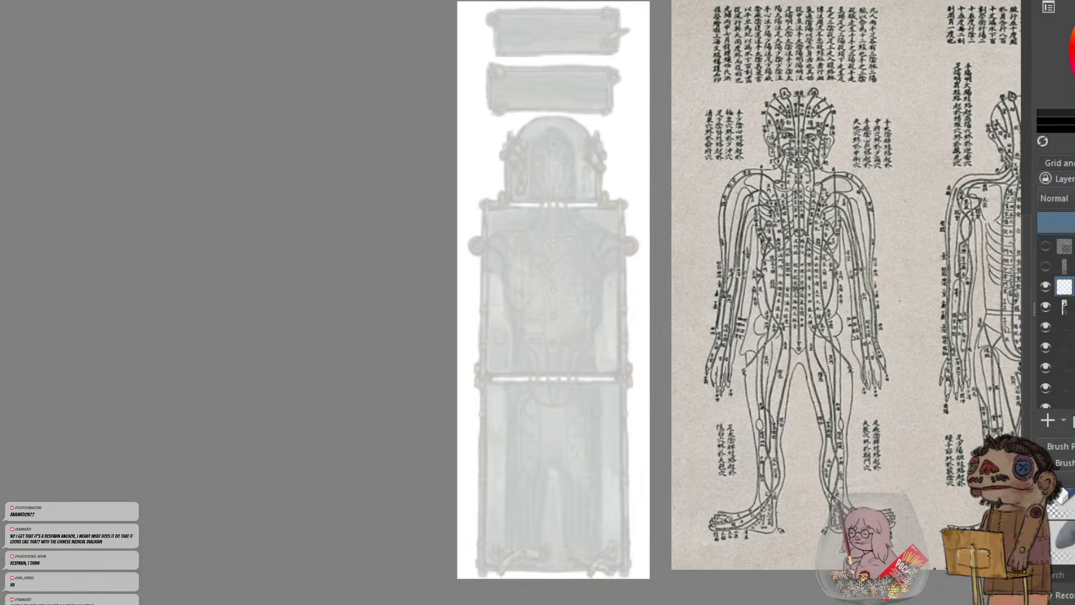
pyautogui.moveTo(821, 104); pyautogui.dragTo(820, 112)
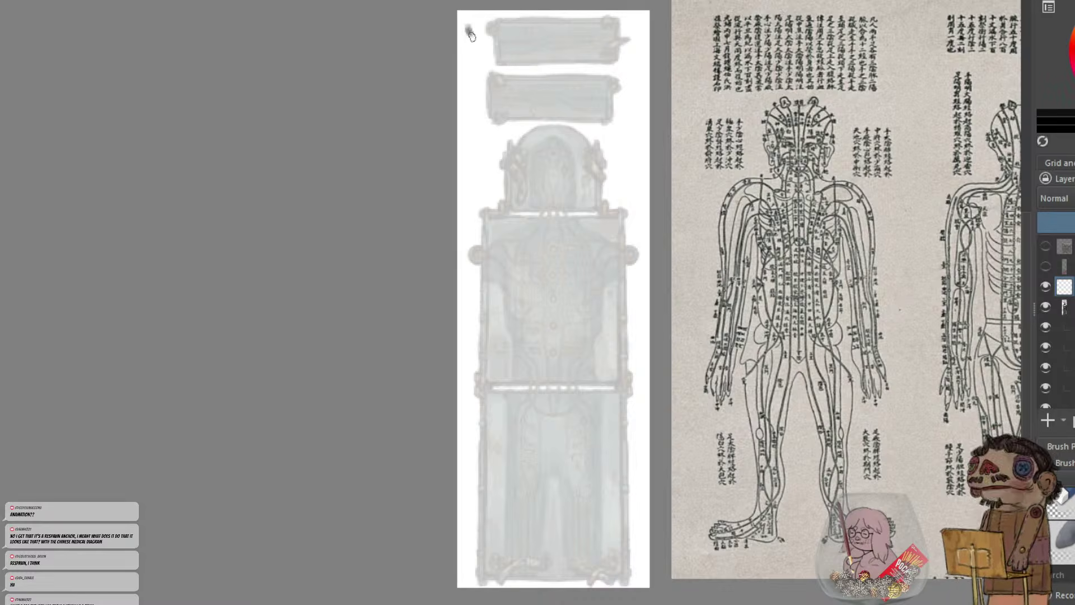
pyautogui.moveTo(471, 28)
pyautogui.mouseDown()
pyautogui.moveTo(511, 96)
pyautogui.moveTo(532, 79)
pyautogui.moveTo(630, 178)
pyautogui.mouseUp()
pyautogui.moveTo(636, 25); pyautogui.dragTo(489, 180)
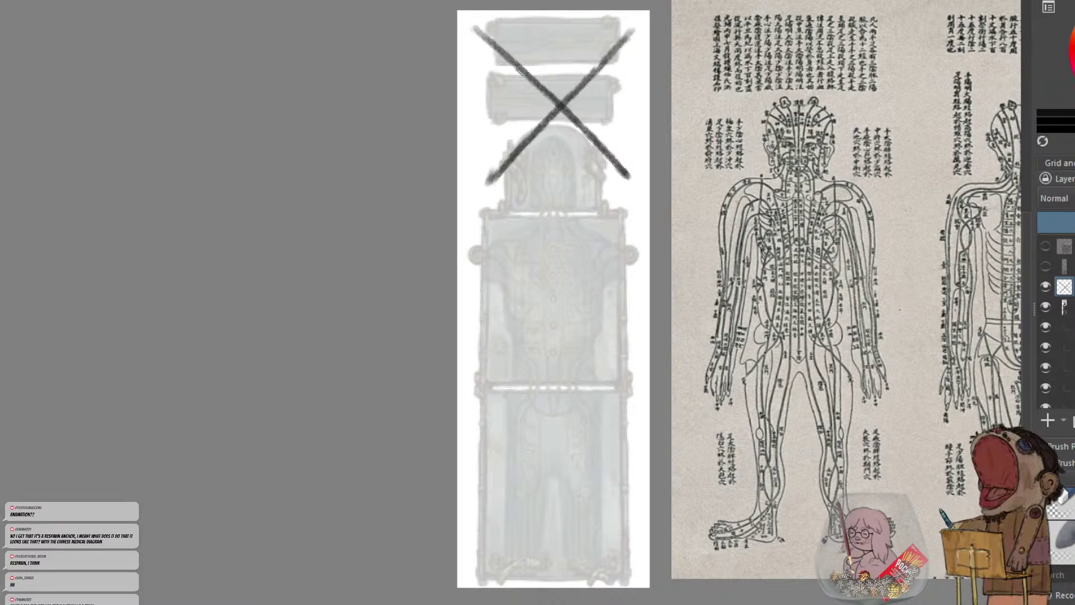
pyautogui.moveTo(506, 59); pyautogui.dragTo(643, 188)
pyautogui.moveTo(475, 28); pyautogui.dragTo(537, 118)
pyautogui.hotkey('ctrl', 'z')
pyautogui.hotkey('ctrl', 'z')
pyautogui.hotkey('ctrl', 'z')
pyautogui.hotkey('ctrl', 'z')
pyautogui.hotkey('ctrl', 'z')
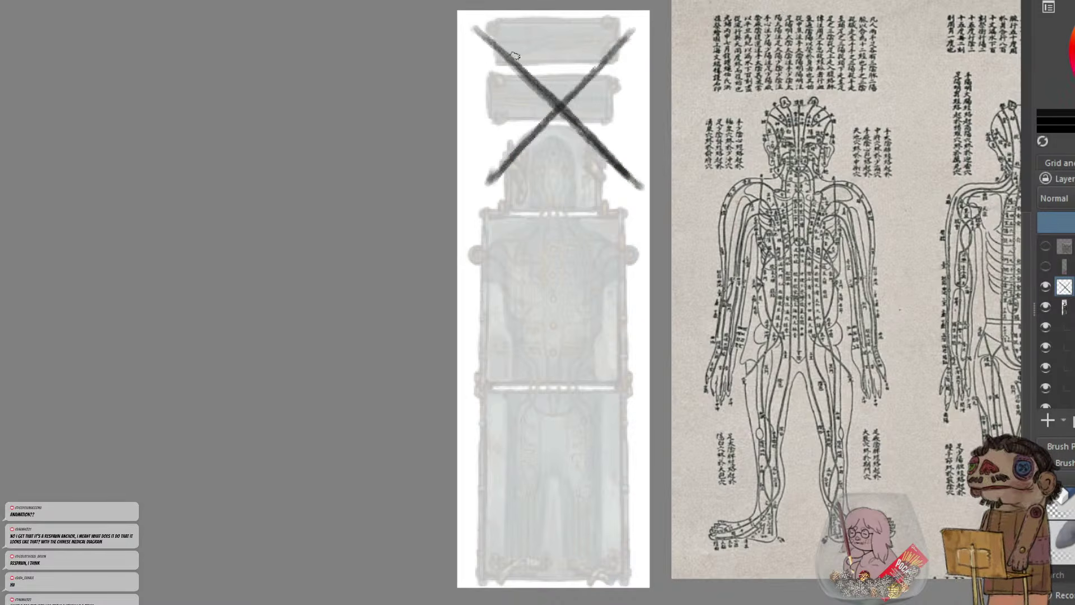
pyautogui.moveTo(477, 29); pyautogui.dragTo(635, 210)
pyautogui.hotkey('ctrl', 'z')
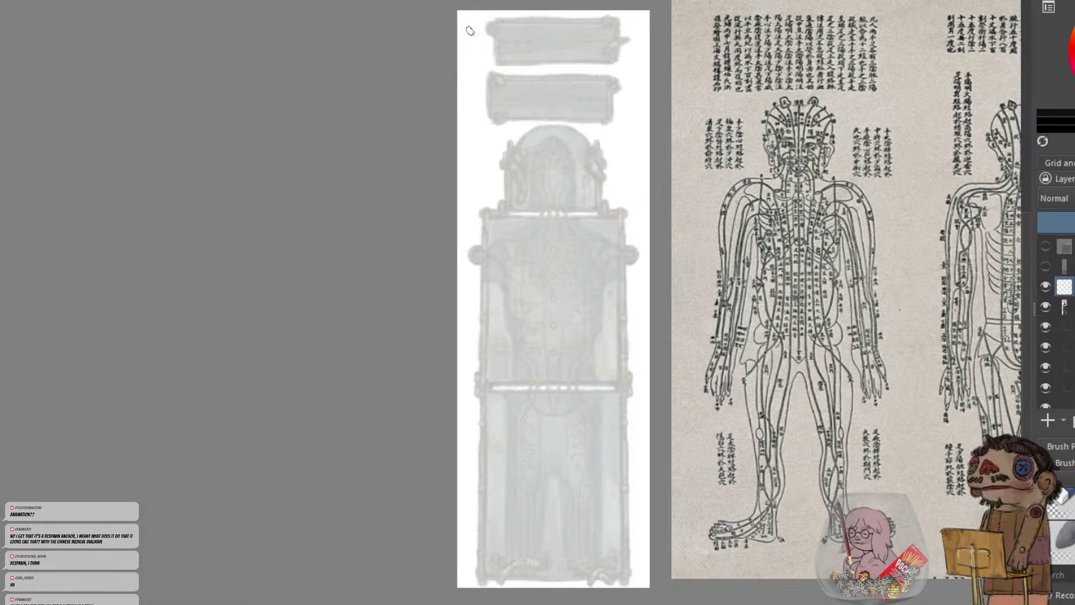
# Draw a large dark X across the two arm panels and the head section on the new layer
pyautogui.moveTo(477, 28); pyautogui.dragTo(630, 179)
pyautogui.moveTo(620, 30); pyautogui.dragTo(497, 189)
pyautogui.hotkey('ctrl', 'z')
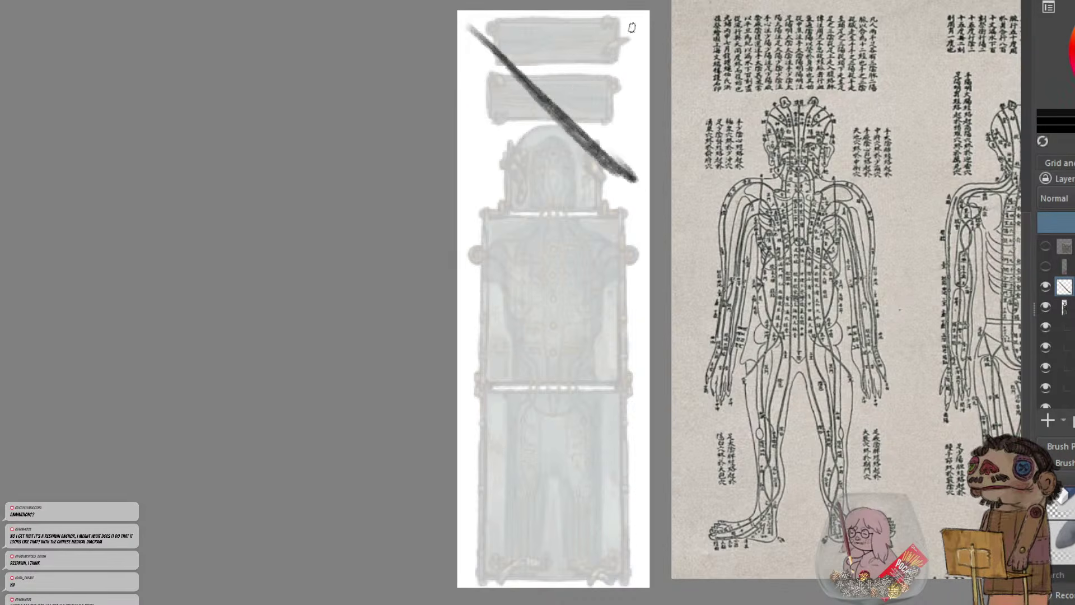
pyautogui.moveTo(631, 27); pyautogui.dragTo(487, 180)
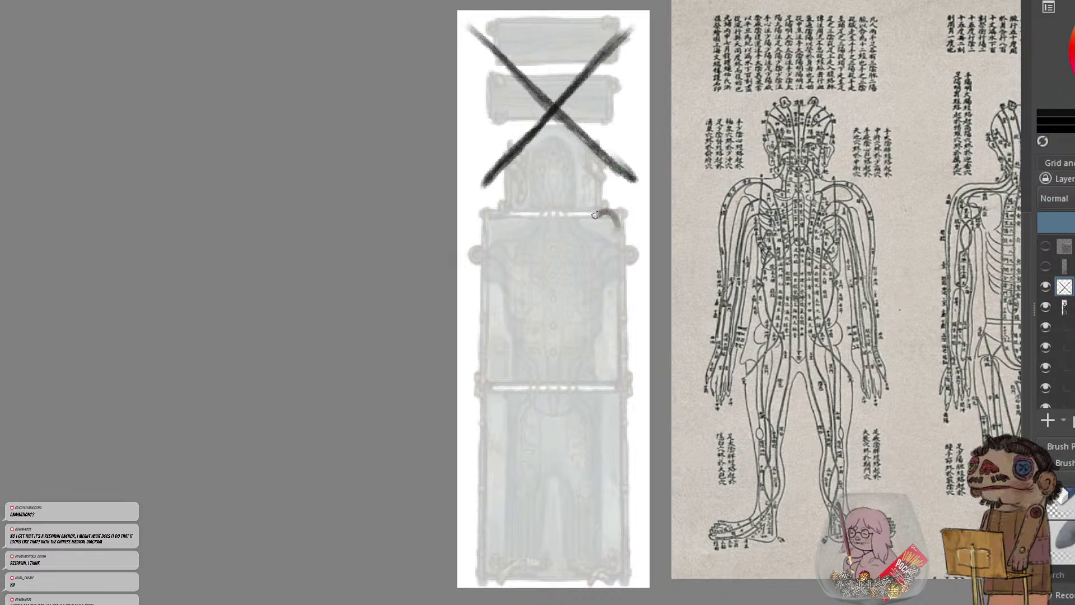
pyautogui.hotkey('ctrl', 'z')
pyautogui.moveTo(595, 215)
pyautogui.mouseDown()
pyautogui.moveTo(527, 223)
pyautogui.moveTo(604, 309)
pyautogui.moveTo(600, 300)
pyautogui.moveTo(585, 318)
pyautogui.moveTo(588, 400)
pyautogui.moveTo(612, 417)
pyautogui.moveTo(585, 316)
pyautogui.mouseUp()
pyautogui.hotkey('ctrl', 'z')
pyautogui.hotkey('ctrl', 'z')
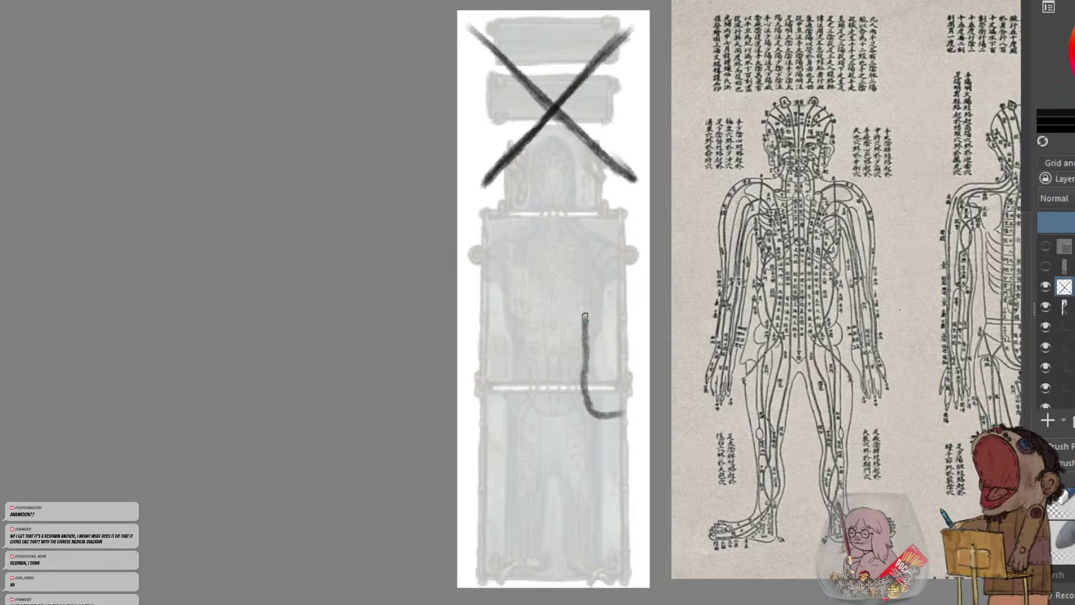
pyautogui.hotkey('ctrl', 'z')
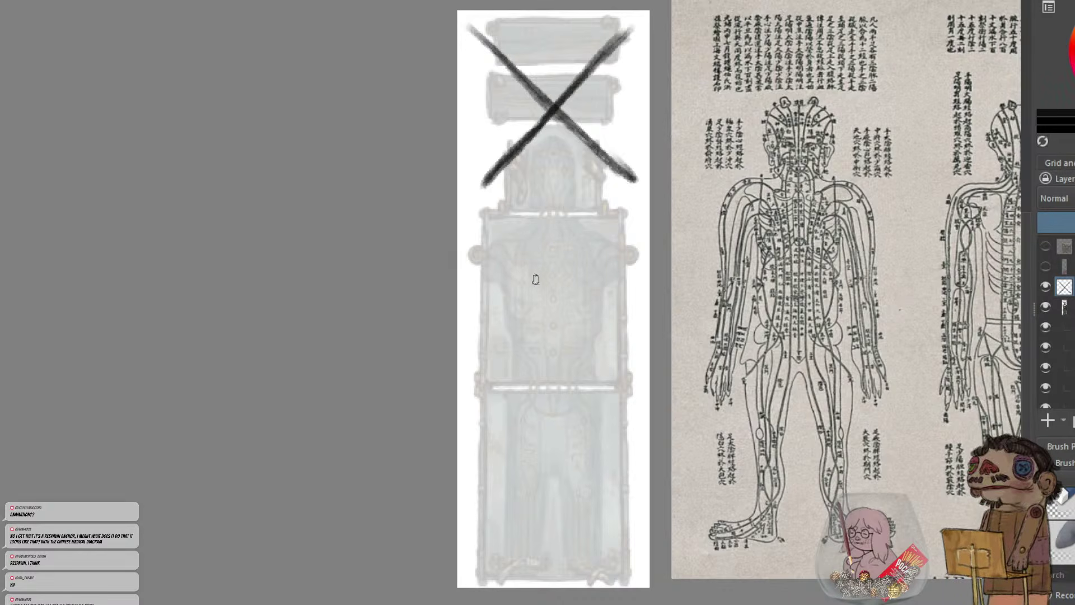
# Rotate the canvas view until the table layout lies horizontally with its crossed-out head end facing right
pyautogui.press('4')
pyautogui.press('4')
pyautogui.press('4')
pyautogui.press('4')
pyautogui.press('4')
pyautogui.press('4')
pyautogui.press('4')
pyautogui.press('4')
pyautogui.press('4')
pyautogui.press('4')
pyautogui.press('4')
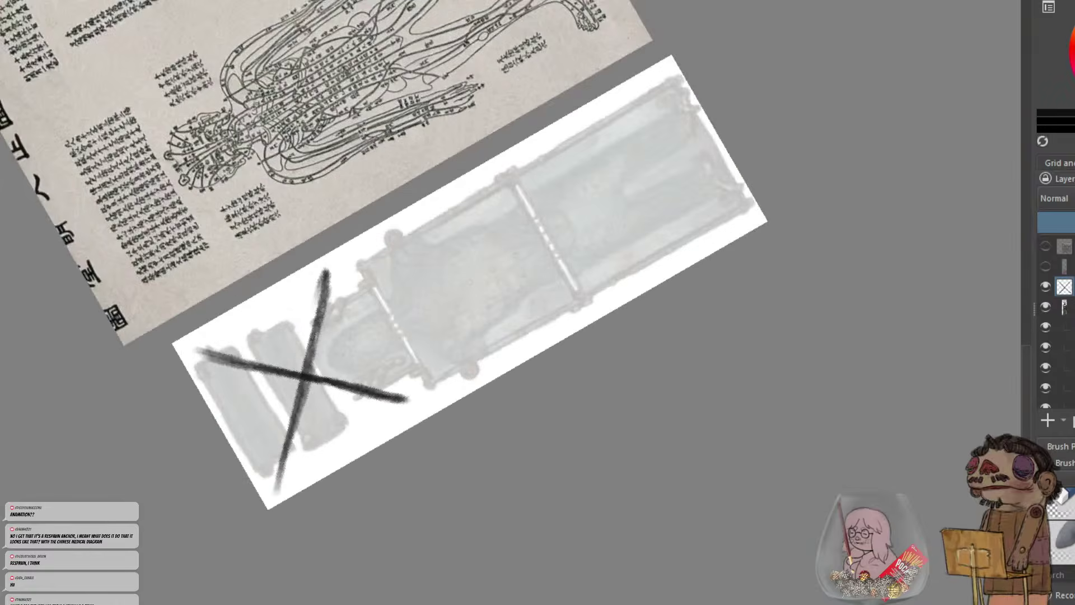
pyautogui.press('6')
pyautogui.press('6')
pyautogui.press('6')
pyautogui.press('4')
pyautogui.press('4')
pyautogui.press('4')
pyautogui.press('4')
pyautogui.press('4')
pyautogui.press('4')
pyautogui.press('4')
pyautogui.press('4')
pyautogui.press('4')
pyautogui.press('4')
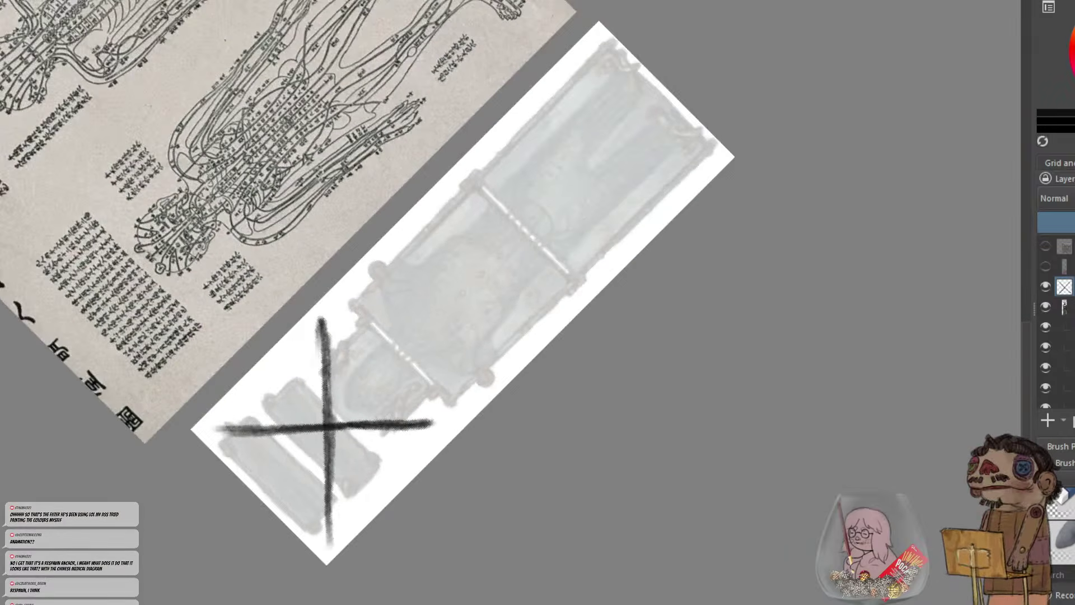
pyautogui.press('6')
pyautogui.press('6')
pyautogui.press('6')
pyautogui.press('6')
pyautogui.press('6')
pyautogui.press('6')
pyautogui.press('6')
pyautogui.press('6')
pyautogui.press('4')
pyautogui.press('4')
pyautogui.press('6')
pyautogui.press('4')
pyautogui.press('4')
pyautogui.press('4')
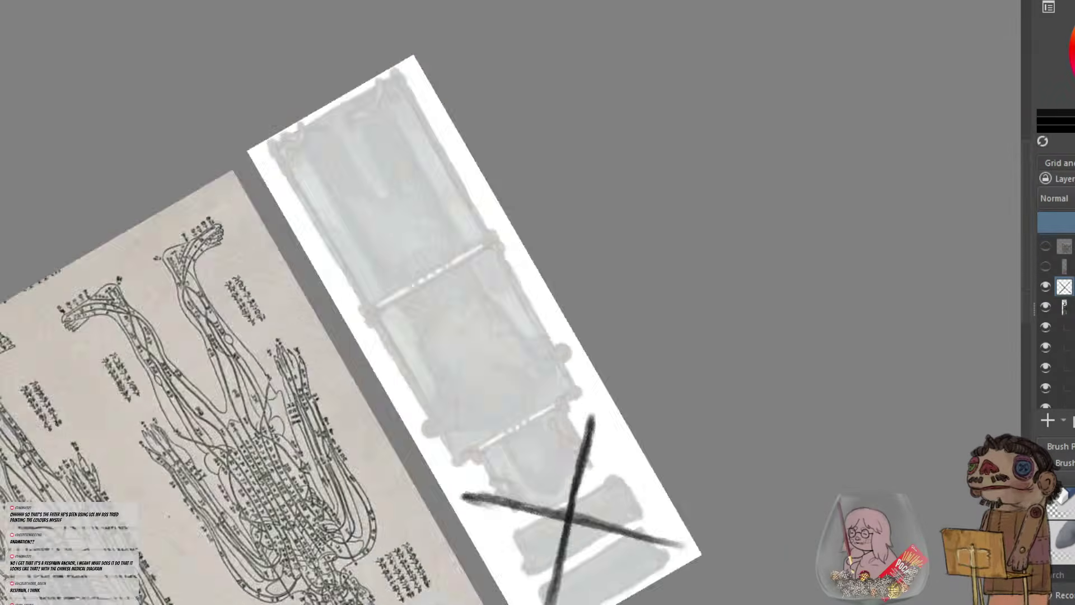
pyautogui.press('6')
pyautogui.press('6')
pyautogui.press('6')
pyautogui.press('6')
pyautogui.press('6')
pyautogui.press('6')
pyautogui.press('6')
pyautogui.press('6')
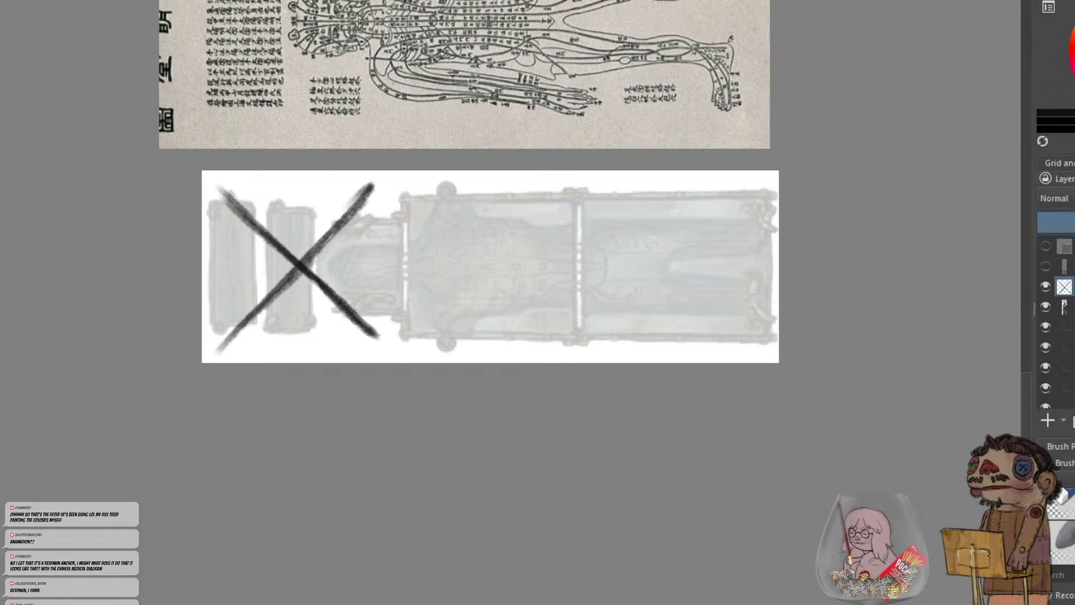
pyautogui.press('4')
pyautogui.press('4')
pyautogui.press('4')
pyautogui.press('4')
pyautogui.press('4')
pyautogui.press('4')
pyautogui.press('4')
pyautogui.press('4')
pyautogui.press('4')
pyautogui.press('4')
pyautogui.press('4')
pyautogui.press('4')
pyautogui.press('4')
pyautogui.press('4')
pyautogui.press('4')
pyautogui.press('4')
pyautogui.press('6')
pyautogui.press('6')
pyautogui.press('6')
pyautogui.press('6')
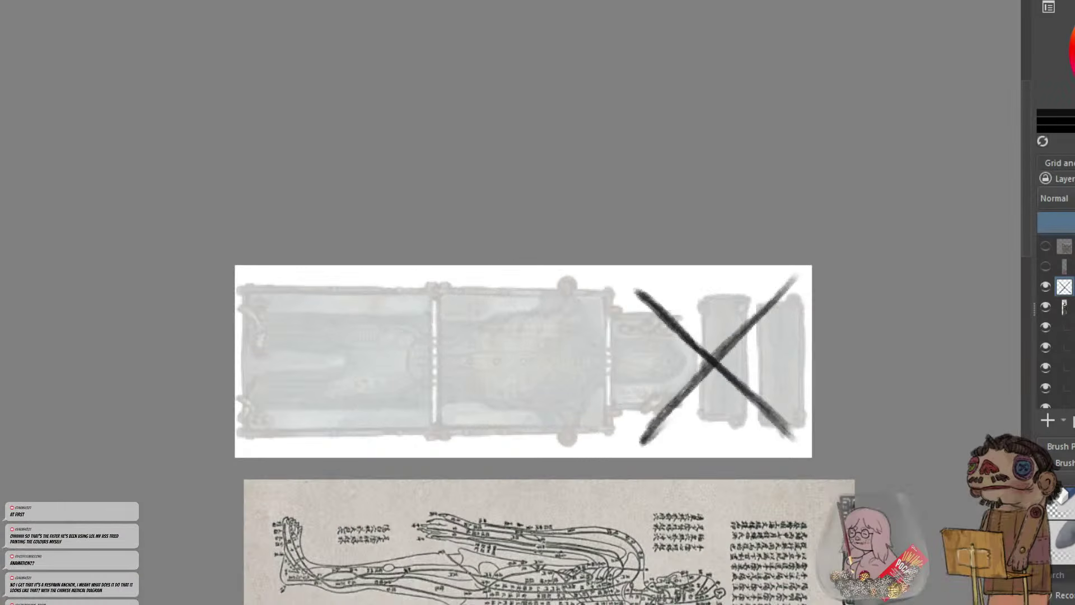
pyautogui.moveTo(428, 434); pyautogui.dragTo(564, 434)
pyautogui.moveTo(664, 311)
pyautogui.mouseDown()
pyautogui.moveTo(480, 343)
pyautogui.moveTo(643, 298)
pyautogui.moveTo(510, 323)
pyautogui.mouseUp()
pyautogui.hotkey('ctrl', 'z')
pyautogui.hotkey('ctrl', 'z')
pyautogui.moveTo(659, 277); pyautogui.dragTo(522, 305)
pyautogui.hotkey('ctrl', 'z')
pyautogui.moveTo(651, 274); pyautogui.dragTo(525, 296)
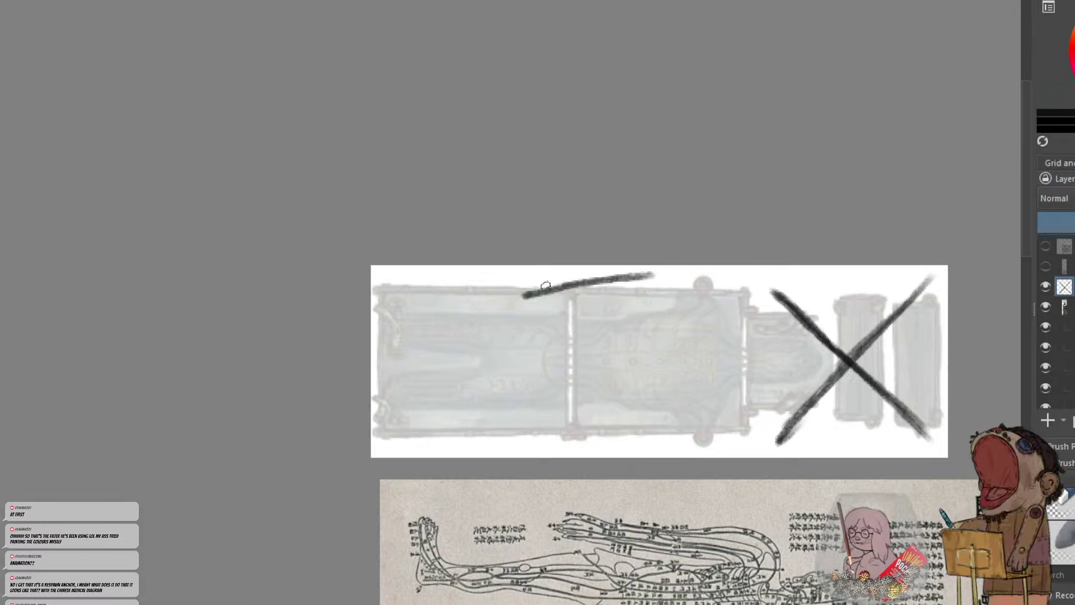
pyautogui.hotkey('ctrl', 'z')
pyautogui.hotkey('ctrl', 'z')
# Try a bent tabletop line from the shoulder knob along the edge of the torso and leg panels, and erase it
pyautogui.moveTo(691, 264)
pyautogui.mouseDown()
pyautogui.moveTo(631, 286)
pyautogui.moveTo(644, 295)
pyautogui.mouseUp()
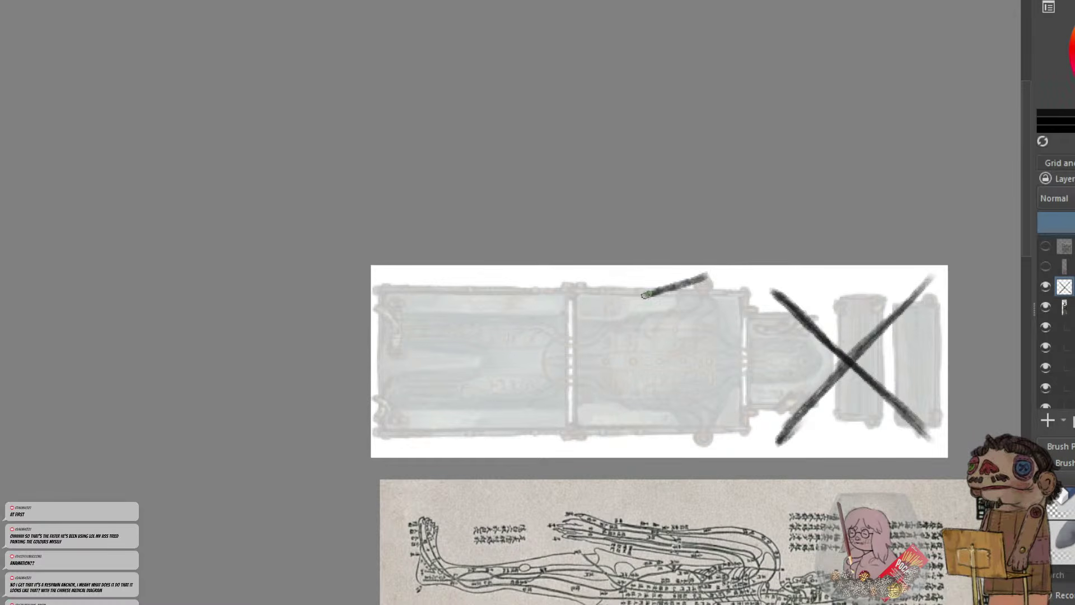
pyautogui.hotkey('ctrl', 'z')
pyautogui.moveTo(706, 274)
pyautogui.mouseDown()
pyautogui.moveTo(654, 297)
pyautogui.moveTo(540, 302)
pyautogui.mouseUp()
pyautogui.hotkey('ctrl', 'z')
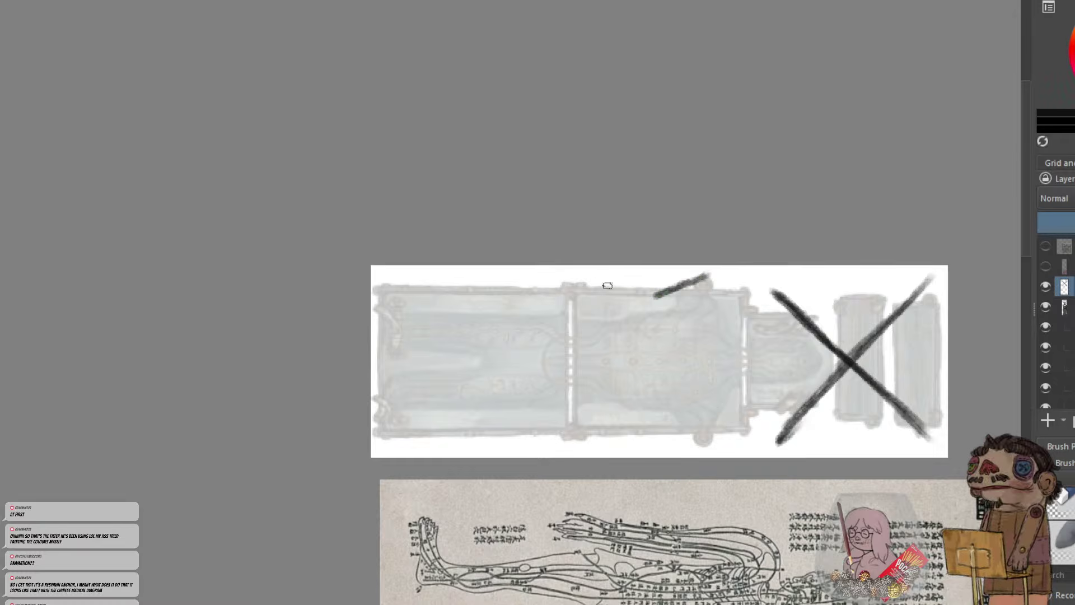
pyautogui.moveTo(650, 296); pyautogui.dragTo(532, 287)
pyautogui.hotkey('ctrl', 'z')
pyautogui.moveTo(636, 296)
pyautogui.mouseDown()
pyautogui.moveTo(503, 290)
pyautogui.moveTo(392, 316)
pyautogui.mouseUp()
pyautogui.hotkey('ctrl', 'z')
pyautogui.moveTo(512, 289); pyautogui.dragTo(466, 298)
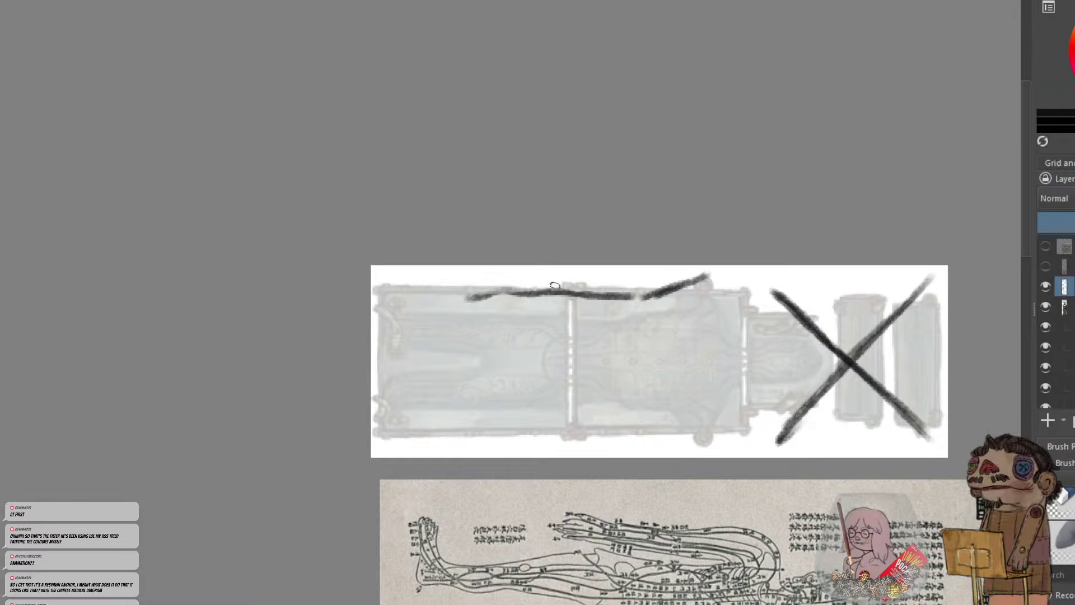
pyautogui.moveTo(556, 295); pyautogui.dragTo(703, 275)
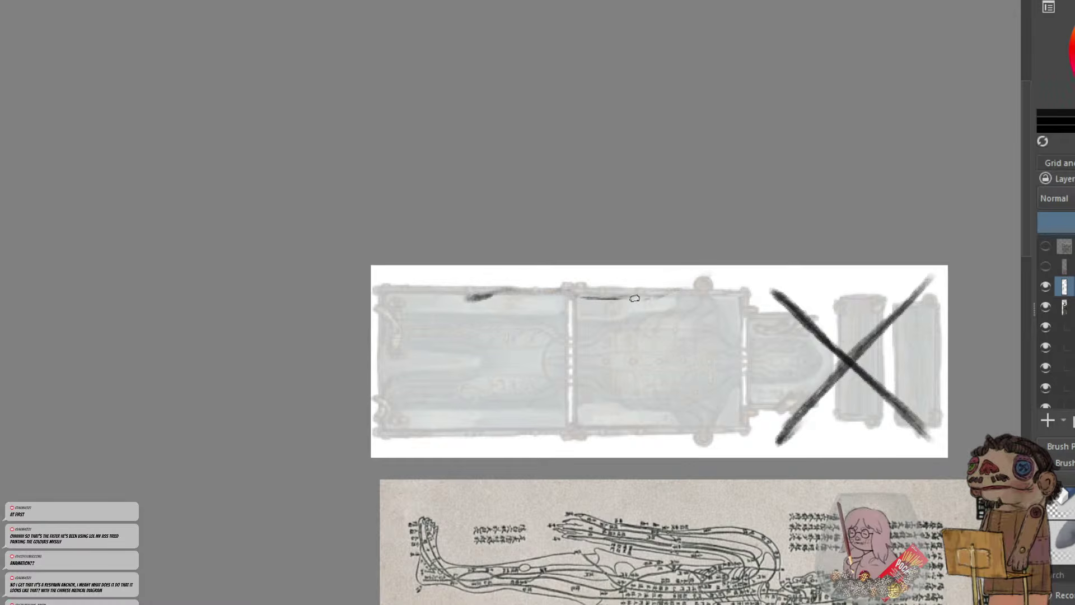
pyautogui.hotkey('ctrl', 'z')
# Draw the tabletop's side profile: a raised head section, a straight torso section and a downward-sloping leg section with a joint dot
pyautogui.moveTo(815, 270)
pyautogui.mouseDown()
pyautogui.moveTo(751, 290)
pyautogui.moveTo(773, 281)
pyautogui.moveTo(557, 288)
pyautogui.mouseUp()
pyautogui.hotkey('ctrl', 'z')
pyautogui.hotkey('ctrl', 'z')
pyautogui.moveTo(742, 287)
pyautogui.mouseDown()
pyautogui.moveTo(567, 288)
pyautogui.moveTo(412, 328)
pyautogui.mouseUp()
pyautogui.hotkey('ctrl', 'z')
pyautogui.moveTo(557, 288)
pyautogui.mouseDown()
pyautogui.moveTo(385, 338)
pyautogui.moveTo(409, 318)
pyautogui.mouseUp()
pyautogui.hotkey('ctrl', 'z')
pyautogui.hotkey('ctrl', 'z')
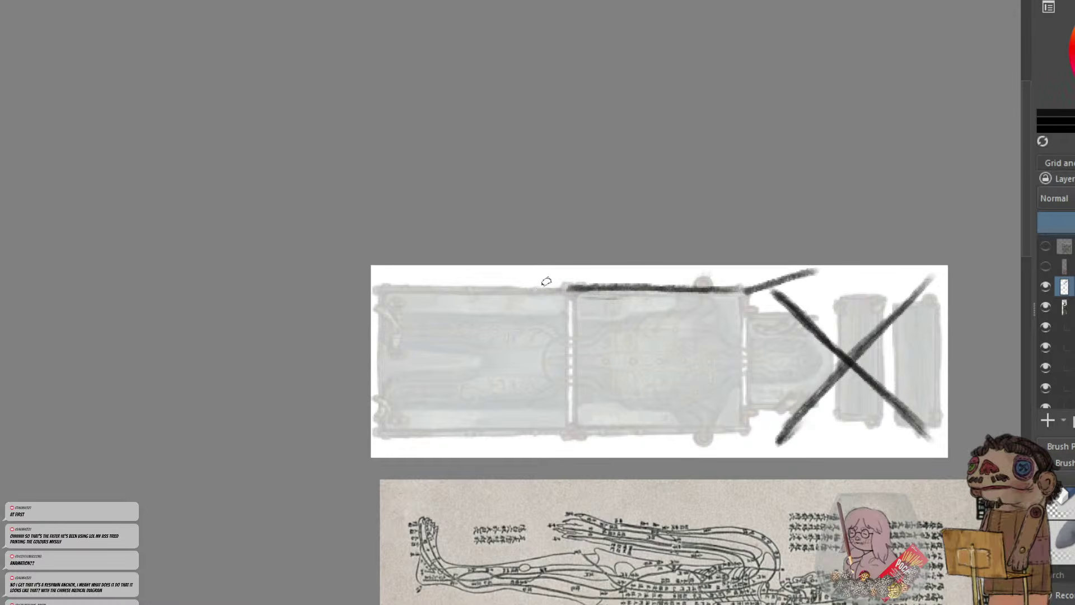
pyautogui.moveTo(552, 285); pyautogui.dragTo(384, 331)
pyautogui.hotkey('ctrl', 'z')
pyautogui.moveTo(547, 283); pyautogui.dragTo(385, 328)
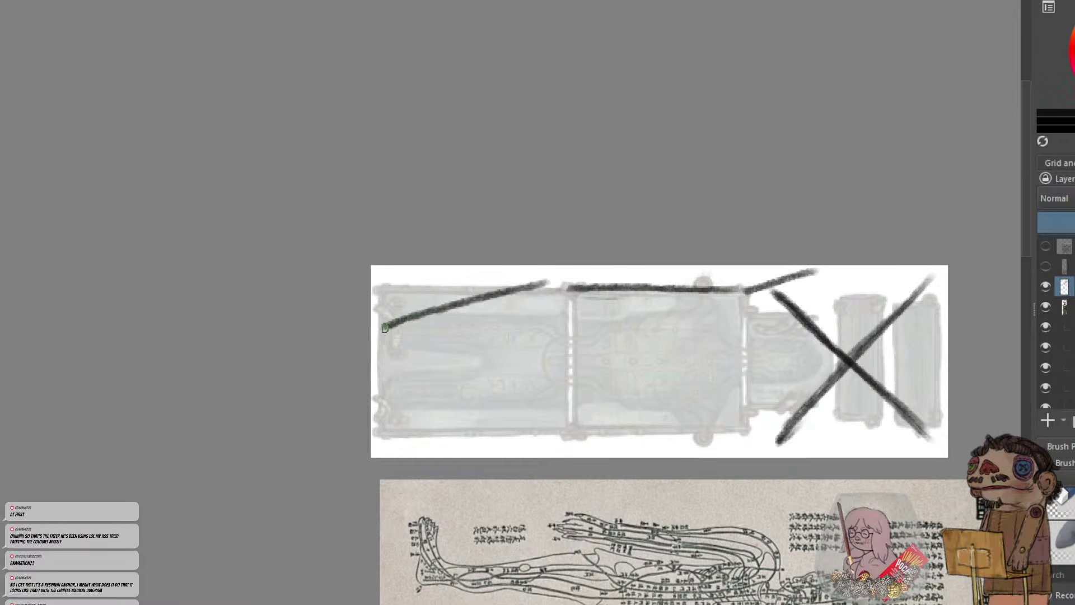
pyautogui.moveTo(553, 283); pyautogui.dragTo(557, 283)
# Sketch a round hub beneath the torso section, with a vertical column and a boxy pedestal base below it
pyautogui.moveTo(704, 289); pyautogui.dragTo(703, 372)
pyautogui.hotkey('ctrl', 'z')
pyautogui.hotkey('ctrl', 'z')
pyautogui.moveTo(663, 297)
pyautogui.mouseDown()
pyautogui.moveTo(661, 393)
pyautogui.moveTo(647, 380)
pyautogui.mouseUp()
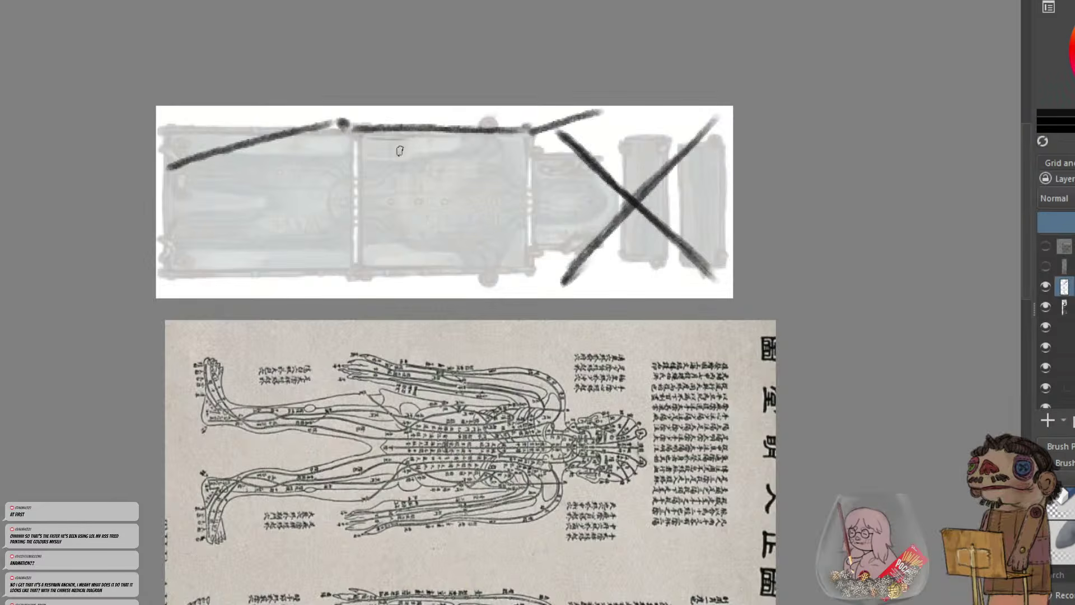
pyautogui.moveTo(412, 147)
pyautogui.mouseDown()
pyautogui.moveTo(421, 142)
pyautogui.moveTo(418, 242)
pyautogui.mouseUp()
pyautogui.moveTo(424, 195)
pyautogui.mouseDown()
pyautogui.moveTo(437, 232)
pyautogui.moveTo(436, 273)
pyautogui.mouseUp()
pyautogui.moveTo(395, 204)
pyautogui.mouseDown()
pyautogui.moveTo(380, 255)
pyautogui.moveTo(378, 237)
pyautogui.moveTo(379, 274)
pyautogui.mouseUp()
pyautogui.moveTo(446, 278)
pyautogui.mouseDown()
pyautogui.moveTo(378, 281)
pyautogui.moveTo(388, 282)
pyautogui.mouseUp()
pyautogui.hotkey('ctrl', 'z')
pyautogui.moveTo(410, 153)
pyautogui.mouseDown()
pyautogui.moveTo(427, 201)
pyautogui.moveTo(407, 163)
pyautogui.moveTo(443, 163)
pyautogui.moveTo(407, 199)
pyautogui.moveTo(419, 150)
pyautogui.moveTo(414, 162)
pyautogui.moveTo(449, 175)
pyautogui.moveTo(443, 156)
pyautogui.moveTo(406, 192)
pyautogui.moveTo(435, 143)
pyautogui.moveTo(431, 199)
pyautogui.moveTo(431, 141)
pyautogui.mouseUp()
pyautogui.hotkey('ctrl', 'z')
pyautogui.hotkey('ctrl', 'z')
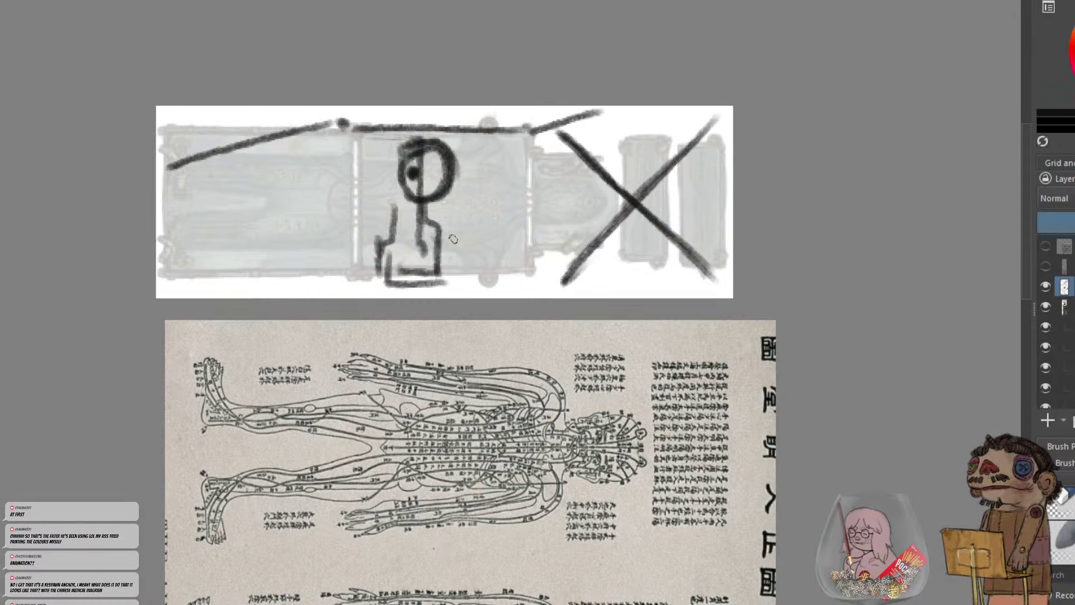
# Sketch a foot pedal lever extending from the pedestal and close up the outlines of its column and base
pyautogui.moveTo(442, 237)
pyautogui.mouseDown()
pyautogui.moveTo(493, 274)
pyautogui.moveTo(518, 273)
pyautogui.moveTo(511, 267)
pyautogui.moveTo(506, 279)
pyautogui.moveTo(443, 251)
pyautogui.mouseUp()
pyautogui.hotkey('ctrl', 'z')
pyautogui.hotkey('ctrl', 'z')
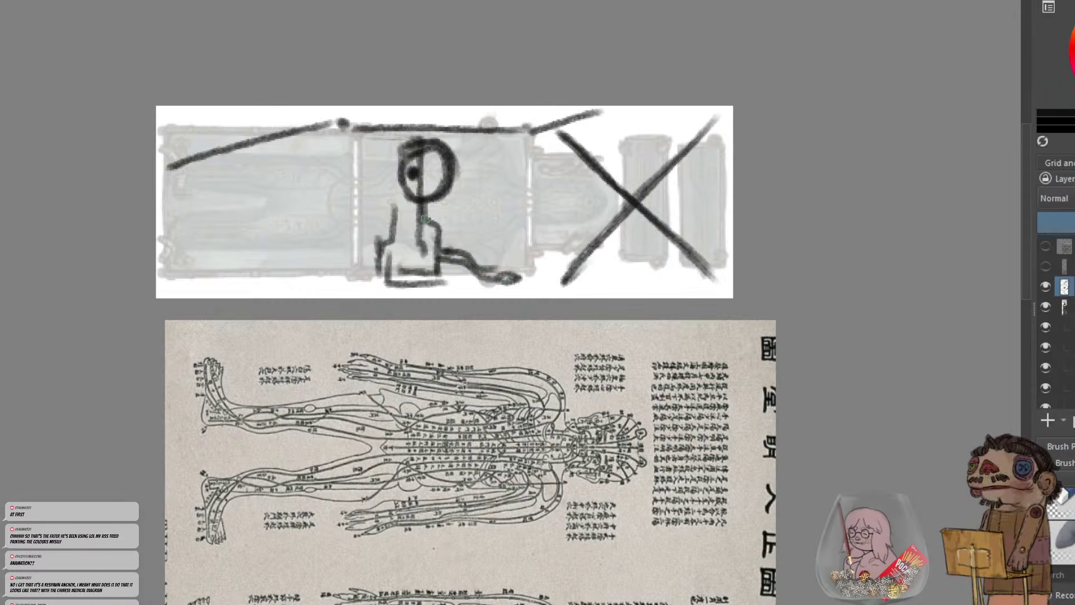
pyautogui.moveTo(401, 217)
pyautogui.mouseDown()
pyautogui.moveTo(432, 220)
pyautogui.moveTo(424, 208)
pyautogui.mouseUp()
pyautogui.moveTo(445, 261); pyautogui.dragTo(433, 279)
# Check the operating table photo in the other document and sketch an angled, hooked strut beneath the leg section
pyautogui.click(560, 0)
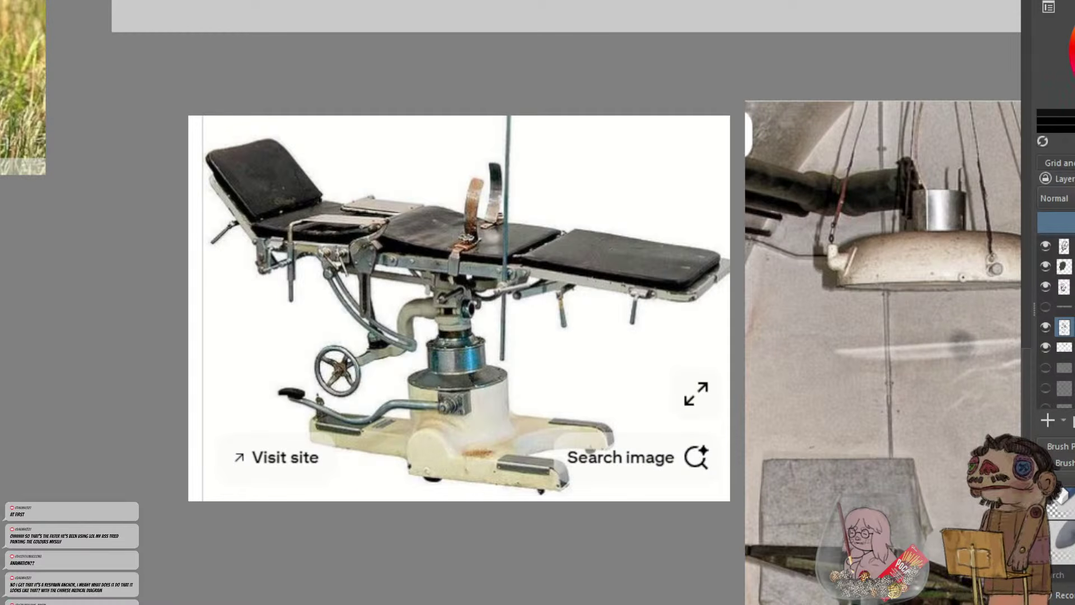
pyautogui.click(542, 1)
pyautogui.moveTo(381, 166)
pyautogui.mouseDown()
pyautogui.moveTo(361, 180)
pyautogui.moveTo(292, 141)
pyautogui.moveTo(354, 185)
pyautogui.moveTo(301, 145)
pyautogui.mouseUp()
pyautogui.hotkey('ctrl', 'z')
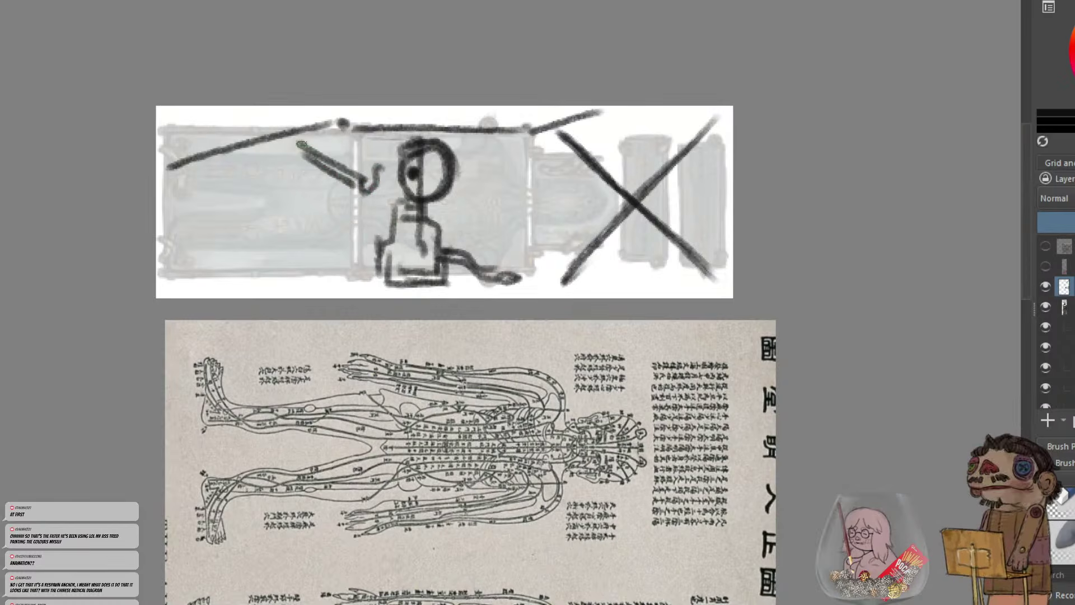
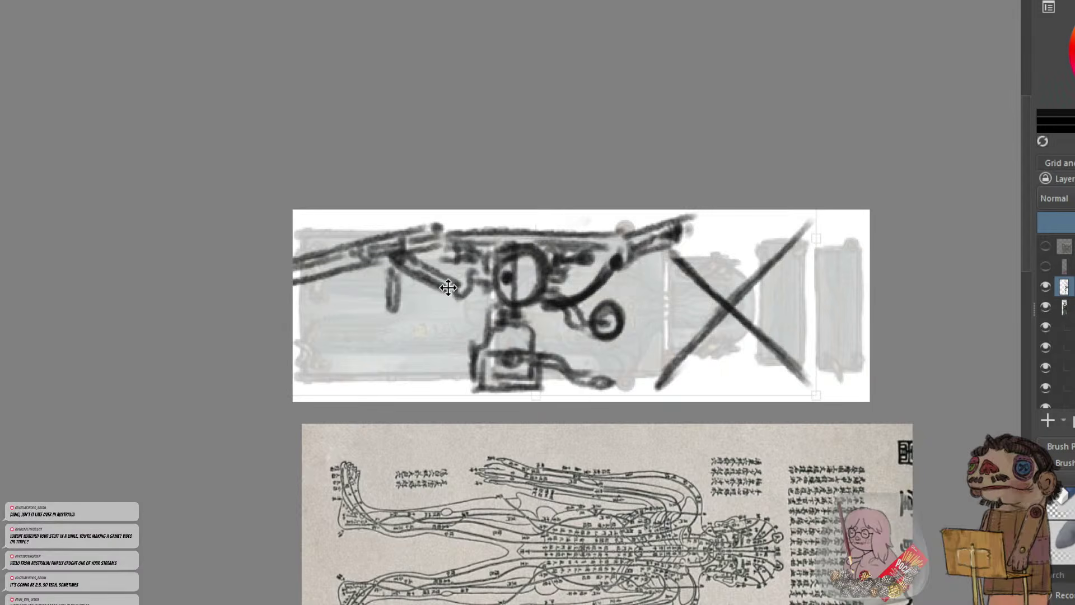
# Lasso the large X and move it farther away from the table sketch, towards the arm panels' end of the canvas
pyautogui.click(448, 287)
pyautogui.click(1, 254)
pyautogui.moveTo(825, 282)
pyautogui.mouseDown()
pyautogui.moveTo(810, 408)
pyautogui.moveTo(646, 389)
pyautogui.moveTo(667, 251)
pyautogui.moveTo(739, 244)
pyautogui.moveTo(849, 193)
pyautogui.moveTo(850, 216)
pyautogui.mouseUp()
pyautogui.hotkey('ctrl', 't')
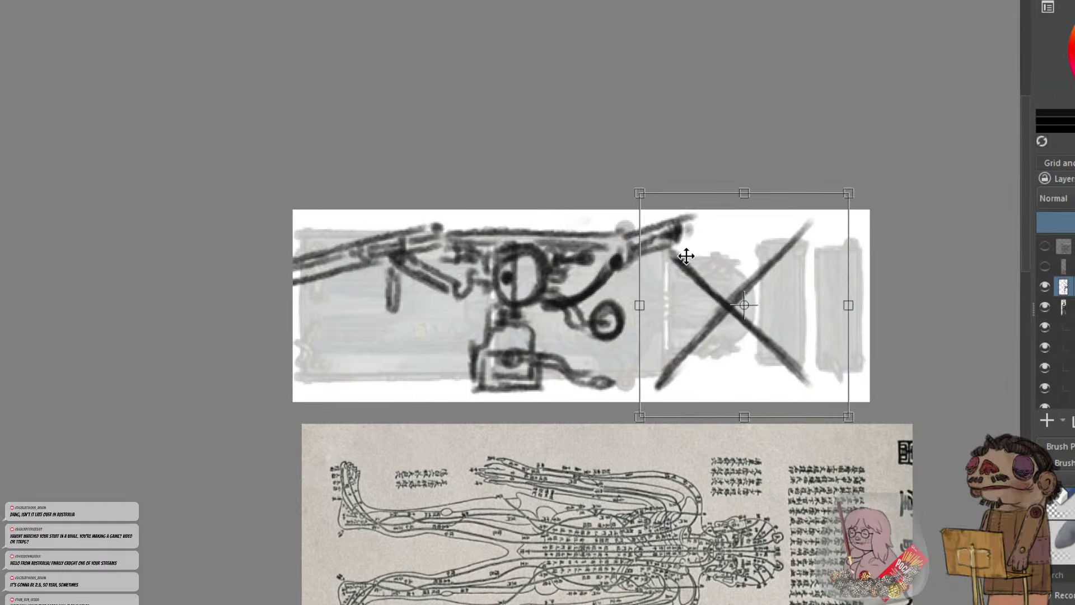
pyautogui.moveTo(683, 254); pyautogui.dragTo(727, 253)
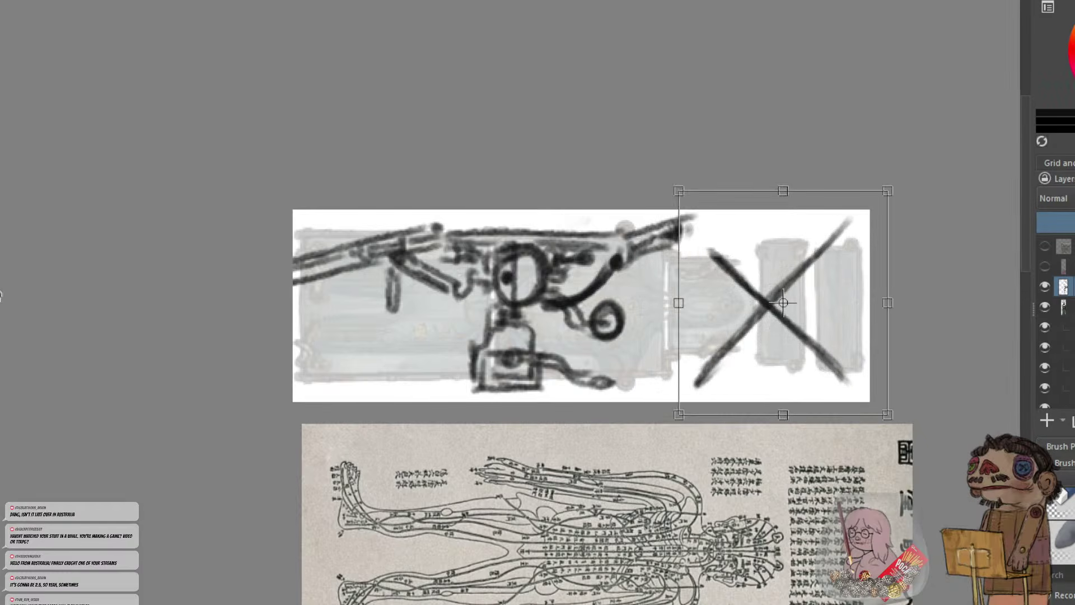
pyautogui.press('Return')
# Shorten the leg section's rails to end inside the canvas and trim the outer tip of the raised head section
pyautogui.scroll(2, 545, 273)
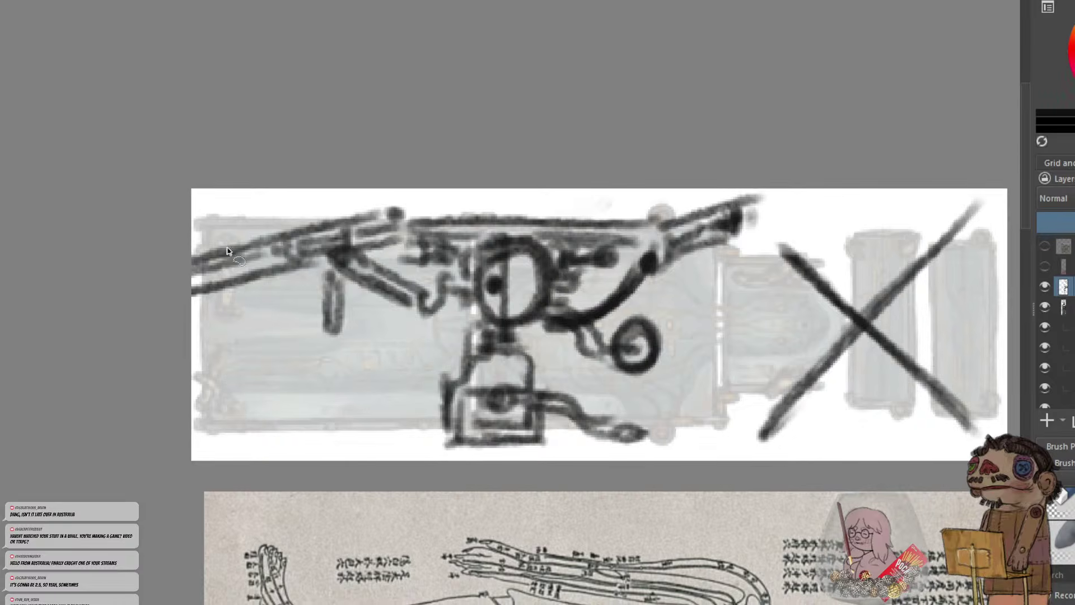
pyautogui.moveTo(387, 223)
pyautogui.mouseDown()
pyautogui.moveTo(278, 244)
pyautogui.moveTo(293, 229)
pyautogui.moveTo(195, 247)
pyautogui.moveTo(207, 292)
pyautogui.mouseUp()
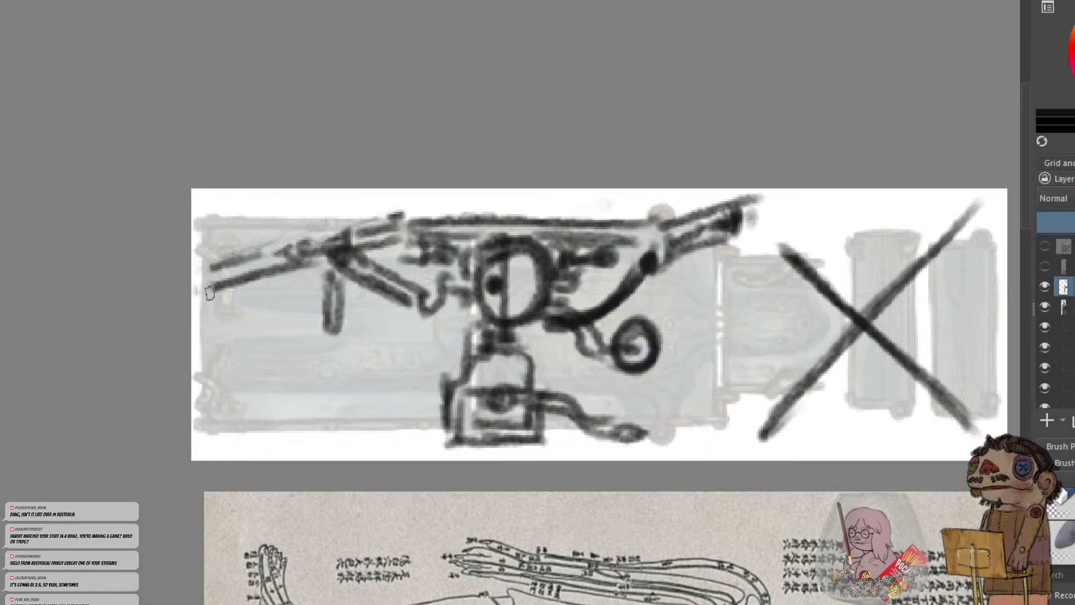
pyautogui.moveTo(427, 207); pyautogui.dragTo(500, 208)
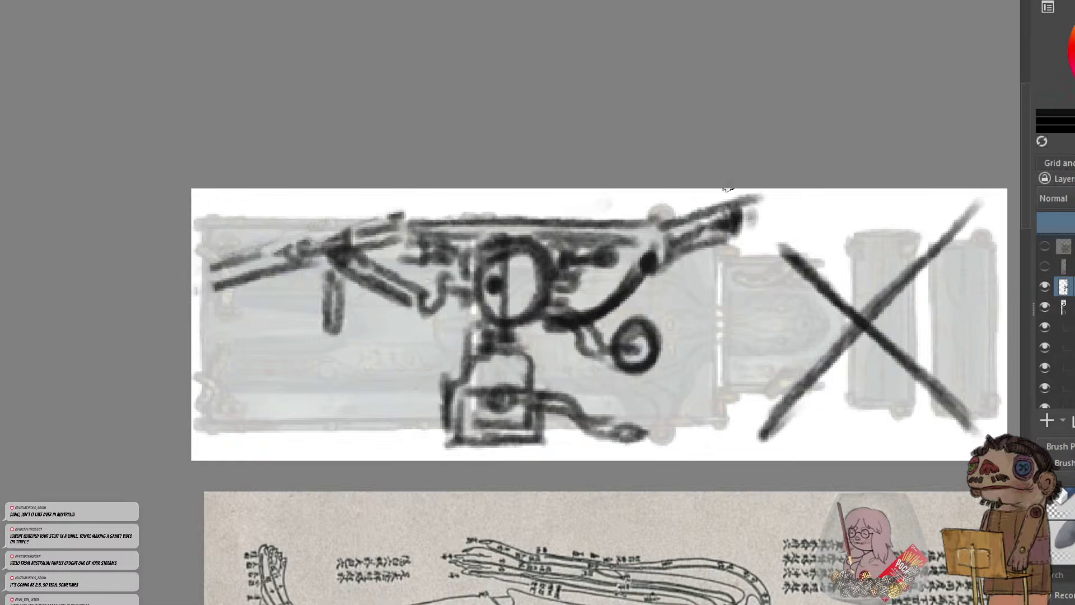
pyautogui.moveTo(683, 209)
pyautogui.mouseDown()
pyautogui.moveTo(767, 197)
pyautogui.moveTo(749, 218)
pyautogui.moveTo(753, 233)
pyautogui.moveTo(756, 219)
pyautogui.moveTo(732, 228)
pyautogui.moveTo(715, 217)
pyautogui.moveTo(741, 202)
pyautogui.moveTo(666, 227)
pyautogui.mouseUp()
pyautogui.press('e')
pyautogui.hotkey('ctrl', 'z')
pyautogui.moveTo(752, 197)
pyautogui.mouseDown()
pyautogui.moveTo(684, 217)
pyautogui.moveTo(752, 209)
pyautogui.mouseUp()
pyautogui.press('e')
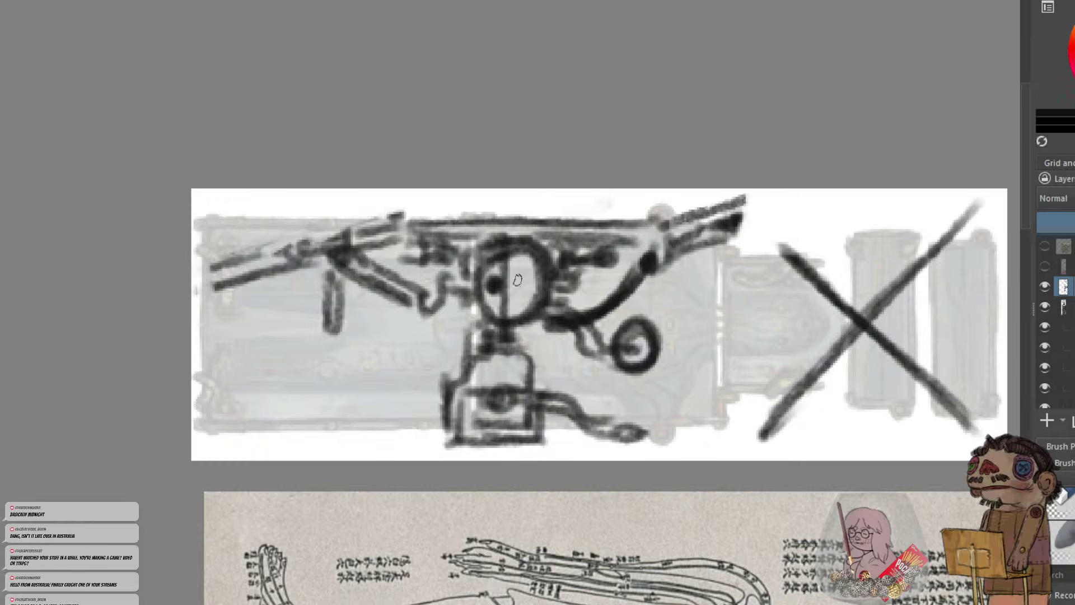
# Erase the dark neck between the round hub and the pedestal and redraw it with cleaner lines
pyautogui.moveTo(496, 329)
pyautogui.mouseDown()
pyautogui.moveTo(498, 342)
pyautogui.moveTo(510, 327)
pyautogui.mouseUp()
pyautogui.press('b')
pyautogui.moveTo(510, 326); pyautogui.dragTo(513, 345)
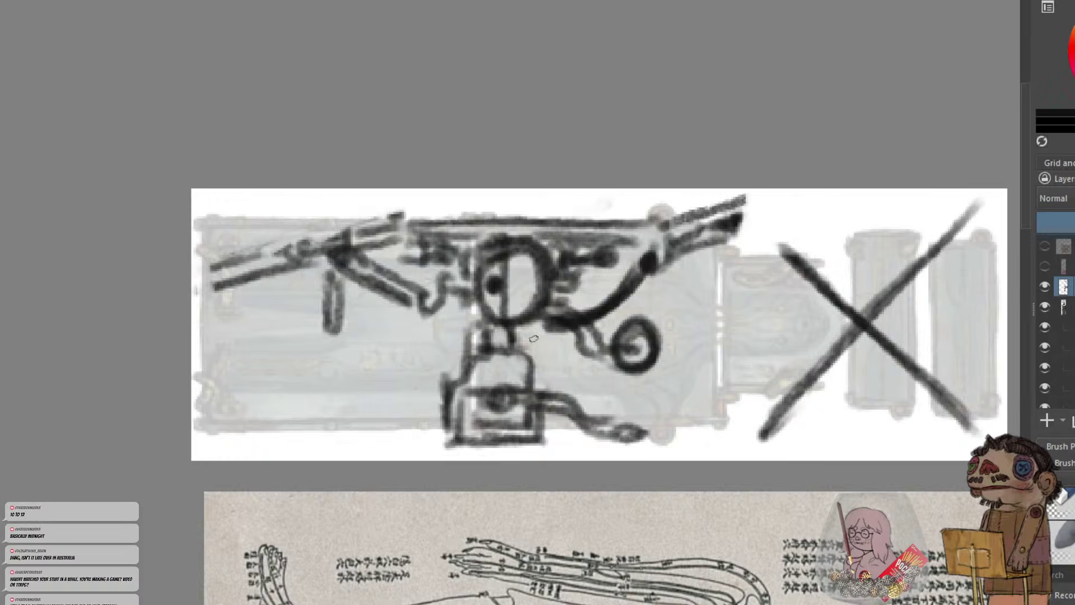
# Clean up the pedestal's neck and shoulders and redraw the pedal arm with a flat pedal at its end
pyautogui.moveTo(475, 333)
pyautogui.mouseDown()
pyautogui.moveTo(510, 340)
pyautogui.moveTo(480, 343)
pyautogui.moveTo(478, 359)
pyautogui.moveTo(493, 361)
pyautogui.moveTo(472, 360)
pyautogui.moveTo(468, 385)
pyautogui.moveTo(473, 355)
pyautogui.moveTo(465, 392)
pyautogui.mouseUp()
pyautogui.moveTo(525, 365)
pyautogui.mouseDown()
pyautogui.moveTo(526, 382)
pyautogui.moveTo(511, 360)
pyautogui.moveTo(520, 347)
pyautogui.moveTo(533, 381)
pyautogui.mouseUp()
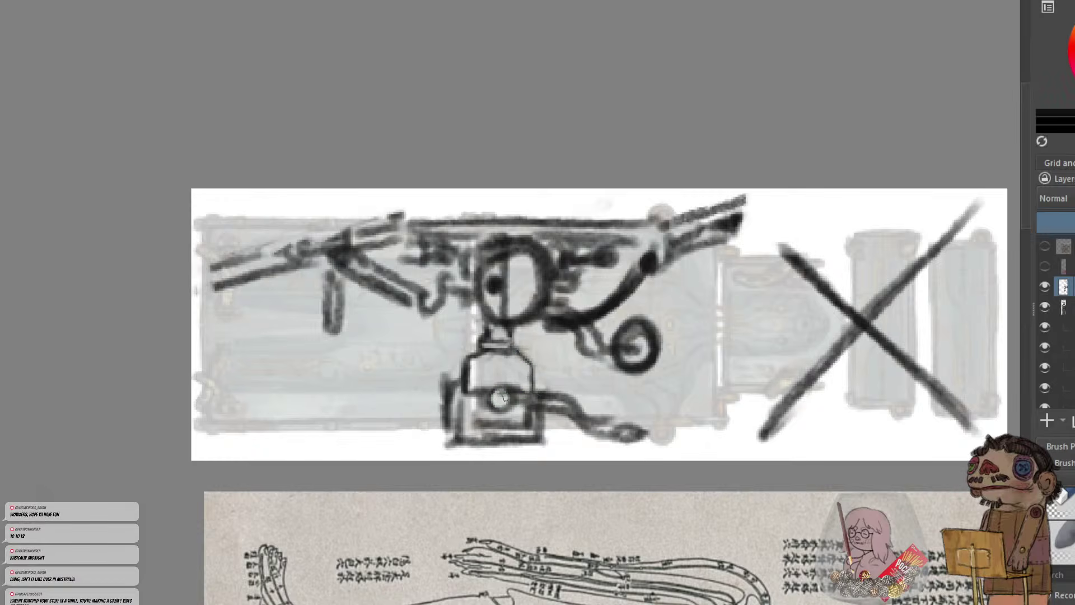
pyautogui.moveTo(515, 398)
pyautogui.mouseDown()
pyautogui.moveTo(558, 401)
pyautogui.moveTo(603, 430)
pyautogui.mouseUp()
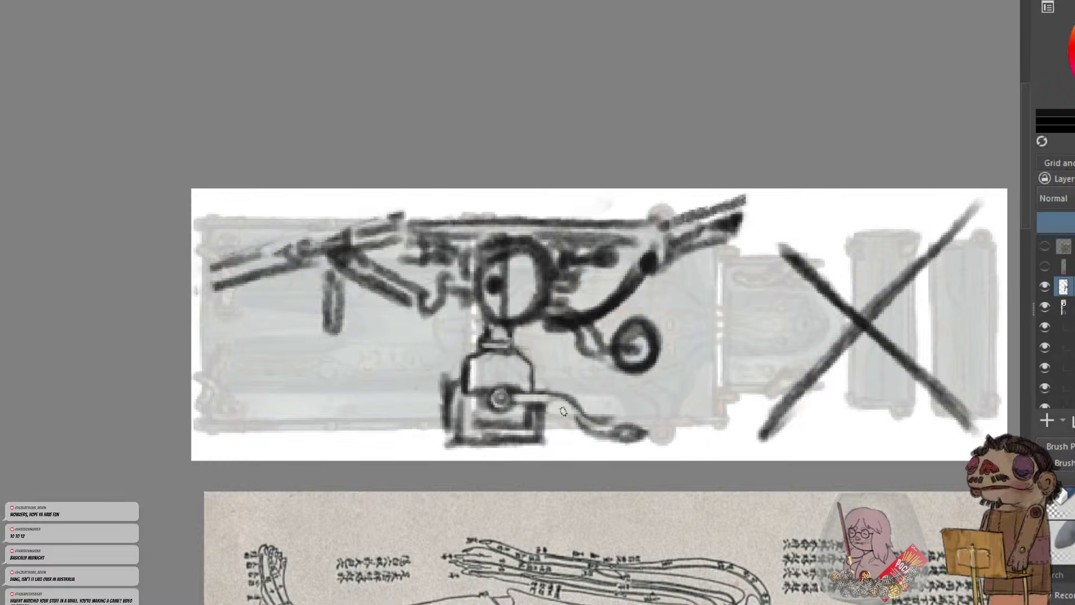
pyautogui.moveTo(623, 422)
pyautogui.mouseDown()
pyautogui.moveTo(637, 447)
pyautogui.moveTo(618, 415)
pyautogui.moveTo(593, 413)
pyautogui.moveTo(621, 432)
pyautogui.moveTo(610, 430)
pyautogui.moveTo(657, 416)
pyautogui.moveTo(608, 424)
pyautogui.mouseUp()
# Carve concentric rings into the small handwheel and redraw the bent bracket joining it to the table mechanism
pyautogui.moveTo(627, 330)
pyautogui.mouseDown()
pyautogui.moveTo(653, 333)
pyautogui.moveTo(630, 364)
pyautogui.moveTo(633, 324)
pyautogui.moveTo(648, 361)
pyautogui.moveTo(627, 366)
pyautogui.mouseUp()
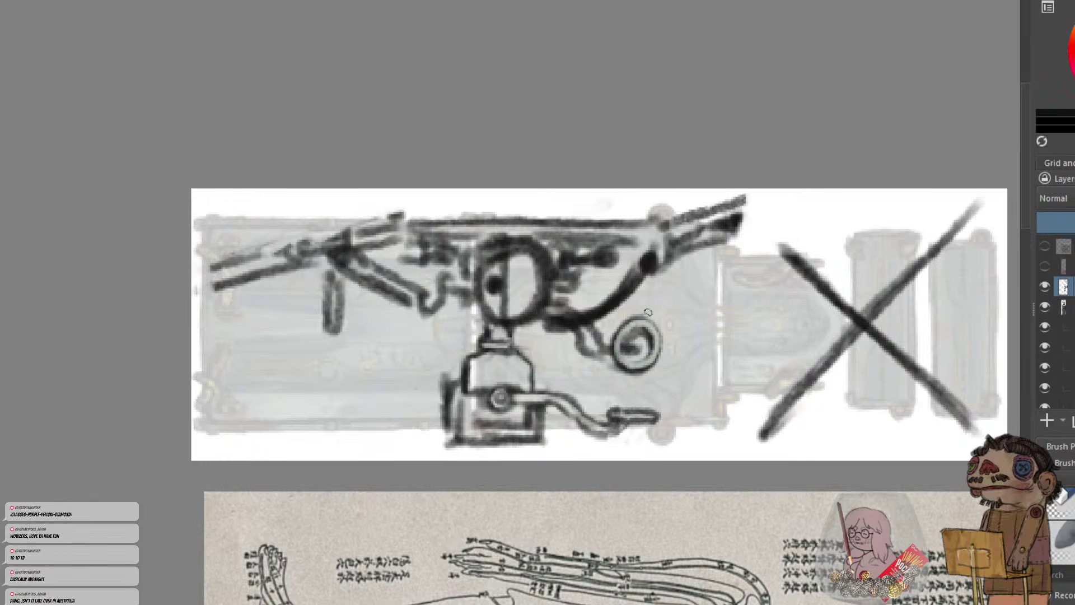
pyautogui.moveTo(648, 314)
pyautogui.mouseDown()
pyautogui.moveTo(634, 338)
pyautogui.moveTo(650, 339)
pyautogui.moveTo(639, 332)
pyautogui.moveTo(633, 347)
pyautogui.moveTo(646, 345)
pyautogui.moveTo(631, 338)
pyautogui.moveTo(638, 330)
pyautogui.moveTo(650, 351)
pyautogui.moveTo(629, 345)
pyautogui.mouseUp()
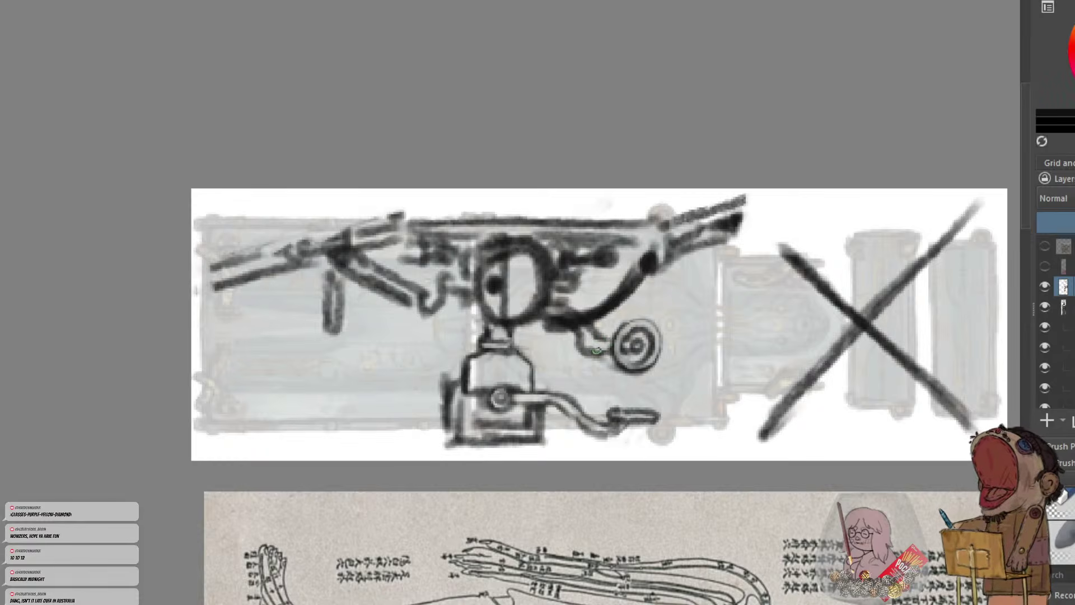
pyautogui.moveTo(596, 351); pyautogui.dragTo(550, 303)
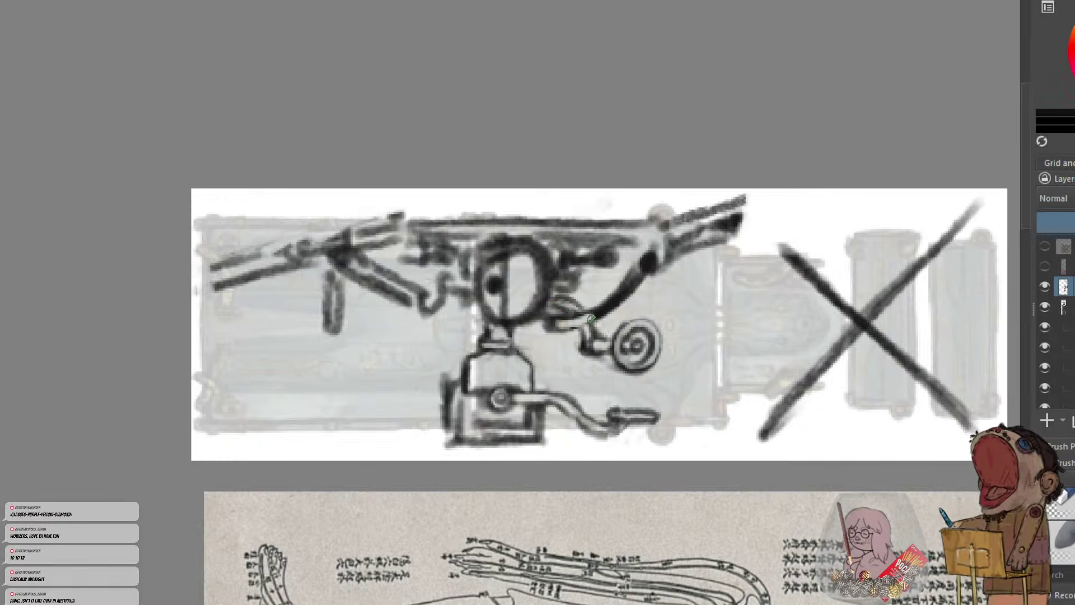
# Rework the solid curved strut above the small handwheel into a hollow outlined tube with a rounded pivot end
pyautogui.moveTo(590, 318)
pyautogui.mouseDown()
pyautogui.moveTo(561, 320)
pyautogui.moveTo(585, 314)
pyautogui.moveTo(582, 327)
pyautogui.moveTo(636, 274)
pyautogui.moveTo(583, 314)
pyautogui.moveTo(626, 282)
pyautogui.mouseUp()
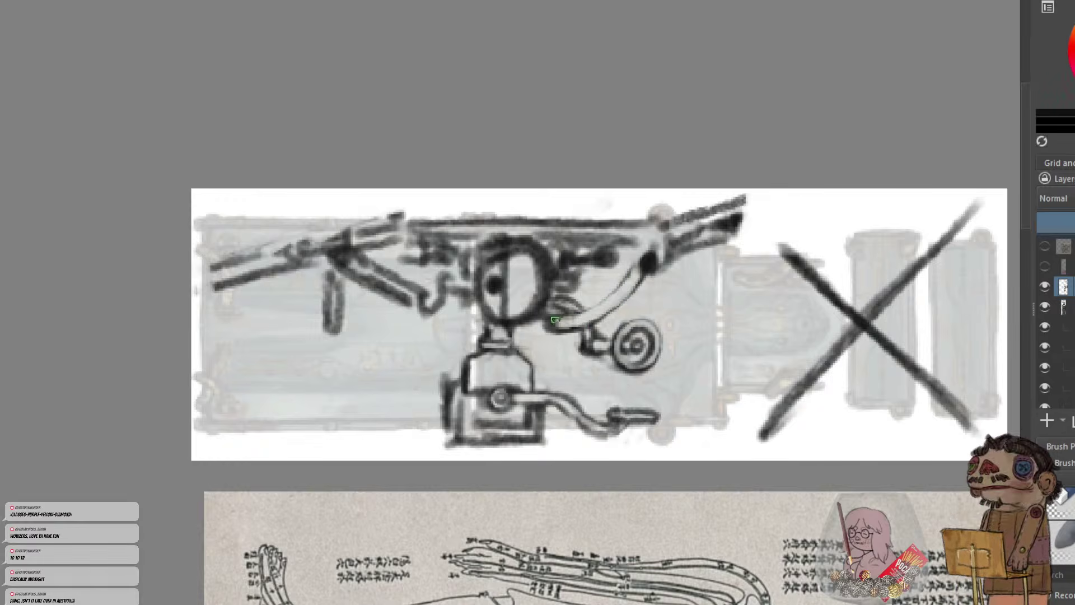
pyautogui.moveTo(554, 319)
pyautogui.mouseDown()
pyautogui.moveTo(611, 309)
pyautogui.moveTo(643, 271)
pyautogui.moveTo(591, 328)
pyautogui.moveTo(553, 327)
pyautogui.moveTo(619, 291)
pyautogui.mouseUp()
pyautogui.hotkey('ctrl', 'z')
pyautogui.moveTo(553, 317)
pyautogui.mouseDown()
pyautogui.moveTo(607, 304)
pyautogui.moveTo(634, 260)
pyautogui.moveTo(641, 291)
pyautogui.moveTo(643, 274)
pyautogui.moveTo(623, 289)
pyautogui.mouseUp()
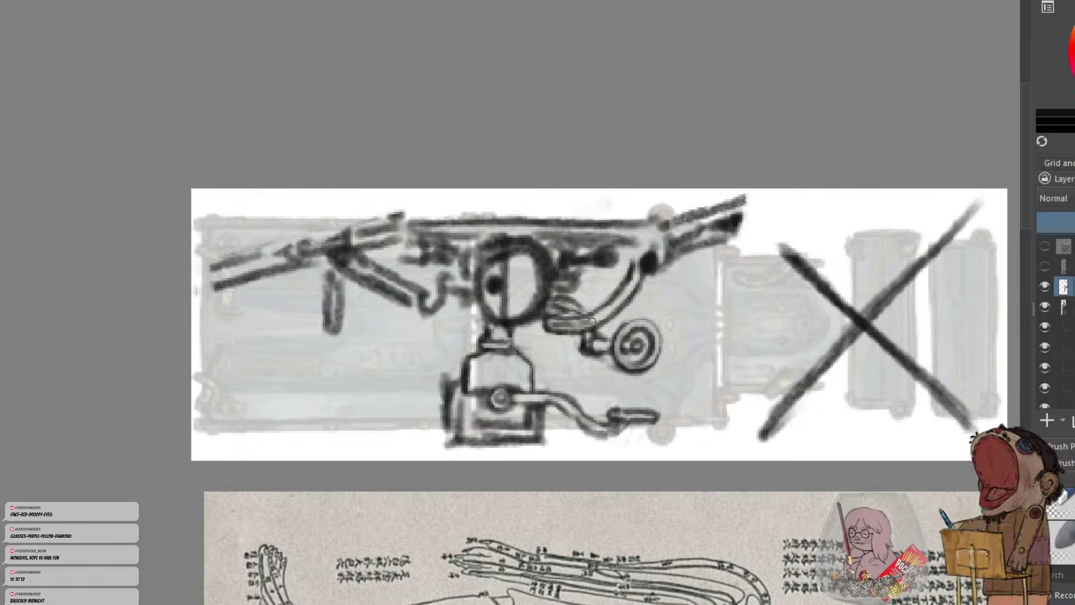
pyautogui.hotkey('ctrl', 'z')
pyautogui.moveTo(604, 315); pyautogui.dragTo(636, 281)
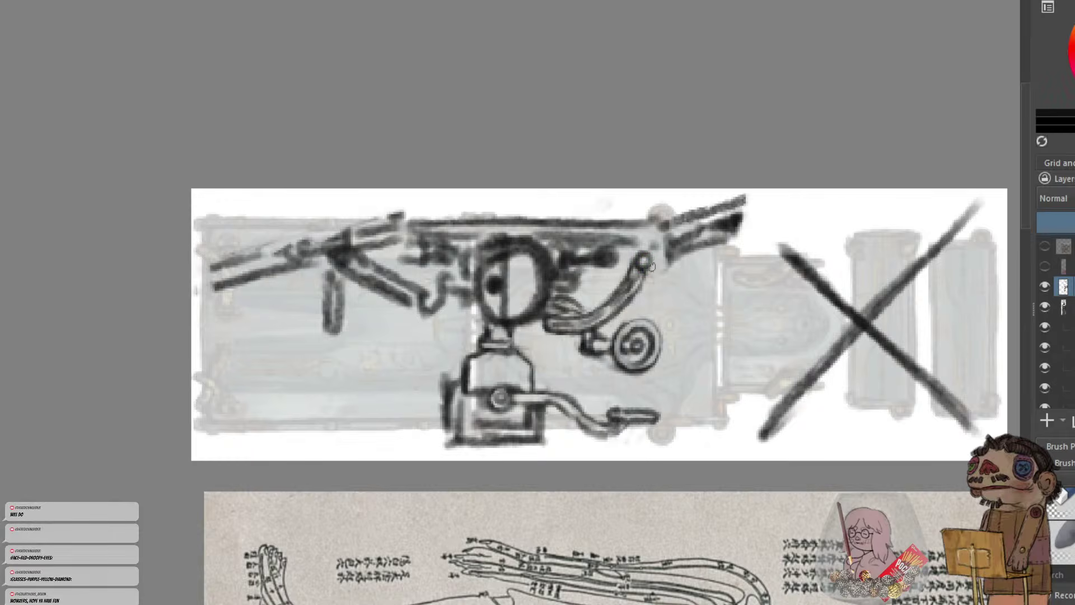
pyautogui.moveTo(648, 270); pyautogui.dragTo(633, 300)
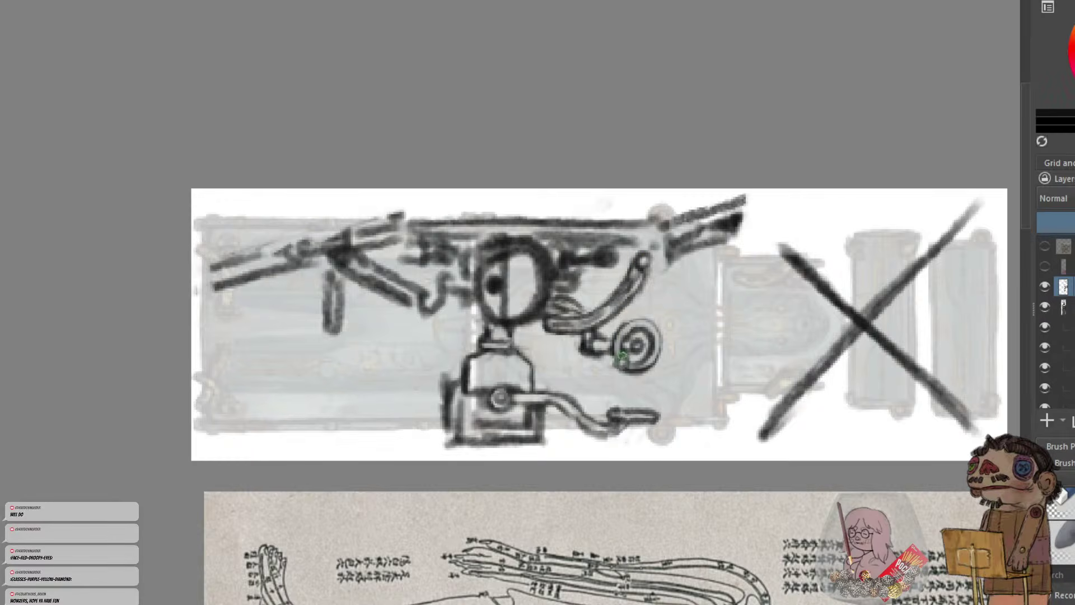
# Draw spokes inside the small handwheel and compare it with the operating table photo in the other document
pyautogui.moveTo(621, 359)
pyautogui.mouseDown()
pyautogui.moveTo(639, 346)
pyautogui.moveTo(638, 359)
pyautogui.mouseUp()
pyautogui.hotkey('ctrl', 'Tab')
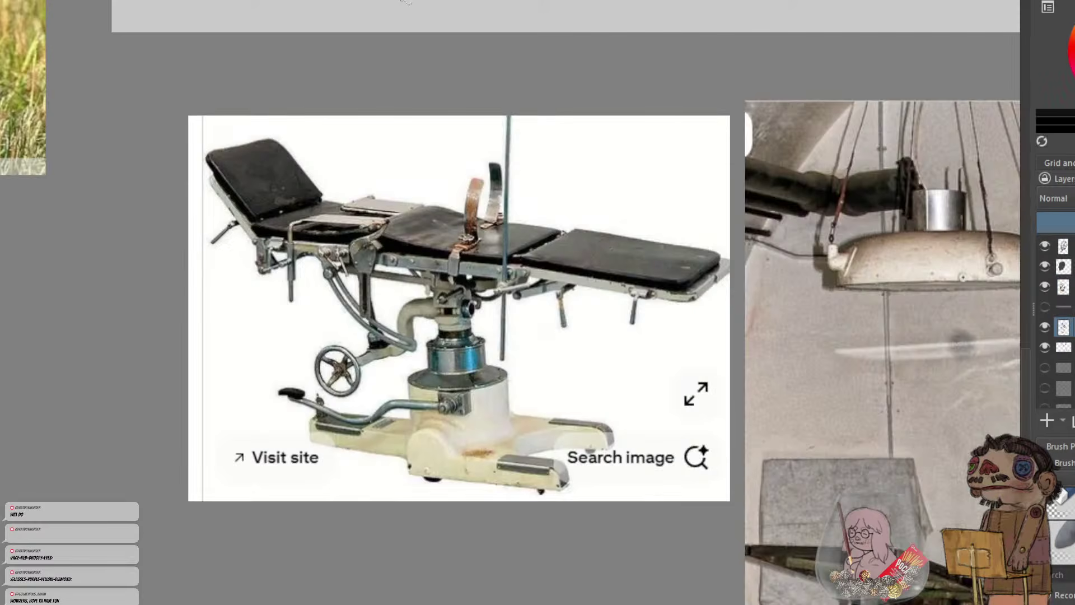
pyautogui.hotkey('ctrl', 'Tab')
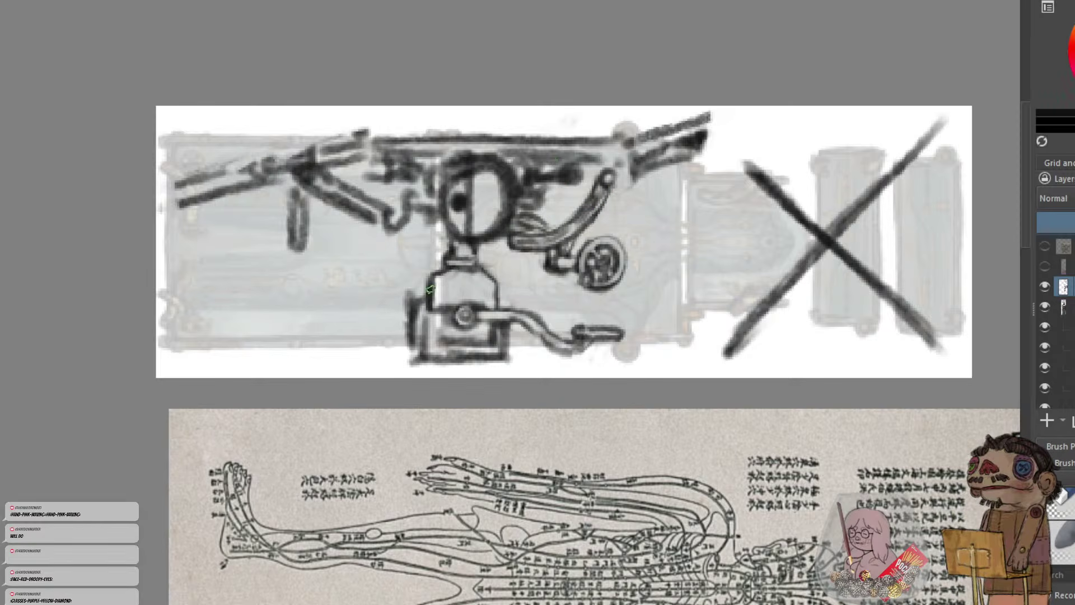
# Erase the stray thick lines beside the pedestal, check the table photo, and centre a vertical mirror guide on the pedestal
pyautogui.moveTo(430, 277)
pyautogui.mouseDown()
pyautogui.moveTo(426, 307)
pyautogui.moveTo(429, 298)
pyautogui.mouseUp()
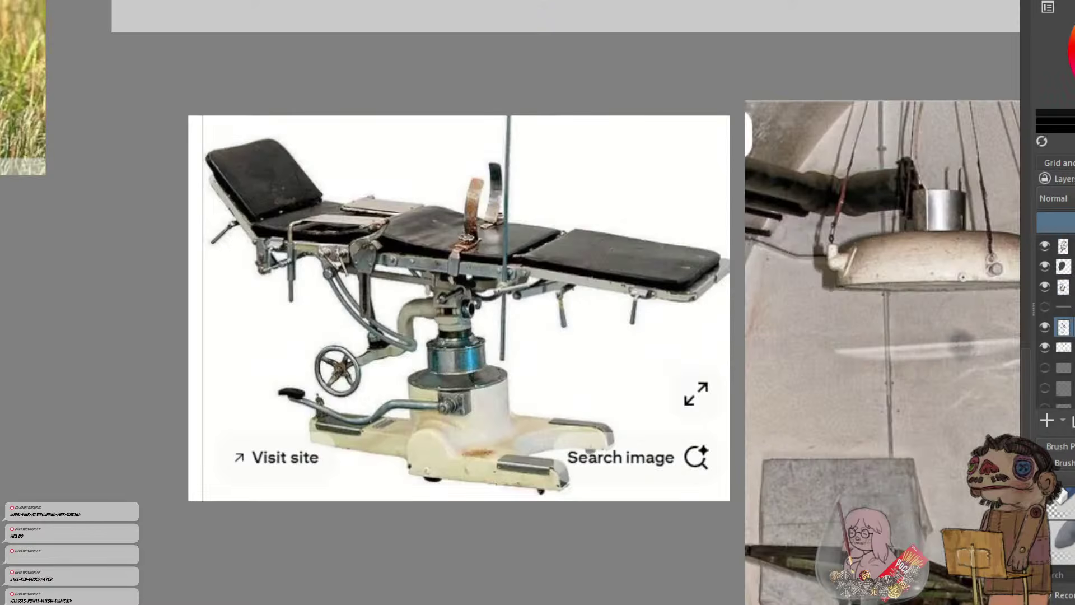
pyautogui.hotkey('ctrl', 'Tab')
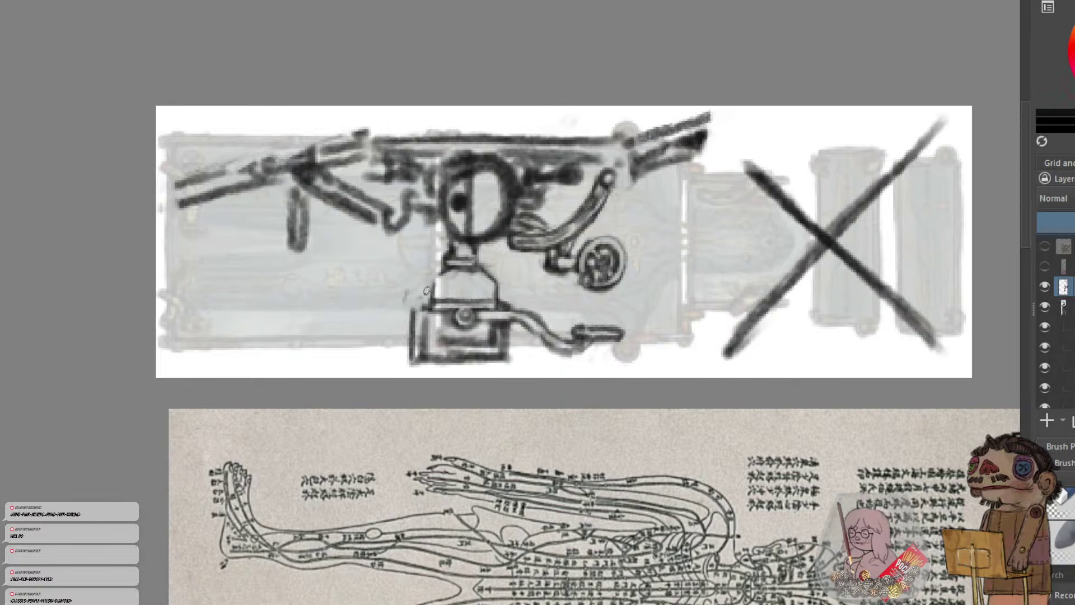
pyautogui.press('m')
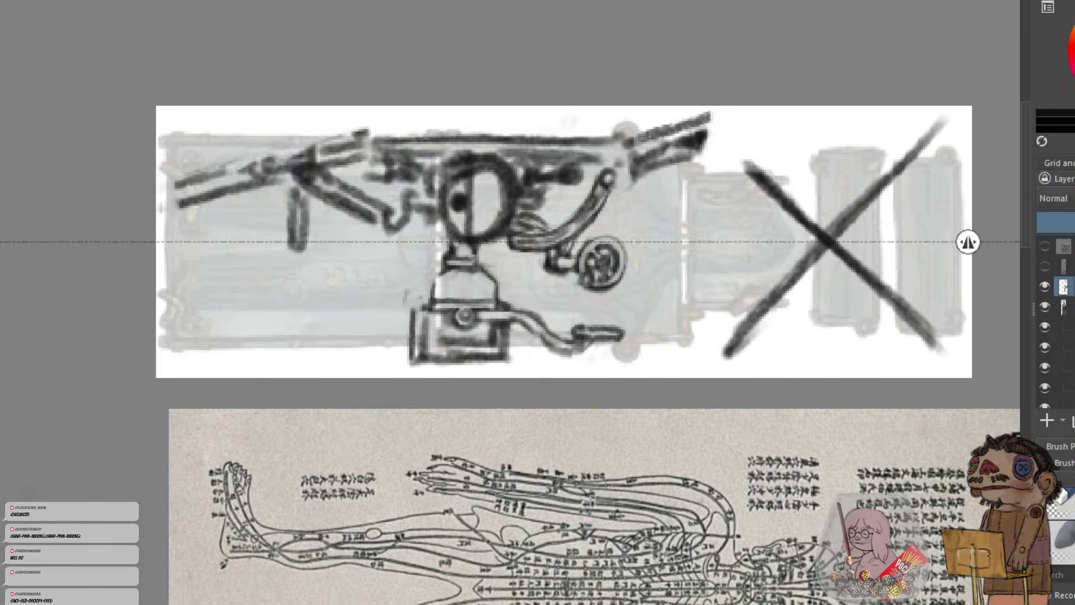
pyautogui.hotkey('shift', 'm')
pyautogui.press('m')
pyautogui.moveTo(972, 34); pyautogui.dragTo(463, 35)
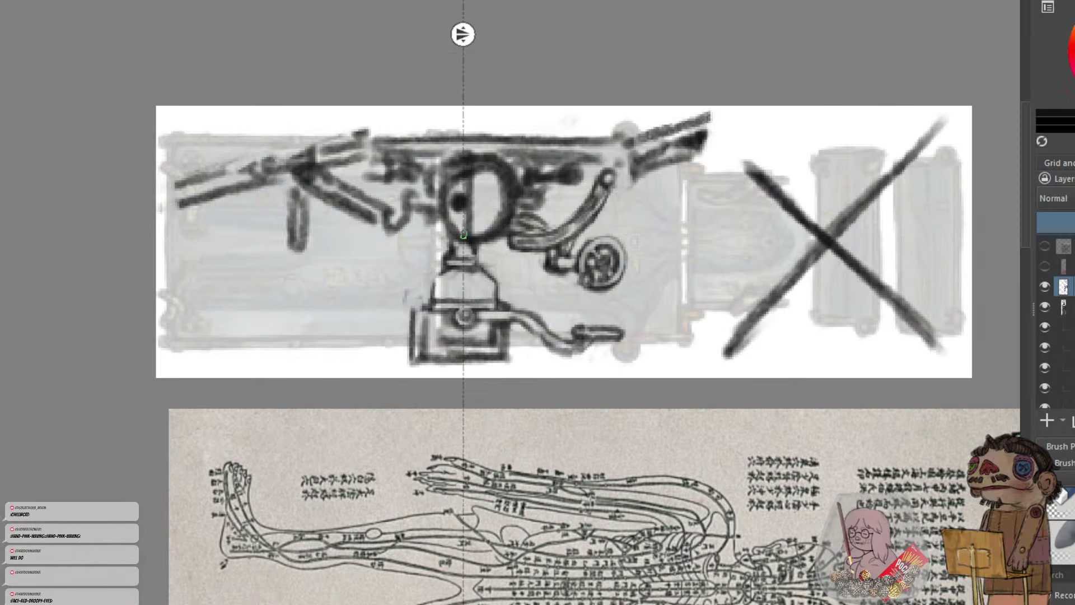
# Redraw the pedestal symmetrically with a tapered trapezoid base and a narrow neck flaring down onto it
pyautogui.moveTo(441, 263)
pyautogui.mouseDown()
pyautogui.moveTo(450, 242)
pyautogui.moveTo(445, 267)
pyautogui.moveTo(413, 306)
pyautogui.moveTo(411, 320)
pyautogui.moveTo(413, 308)
pyautogui.moveTo(423, 314)
pyautogui.moveTo(418, 359)
pyautogui.mouseUp()
pyautogui.press('e')
pyautogui.moveTo(421, 330)
pyautogui.mouseDown()
pyautogui.moveTo(420, 356)
pyautogui.moveTo(428, 329)
pyautogui.moveTo(434, 349)
pyautogui.moveTo(444, 325)
pyautogui.moveTo(451, 343)
pyautogui.moveTo(464, 344)
pyautogui.moveTo(423, 353)
pyautogui.mouseUp()
pyautogui.press('e')
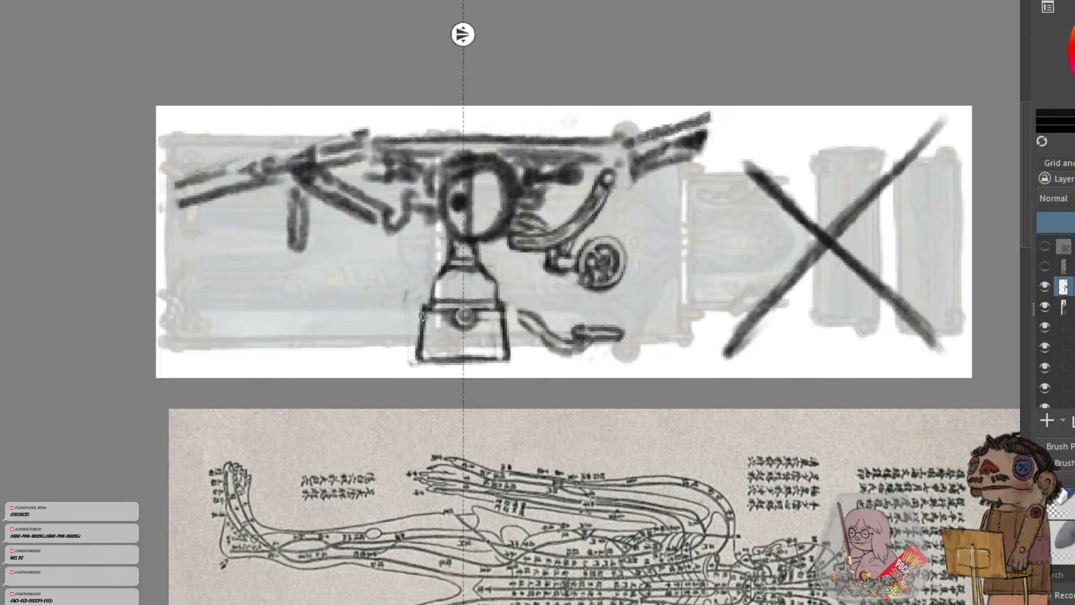
pyautogui.moveTo(417, 302); pyautogui.dragTo(415, 359)
pyautogui.press('e')
pyautogui.moveTo(426, 306); pyautogui.dragTo(416, 353)
pyautogui.hotkey('ctrl', 'z')
pyautogui.moveTo(441, 272)
pyautogui.mouseDown()
pyautogui.moveTo(439, 283)
pyautogui.moveTo(451, 239)
pyautogui.moveTo(433, 297)
pyautogui.mouseUp()
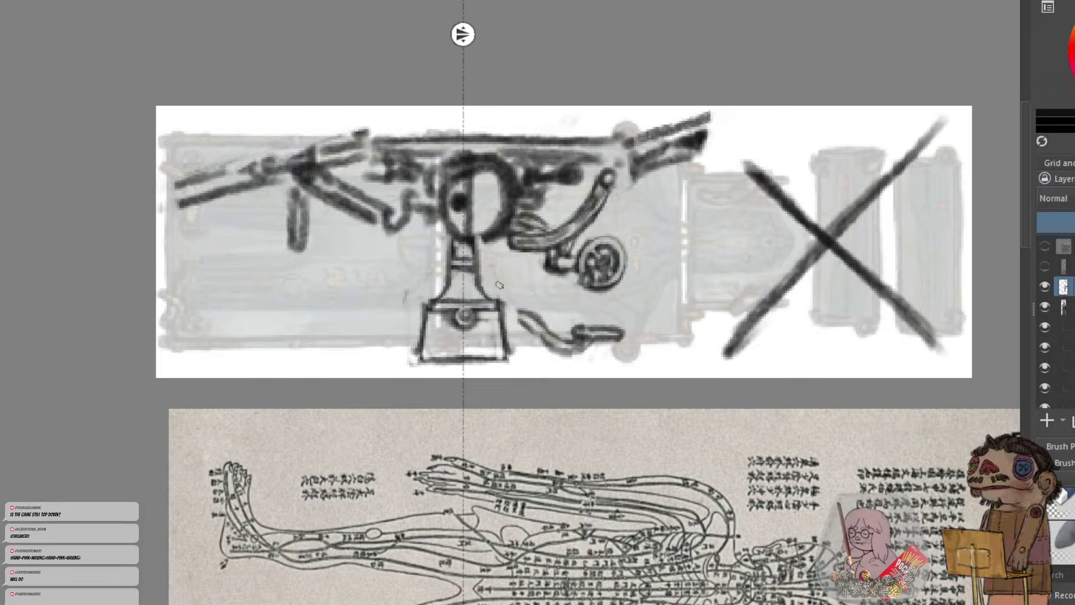
pyautogui.moveTo(494, 300); pyautogui.dragTo(482, 318)
# Turn off mirrored drawing and reconnect the pedal arm to the round pivot on the pedestal base
pyautogui.hotkey('shift', 'm')
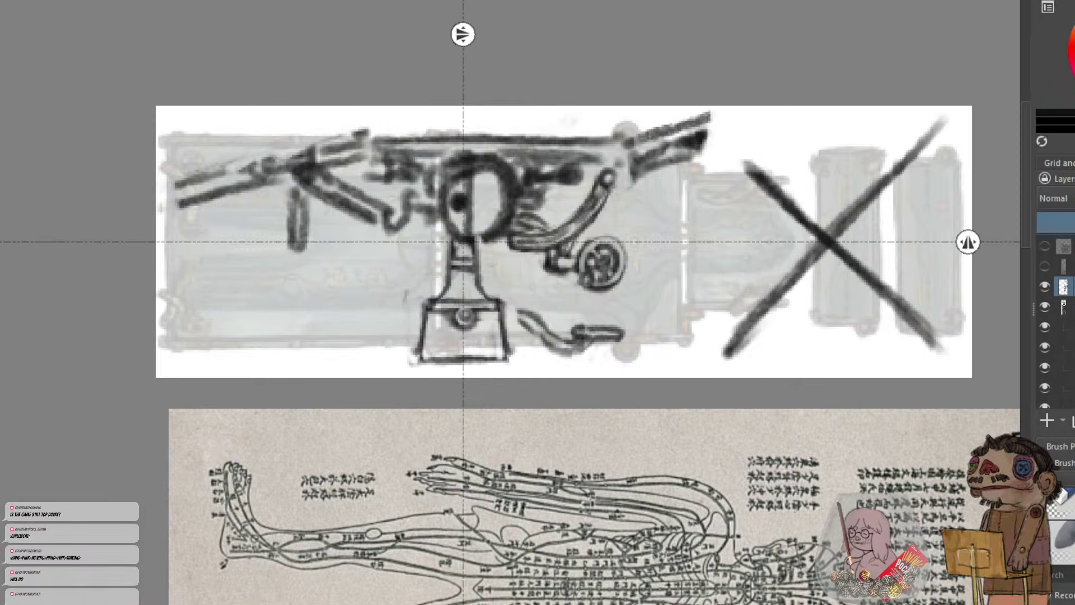
pyautogui.hotkey('shift', 'm')
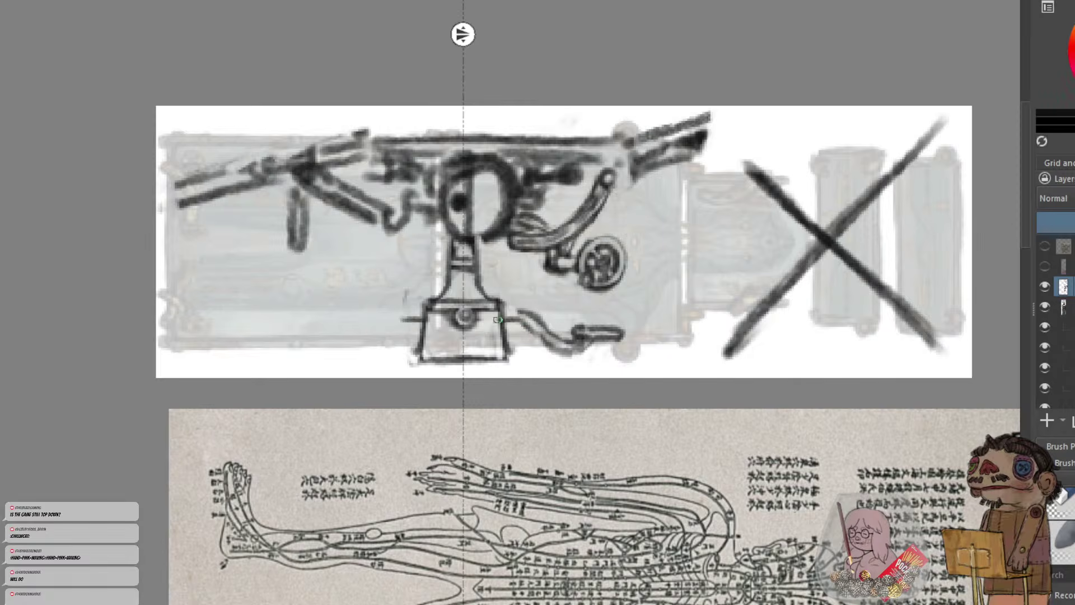
pyautogui.hotkey('shift', 'm')
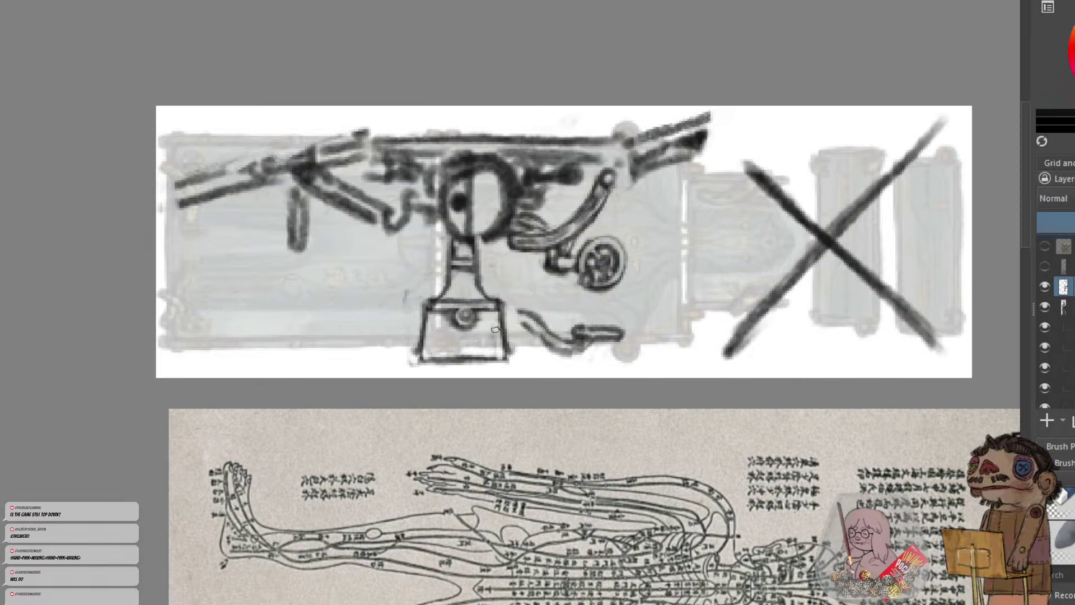
pyautogui.moveTo(522, 323); pyautogui.dragTo(476, 320)
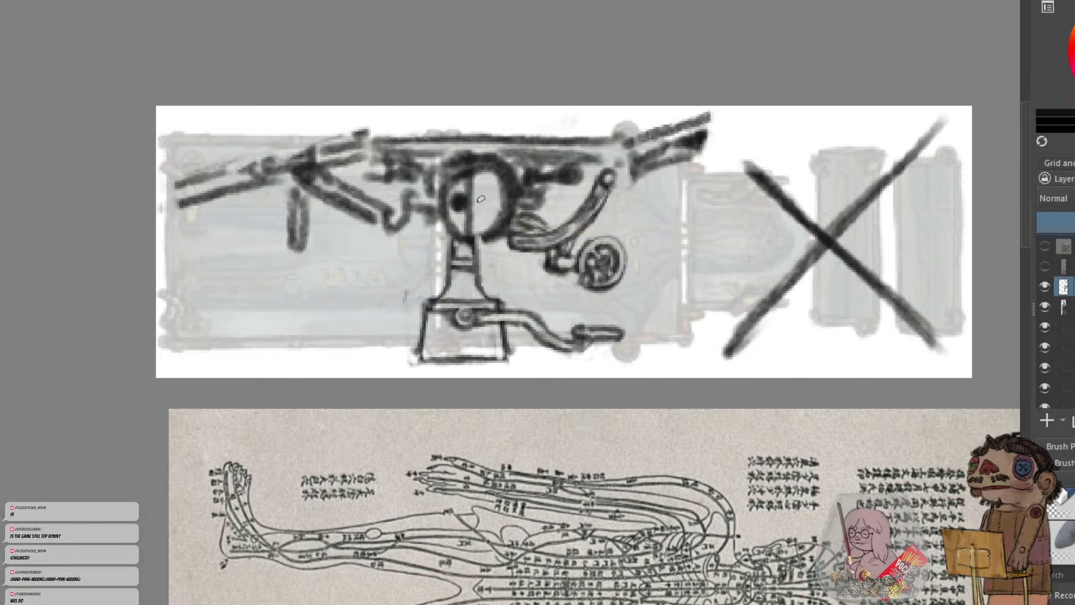
# Turn the large round hub into a spoked handwheel and draw a crank from its rim knob to the angled strut
pyautogui.moveTo(471, 188)
pyautogui.mouseDown()
pyautogui.moveTo(502, 175)
pyautogui.moveTo(459, 171)
pyautogui.moveTo(446, 206)
pyautogui.moveTo(469, 228)
pyautogui.moveTo(502, 221)
pyautogui.moveTo(474, 229)
pyautogui.moveTo(443, 202)
pyautogui.moveTo(458, 167)
pyautogui.moveTo(495, 164)
pyautogui.moveTo(511, 184)
pyautogui.moveTo(497, 222)
pyautogui.moveTo(493, 168)
pyautogui.moveTo(510, 217)
pyautogui.moveTo(491, 159)
pyautogui.moveTo(509, 180)
pyautogui.moveTo(464, 162)
pyautogui.mouseUp()
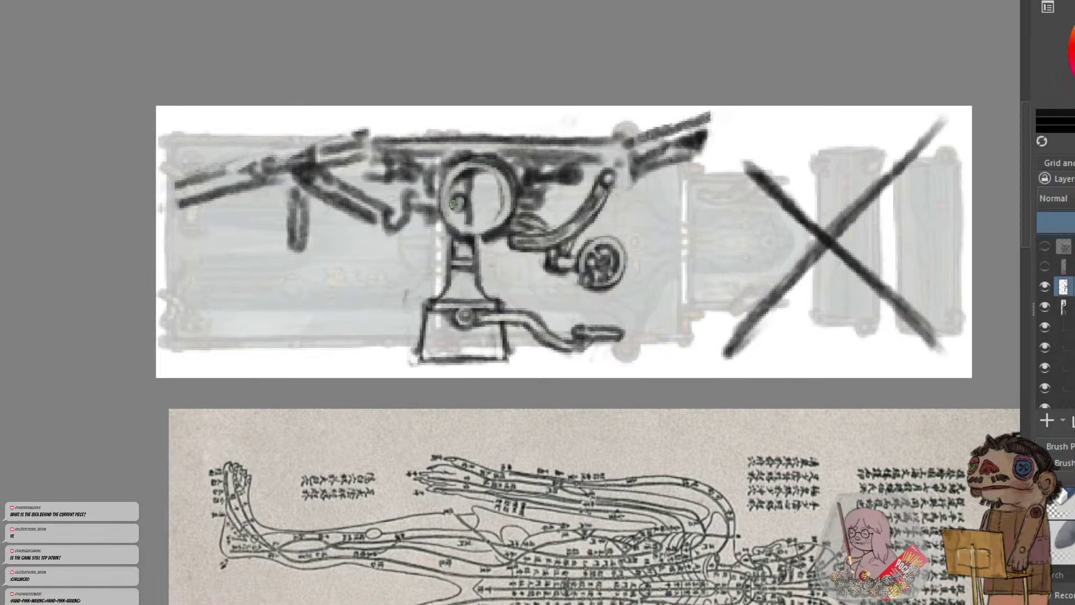
pyautogui.moveTo(455, 207); pyautogui.dragTo(471, 194)
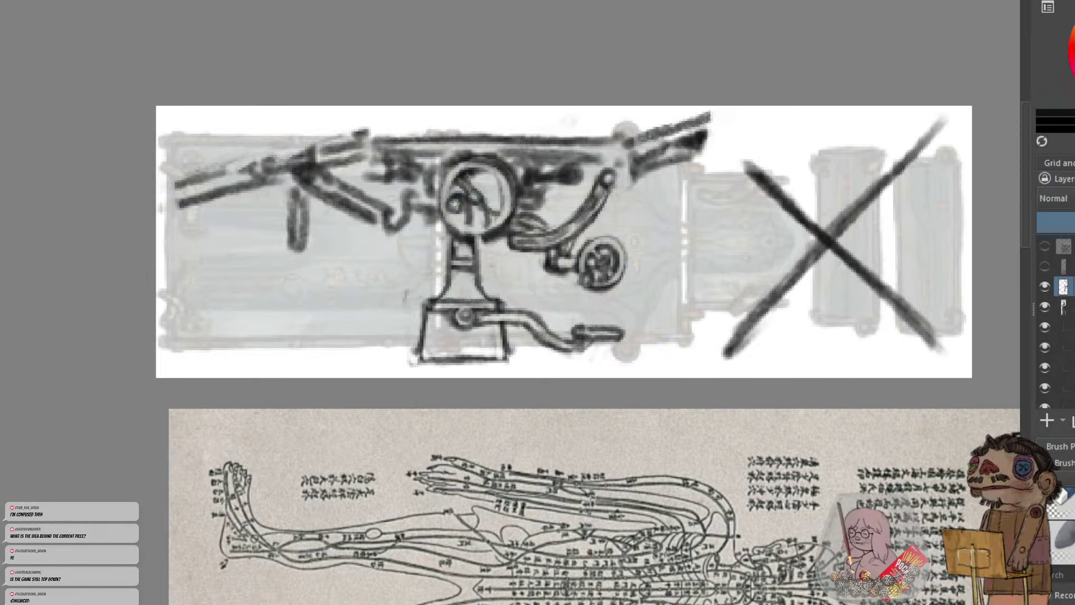
pyautogui.moveTo(455, 204)
pyautogui.mouseDown()
pyautogui.moveTo(444, 215)
pyautogui.moveTo(448, 200)
pyautogui.mouseUp()
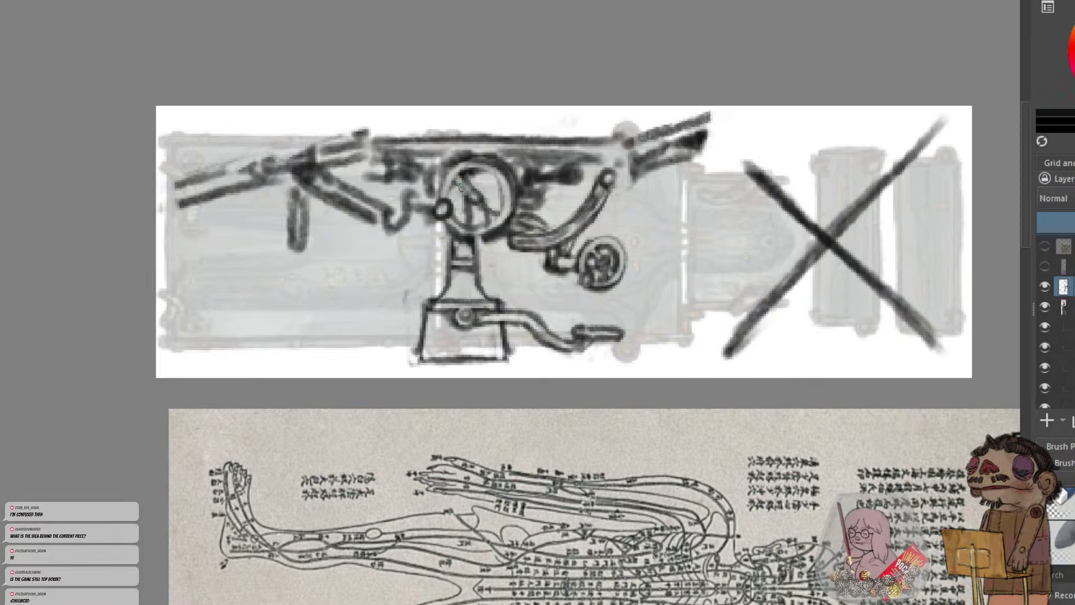
pyautogui.moveTo(452, 183)
pyautogui.mouseDown()
pyautogui.moveTo(469, 202)
pyautogui.moveTo(460, 214)
pyautogui.moveTo(462, 200)
pyautogui.moveTo(452, 208)
pyautogui.moveTo(495, 168)
pyautogui.mouseUp()
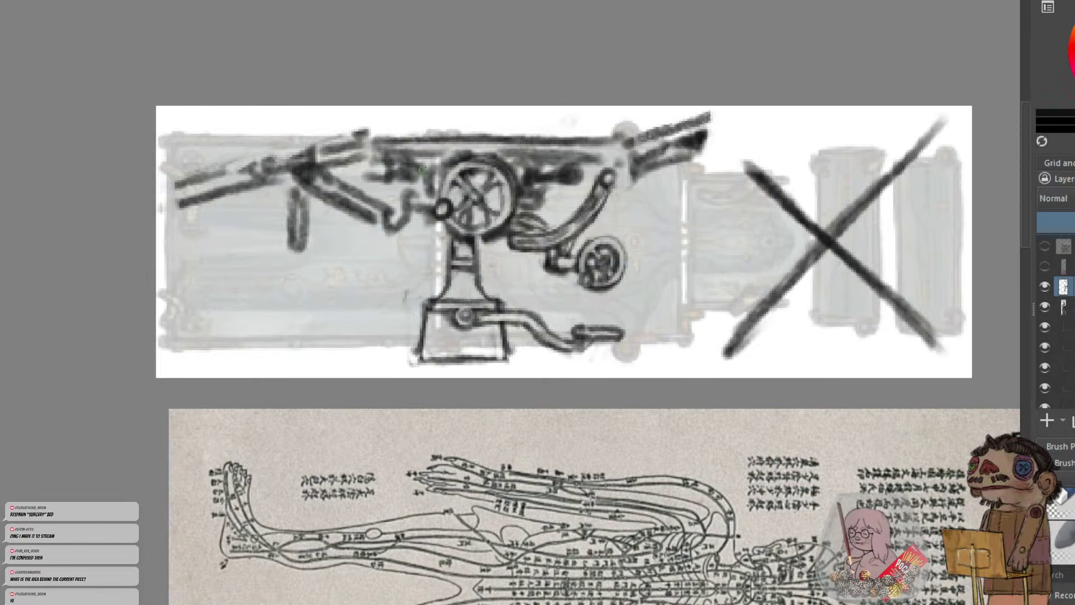
pyautogui.moveTo(405, 168)
pyautogui.mouseDown()
pyautogui.moveTo(397, 210)
pyautogui.moveTo(431, 192)
pyautogui.moveTo(401, 190)
pyautogui.moveTo(400, 205)
pyautogui.moveTo(410, 196)
pyautogui.moveTo(422, 207)
pyautogui.moveTo(393, 202)
pyautogui.moveTo(390, 225)
pyautogui.moveTo(346, 212)
pyautogui.moveTo(386, 224)
pyautogui.mouseUp()
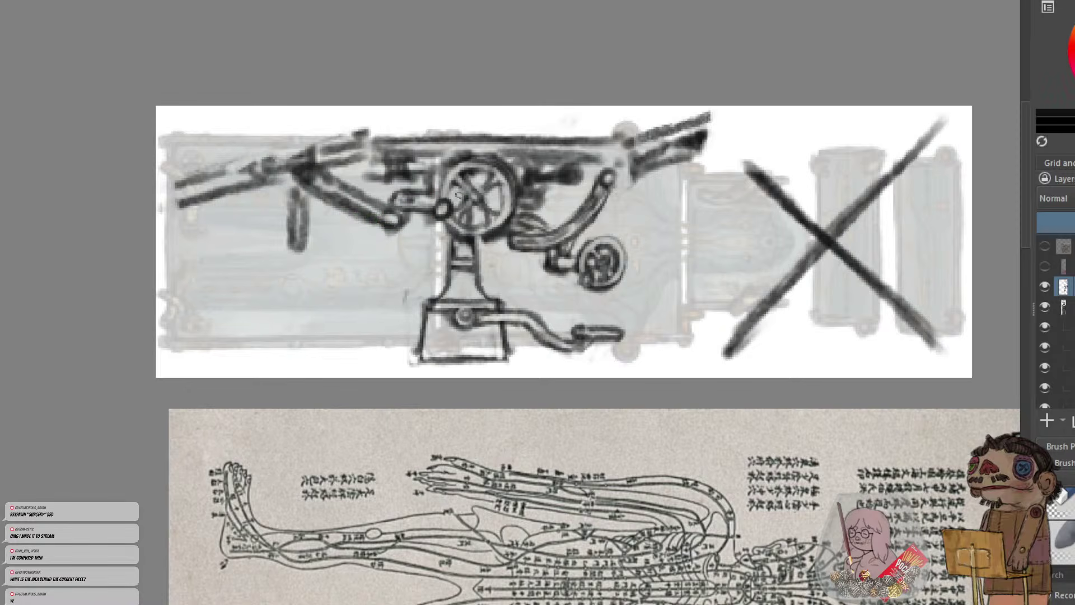
pyautogui.moveTo(449, 201)
pyautogui.mouseDown()
pyautogui.moveTo(480, 186)
pyautogui.moveTo(486, 198)
pyautogui.moveTo(497, 190)
pyautogui.moveTo(500, 204)
pyautogui.moveTo(472, 176)
pyautogui.mouseUp()
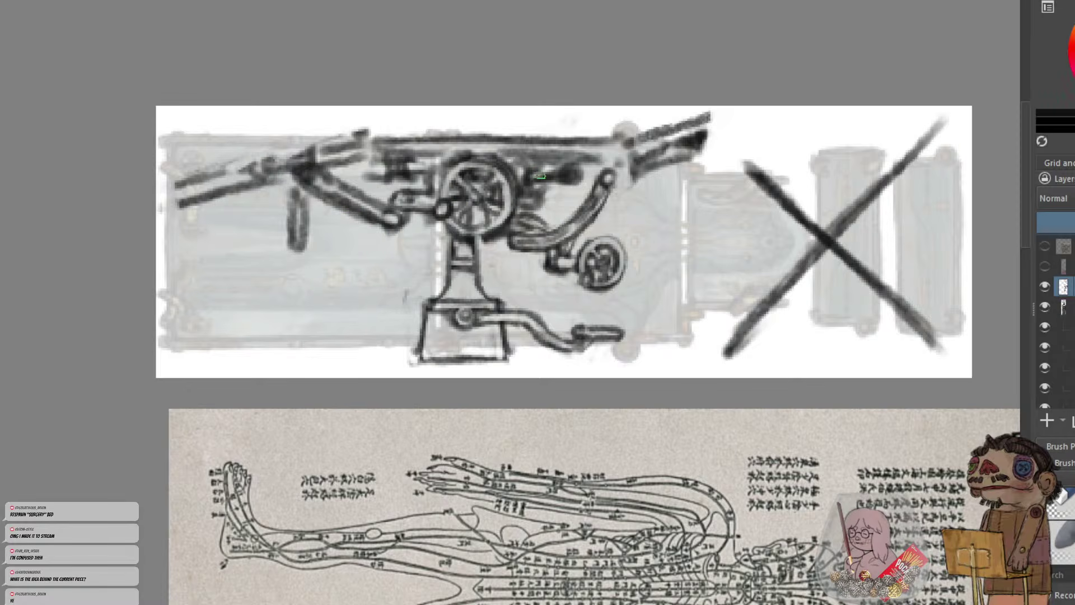
# Hollow out the dark knobbed bar beneath the tabletop beside the large handwheel and clean up its outline
pyautogui.moveTo(540, 177); pyautogui.dragTo(573, 173)
pyautogui.moveTo(573, 173)
pyautogui.mouseDown()
pyautogui.moveTo(548, 164)
pyautogui.moveTo(596, 153)
pyautogui.moveTo(502, 162)
pyautogui.mouseUp()
pyautogui.hotkey('ctrl', 'z')
pyautogui.moveTo(585, 153); pyautogui.dragTo(504, 152)
# Replace the dark lower bar of the raised head section with a clean outlined rail and a rounded outer tip
pyautogui.moveTo(659, 159); pyautogui.dragTo(697, 147)
pyautogui.moveTo(651, 160)
pyautogui.mouseDown()
pyautogui.moveTo(696, 147)
pyautogui.moveTo(659, 156)
pyautogui.mouseUp()
pyautogui.moveTo(659, 156)
pyautogui.mouseDown()
pyautogui.moveTo(686, 151)
pyautogui.moveTo(639, 159)
pyautogui.mouseUp()
pyautogui.moveTo(638, 160)
pyautogui.mouseDown()
pyautogui.moveTo(687, 150)
pyautogui.moveTo(649, 169)
pyautogui.moveTo(701, 143)
pyautogui.moveTo(659, 172)
pyautogui.moveTo(650, 152)
pyautogui.moveTo(701, 137)
pyautogui.mouseUp()
pyautogui.moveTo(701, 137)
pyautogui.mouseDown()
pyautogui.moveTo(637, 160)
pyautogui.moveTo(705, 132)
pyautogui.mouseUp()
pyautogui.moveTo(704, 132); pyautogui.dragTo(649, 155)
pyautogui.moveTo(648, 155)
pyautogui.mouseDown()
pyautogui.moveTo(686, 138)
pyautogui.moveTo(627, 165)
pyautogui.mouseUp()
pyautogui.hotkey('ctrl', 'z')
pyautogui.moveTo(704, 134); pyautogui.dragTo(632, 166)
pyautogui.hotkey('ctrl', 'z')
pyautogui.hotkey('ctrl', 'z')
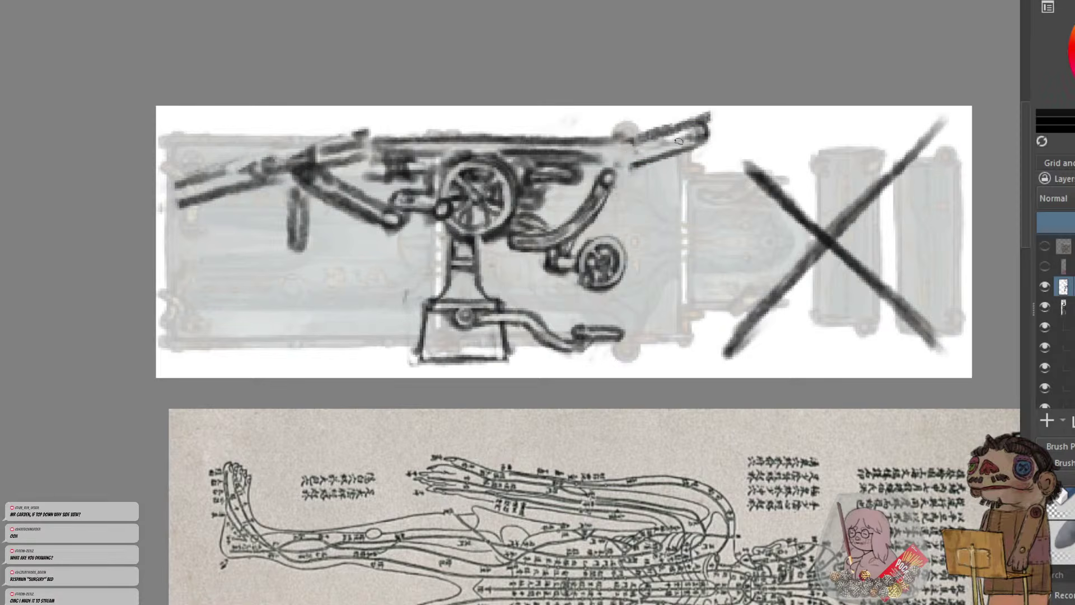
# Draw a hinge joint between the tabletop and the raised head section and tidy the surrounding rail lines
pyautogui.moveTo(622, 147)
pyautogui.mouseDown()
pyautogui.moveTo(631, 159)
pyautogui.moveTo(618, 162)
pyautogui.mouseUp()
pyautogui.moveTo(619, 162); pyautogui.dragTo(646, 158)
pyautogui.hotkey('ctrl', 'z')
pyautogui.hotkey('ctrl', 'z')
pyautogui.hotkey('ctrl', 'z')
pyautogui.hotkey('ctrl', 'z')
pyautogui.moveTo(647, 159)
pyautogui.mouseDown()
pyautogui.moveTo(695, 139)
pyautogui.moveTo(655, 157)
pyautogui.mouseUp()
pyautogui.hotkey('ctrl', 'z')
pyautogui.hotkey('ctrl', 'z')
pyautogui.moveTo(703, 119)
pyautogui.mouseDown()
pyautogui.moveTo(710, 135)
pyautogui.moveTo(555, 134)
pyautogui.moveTo(605, 157)
pyautogui.mouseUp()
pyautogui.hotkey('ctrl', 'z')
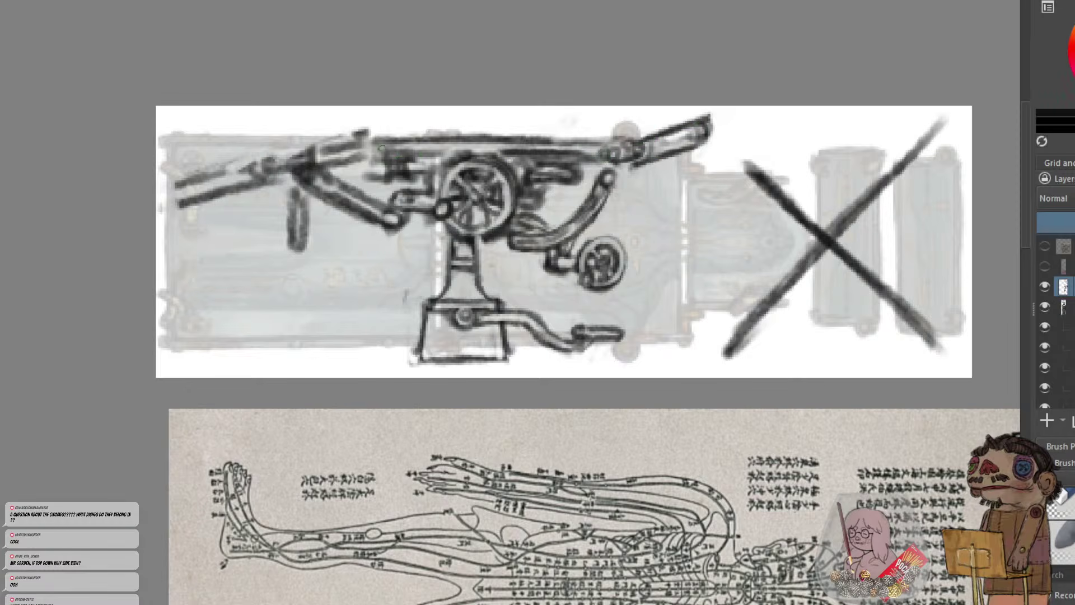
# Define the leg section's hinge and strut pivot, and slim the angled strut and the hanging post beneath it
pyautogui.moveTo(390, 148)
pyautogui.mouseDown()
pyautogui.moveTo(354, 150)
pyautogui.moveTo(383, 151)
pyautogui.moveTo(356, 149)
pyautogui.moveTo(383, 140)
pyautogui.moveTo(356, 147)
pyautogui.moveTo(379, 153)
pyautogui.mouseUp()
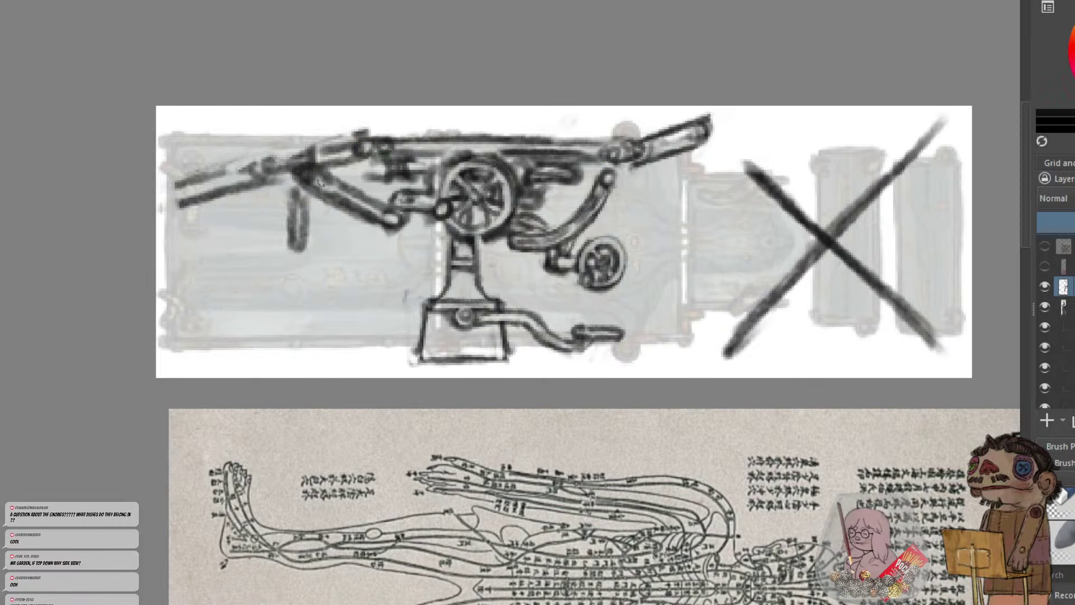
pyautogui.moveTo(363, 210)
pyautogui.mouseDown()
pyautogui.moveTo(305, 174)
pyautogui.moveTo(360, 217)
pyautogui.moveTo(309, 188)
pyautogui.moveTo(349, 214)
pyautogui.moveTo(306, 167)
pyautogui.mouseUp()
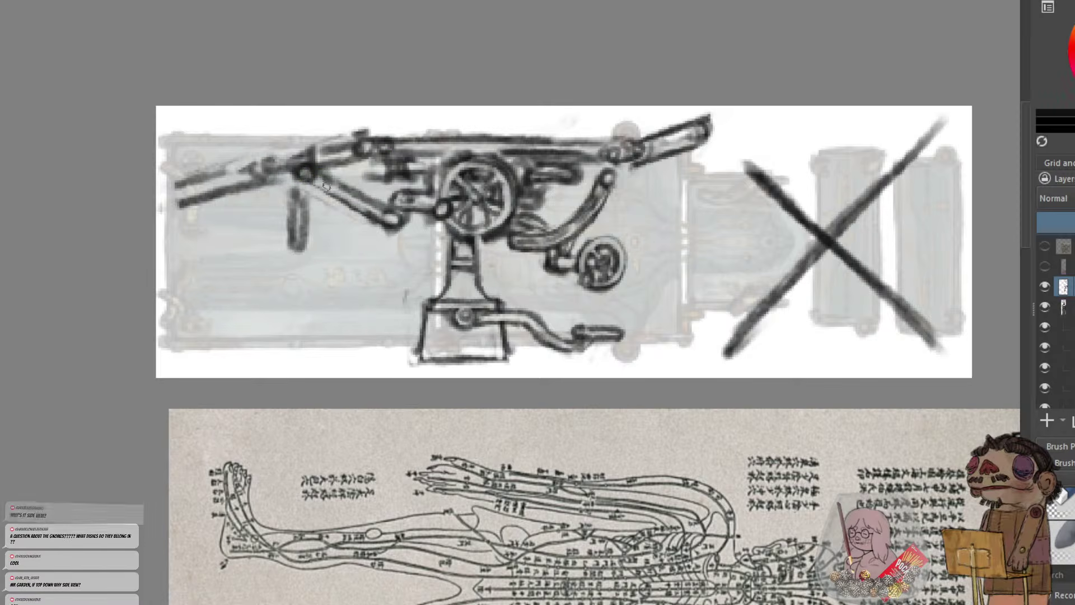
pyautogui.moveTo(320, 196)
pyautogui.mouseDown()
pyautogui.moveTo(398, 234)
pyautogui.moveTo(342, 190)
pyautogui.moveTo(350, 197)
pyautogui.moveTo(368, 171)
pyautogui.mouseUp()
pyautogui.moveTo(296, 197)
pyautogui.mouseDown()
pyautogui.moveTo(307, 243)
pyautogui.moveTo(289, 247)
pyautogui.moveTo(288, 199)
pyautogui.moveTo(286, 240)
pyautogui.moveTo(292, 209)
pyautogui.moveTo(300, 244)
pyautogui.moveTo(302, 200)
pyautogui.mouseUp()
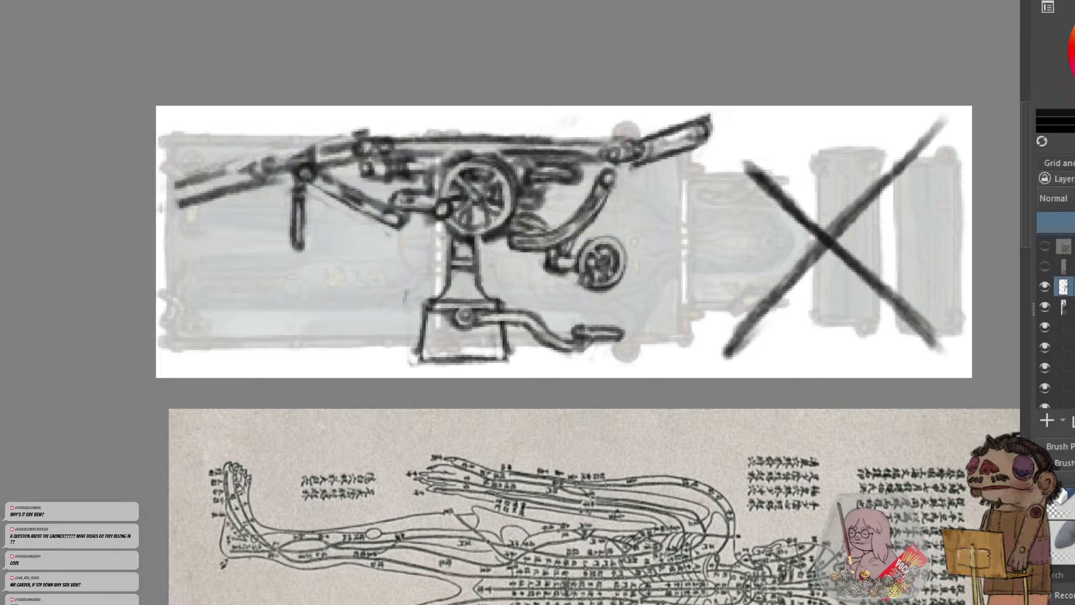
# Check the operating table photo and draw a small clamp with a short peg beneath the leg section's outer rail
pyautogui.click(582, 1)
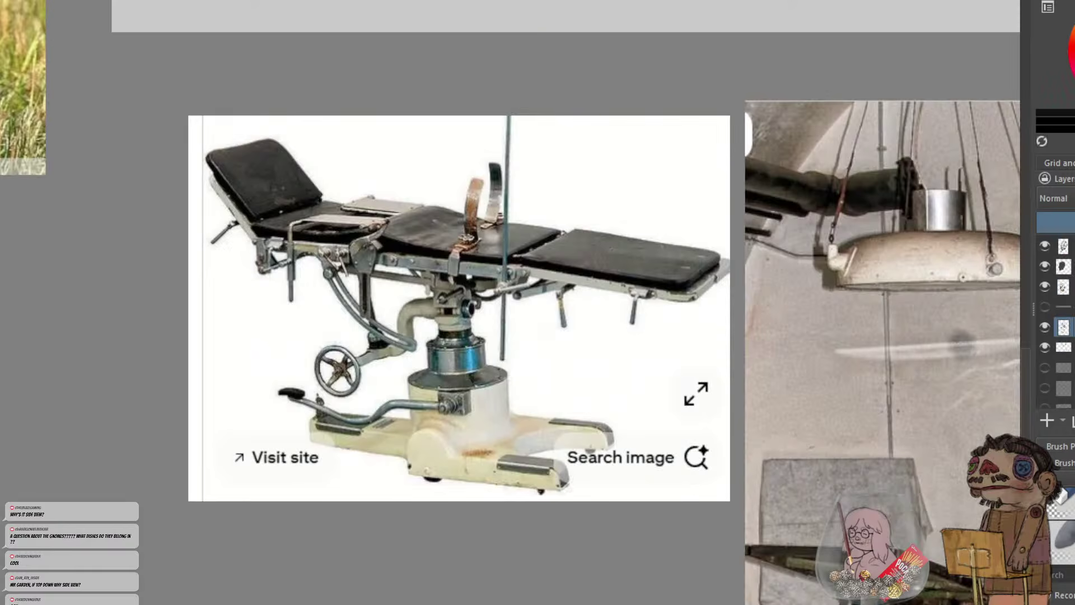
pyautogui.hotkey('ctrl', 'Tab')
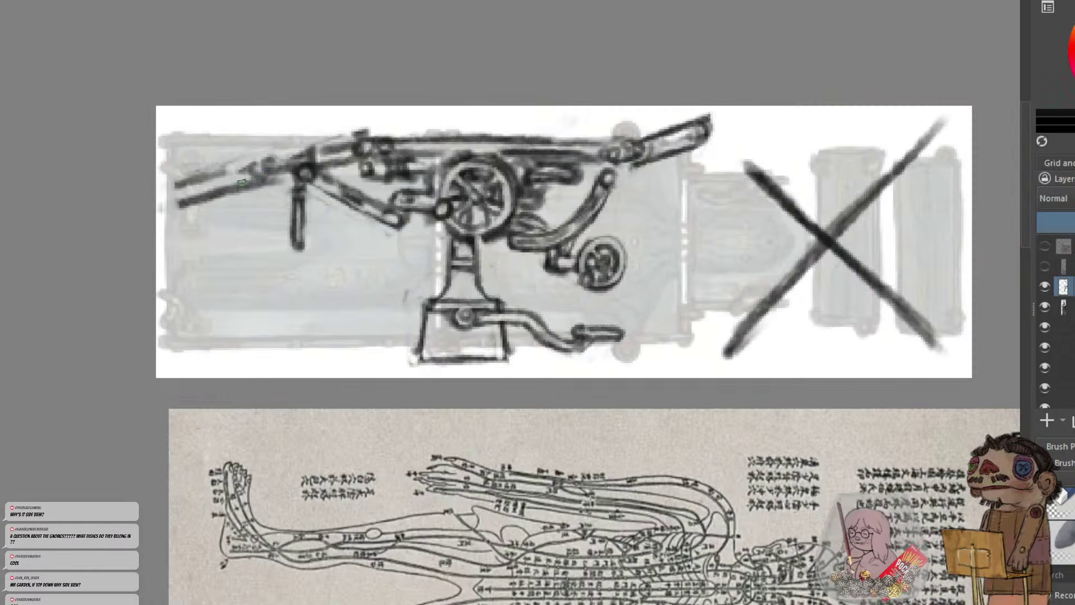
pyautogui.moveTo(242, 183)
pyautogui.mouseDown()
pyautogui.moveTo(235, 193)
pyautogui.moveTo(232, 222)
pyautogui.mouseUp()
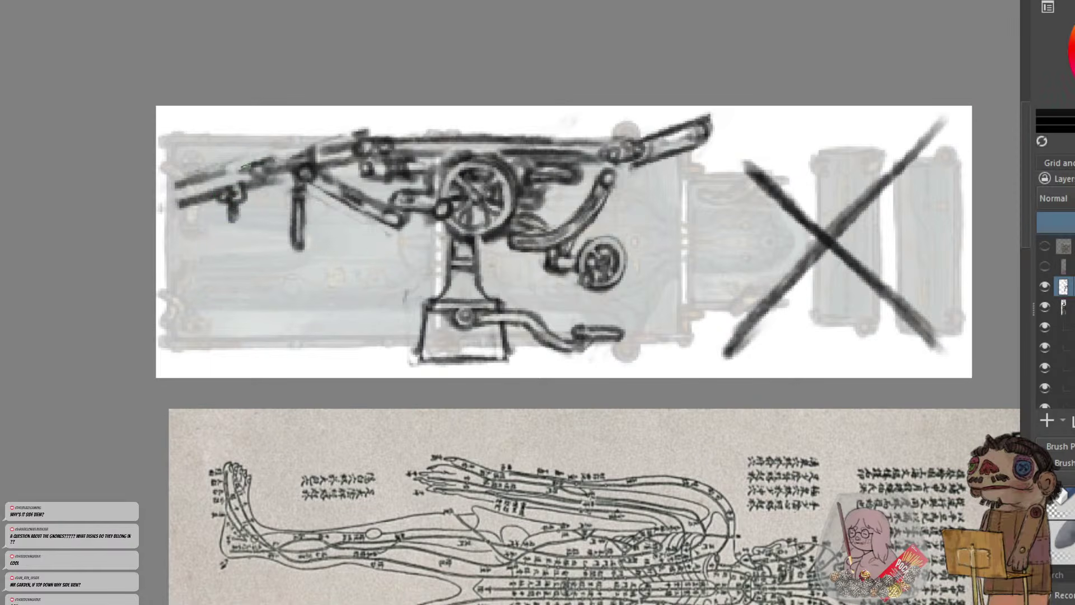
# Redraw the leg section's rail as one clean straight bar, clear its sketchy overlaps and define the adjoining tabletop hinge
pyautogui.moveTo(342, 145); pyautogui.dragTo(196, 185)
pyautogui.hotkey('ctrl', 'z')
pyautogui.moveTo(346, 139); pyautogui.dragTo(194, 183)
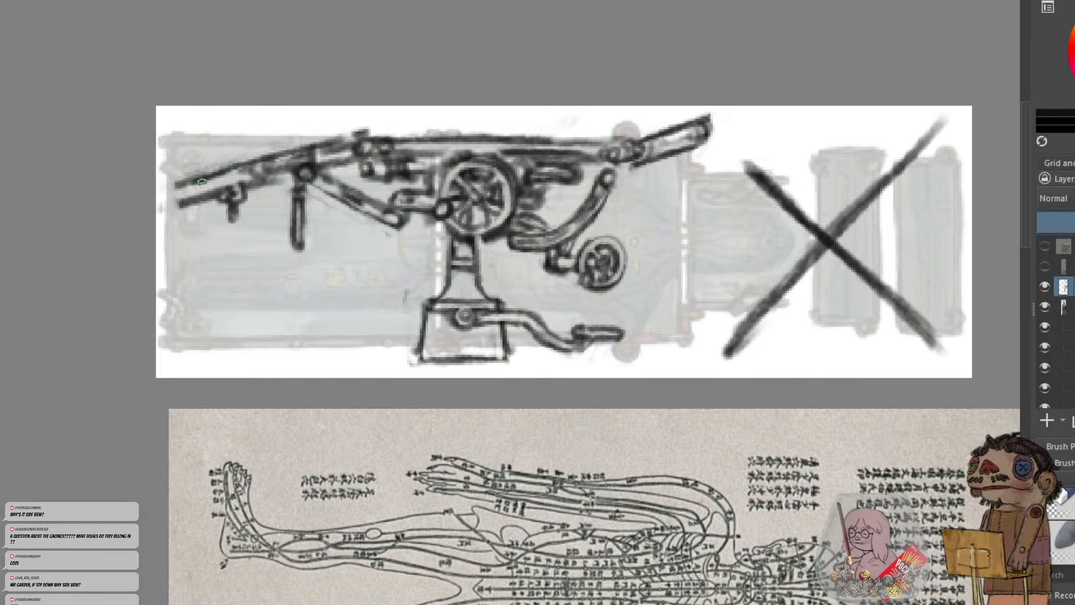
pyautogui.hotkey('ctrl', 'z')
pyautogui.moveTo(343, 142)
pyautogui.mouseDown()
pyautogui.moveTo(195, 178)
pyautogui.moveTo(345, 147)
pyautogui.moveTo(183, 182)
pyautogui.moveTo(199, 184)
pyautogui.moveTo(174, 176)
pyautogui.moveTo(179, 211)
pyautogui.moveTo(221, 185)
pyautogui.moveTo(197, 190)
pyautogui.mouseUp()
pyautogui.hotkey('ctrl', 'z')
pyautogui.hotkey('ctrl', 'z')
pyautogui.press('e')
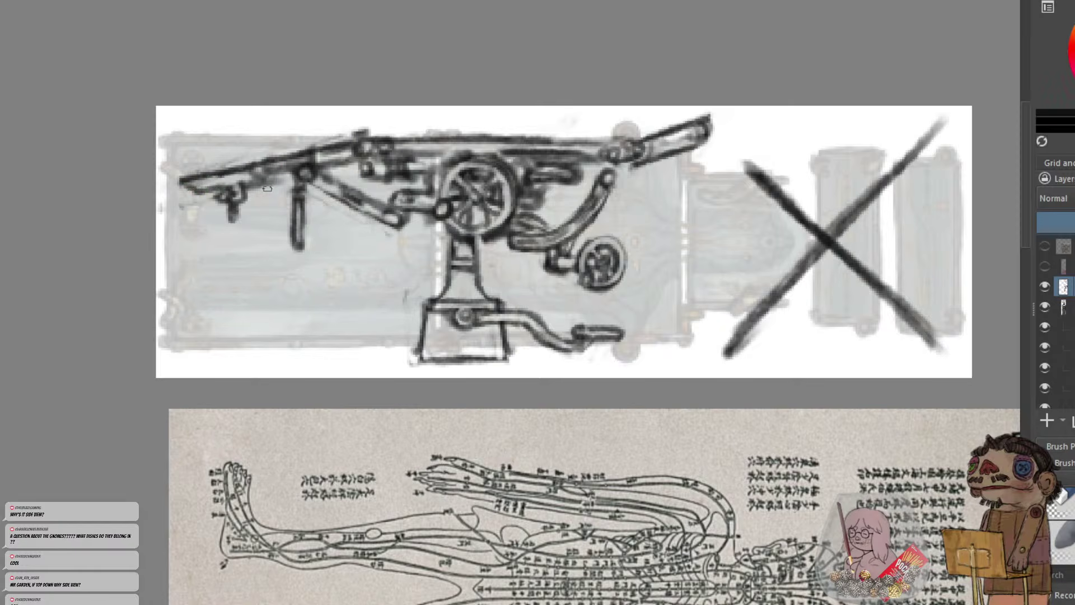
pyautogui.moveTo(267, 189)
pyautogui.mouseDown()
pyautogui.moveTo(313, 160)
pyautogui.moveTo(290, 163)
pyautogui.moveTo(303, 163)
pyautogui.moveTo(295, 144)
pyautogui.moveTo(325, 143)
pyautogui.moveTo(274, 153)
pyautogui.moveTo(367, 143)
pyautogui.mouseUp()
pyautogui.moveTo(293, 171); pyautogui.dragTo(249, 182)
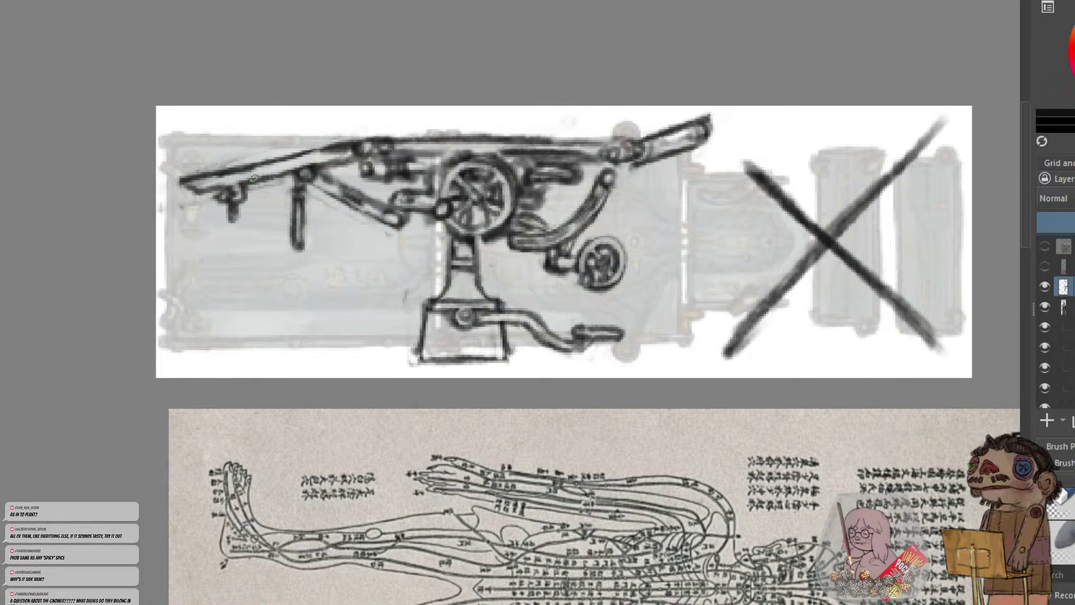
pyautogui.moveTo(328, 151)
pyautogui.mouseDown()
pyautogui.moveTo(259, 167)
pyautogui.moveTo(354, 162)
pyautogui.moveTo(402, 184)
pyautogui.moveTo(417, 174)
pyautogui.mouseUp()
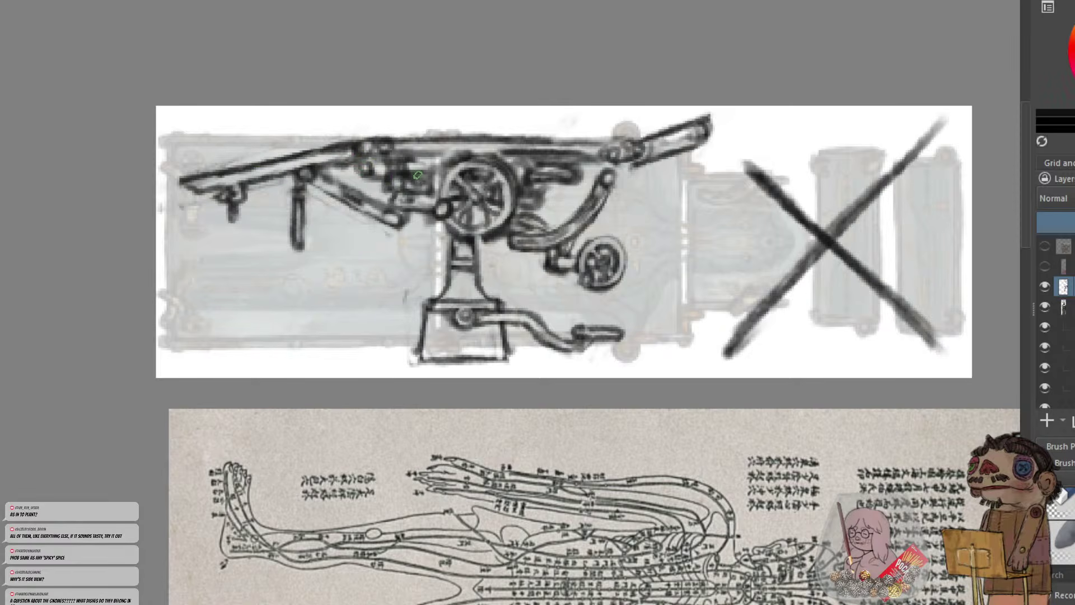
# Draw a bracket with vertical bars and a small round pivot under the tabletop, between the large handwheel and the curved arm
pyautogui.moveTo(542, 166)
pyautogui.mouseDown()
pyautogui.moveTo(574, 176)
pyautogui.moveTo(565, 184)
pyautogui.moveTo(584, 205)
pyautogui.mouseUp()
pyautogui.hotkey('ctrl', 'z')
pyautogui.moveTo(584, 159); pyautogui.dragTo(581, 204)
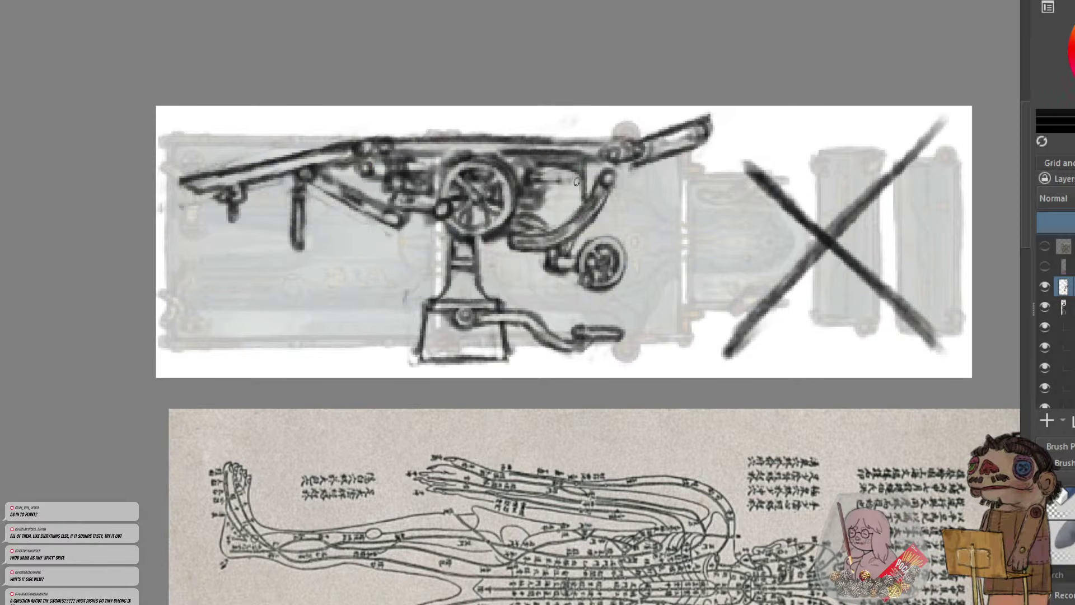
pyautogui.hotkey('ctrl', 'z')
pyautogui.moveTo(581, 159)
pyautogui.mouseDown()
pyautogui.moveTo(578, 197)
pyautogui.moveTo(557, 217)
pyautogui.moveTo(573, 216)
pyautogui.moveTo(535, 217)
pyautogui.mouseUp()
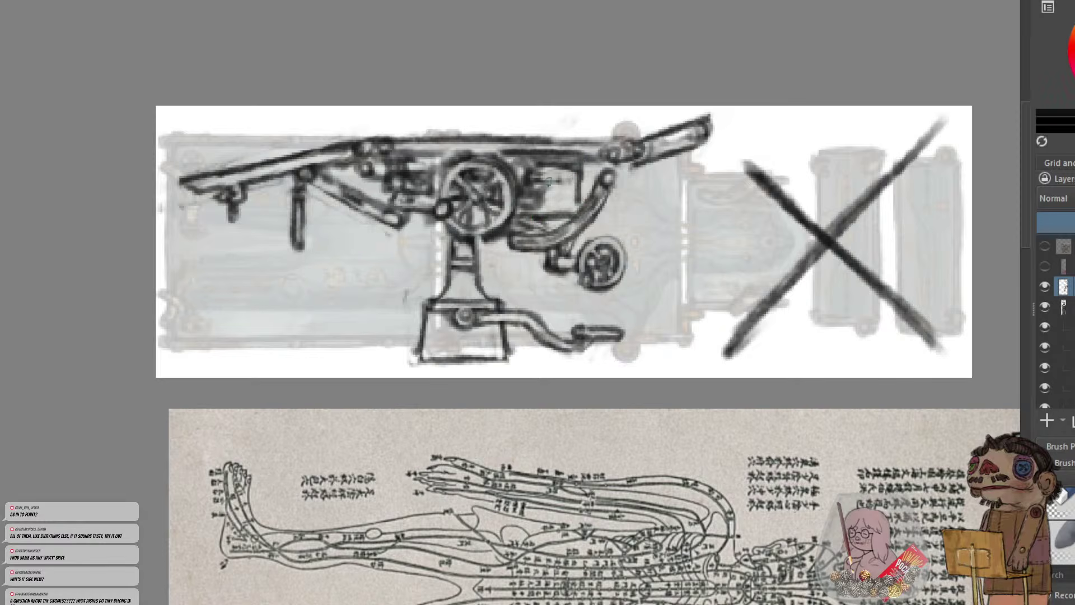
pyautogui.moveTo(565, 168); pyautogui.dragTo(564, 204)
pyautogui.moveTo(560, 204)
pyautogui.mouseDown()
pyautogui.moveTo(560, 168)
pyautogui.moveTo(567, 204)
pyautogui.moveTo(532, 174)
pyautogui.mouseUp()
pyautogui.moveTo(534, 168); pyautogui.dragTo(534, 183)
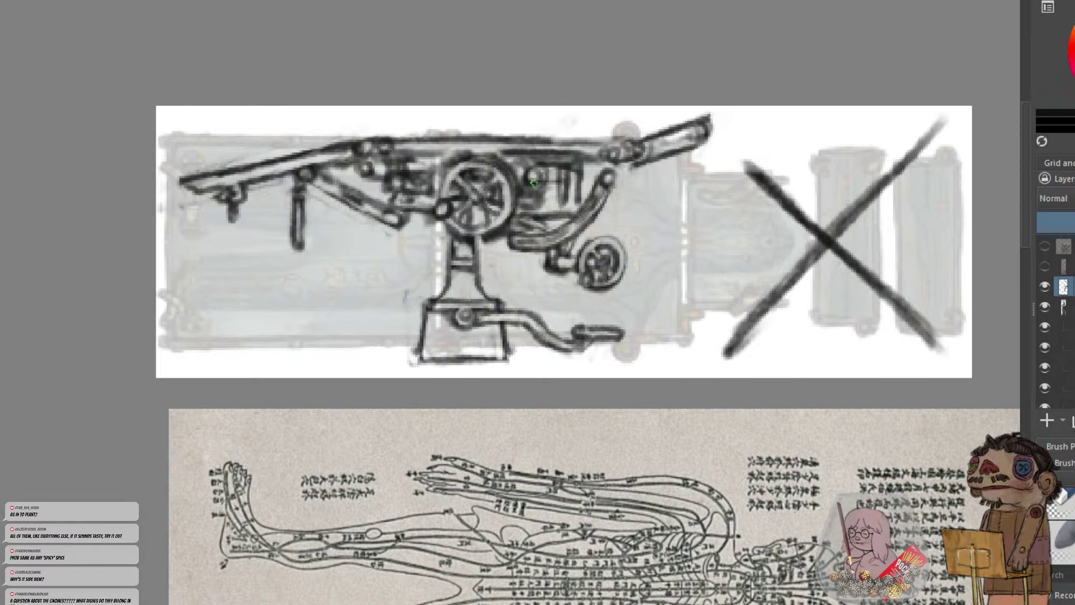
# Add a small hanging crank beside the pedestal's neck and refine the outer tip of the raised head section
pyautogui.moveTo(426, 216)
pyautogui.mouseDown()
pyautogui.moveTo(431, 249)
pyautogui.moveTo(421, 258)
pyautogui.mouseUp()
pyautogui.moveTo(419, 225)
pyautogui.mouseDown()
pyautogui.moveTo(416, 257)
pyautogui.moveTo(378, 257)
pyautogui.mouseUp()
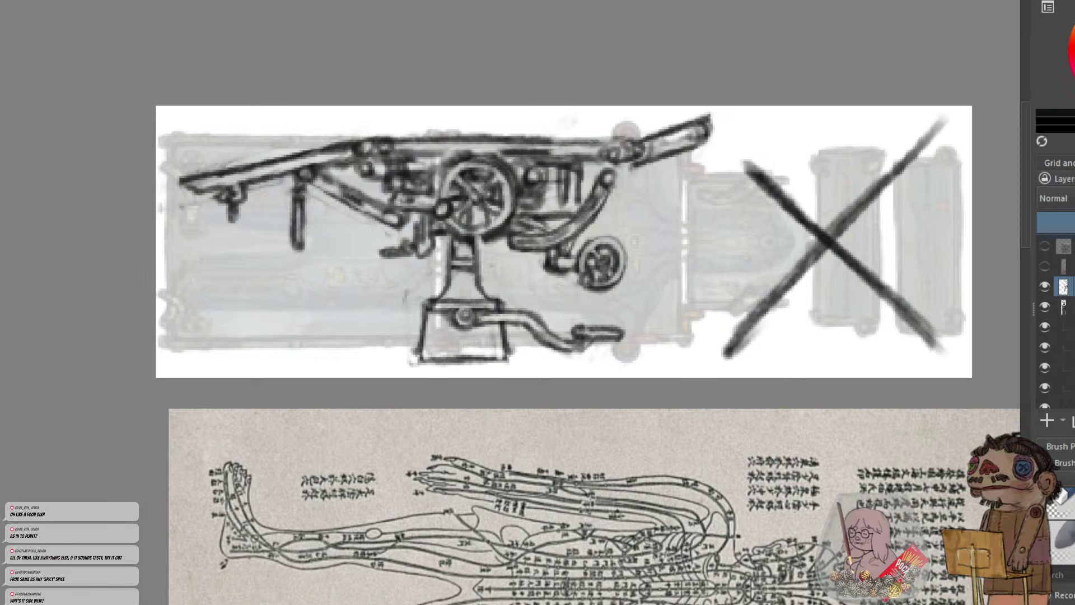
pyautogui.moveTo(702, 140); pyautogui.dragTo(709, 121)
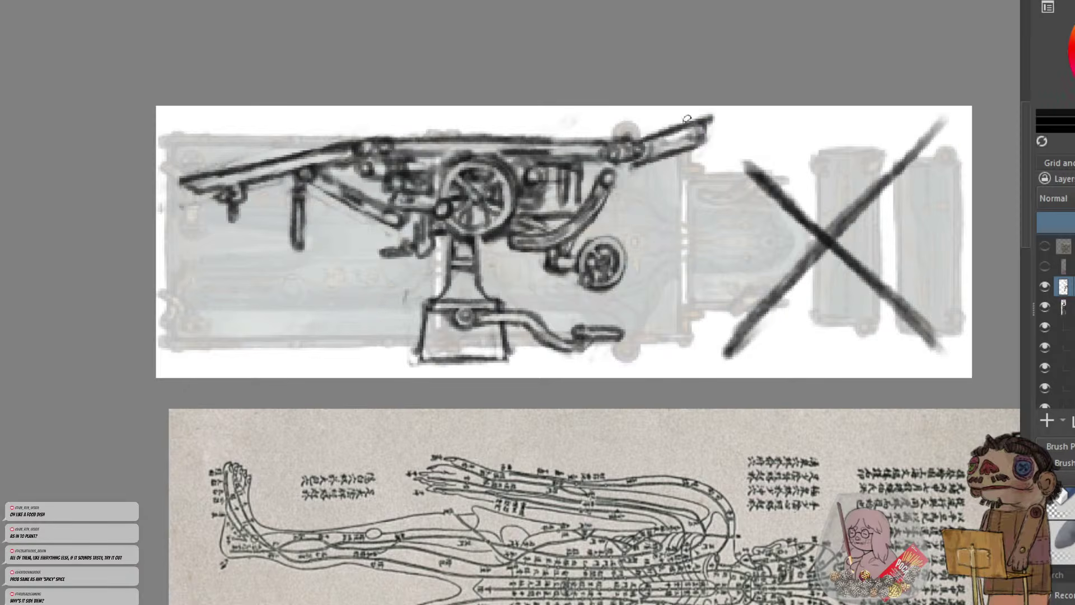
pyautogui.hotkey('ctrl', '-')
pyautogui.hotkey('ctrl', '-')
pyautogui.hotkey('ctrl', '-')
pyautogui.hotkey('ctrl', '-')
pyautogui.hotkey('ctrl', '+')
pyautogui.hotkey('ctrl', '+')
pyautogui.hotkey('ctrl', '+')
pyautogui.hotkey('ctrl', '+')
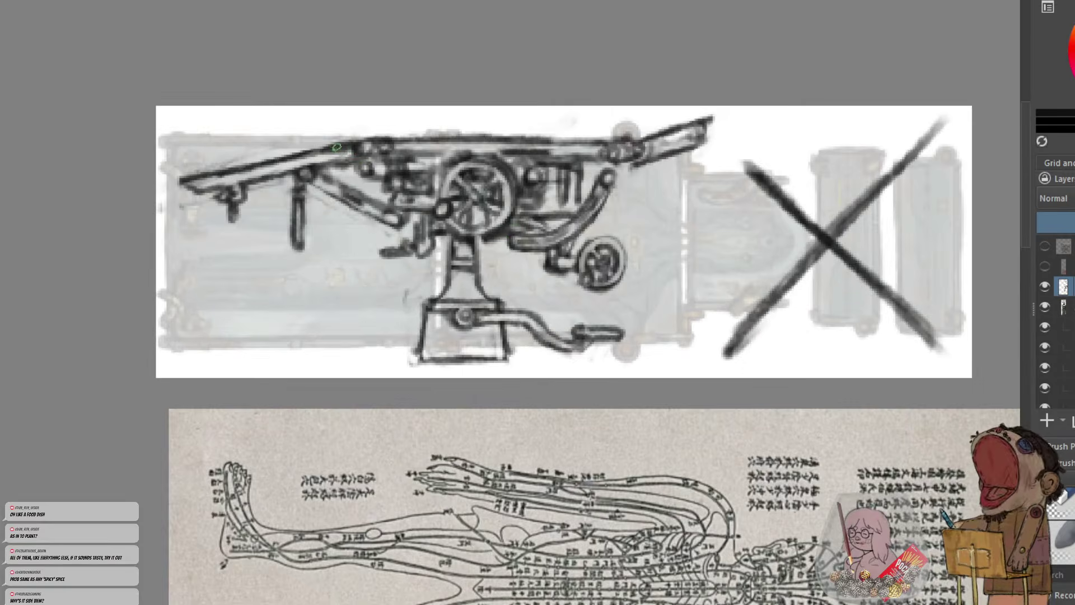
# Darken the gaps between the large handwheel's spokes and connect the curved arm's upper end to the head section's hinge
pyautogui.moveTo(334, 149)
pyautogui.mouseDown()
pyautogui.moveTo(353, 142)
pyautogui.moveTo(320, 151)
pyautogui.mouseUp()
pyautogui.hotkey('ctrl', 'z')
pyautogui.hotkey('ctrl', 'z')
pyautogui.hotkey('ctrl', '-')
pyautogui.hotkey('ctrl', '-')
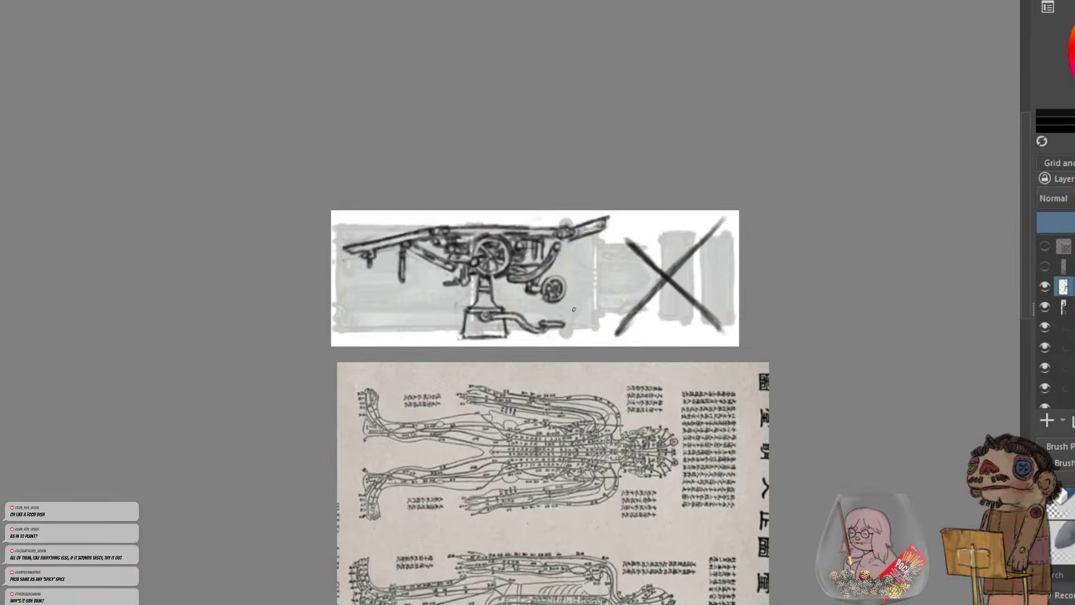
pyautogui.moveTo(594, 279); pyautogui.dragTo(581, 339)
pyautogui.scroll(2, 526, 349)
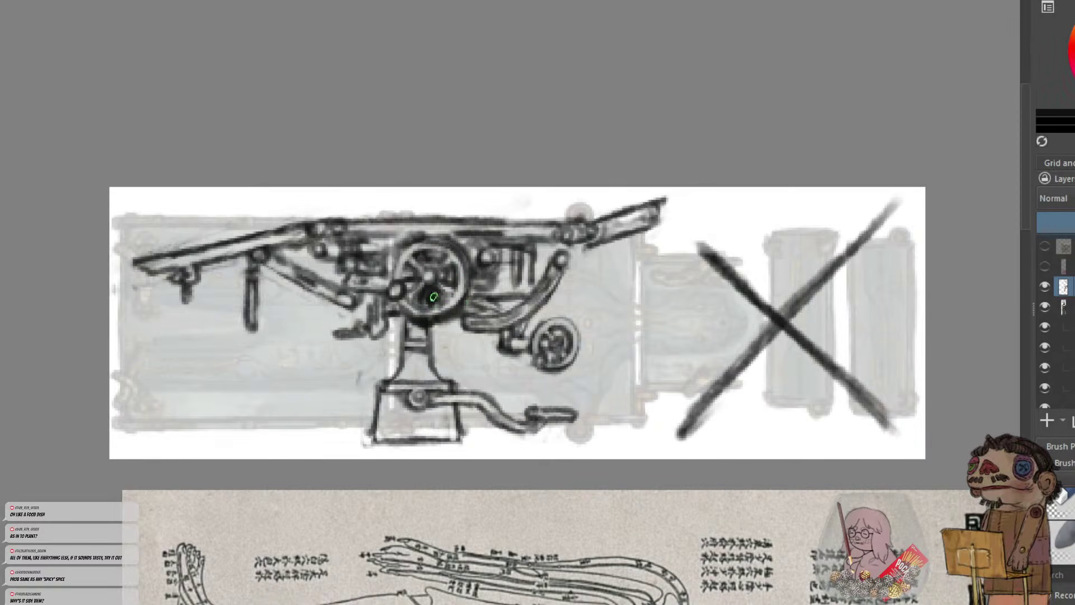
pyautogui.press('-')
pyautogui.press('+')
pyautogui.moveTo(570, 244); pyautogui.dragTo(570, 260)
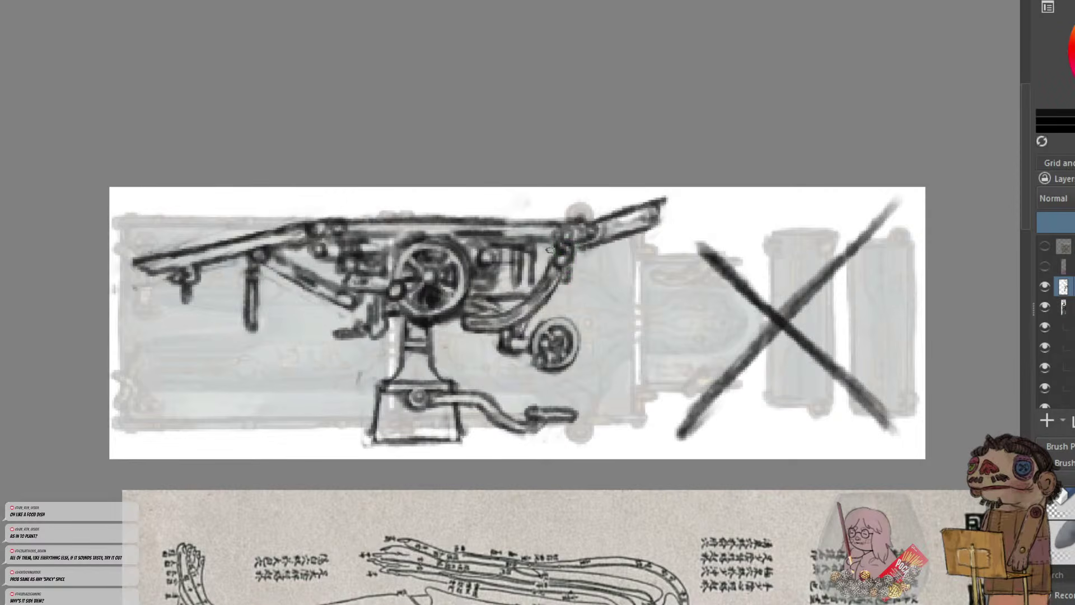
# Turn on horizontal and vertical mirror symmetry, centre both axes on the large cross, and erase the cross
pyautogui.press('-')
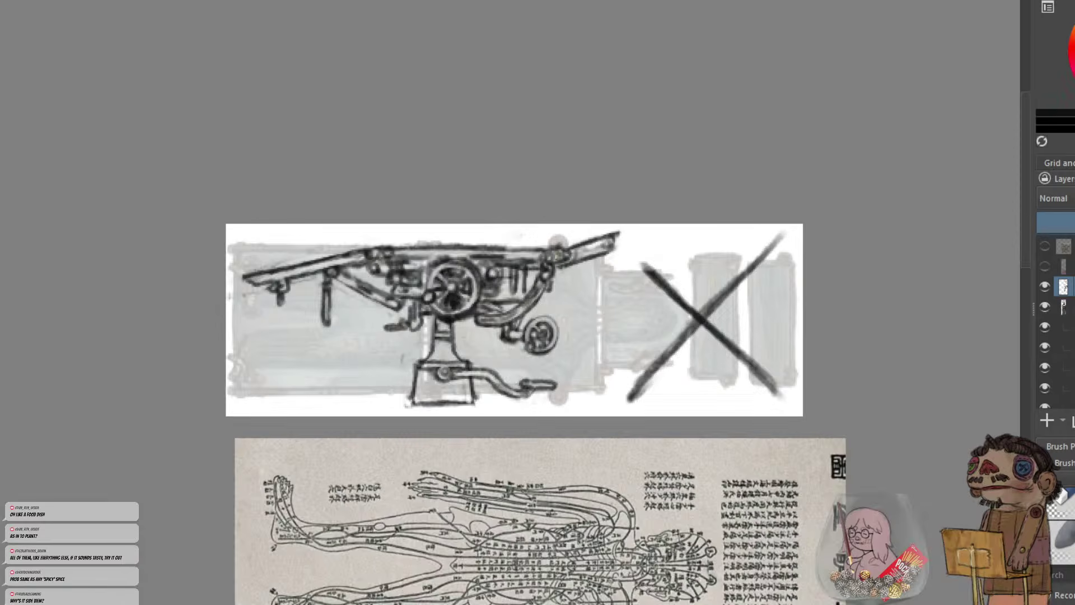
pyautogui.moveTo(710, 319); pyautogui.dragTo(637, 369)
pyautogui.scroll(1, 637, 368)
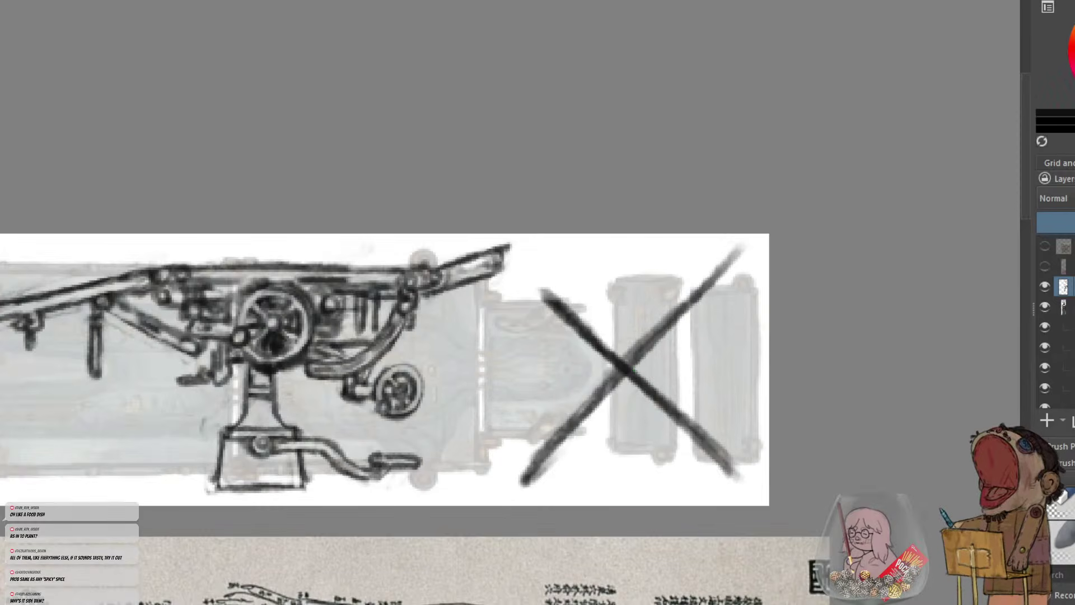
pyautogui.hotkey('shift', 'm')
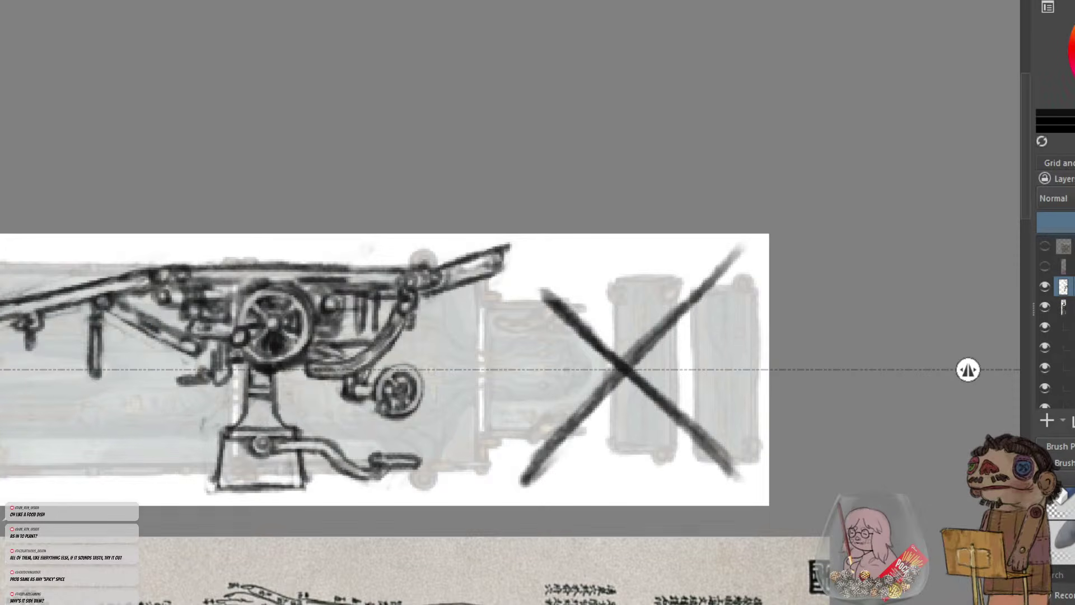
pyautogui.press('m')
pyautogui.moveTo(267, 26); pyautogui.dragTo(629, 104)
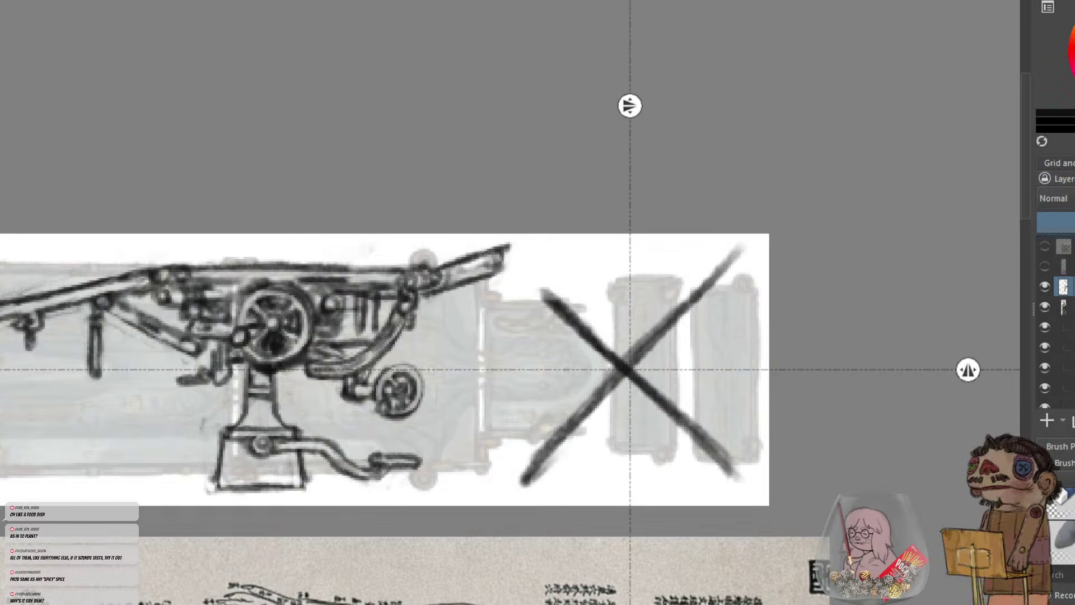
pyautogui.moveTo(591, 213)
pyautogui.mouseDown()
pyautogui.moveTo(547, 288)
pyautogui.moveTo(614, 432)
pyautogui.moveTo(561, 365)
pyautogui.moveTo(645, 361)
pyautogui.mouseUp()
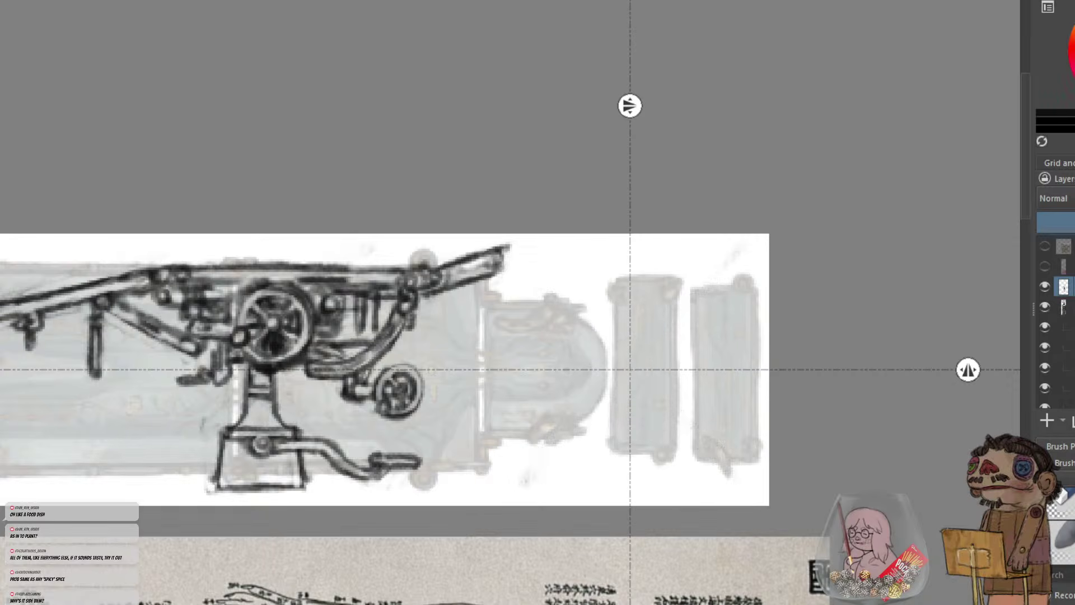
pyautogui.moveTo(525, 259); pyautogui.dragTo(526, 459)
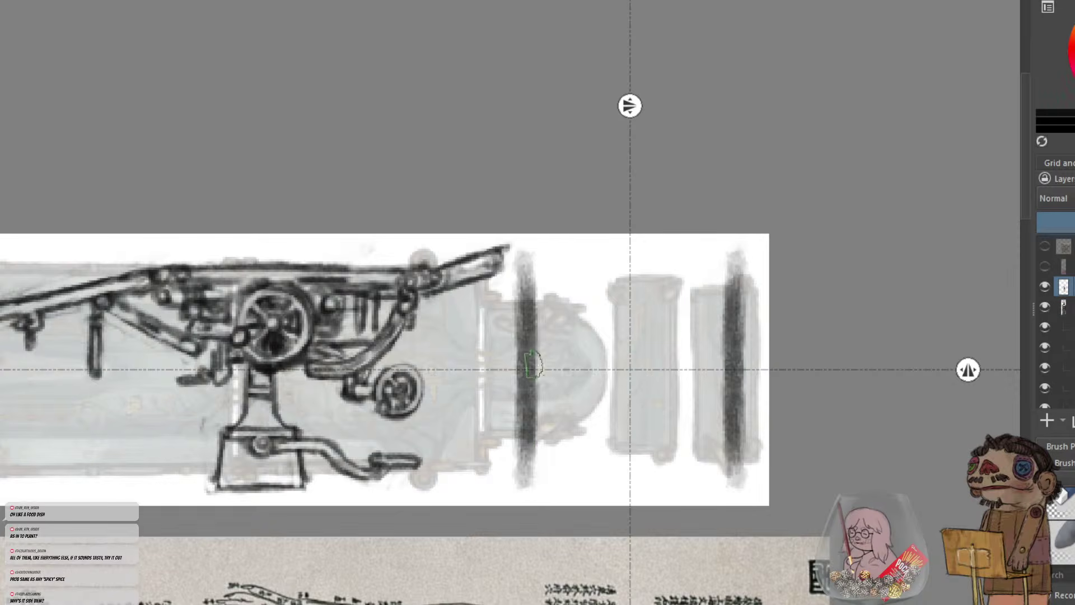
pyautogui.hotkey('ctrl', 'z')
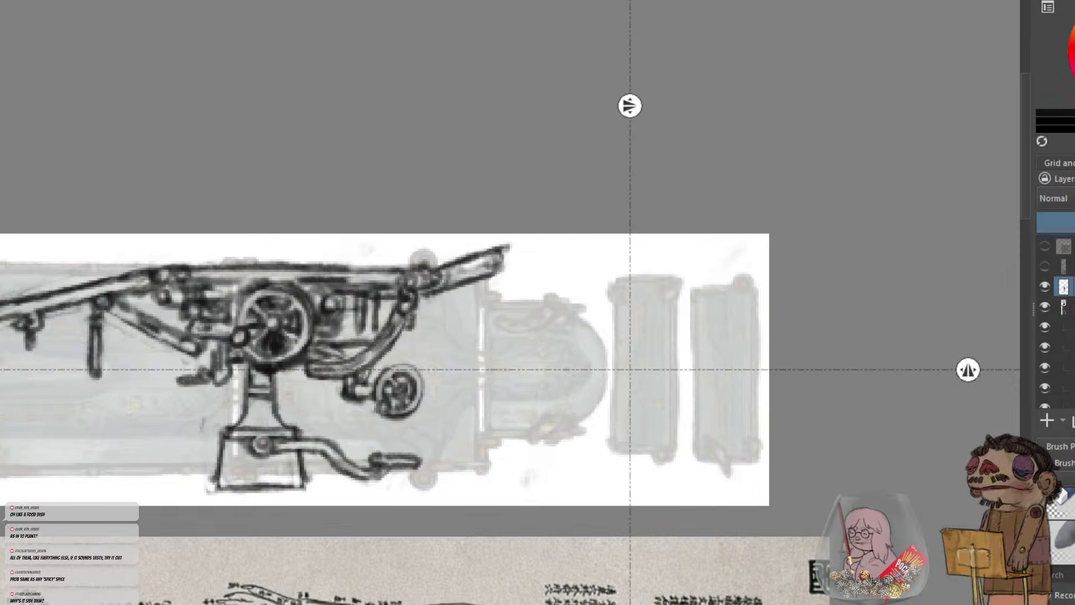
# Draw a mirrored top view of the table's base with four tapered diagonal arms ending in round feet
pyautogui.moveTo(630, 302); pyautogui.dragTo(534, 257)
pyautogui.hotkey('ctrl', 'z')
pyautogui.moveTo(627, 350)
pyautogui.mouseDown()
pyautogui.moveTo(553, 275)
pyautogui.moveTo(535, 271)
pyautogui.moveTo(594, 370)
pyautogui.moveTo(630, 347)
pyautogui.moveTo(564, 286)
pyautogui.mouseUp()
pyautogui.press('e')
pyautogui.press('e')
pyautogui.hotkey('ctrl', 'z')
pyautogui.moveTo(632, 332)
pyautogui.mouseDown()
pyautogui.moveTo(541, 267)
pyautogui.moveTo(533, 275)
pyautogui.moveTo(607, 324)
pyautogui.moveTo(612, 345)
pyautogui.moveTo(585, 325)
pyautogui.moveTo(543, 282)
pyautogui.moveTo(546, 258)
pyautogui.moveTo(557, 274)
pyautogui.moveTo(524, 280)
pyautogui.moveTo(541, 259)
pyautogui.moveTo(531, 280)
pyautogui.moveTo(617, 352)
pyautogui.moveTo(599, 365)
pyautogui.mouseUp()
pyautogui.hotkey('ctrl', 'z')
pyautogui.hotkey('ctrl', 'z')
pyautogui.hotkey('ctrl', 'z')
pyautogui.press('e')
pyautogui.moveTo(629, 329); pyautogui.dragTo(592, 372)
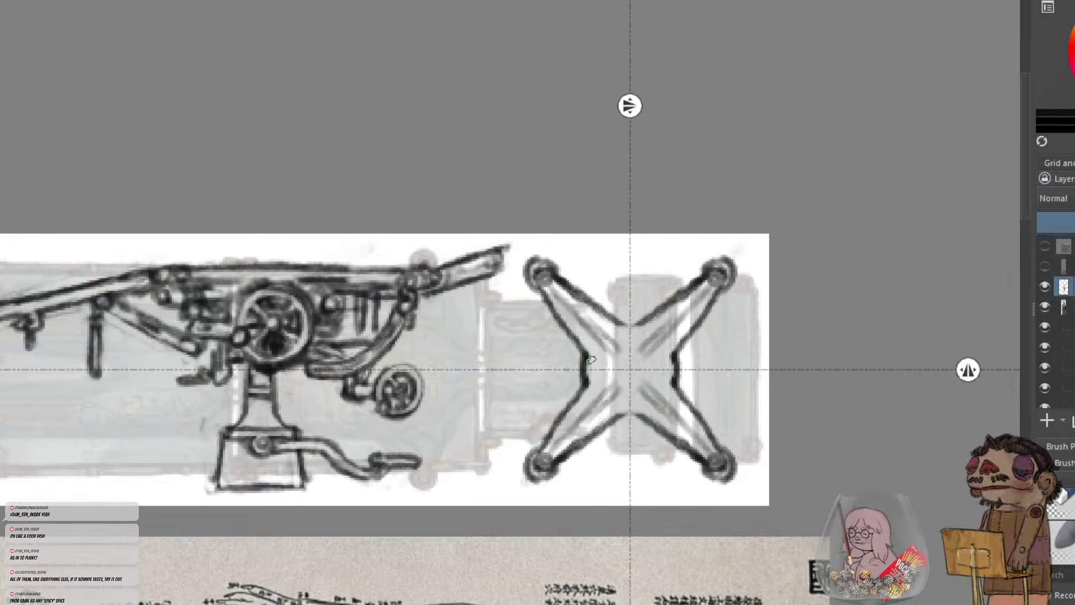
# Draw a circular hub with an inner and outer ring at the centre of the four-armed base
pyautogui.moveTo(618, 420)
pyautogui.mouseDown()
pyautogui.moveTo(619, 398)
pyautogui.moveTo(616, 407)
pyautogui.moveTo(608, 393)
pyautogui.moveTo(611, 412)
pyautogui.moveTo(597, 381)
pyautogui.moveTo(616, 402)
pyautogui.mouseUp()
pyautogui.hotkey('ctrl', 'z')
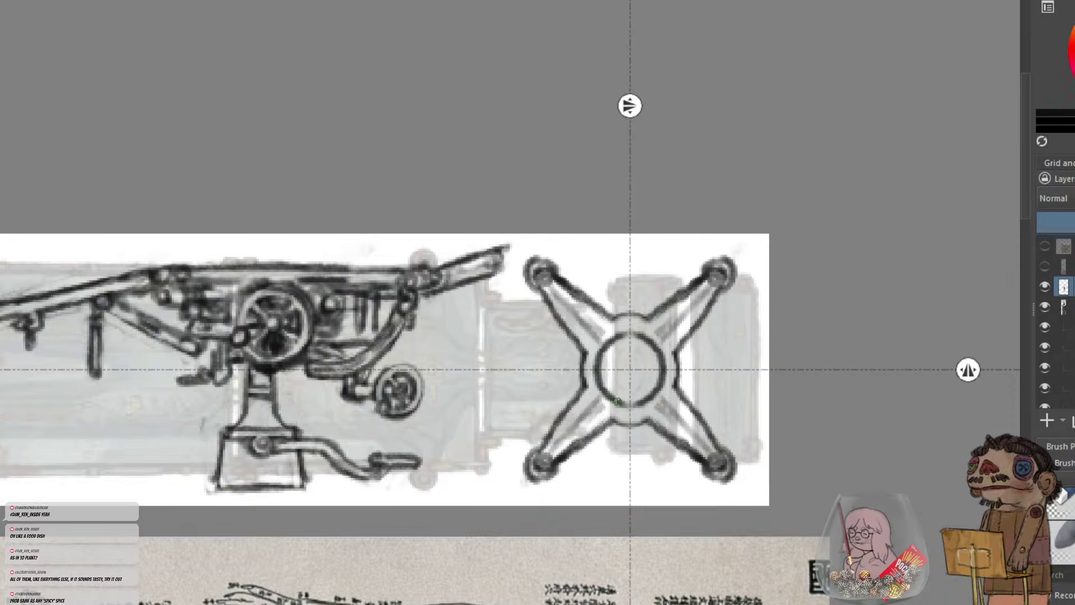
pyautogui.moveTo(584, 352); pyautogui.dragTo(592, 392)
pyautogui.moveTo(606, 349)
pyautogui.mouseDown()
pyautogui.moveTo(604, 382)
pyautogui.moveTo(605, 352)
pyautogui.moveTo(603, 367)
pyautogui.moveTo(597, 353)
pyautogui.moveTo(593, 363)
pyautogui.moveTo(600, 393)
pyautogui.moveTo(591, 394)
pyautogui.moveTo(594, 380)
pyautogui.moveTo(623, 417)
pyautogui.mouseUp()
# Refine the base's four arms with inner contour lines and rounded, simplified foot ends
pyautogui.moveTo(566, 287); pyautogui.dragTo(607, 319)
pyautogui.moveTo(544, 262)
pyautogui.mouseDown()
pyautogui.moveTo(585, 340)
pyautogui.moveTo(591, 319)
pyautogui.moveTo(570, 293)
pyautogui.moveTo(531, 296)
pyautogui.moveTo(549, 299)
pyautogui.moveTo(539, 288)
pyautogui.moveTo(558, 286)
pyautogui.moveTo(551, 309)
pyautogui.mouseUp()
pyautogui.press('-')
pyautogui.press('+')
pyautogui.hotkey('ctrl', 'z')
pyautogui.moveTo(532, 276)
pyautogui.mouseDown()
pyautogui.moveTo(541, 292)
pyautogui.moveTo(542, 265)
pyautogui.moveTo(573, 291)
pyautogui.mouseUp()
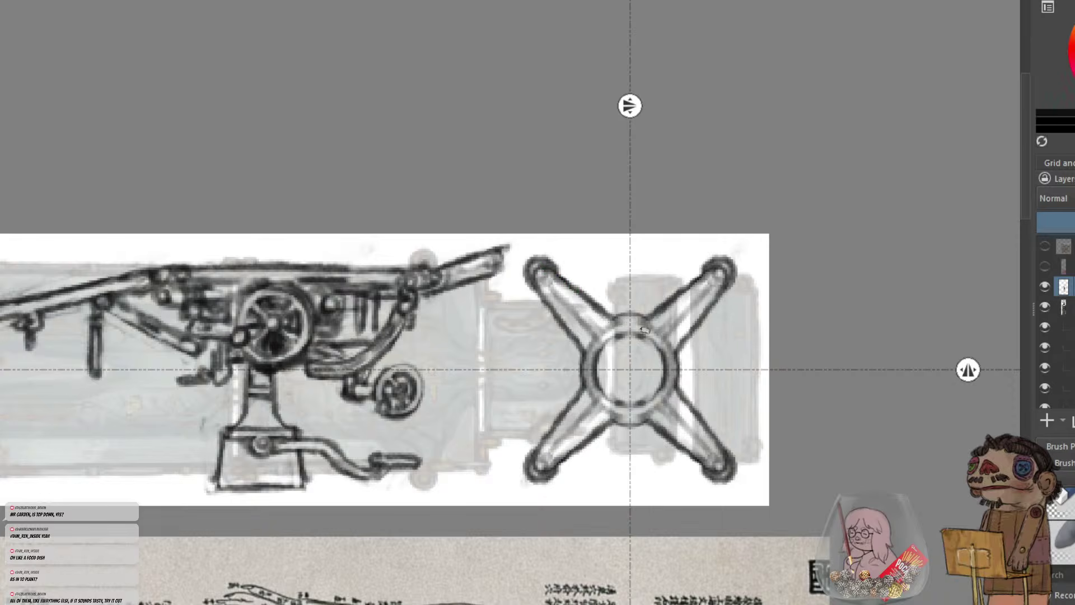
pyautogui.moveTo(683, 334)
pyautogui.mouseDown()
pyautogui.moveTo(692, 328)
pyautogui.moveTo(677, 357)
pyautogui.mouseUp()
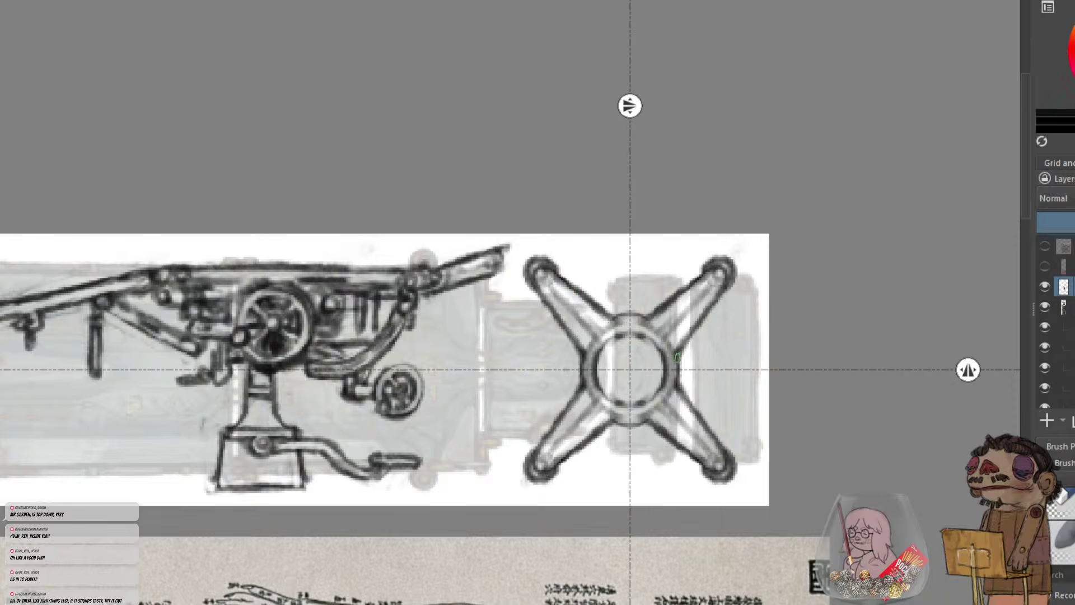
pyautogui.moveTo(626, 311)
pyautogui.mouseDown()
pyautogui.moveTo(635, 316)
pyautogui.moveTo(608, 348)
pyautogui.moveTo(652, 352)
pyautogui.moveTo(522, 327)
pyautogui.mouseUp()
# Compare the sketch with the faded painting and the reference photo by toggling layer visibility
pyautogui.press('-')
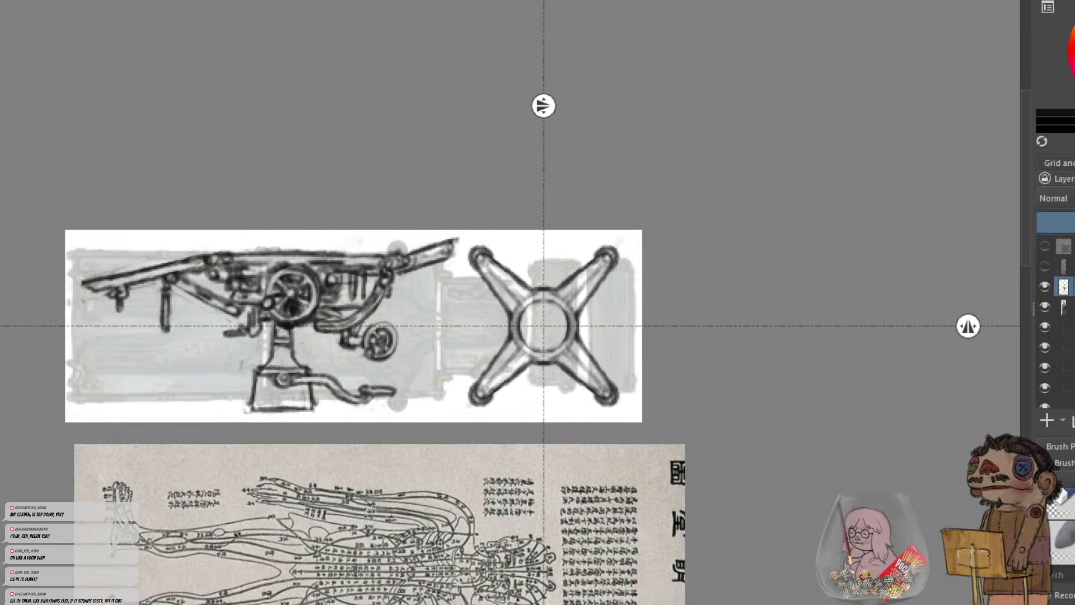
pyautogui.click(1045, 311)
pyautogui.click(1046, 312)
pyautogui.click(1045, 248)
pyautogui.scroll(2, 614, 265)
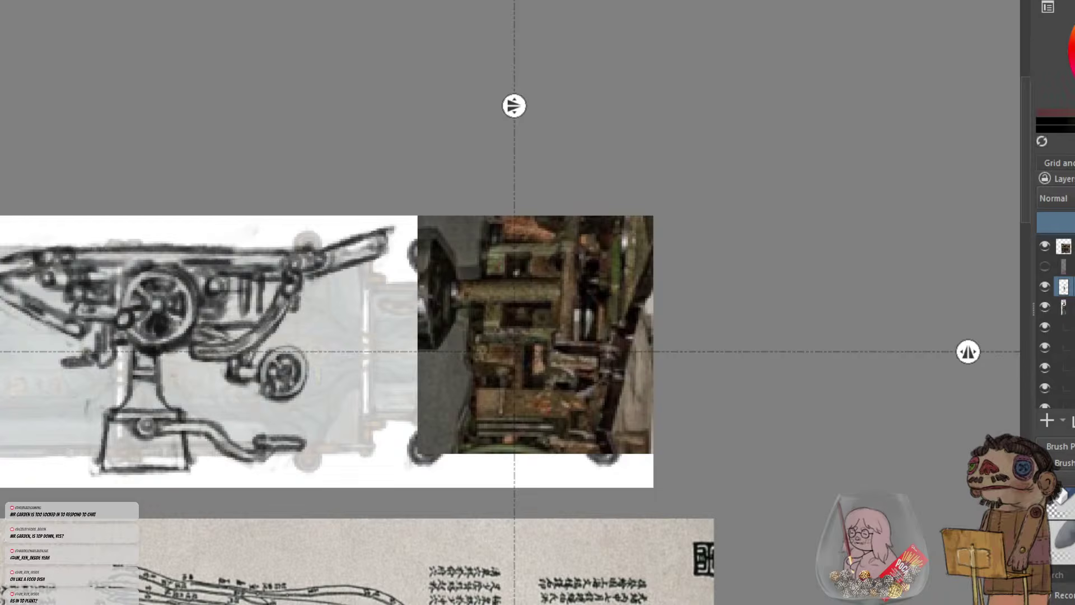
pyautogui.click(1044, 247)
pyautogui.click(1045, 286)
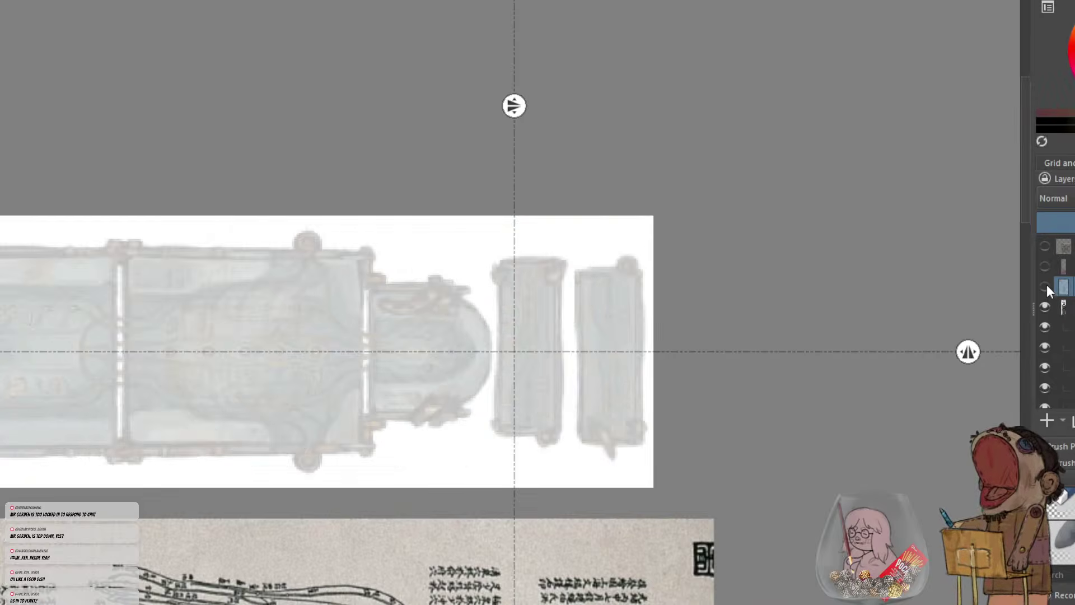
pyautogui.click(1045, 286)
pyautogui.click(1045, 306)
pyautogui.click(1046, 306)
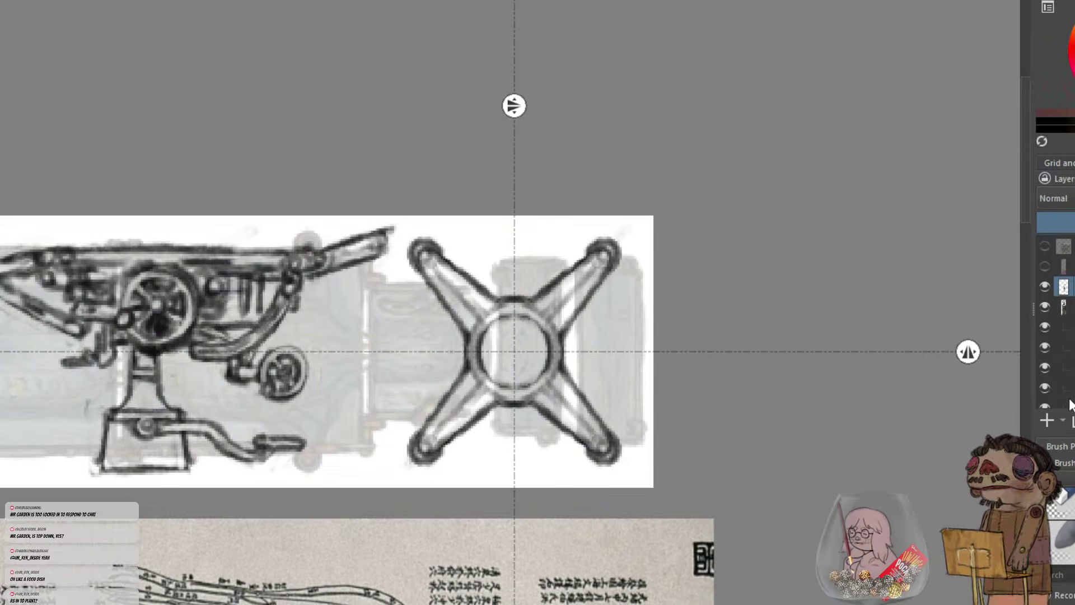
# Add a new layer beneath the line sketch and fill the four-armed base with flat dark brown
pyautogui.click(1046, 419)
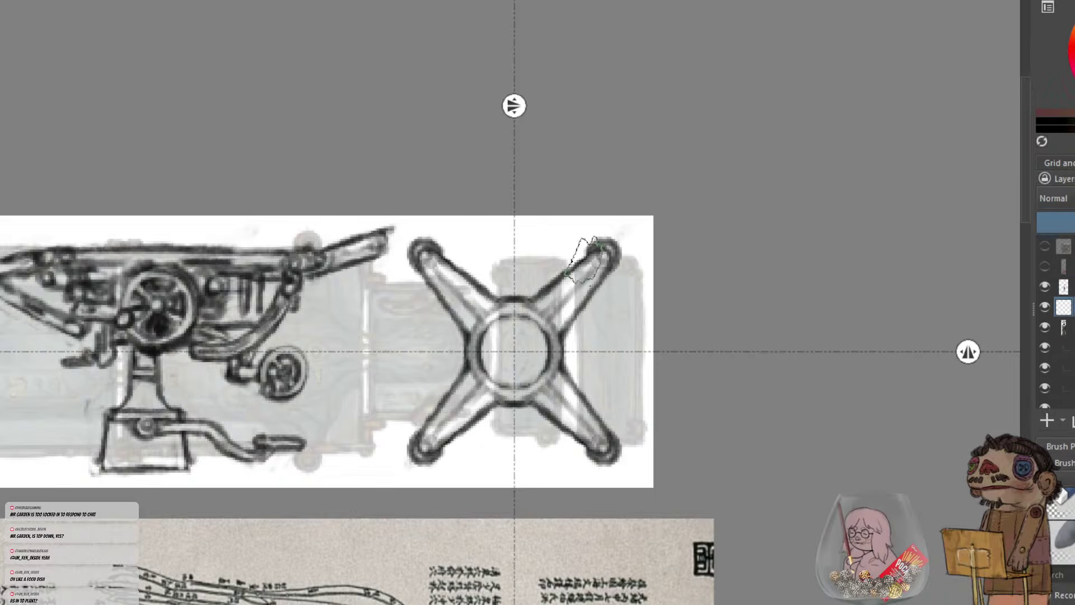
pyautogui.moveTo(496, 341)
pyautogui.mouseDown()
pyautogui.moveTo(507, 358)
pyautogui.moveTo(495, 351)
pyautogui.mouseUp()
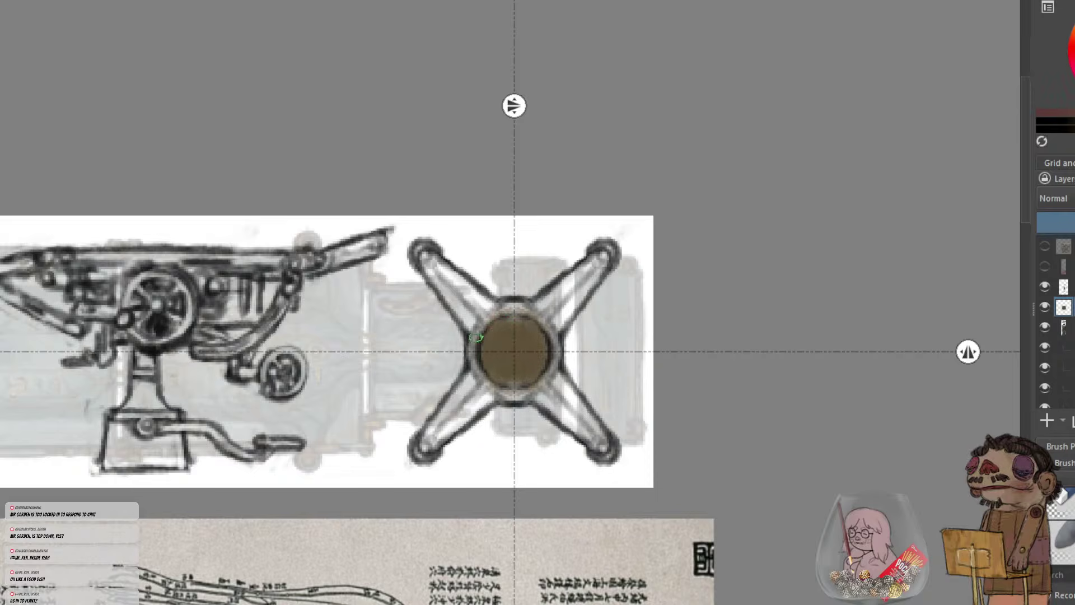
pyautogui.moveTo(455, 298)
pyautogui.mouseDown()
pyautogui.moveTo(468, 319)
pyautogui.moveTo(451, 285)
pyautogui.moveTo(499, 317)
pyautogui.moveTo(487, 305)
pyautogui.moveTo(516, 307)
pyautogui.moveTo(474, 361)
pyautogui.moveTo(431, 263)
pyautogui.moveTo(485, 308)
pyautogui.moveTo(420, 247)
pyautogui.moveTo(456, 288)
pyautogui.mouseUp()
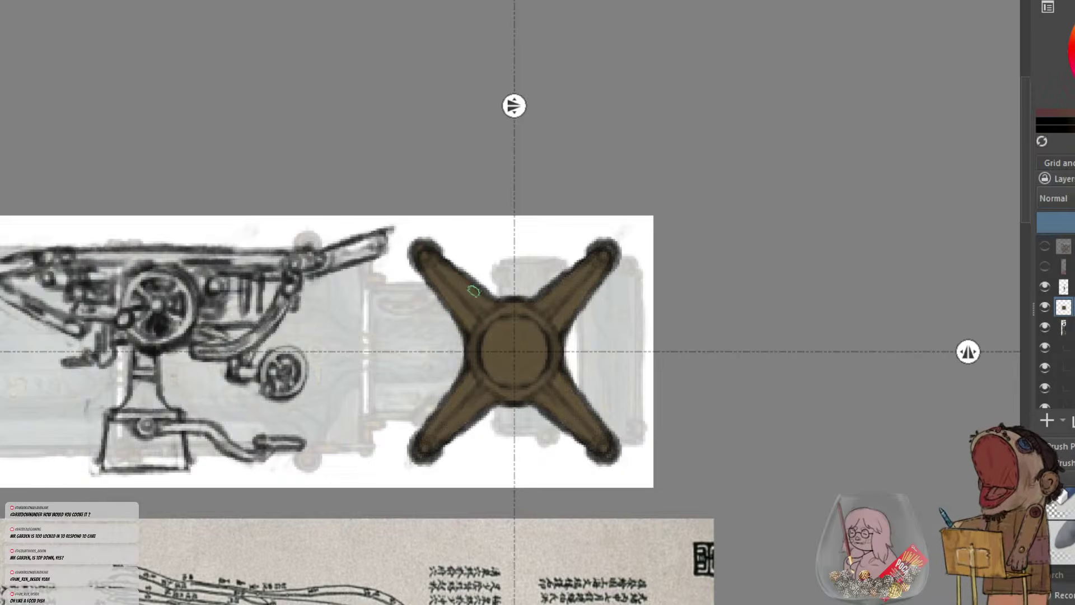
# Paint rusty orange and blue-green patches on the base's arms and hub ring, keeping the shading mirrored on both axes
pyautogui.scroll(1, 505, 314)
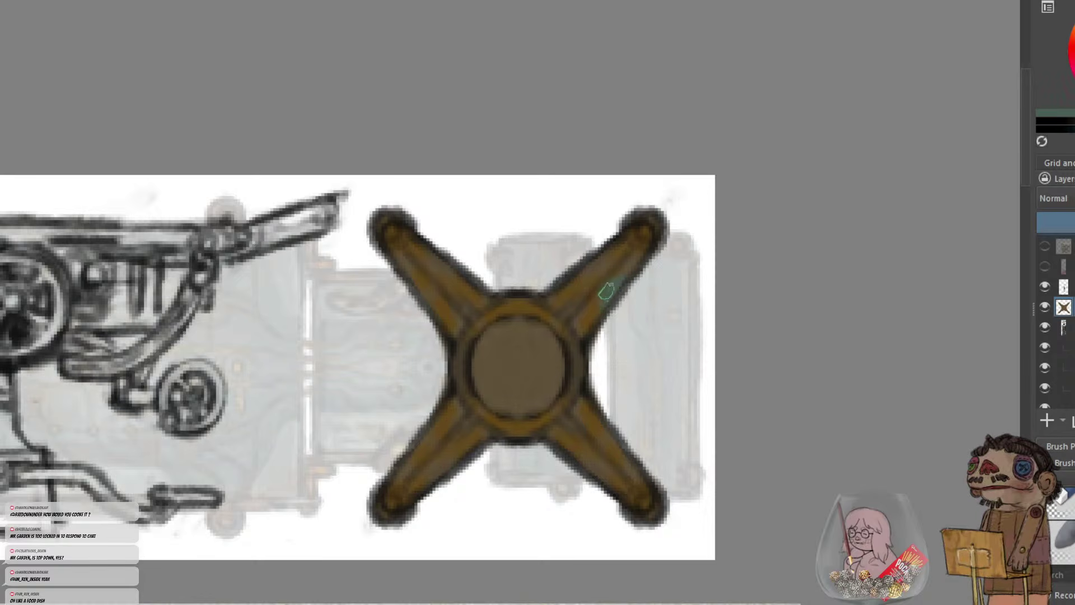
pyautogui.moveTo(606, 291)
pyautogui.mouseDown()
pyautogui.moveTo(580, 315)
pyautogui.moveTo(603, 285)
pyautogui.mouseUp()
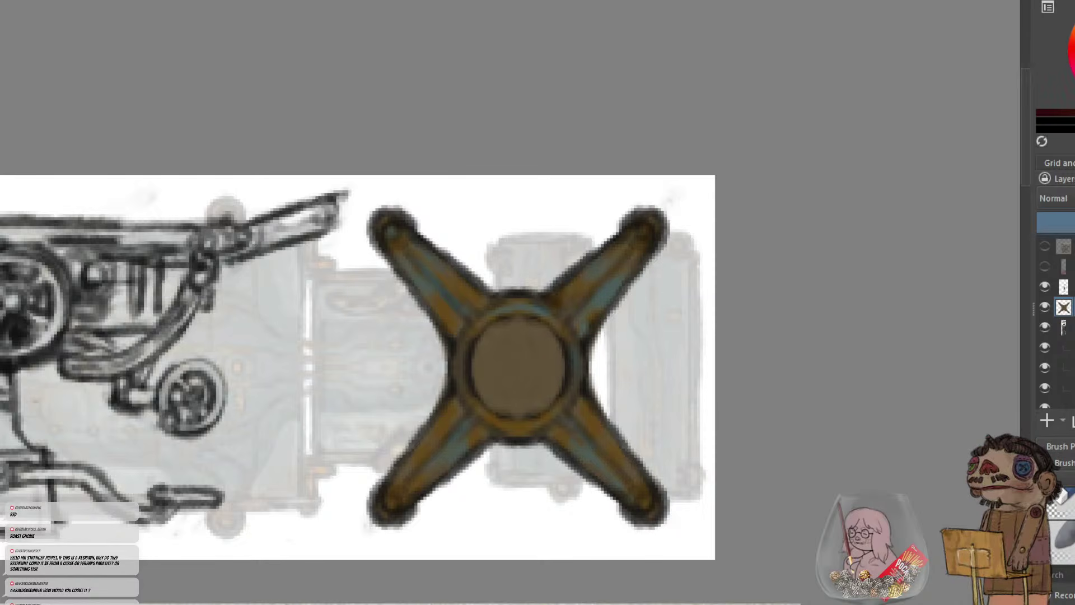
pyautogui.hotkey('shift', 'm')
pyautogui.press('m')
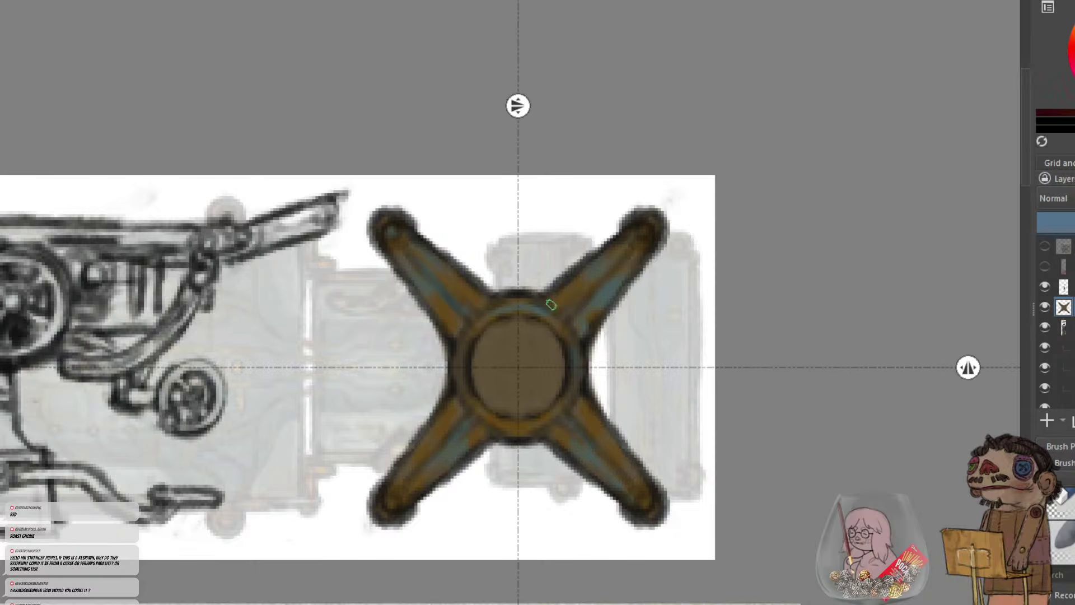
pyautogui.moveTo(551, 305); pyautogui.dragTo(587, 320)
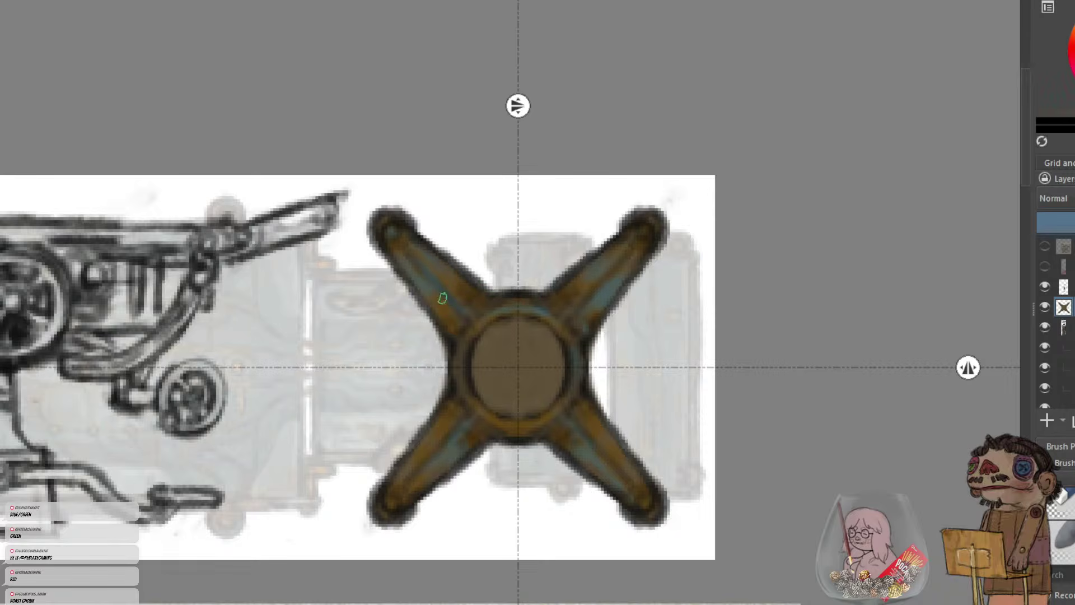
# Check the reference photo for colour and paint lighter highlights along the base's arms and on its rounded feet
pyautogui.click(1045, 246)
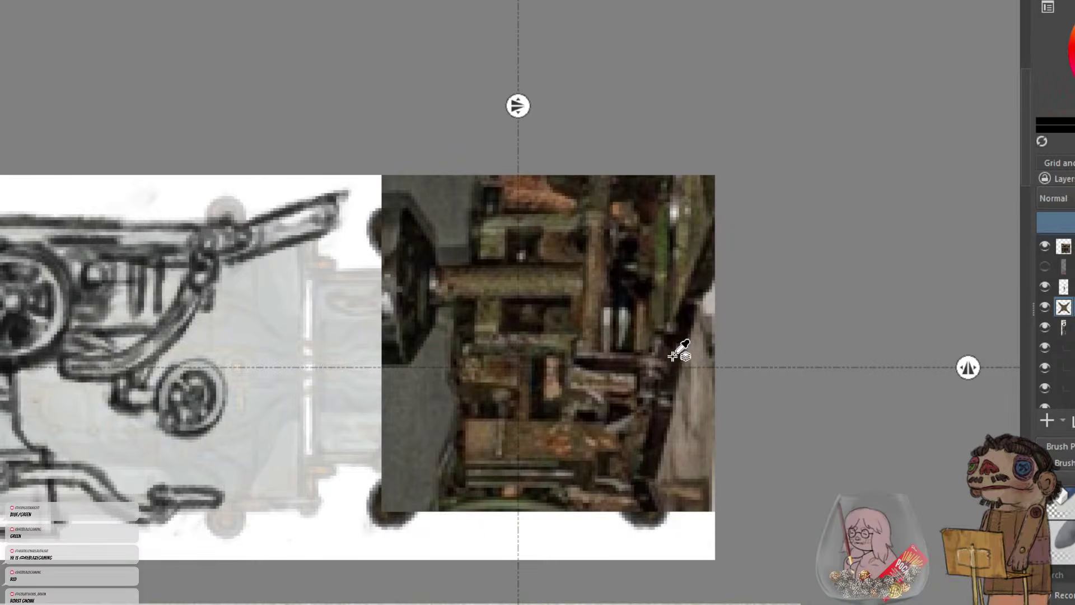
pyautogui.click(1045, 246)
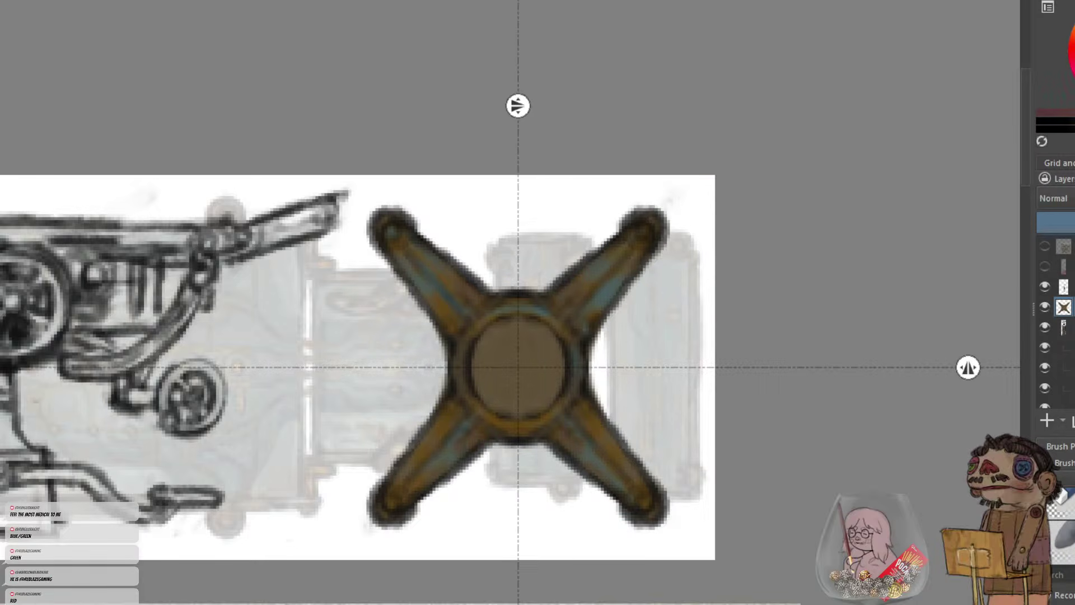
pyautogui.keyDown('ctrl'); pyautogui.click(611, 252); pyautogui.keyUp('ctrl')
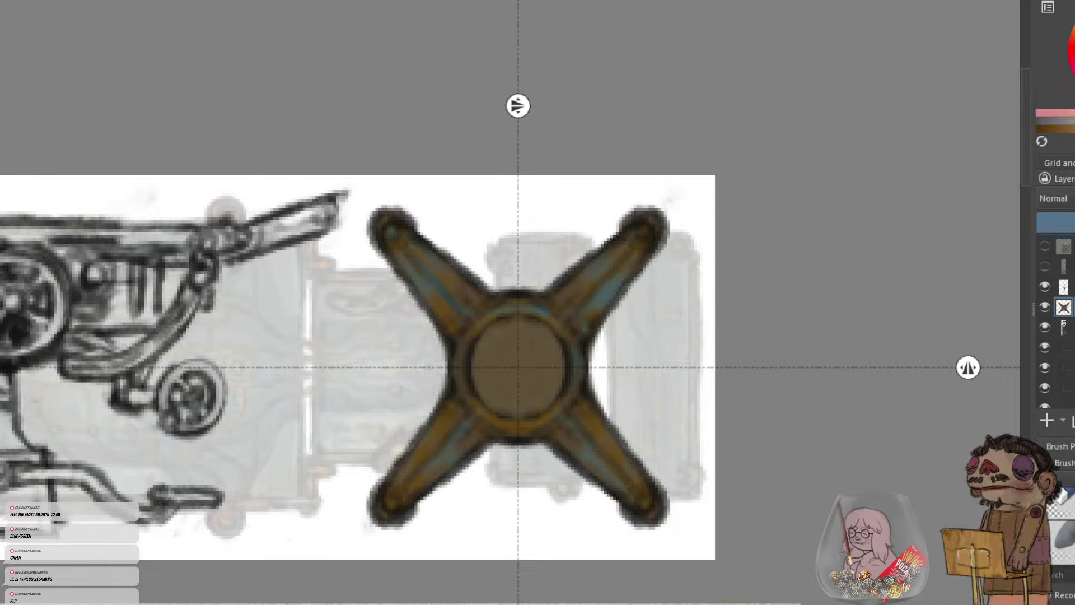
pyautogui.moveTo(618, 255); pyautogui.dragTo(580, 297)
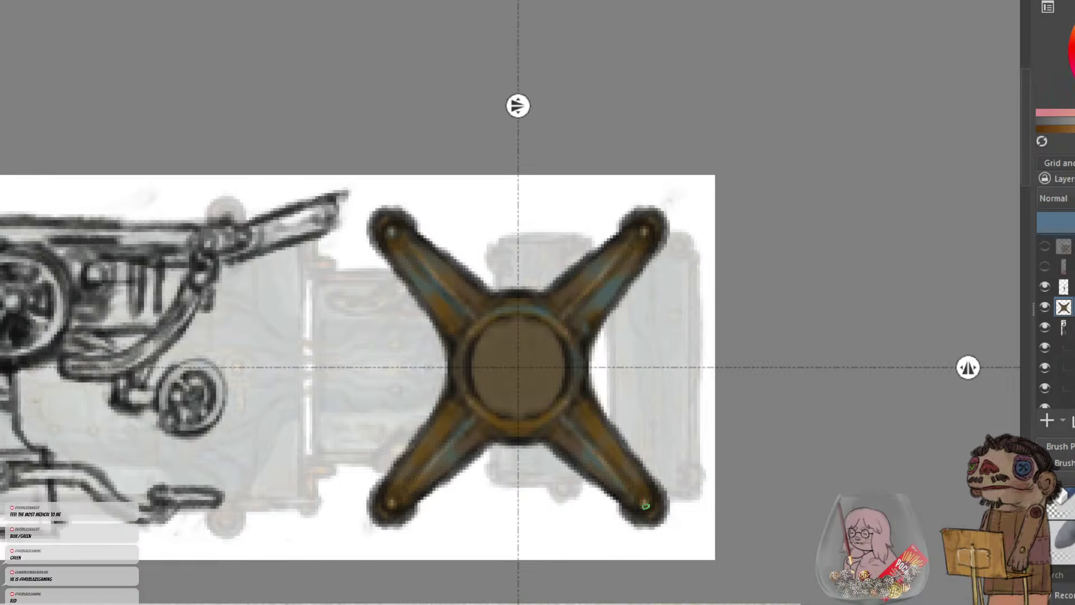
pyautogui.hotkey('ctrl', 'z')
pyautogui.press('-')
pyautogui.press('-')
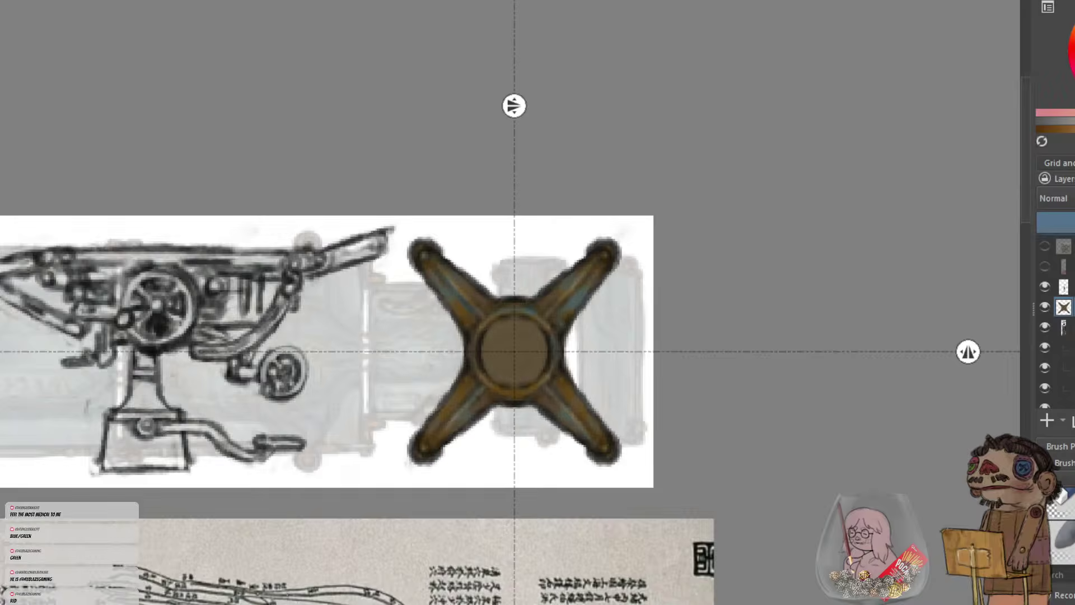
pyautogui.press('+')
pyautogui.press('+')
pyautogui.press('+')
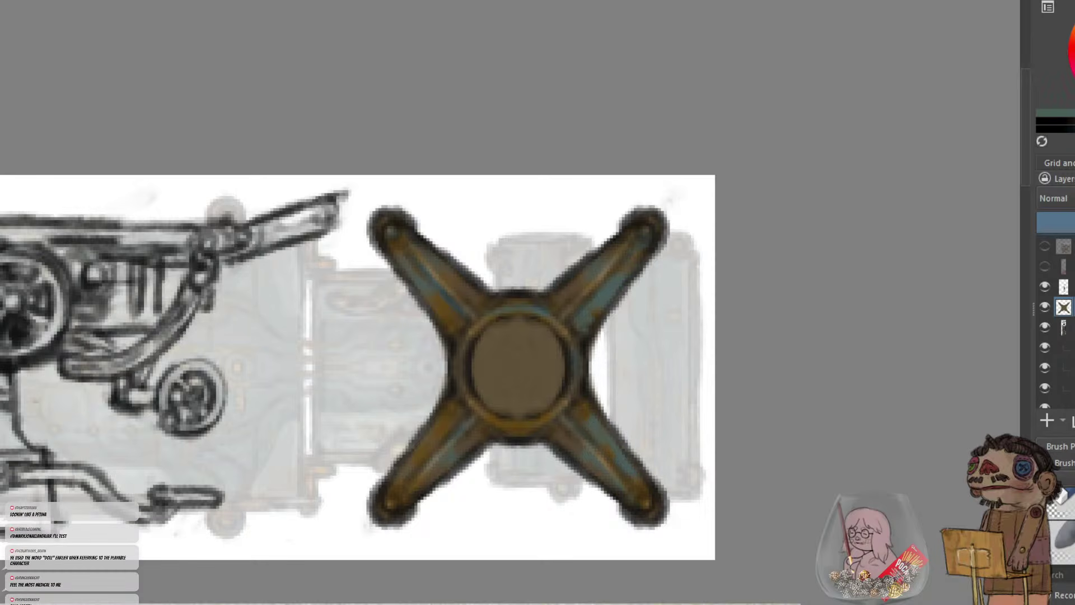
# Block in the side view's pedestal, foot lever, handwheels, curved arm and raised end section with flat rusty brown beneath the linework
pyautogui.moveTo(419, 399); pyautogui.dragTo(689, 400)
pyautogui.keyDown('alt'); pyautogui.click(710, 323); pyautogui.keyUp('alt')
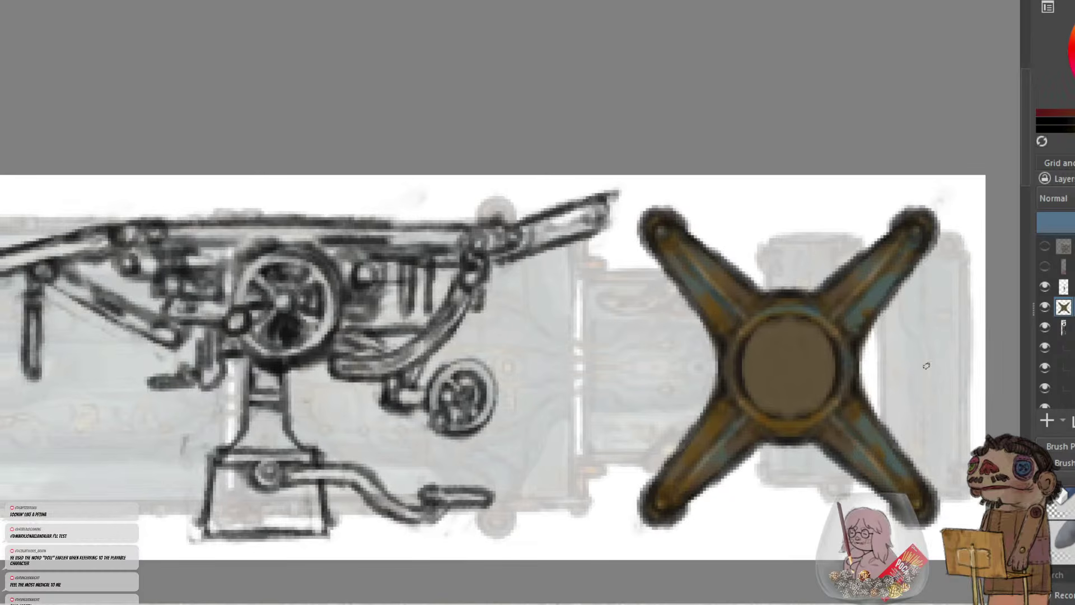
pyautogui.moveTo(492, 121); pyautogui.dragTo(632, 121)
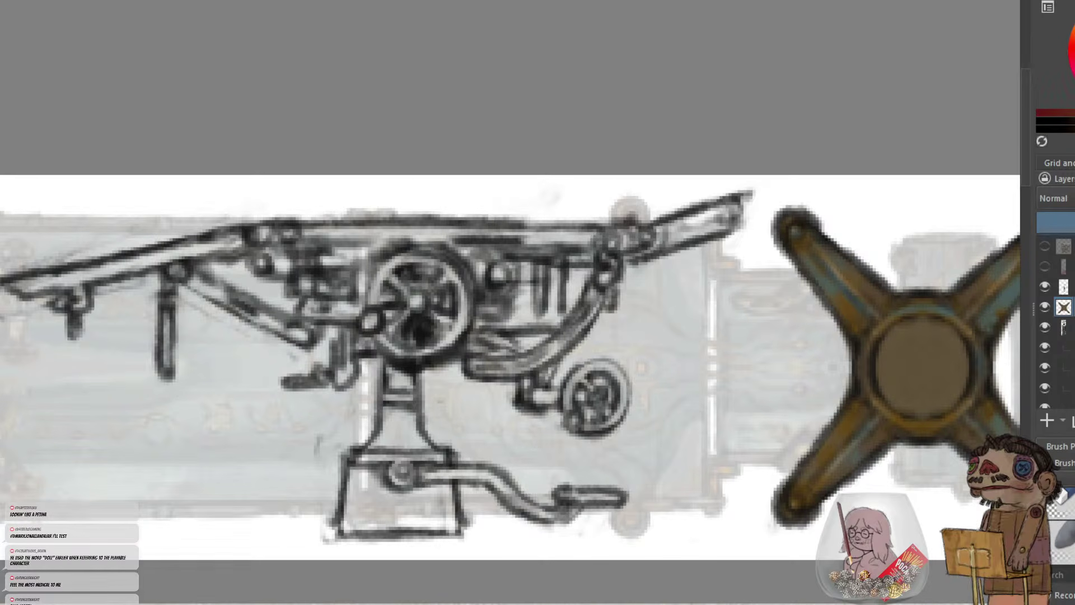
pyautogui.moveTo(395, 246)
pyautogui.mouseDown()
pyautogui.moveTo(406, 318)
pyautogui.moveTo(440, 254)
pyautogui.moveTo(427, 342)
pyautogui.moveTo(442, 323)
pyautogui.moveTo(424, 343)
pyautogui.moveTo(401, 438)
pyautogui.moveTo(388, 387)
pyautogui.moveTo(393, 378)
pyautogui.moveTo(413, 459)
pyautogui.moveTo(373, 483)
pyautogui.moveTo(385, 442)
pyautogui.moveTo(357, 468)
pyautogui.moveTo(379, 510)
pyautogui.moveTo(404, 490)
pyautogui.moveTo(389, 517)
pyautogui.moveTo(433, 511)
pyautogui.moveTo(450, 524)
pyautogui.moveTo(447, 482)
pyautogui.moveTo(448, 497)
pyautogui.moveTo(413, 439)
pyautogui.moveTo(418, 462)
pyautogui.moveTo(403, 498)
pyautogui.moveTo(458, 305)
pyautogui.moveTo(492, 373)
pyautogui.moveTo(514, 369)
pyautogui.moveTo(577, 323)
pyautogui.moveTo(555, 308)
pyautogui.moveTo(530, 311)
pyautogui.moveTo(557, 316)
pyautogui.moveTo(552, 256)
pyautogui.moveTo(560, 304)
pyautogui.moveTo(557, 263)
pyautogui.moveTo(610, 264)
pyautogui.moveTo(608, 295)
pyautogui.moveTo(578, 272)
pyautogui.moveTo(570, 292)
pyautogui.moveTo(560, 256)
pyautogui.moveTo(601, 248)
pyautogui.moveTo(590, 251)
pyautogui.moveTo(597, 235)
pyautogui.moveTo(581, 233)
pyautogui.moveTo(607, 247)
pyautogui.moveTo(720, 219)
pyautogui.moveTo(674, 250)
pyautogui.mouseUp()
pyautogui.moveTo(531, 385)
pyautogui.mouseDown()
pyautogui.moveTo(570, 396)
pyautogui.moveTo(580, 376)
pyautogui.moveTo(580, 393)
pyautogui.moveTo(597, 396)
pyautogui.moveTo(606, 355)
pyautogui.moveTo(566, 388)
pyautogui.moveTo(606, 369)
pyautogui.moveTo(619, 398)
pyautogui.moveTo(607, 406)
pyautogui.moveTo(600, 396)
pyautogui.moveTo(599, 422)
pyautogui.moveTo(616, 413)
pyautogui.moveTo(591, 423)
pyautogui.moveTo(569, 414)
pyautogui.moveTo(609, 408)
pyautogui.moveTo(593, 396)
pyautogui.moveTo(616, 413)
pyautogui.mouseUp()
pyautogui.moveTo(577, 515)
pyautogui.mouseDown()
pyautogui.moveTo(610, 497)
pyautogui.moveTo(569, 498)
pyautogui.moveTo(545, 515)
pyautogui.moveTo(494, 478)
pyautogui.moveTo(440, 468)
pyautogui.mouseUp()
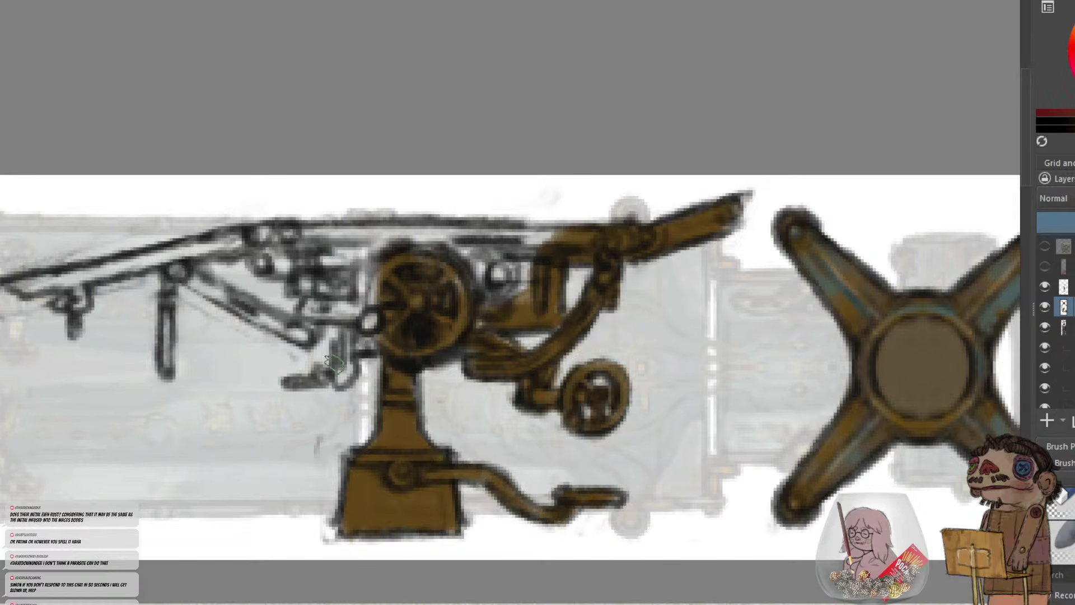
# Extend the flat brown over the side view's tabletop beam, sloping end section, struts and central mechanism
pyautogui.moveTo(334, 364); pyautogui.dragTo(372, 345)
pyautogui.moveTo(375, 327)
pyautogui.mouseDown()
pyautogui.moveTo(363, 308)
pyautogui.moveTo(319, 290)
pyautogui.moveTo(371, 281)
pyautogui.moveTo(376, 241)
pyautogui.moveTo(333, 236)
pyautogui.moveTo(422, 239)
pyautogui.moveTo(412, 240)
pyautogui.moveTo(399, 313)
pyautogui.moveTo(386, 312)
pyautogui.moveTo(462, 267)
pyautogui.moveTo(442, 243)
pyautogui.moveTo(463, 242)
pyautogui.moveTo(486, 276)
pyautogui.moveTo(483, 261)
pyautogui.moveTo(503, 252)
pyautogui.moveTo(508, 290)
pyautogui.moveTo(534, 258)
pyautogui.moveTo(531, 300)
pyautogui.moveTo(479, 285)
pyautogui.moveTo(488, 269)
pyautogui.moveTo(551, 313)
pyautogui.moveTo(529, 255)
pyautogui.moveTo(552, 230)
pyautogui.moveTo(432, 236)
pyautogui.moveTo(478, 251)
pyautogui.moveTo(483, 236)
pyautogui.moveTo(440, 236)
pyautogui.moveTo(462, 259)
pyautogui.moveTo(440, 262)
pyautogui.moveTo(484, 286)
pyautogui.moveTo(480, 330)
pyautogui.moveTo(495, 324)
pyautogui.moveTo(505, 344)
pyautogui.mouseUp()
pyautogui.moveTo(454, 289)
pyautogui.mouseDown()
pyautogui.moveTo(408, 252)
pyautogui.moveTo(280, 233)
pyautogui.moveTo(253, 248)
pyautogui.moveTo(259, 258)
pyautogui.moveTo(285, 271)
pyautogui.moveTo(267, 255)
pyautogui.moveTo(304, 239)
pyautogui.moveTo(322, 257)
pyautogui.moveTo(285, 239)
pyautogui.moveTo(294, 253)
pyautogui.moveTo(280, 255)
pyautogui.moveTo(290, 257)
pyautogui.moveTo(261, 249)
pyautogui.moveTo(262, 260)
pyautogui.moveTo(290, 241)
pyautogui.moveTo(189, 254)
pyautogui.moveTo(228, 239)
pyautogui.moveTo(20, 285)
pyautogui.moveTo(74, 303)
pyautogui.mouseUp()
pyautogui.moveTo(170, 293)
pyautogui.mouseDown()
pyautogui.moveTo(164, 376)
pyautogui.moveTo(158, 281)
pyautogui.moveTo(172, 258)
pyautogui.moveTo(274, 324)
pyautogui.moveTo(307, 327)
pyautogui.moveTo(310, 317)
pyautogui.moveTo(331, 370)
pyautogui.moveTo(291, 363)
pyautogui.mouseUp()
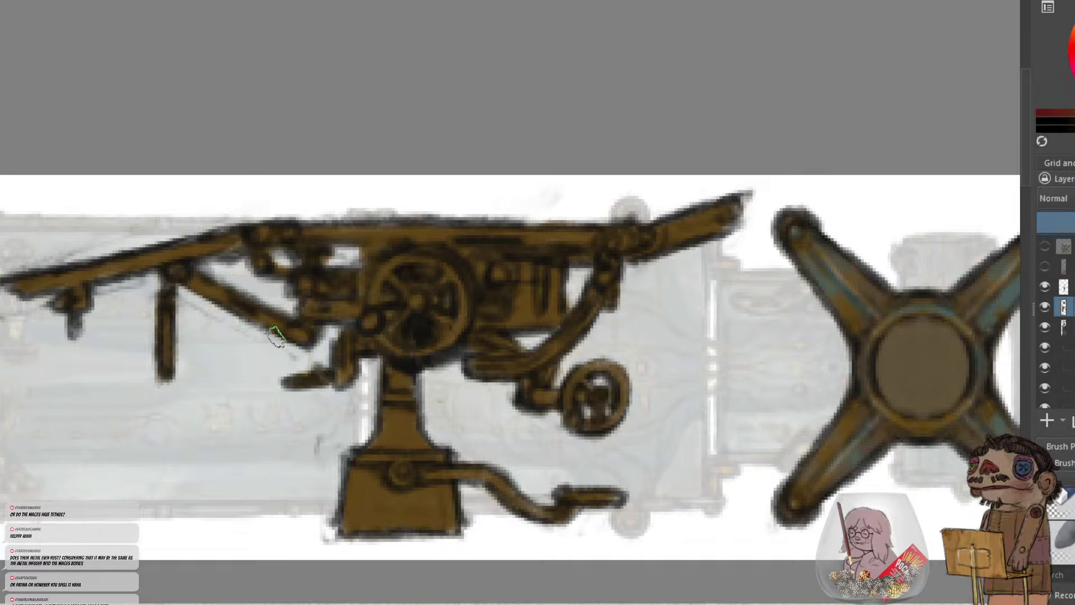
pyautogui.press('-')
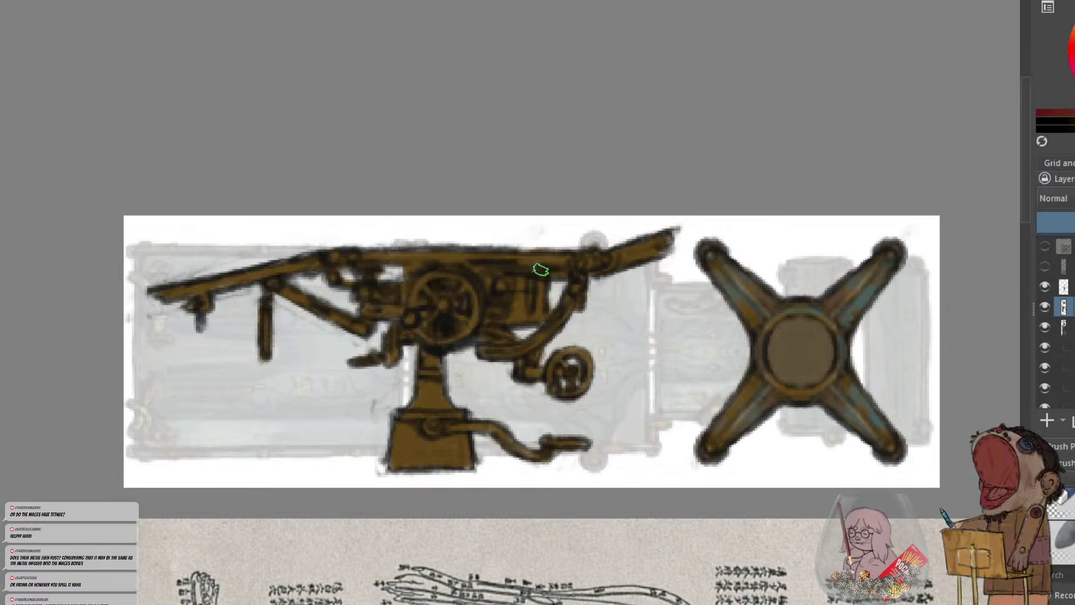
pyautogui.press('+')
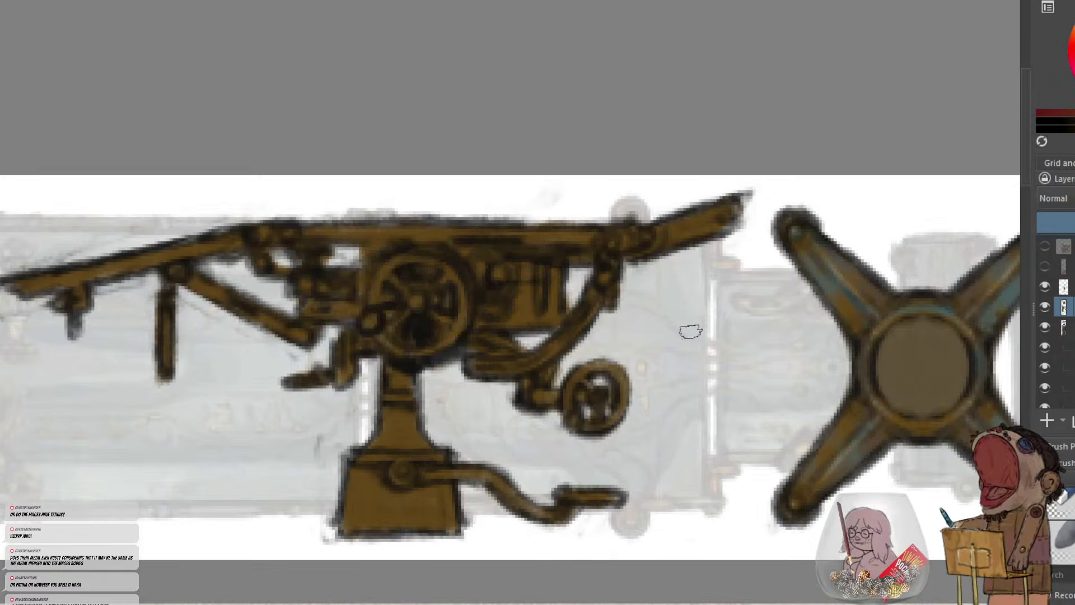
pyautogui.moveTo(618, 259); pyautogui.dragTo(684, 250)
pyautogui.moveTo(578, 273); pyautogui.dragTo(566, 323)
pyautogui.scroll(-3, 566, 323)
pyautogui.scroll(3, 586, 361)
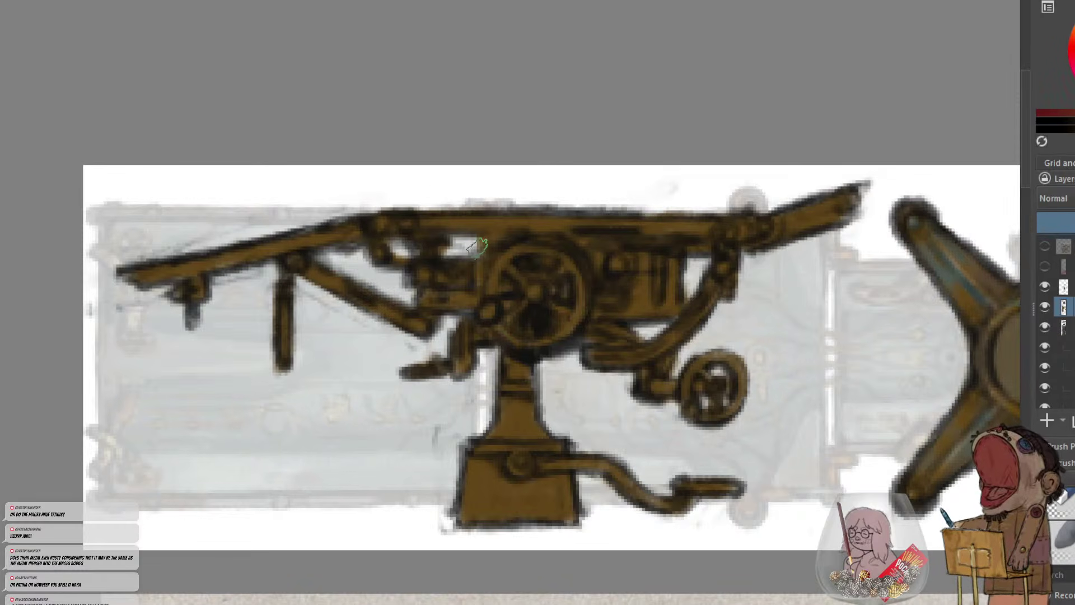
pyautogui.moveTo(556, 336); pyautogui.dragTo(552, 338)
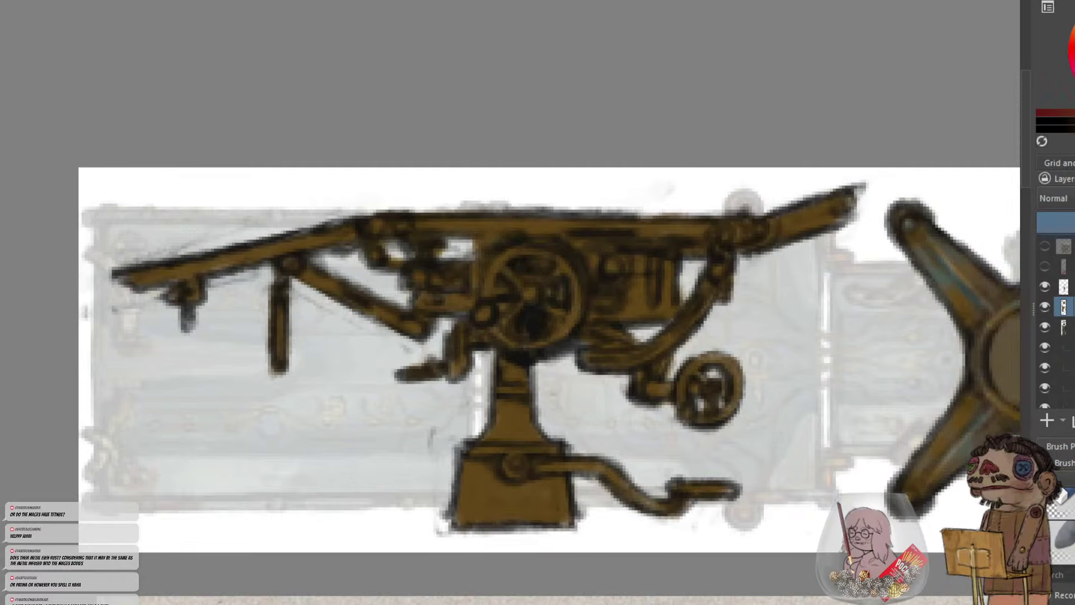
pyautogui.moveTo(784, 465); pyautogui.dragTo(779, 489)
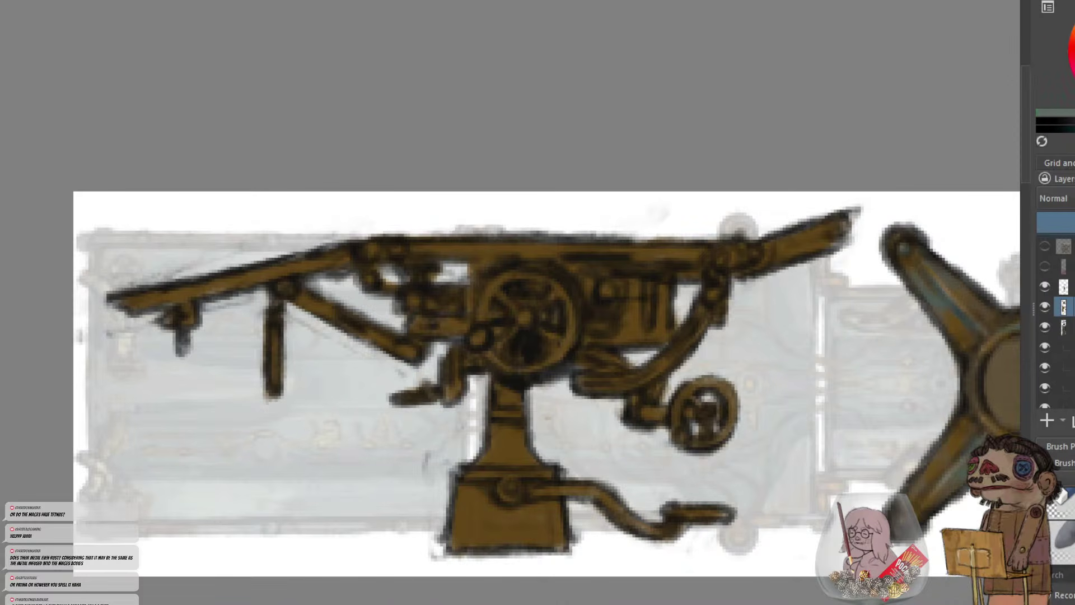
# Paint muted blue-green over the side view's pedestal, handwheel rims, tabletop beam, curved arm and both angled end sections
pyautogui.moveTo(492, 427); pyautogui.dragTo(515, 452)
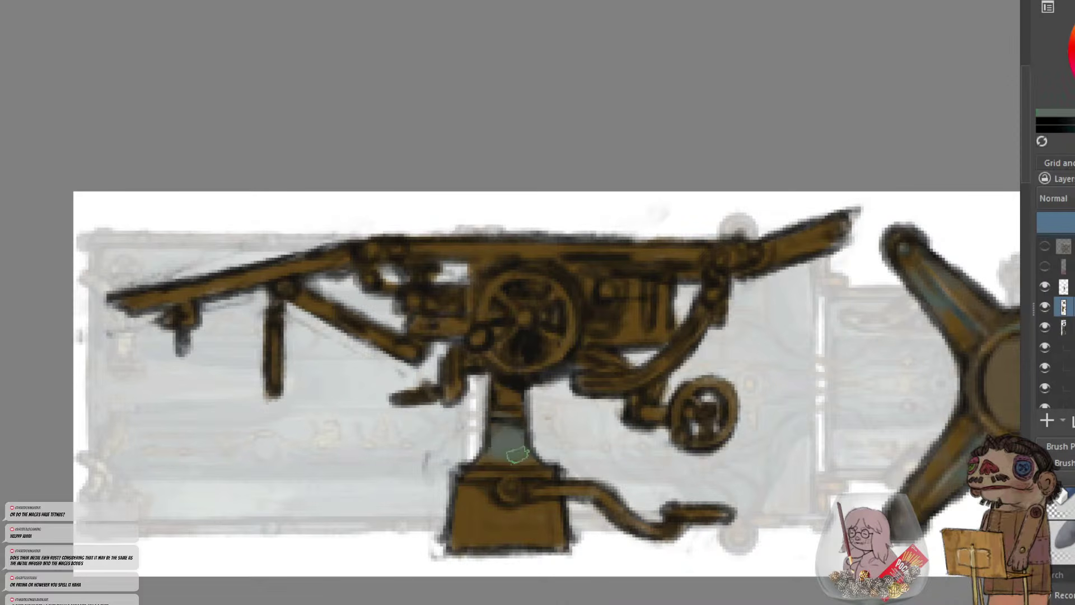
pyautogui.moveTo(505, 403); pyautogui.dragTo(512, 386)
pyautogui.moveTo(451, 545)
pyautogui.mouseDown()
pyautogui.moveTo(467, 503)
pyautogui.moveTo(477, 536)
pyautogui.moveTo(495, 499)
pyautogui.moveTo(505, 521)
pyautogui.moveTo(562, 529)
pyautogui.mouseUp()
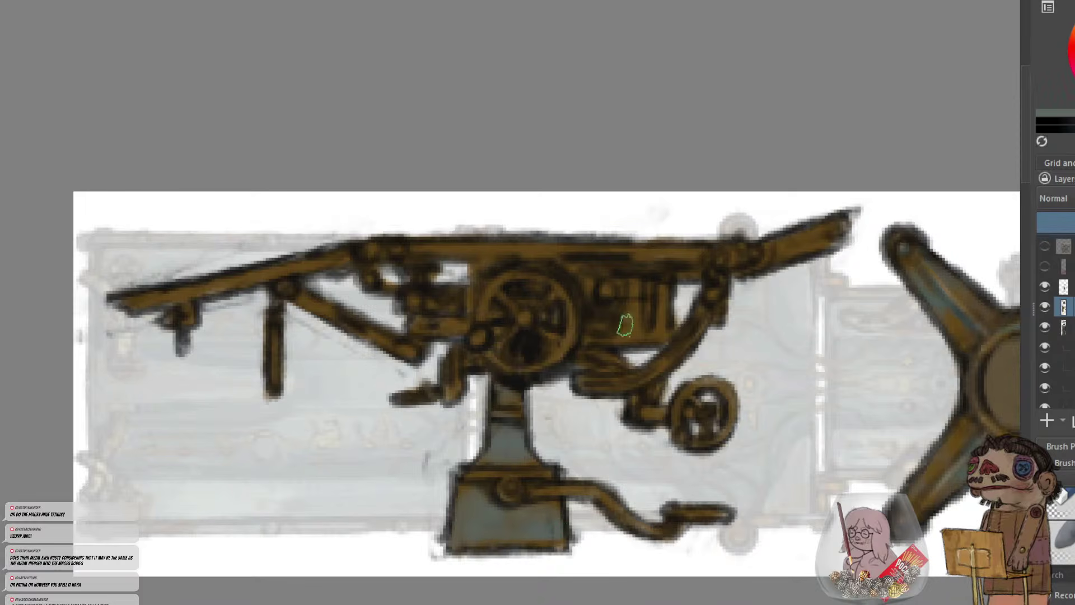
pyautogui.moveTo(556, 283); pyautogui.dragTo(561, 357)
pyautogui.moveTo(536, 279); pyautogui.dragTo(482, 305)
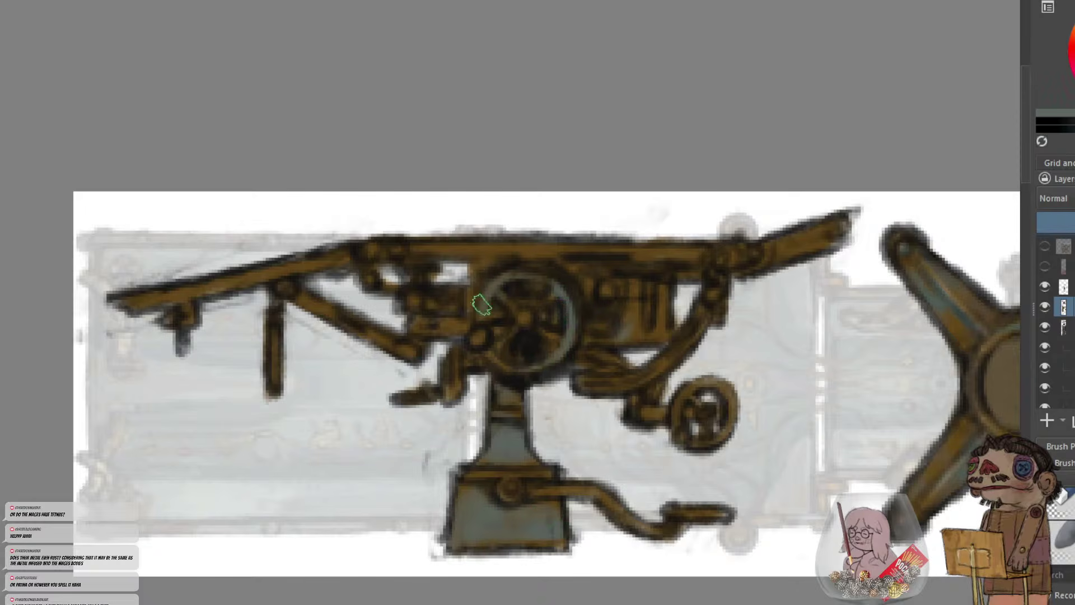
pyautogui.moveTo(435, 253)
pyautogui.mouseDown()
pyautogui.moveTo(535, 246)
pyautogui.moveTo(428, 254)
pyautogui.moveTo(700, 250)
pyautogui.mouseUp()
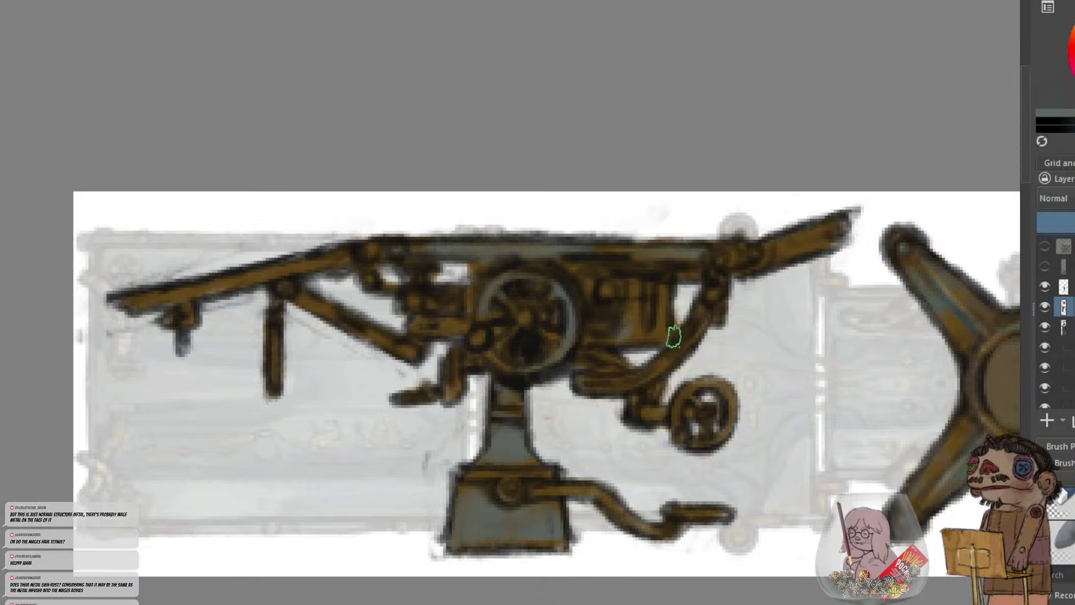
pyautogui.moveTo(696, 321)
pyautogui.mouseDown()
pyautogui.moveTo(656, 383)
pyautogui.moveTo(624, 371)
pyautogui.mouseUp()
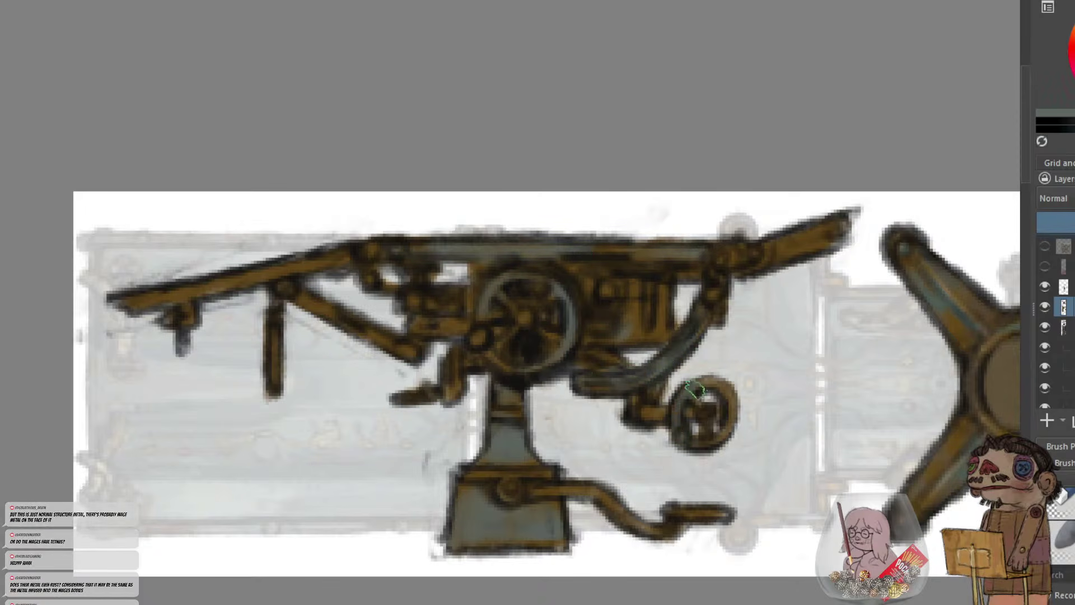
pyautogui.moveTo(763, 256); pyautogui.dragTo(830, 226)
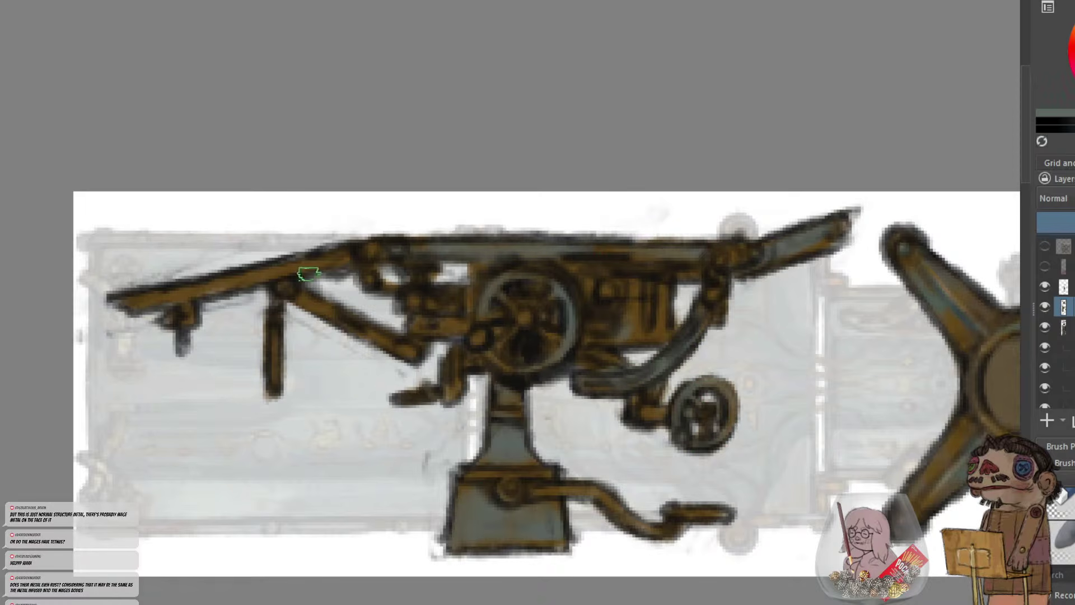
pyautogui.moveTo(308, 274)
pyautogui.mouseDown()
pyautogui.moveTo(276, 283)
pyautogui.moveTo(335, 259)
pyautogui.moveTo(115, 300)
pyautogui.mouseUp()
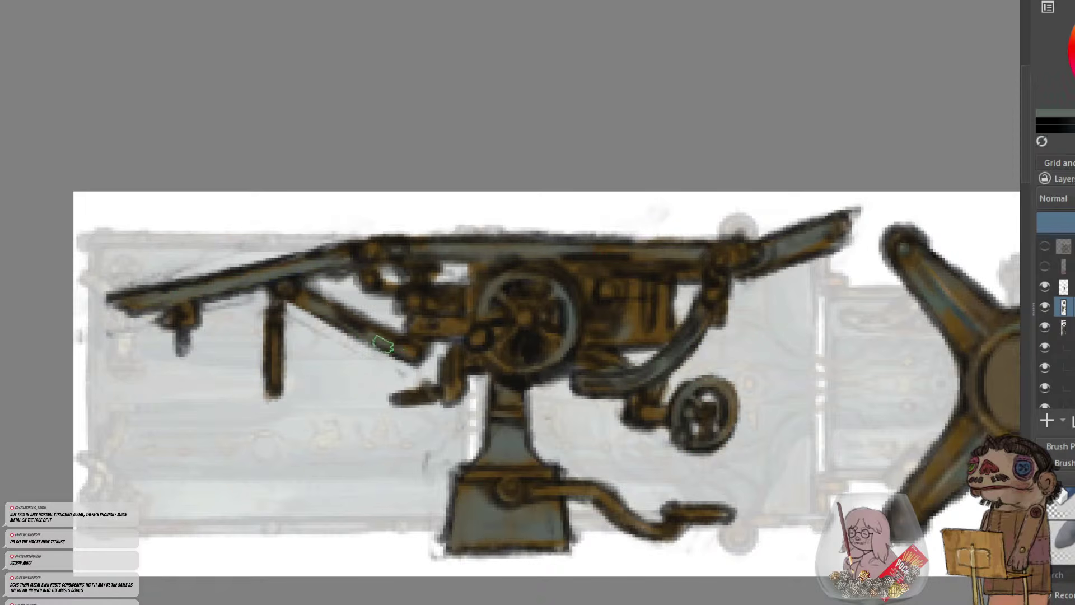
# Shade the side view's central mechanism, struts, pedestal and undersides with near-black brown picked from the drawing
pyautogui.keyDown('ctrl'); pyautogui.click(404, 300); pyautogui.keyUp('ctrl')
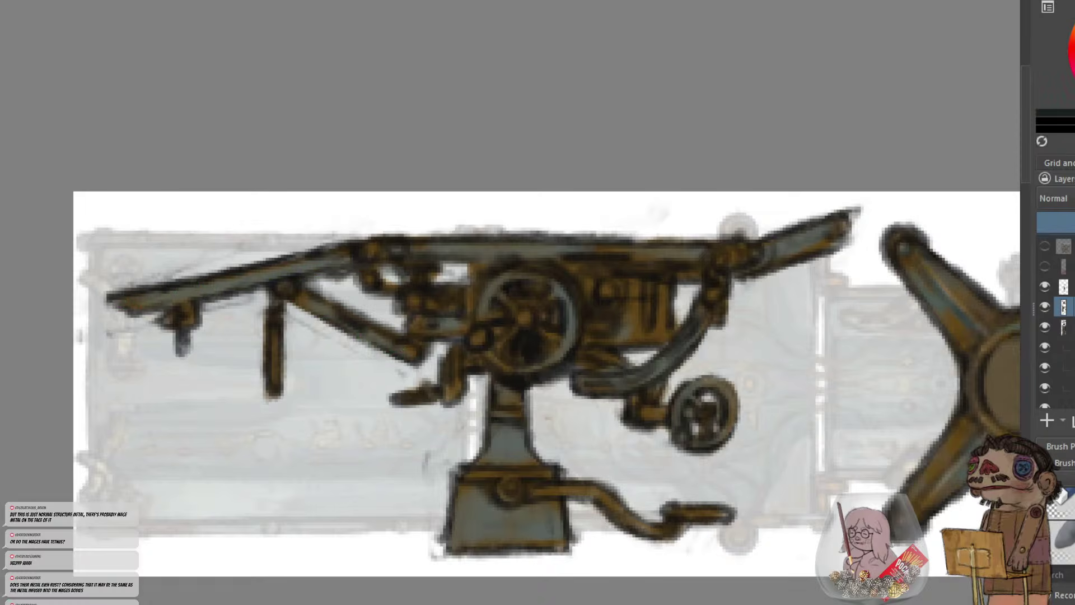
pyautogui.moveTo(592, 336)
pyautogui.mouseDown()
pyautogui.moveTo(584, 269)
pyautogui.moveTo(614, 333)
pyautogui.moveTo(635, 282)
pyautogui.moveTo(645, 347)
pyautogui.moveTo(672, 287)
pyautogui.mouseUp()
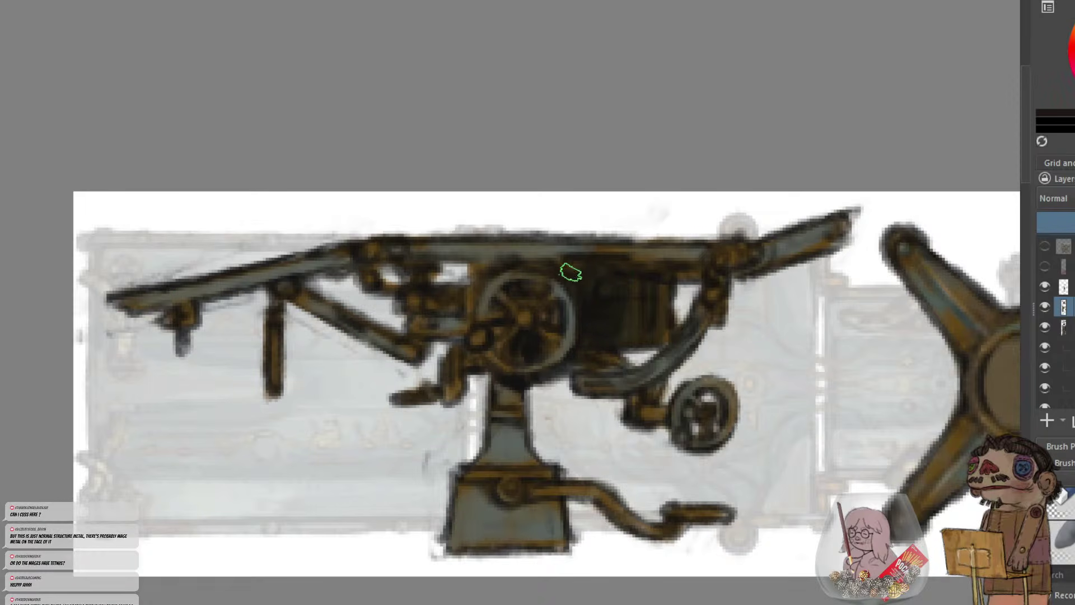
pyautogui.moveTo(431, 300)
pyautogui.mouseDown()
pyautogui.moveTo(413, 271)
pyautogui.moveTo(372, 264)
pyautogui.moveTo(427, 347)
pyautogui.moveTo(288, 300)
pyautogui.moveTo(271, 319)
pyautogui.mouseUp()
pyautogui.moveTo(170, 306); pyautogui.dragTo(178, 314)
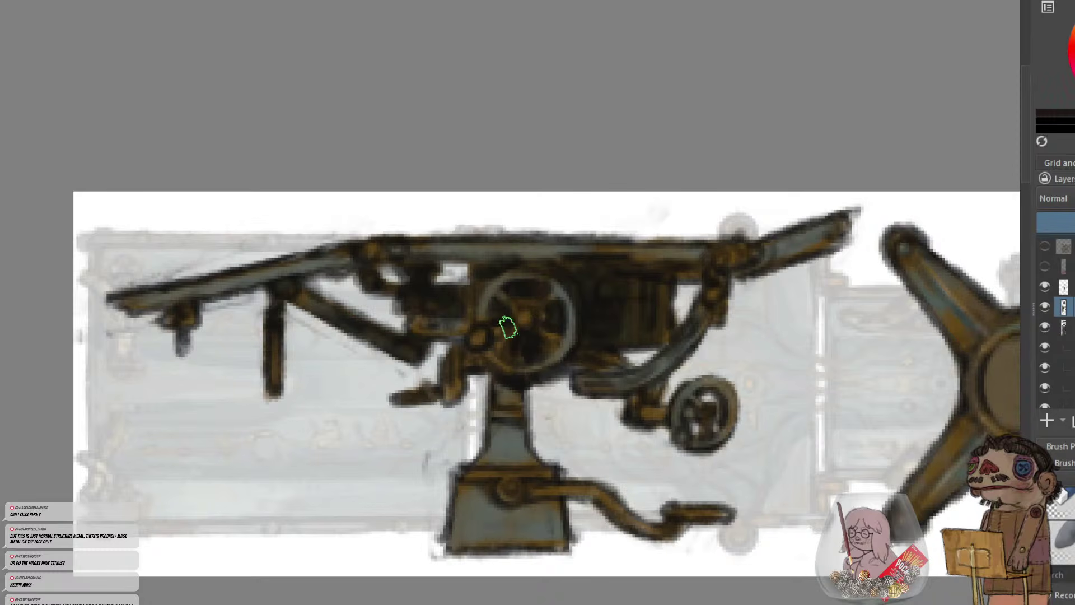
pyautogui.moveTo(498, 390)
pyautogui.mouseDown()
pyautogui.moveTo(531, 395)
pyautogui.moveTo(490, 434)
pyautogui.moveTo(529, 448)
pyautogui.mouseUp()
pyautogui.moveTo(503, 511)
pyautogui.mouseDown()
pyautogui.moveTo(558, 514)
pyautogui.moveTo(508, 523)
pyautogui.moveTo(498, 544)
pyautogui.moveTo(552, 515)
pyautogui.moveTo(552, 540)
pyautogui.moveTo(532, 549)
pyautogui.moveTo(466, 494)
pyautogui.moveTo(455, 545)
pyautogui.moveTo(469, 499)
pyautogui.moveTo(475, 540)
pyautogui.mouseUp()
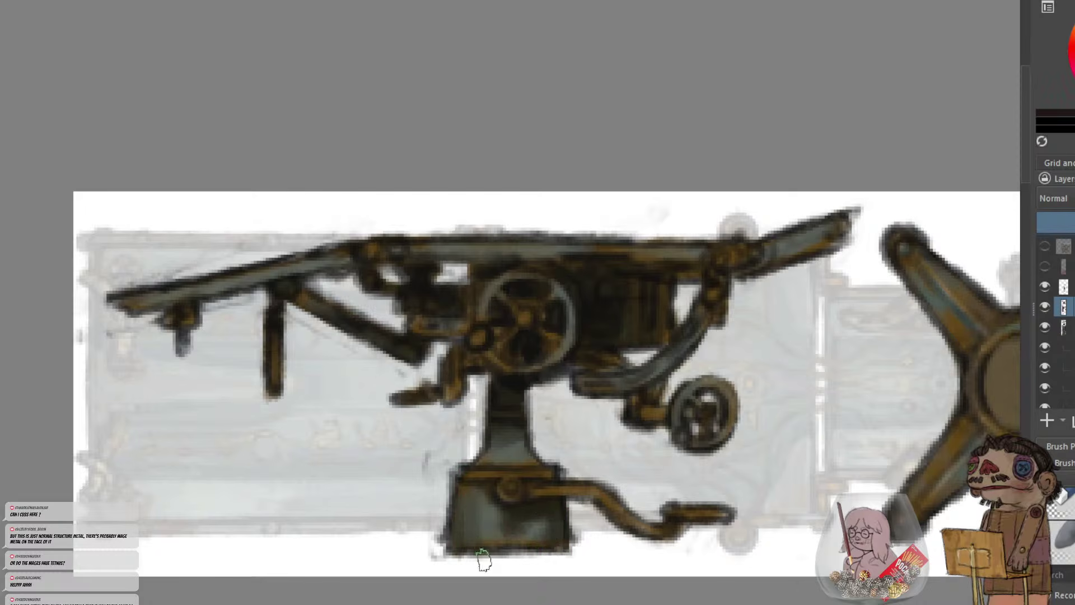
pyautogui.moveTo(658, 392); pyautogui.dragTo(663, 381)
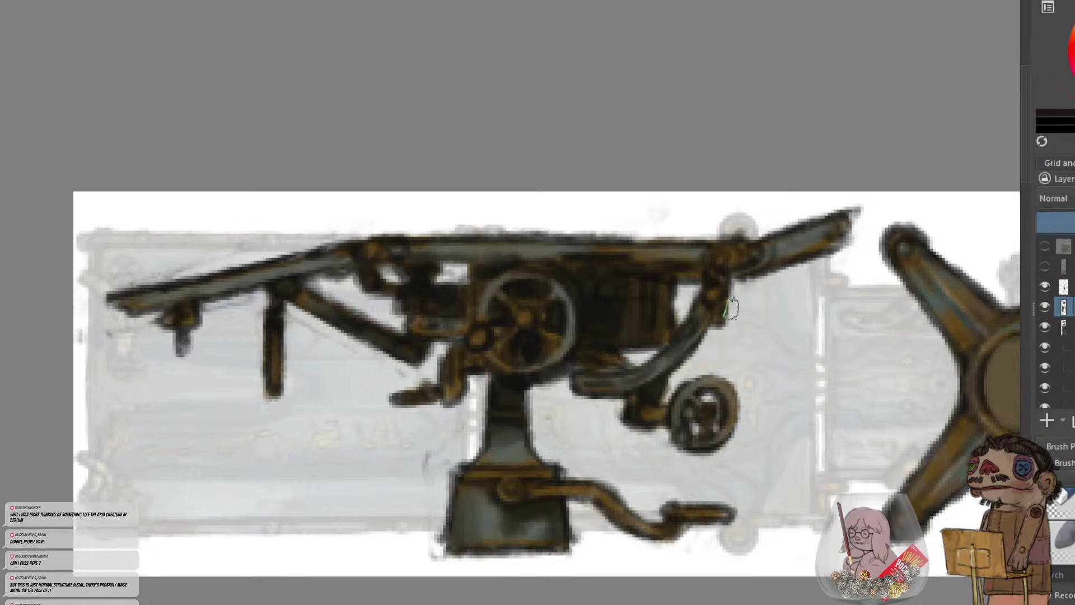
pyautogui.moveTo(755, 268); pyautogui.dragTo(838, 226)
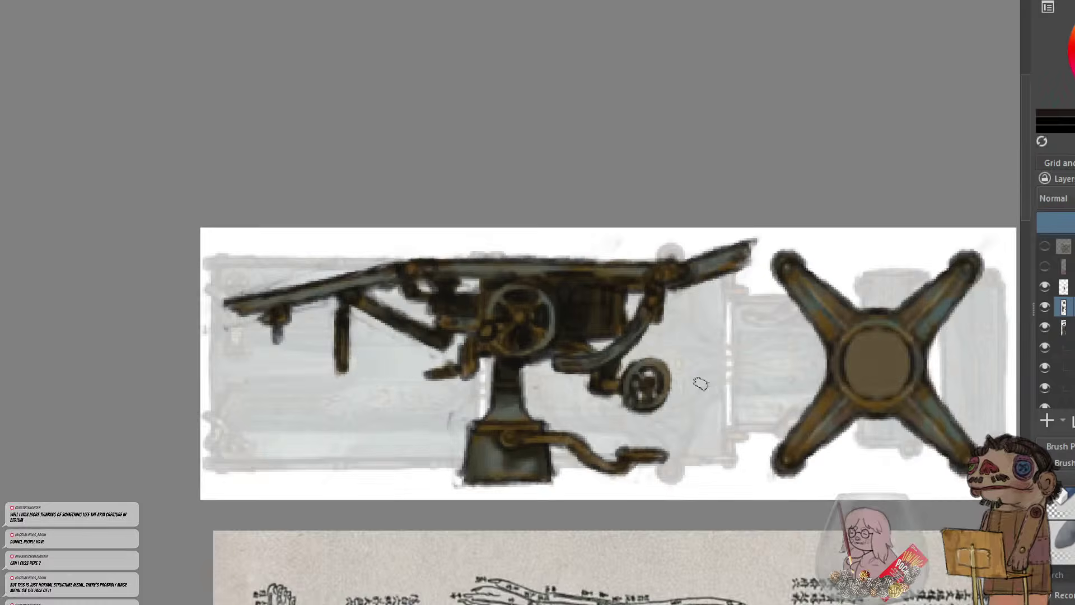
pyautogui.scroll(-3, 702, 379)
pyautogui.scroll(1, 576, 405)
pyautogui.scroll(2, 561, 281)
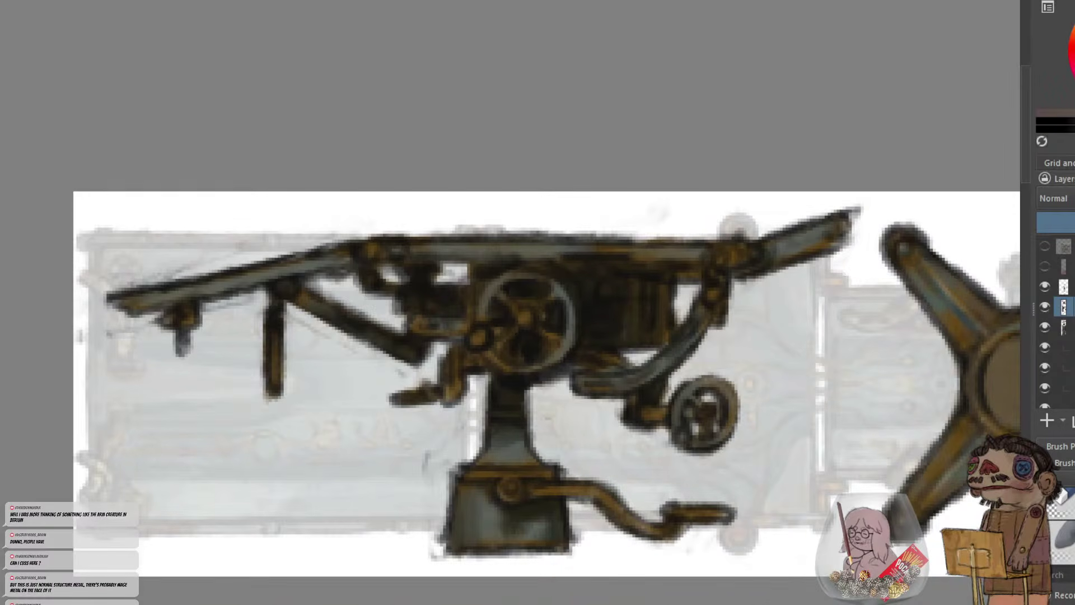
# Add pale highlights to the side view's handwheel hub, beam, pedestal and lever, and rust and blue-green tints to the pedestal's foot
pyautogui.keyDown('ctrl'); pyautogui.click(561, 280); pyautogui.keyUp('ctrl')
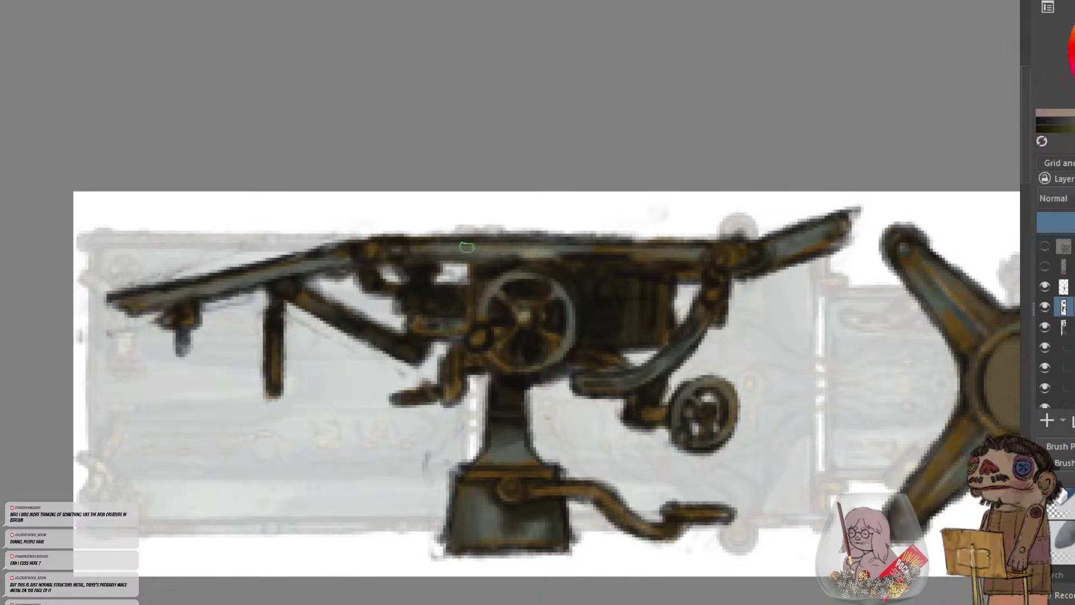
pyautogui.moveTo(298, 303); pyautogui.dragTo(334, 321)
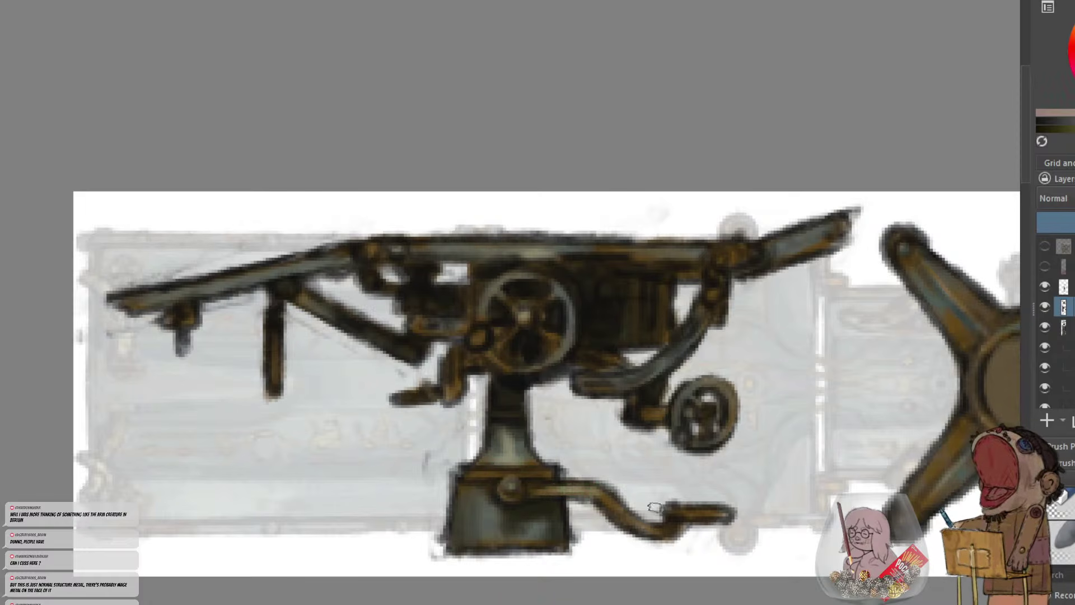
pyautogui.hotkey('ctrl', '-')
pyautogui.keyDown('ctrl'); pyautogui.click(806, 310); pyautogui.keyUp('ctrl')
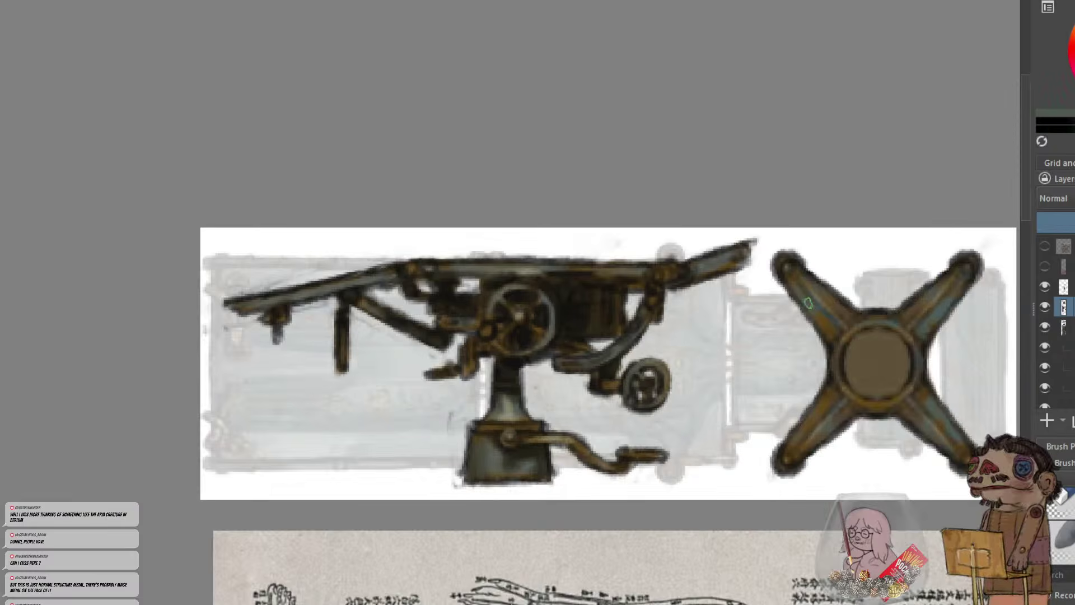
pyautogui.hotkey('ctrl', '+')
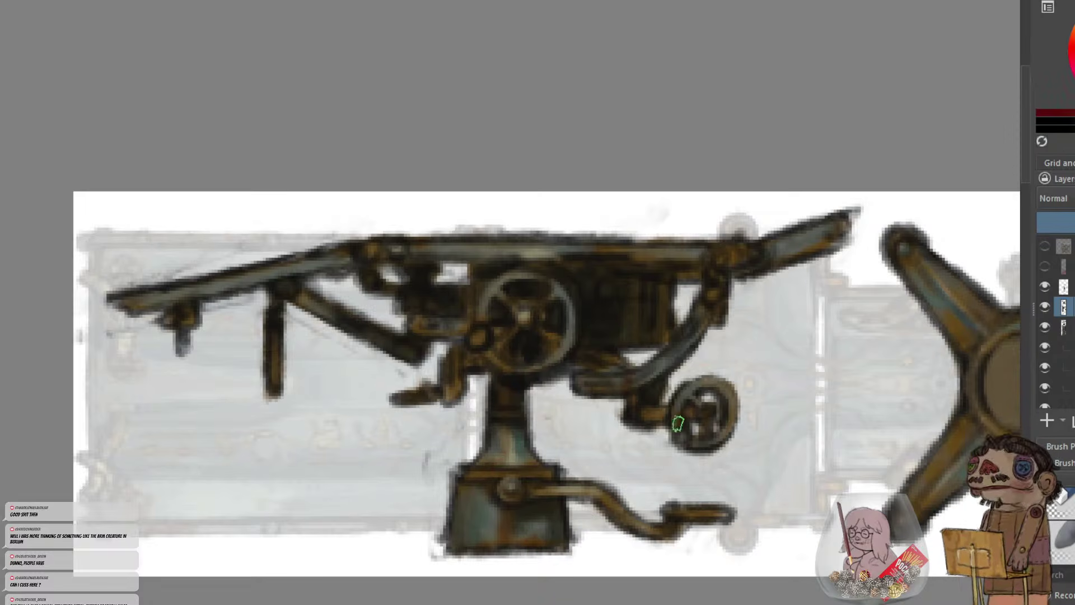
# Examine the coloured side view beside the base's top view at several magnifications
pyautogui.press('-')
pyautogui.press('-')
pyautogui.press('-')
pyautogui.press('+')
pyautogui.press('+')
pyautogui.press('+')
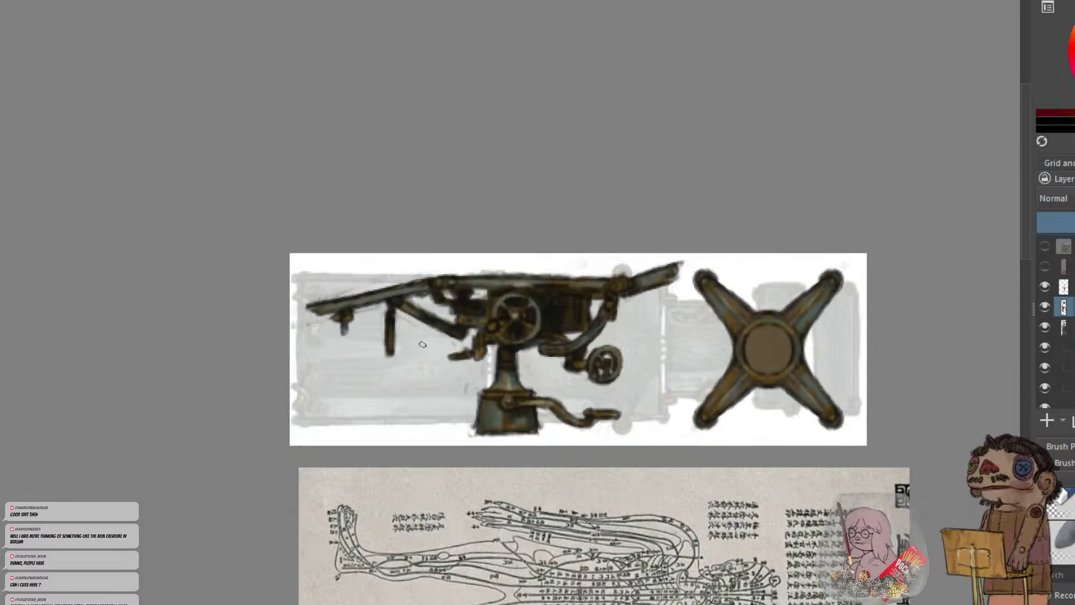
pyautogui.press('-')
pyautogui.press('-')
pyautogui.press('-')
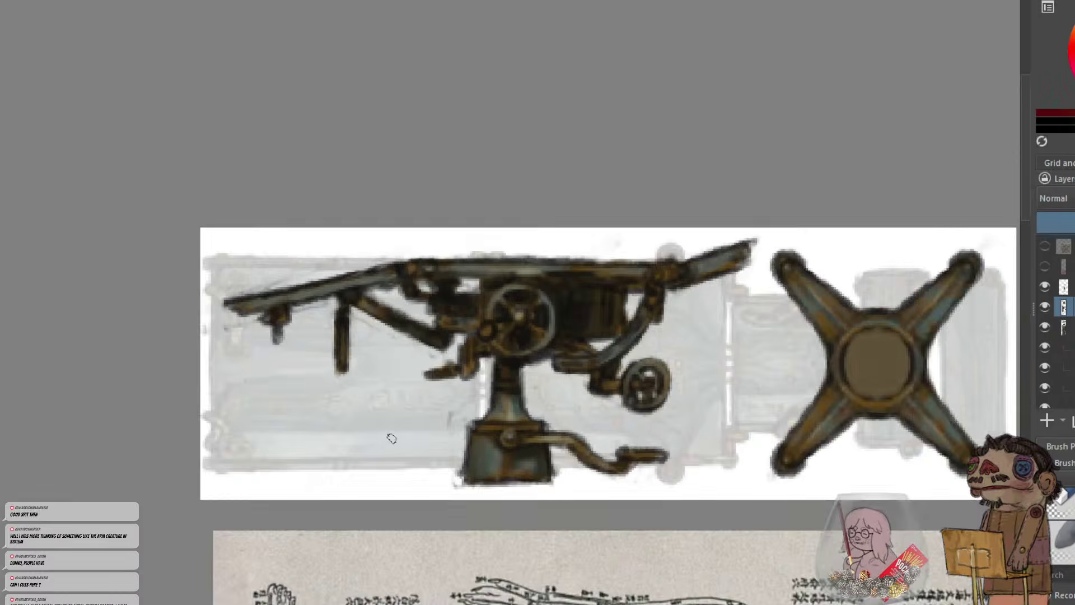
# Add a new layer above the side view's detail layer and darken the area around the handwheel's upper-left rim
pyautogui.press('+')
pyautogui.press('+')
pyautogui.press('+')
pyautogui.press('+')
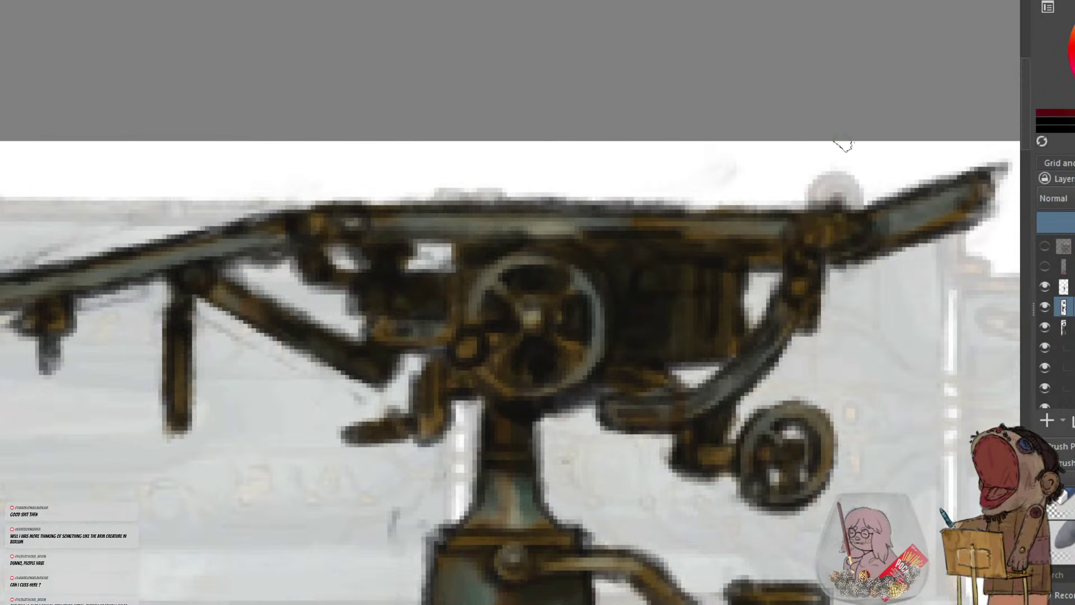
pyautogui.click(1063, 287)
pyautogui.click(1043, 286)
pyautogui.click(1043, 286)
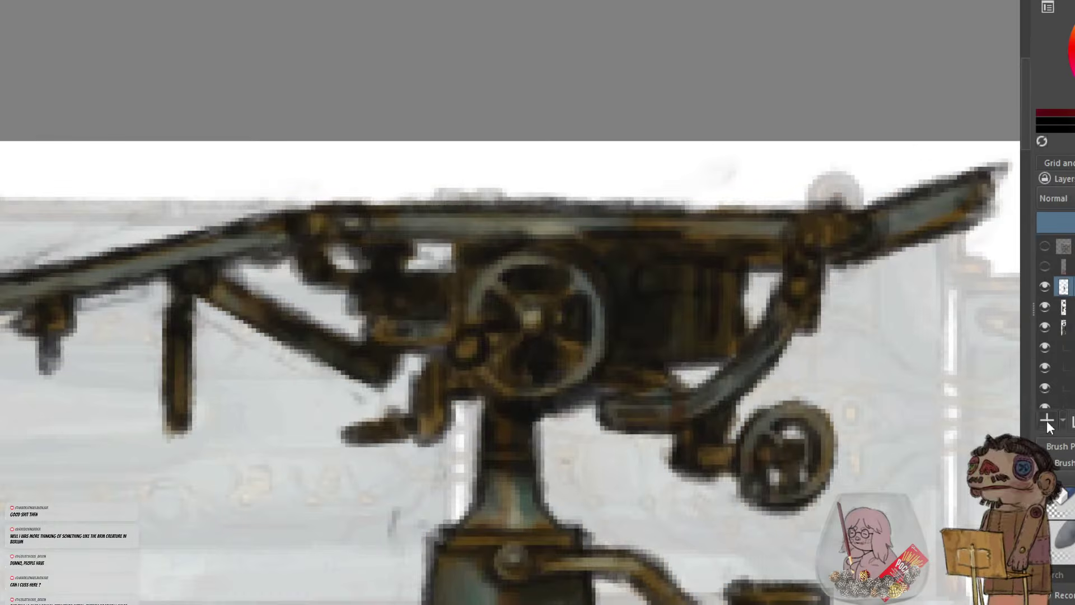
pyautogui.click(1046, 421)
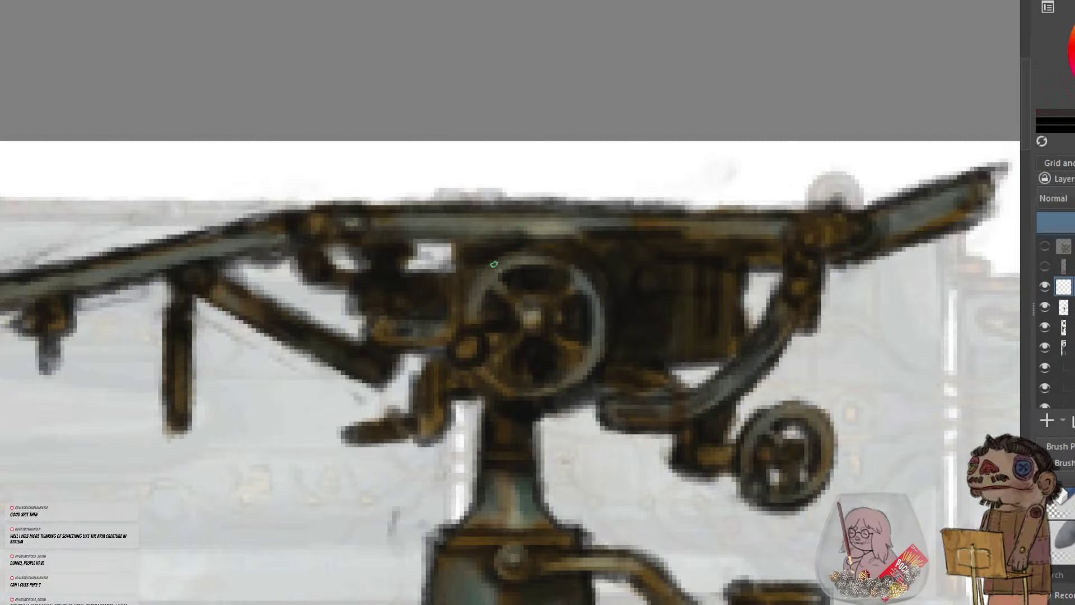
pyautogui.keyDown('ctrl'); pyautogui.click(403, 269); pyautogui.keyUp('ctrl')
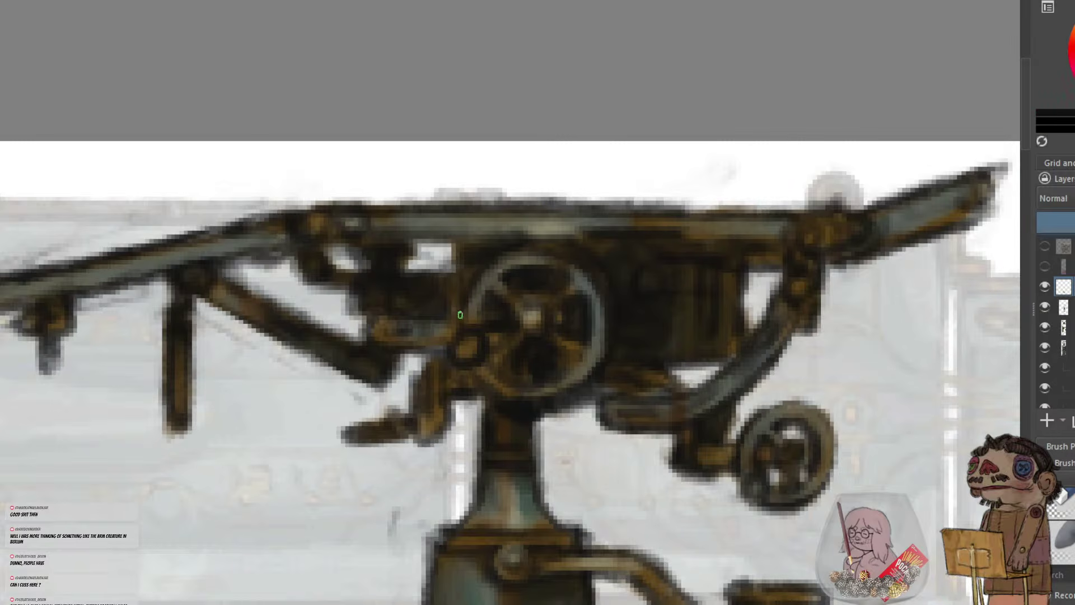
pyautogui.moveTo(493, 258)
pyautogui.mouseDown()
pyautogui.moveTo(463, 320)
pyautogui.moveTo(489, 267)
pyautogui.mouseUp()
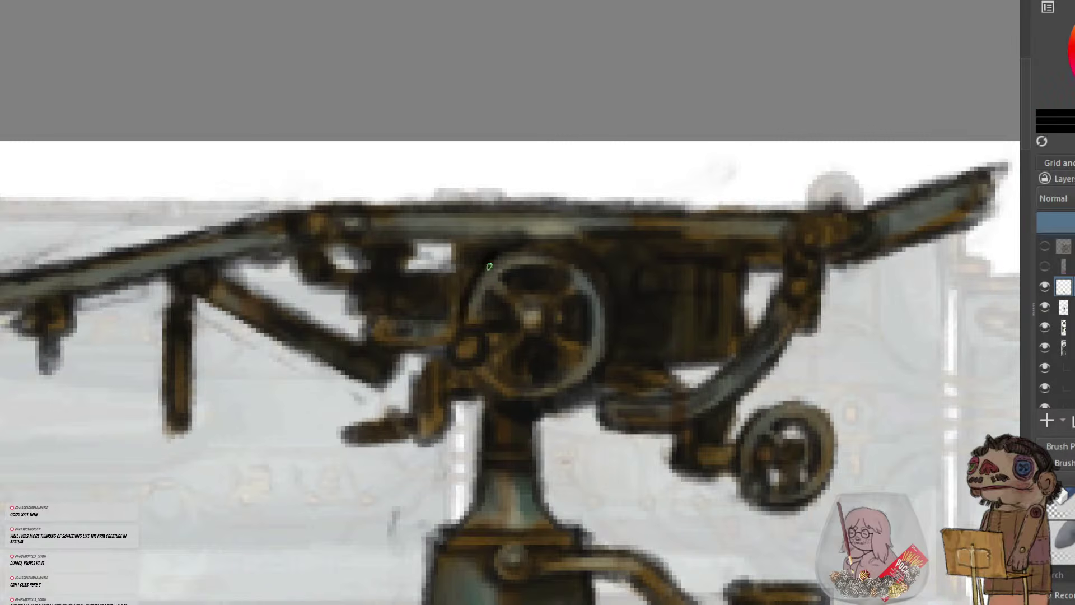
# Repaint the handwheel's rim, spokes and gaps with light and dark metal tones picked from the drawing
pyautogui.keyDown('ctrl'); pyautogui.click(599, 287); pyautogui.keyUp('ctrl')
pyautogui.moveTo(528, 253)
pyautogui.mouseDown()
pyautogui.moveTo(596, 281)
pyautogui.moveTo(600, 303)
pyautogui.mouseUp()
pyautogui.keyDown('ctrl'); pyautogui.click(560, 250); pyautogui.keyUp('ctrl')
pyautogui.keyDown('ctrl'); pyautogui.click(570, 290); pyautogui.keyUp('ctrl')
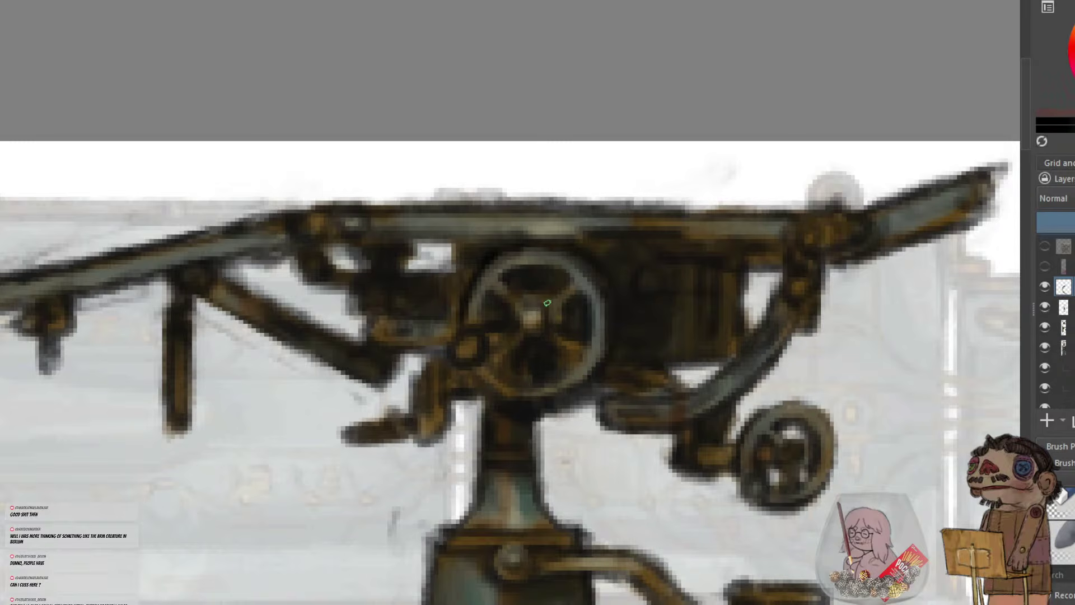
pyautogui.keyDown('ctrl'); pyautogui.click(543, 291); pyautogui.keyUp('ctrl')
pyautogui.keyDown('ctrl'); pyautogui.click(522, 313); pyautogui.keyUp('ctrl')
pyautogui.keyDown('ctrl'); pyautogui.click(551, 353); pyautogui.keyUp('ctrl')
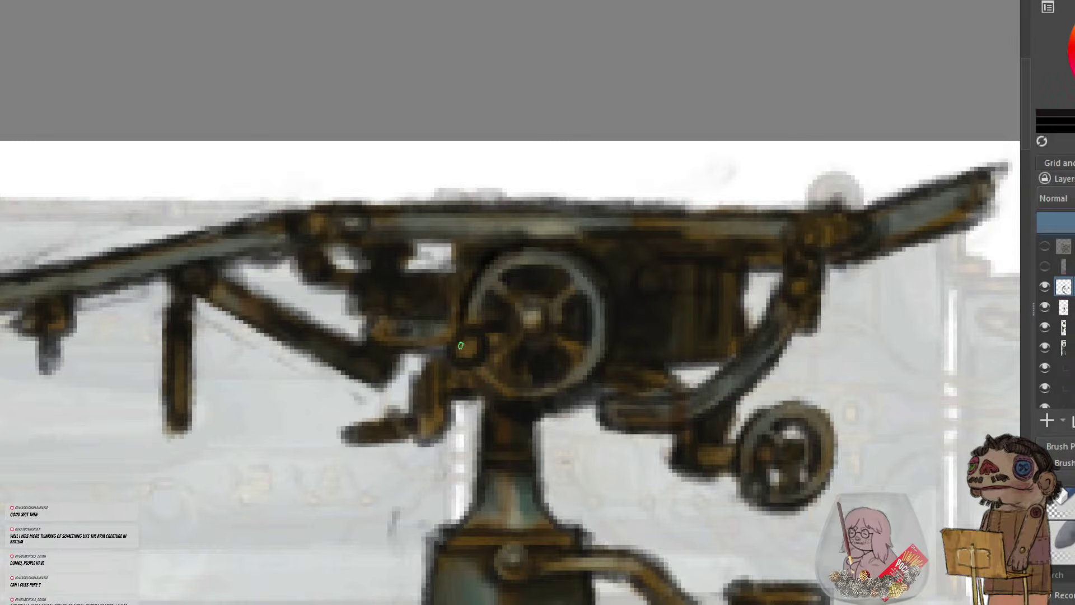
# Define the small knob beside the handwheel and the wheel's underside with tones picked nearby
pyautogui.keyDown('ctrl'); pyautogui.click(464, 348); pyautogui.keyUp('ctrl')
pyautogui.keyDown('ctrl'); pyautogui.click(483, 371); pyautogui.keyUp('ctrl')
pyautogui.keyDown('ctrl'); pyautogui.click(523, 403); pyautogui.keyUp('ctrl')
pyautogui.press('-')
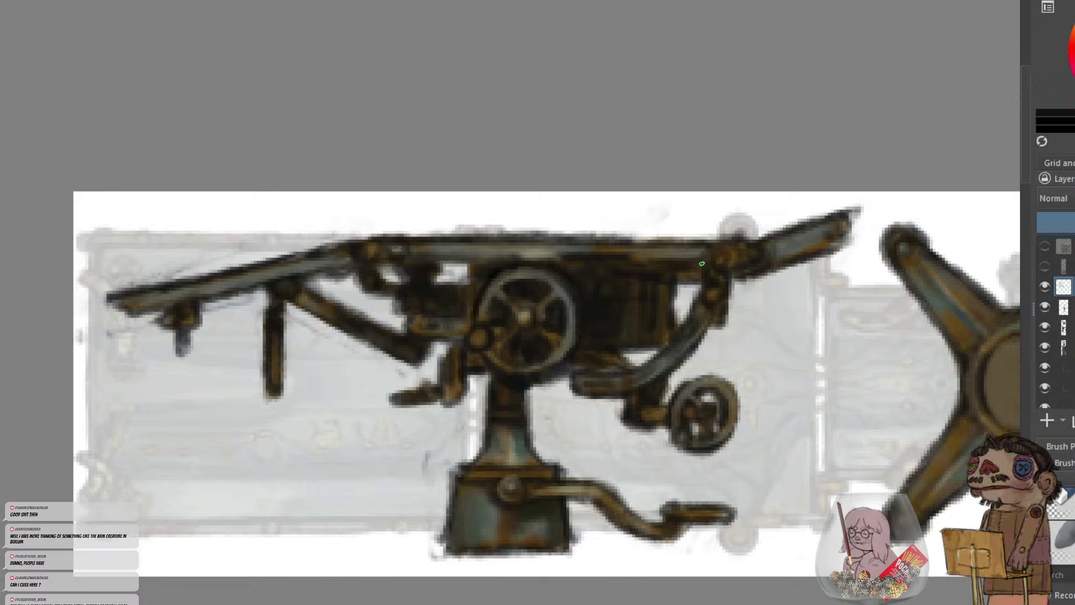
# Paint a round pivot at the beam's head-end joint and refine the curved arm and diagonal strut with picked highlights and shadows
pyautogui.keyDown('ctrl'); pyautogui.click(545, 238); pyautogui.keyUp('ctrl')
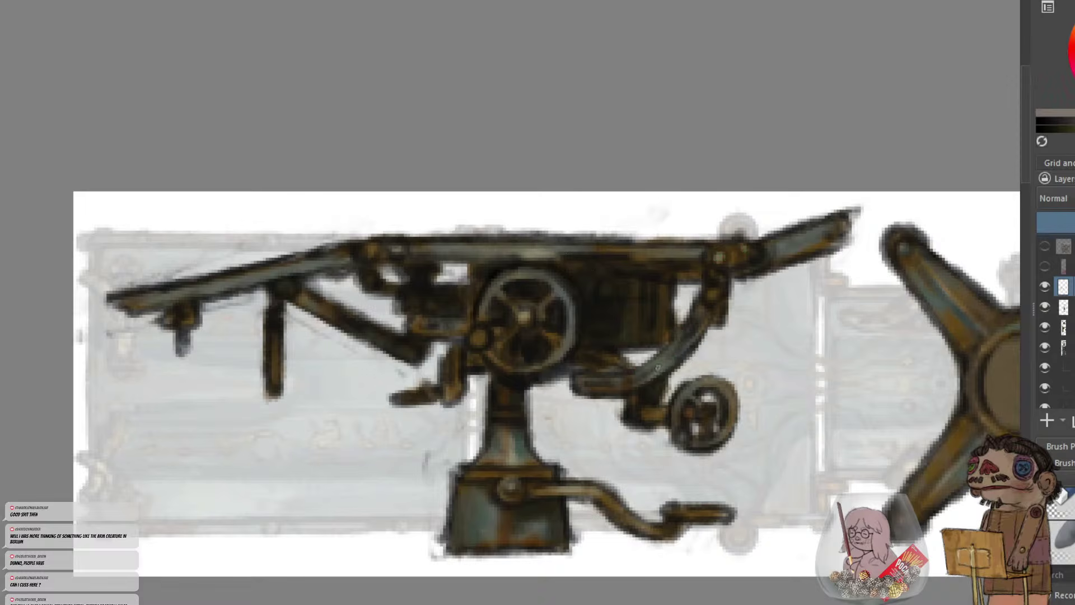
pyautogui.keyDown('ctrl'); pyautogui.click(694, 325); pyautogui.keyUp('ctrl')
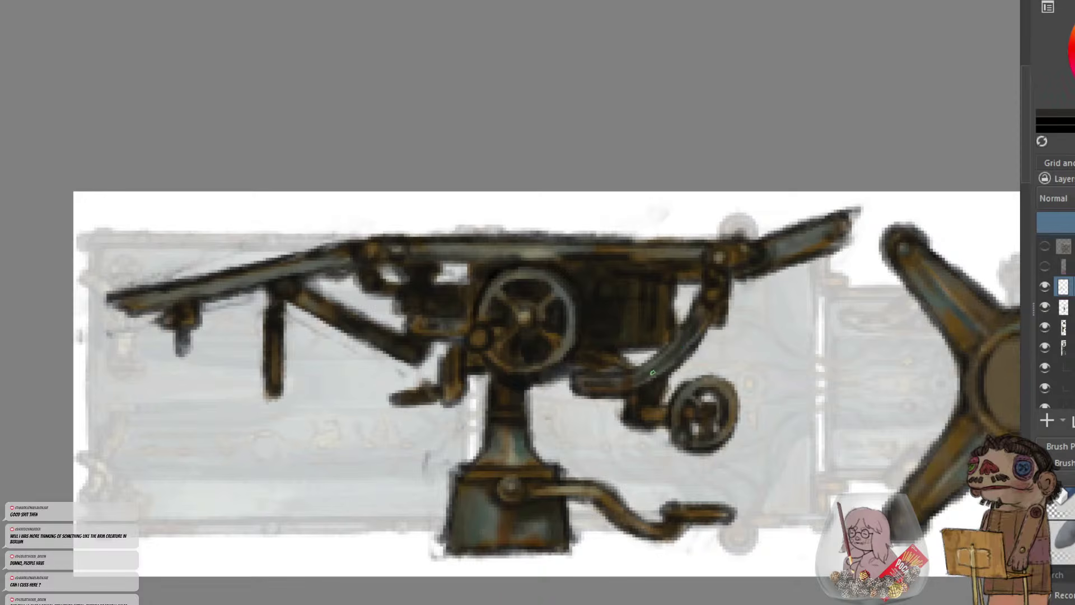
pyautogui.keyDown('ctrl'); pyautogui.click(550, 238); pyautogui.keyUp('ctrl')
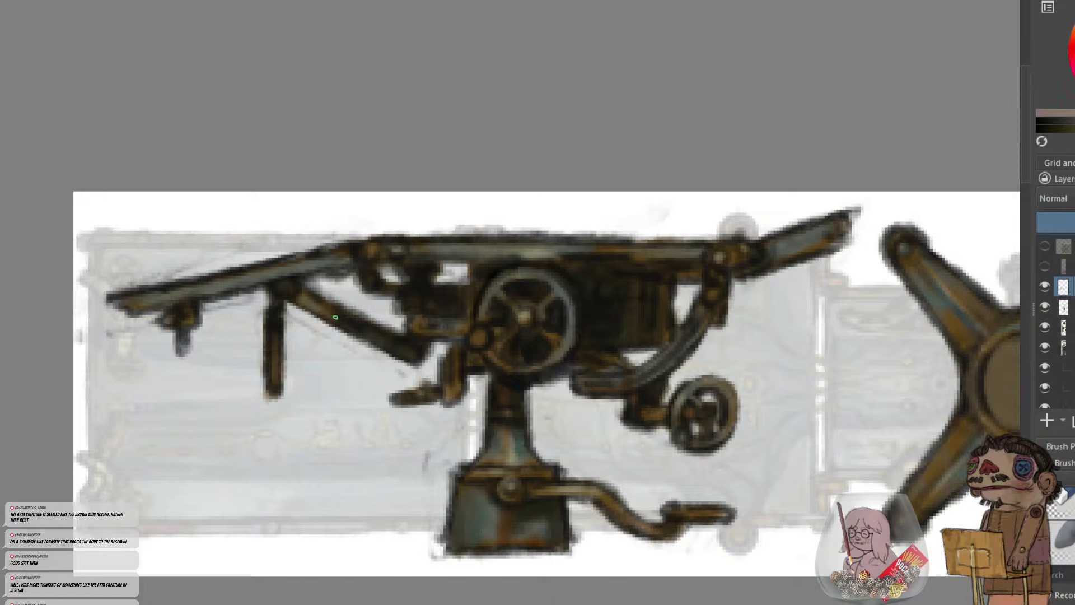
# Group the two uppermost visible detail layers and add a mask to the group
pyautogui.hotkey('ctrl', '-')
pyautogui.hotkey('ctrl', '-')
pyautogui.hotkey('ctrl', '-')
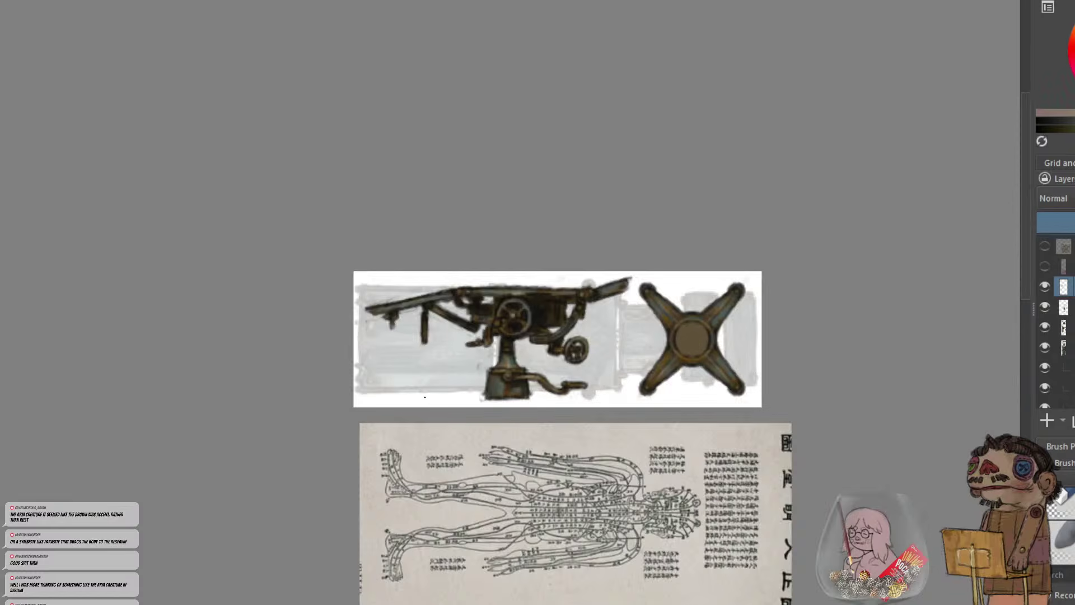
pyautogui.scroll(-2, 680, 305)
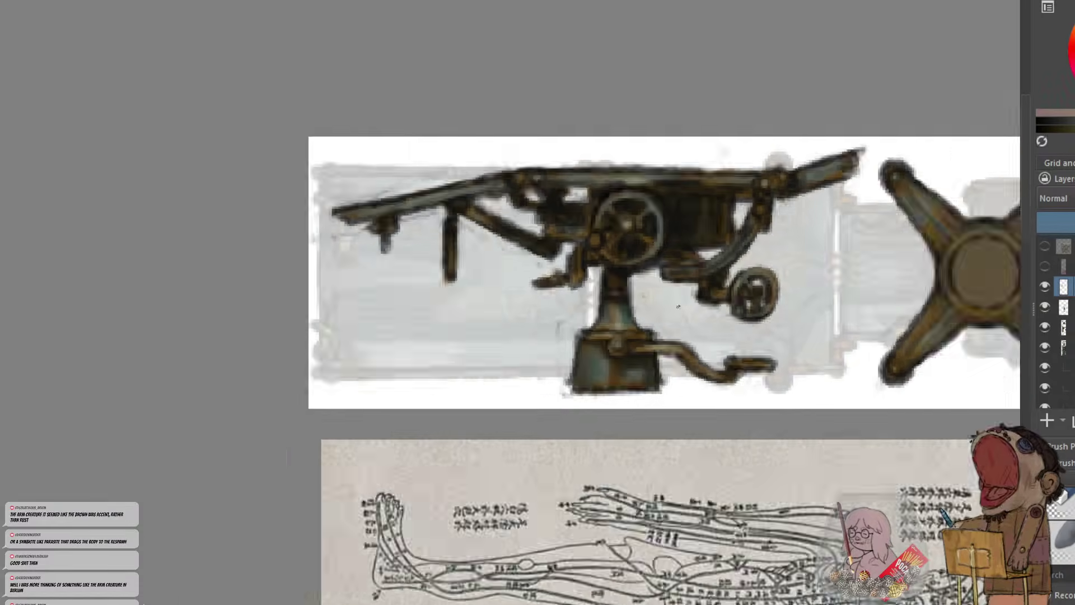
pyautogui.moveTo(912, 246); pyautogui.dragTo(805, 320)
pyautogui.scroll(1, 805, 319)
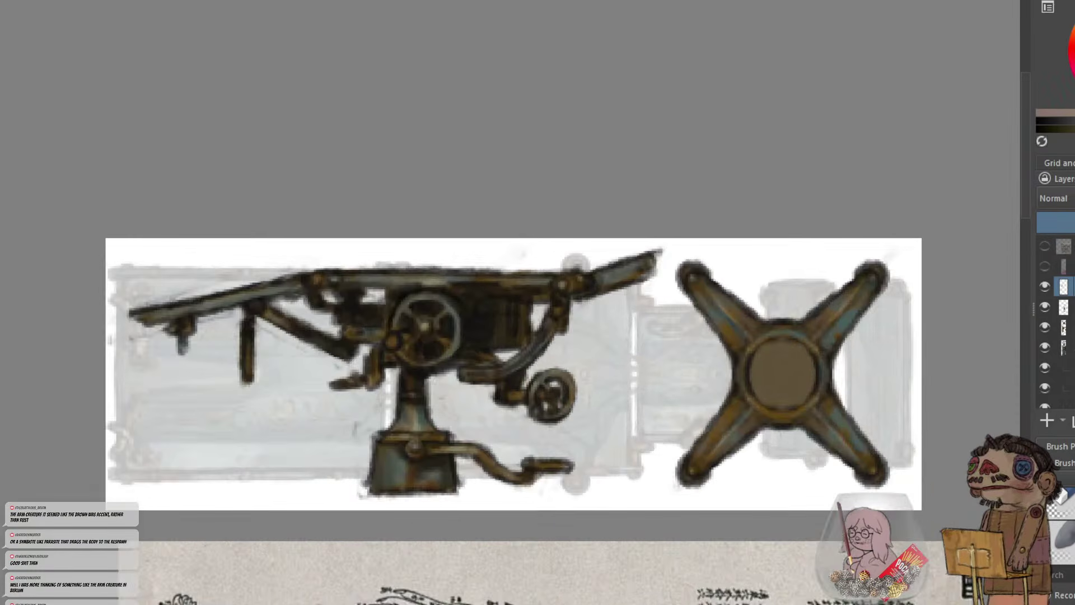
pyautogui.keyDown('ctrl'); pyautogui.click(1057, 309); pyautogui.keyUp('ctrl')
pyautogui.moveTo(702, 295); pyautogui.dragTo(709, 304)
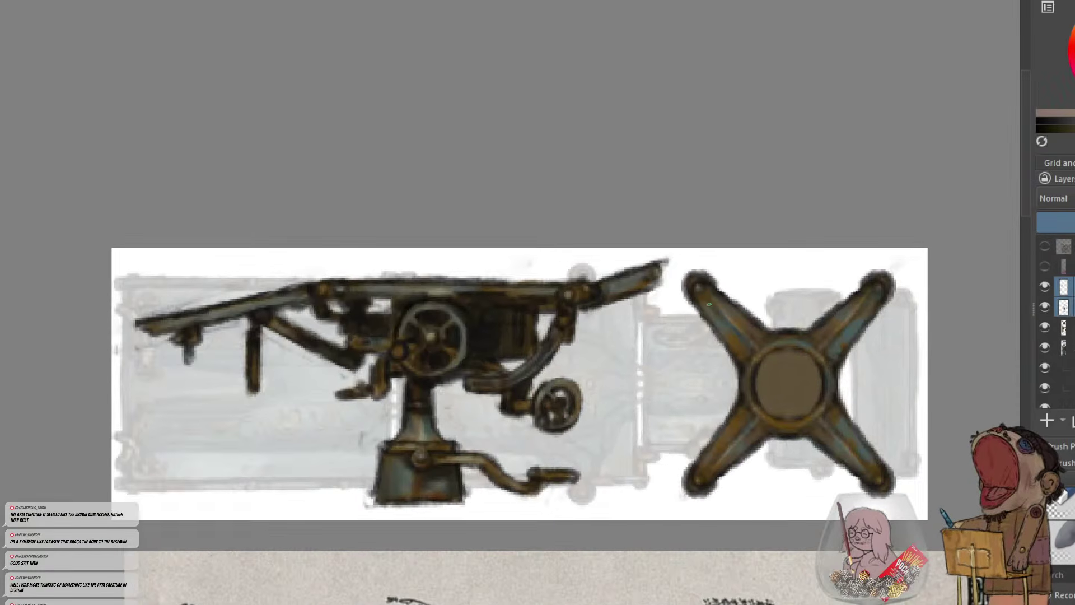
pyautogui.moveTo(823, 302); pyautogui.dragTo(796, 321)
pyautogui.scroll(-1, 800, 317)
pyautogui.scroll(1, 803, 289)
pyautogui.moveTo(672, 347); pyautogui.dragTo(709, 343)
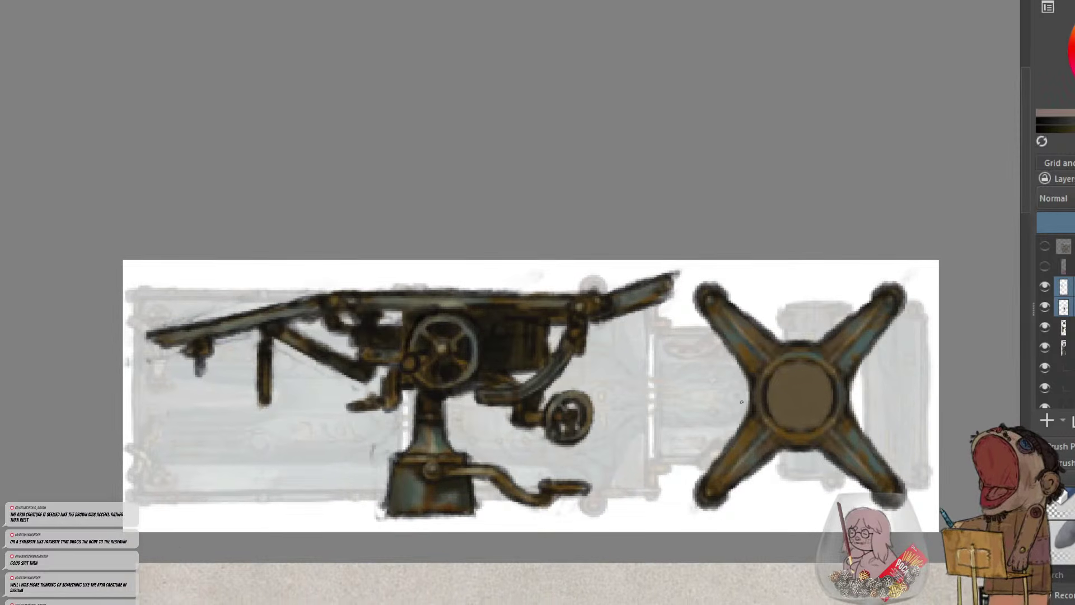
pyautogui.hotkey('ctrl', 'g')
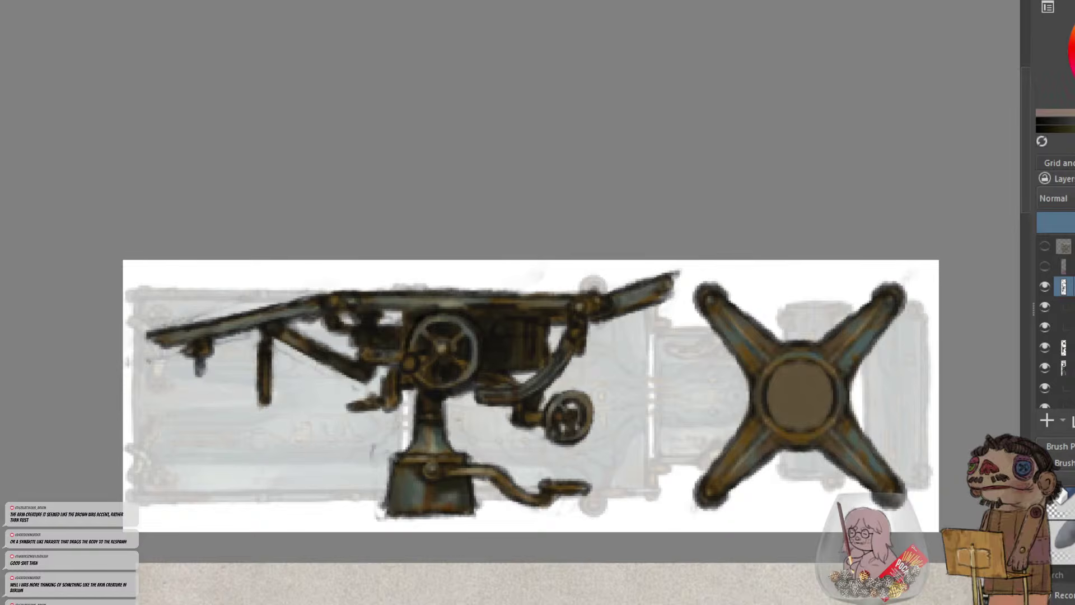
pyautogui.click(762, 336)
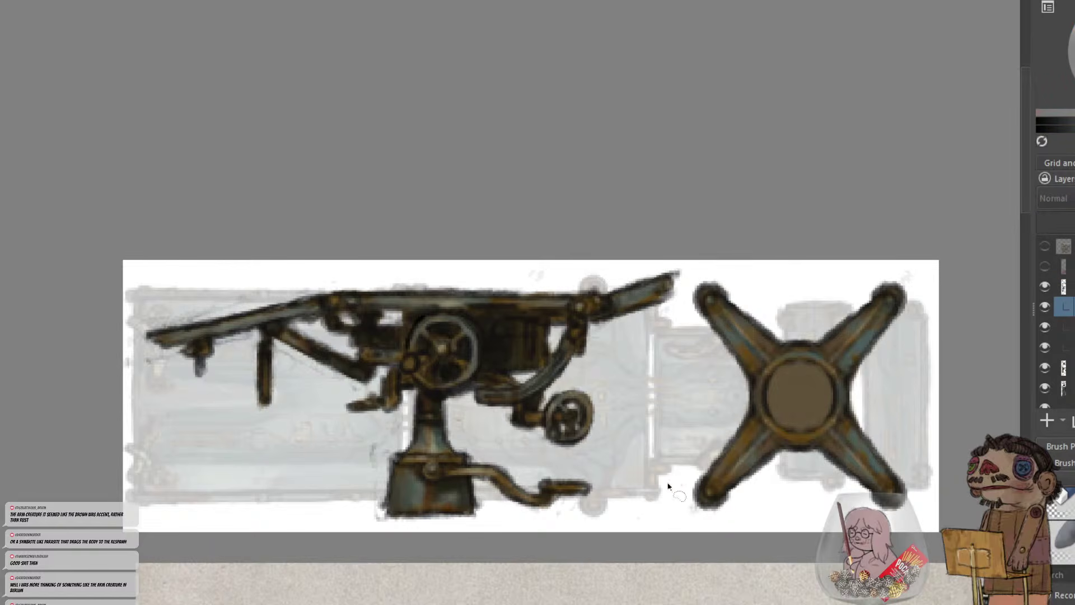
# Identify the outline layer inside the group and clean its stray strokes around the side view's angled end sections and pedestal
pyautogui.scroll(2, 667, 476)
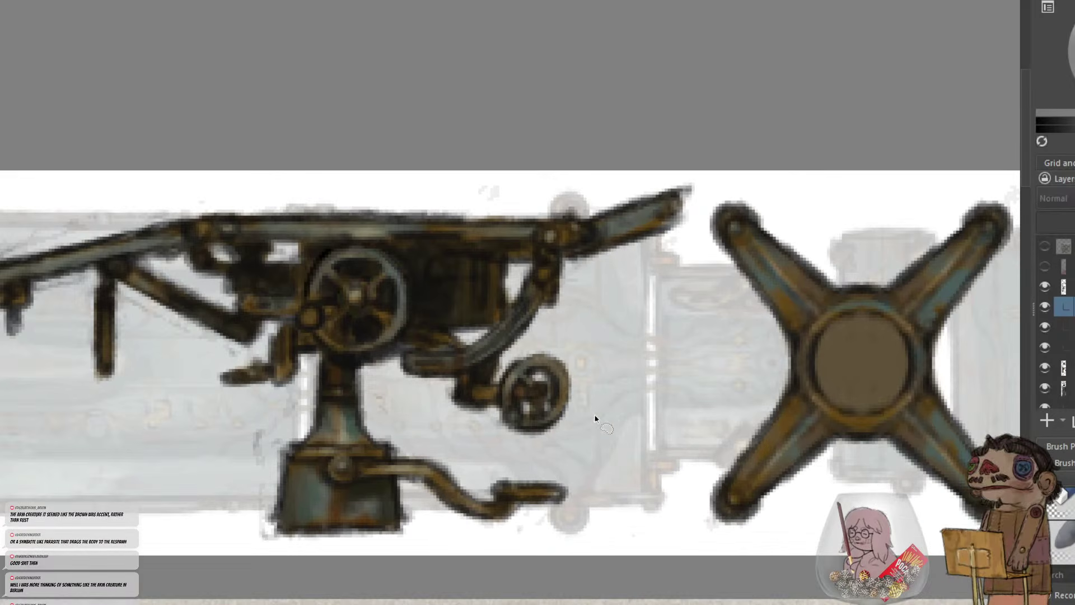
pyautogui.moveTo(596, 417); pyautogui.dragTo(666, 400)
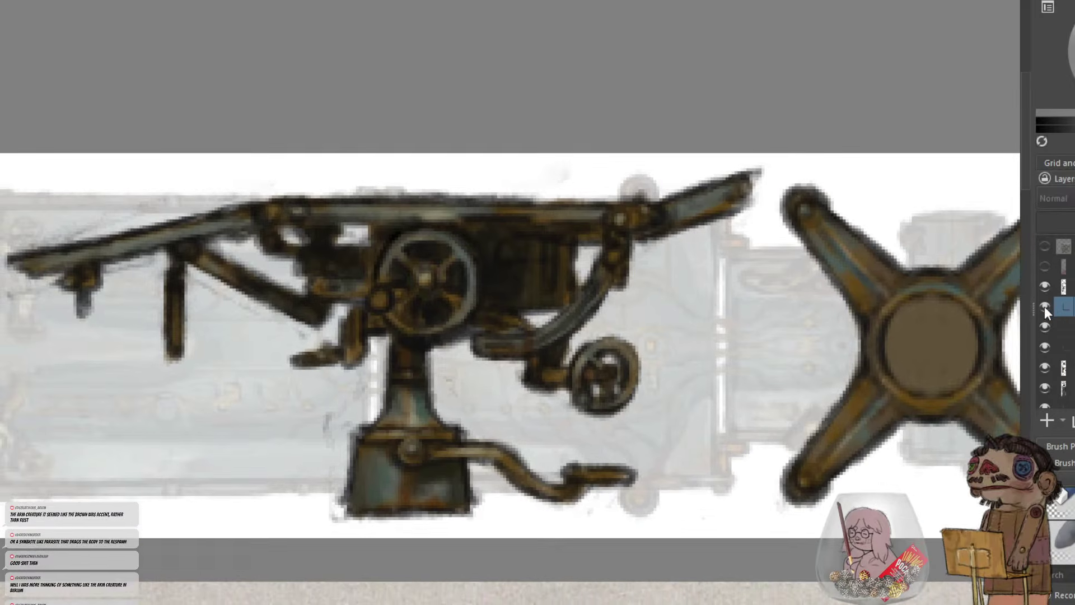
pyautogui.scroll(-3, 582, 286)
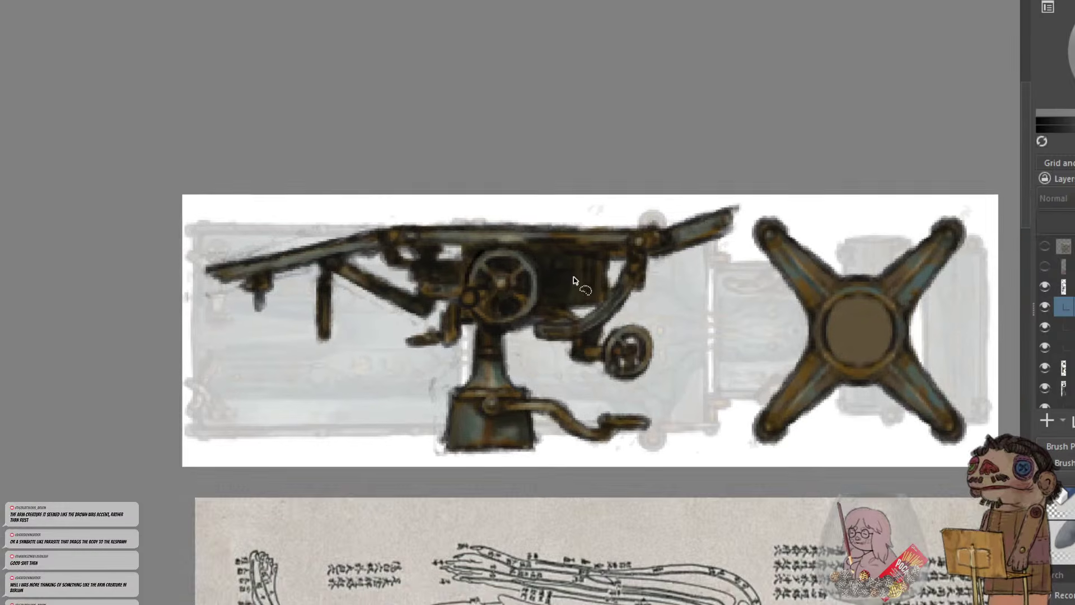
pyautogui.scroll(1, 485, 302)
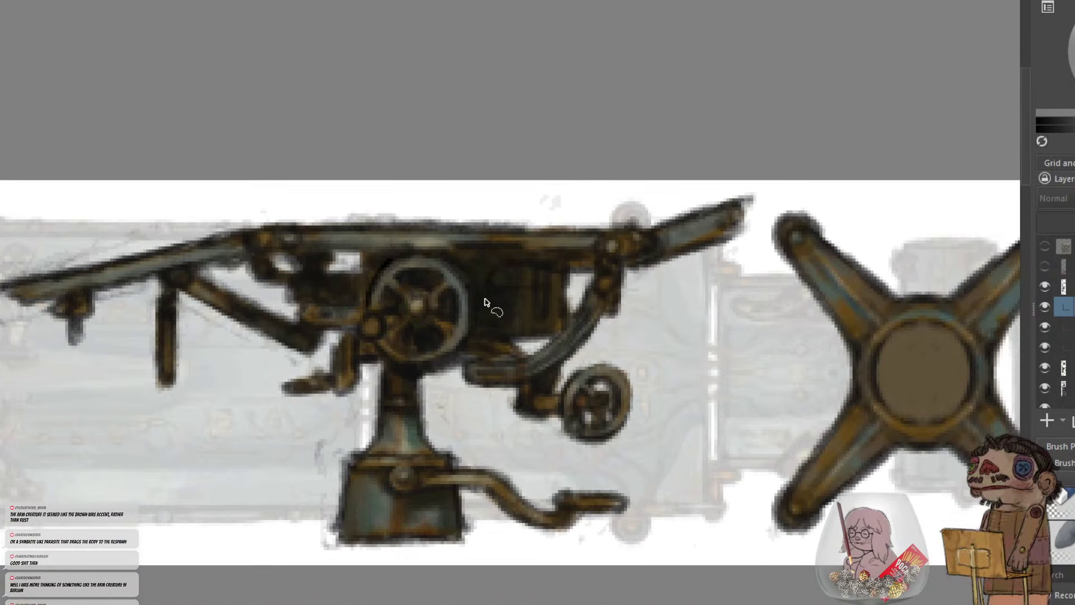
pyautogui.click(1043, 341)
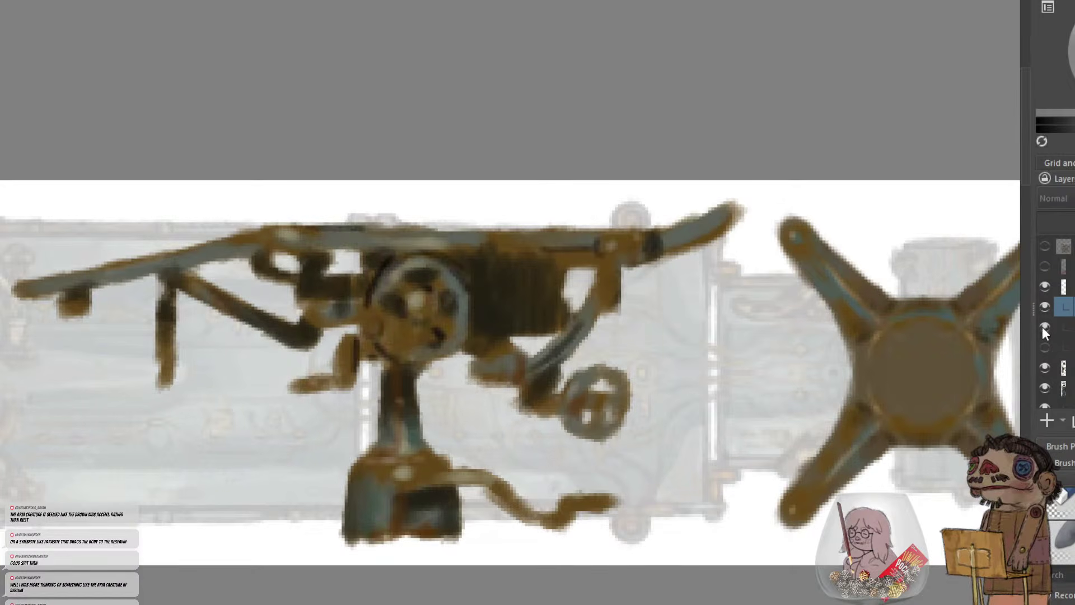
pyautogui.click(1044, 344)
pyautogui.click(1064, 347)
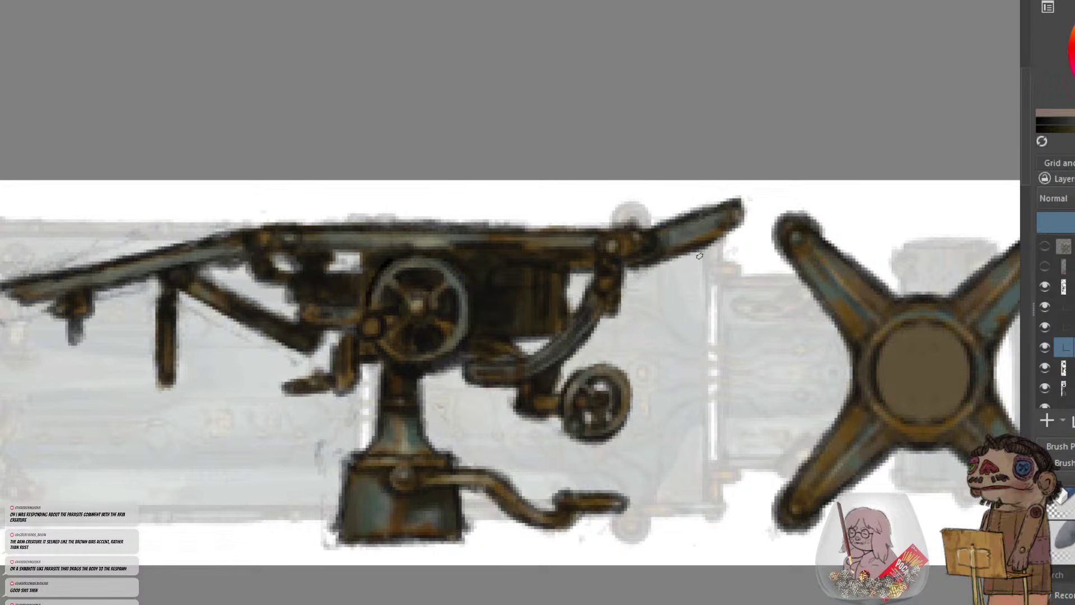
pyautogui.press('-')
pyautogui.press('+')
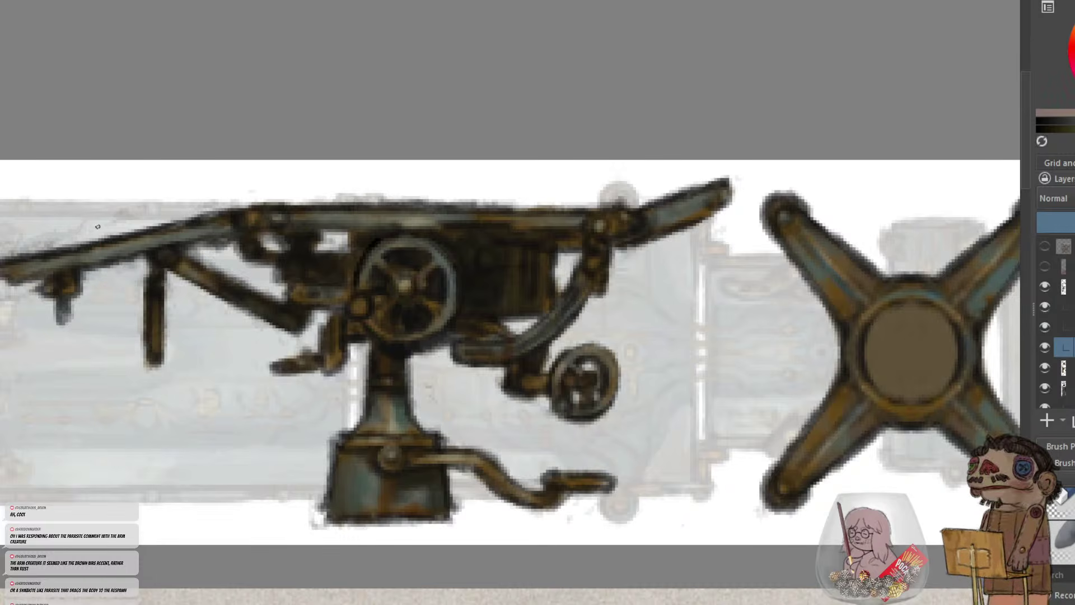
pyautogui.press('-')
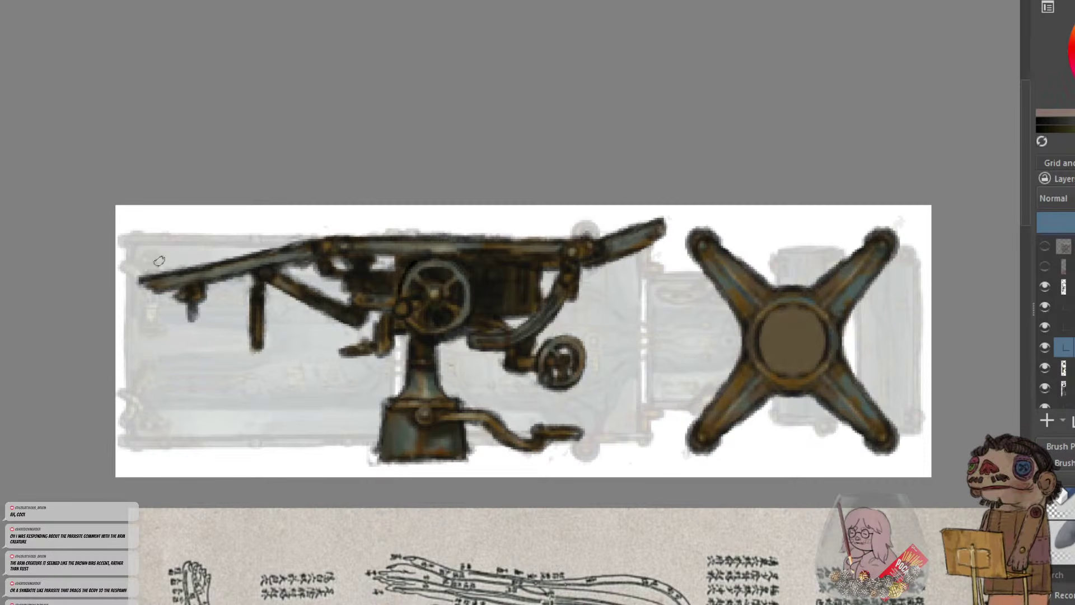
pyautogui.moveTo(372, 452); pyautogui.dragTo(378, 415)
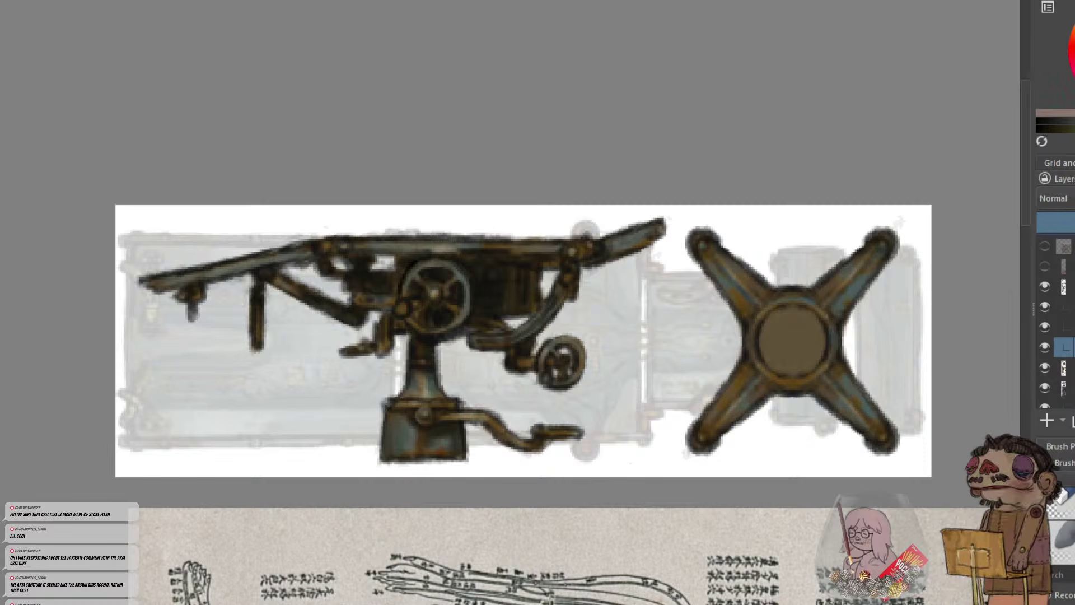
# Examine the cleaned side view beside the base, comparing it with the detail group shown and hidden
pyautogui.scroll(-1, 468, 197)
pyautogui.scroll(1, 514, 218)
pyautogui.scroll(1, 532, 217)
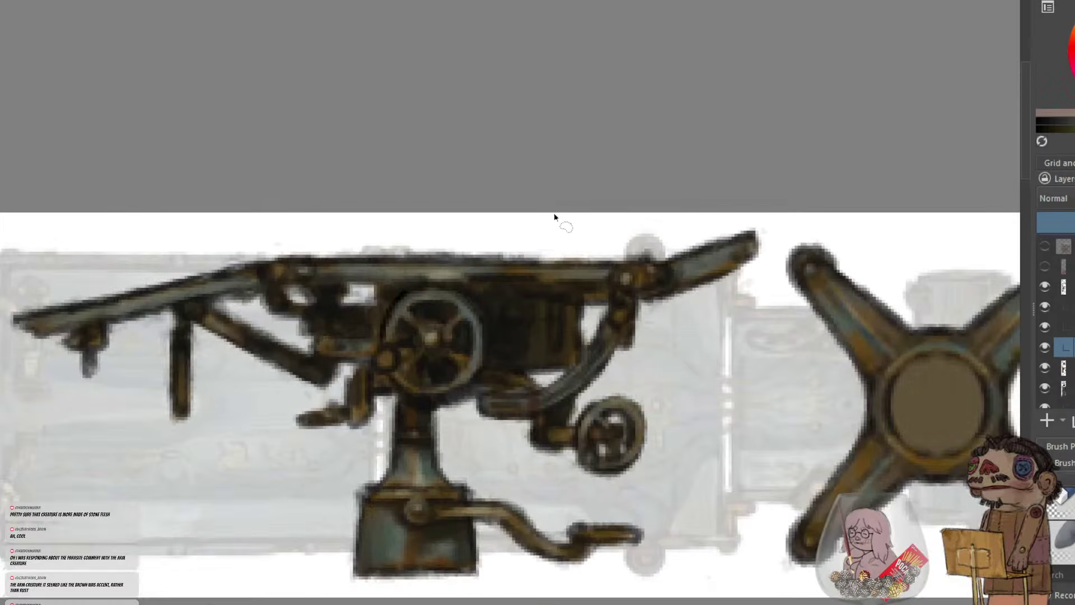
pyautogui.scroll(-3, 603, 206)
pyautogui.scroll(2, 602, 207)
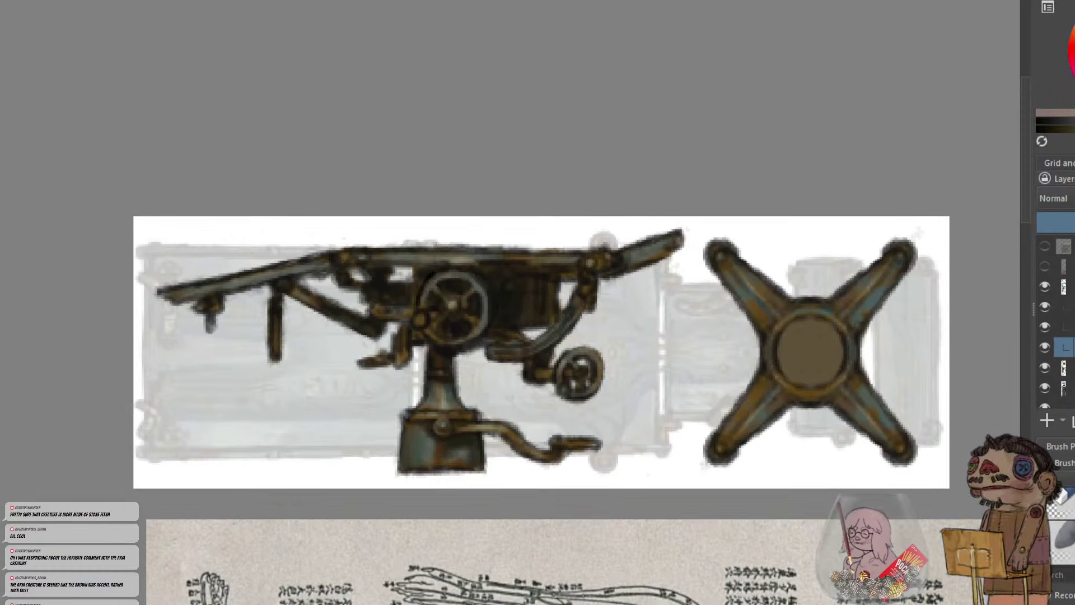
pyautogui.moveTo(530, 180); pyautogui.dragTo(527, 201)
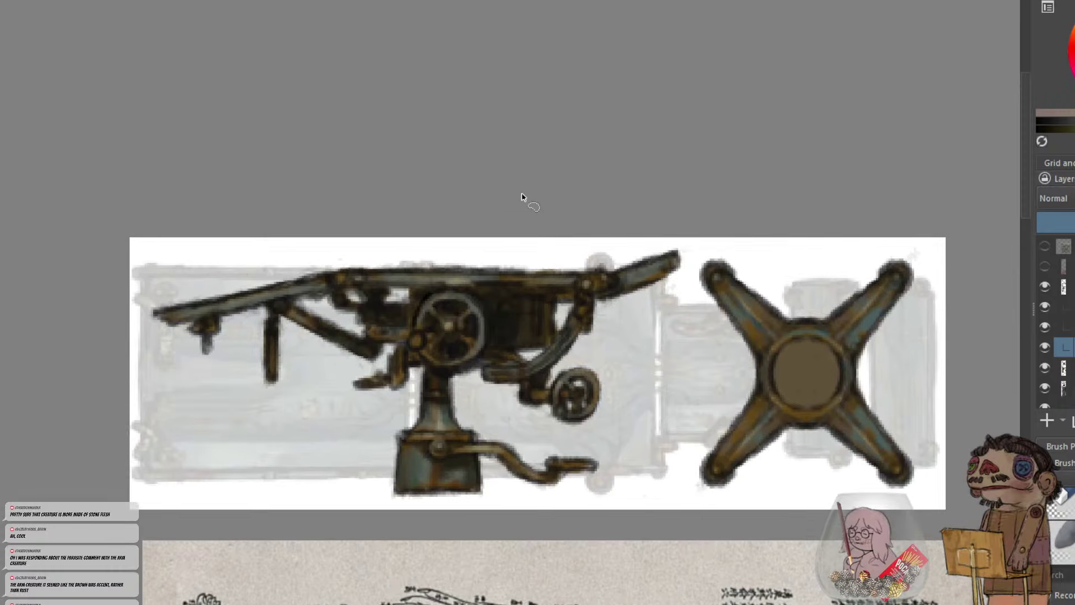
pyautogui.click(1043, 283)
pyautogui.click(1044, 283)
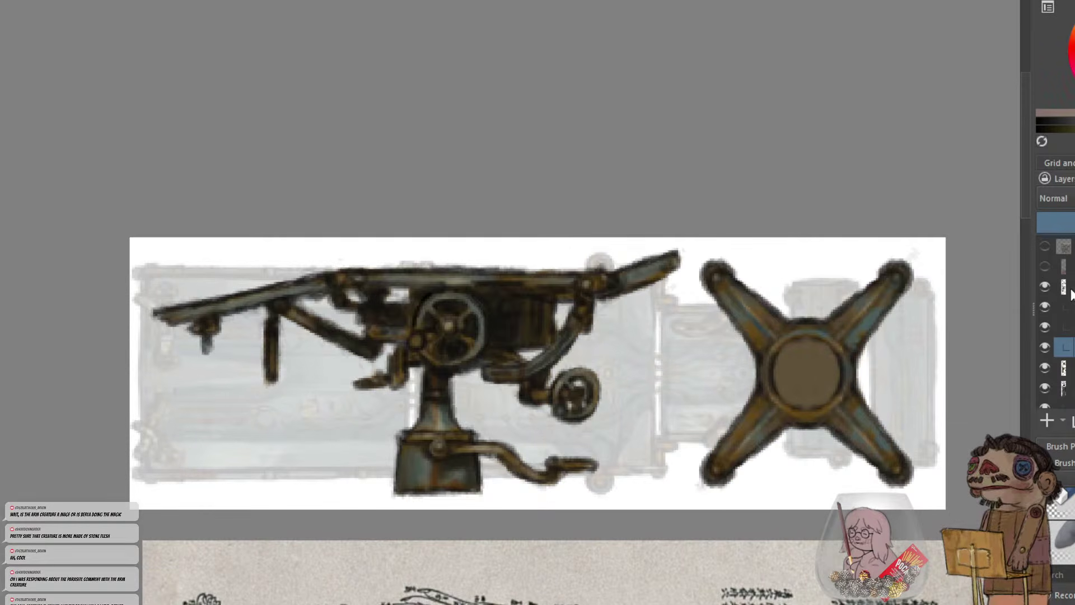
pyautogui.click(1072, 289)
pyautogui.click(1045, 287)
pyautogui.click(1046, 287)
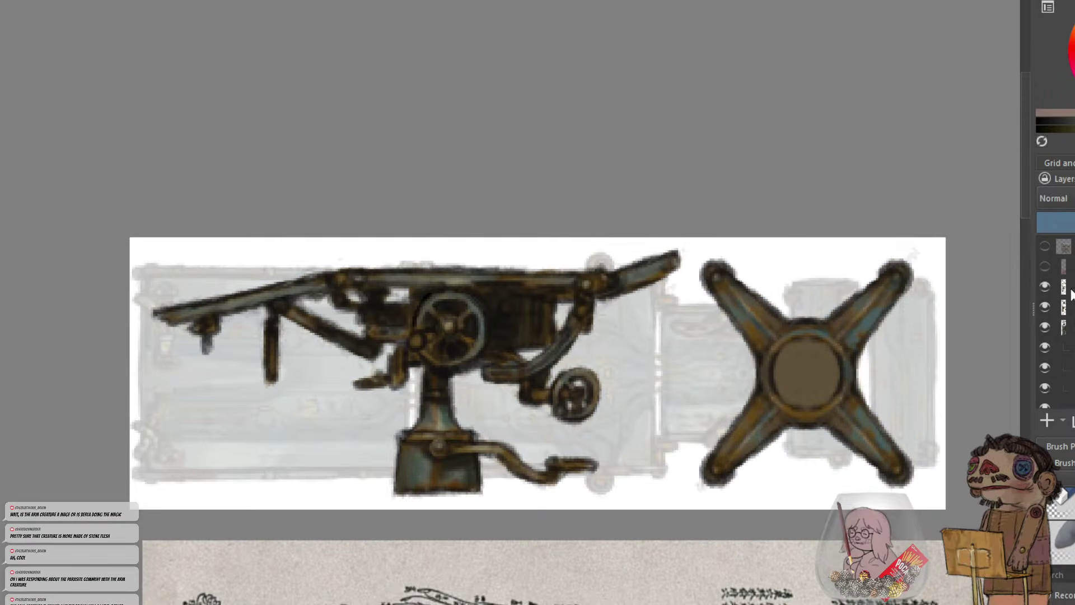
pyautogui.click(1072, 289)
pyautogui.click(1049, 287)
pyautogui.click(1049, 288)
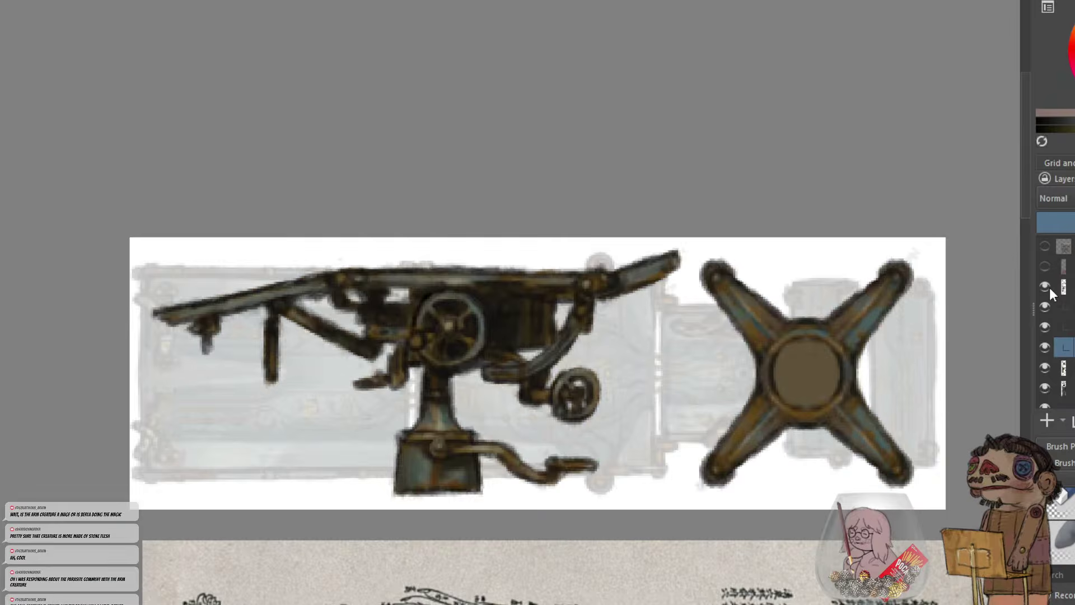
# Hide the detail group and move the colour layer of the side view and base into it
pyautogui.click(1049, 287)
pyautogui.click(1045, 365)
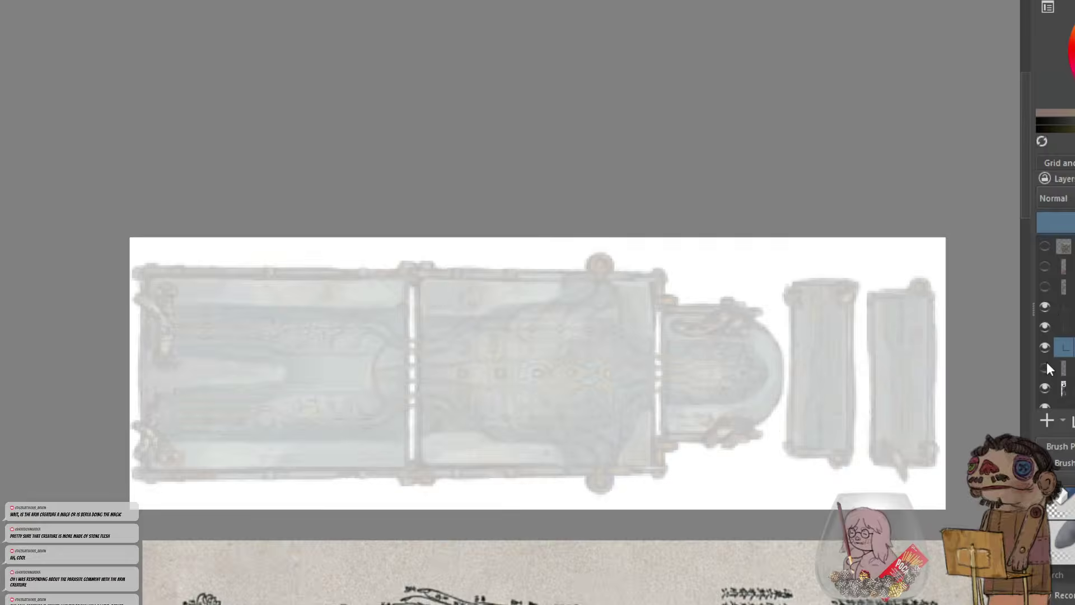
pyautogui.click(1045, 365)
pyautogui.moveTo(1063, 367)
pyautogui.mouseDown()
pyautogui.moveTo(1052, 332)
pyautogui.moveTo(1055, 341)
pyautogui.mouseUp()
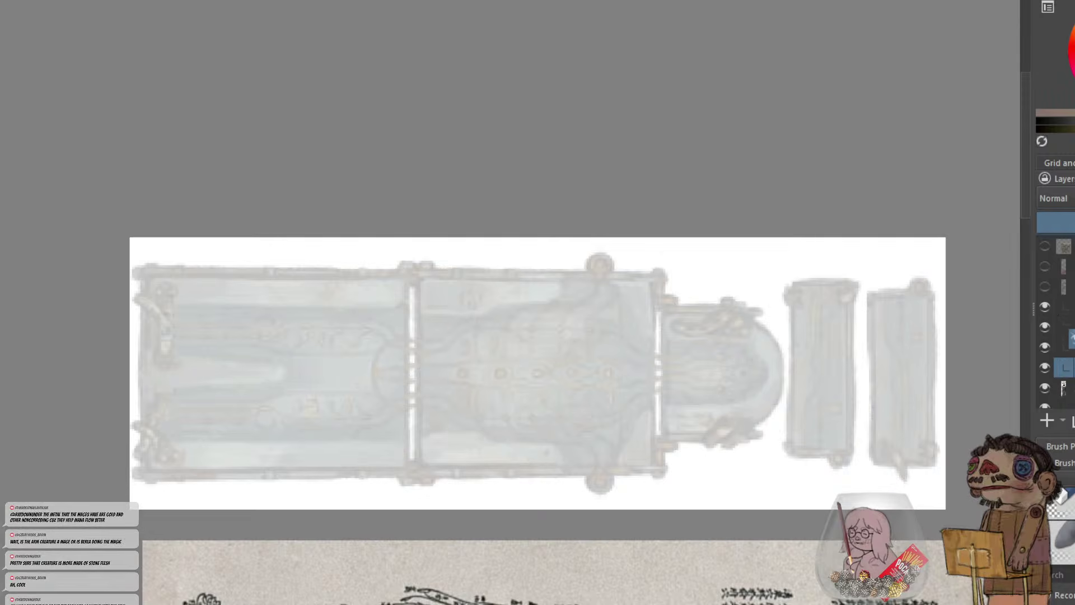
# Select the painted top view of the operating table among the layers and restore it to full opacity
pyautogui.click(1051, 287)
pyautogui.click(1049, 287)
pyautogui.click(1047, 309)
pyautogui.click(1046, 309)
pyautogui.click(1068, 308)
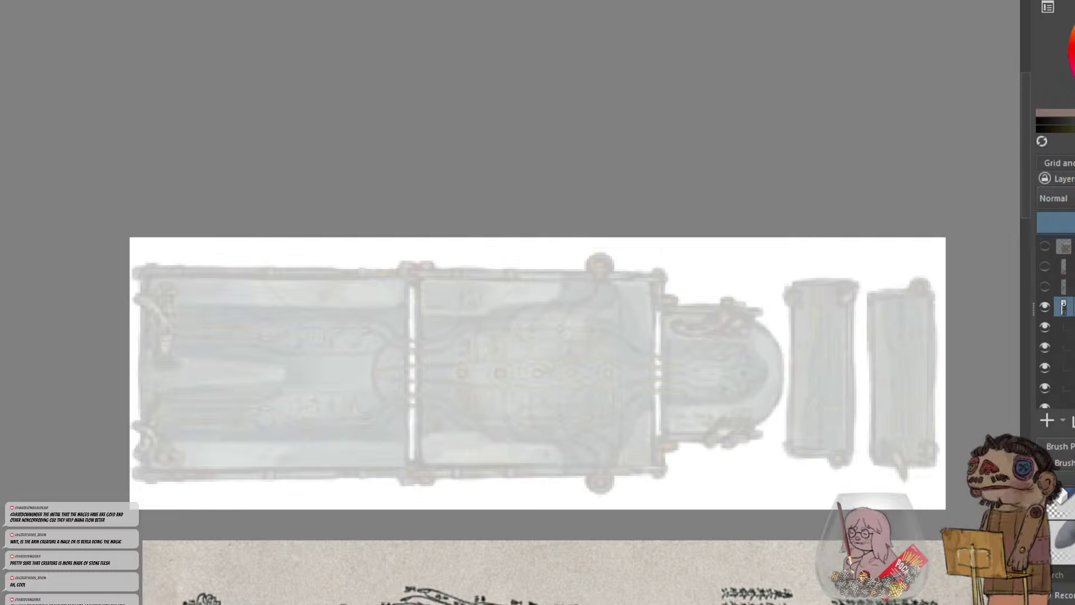
pyautogui.moveTo(1070, 222); pyautogui.dragTo(1074, 222)
# Examine the full-strength top view of the table upright beside the reference body chart
pyautogui.moveTo(837, 317); pyautogui.dragTo(827, 235)
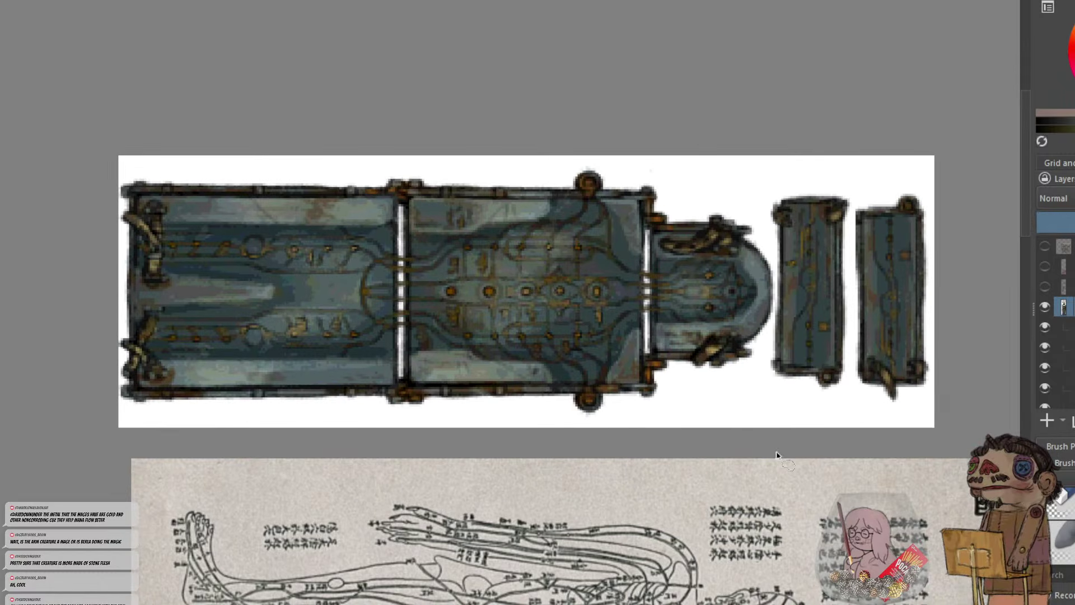
pyautogui.moveTo(577, 390); pyautogui.dragTo(592, 448)
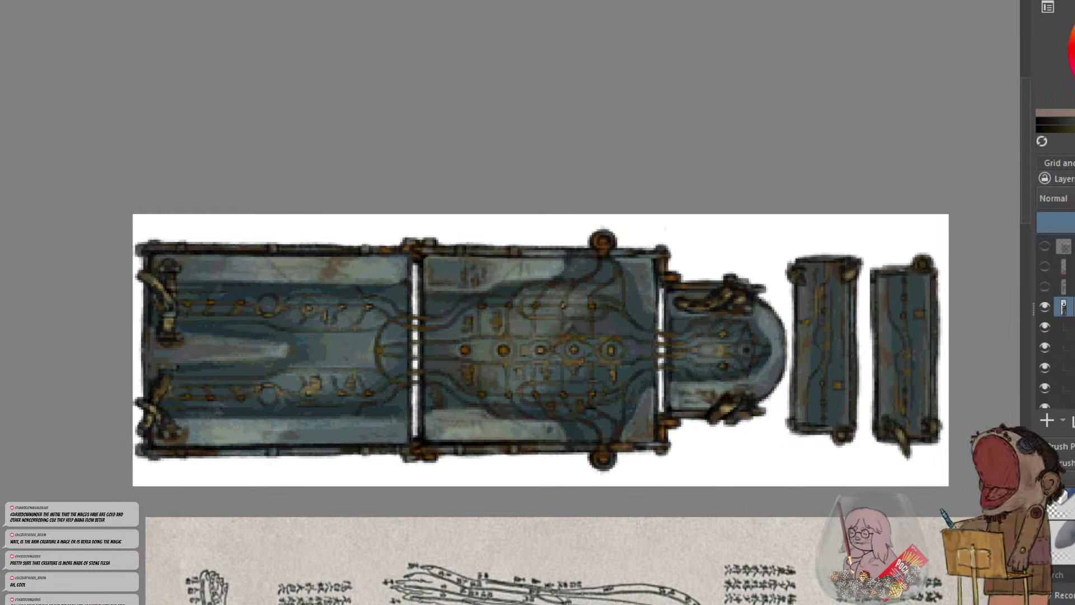
pyautogui.press('5')
pyautogui.press('4')
pyautogui.press('4')
pyautogui.press('6')
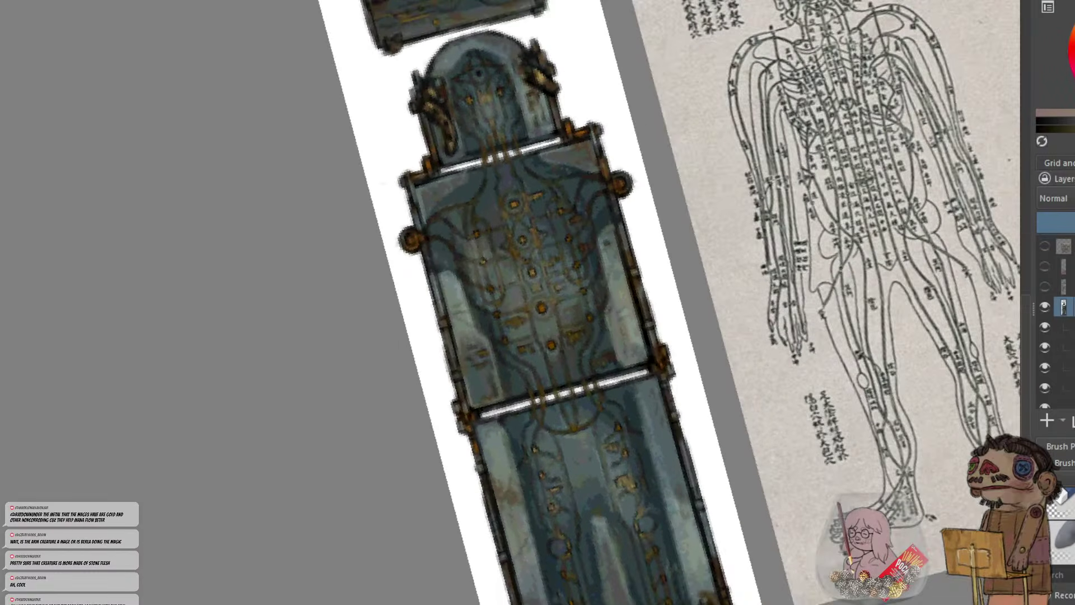
pyautogui.press('6')
pyautogui.scroll(-2, 653, 316)
pyautogui.moveTo(622, 286); pyautogui.dragTo(602, 313)
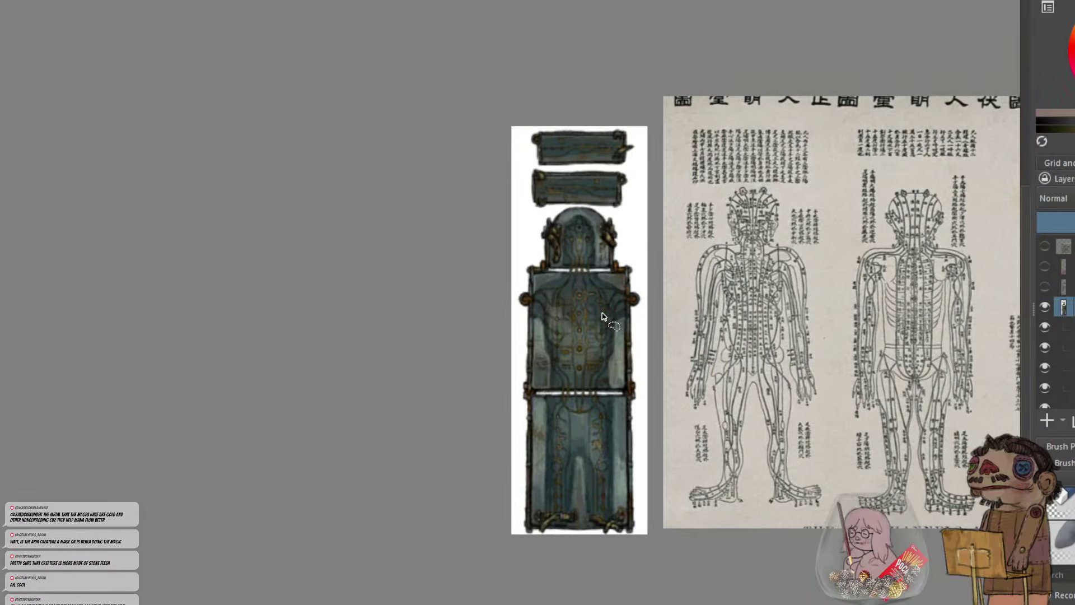
pyautogui.scroll(3, 602, 316)
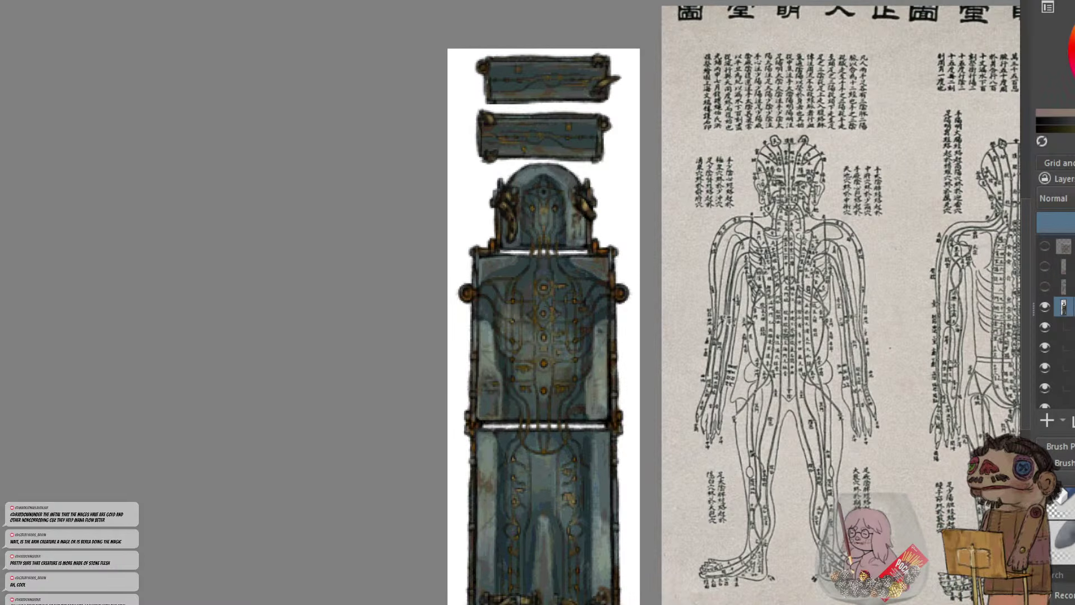
pyautogui.moveTo(588, 189); pyautogui.dragTo(576, 201)
# Hide the white background layer, then swap the visible artwork from the top view to the side view and base
pyautogui.scroll(-5, 1062, 313)
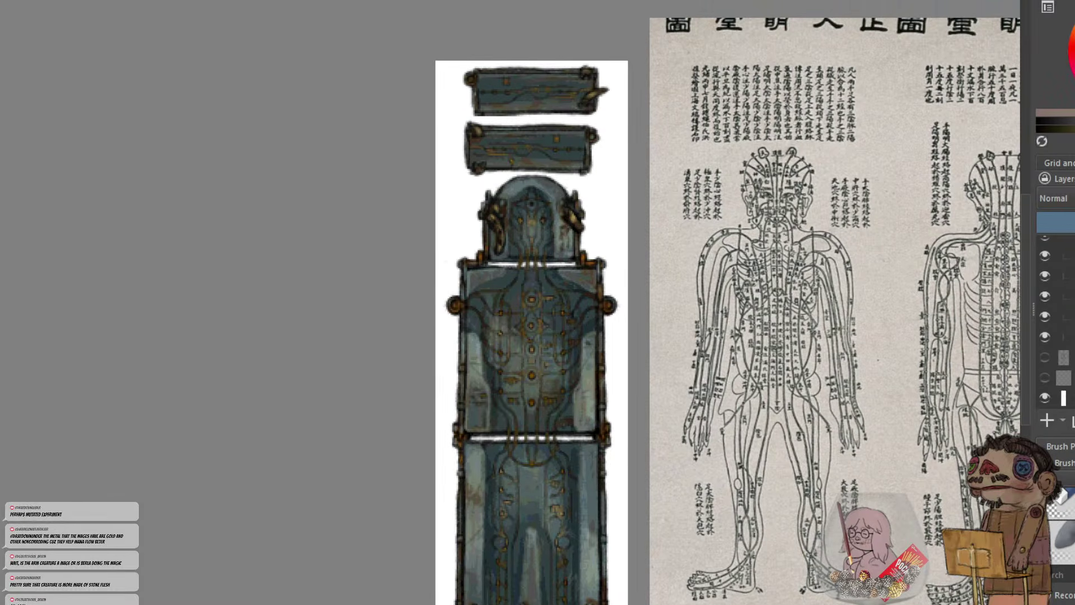
pyautogui.click(1040, 398)
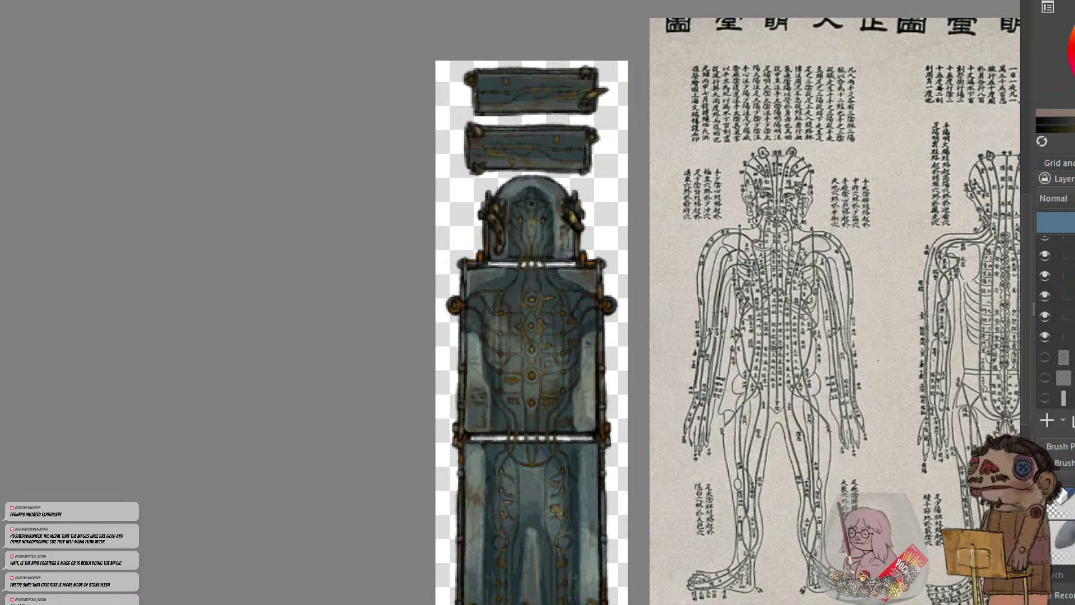
pyautogui.scroll(3, 1060, 327)
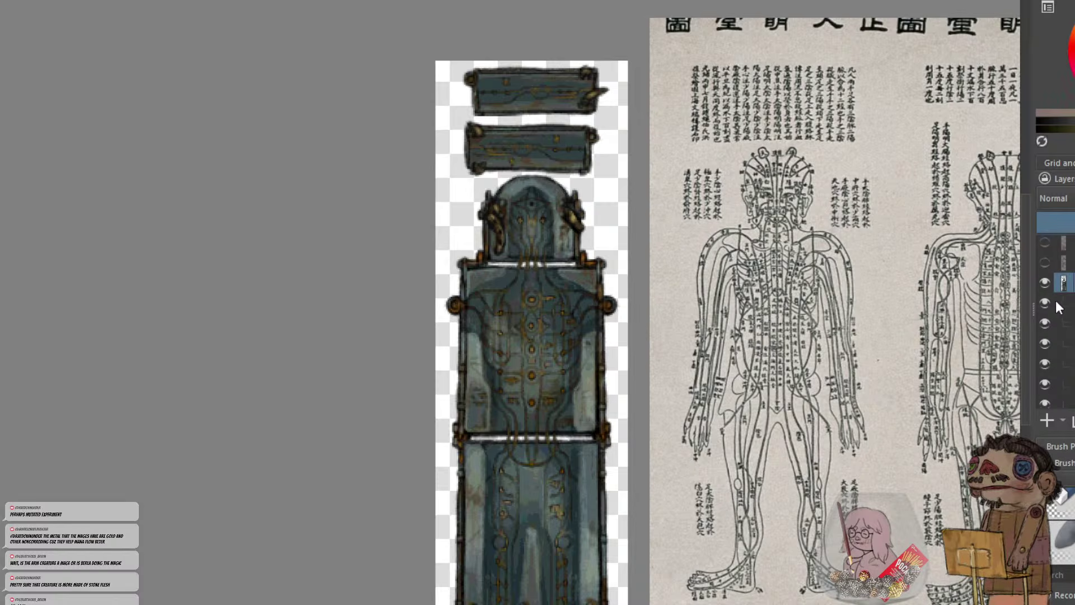
pyautogui.click(1046, 281)
pyautogui.scroll(-1, 1053, 260)
pyautogui.click(1047, 262)
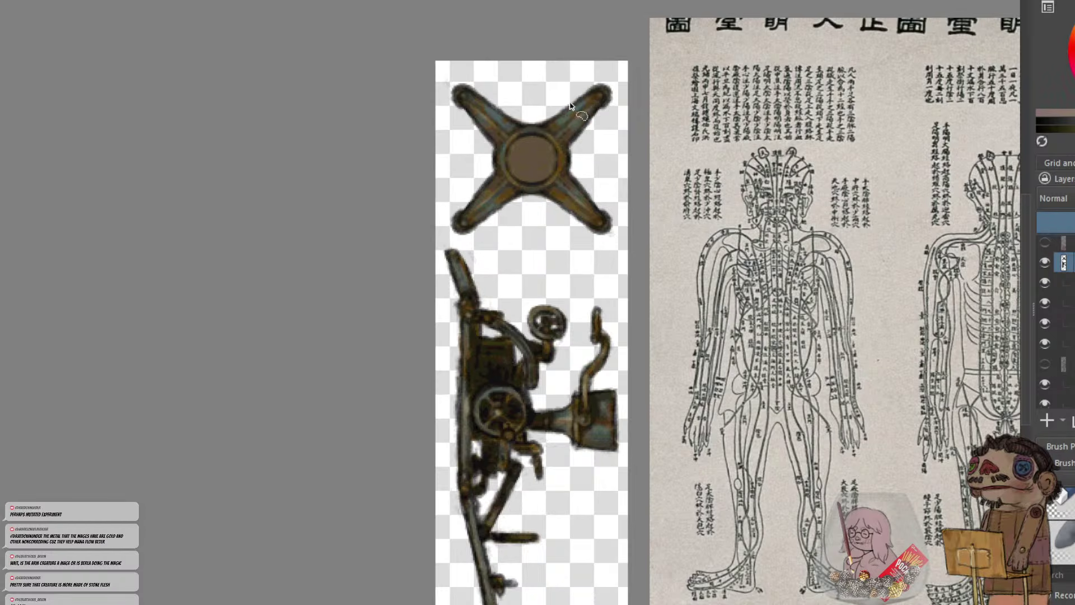
# Examine the side view and four-armed base against the transparent background
pyautogui.moveTo(588, 149); pyautogui.dragTo(577, 171)
pyautogui.scroll(1, 595, 228)
pyautogui.moveTo(595, 229)
pyautogui.mouseDown()
pyautogui.moveTo(597, 175)
pyautogui.moveTo(604, 216)
pyautogui.mouseUp()
pyautogui.scroll(-1, 598, 176)
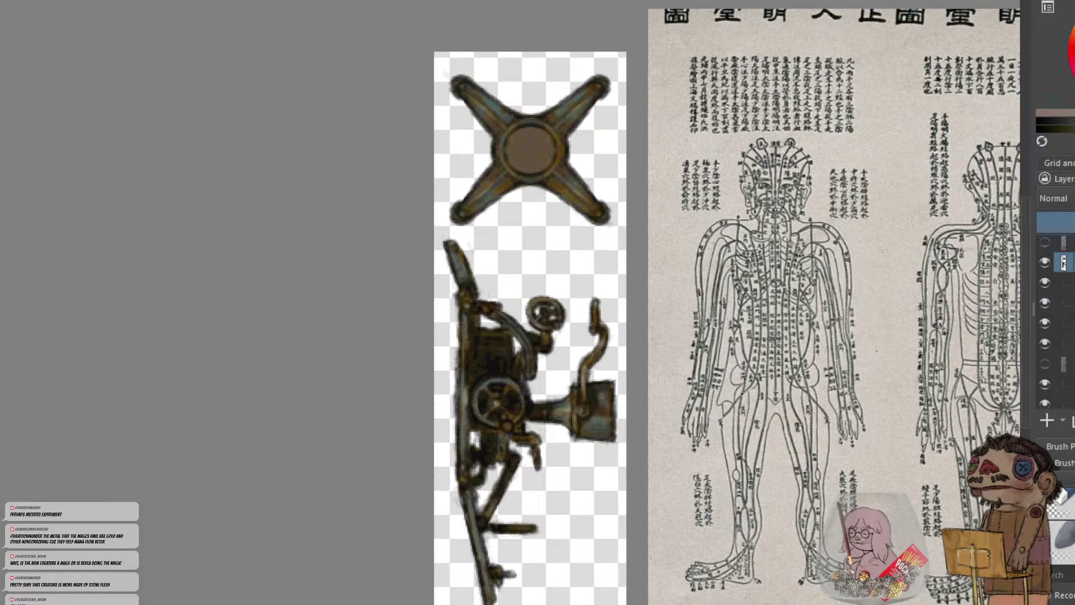
pyautogui.scroll(-2, 588, 122)
pyautogui.scroll(2, 592, 154)
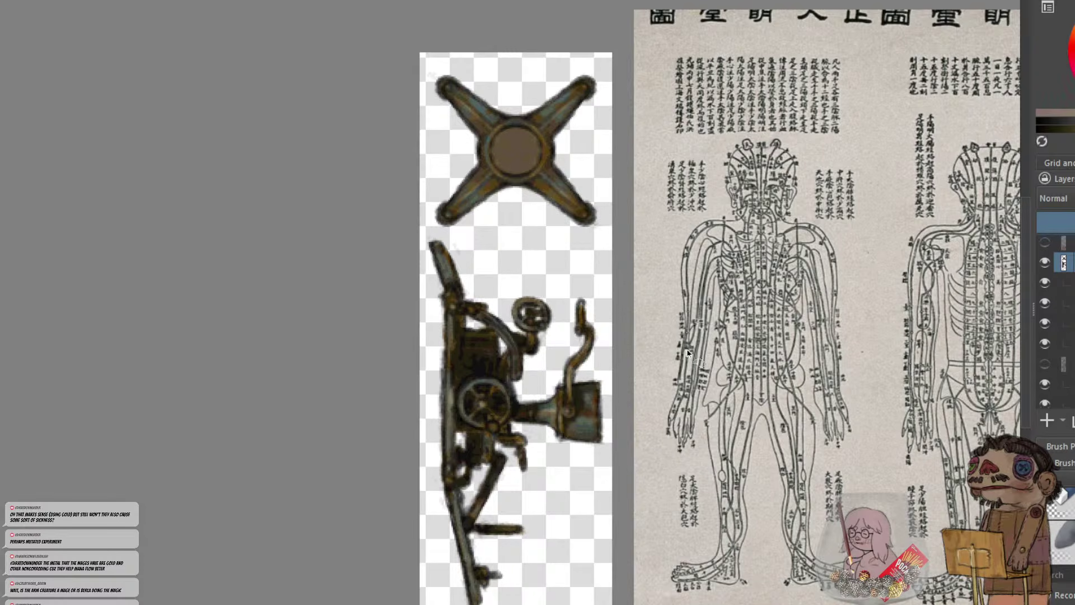
pyautogui.scroll(-2, 660, 307)
pyautogui.scroll(2, 656, 291)
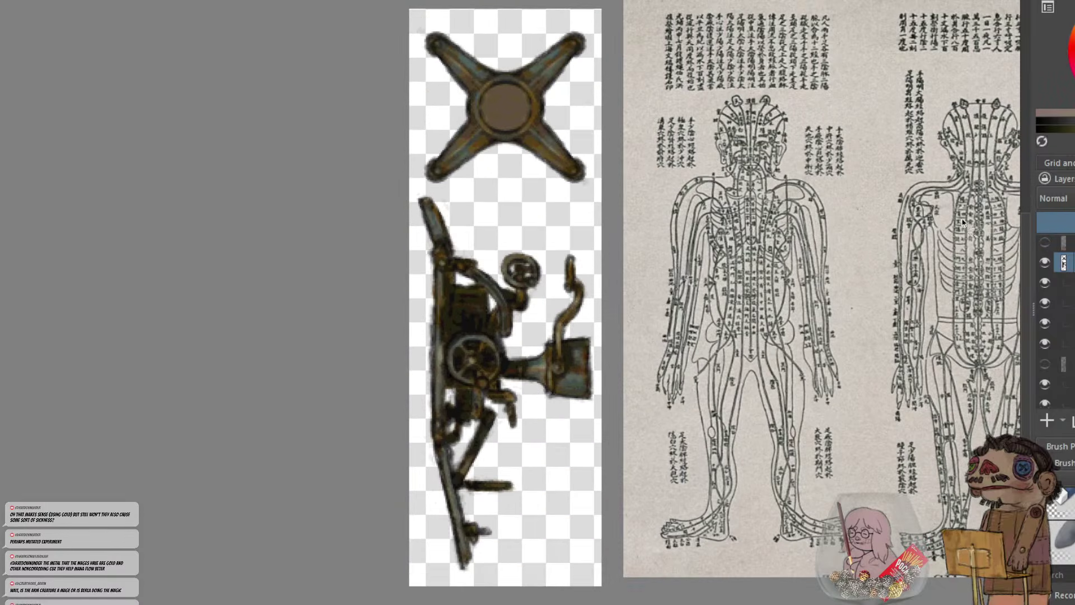
# Hide the side view and base and show the top view on the transparent background
pyautogui.click(1044, 262)
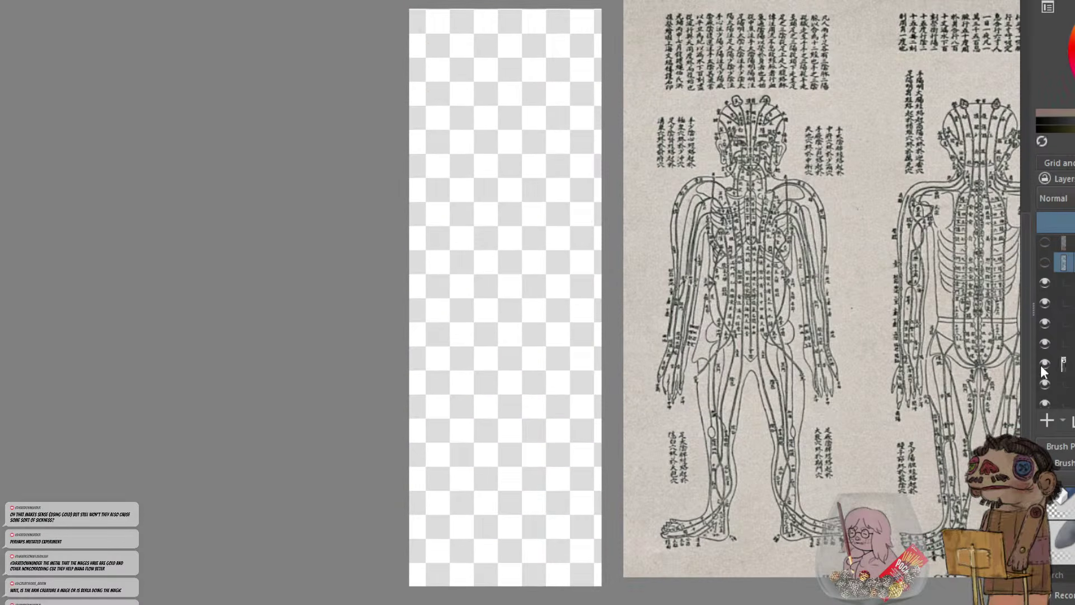
pyautogui.click(1044, 364)
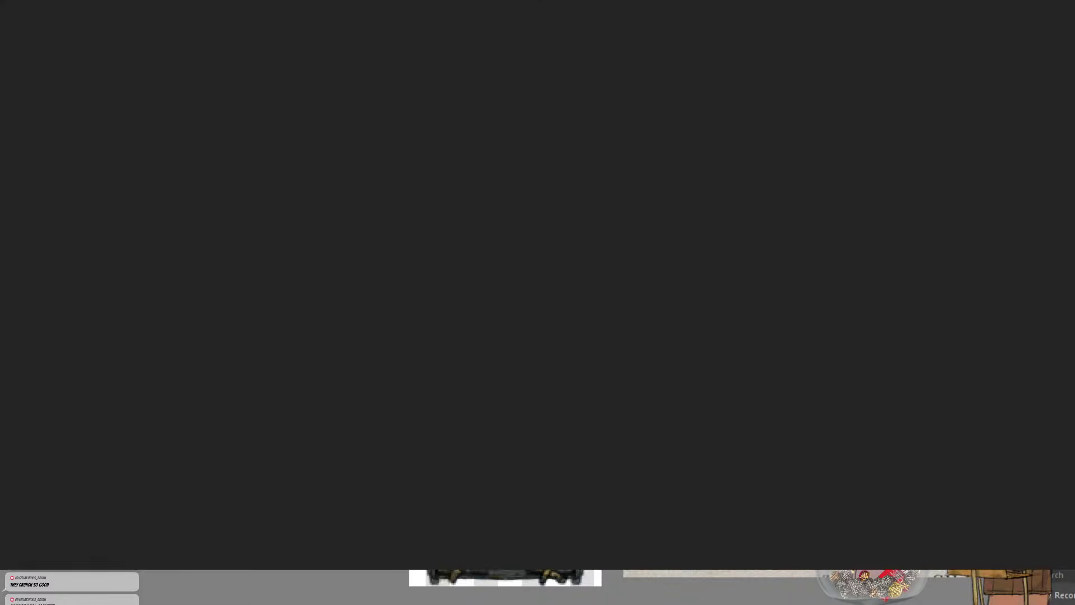
# Switch to OBS and make the Display Capture source visible
pyautogui.click(1033, 3)
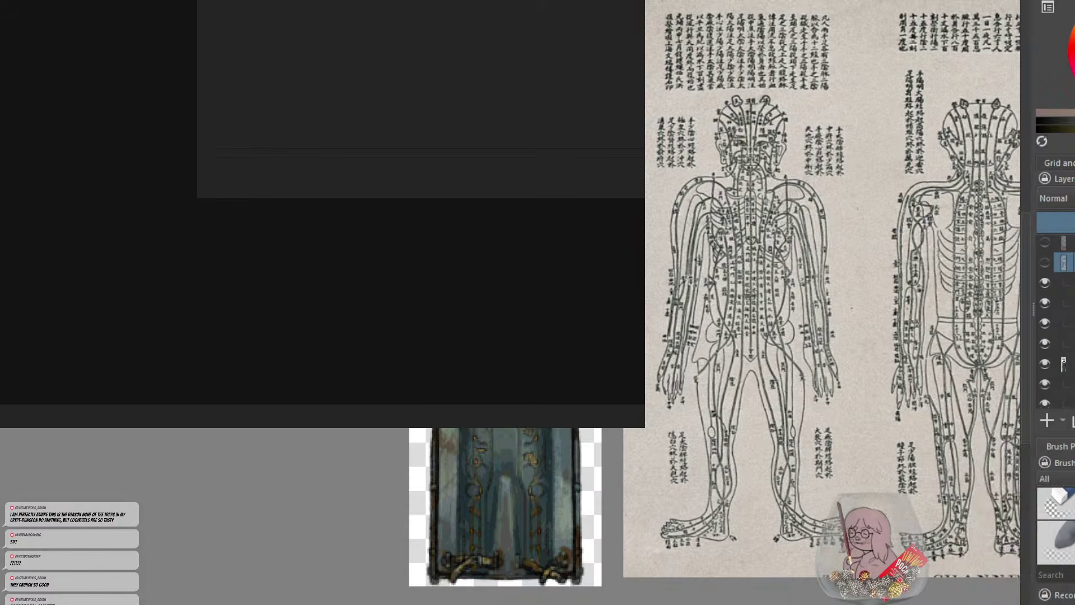
pyautogui.hotkey('alt', 'Tab')
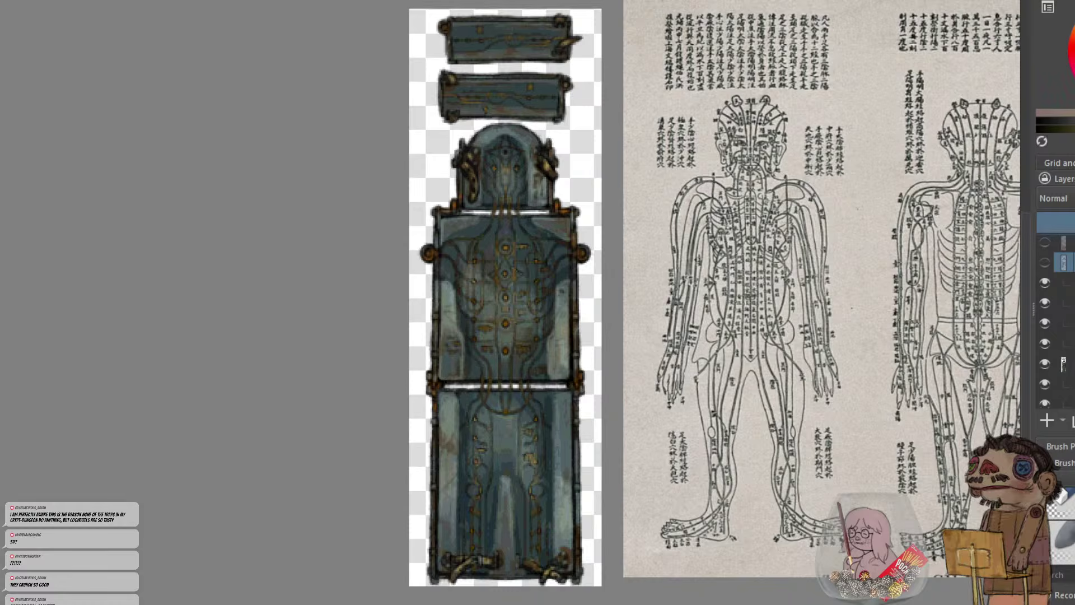
pyautogui.click(522, 401)
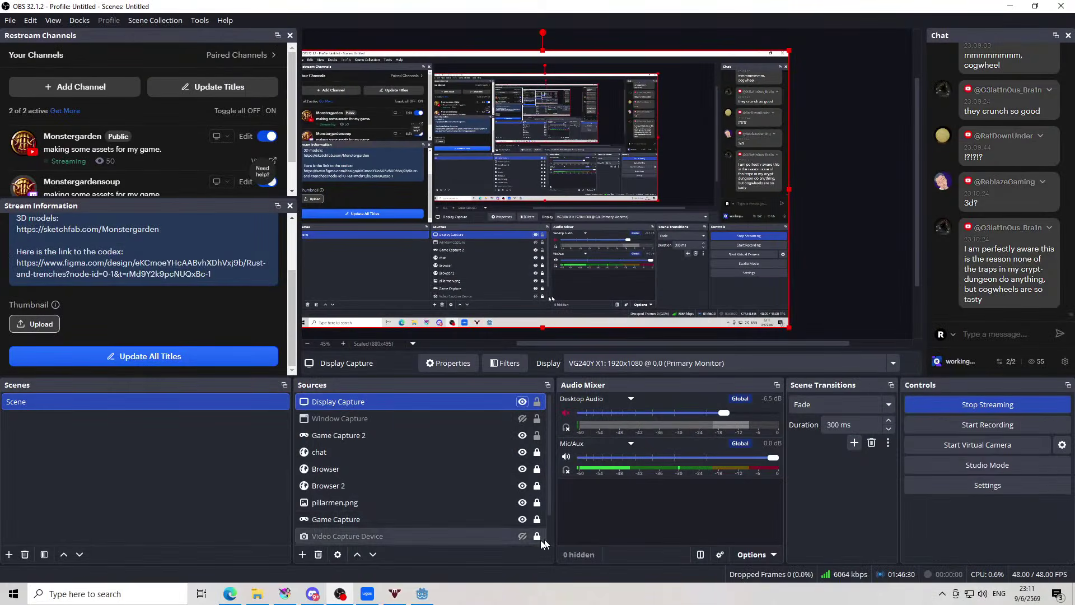
# Switch to the 3d test 1 project in Godot and inspect the player and ground in the home scene
pyautogui.click(426, 599)
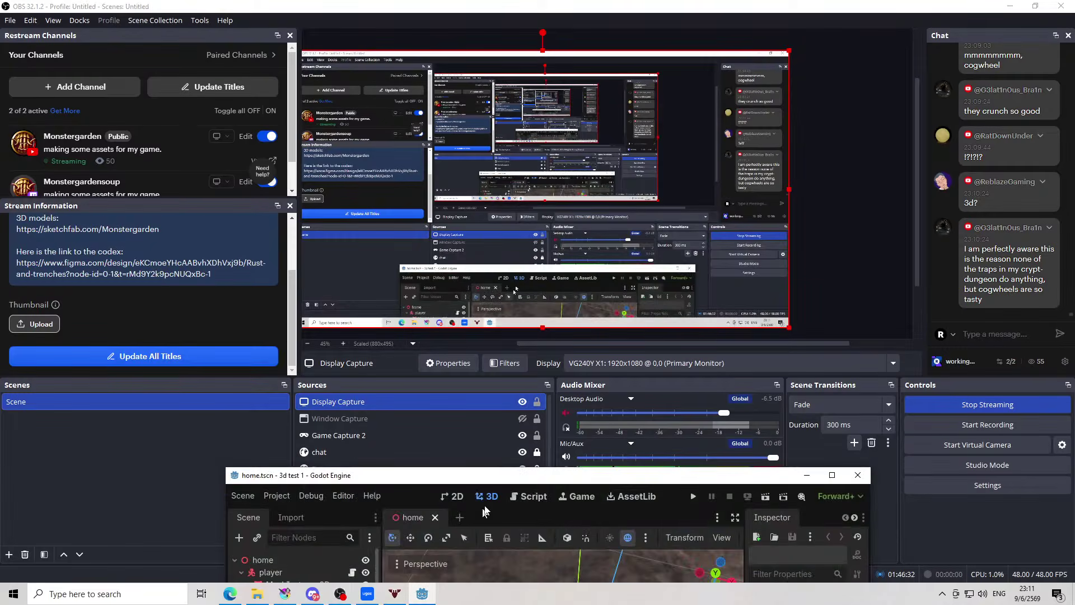
pyautogui.moveTo(495, 476); pyautogui.dragTo(450, 43)
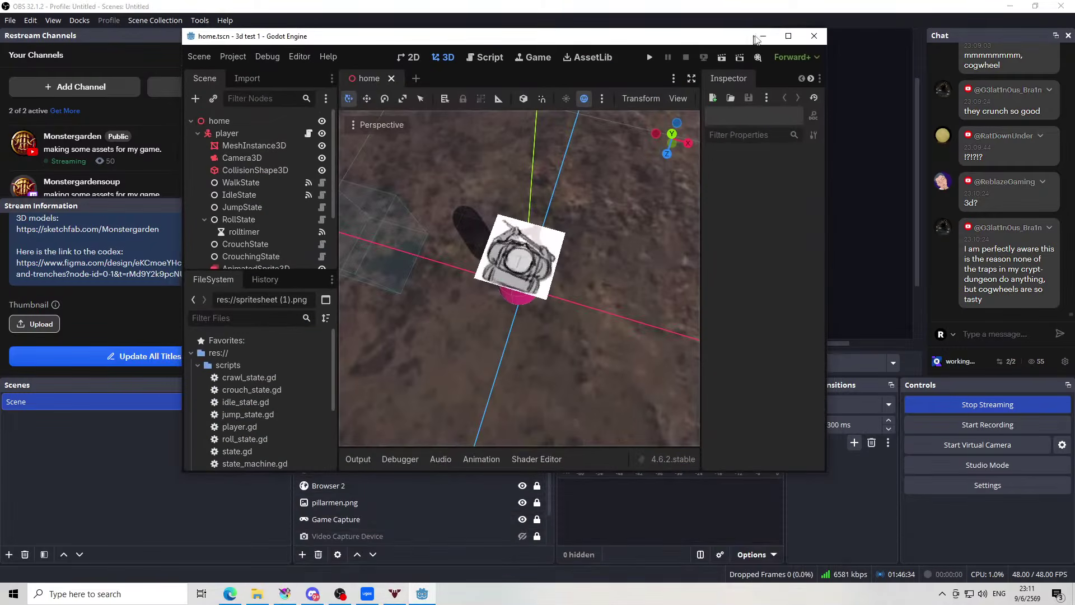
pyautogui.click(788, 36)
pyautogui.moveTo(591, 294); pyautogui.dragTo(573, 211)
pyautogui.scroll(-7, 546, 224)
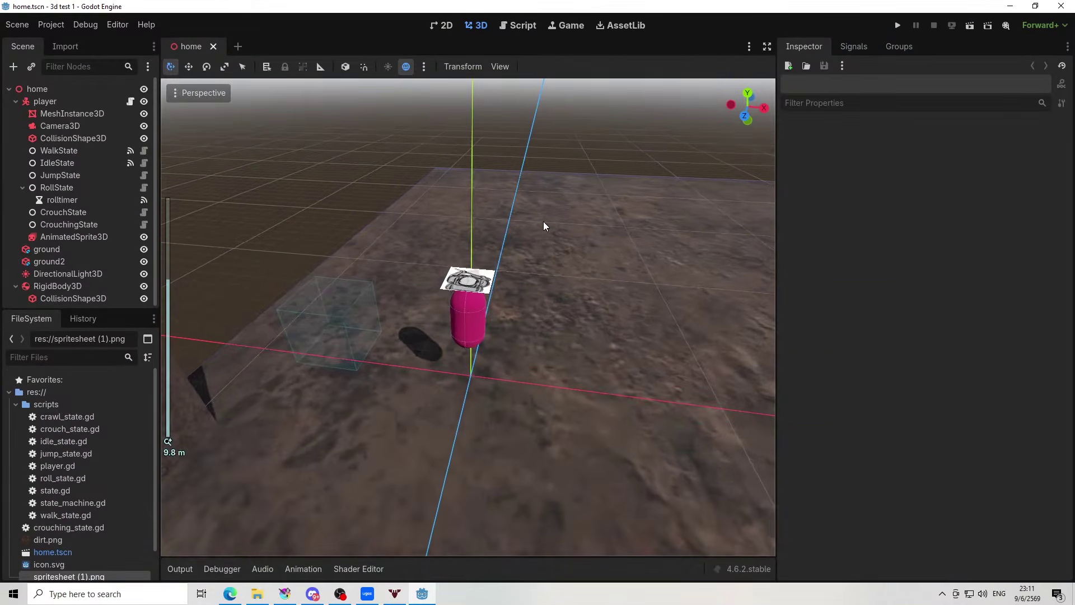
pyautogui.scroll(-2, 545, 226)
pyautogui.moveTo(706, 143); pyautogui.dragTo(618, 211)
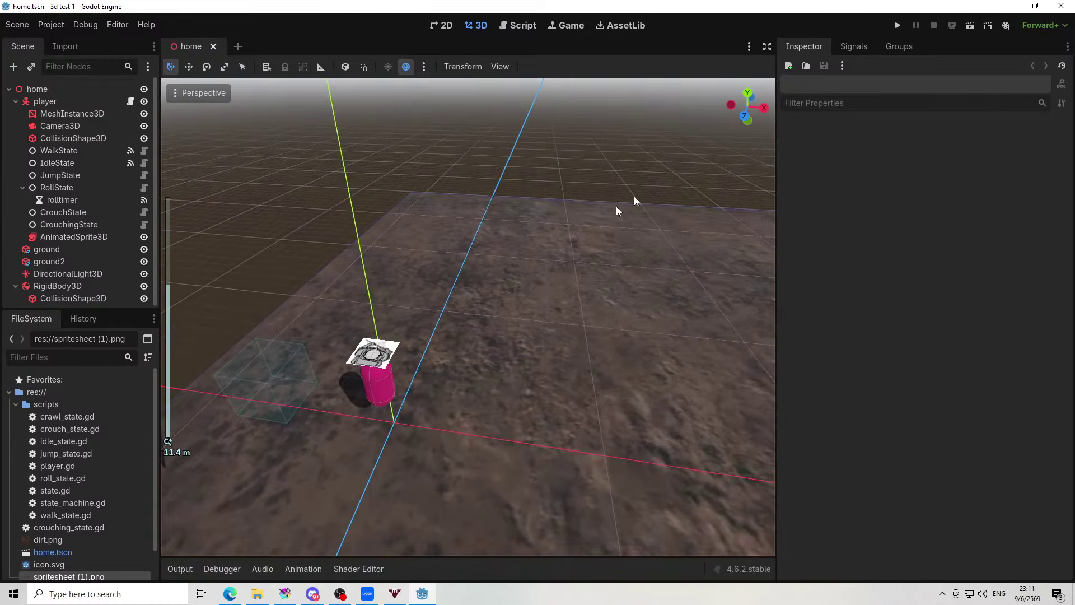
pyautogui.click(1034, 6)
# Import the operating tableside and operating tabletop images from the 1GAME folder into the Godot project's files
pyautogui.click(257, 594)
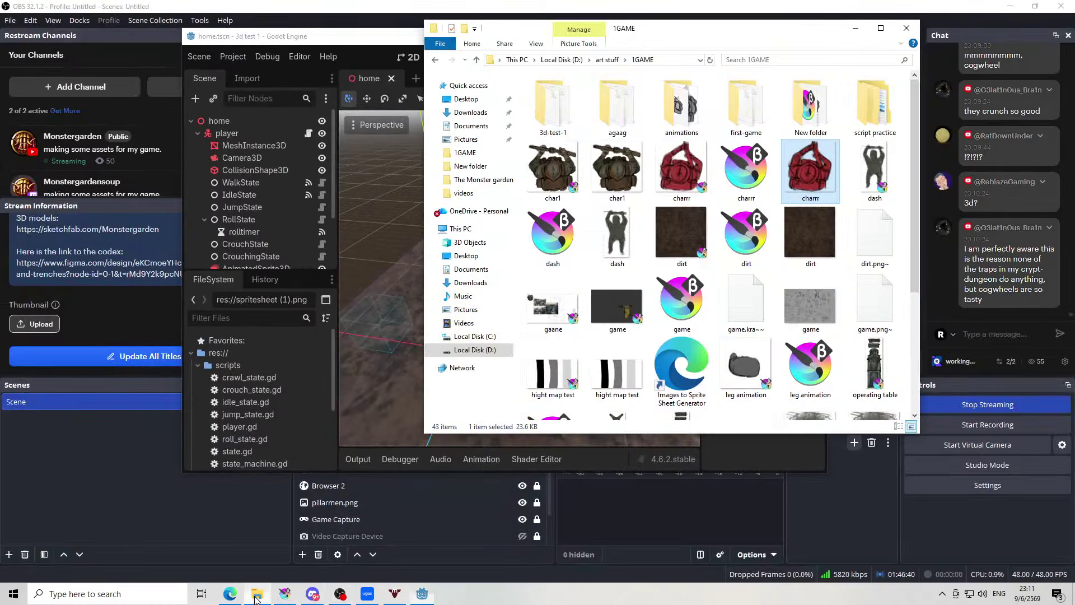
pyautogui.moveTo(674, 30); pyautogui.dragTo(719, 47)
pyautogui.scroll(-3, 698, 268)
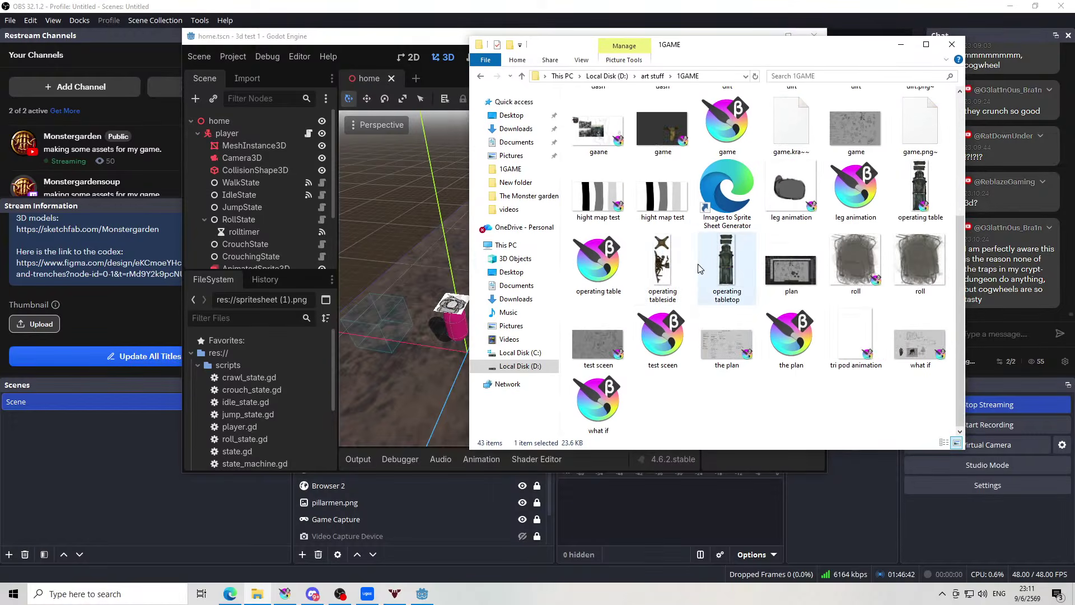
pyautogui.click(670, 267)
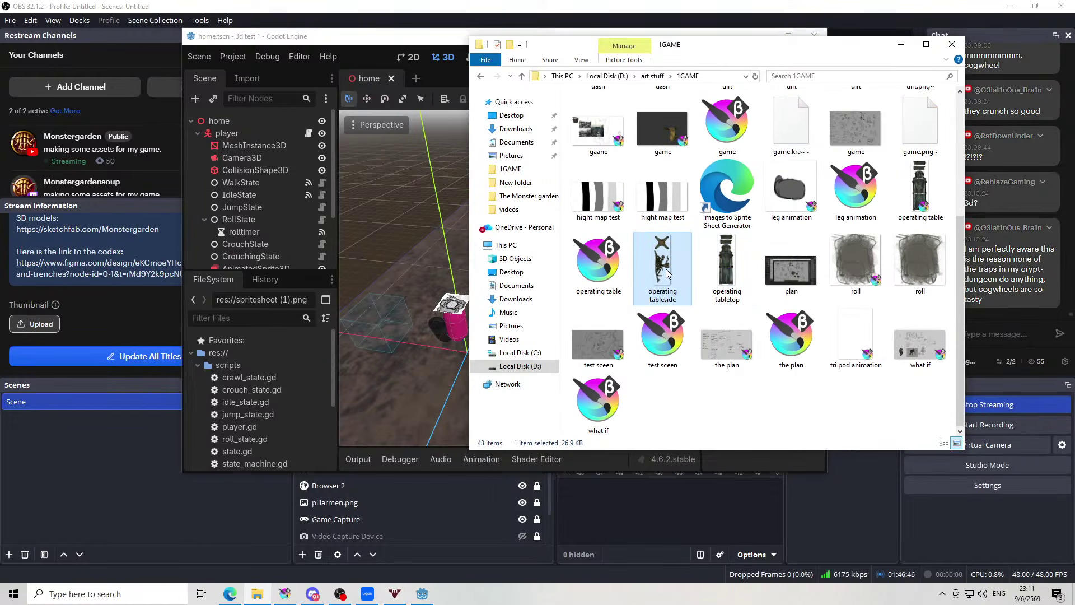
pyautogui.moveTo(662, 261); pyautogui.dragTo(243, 441)
pyautogui.click(716, 274)
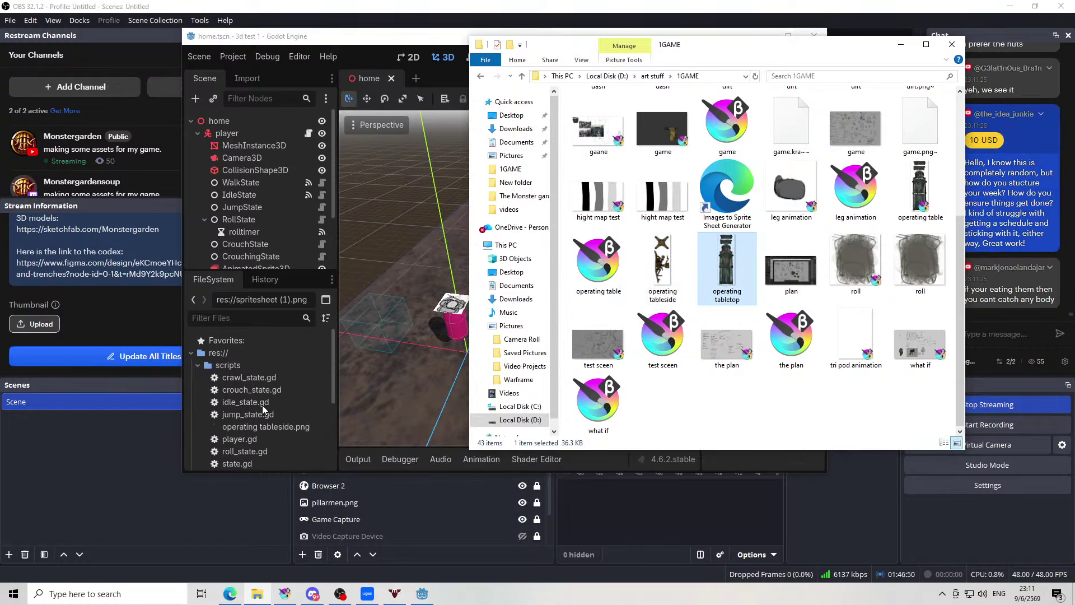
pyautogui.moveTo(262, 405); pyautogui.dragTo(262, 405)
# Create a folder named sprites in the root of the Godot project
pyautogui.scroll(-5, 272, 423)
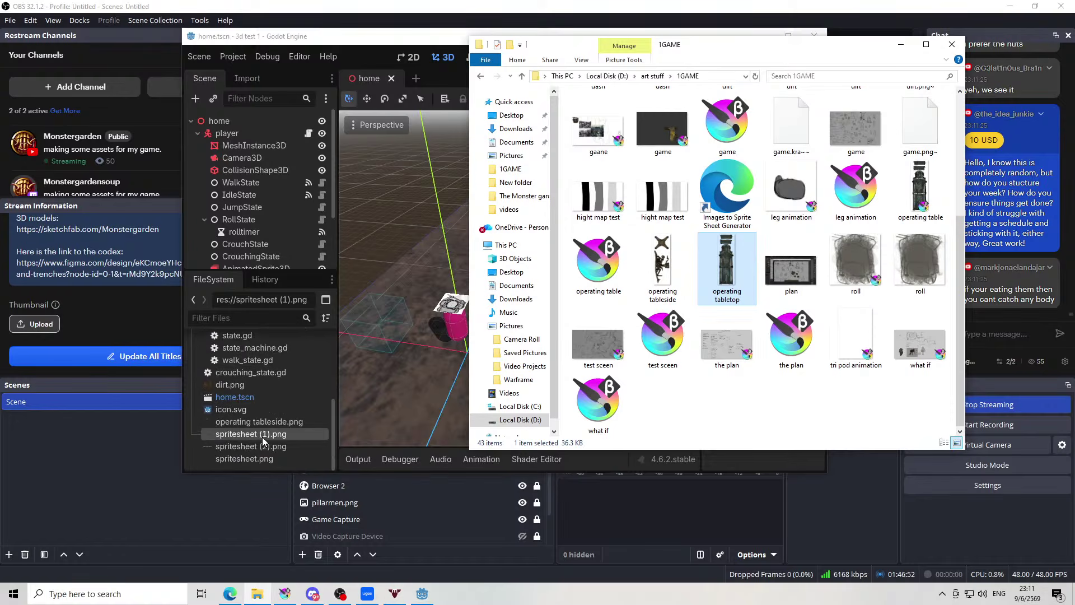
pyautogui.click(241, 469)
pyautogui.rightClick(244, 466)
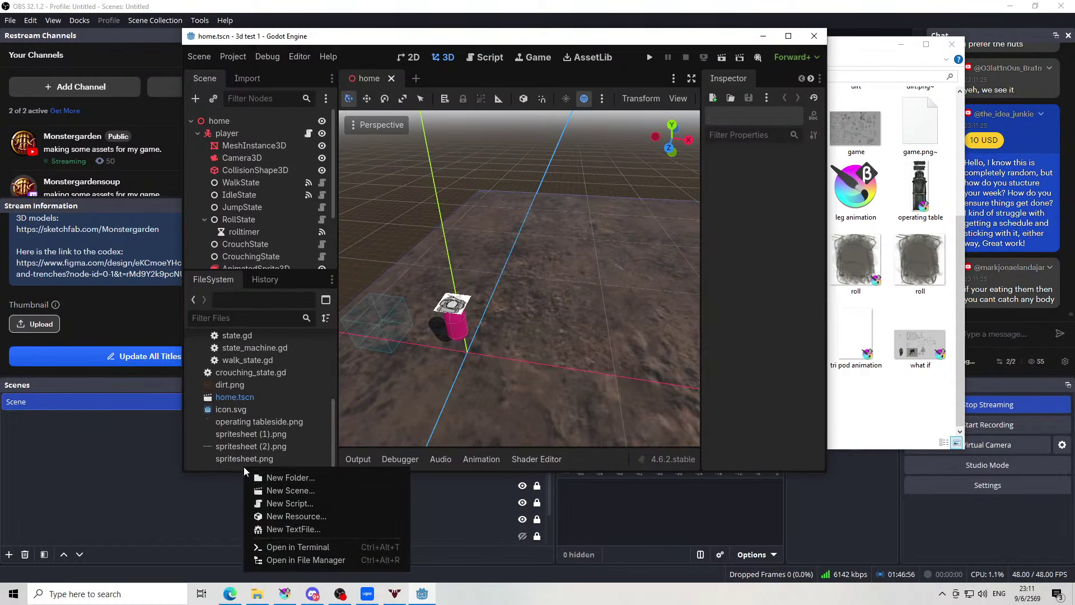
pyautogui.click(290, 480)
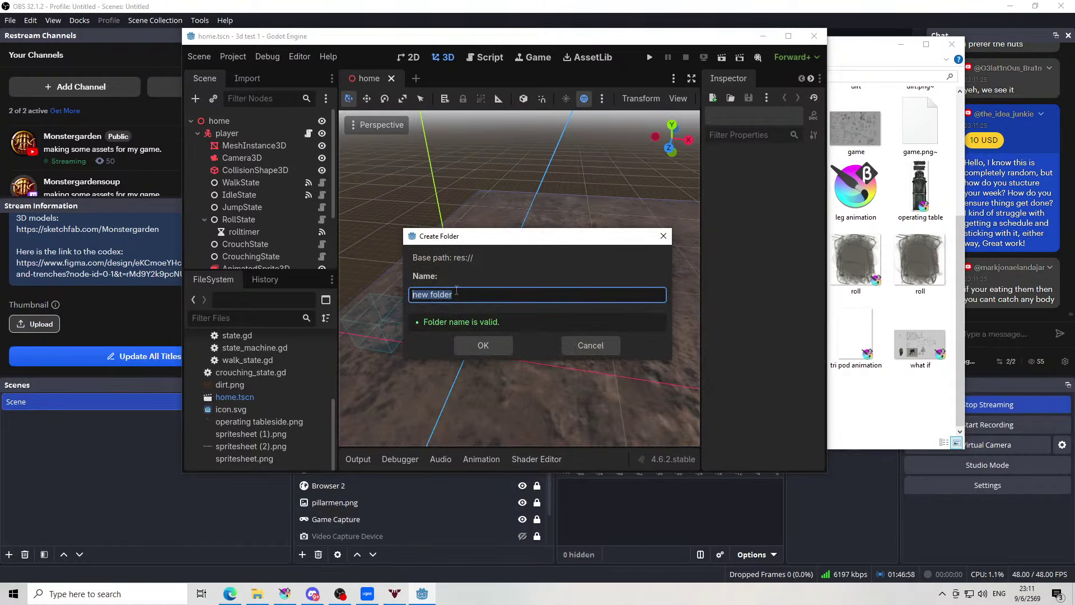
pyautogui.write('sprites')
pyautogui.click(481, 343)
# Move operating tabletop.png from the scripts folder into the sprites folder
pyautogui.scroll(3, 257, 371)
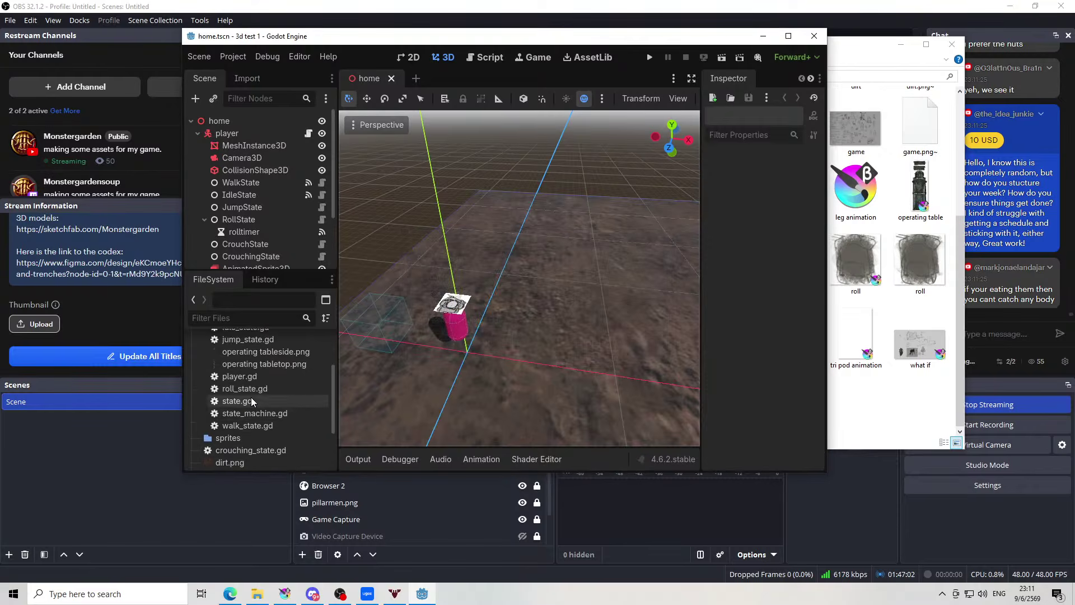
pyautogui.moveTo(257, 370); pyautogui.dragTo(229, 437)
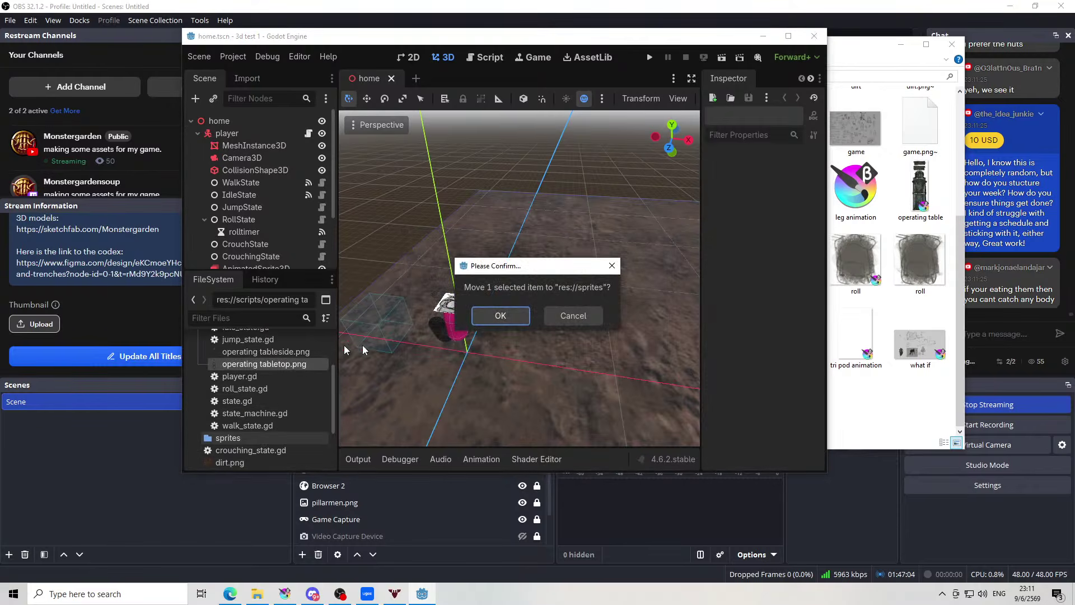
pyautogui.click(500, 315)
pyautogui.moveTo(272, 352); pyautogui.dragTo(253, 431)
pyautogui.click(498, 315)
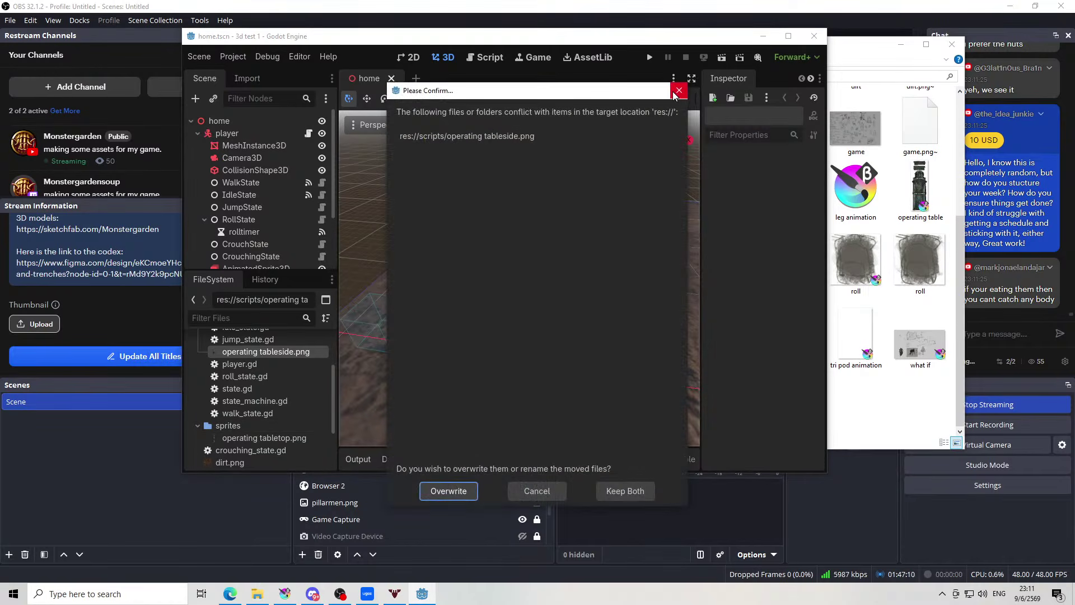
pyautogui.click(676, 94)
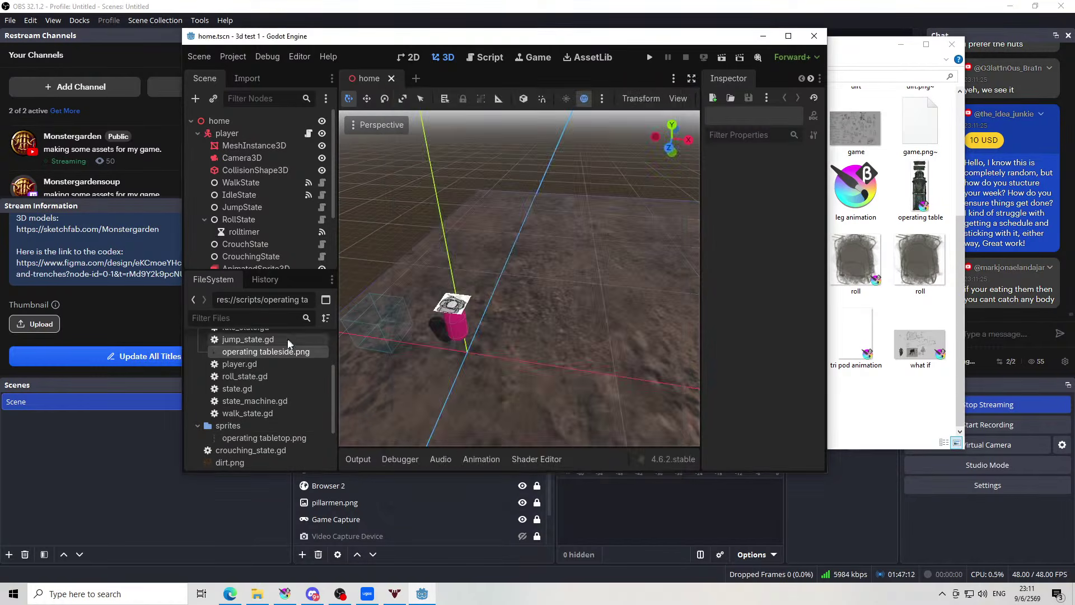
# Move operating tableside.png from the scripts folder into the sprites folder
pyautogui.moveTo(263, 353); pyautogui.dragTo(239, 431)
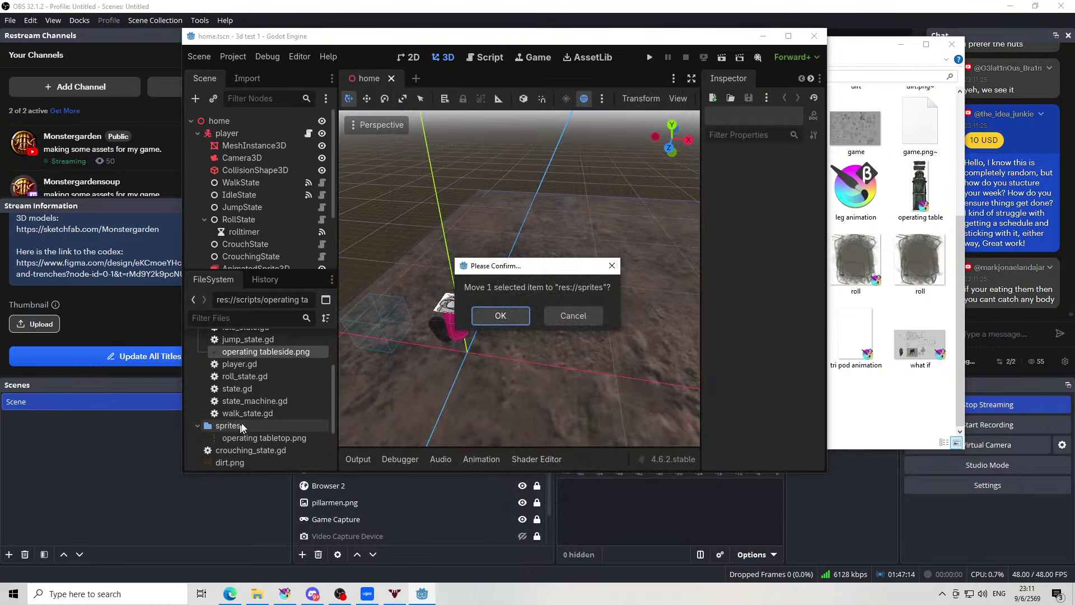
pyautogui.click(516, 310)
pyautogui.scroll(-3, 259, 417)
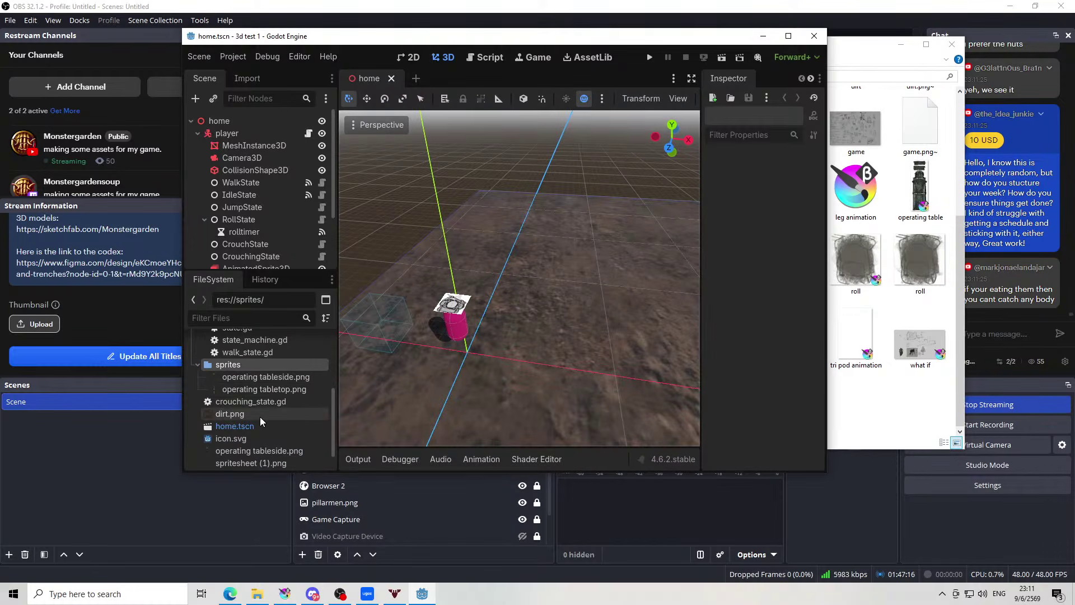
# Move dirt.png into the sprites folder
pyautogui.moveTo(250, 382); pyautogui.dragTo(239, 404)
pyautogui.click(511, 314)
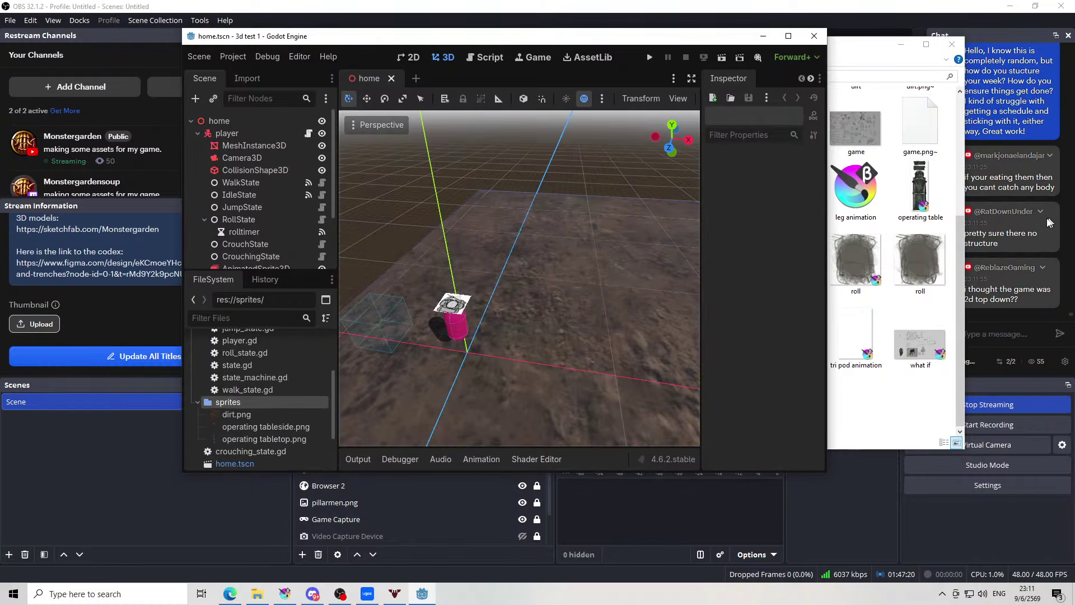
# Switch to OBS and read back through the recent stream chat messages
pyautogui.click(1045, 223)
pyautogui.scroll(4, 1001, 228)
pyautogui.scroll(-2, 1002, 230)
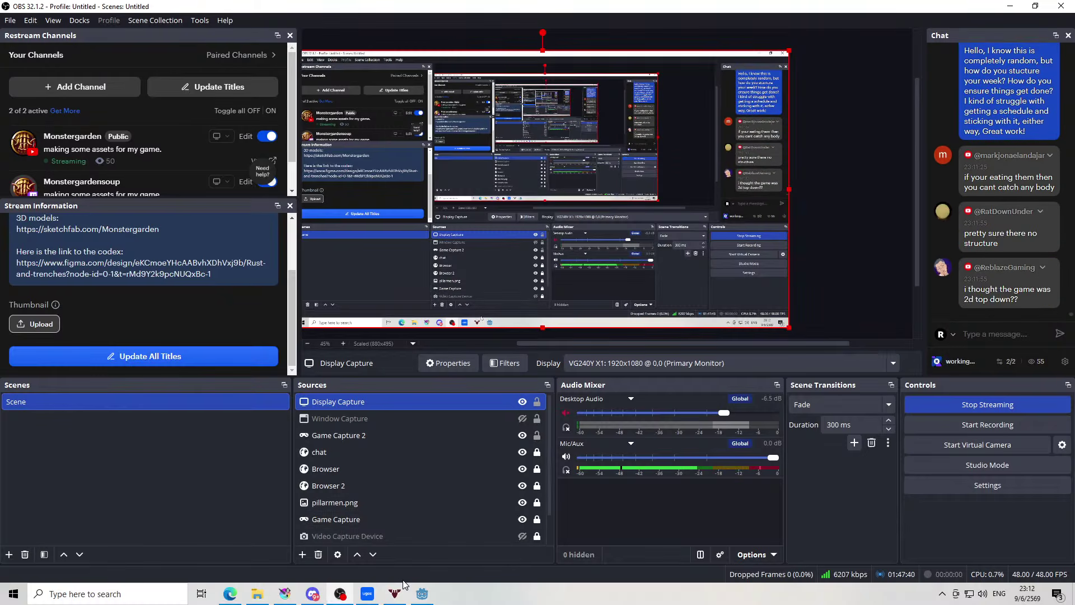
# Return to Godot and inspect the CollisionShape3D under RigidBody3D and its surroundings in the scene
pyautogui.click(414, 597)
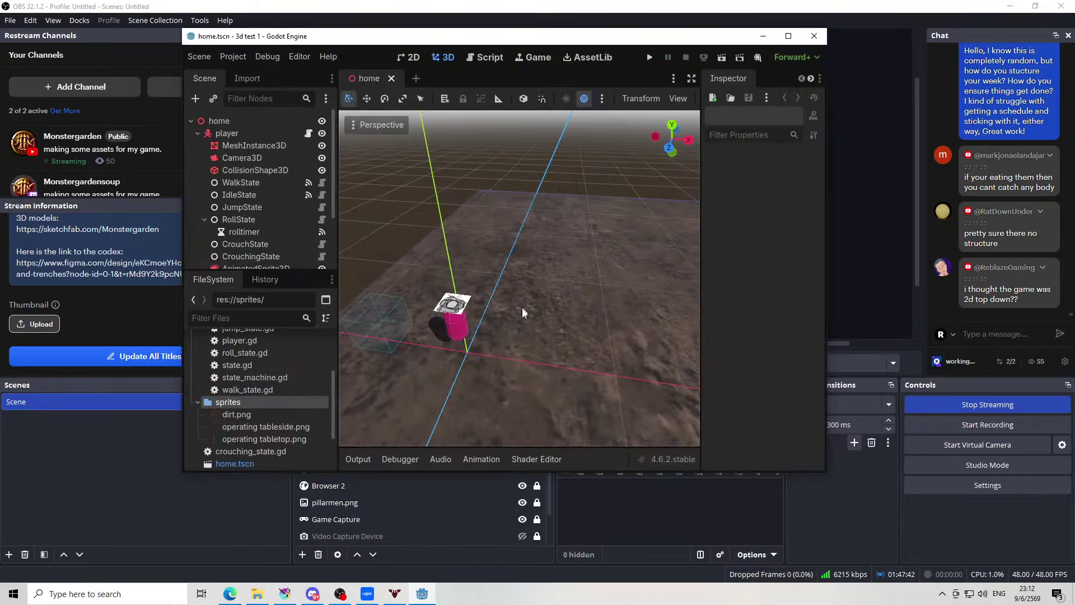
pyautogui.scroll(3, 522, 307)
pyautogui.scroll(1, 524, 325)
pyautogui.scroll(-3, 279, 174)
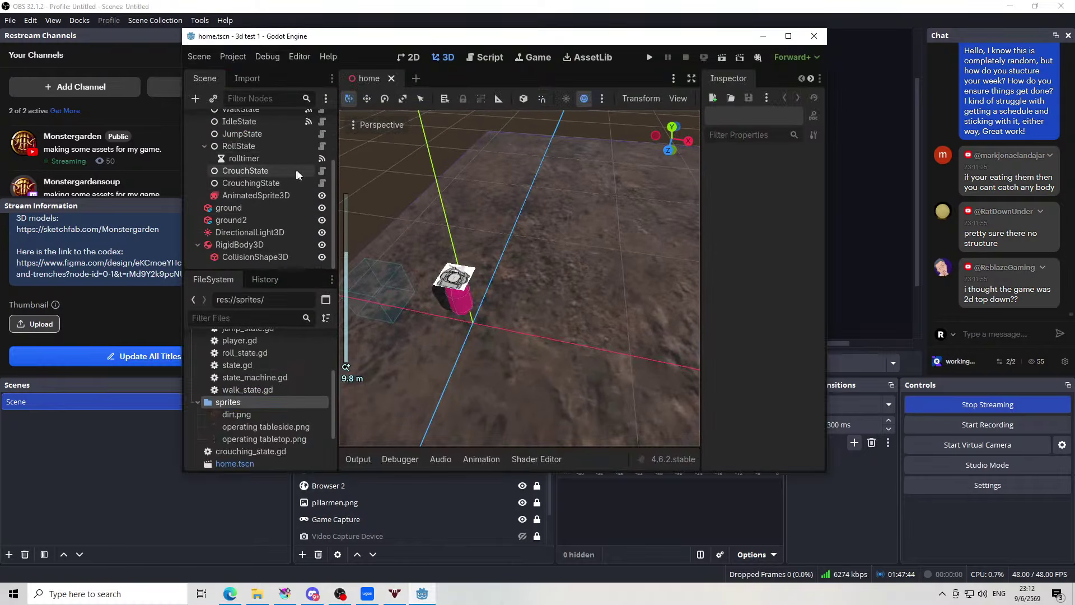
pyautogui.moveTo(532, 232); pyautogui.dragTo(380, 166)
pyautogui.click(255, 256)
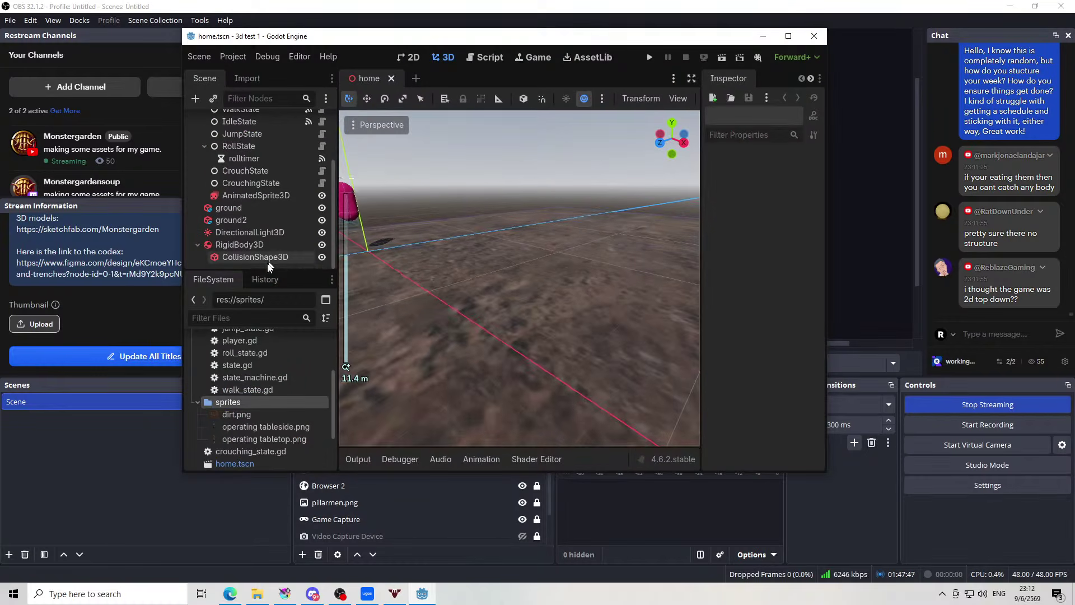
pyautogui.click(200, 261)
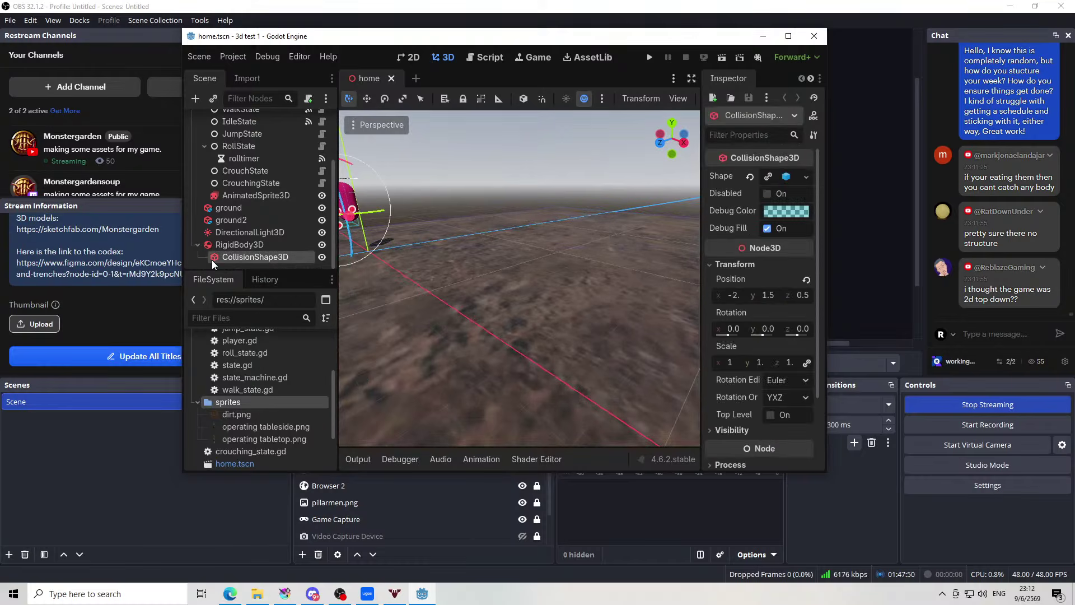
pyautogui.click(203, 264)
pyautogui.moveTo(439, 242); pyautogui.dragTo(495, 283)
pyautogui.click(196, 262)
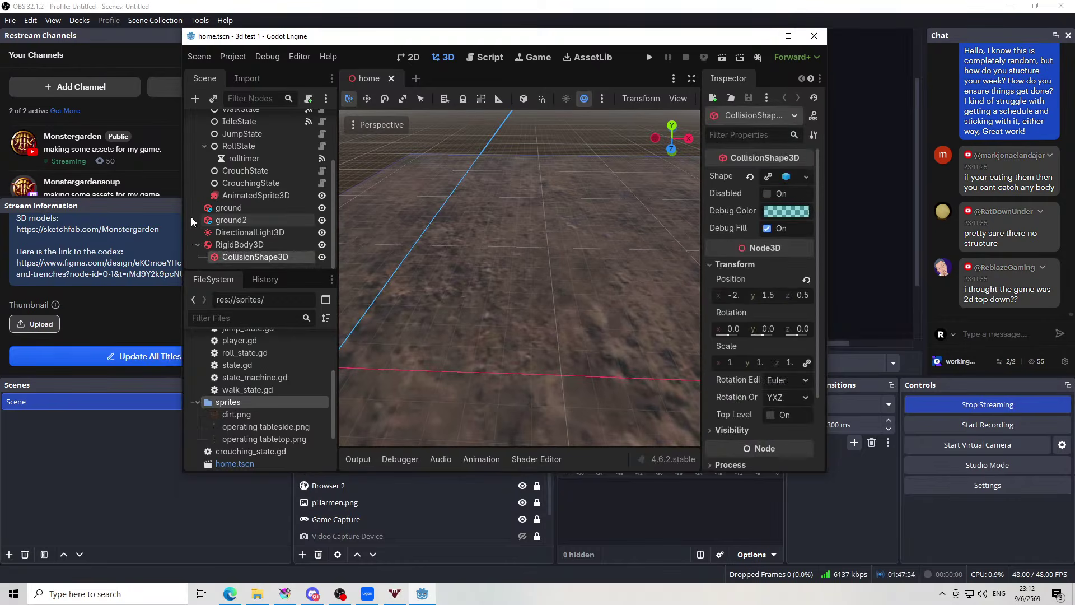
# Add a Sprite3D node as a child of the home root node
pyautogui.scroll(3, 191, 221)
pyautogui.click(225, 132)
pyautogui.click(230, 122)
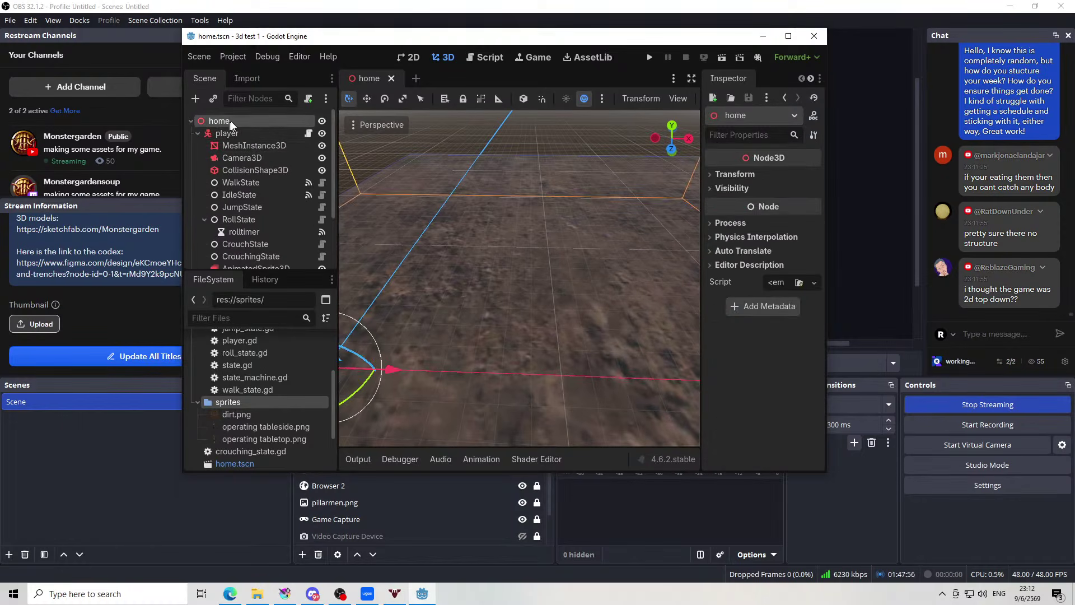
pyautogui.moveTo(490, 286); pyautogui.dragTo(483, 274)
pyautogui.hotkey('ctrl', 'a')
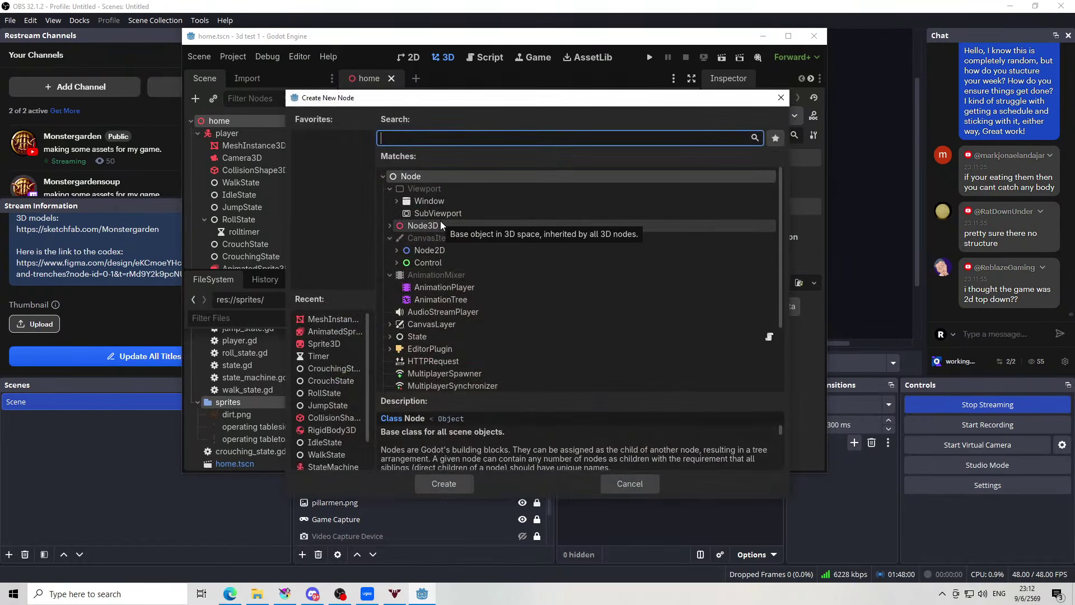
pyautogui.write('sprit')
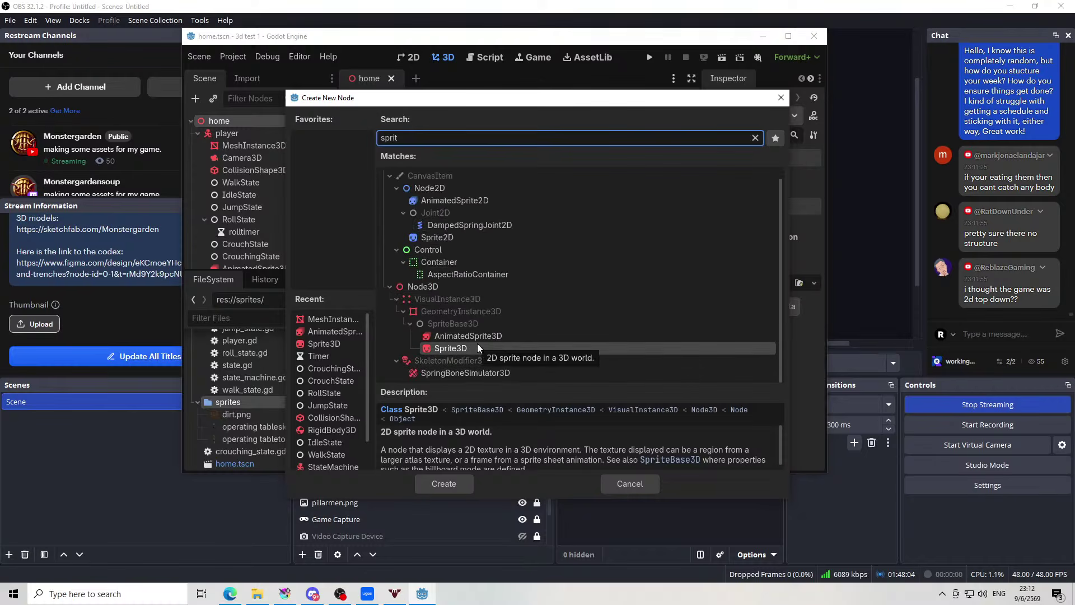
pyautogui.doubleClick(481, 348)
# Assign operating tabletop.png from the sprites folder as the Sprite3D's texture
pyautogui.moveTo(511, 336); pyautogui.dragTo(446, 313)
pyautogui.scroll(3, 600, 321)
pyautogui.scroll(-1, 264, 402)
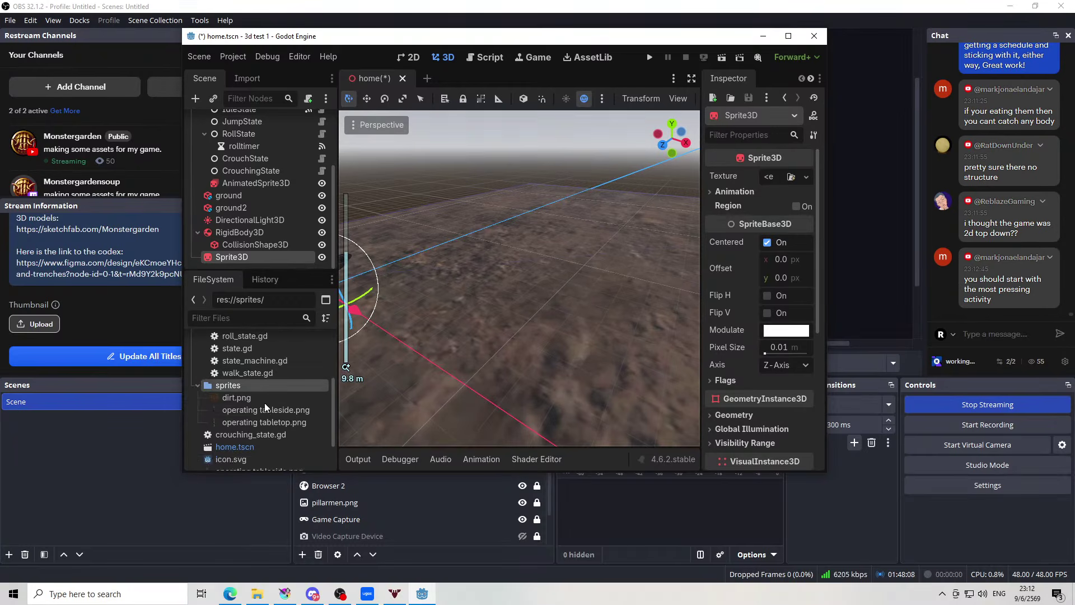
pyautogui.moveTo(249, 424); pyautogui.dragTo(753, 188)
pyautogui.scroll(-3, 427, 307)
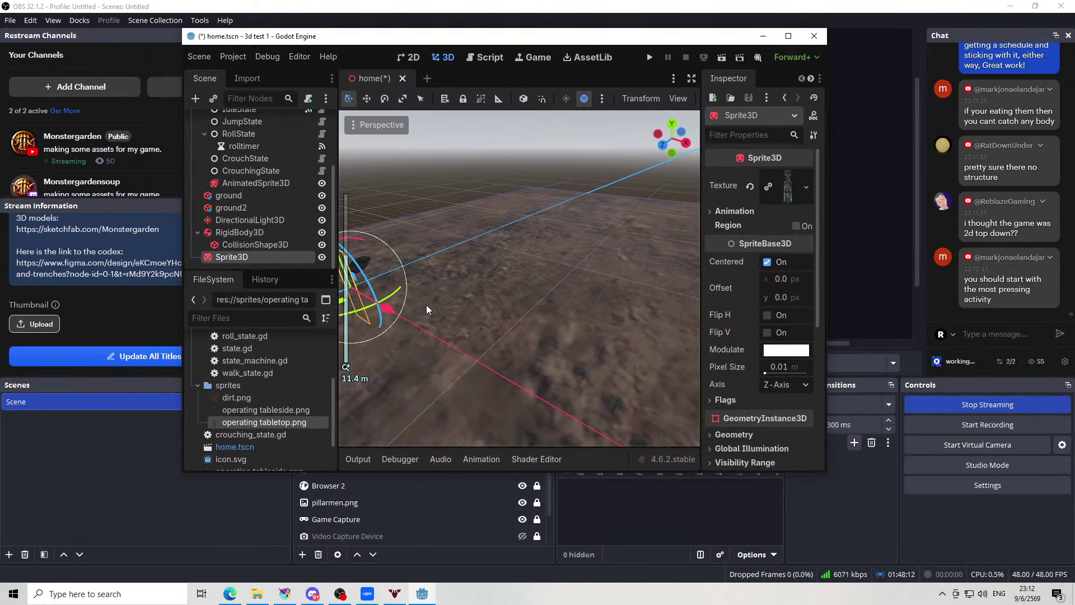
# Raise the tabletop sprite above the ground and place it beside the player capsule, undoing one stray adjustment
pyautogui.moveTo(427, 308); pyautogui.dragTo(653, 249)
pyautogui.scroll(8, 504, 204)
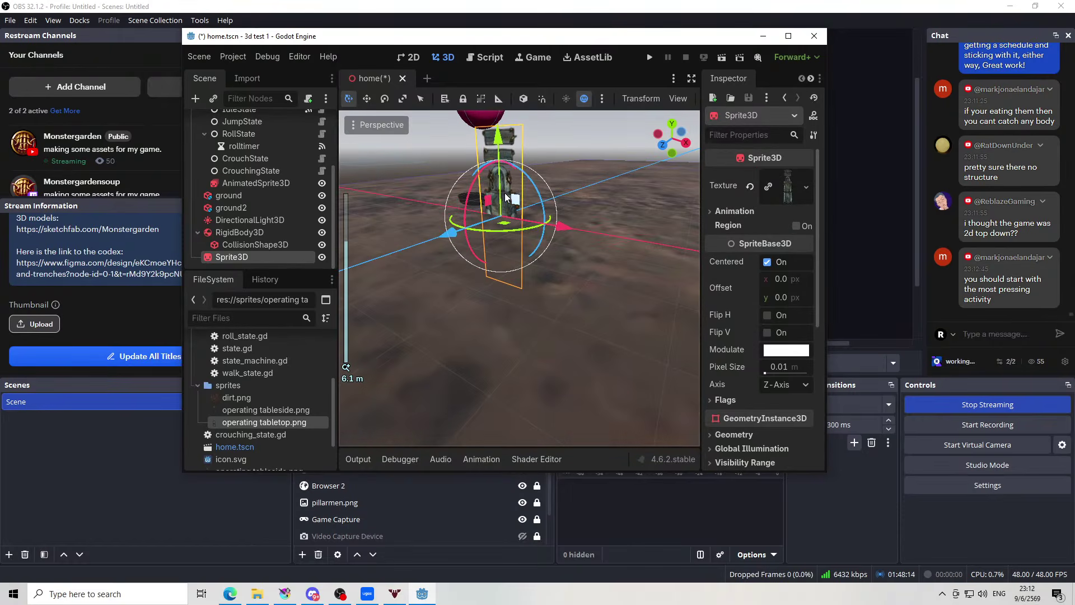
pyautogui.moveTo(508, 197); pyautogui.dragTo(641, 99)
pyautogui.moveTo(582, 234); pyautogui.dragTo(441, 303)
pyautogui.moveTo(428, 247); pyautogui.dragTo(478, 203)
pyautogui.hotkey('ctrl', 'z')
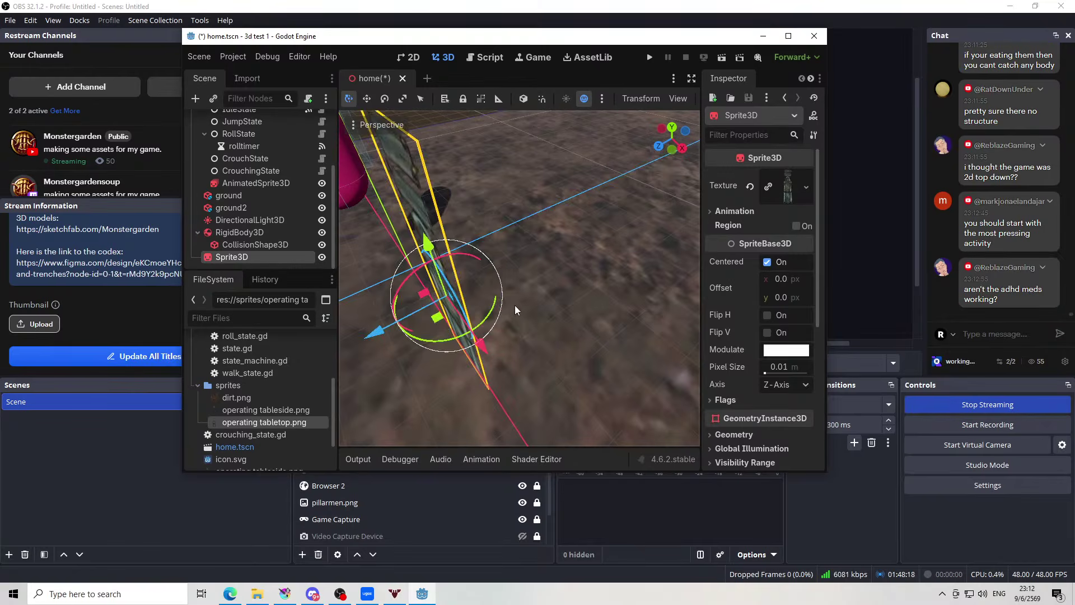
pyautogui.moveTo(515, 310); pyautogui.dragTo(563, 261)
pyautogui.scroll(-5, 564, 261)
pyautogui.moveTo(540, 210); pyautogui.dragTo(503, 213)
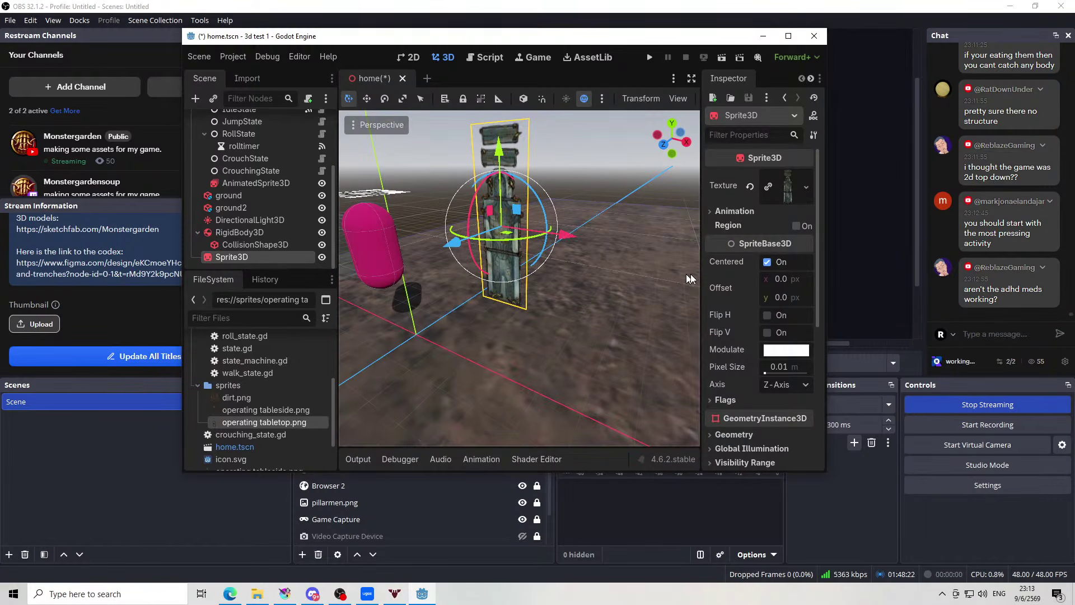
# Enable the Region option on the Sprite3D and deselect it to view the tabletop sprite without its gizmo
pyautogui.click(796, 227)
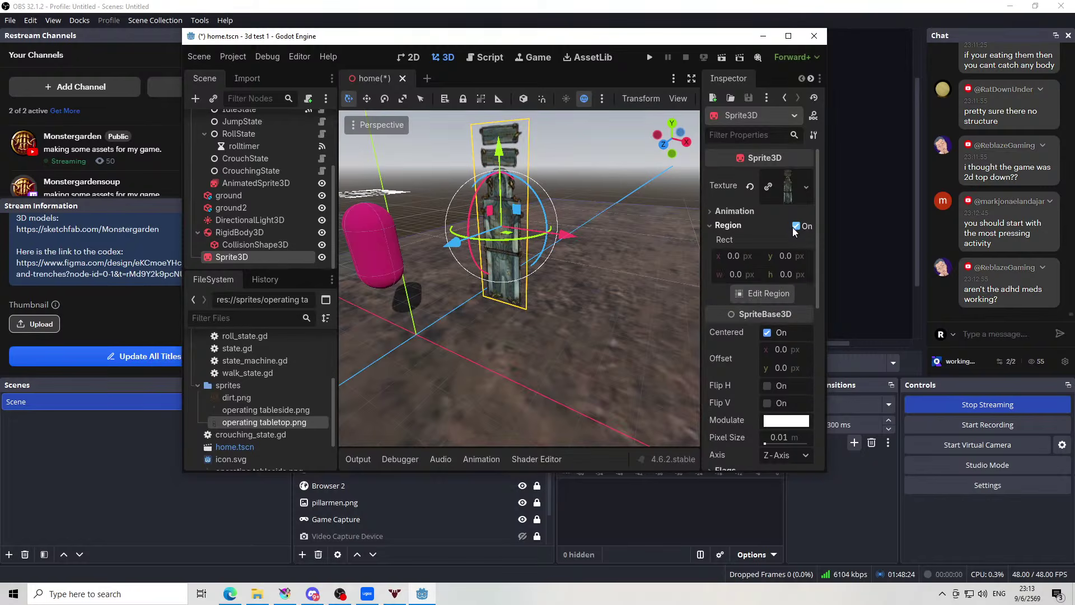
pyautogui.moveTo(579, 279); pyautogui.dragTo(582, 243)
pyautogui.click(536, 268)
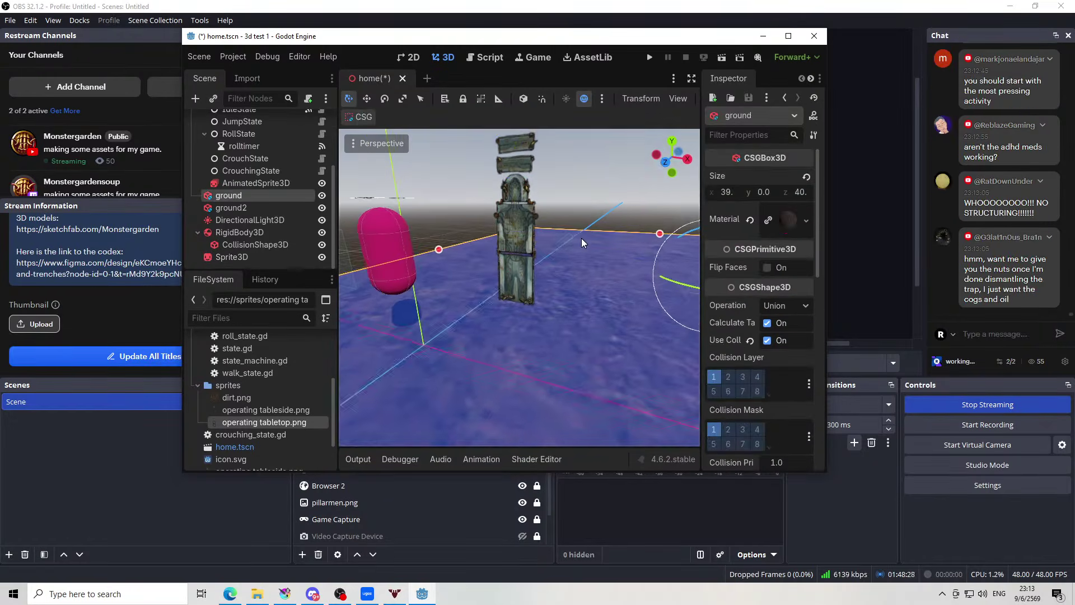
pyautogui.click(513, 168)
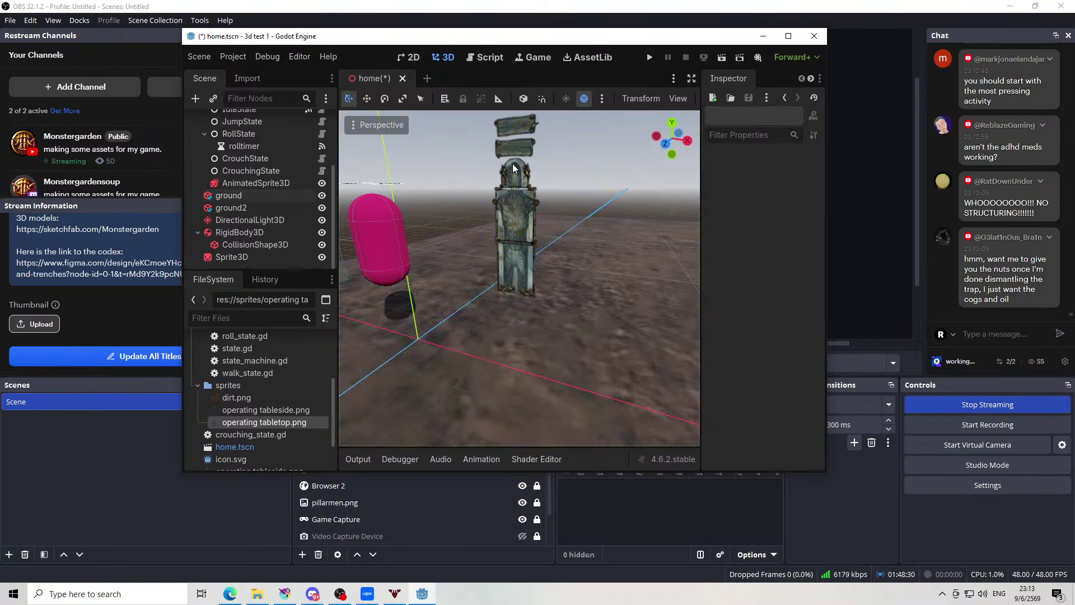
# Rotate the Sprite3D so the operating tabletop lies flat above the ground
pyautogui.click(232, 257)
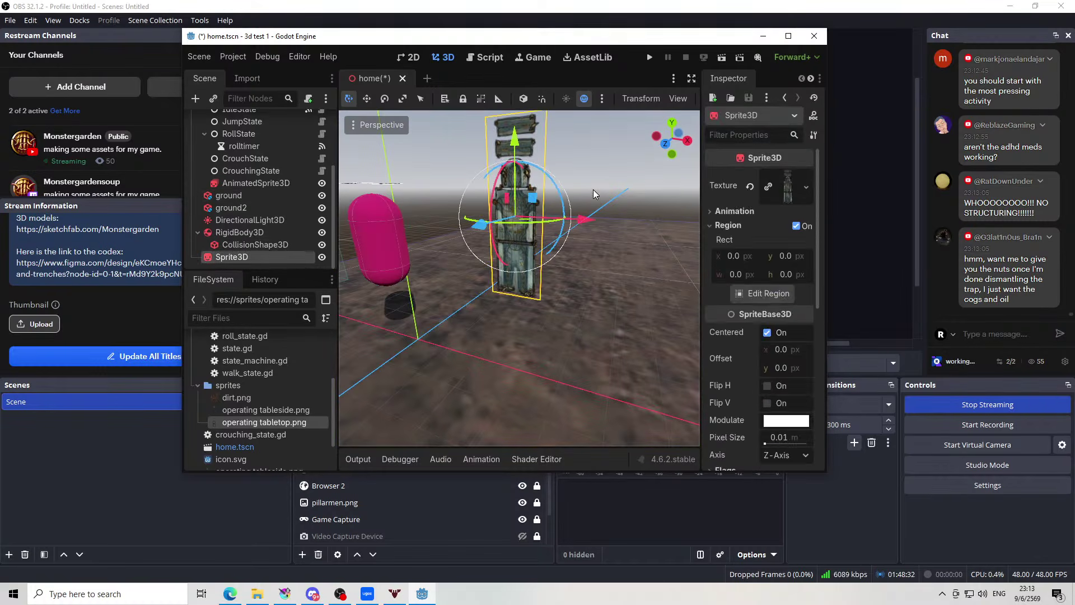
pyautogui.moveTo(593, 194); pyautogui.dragTo(536, 205)
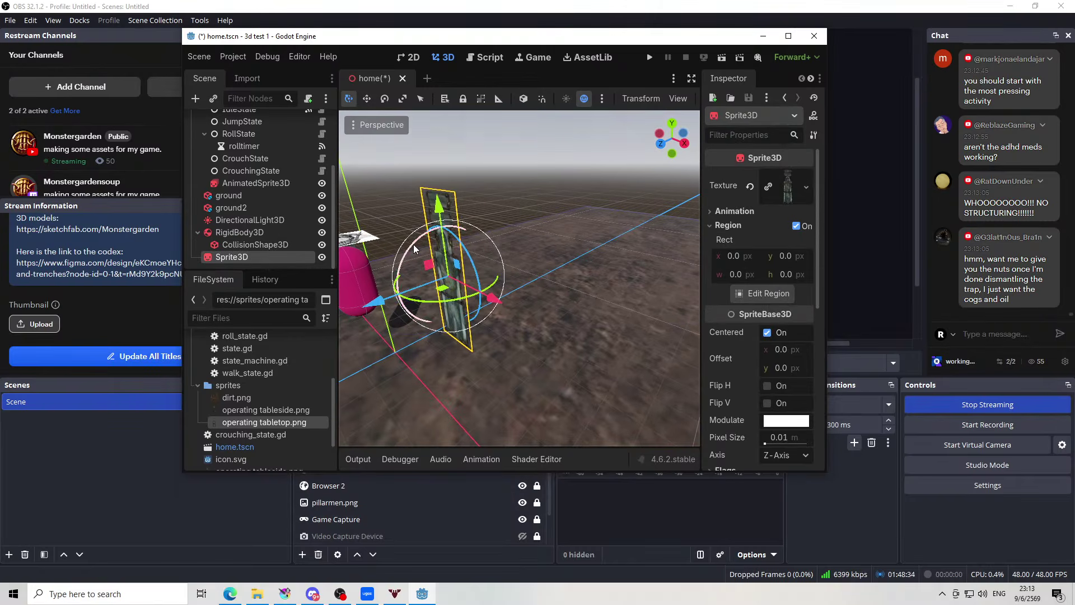
pyautogui.moveTo(414, 248); pyautogui.dragTo(508, 220)
pyautogui.click(438, 209)
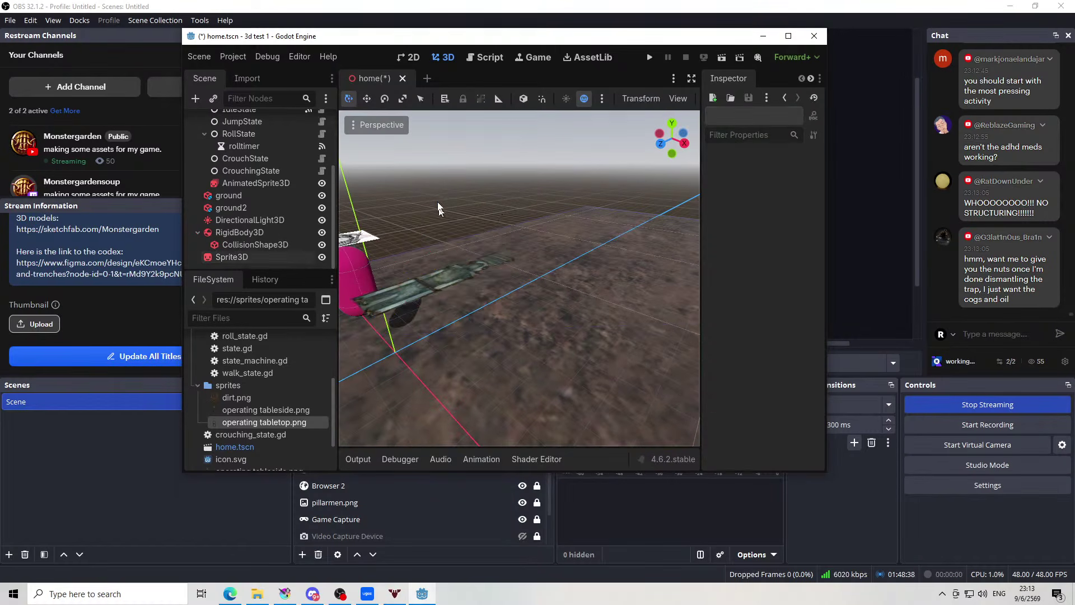
pyautogui.click(441, 277)
# Reselect the Sprite3D and locate the flat tabletop sprite in the 3D viewport, examining it up close
pyautogui.moveTo(453, 218); pyautogui.dragTo(509, 154)
pyautogui.click(257, 256)
pyautogui.moveTo(492, 211); pyautogui.dragTo(347, 188)
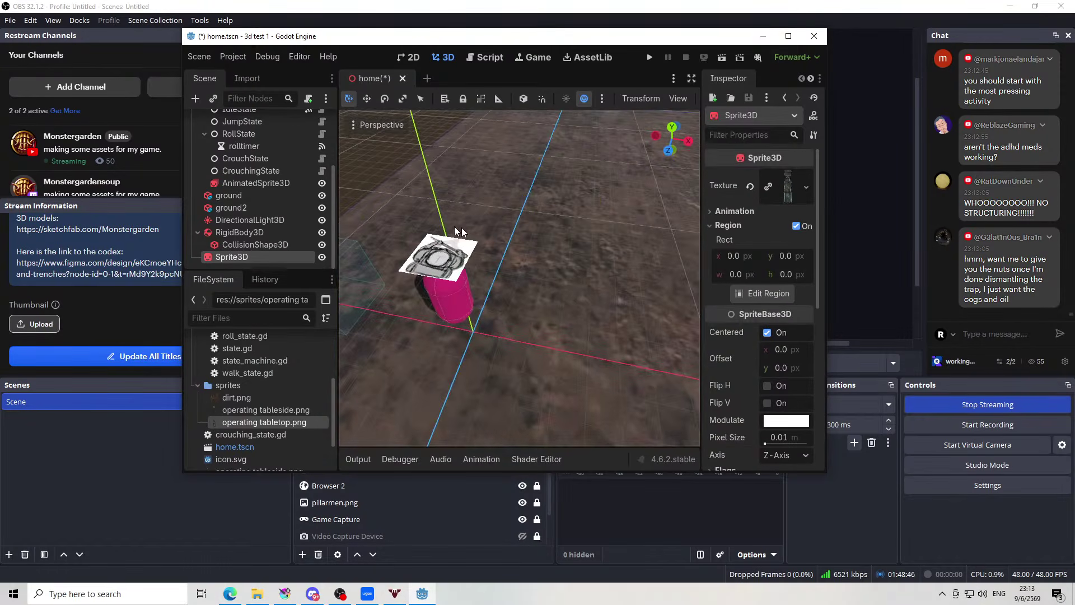
pyautogui.scroll(3, 537, 238)
pyautogui.moveTo(537, 238); pyautogui.dragTo(341, 225)
pyautogui.scroll(-4, 570, 242)
pyautogui.moveTo(570, 242); pyautogui.dragTo(335, 208)
pyautogui.moveTo(444, 220); pyautogui.dragTo(361, 274)
pyautogui.moveTo(577, 253); pyautogui.dragTo(515, 232)
pyautogui.scroll(2, 453, 246)
pyautogui.moveTo(442, 247); pyautogui.dragTo(352, 249)
pyautogui.moveTo(413, 194); pyautogui.dragTo(630, 159)
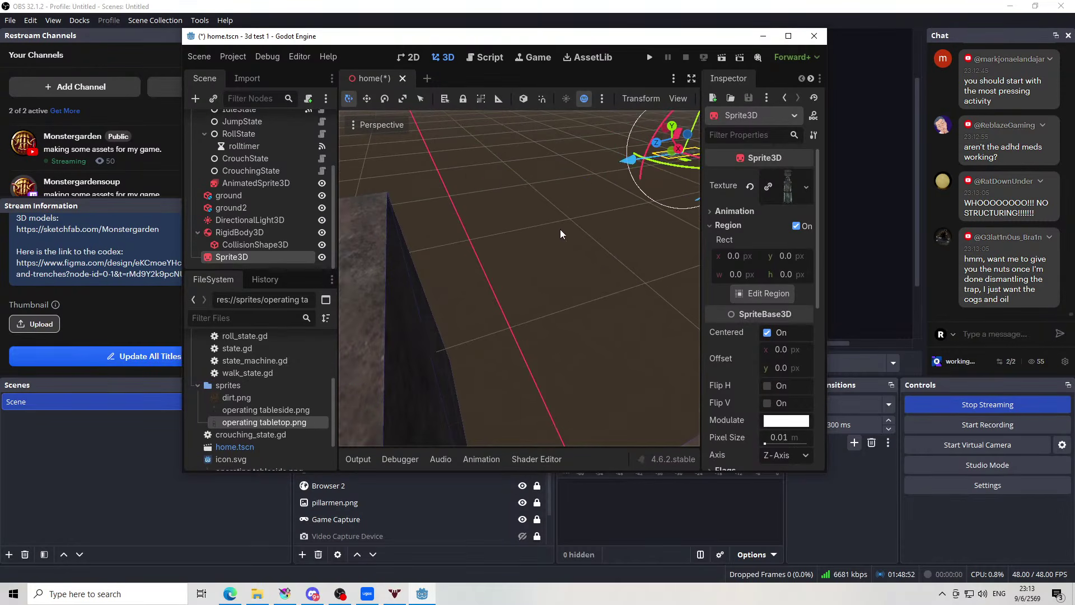
pyautogui.moveTo(561, 233); pyautogui.dragTo(695, 310)
pyautogui.scroll(4, 610, 252)
pyautogui.moveTo(552, 224); pyautogui.dragTo(489, 339)
pyautogui.scroll(4, 503, 269)
pyautogui.scroll(4, 502, 268)
pyautogui.moveTo(480, 219); pyautogui.dragTo(501, 217)
pyautogui.click(480, 290)
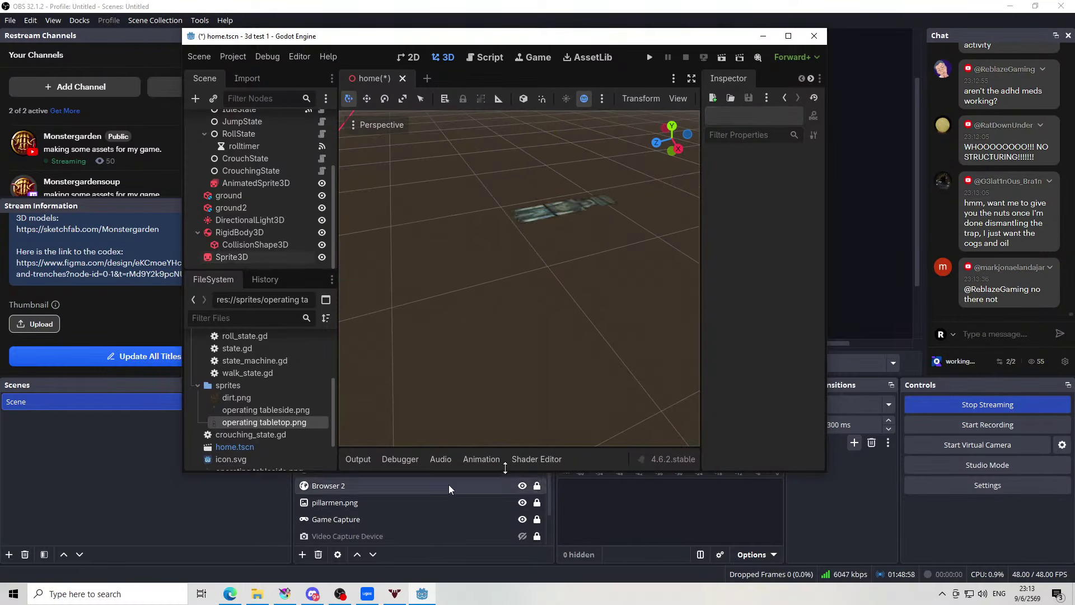
# Switch to OBS and turn on the Display Capture source's visibility
pyautogui.click(868, 279)
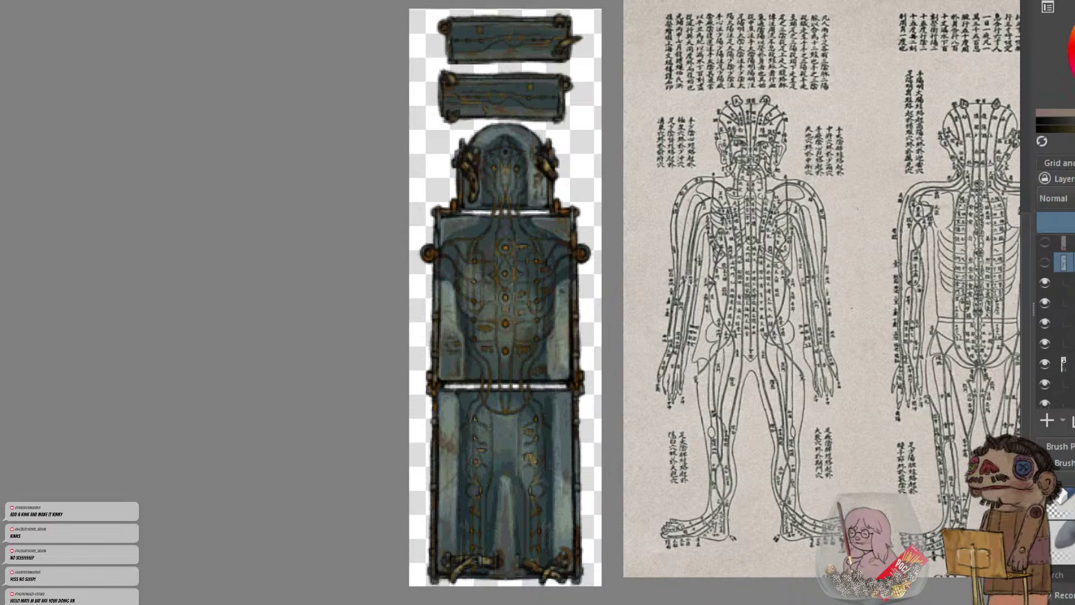
pyautogui.click(522, 401)
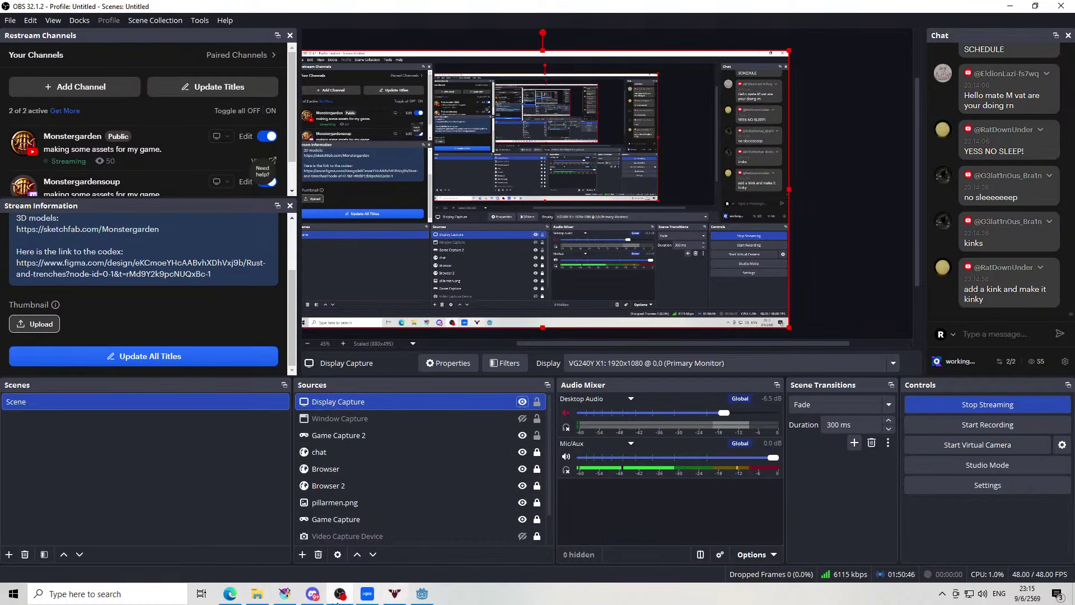
# Return to Godot and examine where the flat tabletop sprite lies relative to the ground
pyautogui.click(422, 593)
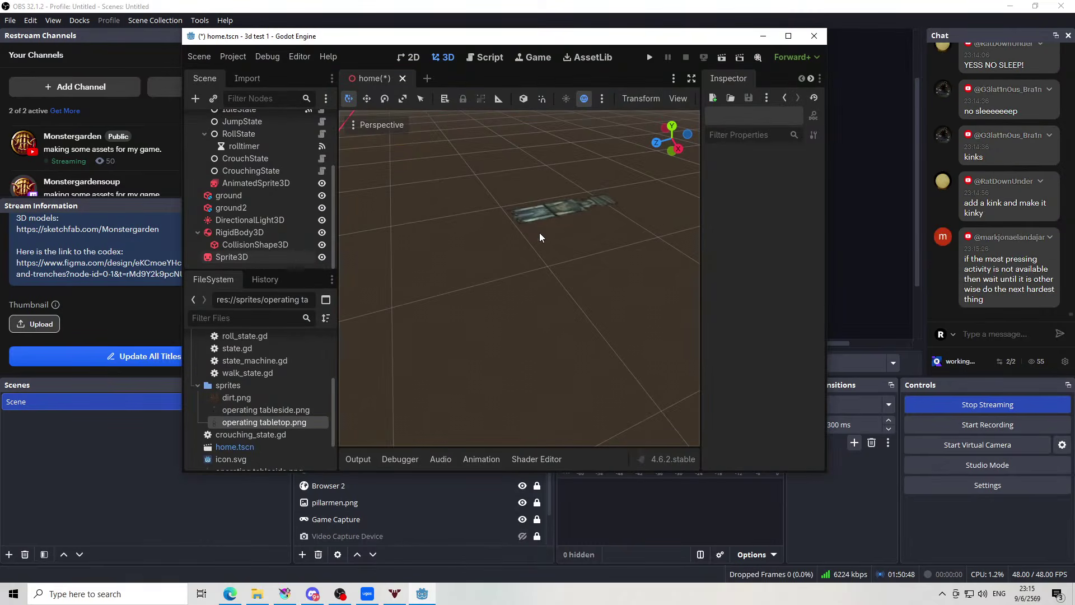
pyautogui.moveTo(559, 267); pyautogui.dragTo(633, 172)
pyautogui.scroll(-2, 616, 212)
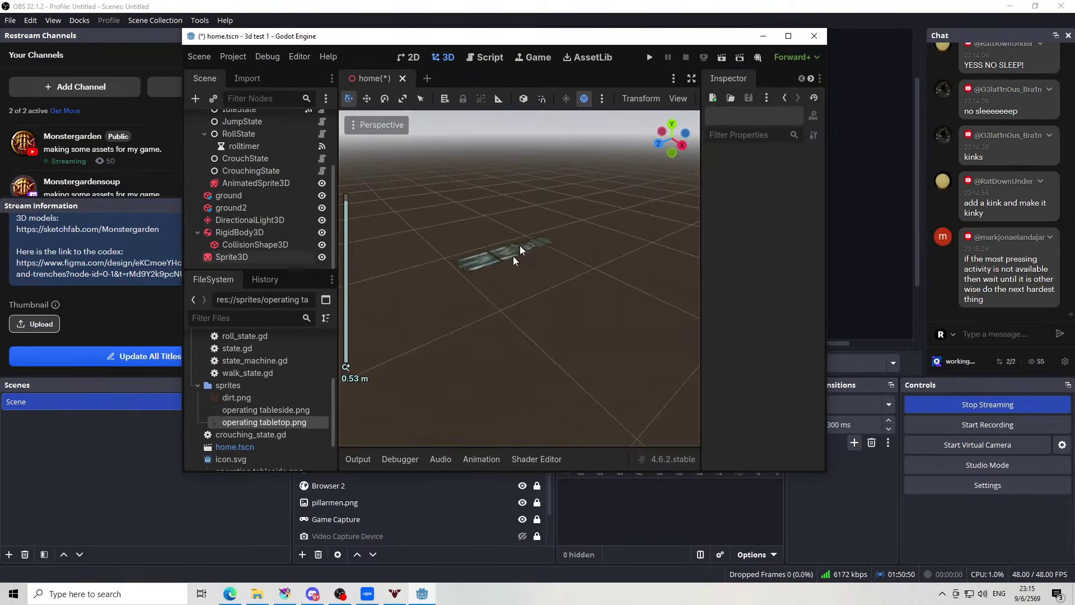
pyautogui.scroll(-2, 505, 250)
pyautogui.moveTo(502, 274); pyautogui.dragTo(634, 328)
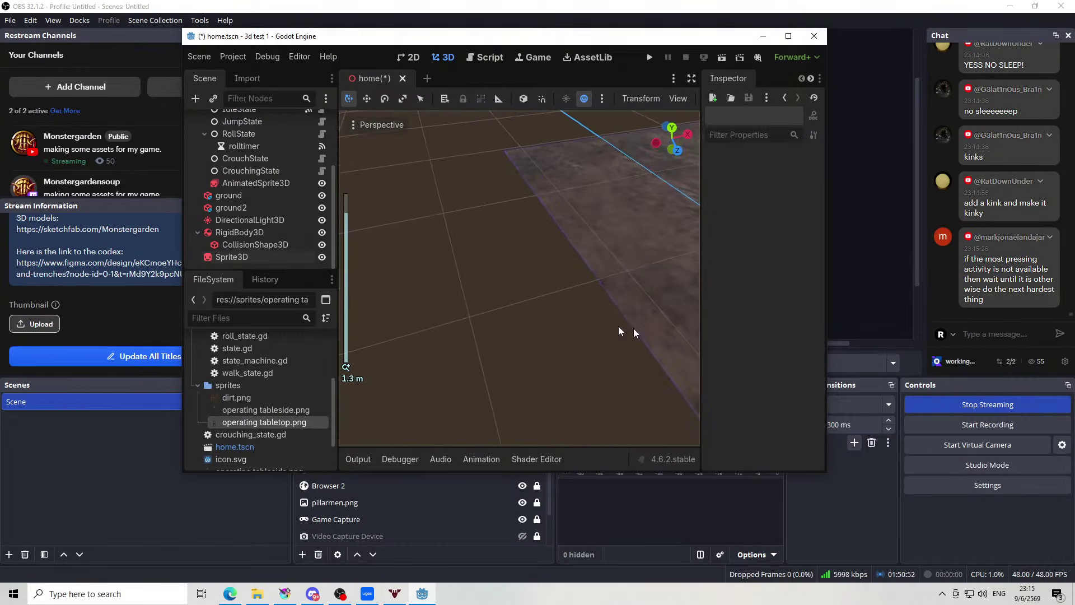
pyautogui.scroll(-20, 499, 320)
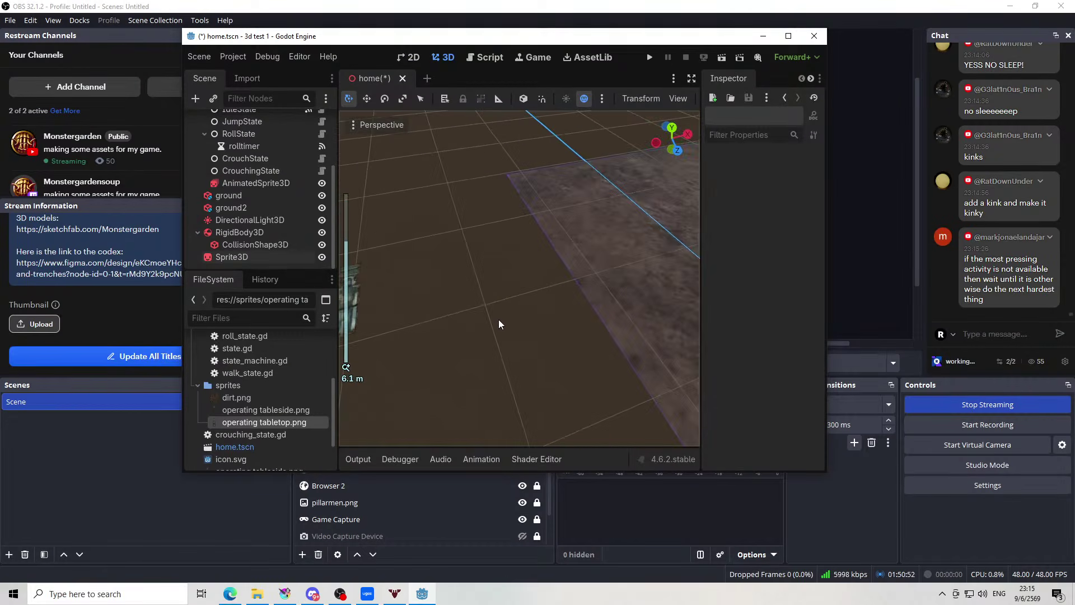
# Crop the tabletop sprite's texture region just above the headrest so that both loose planks are excluded
pyautogui.doubleClick(257, 259)
pyautogui.moveTo(414, 295); pyautogui.dragTo(471, 313)
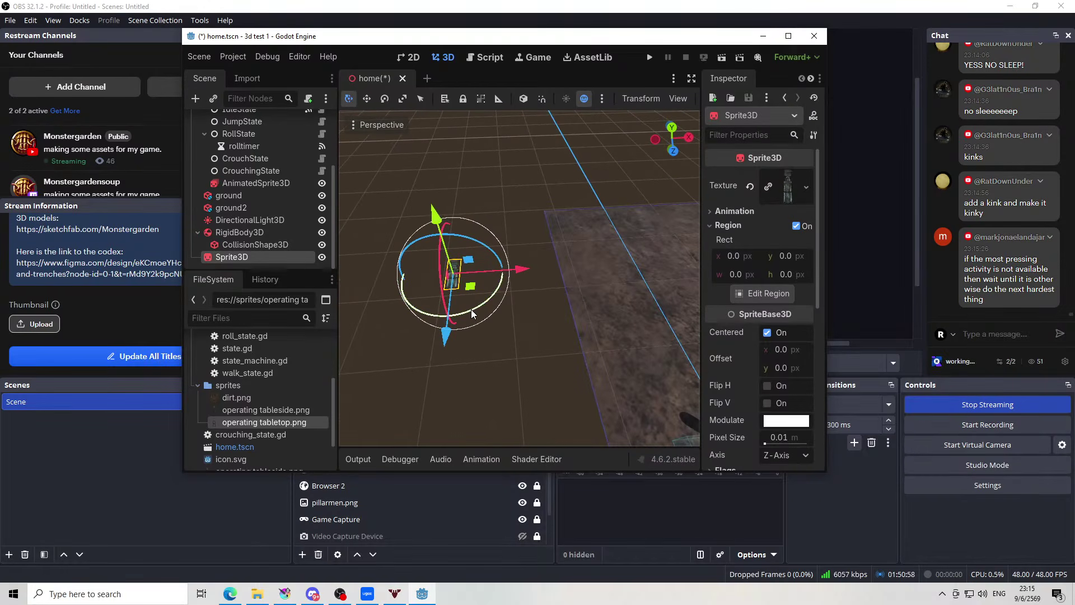
pyautogui.press('f')
pyautogui.scroll(6, 491, 292)
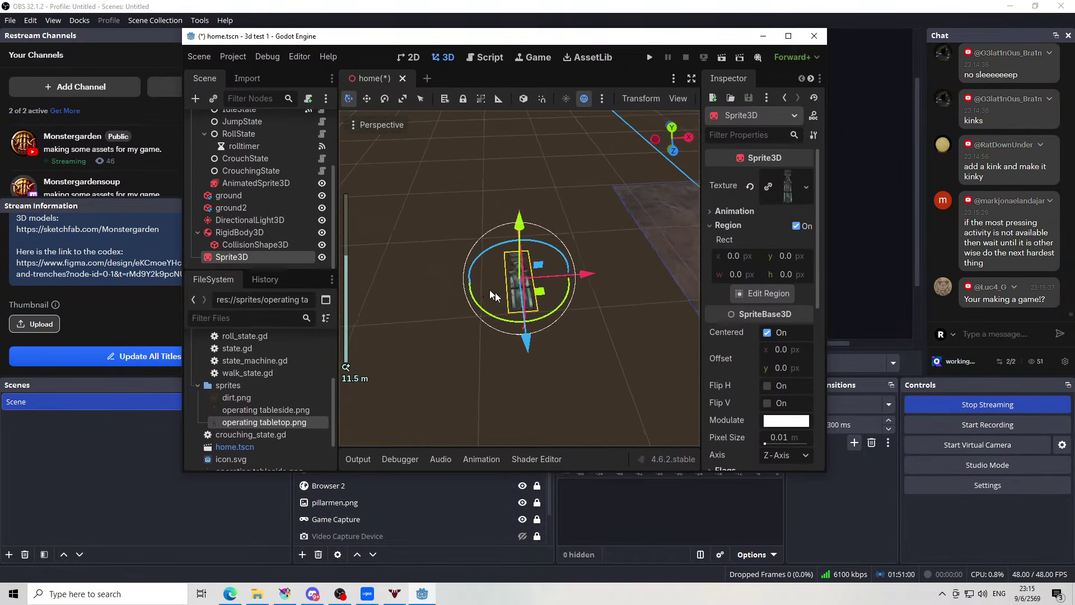
pyautogui.moveTo(495, 292); pyautogui.dragTo(564, 348)
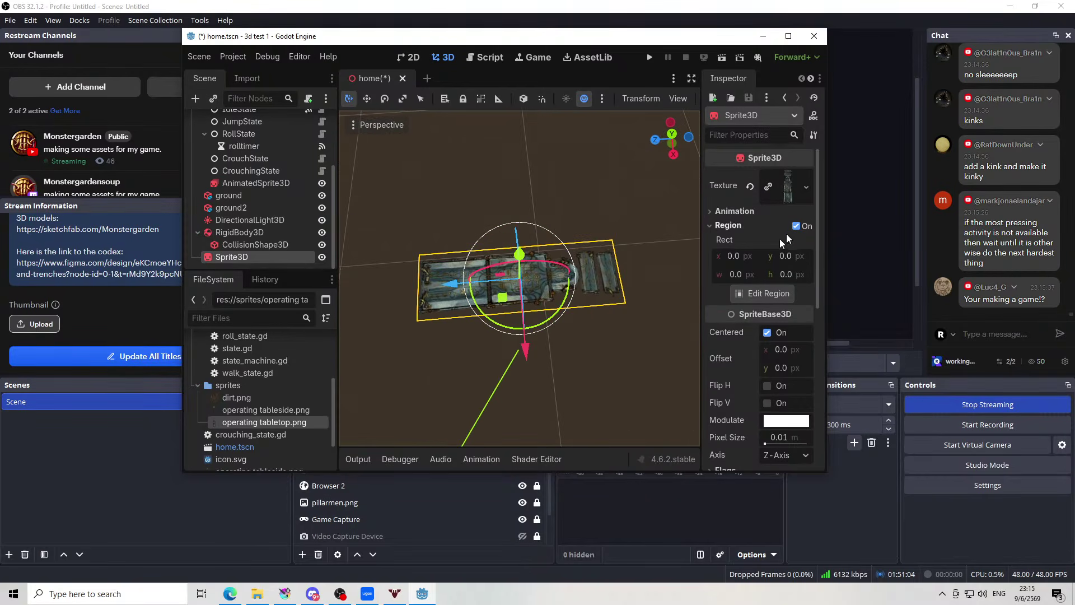
pyautogui.click(768, 293)
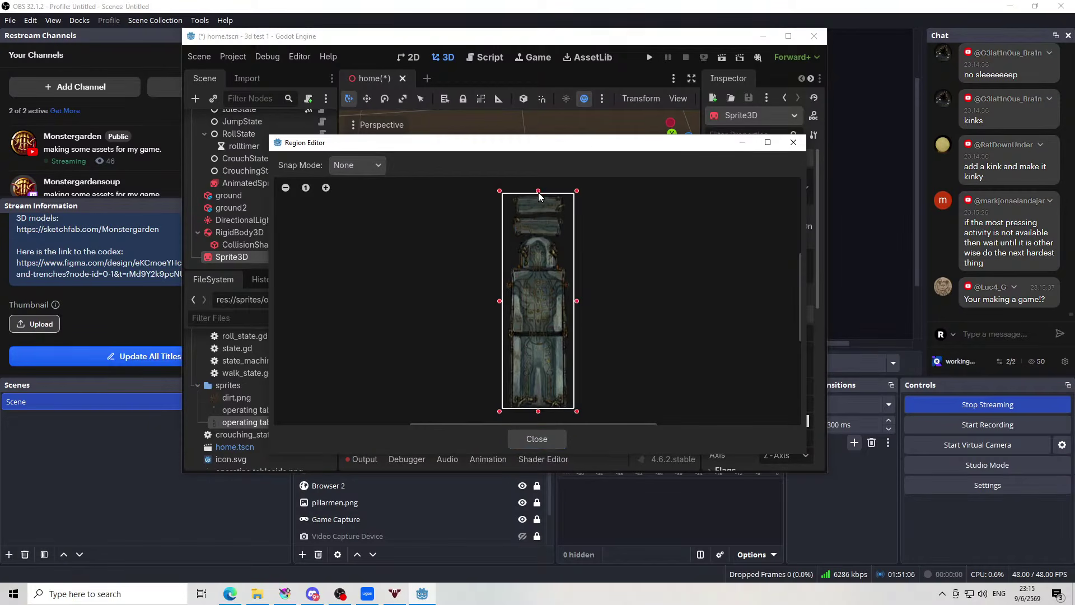
pyautogui.moveTo(539, 193); pyautogui.dragTo(539, 238)
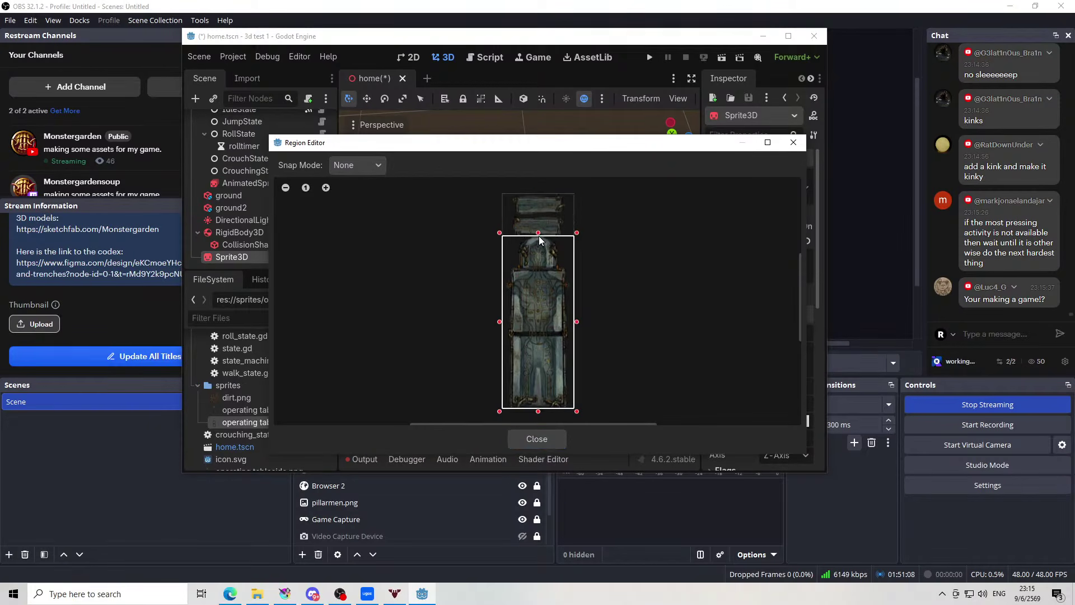
pyautogui.scroll(8, 540, 237)
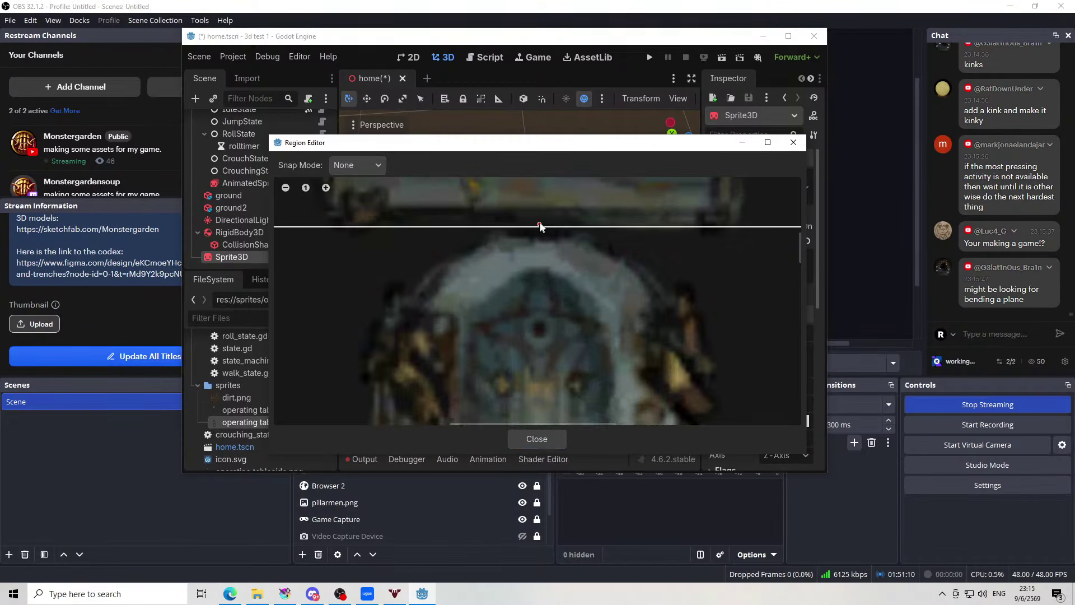
pyautogui.scroll(-6, 541, 247)
pyautogui.click(536, 441)
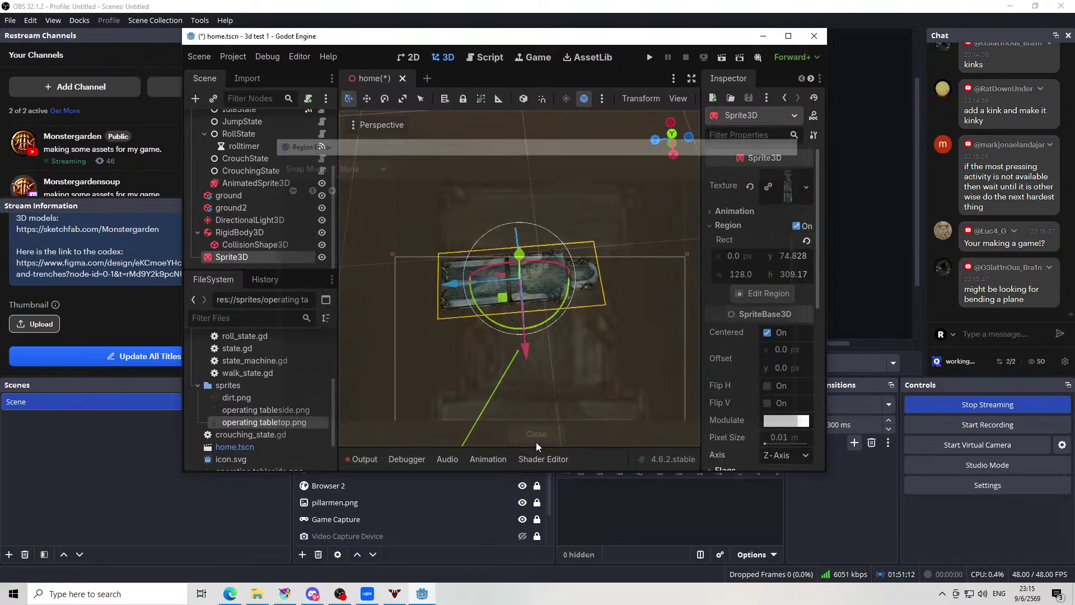
# Inspect the cropped tabletop sprite in the scene from low and overhead angles
pyautogui.moveTo(573, 334); pyautogui.dragTo(599, 257)
pyautogui.click(556, 340)
pyautogui.scroll(2, 551, 330)
pyautogui.moveTo(517, 293); pyautogui.dragTo(524, 231)
pyautogui.click(535, 288)
pyautogui.click(584, 368)
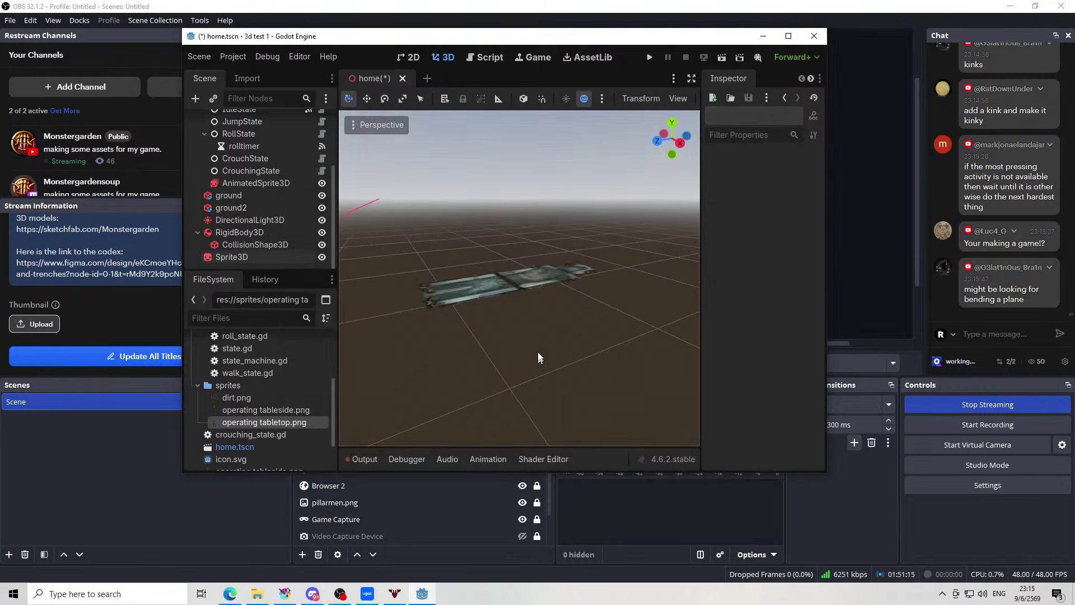
pyautogui.click(532, 262)
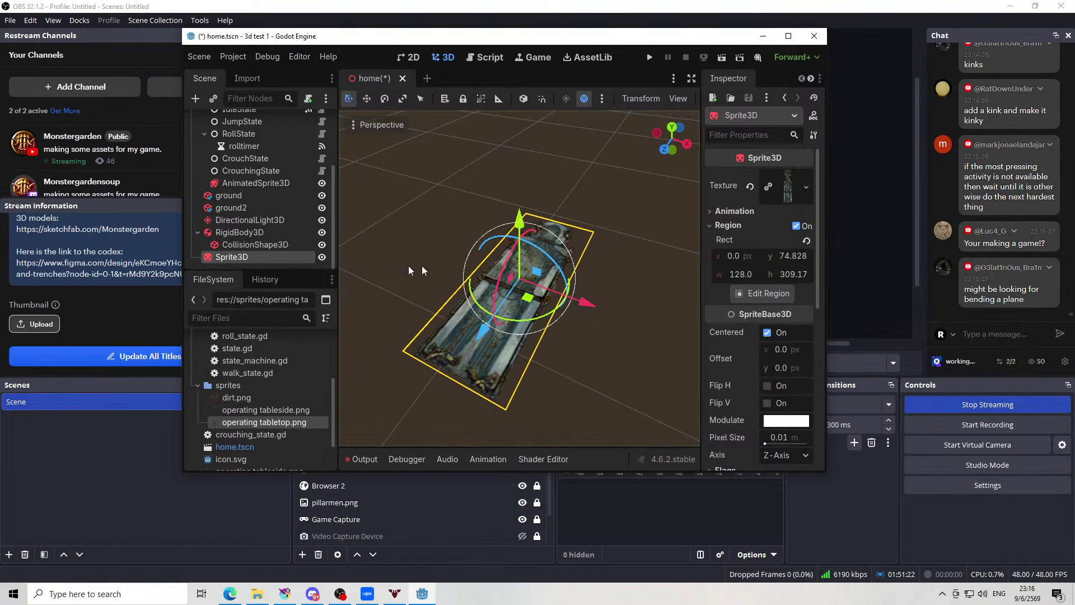
pyautogui.click(423, 271)
# Duplicate the cropped tabletop sprite twice
pyautogui.click(286, 257)
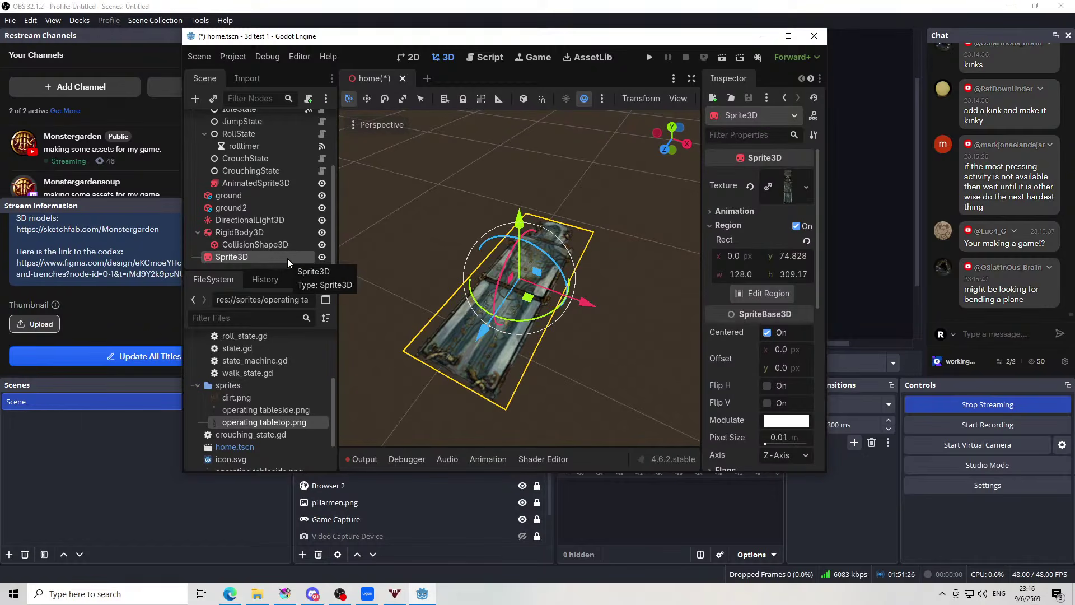
pyautogui.hotkey('ctrl', 'd')
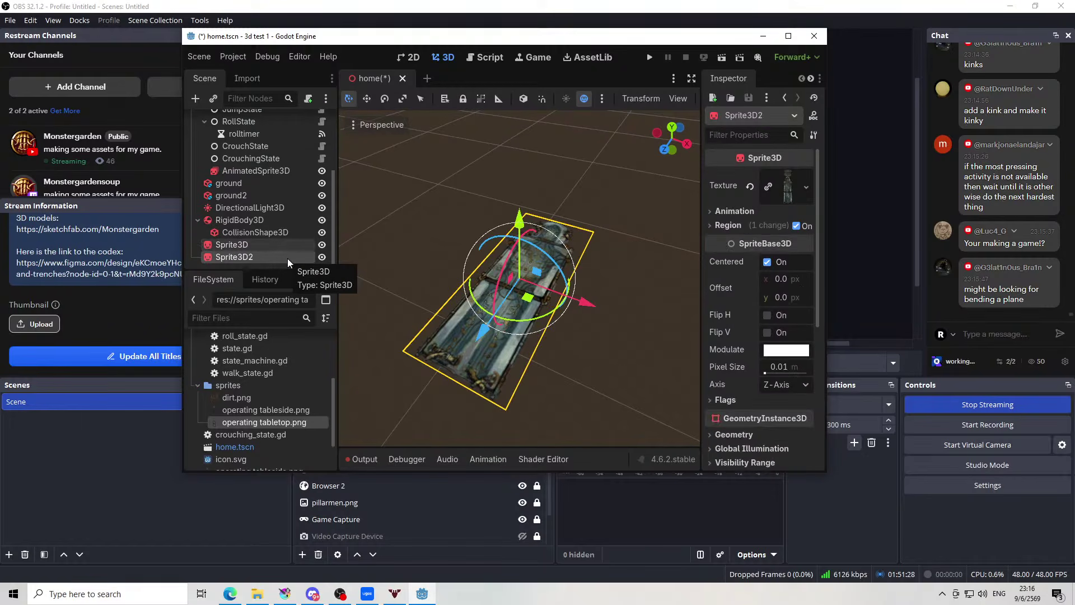
pyautogui.hotkey('ctrl', 'd')
# Crop the texture region of Sprite3D2 to the lower loose plank, about 97 by 40 px
pyautogui.click(235, 244)
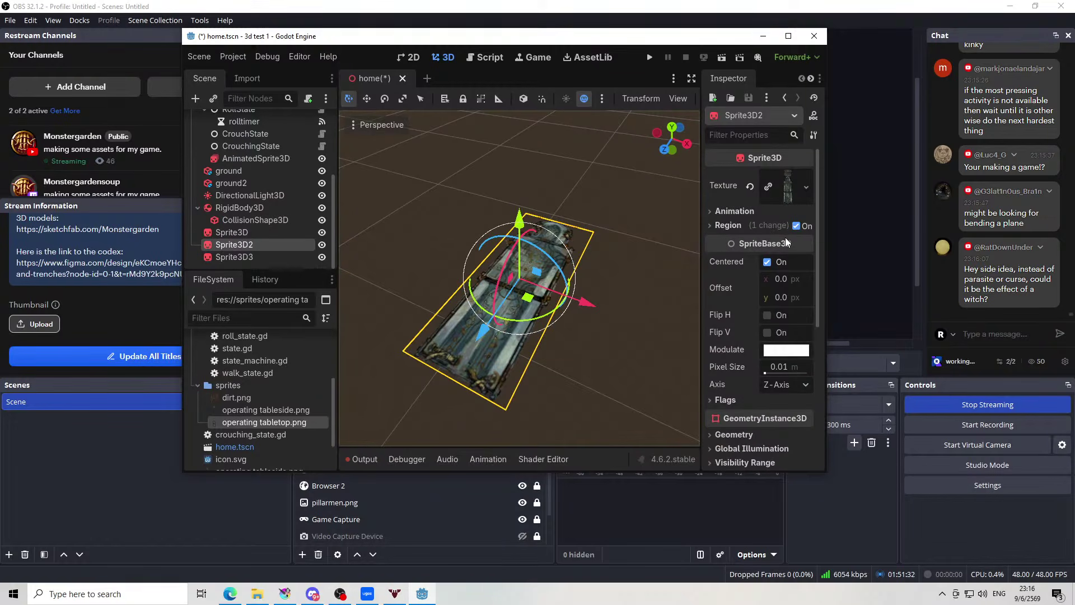
pyautogui.click(727, 225)
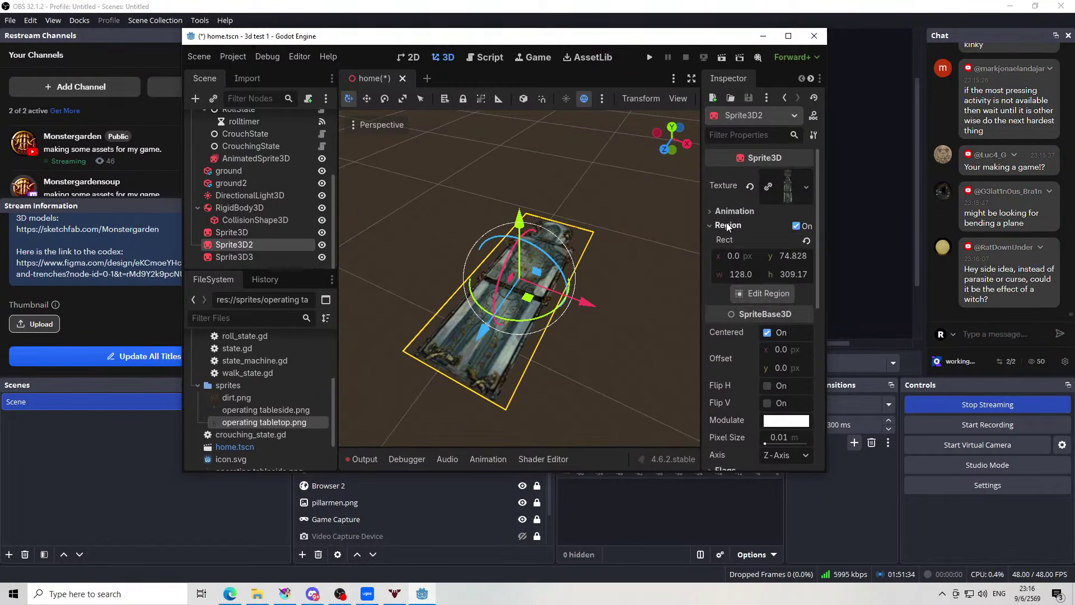
pyautogui.click(764, 291)
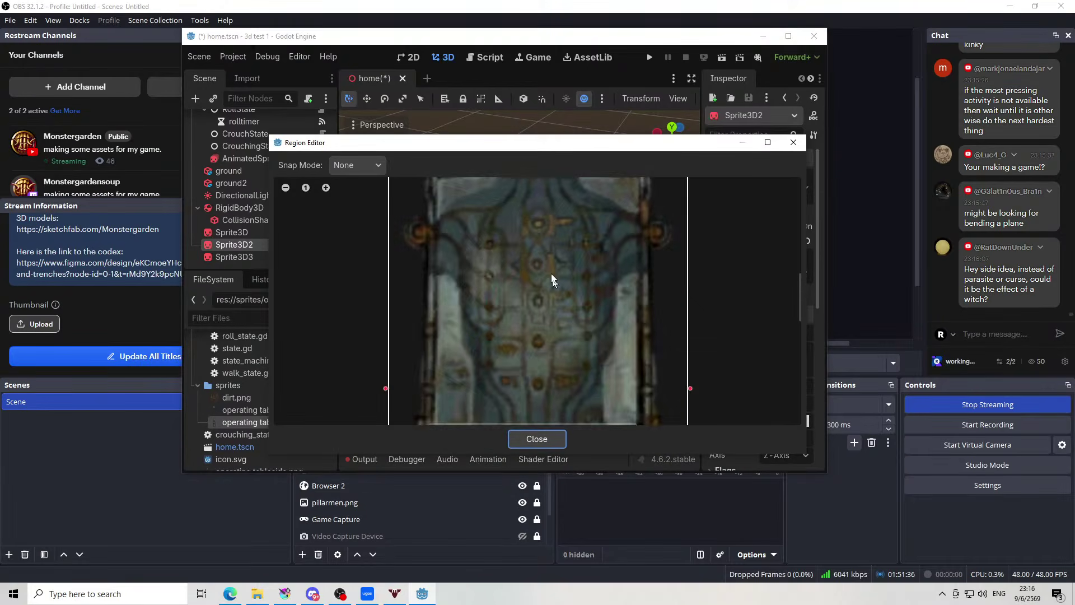
pyautogui.moveTo(546, 413); pyautogui.dragTo(547, 245)
pyautogui.scroll(6, 527, 339)
pyautogui.moveTo(538, 313); pyautogui.dragTo(538, 292)
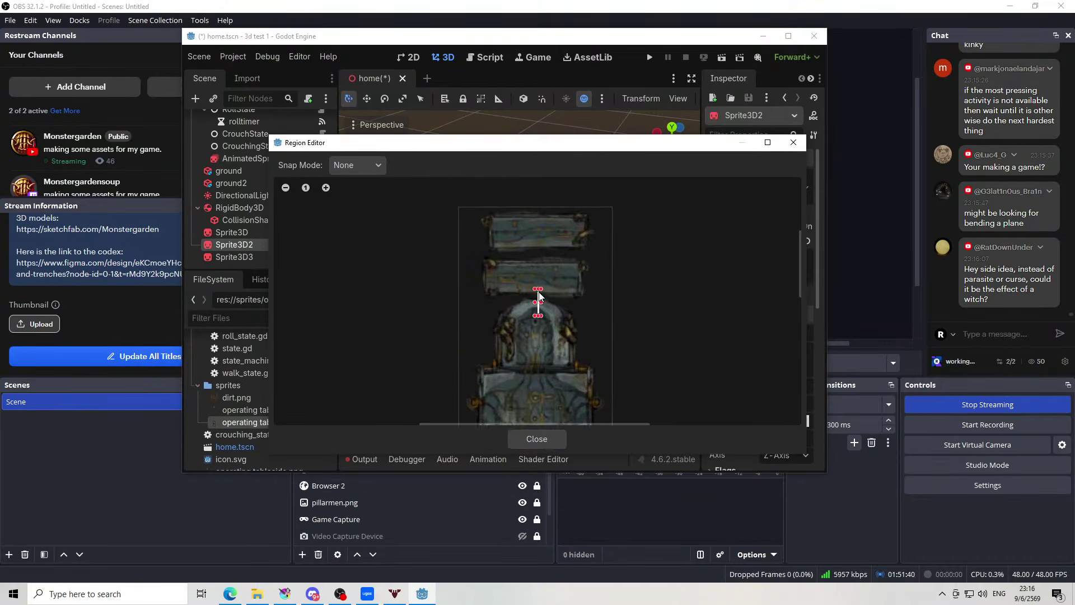
pyautogui.moveTo(476, 250); pyautogui.dragTo(595, 302)
pyautogui.scroll(2, 514, 299)
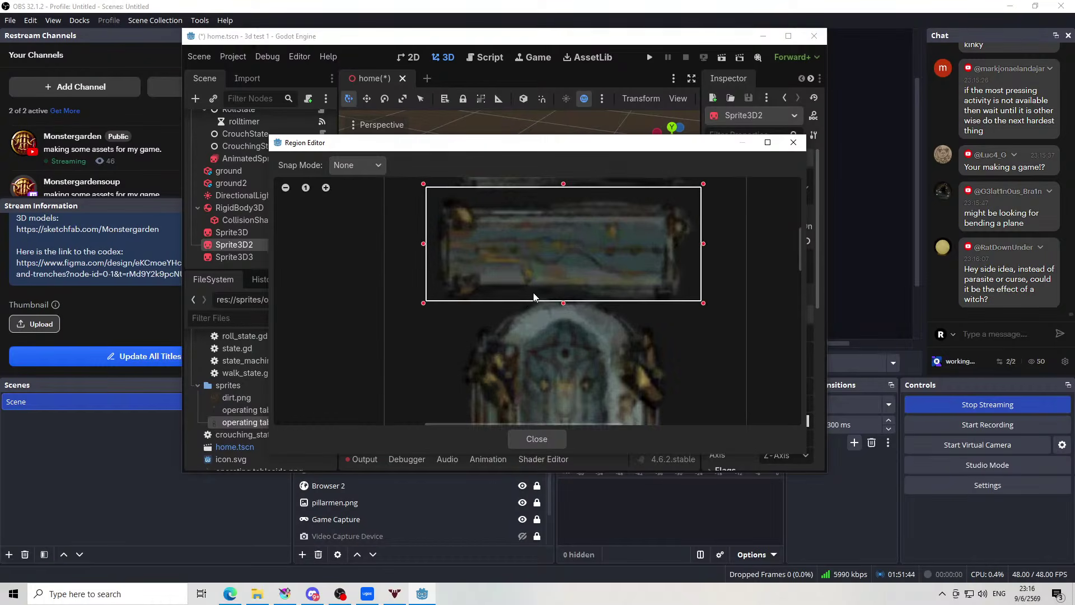
pyautogui.moveTo(422, 244); pyautogui.dragTo(439, 259)
pyautogui.click(551, 439)
# Raise the plank sprite slightly and move it beside the tabletop's left shoulder as an armrest
pyautogui.scroll(2, 562, 296)
pyautogui.moveTo(559, 314); pyautogui.dragTo(471, 325)
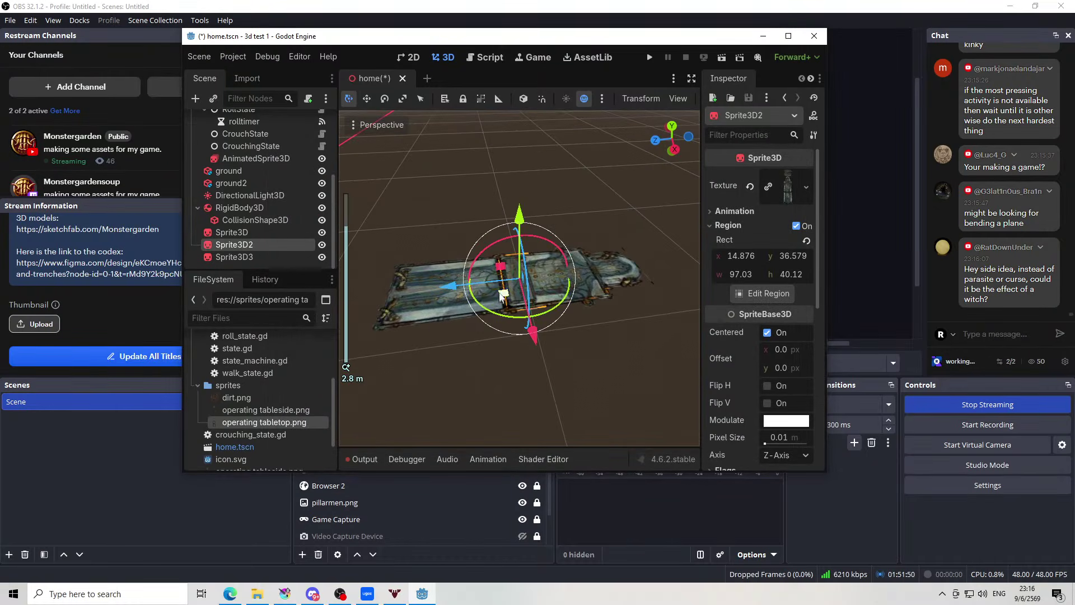
pyautogui.moveTo(519, 220); pyautogui.dragTo(519, 213)
pyautogui.moveTo(548, 294); pyautogui.dragTo(515, 329)
pyautogui.moveTo(451, 272); pyautogui.dragTo(507, 275)
pyautogui.moveTo(607, 327)
pyautogui.mouseDown()
pyautogui.moveTo(460, 330)
pyautogui.moveTo(448, 312)
pyautogui.moveTo(605, 313)
pyautogui.mouseUp()
pyautogui.scroll(4, 448, 312)
pyautogui.moveTo(605, 314); pyautogui.dragTo(371, 368)
pyautogui.moveTo(423, 246); pyautogui.dragTo(393, 348)
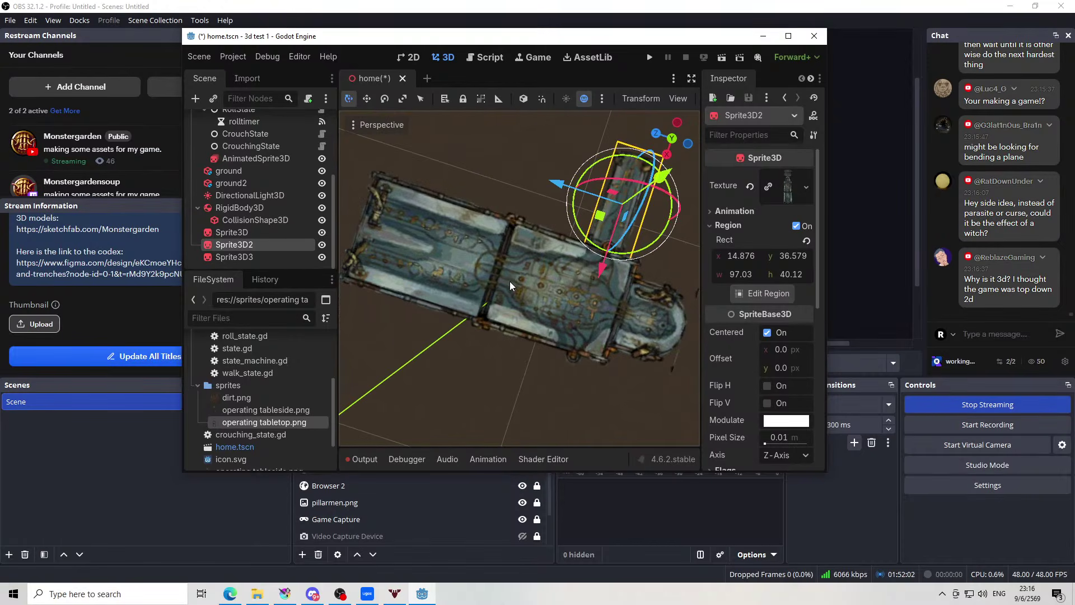
# Move Sprite3D2 above Sprite3D in the scene tree order
pyautogui.moveTo(510, 281); pyautogui.dragTo(392, 287)
pyautogui.click(438, 241)
pyautogui.moveTo(439, 241); pyautogui.dragTo(620, 180)
pyautogui.scroll(-5, 619, 180)
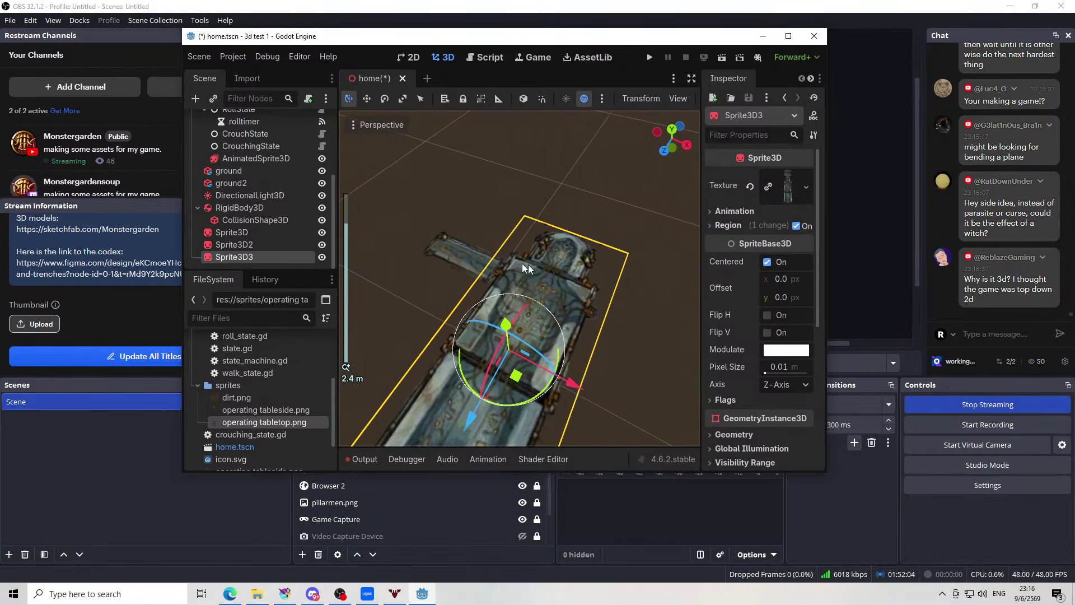
pyautogui.moveTo(523, 263); pyautogui.dragTo(468, 277)
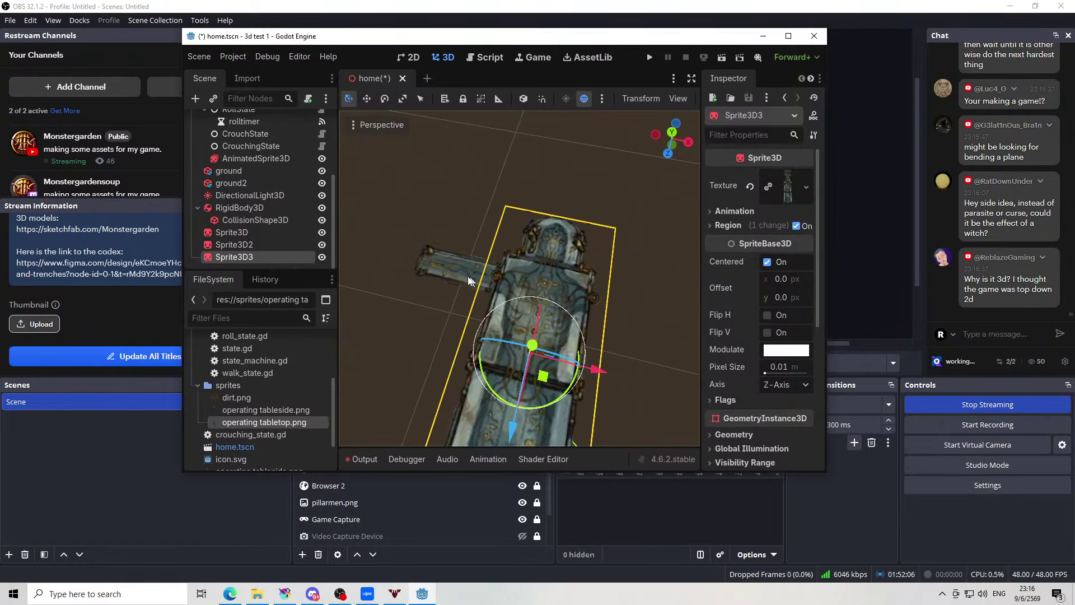
pyautogui.click(468, 277)
pyautogui.scroll(2, 515, 311)
pyautogui.moveTo(516, 312)
pyautogui.mouseDown()
pyautogui.moveTo(575, 216)
pyautogui.moveTo(619, 227)
pyautogui.moveTo(516, 299)
pyautogui.mouseUp()
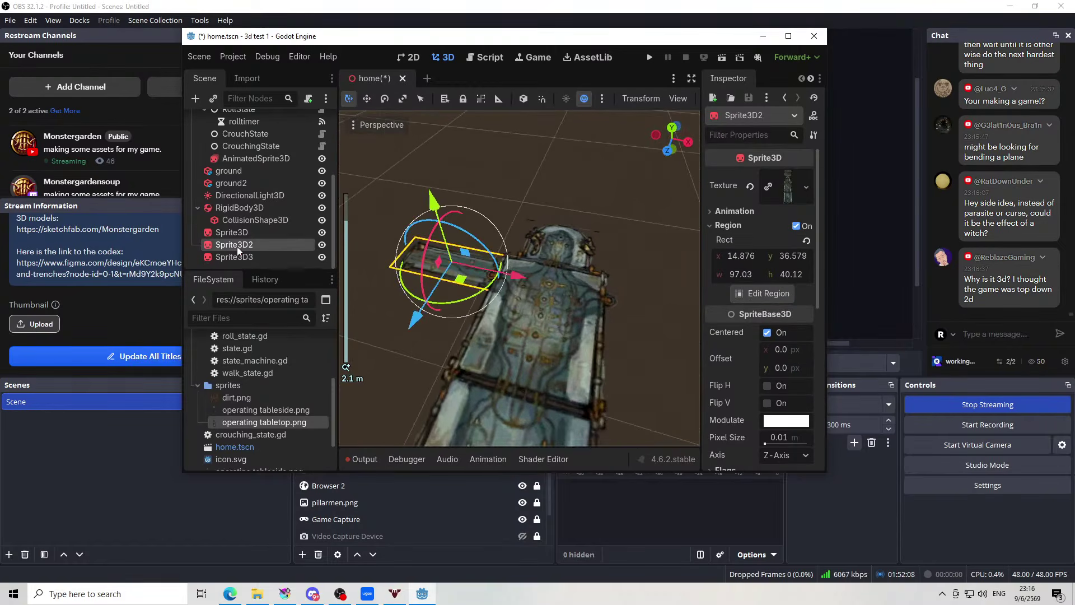
pyautogui.moveTo(237, 247); pyautogui.dragTo(238, 228)
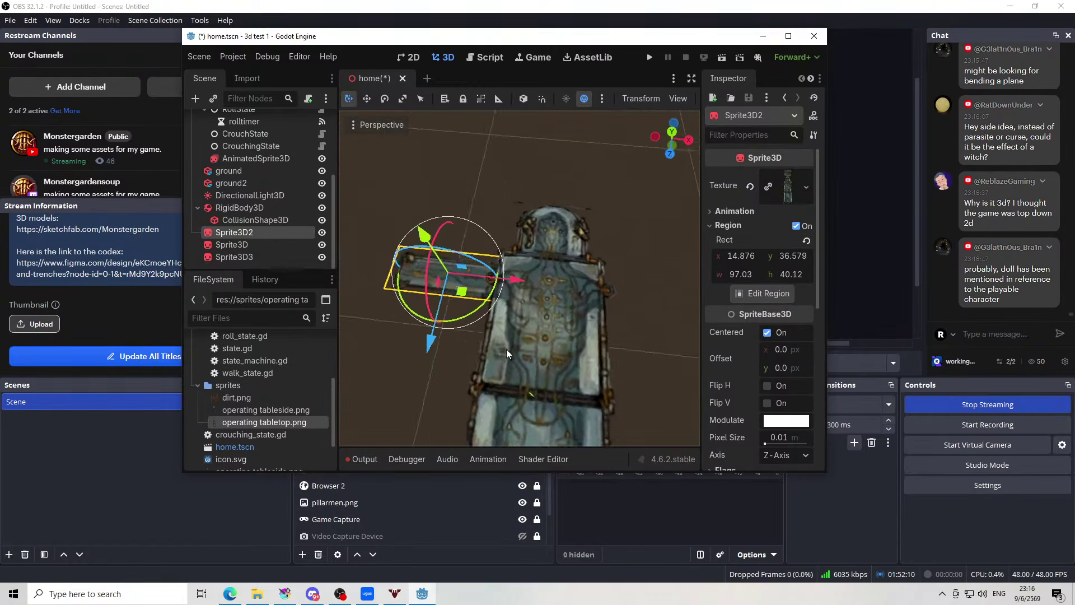
# Adjust the left armrest plank along the Z axis to line it up with the tabletop's shoulder
pyautogui.moveTo(506, 348); pyautogui.dragTo(443, 287)
pyautogui.click(526, 219)
pyautogui.click(444, 286)
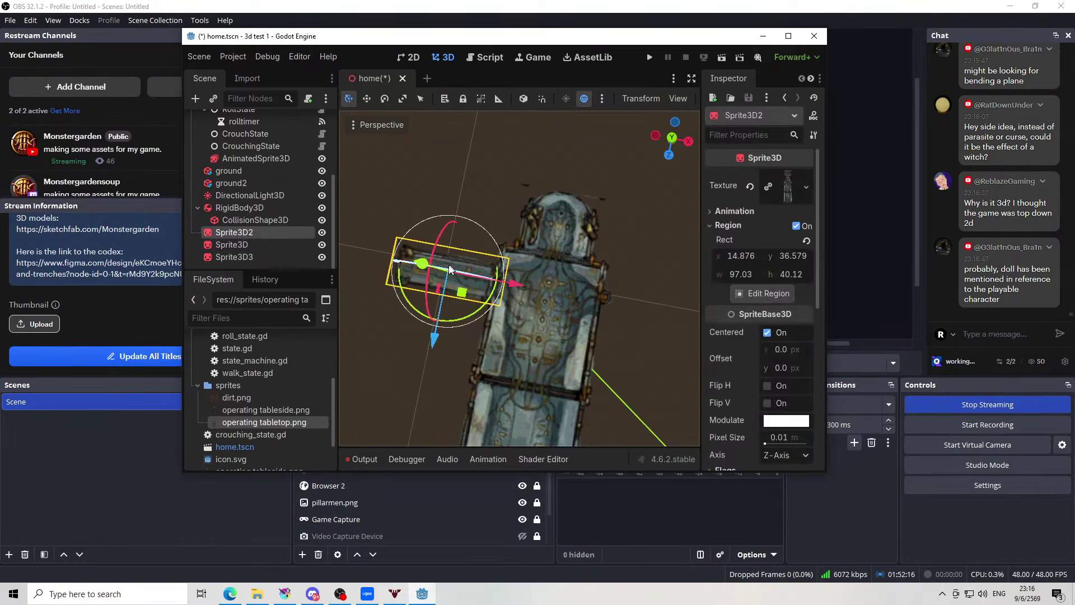
pyautogui.moveTo(434, 338); pyautogui.dragTo(507, 329)
pyautogui.click(466, 360)
pyautogui.scroll(-8, 507, 329)
pyautogui.moveTo(550, 298); pyautogui.dragTo(426, 240)
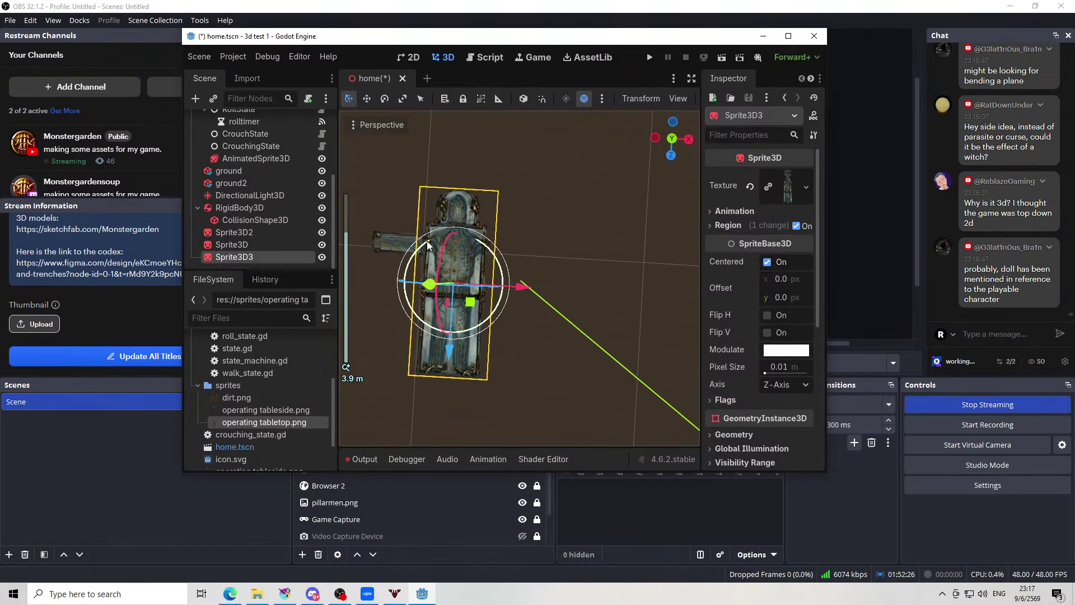
# Fine-tune the left armrest plank's position along the X axis against the tabletop's side edge
pyautogui.click(566, 239)
pyautogui.scroll(2, 566, 240)
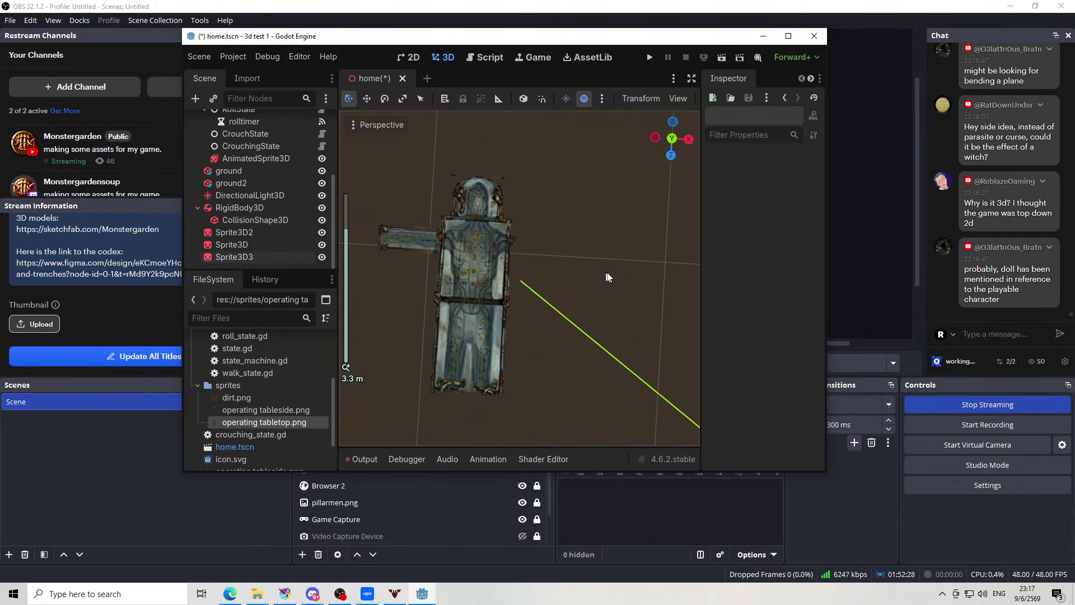
pyautogui.moveTo(606, 273); pyautogui.dragTo(653, 269)
pyautogui.click(520, 258)
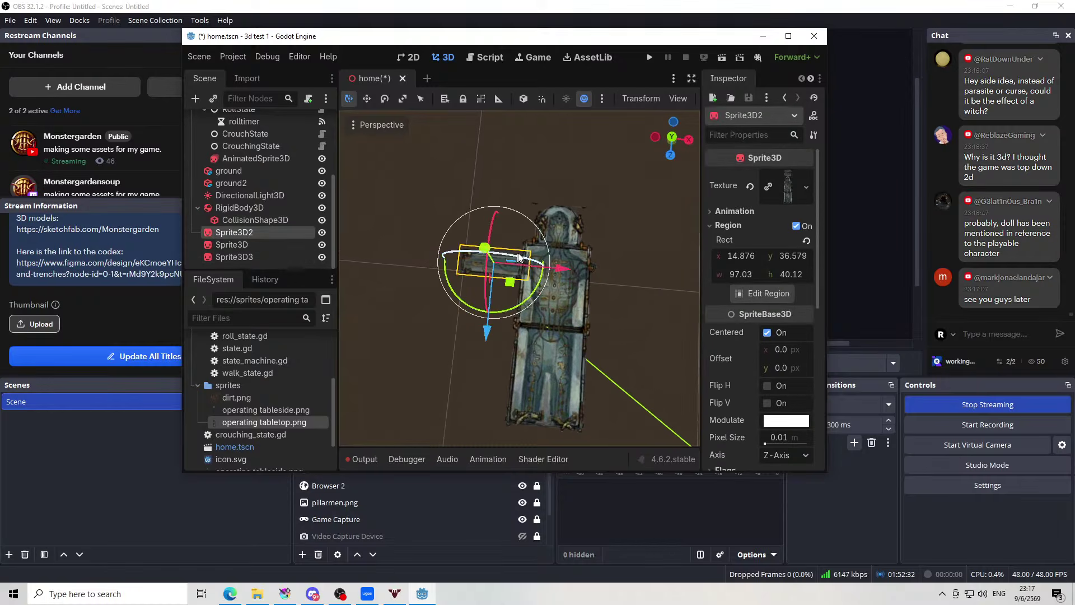
pyautogui.moveTo(562, 268)
pyautogui.mouseDown()
pyautogui.moveTo(402, 250)
pyautogui.moveTo(547, 281)
pyautogui.mouseUp()
pyautogui.click(476, 225)
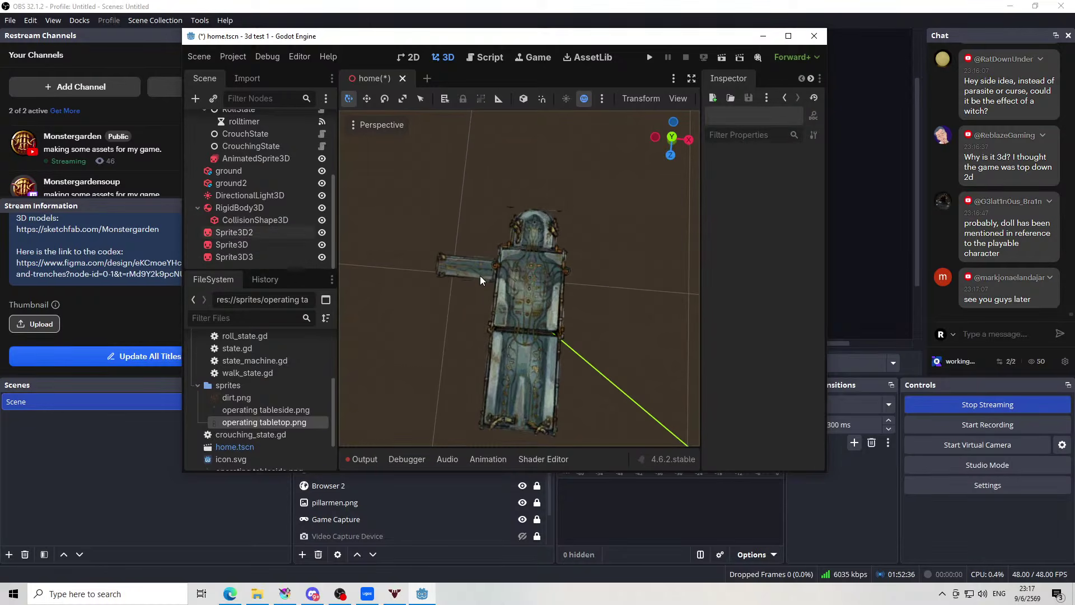
pyautogui.scroll(2, 480, 279)
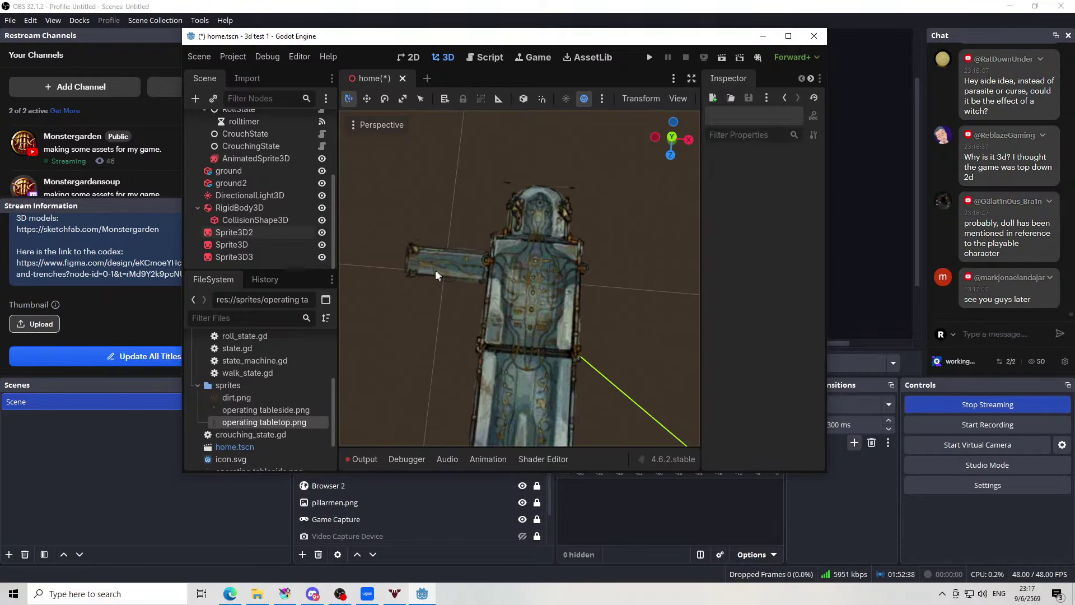
# Crop the texture region of Sprite3D3 to the upper loose plank, about 104 by 35 px
pyautogui.doubleClick(258, 256)
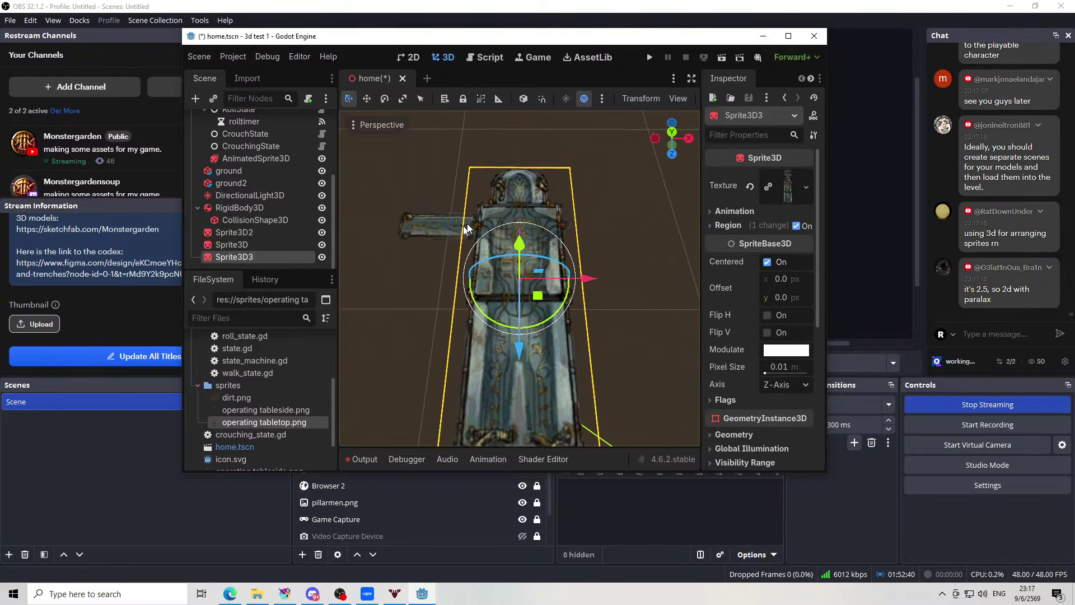
pyautogui.click(733, 229)
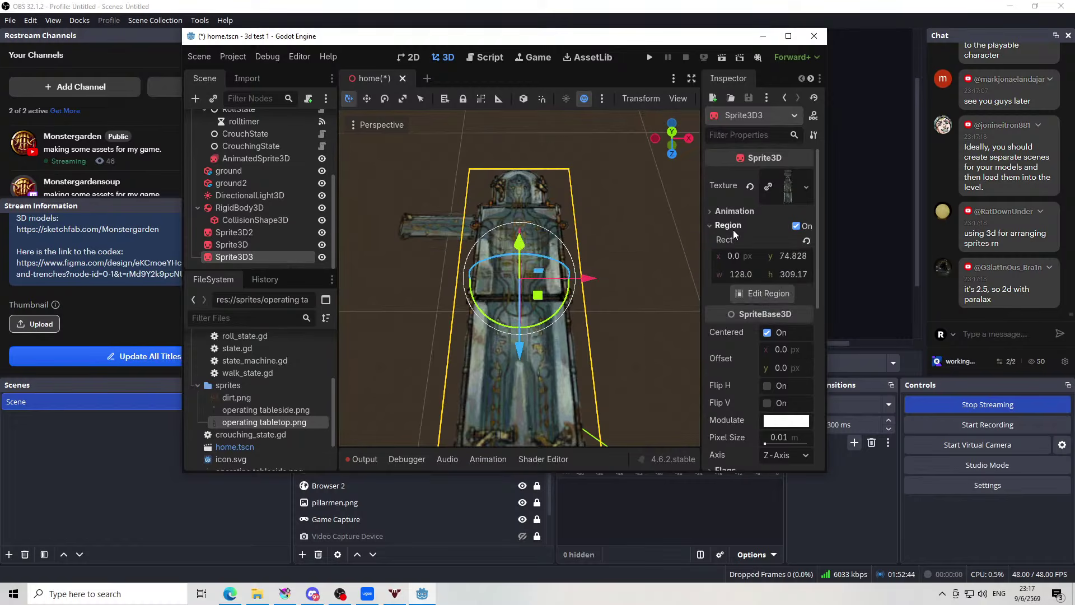
pyautogui.click(750, 298)
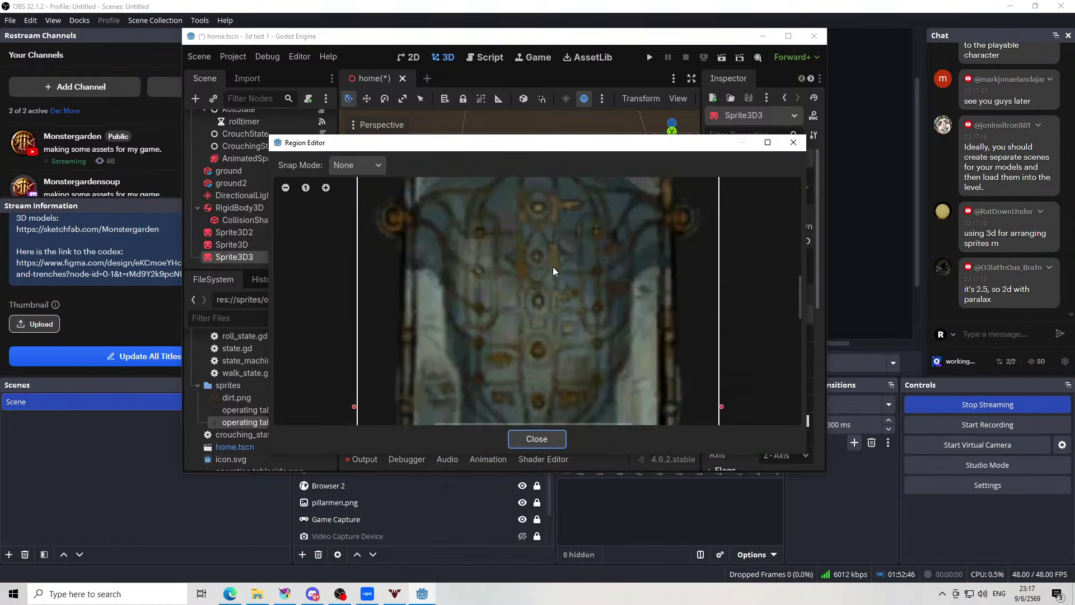
pyautogui.scroll(-3, 552, 257)
pyautogui.moveTo(537, 210); pyautogui.dragTo(523, 395)
pyautogui.scroll(2, 484, 300)
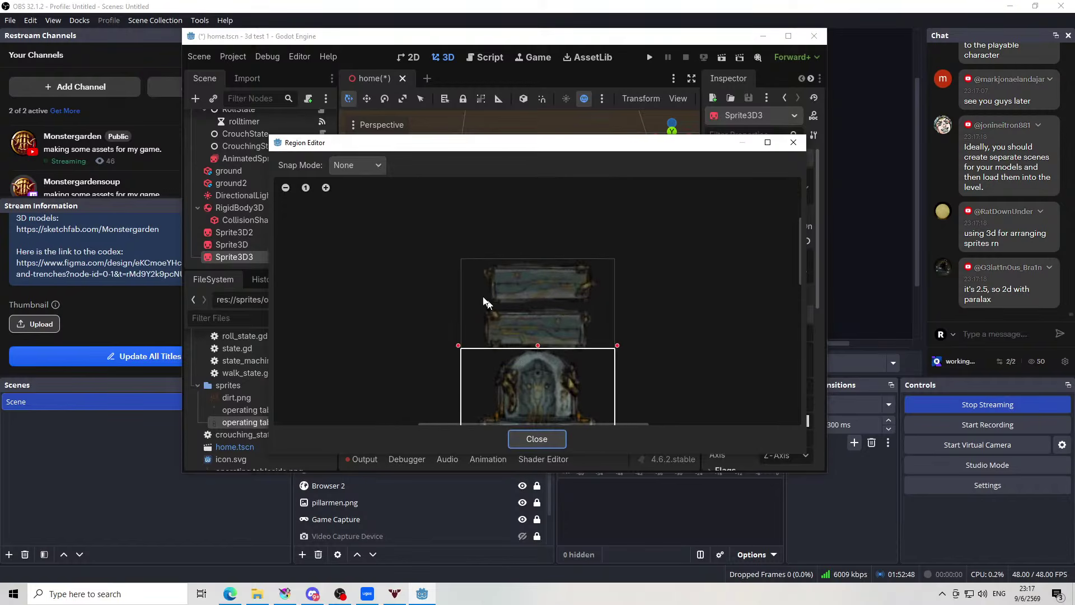
pyautogui.moveTo(480, 264); pyautogui.dragTo(605, 306)
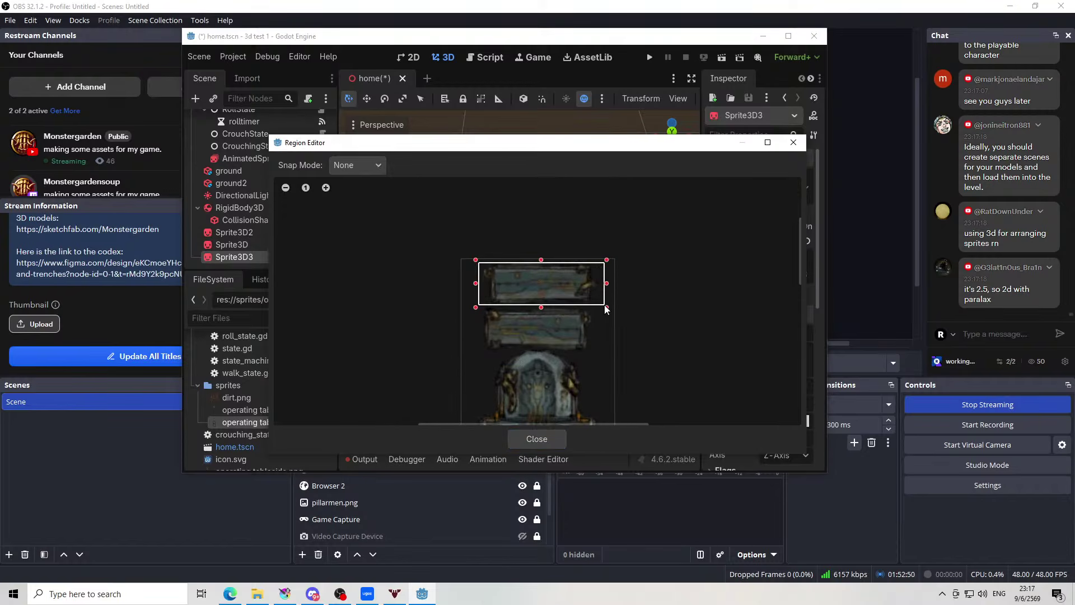
pyautogui.click(536, 439)
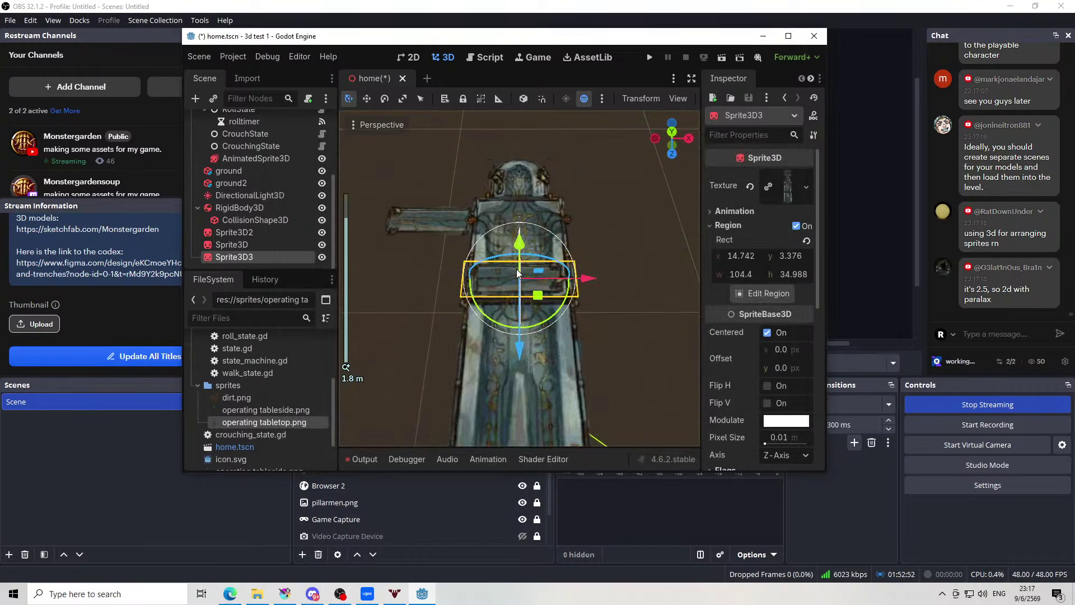
# Move the new armrest plank Sprite3D3 along the X axis off the tabletop to its right side edge
pyautogui.moveTo(620, 293); pyautogui.dragTo(467, 227)
pyautogui.moveTo(452, 294); pyautogui.dragTo(598, 306)
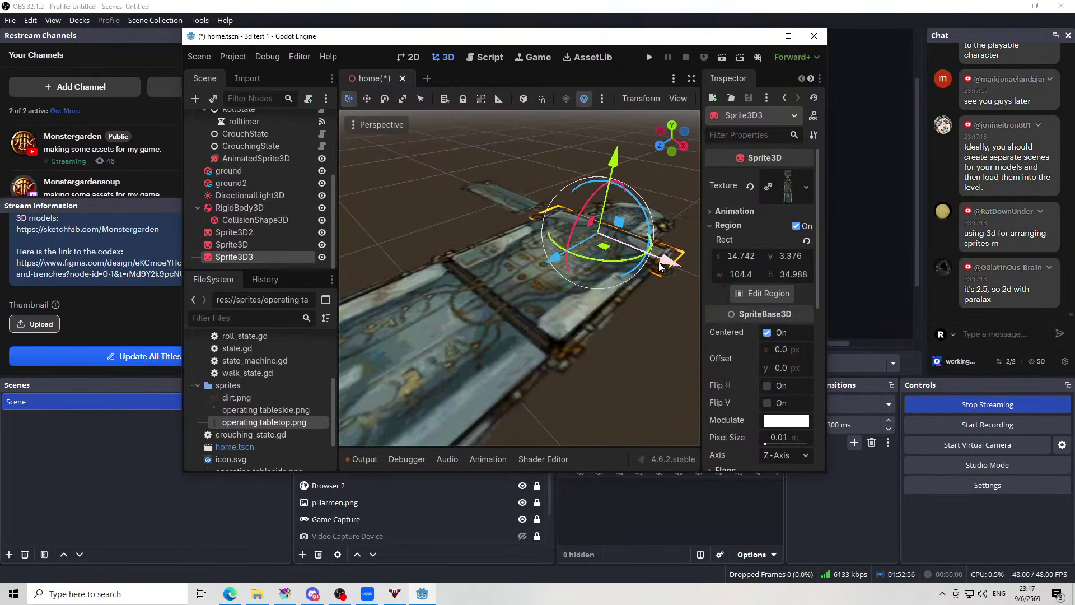
pyautogui.moveTo(667, 260); pyautogui.dragTo(727, 291)
pyautogui.moveTo(668, 181); pyautogui.dragTo(679, 154)
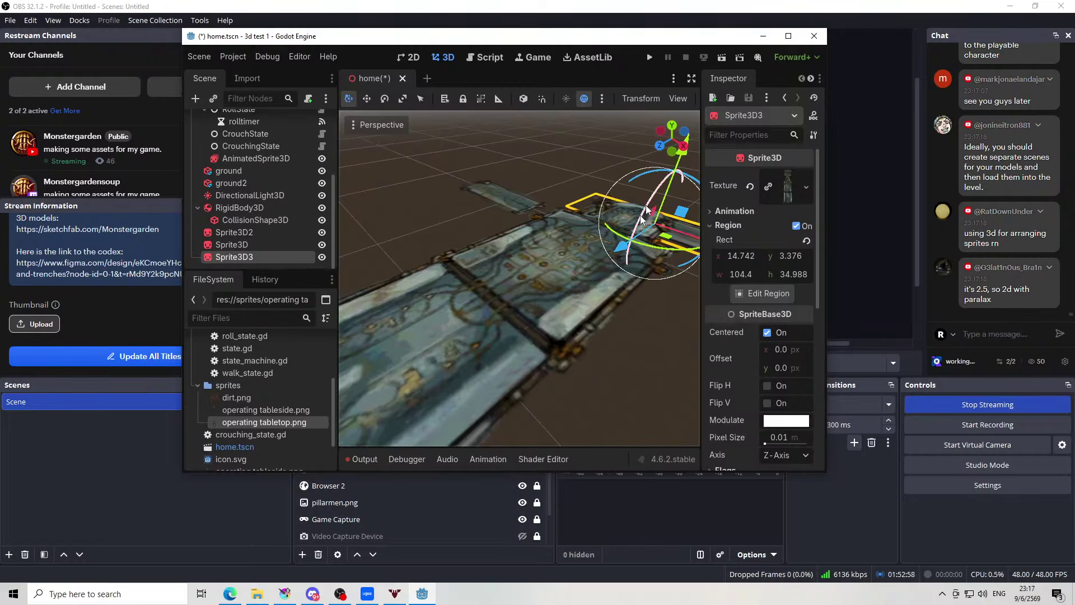
pyautogui.scroll(-3, 509, 233)
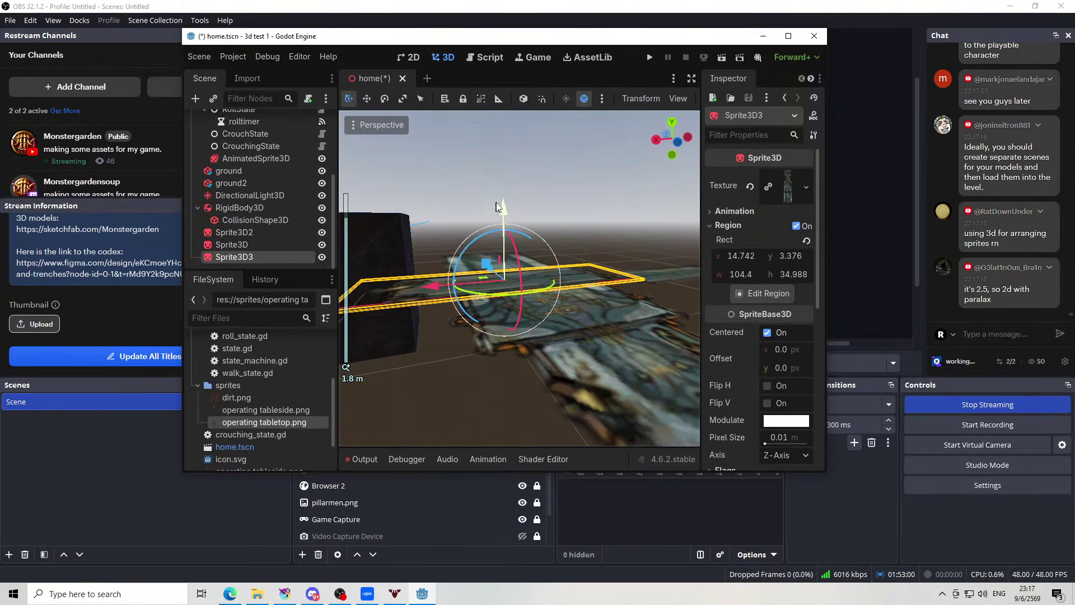
# Adjust the right armrest plank's height along the Y axis until it is level with the tabletop
pyautogui.moveTo(499, 211); pyautogui.dragTo(502, 250)
pyautogui.moveTo(463, 384); pyautogui.dragTo(304, 395)
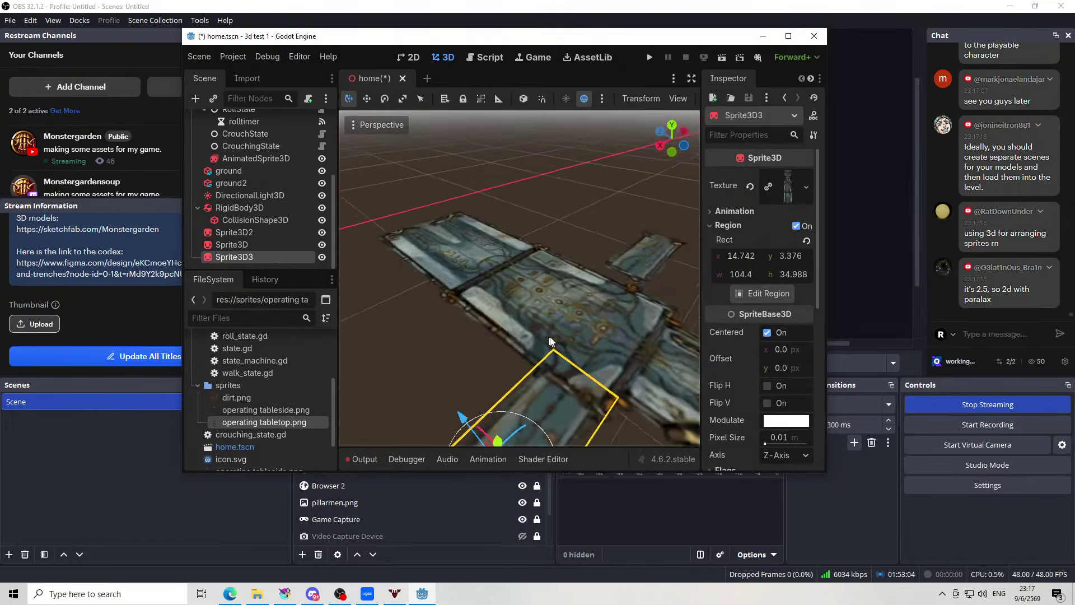
pyautogui.moveTo(593, 420); pyautogui.dragTo(550, 431)
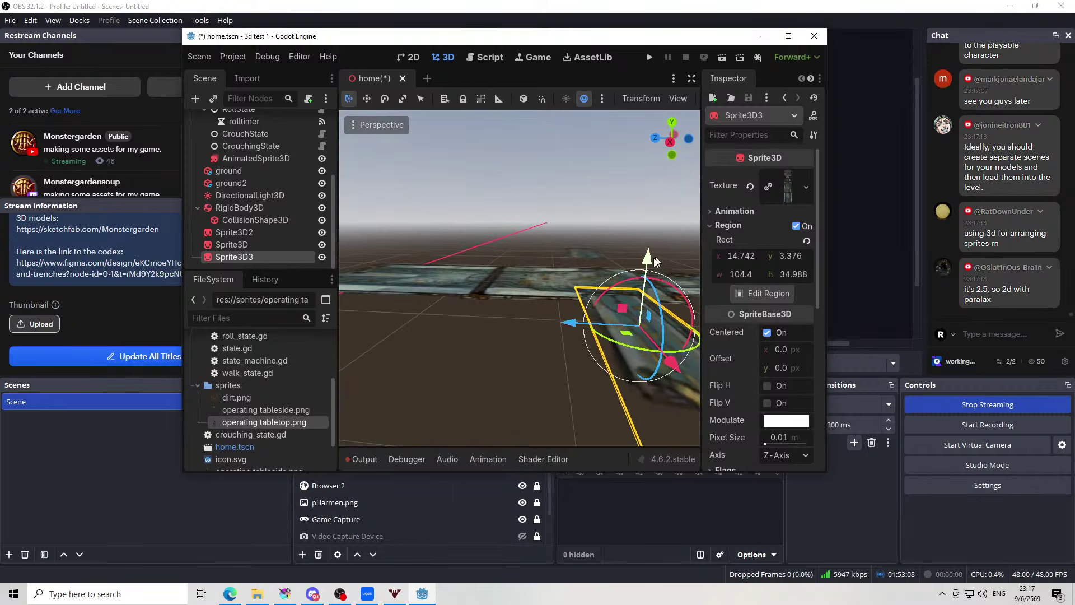
pyautogui.moveTo(652, 259); pyautogui.dragTo(652, 247)
# Rotate the right armrest plank about 43 degrees clockwise so it slopes toward the table's foot, and move it against the tabletop's shoulder
pyautogui.click(523, 207)
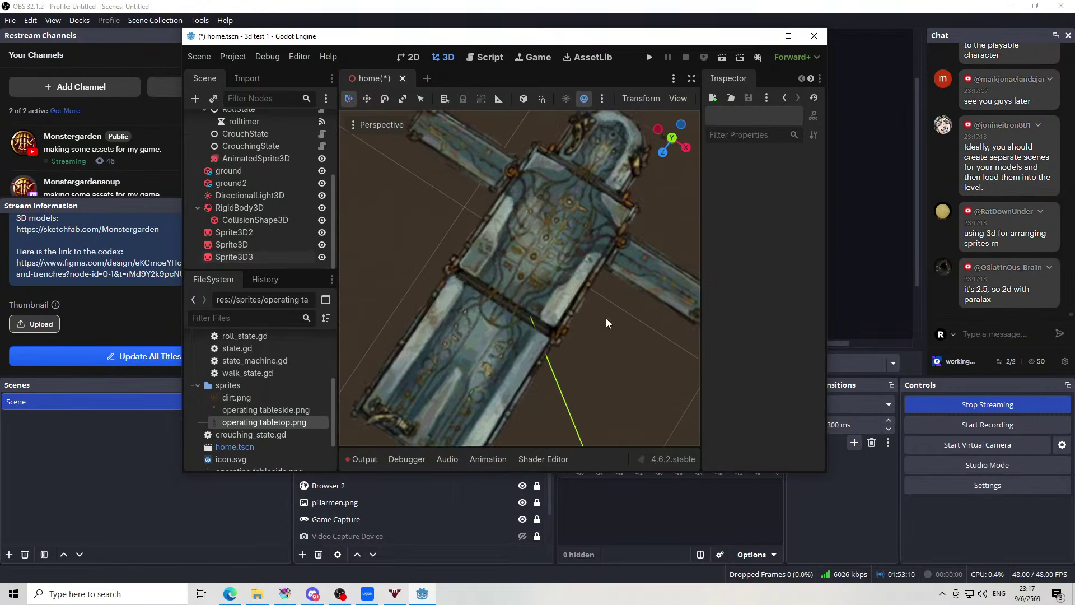
pyautogui.scroll(-3, 606, 318)
pyautogui.click(609, 283)
pyautogui.press('r')
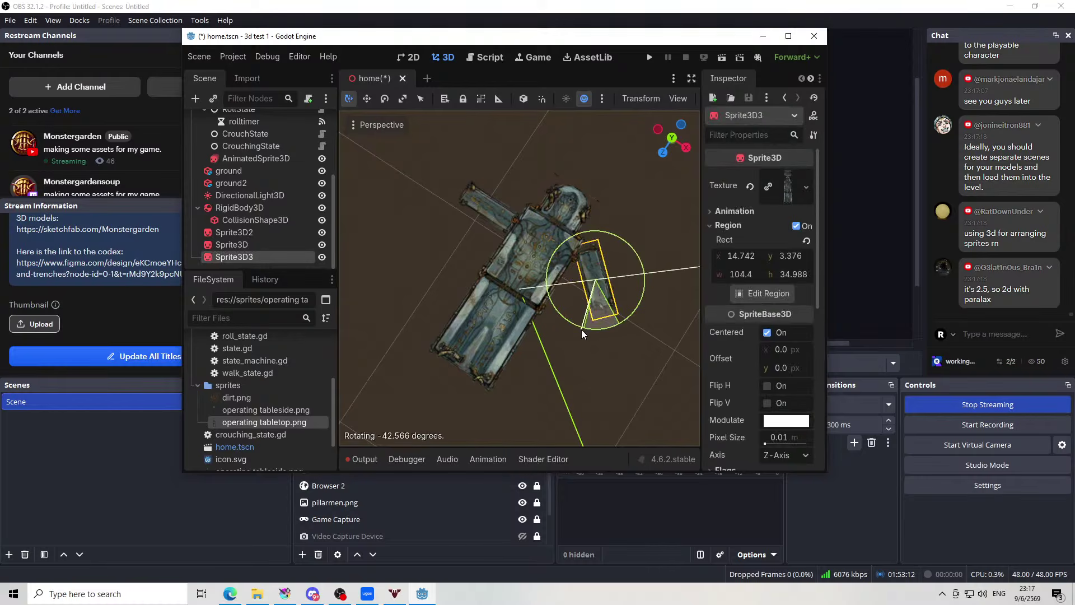
pyautogui.click(574, 280)
pyautogui.press('g')
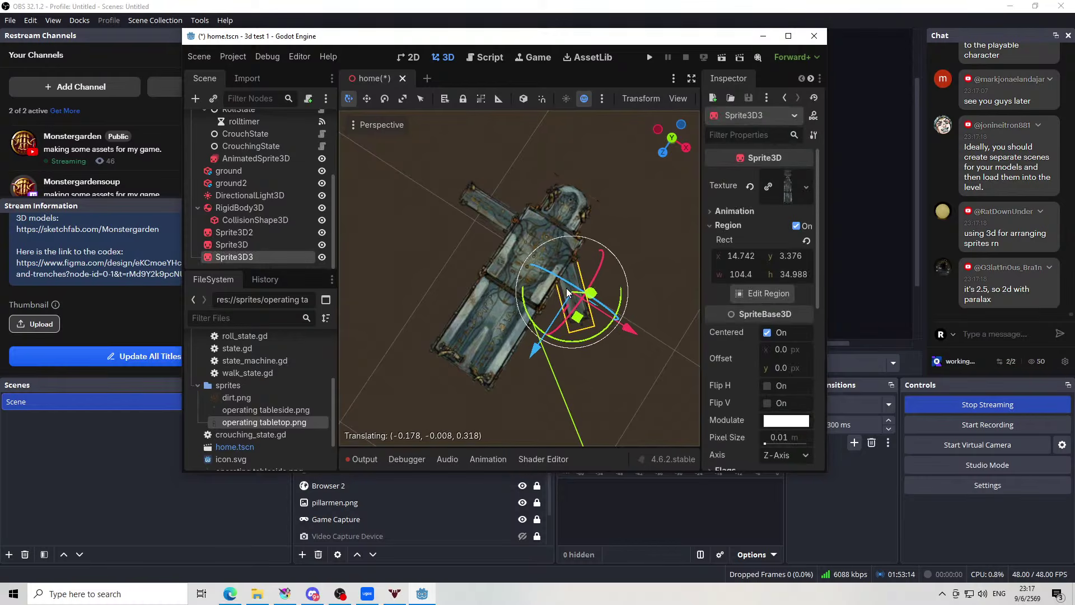
pyautogui.click(567, 290)
pyautogui.moveTo(568, 290); pyautogui.dragTo(536, 253)
# Rotate the left armrest plank, Sprite3D2, so it slopes outward toward the table's foot, mirroring the right plank
pyautogui.click(437, 227)
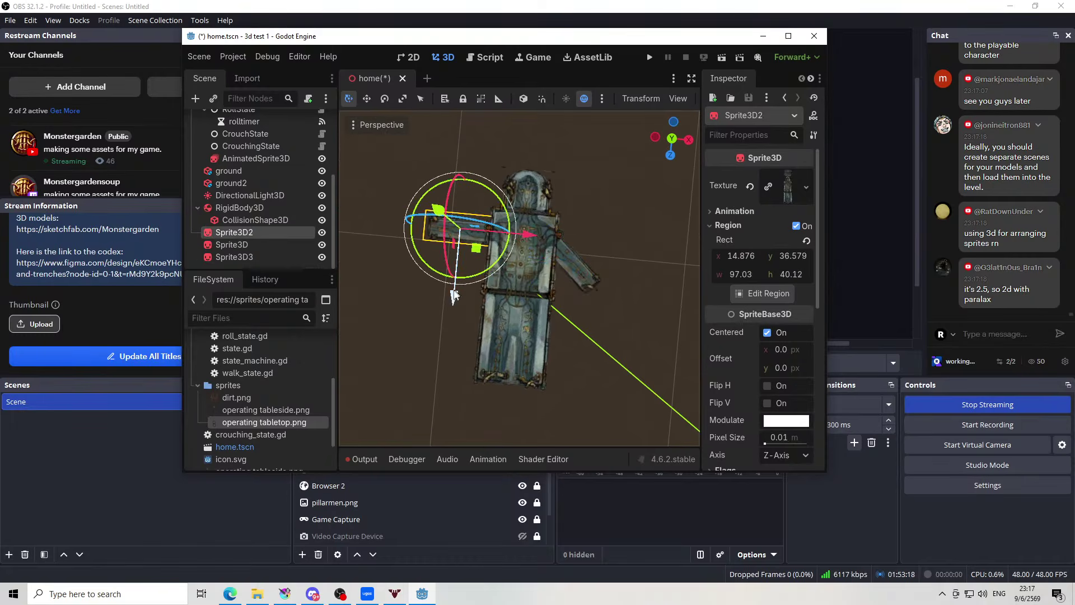
pyautogui.moveTo(425, 263); pyautogui.dragTo(474, 246)
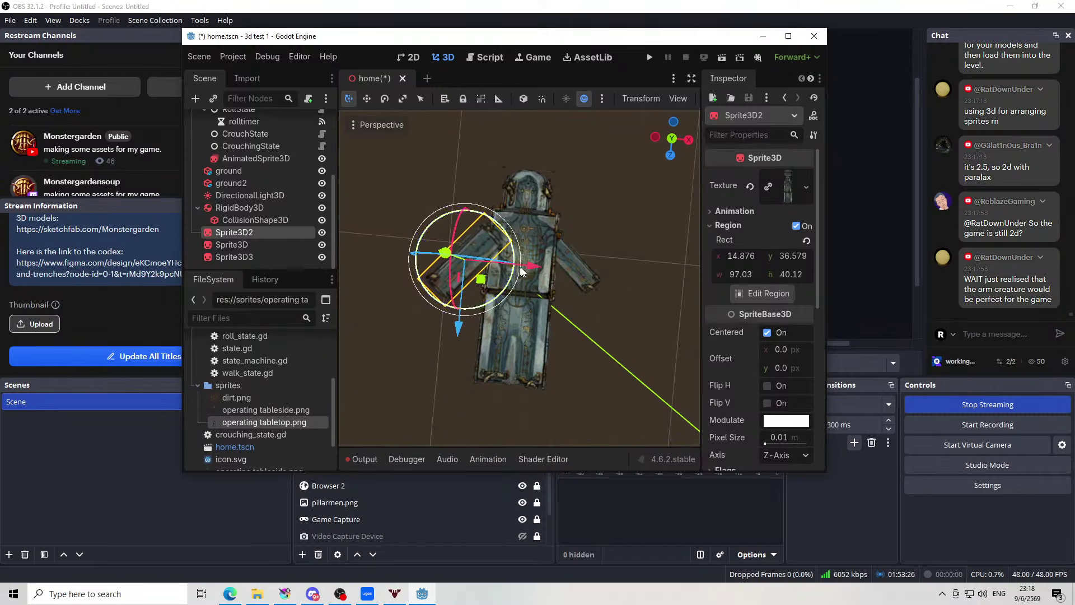
pyautogui.scroll(2, 523, 268)
pyautogui.moveTo(538, 260); pyautogui.dragTo(600, 149)
# Undo the last two changes to the left armrest plank and reposition it against the tabletop's shoulder
pyautogui.hotkey('ctrl', 'z')
pyautogui.hotkey('ctrl', 'z')
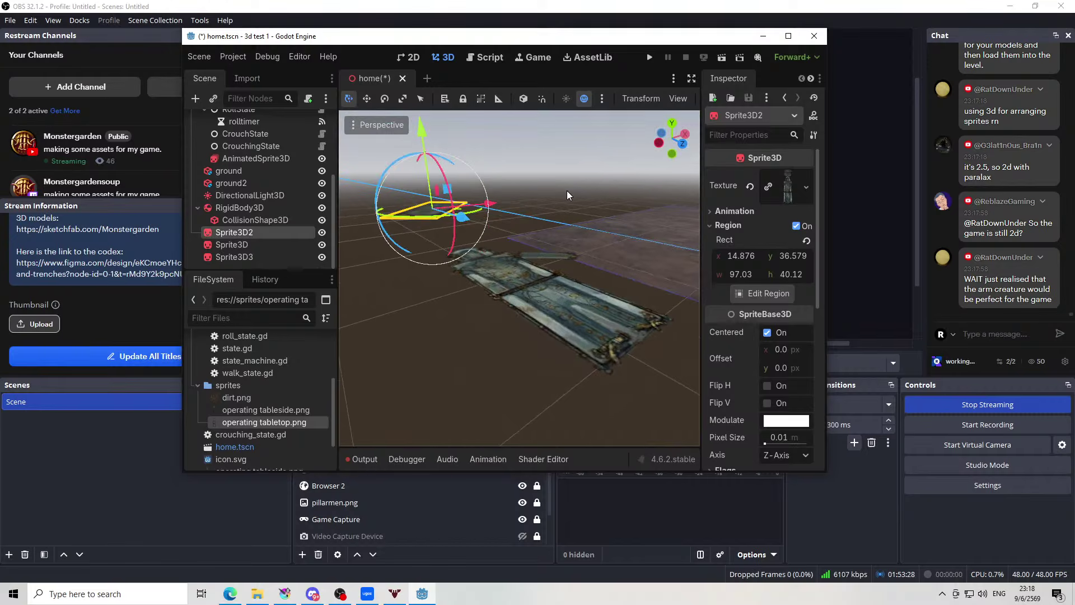
pyautogui.moveTo(517, 196); pyautogui.dragTo(430, 385)
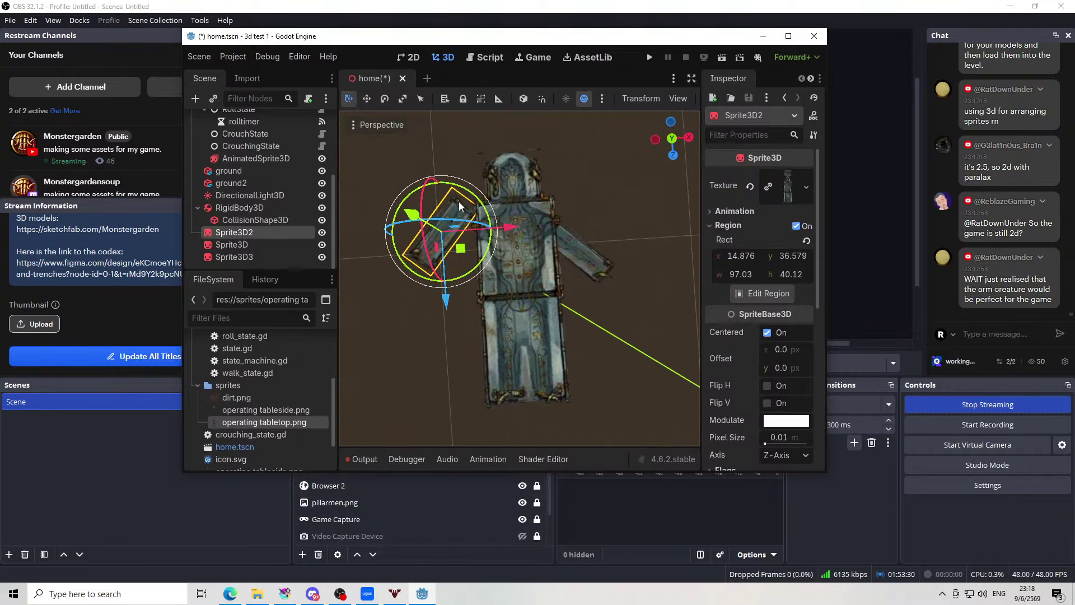
pyautogui.moveTo(459, 201); pyautogui.dragTo(458, 223)
pyautogui.moveTo(535, 277); pyautogui.dragTo(570, 454)
pyautogui.click(408, 371)
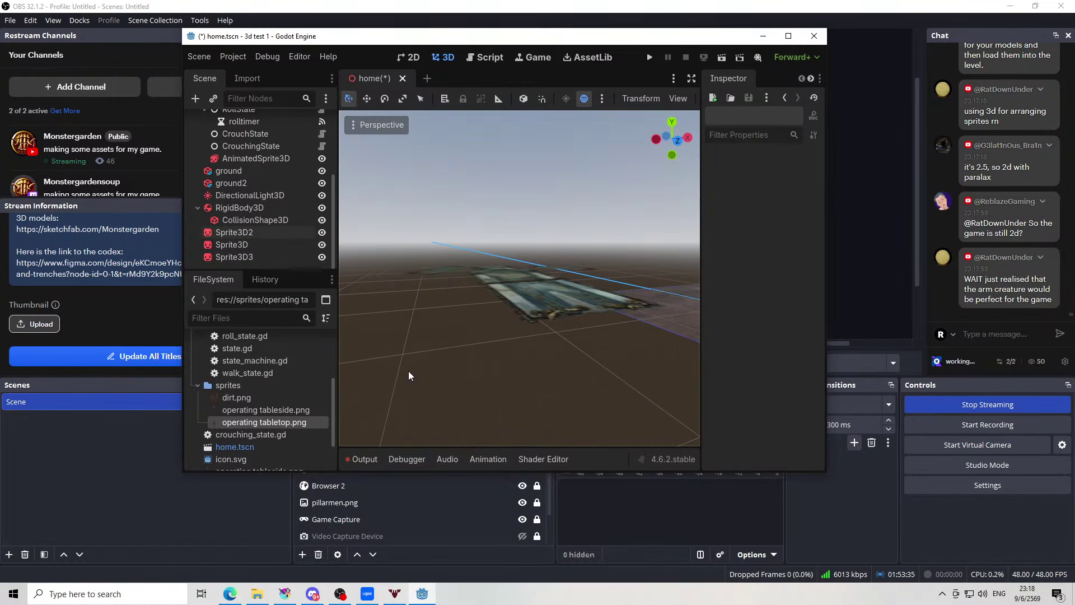
# Put Sprite3D2 on render layer 2 only, removing it from layer 1
pyautogui.click(264, 230)
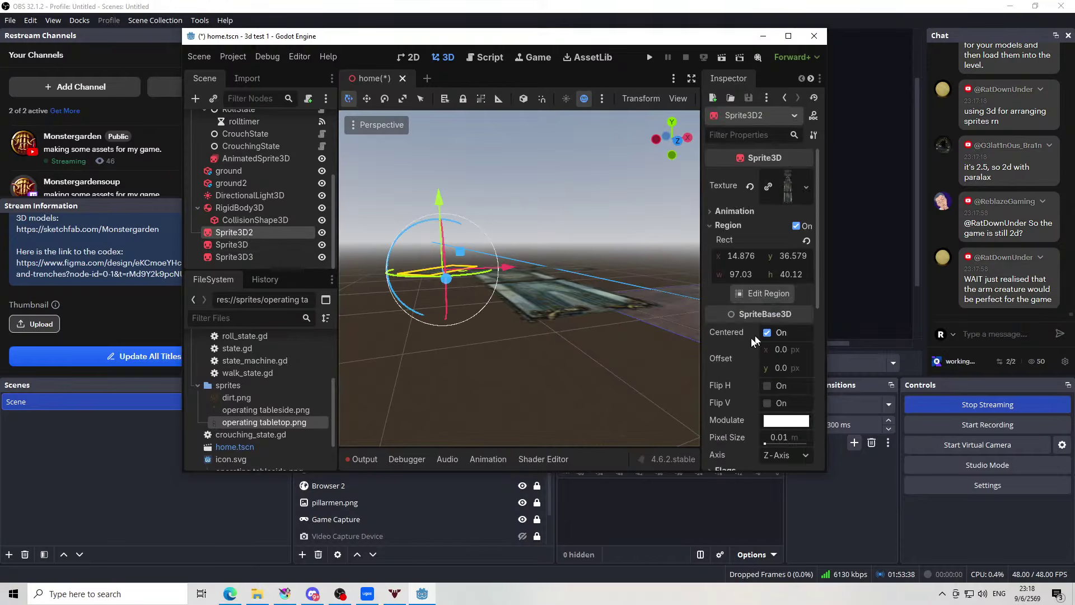
pyautogui.scroll(-2, 755, 343)
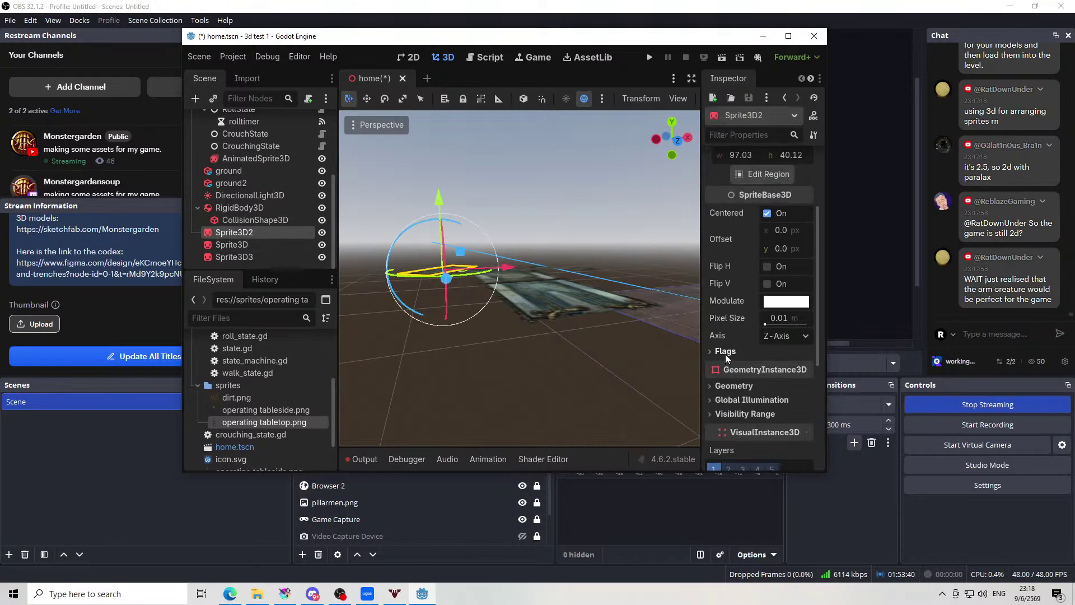
pyautogui.scroll(-1, 728, 358)
pyautogui.click(718, 336)
pyautogui.click(718, 335)
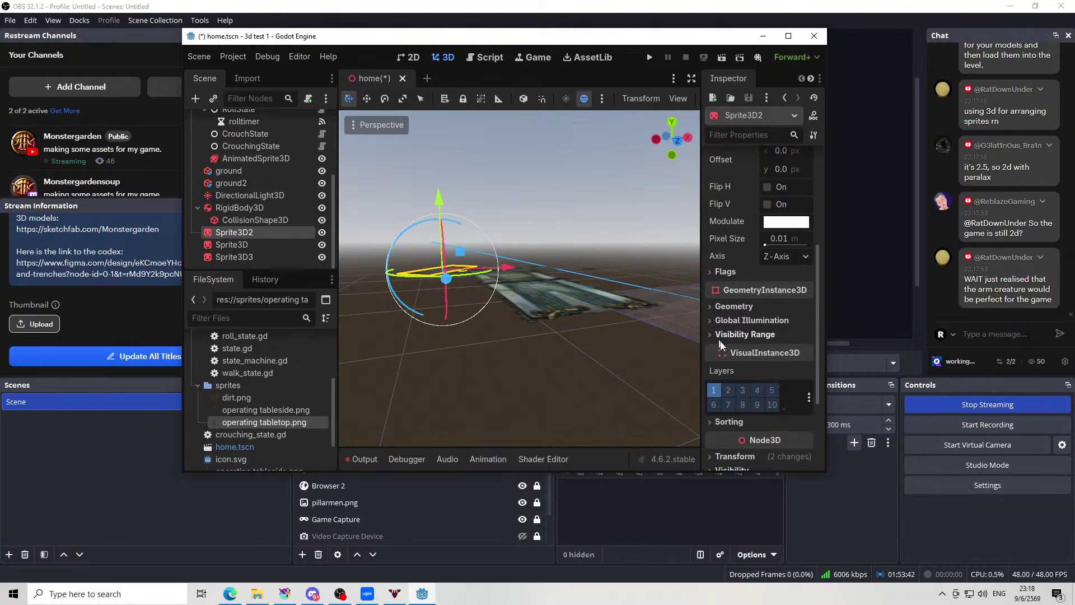
pyautogui.scroll(-2, 715, 338)
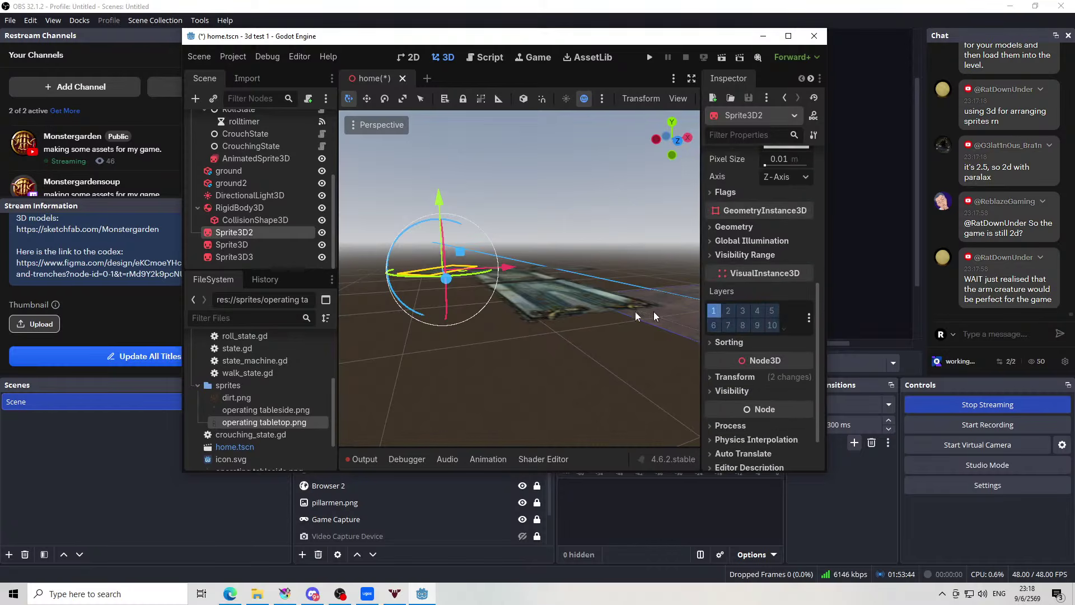
pyautogui.click(729, 310)
pyautogui.click(714, 311)
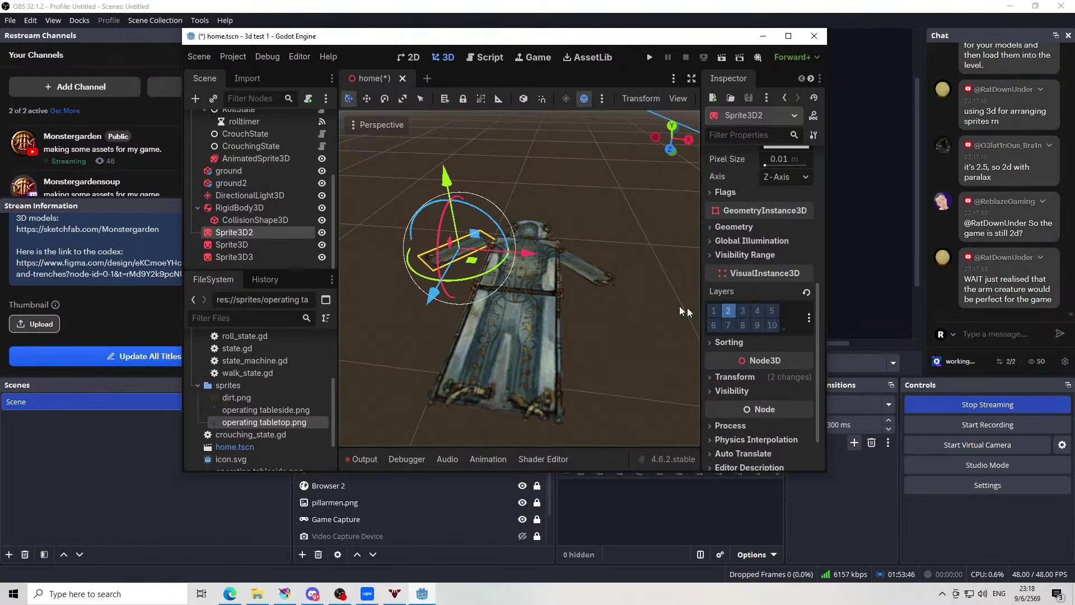
# Try the right armrest plank, Sprite3D3, on render layer 2 instead of layer 1 and check it from above
pyautogui.click(582, 262)
pyautogui.scroll(-4, 732, 370)
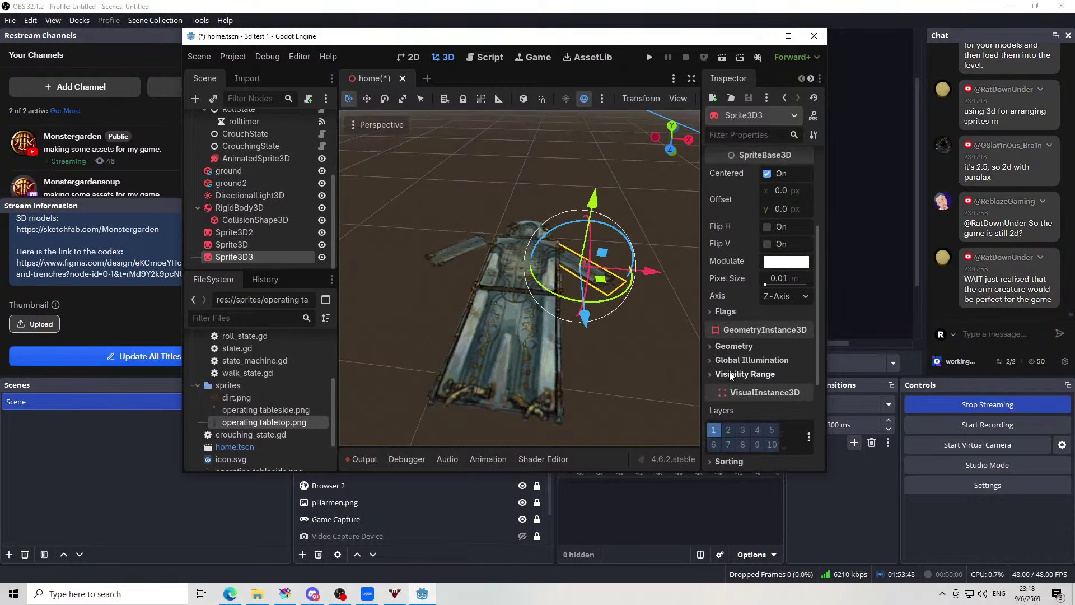
pyautogui.click(726, 430)
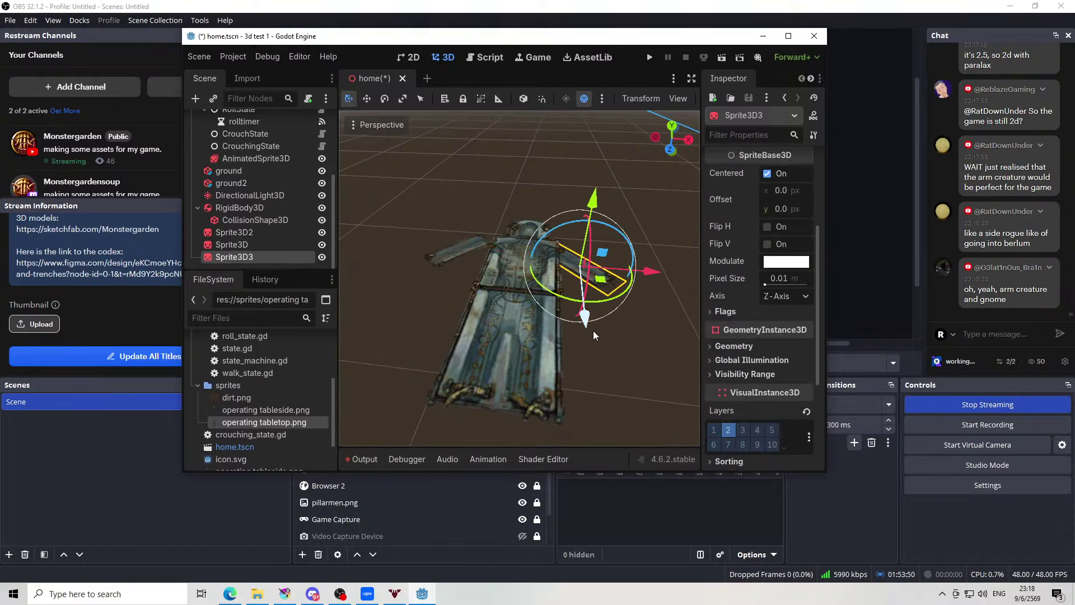
pyautogui.click(614, 355)
pyautogui.scroll(1, 618, 361)
pyautogui.moveTo(618, 361); pyautogui.dragTo(609, 315)
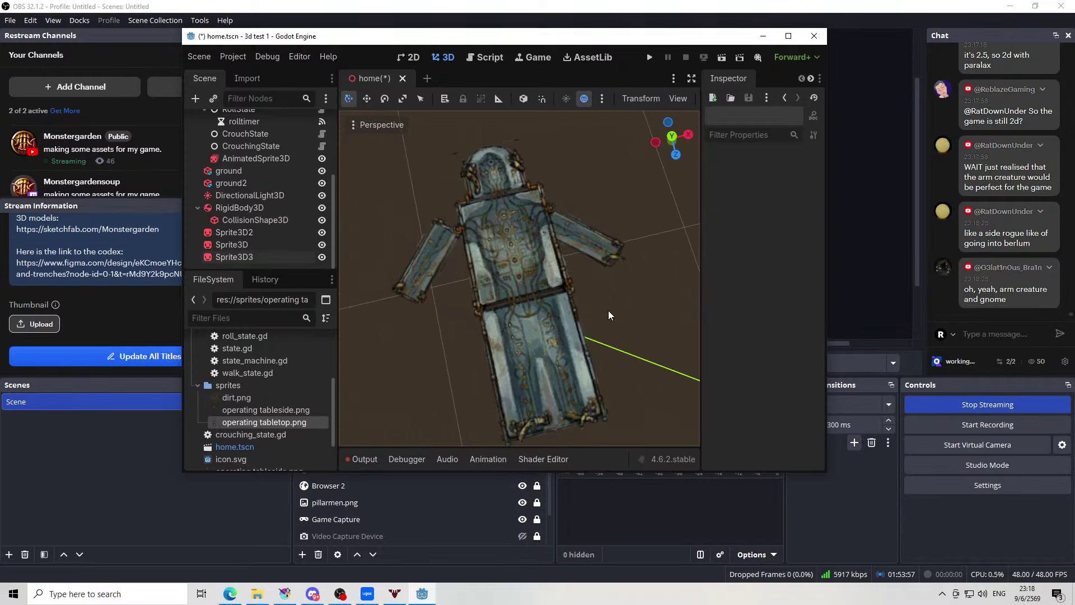
# Return Sprite3D3 to render layer 1 only
pyautogui.click(579, 254)
pyautogui.click(729, 429)
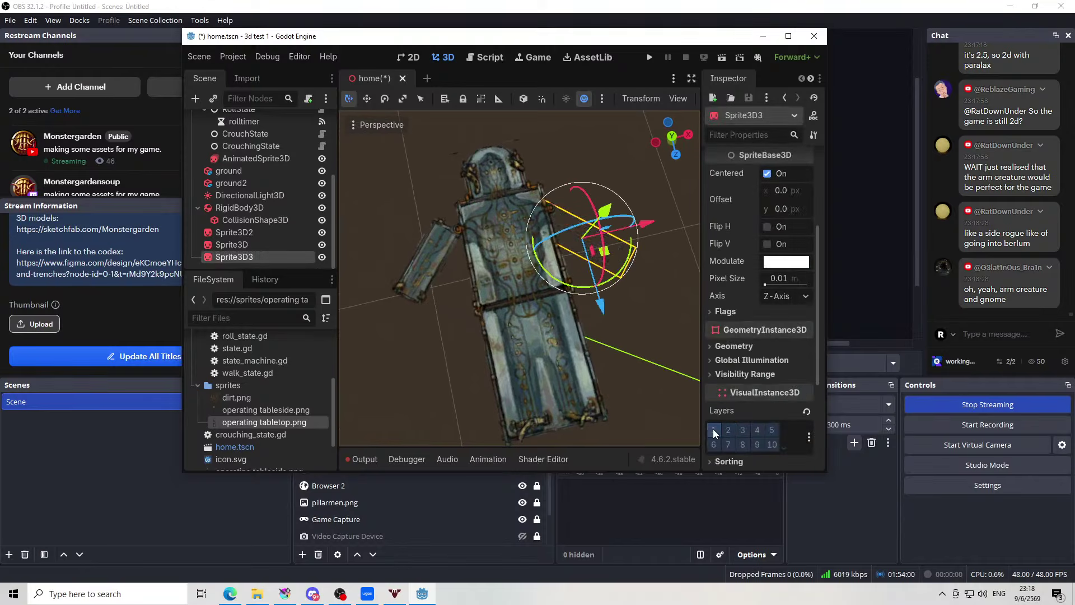
pyautogui.click(714, 429)
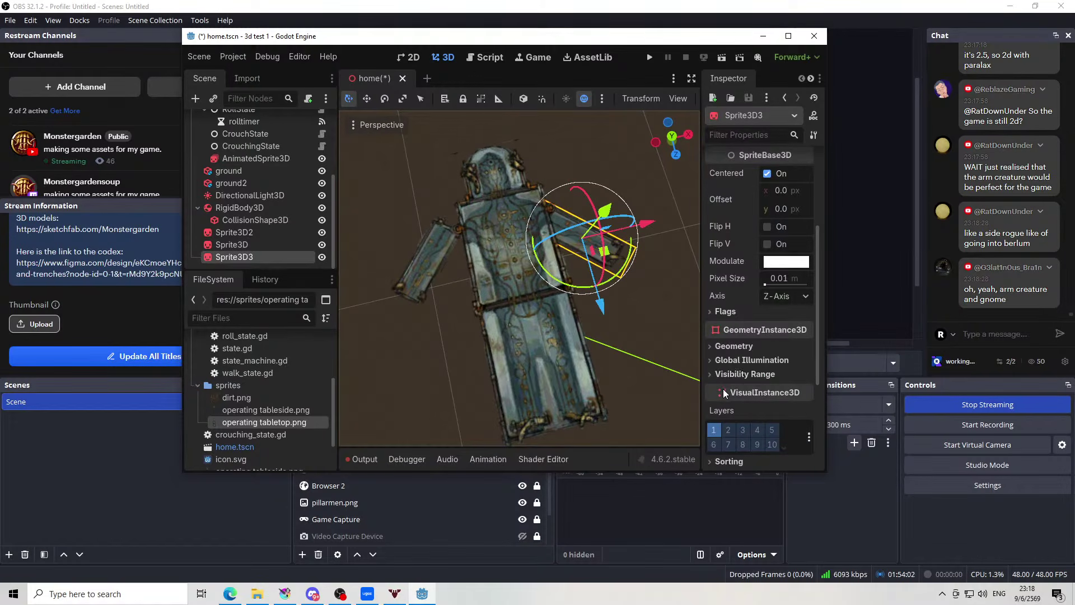
# Examine Sprite3D3's Sorting, Transform, Visibility, Geometry and Visibility Range properties and the description of its Layers property for a draw-order setting
pyautogui.scroll(-4, 723, 389)
pyautogui.click(713, 290)
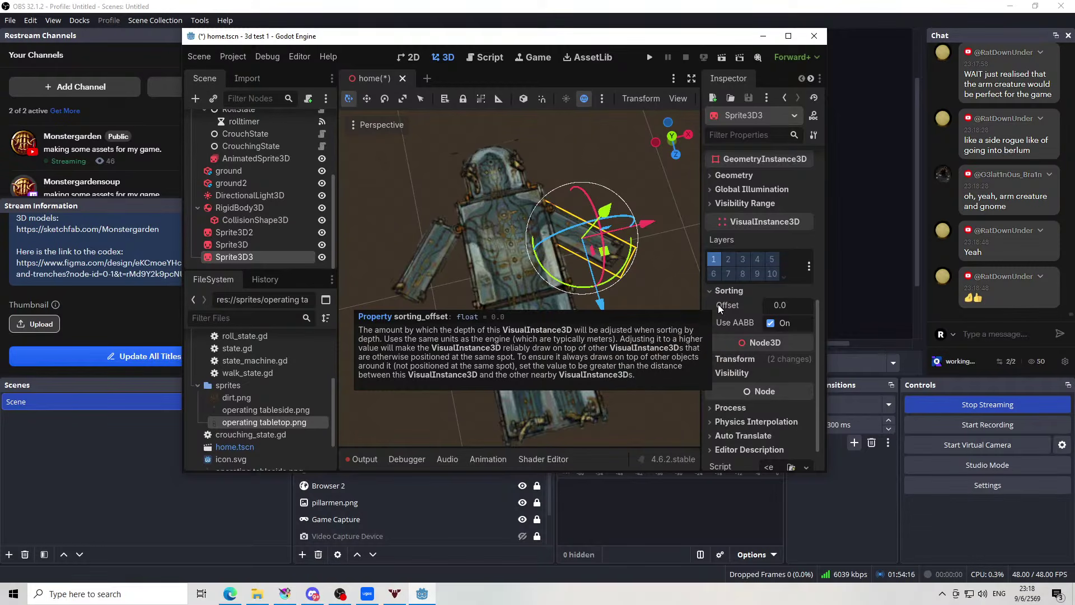
pyautogui.click(732, 359)
pyautogui.click(732, 360)
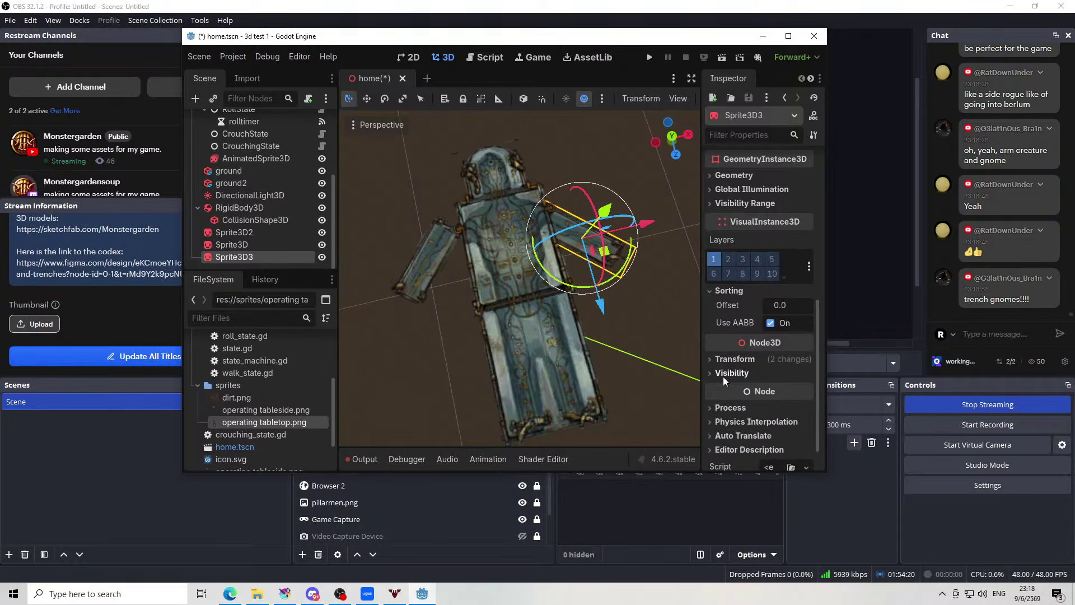
pyautogui.click(723, 374)
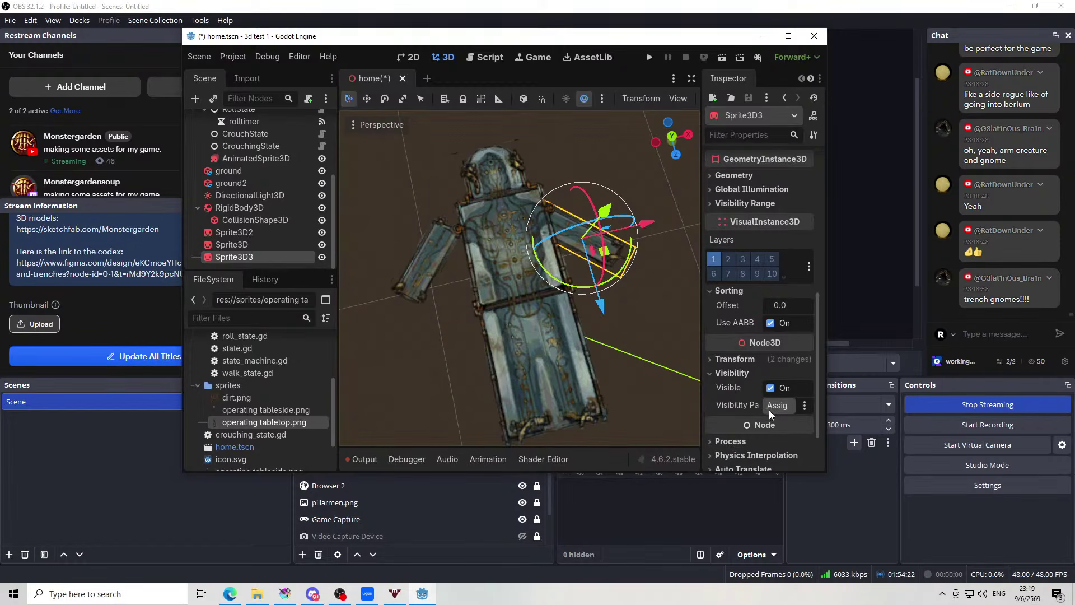
pyautogui.click(710, 373)
pyautogui.scroll(-1, 717, 384)
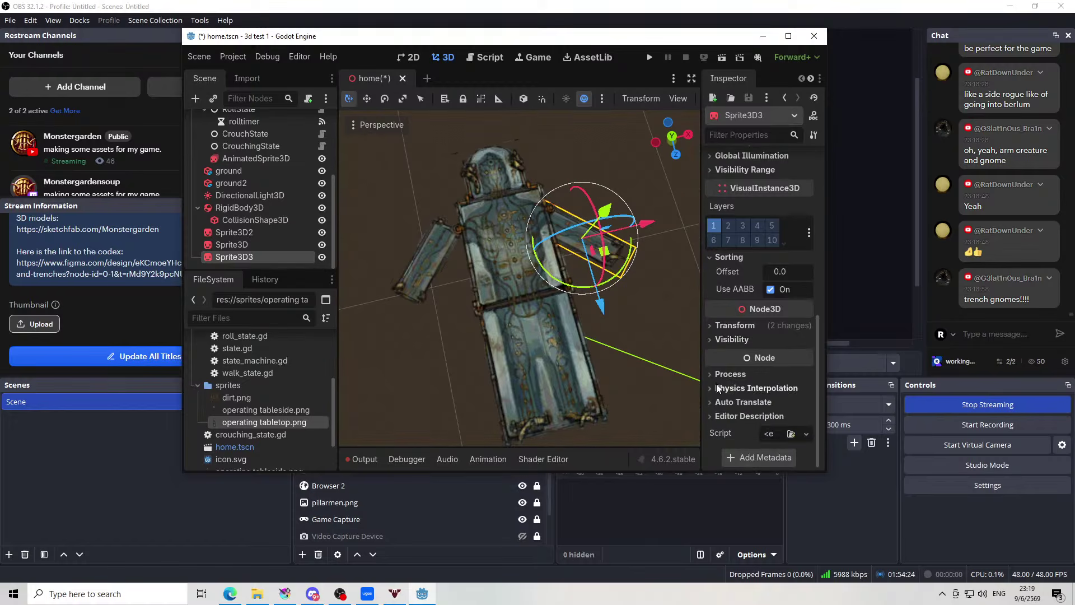
pyautogui.scroll(3, 717, 379)
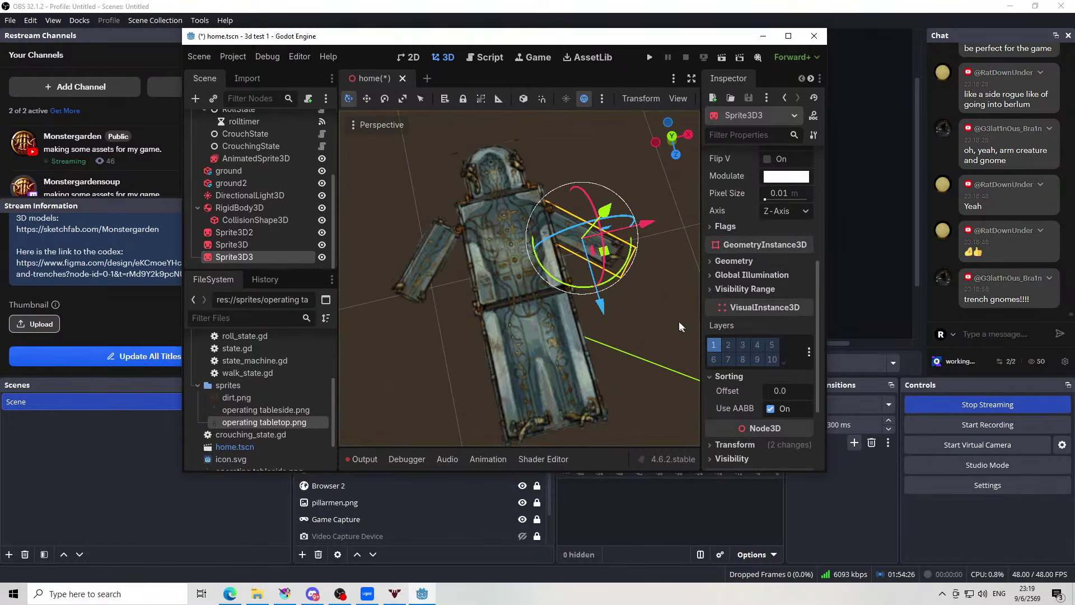
pyautogui.click(709, 260)
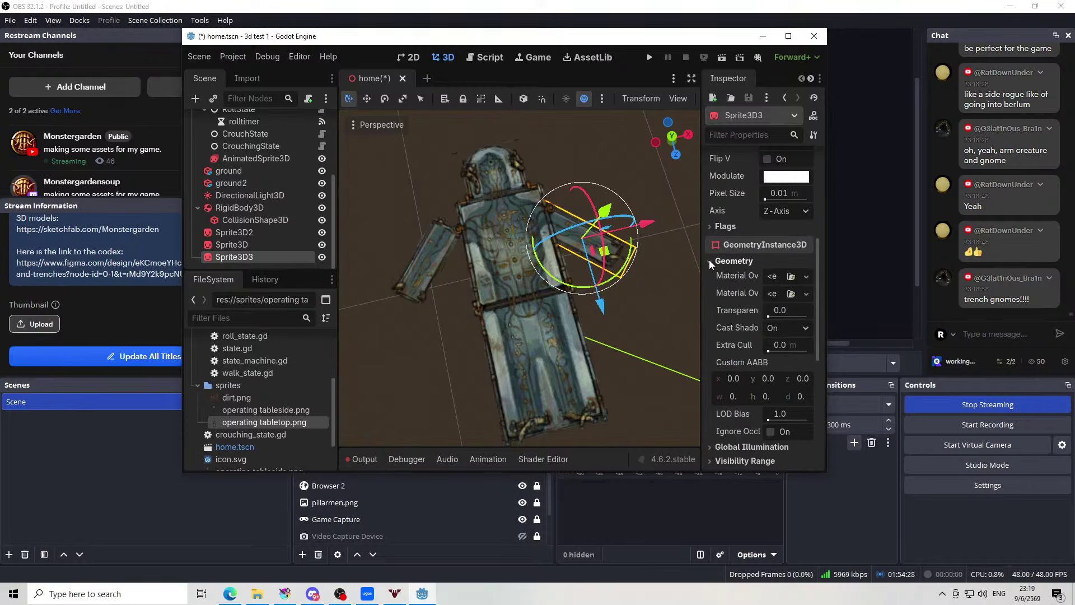
pyautogui.click(708, 260)
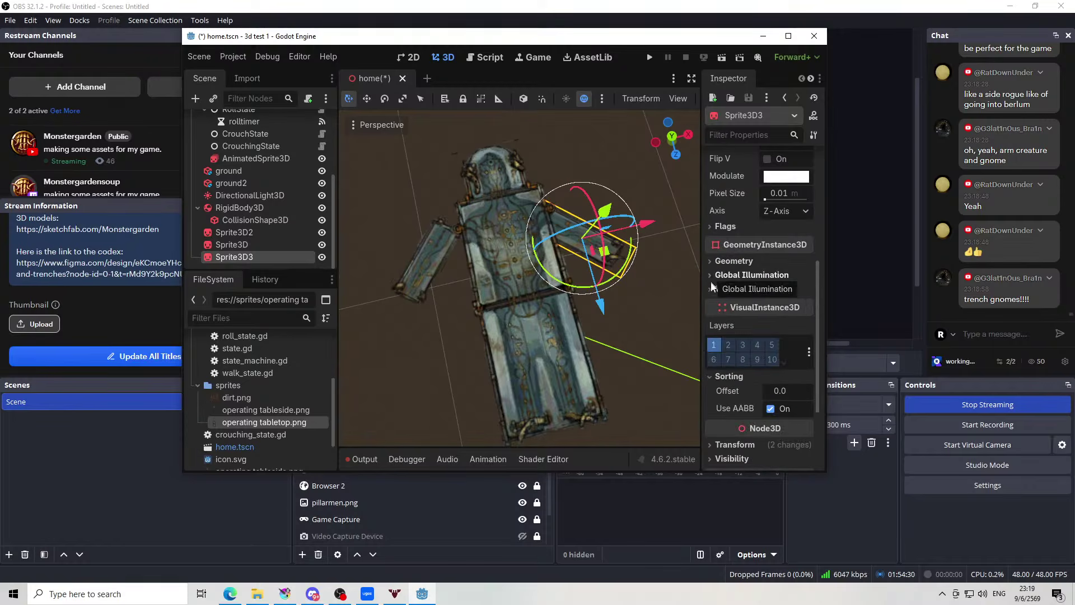
pyautogui.click(710, 289)
pyautogui.click(710, 289)
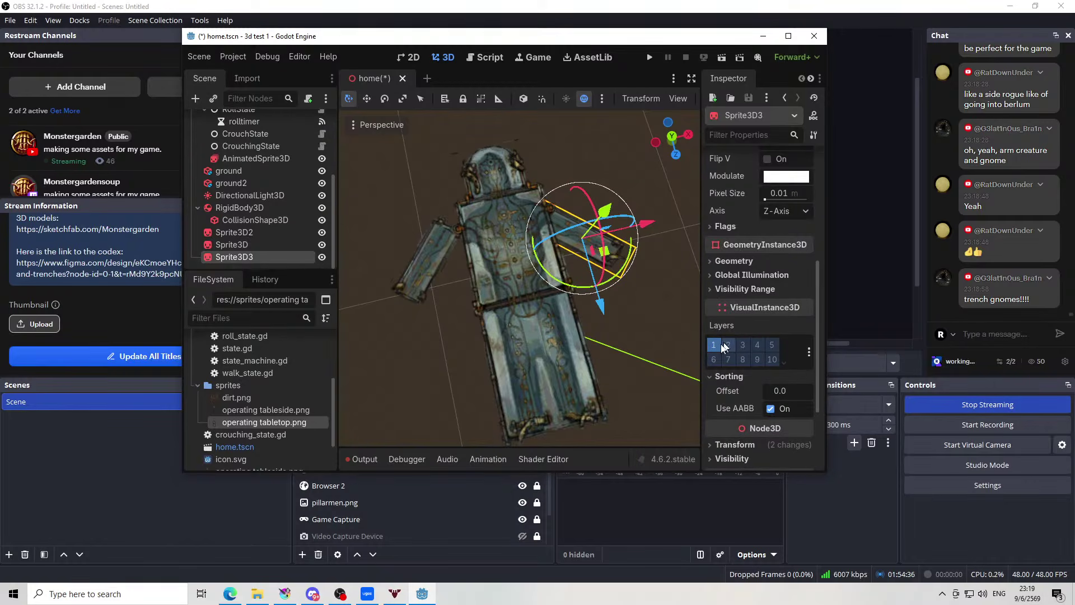
pyautogui.moveTo(717, 328)
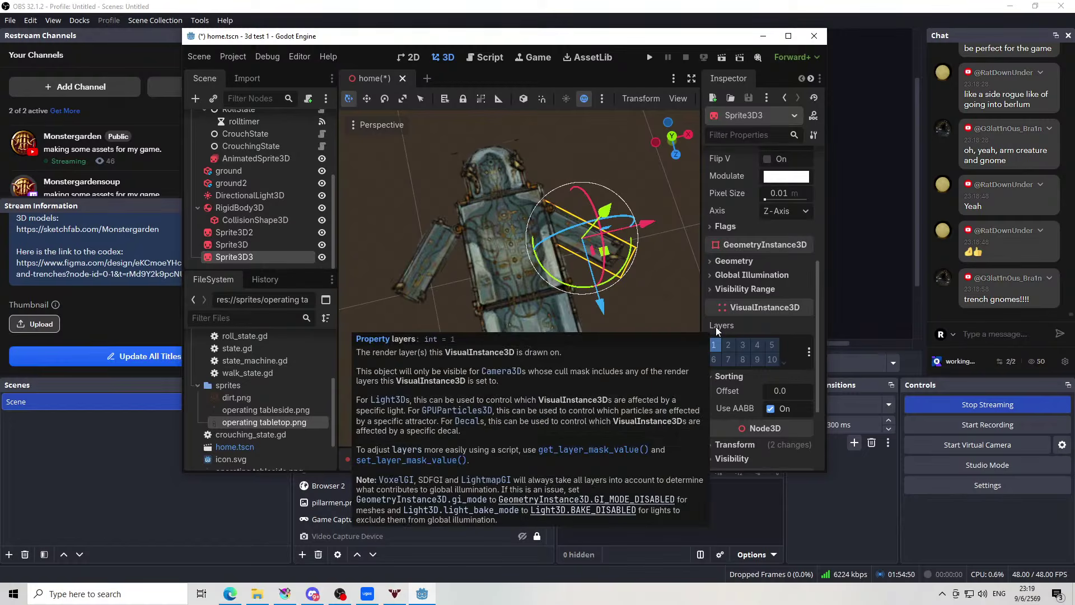
# Deselect the plank and examine the assembled table from above and from low angles
pyautogui.click(633, 301)
pyautogui.moveTo(633, 301); pyautogui.dragTo(594, 338)
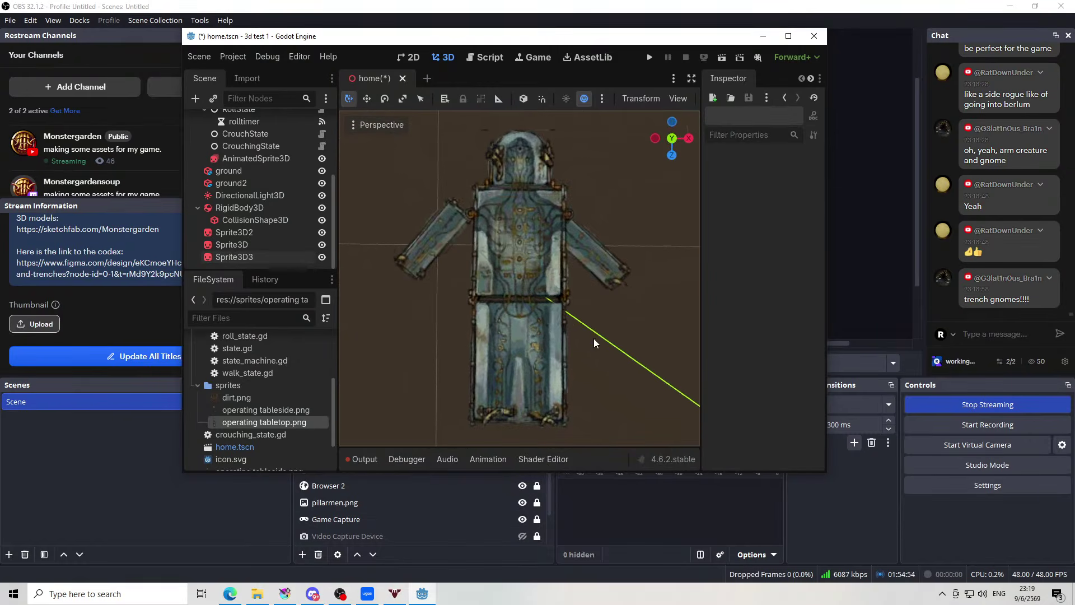
pyautogui.scroll(-2, 583, 284)
pyautogui.moveTo(583, 283); pyautogui.dragTo(515, 138)
pyautogui.moveTo(568, 301); pyautogui.dragTo(551, 352)
pyautogui.scroll(2, 586, 275)
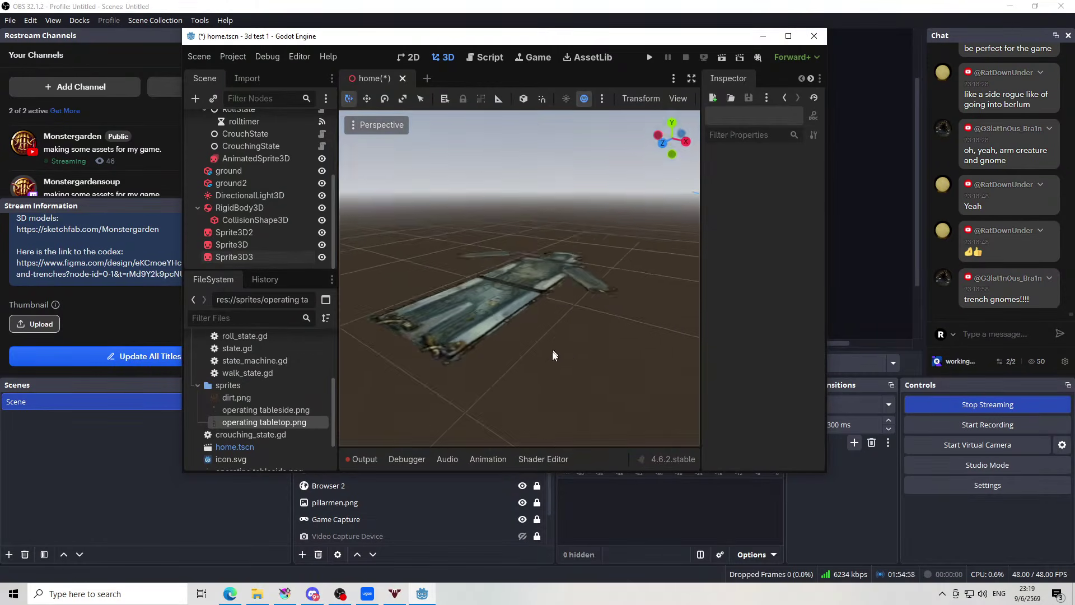
pyautogui.scroll(-12, 526, 216)
pyautogui.moveTo(527, 216); pyautogui.dragTo(526, 296)
pyautogui.scroll(6, 501, 301)
# Nudge the right armrest plank, Sprite3D3, and slide the left armrest plank, Sprite3D2, along X against the tabletop's shoulder
pyautogui.click(531, 290)
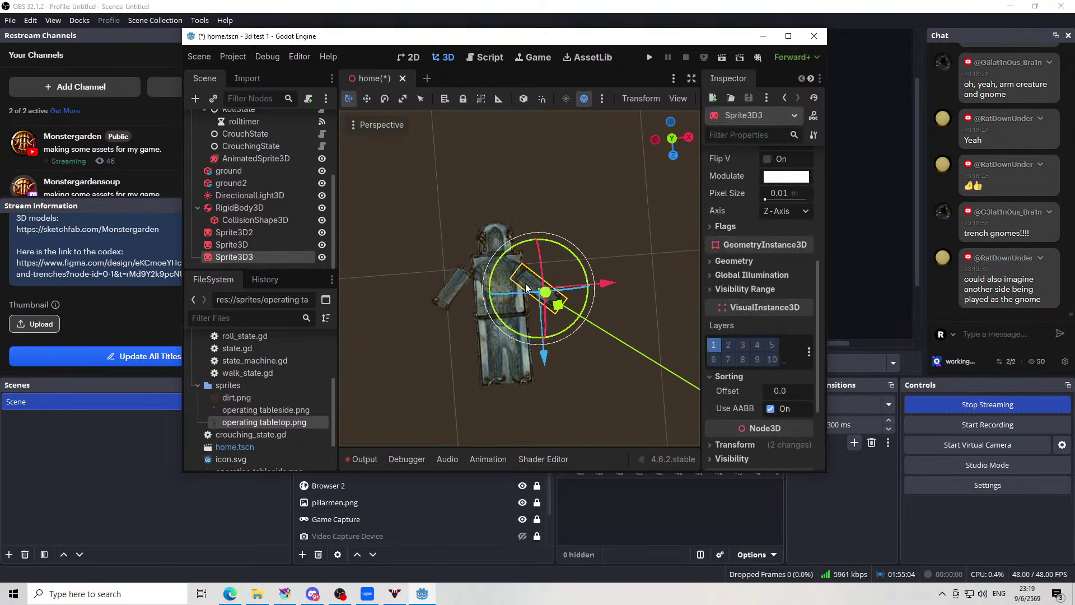
pyautogui.moveTo(522, 285)
pyautogui.mouseDown()
pyautogui.moveTo(531, 285)
pyautogui.moveTo(519, 286)
pyautogui.mouseUp()
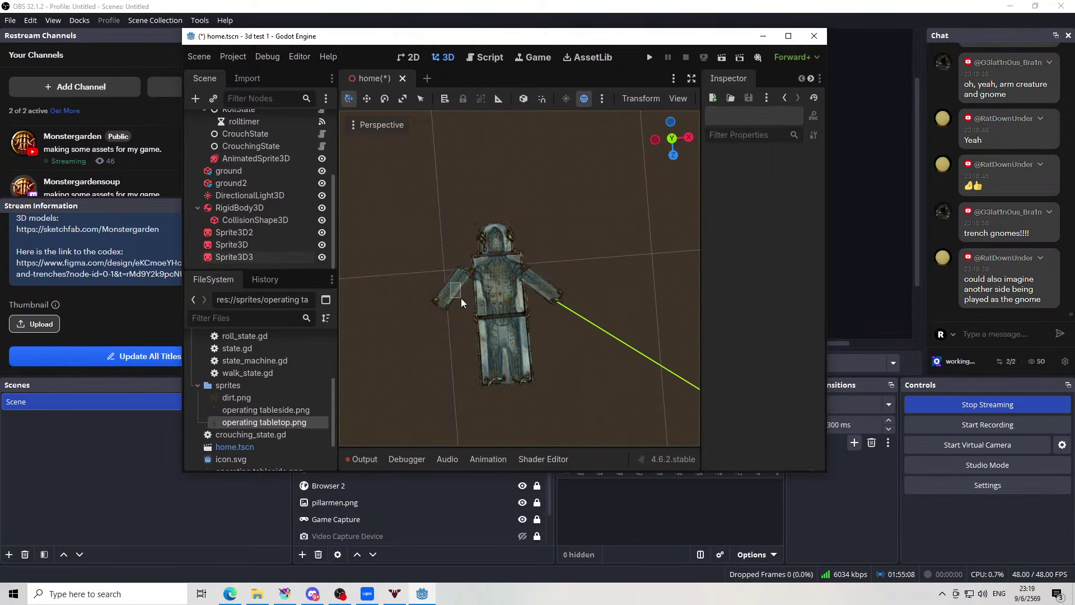
pyautogui.click(453, 291)
pyautogui.scroll(1, 453, 297)
pyautogui.scroll(5, 452, 302)
pyautogui.moveTo(408, 290)
pyautogui.mouseDown()
pyautogui.moveTo(402, 284)
pyautogui.moveTo(411, 289)
pyautogui.mouseUp()
pyautogui.scroll(-2, 442, 282)
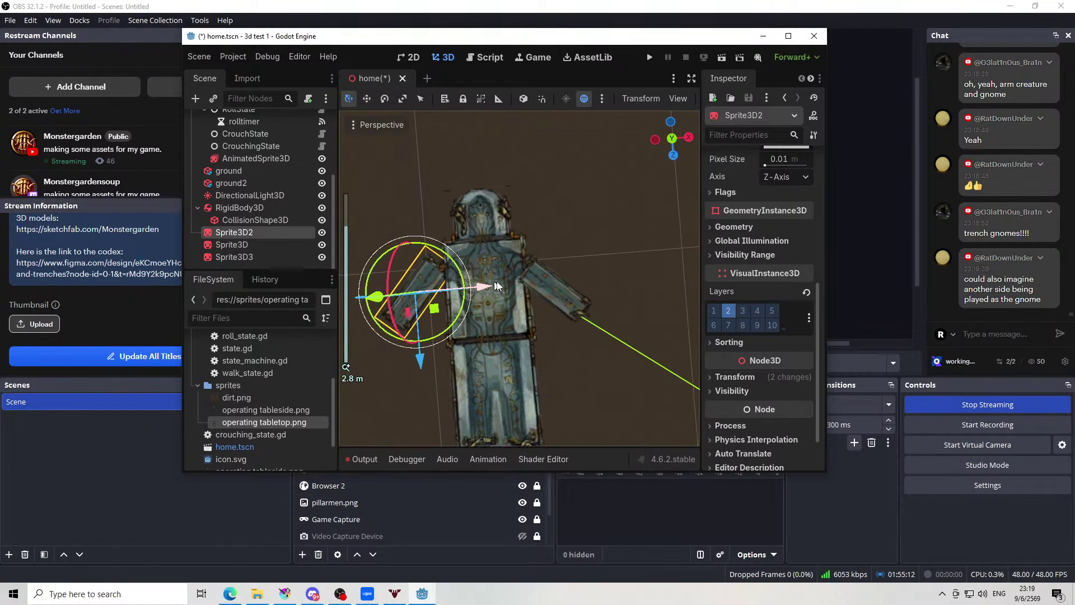
pyautogui.moveTo(486, 286)
pyautogui.mouseDown()
pyautogui.moveTo(529, 280)
pyautogui.moveTo(445, 275)
pyautogui.moveTo(498, 277)
pyautogui.moveTo(485, 279)
pyautogui.mouseUp()
pyautogui.click(450, 201)
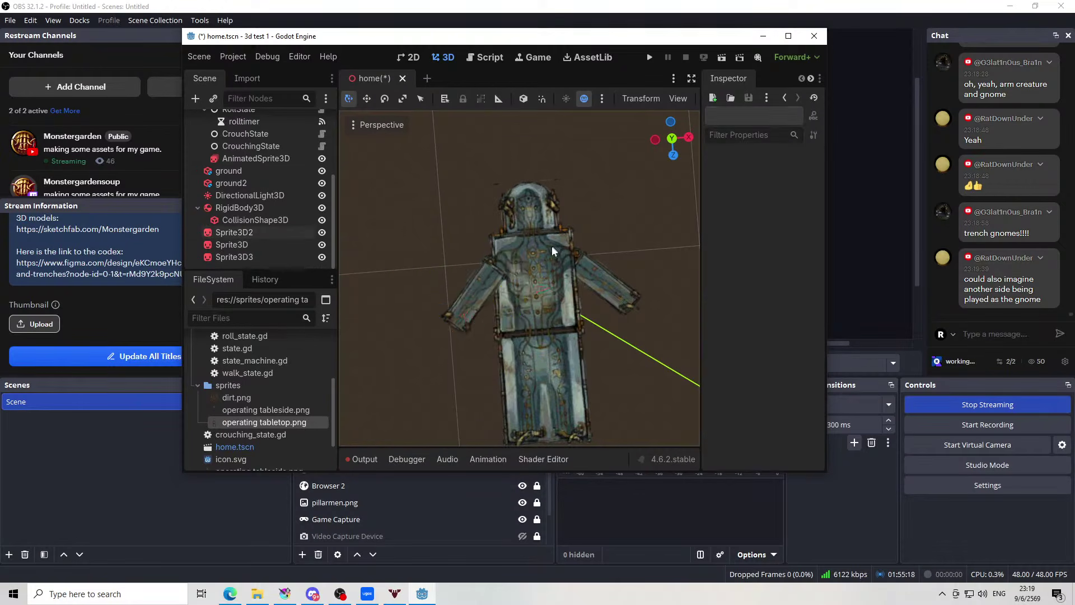
# Examine the joined armrests and tabletop from a low angle, and switch to OBS
pyautogui.moveTo(552, 245); pyautogui.dragTo(404, 127)
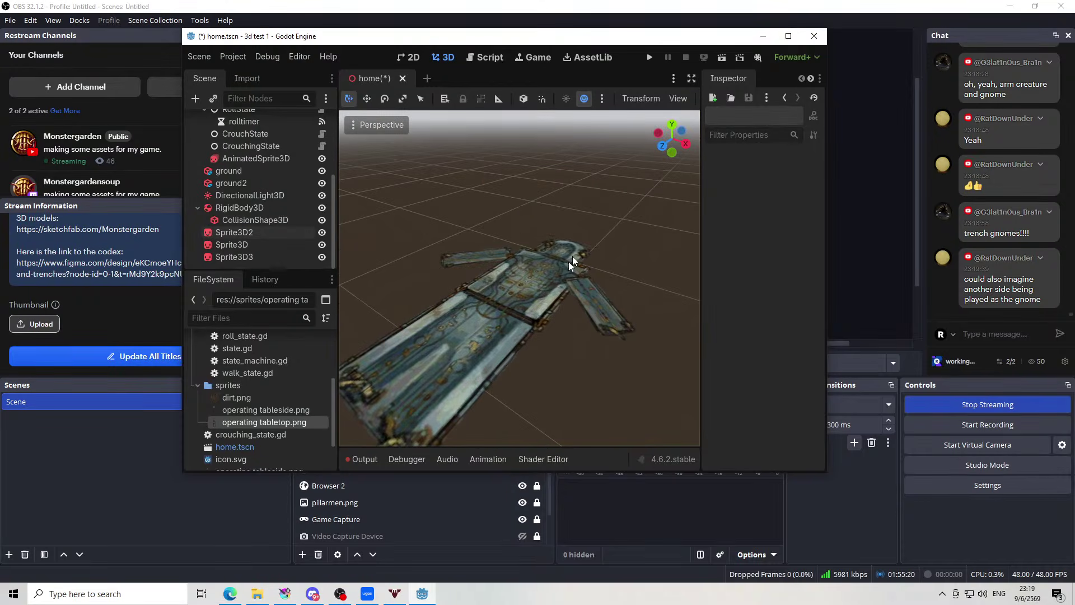
pyautogui.scroll(2, 588, 288)
pyautogui.click(704, 511)
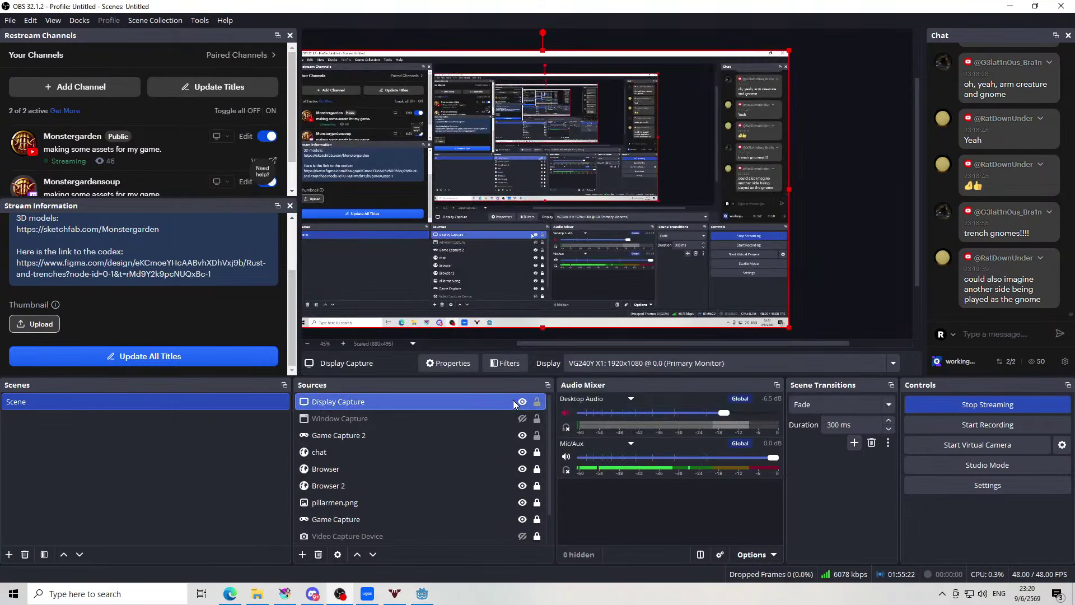
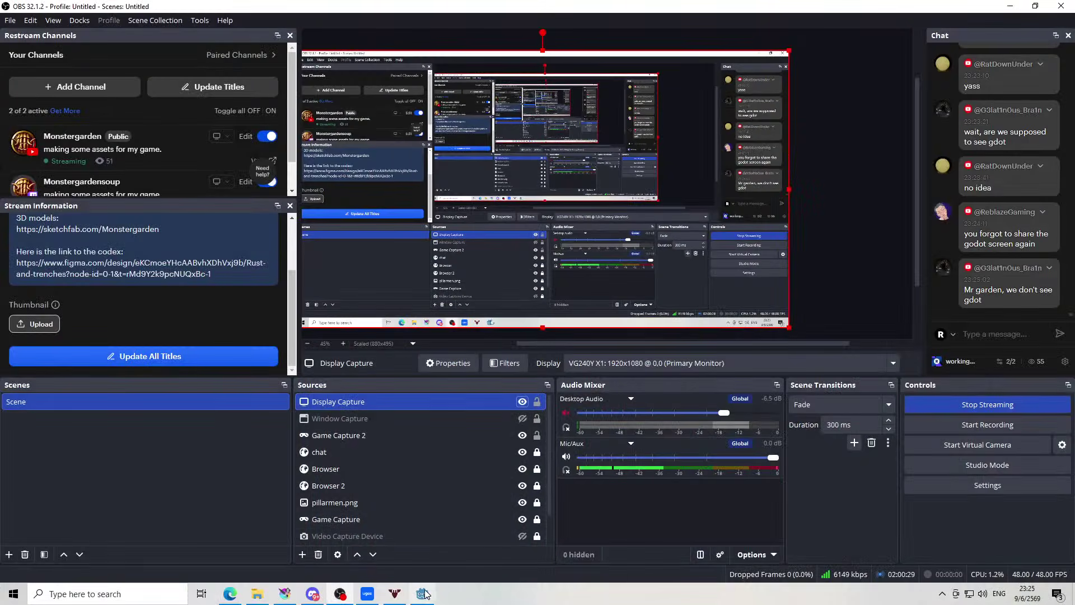
# Switch to Godot and examine the operating table and its side-view pedestal sprites up close, from above and from low angles
pyautogui.click(423, 593)
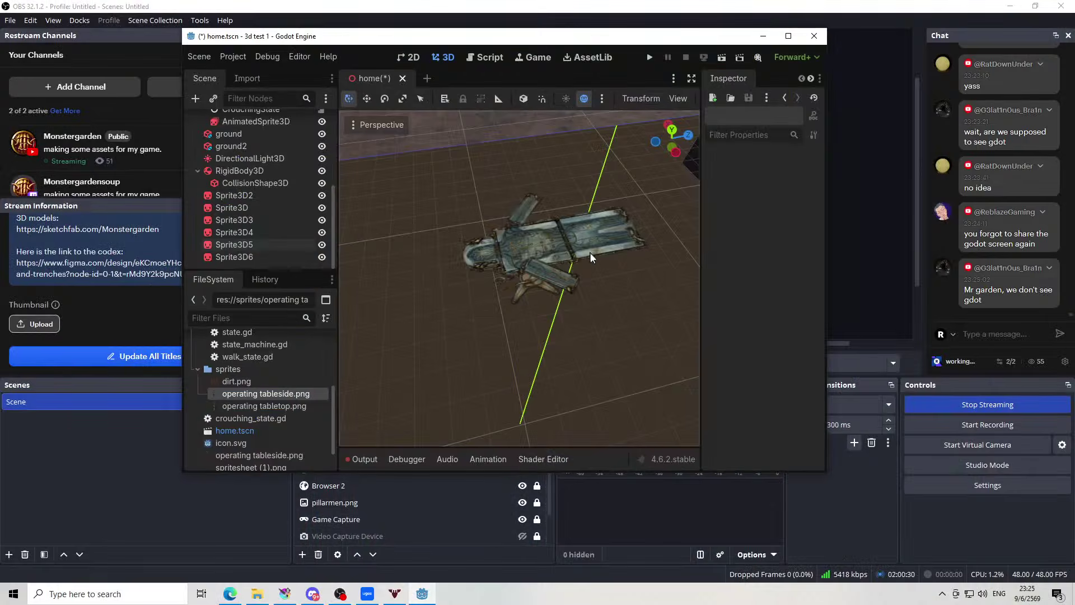
pyautogui.moveTo(590, 251); pyautogui.dragTo(475, 171)
pyautogui.moveTo(569, 310); pyautogui.dragTo(411, 346)
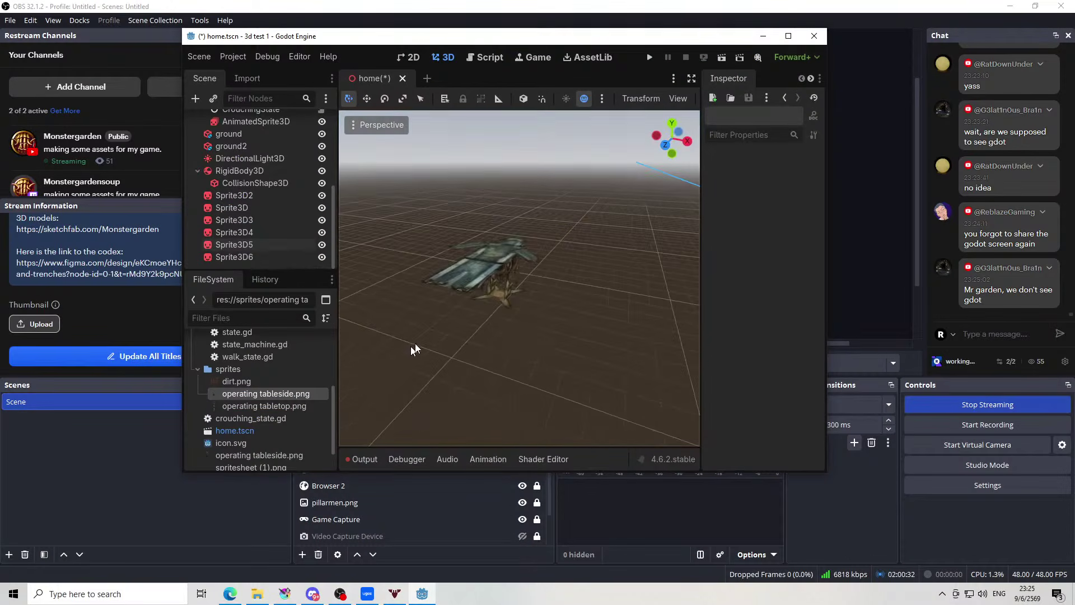
pyautogui.scroll(8, 568, 301)
pyautogui.moveTo(573, 302); pyautogui.dragTo(525, 334)
pyautogui.click(433, 275)
pyautogui.scroll(2, 555, 312)
pyautogui.scroll(1, 560, 360)
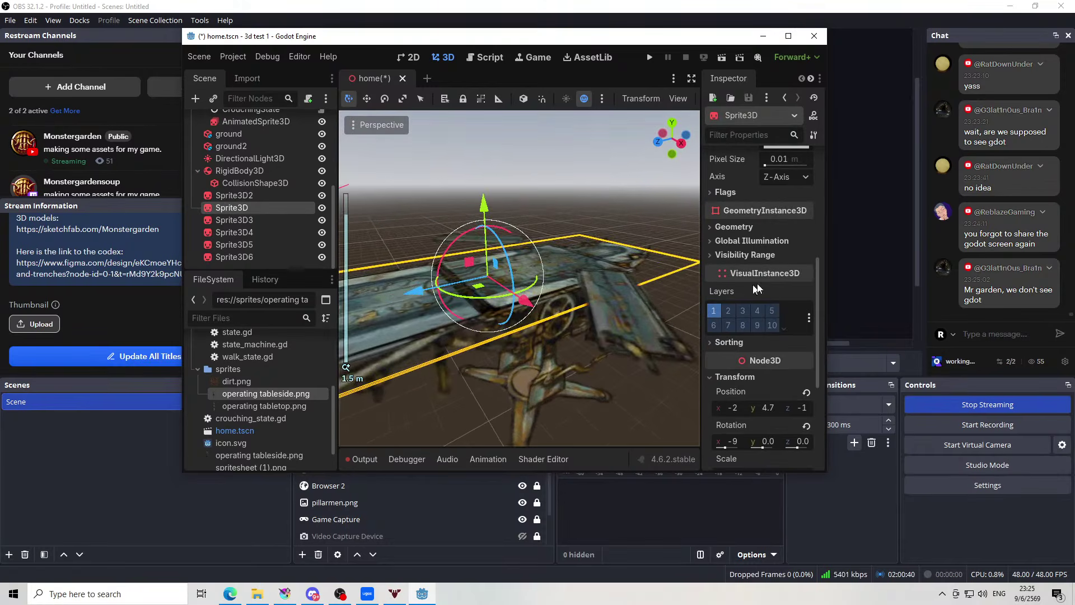
pyautogui.scroll(-1, 567, 281)
pyautogui.moveTo(568, 282); pyautogui.dragTo(521, 311)
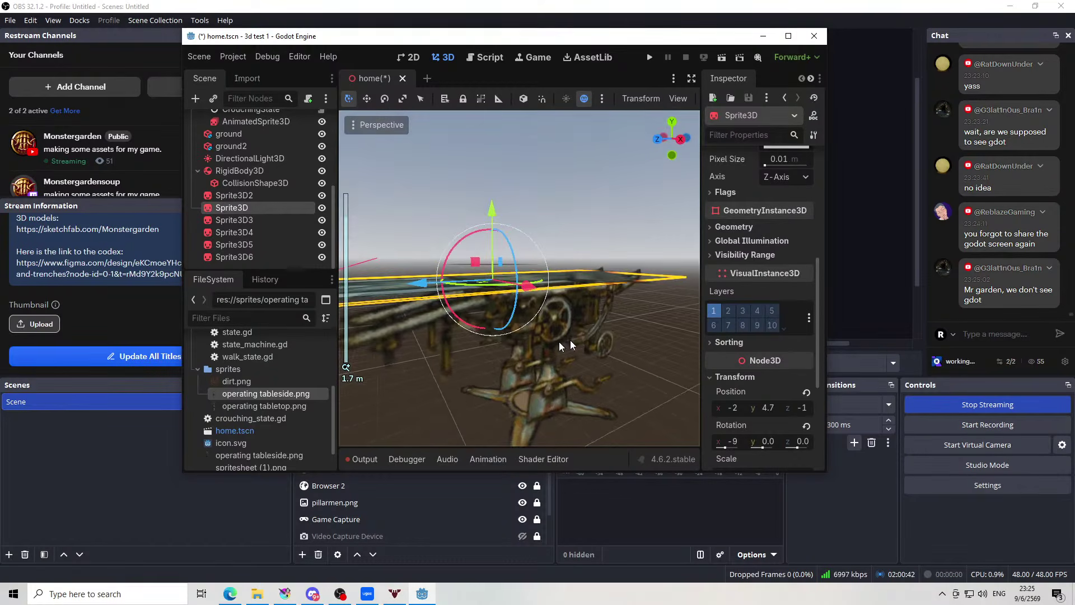
# Hide the Display Capture source in OBS, show it again and return to Godot
pyautogui.click(901, 263)
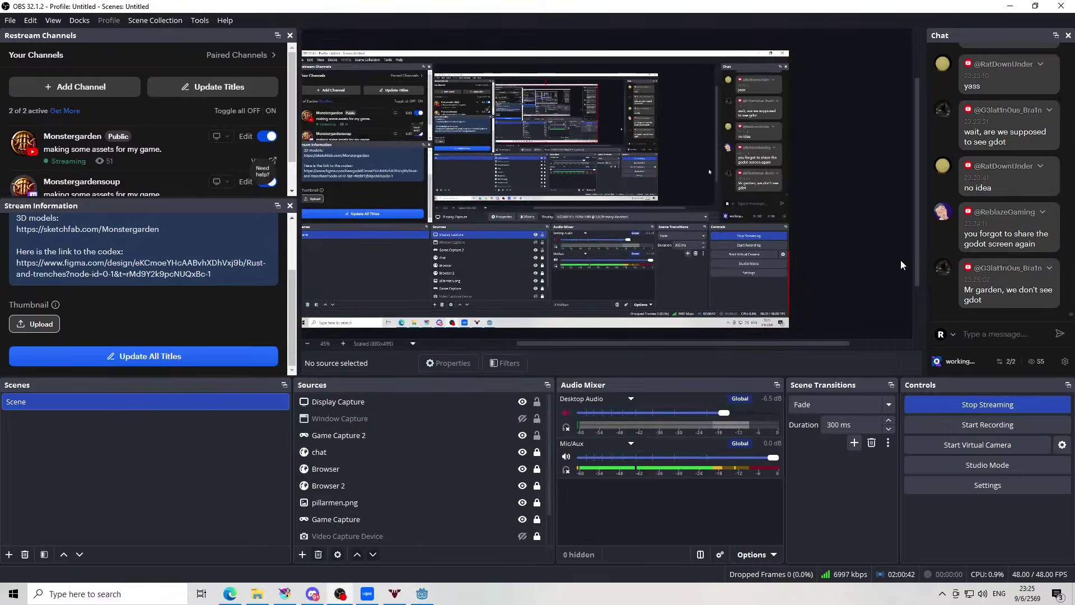
pyautogui.click(524, 401)
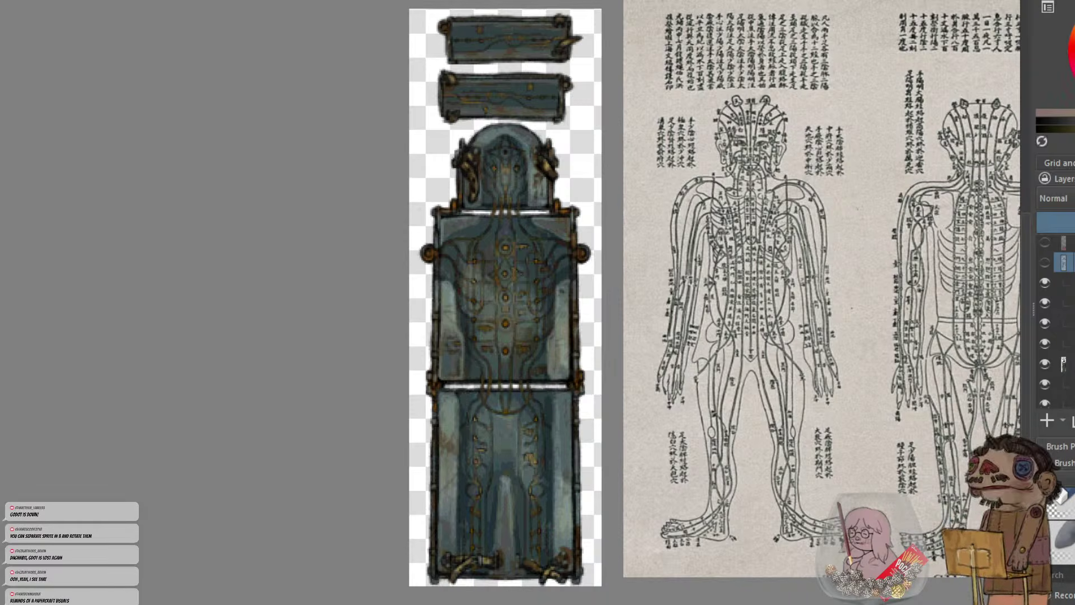
pyautogui.click(522, 401)
pyautogui.click(422, 593)
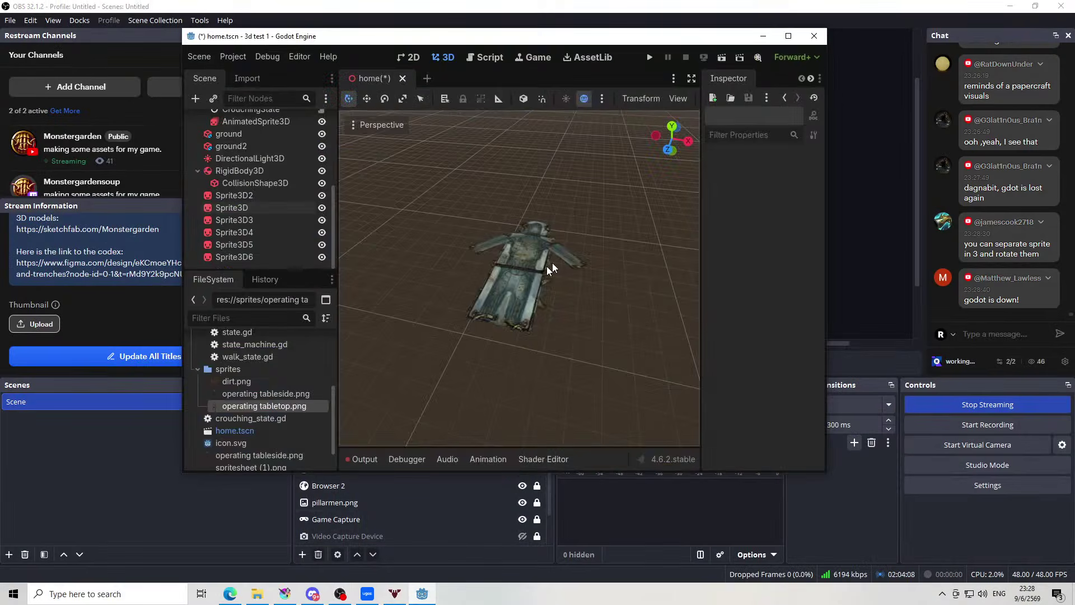
# Select all six table sprites, Sprite3D to Sprite3D6, and move them together onto the textured dirt ground
pyautogui.moveTo(405, 140); pyautogui.dragTo(618, 342)
pyautogui.scroll(-3, 562, 240)
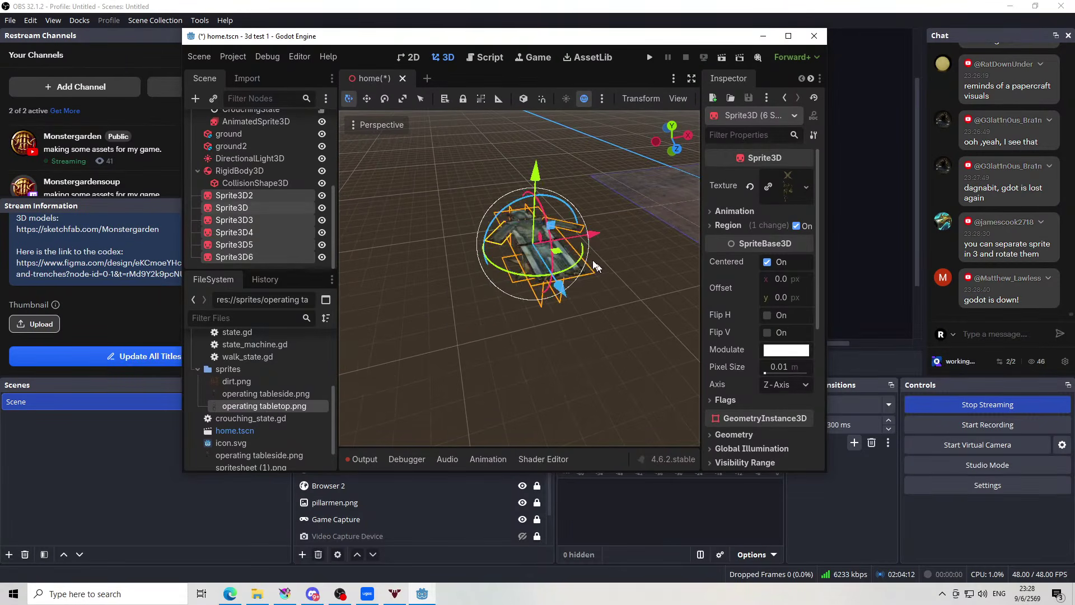
pyautogui.moveTo(594, 262); pyautogui.dragTo(719, 222)
pyautogui.scroll(-4, 570, 296)
pyautogui.moveTo(554, 286); pyautogui.dragTo(713, 223)
pyautogui.scroll(3, 609, 300)
pyautogui.moveTo(609, 301); pyautogui.dragTo(454, 194)
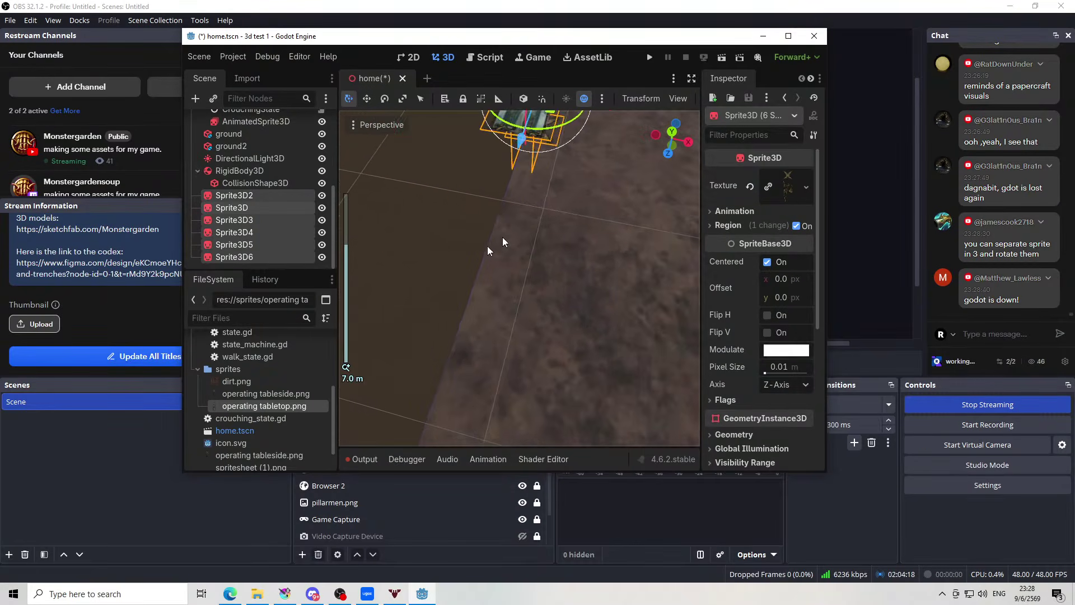
pyautogui.moveTo(502, 237); pyautogui.dragTo(388, 305)
pyautogui.moveTo(463, 204); pyautogui.dragTo(568, 316)
pyautogui.scroll(-5, 582, 217)
pyautogui.scroll(3, 567, 314)
pyautogui.moveTo(538, 216); pyautogui.dragTo(548, 301)
pyautogui.click(418, 282)
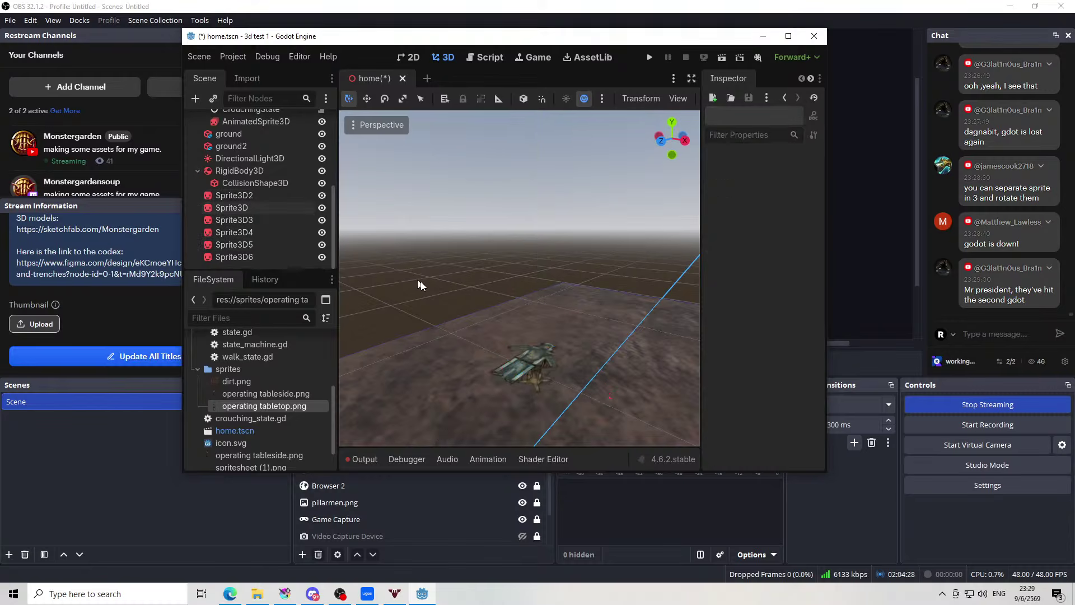
# Run the project, walk the character up to and past the operating table, and close the game window
pyautogui.moveTo(418, 282); pyautogui.dragTo(529, 396)
pyautogui.scroll(12, 513, 315)
pyautogui.moveTo(548, 338); pyautogui.dragTo(526, 235)
pyautogui.click(655, 59)
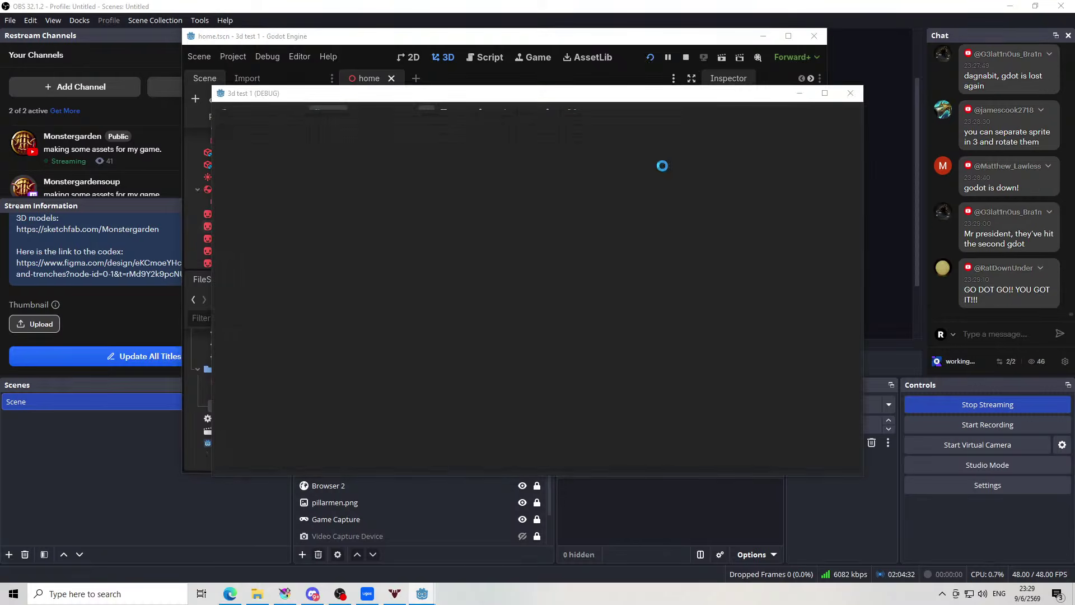
pyautogui.press('w')
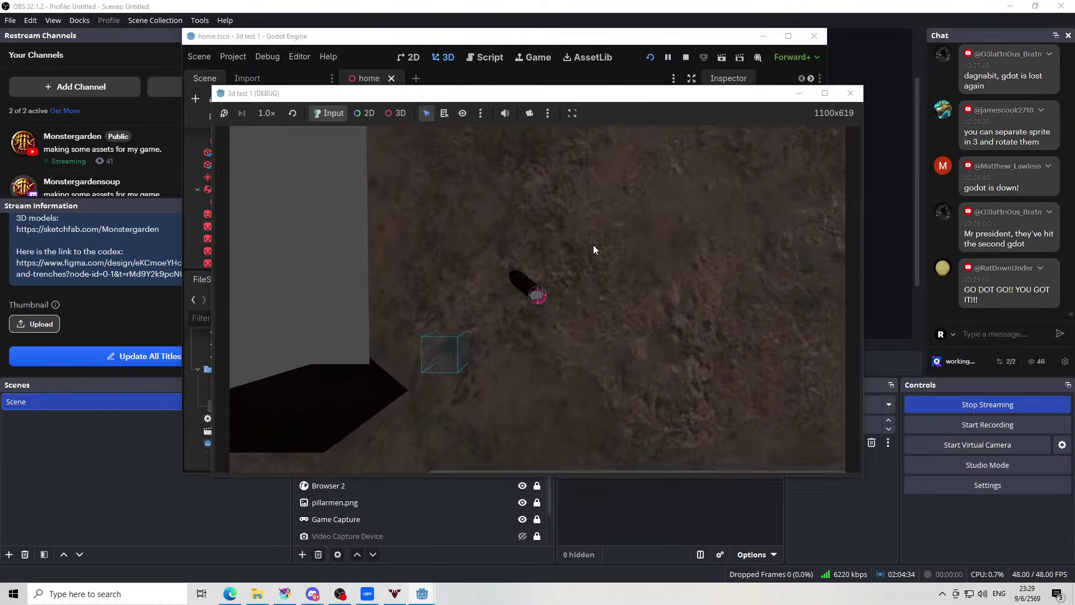
pyautogui.press('a')
pyautogui.press('w')
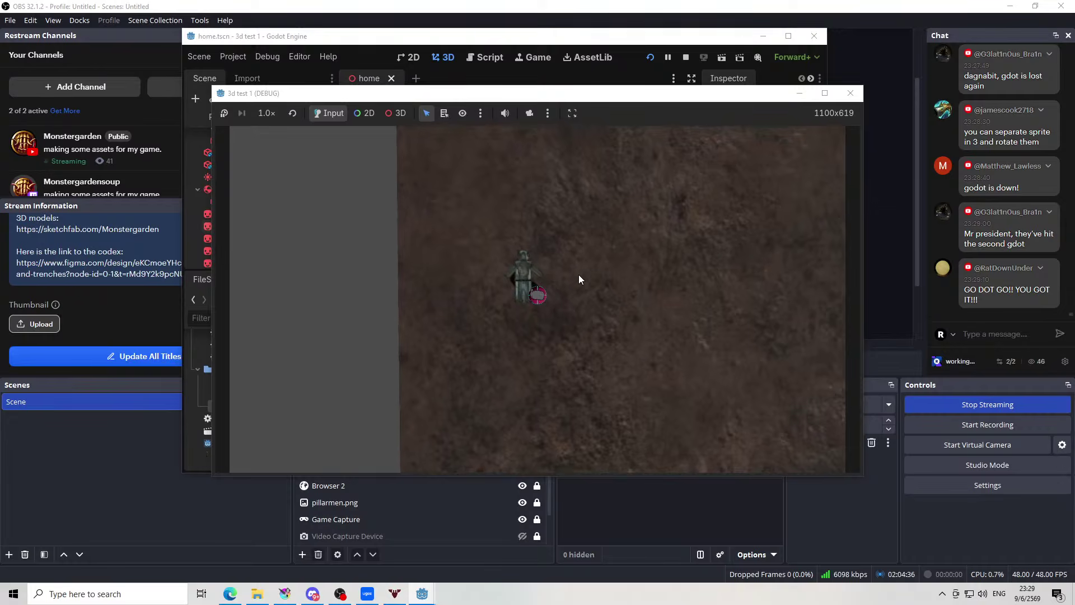
pyautogui.press('a')
pyautogui.press('d')
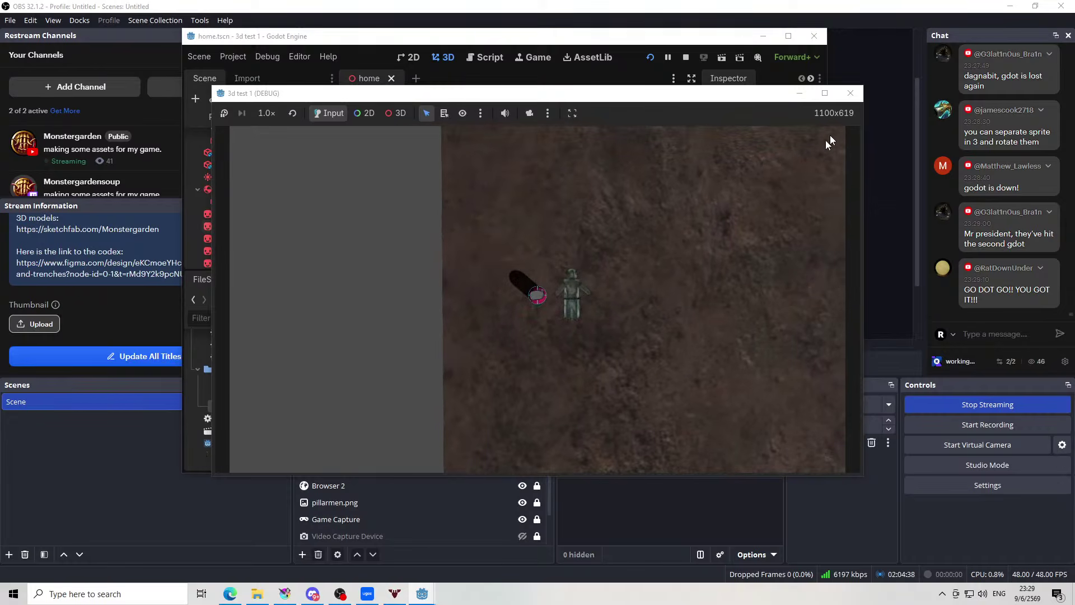
pyautogui.press('a')
pyautogui.click(858, 101)
pyautogui.click(854, 96)
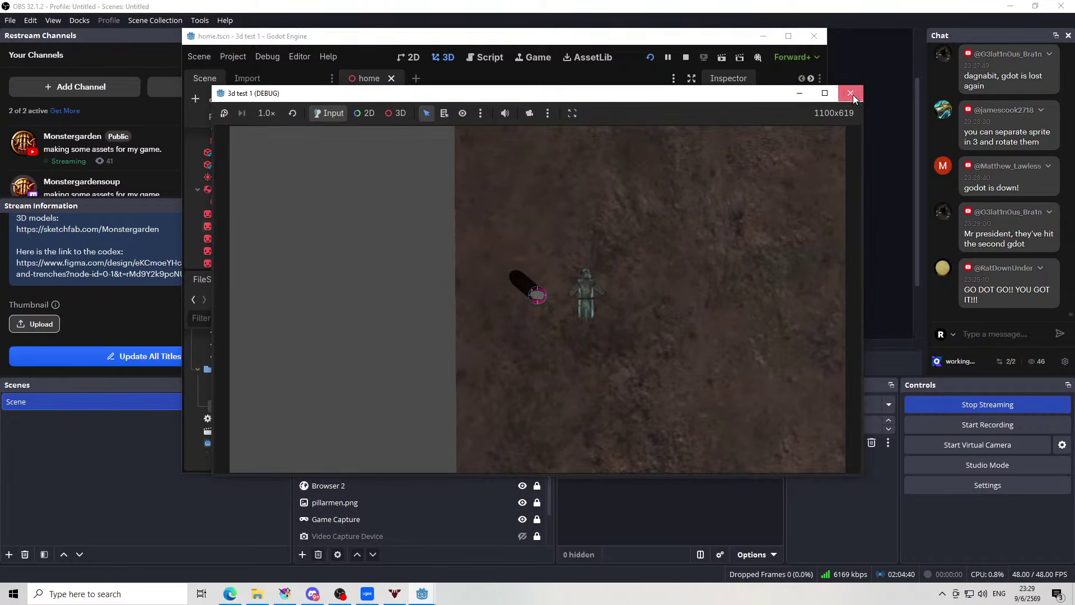
# Select the game camera above the character and move it down closer to the ground
pyautogui.scroll(-20, 551, 232)
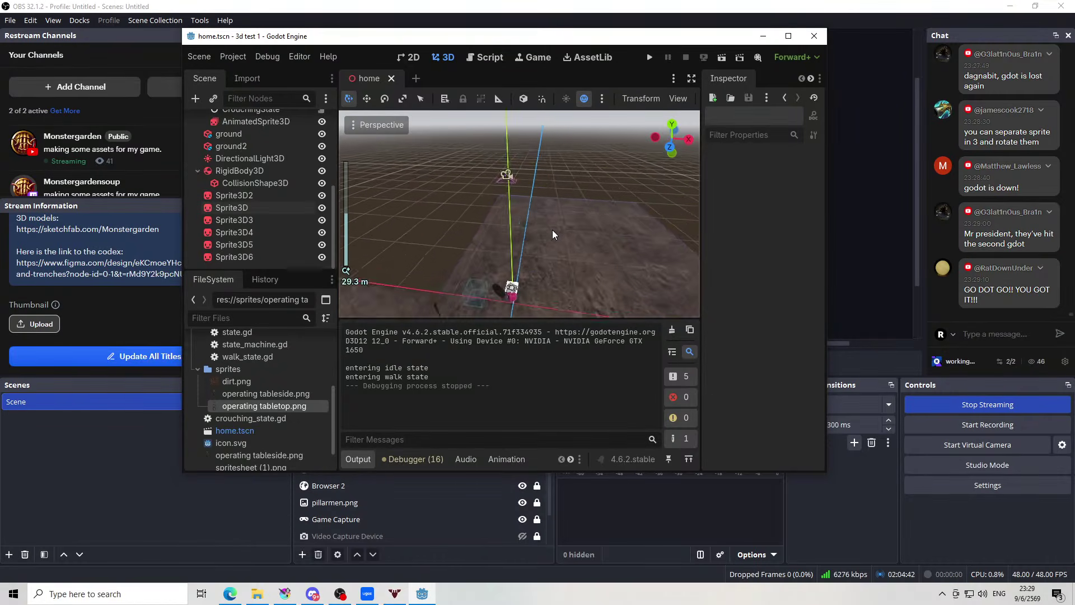
pyautogui.click(515, 202)
pyautogui.moveTo(563, 203); pyautogui.dragTo(514, 168)
pyautogui.scroll(-2, 529, 145)
# Run the project again and walk the character around both sides of the operating table to check its depth under the closer camera
pyautogui.click(650, 58)
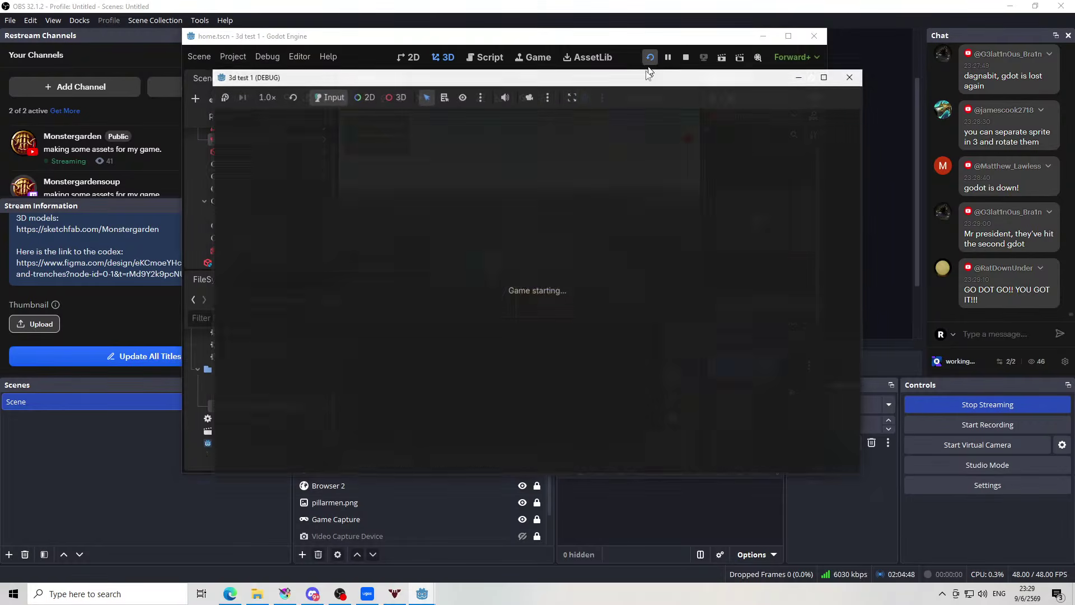
pyautogui.press('w')
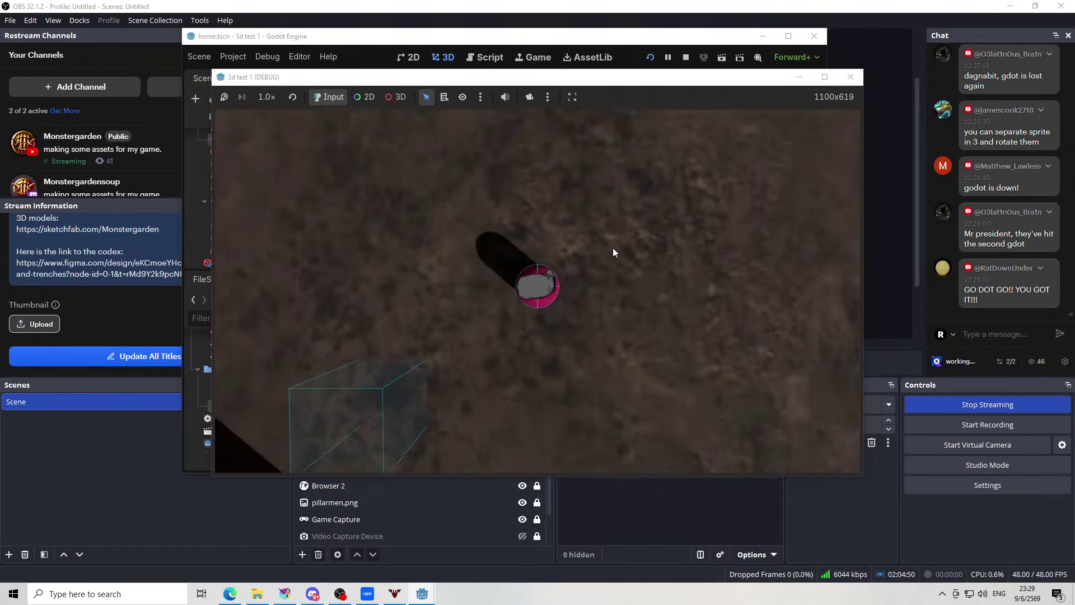
pyautogui.press('a')
pyautogui.press('a')
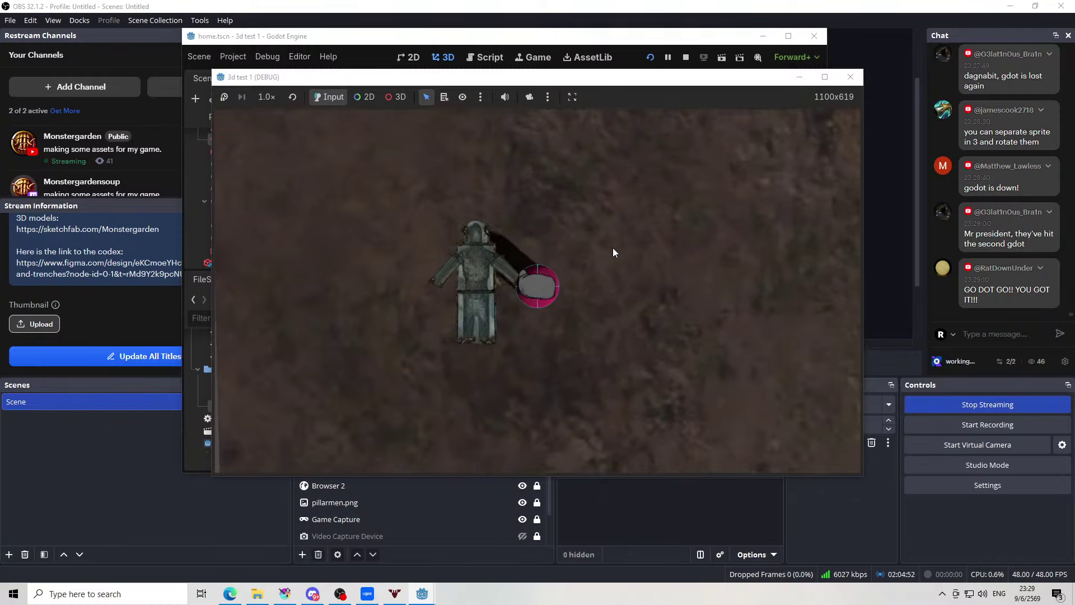
pyautogui.press('s')
pyautogui.press('w')
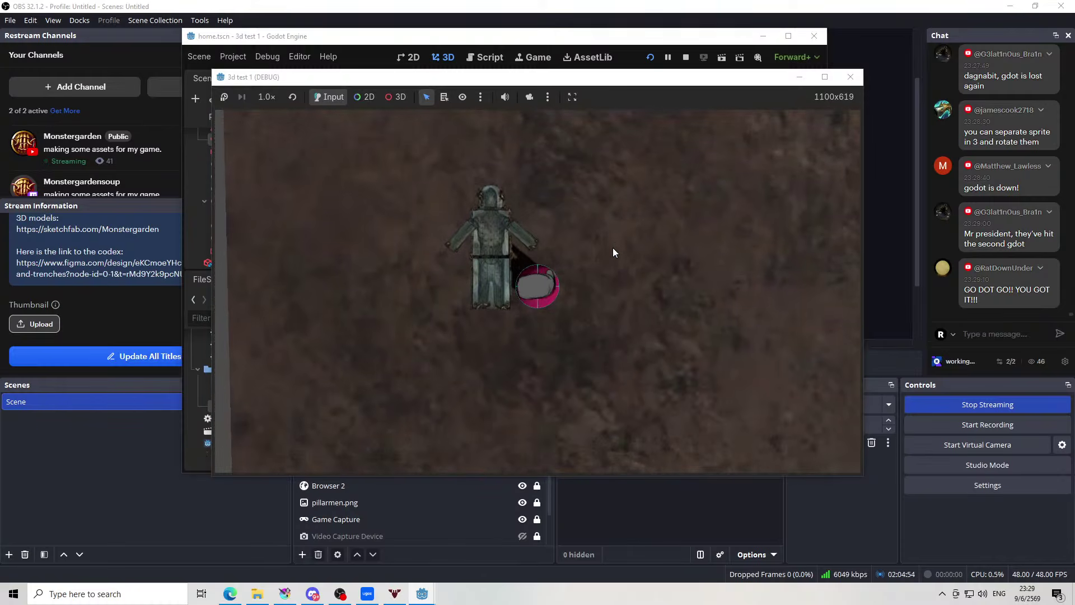
pyautogui.press('s')
pyautogui.press('a')
pyautogui.press('w')
pyautogui.press('a')
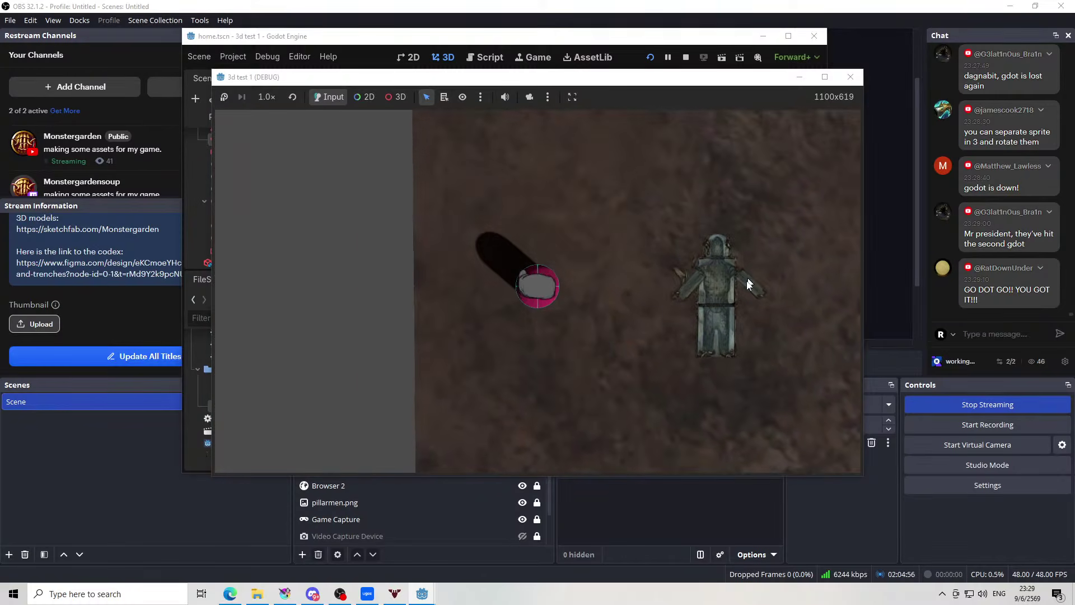
pyautogui.press('s')
pyautogui.press('d')
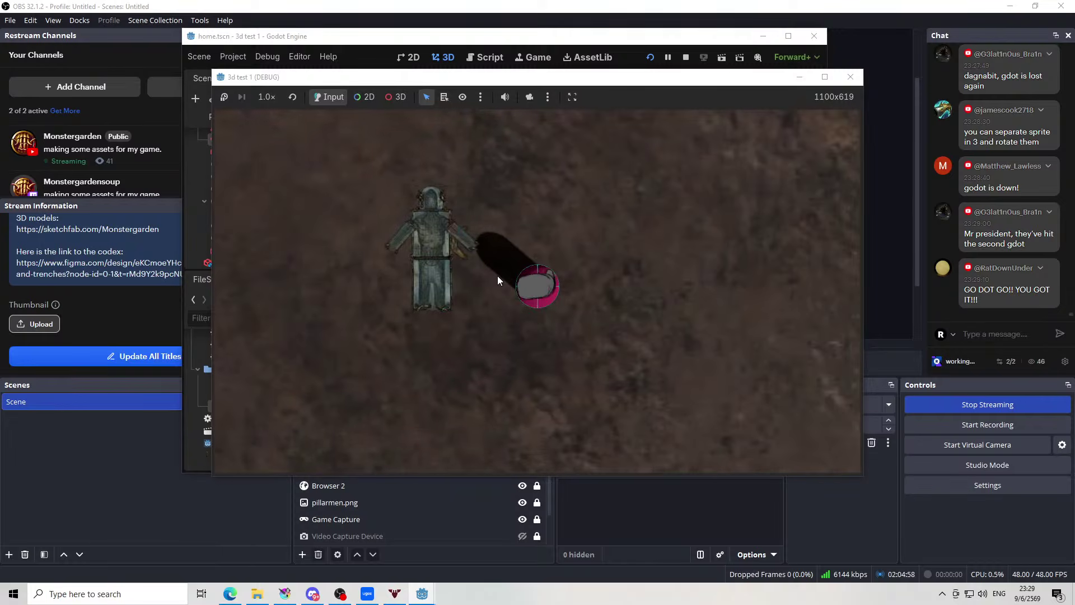
pyautogui.press('d')
pyautogui.press('w')
pyautogui.press('d')
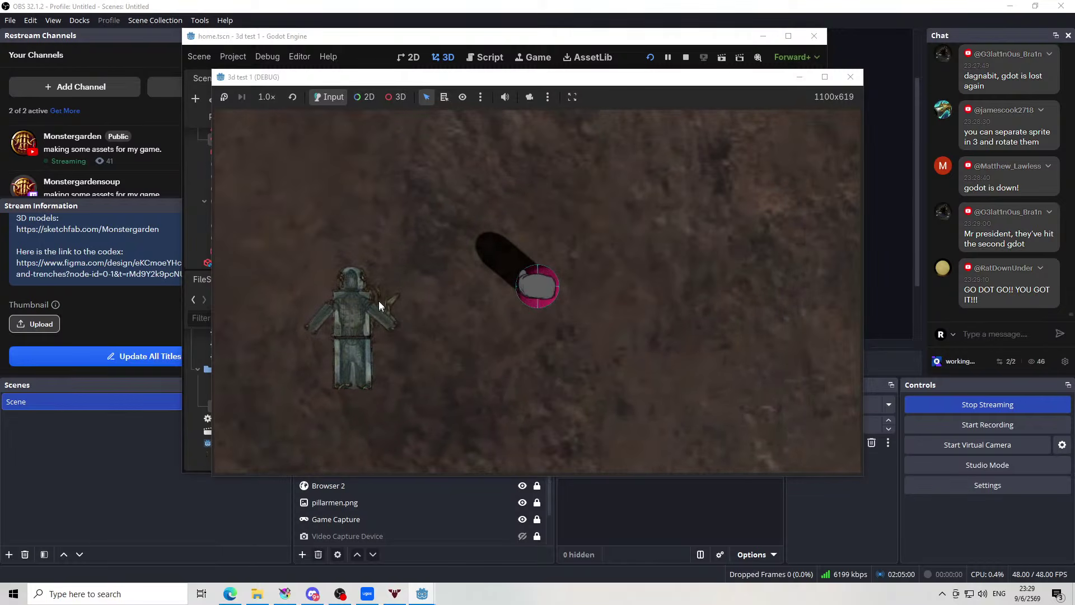
pyautogui.press('s')
pyautogui.press('a')
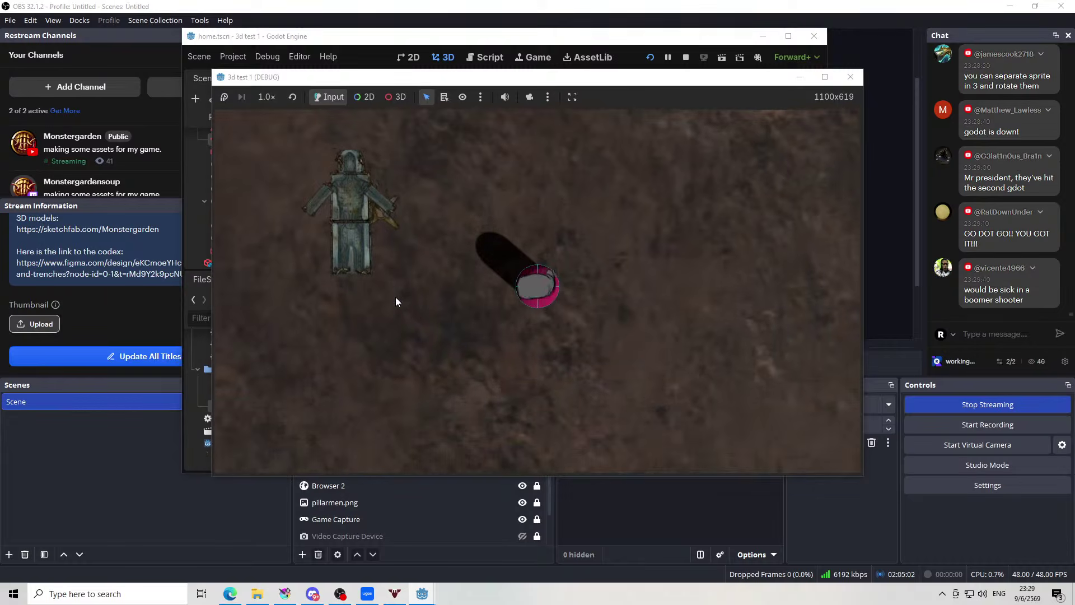
pyautogui.press('d')
pyautogui.press('w')
pyautogui.press('a')
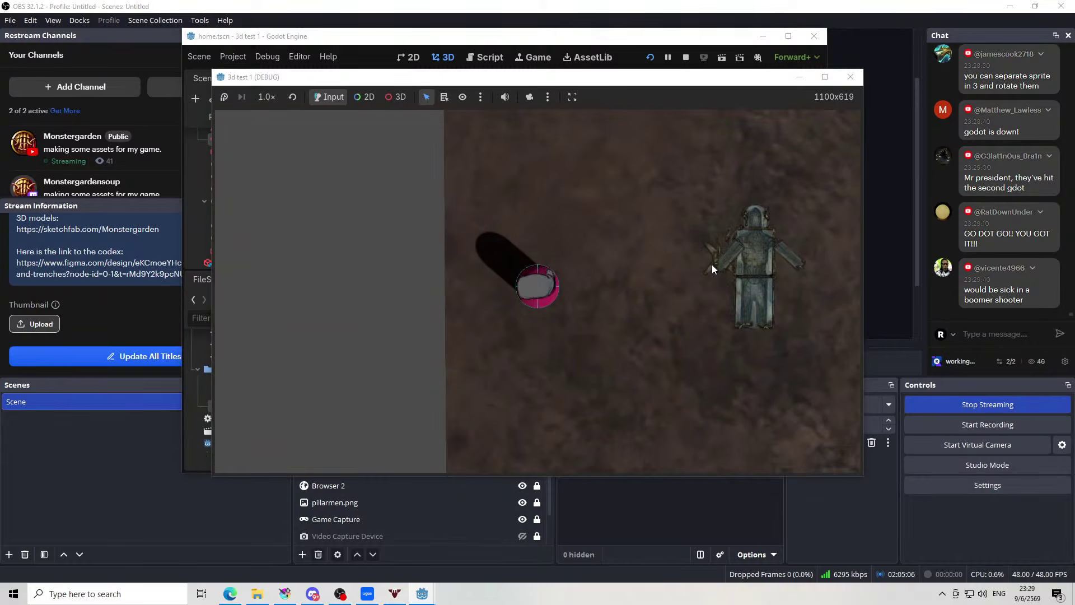
pyautogui.press('w')
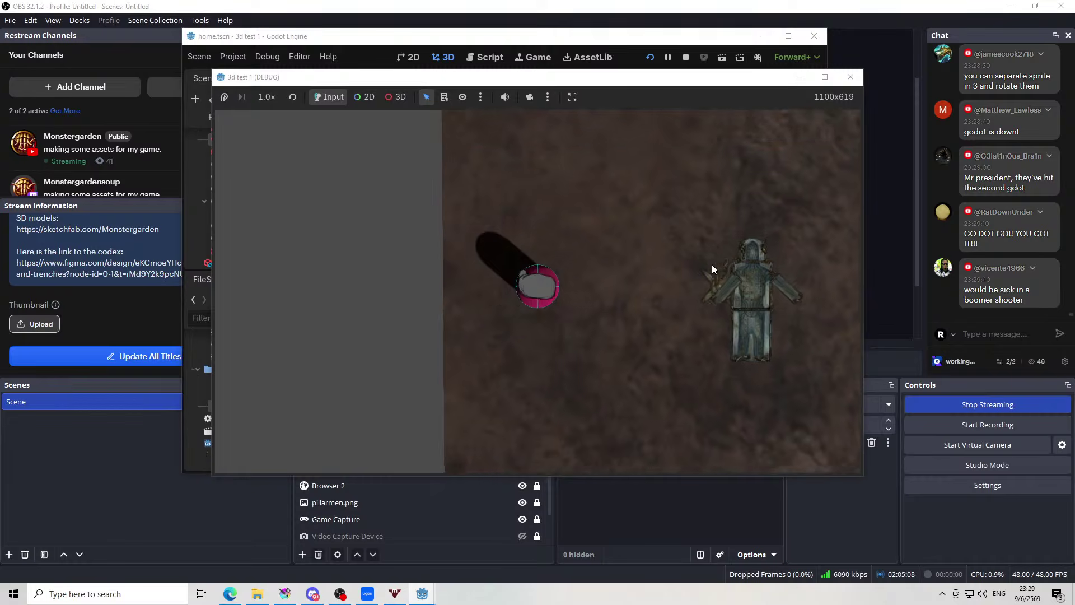
pyautogui.press('d')
pyautogui.press('s')
pyautogui.press('a')
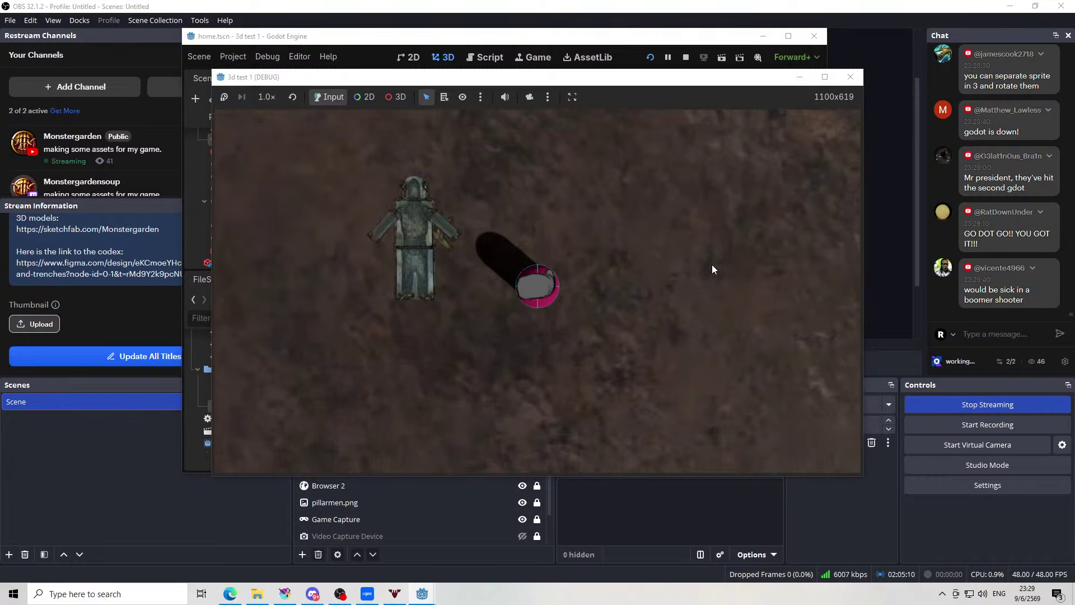
pyautogui.press('w')
pyautogui.press('d')
pyautogui.press('d')
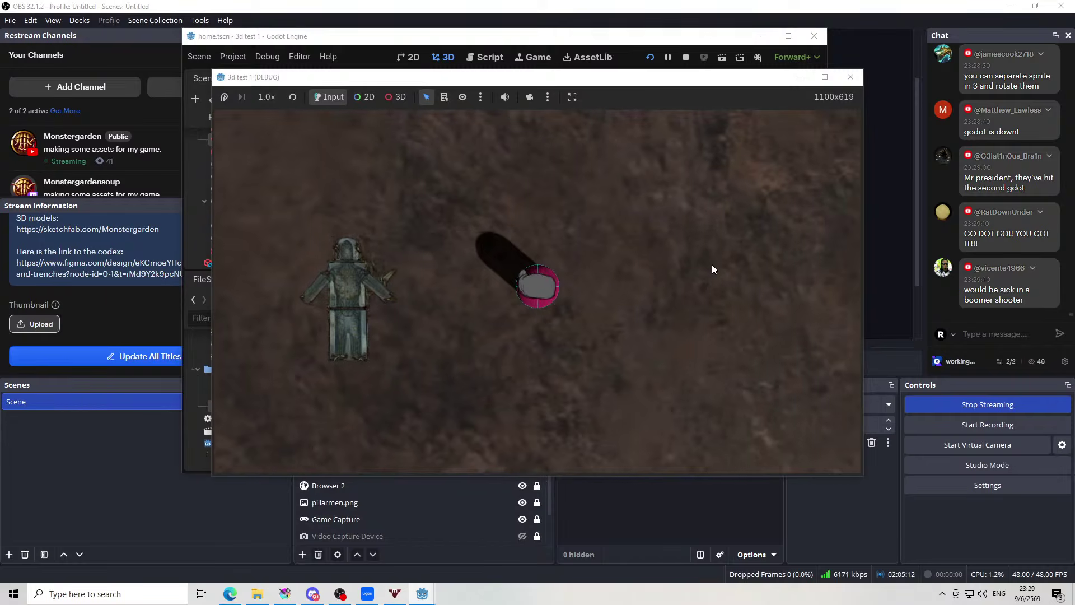
# Walk the character around the operating table in the running game to examine its parallax and depth from different sides
pyautogui.press('a')
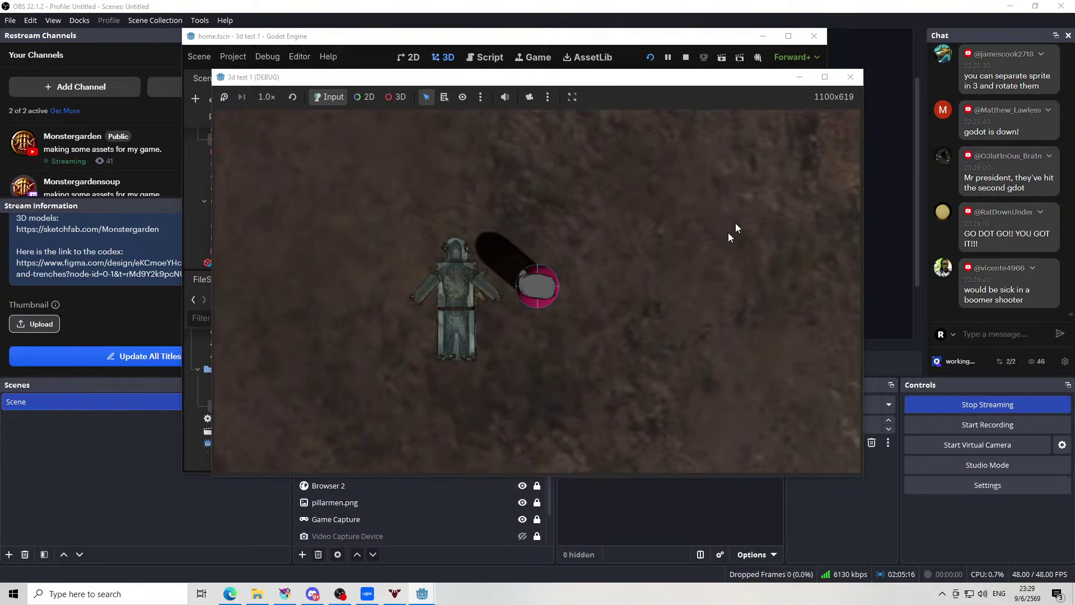
pyautogui.press('a')
pyautogui.press('w')
pyautogui.press('a')
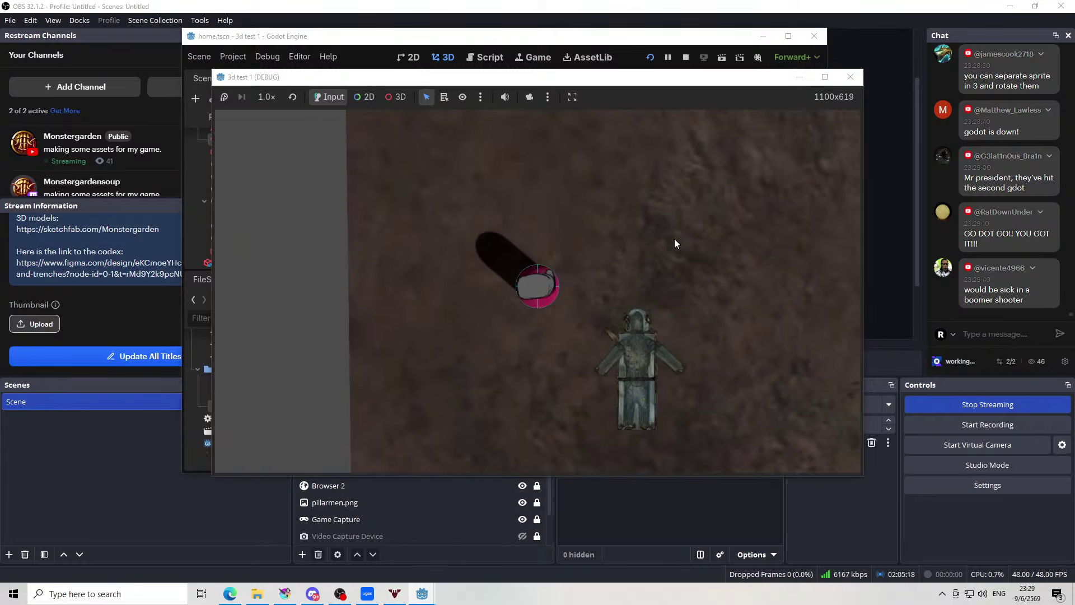
pyautogui.press('s')
pyautogui.press('d')
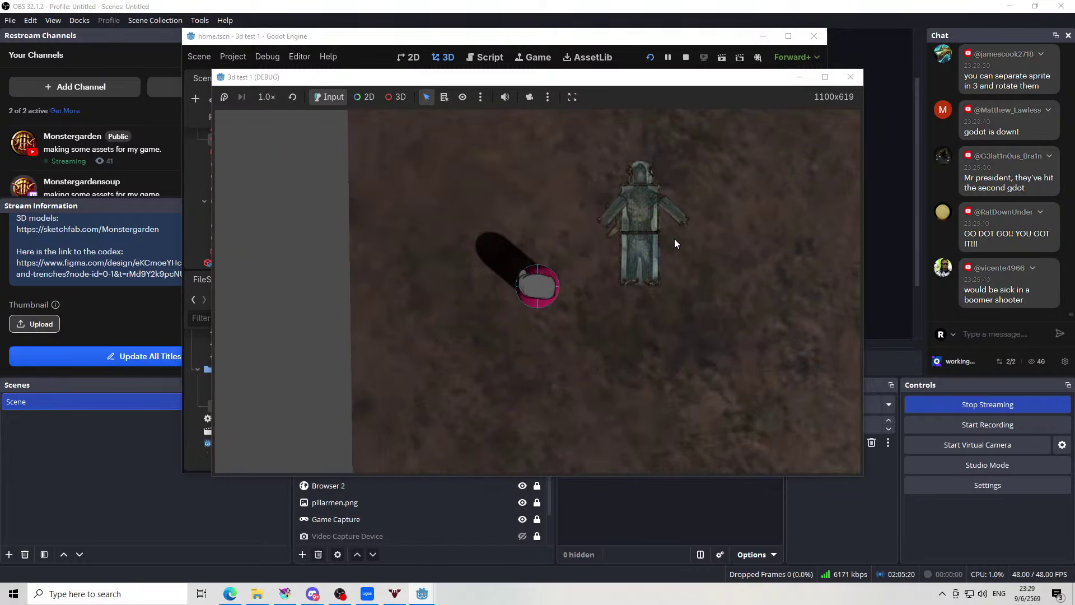
pyautogui.press('d')
pyautogui.press('w')
pyautogui.press('a')
pyautogui.press('w')
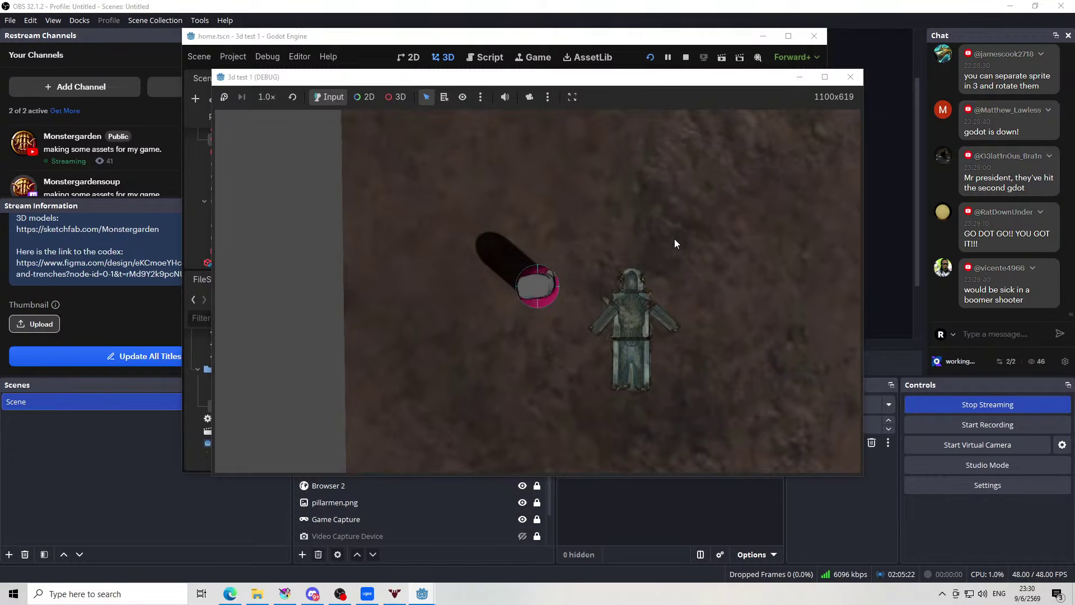
pyautogui.press('d')
pyautogui.press('s')
pyautogui.press('a')
pyautogui.press('w')
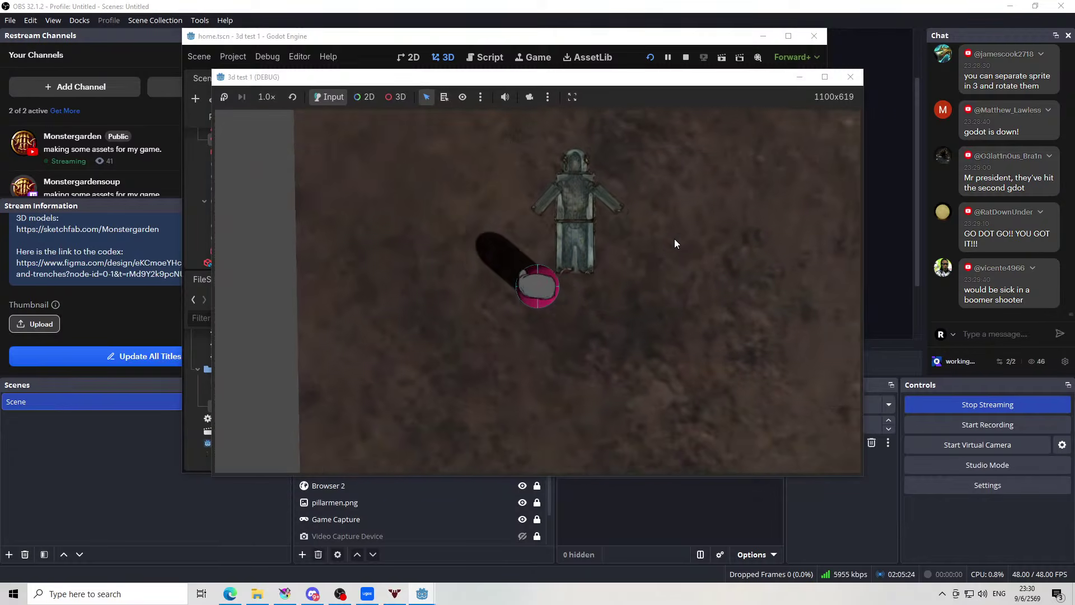
pyautogui.press('a')
pyautogui.press('w')
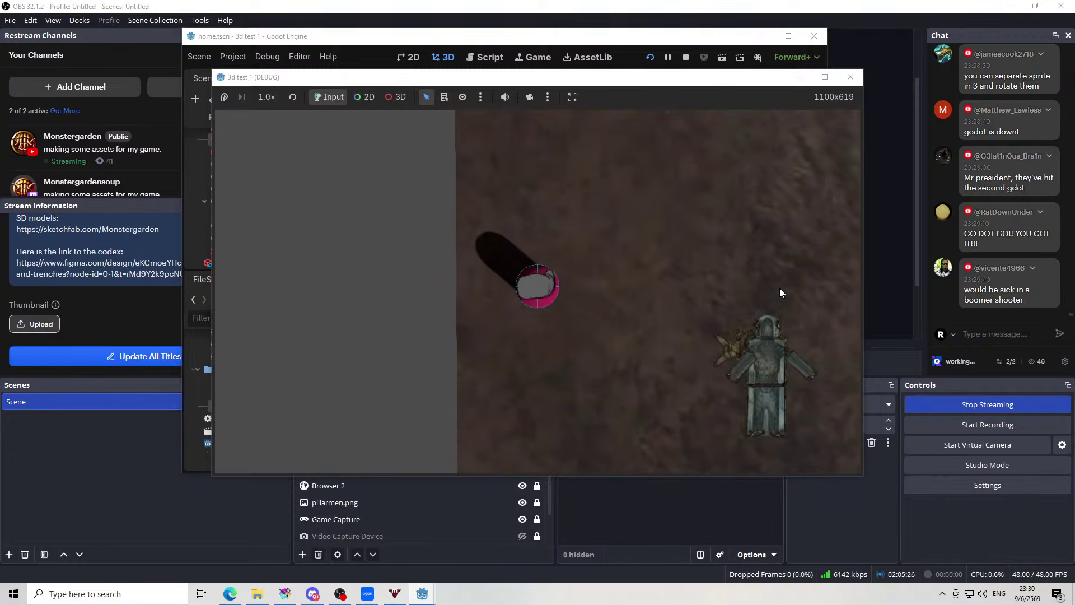
pyautogui.press('s')
pyautogui.press('d')
pyautogui.press('w')
pyautogui.press('a')
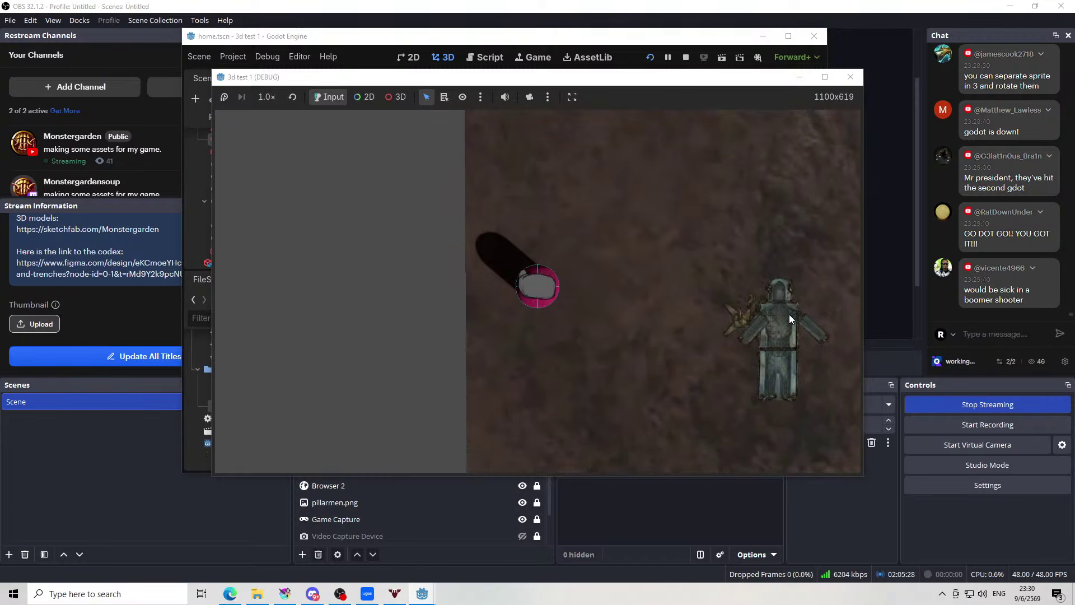
pyautogui.press('d')
pyautogui.press('w')
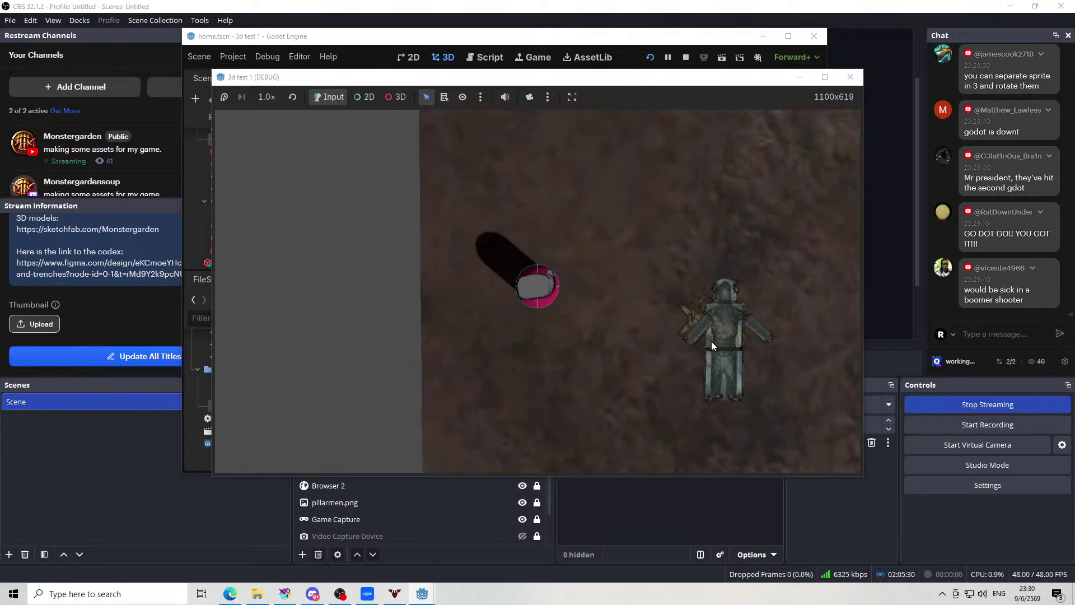
pyautogui.press('a')
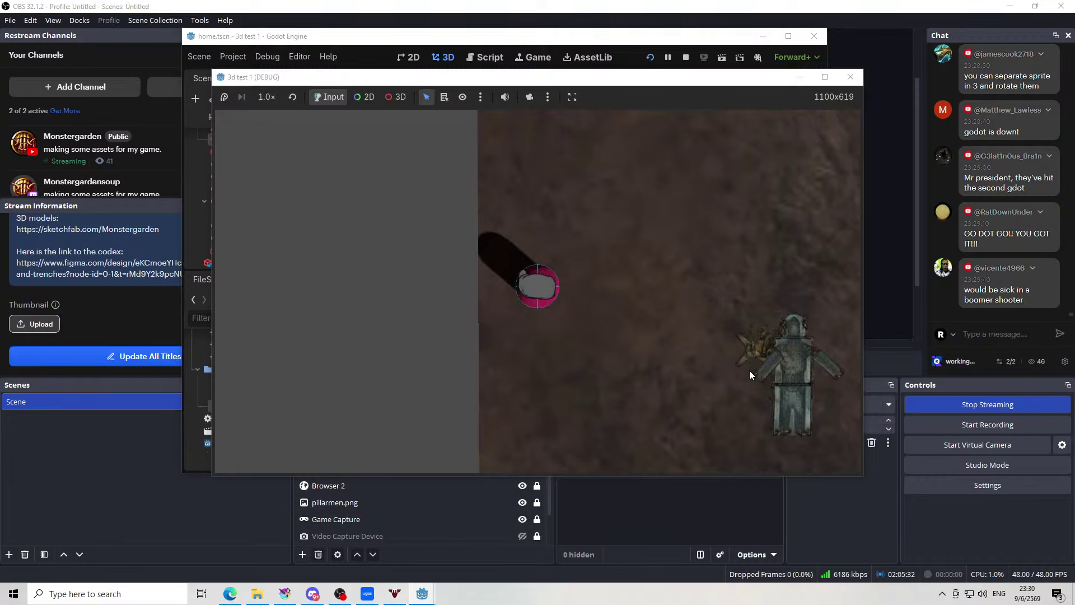
pyautogui.press('d')
pyautogui.press('a')
pyautogui.press('w')
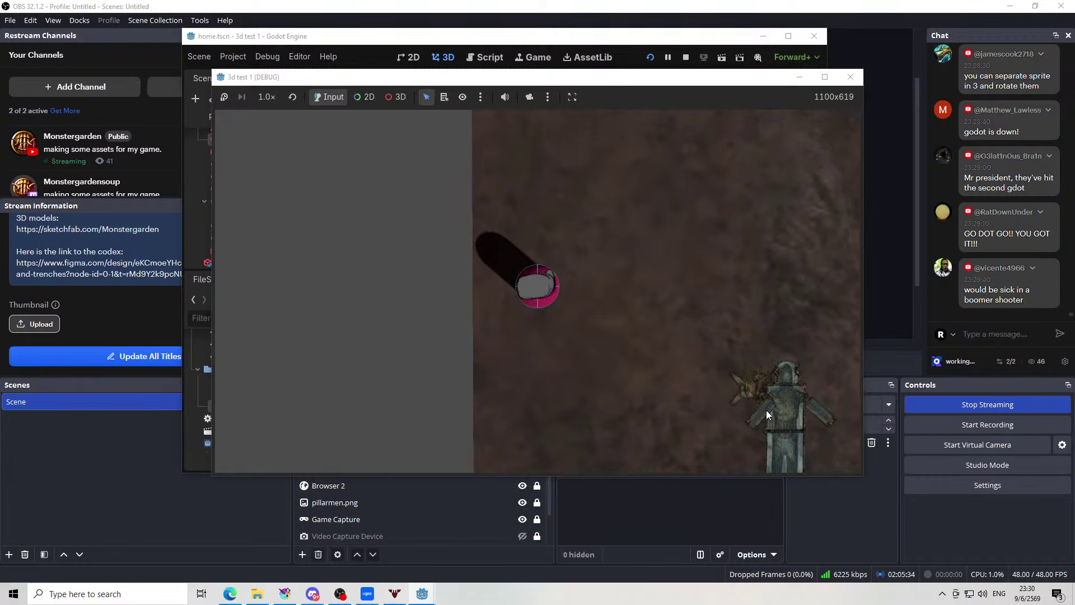
pyautogui.press('s')
pyautogui.press('d')
pyautogui.press('d')
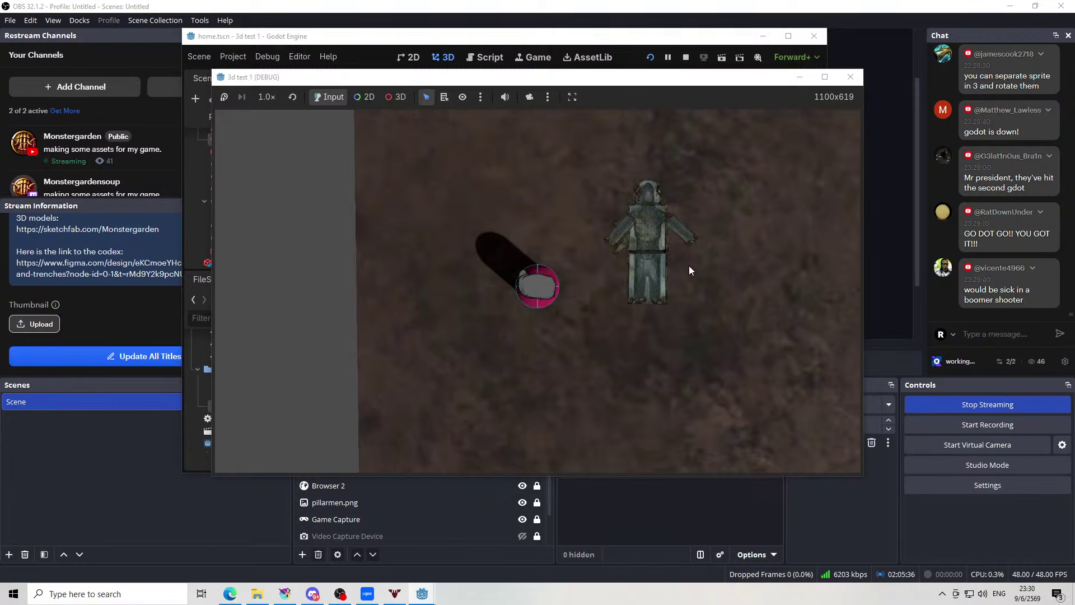
# Walk the character away from the operating table to the wireframe box near the ground's edge and start back
pyautogui.press('a')
pyautogui.press('s')
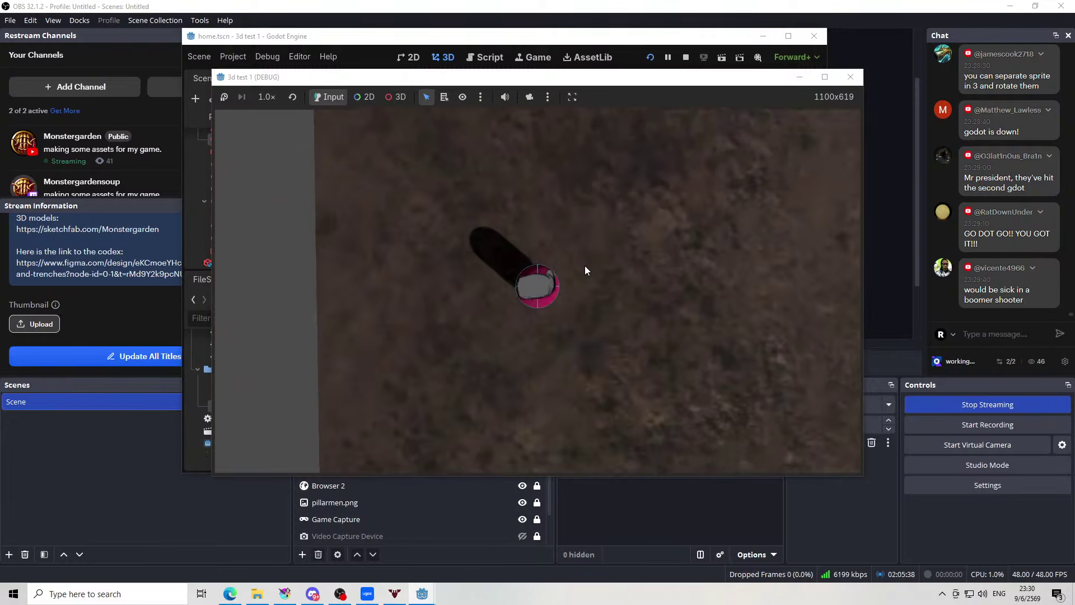
pyautogui.press('a')
pyautogui.press('w')
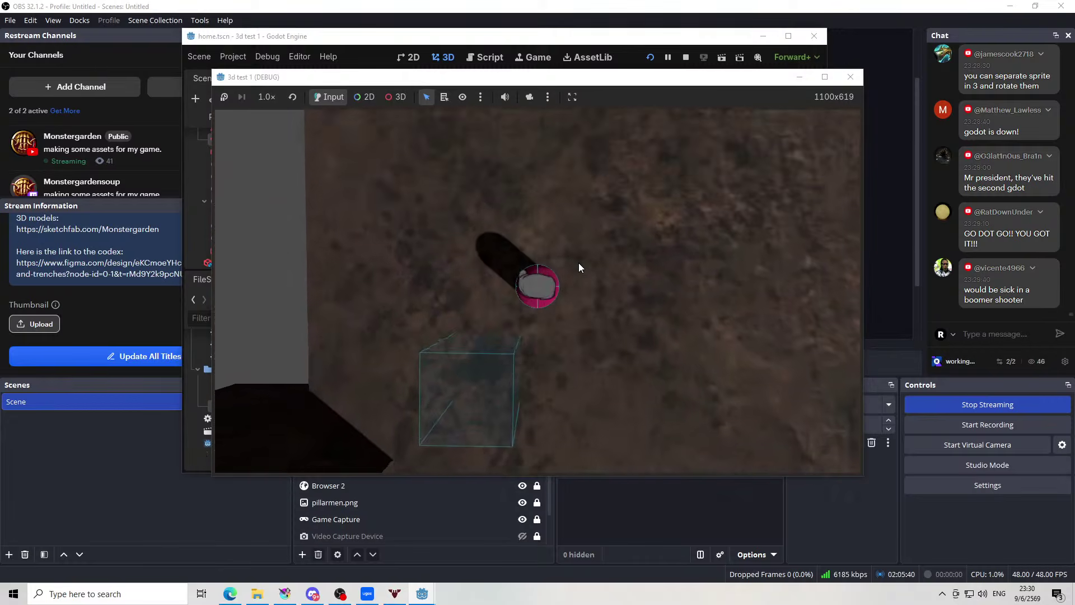
pyautogui.press('s')
pyautogui.press('d')
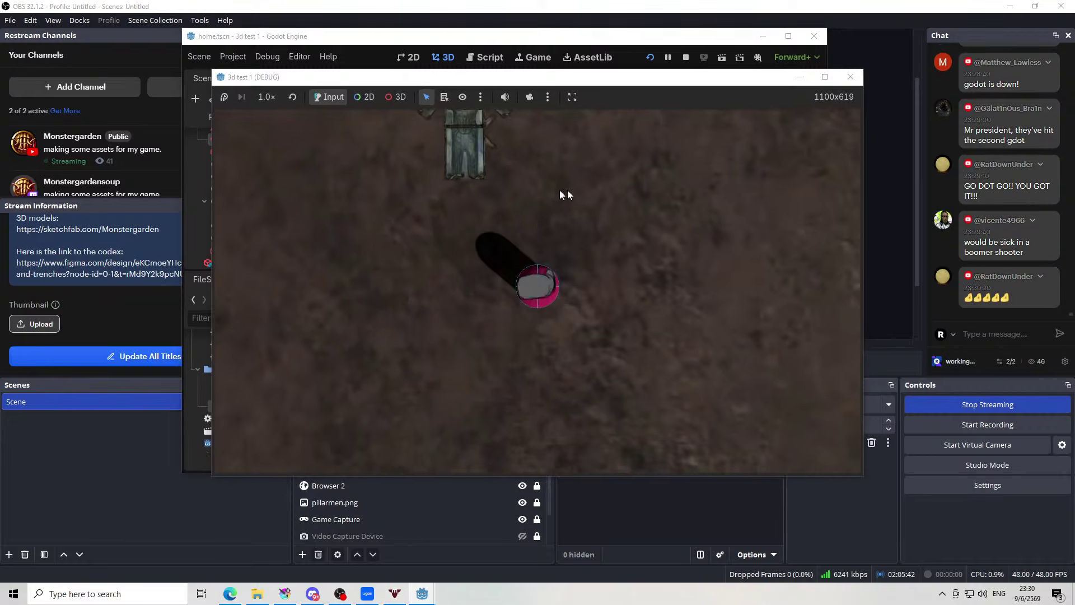
# Walk the character past both sides of the operating table once more to check its depth, and close the game window
pyautogui.press('w')
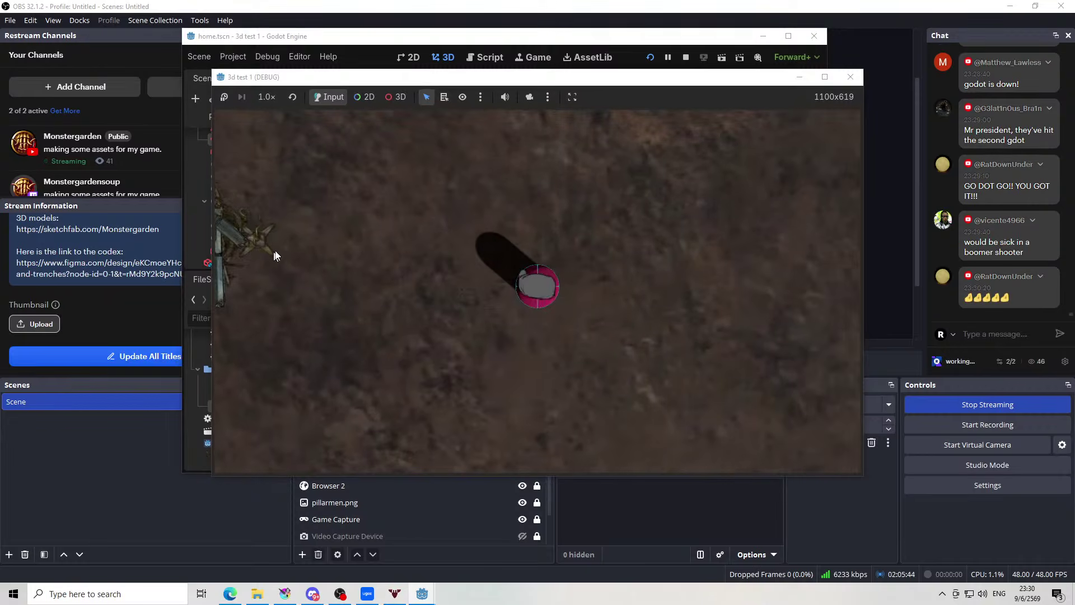
pyautogui.press('a')
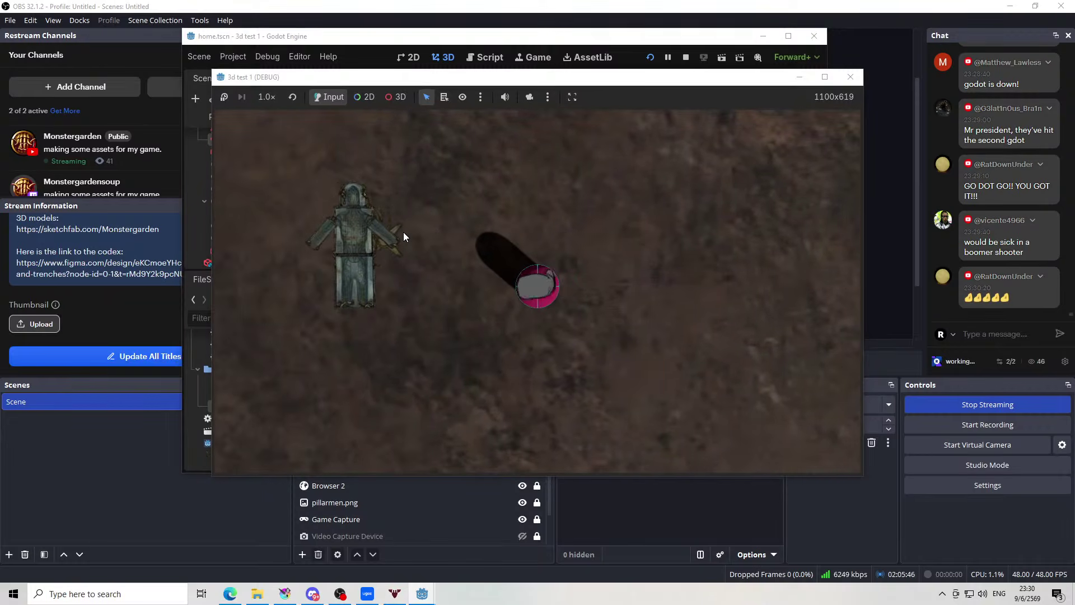
pyautogui.press('d')
pyautogui.press('w')
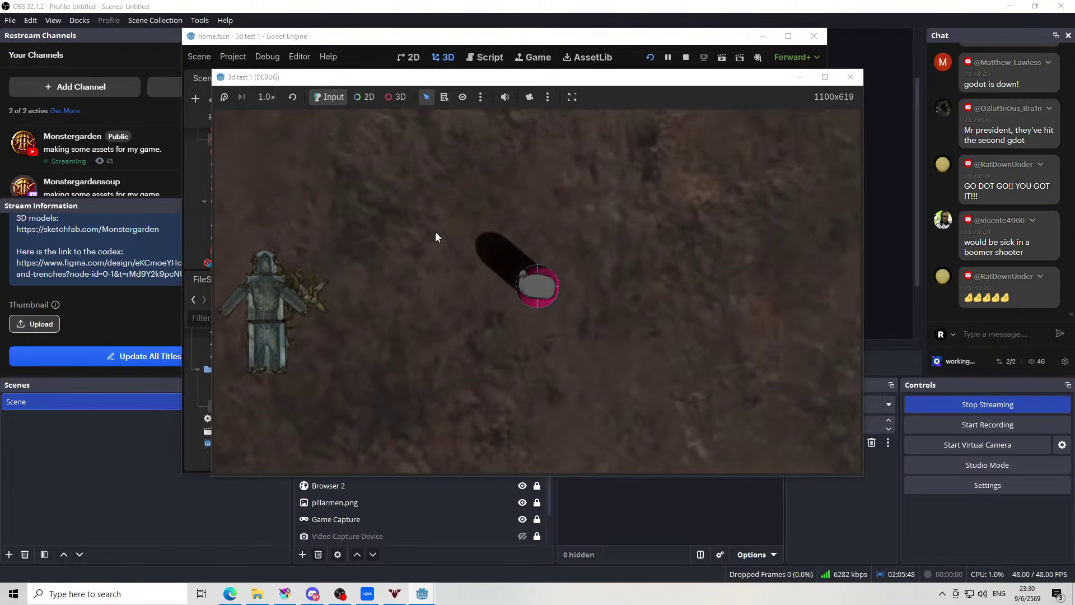
pyautogui.press('a')
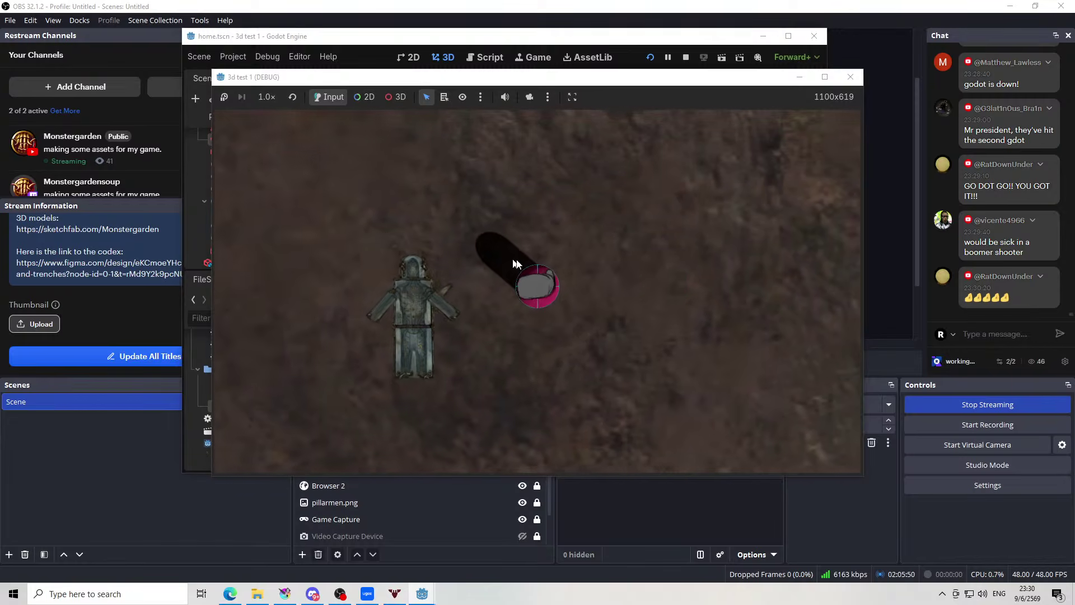
pyautogui.press('s')
pyautogui.press('a')
pyautogui.press('w')
pyautogui.press('w')
pyautogui.press('d')
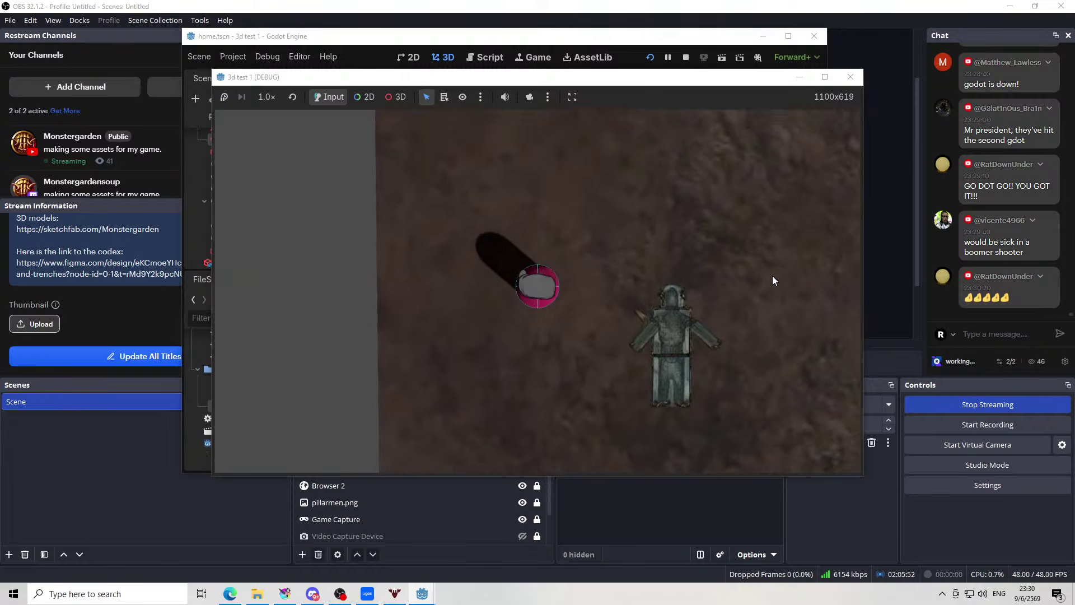
pyautogui.press('s')
pyautogui.press('d')
pyautogui.press('s')
pyautogui.press('d')
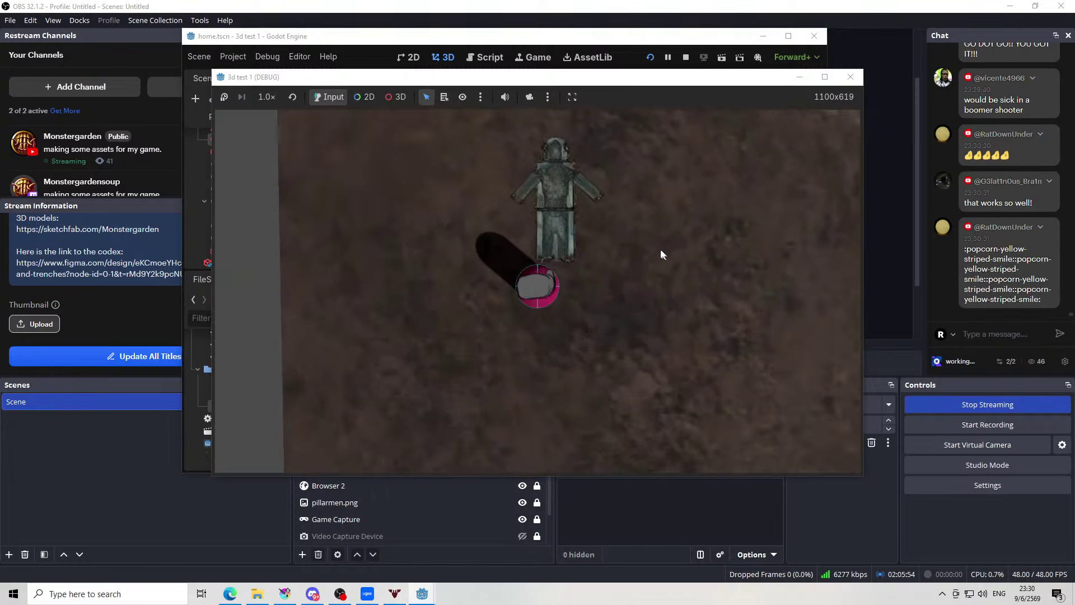
pyautogui.press('w')
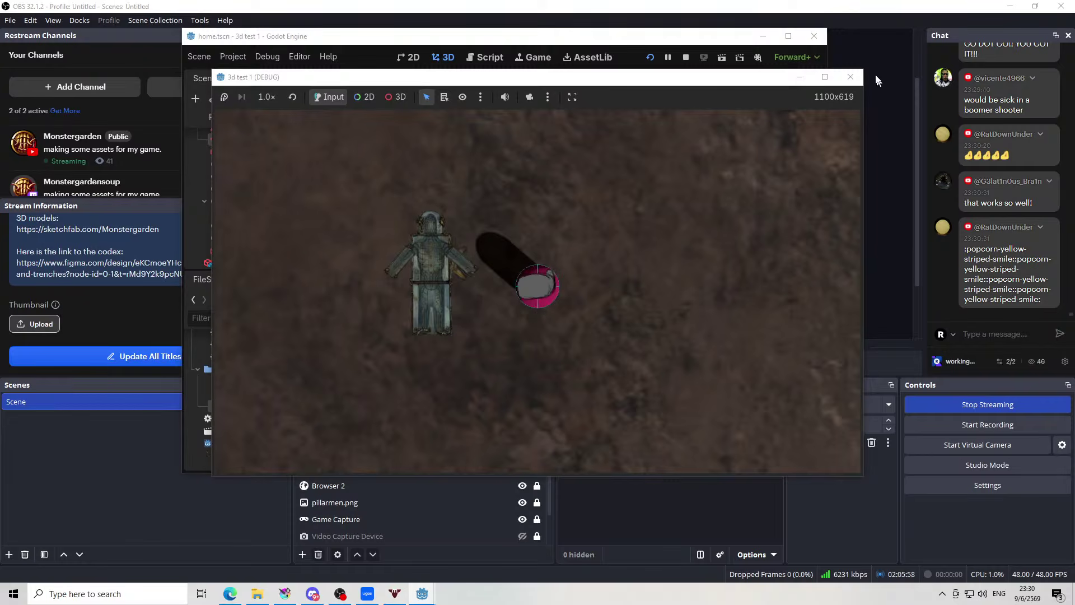
pyautogui.click(857, 76)
# Select the tabletop sprite Sprite3D and examine the operating table up close in the 3D view
pyautogui.moveTo(548, 271); pyautogui.dragTo(526, 241)
pyautogui.scroll(8, 543, 250)
pyautogui.scroll(6, 523, 137)
pyautogui.scroll(5, 526, 241)
pyautogui.click(525, 243)
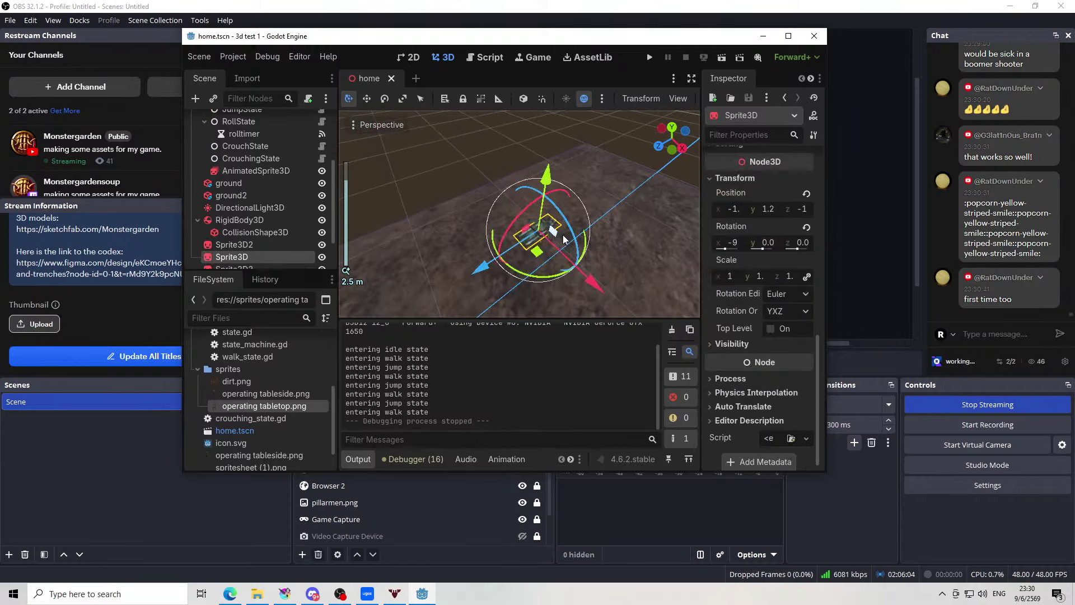
pyautogui.scroll(5, 629, 291)
pyautogui.scroll(-5, 629, 291)
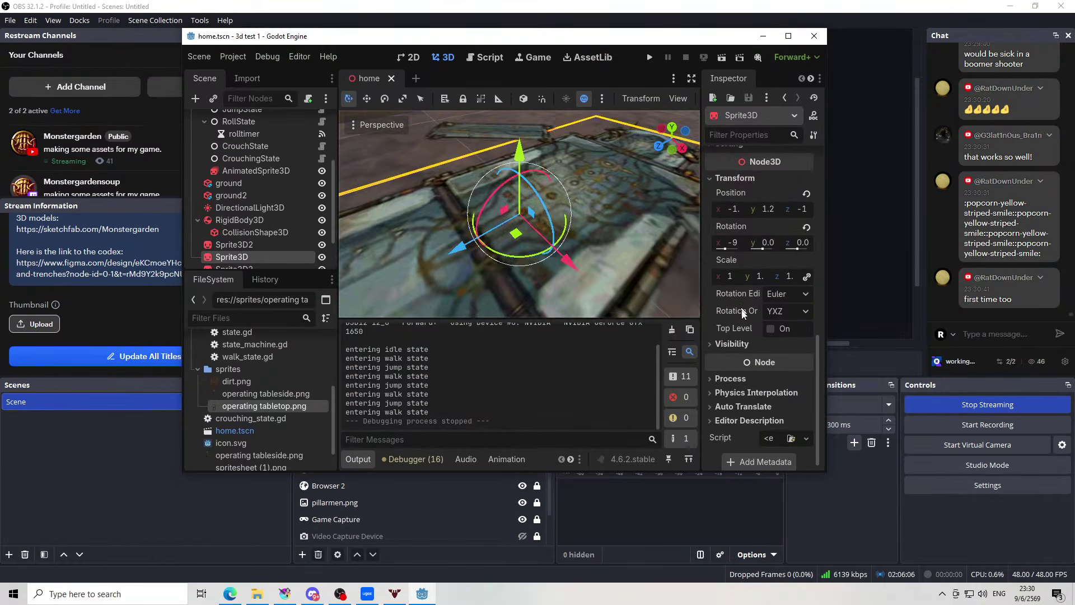
pyautogui.moveTo(579, 186); pyautogui.dragTo(613, 190)
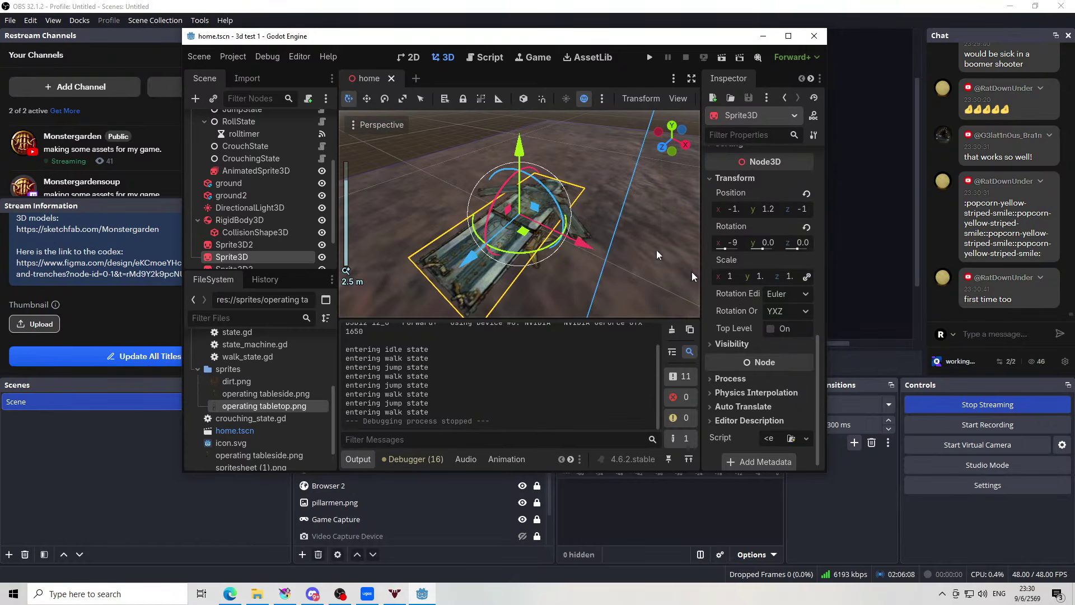
pyautogui.scroll(-2, 746, 358)
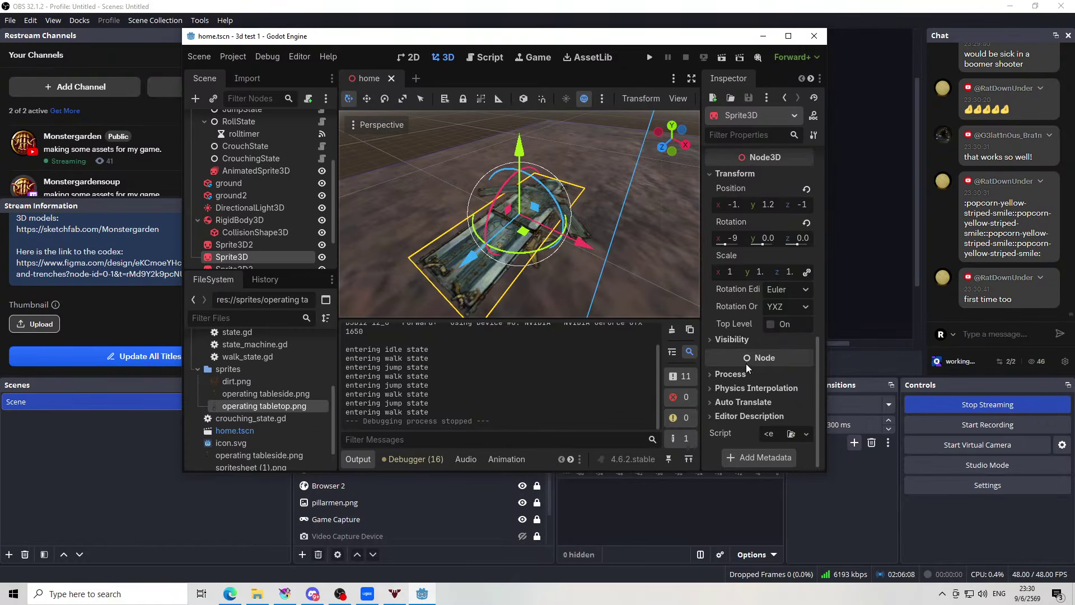
# Look through the tabletop sprite's visibility, geometry and visibility range properties
pyautogui.click(710, 338)
pyautogui.click(721, 341)
pyautogui.scroll(5, 721, 339)
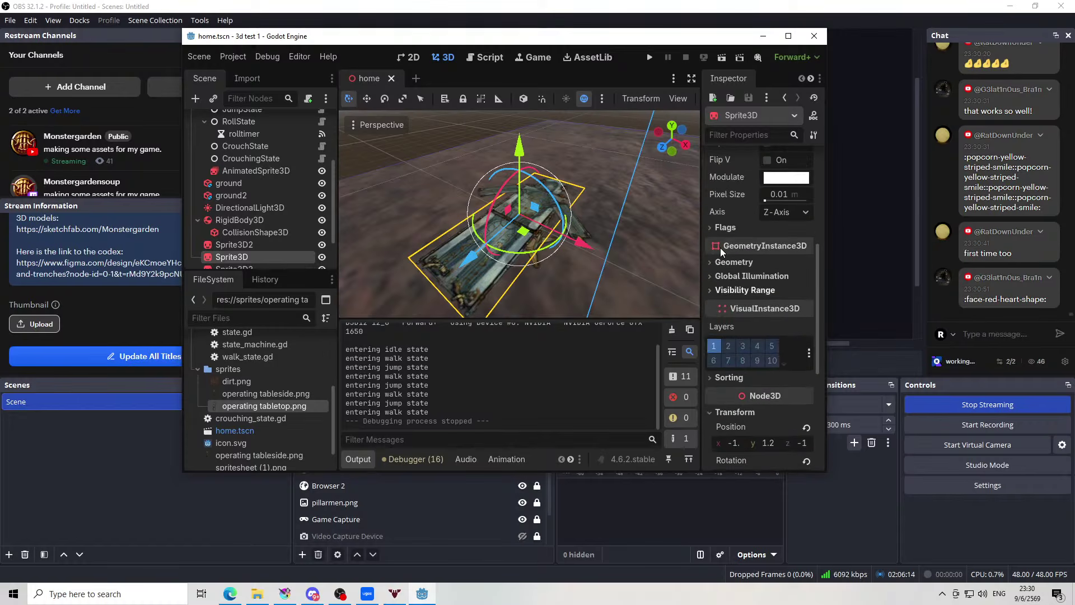
pyautogui.scroll(2, 719, 248)
pyautogui.click(709, 302)
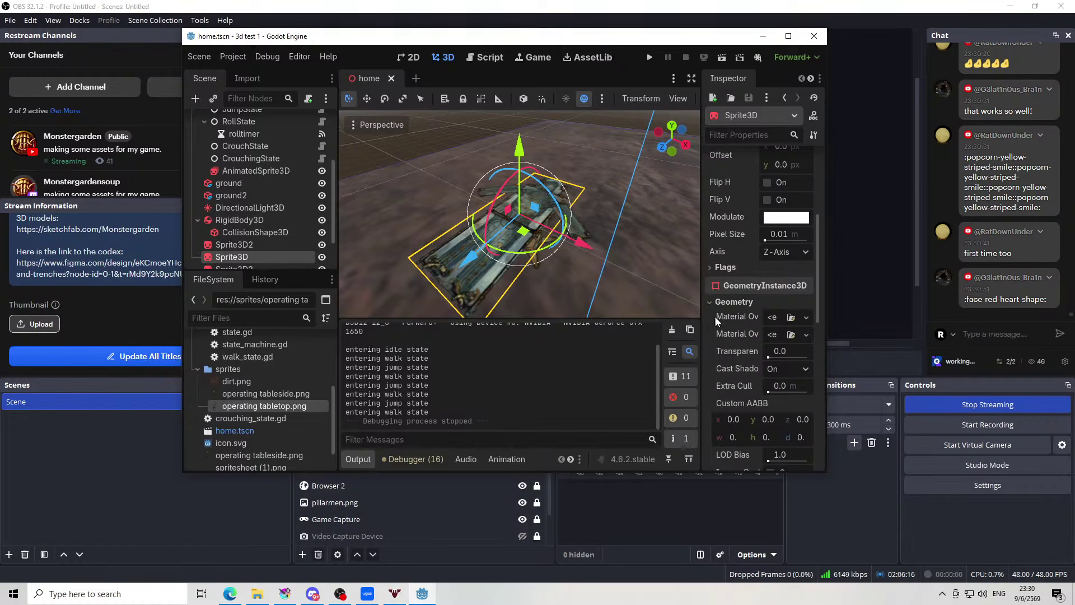
pyautogui.scroll(-3, 603, 249)
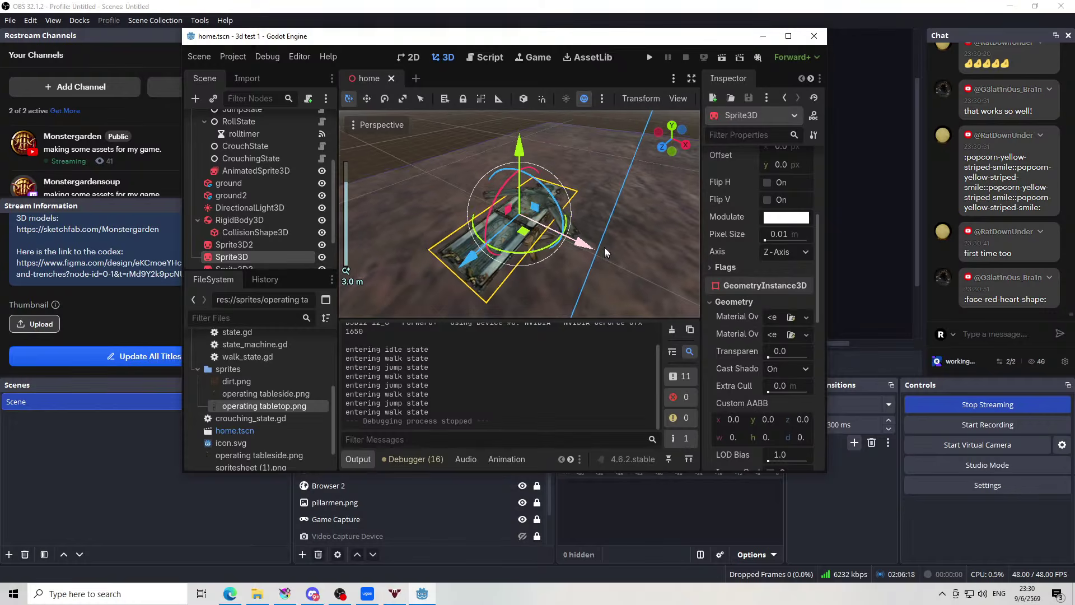
pyautogui.moveTo(605, 248); pyautogui.dragTo(710, 306)
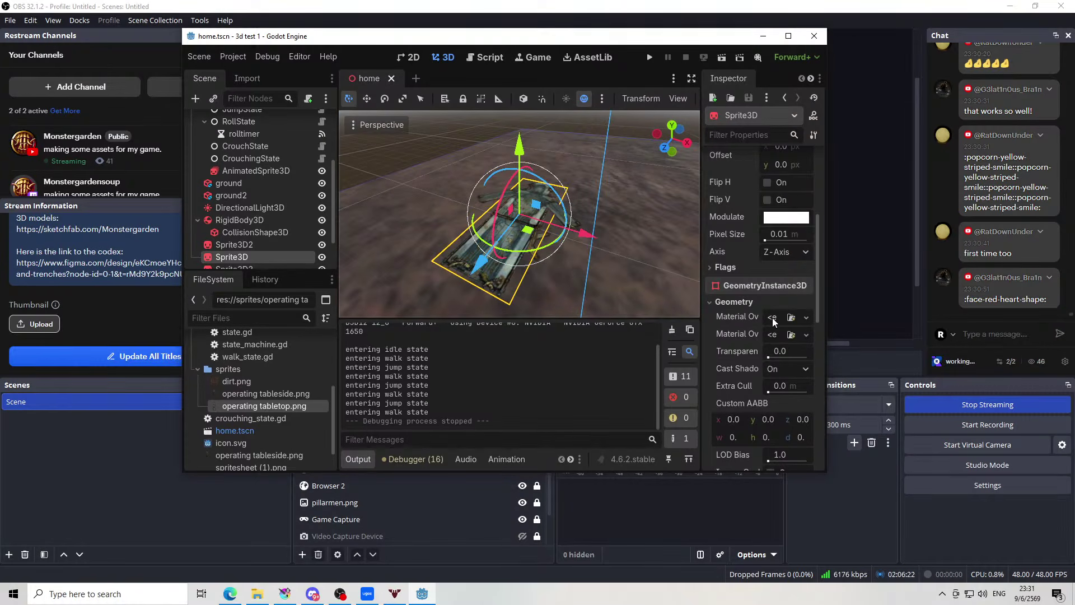
pyautogui.scroll(-1, 737, 332)
pyautogui.click(721, 261)
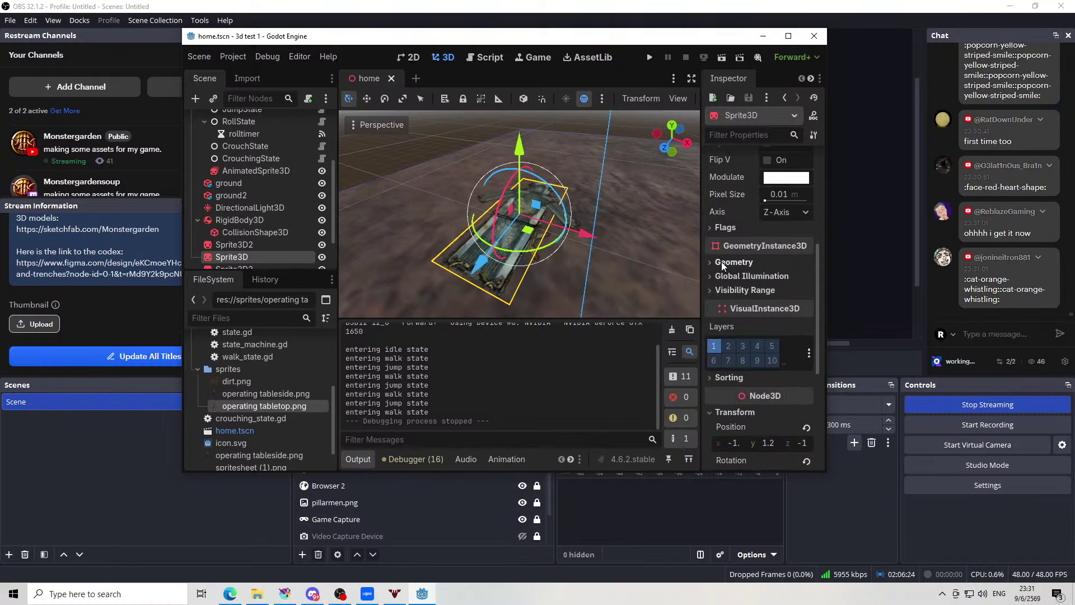
pyautogui.click(709, 289)
pyautogui.click(708, 290)
# Try Dynamic as the tabletop sprite's global illumination mode, and set it back to Static
pyautogui.click(711, 277)
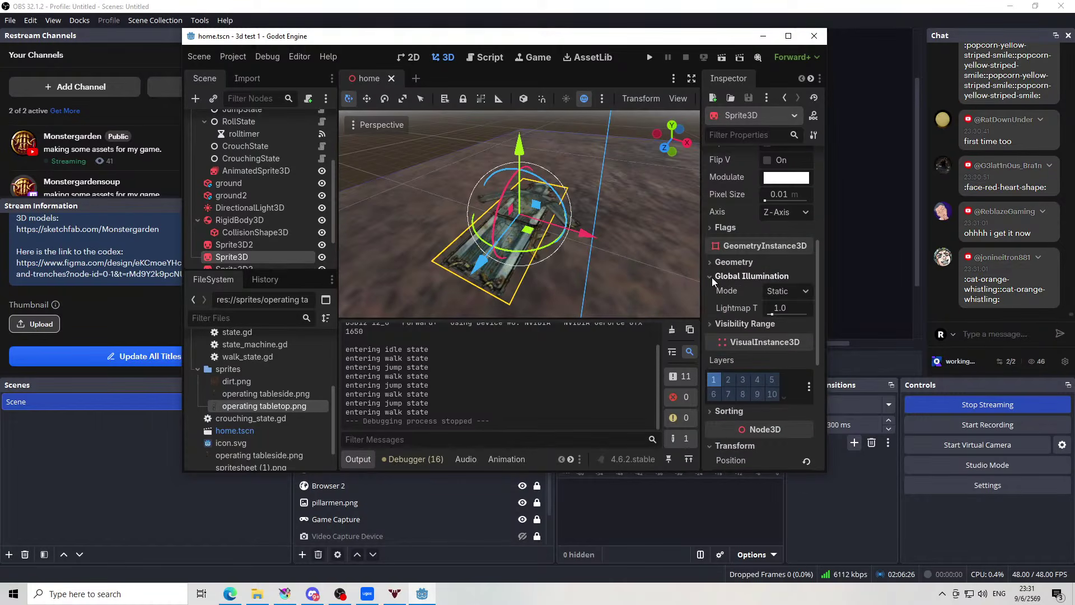
pyautogui.click(794, 296)
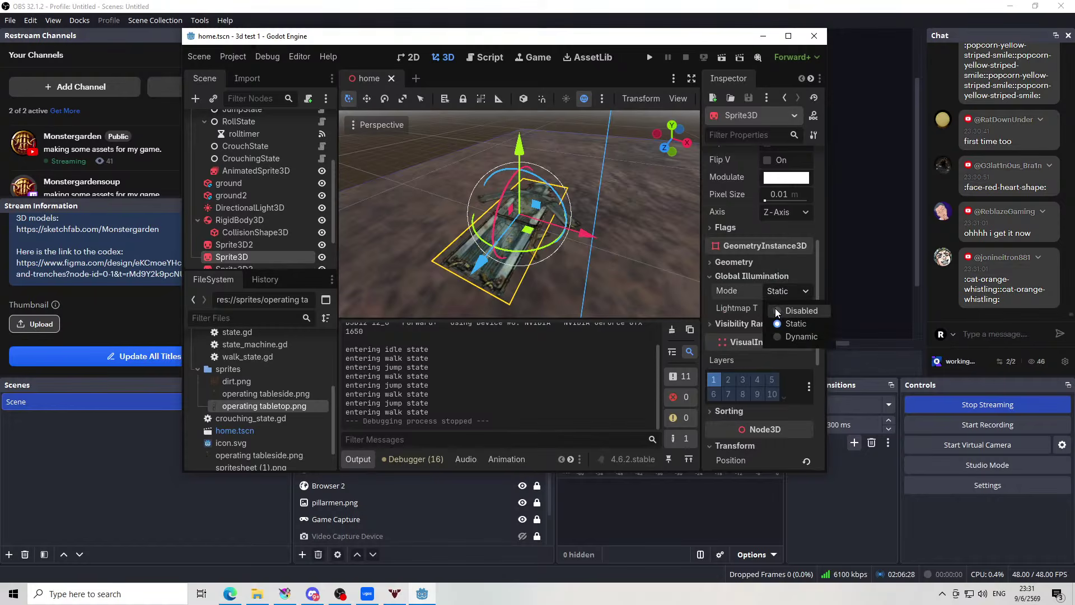
pyautogui.click(776, 335)
pyautogui.moveTo(609, 272); pyautogui.dragTo(640, 271)
pyautogui.click(752, 291)
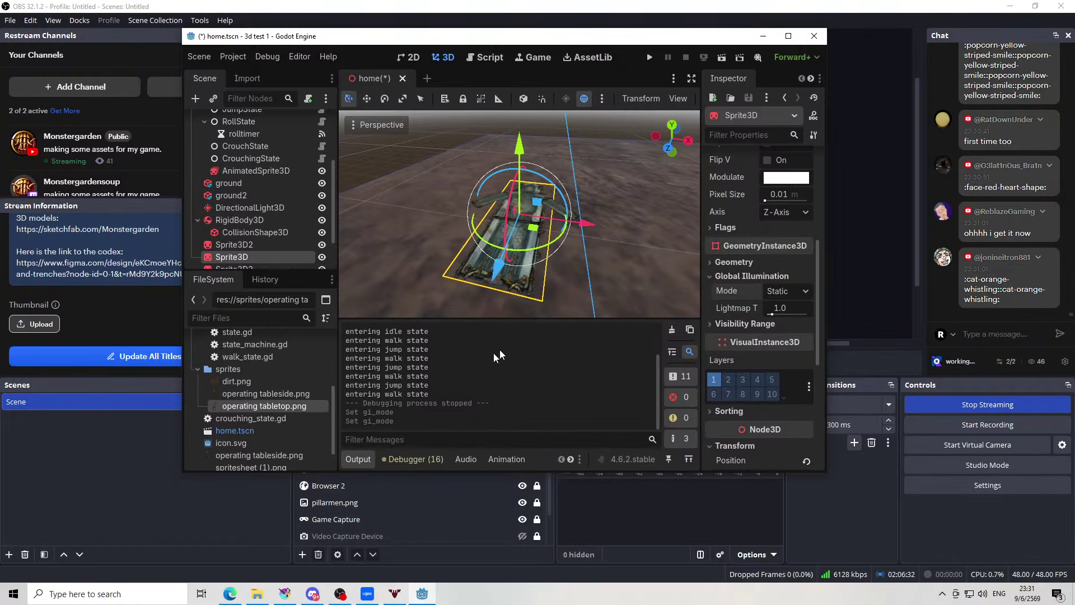
# Switch back to the Godot editor and look over the operating table in the home scene
pyautogui.click(511, 442)
pyautogui.click(515, 398)
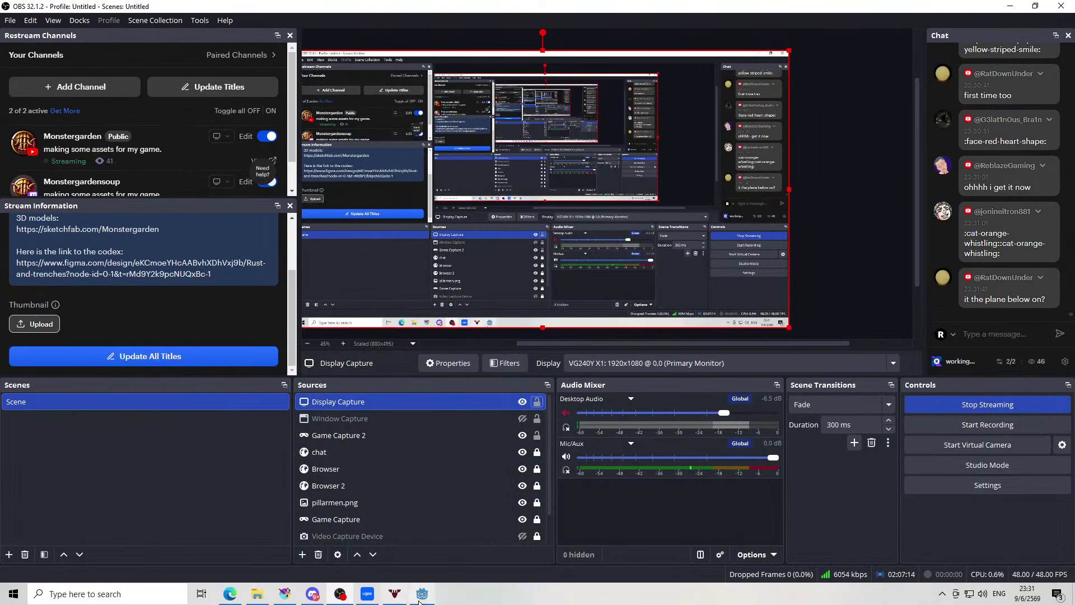
pyautogui.click(422, 594)
pyautogui.moveTo(540, 257); pyautogui.dragTo(524, 264)
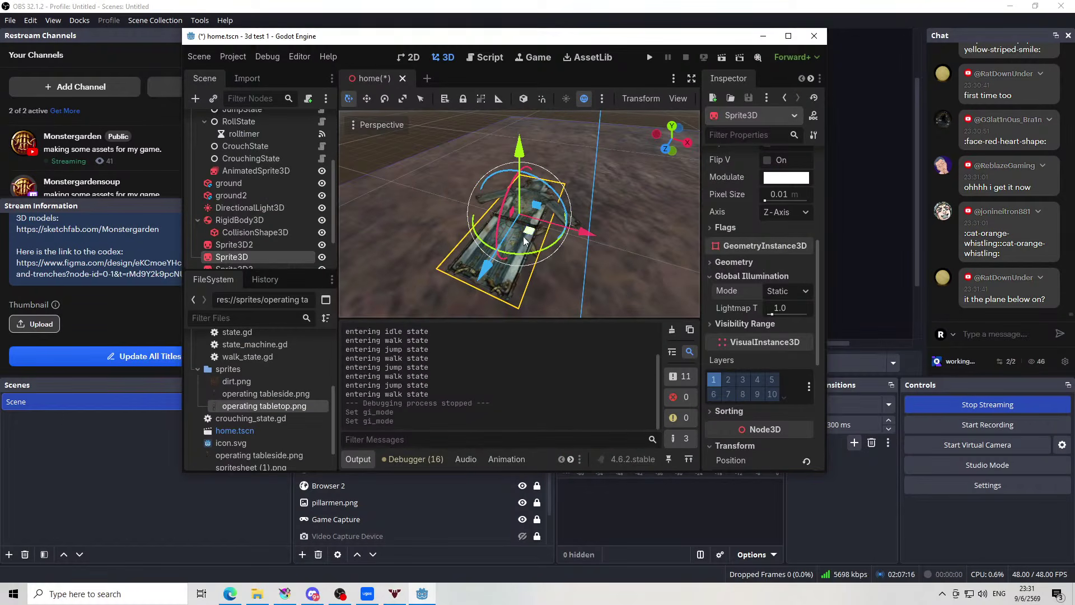
# Set the alpha cut mode of the tabletop sprite Sprite3D to Opaque Pre-Pass in its flags
pyautogui.scroll(-6, 741, 293)
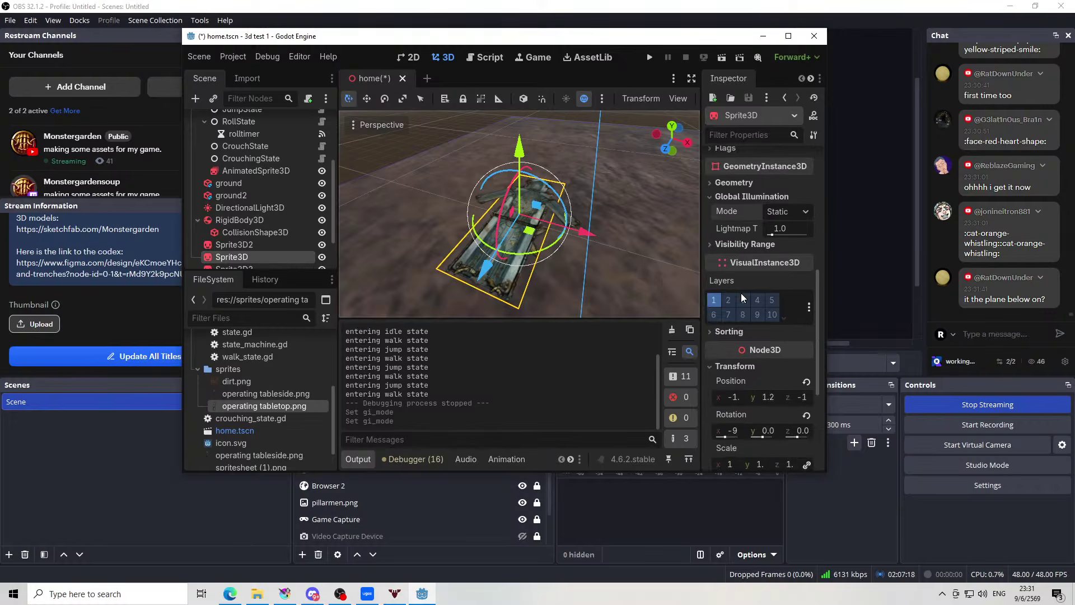
pyautogui.scroll(-2, 731, 363)
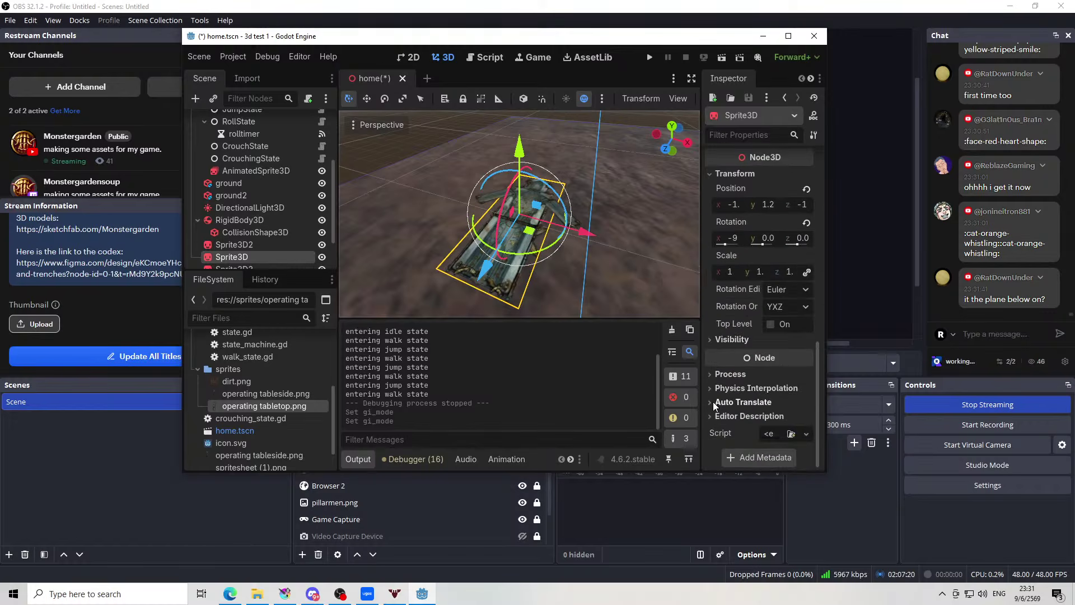
pyautogui.scroll(4, 707, 385)
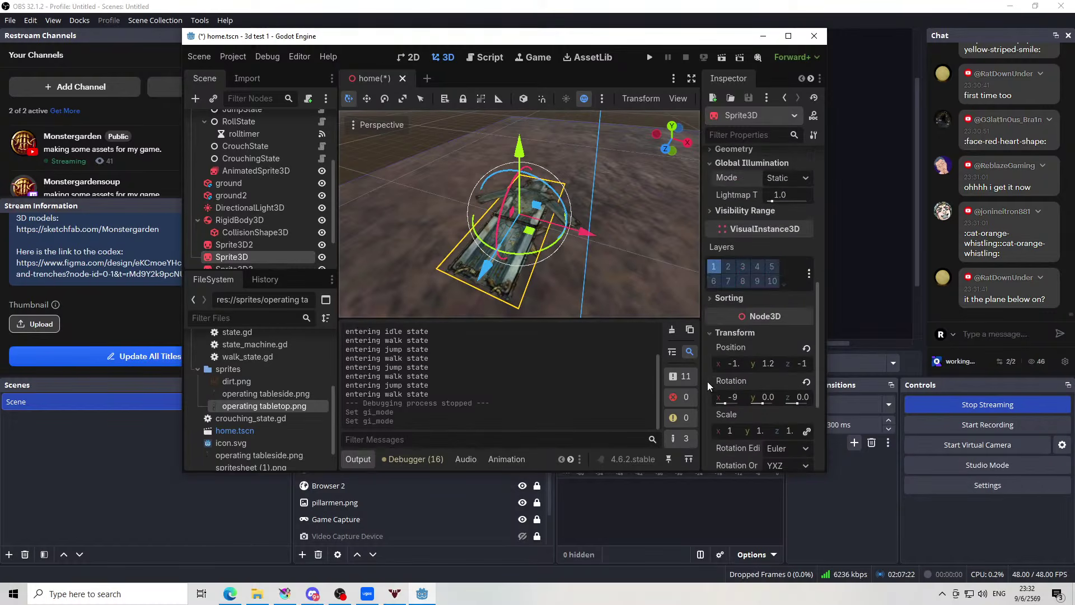
pyautogui.scroll(3, 713, 334)
pyautogui.click(707, 194)
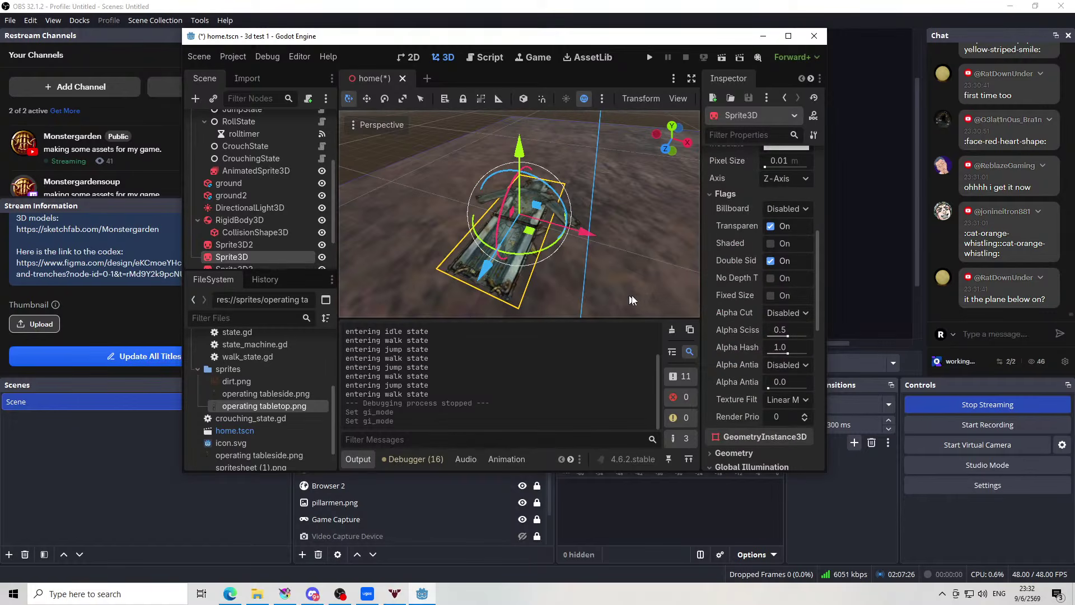
pyautogui.click(787, 209)
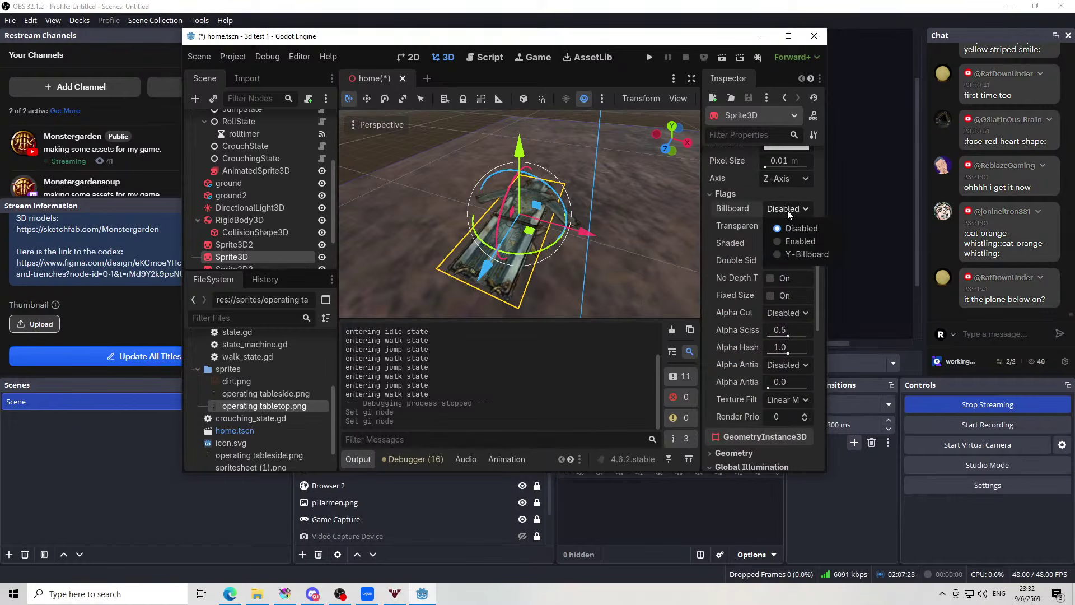
pyautogui.click(787, 210)
pyautogui.click(778, 311)
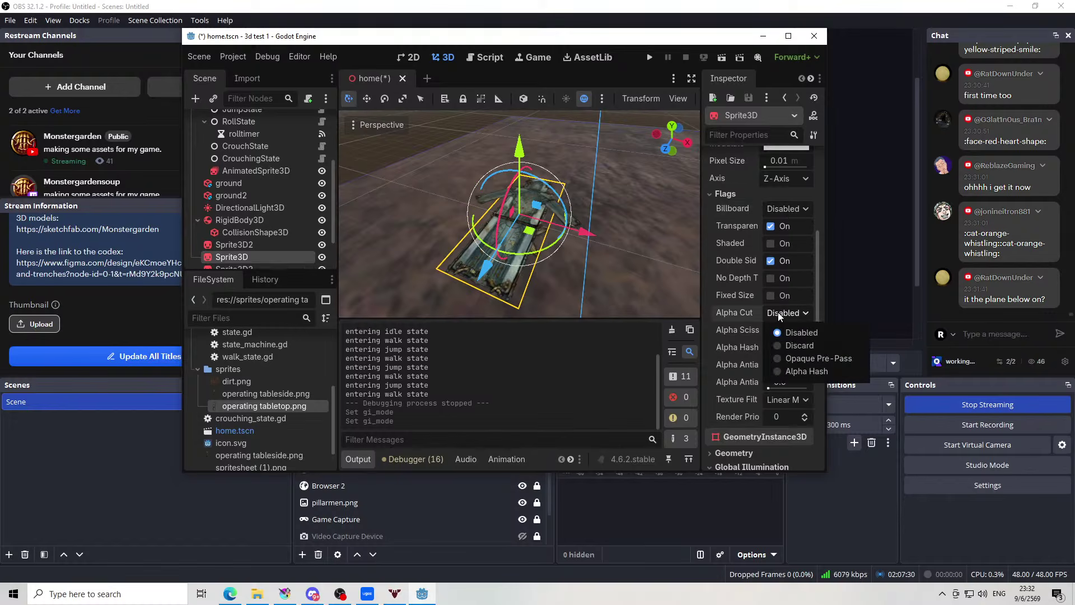
pyautogui.click(775, 356)
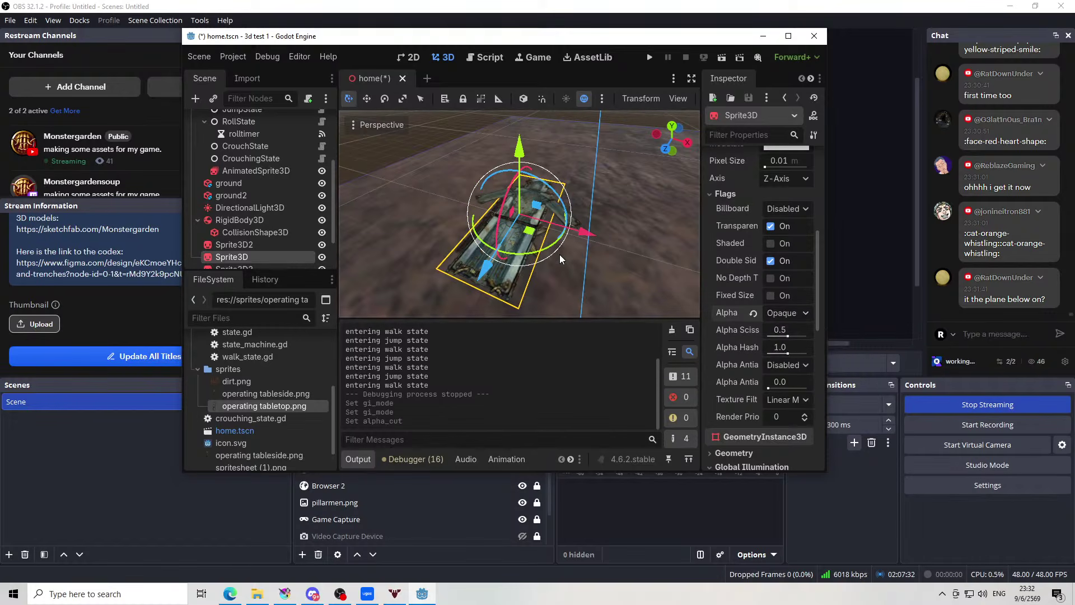
# Select Sprite3D2 on the operating table and set its alpha cut flag to Opaque Pre-Pass
pyautogui.moveTo(559, 255); pyautogui.dragTo(694, 173)
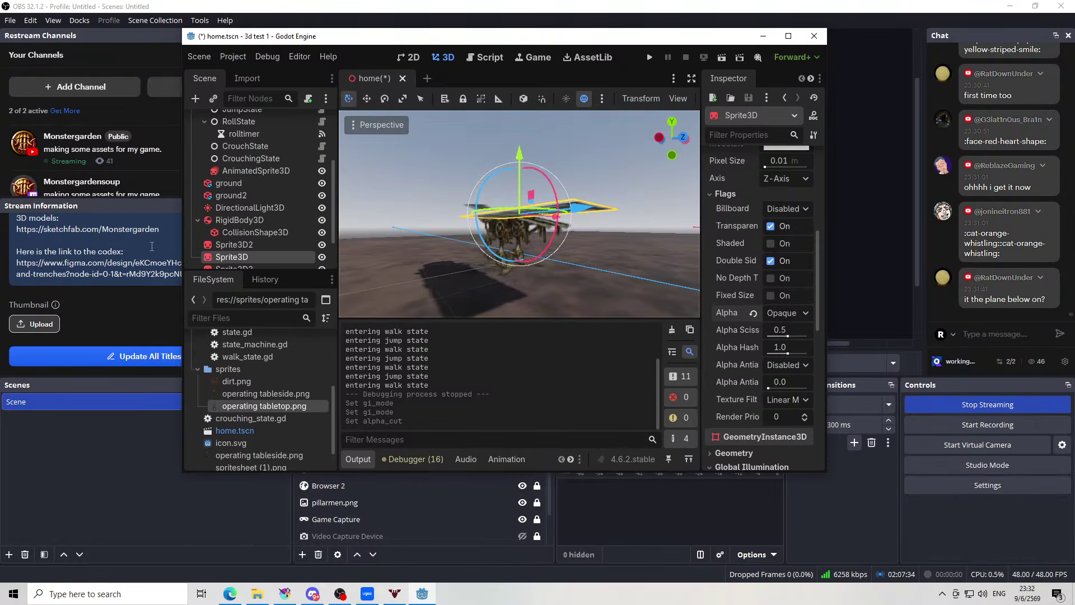
pyautogui.moveTo(463, 217); pyautogui.dragTo(430, 272)
pyautogui.click(484, 217)
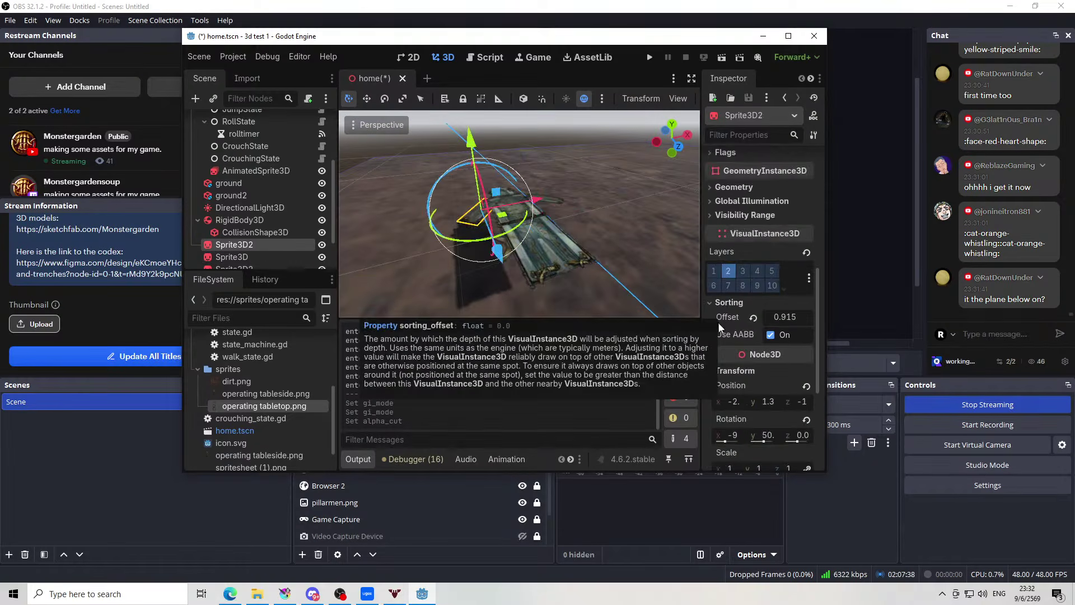
pyautogui.scroll(-1, 719, 324)
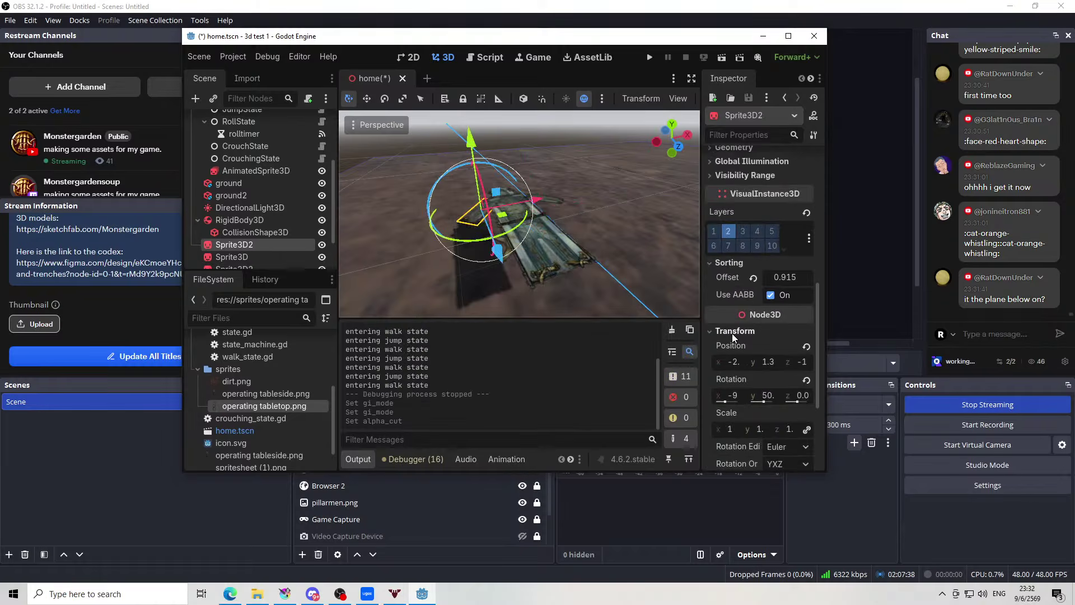
pyautogui.click(712, 173)
pyautogui.click(712, 173)
pyautogui.scroll(4, 718, 173)
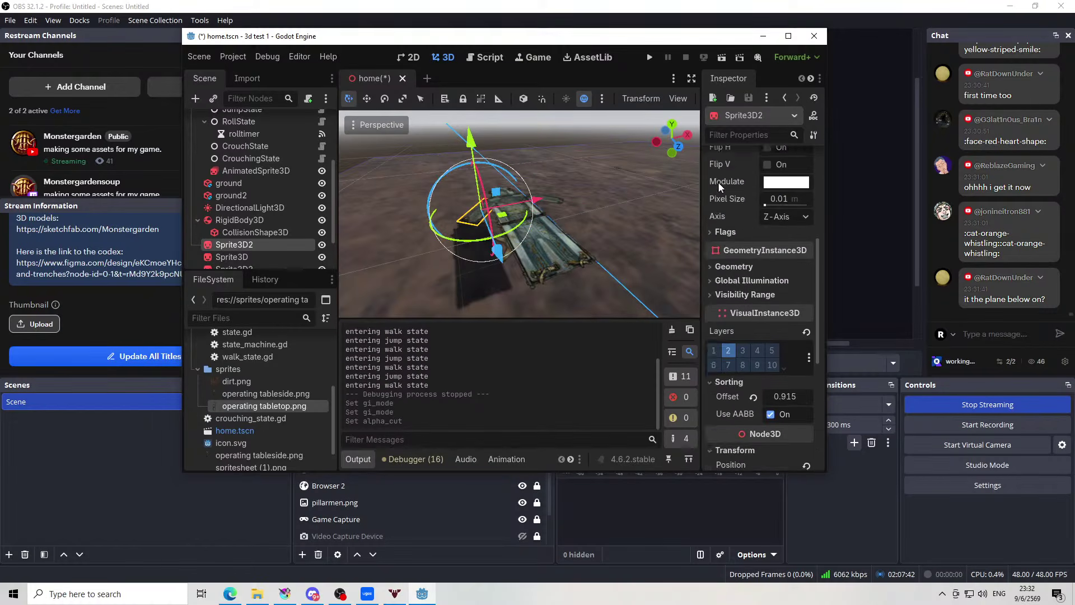
pyautogui.click(710, 278)
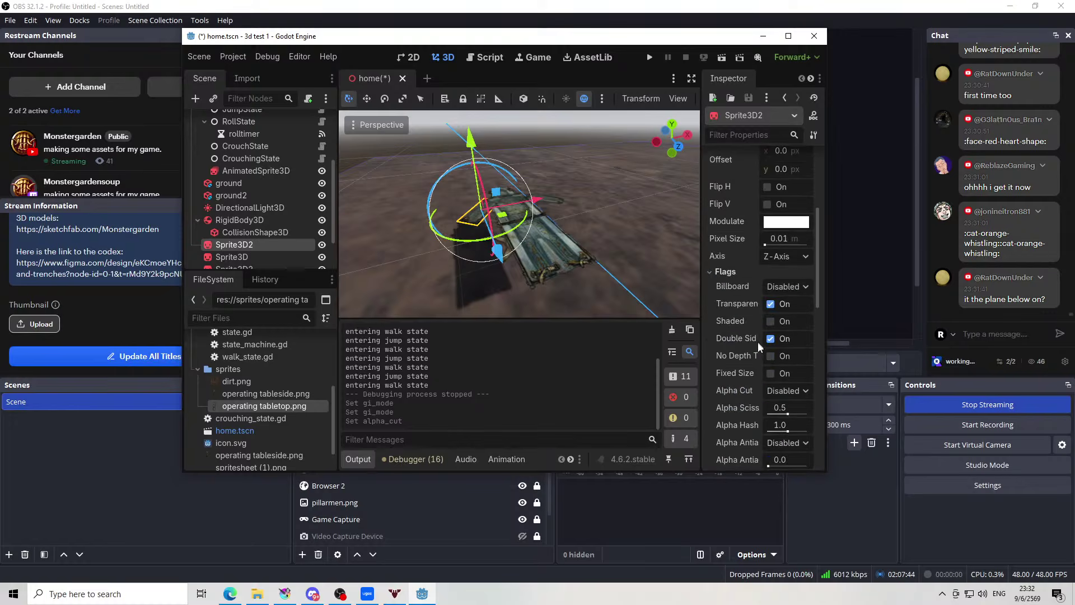
pyautogui.scroll(-1, 758, 345)
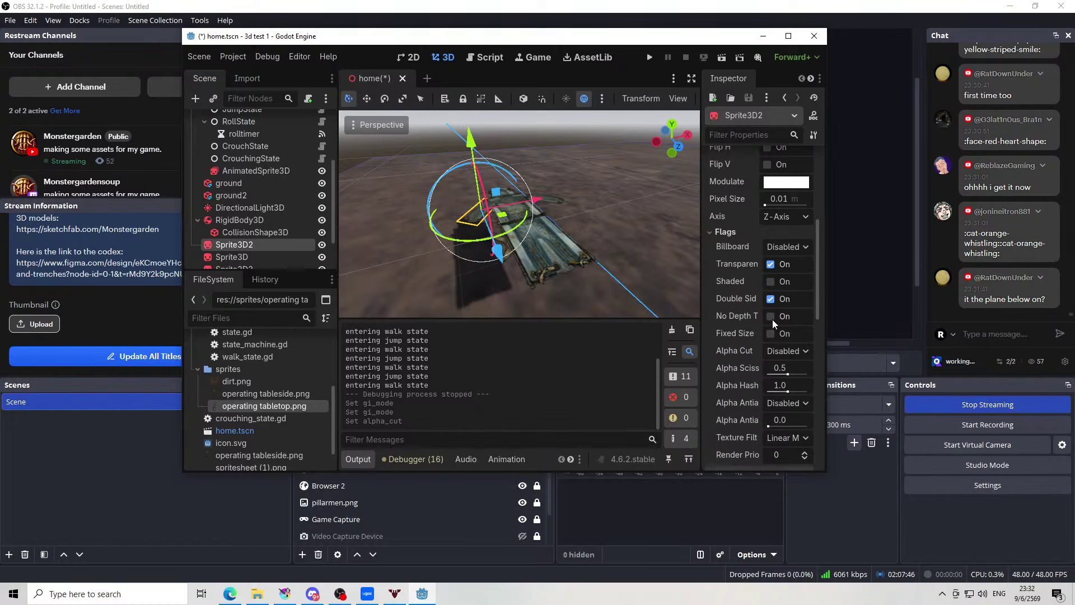
pyautogui.click(787, 350)
pyautogui.click(777, 394)
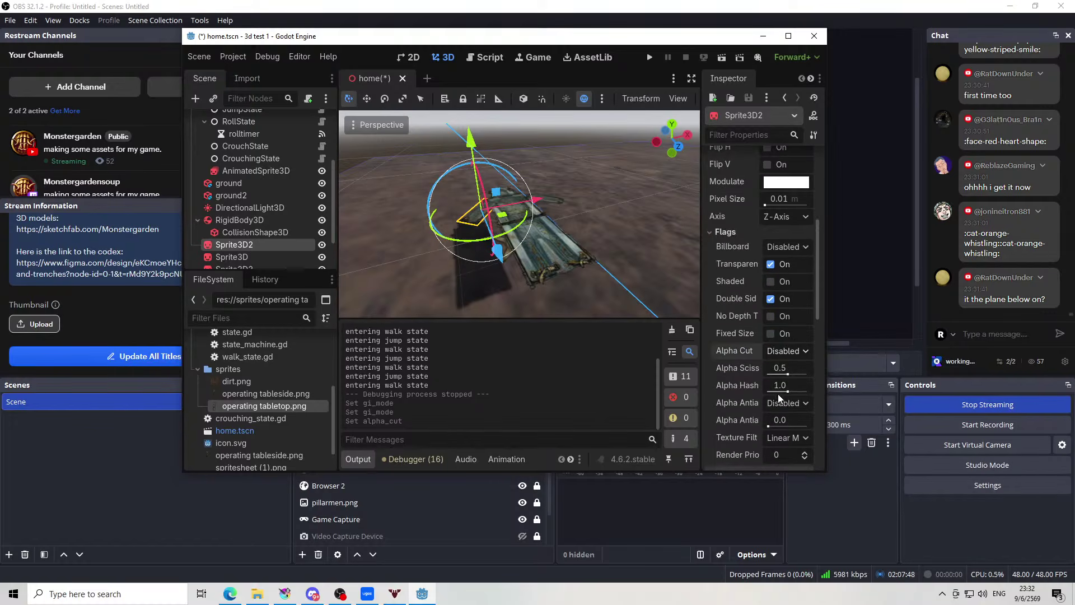
# Select Sprite3D3 on the operating table and change its alpha cut flag to Opaque Pre-Pass
pyautogui.click(552, 200)
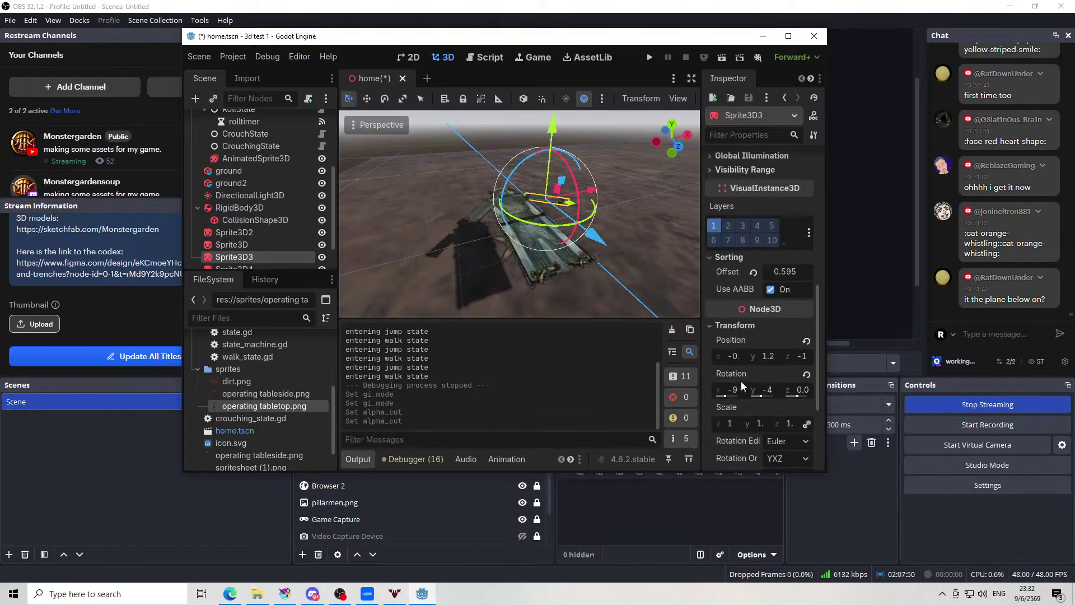
pyautogui.scroll(-2, 727, 337)
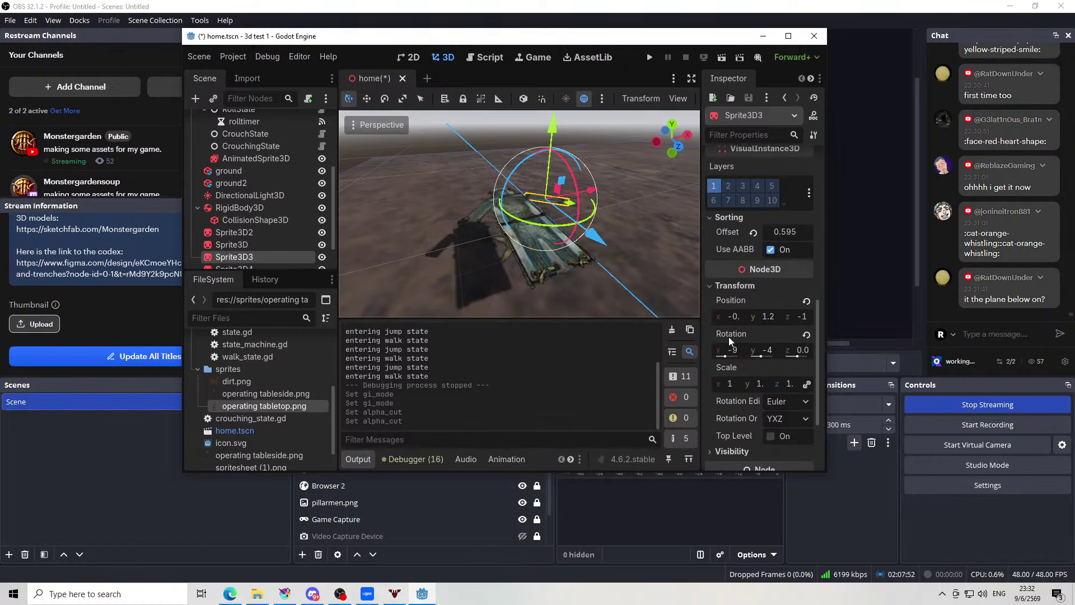
pyautogui.scroll(-1, 724, 417)
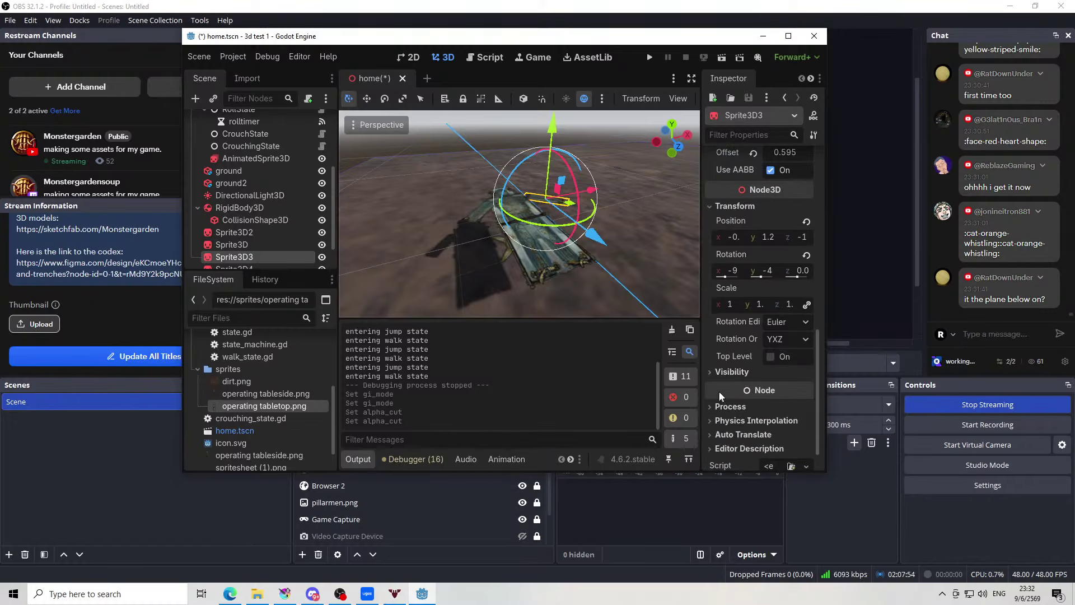
pyautogui.scroll(-1, 716, 377)
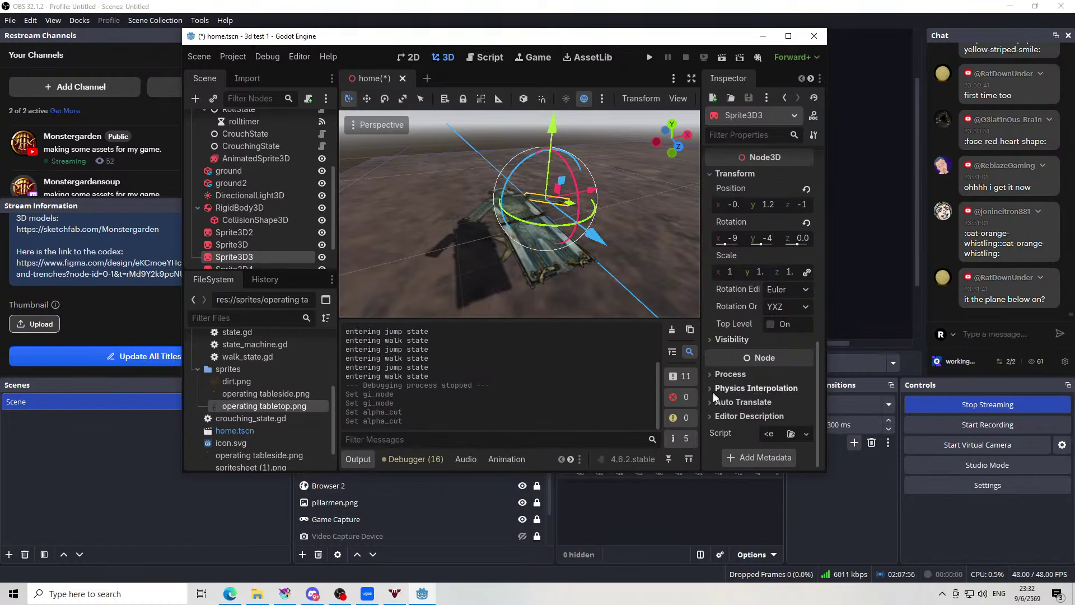
pyautogui.scroll(4, 716, 369)
pyautogui.scroll(7, 722, 282)
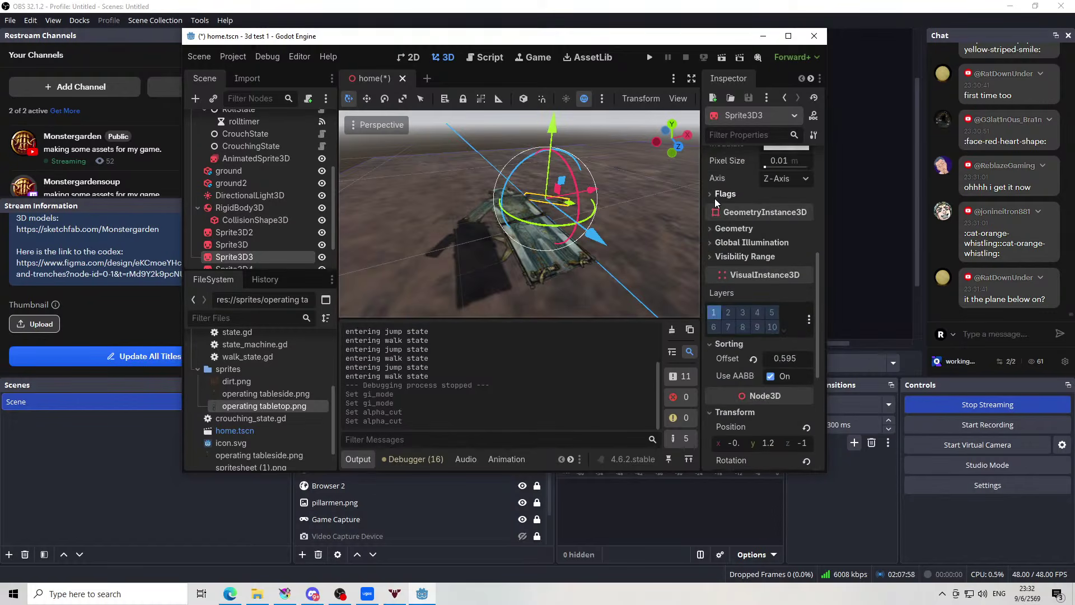
pyautogui.click(799, 313)
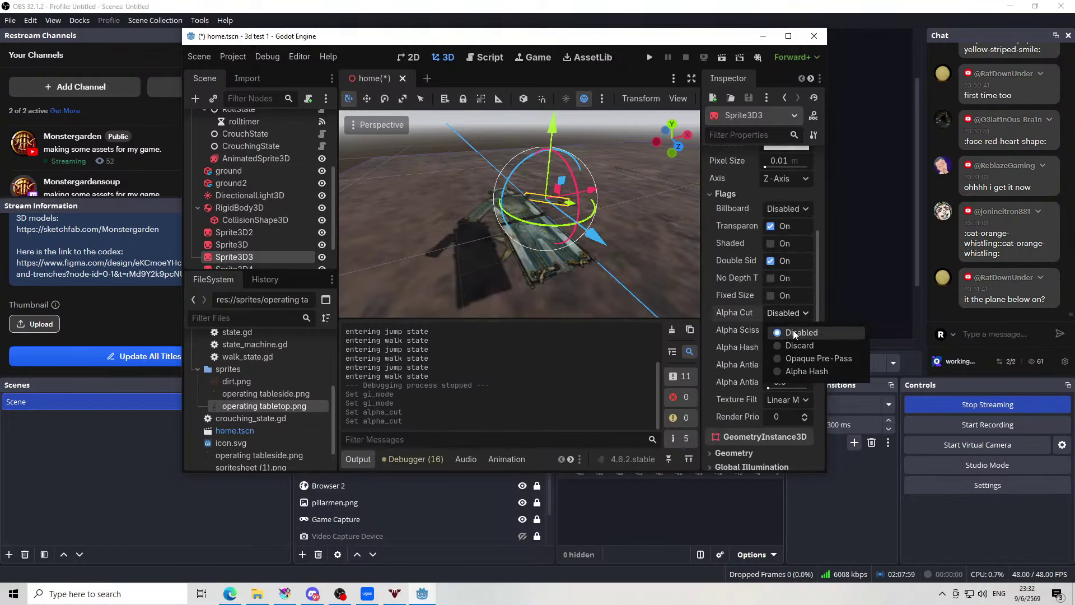
pyautogui.click(786, 359)
# Select the upright sprite Sprite3D4 beneath the tabletop and set its alpha cut flag to Opaque Pre-Pass
pyautogui.moveTo(589, 252); pyautogui.dragTo(625, 234)
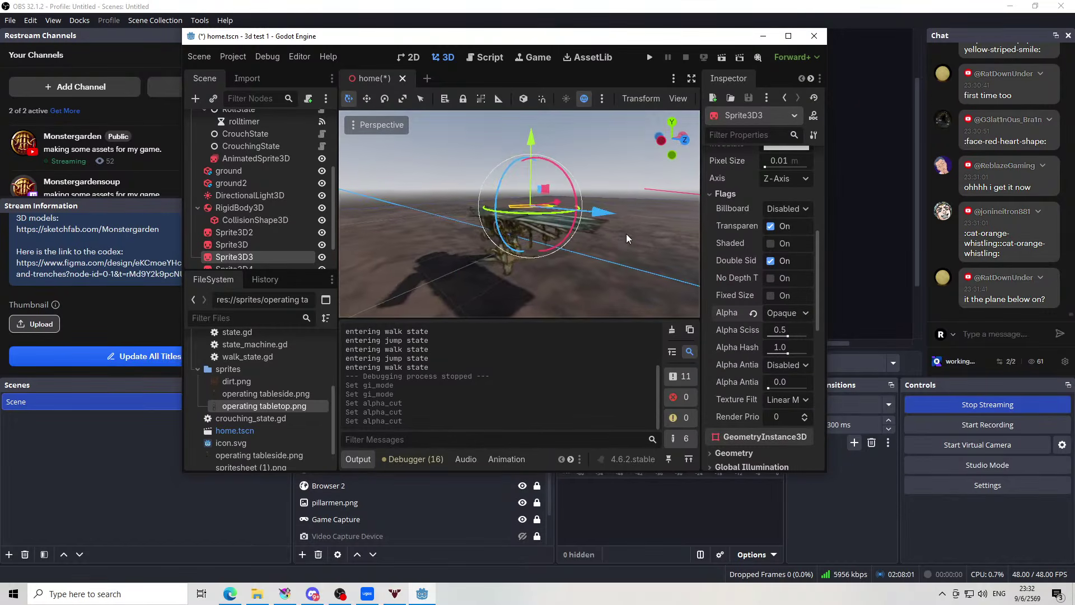
pyautogui.click(504, 265)
pyautogui.scroll(3, 520, 260)
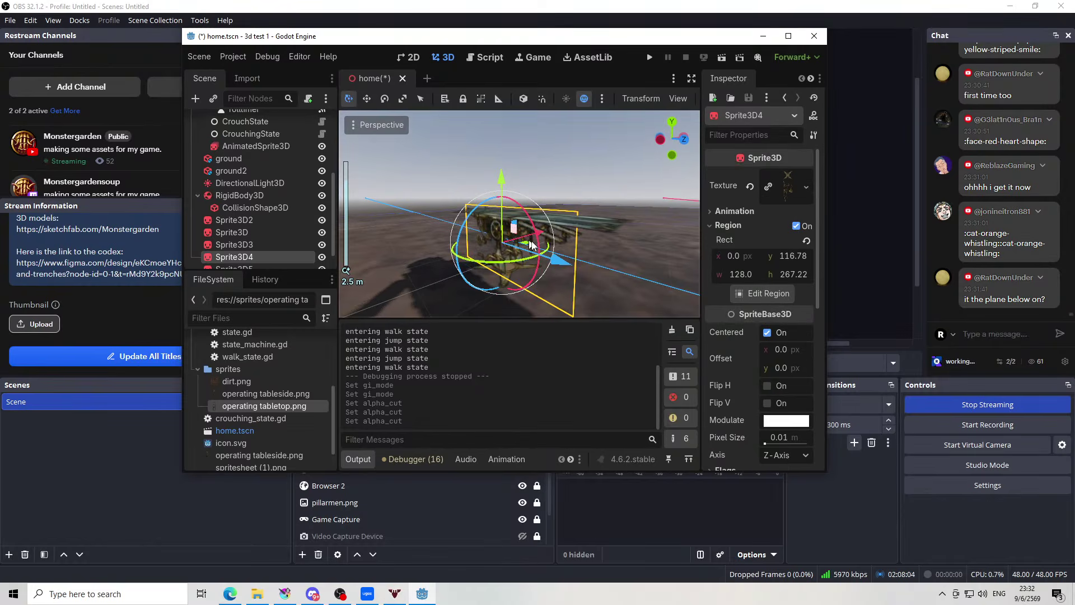
pyautogui.moveTo(513, 227); pyautogui.dragTo(619, 271)
pyautogui.scroll(-3, 744, 332)
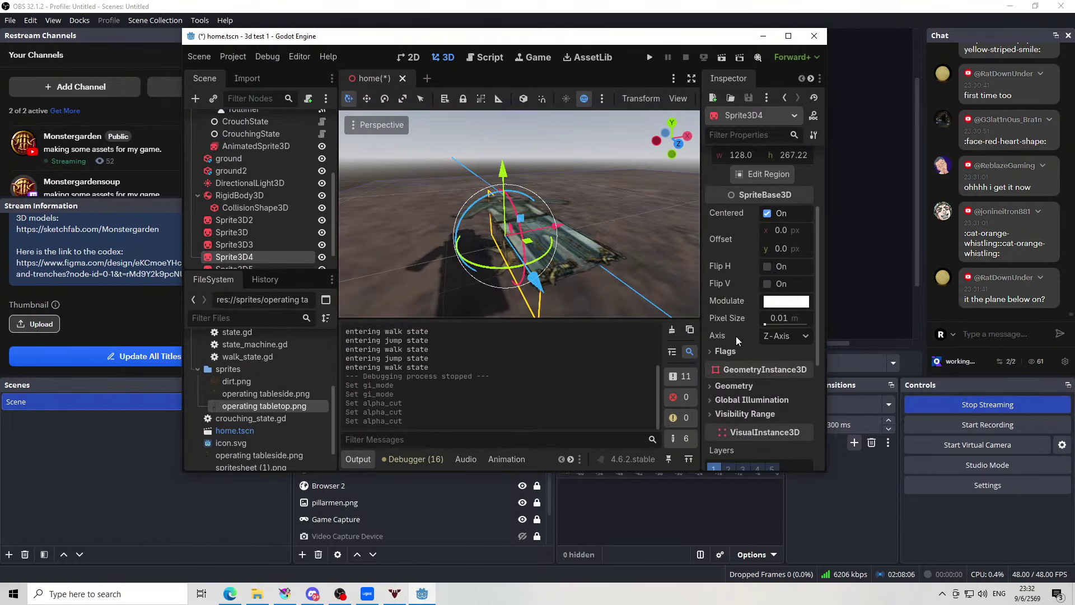
pyautogui.scroll(-1, 734, 357)
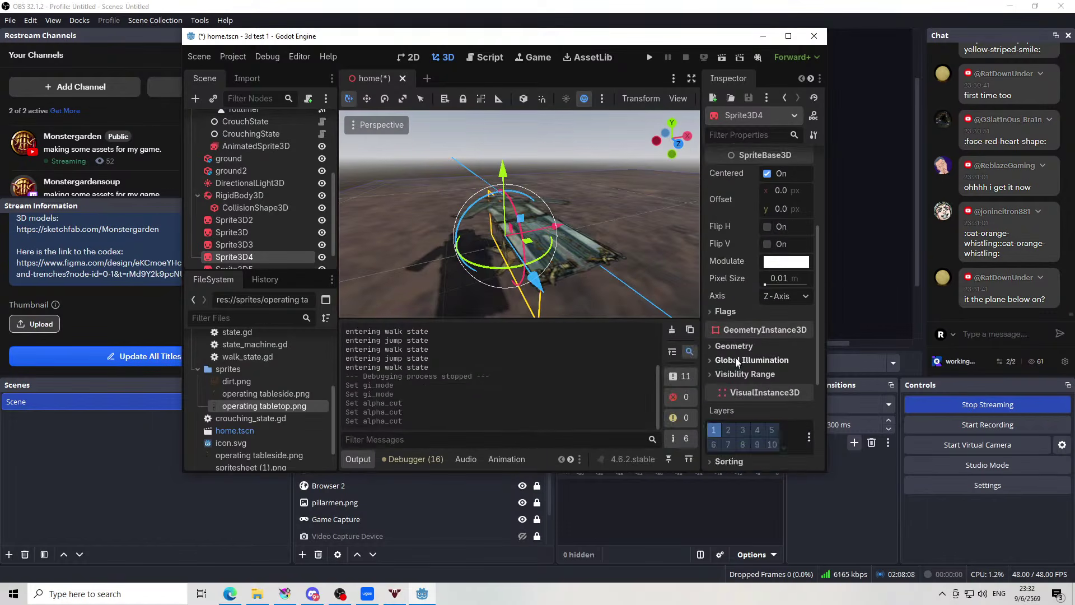
pyautogui.scroll(4, 731, 352)
pyautogui.scroll(-2, 721, 347)
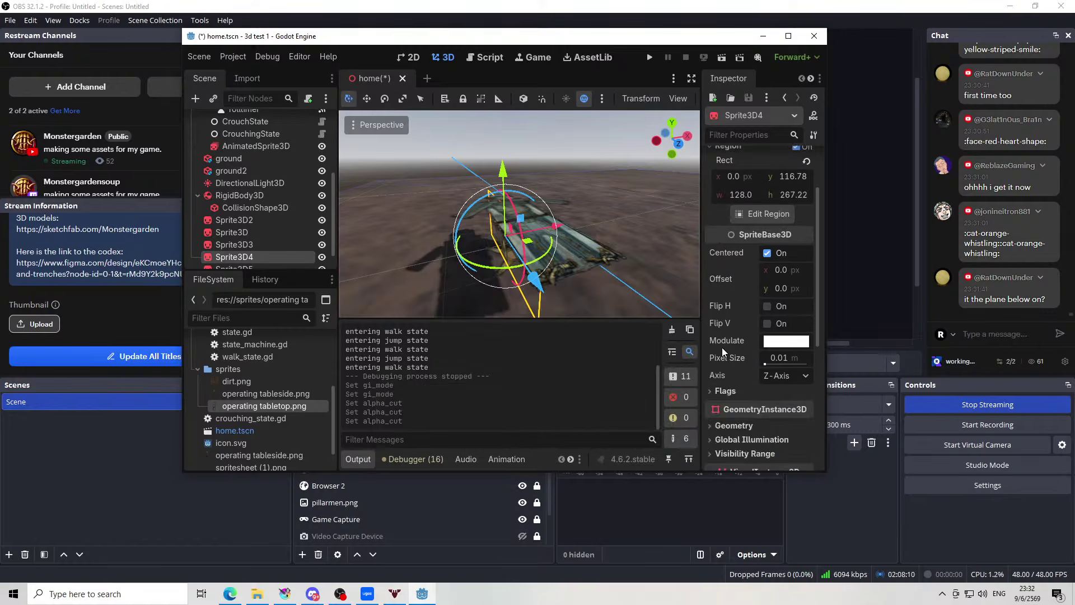
pyautogui.scroll(2, 723, 333)
pyautogui.scroll(-6, 722, 285)
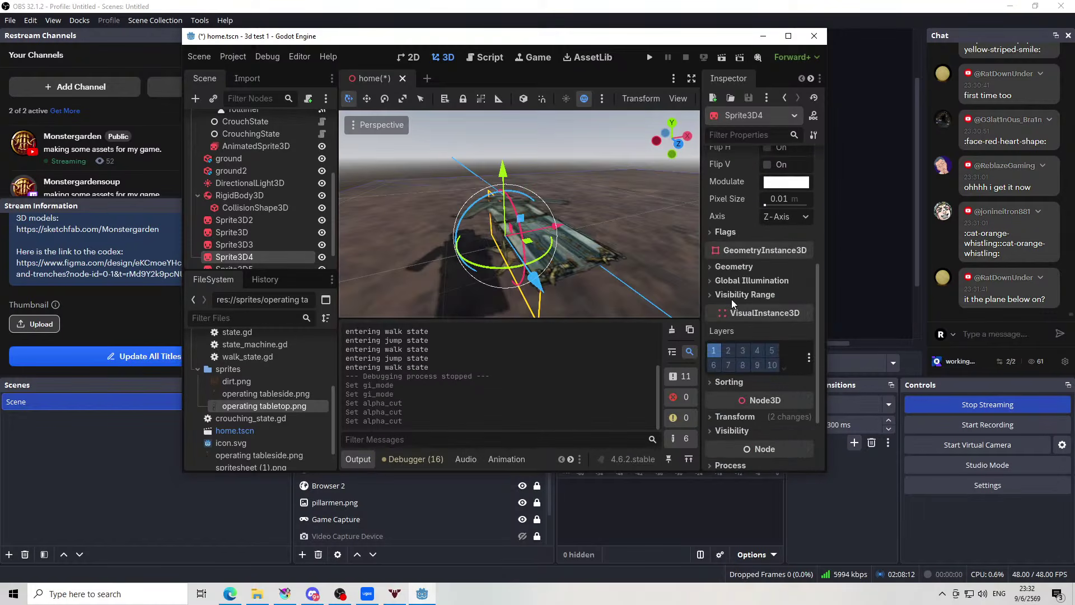
pyautogui.click(716, 232)
pyautogui.click(781, 354)
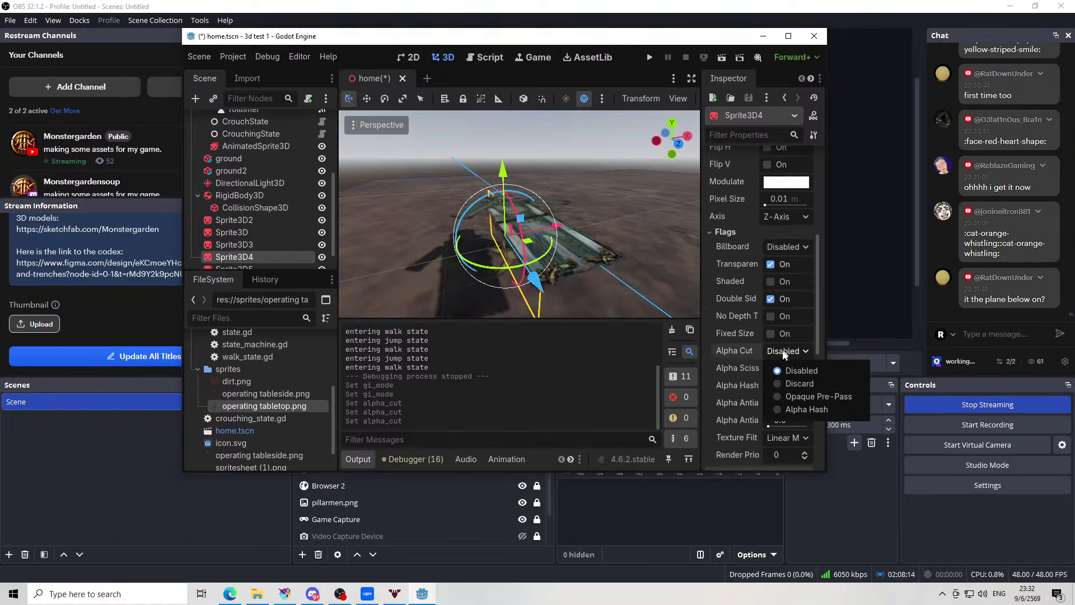
pyautogui.click(776, 398)
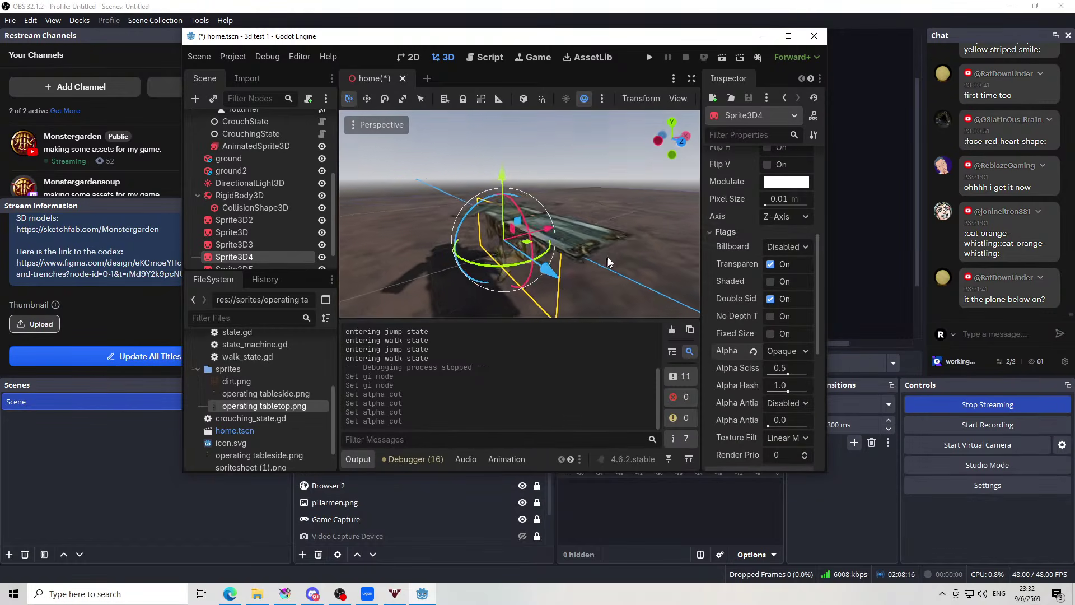
# Select Sprite3D6 at the base of the operating table and set its alpha cut flag to Opaque Pre-Pass
pyautogui.click(506, 281)
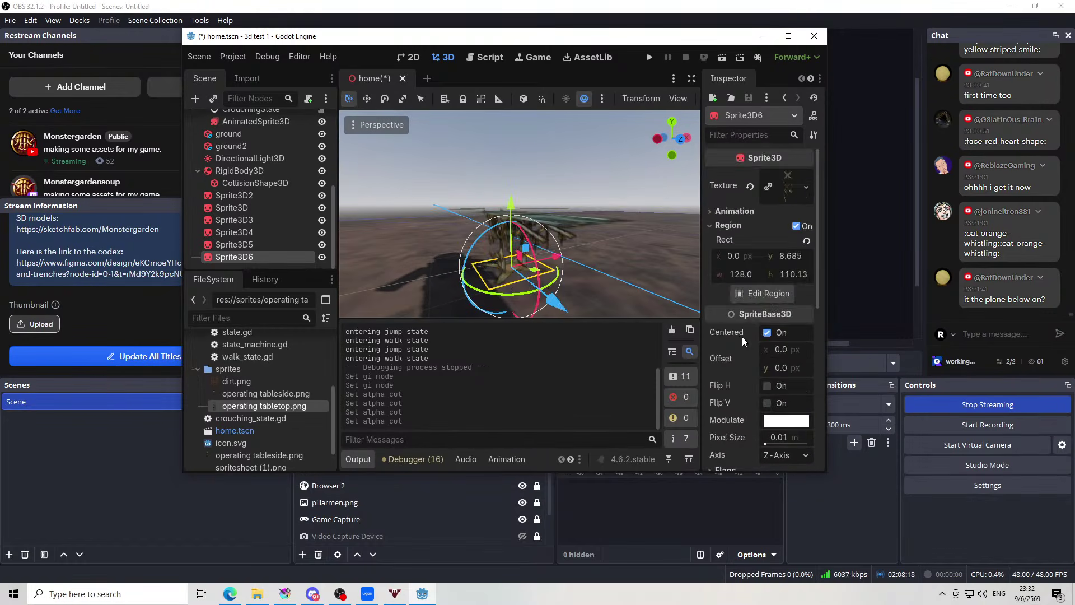
pyautogui.scroll(-5, 741, 339)
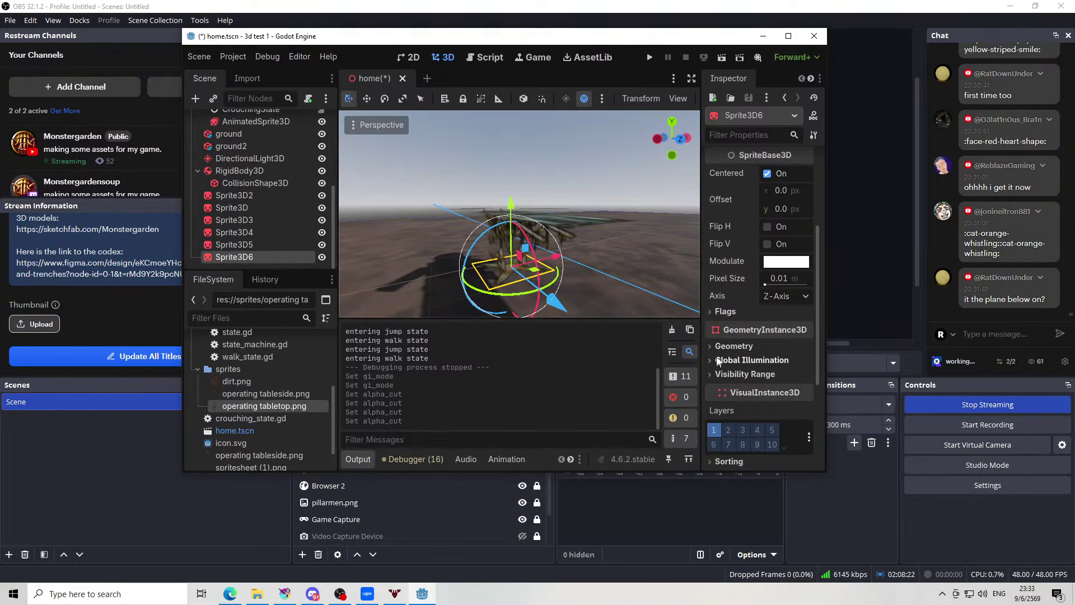
pyautogui.click(711, 315)
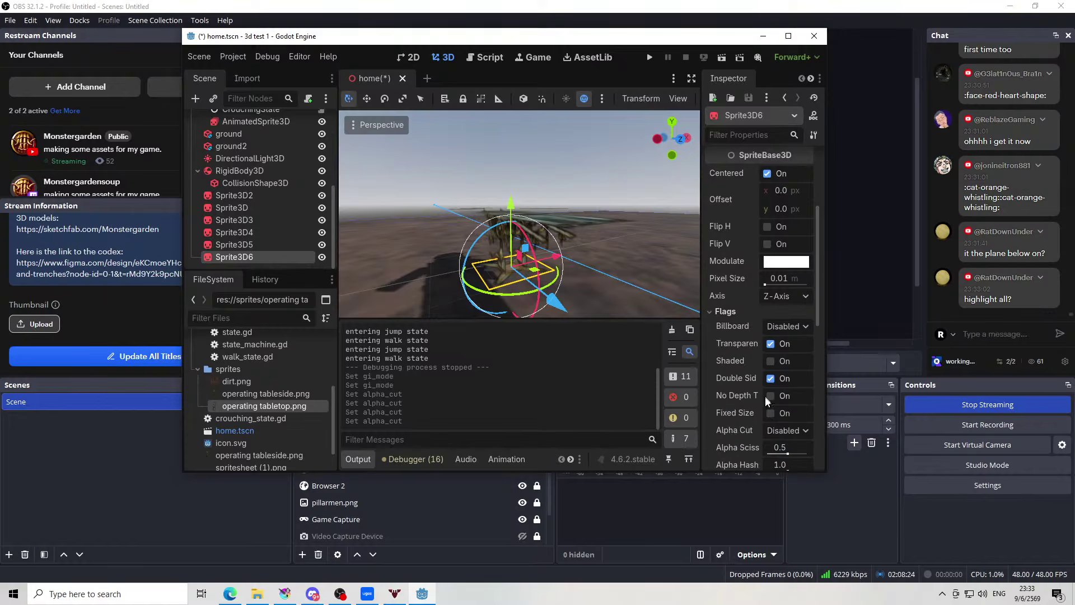
pyautogui.click(782, 431)
pyautogui.click(788, 476)
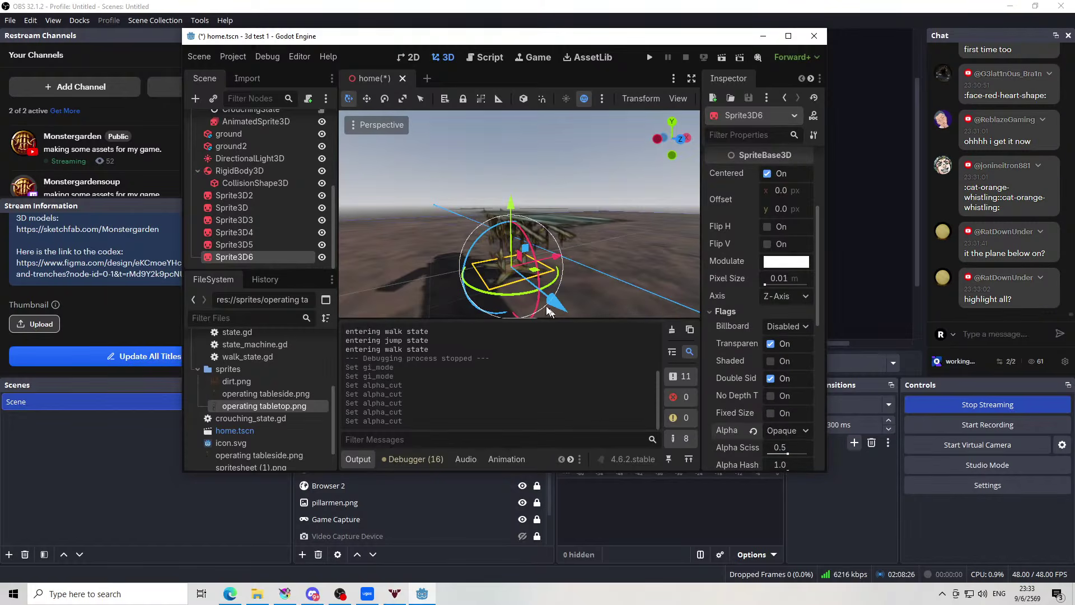
# Run the game and walk the character around and up to the operating table to check its depth rendering
pyautogui.click(595, 255)
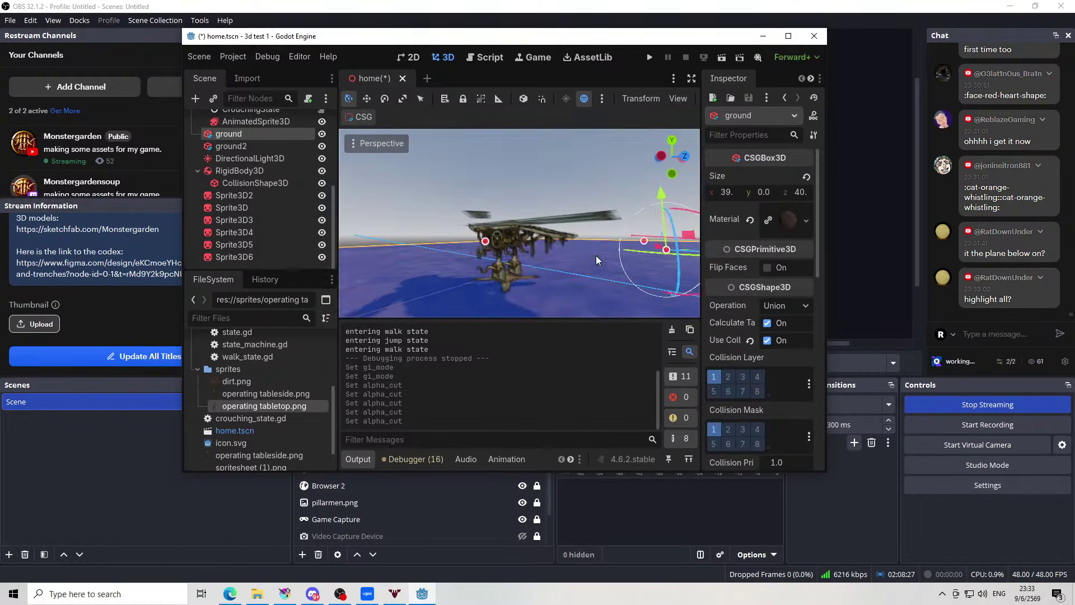
pyautogui.click(482, 160)
pyautogui.click(651, 58)
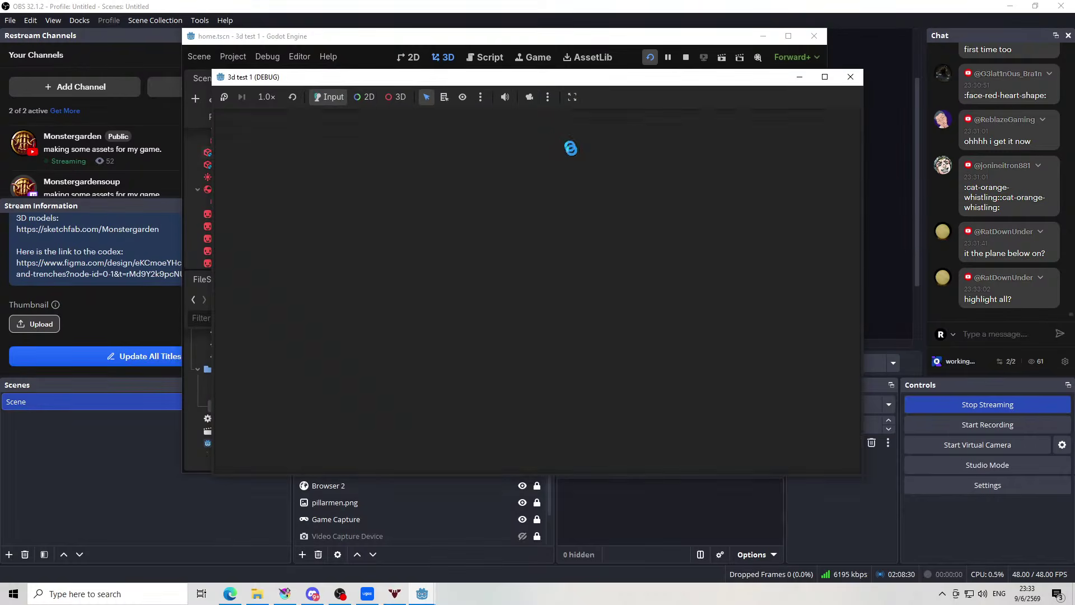
pyautogui.press('w')
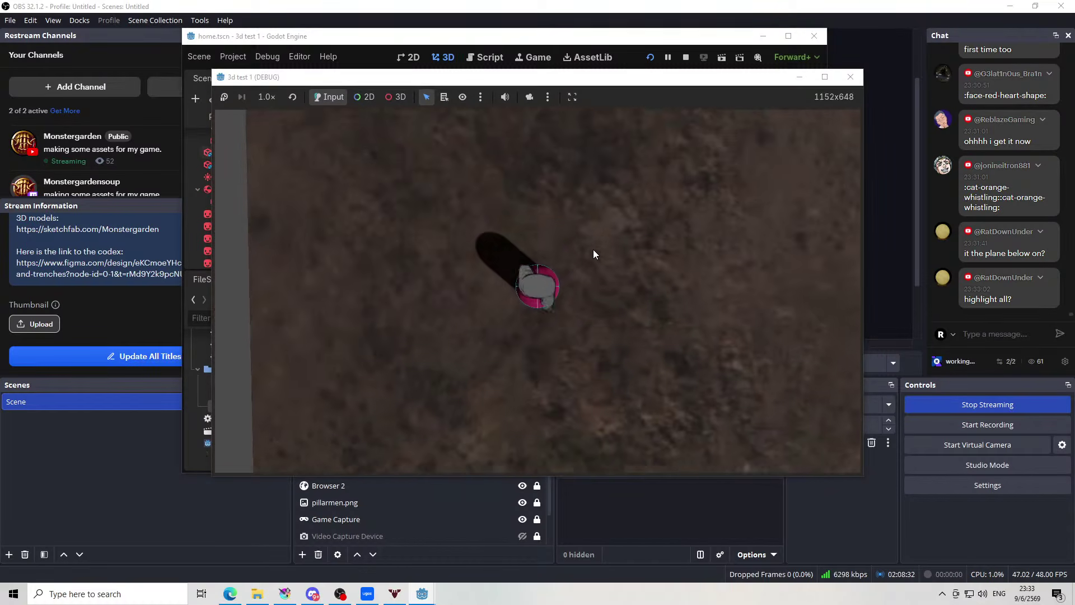
pyautogui.press('a')
pyautogui.press('a')
pyautogui.press('s')
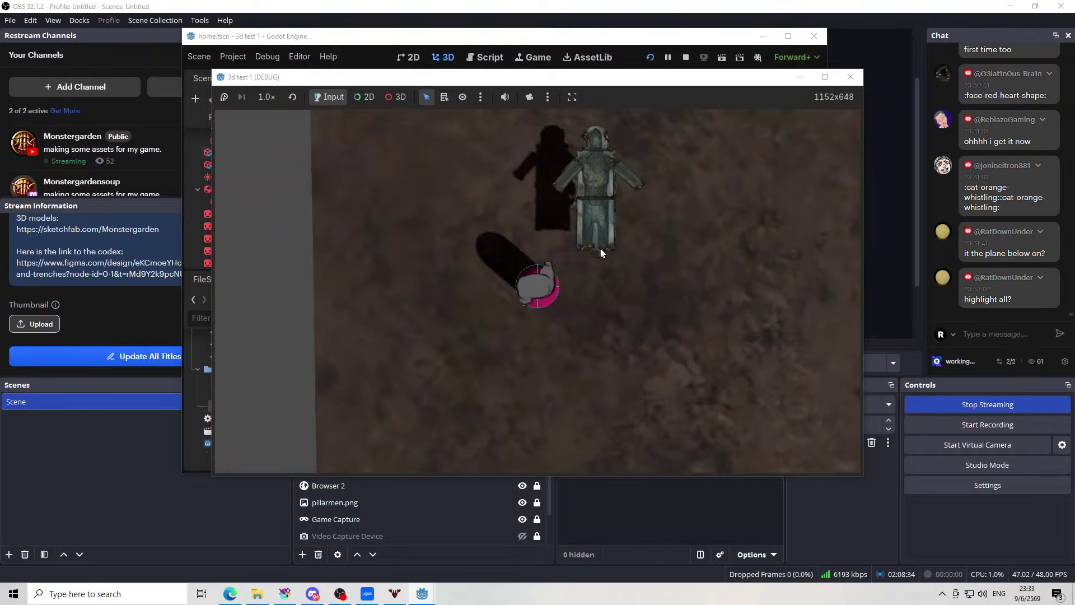
pyautogui.press('w')
pyautogui.press('d')
pyautogui.press('s')
pyautogui.press('a')
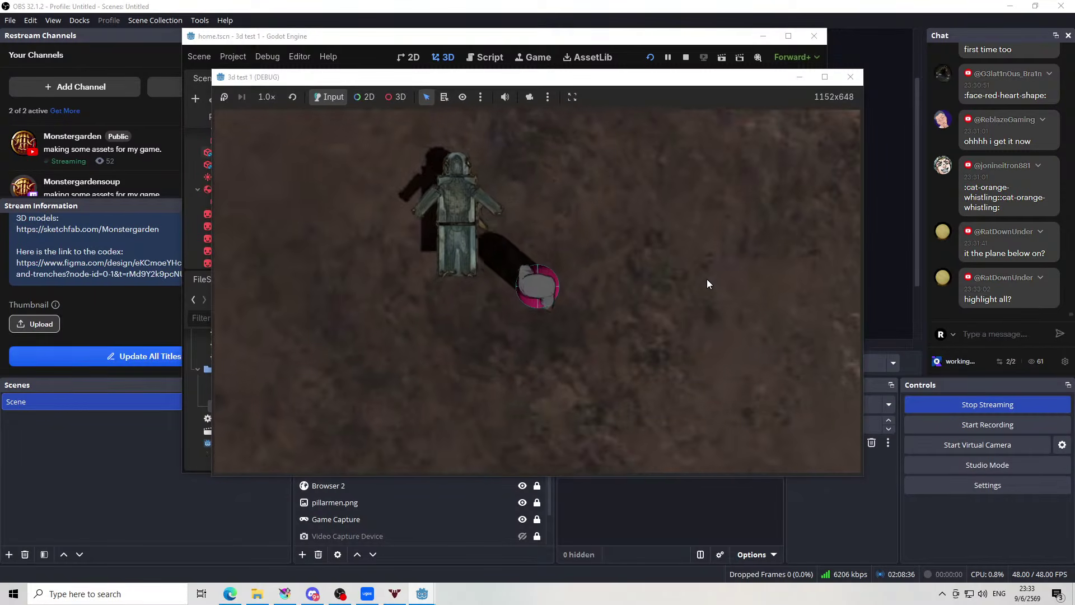
pyautogui.press('w')
pyautogui.press('d')
pyautogui.press('w')
pyautogui.press('d')
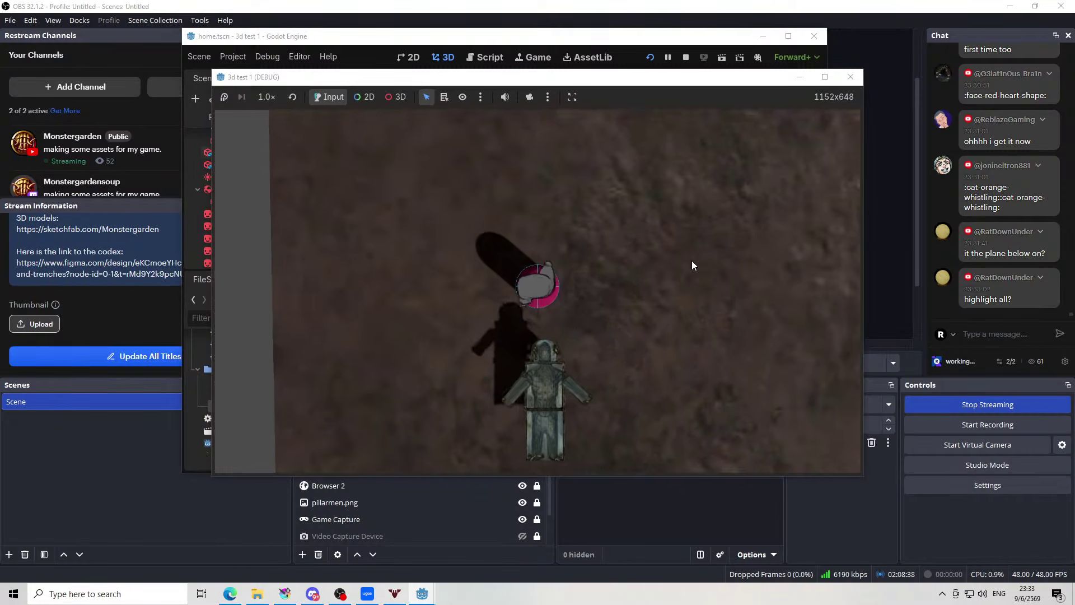
pyautogui.press('s')
pyautogui.press('a')
pyautogui.press('a')
pyautogui.press('w')
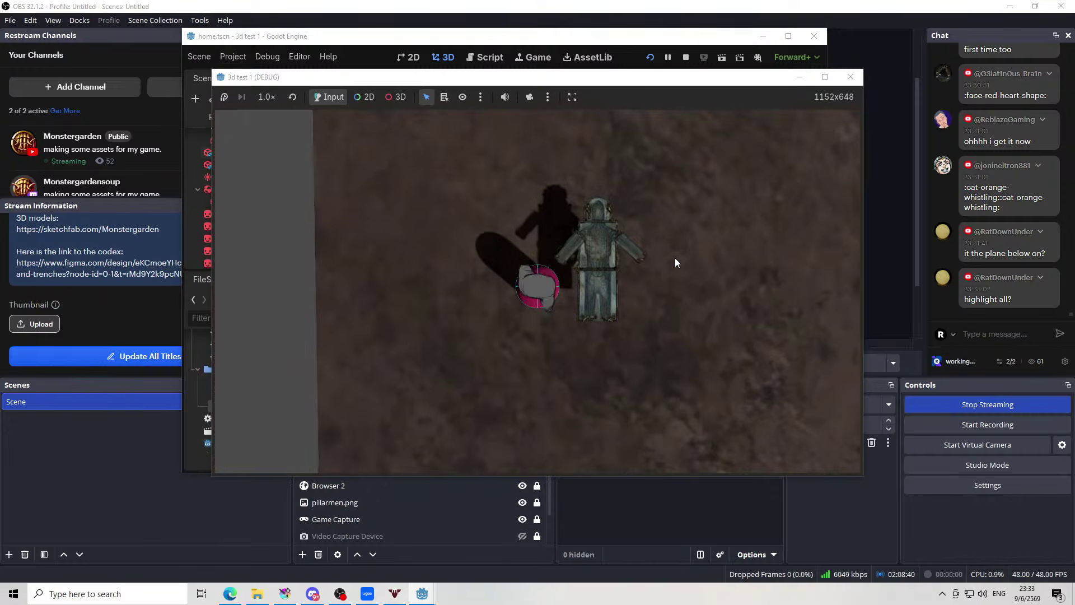
pyautogui.press('w')
pyautogui.press('s')
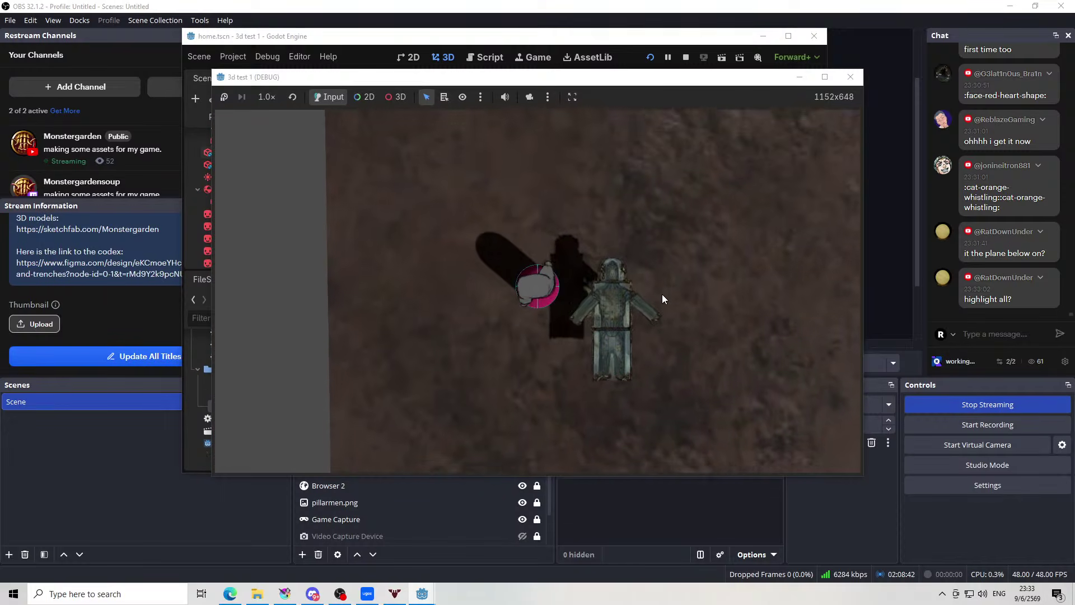
pyautogui.press('a')
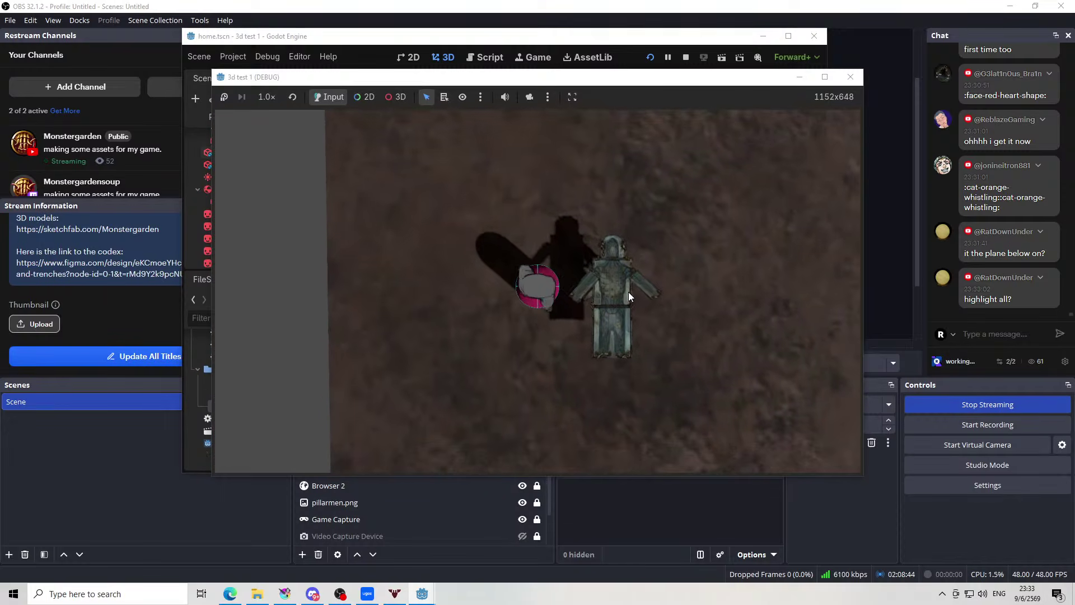
pyautogui.press('s')
pyautogui.press('s')
pyautogui.press('w')
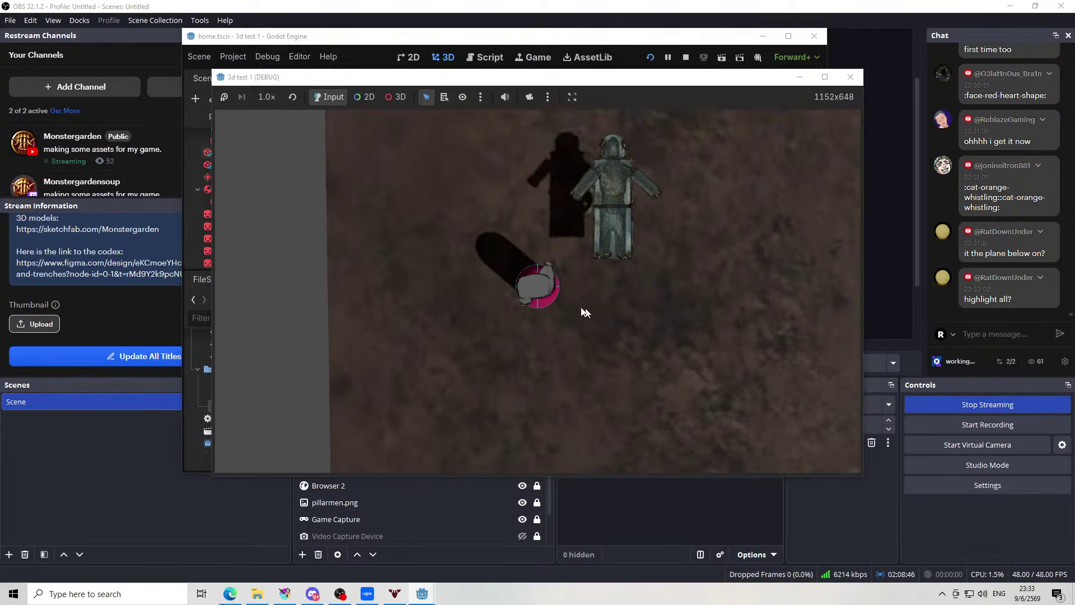
pyautogui.press('w')
pyautogui.press('d')
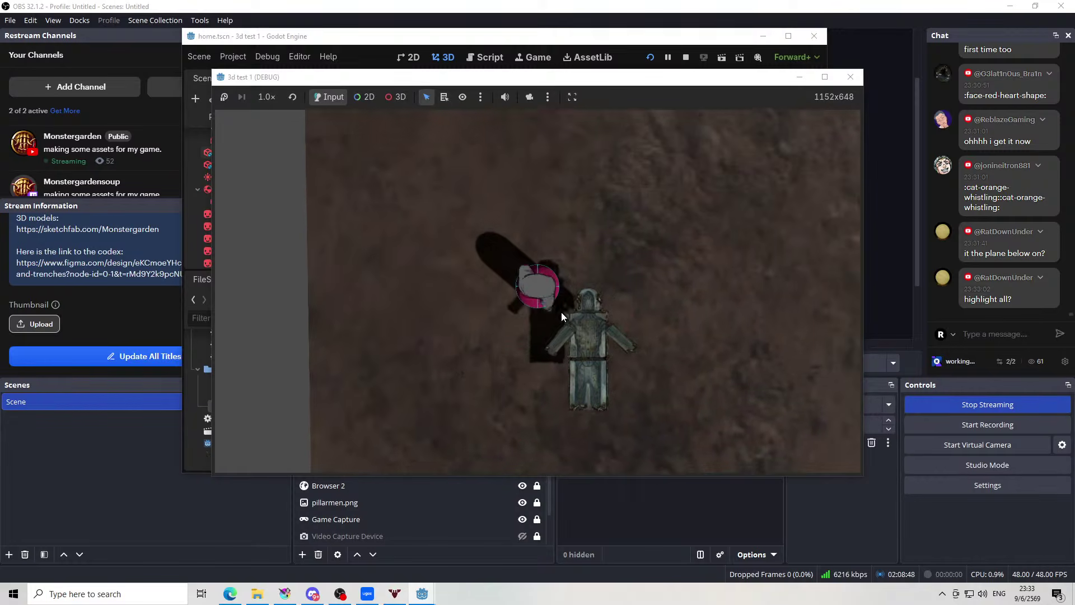
pyautogui.press('d')
pyautogui.press('s')
pyautogui.press('s')
pyautogui.press('d')
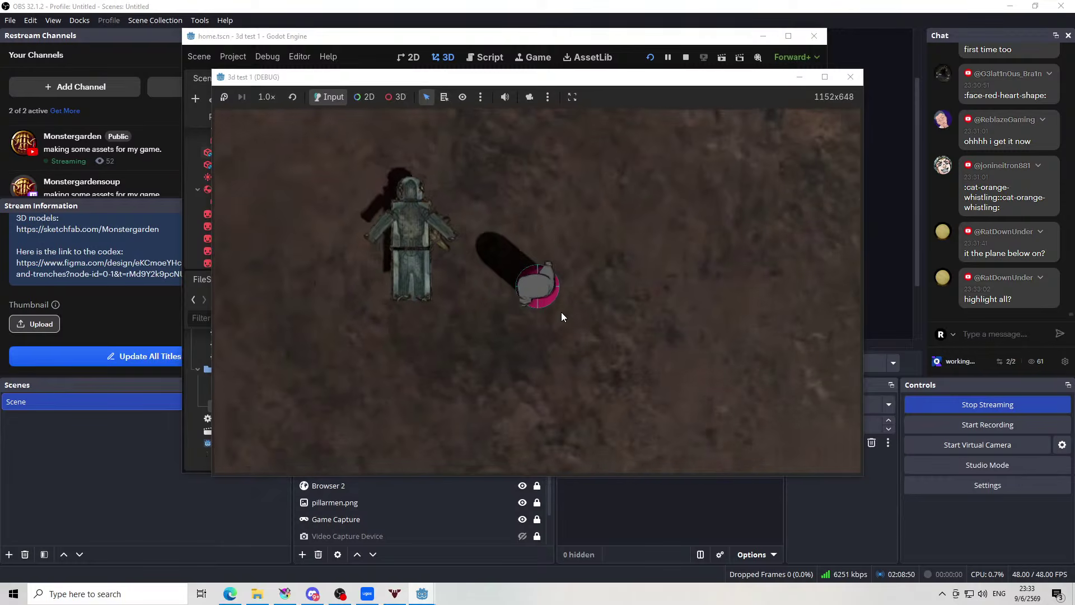
pyautogui.press('w')
pyautogui.press('a')
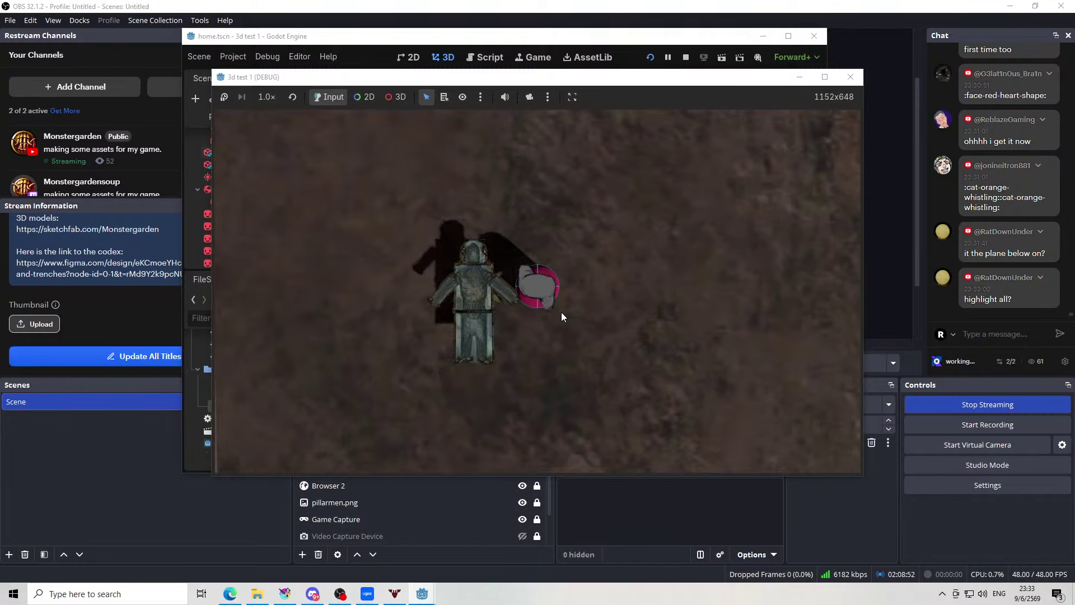
pyautogui.press('s')
pyautogui.press('w')
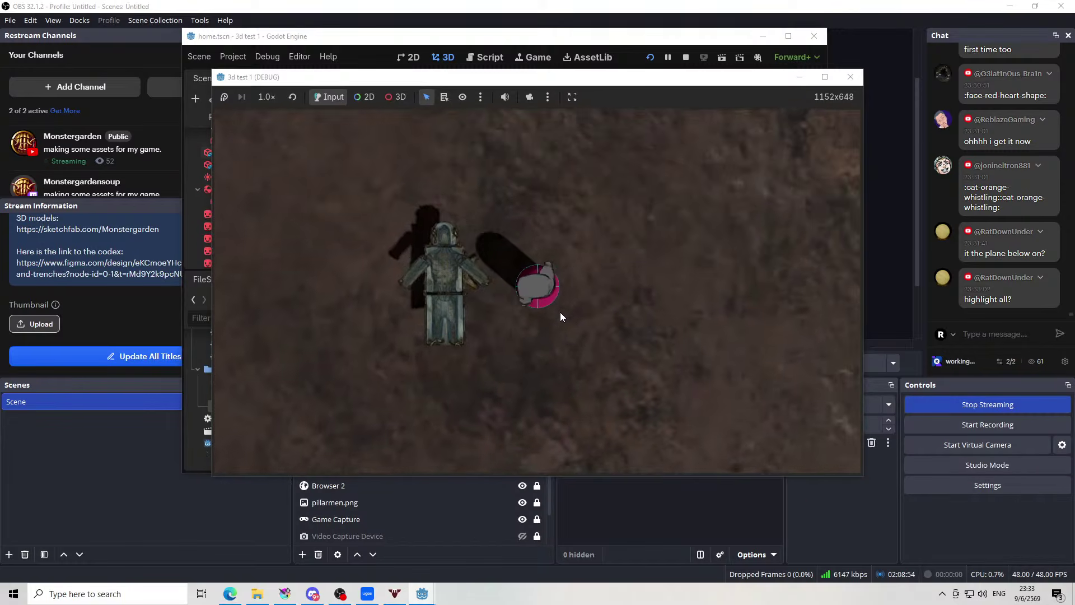
pyautogui.click(850, 77)
# Select the player's Camera3D and raise it vertically above the scene
pyautogui.scroll(-12, 582, 181)
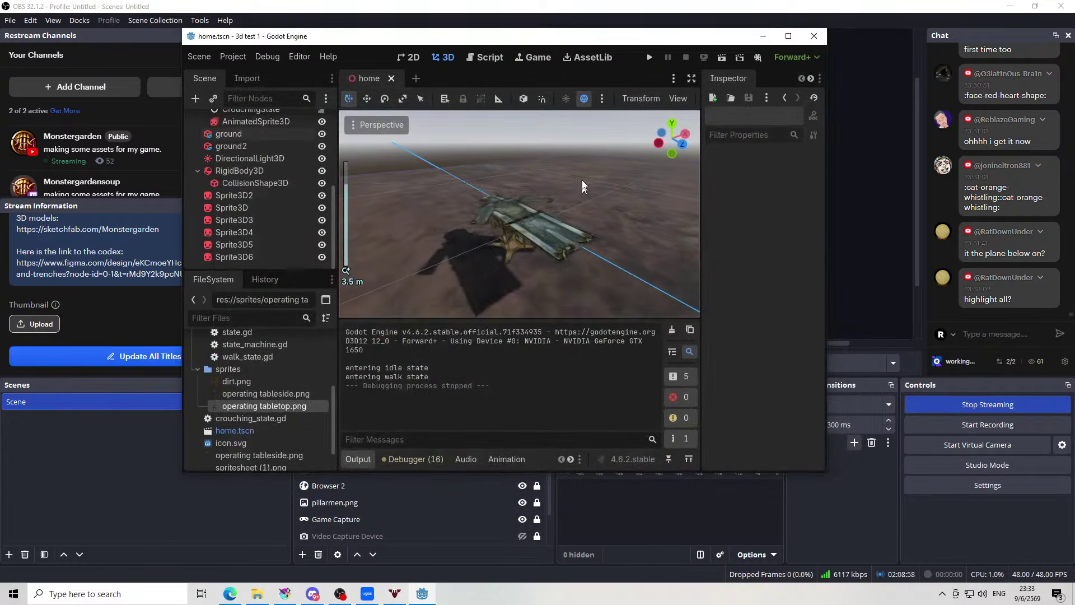
pyautogui.moveTo(576, 171); pyautogui.dragTo(504, 271)
pyautogui.scroll(-14, 504, 269)
pyautogui.moveTo(533, 234); pyautogui.dragTo(544, 115)
pyautogui.click(541, 198)
pyautogui.moveTo(542, 180); pyautogui.dragTo(552, 85)
# Run the game and walk the character around the operating table to check the view from the raised camera
pyautogui.click(647, 57)
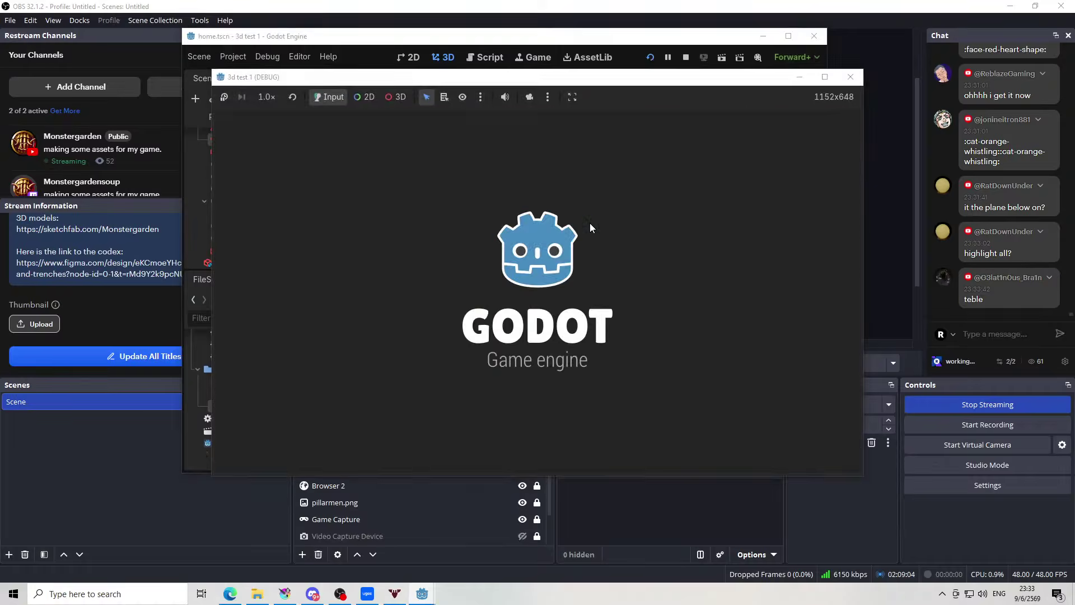
pyautogui.press('w')
pyautogui.press('w')
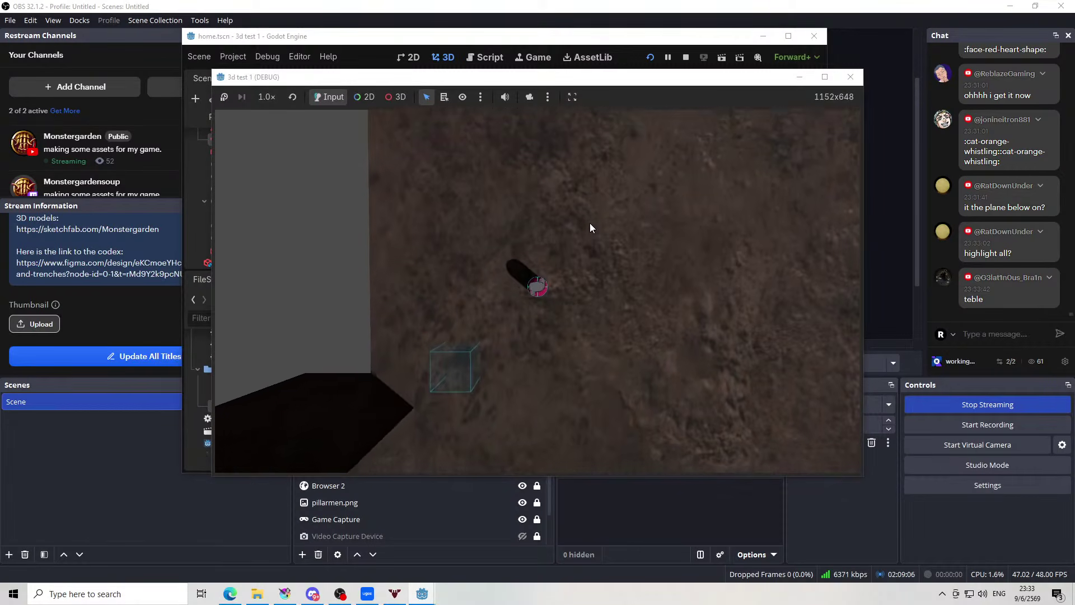
pyautogui.press('w')
pyautogui.press('w')
pyautogui.press('a')
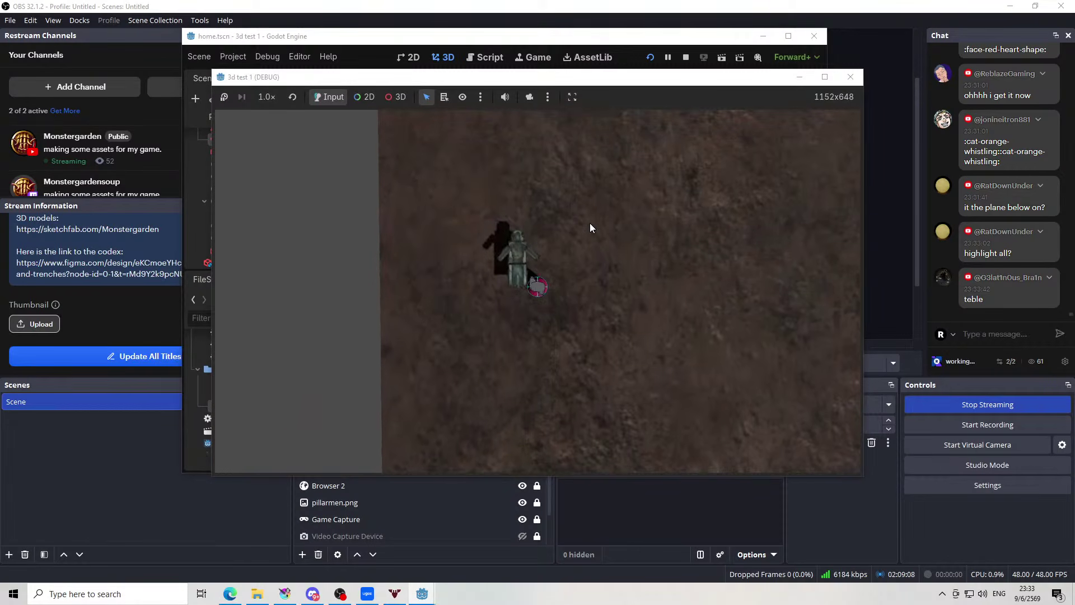
pyautogui.press('s')
pyautogui.press('d')
pyautogui.press('w')
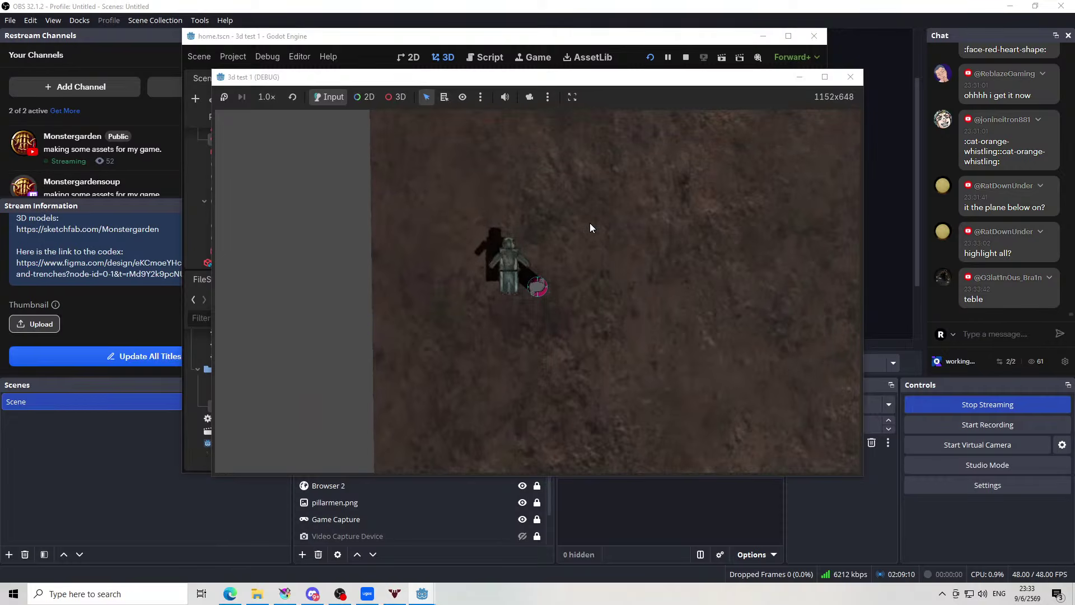
pyautogui.press('s')
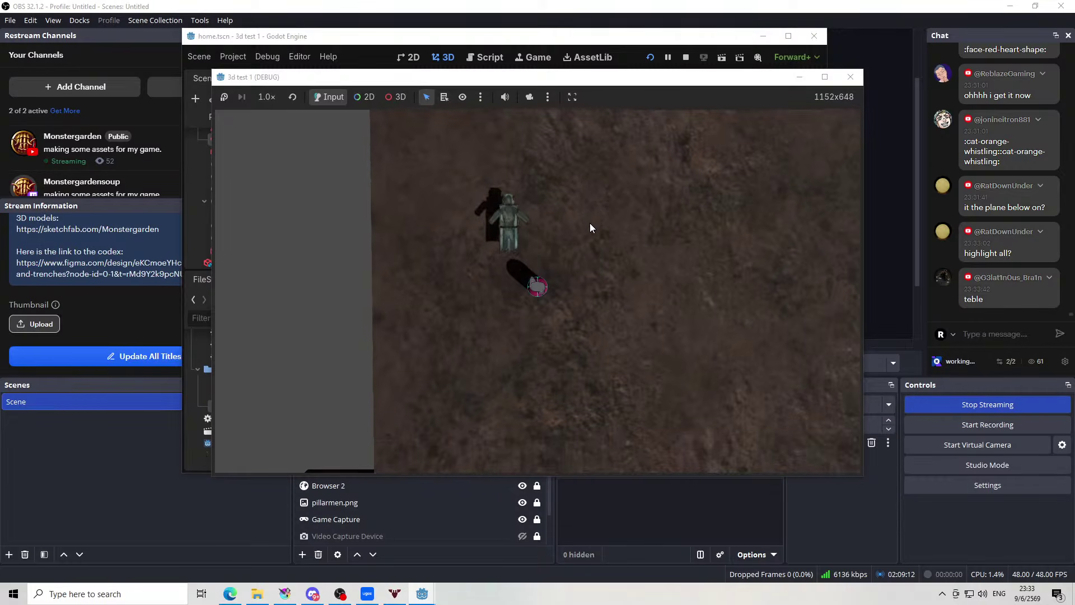
pyautogui.press('a')
pyautogui.press('w')
pyautogui.press('d')
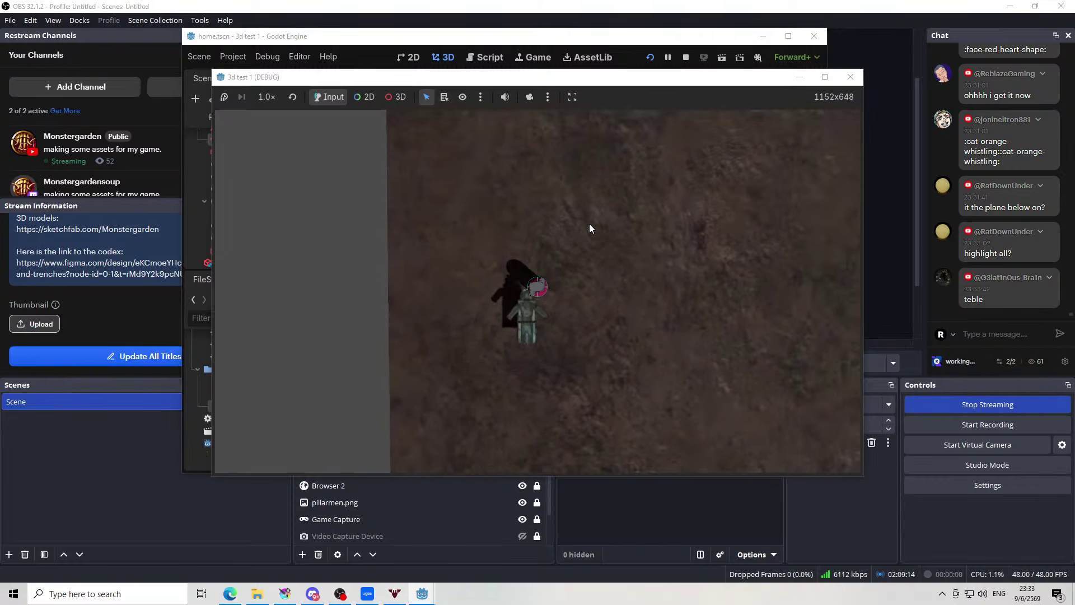
pyautogui.press('a')
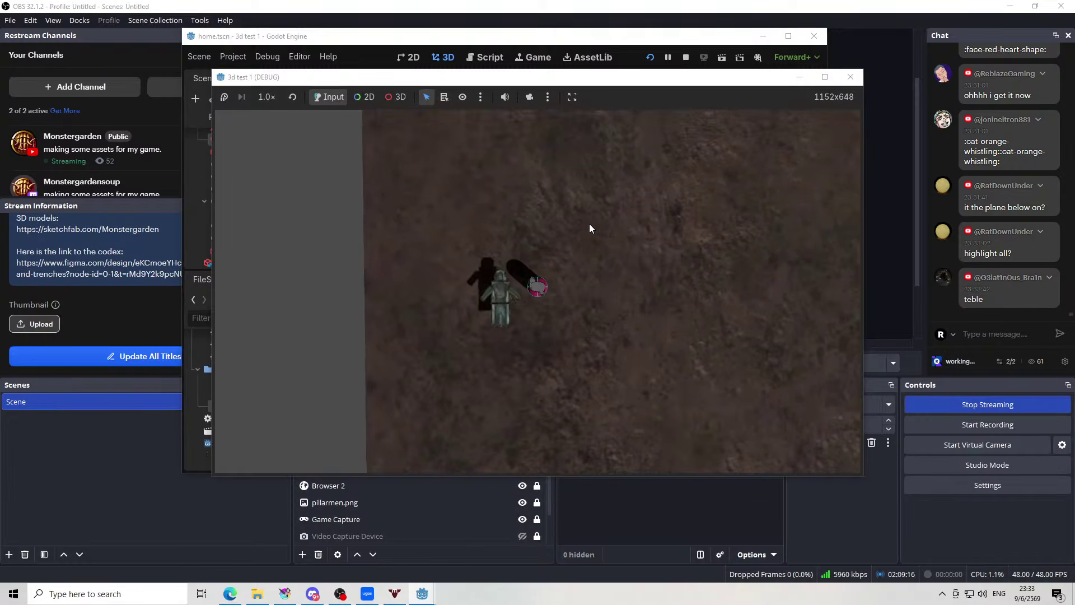
pyautogui.press('w')
pyautogui.click(850, 77)
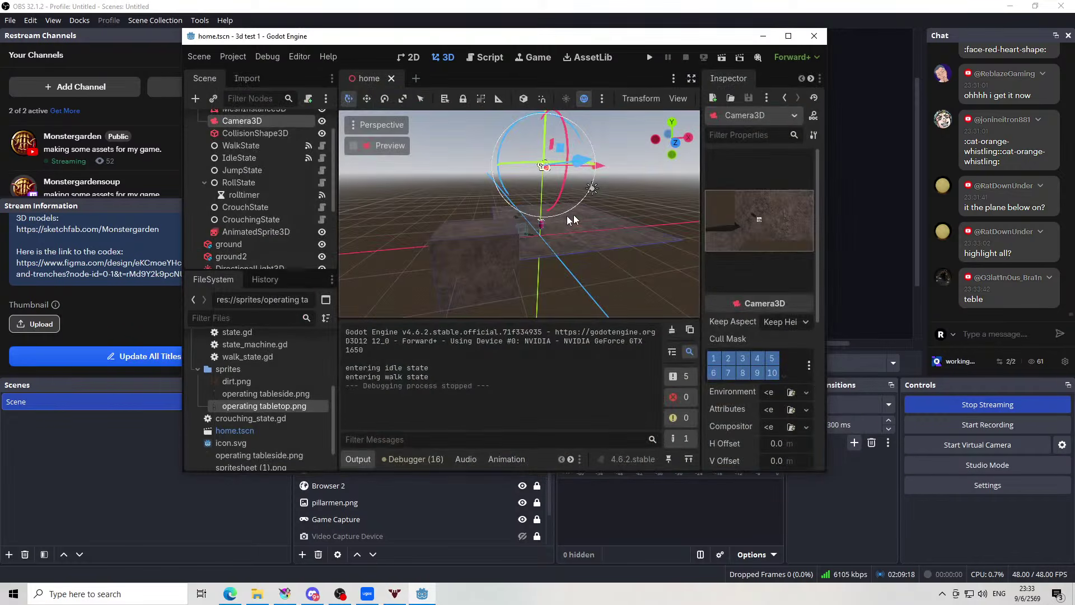
# Lower Camera3D along its vertical axis, closer to the player
pyautogui.scroll(10, 579, 172)
pyautogui.scroll(-10, 577, 180)
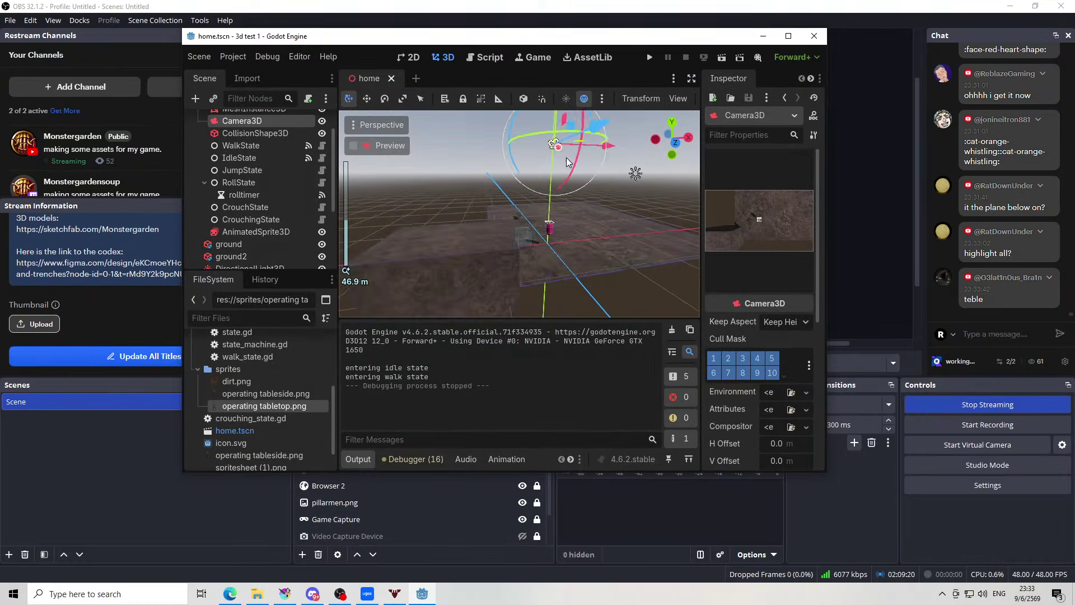
pyautogui.moveTo(551, 177); pyautogui.dragTo(544, 240)
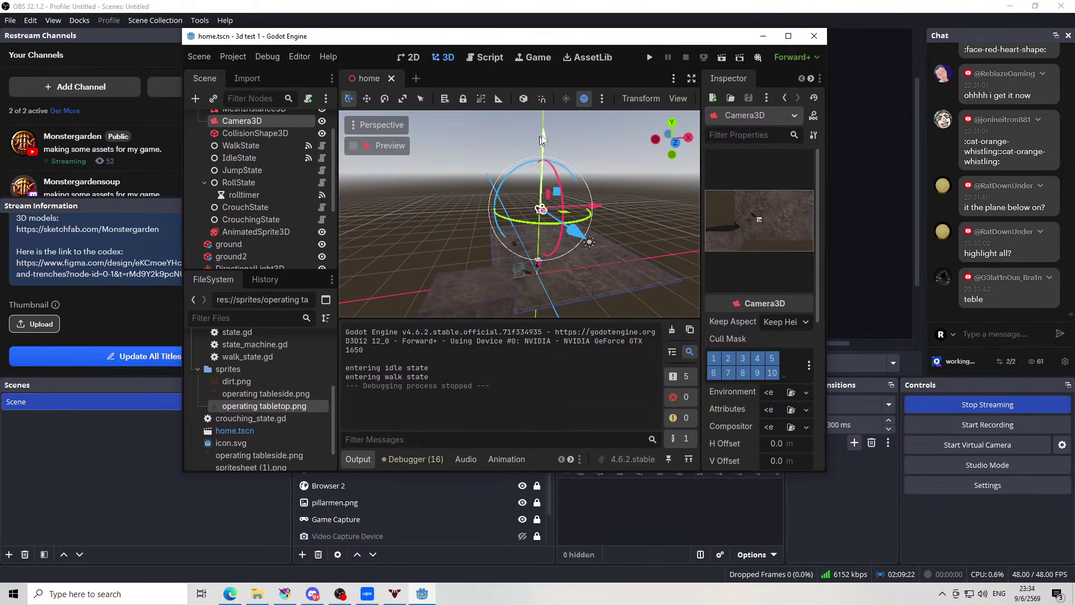
pyautogui.moveTo(542, 145); pyautogui.dragTo(542, 180)
# Try grouping the six operating table sprites, from Sprite3D2 to Sprite3D6, and undo the grouping
pyautogui.moveTo(526, 219); pyautogui.dragTo(475, 40)
pyautogui.scroll(8, 519, 257)
pyautogui.scroll(8, 518, 259)
pyautogui.moveTo(515, 271); pyautogui.dragTo(459, 240)
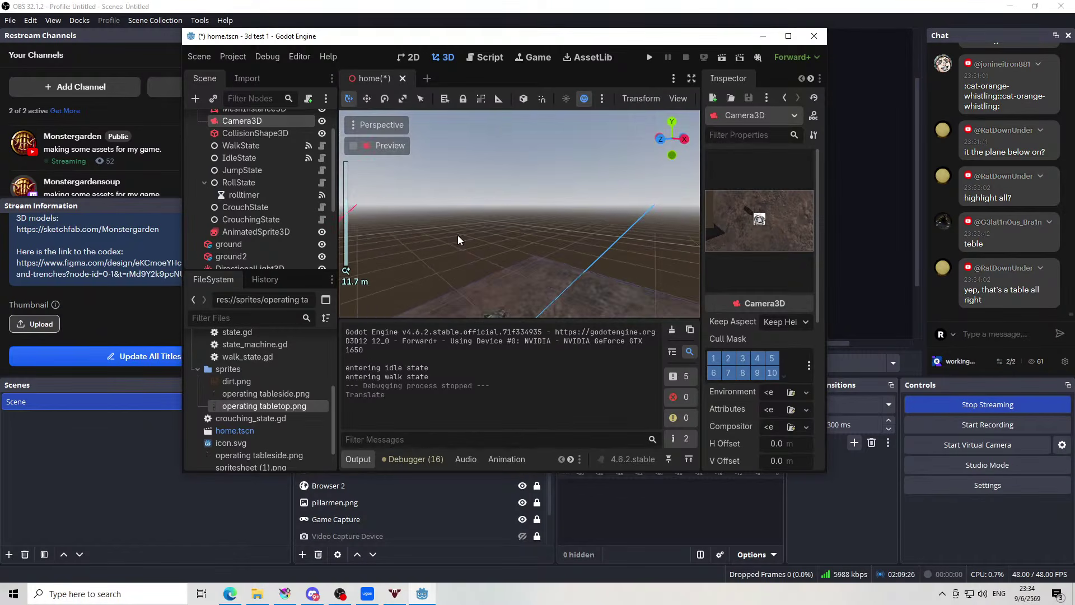
pyautogui.moveTo(478, 189); pyautogui.dragTo(507, 125)
pyautogui.scroll(-5, 259, 209)
pyautogui.scroll(-1, 260, 209)
pyautogui.click(246, 194)
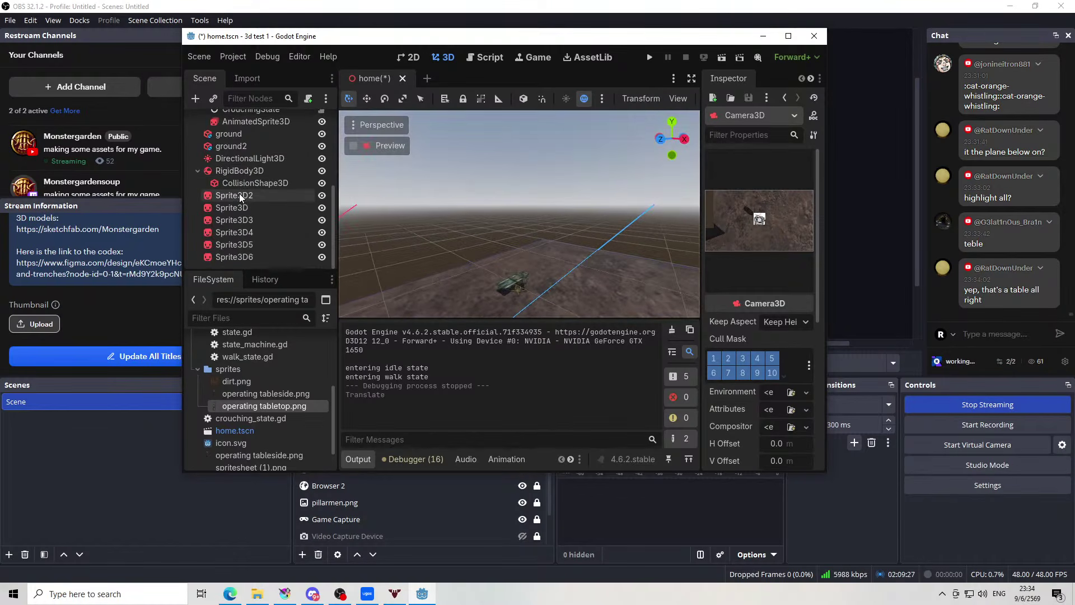
pyautogui.keyDown('shift'); pyautogui.click(240, 257); pyautogui.keyUp('shift')
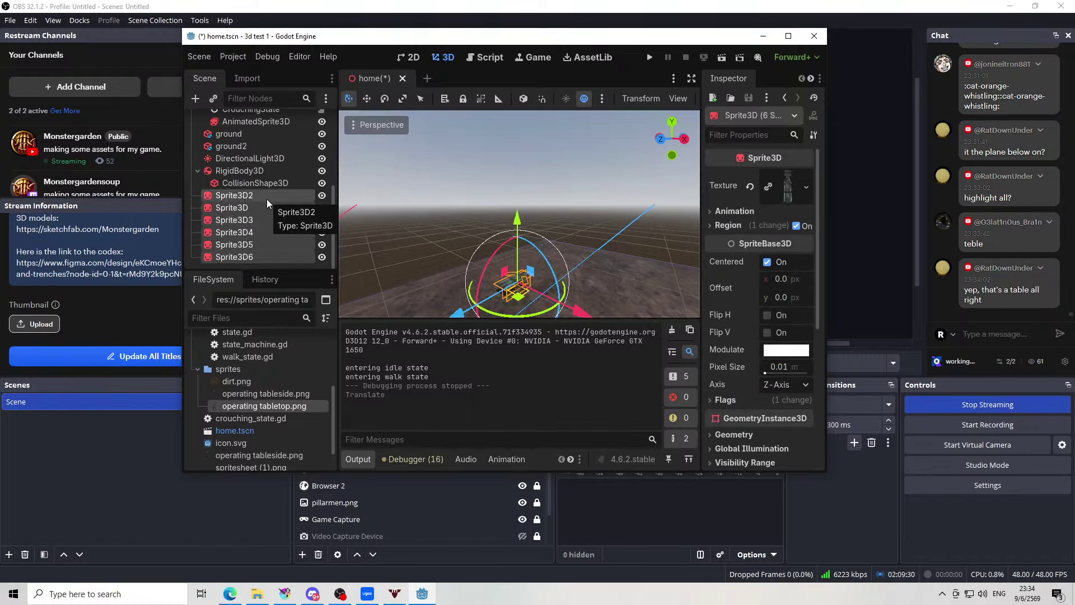
pyautogui.hotkey('ctrl', 'g')
pyautogui.hotkey('ctrl', 'z')
pyautogui.rightClick(250, 197)
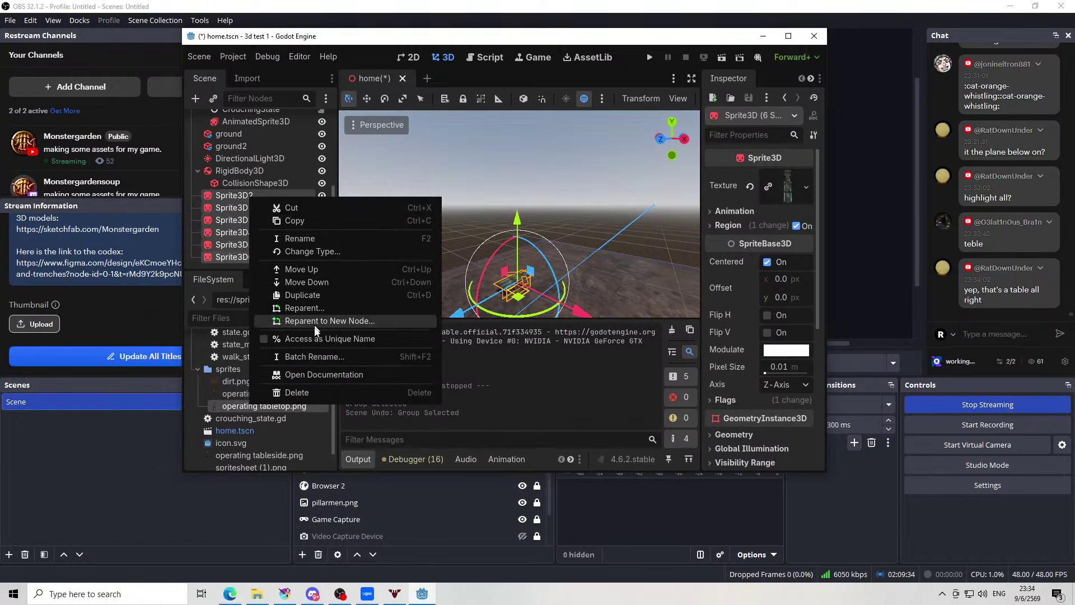
pyautogui.click(215, 204)
pyautogui.click(197, 193)
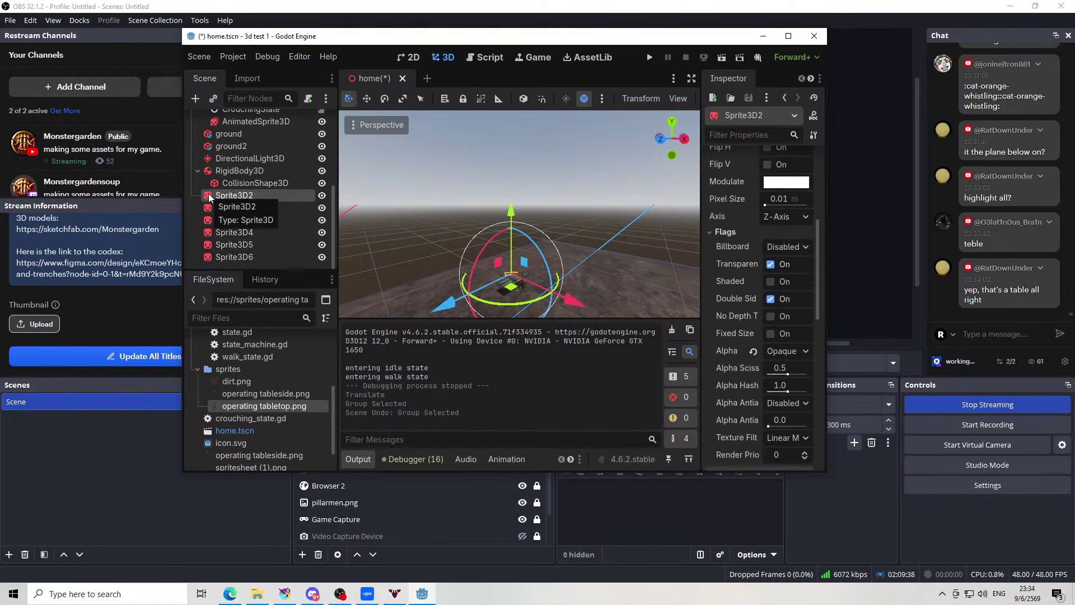
pyautogui.hotkey('ctrl', 'a')
pyautogui.write('gro')
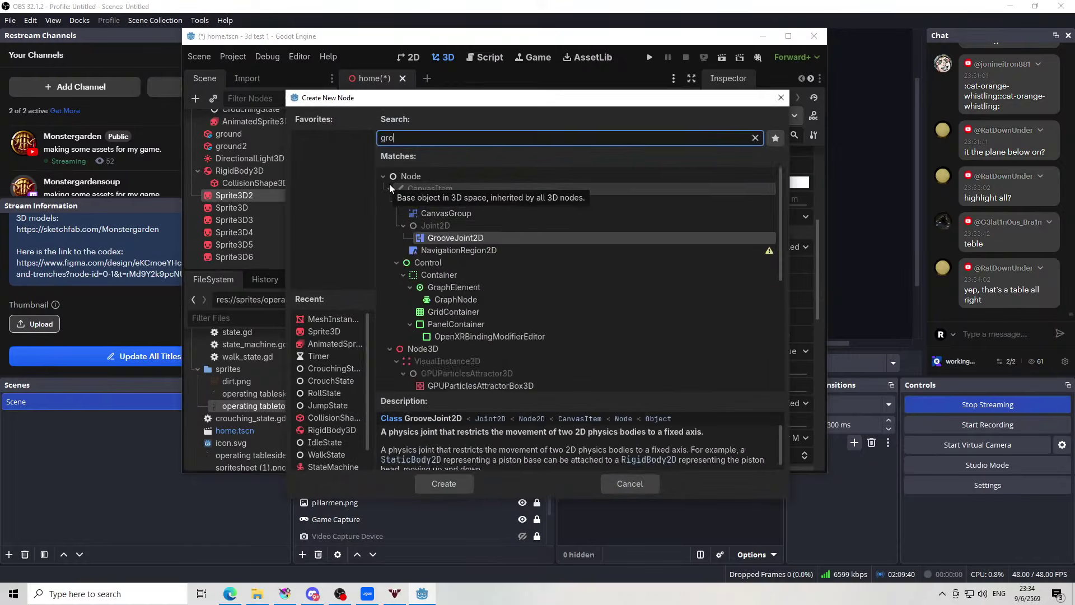
pyautogui.write('u')
pyautogui.press('BackSpace')
pyautogui.press('BackSpace')
pyautogui.press('BackSpace')
pyautogui.press('BackSpace')
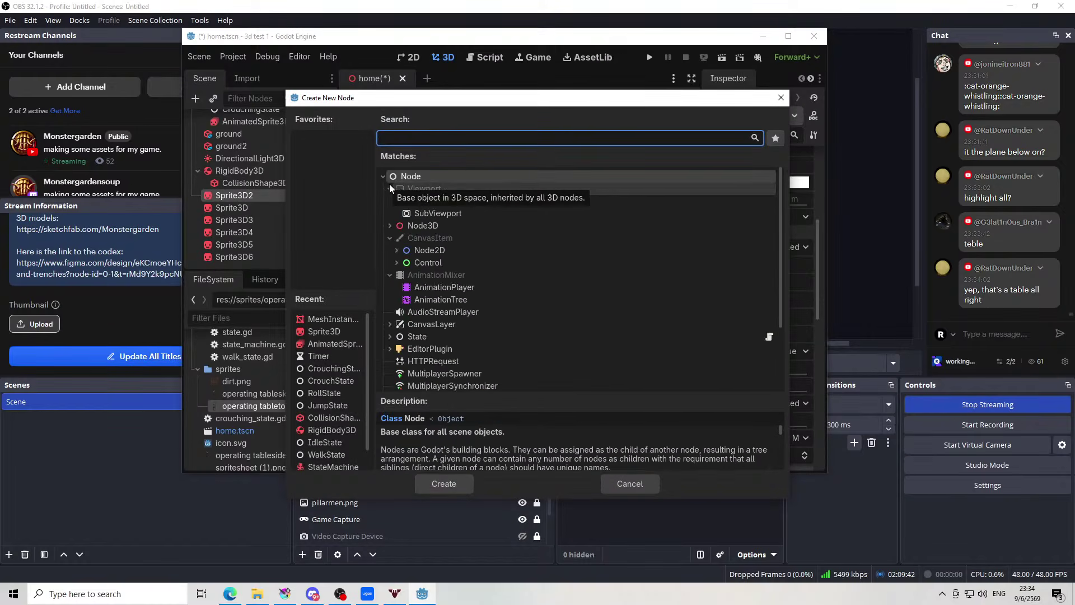
pyautogui.click(192, 214)
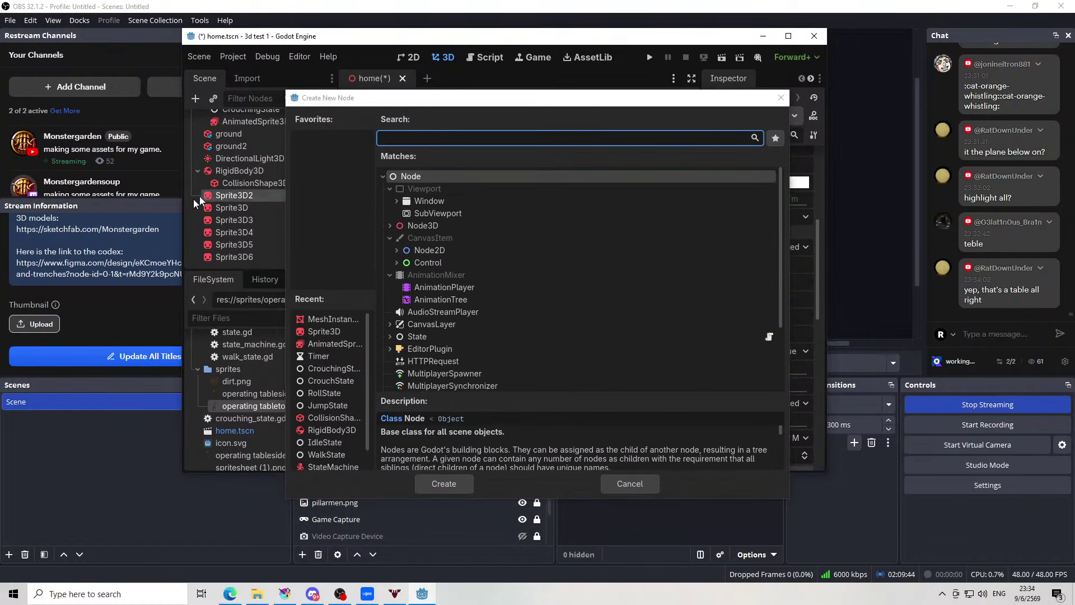
pyautogui.click(780, 98)
pyautogui.click(196, 183)
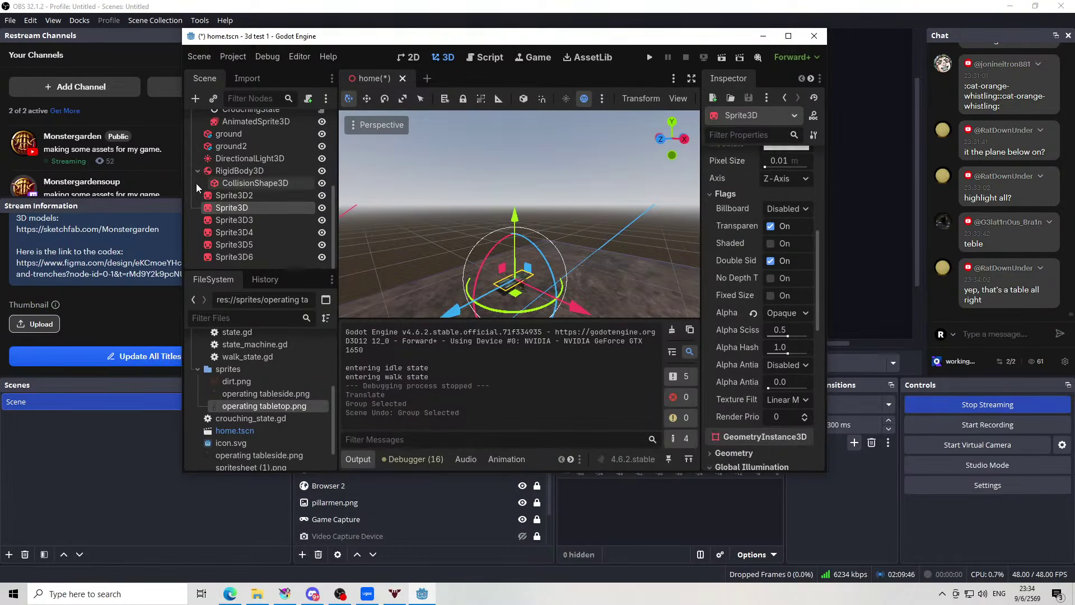
pyautogui.rightClick(195, 191)
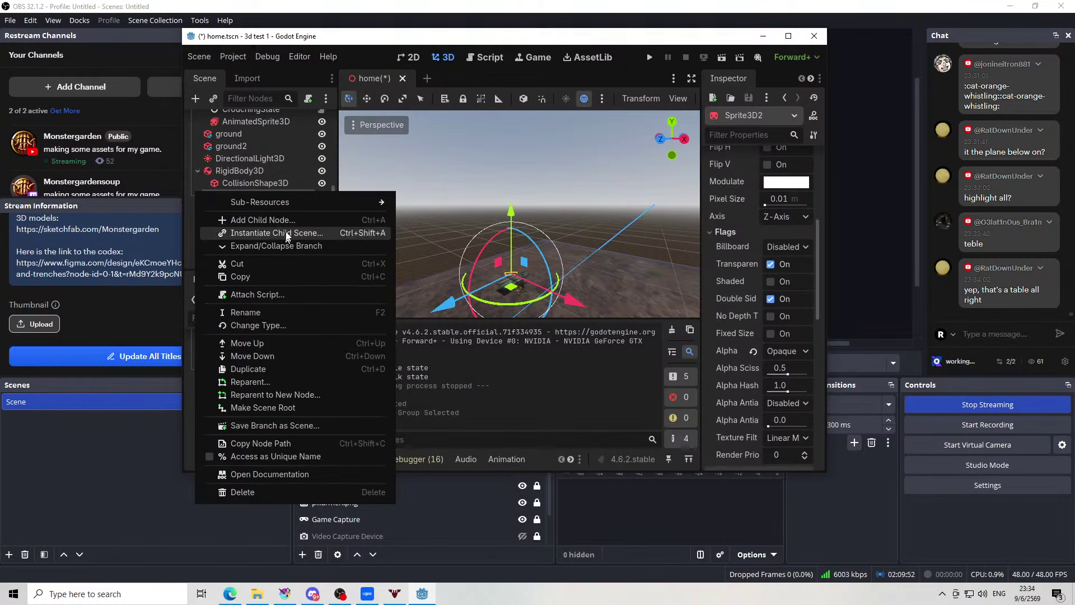
pyautogui.moveTo(374, 200)
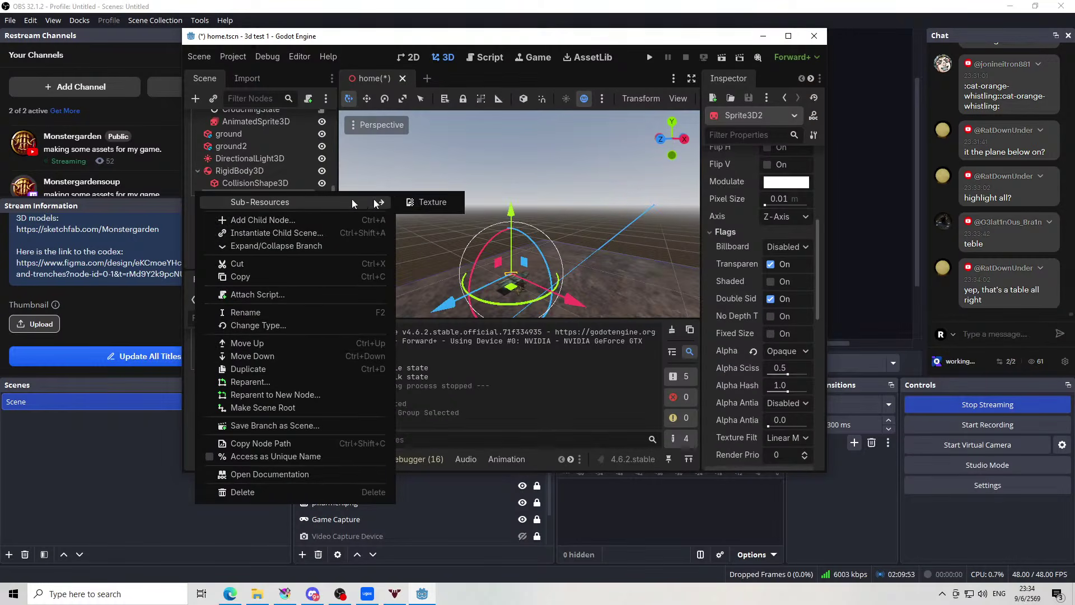
pyautogui.click(407, 169)
# Duplicate the six operating table sprites, Sprite3D2 to Sprite3D6, twice and move the copies apart to form a row of three tables
pyautogui.keyDown('shift'); pyautogui.click(247, 257); pyautogui.keyUp('shift')
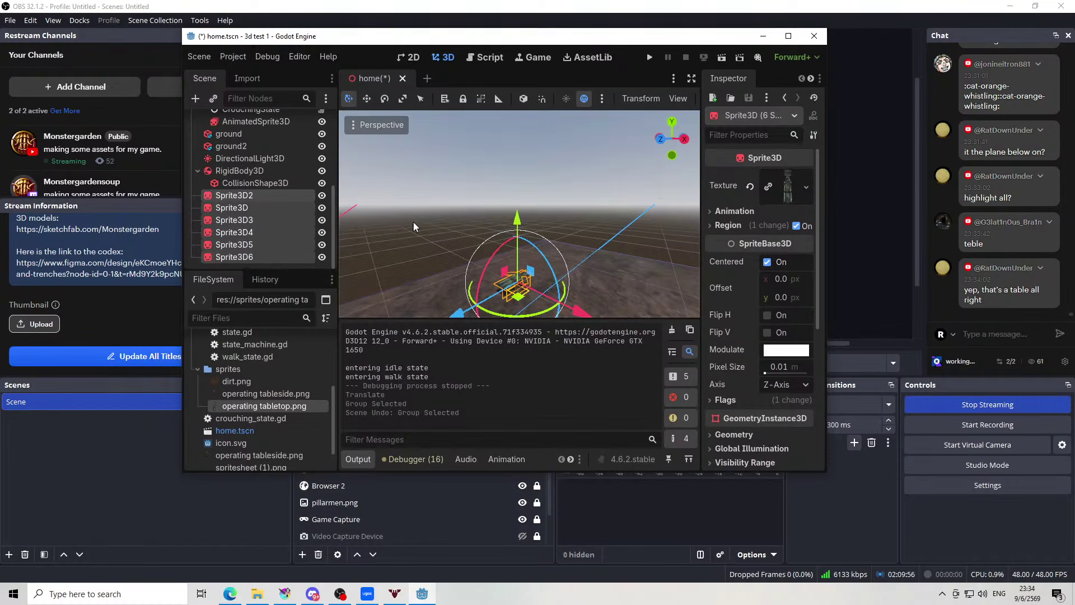
pyautogui.moveTo(413, 226); pyautogui.dragTo(466, 199)
pyautogui.hotkey('ctrl', 'd')
pyautogui.moveTo(556, 247); pyautogui.dragTo(569, 231)
pyautogui.hotkey('ctrl', 'd')
pyautogui.click(586, 149)
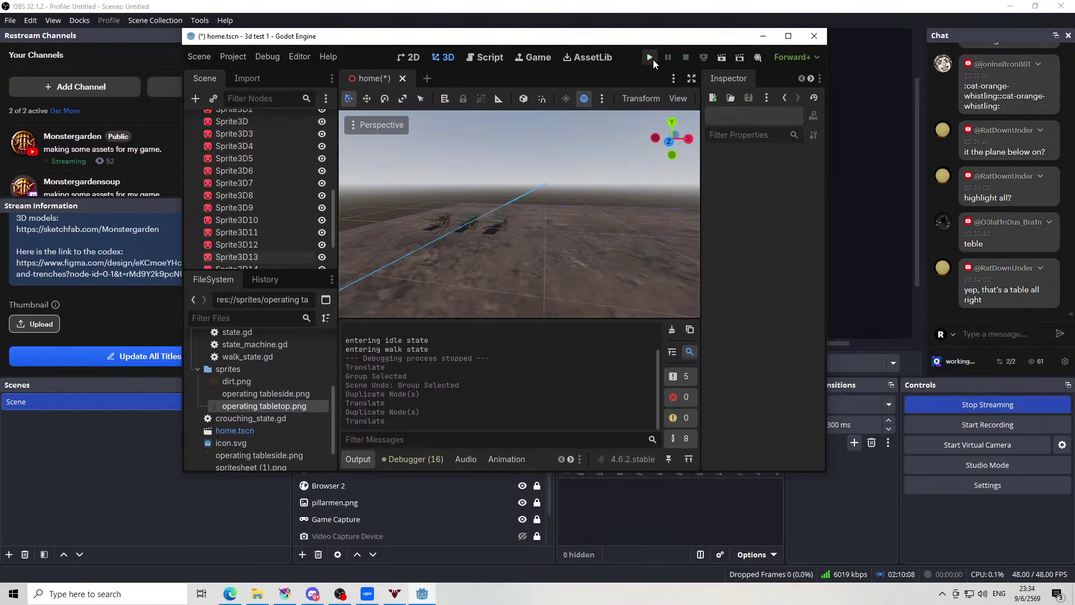
# Run the game and walk the character around and between the three operating tables to check their look and spacing from the lowered camera
pyautogui.click(651, 58)
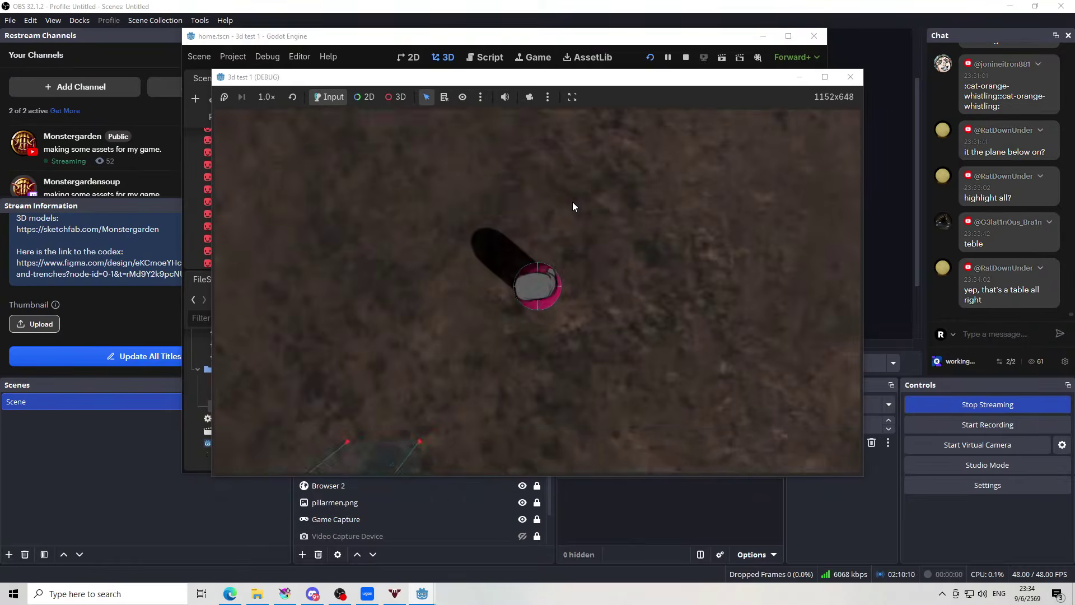
pyautogui.press('w')
pyautogui.press('w')
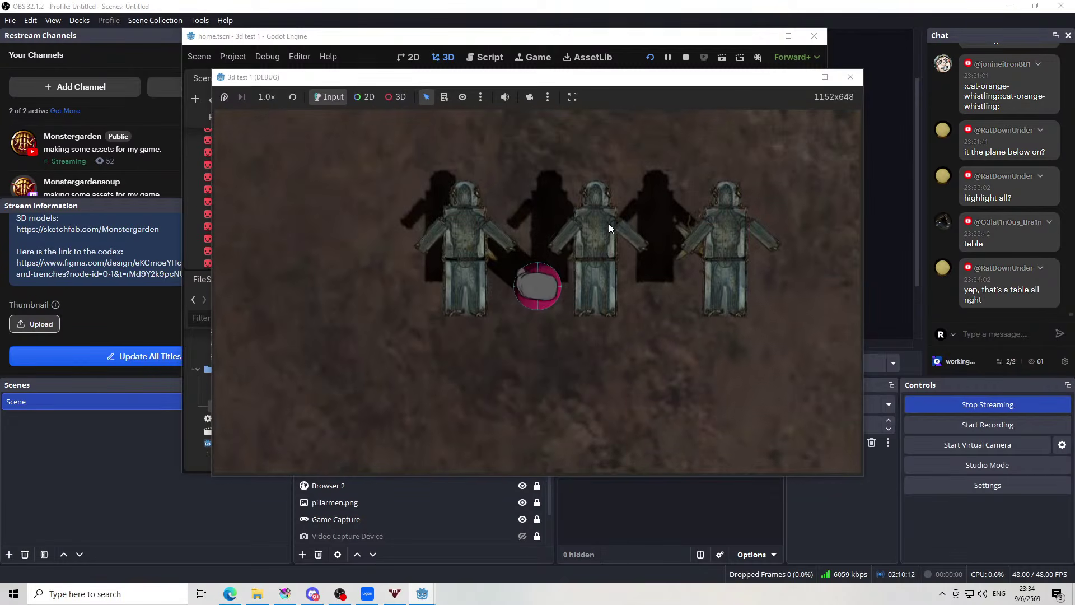
pyautogui.press('s')
pyautogui.press('d')
pyautogui.press('s')
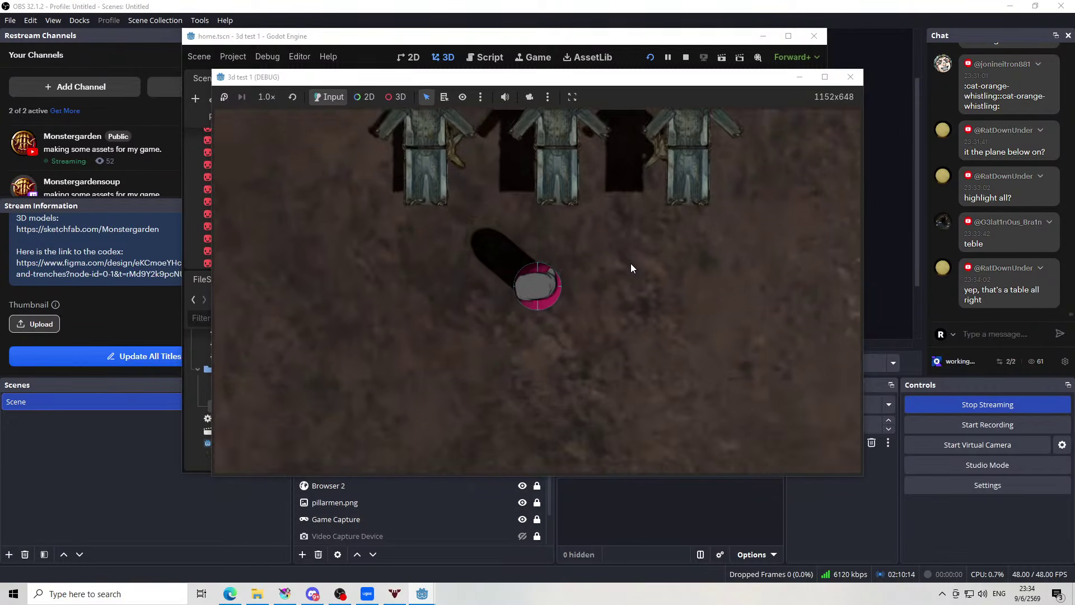
pyautogui.press('w')
pyautogui.press('w')
pyautogui.press('a')
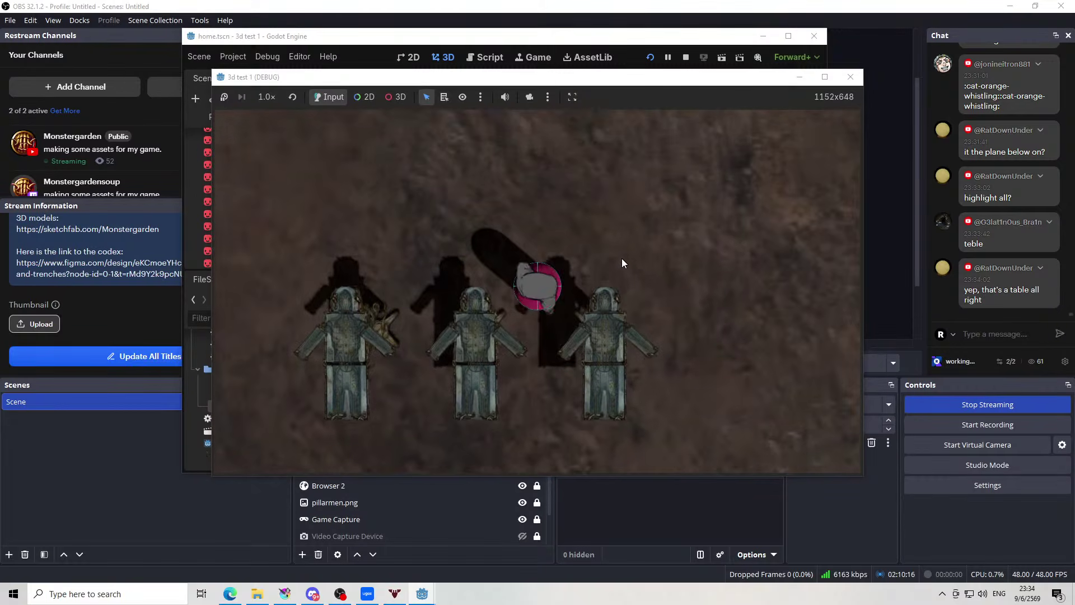
pyautogui.press('s')
pyautogui.press('d')
pyautogui.press('w')
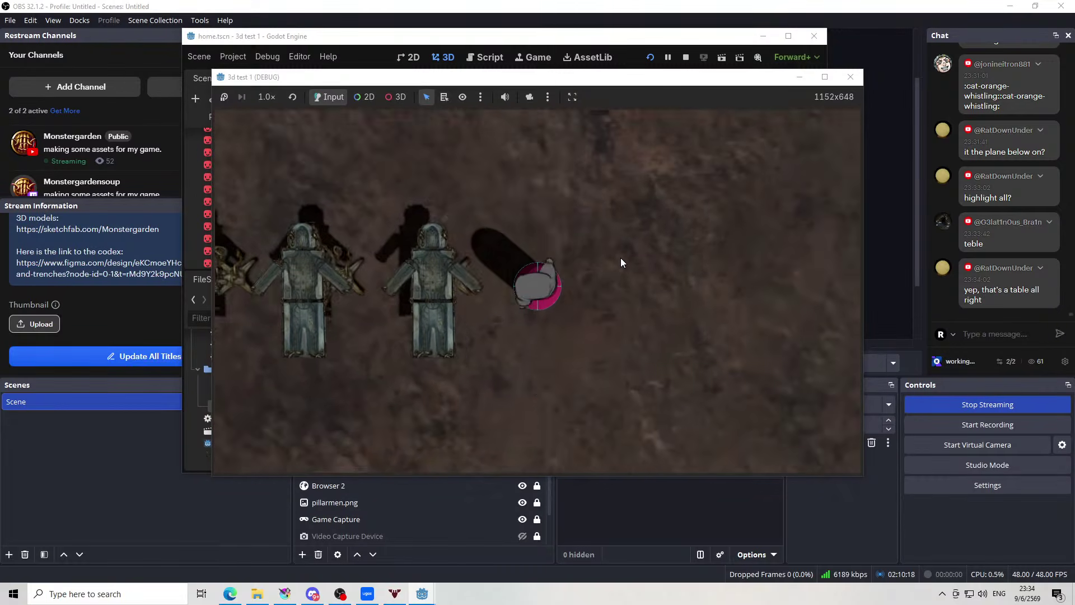
pyautogui.press('w')
pyautogui.press('a')
pyautogui.press('a')
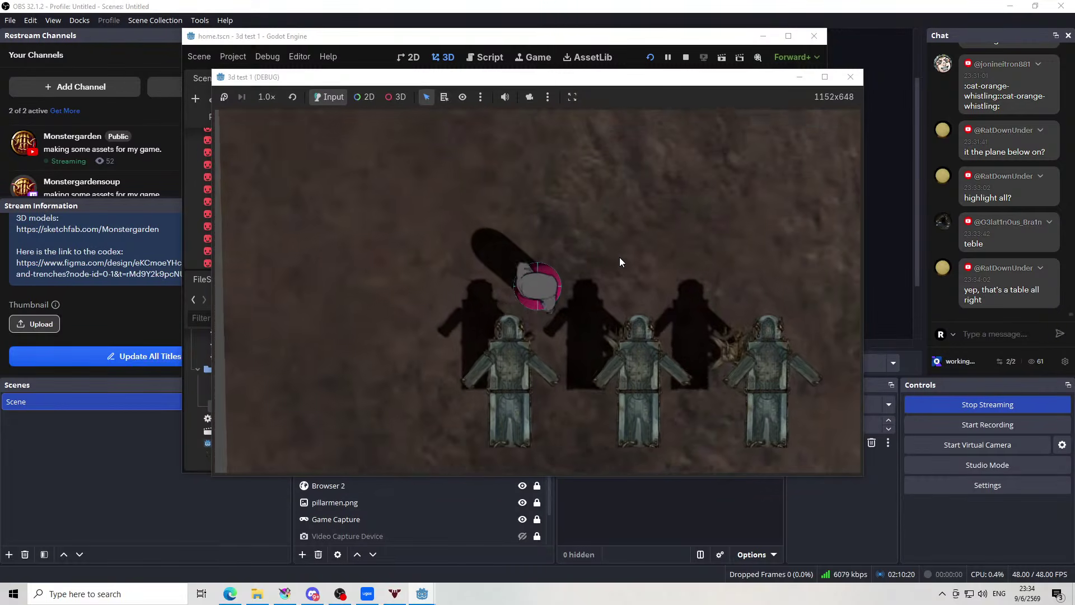
pyautogui.press('s')
pyautogui.press('s')
pyautogui.press('d')
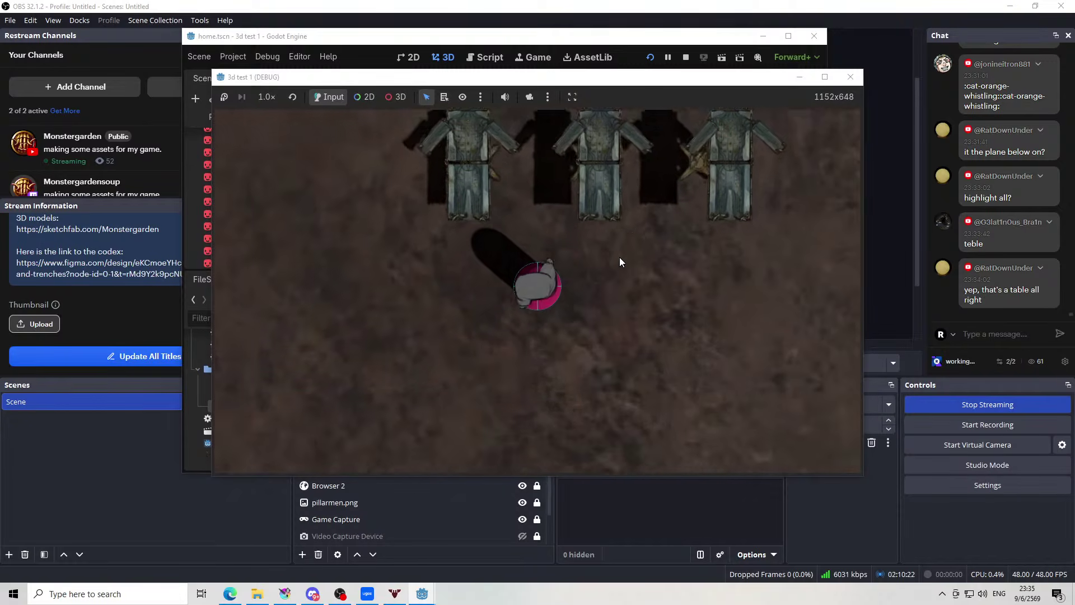
pyautogui.press('w')
pyautogui.press('w')
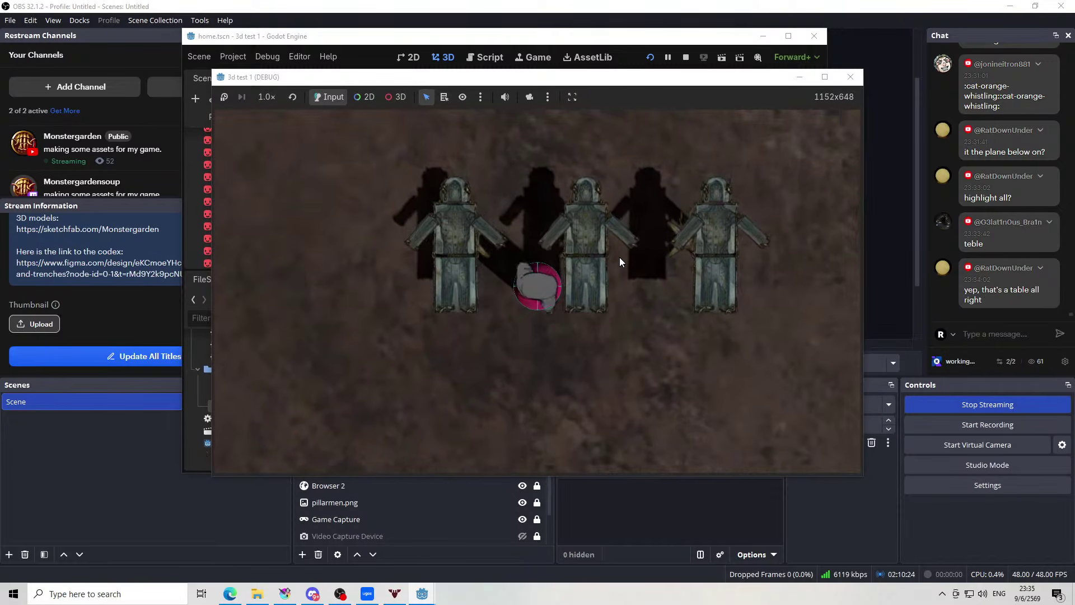
pyautogui.press('a')
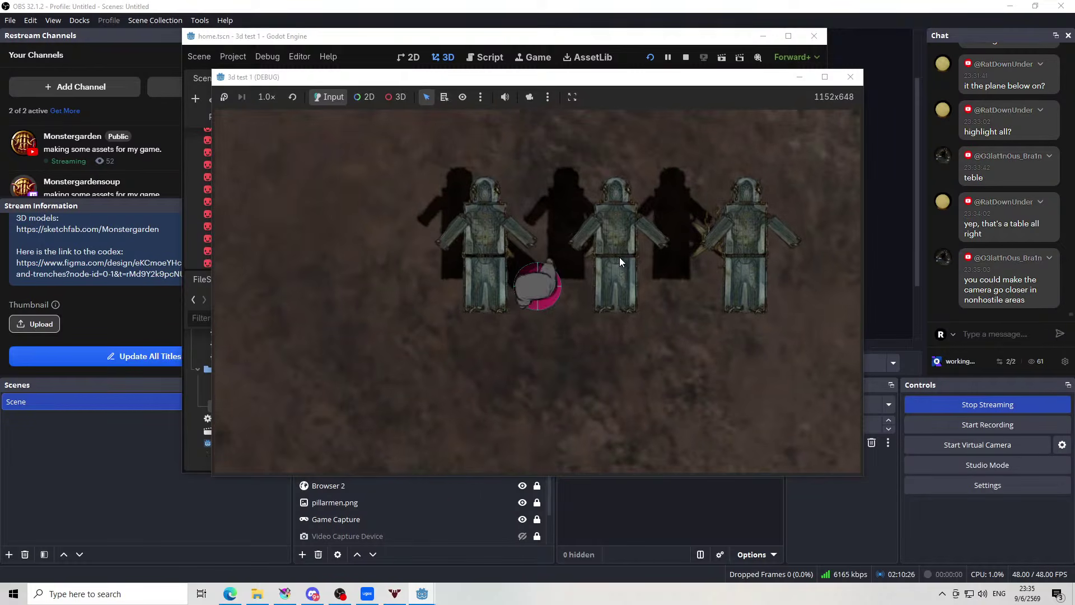
pyautogui.press('s')
pyautogui.press('a')
pyautogui.press('w')
pyautogui.press('d')
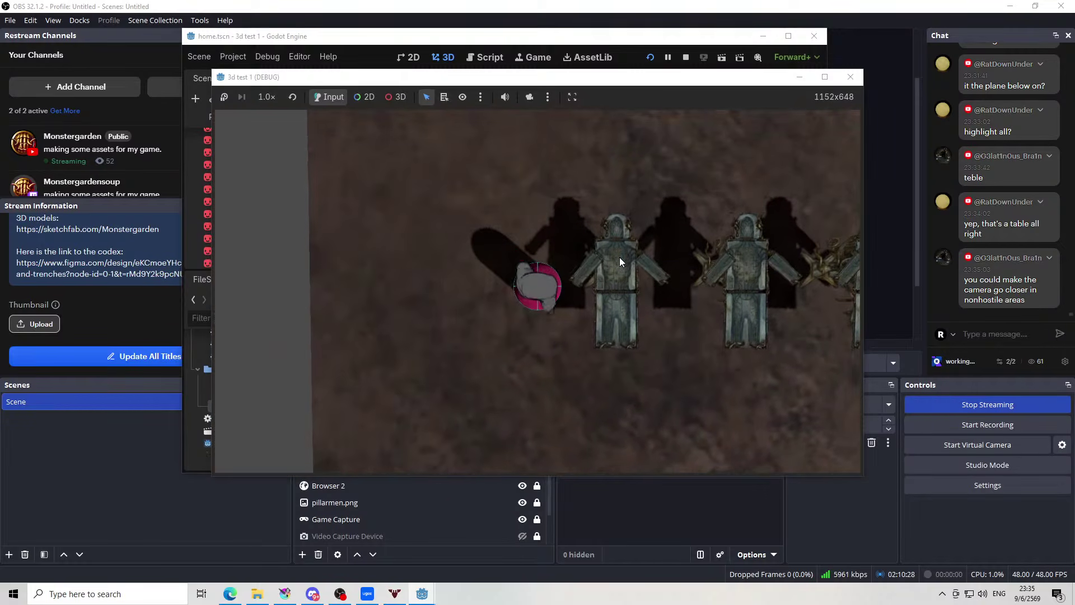
pyautogui.press('w')
pyautogui.press('d')
pyautogui.press('d')
pyautogui.press('s')
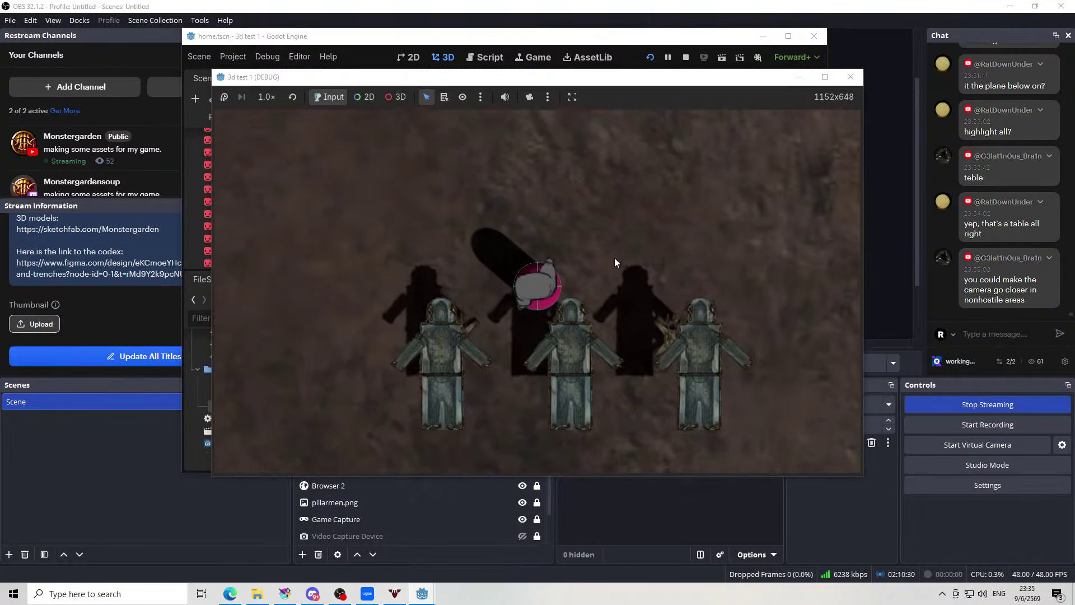
pyautogui.press('a')
pyautogui.press('d')
pyautogui.press('w')
pyautogui.press('d')
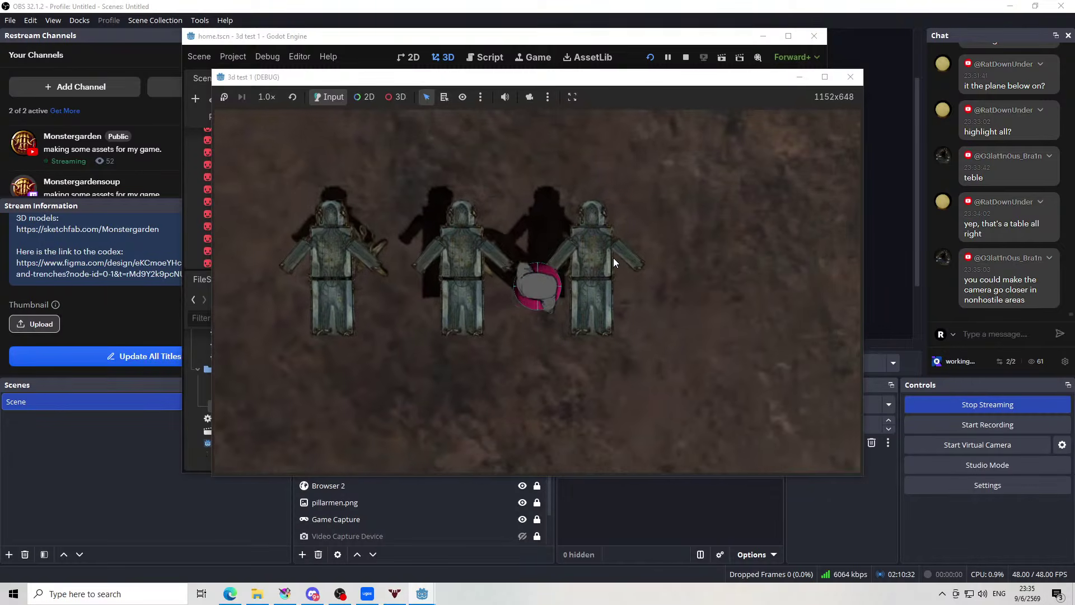
pyautogui.press('w')
pyautogui.press('d')
pyautogui.press('w')
pyautogui.press('s')
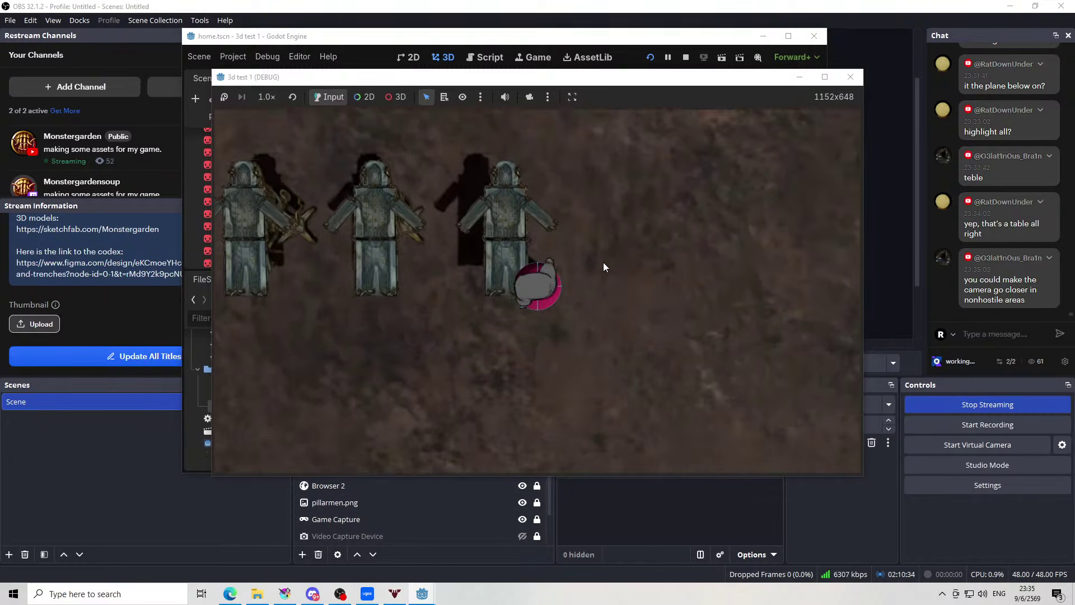
pyautogui.press('w')
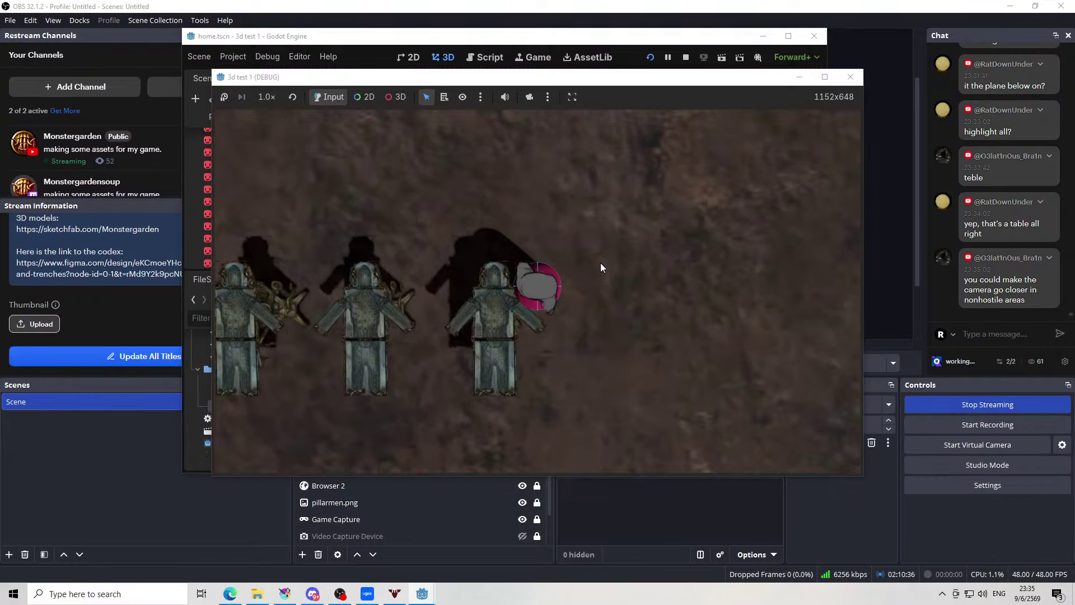
pyautogui.press('a')
pyautogui.press('s')
pyautogui.press('d')
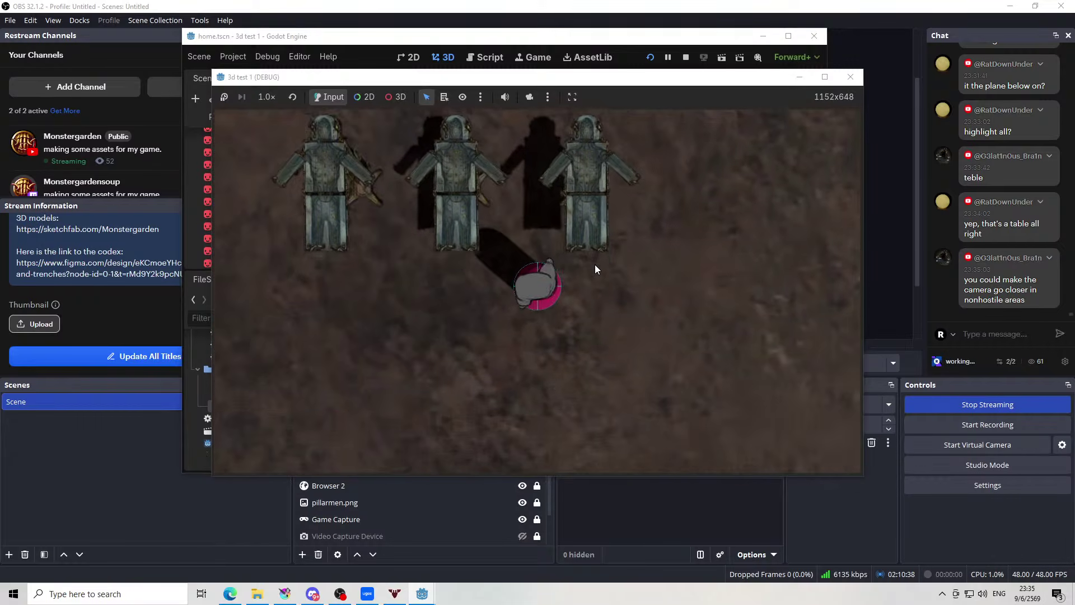
pyautogui.press('a')
pyautogui.press('w')
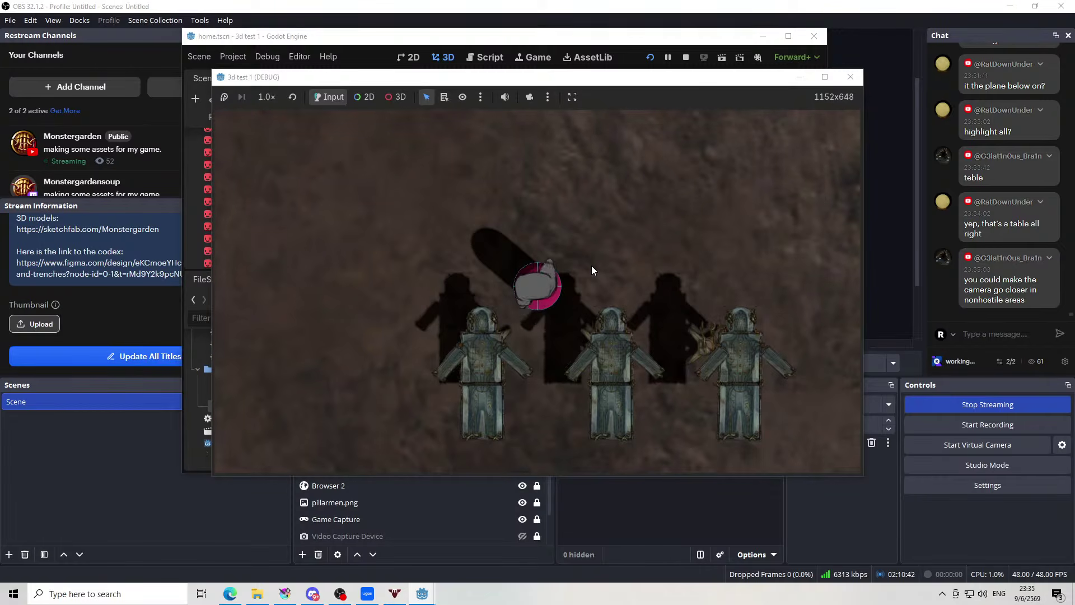
pyautogui.press('s')
pyautogui.press('d')
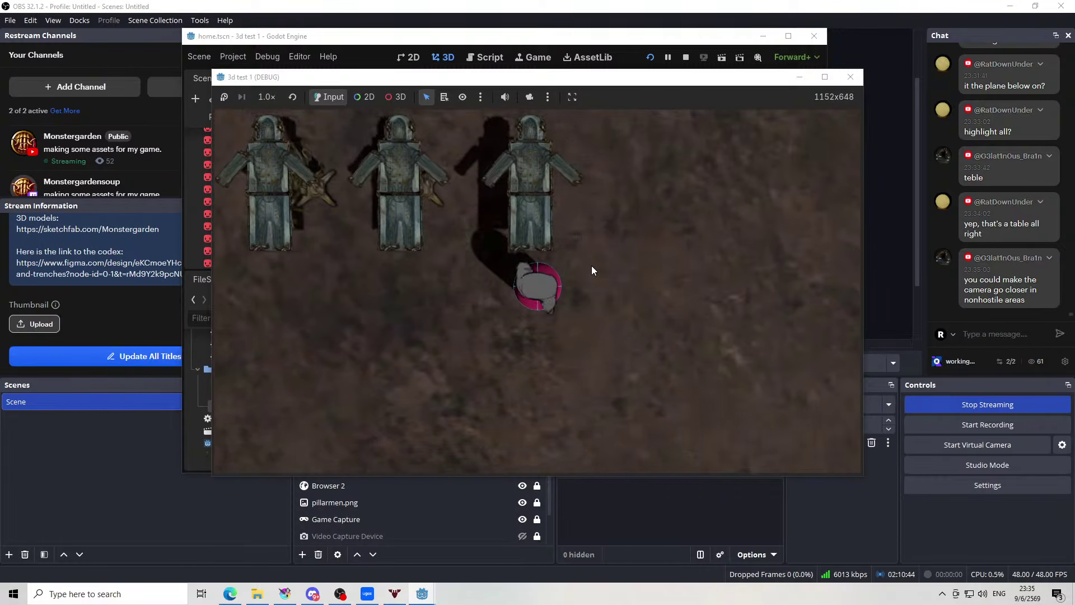
pyautogui.press('w')
pyautogui.press('d')
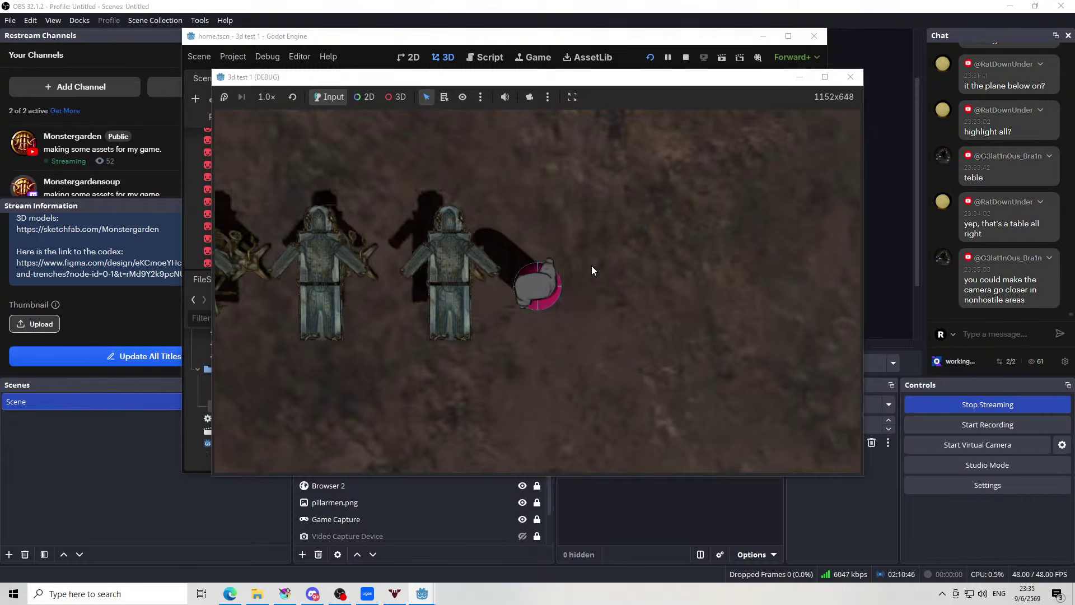
pyautogui.press('w')
pyautogui.press('d')
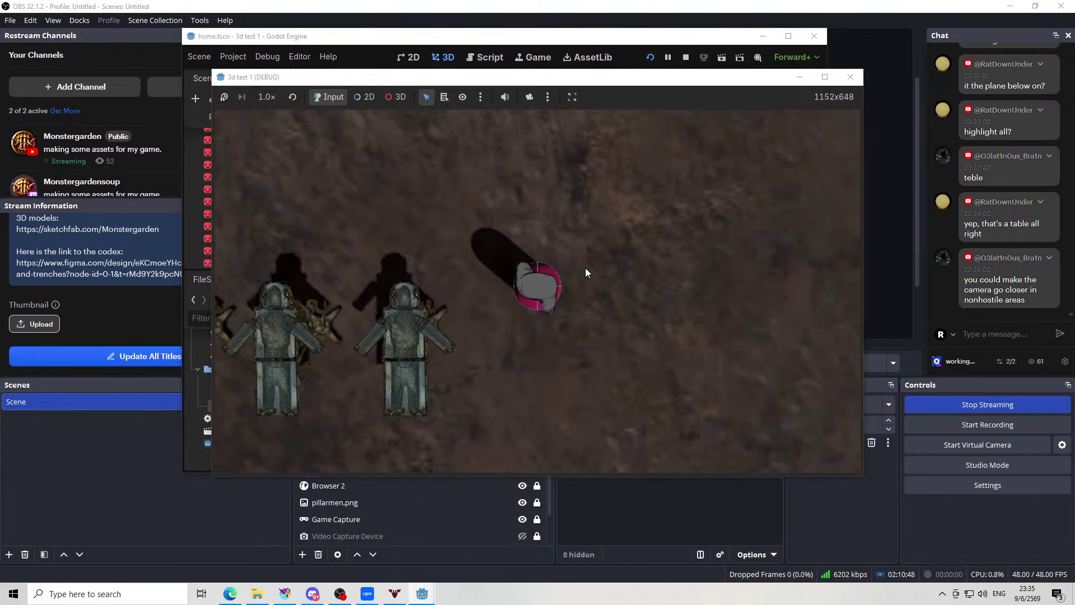
pyautogui.press('s')
pyautogui.press('d')
pyautogui.press('w')
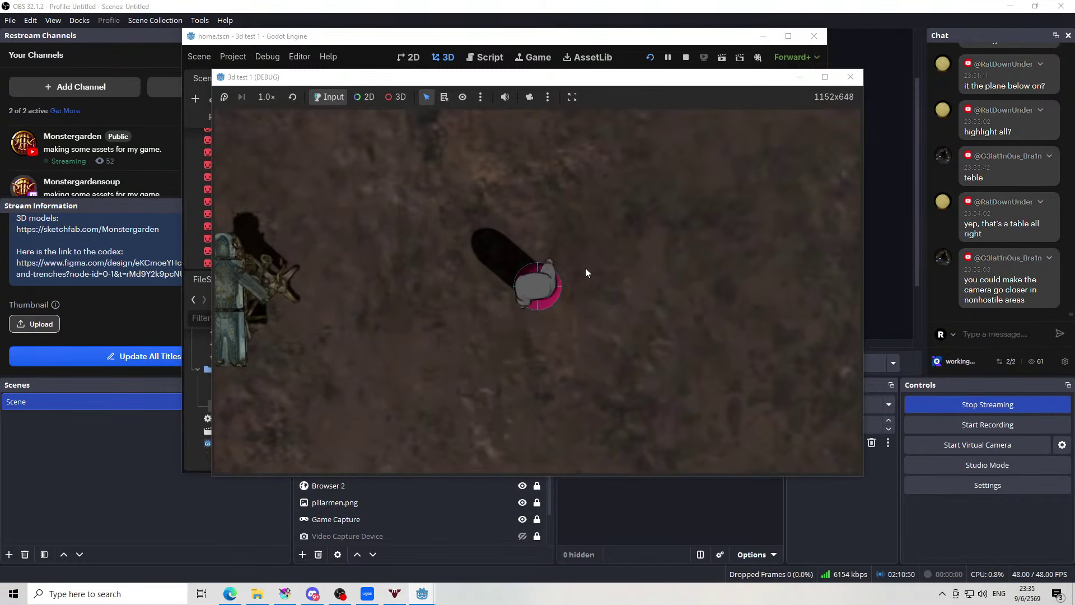
pyautogui.press('a')
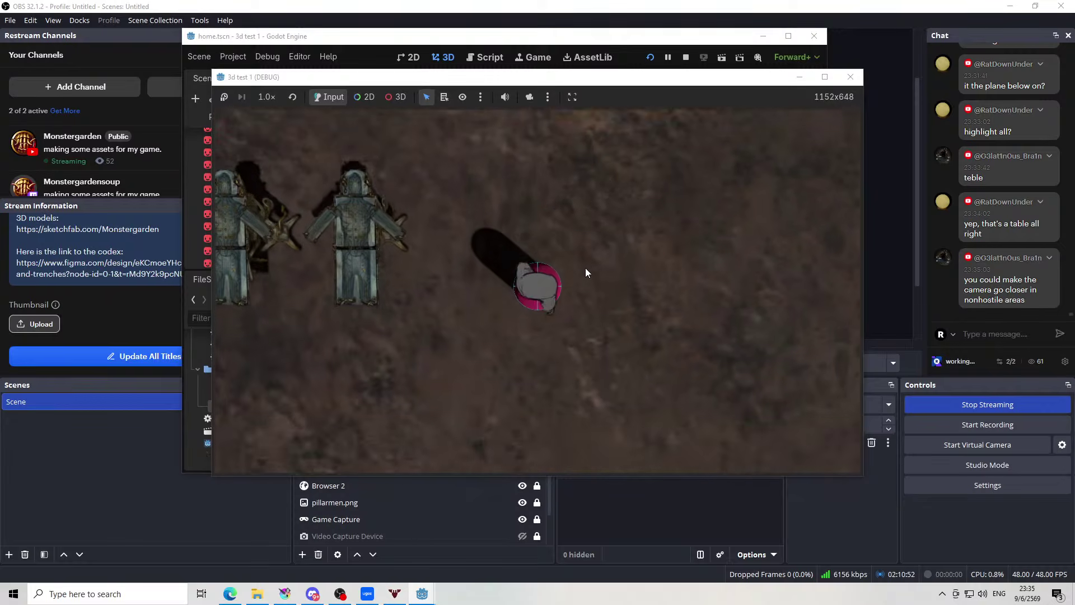
pyautogui.press('s')
pyautogui.press('w')
pyautogui.press('s')
pyautogui.press('a')
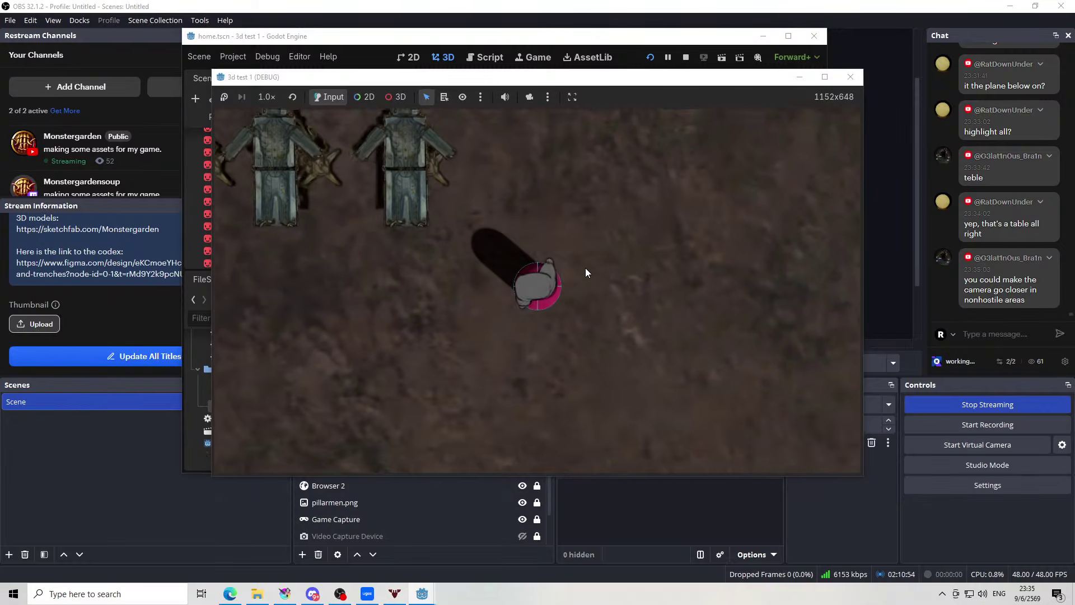
pyautogui.press('w')
pyautogui.press('a')
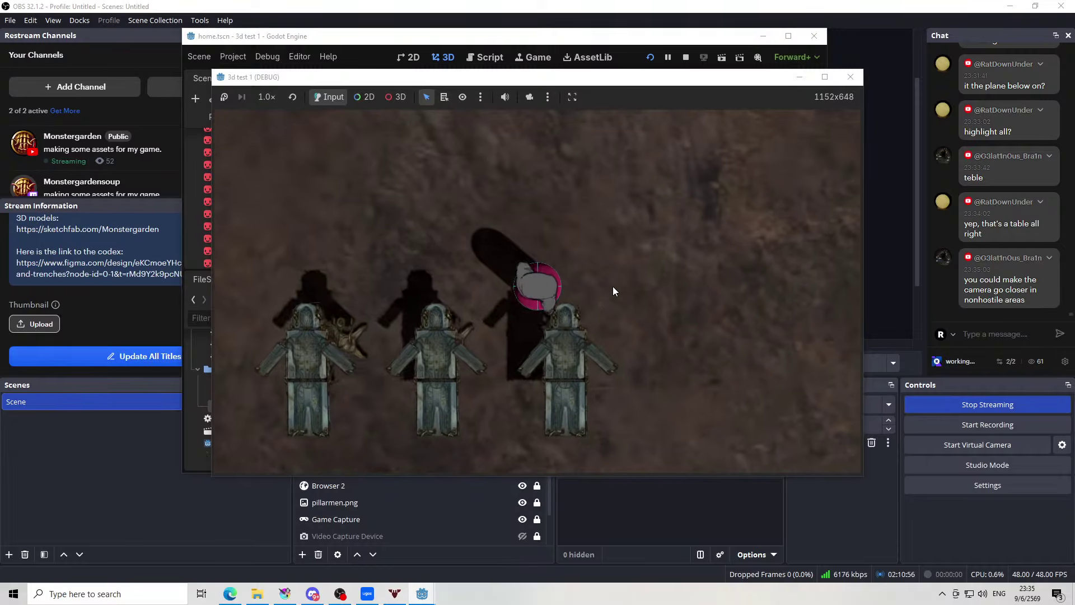
pyautogui.press('d')
pyautogui.press('s')
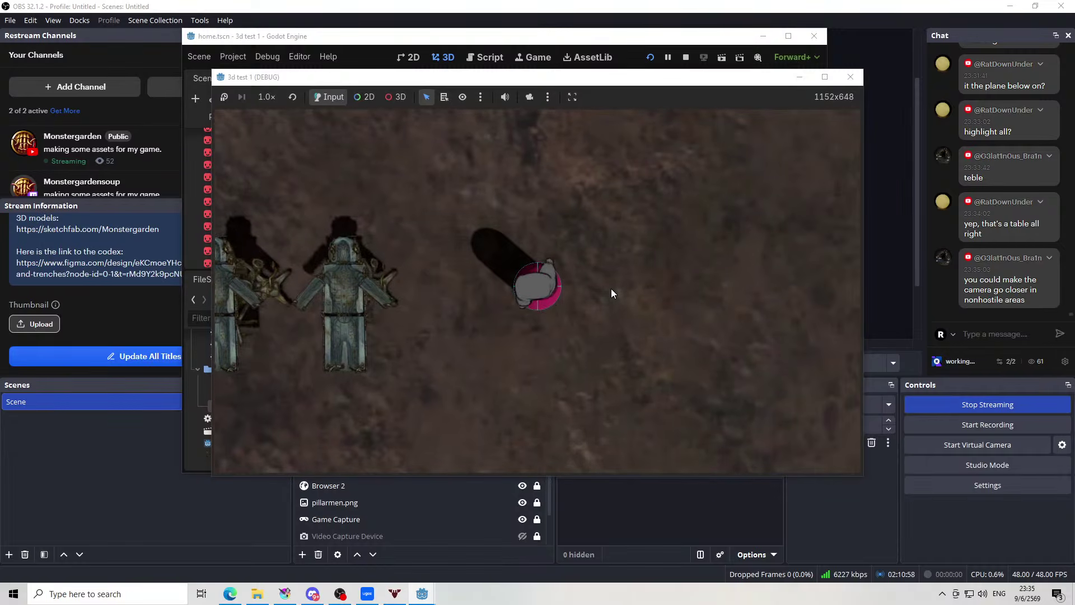
pyautogui.press('s')
pyautogui.press('d')
pyautogui.press('d')
pyautogui.press('a')
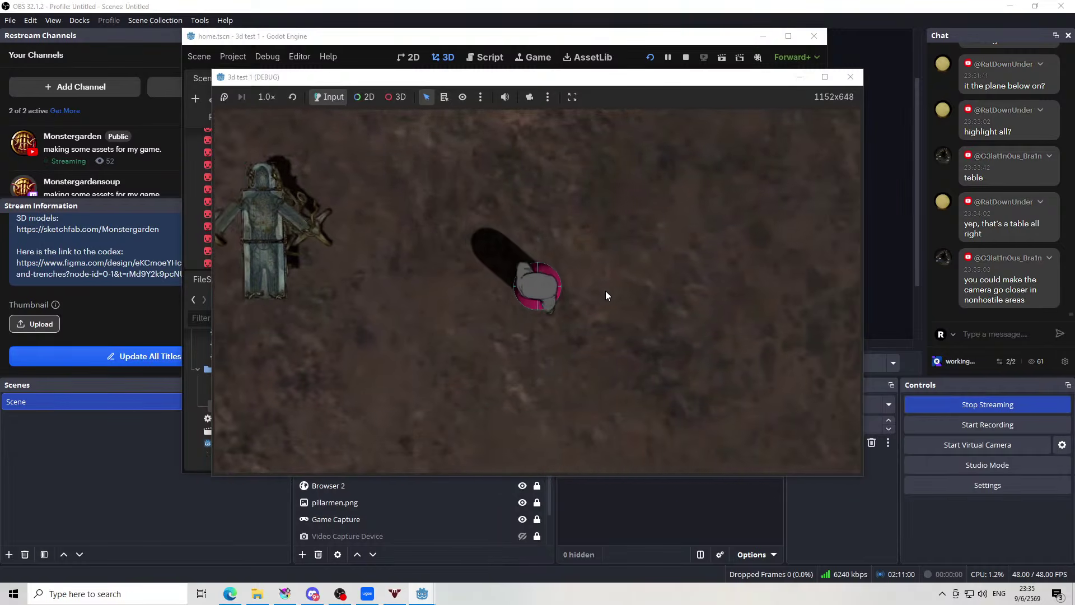
pyautogui.press('s')
pyautogui.press('a')
pyautogui.press('w')
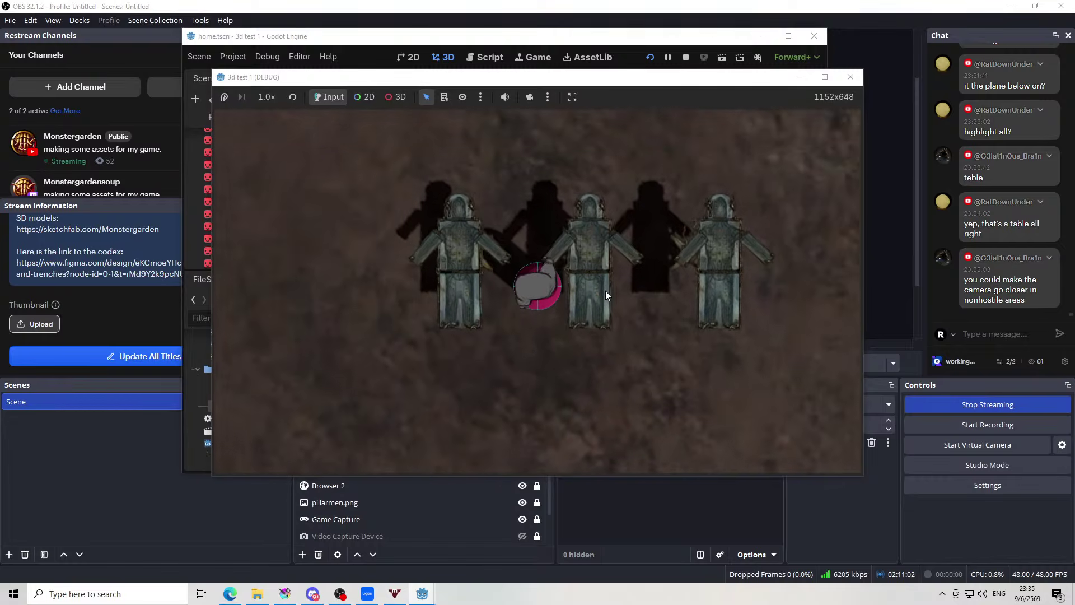
pyautogui.press('a')
pyautogui.press('w')
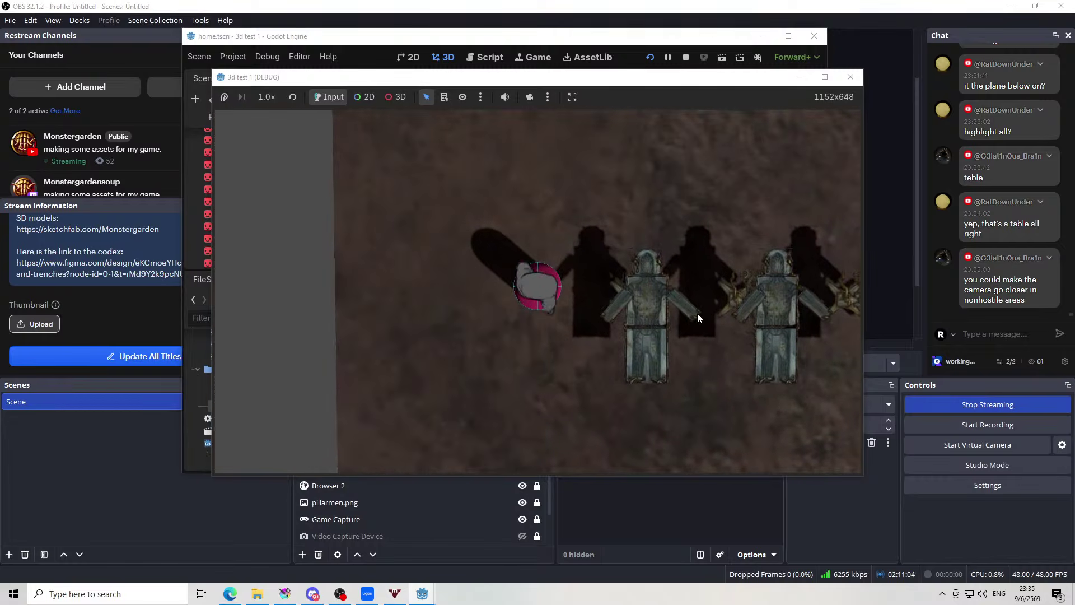
pyautogui.press('w')
pyautogui.press('d')
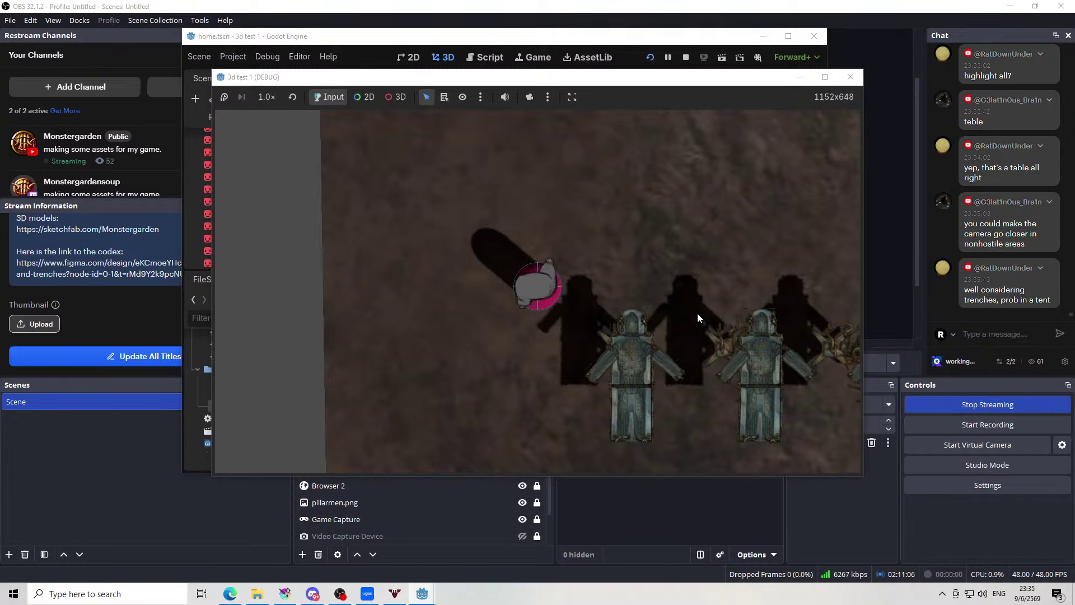
pyautogui.press('s')
pyautogui.press('d')
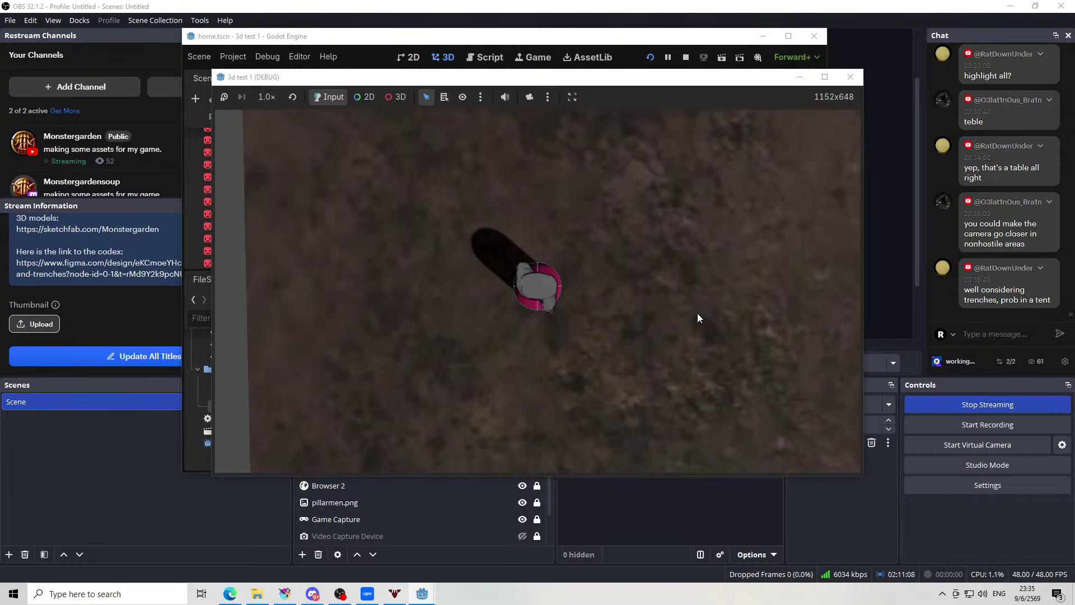
pyautogui.press('w')
pyautogui.press('s')
pyautogui.press('d')
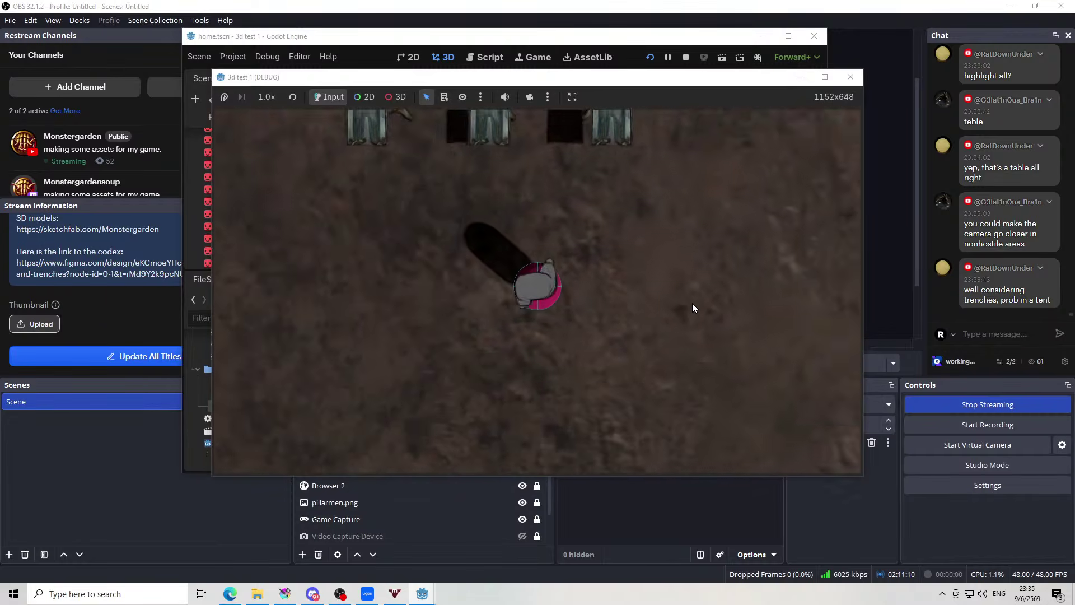
# Walk the character away from the table row and back between the tables to check their shadows, and close the game
pyautogui.press('w')
pyautogui.press('d')
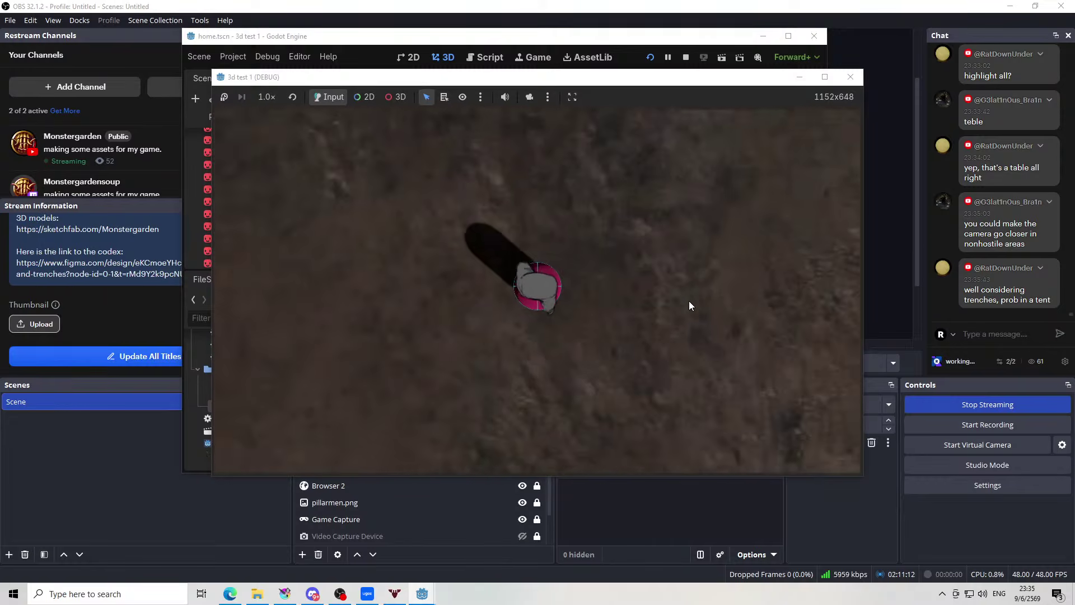
pyautogui.press('s')
pyautogui.press('a')
pyautogui.press('d')
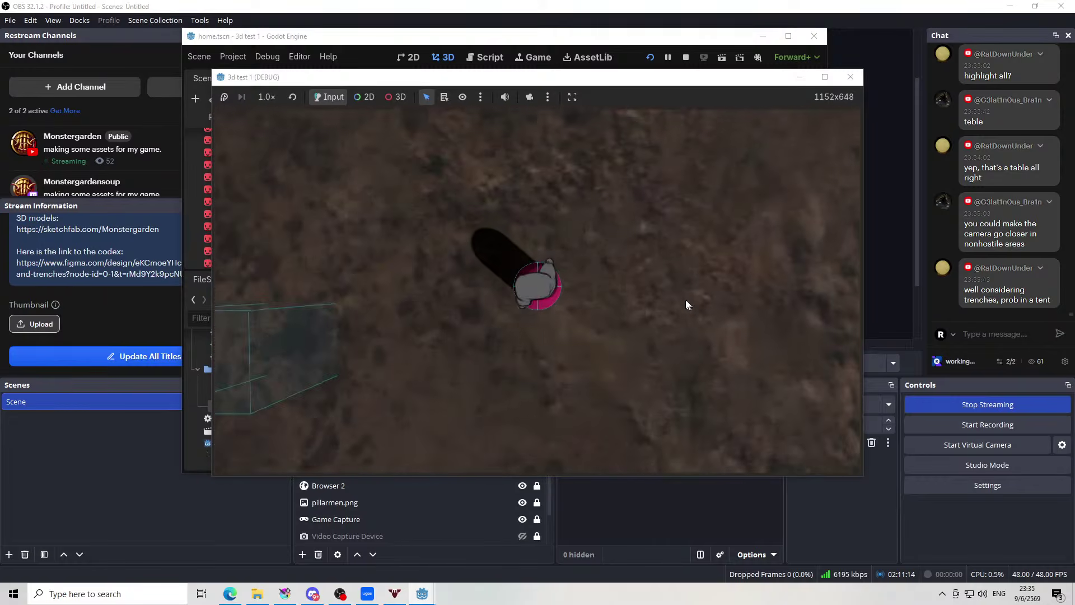
pyautogui.press('w')
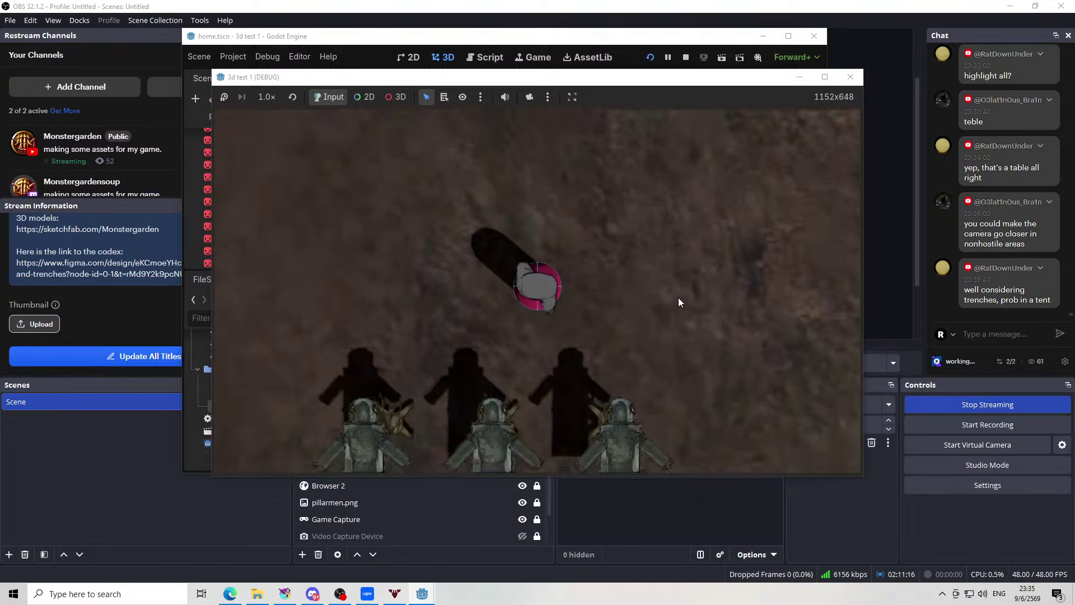
pyautogui.press('s')
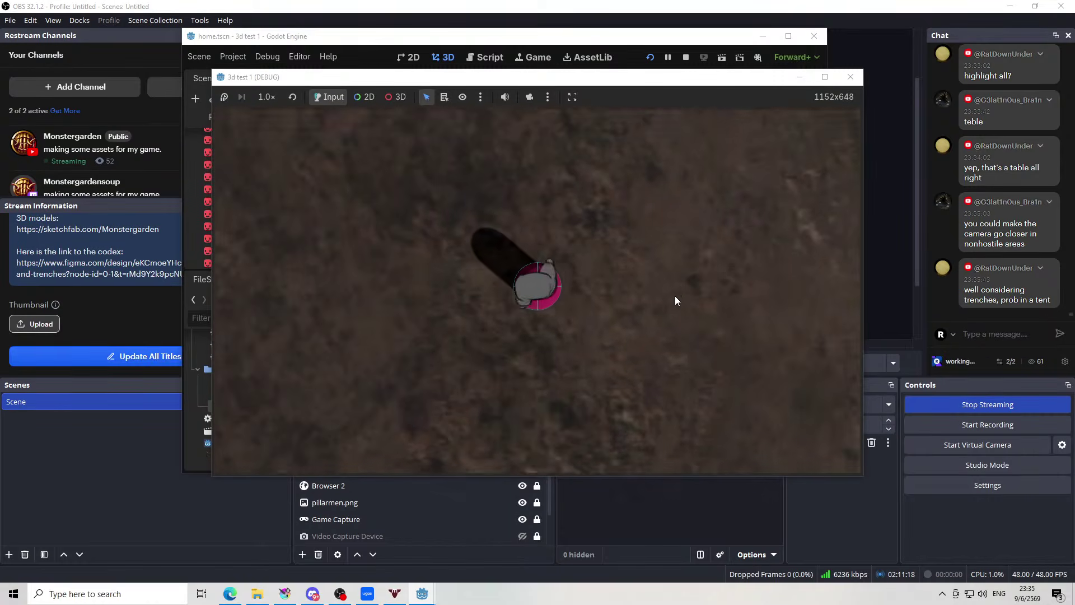
pyautogui.press('w')
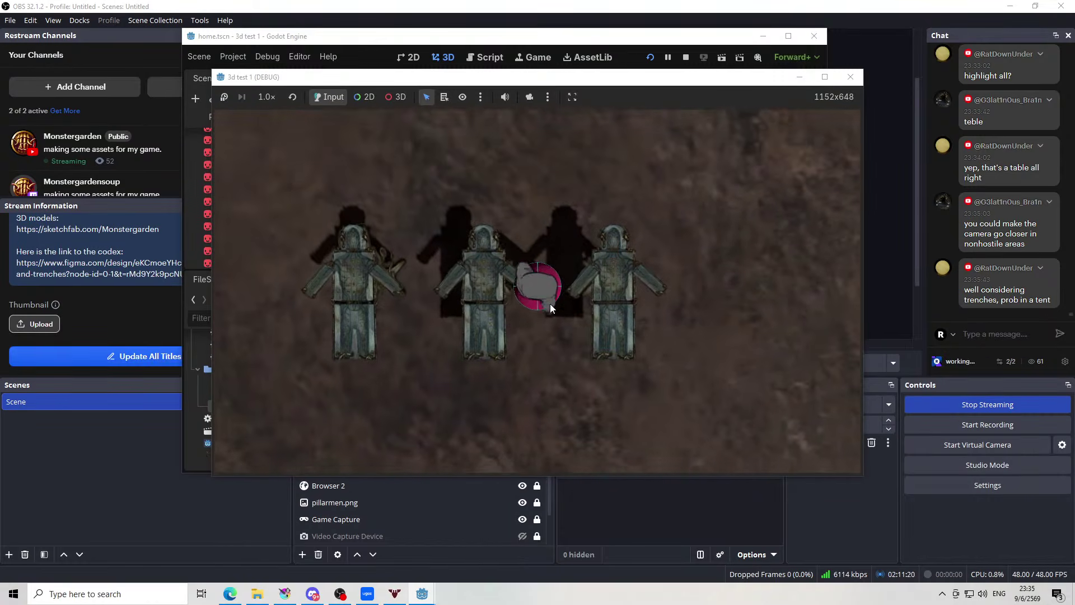
pyautogui.press('s')
pyautogui.press('a')
pyautogui.press('w')
pyautogui.press('d')
pyautogui.press('w')
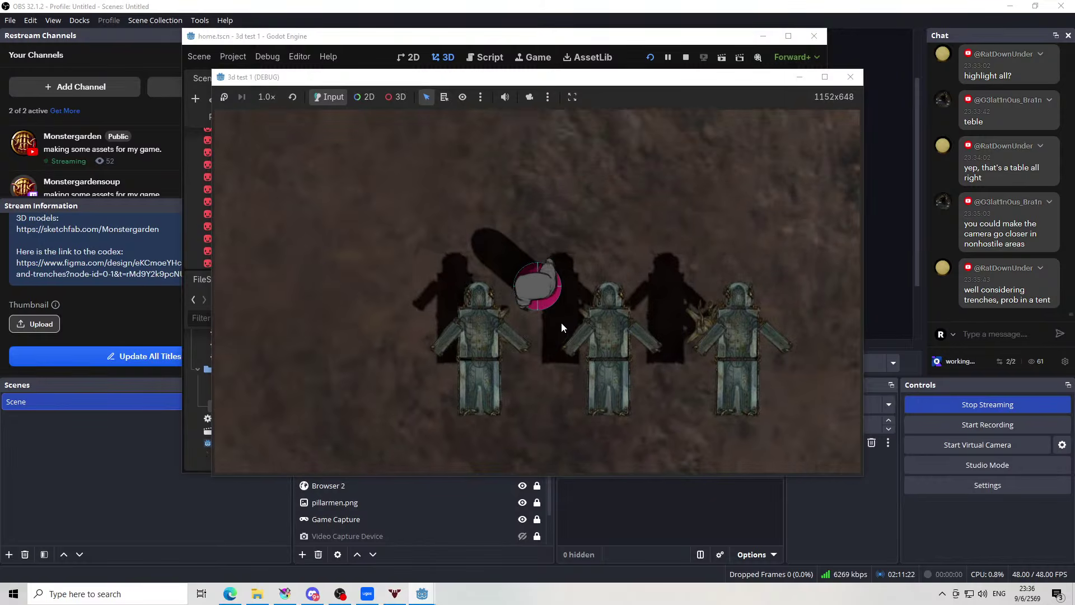
pyautogui.press('s')
pyautogui.press('w')
pyautogui.press('s')
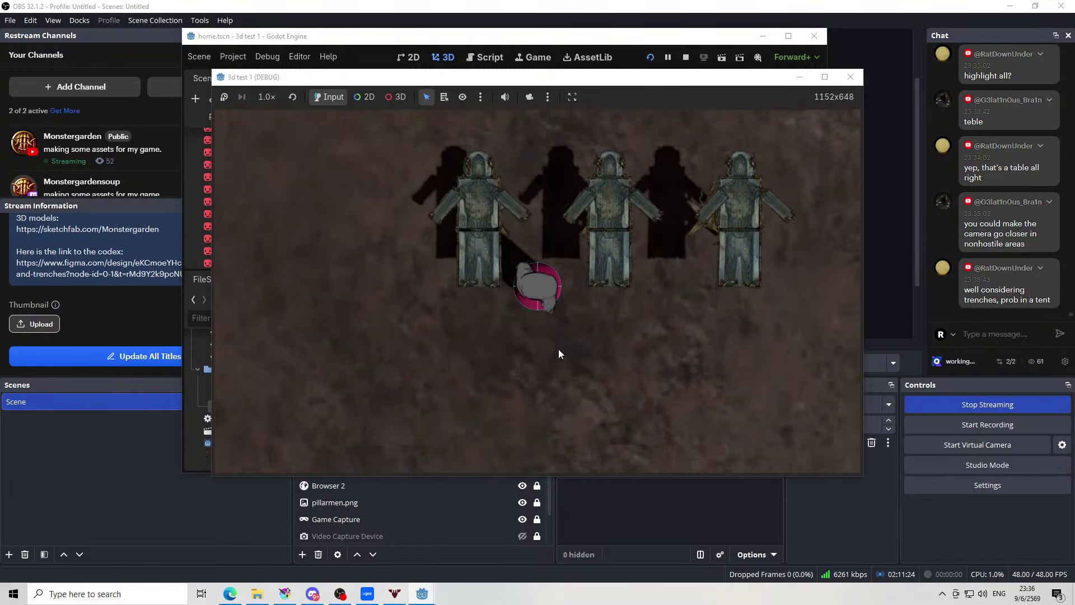
pyautogui.press('d')
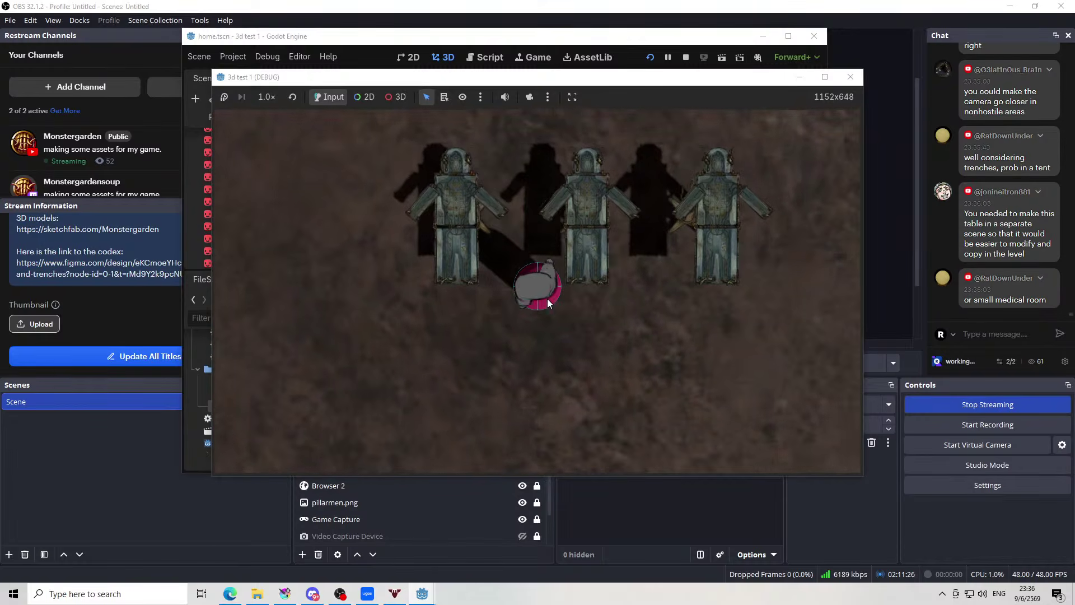
pyautogui.click(850, 76)
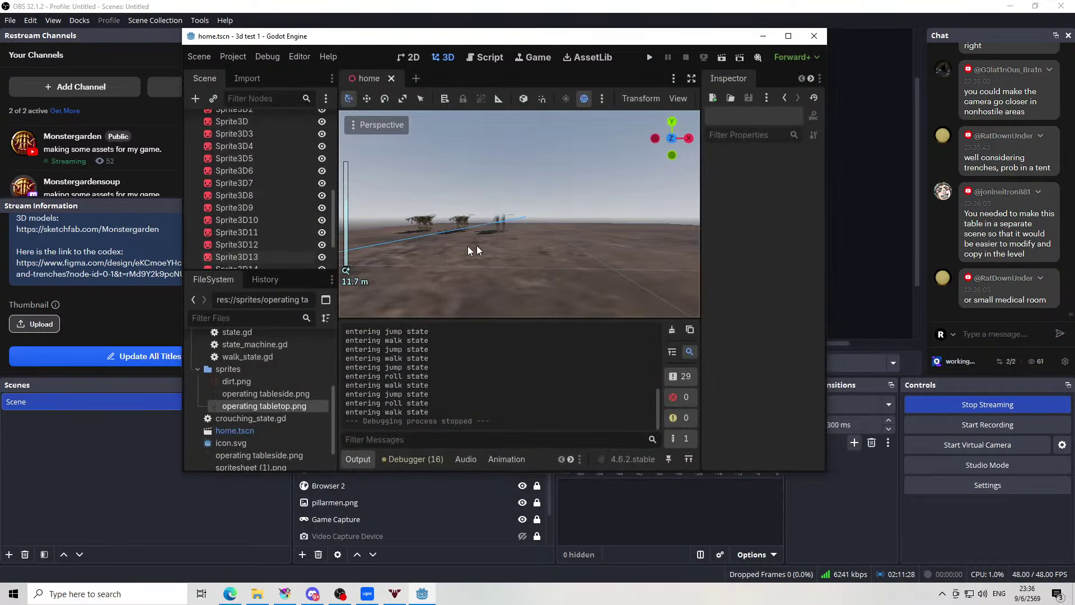
# Select the player's AnimatedSprite3D above the capsule and examine the player and the distant tables in the 3D scene
pyautogui.press('f')
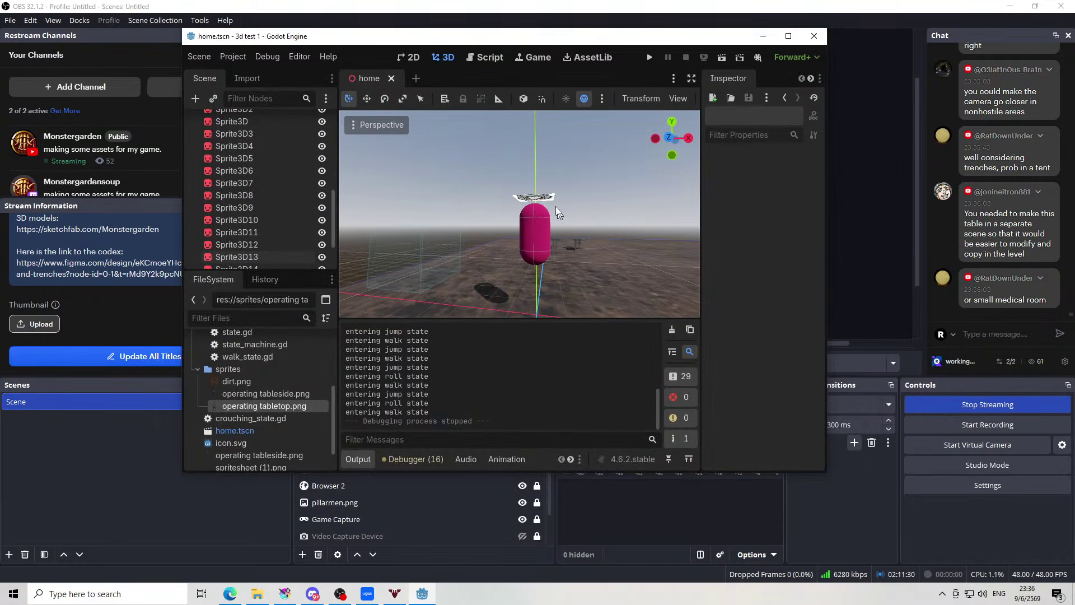
pyautogui.click(541, 197)
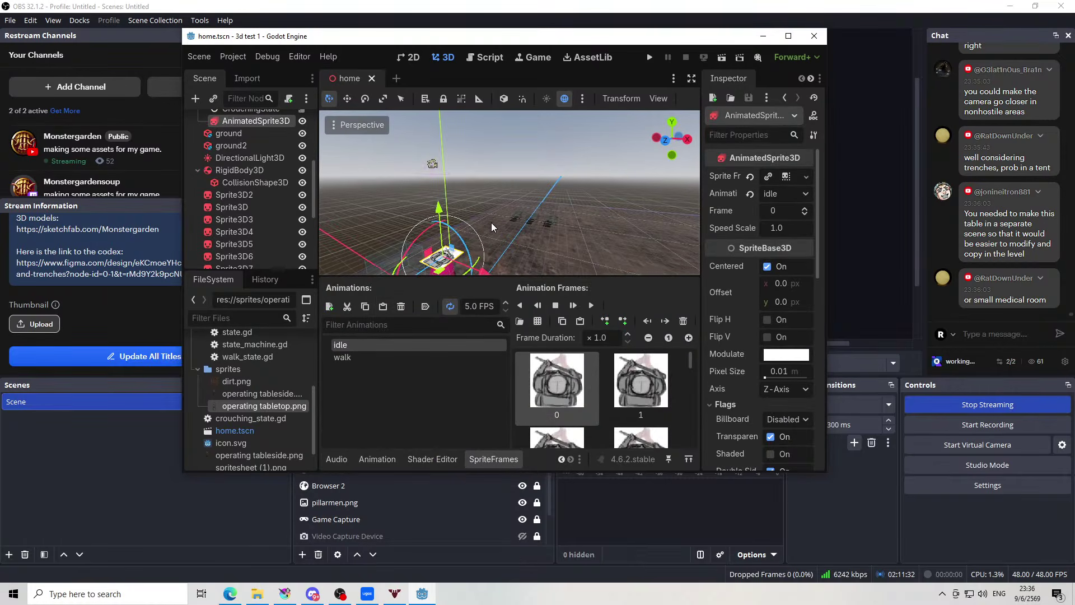
pyautogui.scroll(5, 515, 166)
pyautogui.moveTo(516, 166); pyautogui.dragTo(506, 188)
pyautogui.scroll(-4, 504, 205)
pyautogui.scroll(-2, 506, 185)
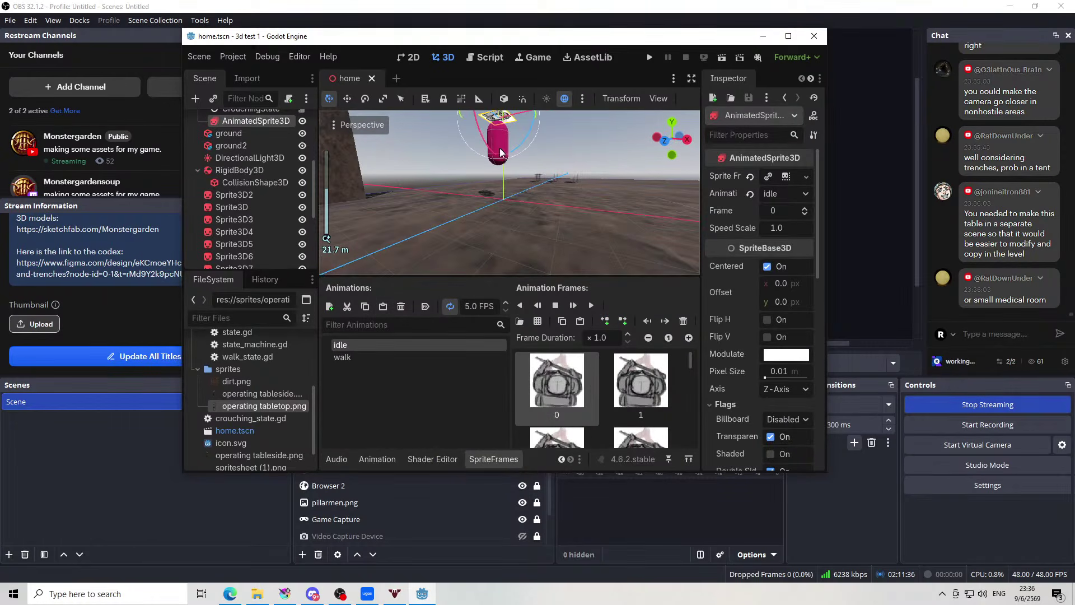
# Run the game again and walk the character between and around the three tables, out to the edge of the ground
pyautogui.click(649, 57)
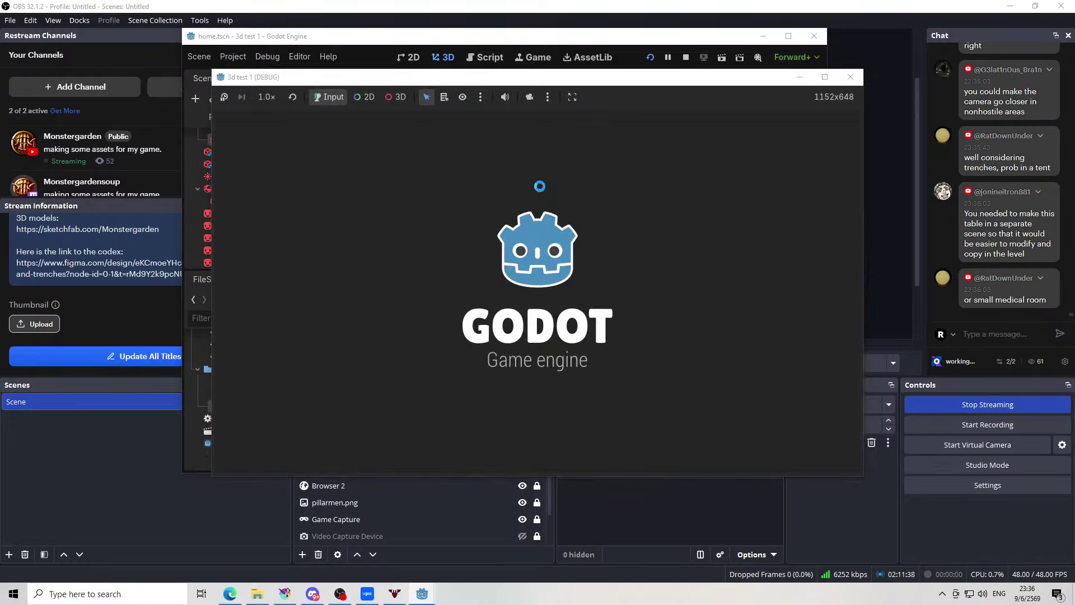
pyautogui.press('w')
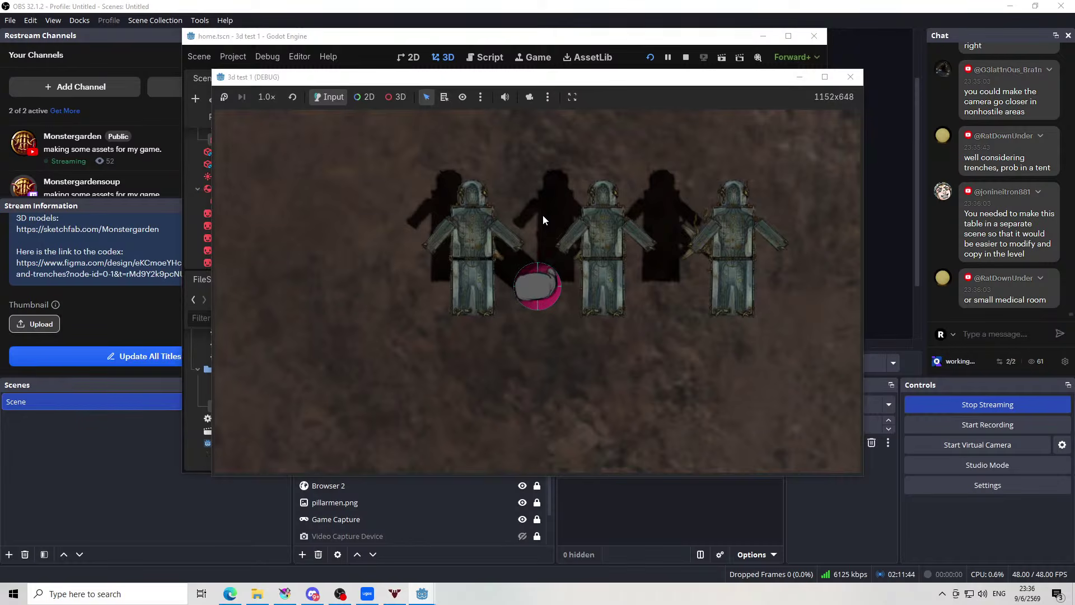
pyautogui.press('w')
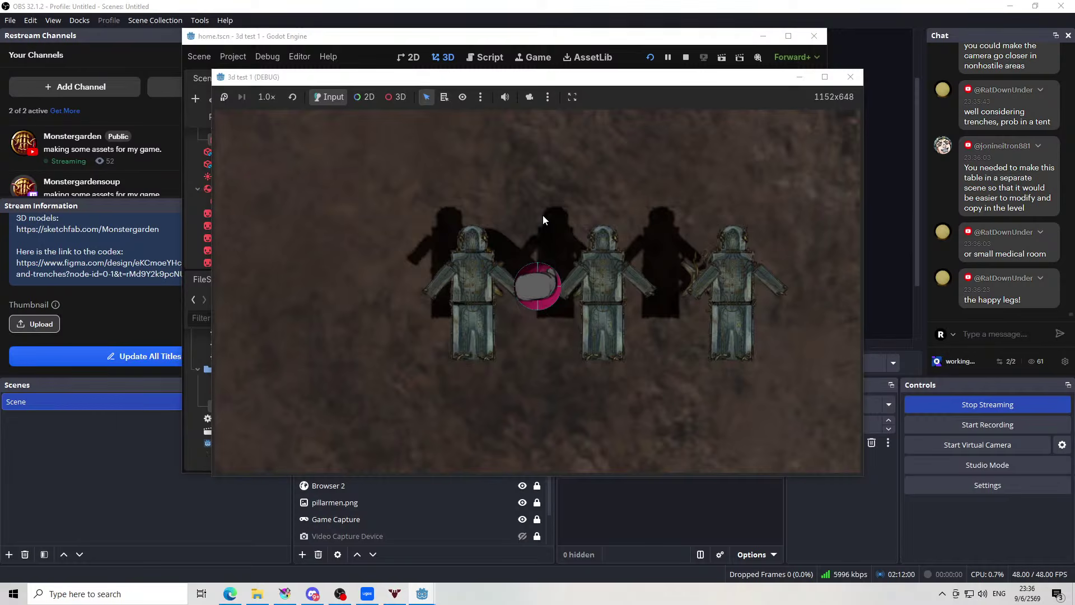
pyautogui.press('s')
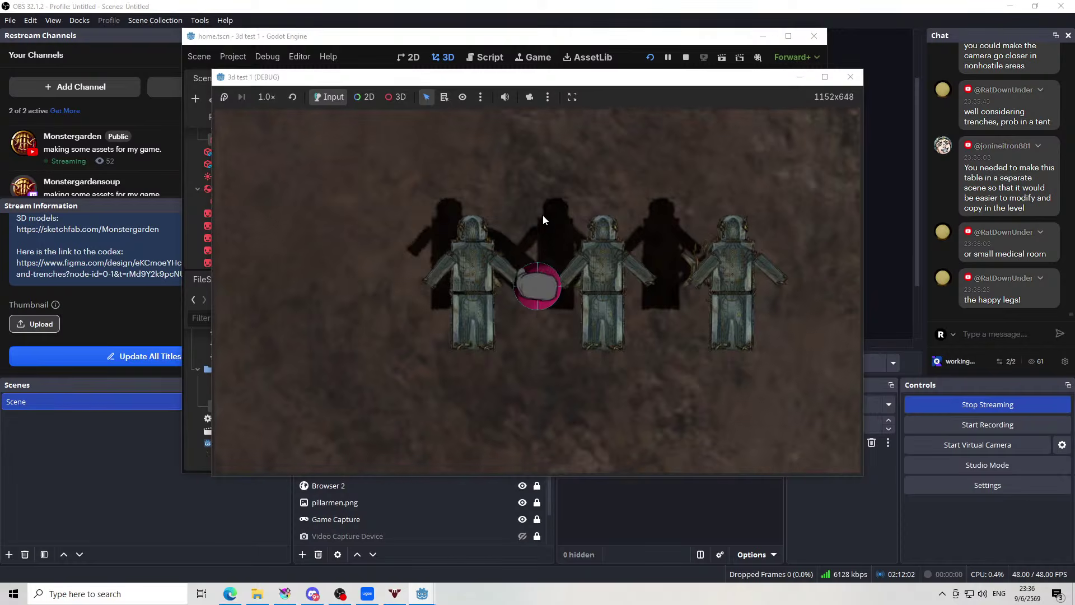
pyautogui.press('d')
pyautogui.press('w')
pyautogui.press('d')
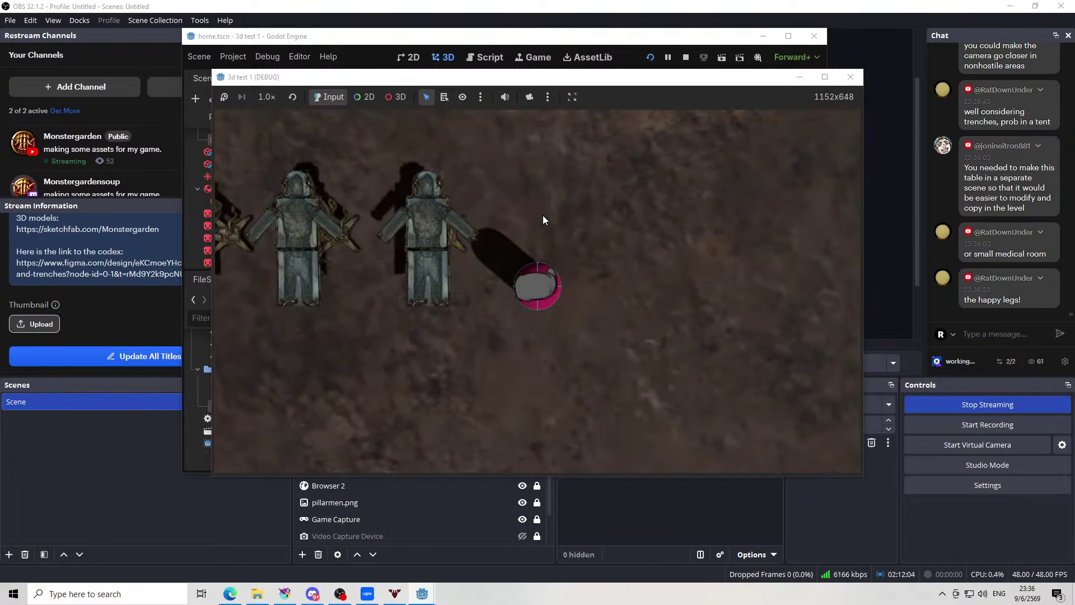
pyautogui.press('a')
pyautogui.press('w')
pyautogui.press('s')
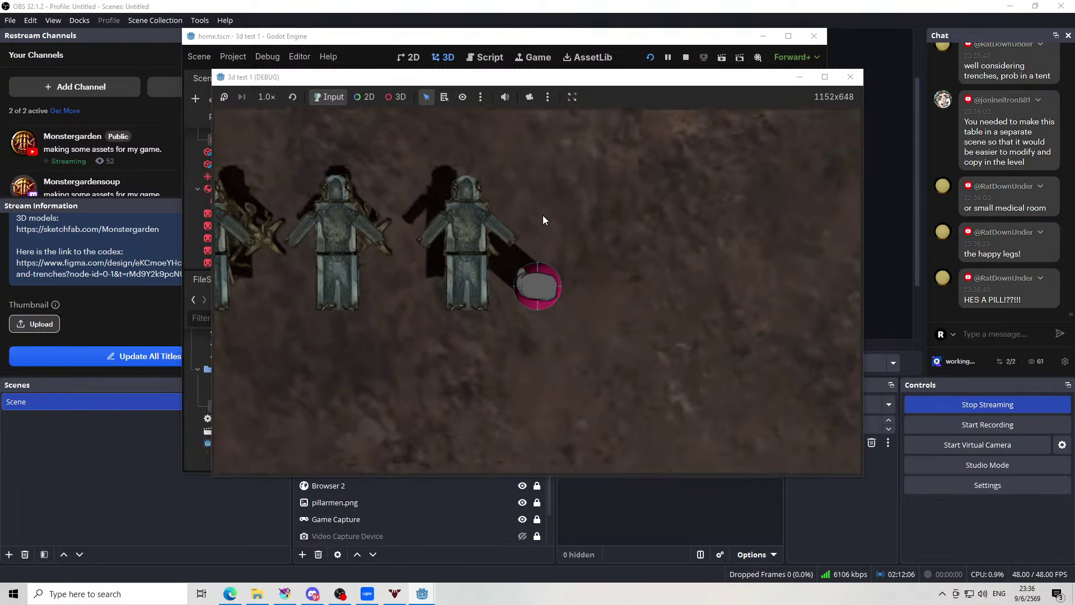
pyautogui.press('d')
pyautogui.press('w')
pyautogui.press('s')
pyautogui.press('a')
pyautogui.press('w')
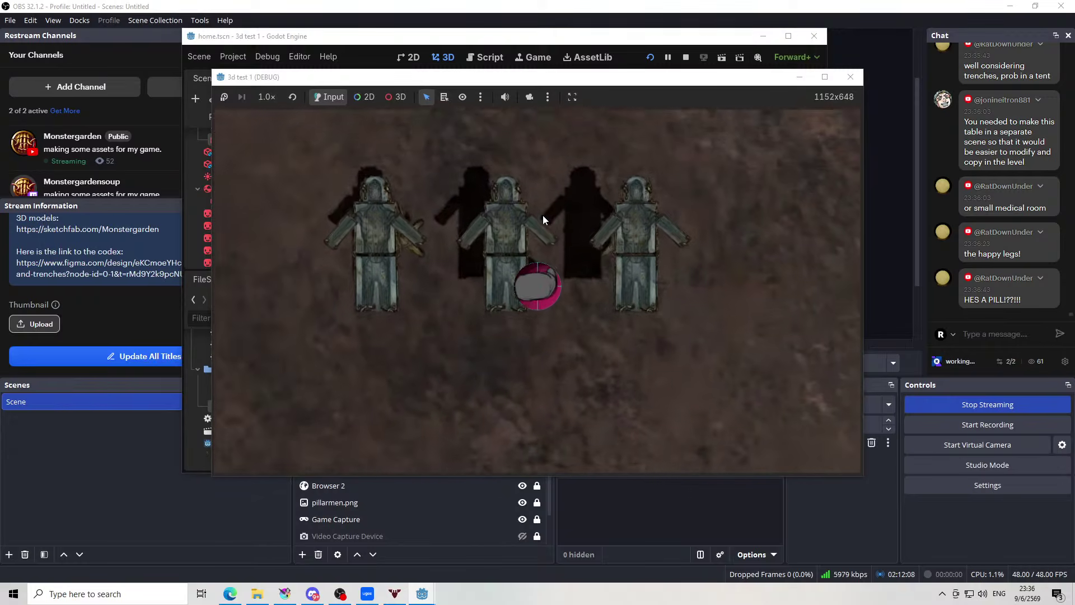
pyautogui.press('d')
pyautogui.press('a')
pyautogui.press('s')
pyautogui.press('w')
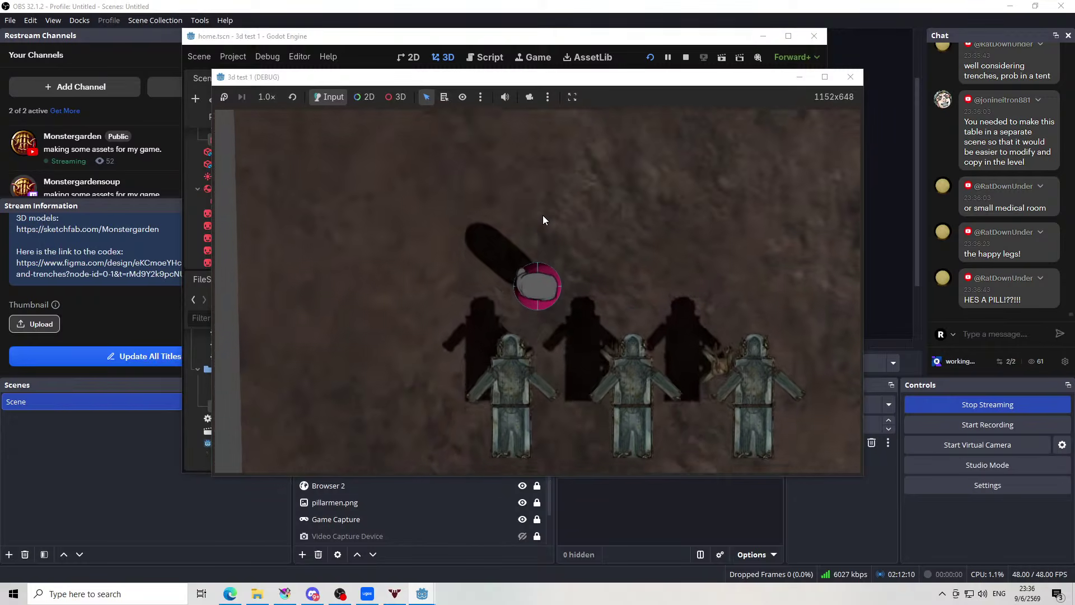
pyautogui.press('w')
pyautogui.press('d')
pyautogui.press('s')
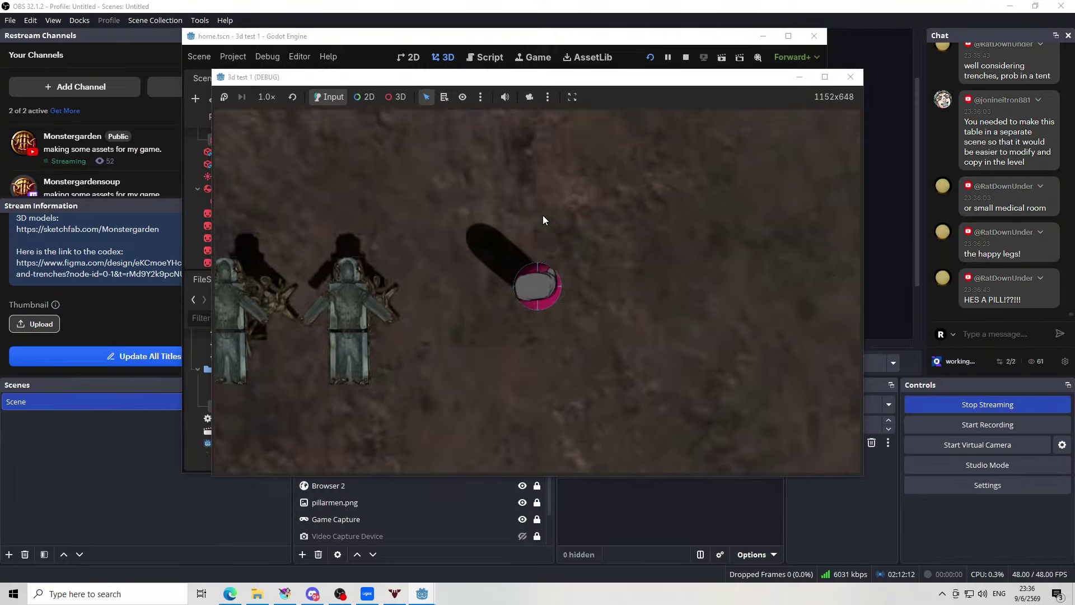
pyautogui.press('a')
pyautogui.press('w')
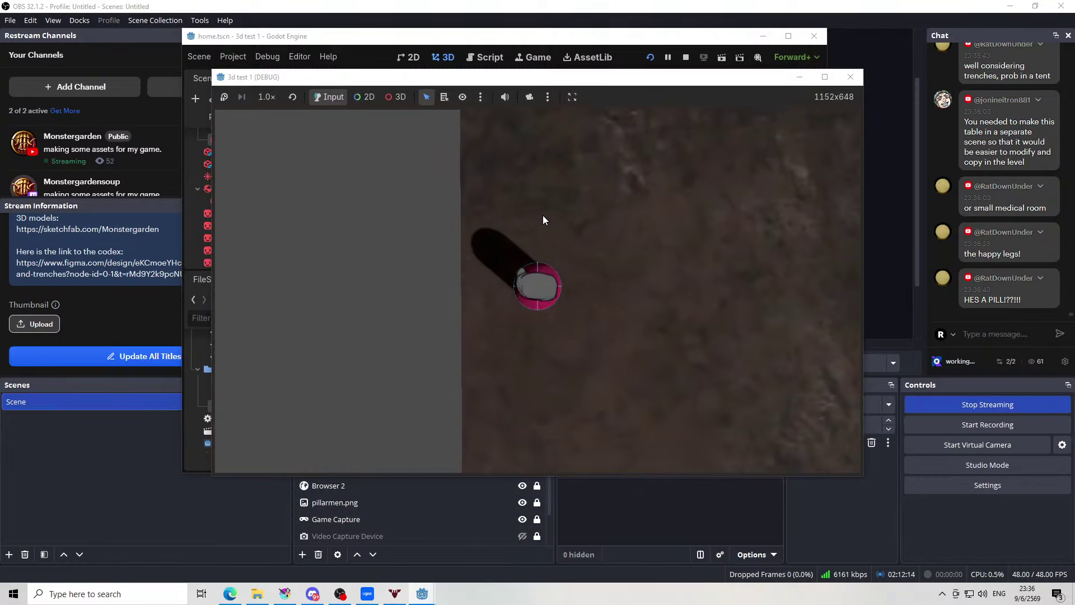
pyautogui.press('d')
pyautogui.press('s')
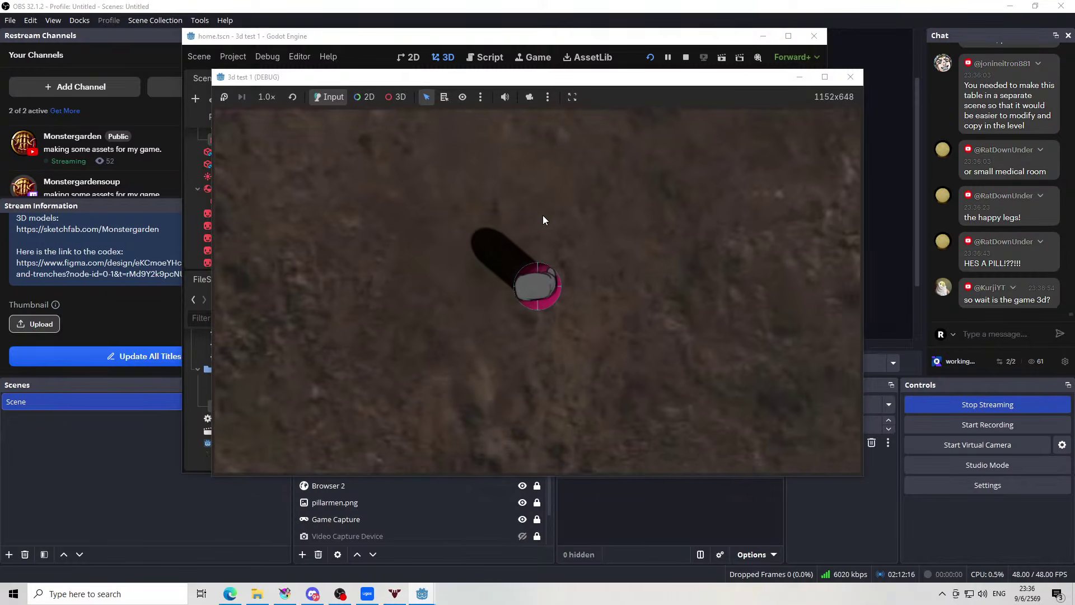
# Return the character to the table row, check the tables from above and below the row, and close the game
pyautogui.press('w')
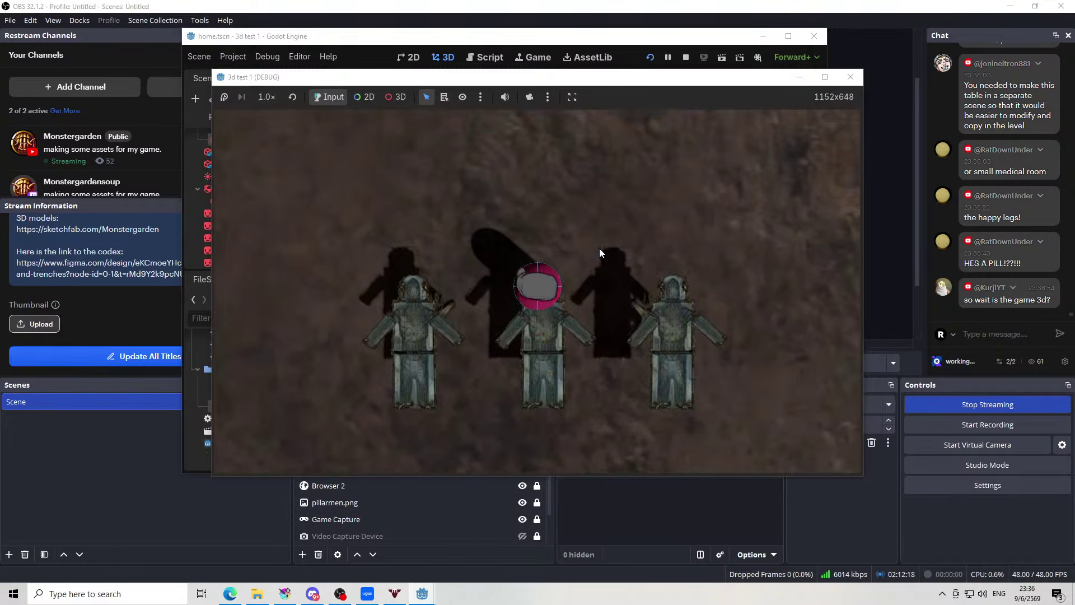
pyautogui.press('s')
pyautogui.press('a')
pyautogui.press('w')
pyautogui.press('d')
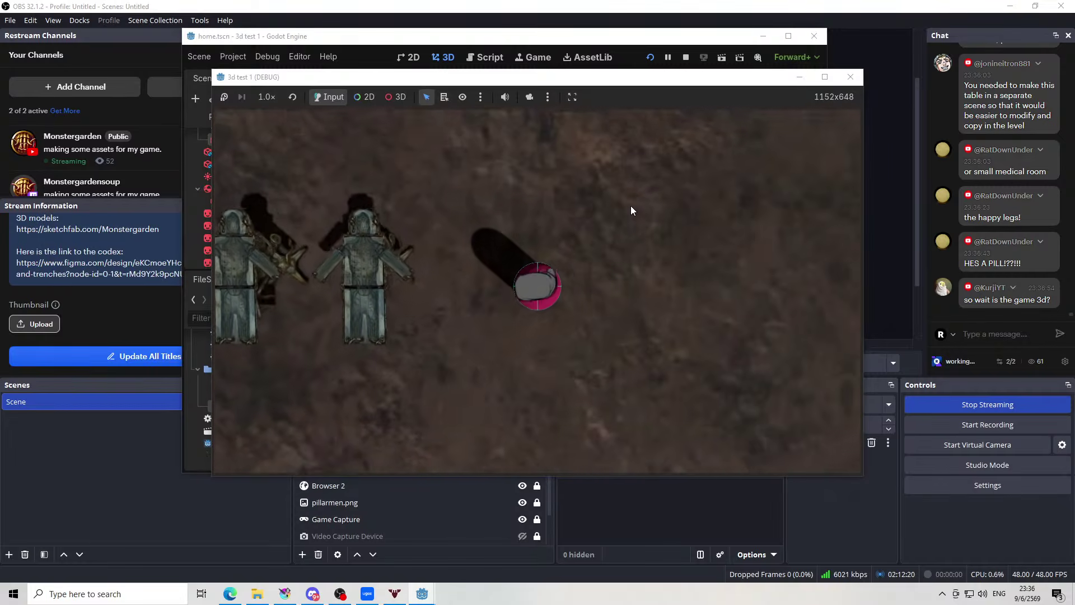
pyautogui.press('a')
pyautogui.press('w')
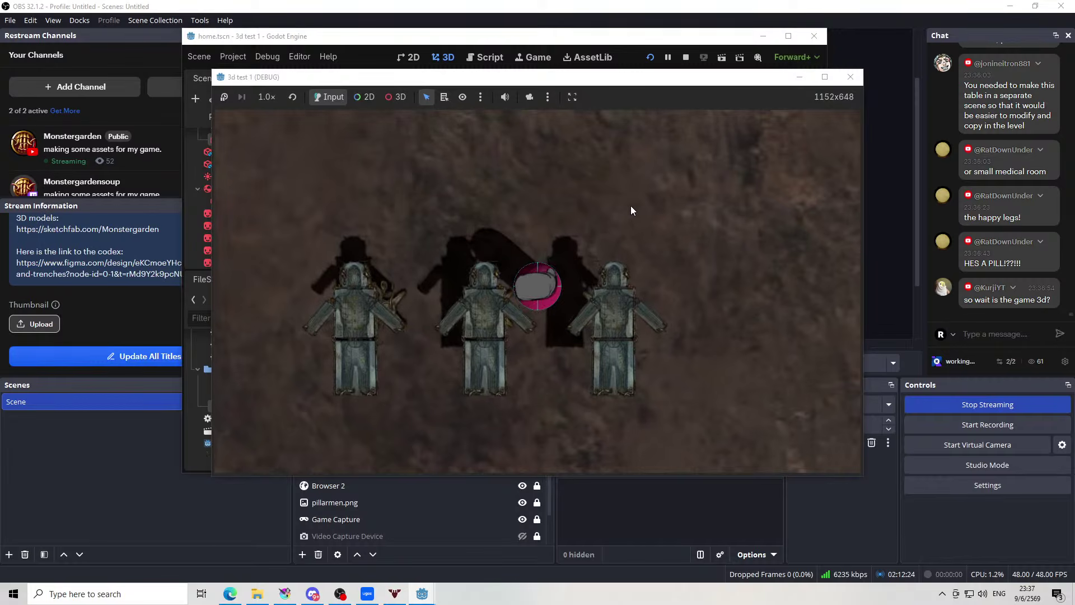
pyautogui.press('d')
pyautogui.press('w')
pyautogui.press('s')
pyautogui.press('d')
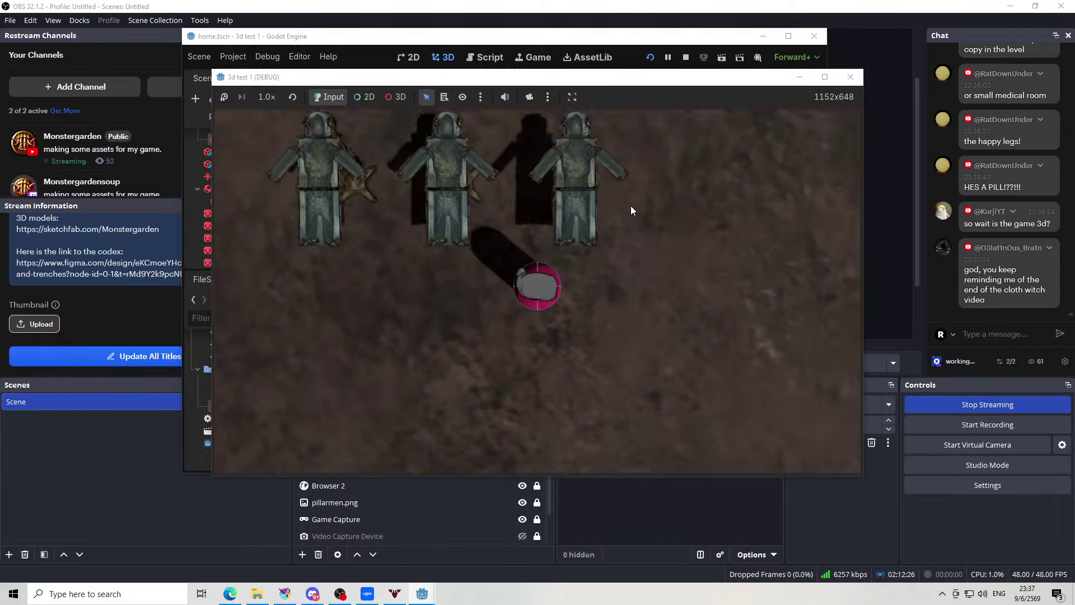
pyautogui.press('w')
pyautogui.press('d')
pyautogui.press('a')
pyautogui.press('s')
pyautogui.press('d')
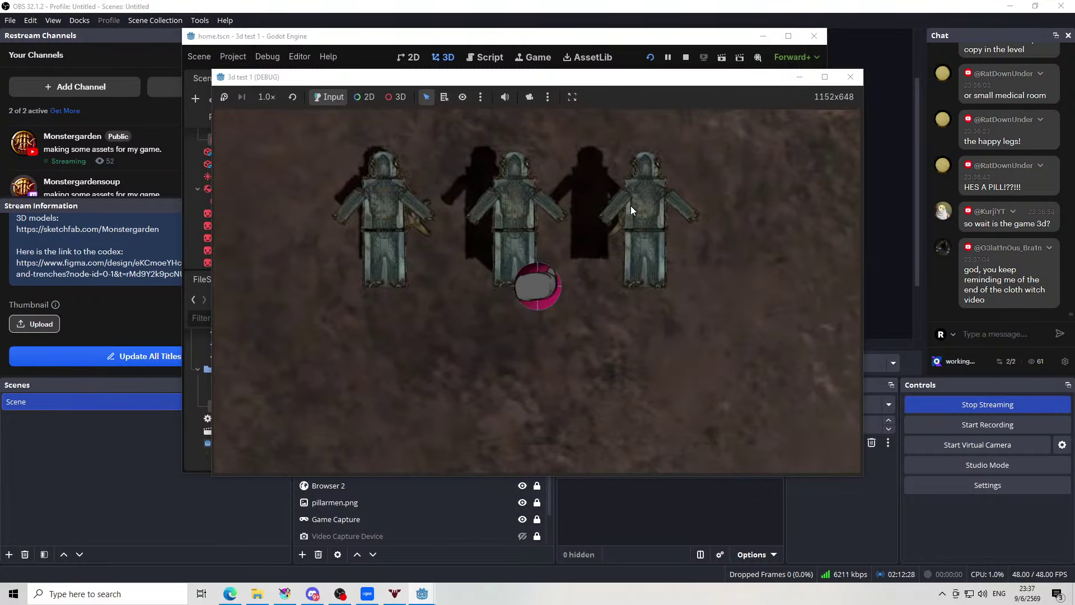
pyautogui.press('w')
pyautogui.press('d')
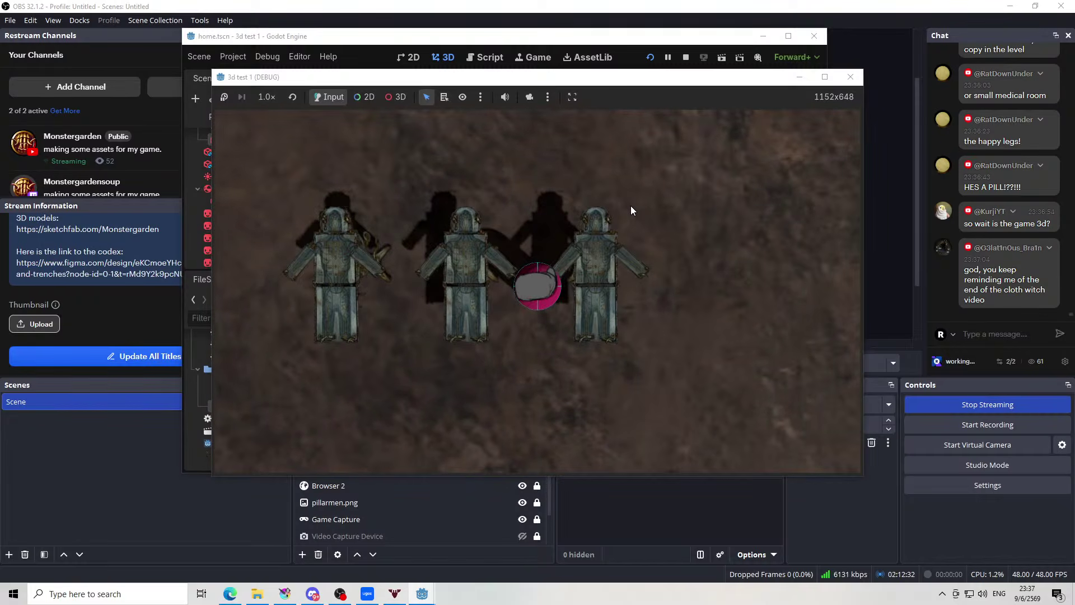
pyautogui.press('s')
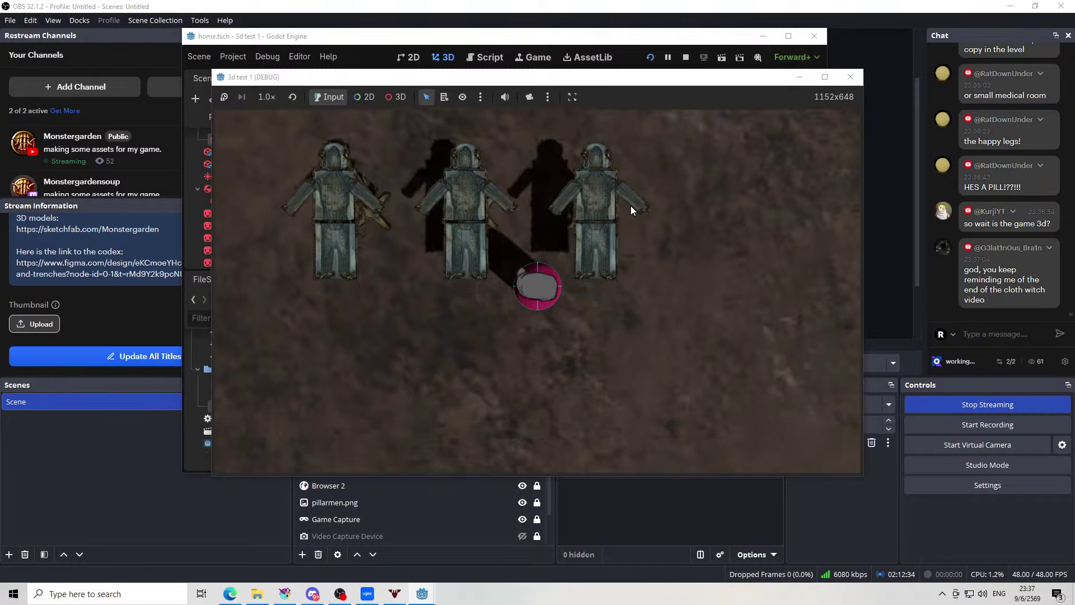
pyautogui.press('w')
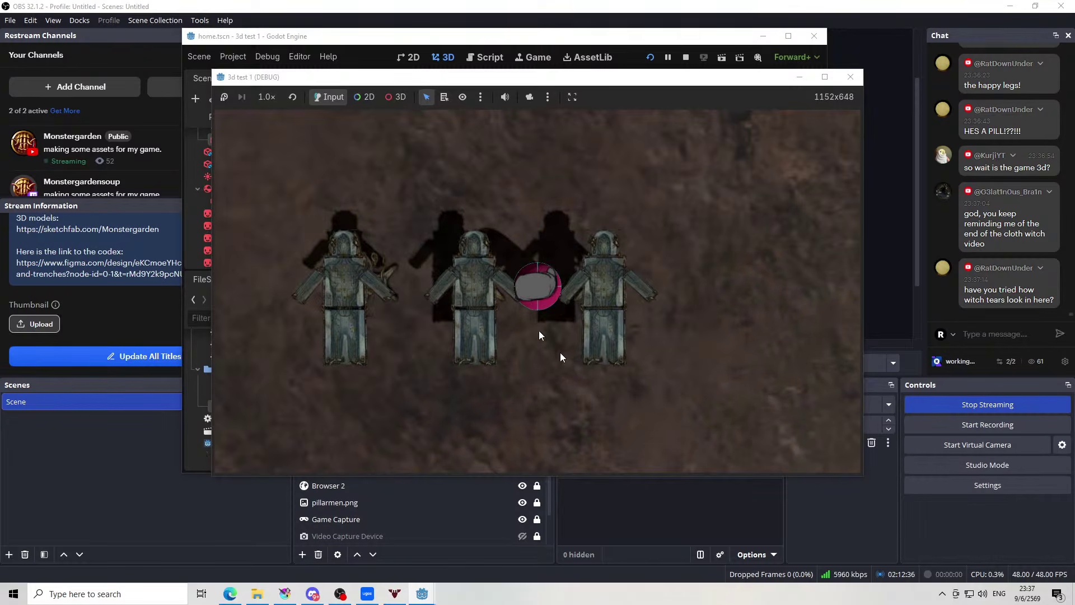
pyautogui.click(843, 76)
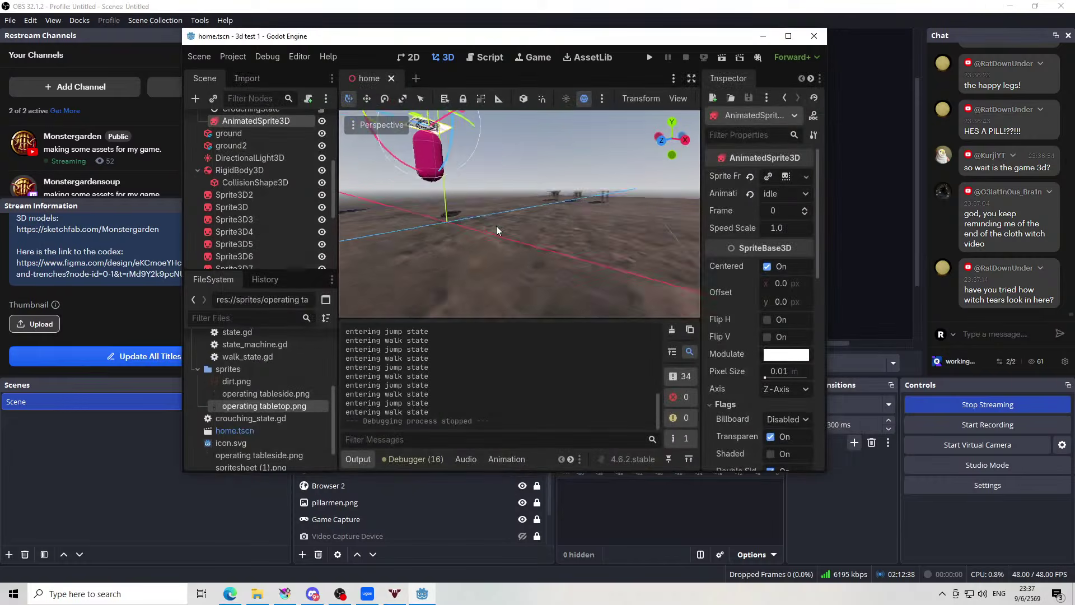
# Examine the operating tables' legs, undersides and tops up close from several angles in the 3D scene
pyautogui.scroll(5, 546, 212)
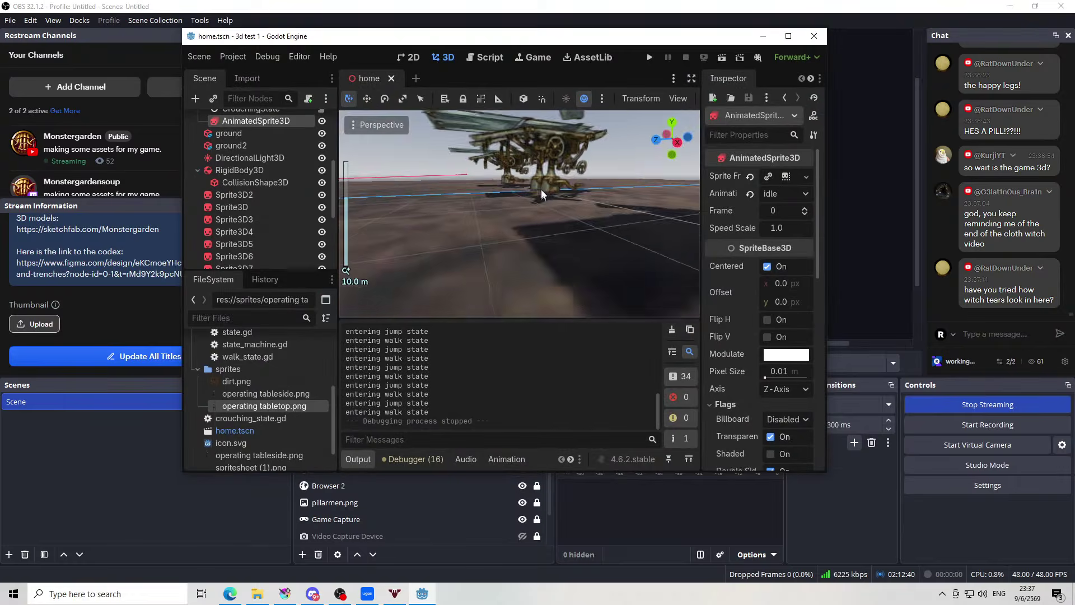
pyautogui.moveTo(562, 208); pyautogui.dragTo(549, 55)
pyautogui.scroll(10, 495, 162)
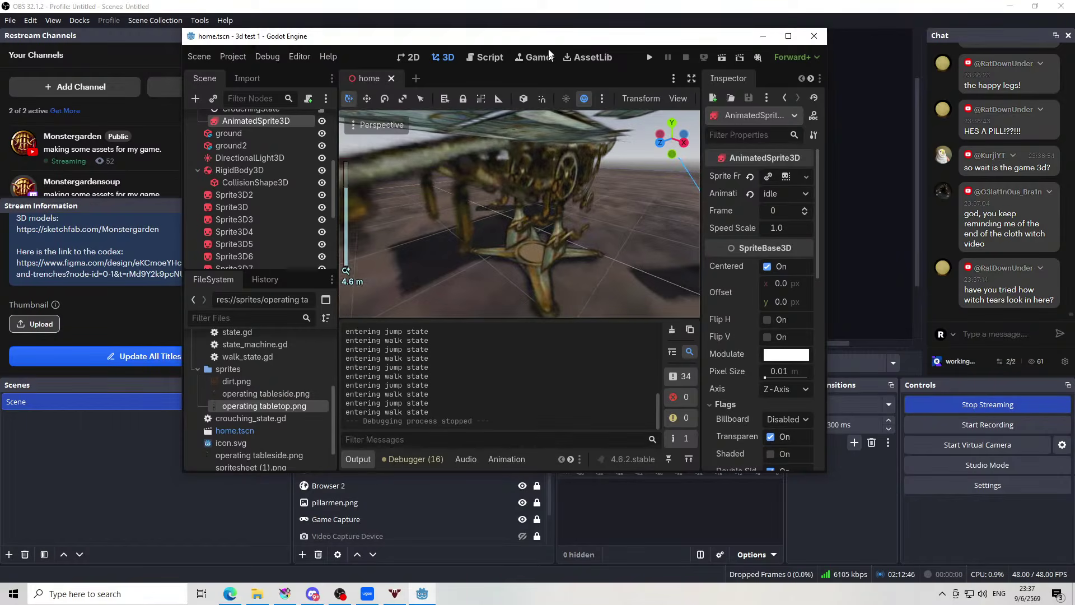
pyautogui.moveTo(569, 199); pyautogui.dragTo(542, 183)
pyautogui.scroll(4, 532, 189)
pyautogui.scroll(-4, 538, 143)
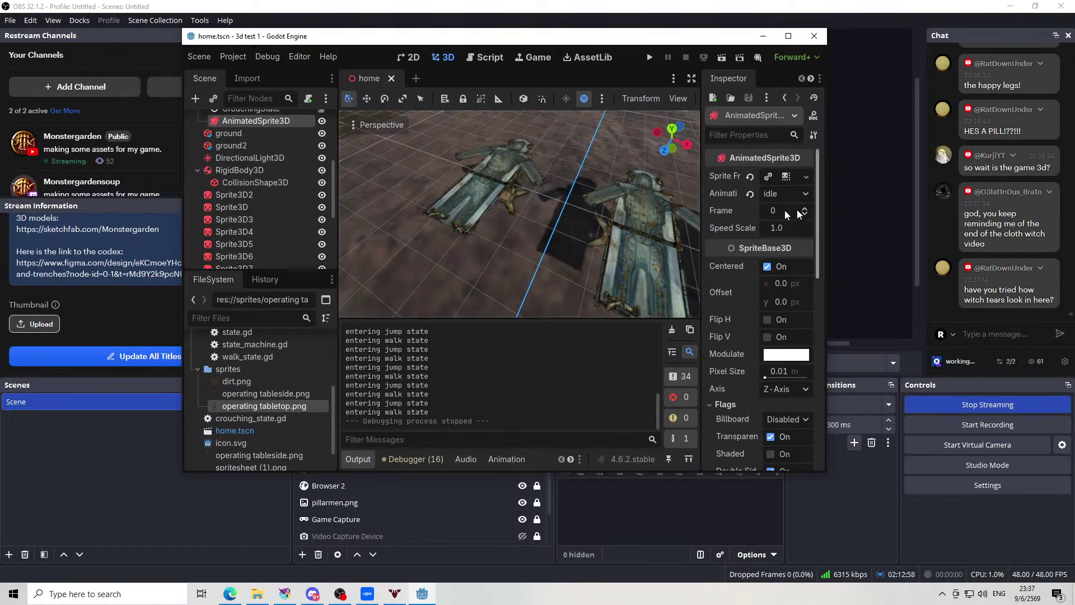
# Examine the row of three operating tables from above, from the whole row down to one tabletop's surface detail
pyautogui.scroll(-5, 630, 192)
pyautogui.moveTo(567, 199); pyautogui.dragTo(624, 249)
pyautogui.scroll(-6, 599, 230)
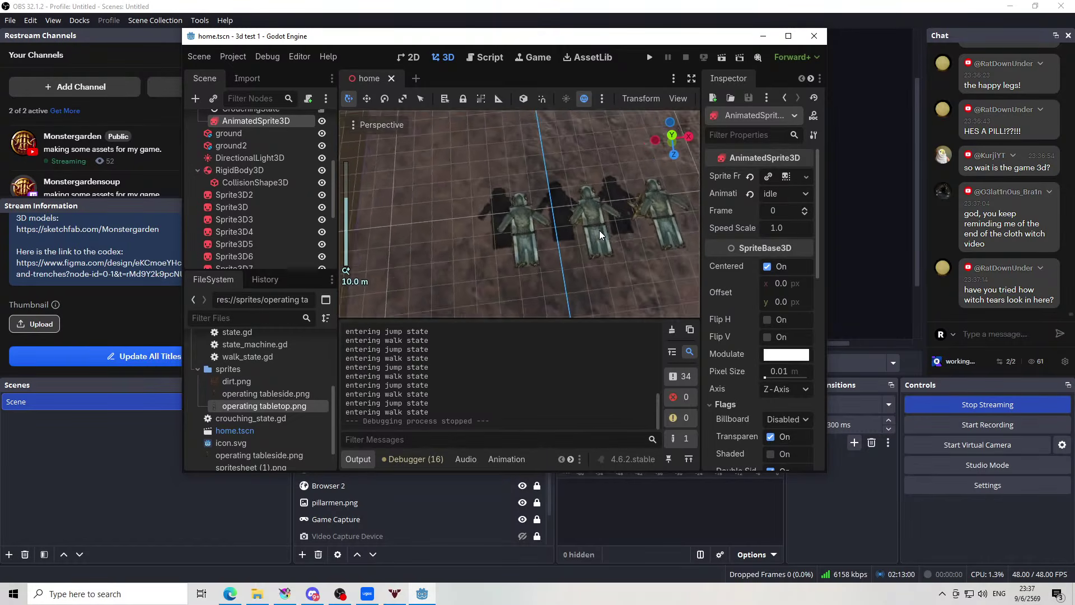
pyautogui.scroll(8, 521, 210)
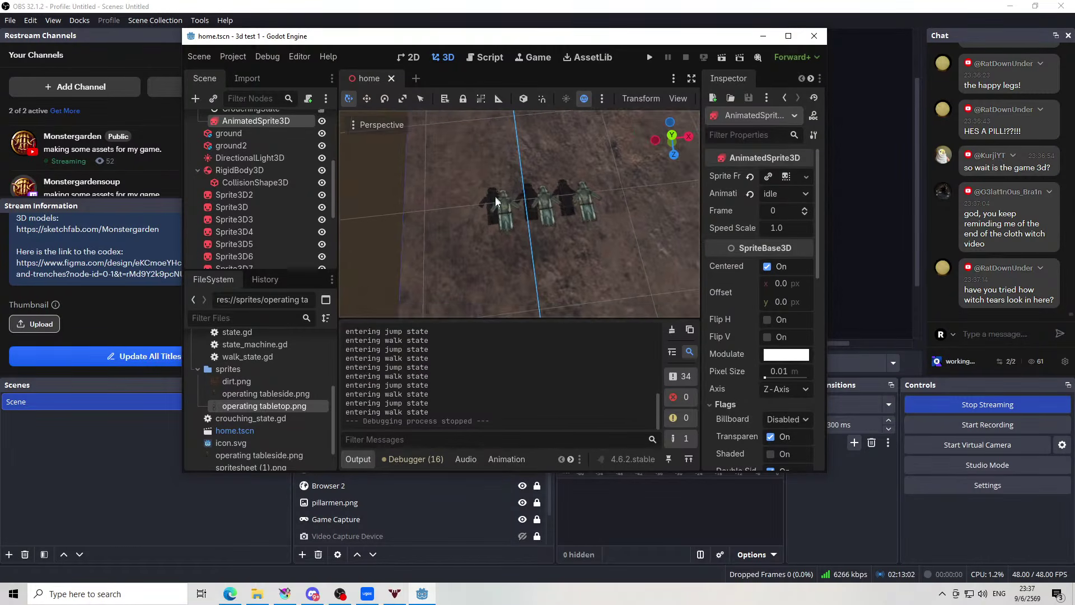
pyautogui.moveTo(504, 184); pyautogui.dragTo(513, 220)
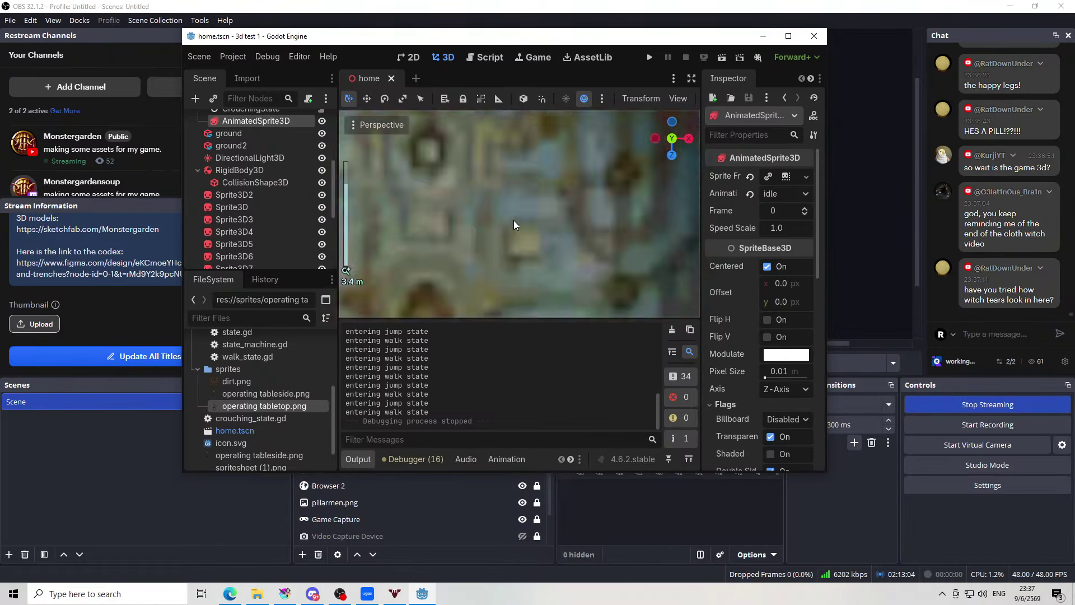
pyautogui.scroll(-5, 515, 220)
pyautogui.scroll(3, 515, 220)
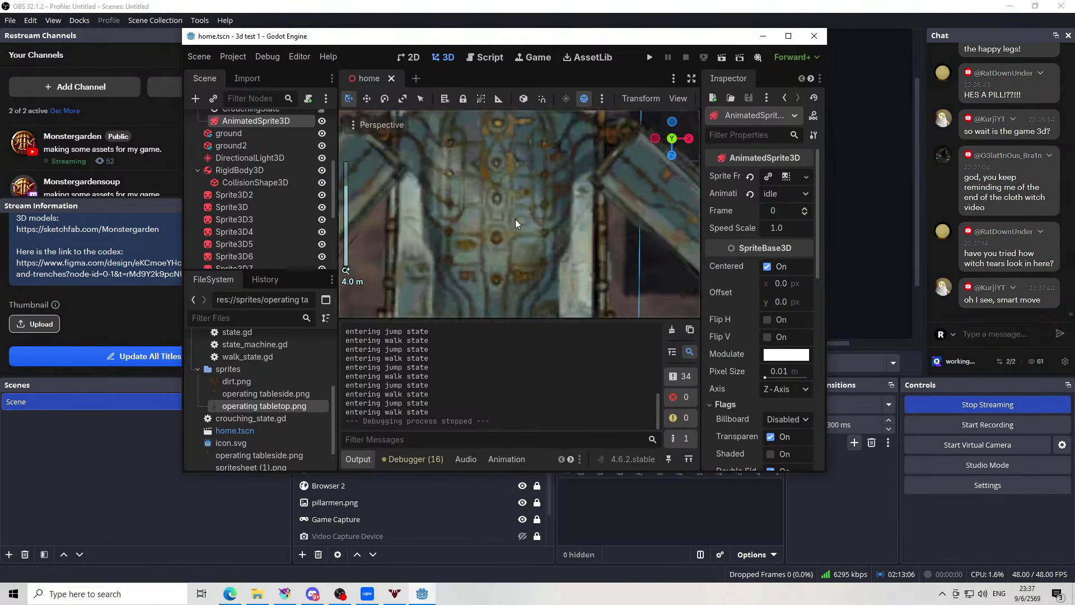
pyautogui.scroll(-2, 518, 216)
pyautogui.scroll(3, 549, 232)
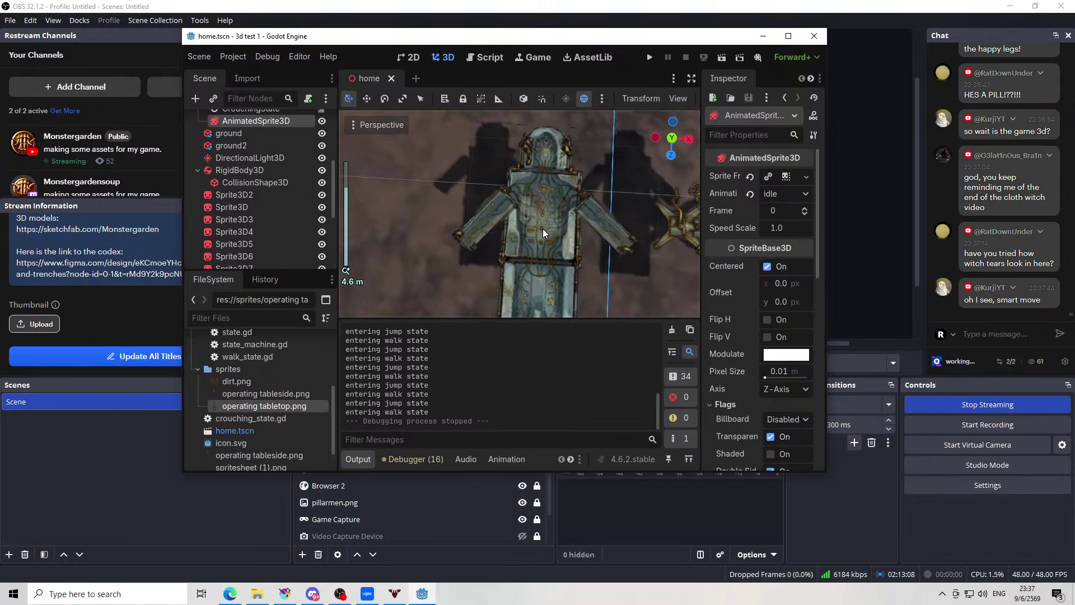
# Examine one operating table's lower half, belt edge and ground shadow up close at an oblique angle
pyautogui.moveTo(577, 255); pyautogui.dragTo(528, 210)
pyautogui.scroll(4, 570, 208)
pyautogui.scroll(-2, 565, 204)
pyautogui.scroll(-2, 577, 224)
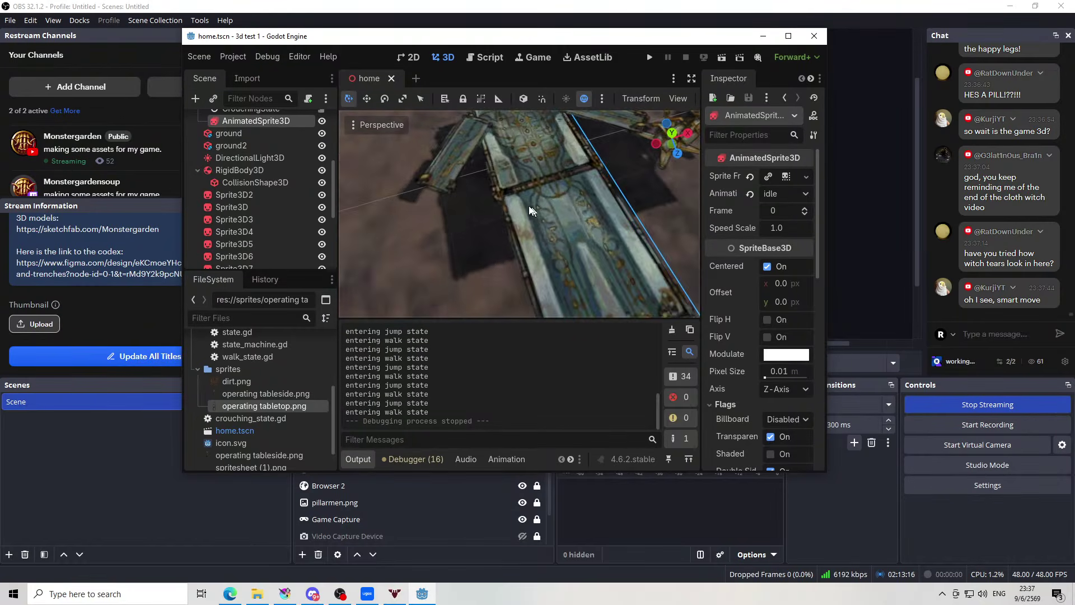
pyautogui.scroll(2, 486, 166)
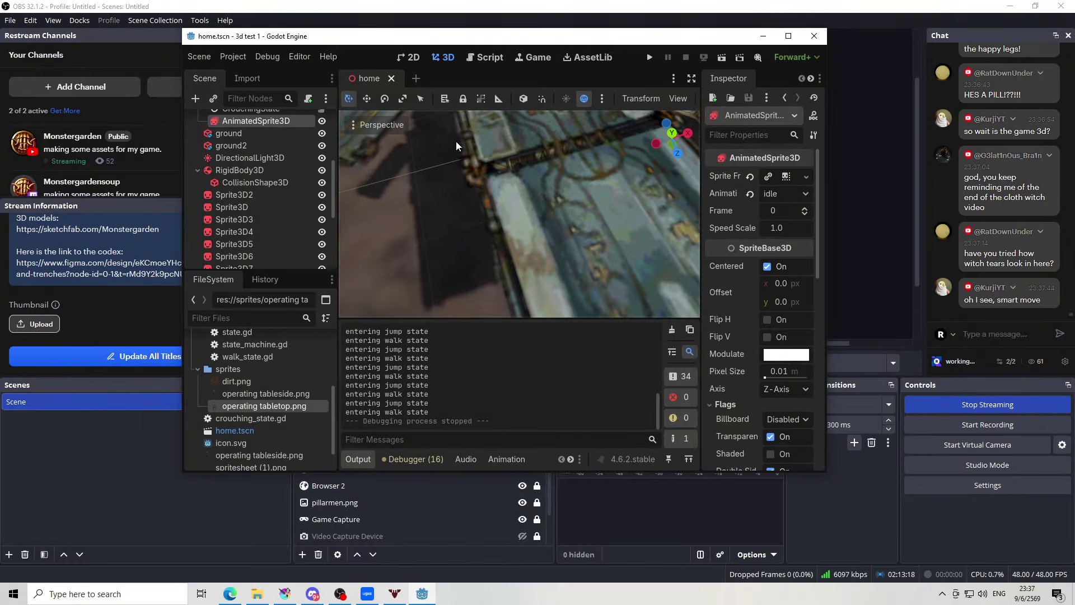
pyautogui.scroll(-3, 489, 207)
pyautogui.moveTo(539, 185); pyautogui.dragTo(616, 196)
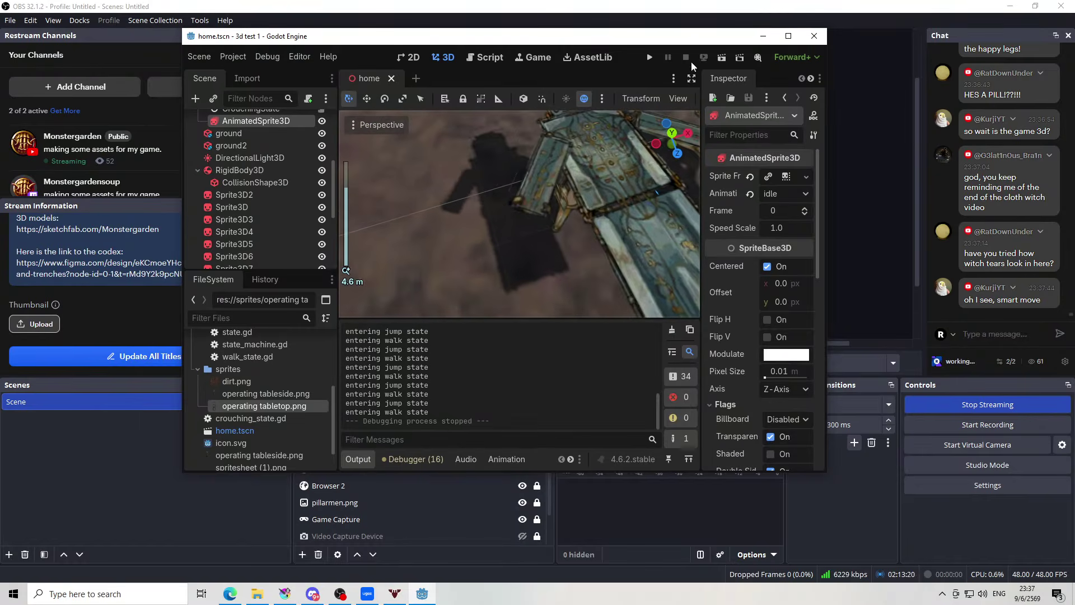
# Run the game and walk the character to the first operating table, past its head end, and back below the row
pyautogui.click(645, 57)
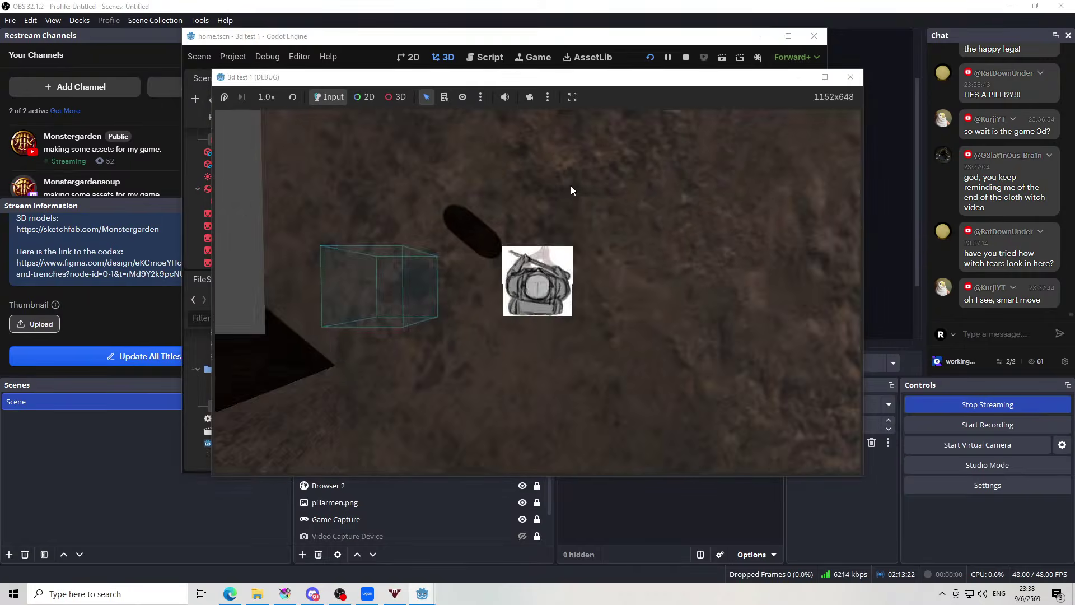
pyautogui.press('w')
pyautogui.press('a')
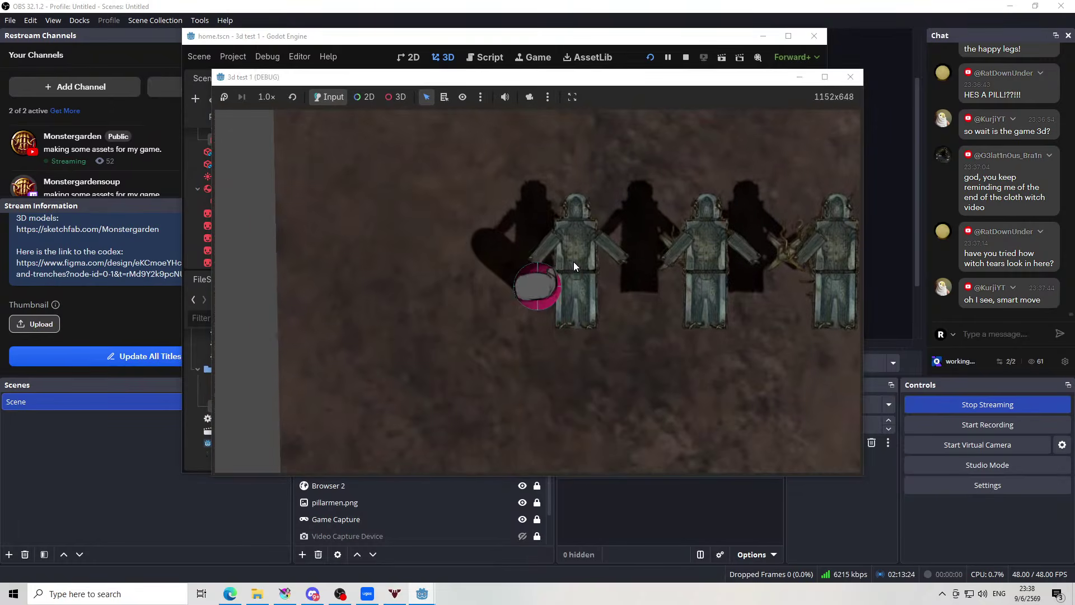
pyautogui.press('w')
pyautogui.press('a')
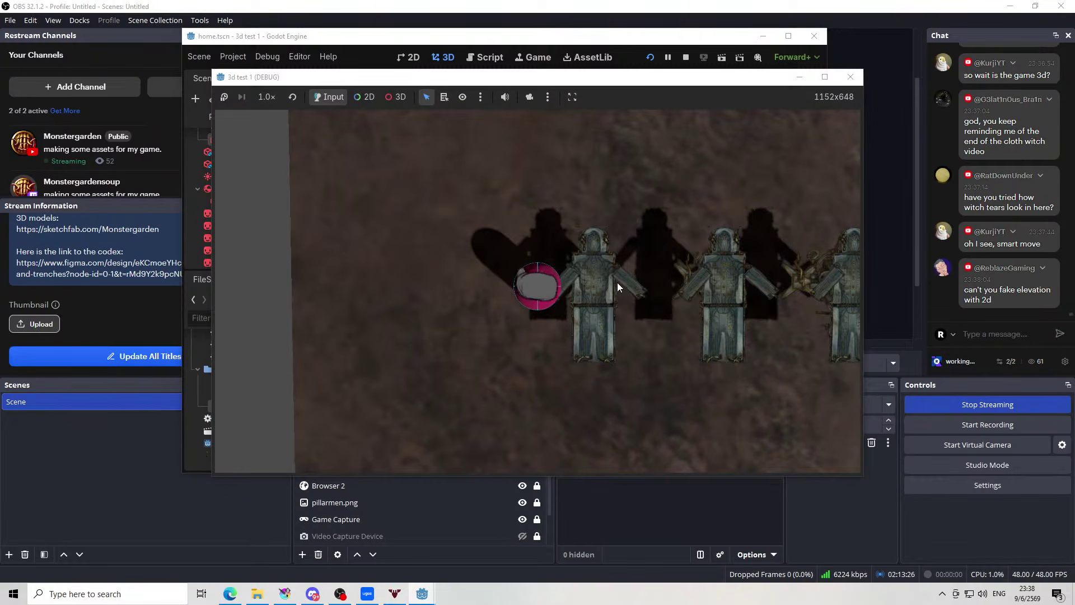
pyautogui.press('w')
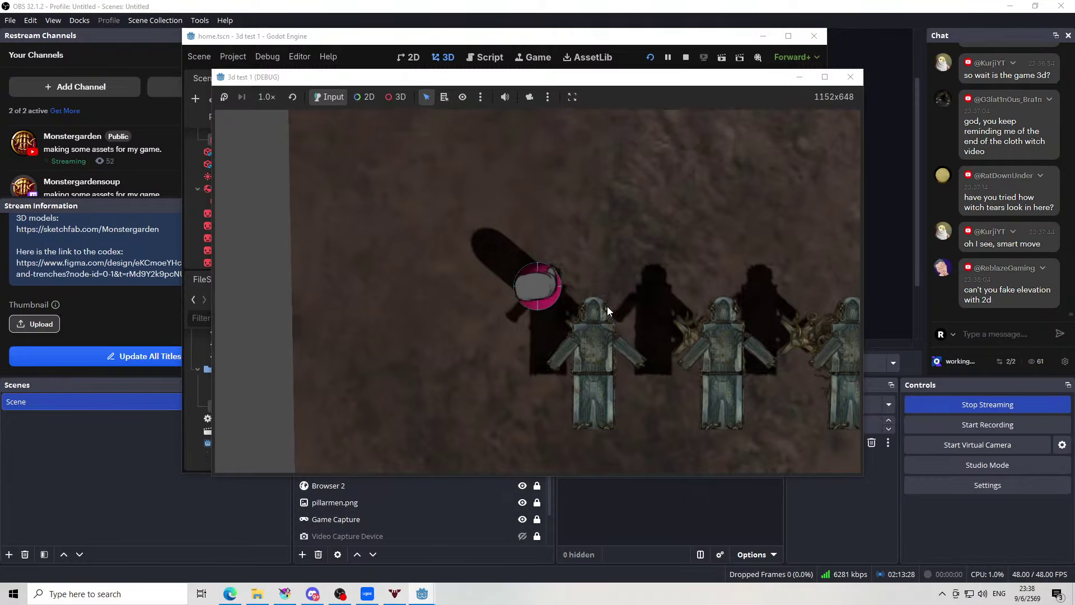
pyautogui.press('s')
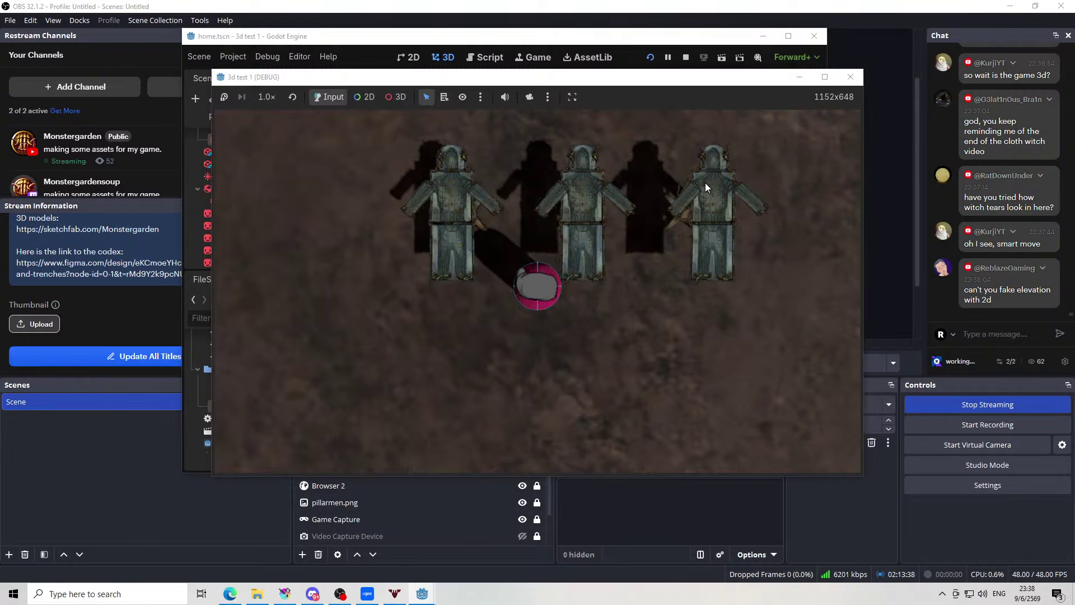
# Walk the character from the first table across to the third and back to compare the tables' parallax
pyautogui.press('a')
pyautogui.press('w')
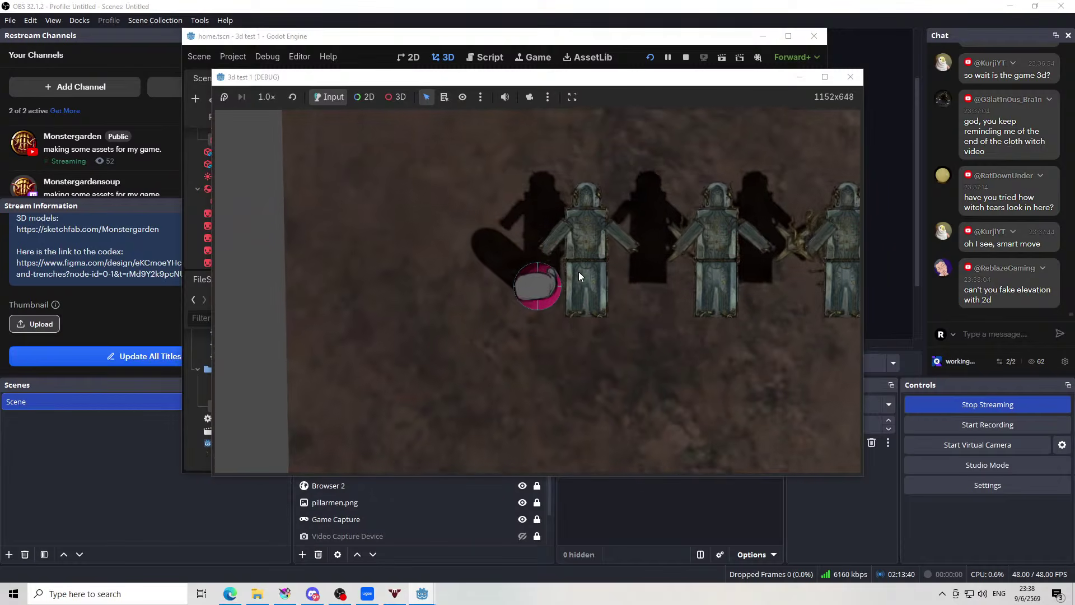
pyautogui.press('d')
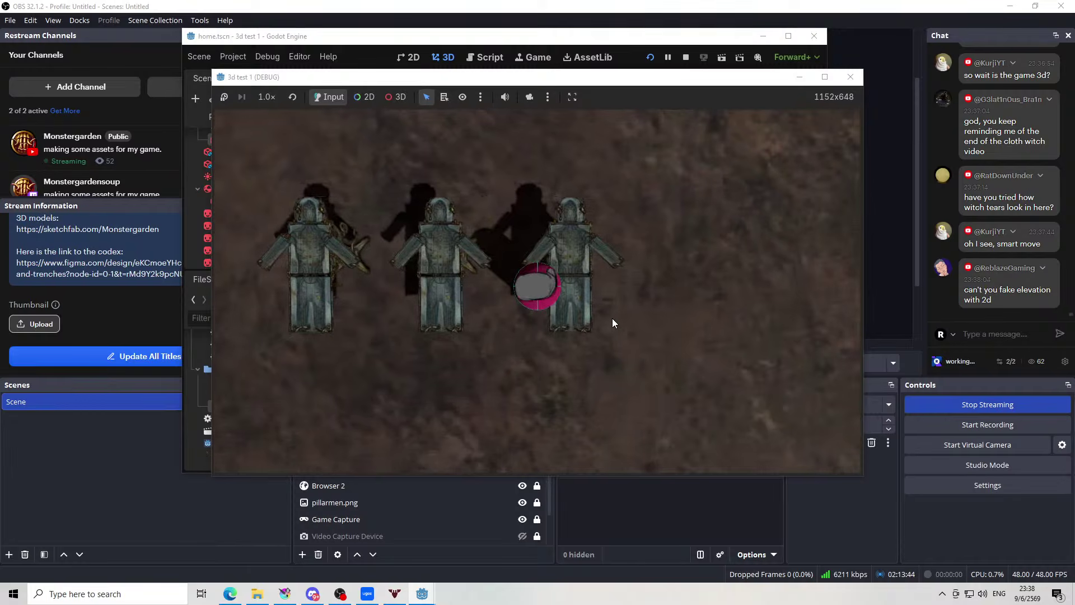
pyautogui.press('a')
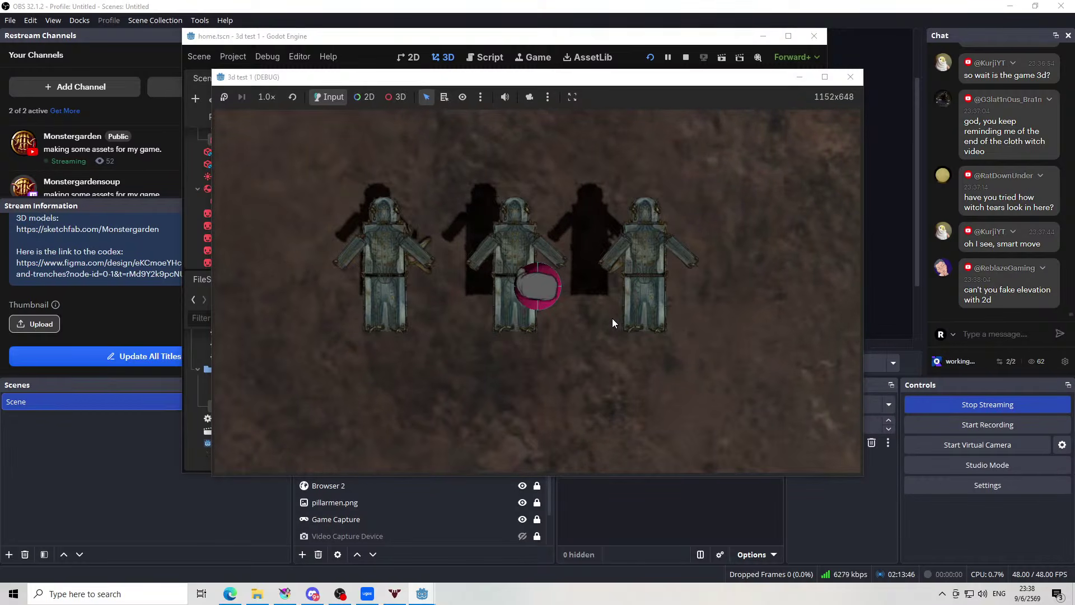
pyautogui.press('a')
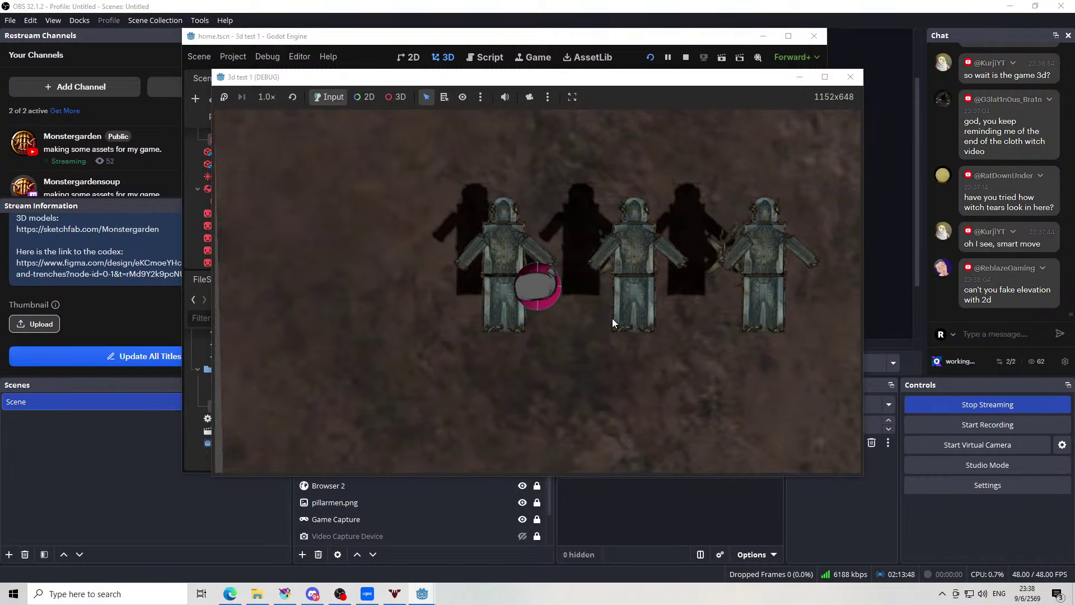
# Walk the character around the ground edge and below the tables, through the row, and back beside the first table
pyautogui.press('w')
pyautogui.press('a')
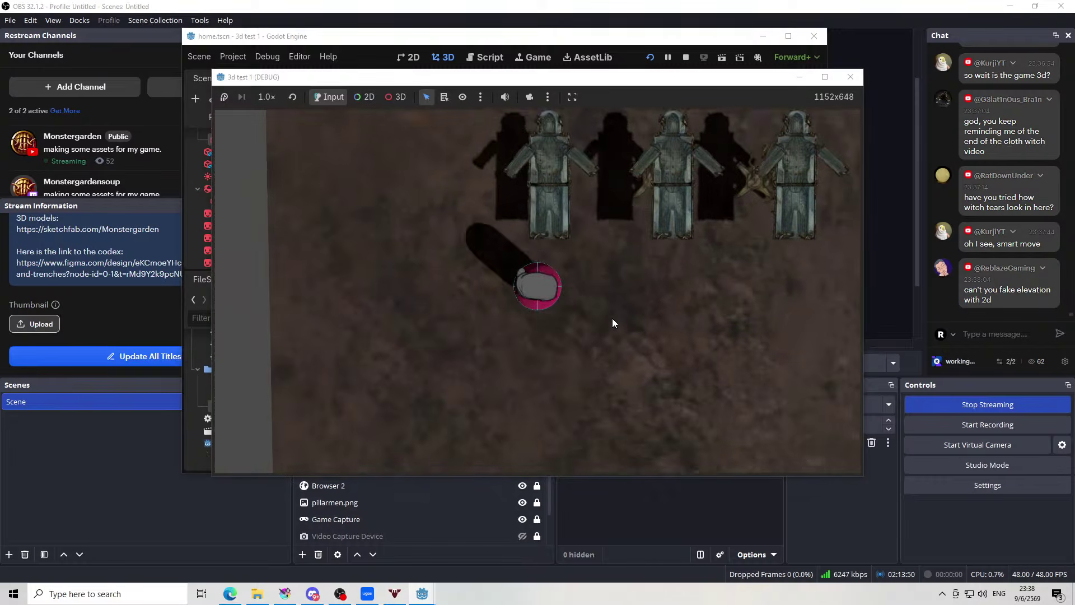
pyautogui.press('w')
pyautogui.press('a')
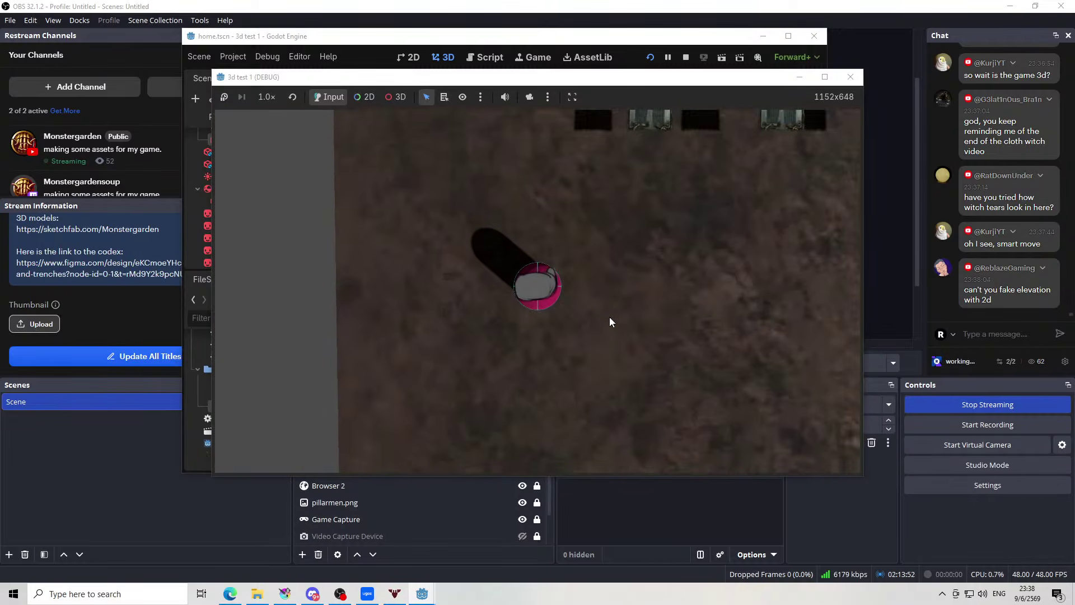
pyautogui.press('d')
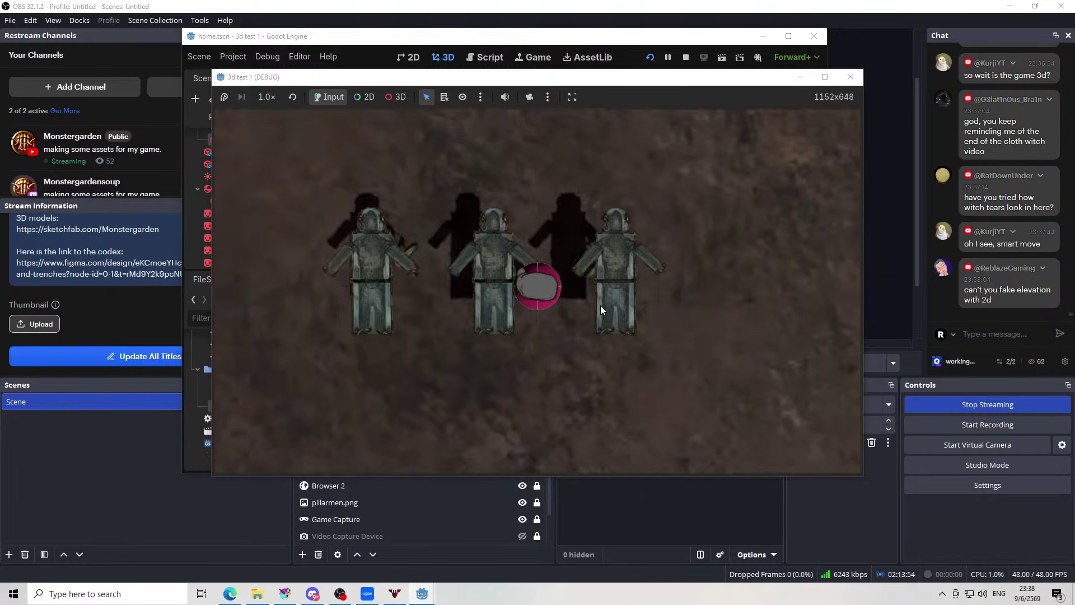
pyautogui.press('s')
pyautogui.press('a')
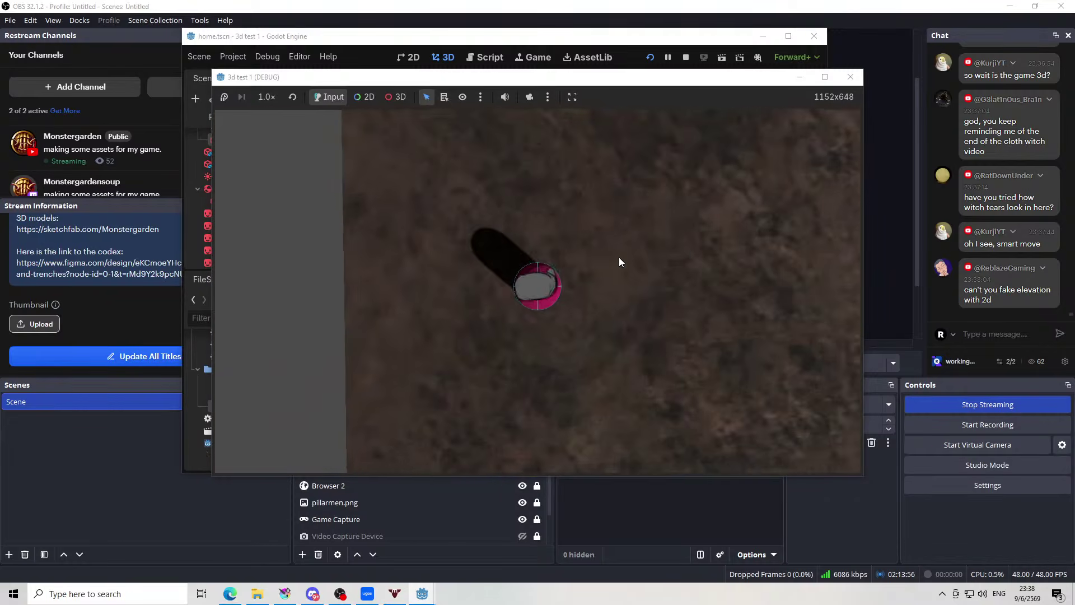
pyautogui.press('w')
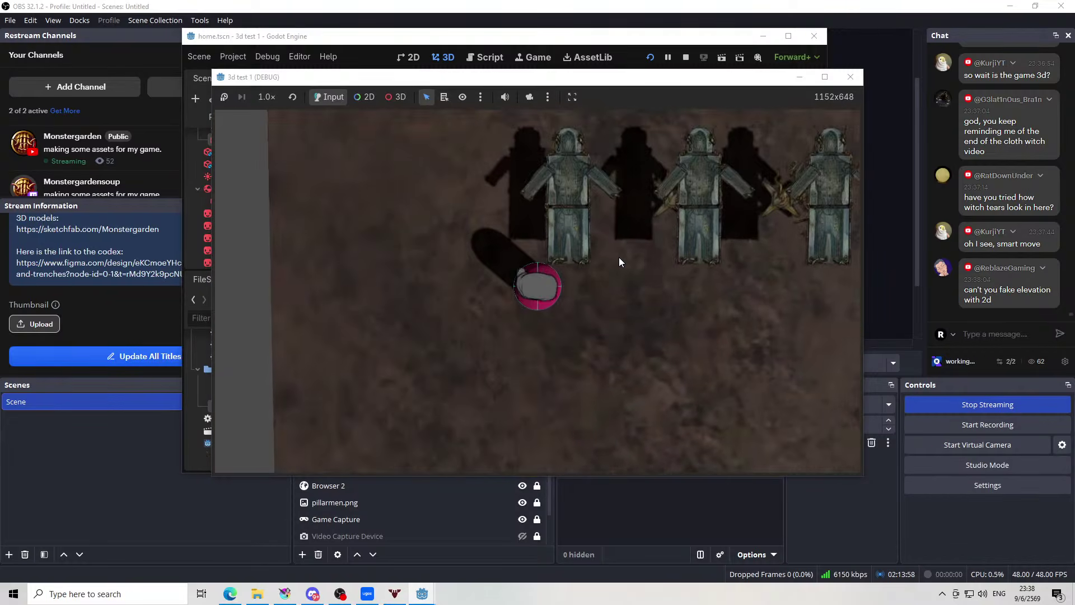
pyautogui.press('w')
pyautogui.press('a')
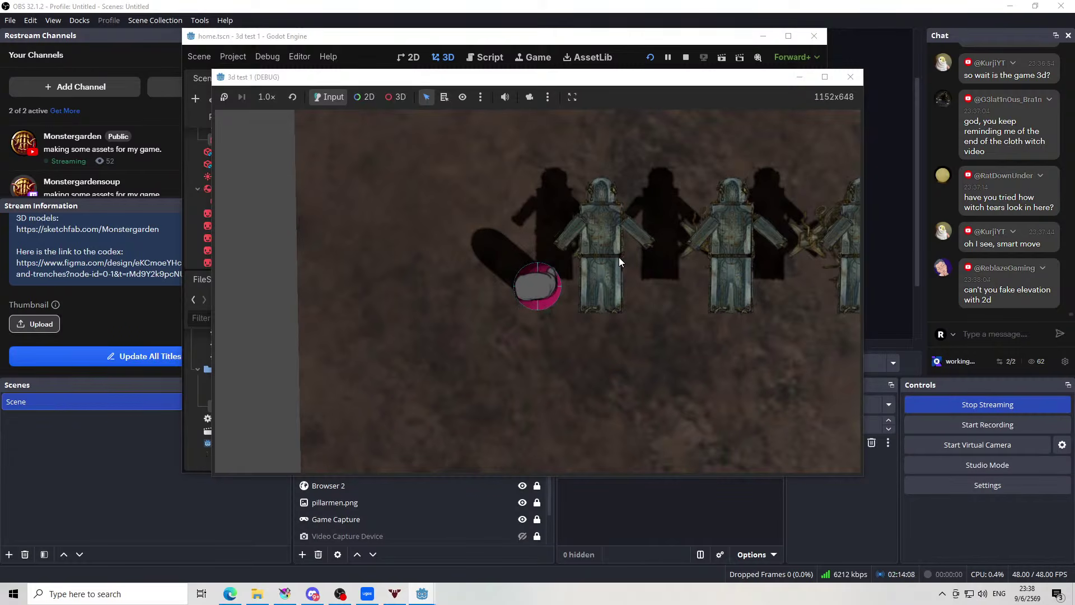
# Walk the character between the first two tables, above their heads, and back down below the row
pyautogui.press('d')
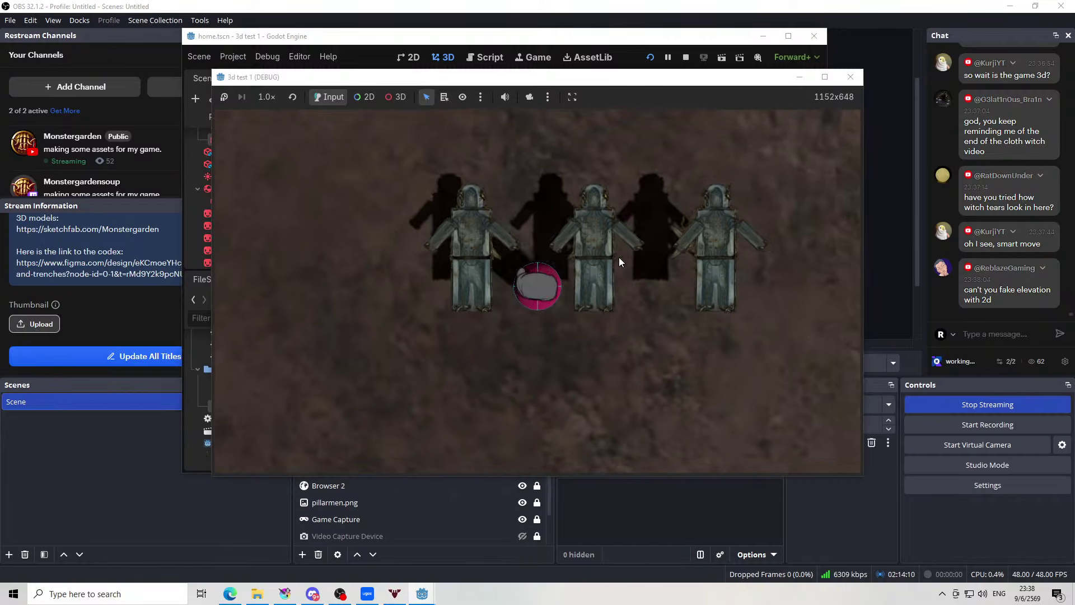
pyautogui.press('w')
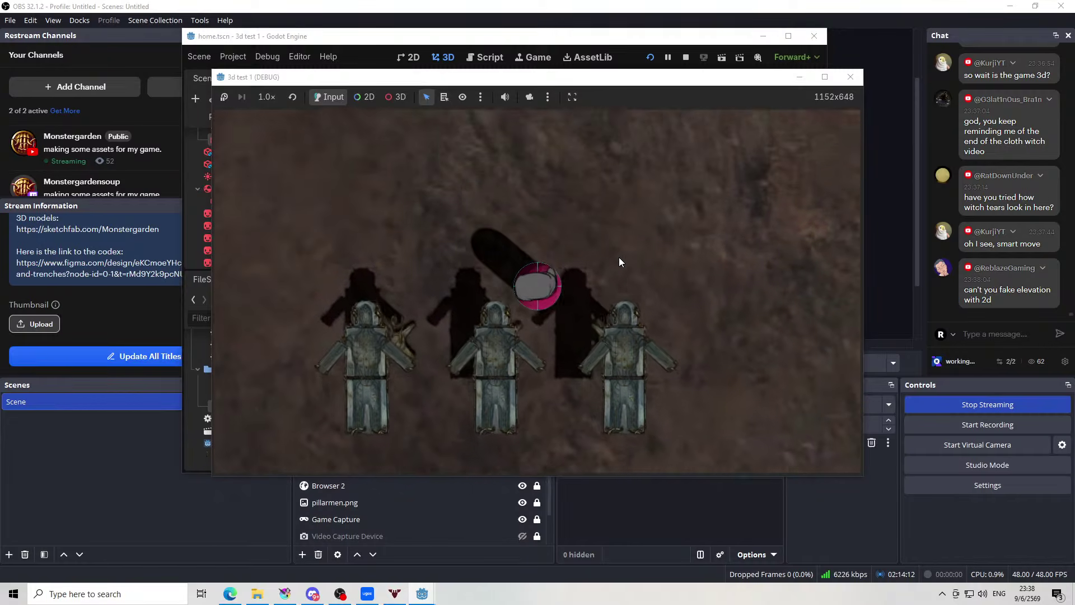
pyautogui.press('s')
pyautogui.press('a')
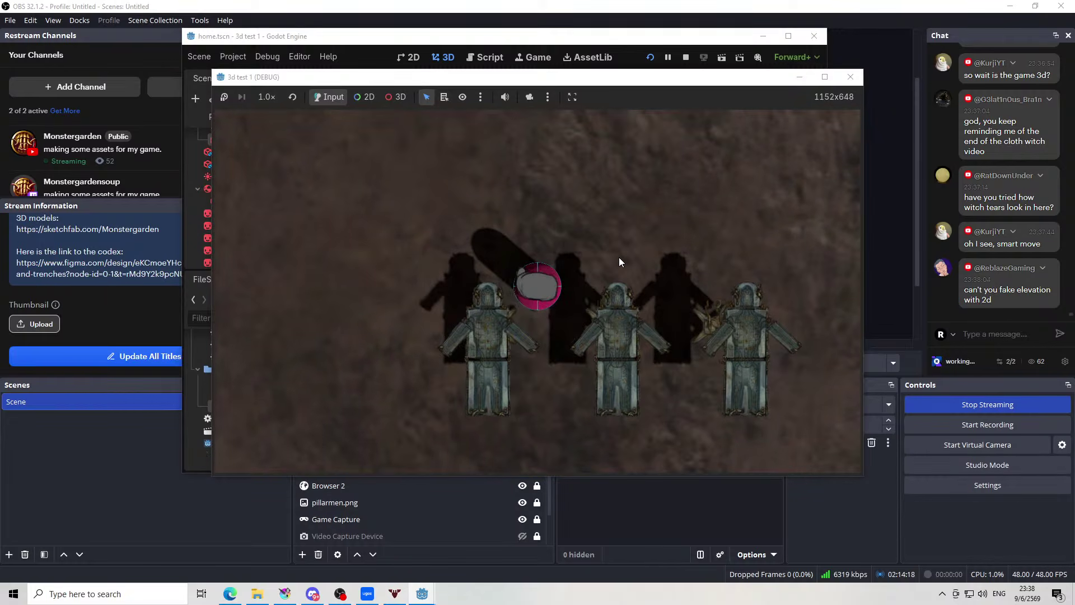
pyautogui.press('s')
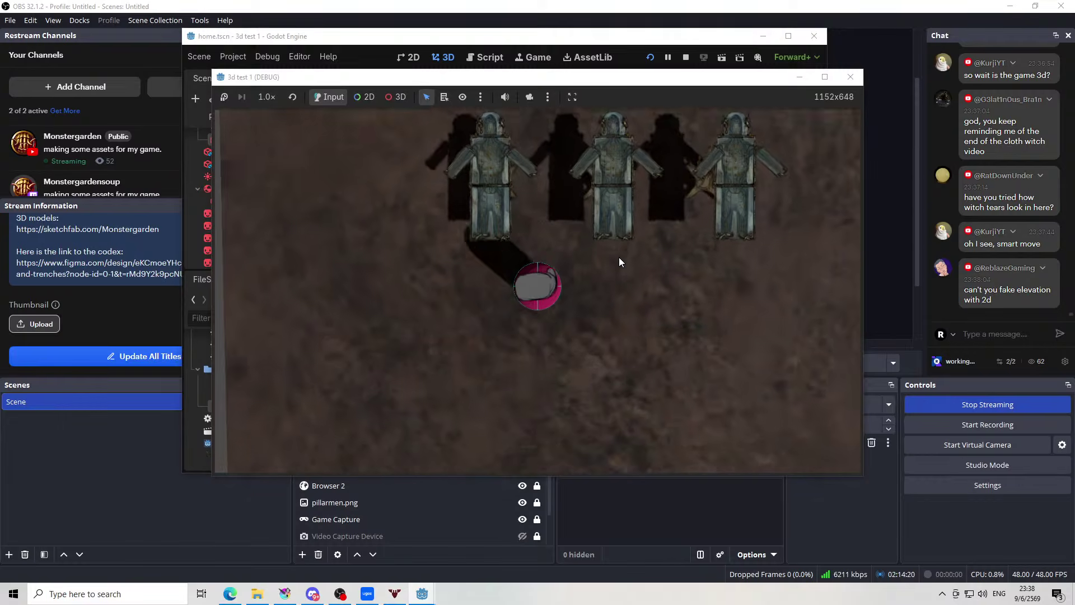
pyautogui.press('w')
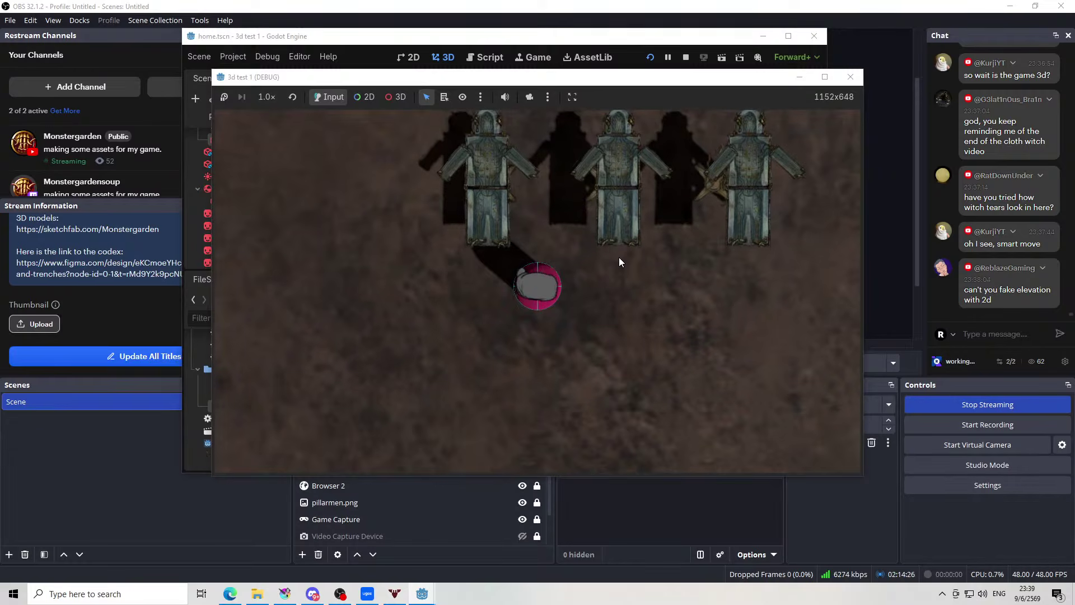
# Walk the character up through the table row and move back and forth above the tables' head ends
pyautogui.press('w')
pyautogui.press('w')
pyautogui.press('d')
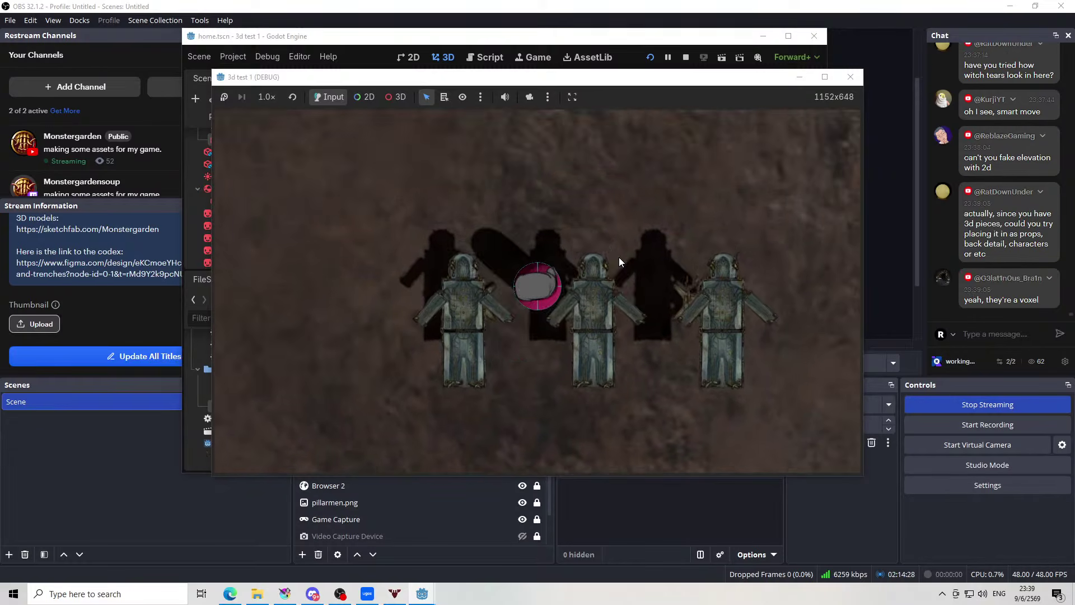
pyautogui.press('w')
pyautogui.press('d')
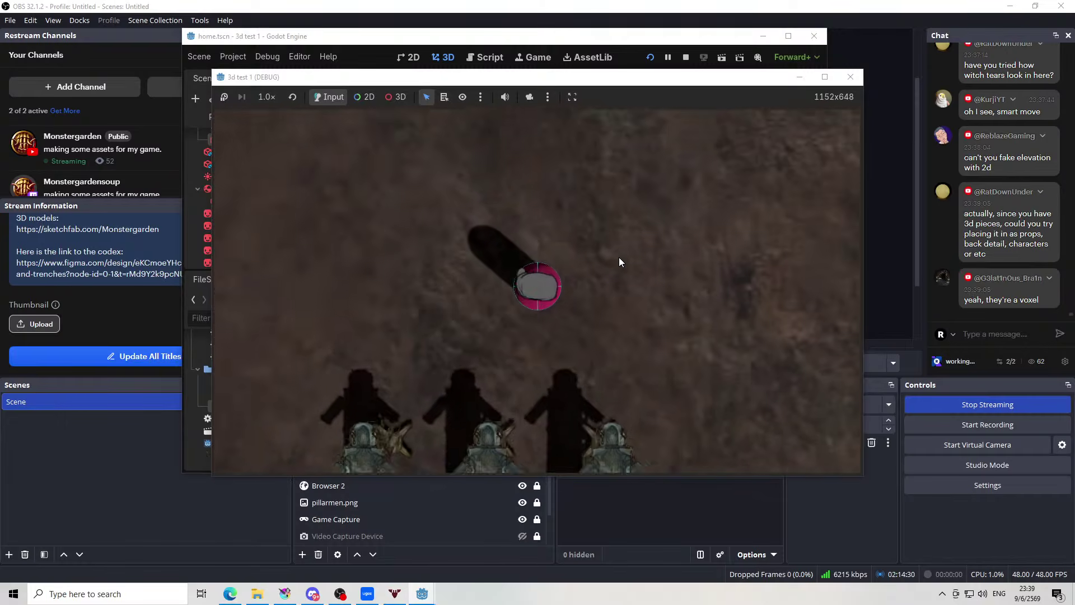
pyautogui.press('s')
pyautogui.press('w')
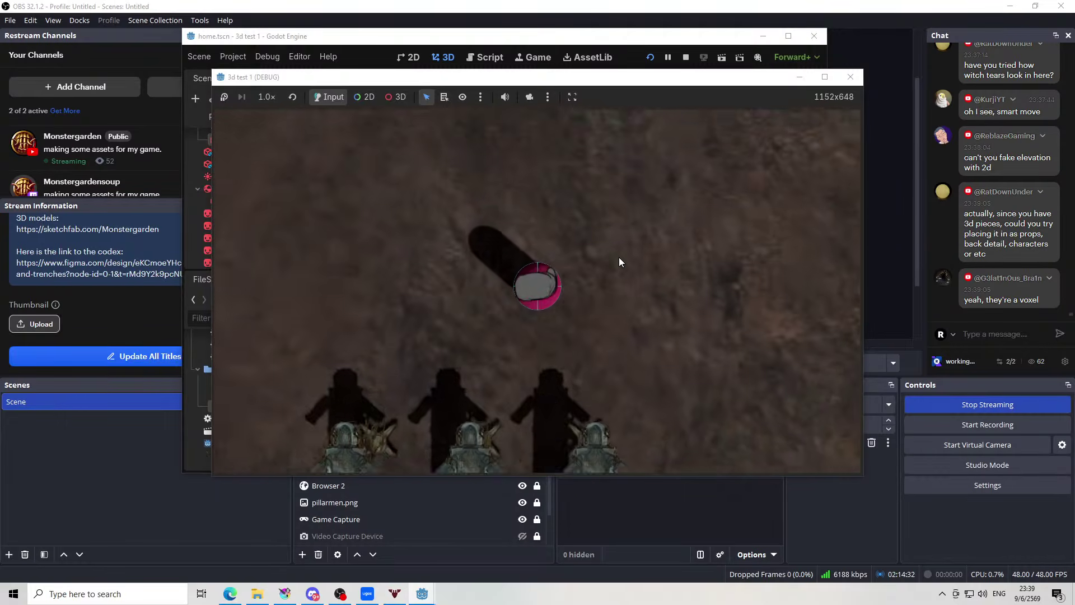
pyautogui.press('s')
pyautogui.press('w')
pyautogui.press('s')
pyautogui.press('w')
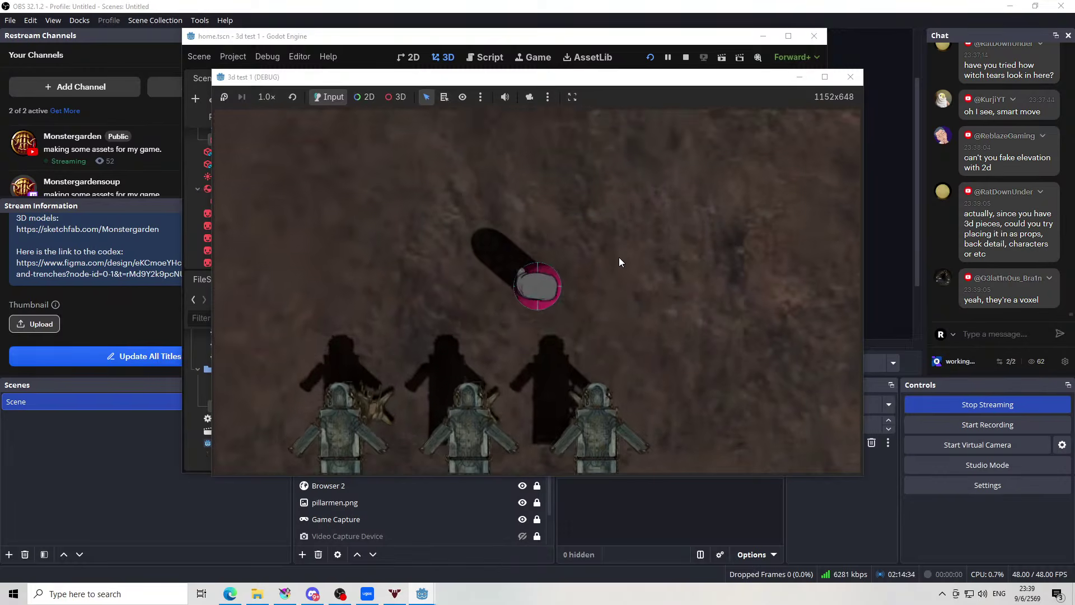
# Bring the character back below the row and walk it up through the gap between the second and third tables
pyautogui.press('s')
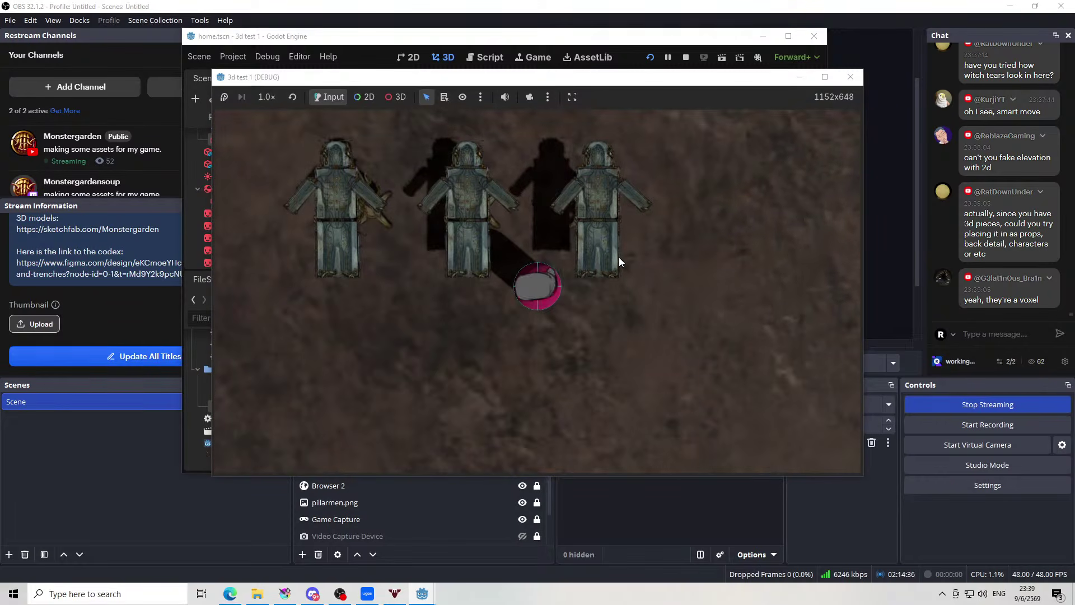
pyautogui.press('w')
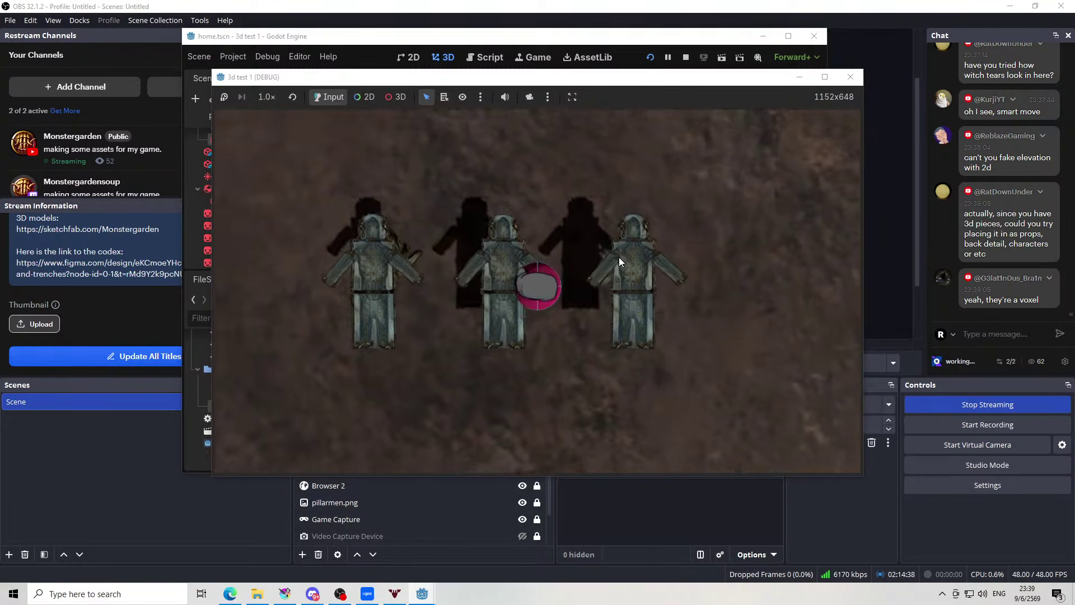
pyautogui.press('s')
pyautogui.press('a')
pyautogui.press('w')
pyautogui.press('d')
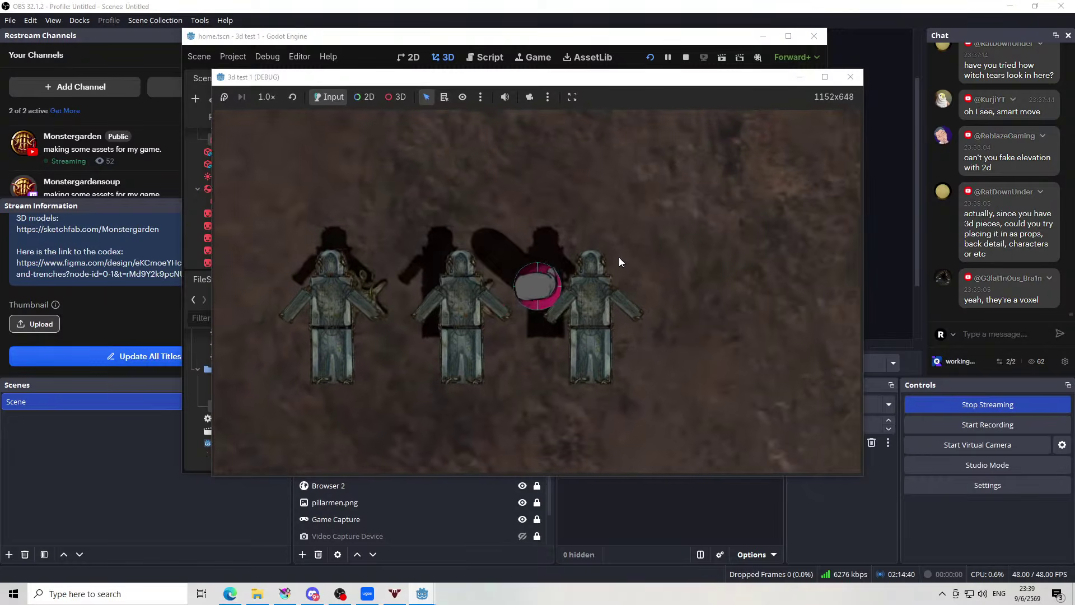
# Walk the character down and back up between the second and third tables, and over to the gap beside the first table
pyautogui.press('a')
pyautogui.press('d')
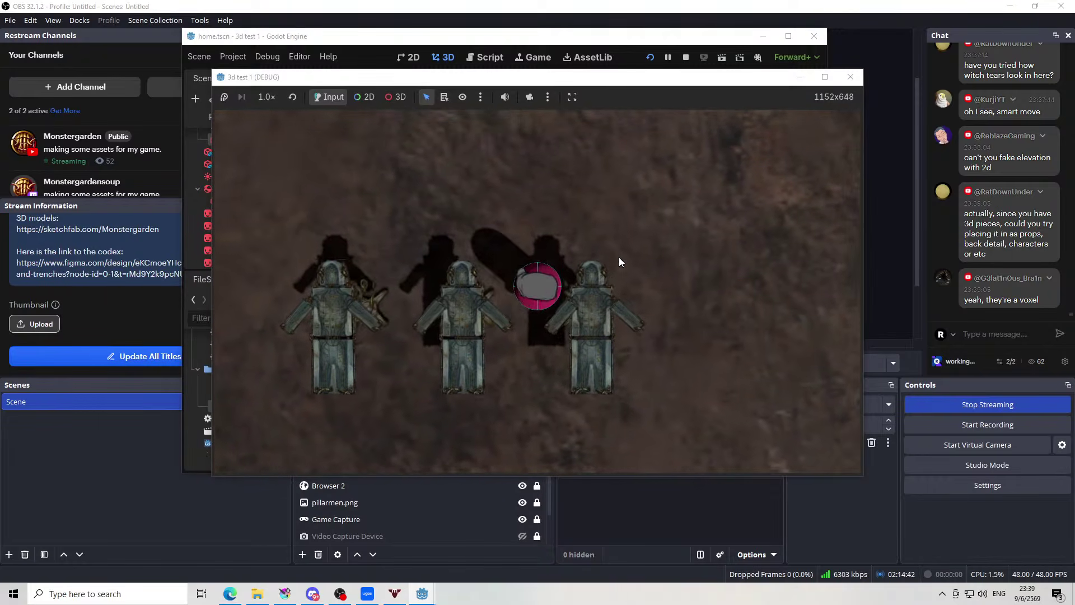
pyautogui.press('s')
pyautogui.press('s')
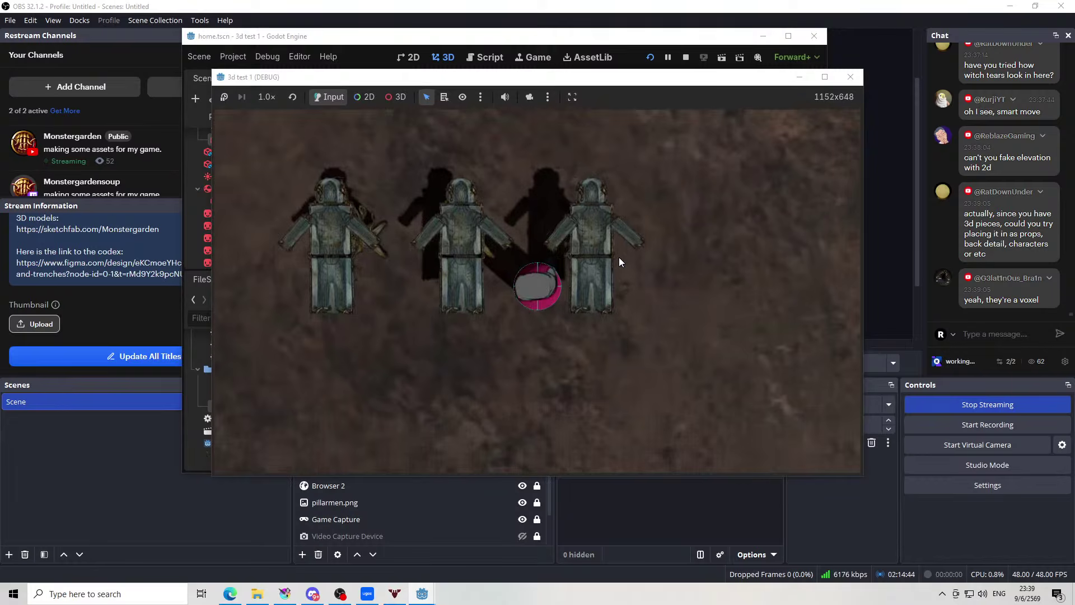
pyautogui.press('w')
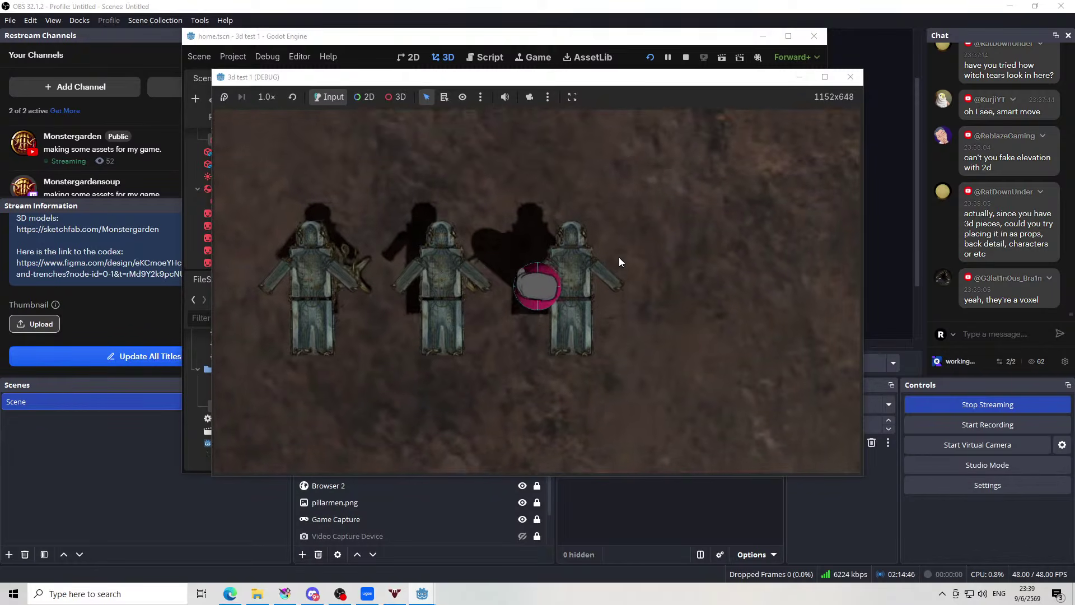
pyautogui.press('a')
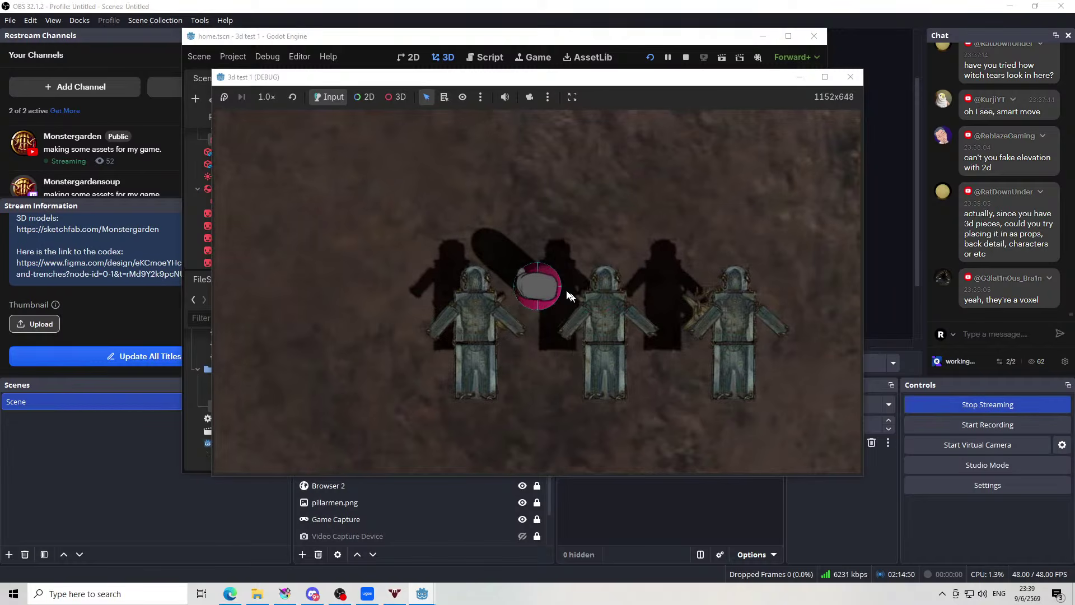
# Walk the character past the first table towards the ground's edge and up along the table's outer side
pyautogui.press('a')
pyautogui.press('w')
pyautogui.press('s')
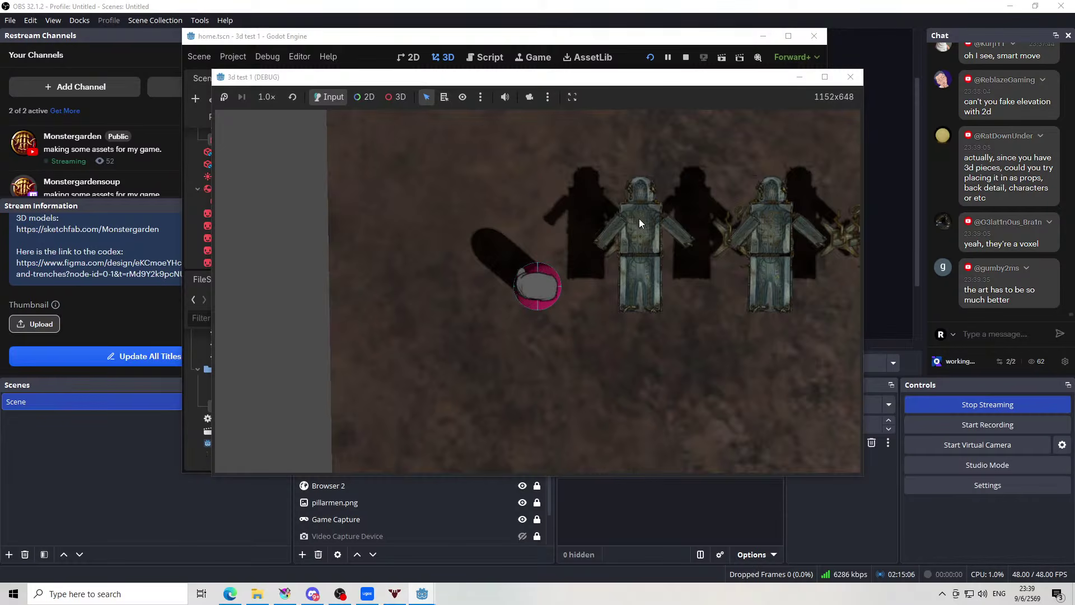
pyautogui.press('d')
pyautogui.press('a')
pyautogui.press('w')
pyautogui.press('d')
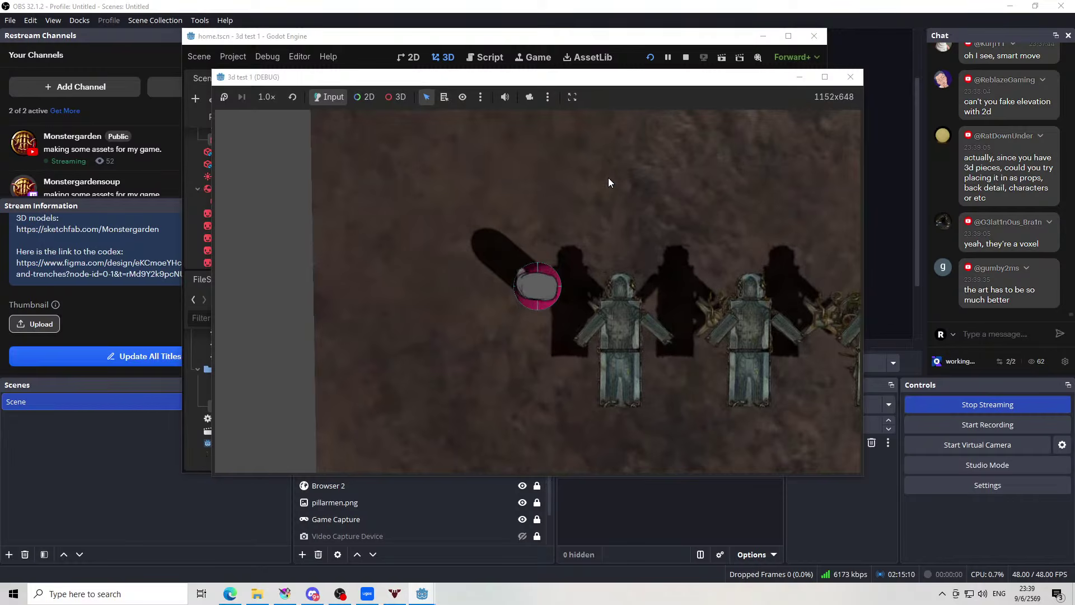
# Walk the character over the first table's head end, above it, and around its outer side to below the row
pyautogui.press('d')
pyautogui.press('w')
pyautogui.press('d')
pyautogui.press('s')
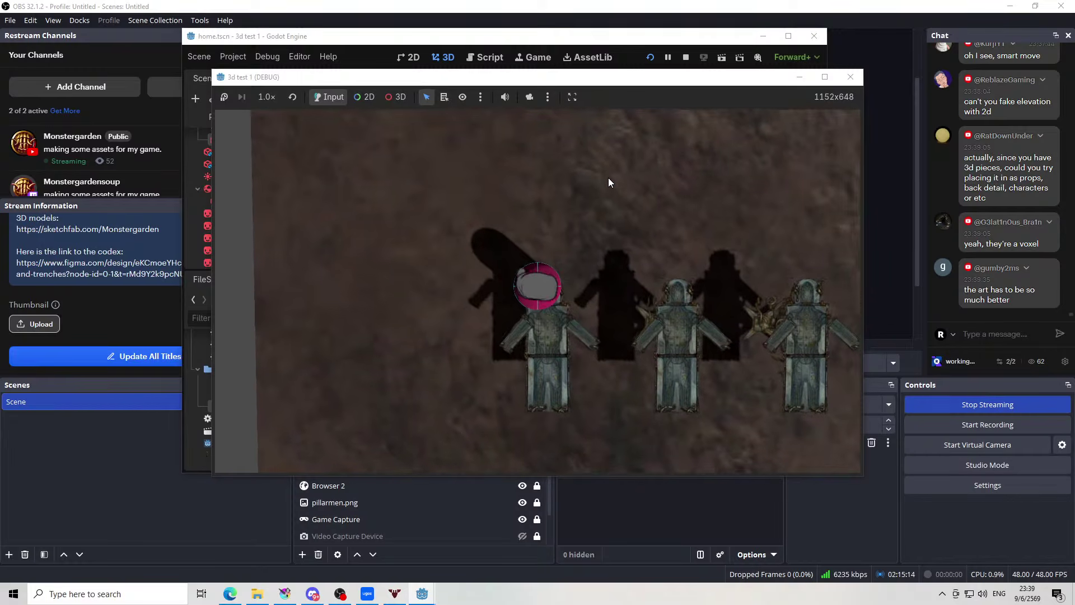
pyautogui.press('w')
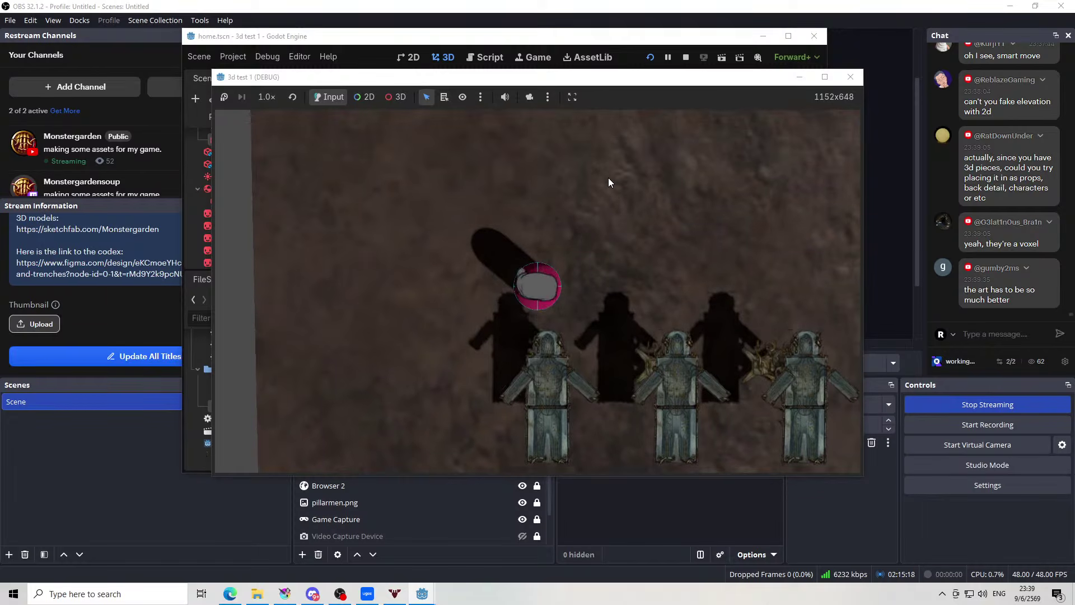
pyautogui.press('a')
pyautogui.press('s')
pyautogui.press('d')
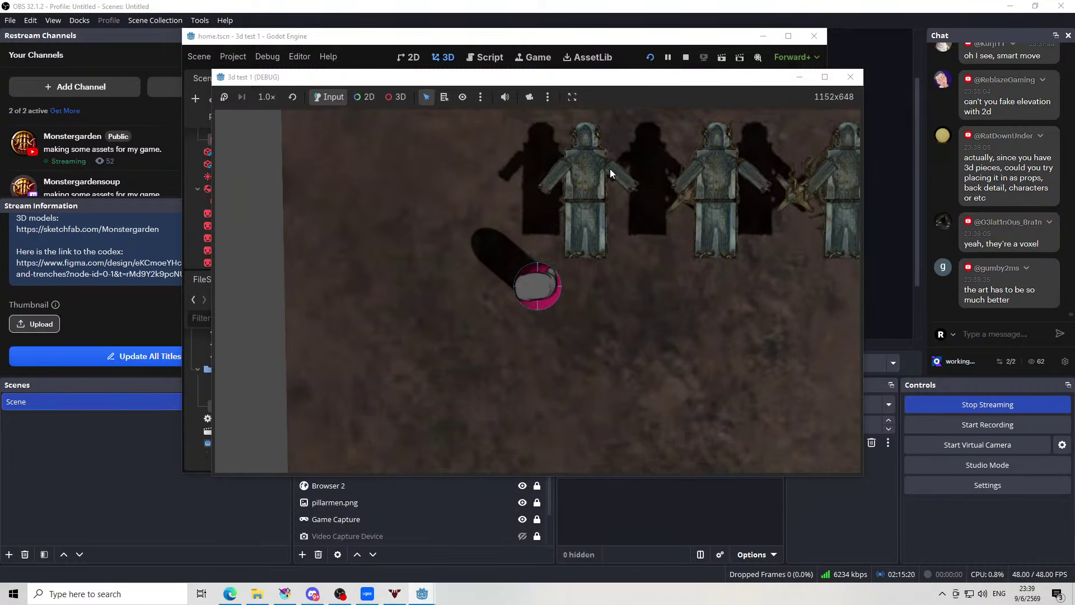
# Walk the character up through the gap between the first and second tables to their head ends
pyautogui.press('w')
pyautogui.press('d')
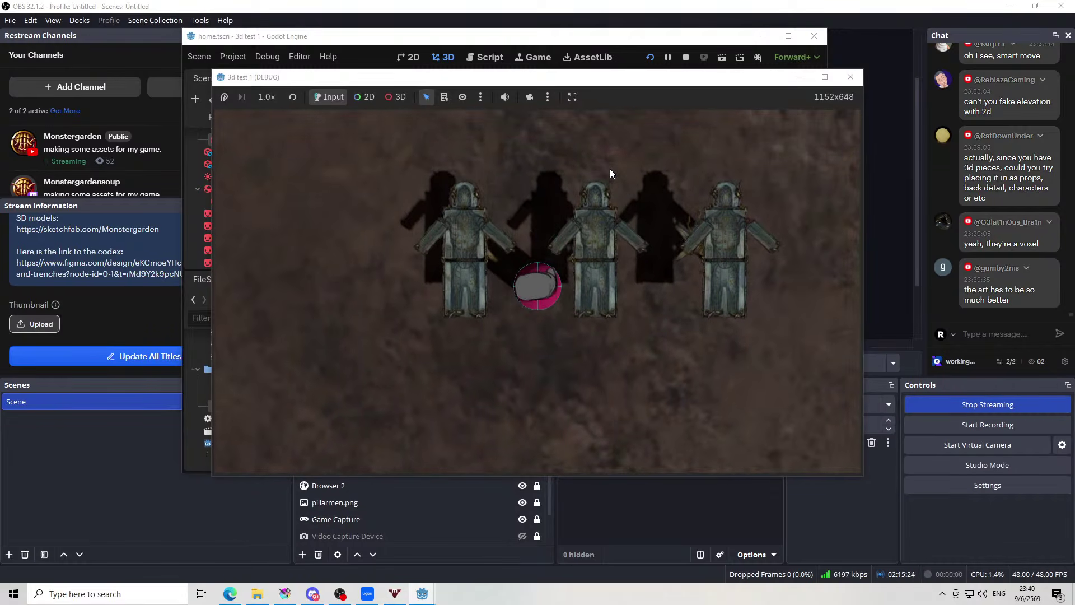
pyautogui.press('w')
pyautogui.press('w')
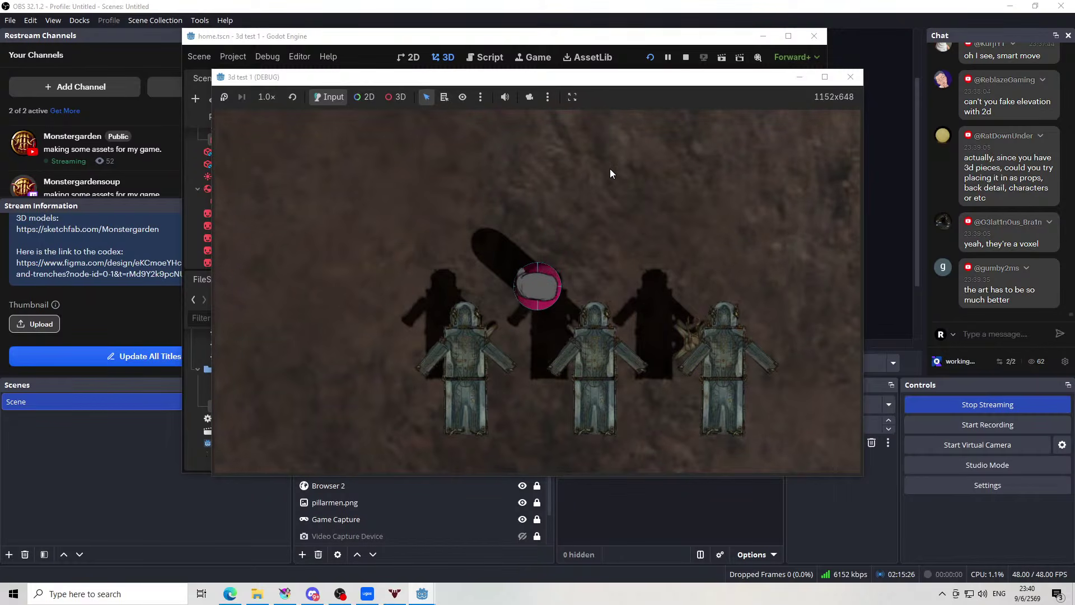
pyautogui.press('s')
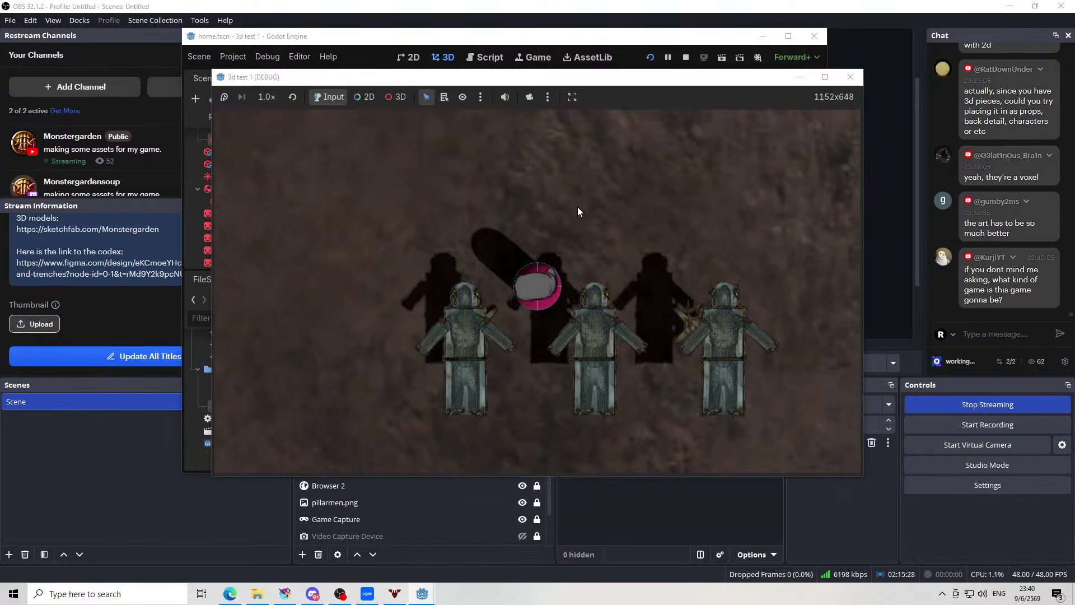
# Walk the character around the first table's outer side, well below the row, and up between the second and third tables
pyautogui.press('a')
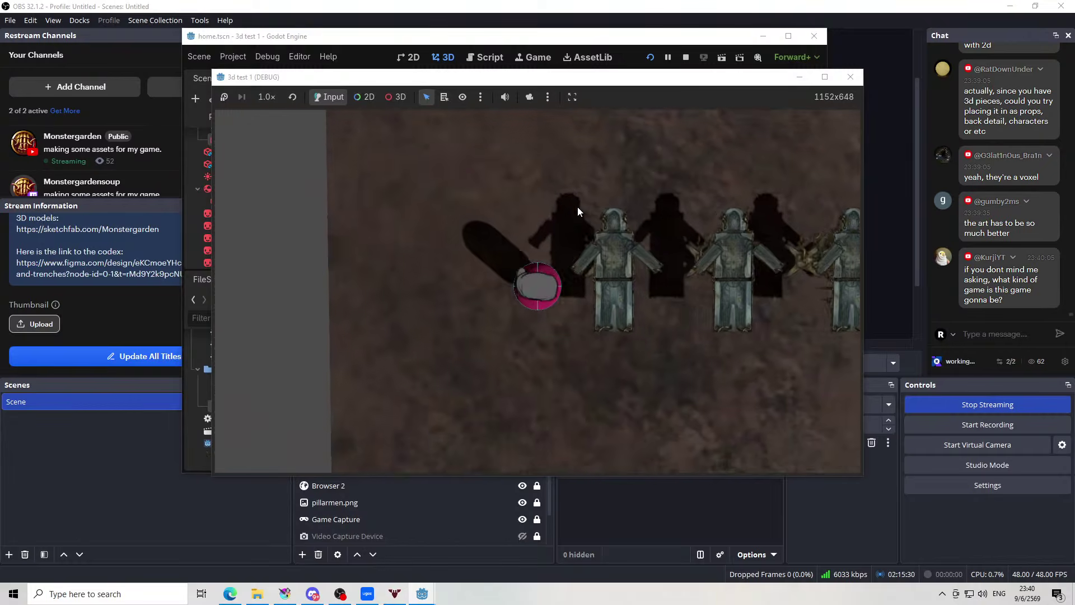
pyautogui.press('w')
pyautogui.press('d')
pyautogui.press('s')
pyautogui.press('d')
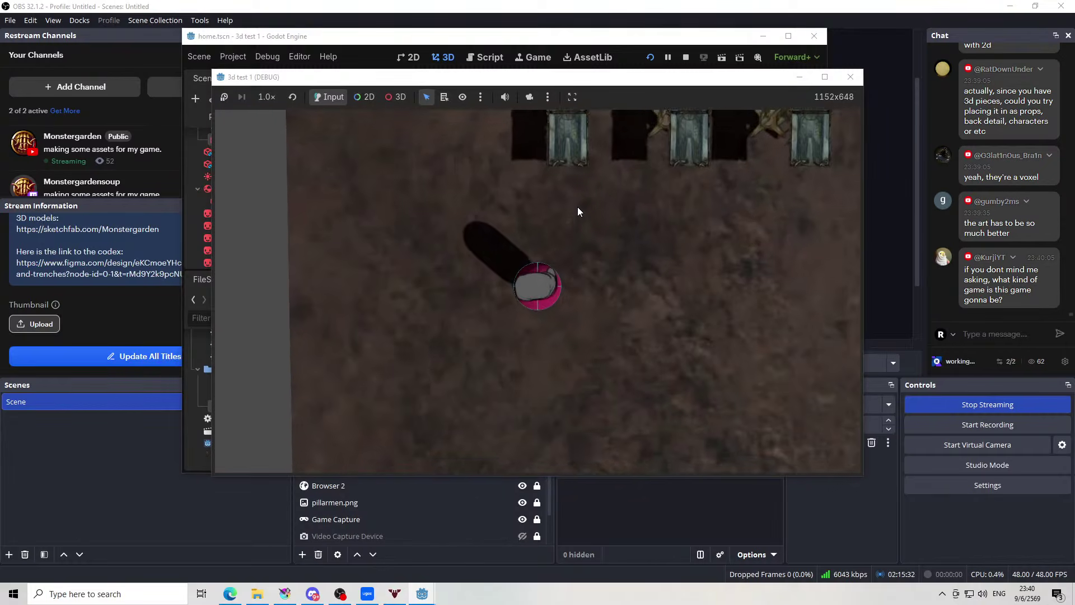
pyautogui.press('w')
pyautogui.press('w')
pyautogui.press('d')
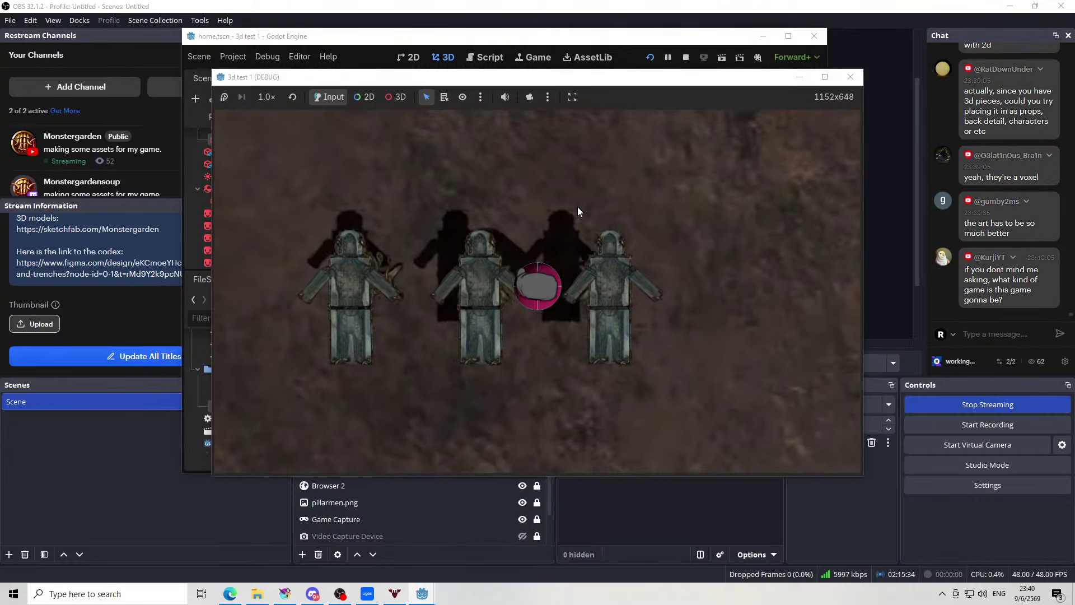
# Walk the character back across the row to the first table and around to its outer side
pyautogui.press('w')
pyautogui.press('a')
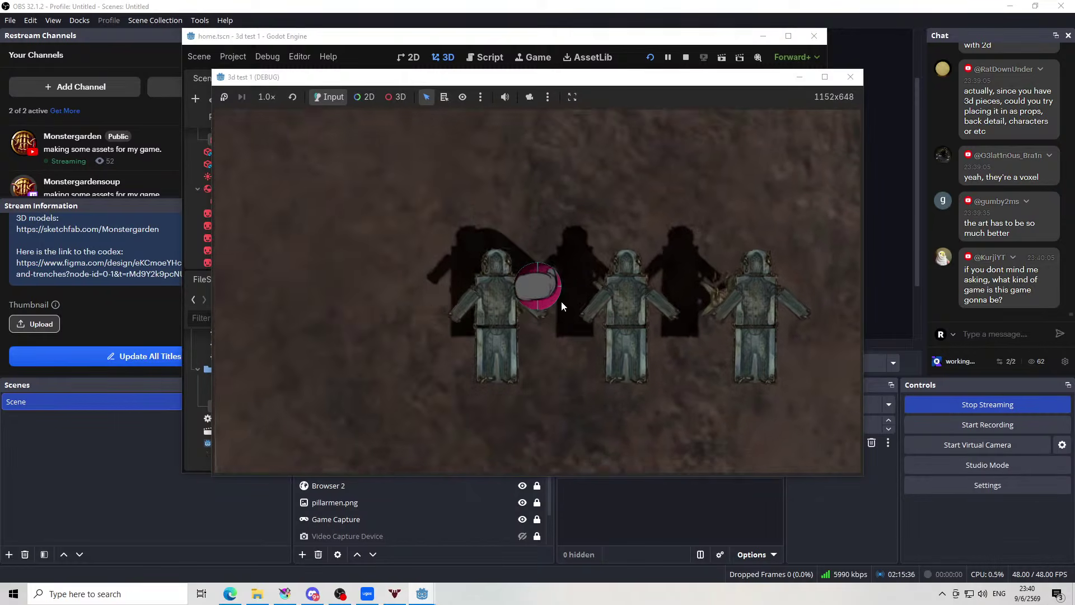
pyautogui.press('s')
pyautogui.press('a')
pyautogui.press('w')
pyautogui.press('d')
pyautogui.press('a')
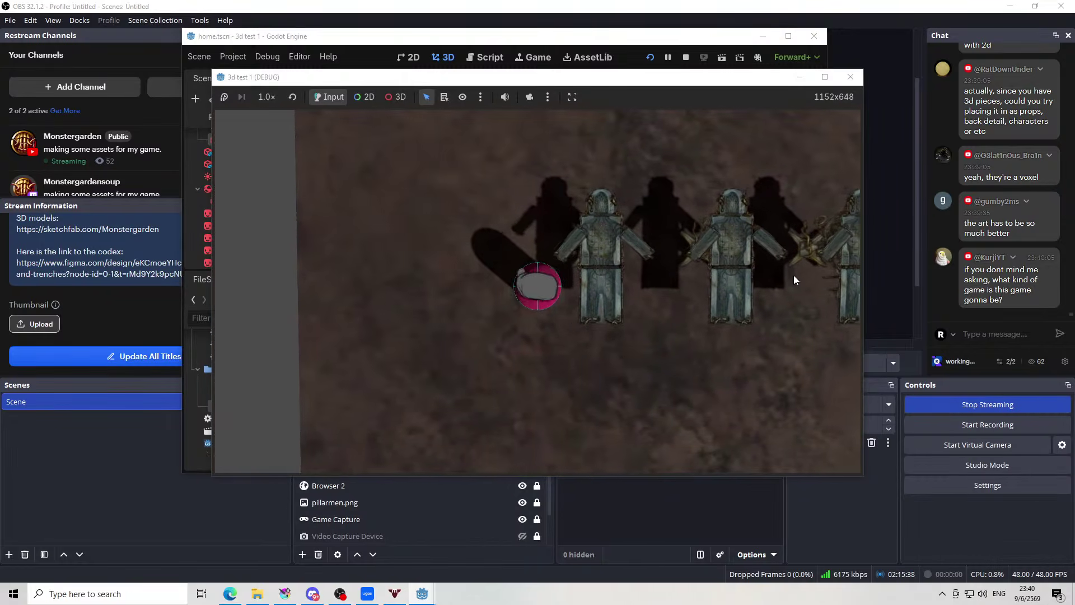
# Walk the character across the row, back and forth beyond the third table, and off the ground past the first table
pyautogui.press('d')
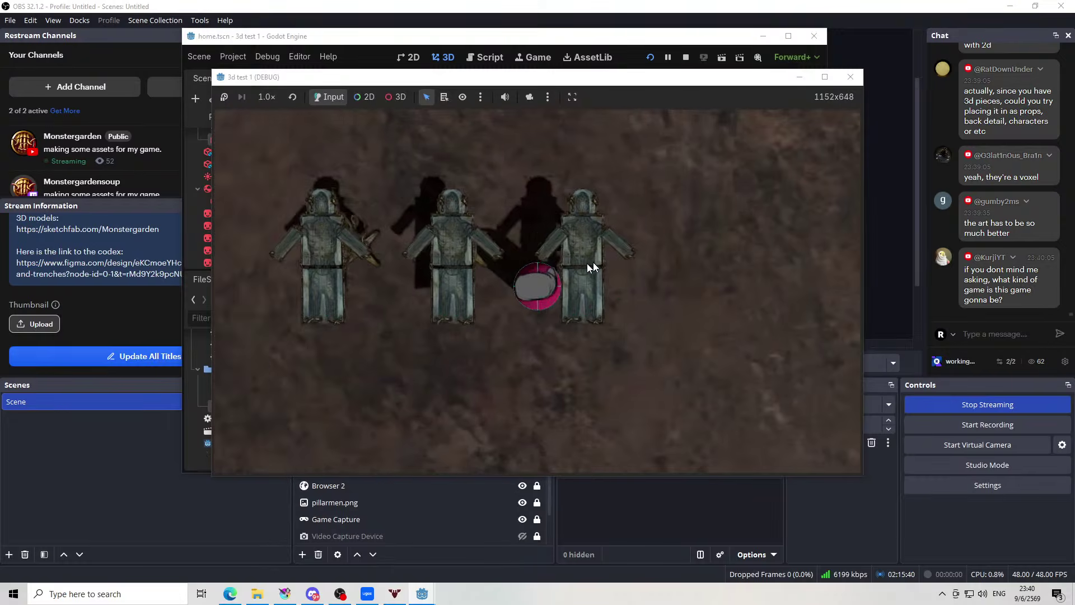
pyautogui.press('d')
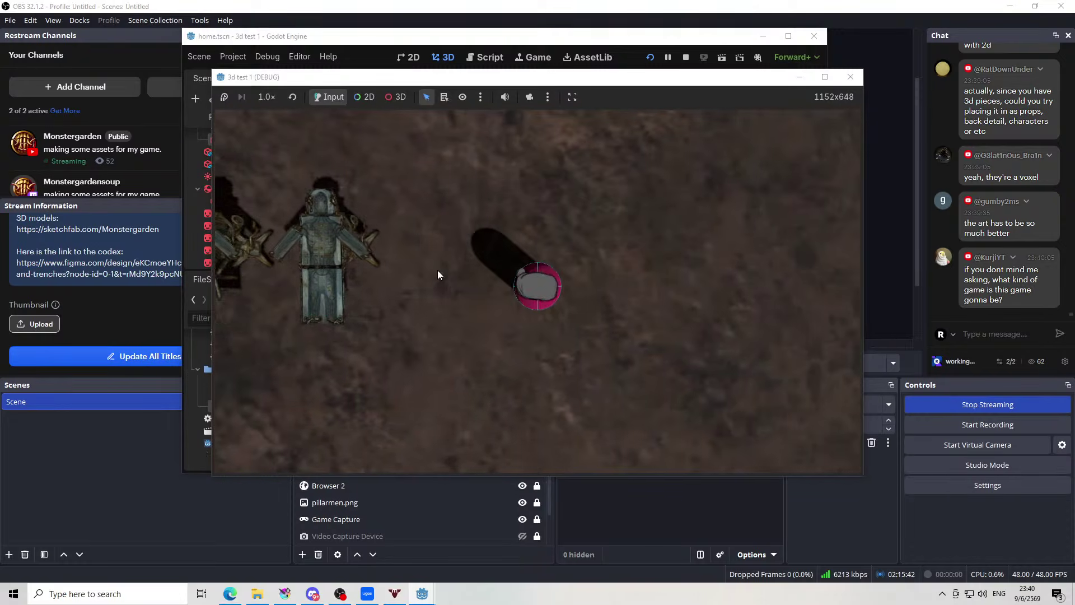
pyautogui.press('d')
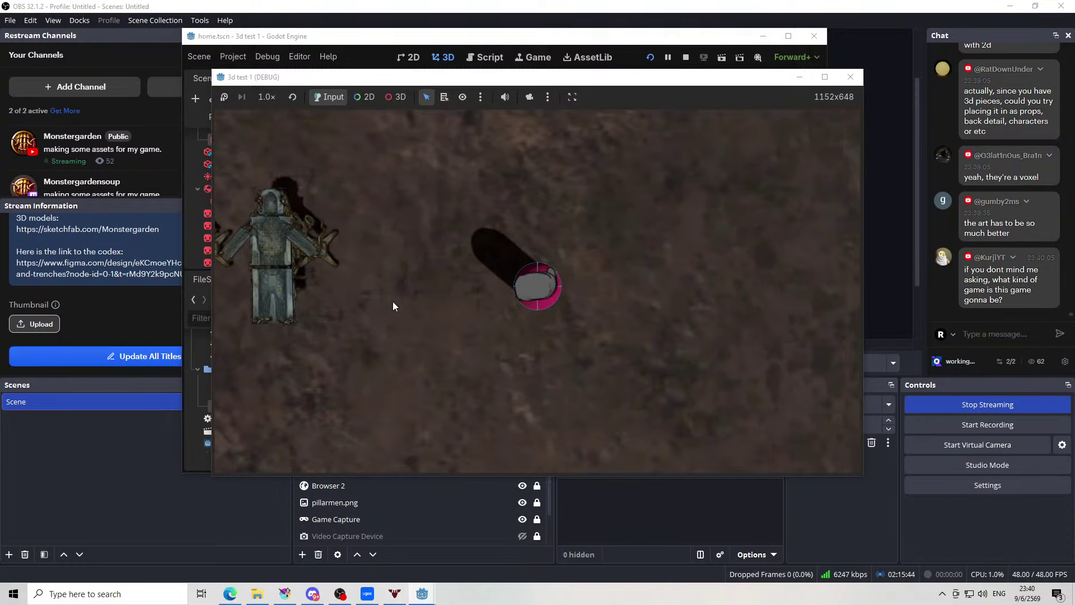
pyautogui.press('a')
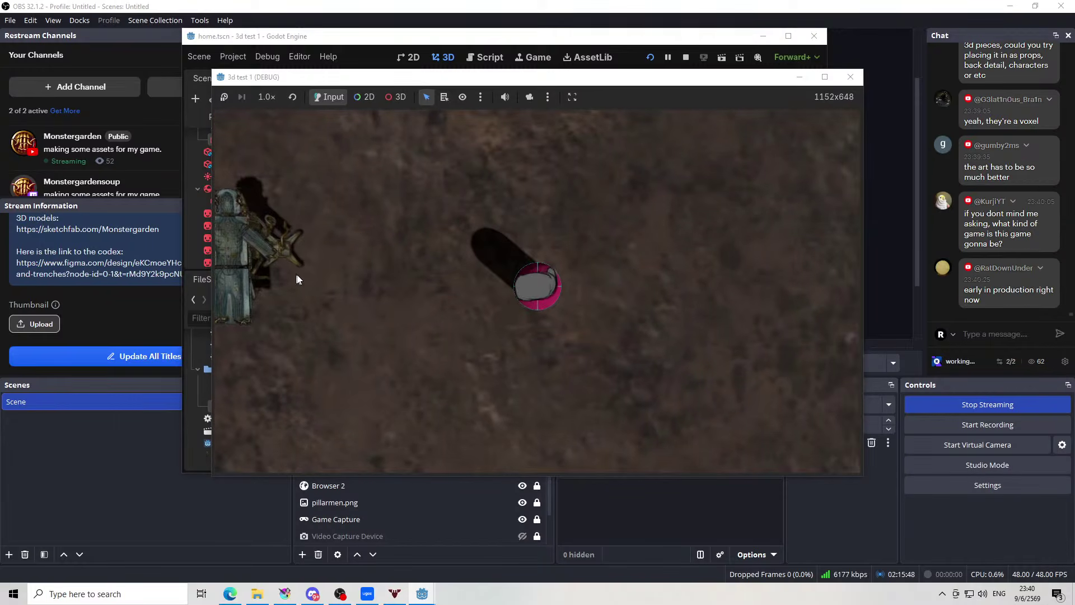
pyautogui.press('a')
pyautogui.press('a')
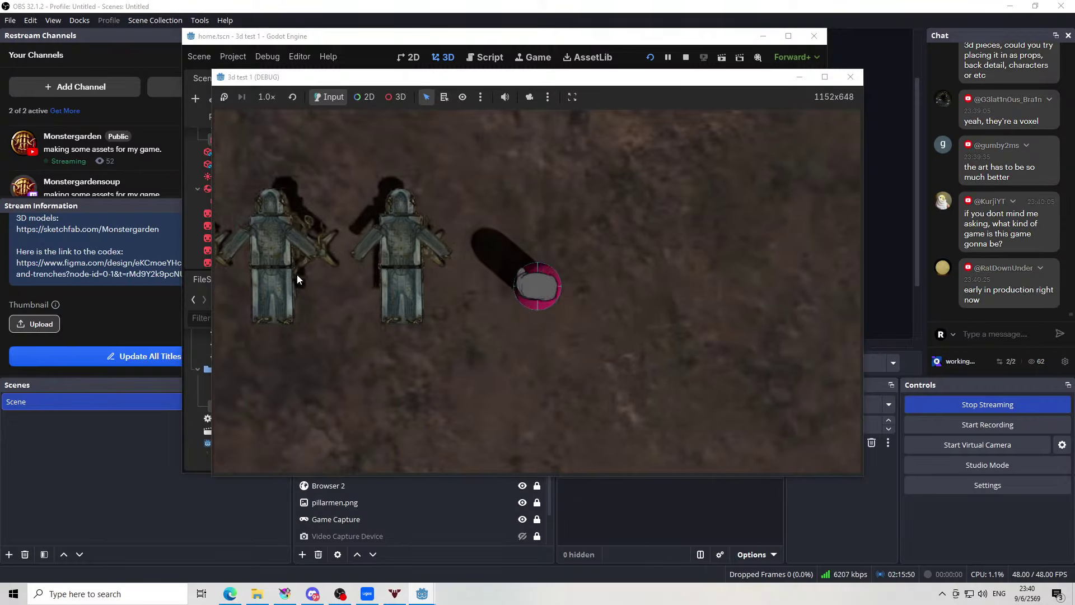
pyautogui.press('d')
pyautogui.press('a')
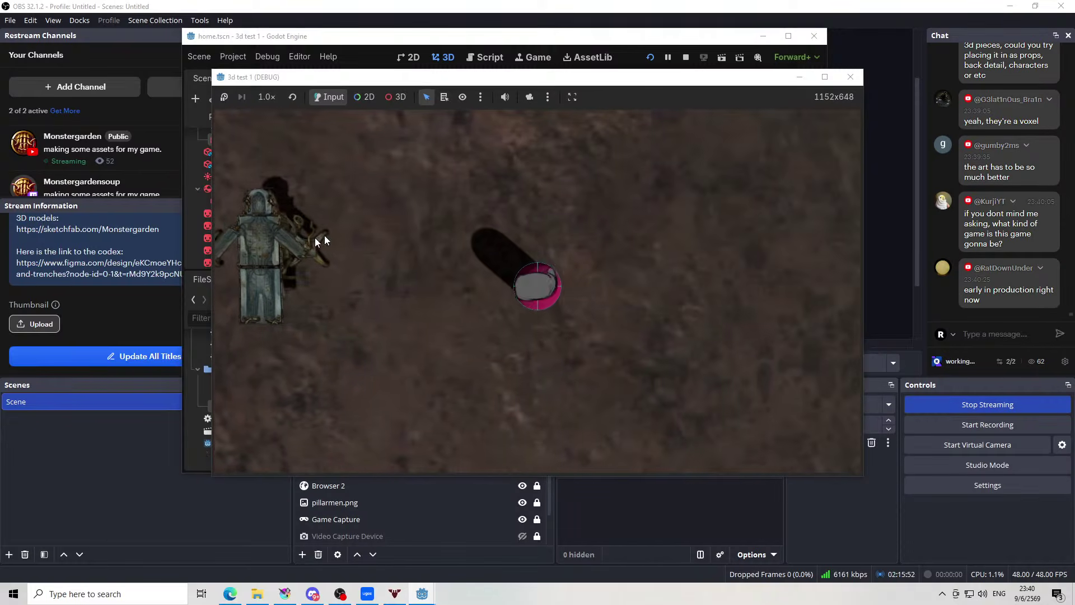
pyautogui.press('d')
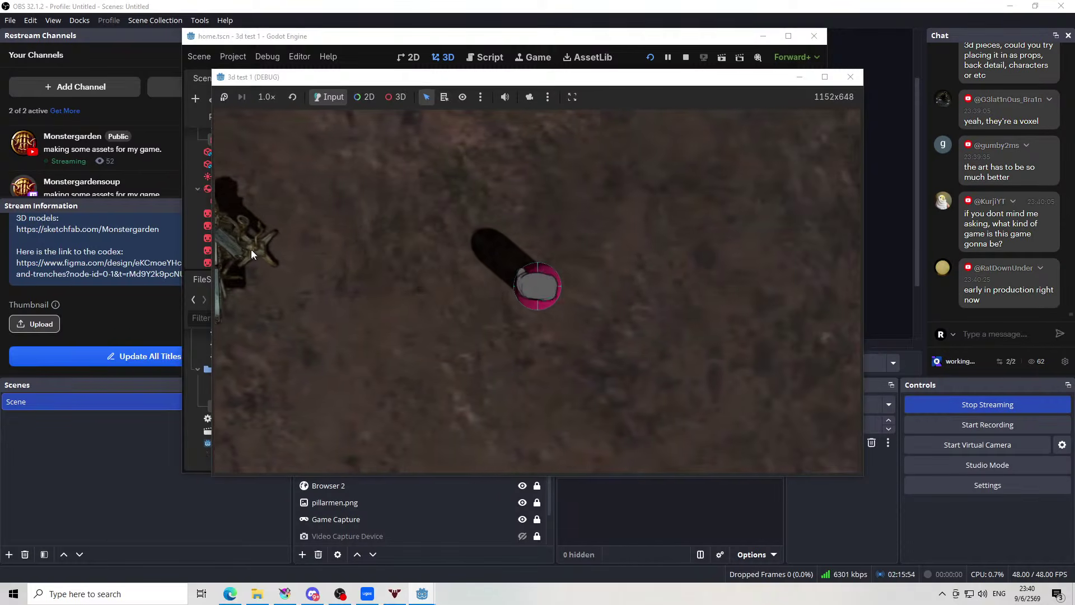
pyautogui.press('a')
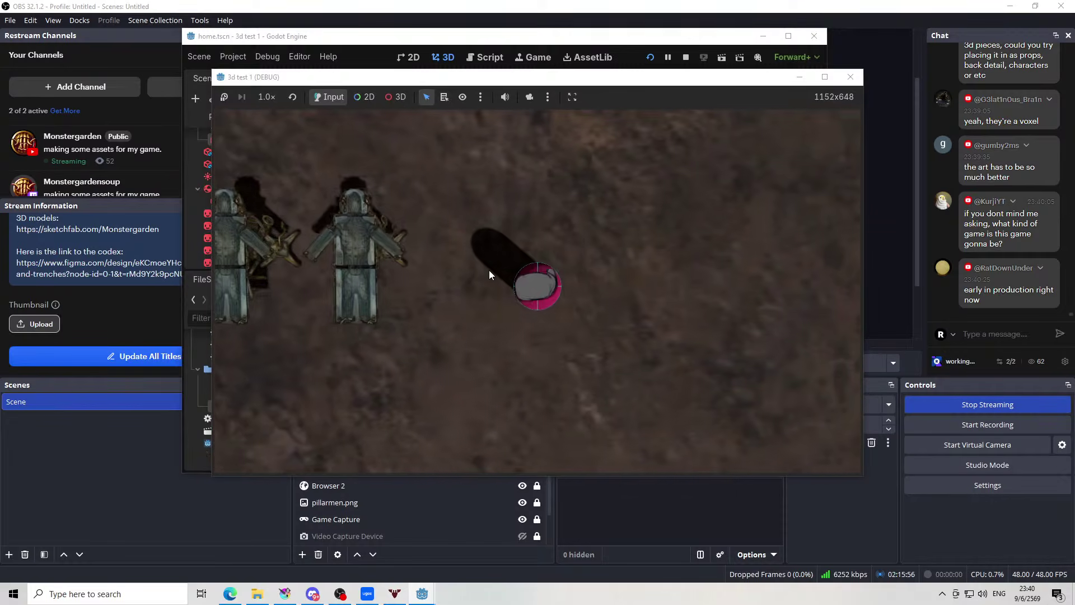
pyautogui.press('a')
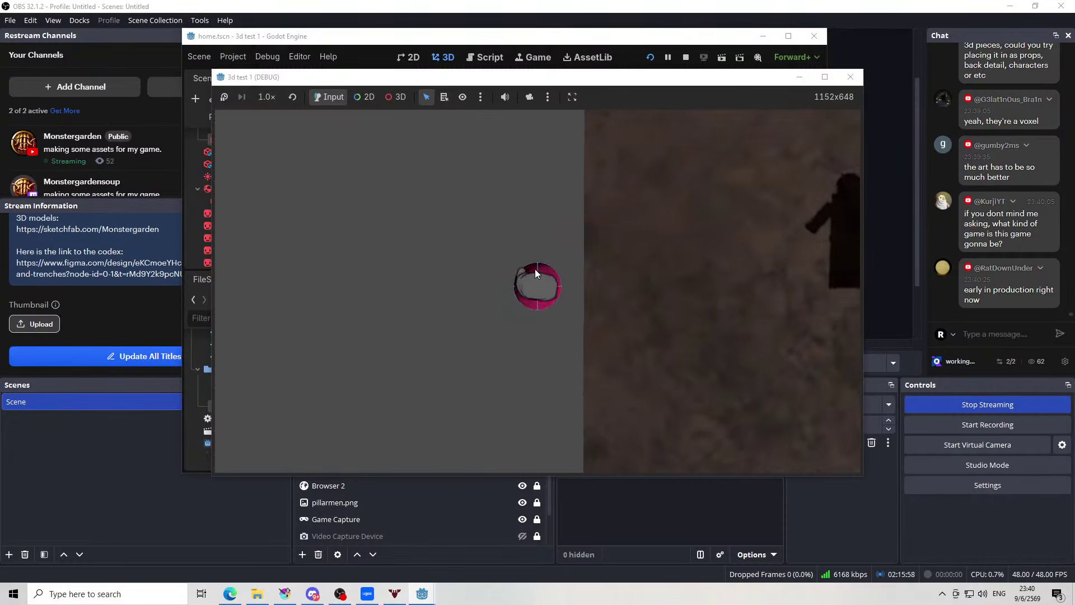
# Close the running game and examine the tabletops and leg sprites up close from a low angle in the 3D scene
pyautogui.click(850, 77)
pyautogui.moveTo(593, 207); pyautogui.dragTo(526, 164)
pyautogui.scroll(2, 544, 177)
pyautogui.scroll(4, 547, 182)
pyautogui.scroll(-2, 551, 234)
pyautogui.scroll(4, 568, 241)
pyautogui.scroll(-2, 510, 224)
pyautogui.scroll(-4, 537, 190)
pyautogui.scroll(2, 526, 163)
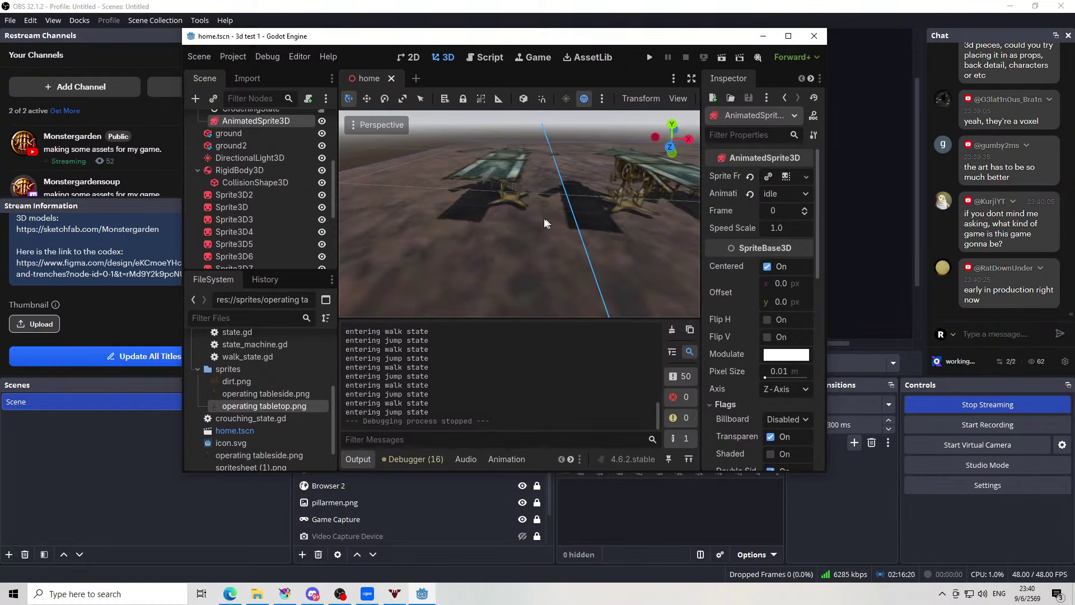
# Examine the three operating tables in the scene from above, from ground level, and obliquely along the row
pyautogui.moveTo(545, 223); pyautogui.dragTo(495, 163)
pyautogui.moveTo(558, 178); pyautogui.dragTo(486, 196)
pyautogui.scroll(-3, 566, 252)
pyautogui.scroll(-2, 665, 189)
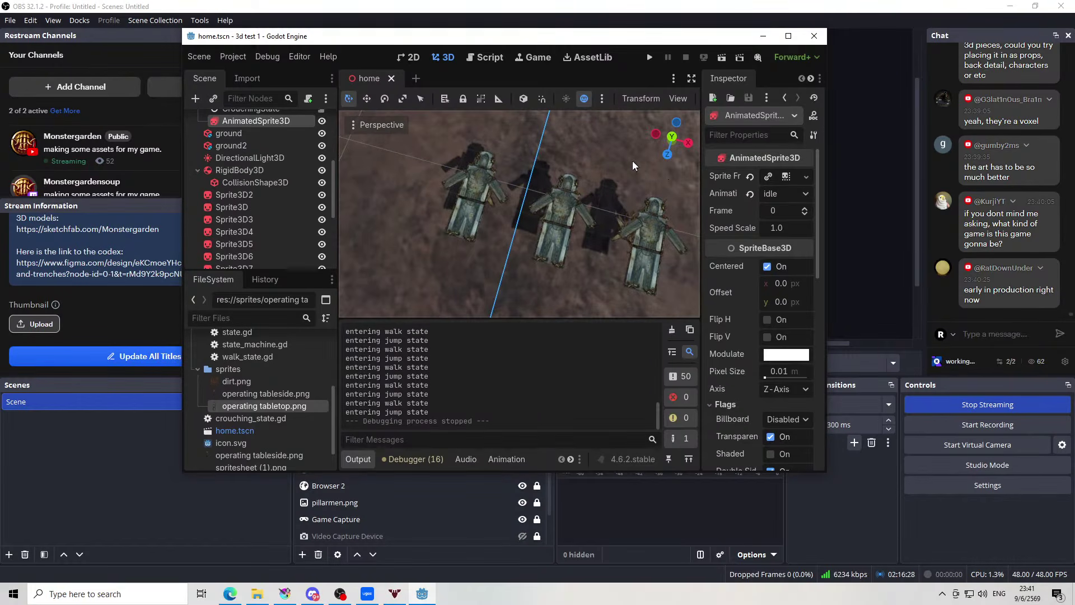
pyautogui.moveTo(592, 217); pyautogui.dragTo(599, 134)
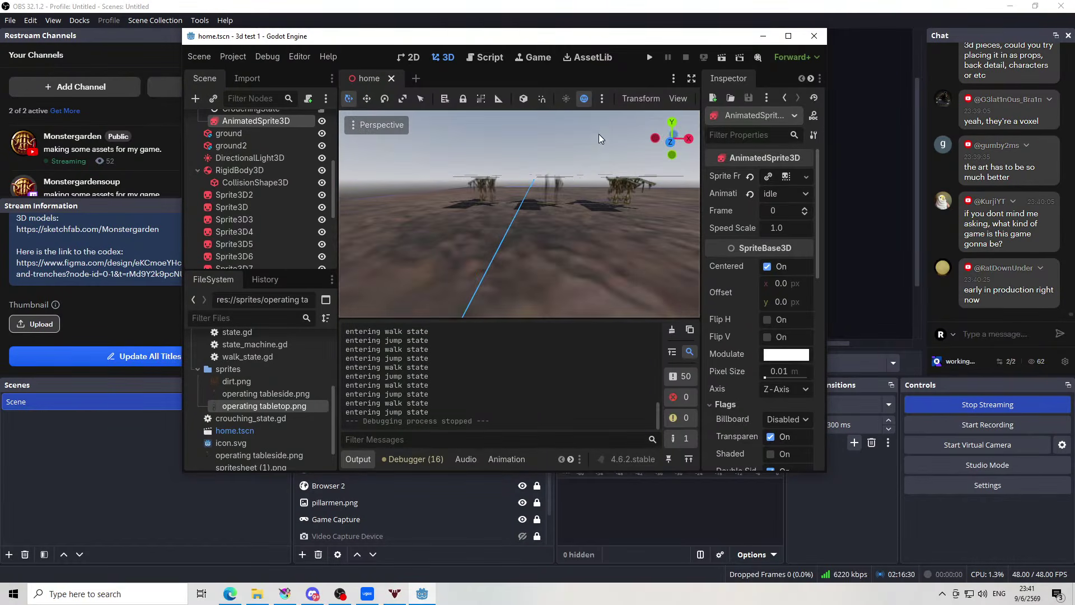
pyautogui.moveTo(666, 189); pyautogui.dragTo(501, 207)
pyautogui.scroll(6, 451, 191)
pyautogui.scroll(6, 559, 224)
pyautogui.scroll(-4, 602, 196)
pyautogui.scroll(-2, 642, 216)
pyautogui.scroll(-2, 502, 206)
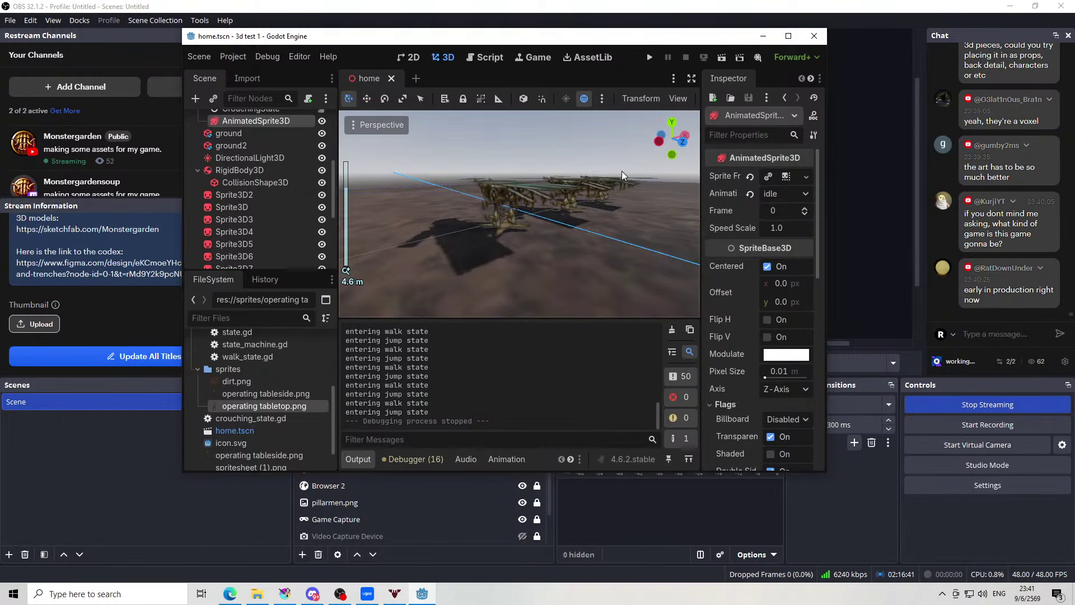
# Close the editor with the 3d test 1 project
pyautogui.click(815, 37)
pyautogui.click(586, 239)
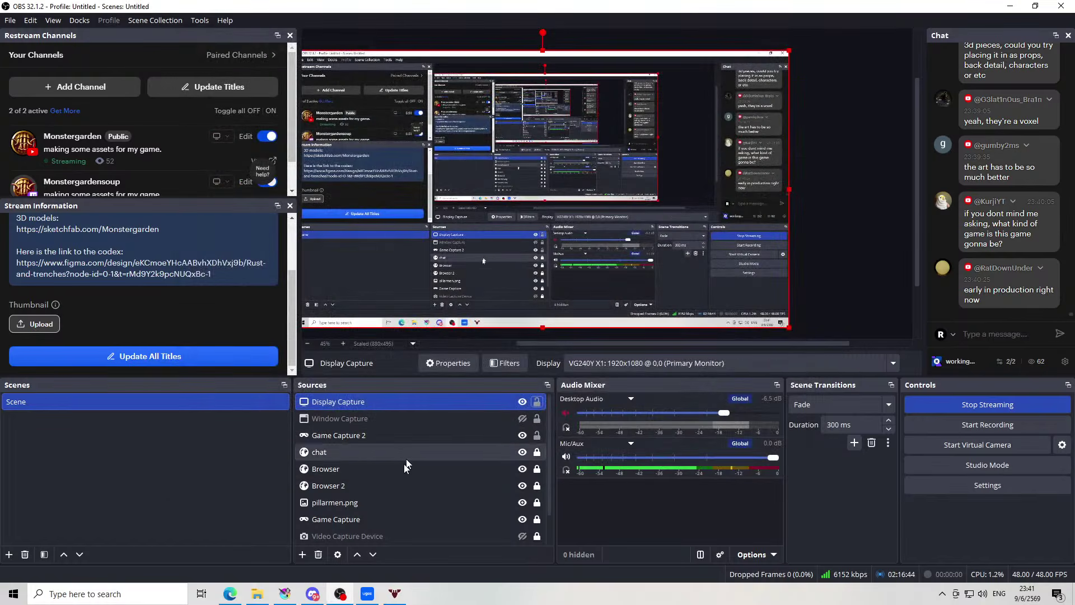